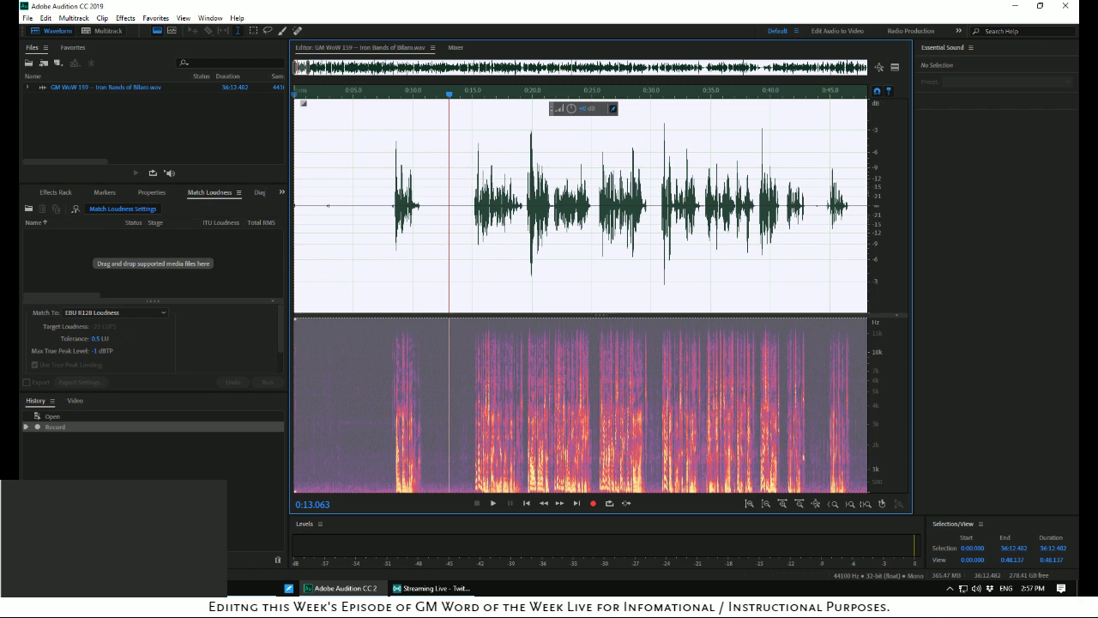
Show about the first 1:07 of the recording and enlarge the spectral frequency display slightly relative to the waveform
click(879, 67)
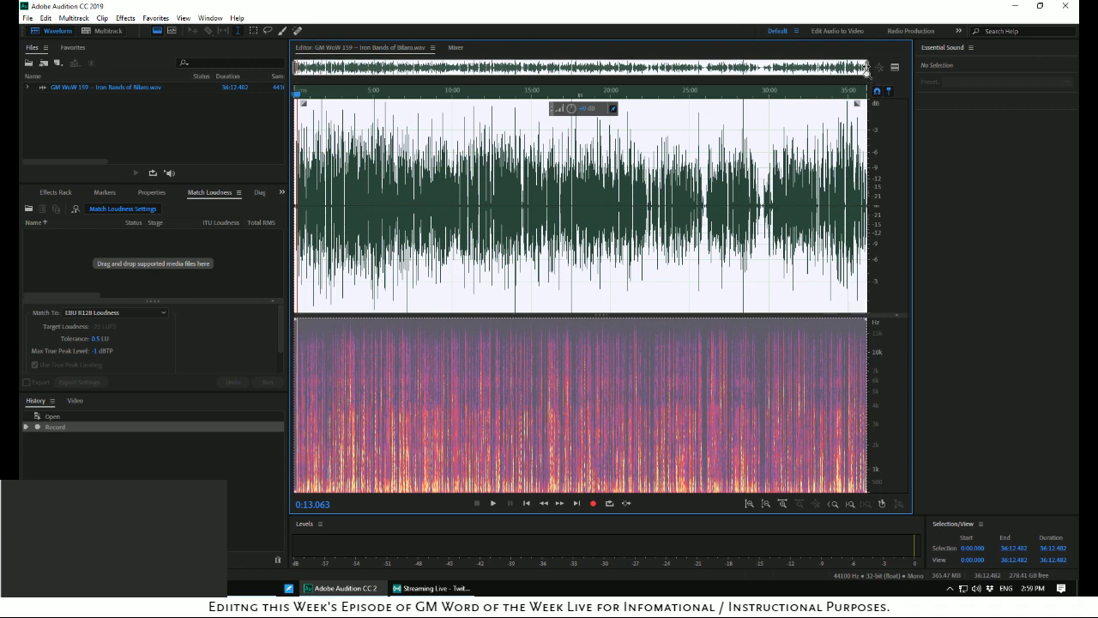
drag(870, 68, 308, 78)
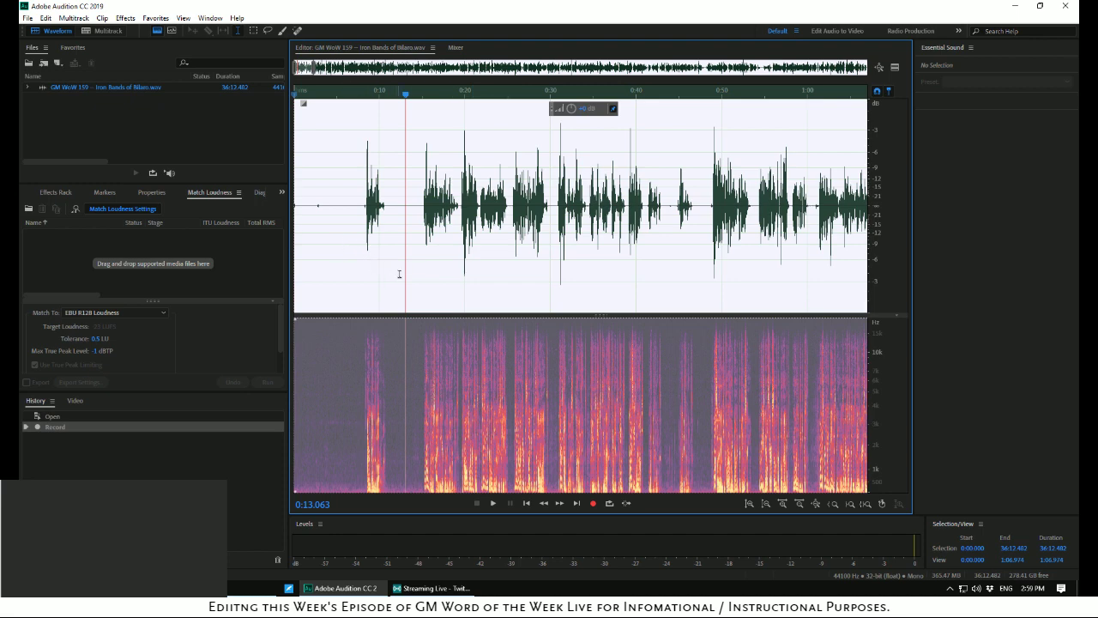
drag(601, 315, 607, 502)
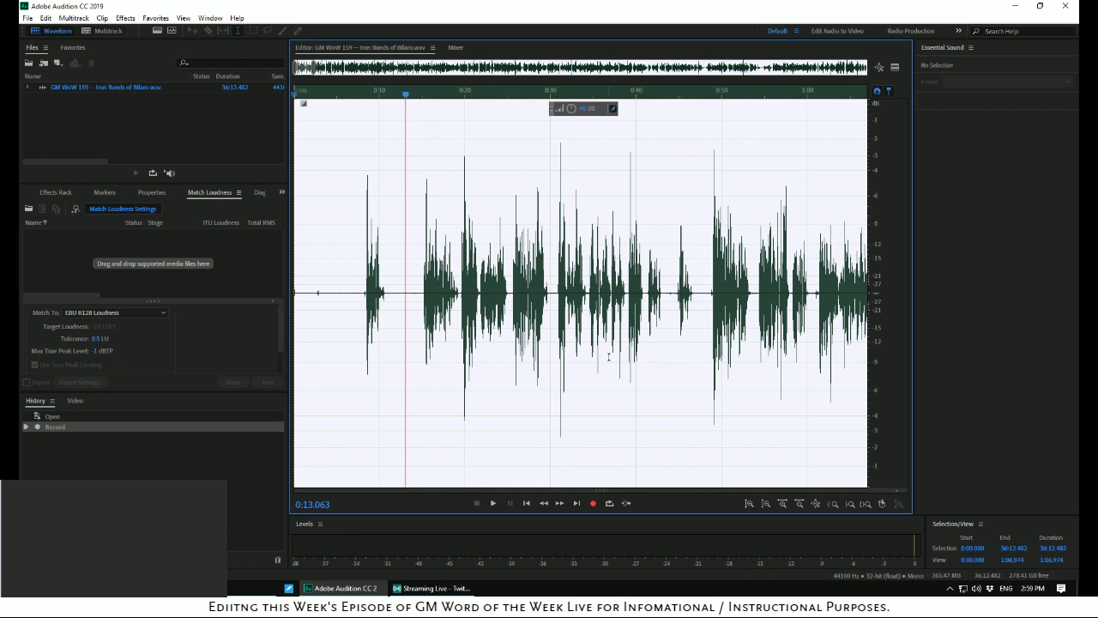
drag(603, 490, 624, 302)
drag(627, 276, 626, 284)
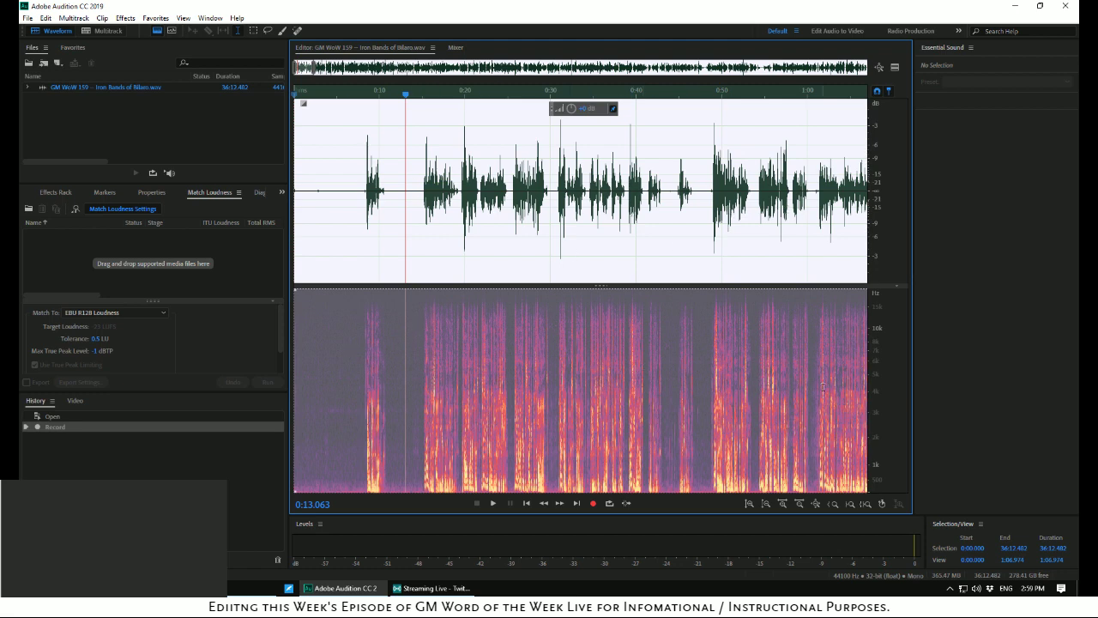
Play back the opening seconds of the recording to check the quiet lead-in and the first spoken words
click(345, 394)
click(308, 238)
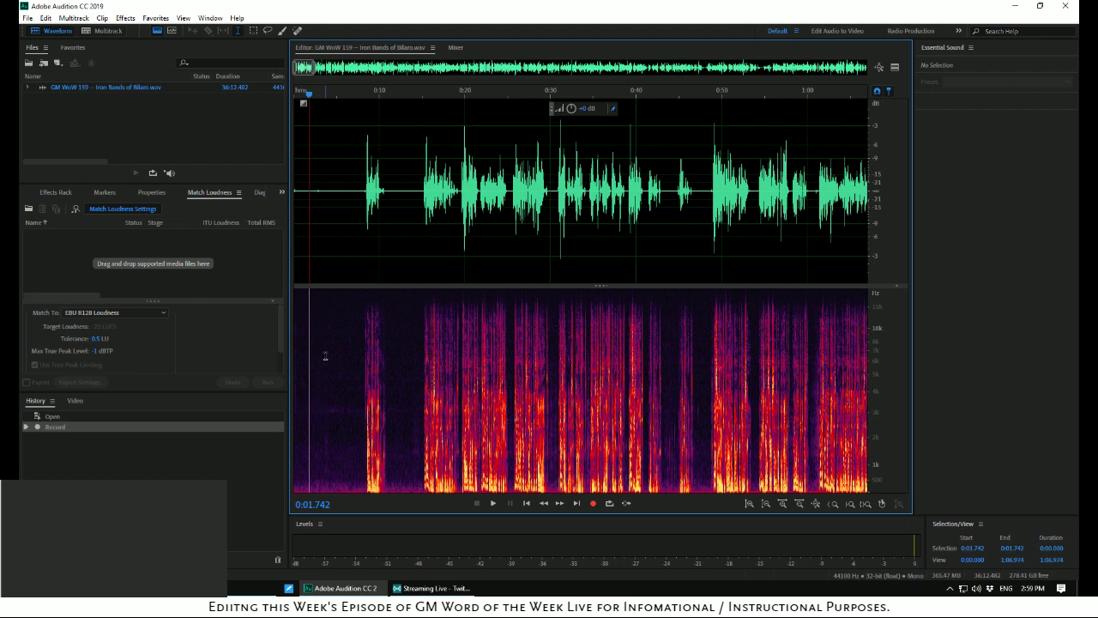
key(space)
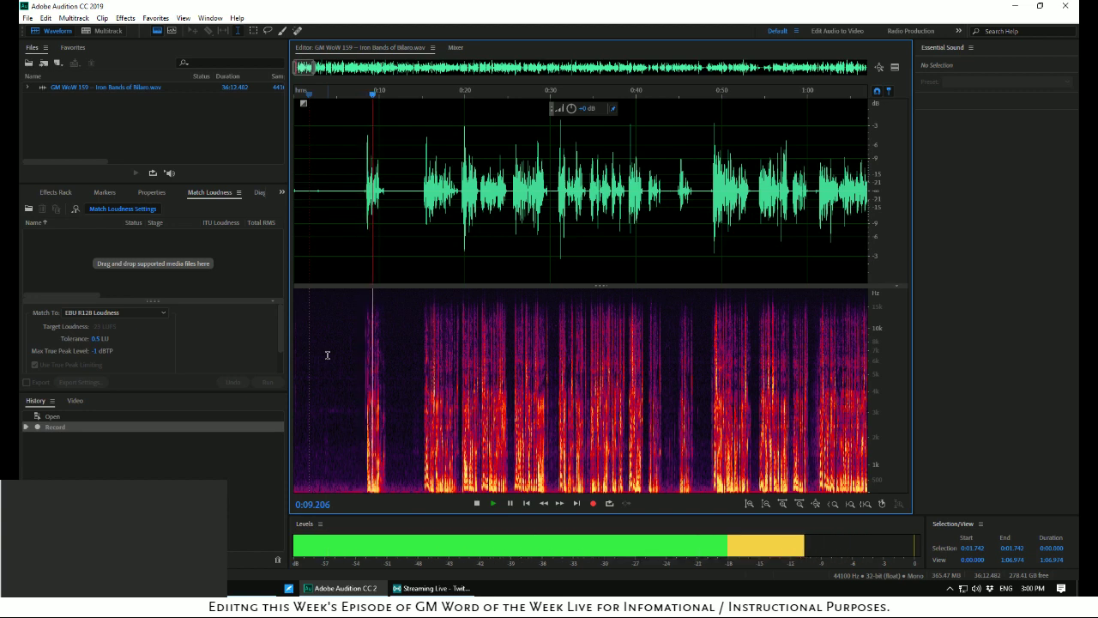
key(space)
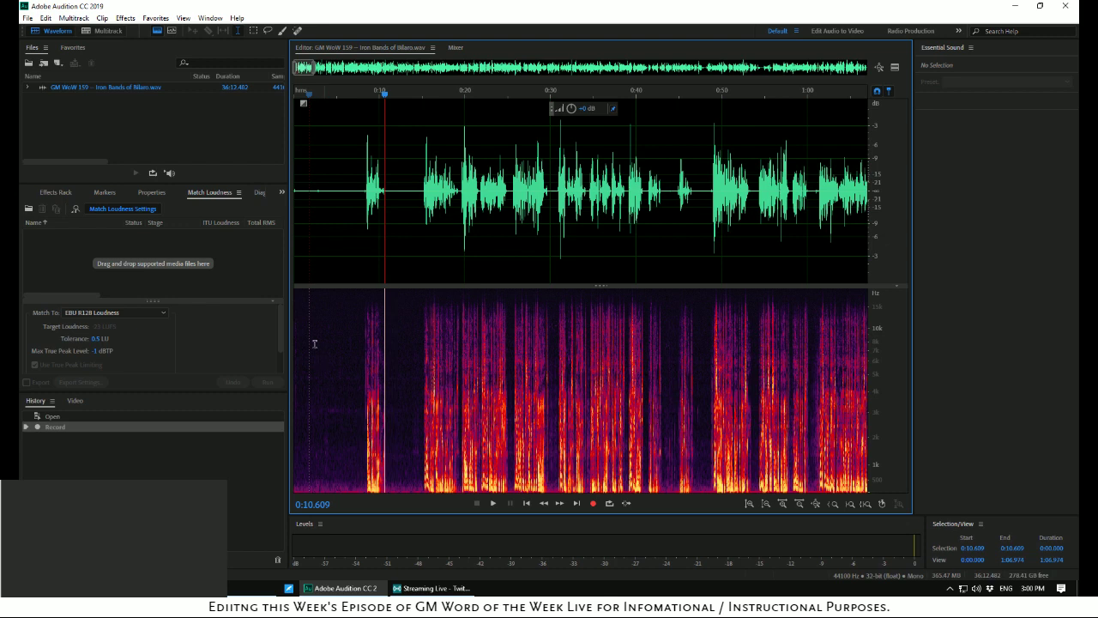
click(357, 254)
key(space)
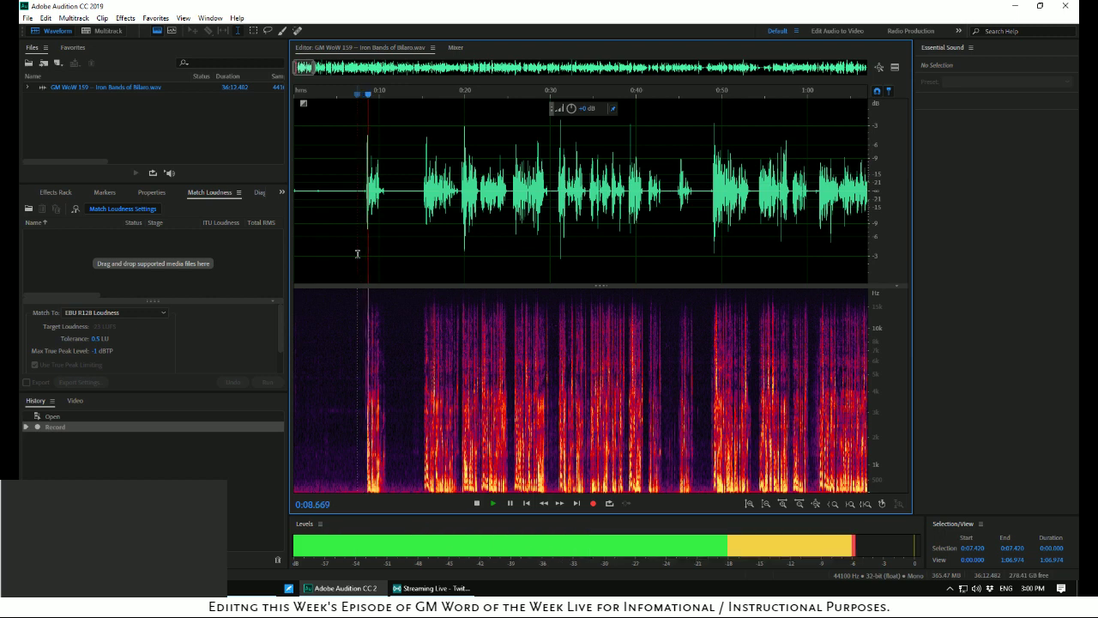
key(space)
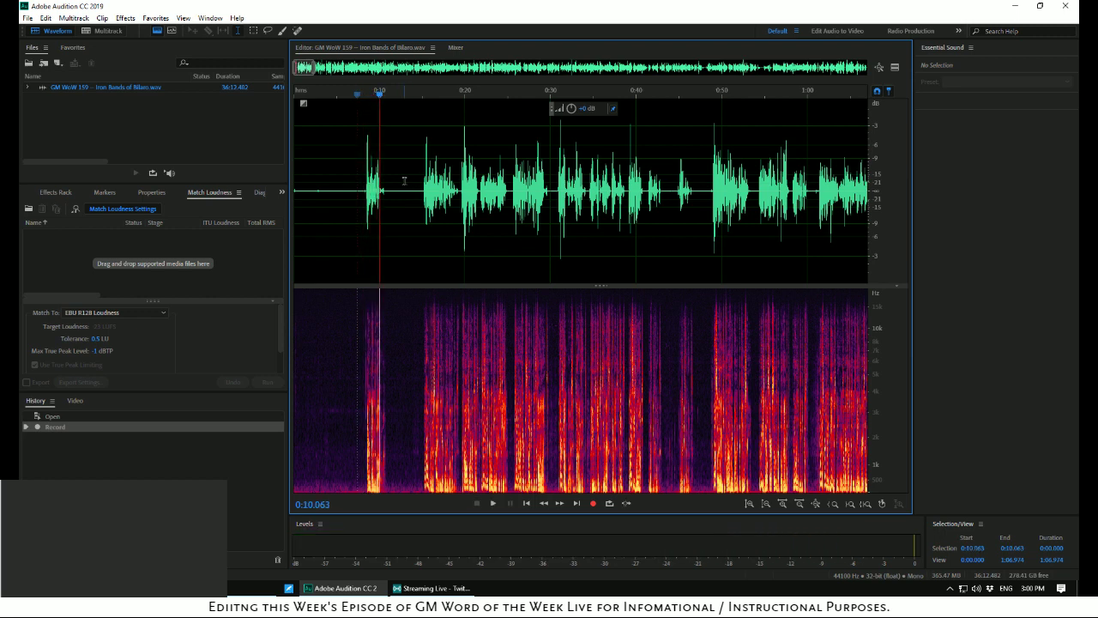
Select the quiet section from about 0:03.9 to 0:08.0 before the first words and capture it as the noise print
drag(383, 97, 296, 92)
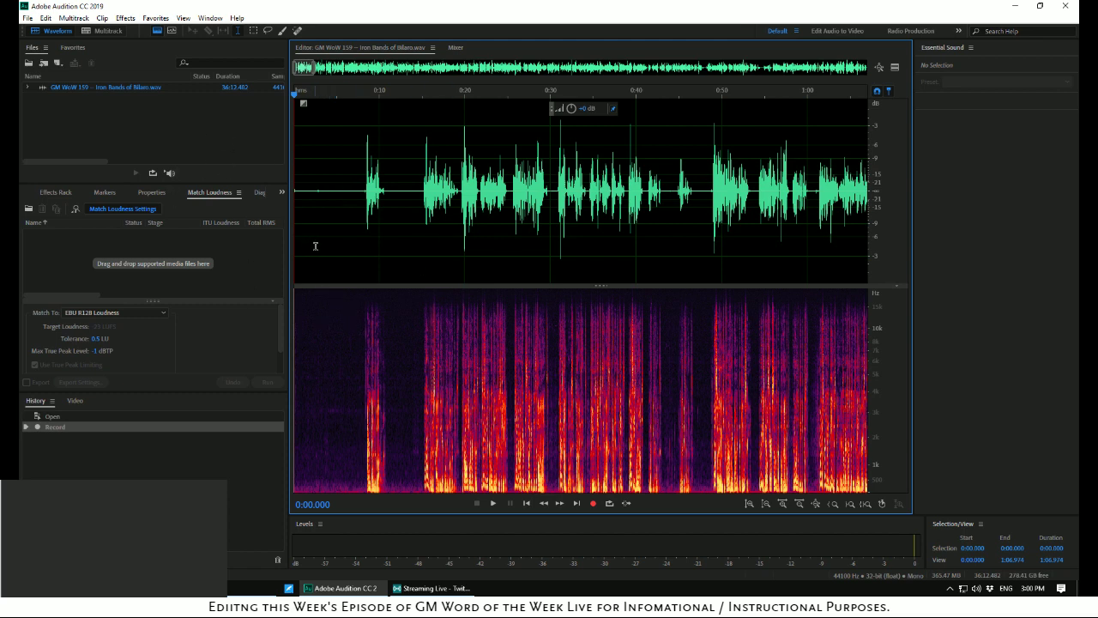
drag(327, 249, 362, 254)
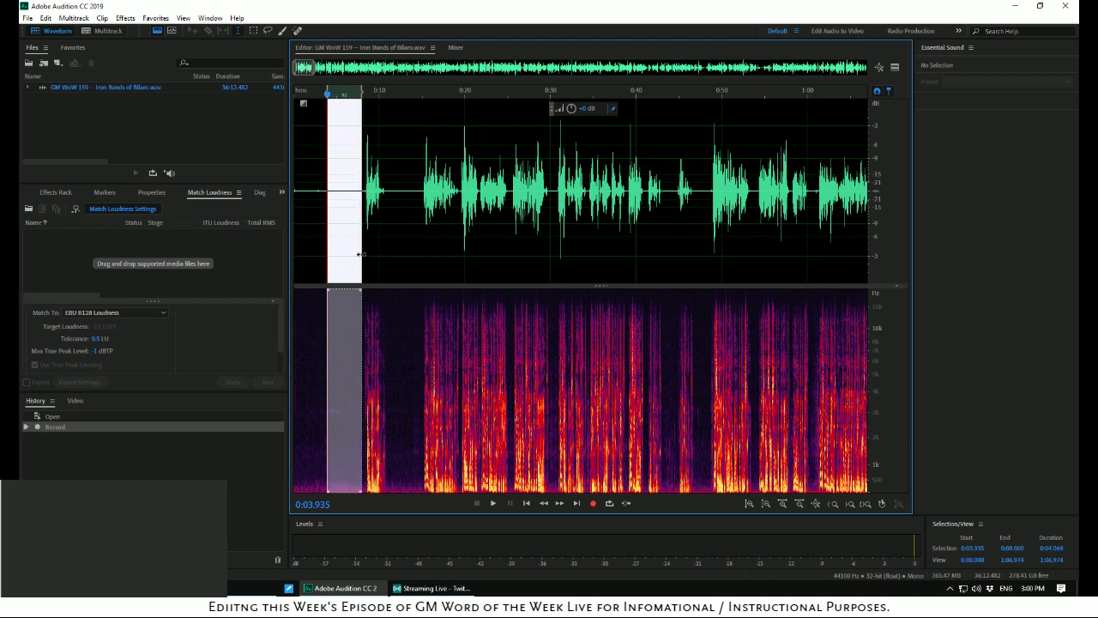
right_click(343, 221)
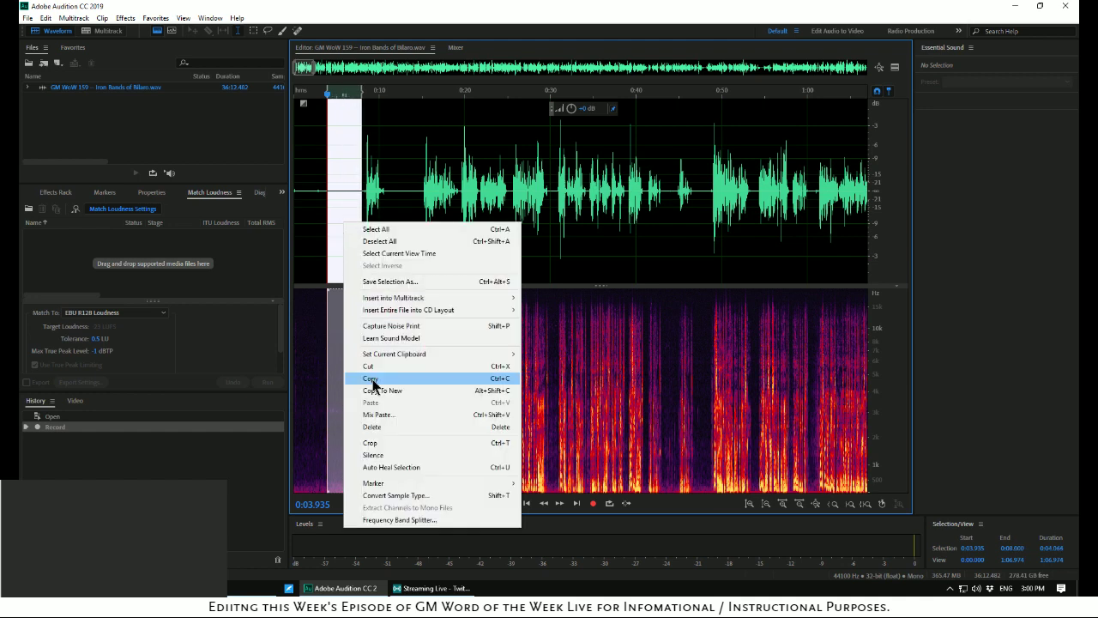
click(379, 326)
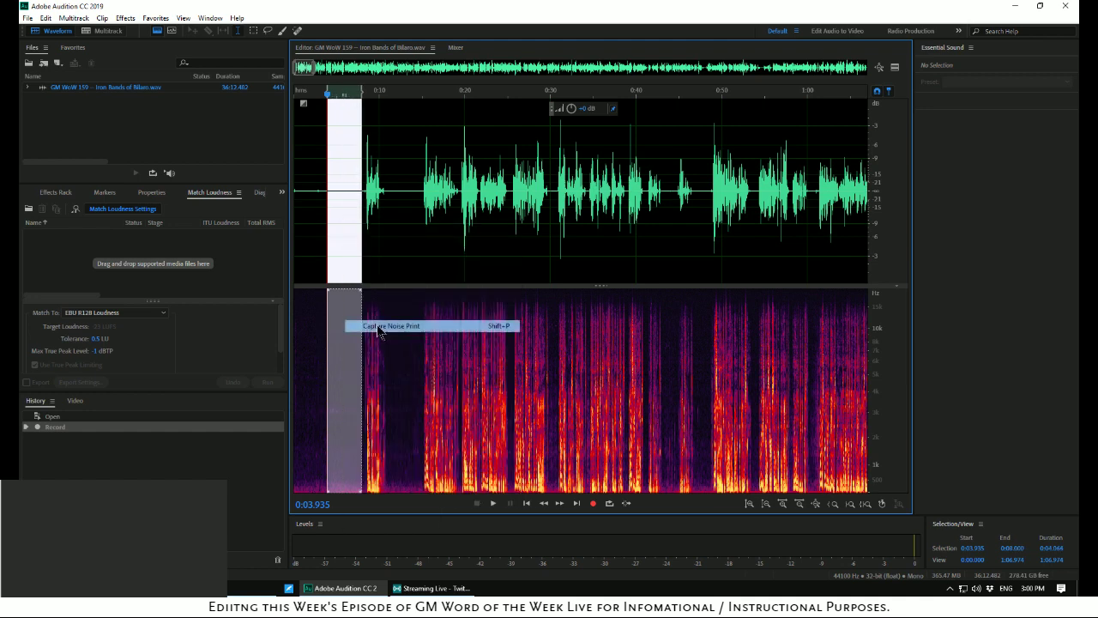
click(654, 317)
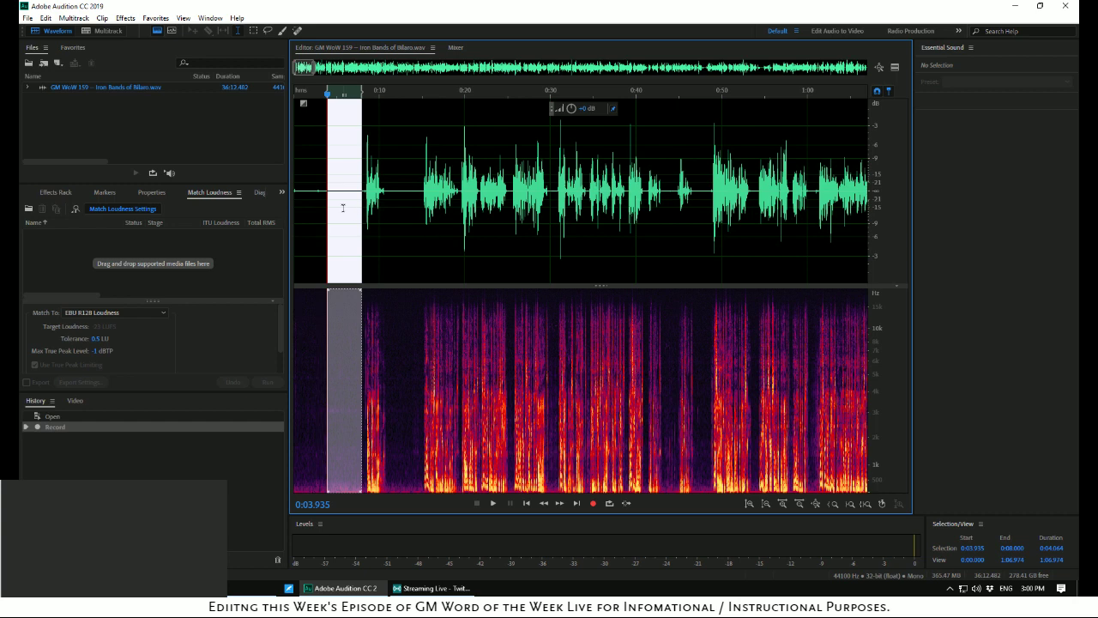
Apply Noise Reduction (process) to the entire recording with the captured noise print, at 100% noise reduction and 40 dB reduction
key(ctrl+a)
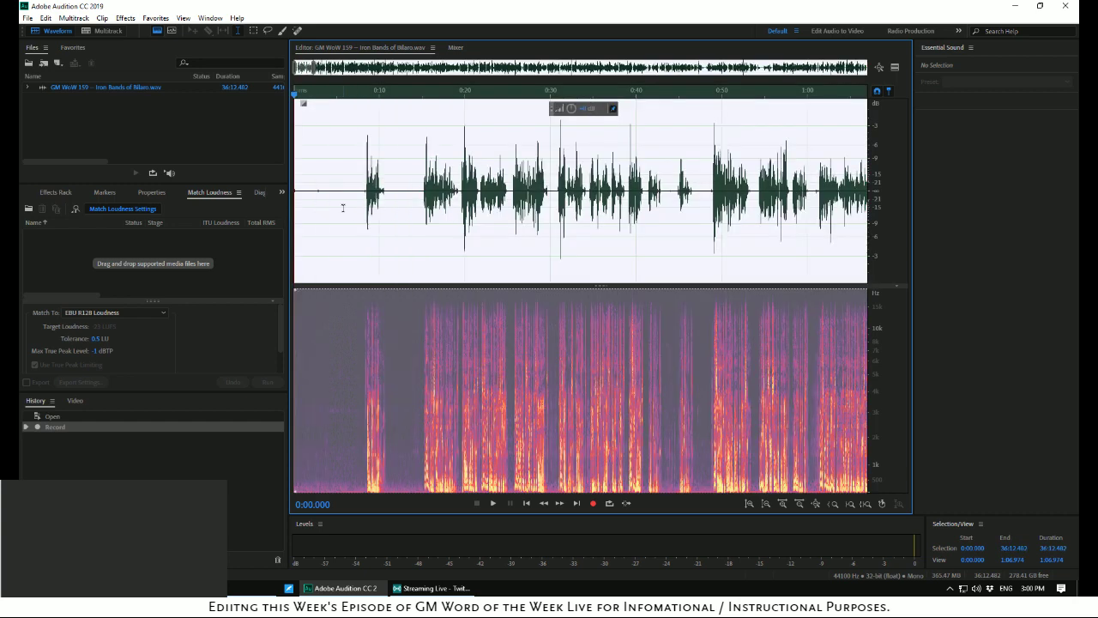
click(125, 17)
mouse_move(195, 215)
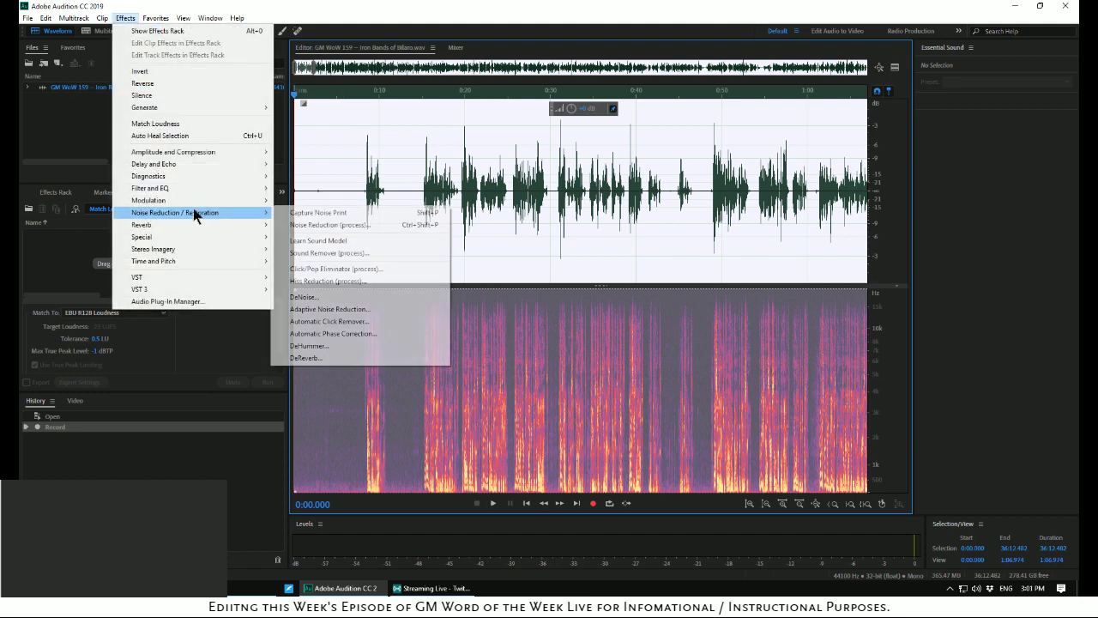
click(326, 225)
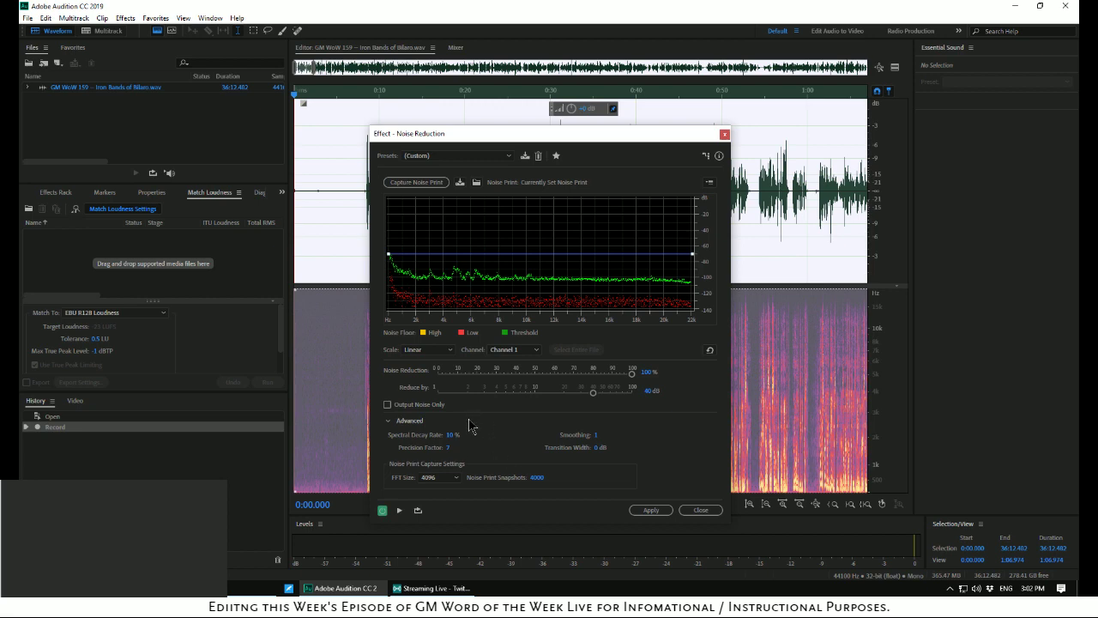
click(651, 510)
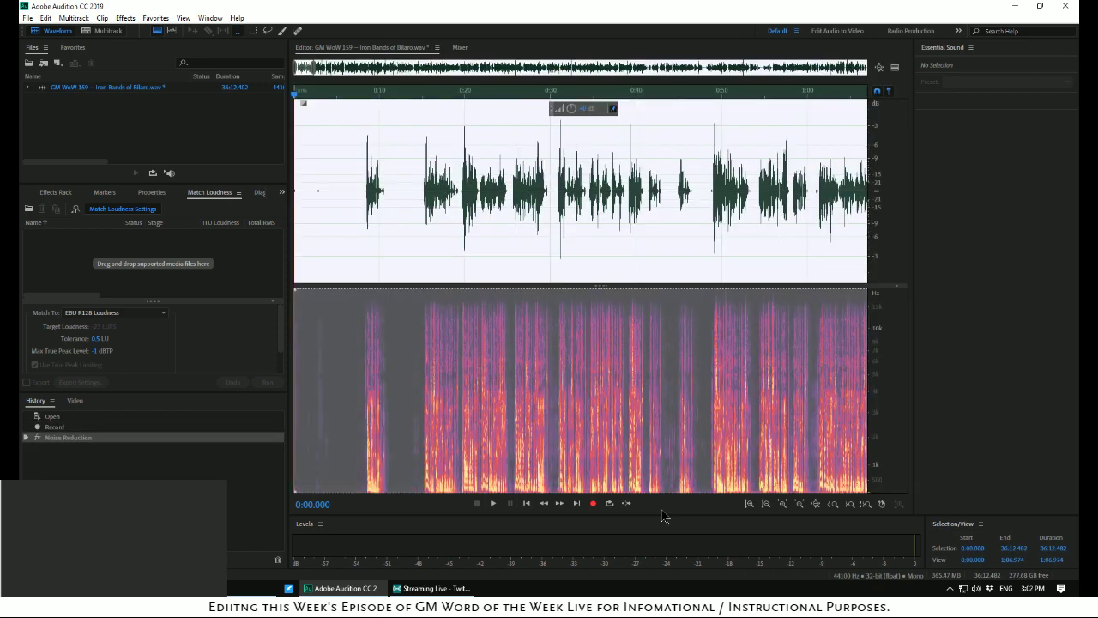
Play the noise-reduced recording from its start to check the opening silence and first phrases
click(338, 319)
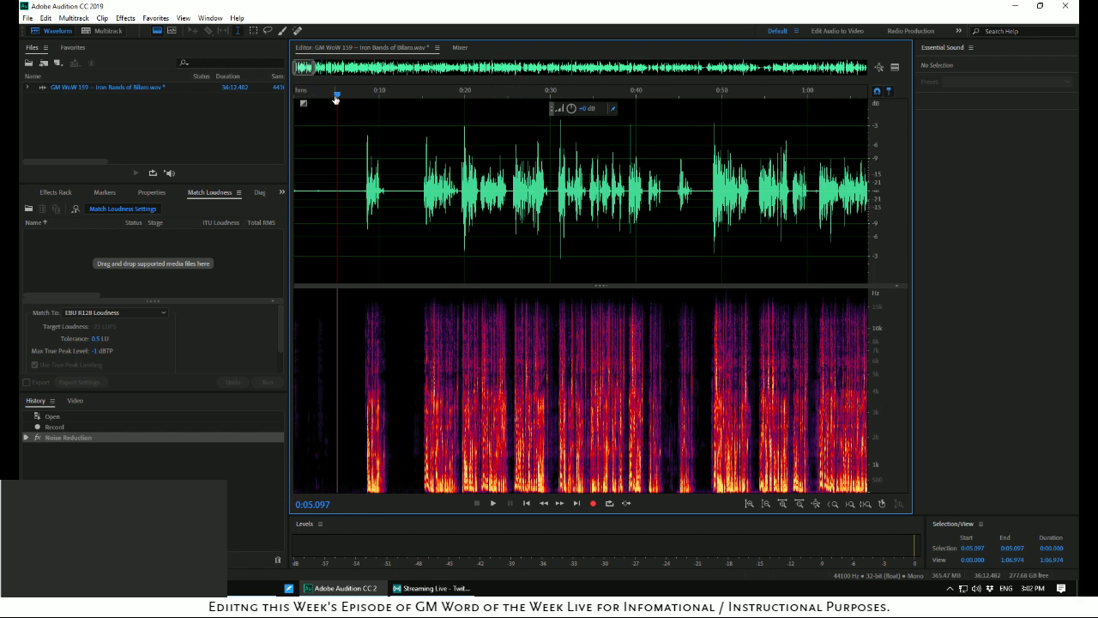
drag(338, 97, 295, 94)
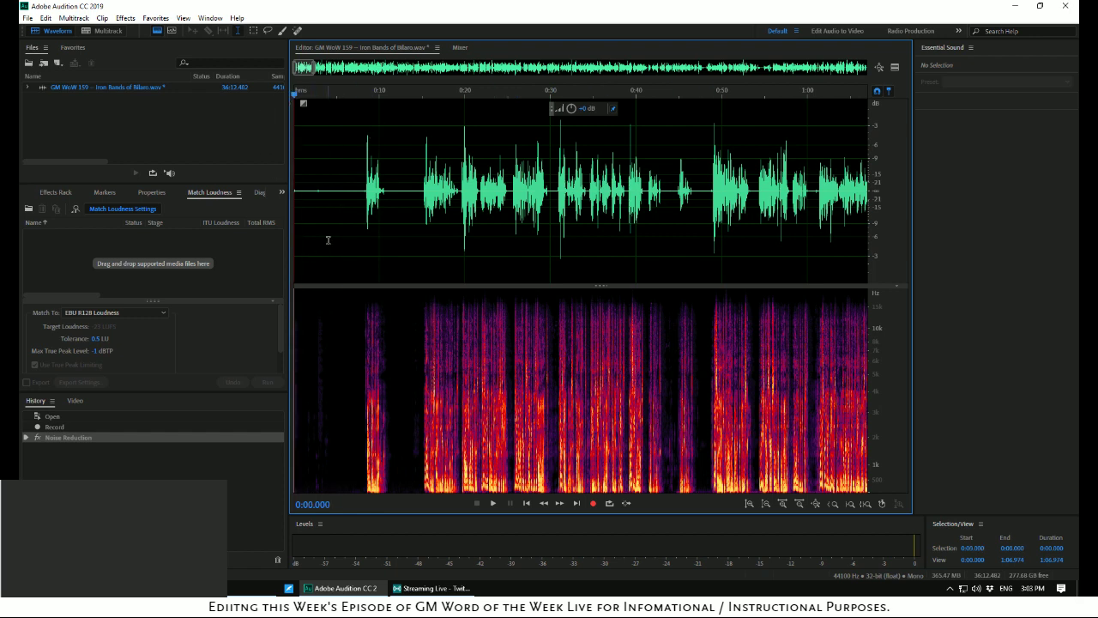
key(space)
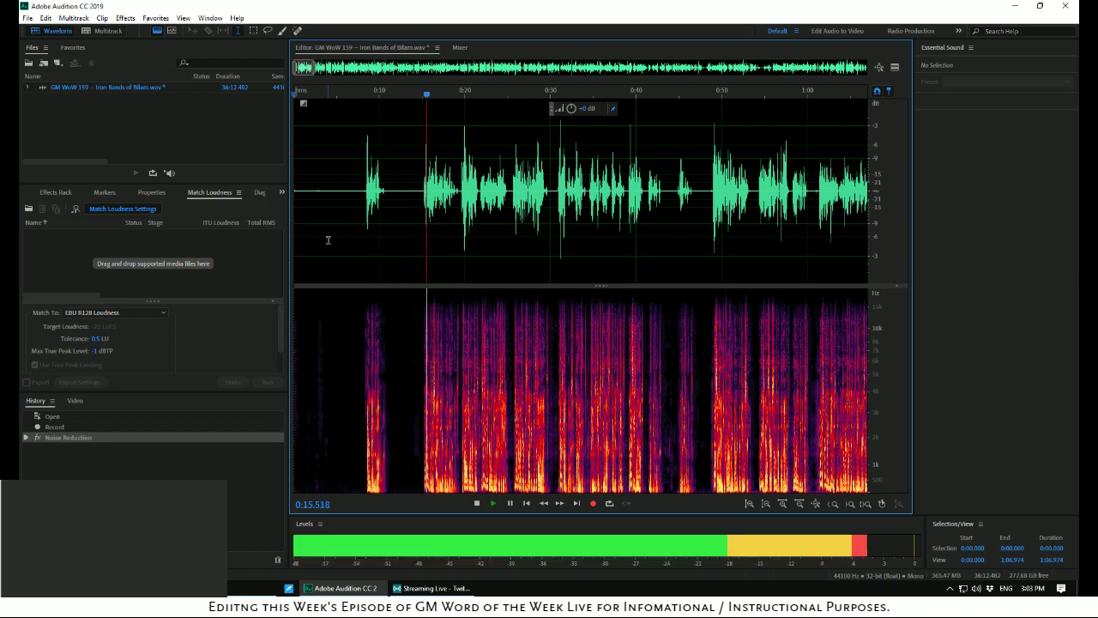
key(space)
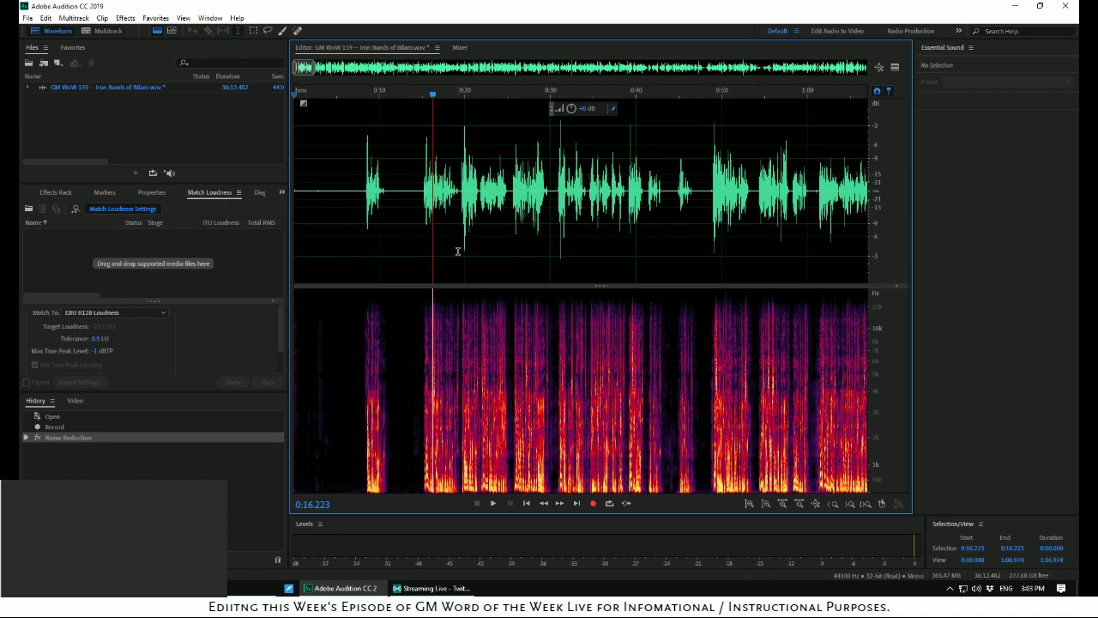
Select the entire recording and open the Dynamics Processing effect for it
scroll(458, 250, up, 1)
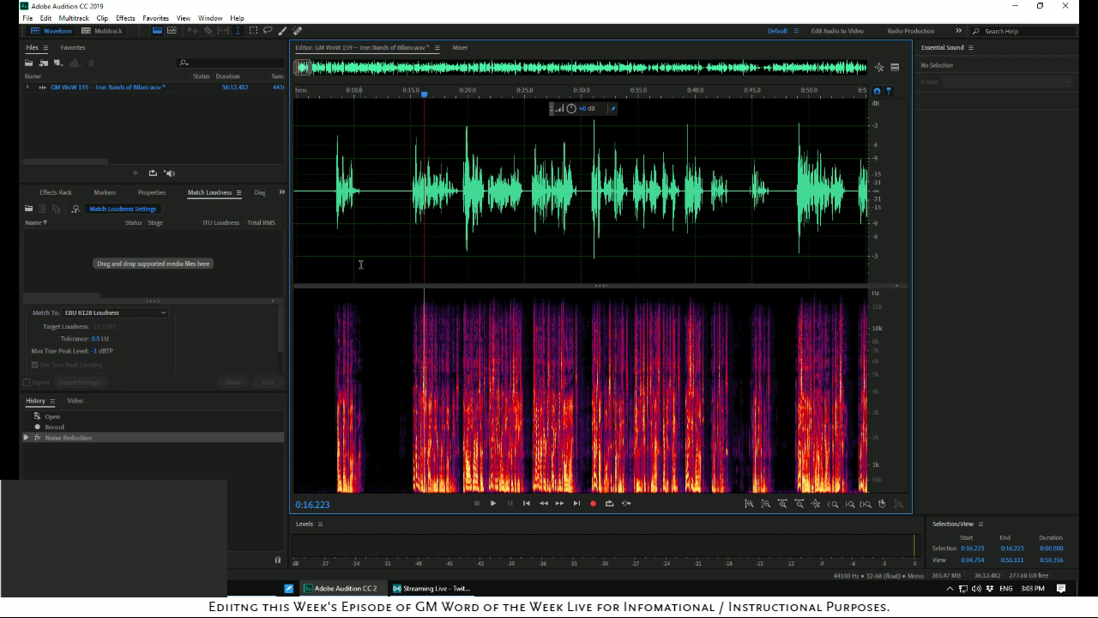
click(120, 18)
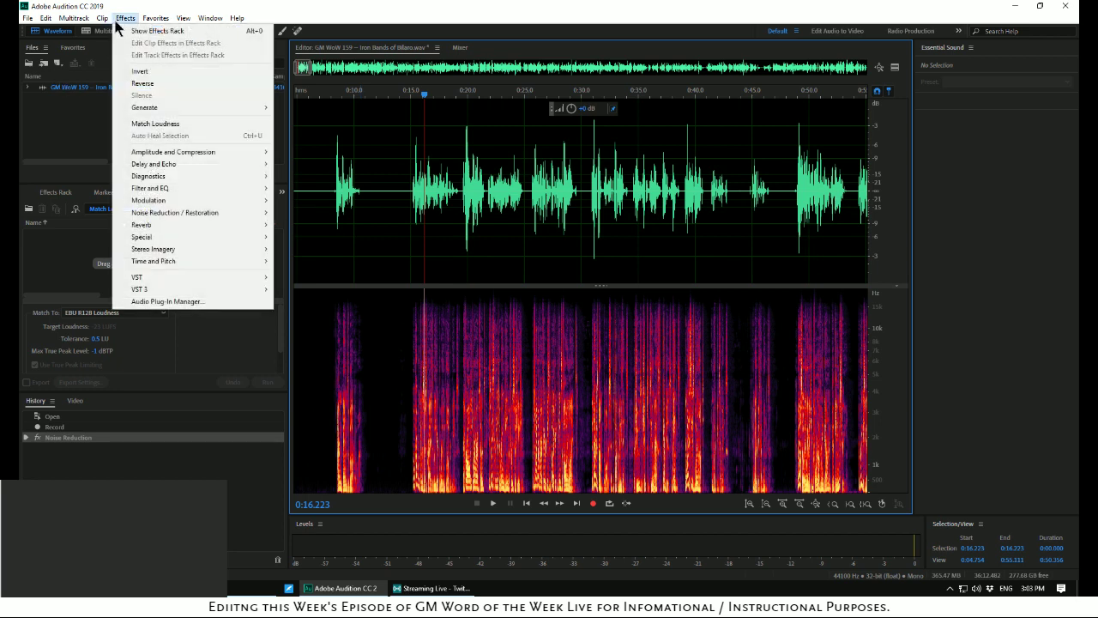
click(304, 227)
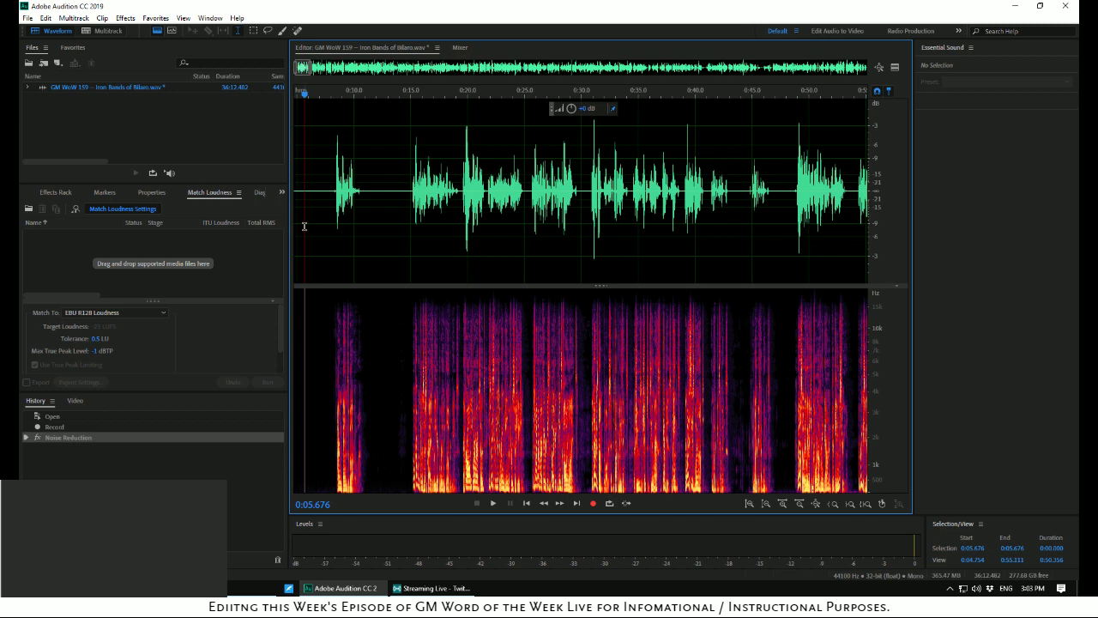
key(ctrl+a)
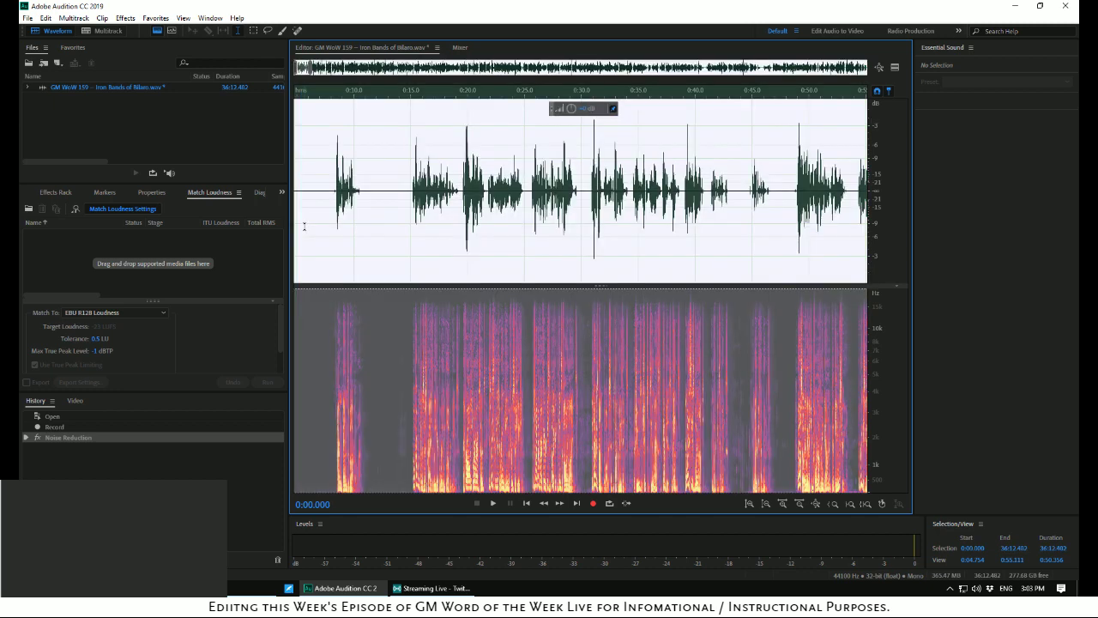
click(125, 18)
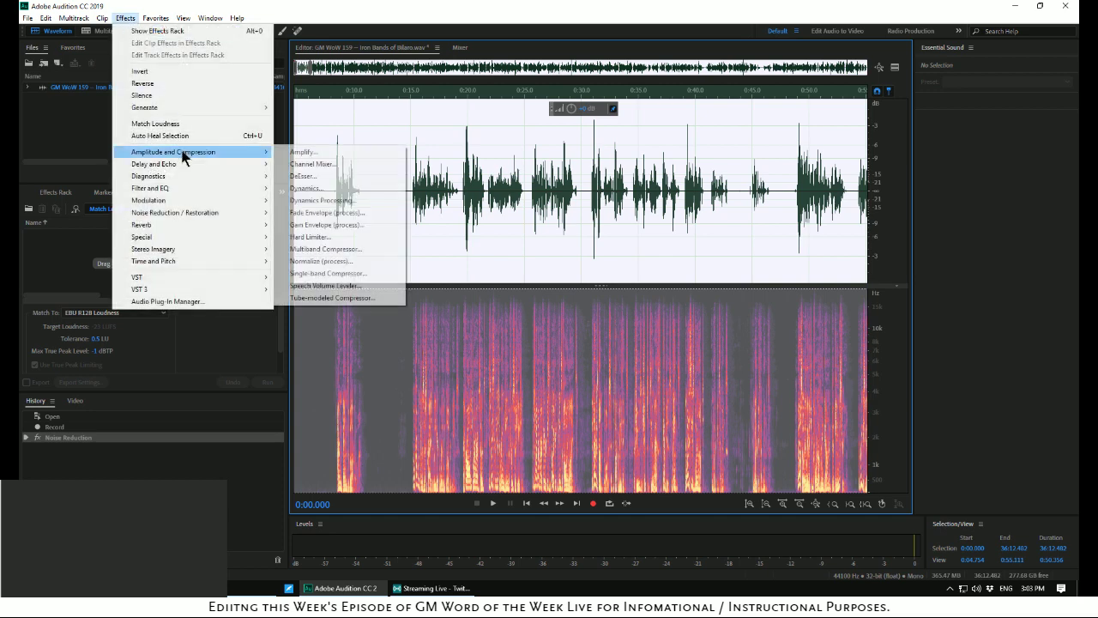
mouse_move(253, 152)
click(316, 201)
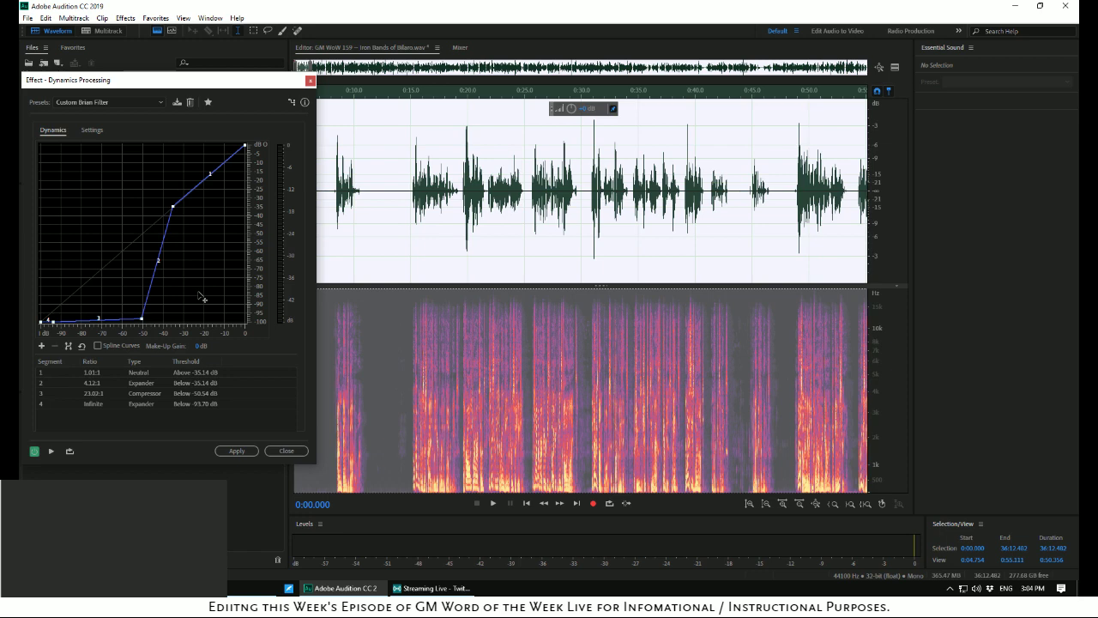
Load the (Default) preset in Dynamics Processing, then close the effect without applying it
click(161, 104)
click(165, 120)
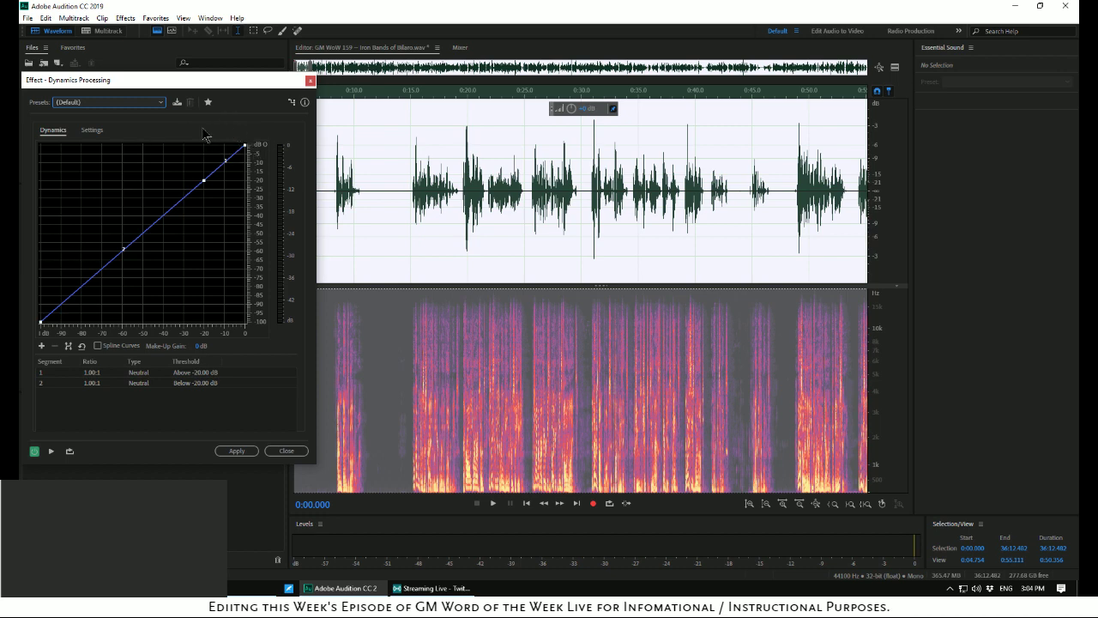
click(160, 102)
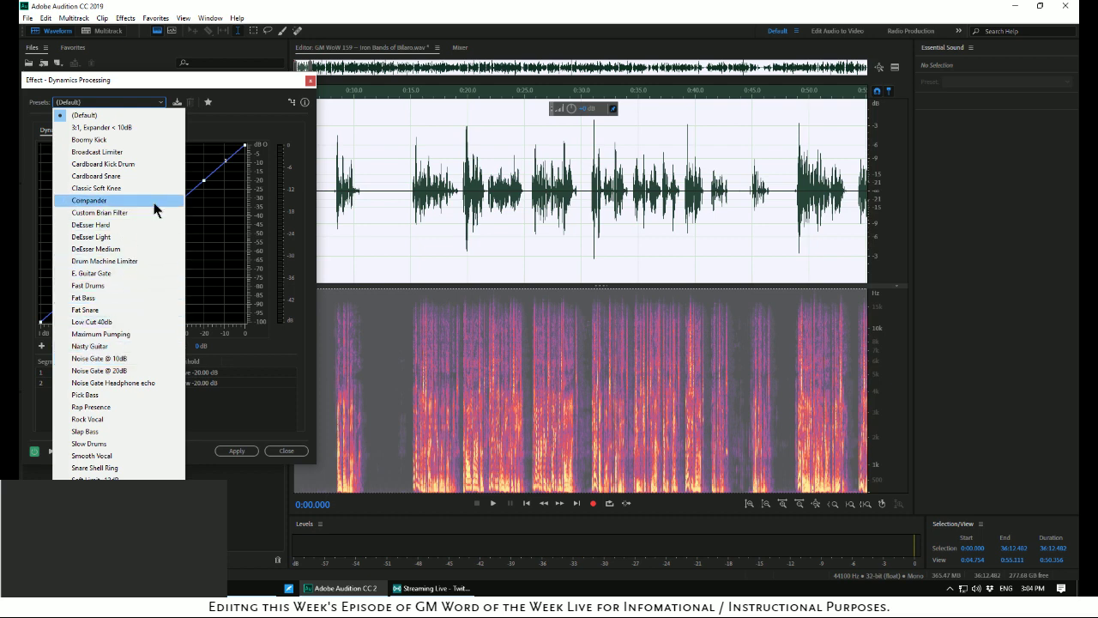
click(241, 117)
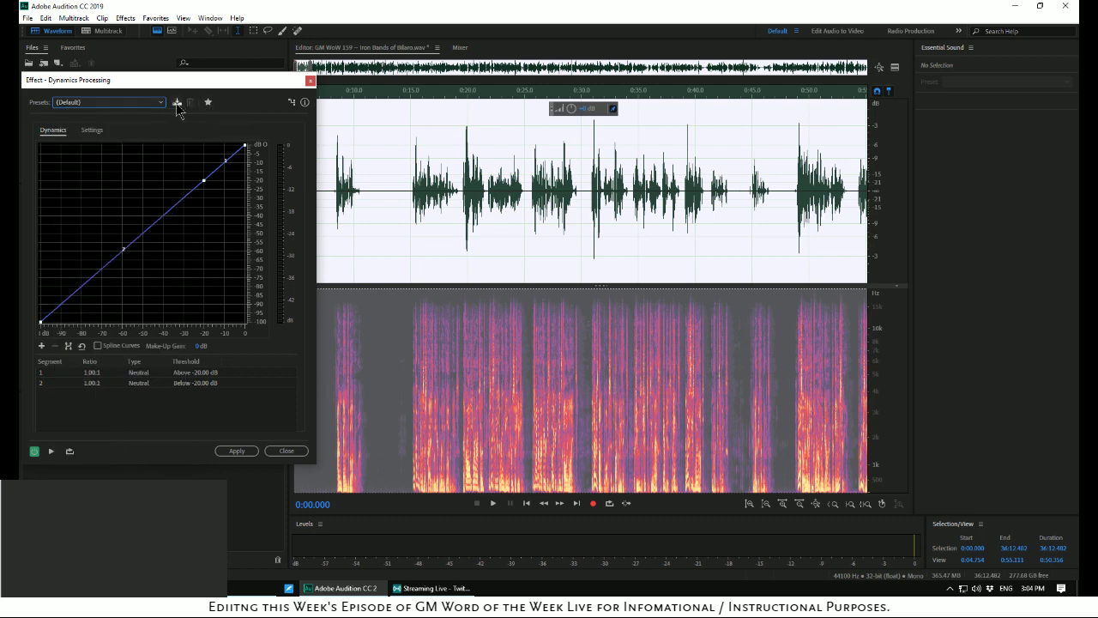
click(312, 84)
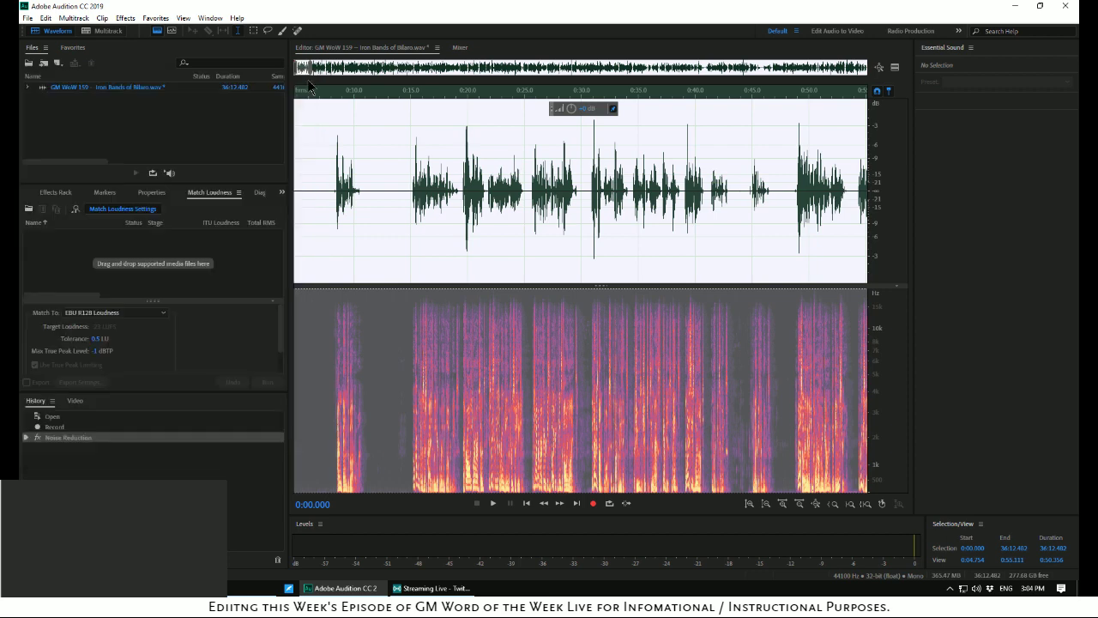
Apply Dynamics Processing with the Custom Brian Filter preset to the entire recording
click(118, 21)
mouse_move(176, 152)
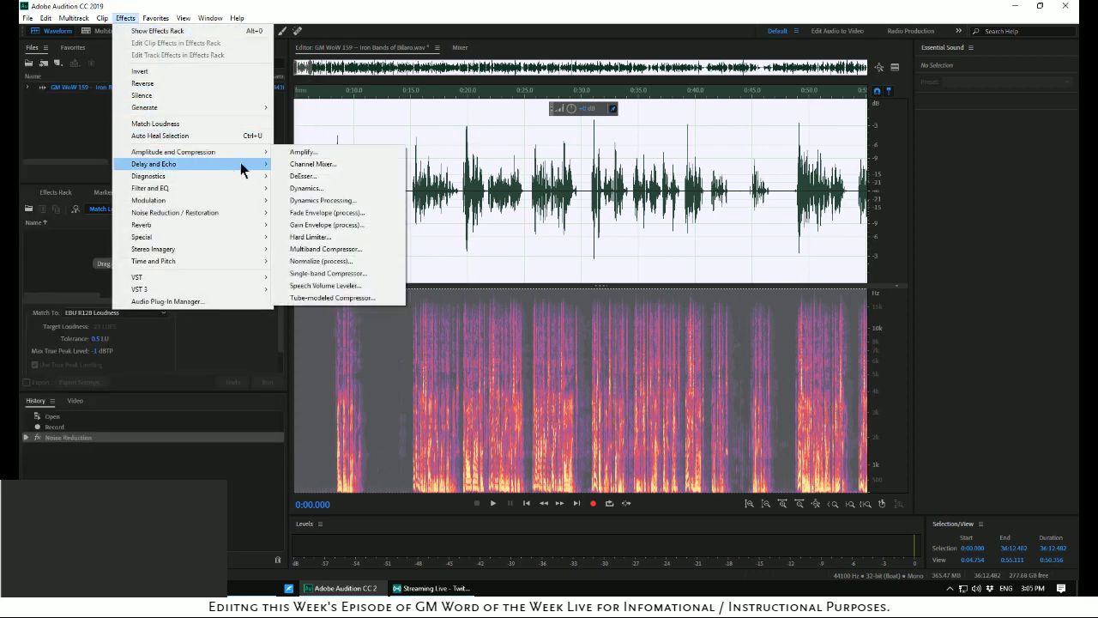
click(317, 200)
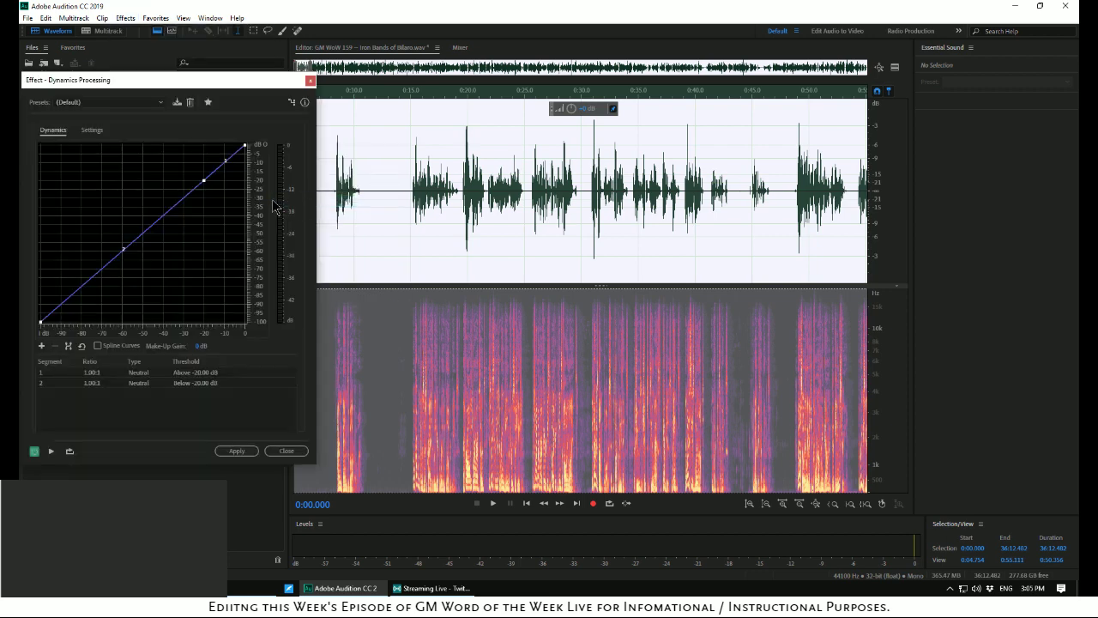
click(162, 102)
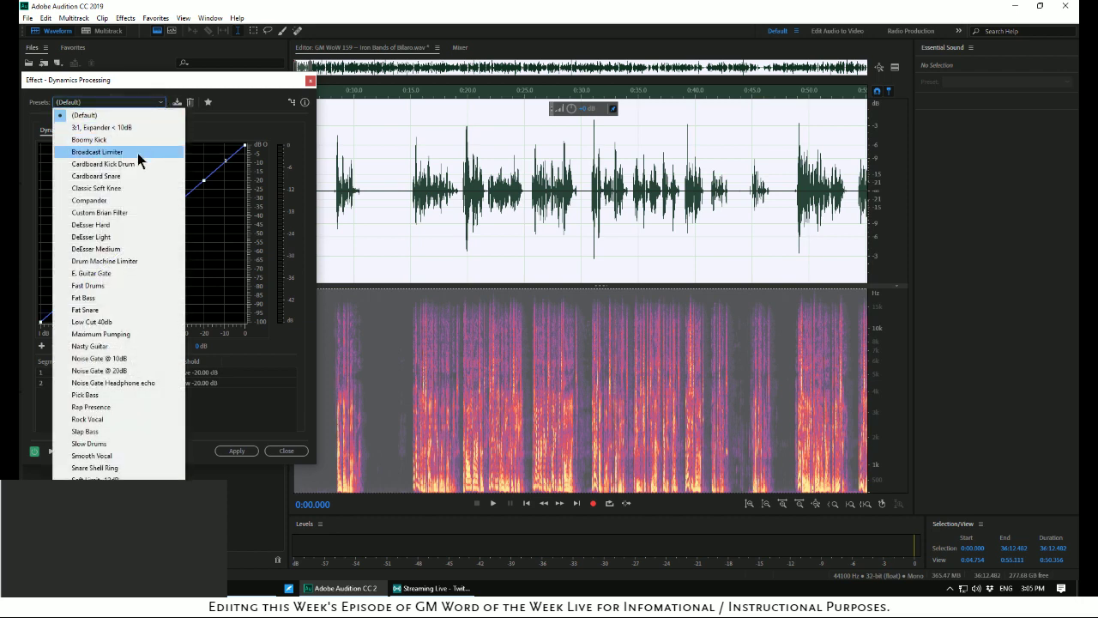
click(104, 214)
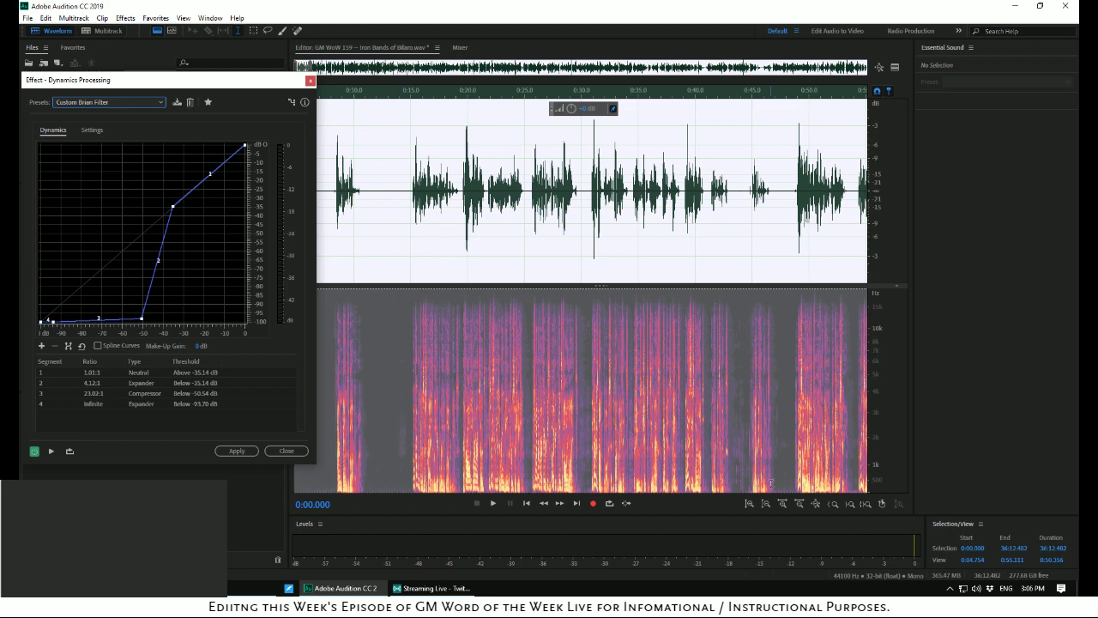
click(236, 452)
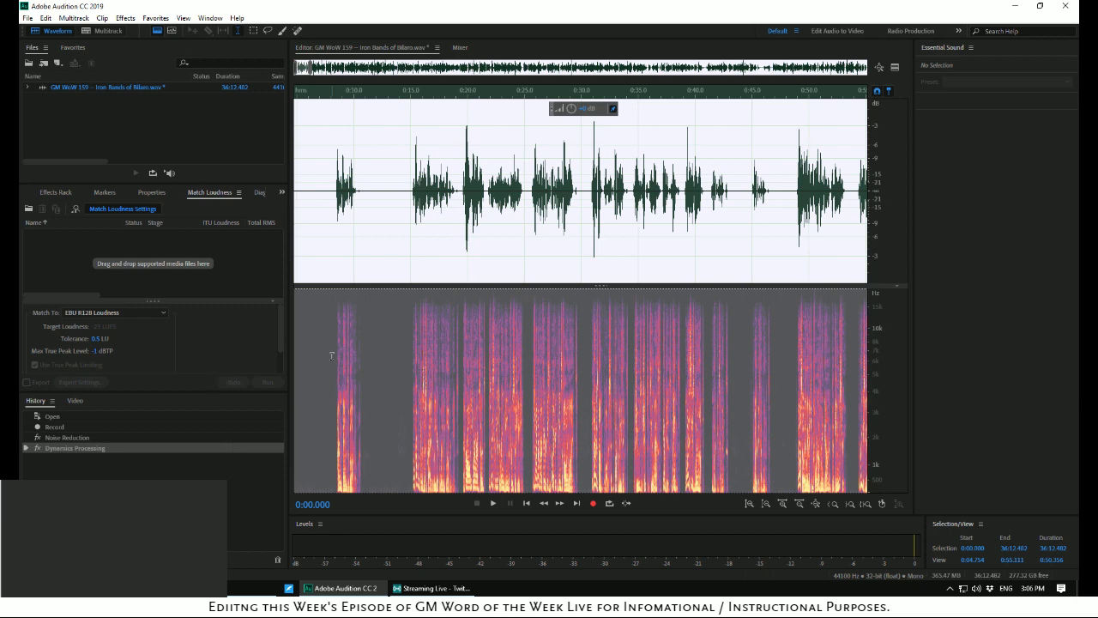
Play the first spoken phrase from about 0:08.2 to check the dynamics-processed sound
click(333, 250)
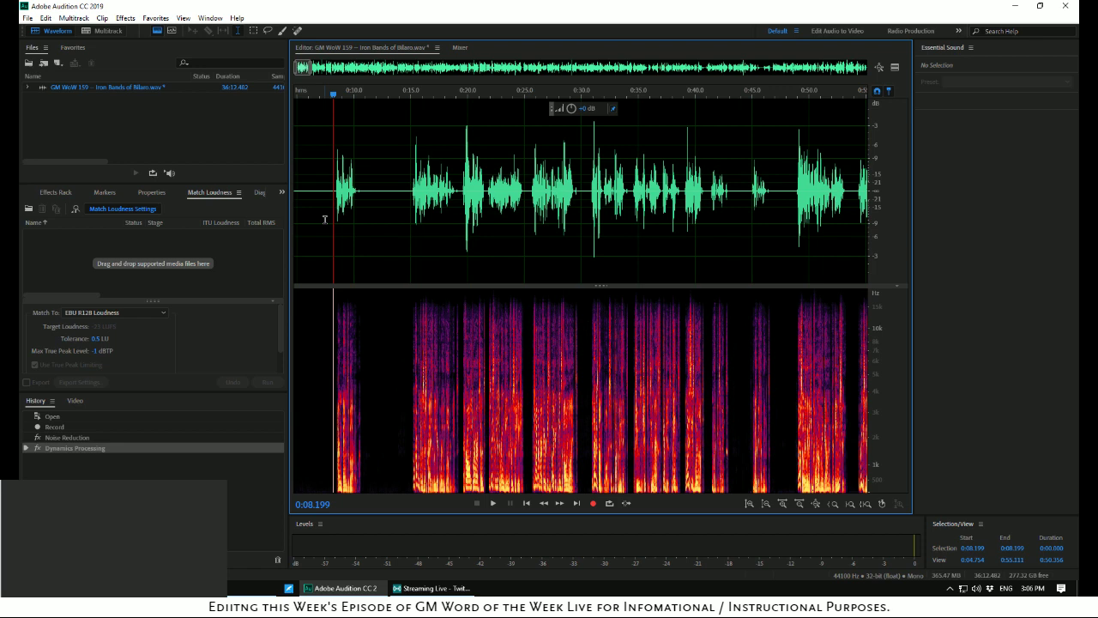
key(space)
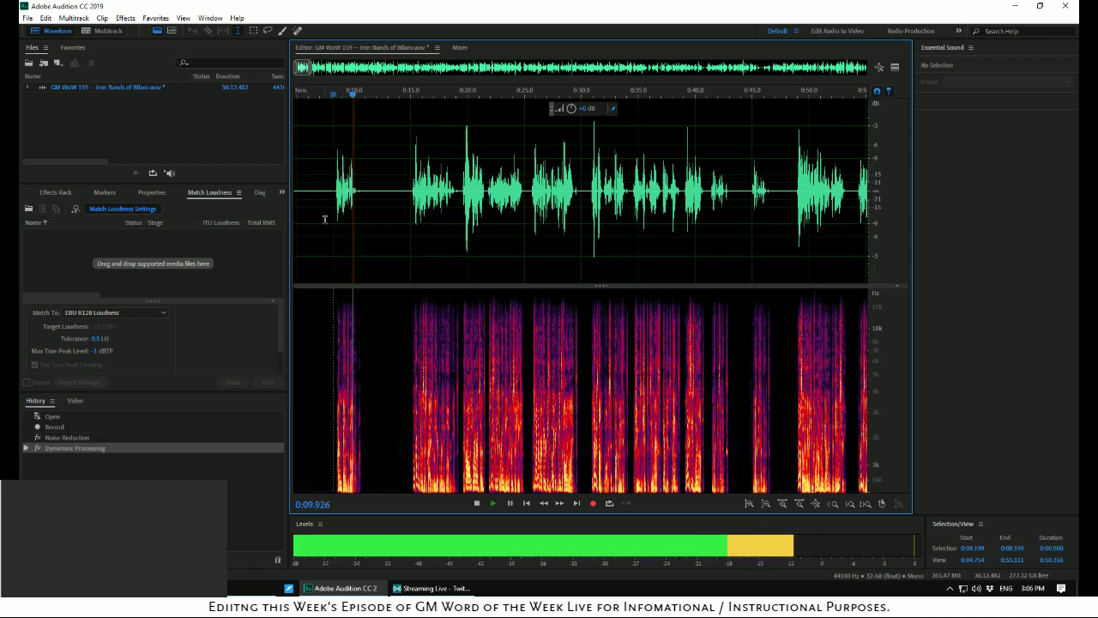
key(space)
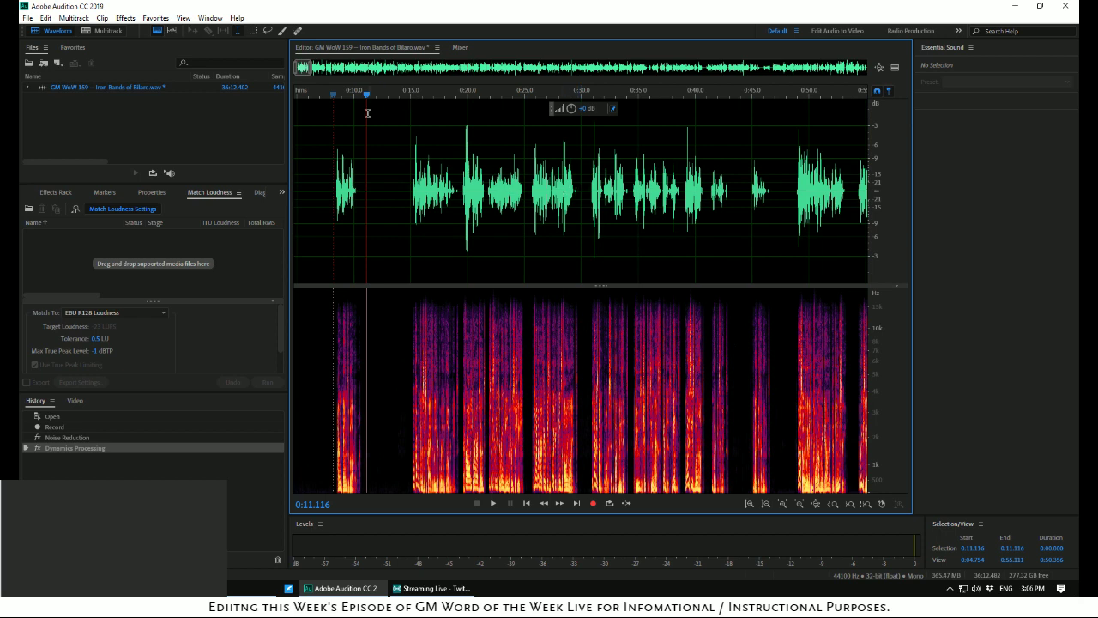
Listen from the start of the recording and delete about 8.1 seconds of silence before the first phrase
drag(364, 97, 271, 100)
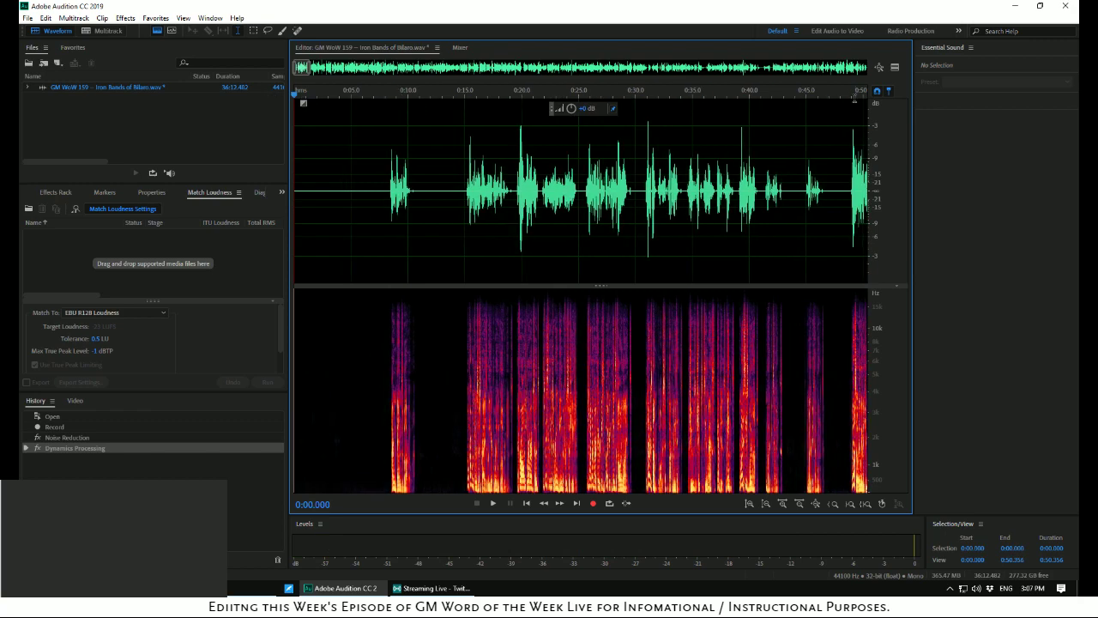
scroll(351, 147, up, 3)
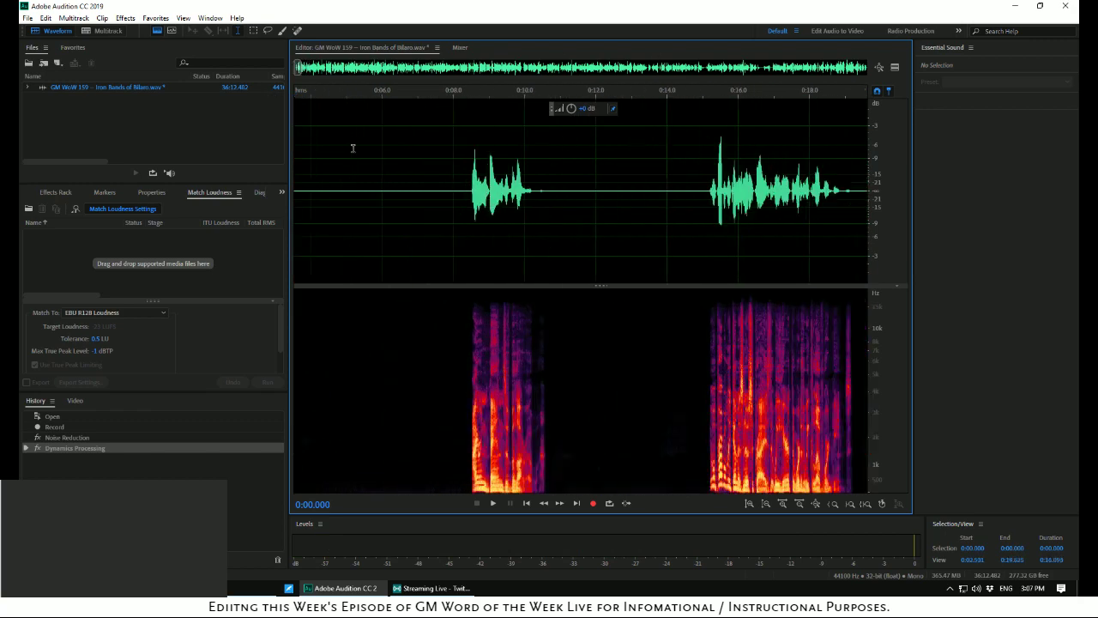
scroll(351, 146, down, 1)
scroll(351, 146, up, 3)
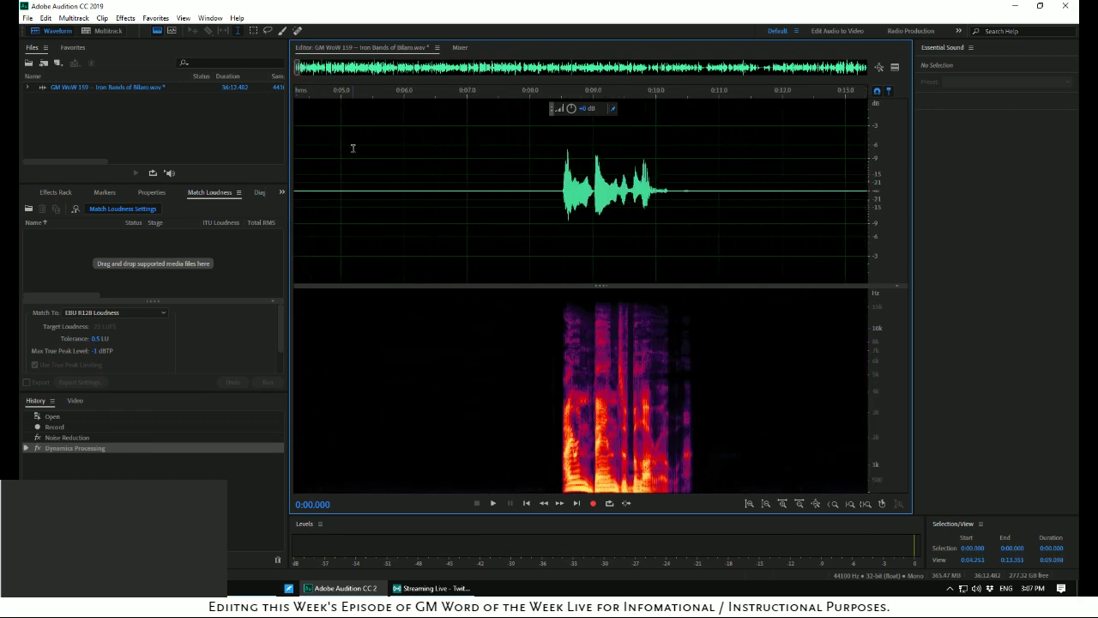
scroll(352, 222, down, 1)
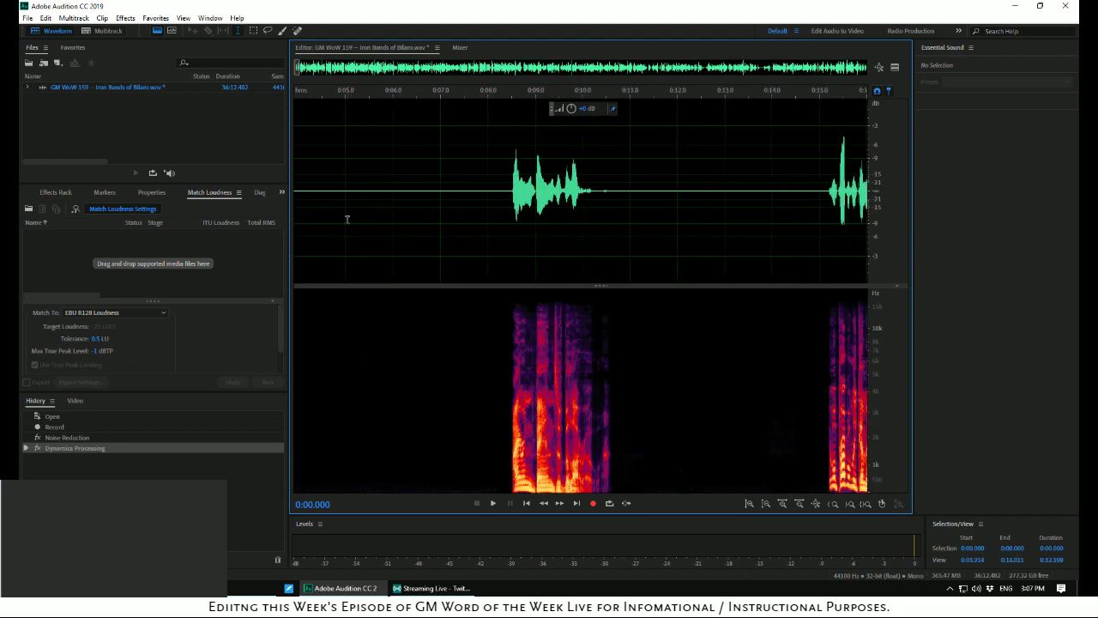
key(space)
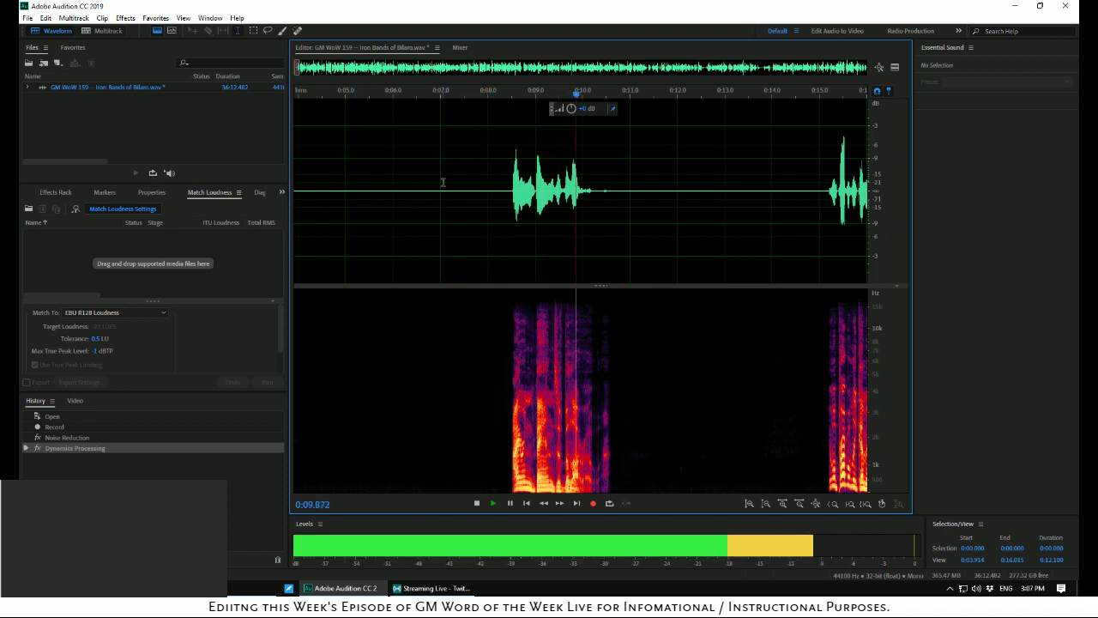
key(space)
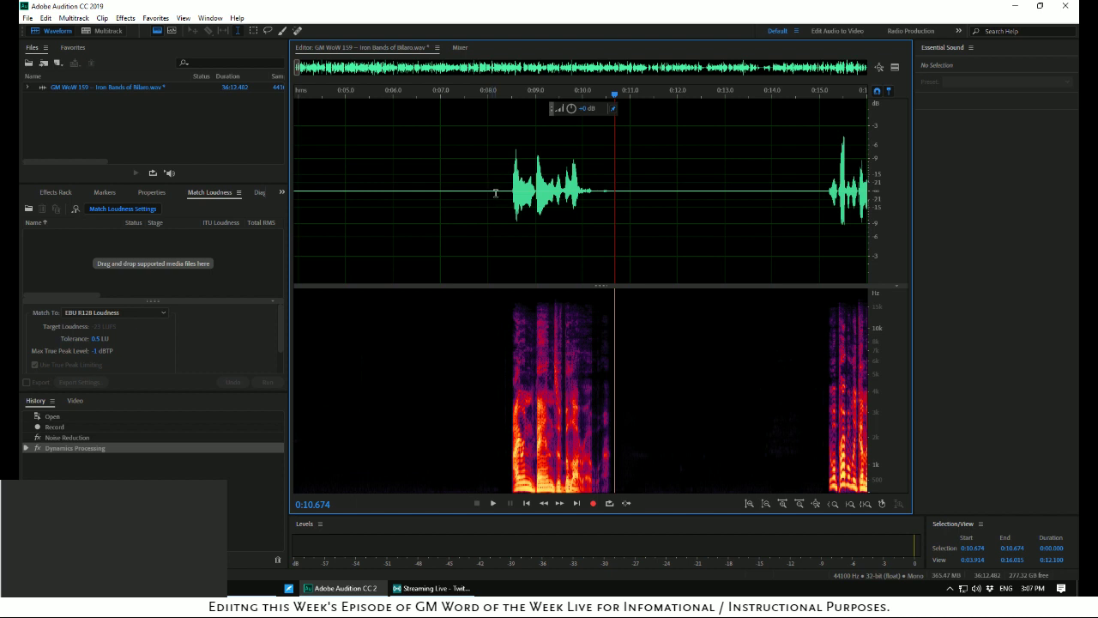
drag(496, 192, 254, 182)
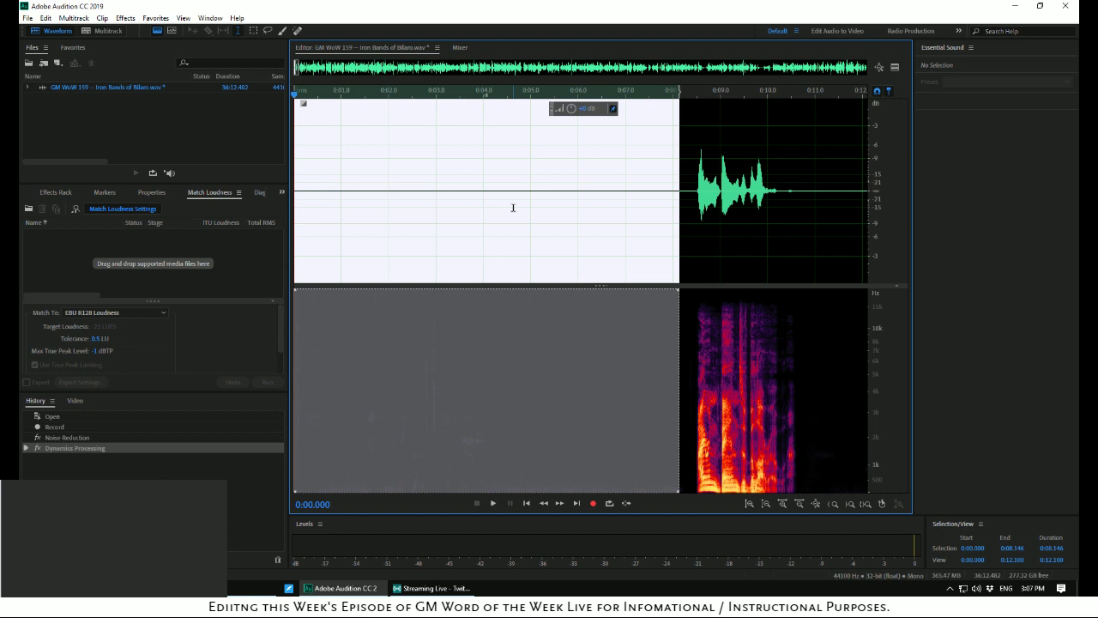
key(Delete)
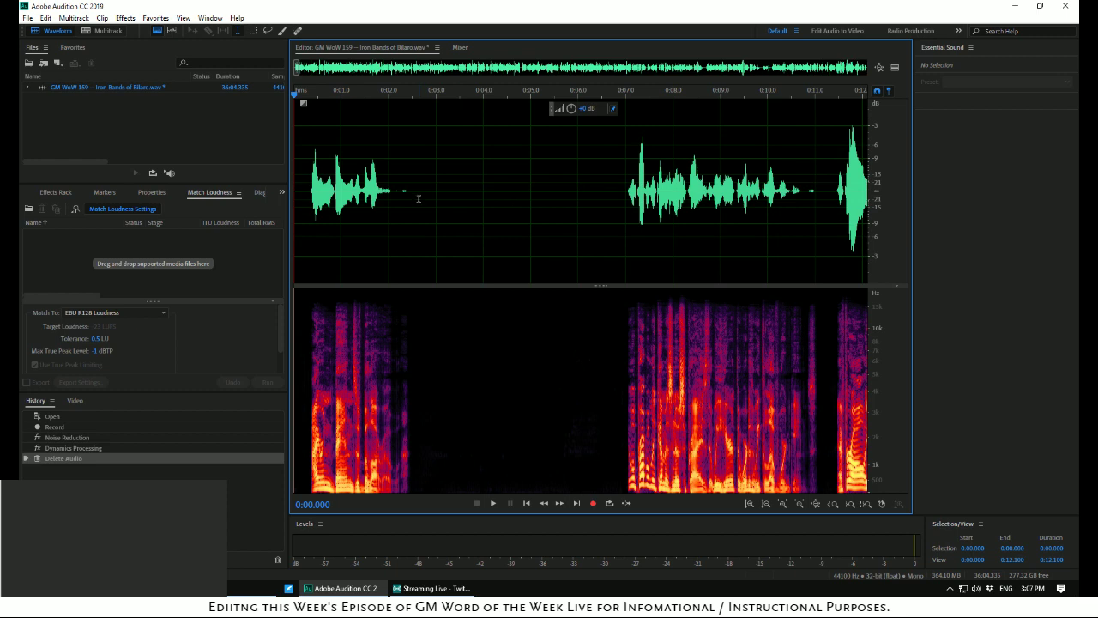
Play on through the trimmed opening and delete the unwanted take from about 0:33.2 to 0:36.8
key(space)
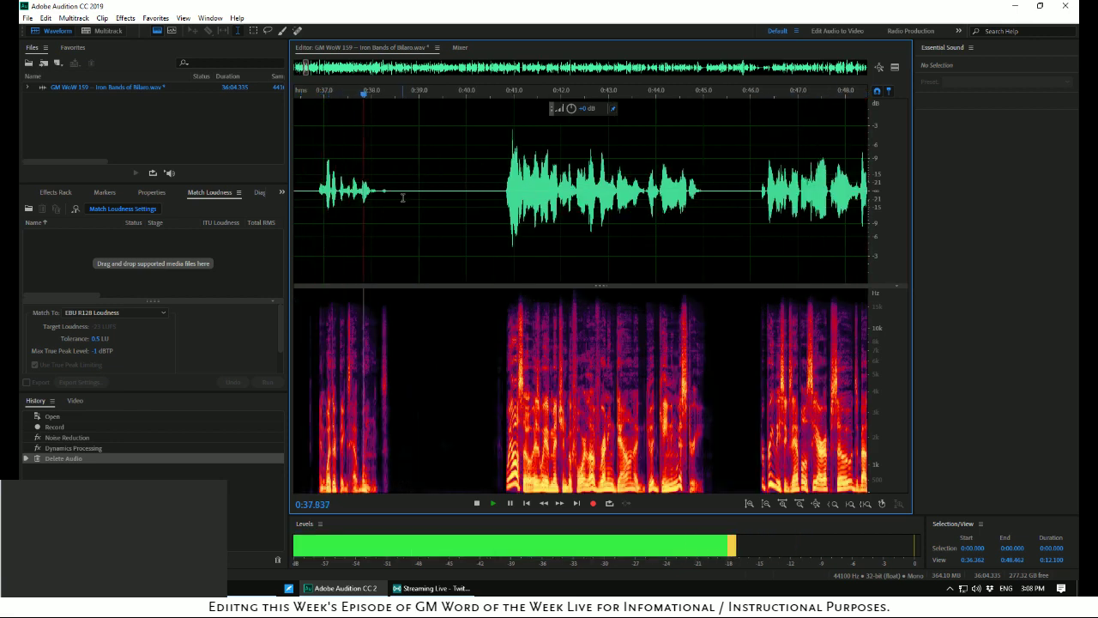
key(space)
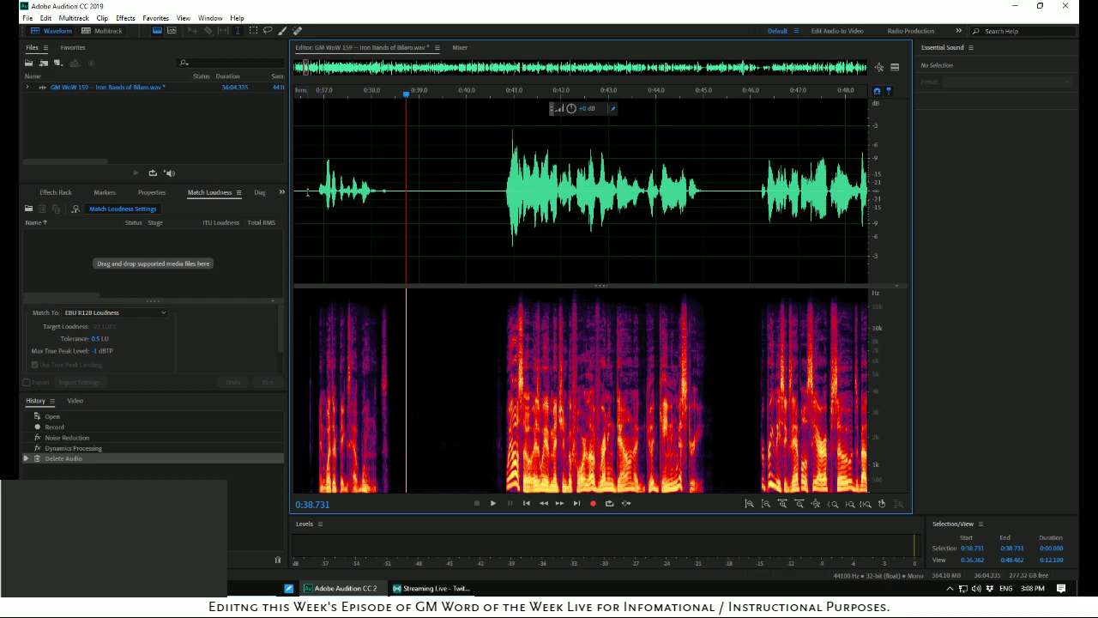
drag(308, 191, 451, 267)
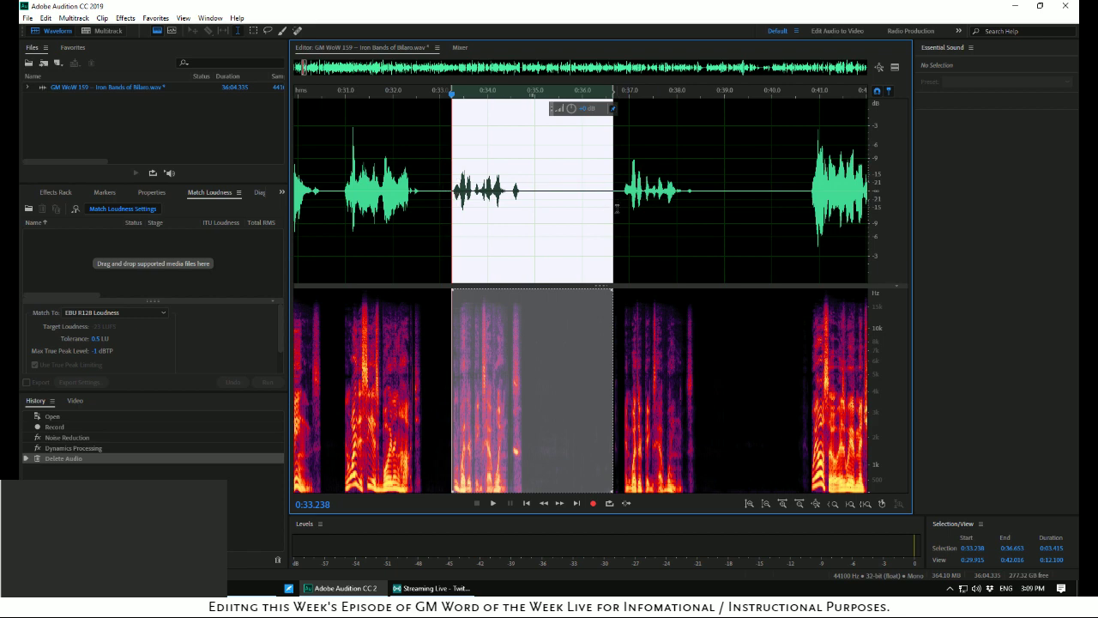
drag(616, 208, 622, 213)
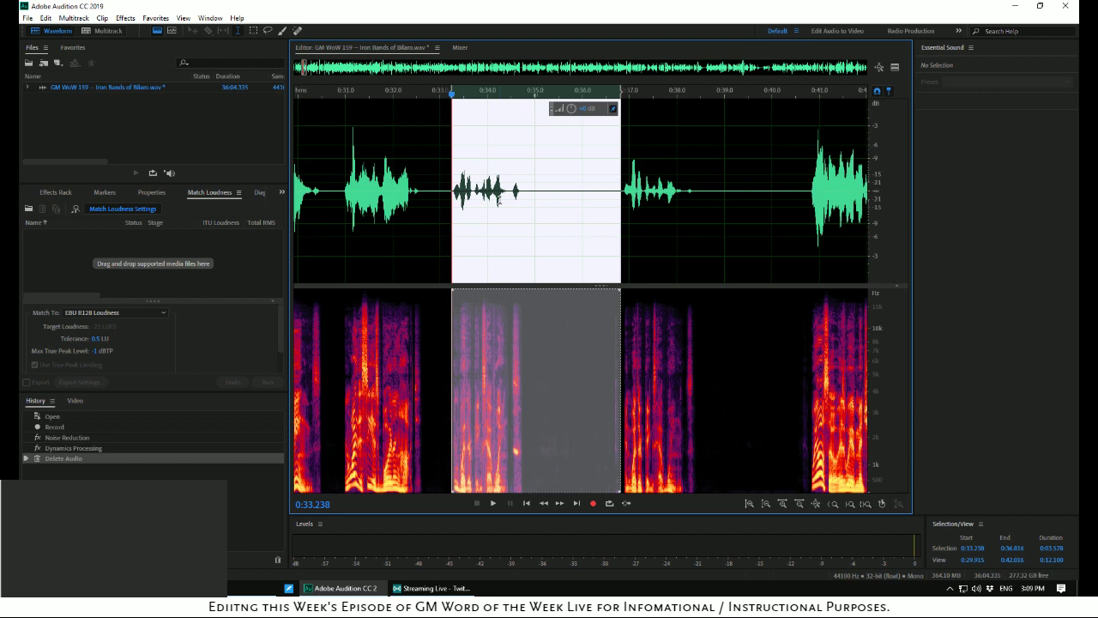
key(Delete)
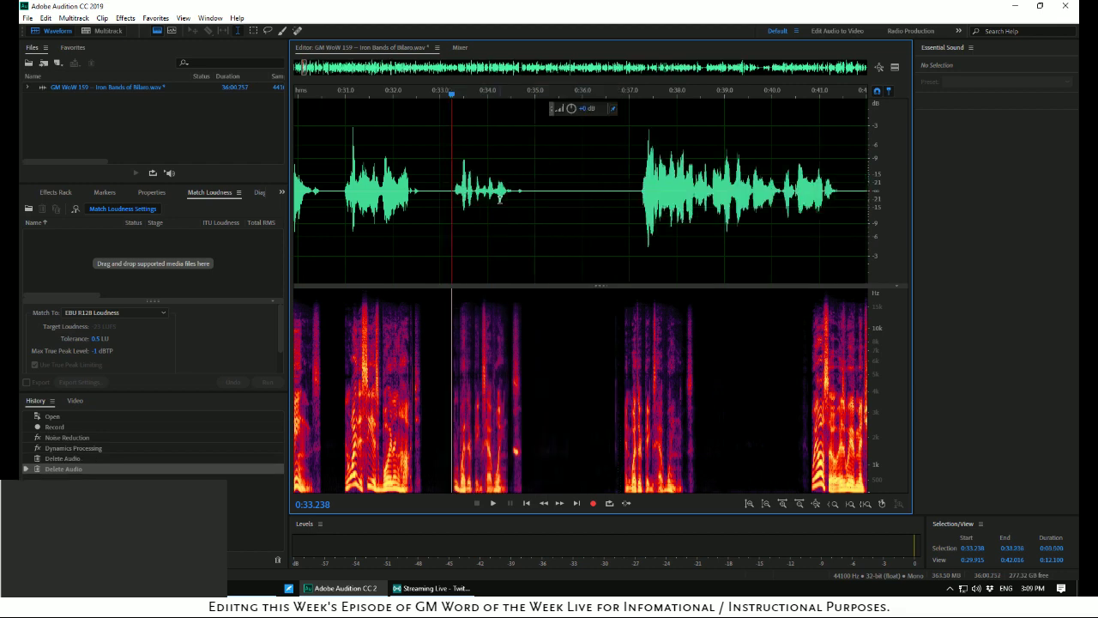
Play across the cut at about 0:33.2, starting at 0:30.9 and again at 0:34.1, to check the transition
click(340, 164)
key(space)
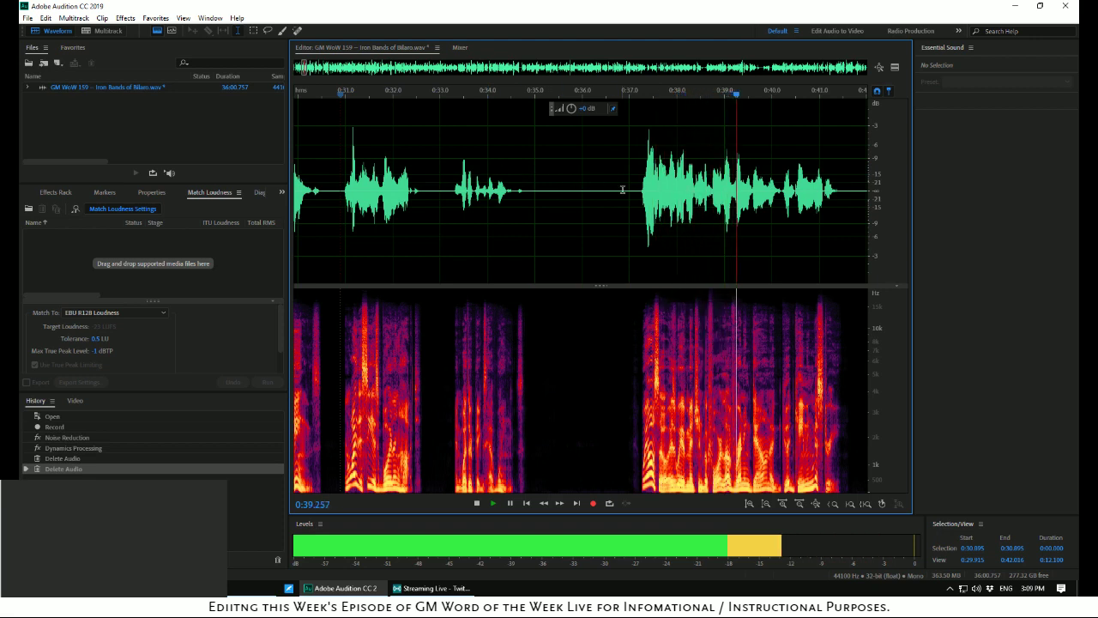
key(space)
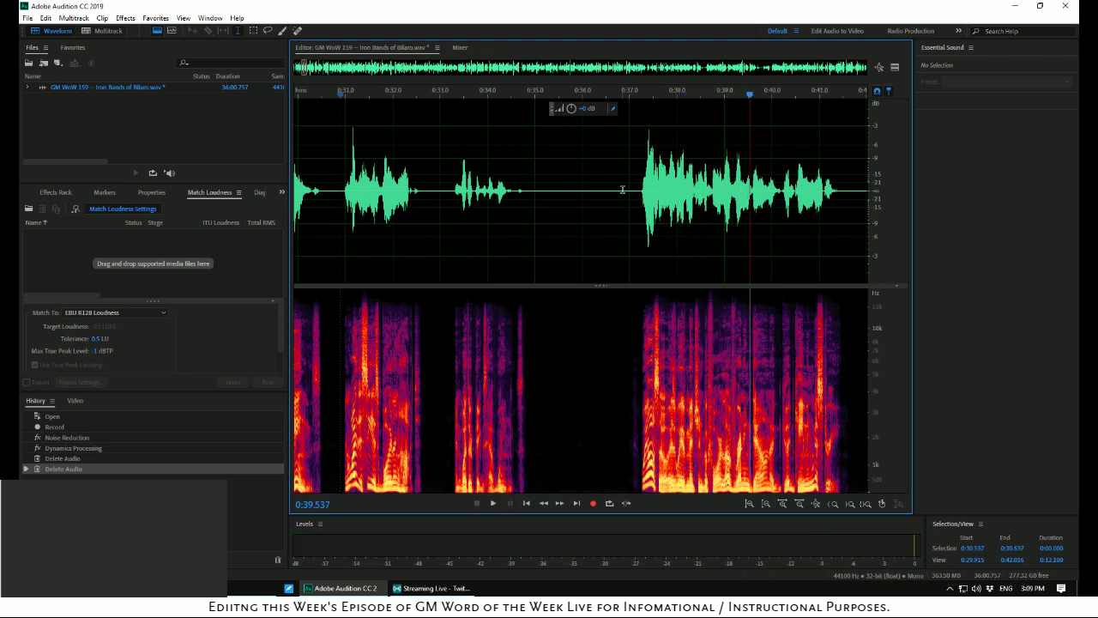
click(492, 163)
key(space)
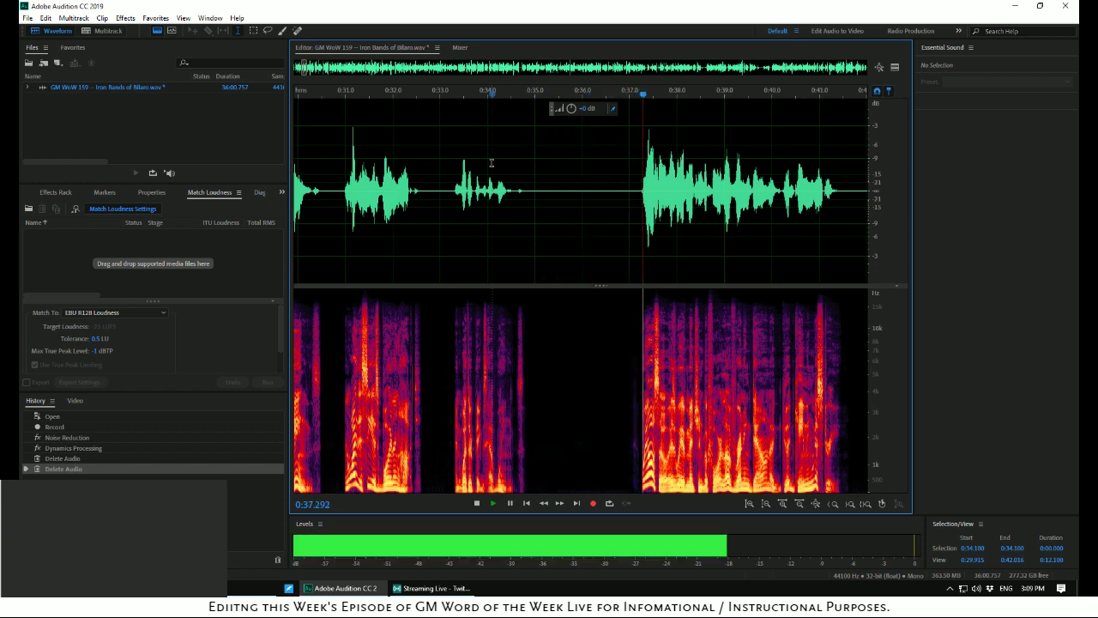
key(space)
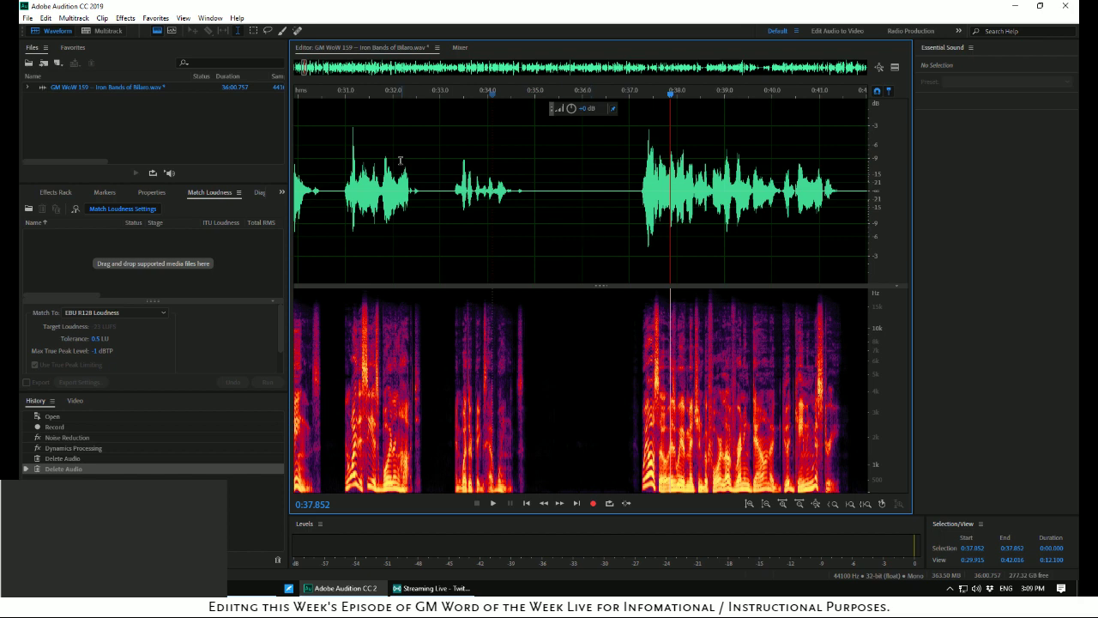
Listen on to about 1:23 and delete the rejected passage from about 1:00.6 to 1:21.1, just before the retake
key(space)
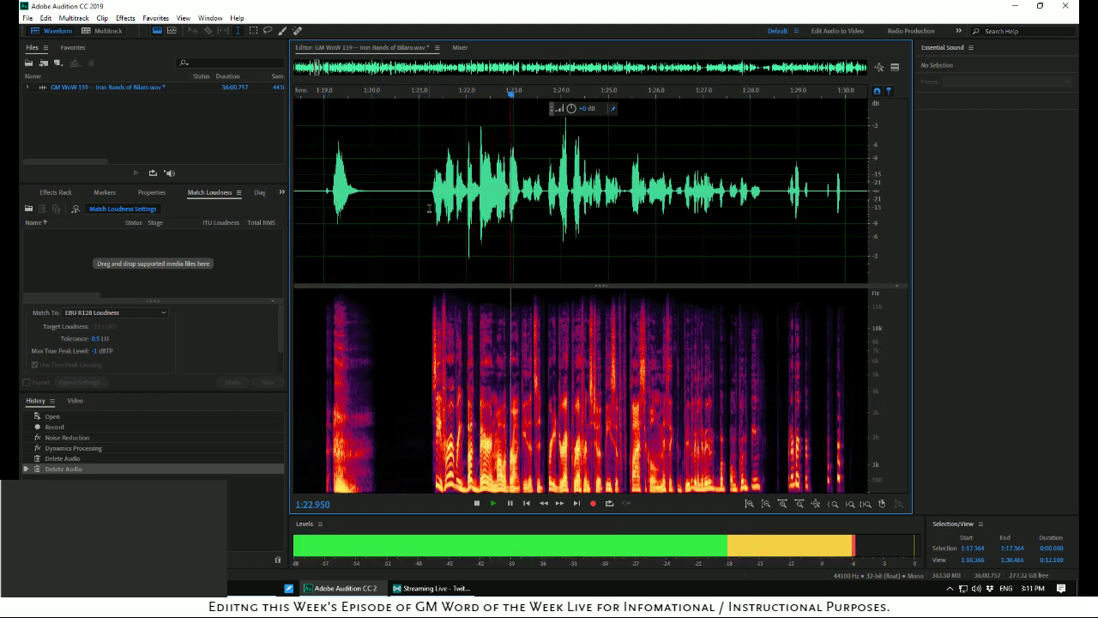
key(space)
drag(423, 205, 372, 189)
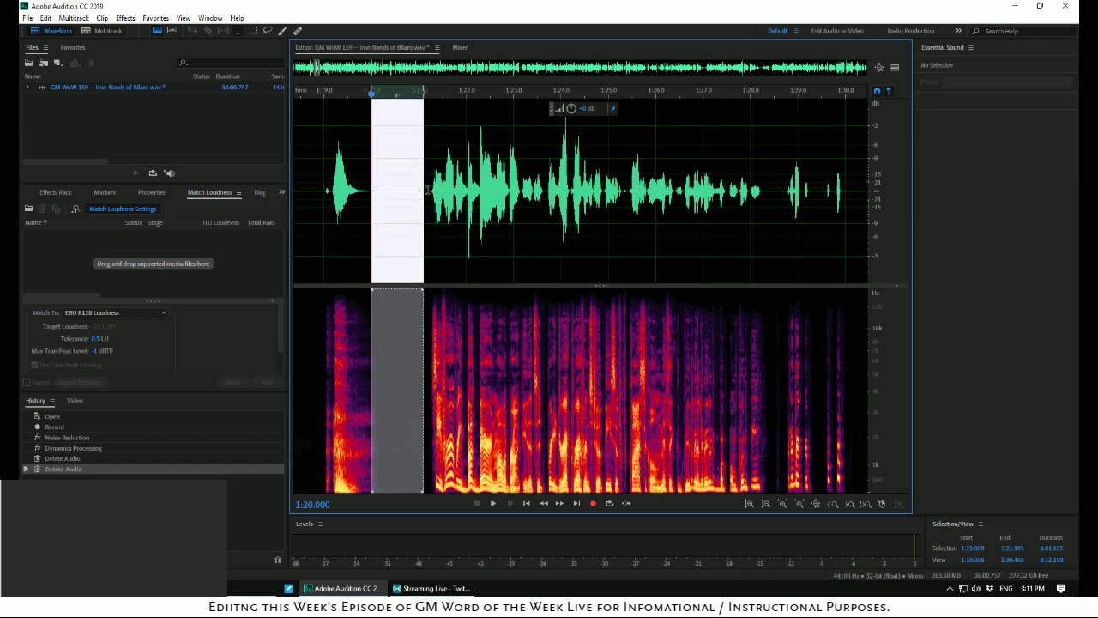
drag(373, 181, 431, 222)
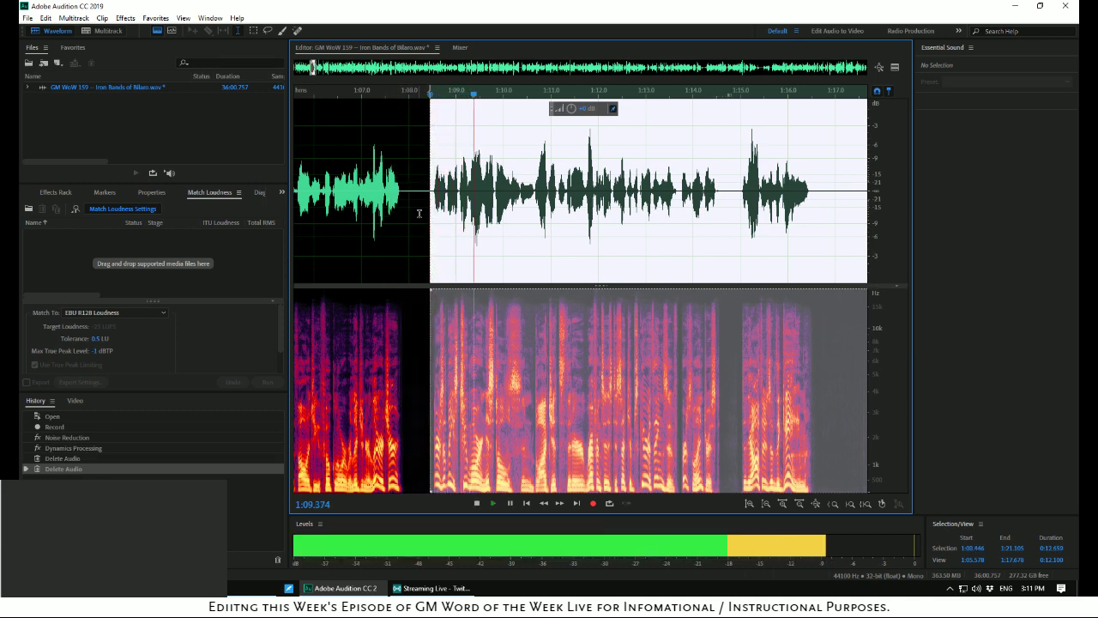
key(space)
drag(427, 209, 444, 229)
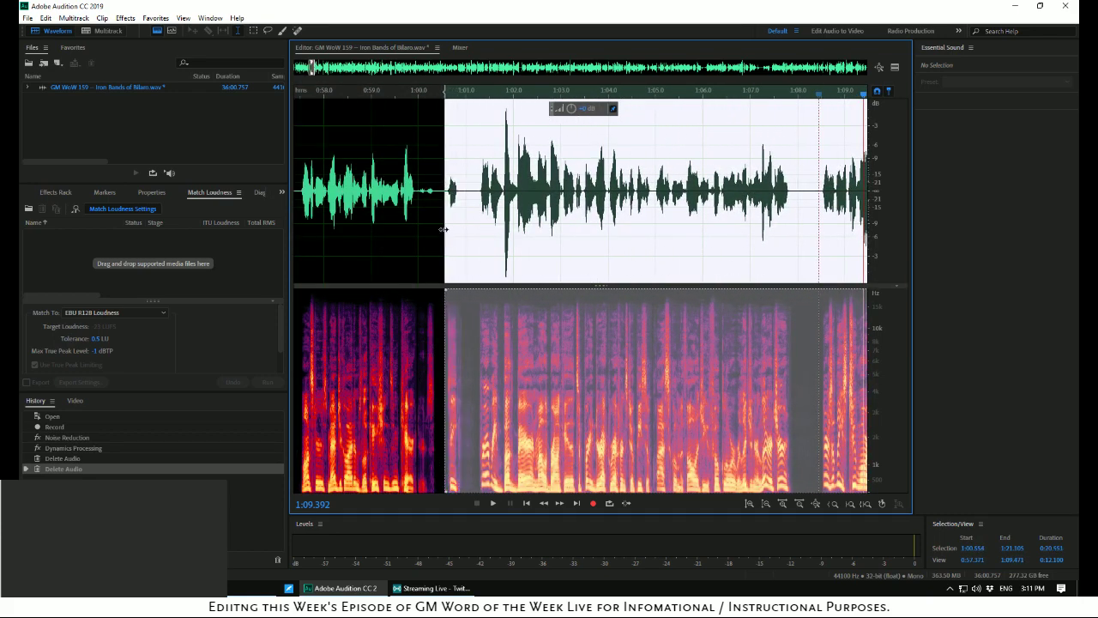
key(space)
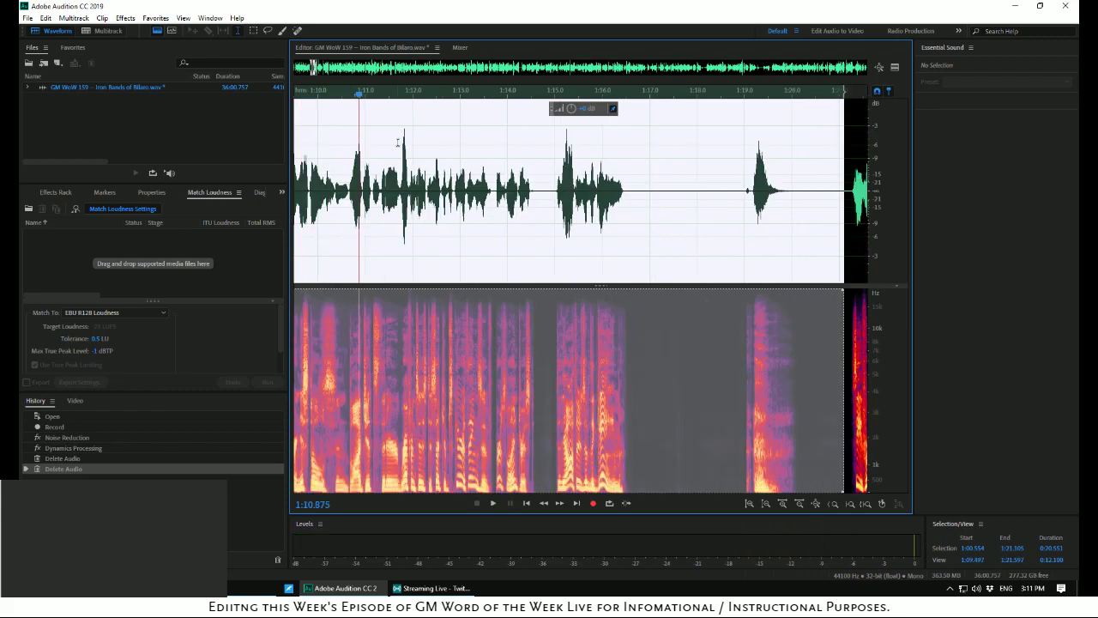
drag(361, 95, 386, 129)
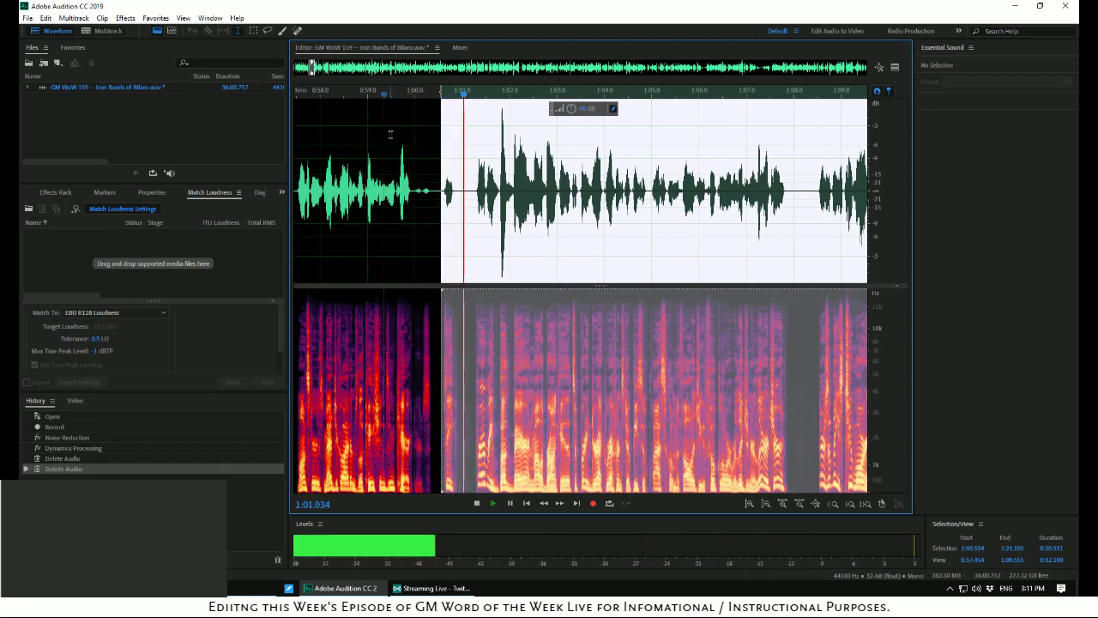
key(space)
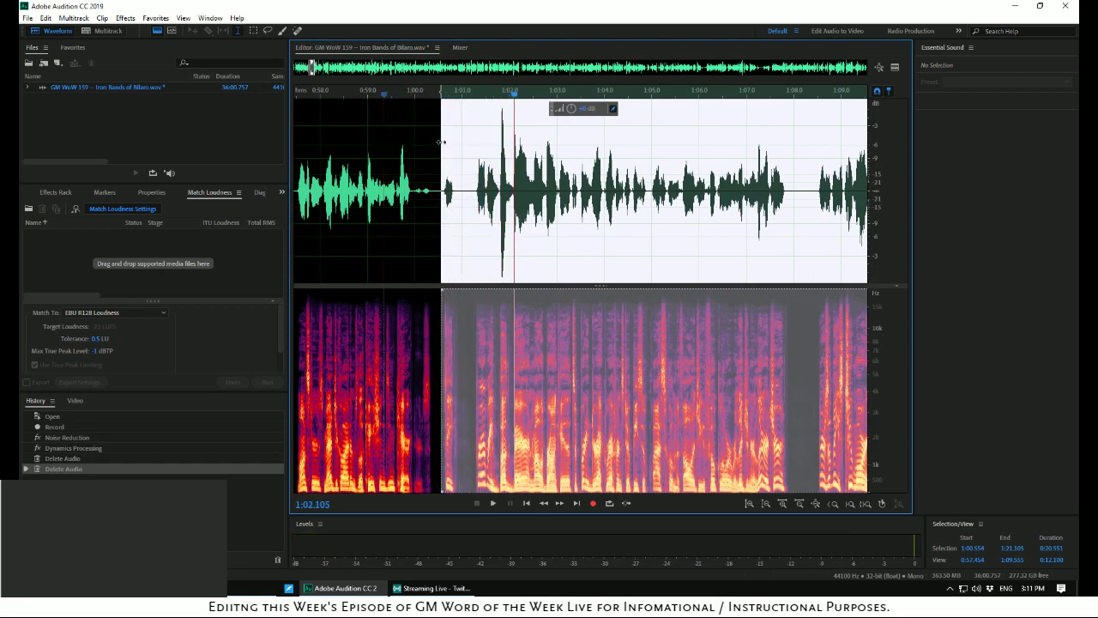
drag(439, 144, 445, 145)
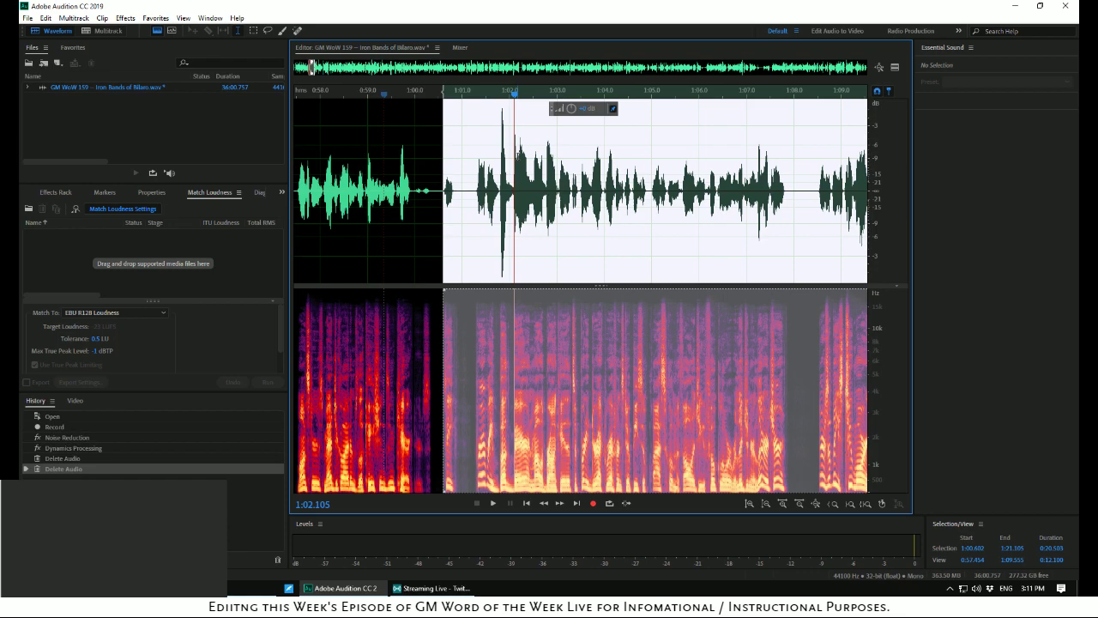
key(Delete)
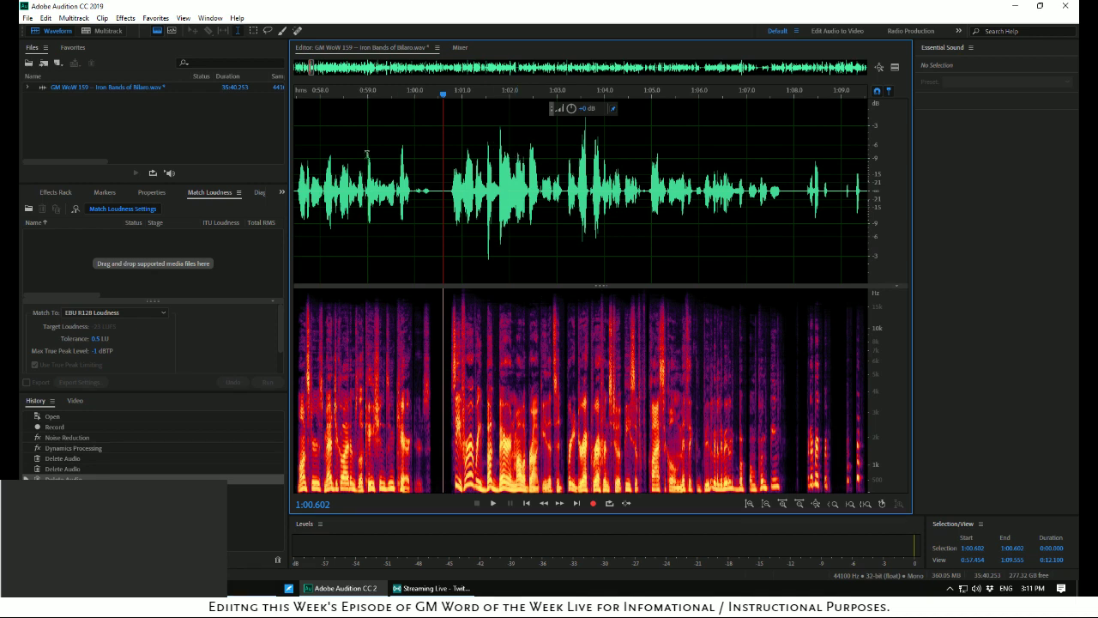
Listen on from 0:59 and delete the rejected passage from about 1:00.7 to 1:30.1
click(366, 155)
key(space)
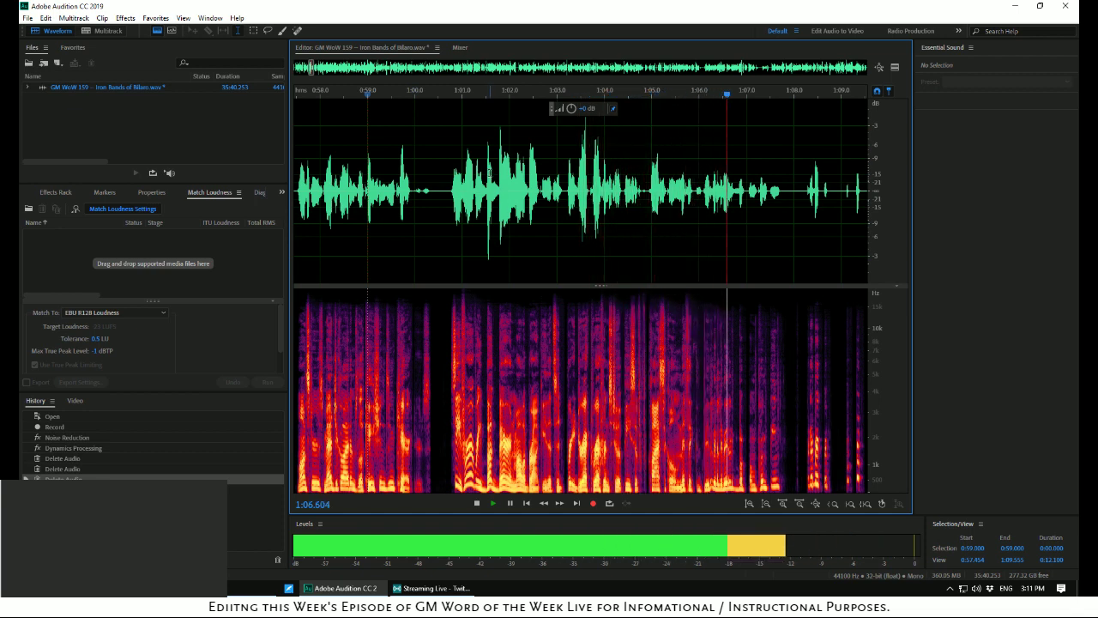
key(space)
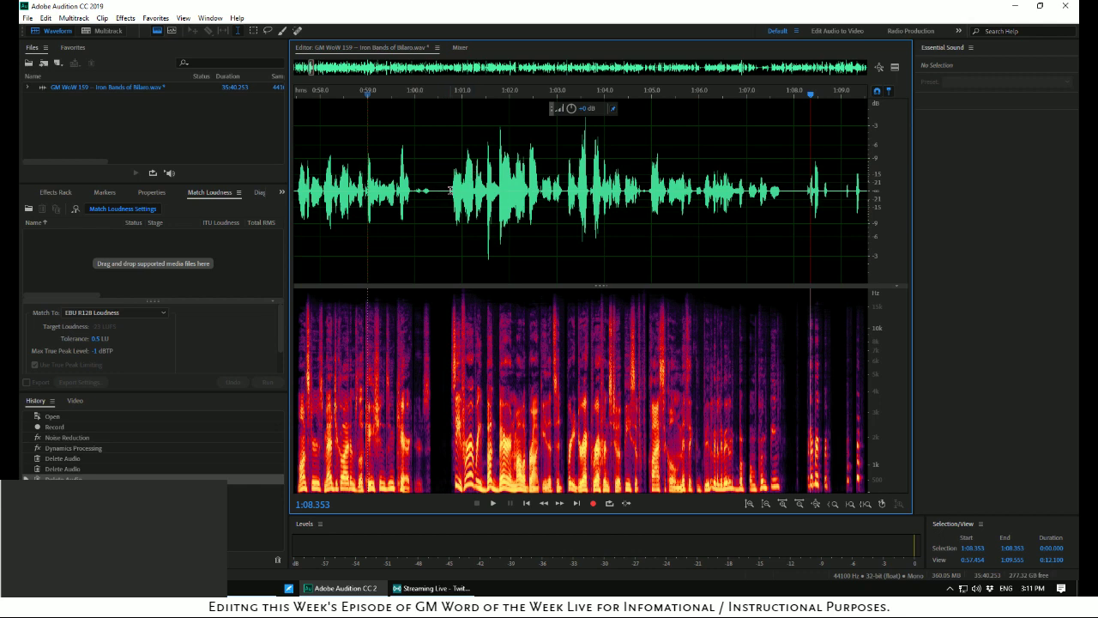
drag(449, 190, 672, 247)
key(space)
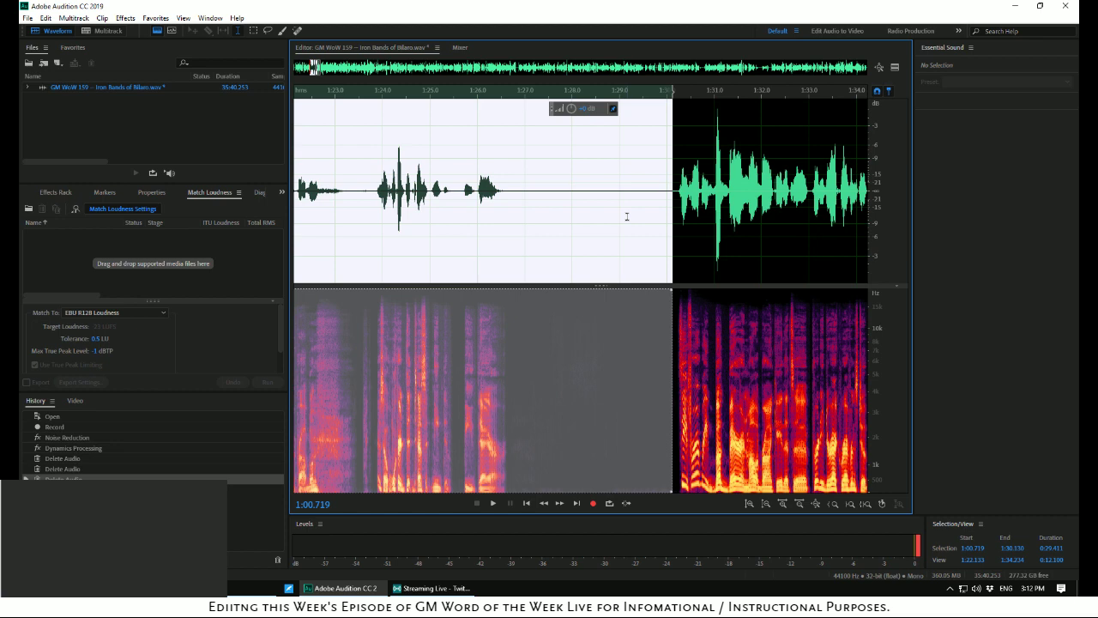
key(Delete)
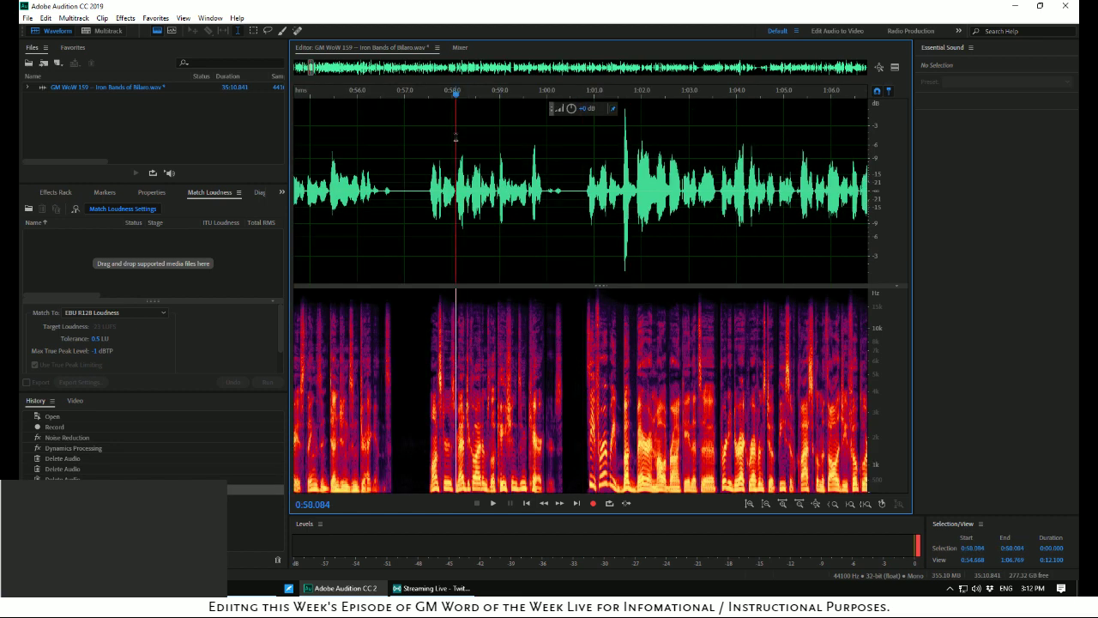
Play from about 0:58.1 to 1:24 and delete the rejected take from about 1:08.5 to 1:23.3
key(space)
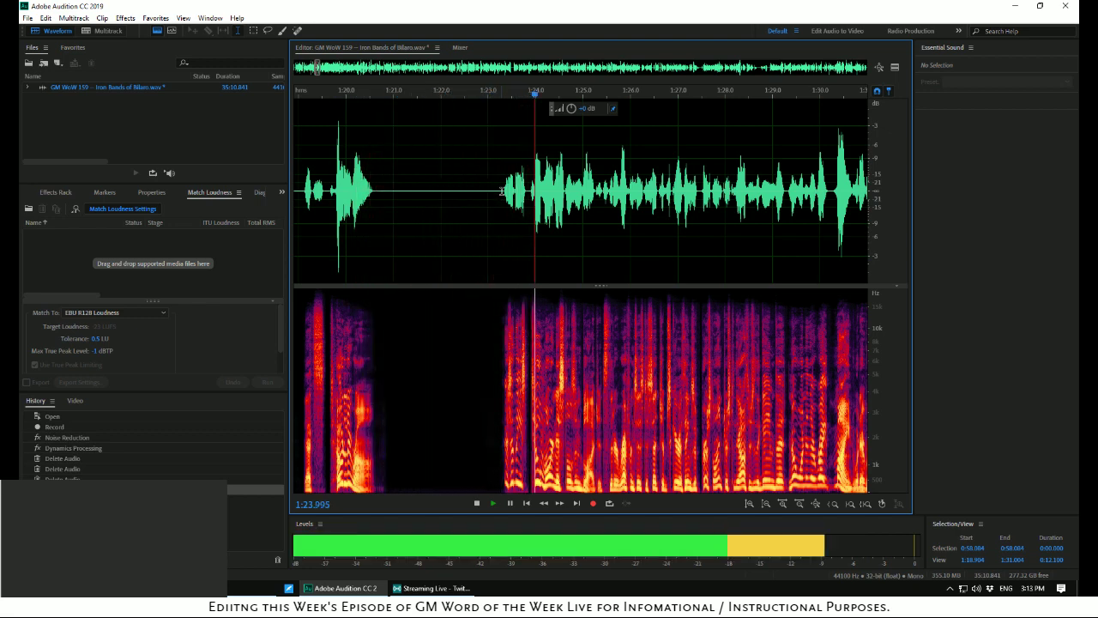
key(space)
drag(501, 190, 434, 187)
key(space)
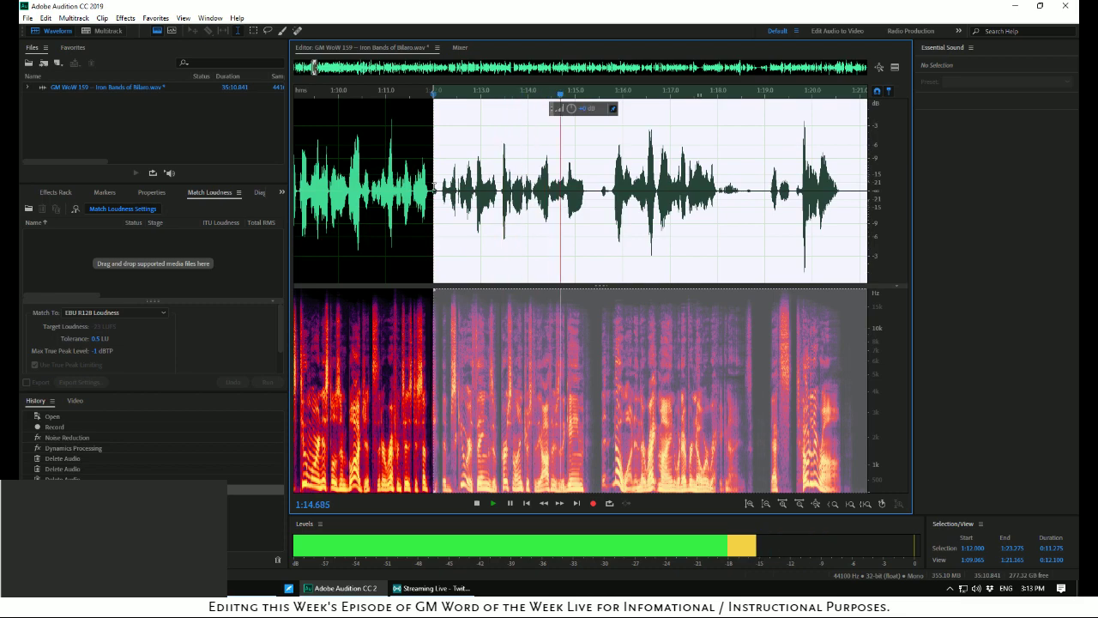
drag(434, 187, 292, 187)
drag(499, 197, 549, 203)
key(space)
key(space)
key(Delete)
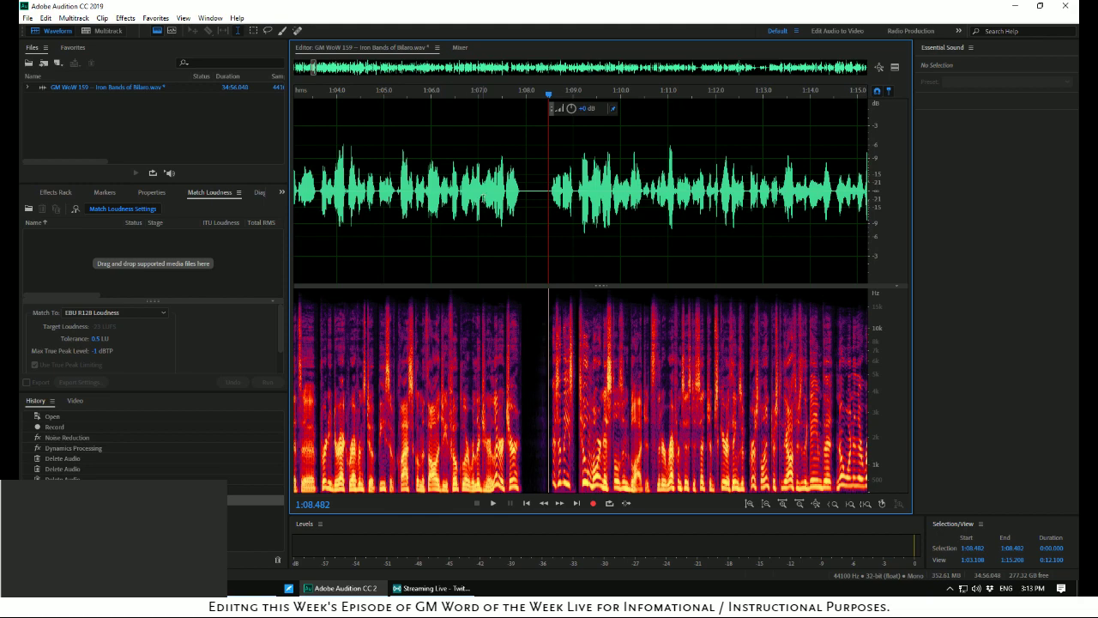
Play across the cut at about 1:08.5 from 1:07.1, and replay its gap from 1:08.2 and 1:08.1 to check for noise
click(483, 92)
key(space)
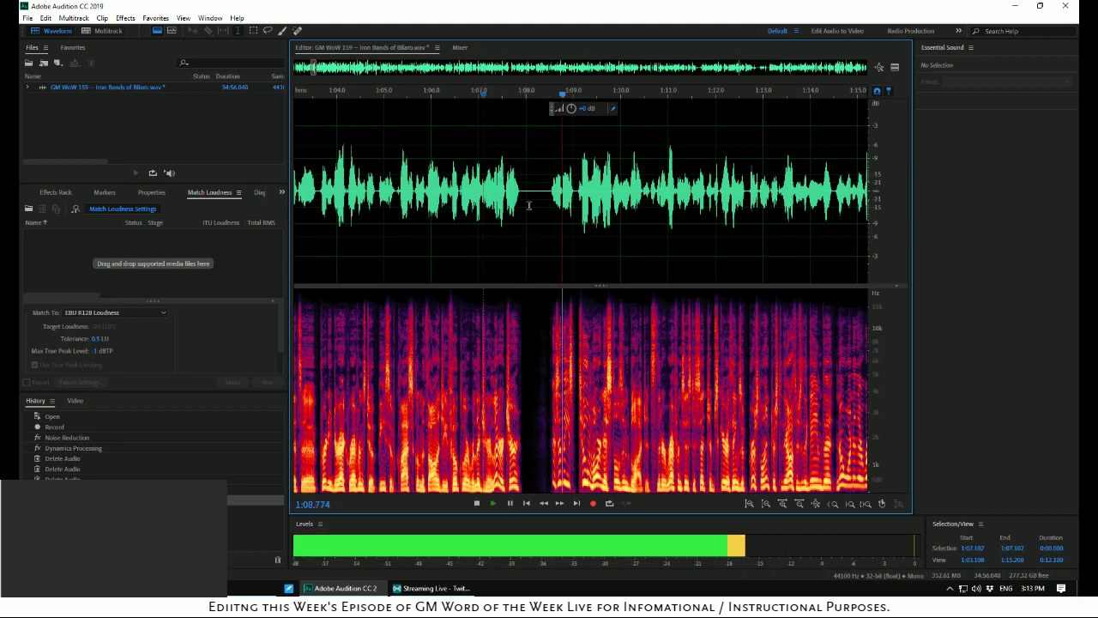
key(space)
scroll(540, 207, up, 5)
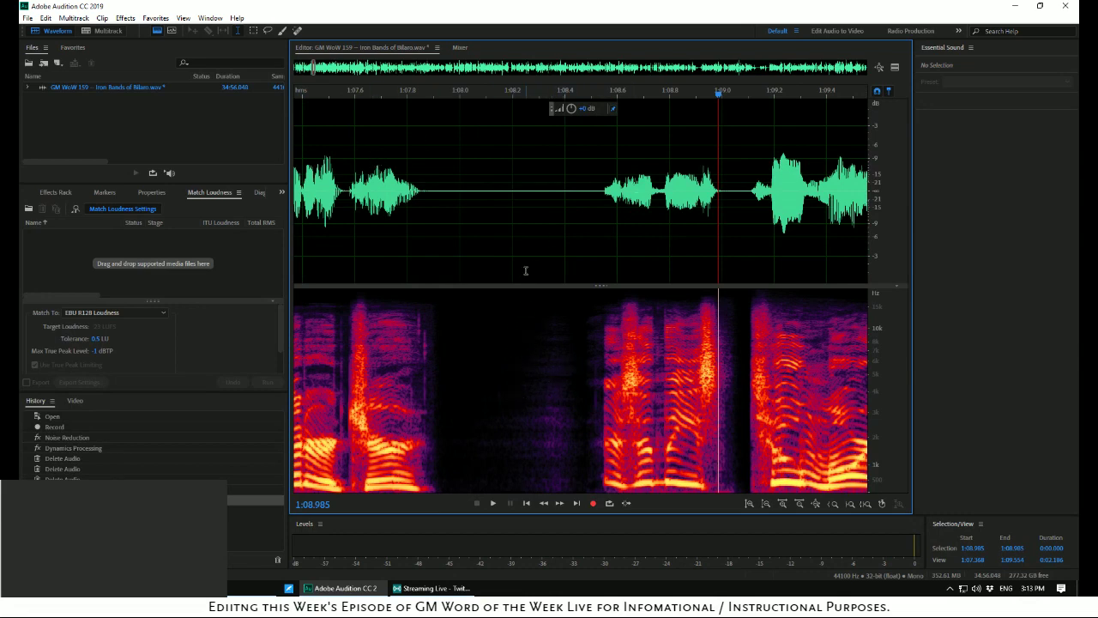
drag(526, 273, 582, 286)
click(560, 275)
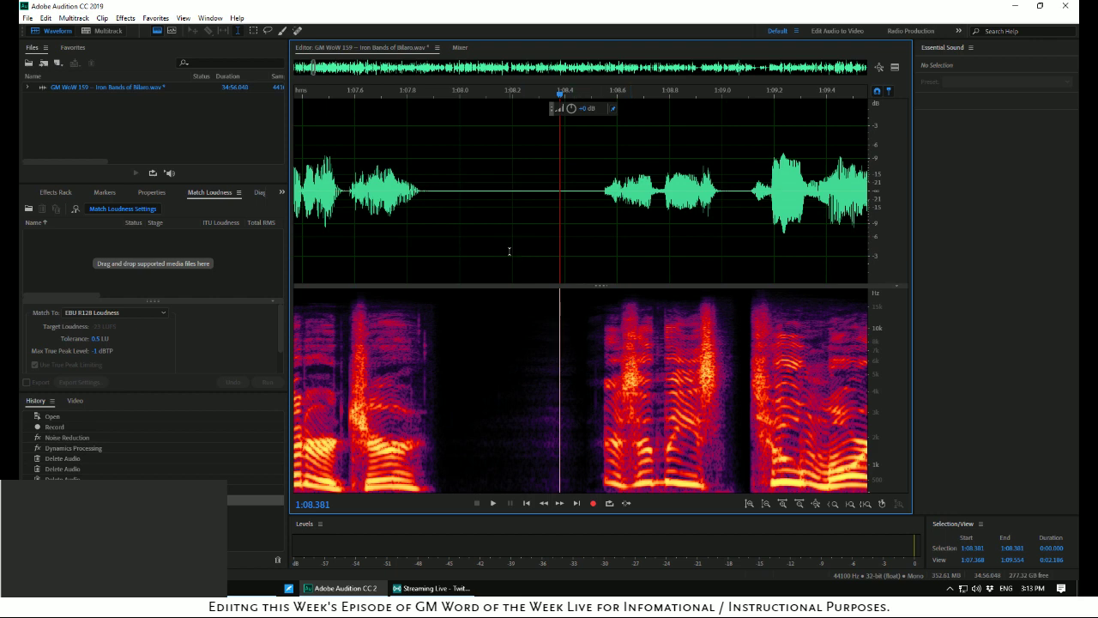
click(512, 251)
key(space)
key(space)
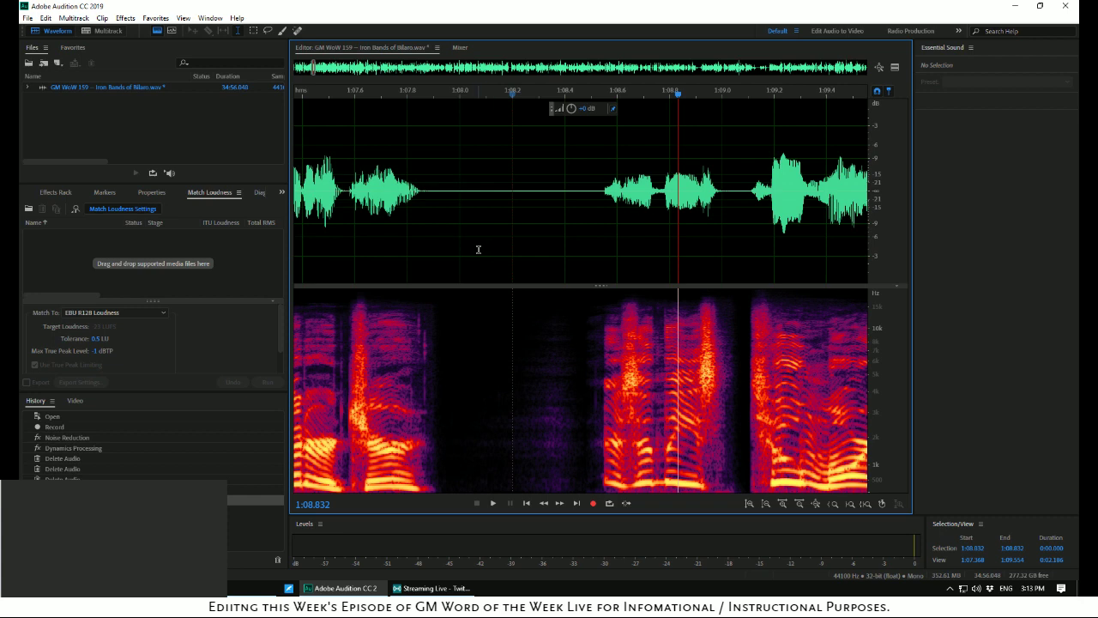
click(478, 250)
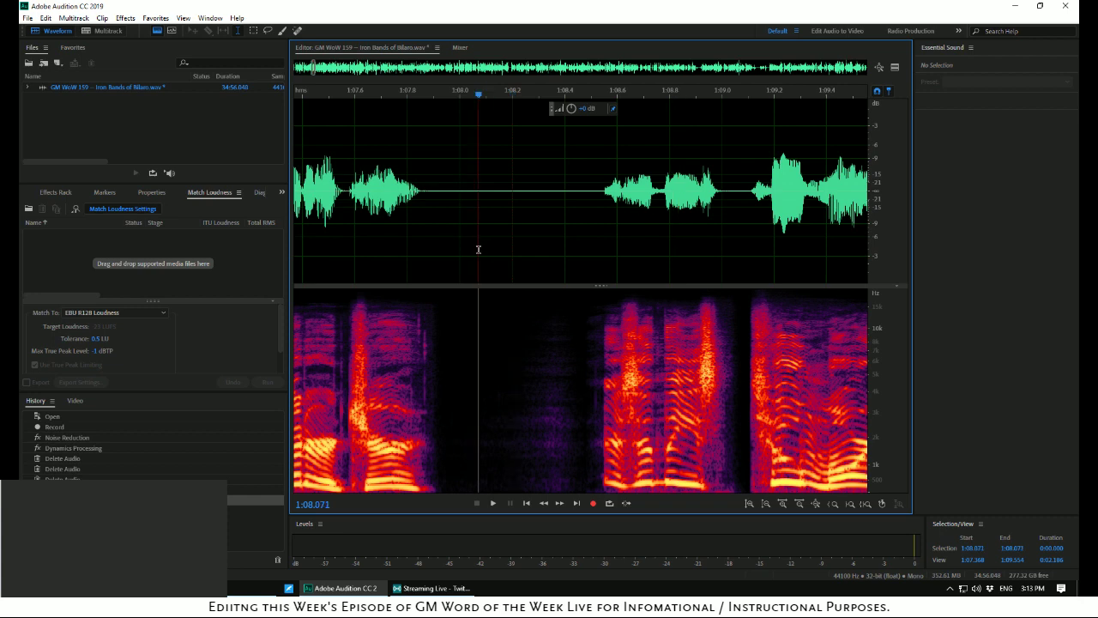
key(space)
key(space)
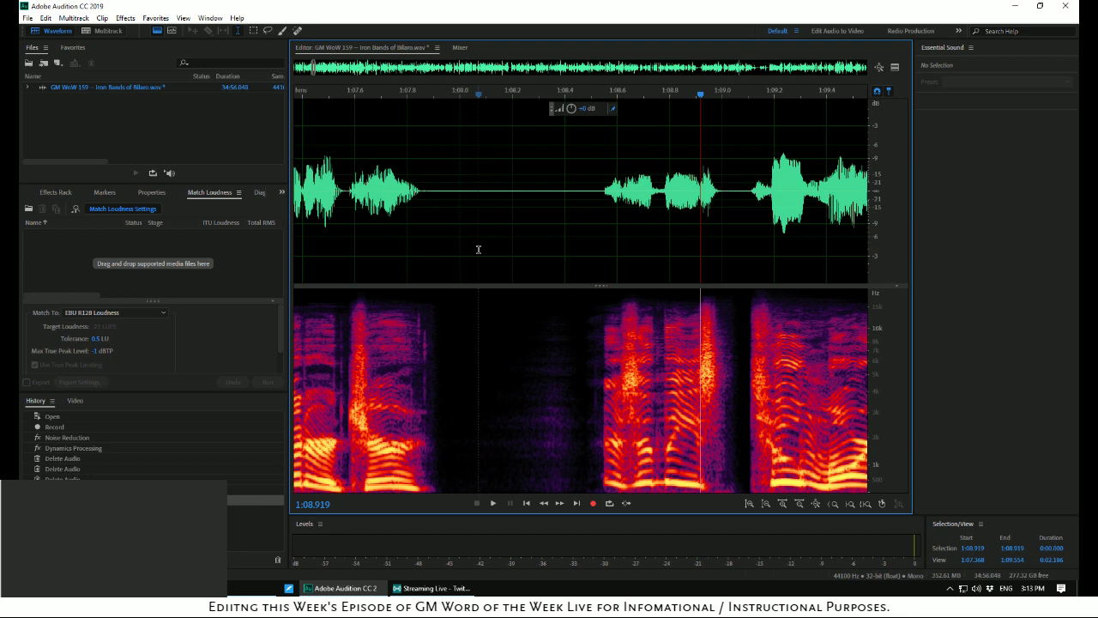
Silence the faint noise in the gap between phrases from about 1:08.03 to 1:08.48
click(586, 190)
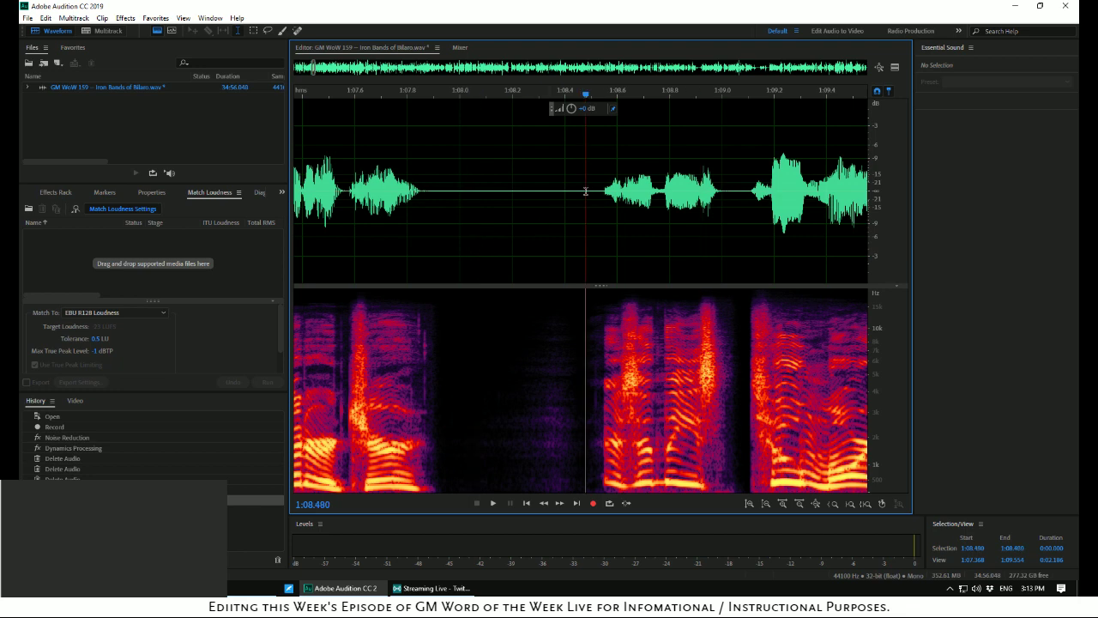
click(553, 246)
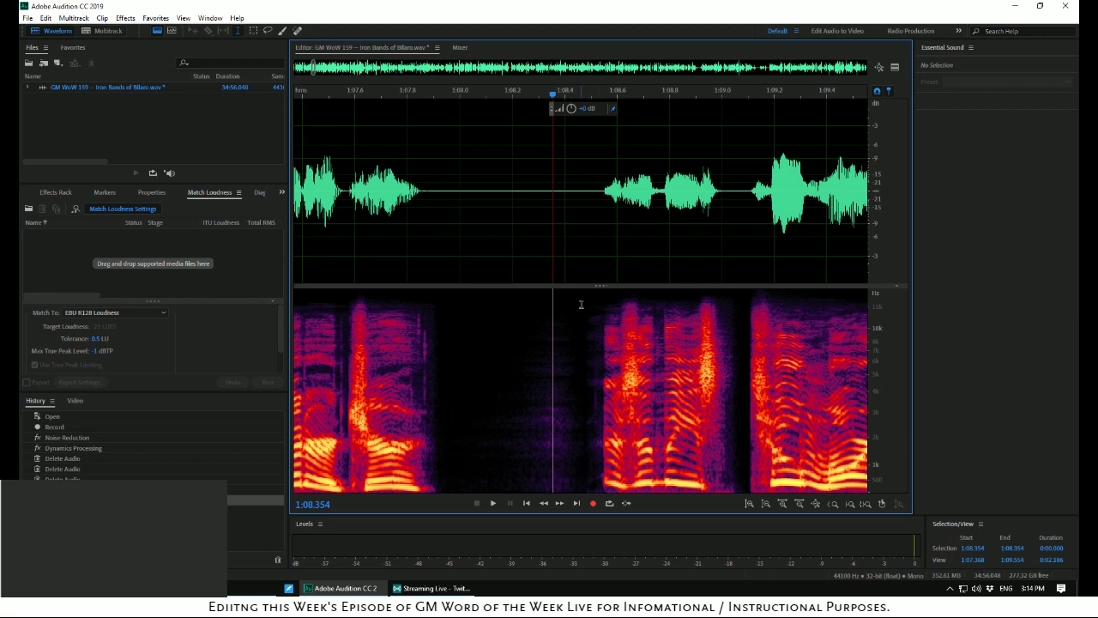
click(579, 259)
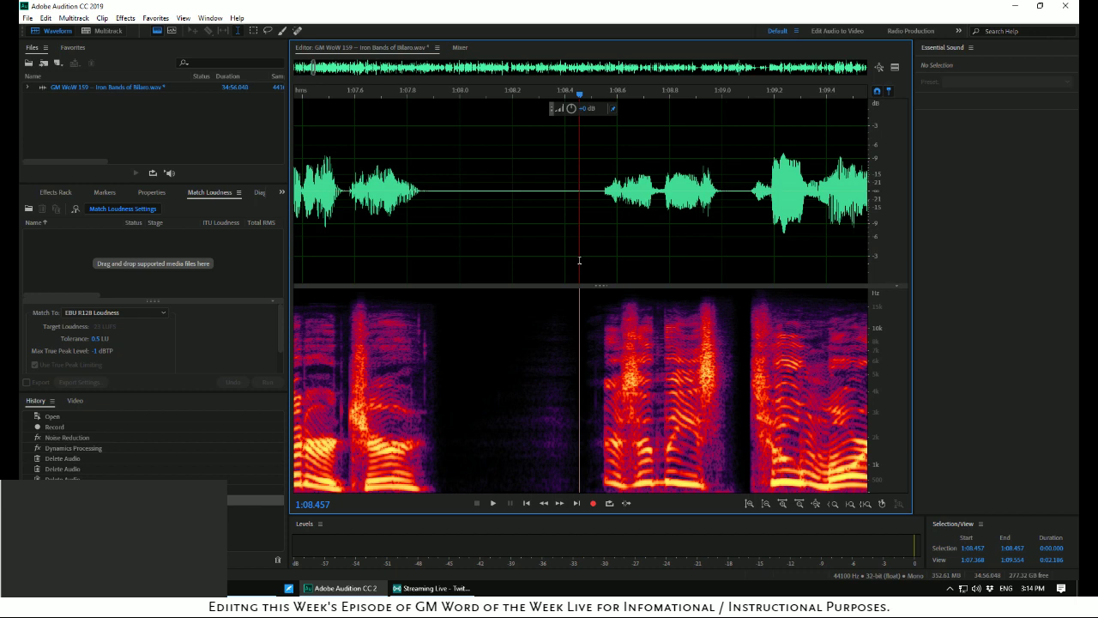
drag(584, 255, 468, 252)
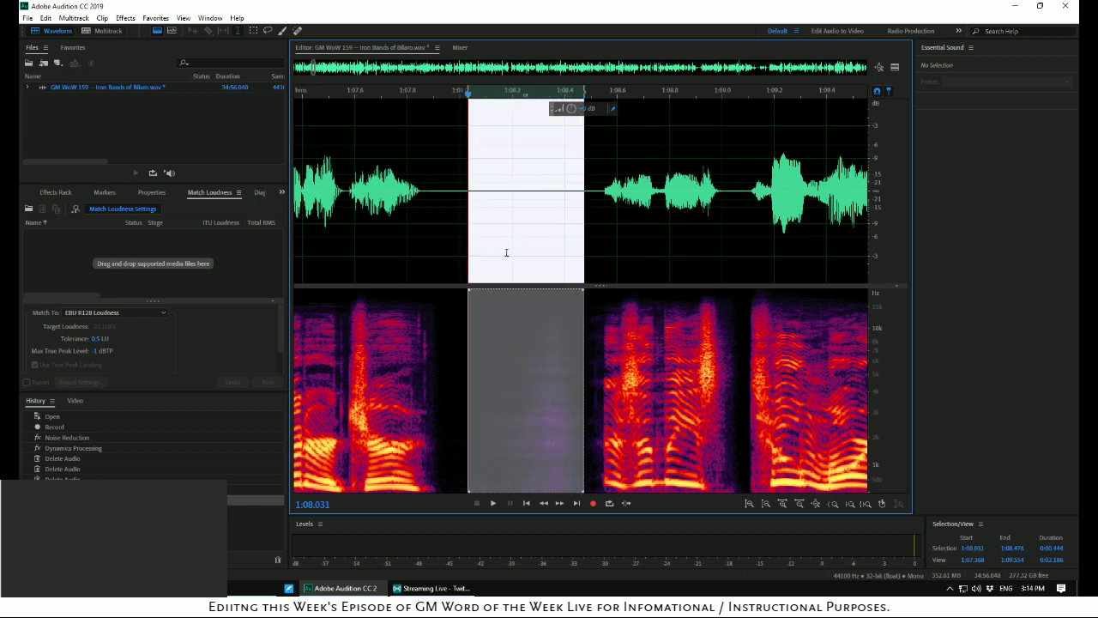
right_click(506, 252)
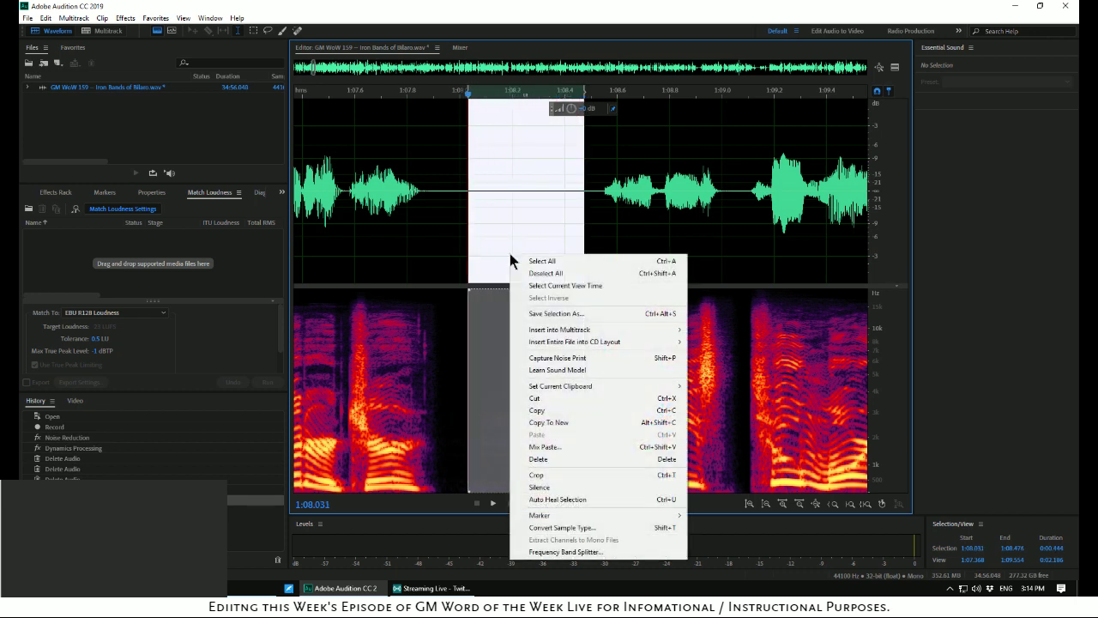
click(550, 488)
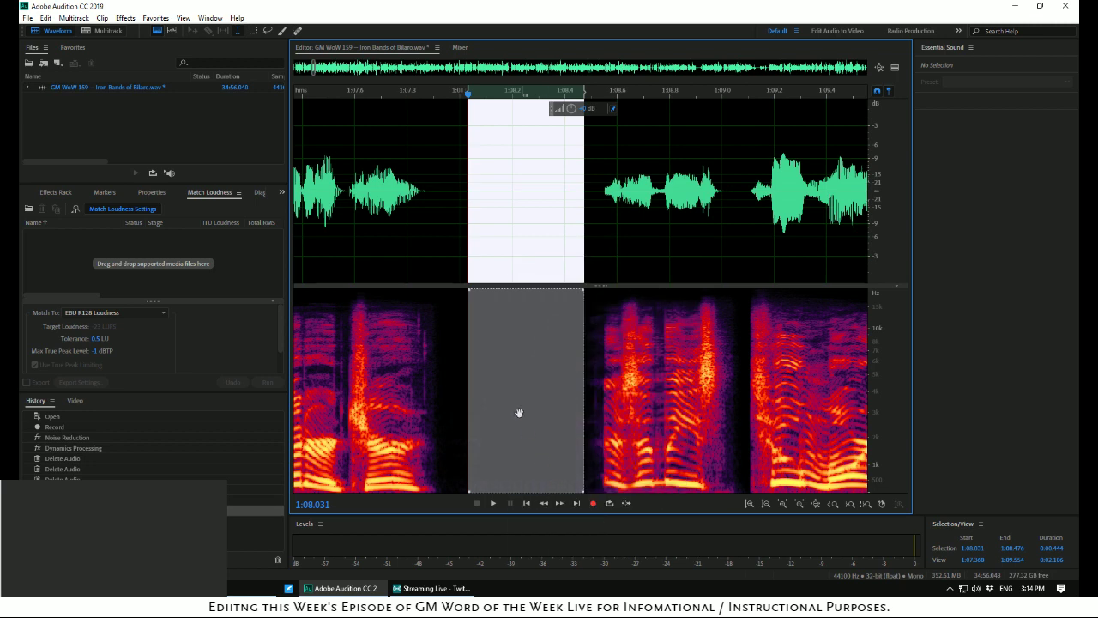
Listen from about 1:07.4 across the silenced gap and on to 1:23.3
click(388, 256)
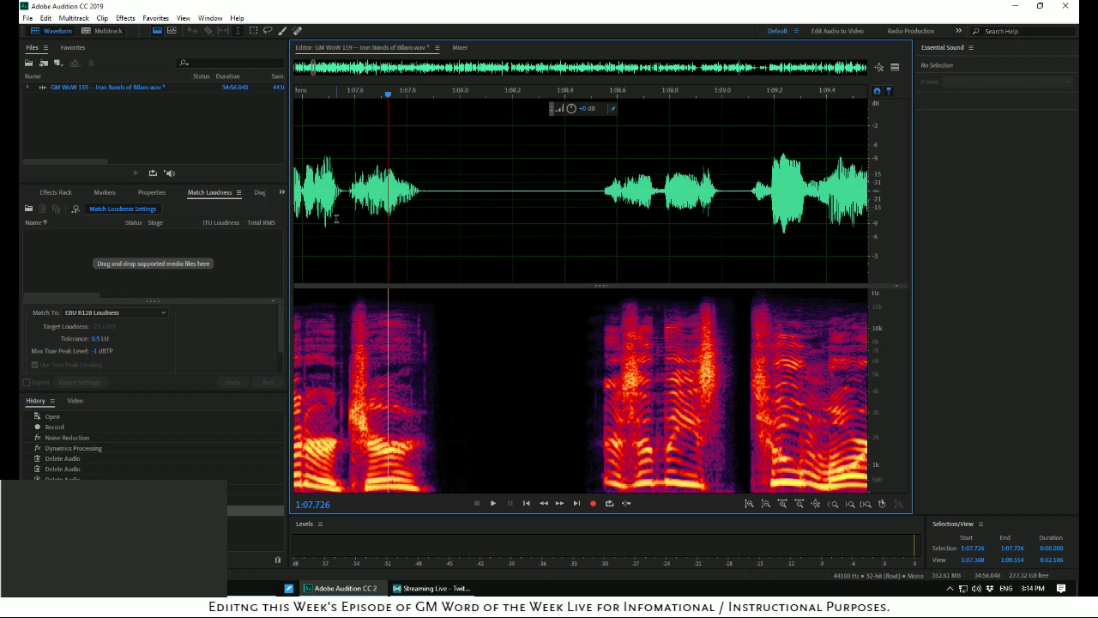
key(space)
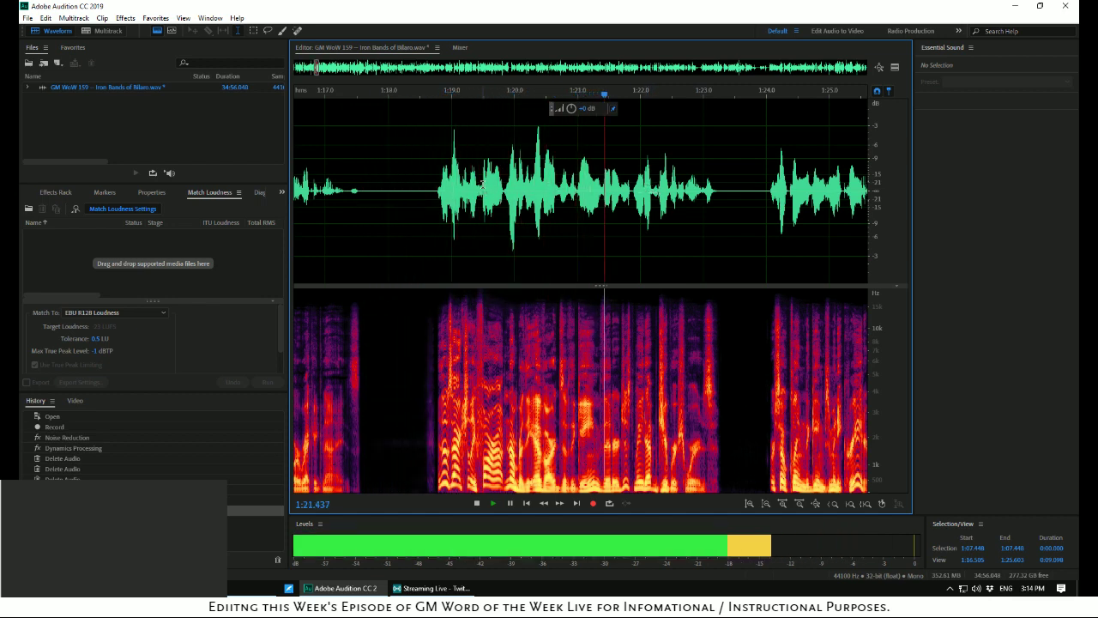
key(space)
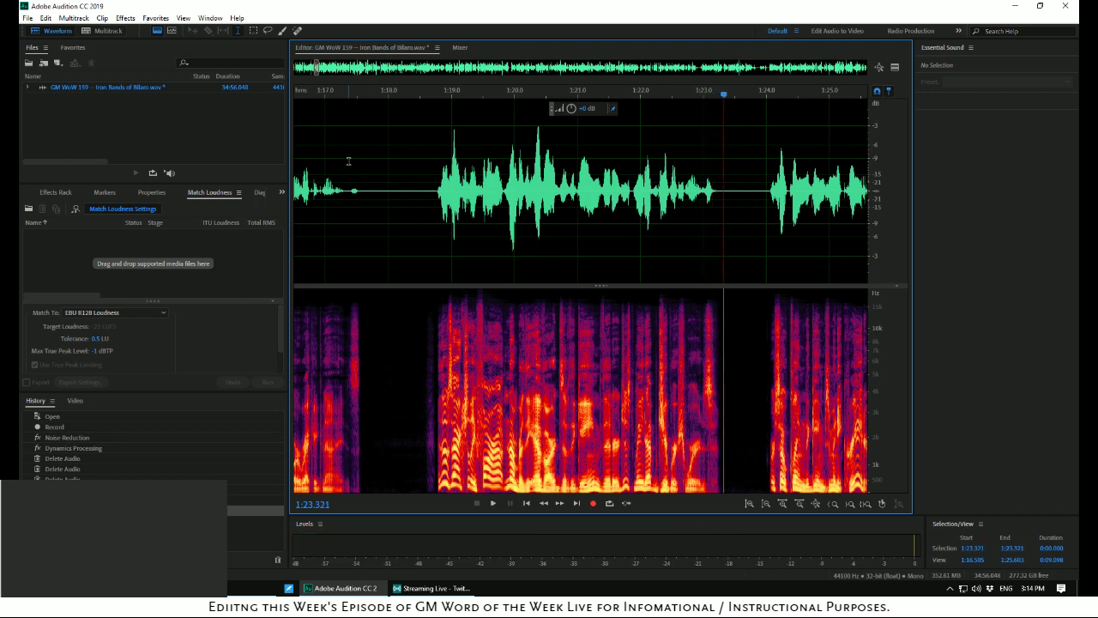
Replay the pause from about 1:16.8 and shorten it by deleting about 0.4 seconds, from 1:17.9 to 1:18.3
click(314, 161)
key(space)
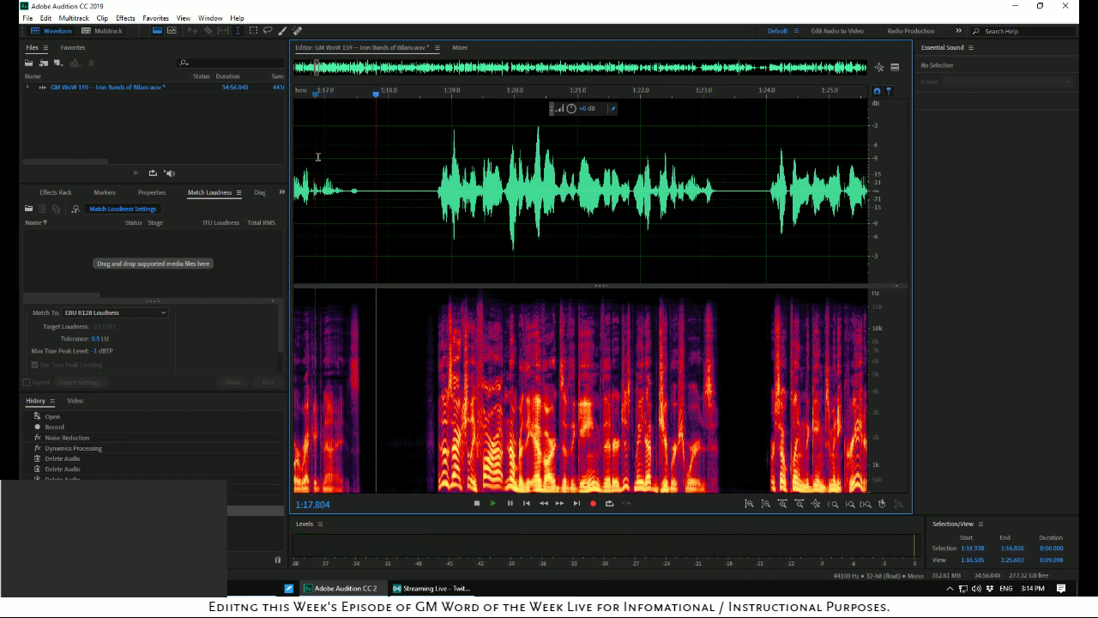
key(space)
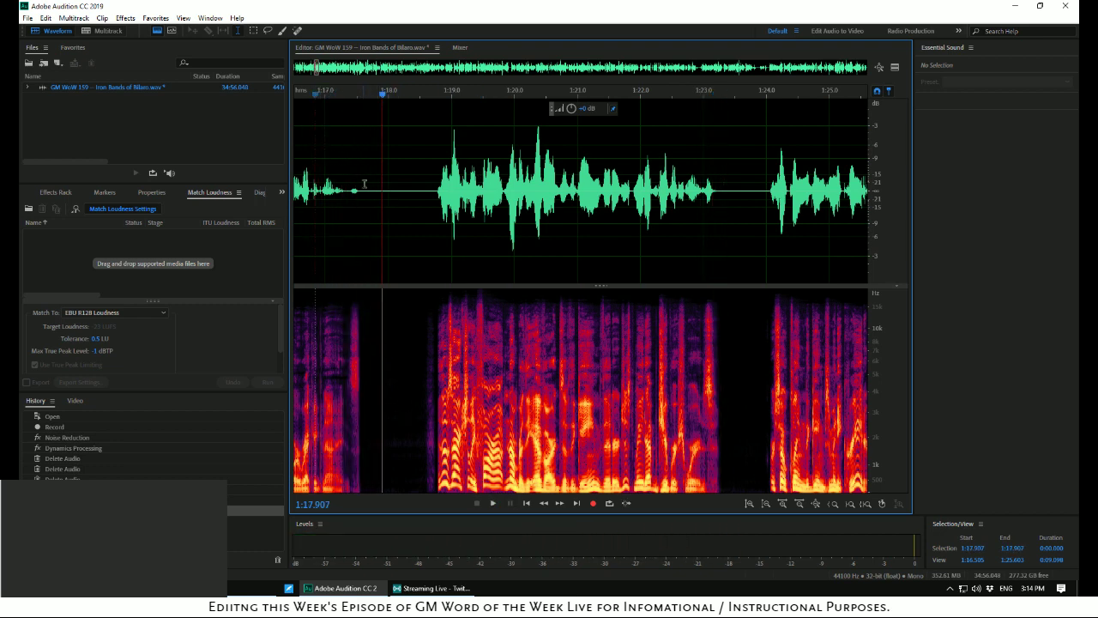
click(317, 142)
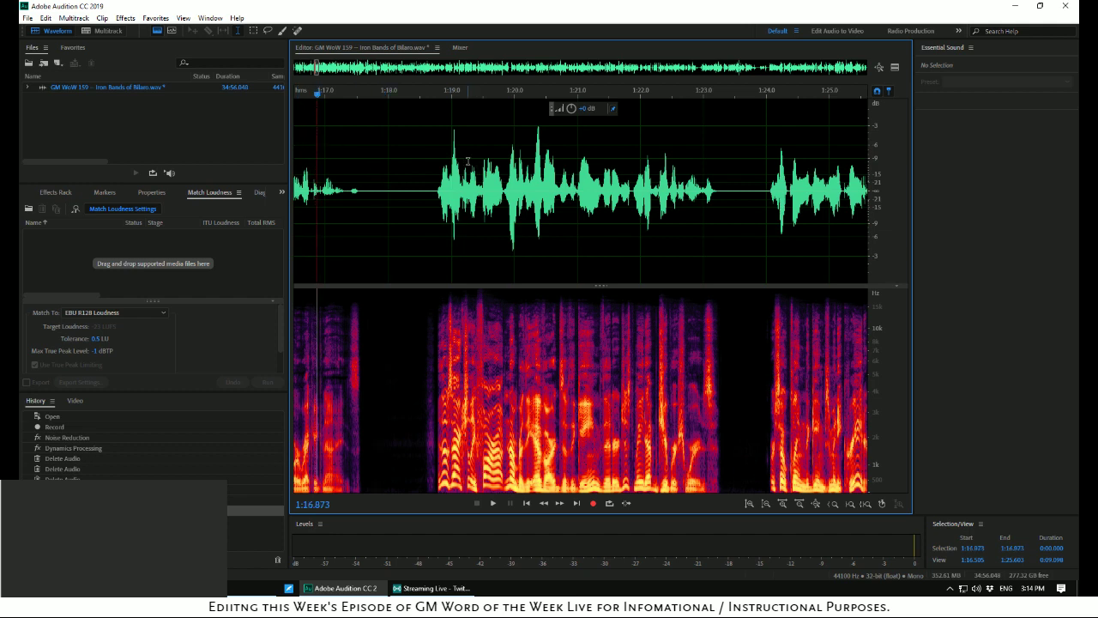
click(446, 148)
click(306, 145)
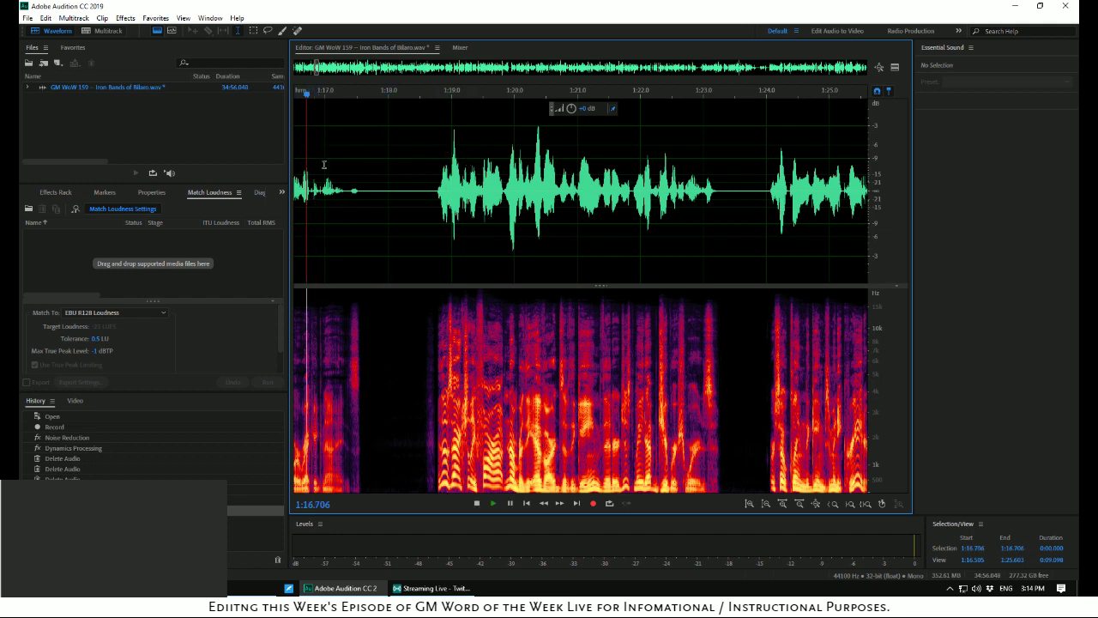
key(space)
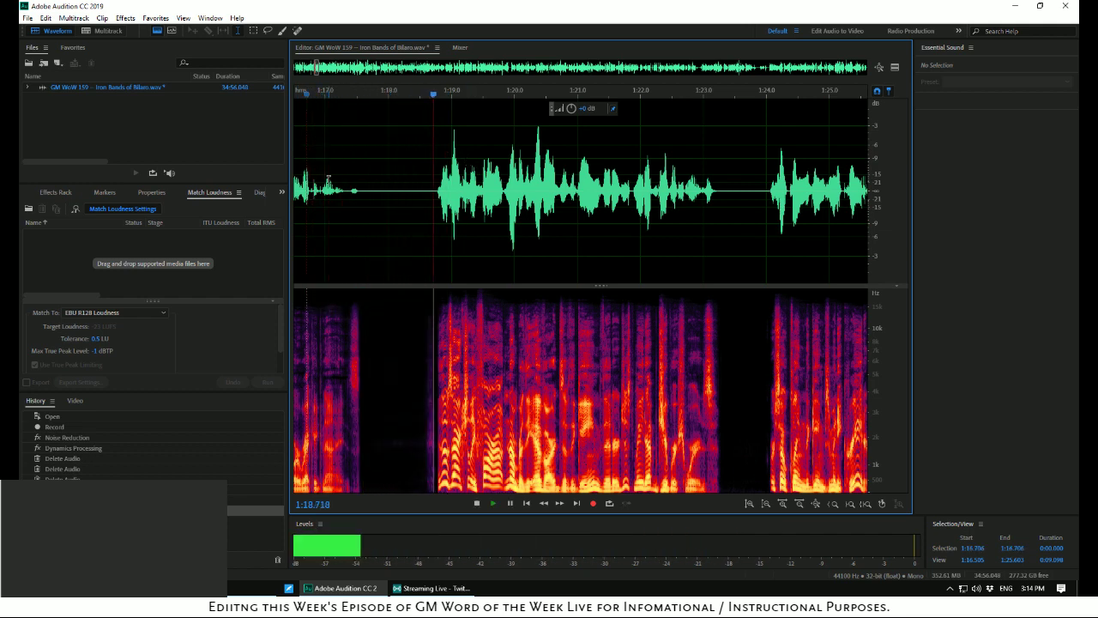
key(space)
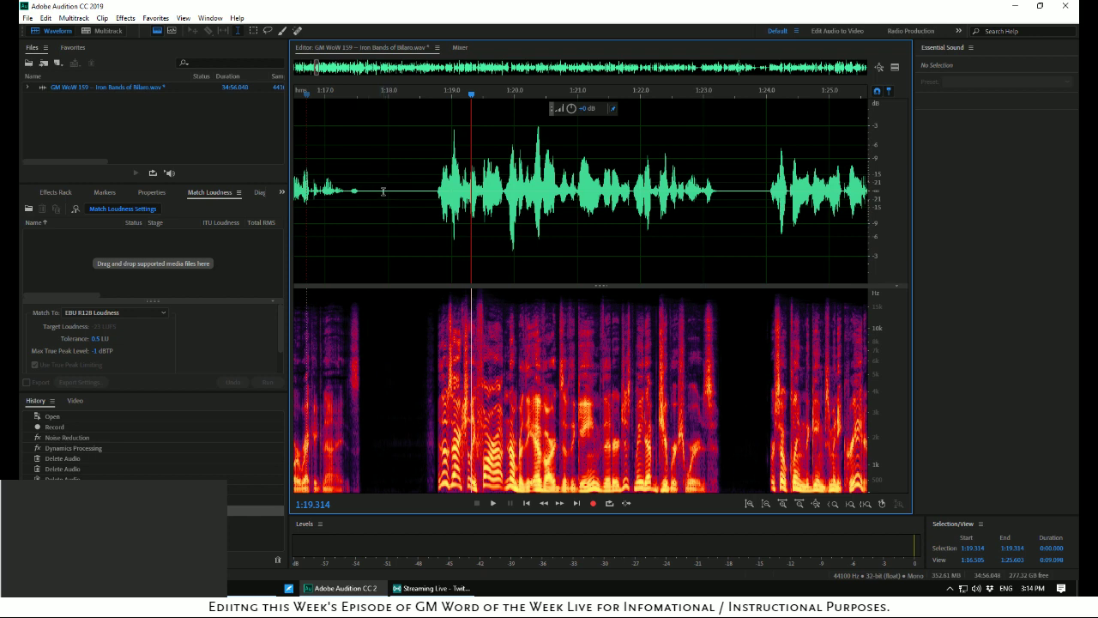
drag(381, 189, 407, 197)
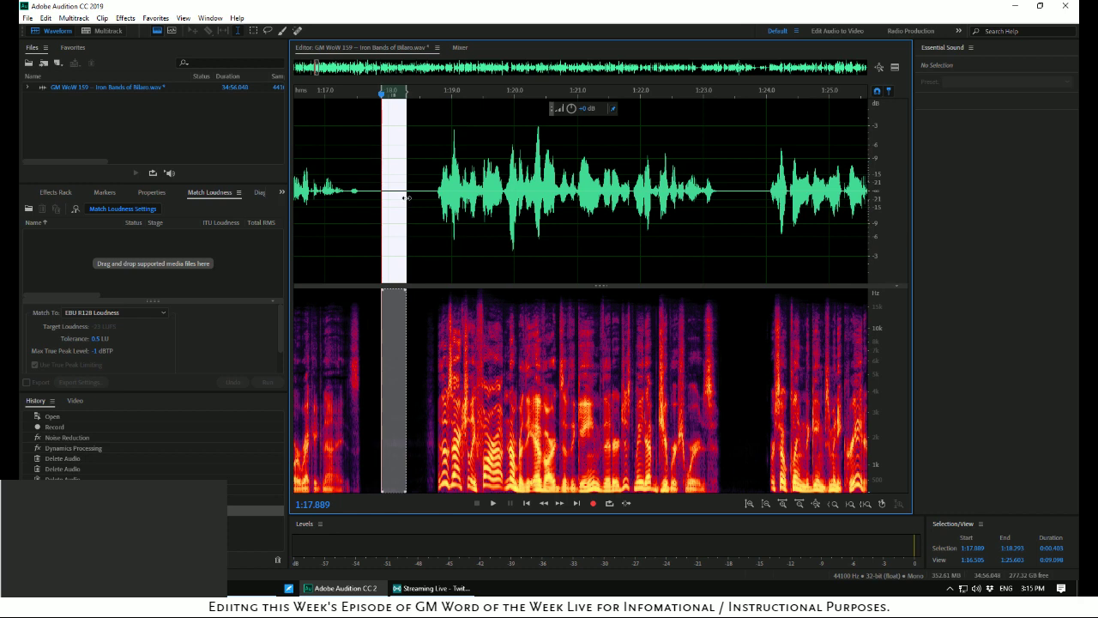
key(Delete)
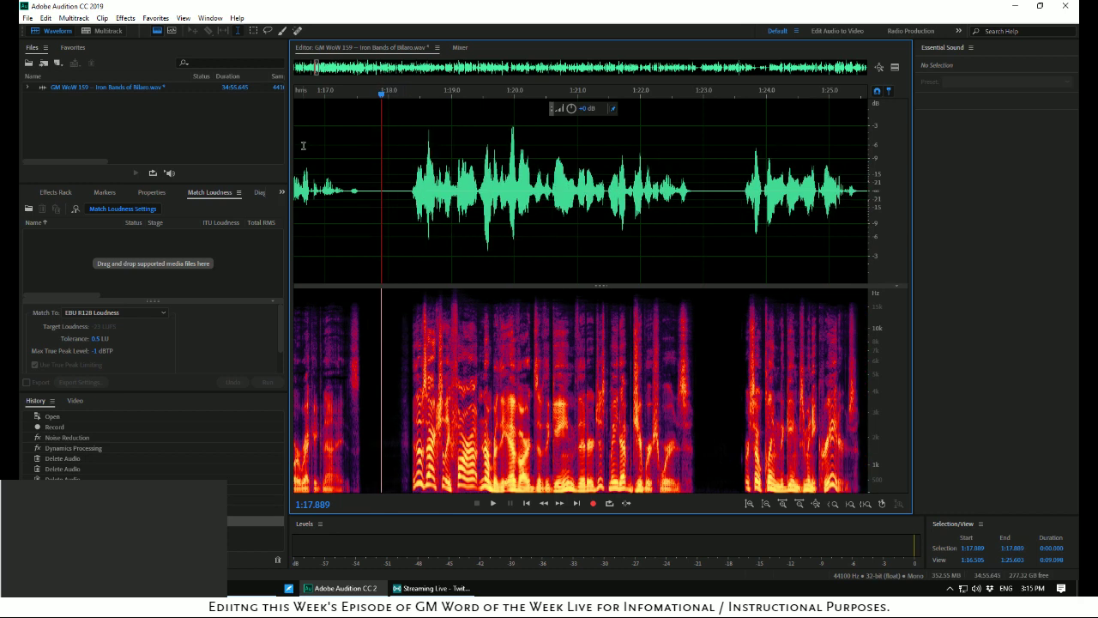
Listen from about 1:16.7 across the shortened pause and on to 1:41.4
click(303, 145)
key(space)
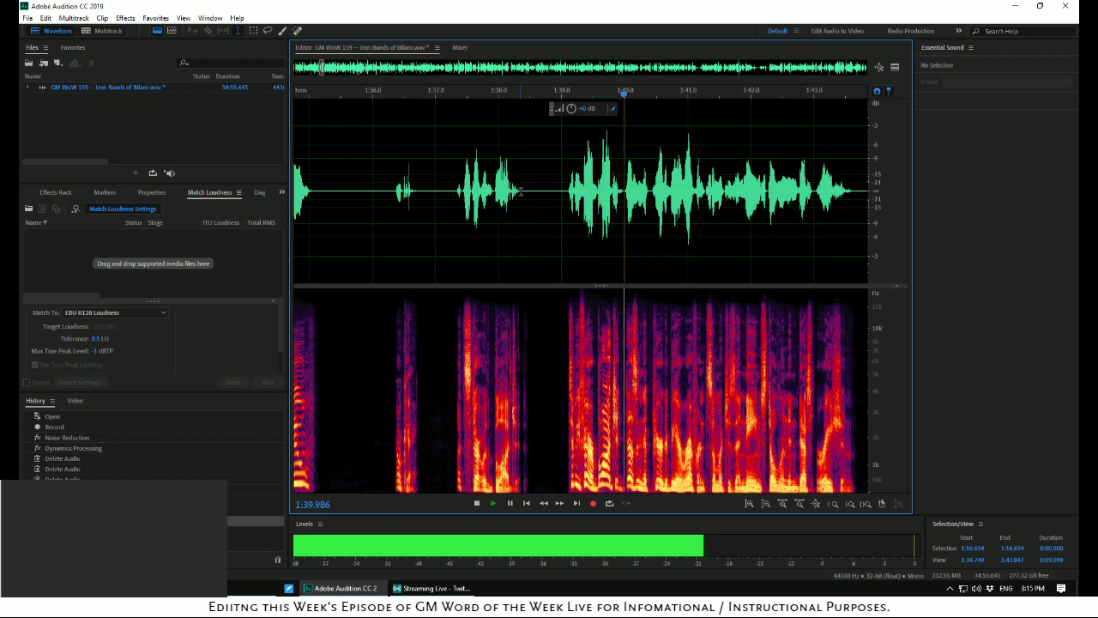
key(space)
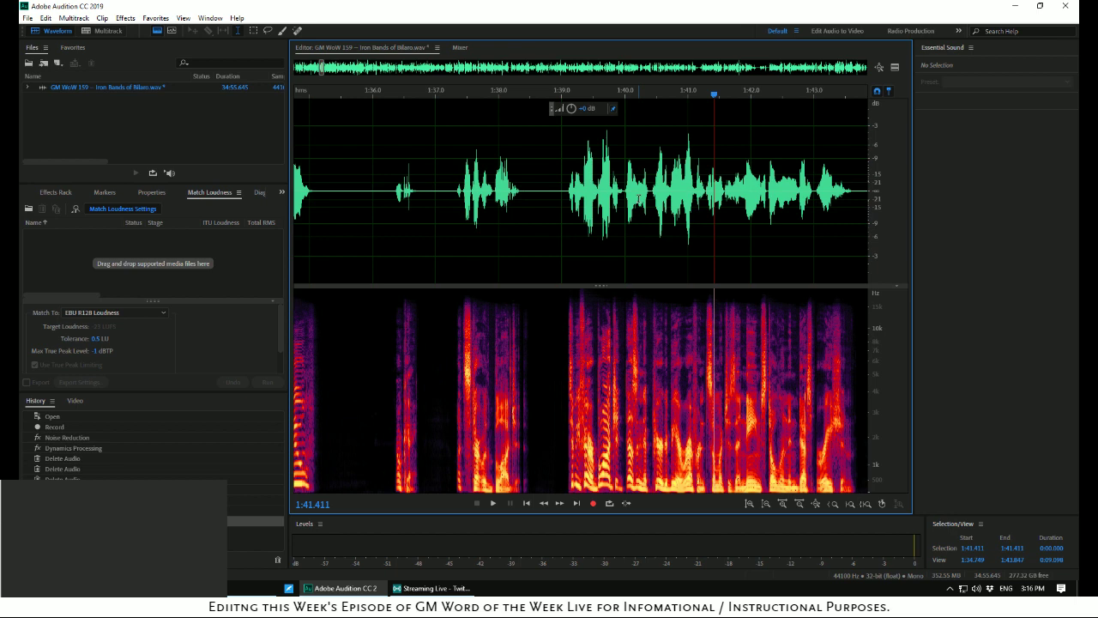
Replay the phrase before the 1:39 mark from about 1:36.1 and again from about 1:37.4 to 1:38.5
click(381, 146)
key(space)
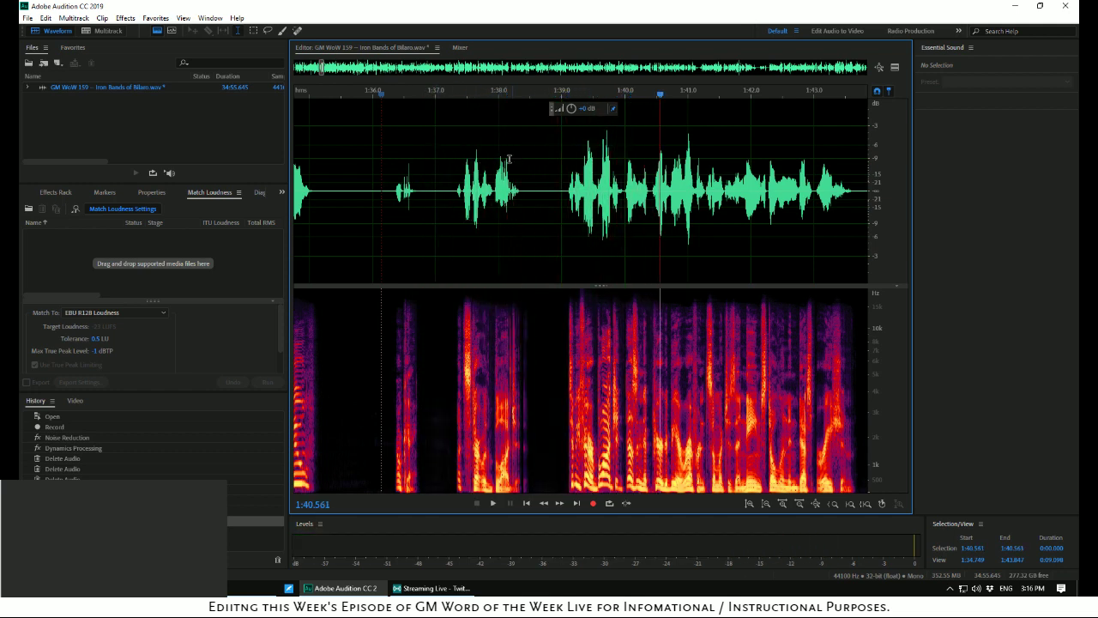
click(459, 170)
key(space)
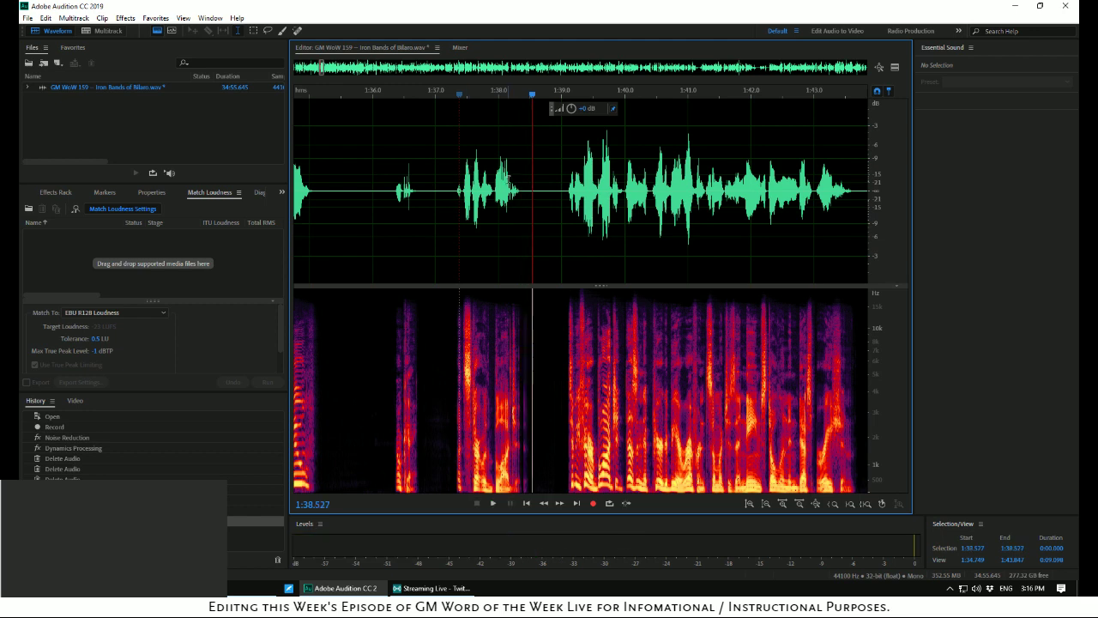
Audition the end of the phrase repeatedly from start points between about 1:38.10 and 1:38.16 to pinpoint the stray click
scroll(505, 188, up, 4)
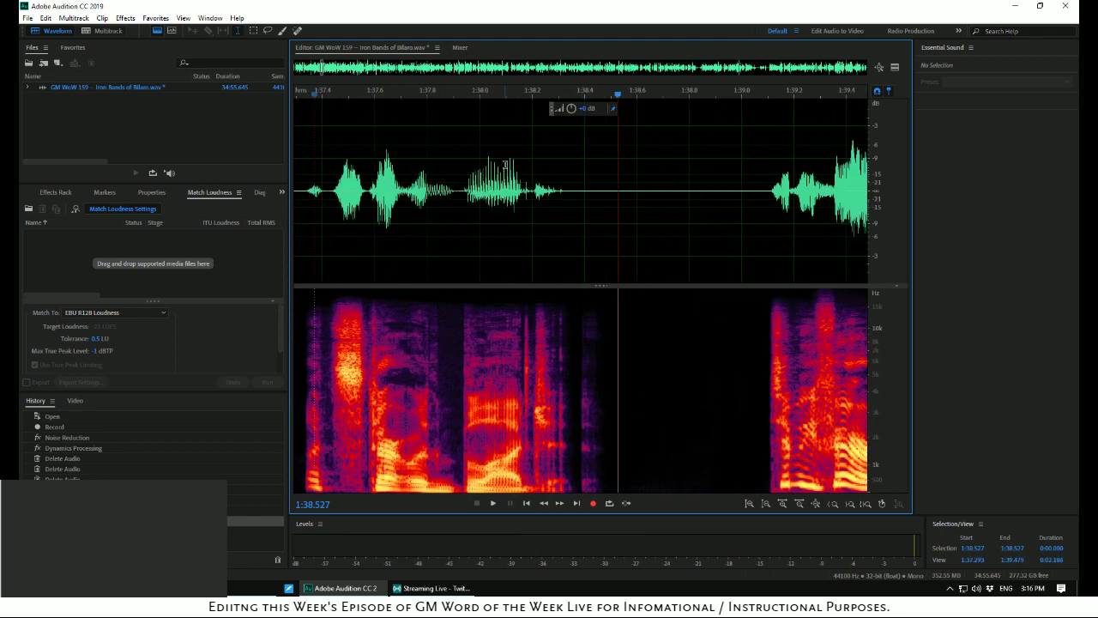
click(505, 165)
key(space)
key(space)
drag(507, 163, 542, 156)
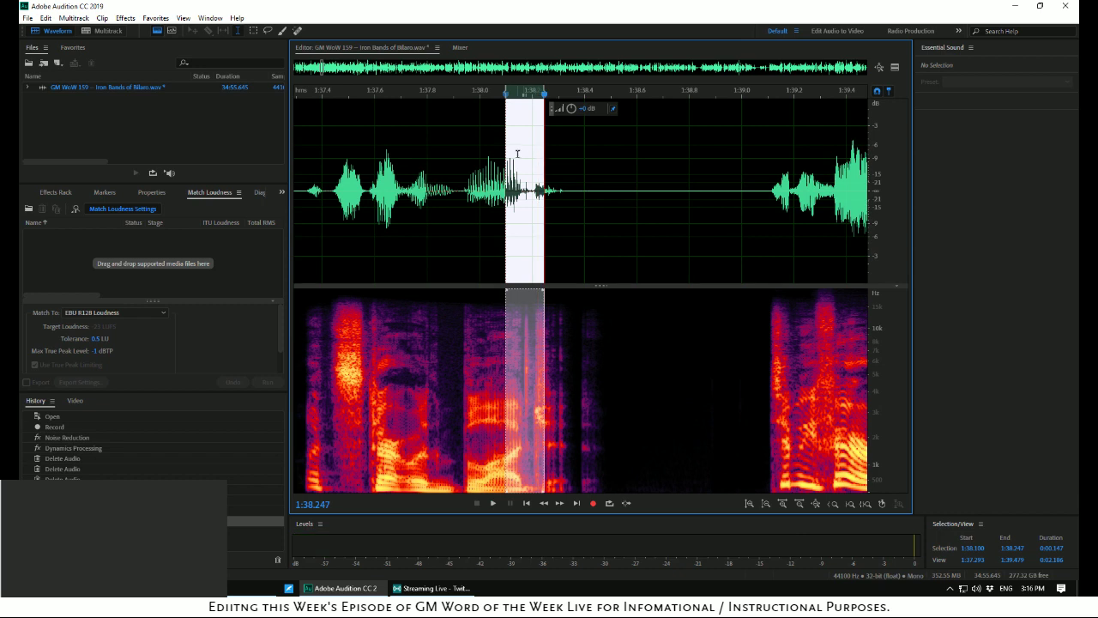
key(space)
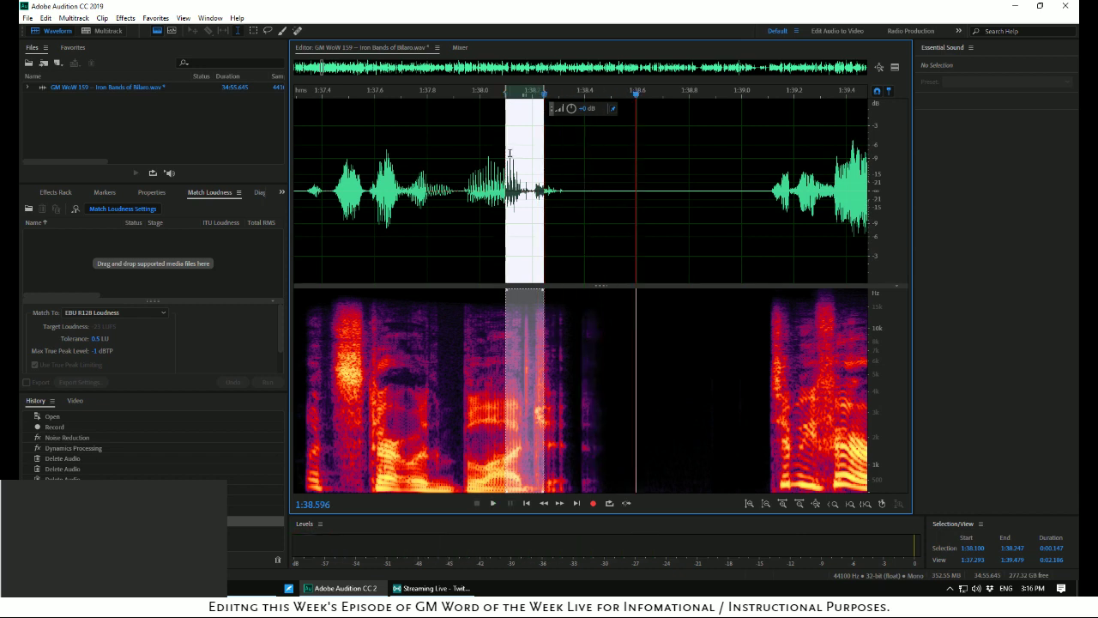
click(514, 153)
key(space)
key(space)
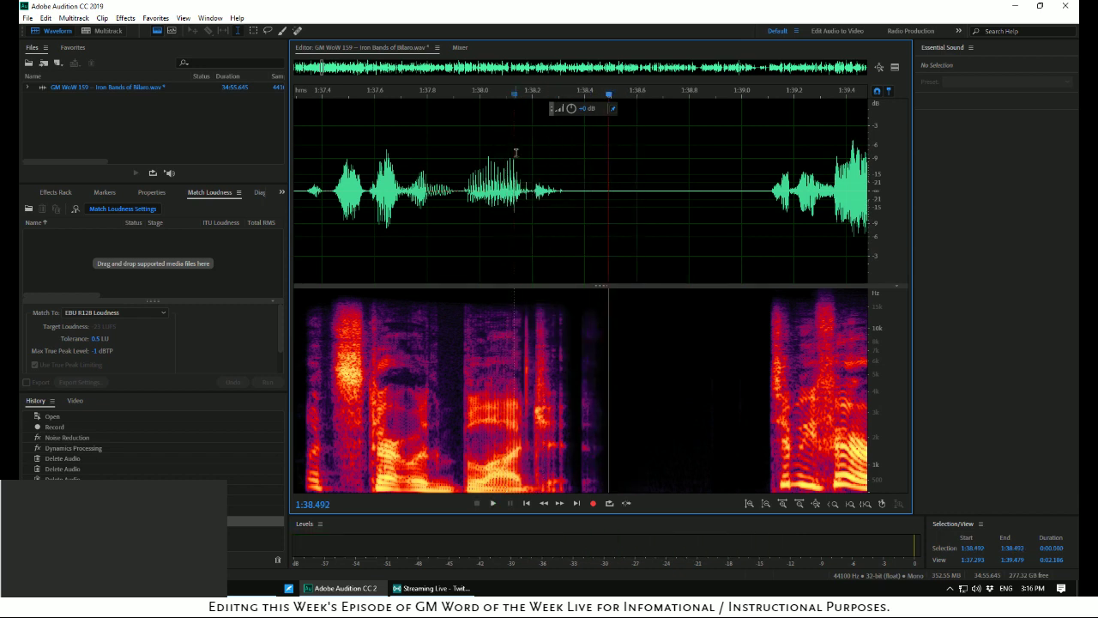
click(522, 153)
key(space)
key(space)
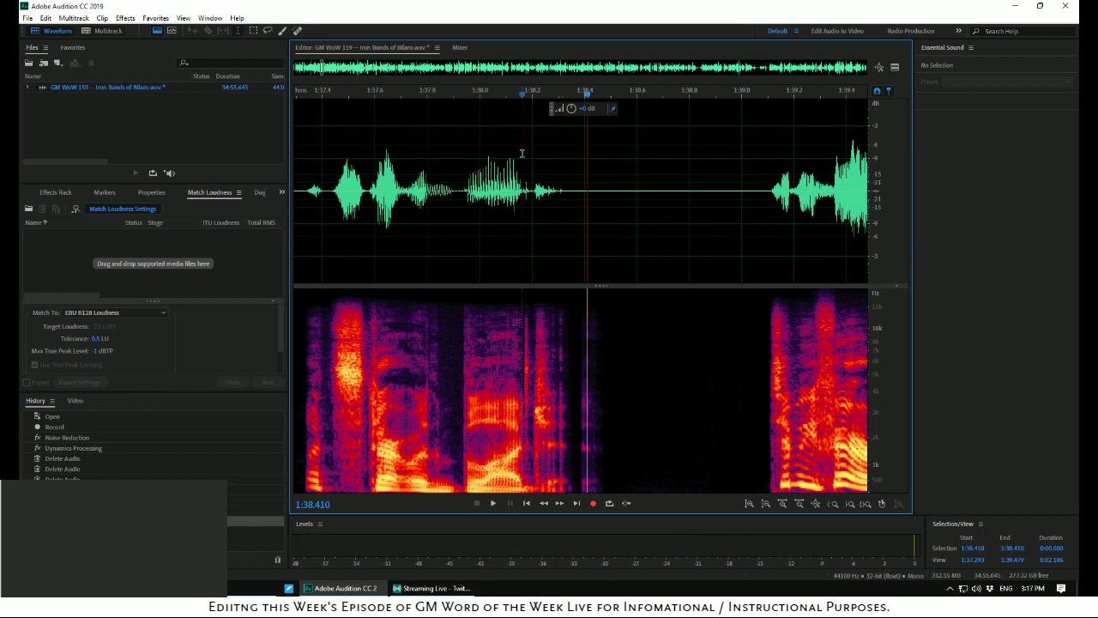
Select the click from about 1:38.175 to 1:38.180, audition it, and repair it with Auto Heal
scroll(522, 153, up, 5)
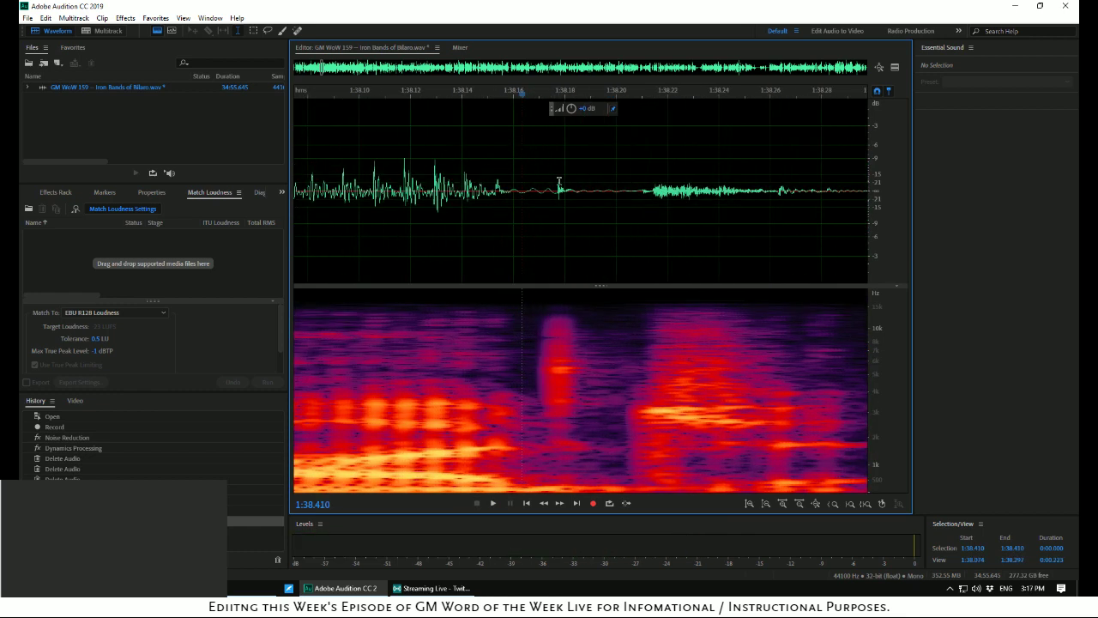
drag(557, 180, 562, 187)
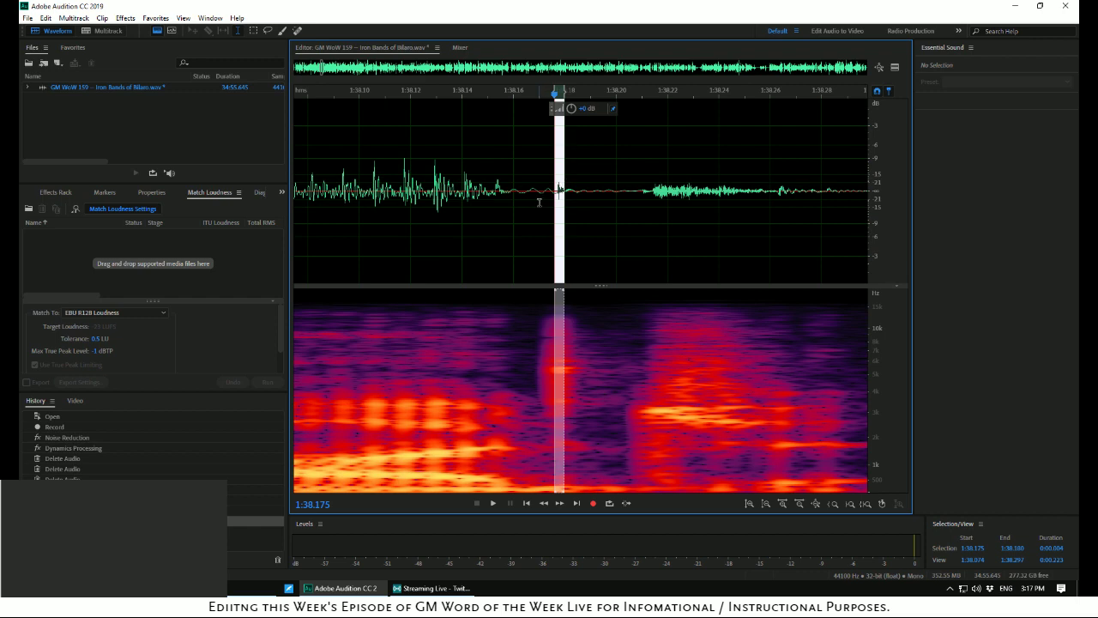
key(space)
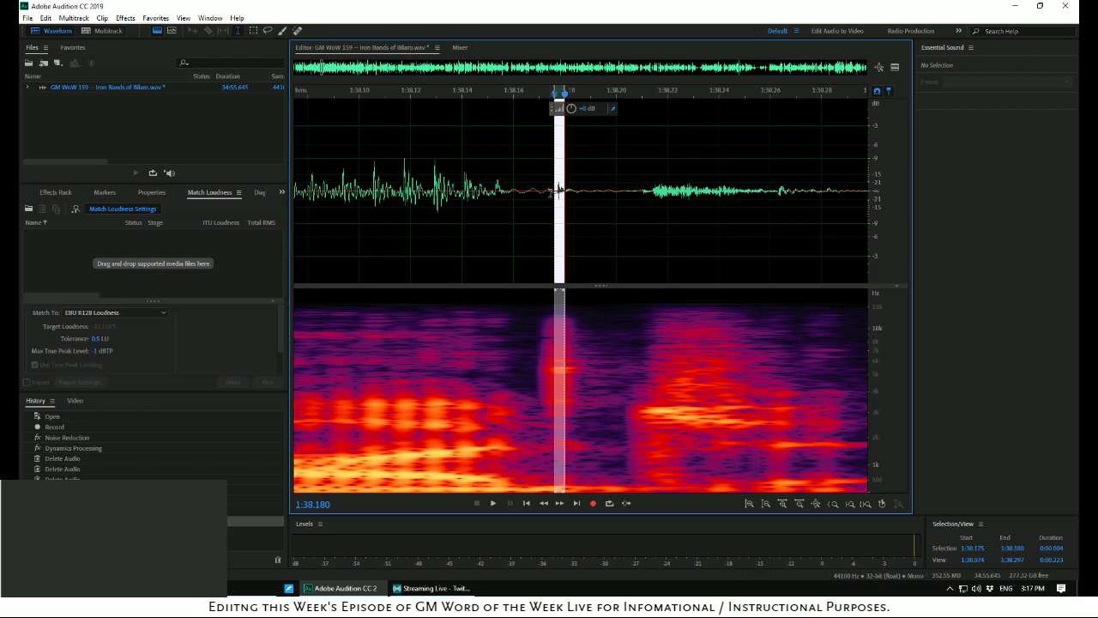
key(space)
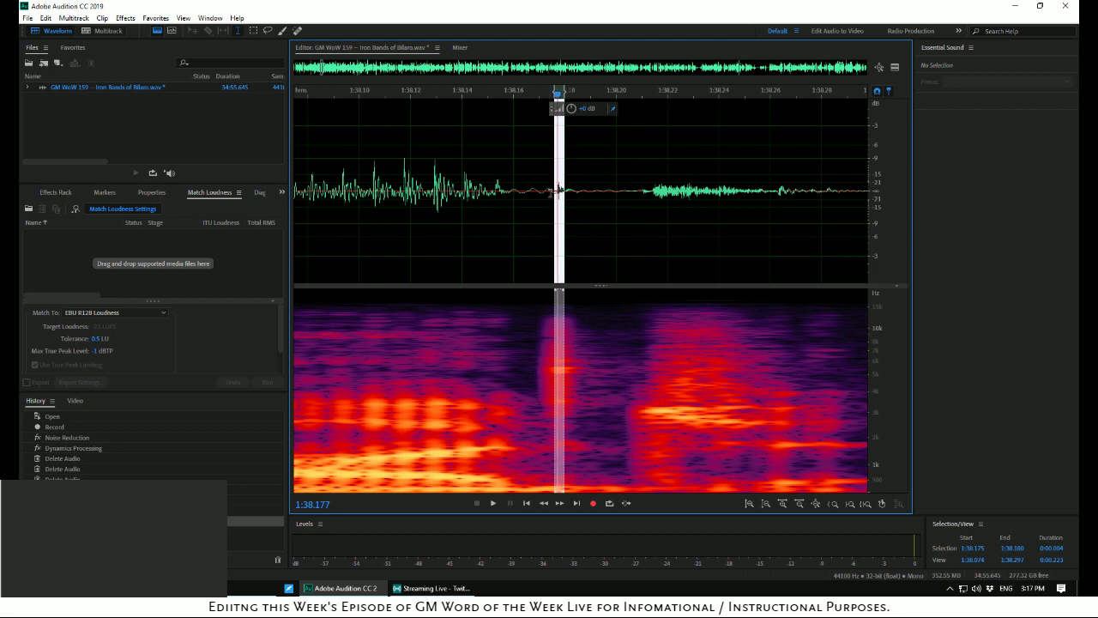
key(space)
key(space)
key(space)
key(space)
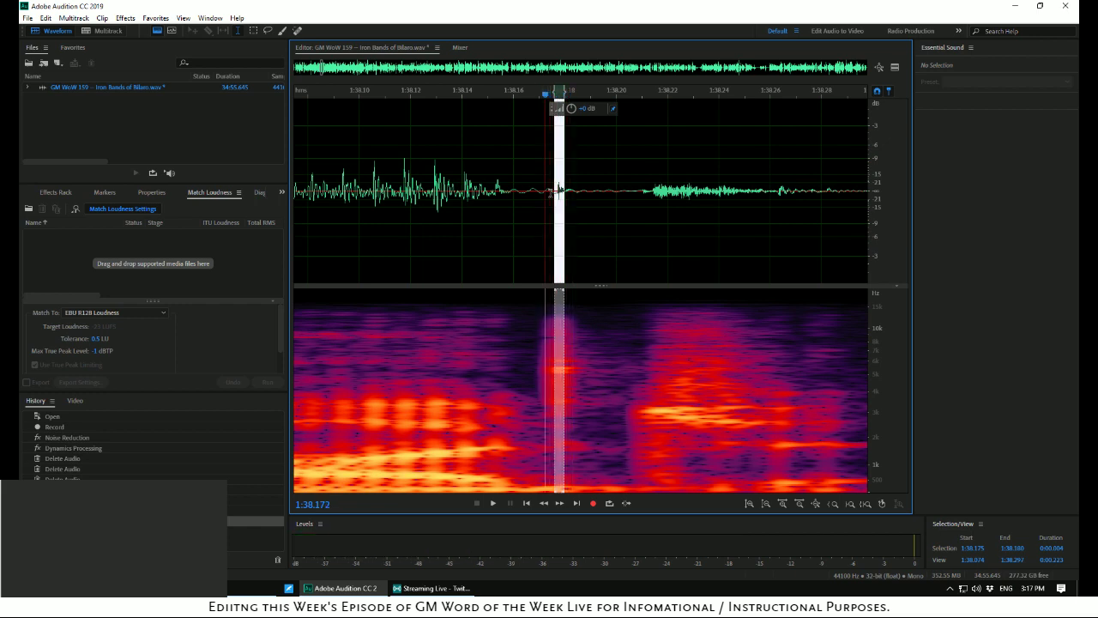
key(space)
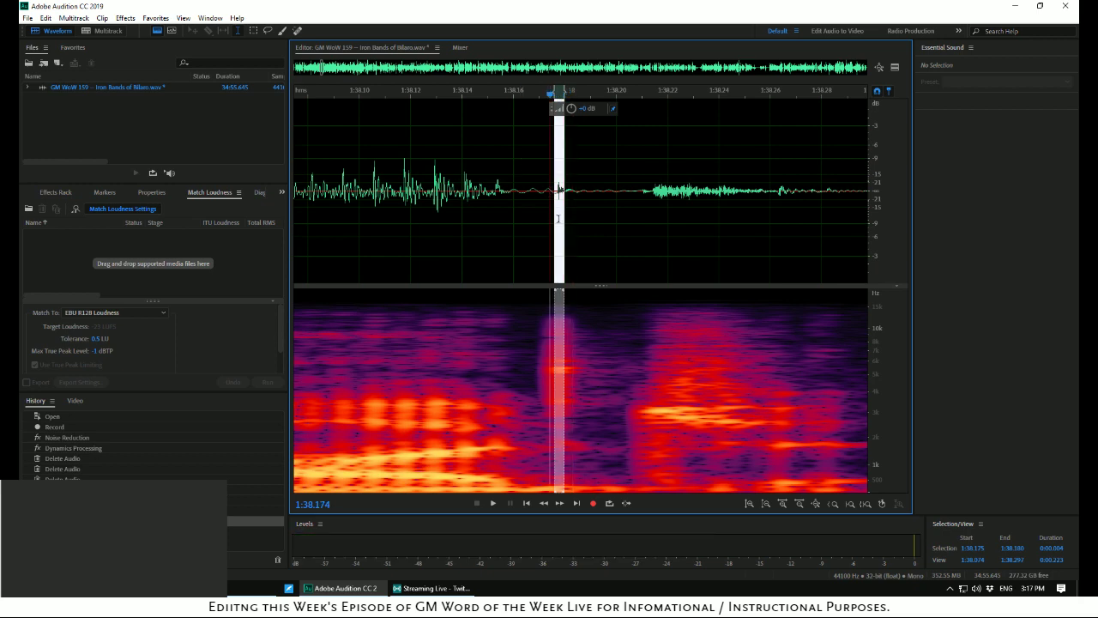
right_click(558, 220)
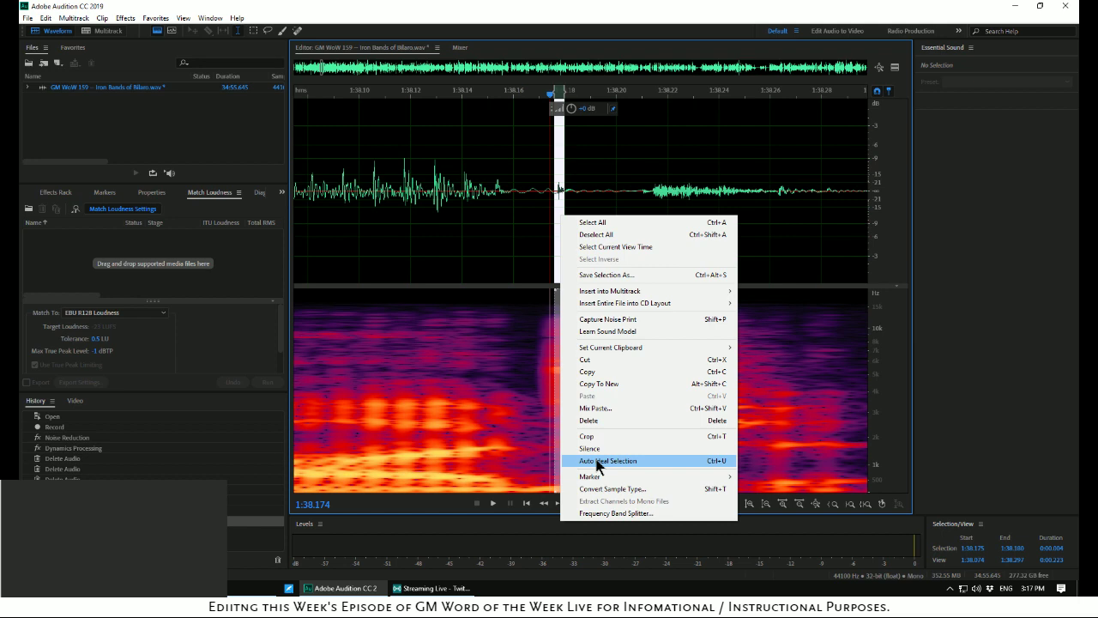
click(632, 470)
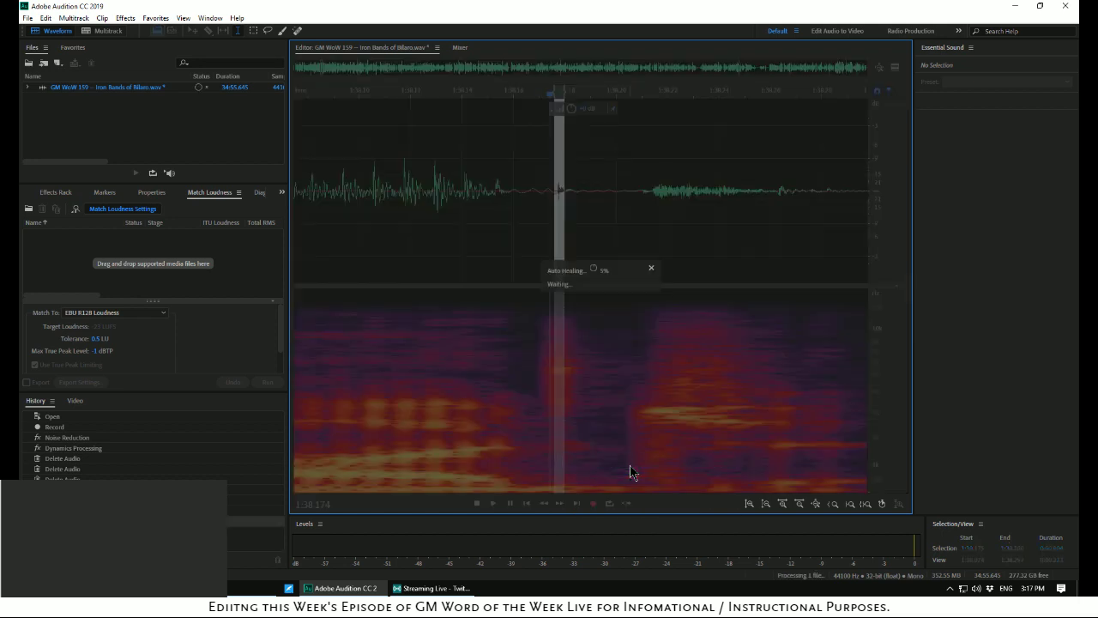
Listen from about 1:37.76 to 1:38.7 across the healed click
key(space)
click(375, 244)
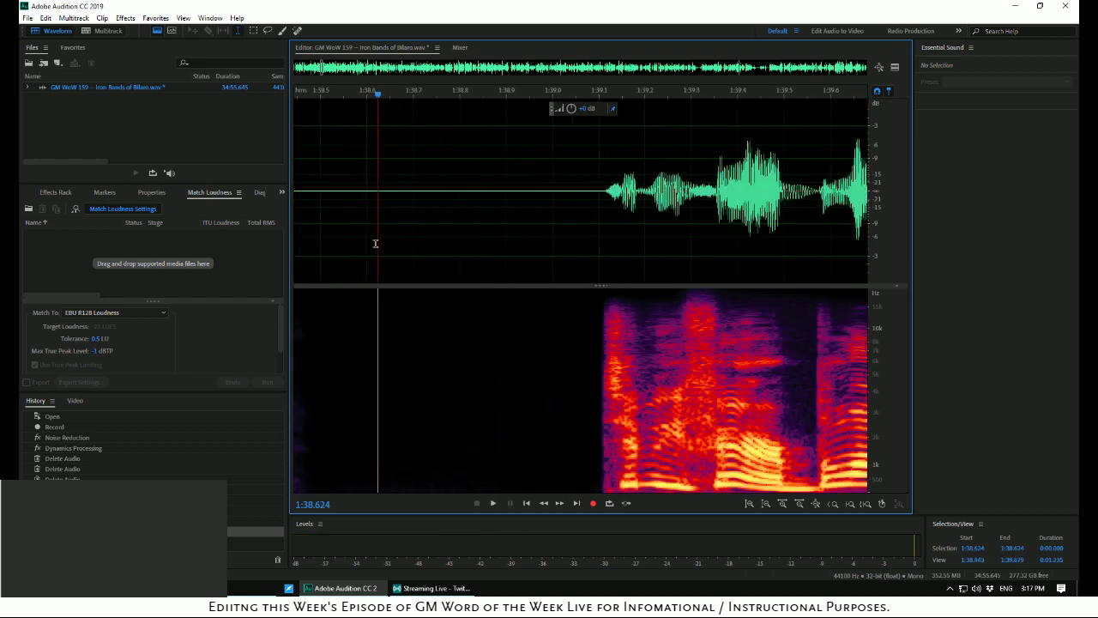
mouse_move(378, 95)
mouse_down()
mouse_move(297, 94)
mouse_move(325, 94)
mouse_up()
key(space)
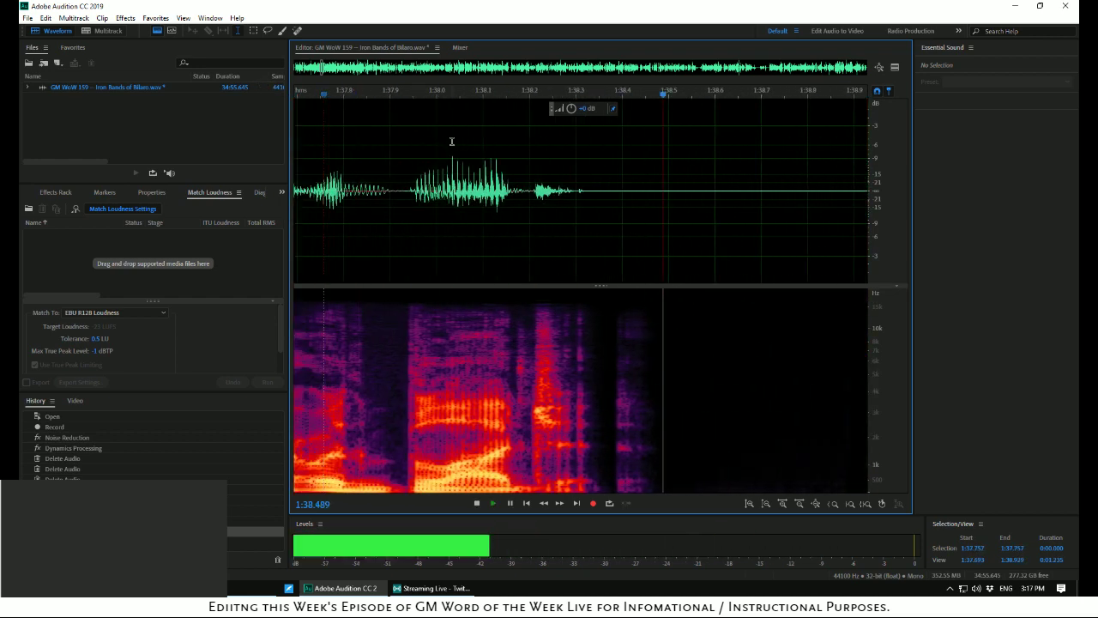
key(space)
Apply Auto Heal to the remaining trace of the click, from about 1:38.176 to 1:38.185
scroll(520, 210, up, 8)
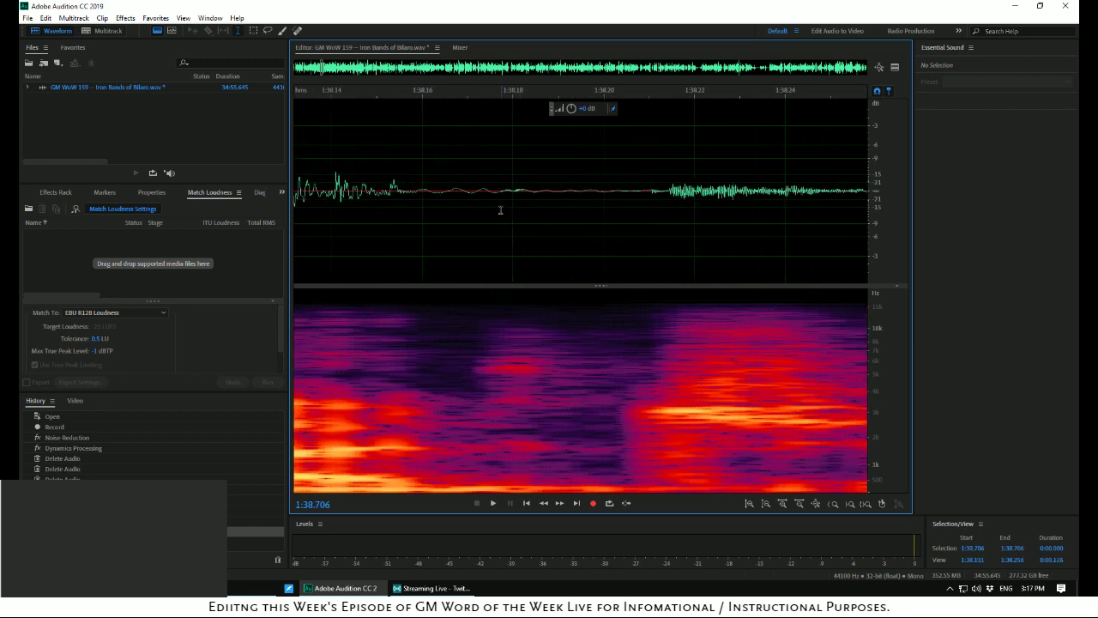
drag(500, 209, 539, 220)
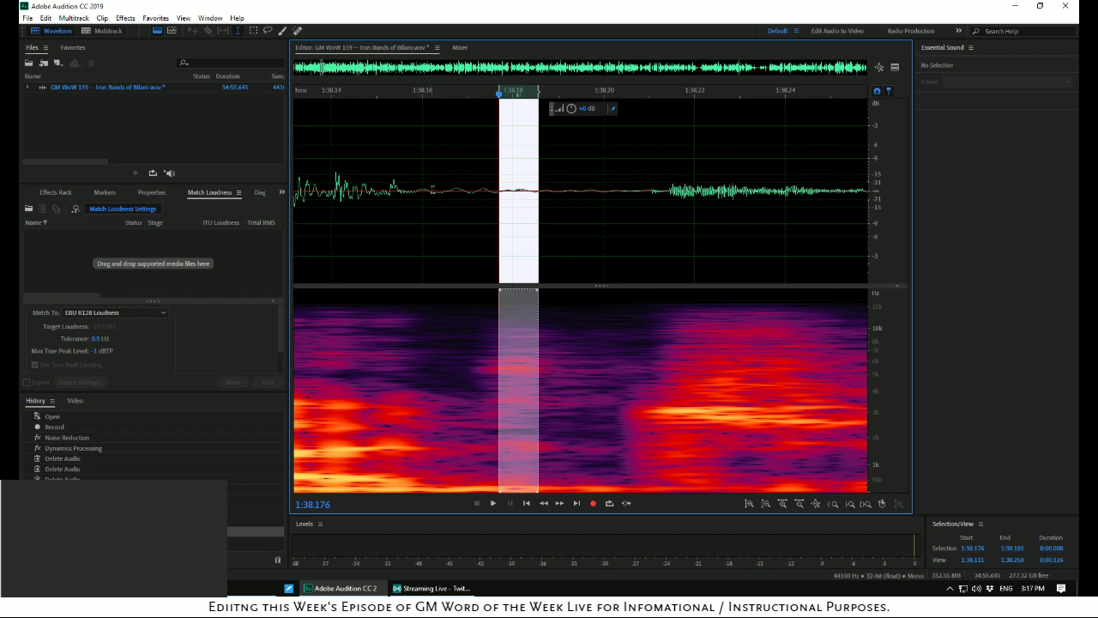
scroll(468, 193, up, 6)
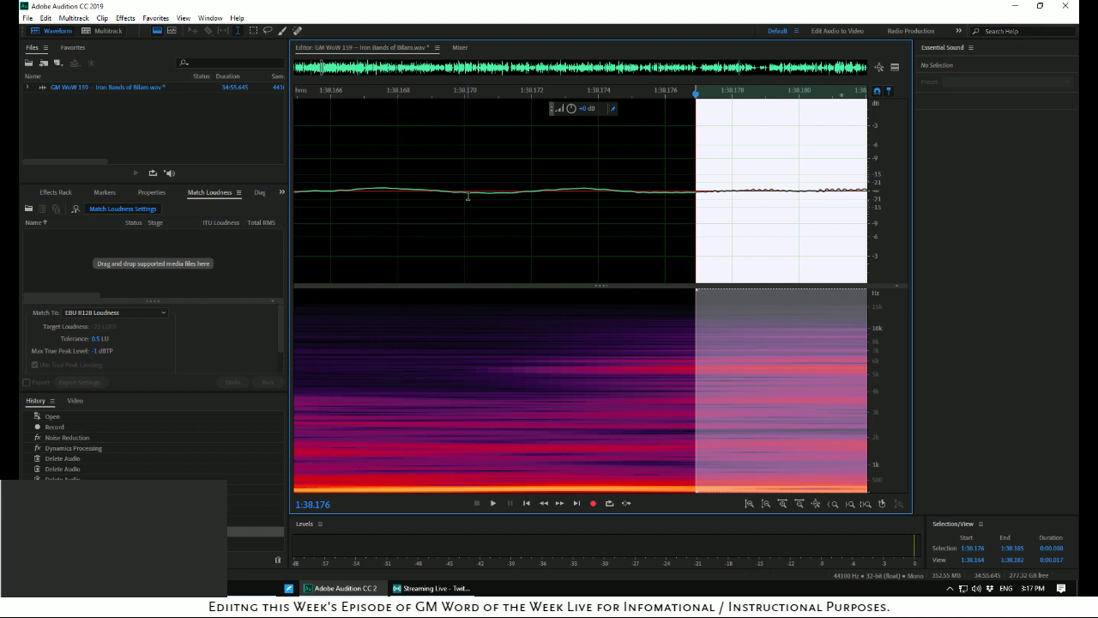
scroll(468, 196, down, 2)
scroll(468, 195, down, 1)
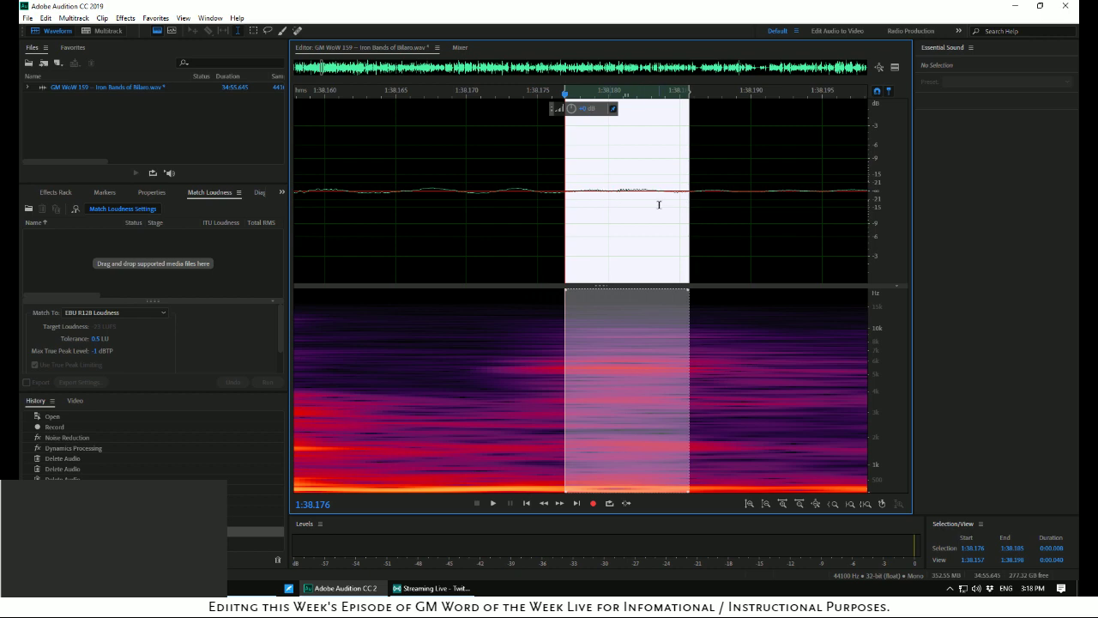
scroll(659, 204, down, 6)
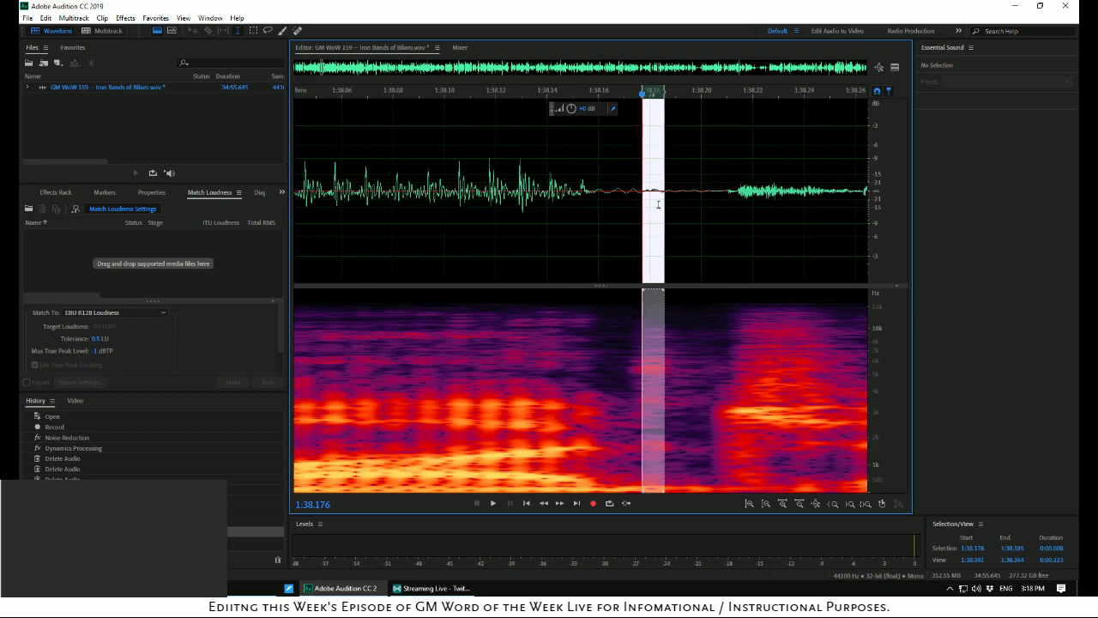
right_click(658, 204)
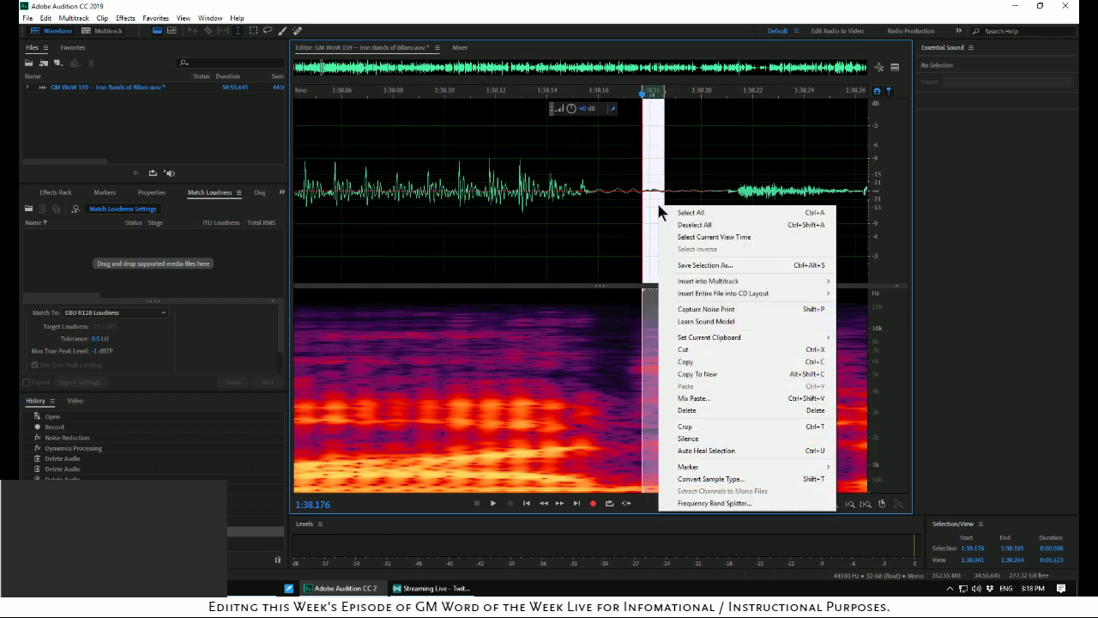
click(692, 452)
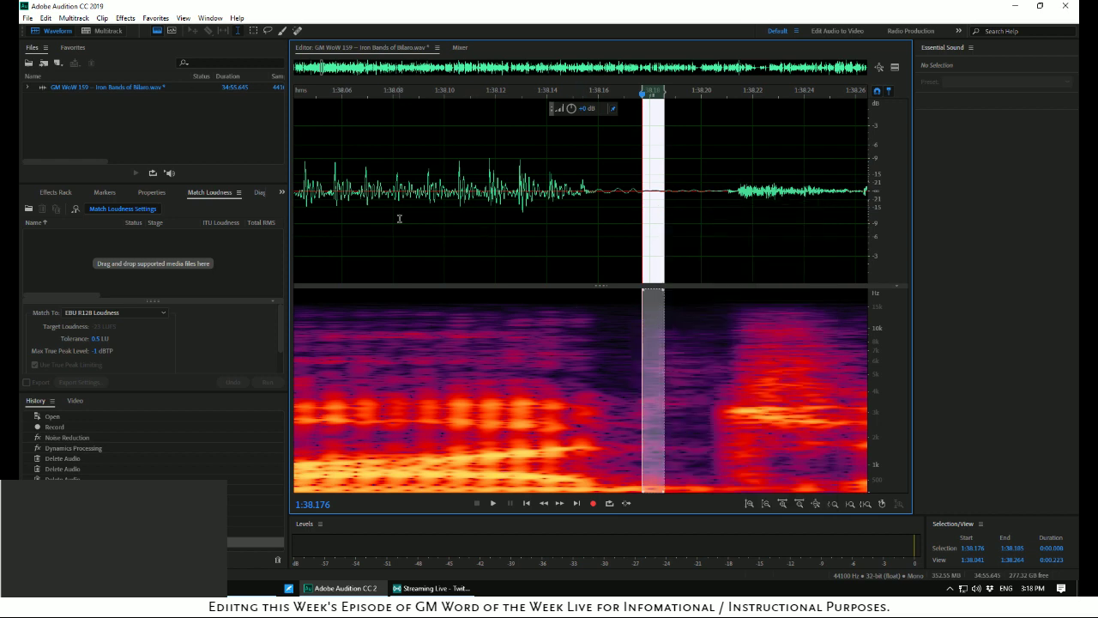
Listen across the healed spot from within the preceding word, then replay from about 1:37.9 and on to 1:57.4
scroll(445, 218, down, 1)
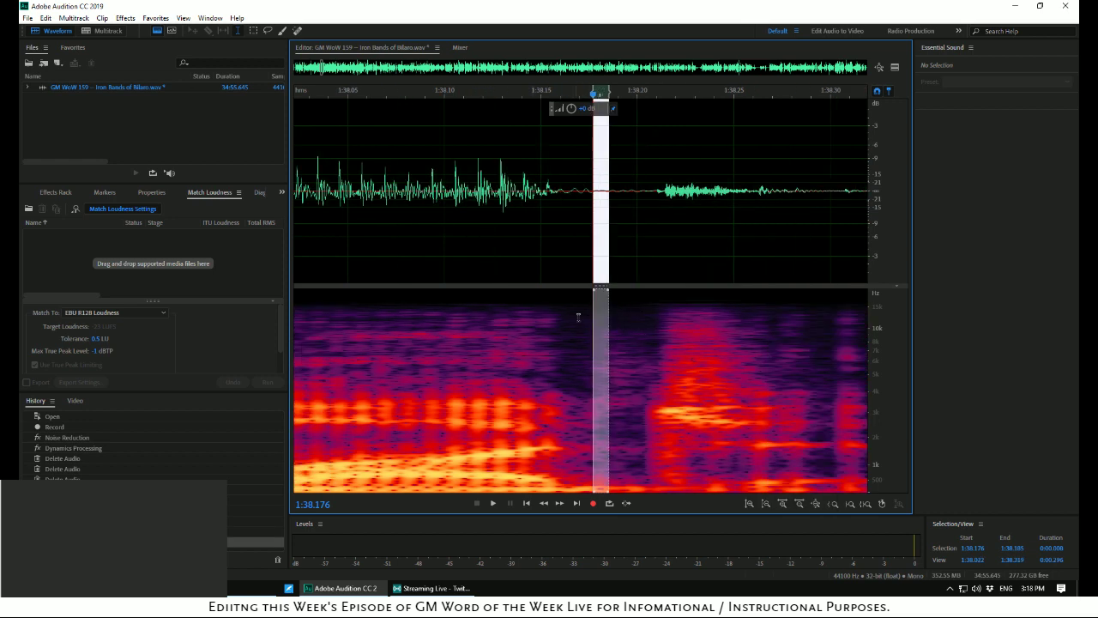
scroll(449, 305, down, 4)
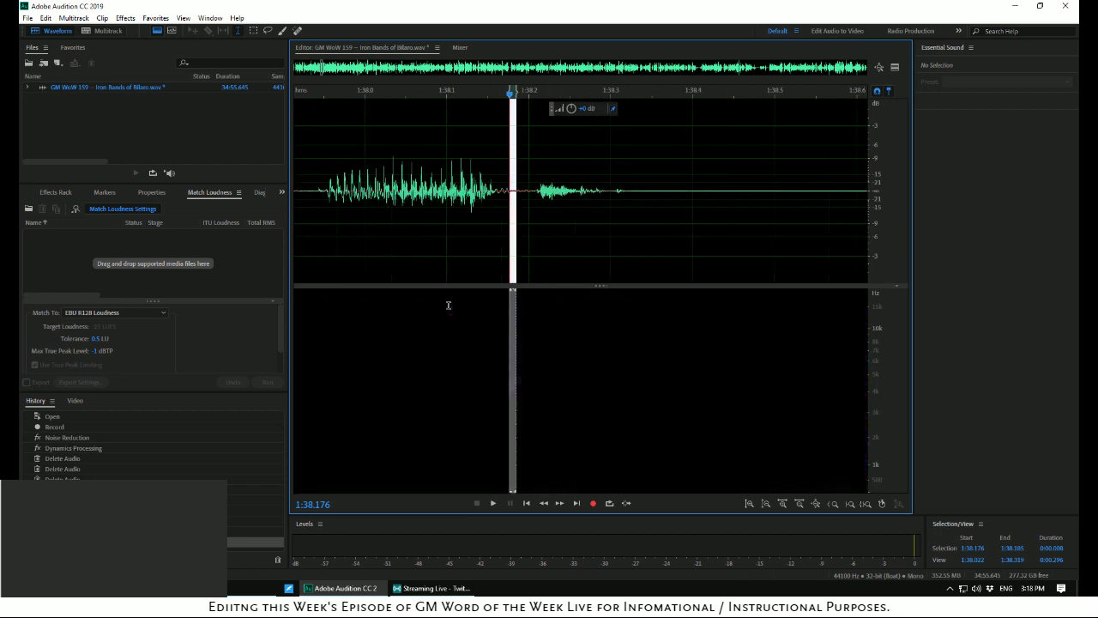
click(417, 258)
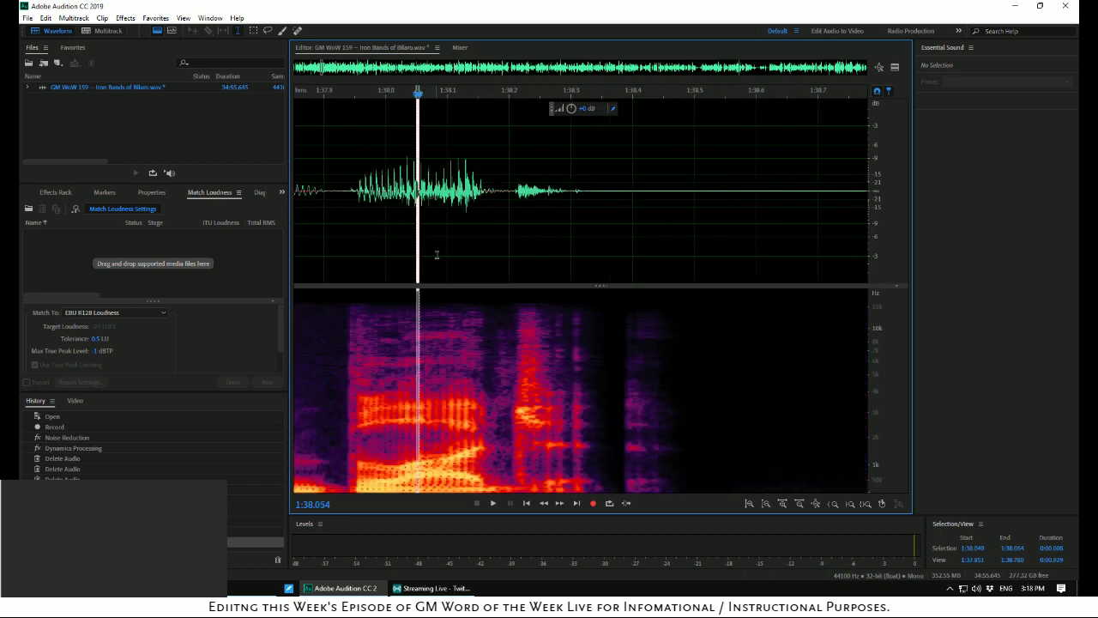
key(space)
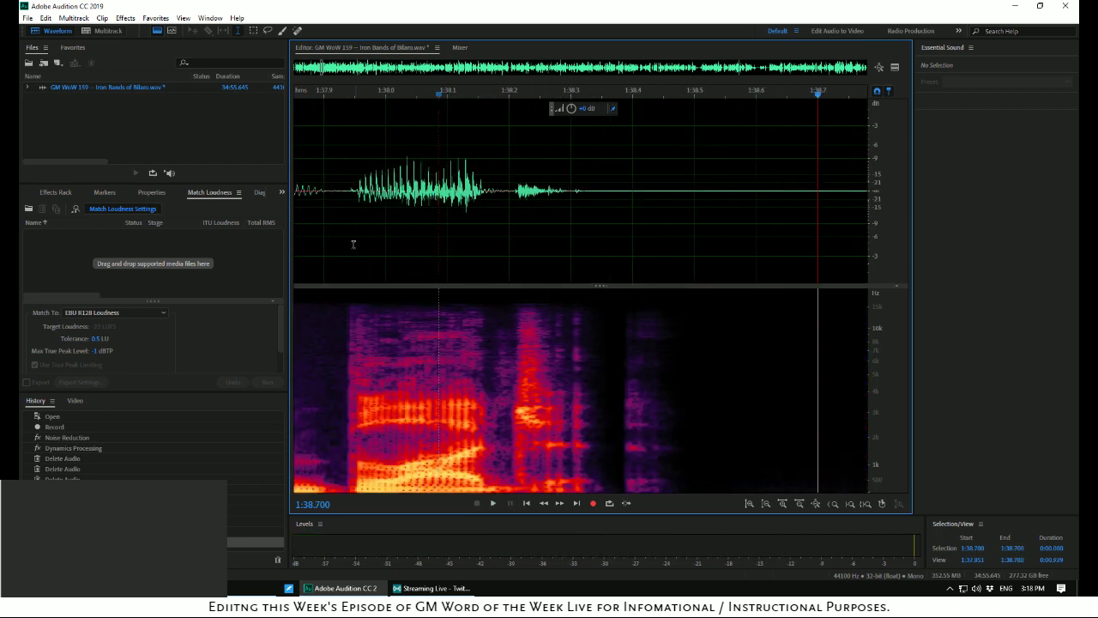
click(345, 242)
key(space)
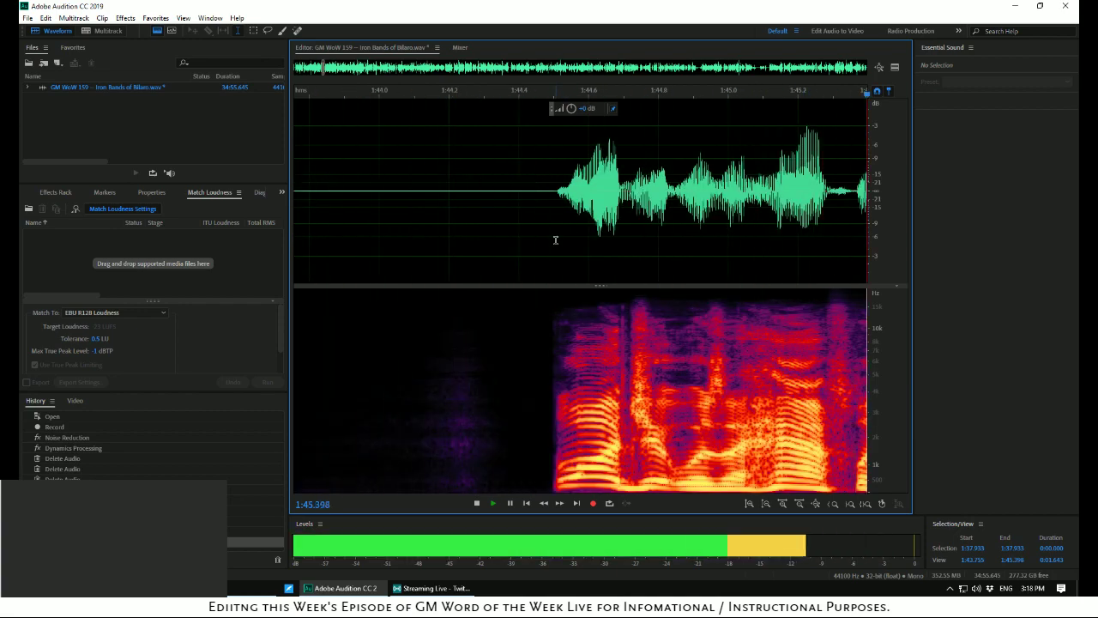
Delete the rejected take and the silence after it, from about 1:52.47 to 1:55.87
scroll(556, 240, down, 4)
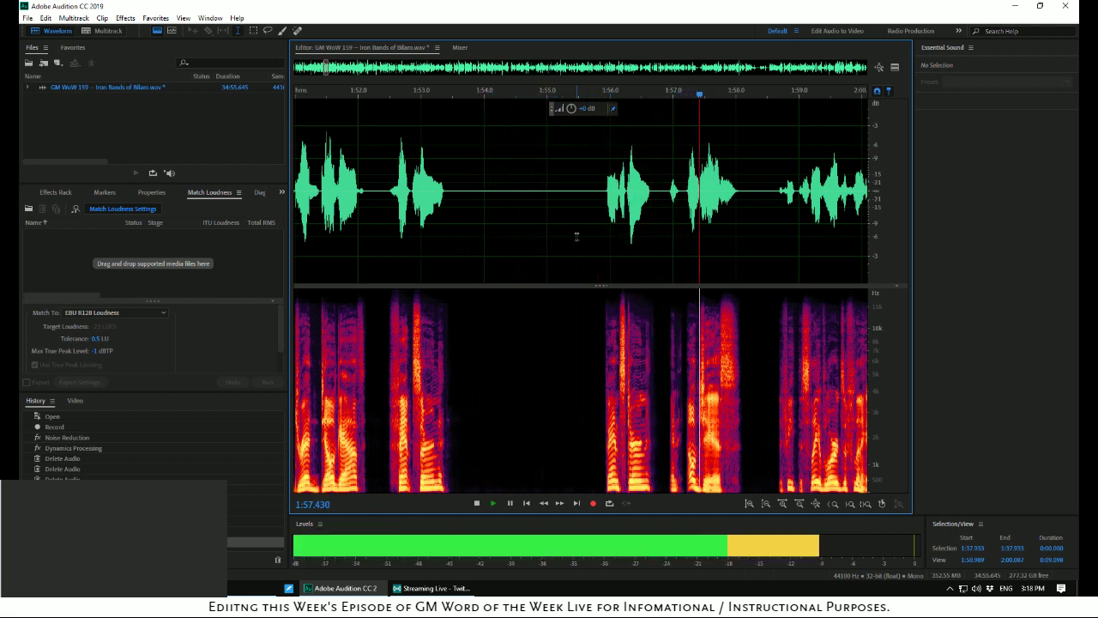
drag(602, 184, 388, 179)
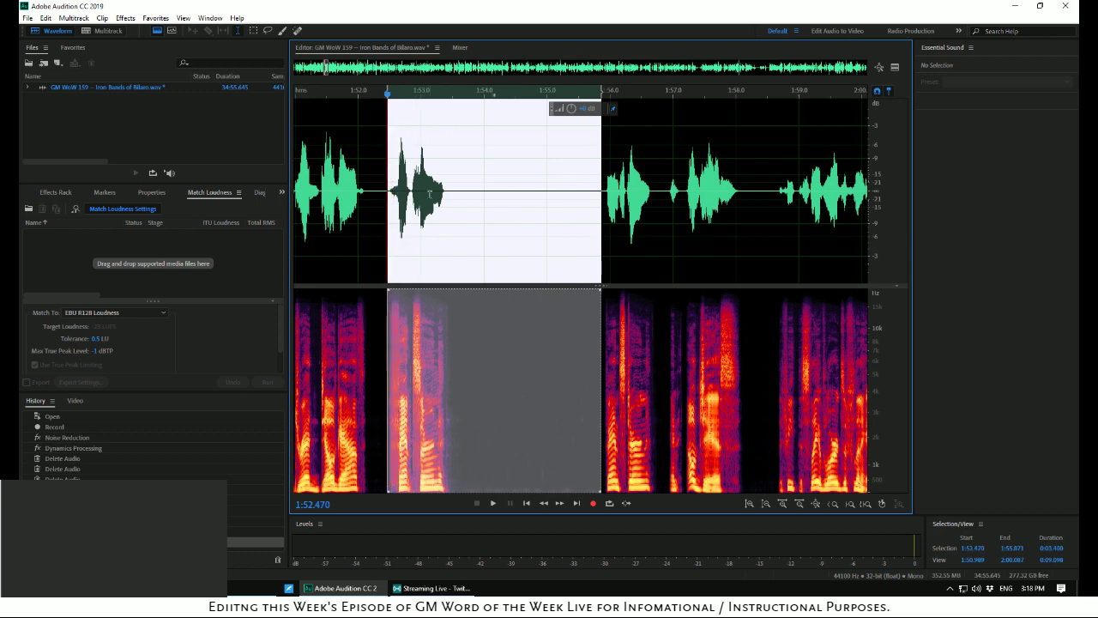
key(Delete)
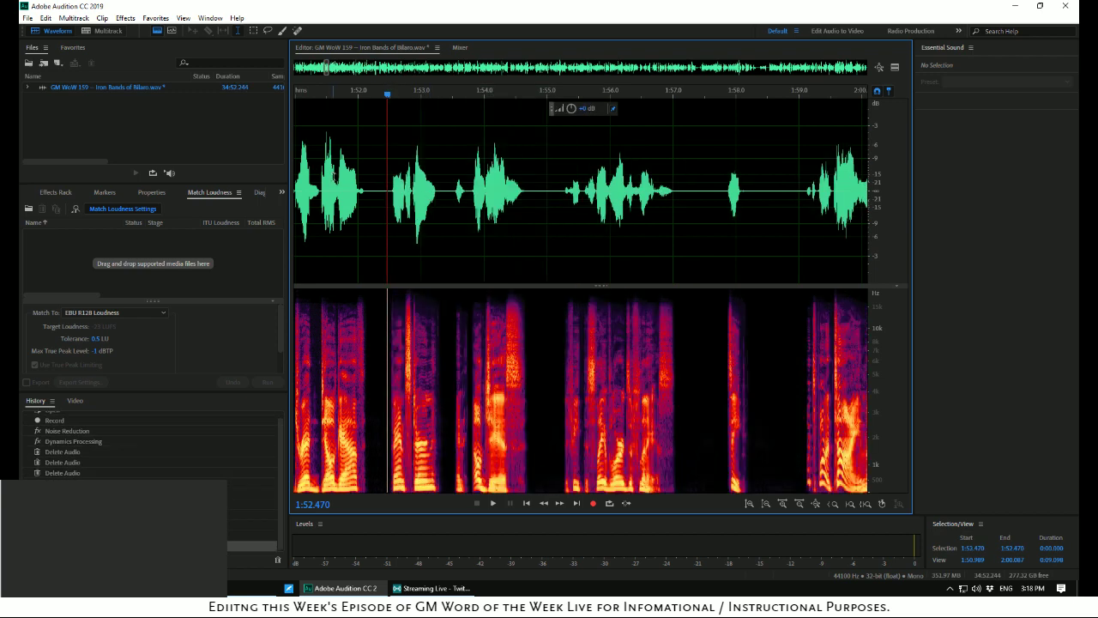
Replay the cut from about 1:51.4 and shorten its pause by deleting about 0.2 seconds, from 1:52.23 to 1:52.43
click(318, 167)
key(space)
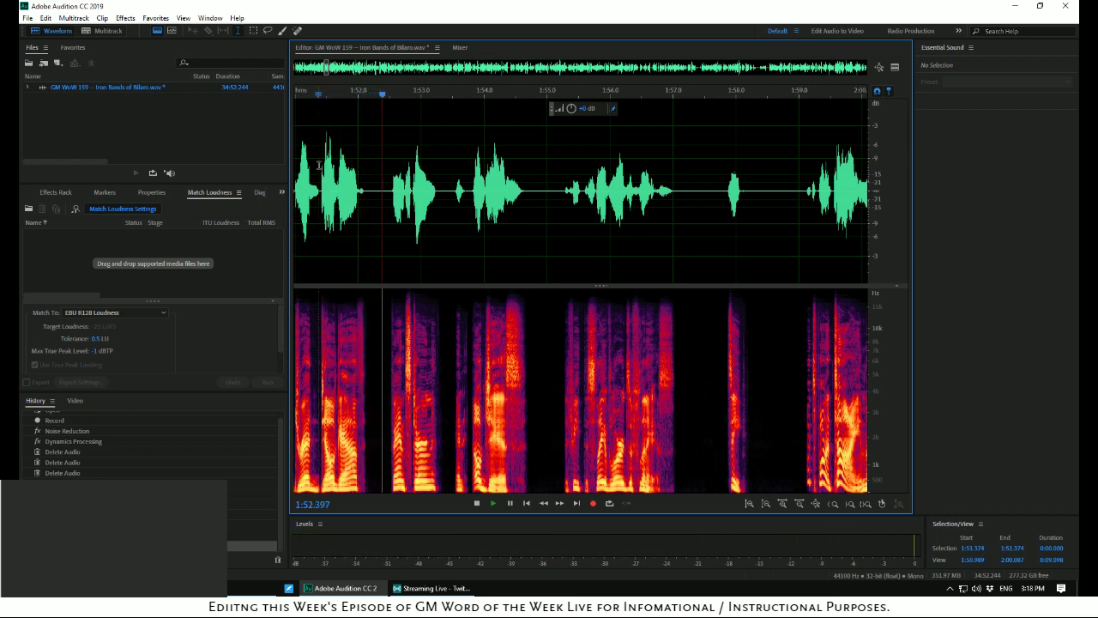
key(space)
drag(372, 190, 385, 228)
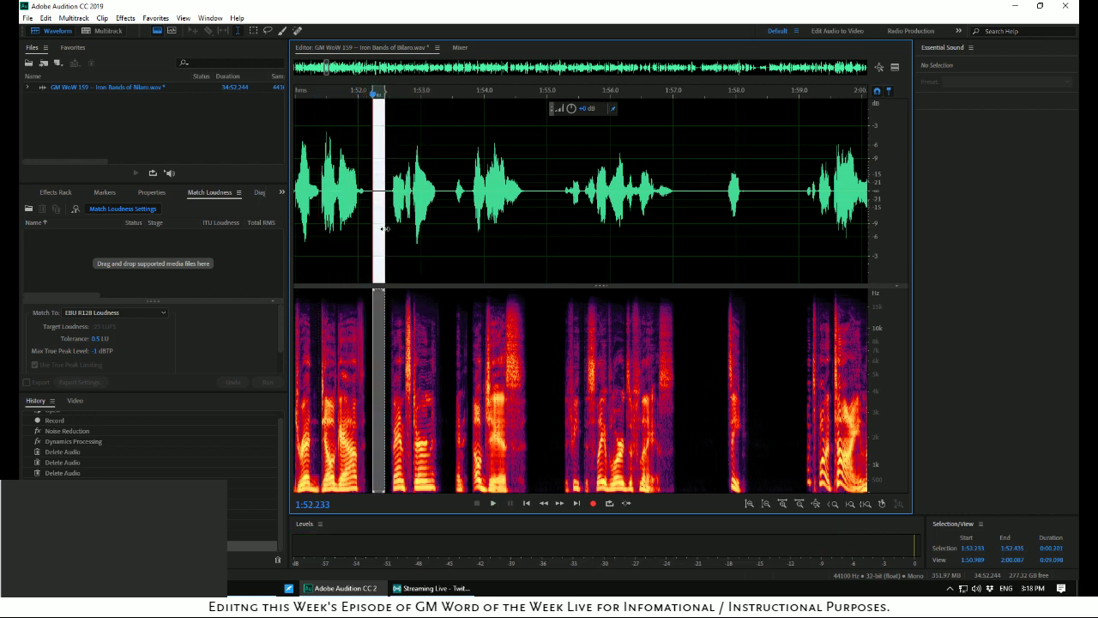
key(Delete)
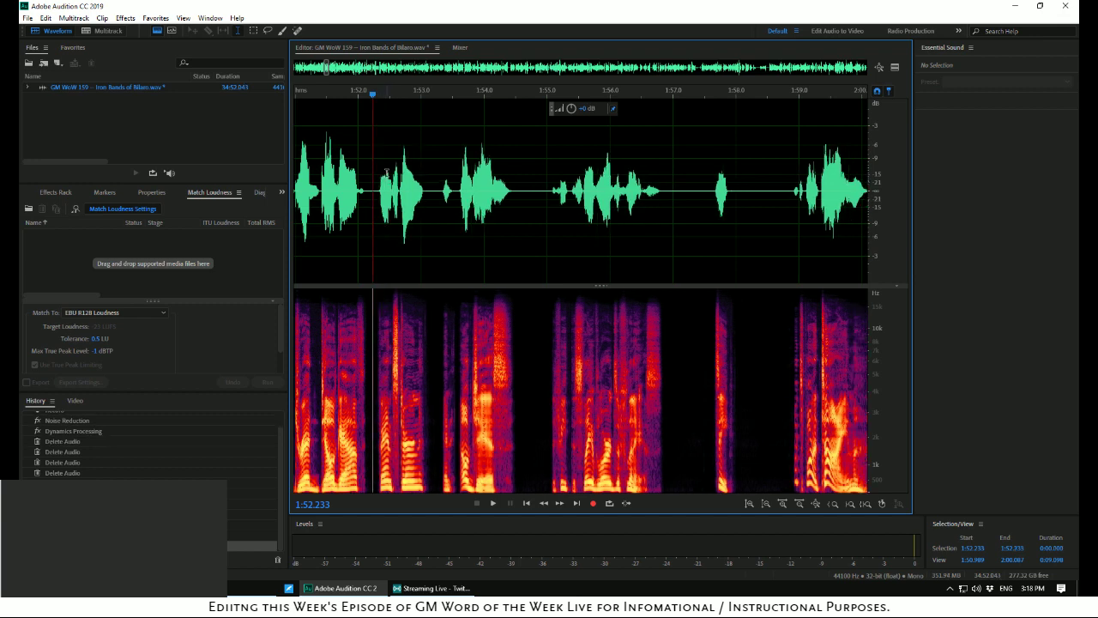
Replay across the shortened pause from about 1:46.6 and listen on to about 1:59.5
key(space)
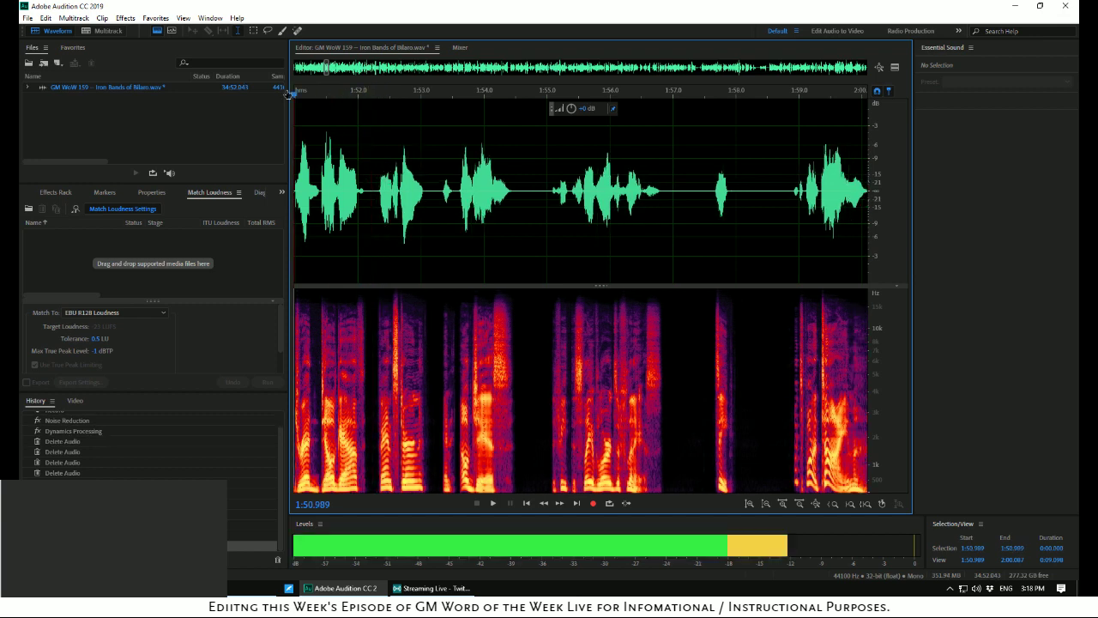
key(space)
key(space)
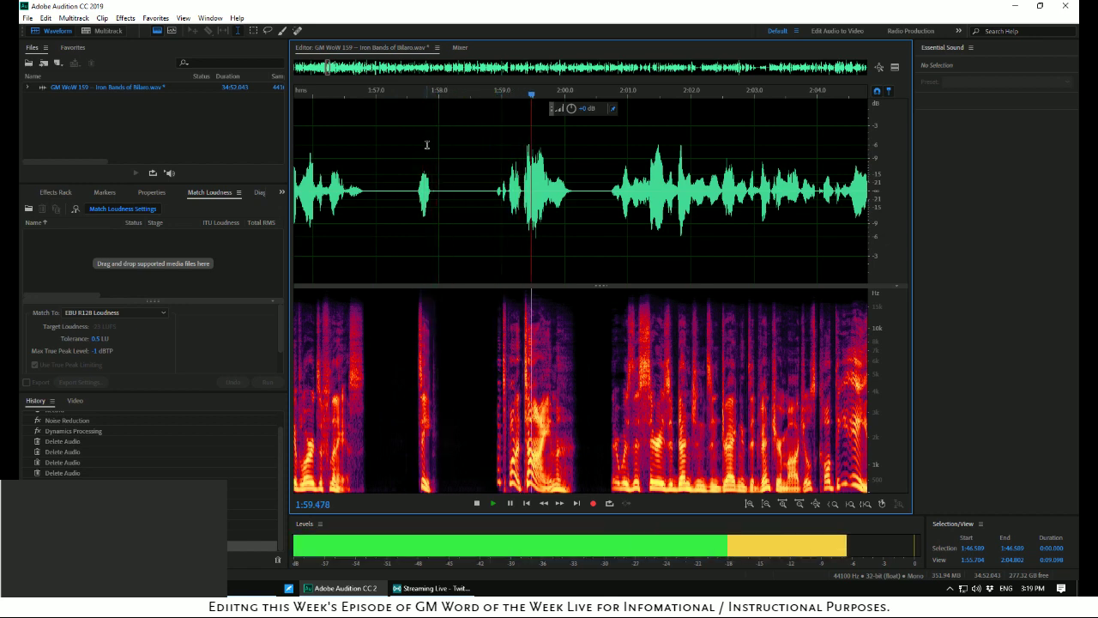
Replay the short isolated word from about 1:57.5 and apply Auto Heal to the noise after it, from about 1:57.900 to 1:57.929
click(411, 151)
key(space)
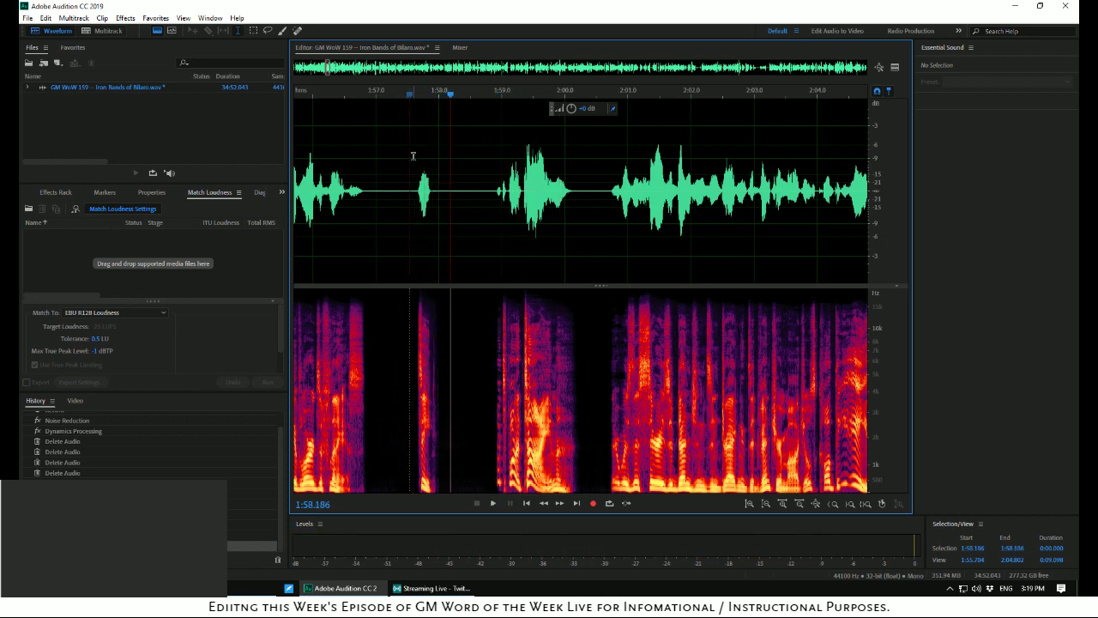
scroll(424, 159, up, 5)
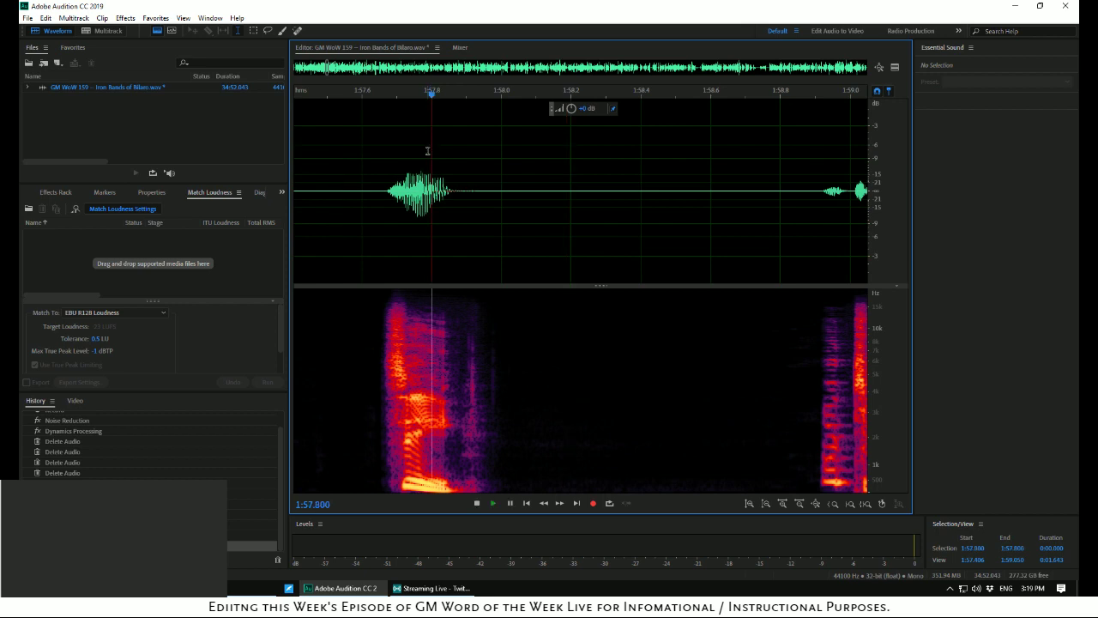
click(446, 165)
key(space)
key(space)
scroll(456, 193, up, 1)
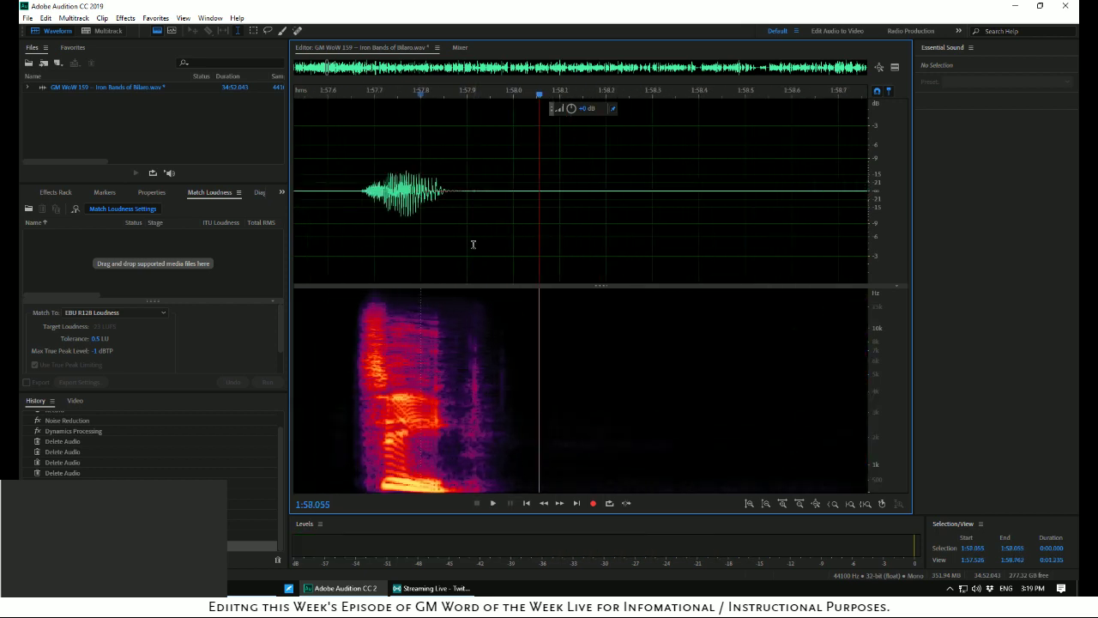
drag(467, 249, 479, 251)
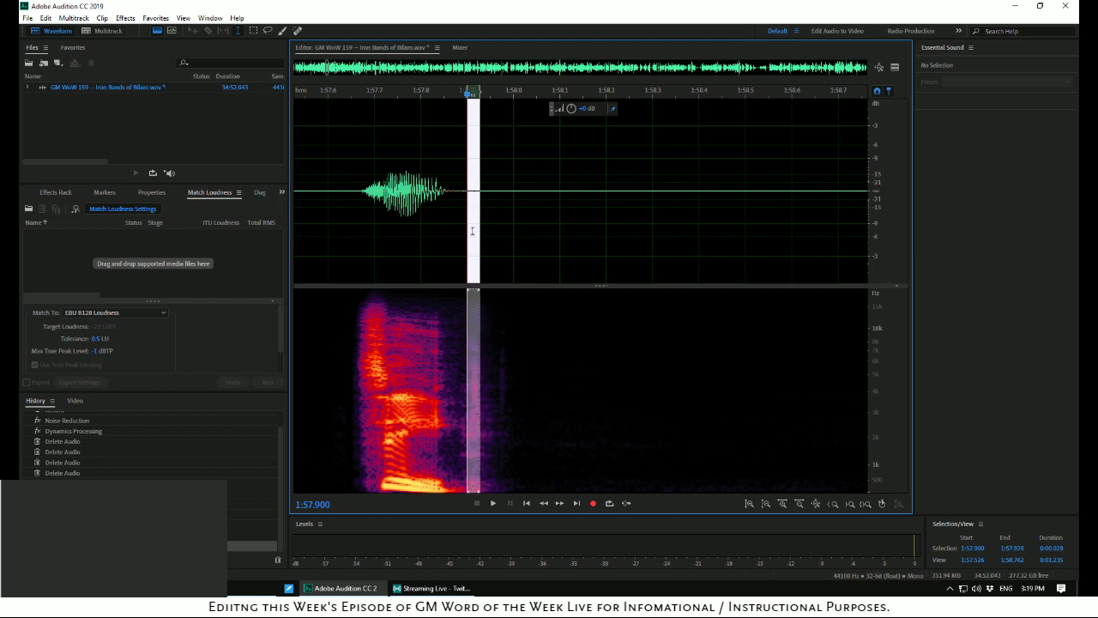
right_click(473, 232)
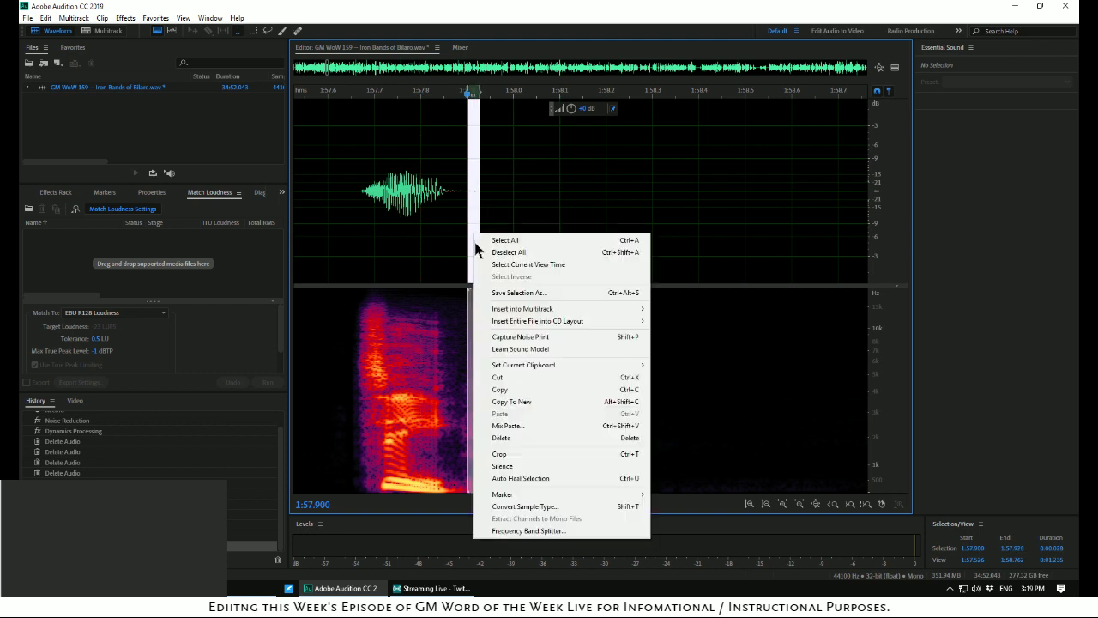
click(518, 478)
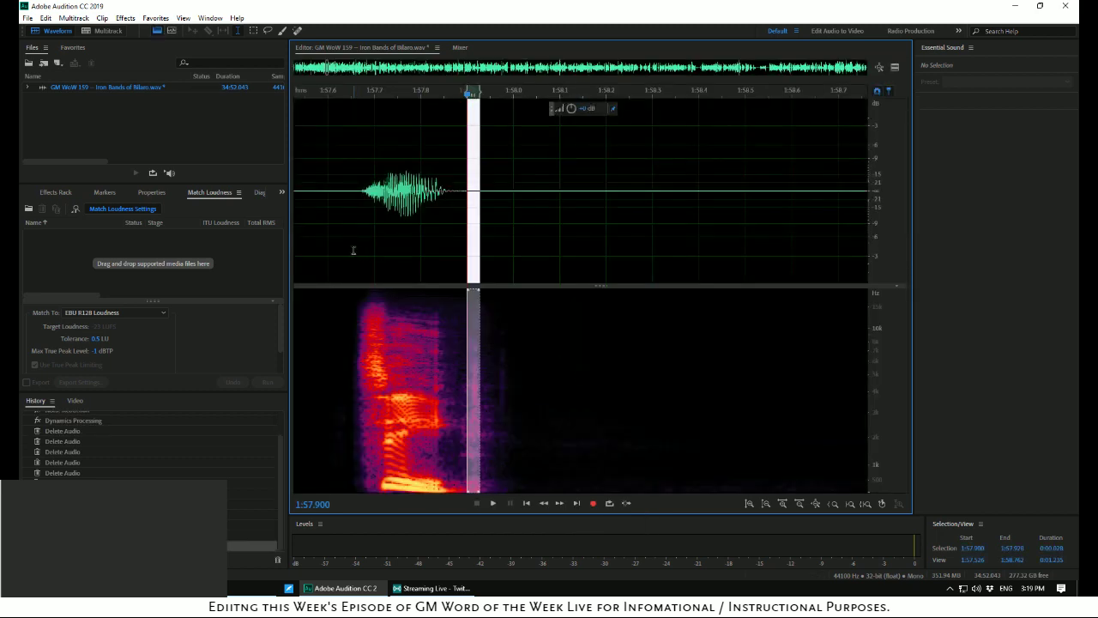
Listen across the healed spot from about 1:57.6 to 2:19.7, then replay the word ending before the pause from about 2:18.1
click(324, 219)
key(space)
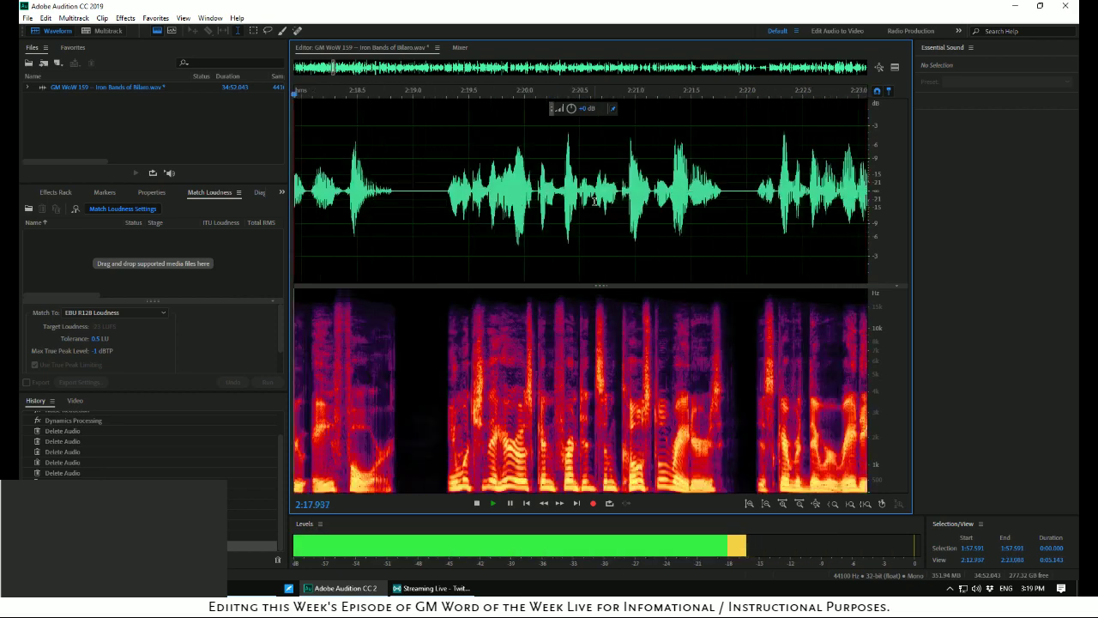
key(space)
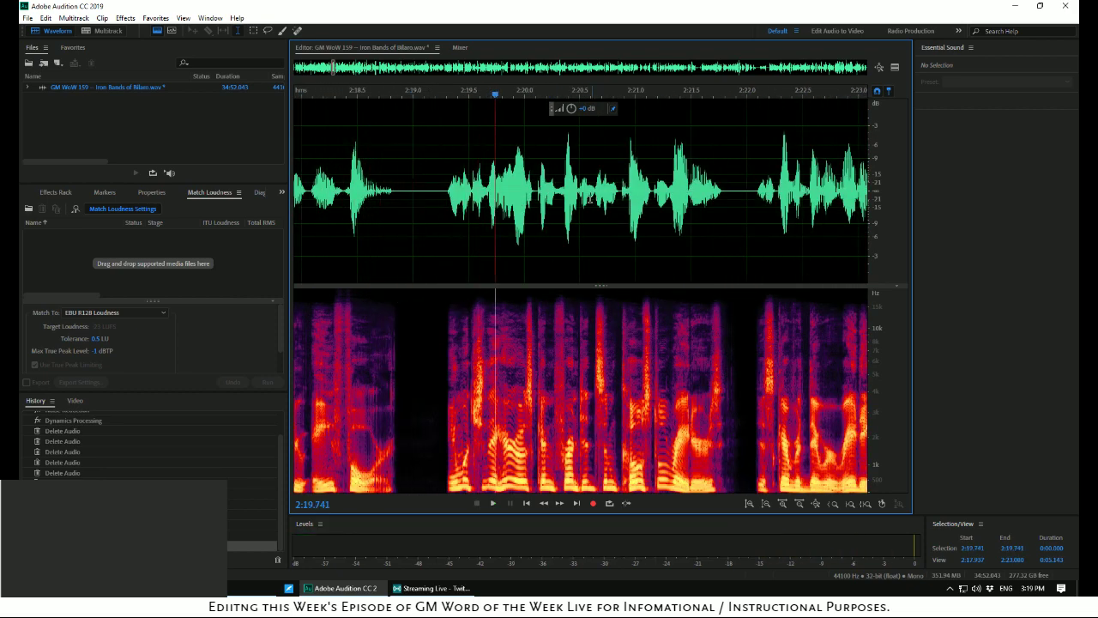
click(313, 120)
key(space)
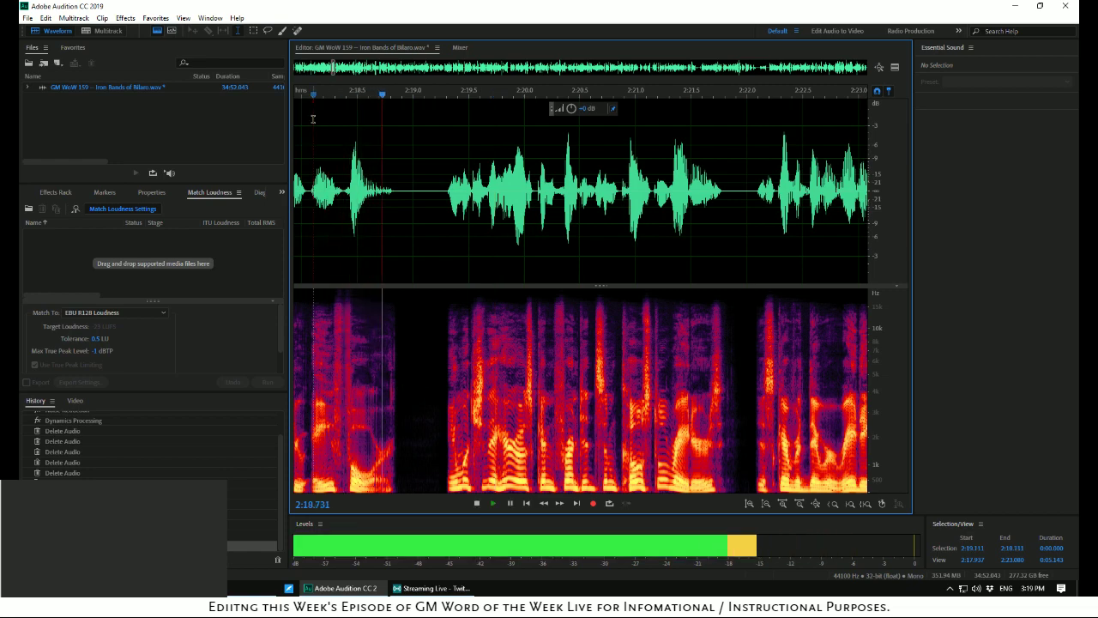
key(space)
Find the click in the tail of the word before the pause and apply Auto Heal to it, from 2:18.800 to 2:18.810
scroll(410, 152, up, 3)
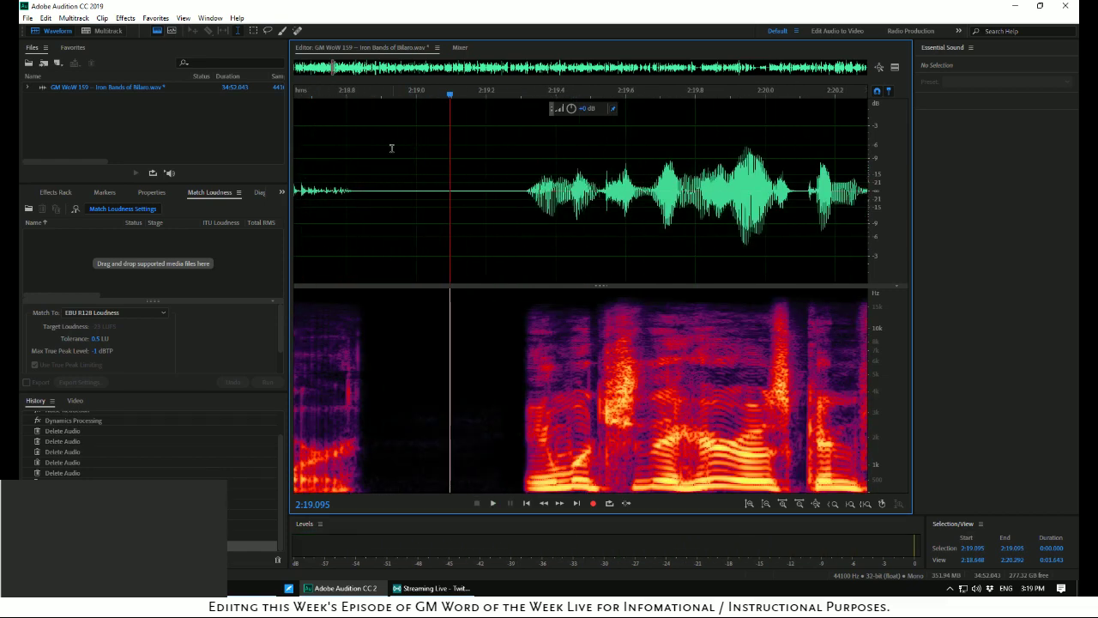
drag(450, 95, 327, 93)
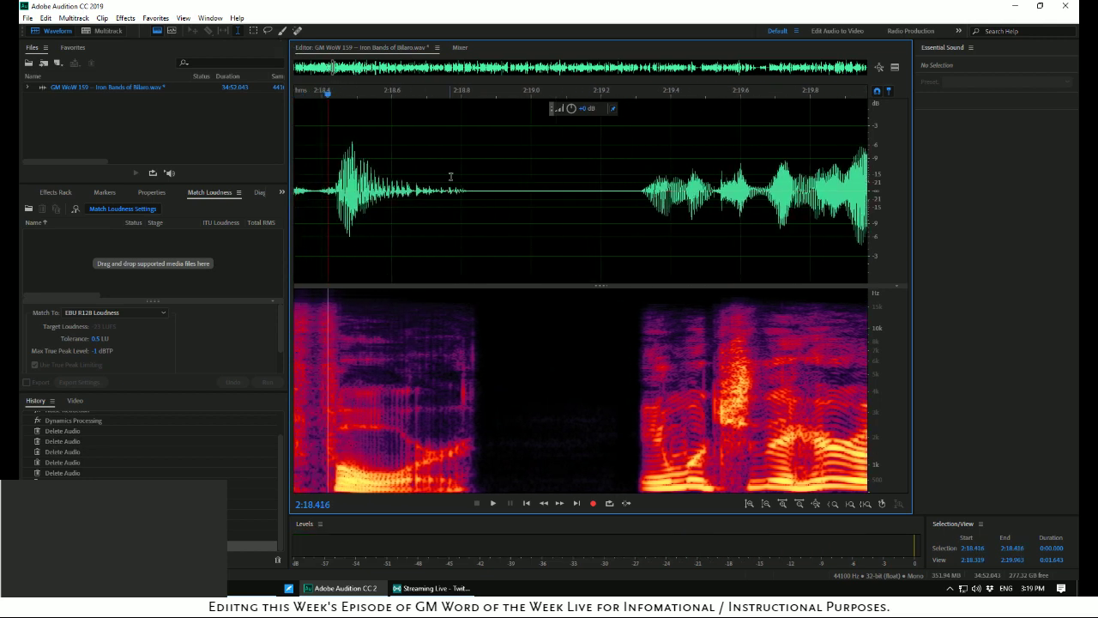
scroll(470, 226, up, 3)
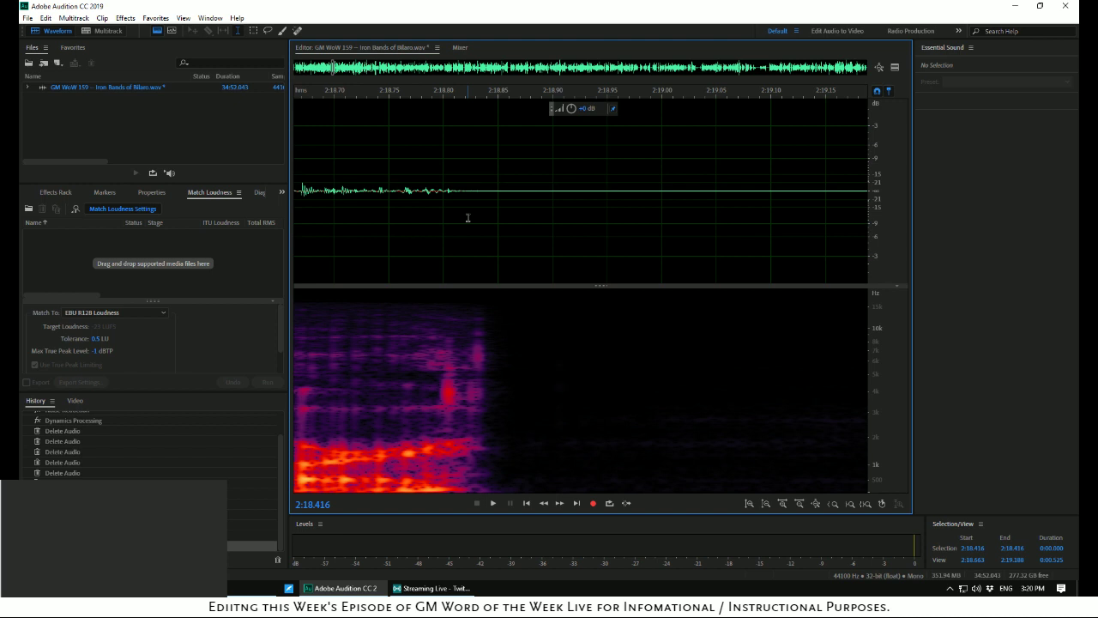
click(424, 218)
key(space)
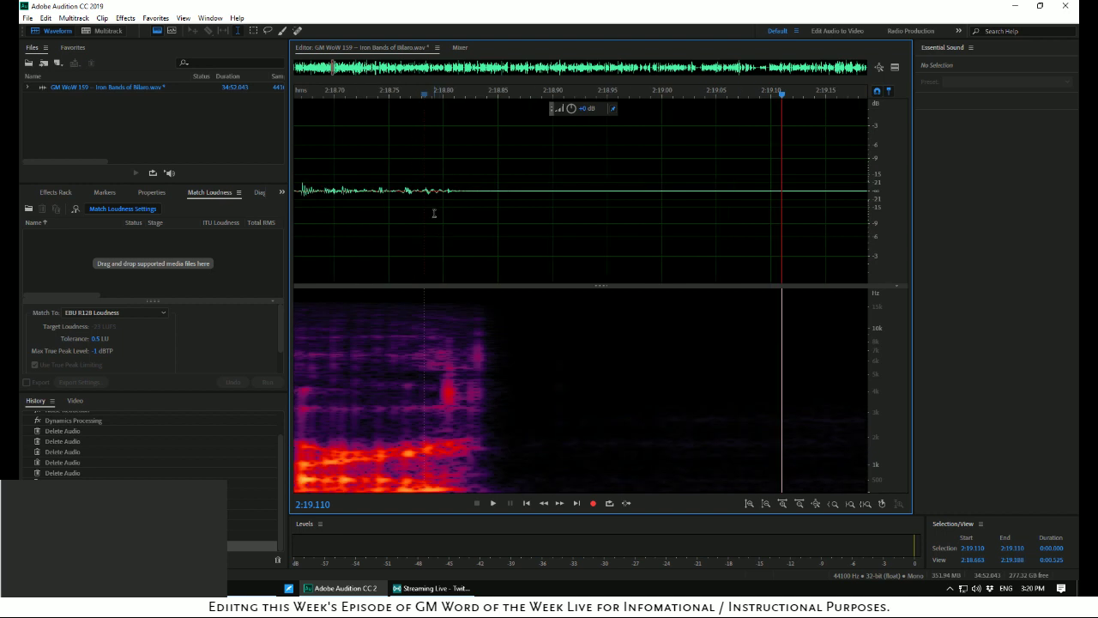
drag(442, 210, 453, 221)
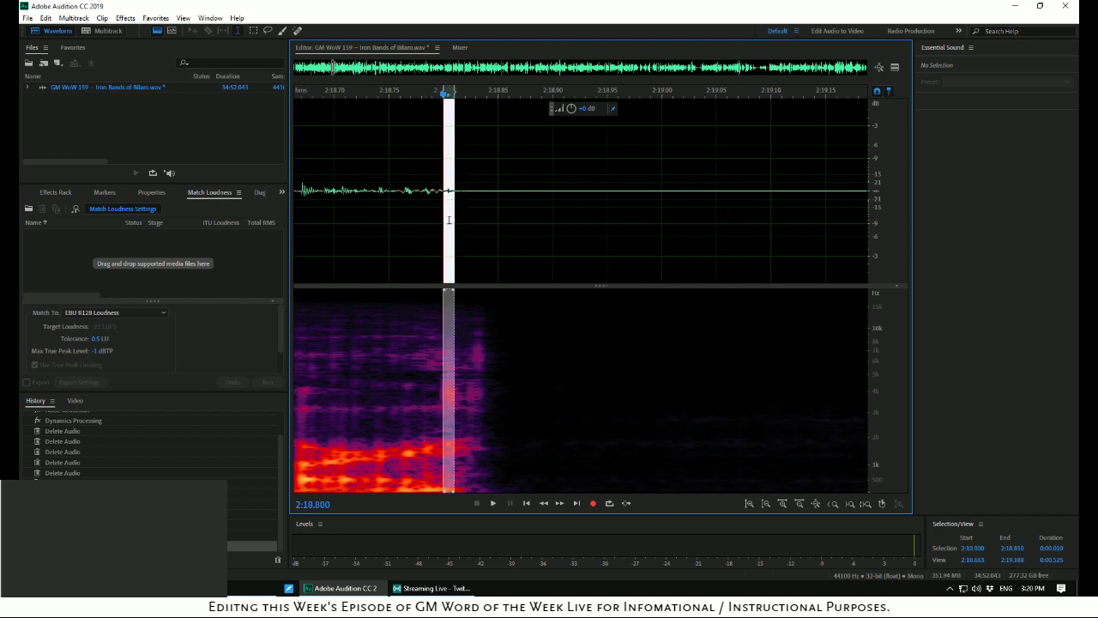
right_click(448, 220)
click(477, 457)
Listen across the healed spot from about 2:18.69 and on to about 2:55.4
click(322, 210)
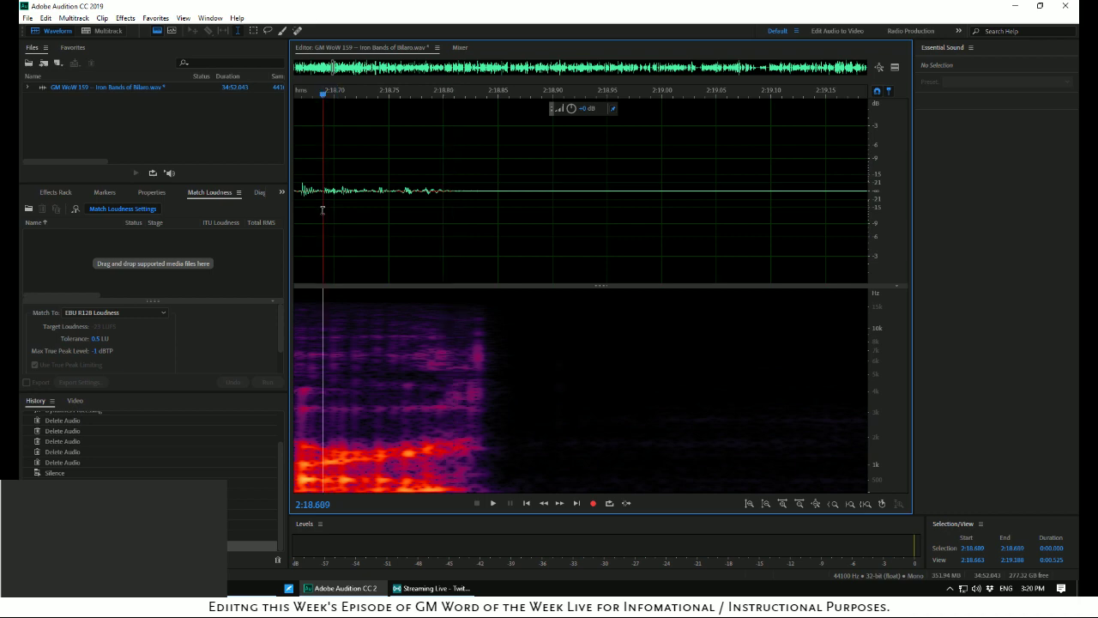
key(space)
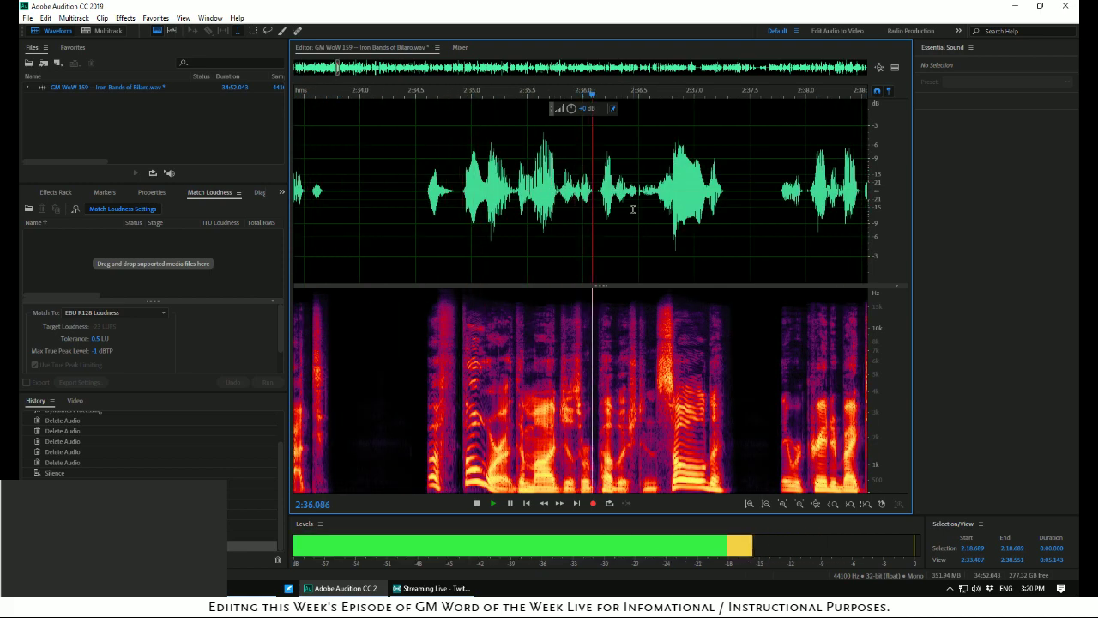
scroll(632, 208, down, 4)
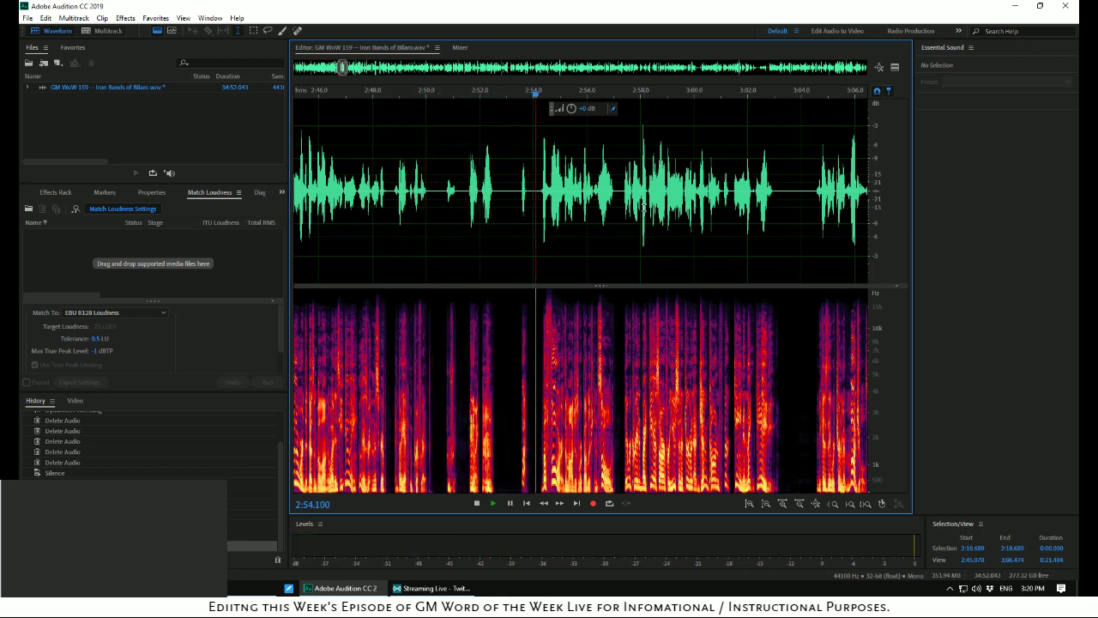
key(space)
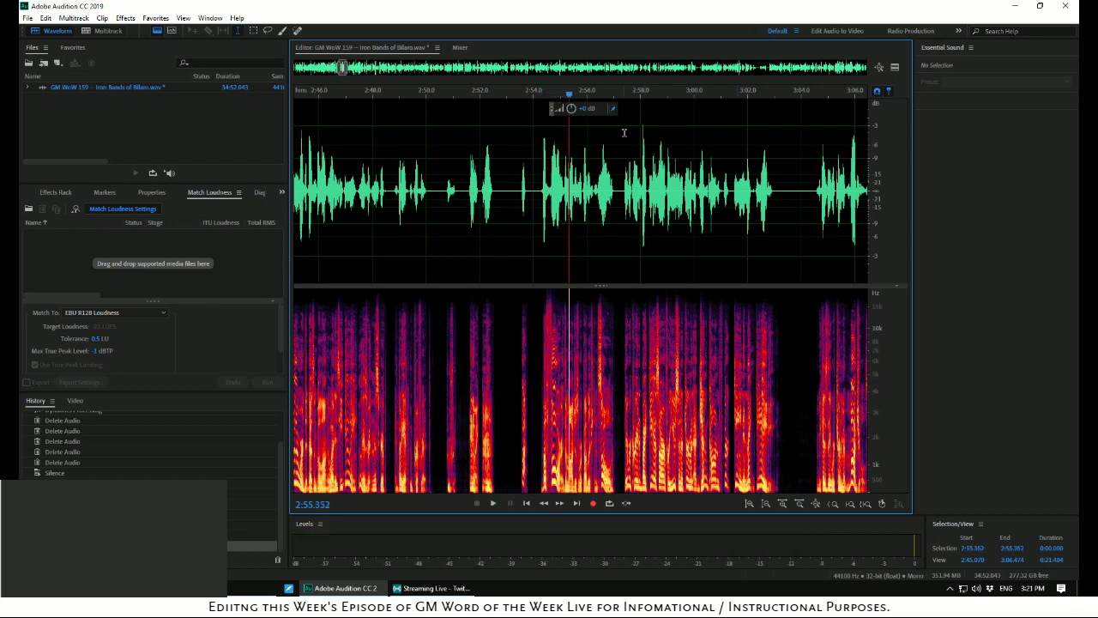
Check where the rejected take starts and ends, then delete it from about 2:32.98 to 2:53.52
scroll(516, 191, up, 5)
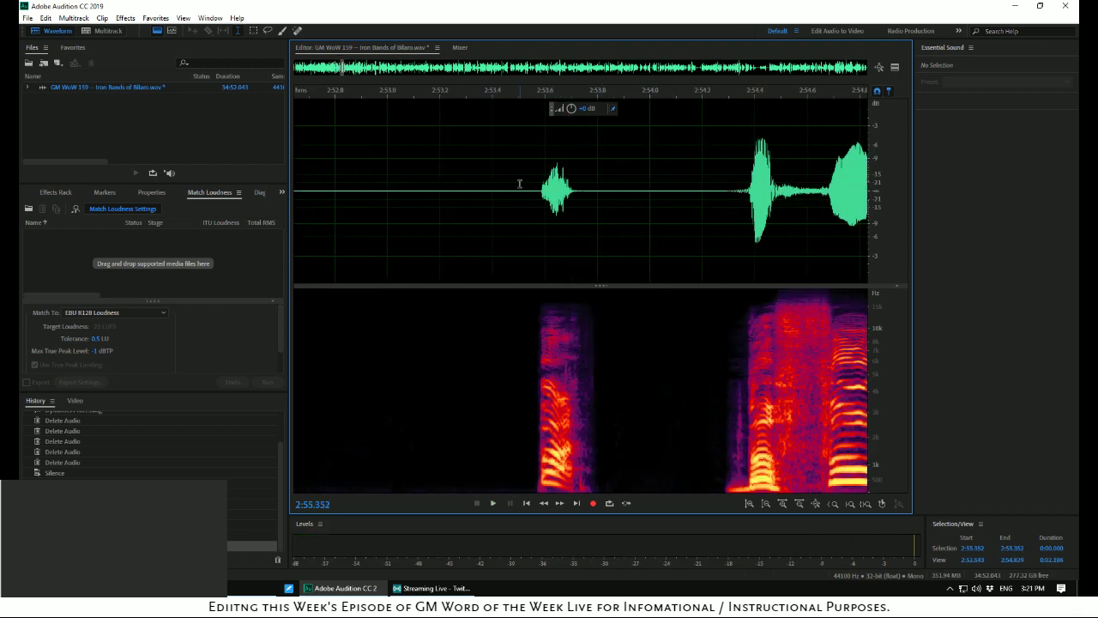
drag(523, 192, 489, 197)
scroll(489, 198, down, 5)
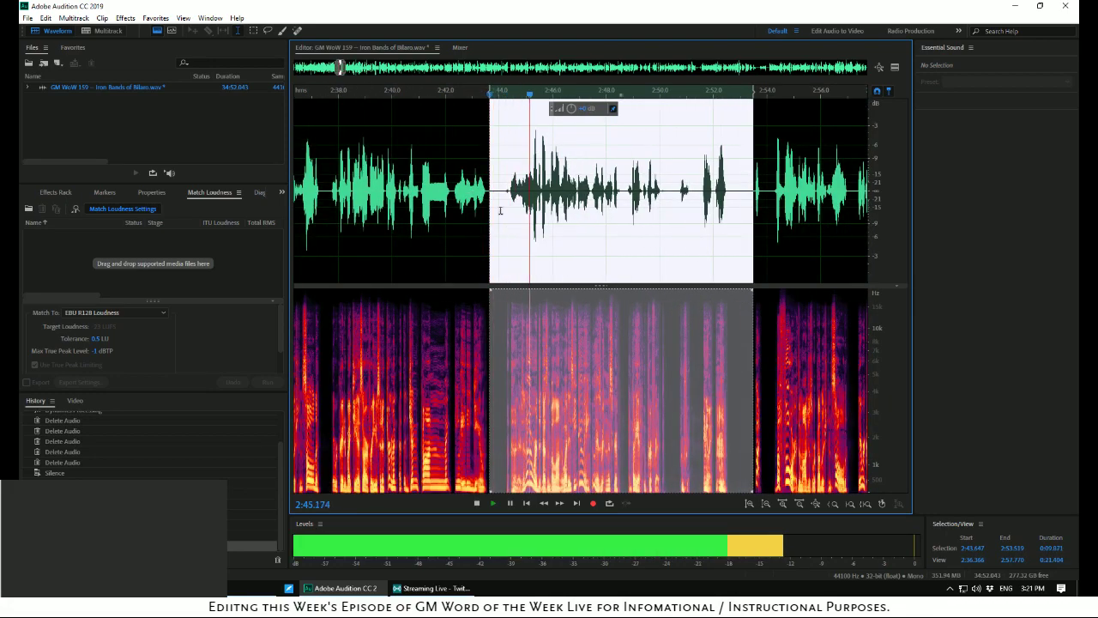
key(space)
drag(490, 219, 443, 221)
key(space)
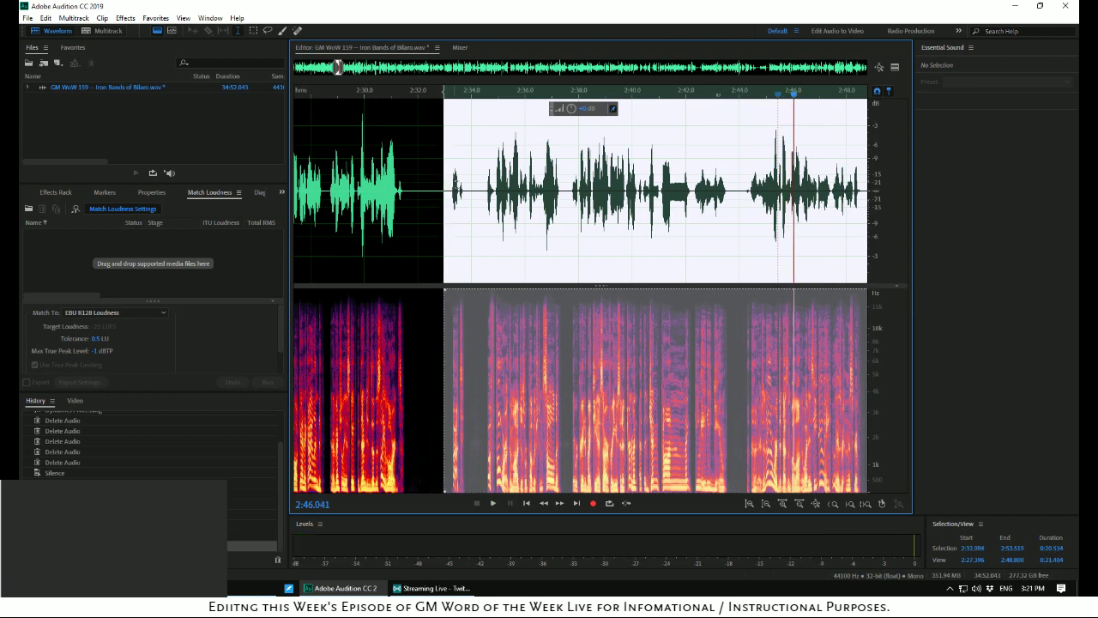
click(453, 93)
key(space)
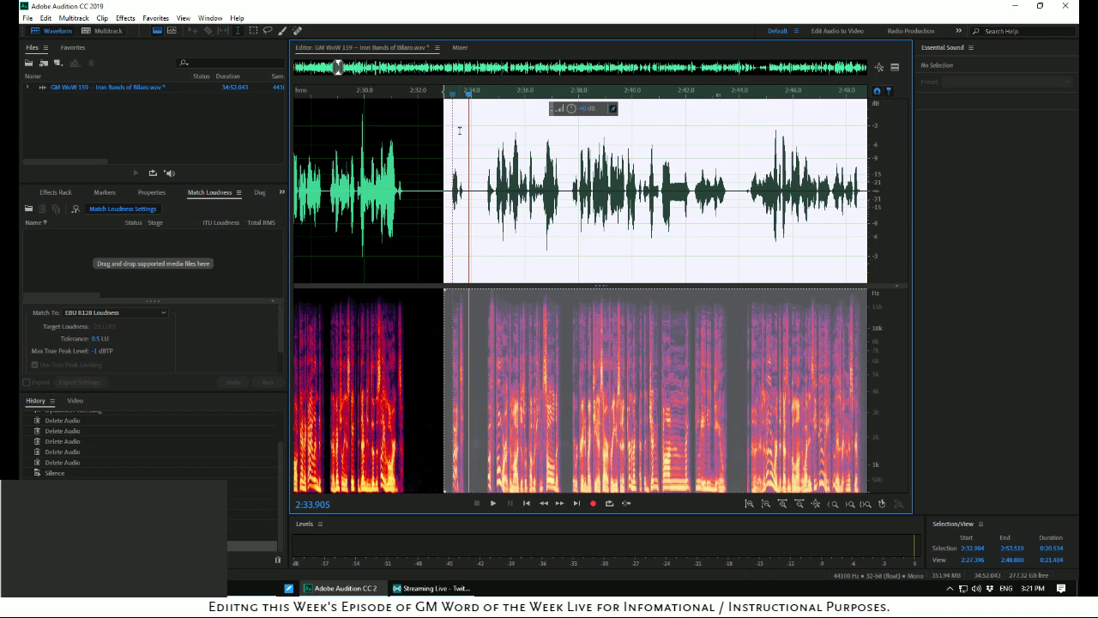
key(Delete)
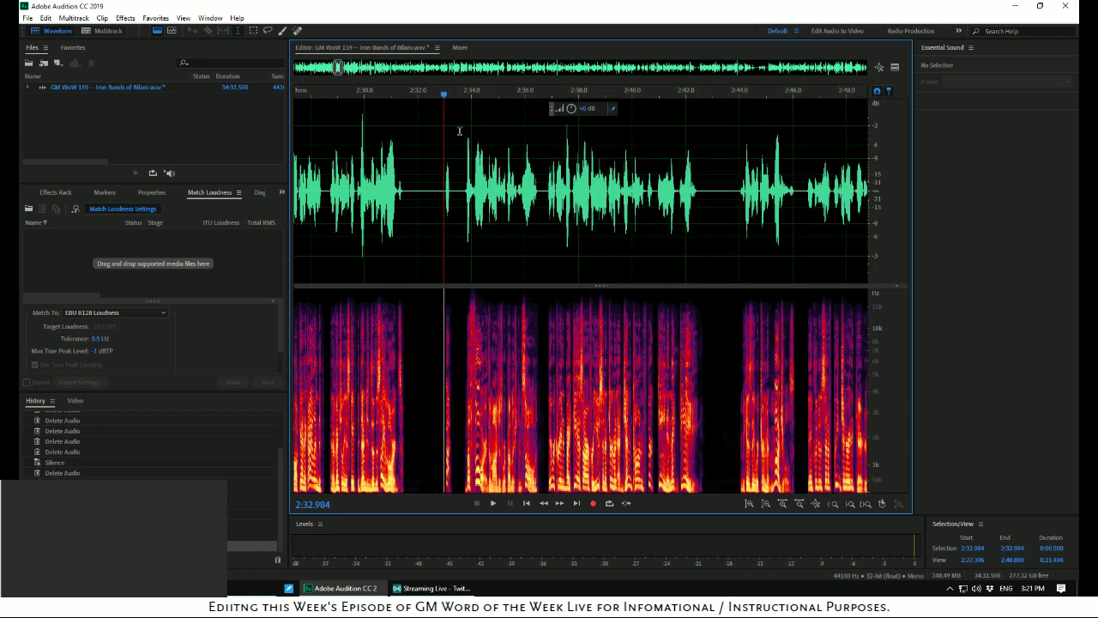
Replay the cut from 2:30.0 and shorten its pause by deleting about 0.64 seconds starting at 2:32.0
click(364, 159)
key(space)
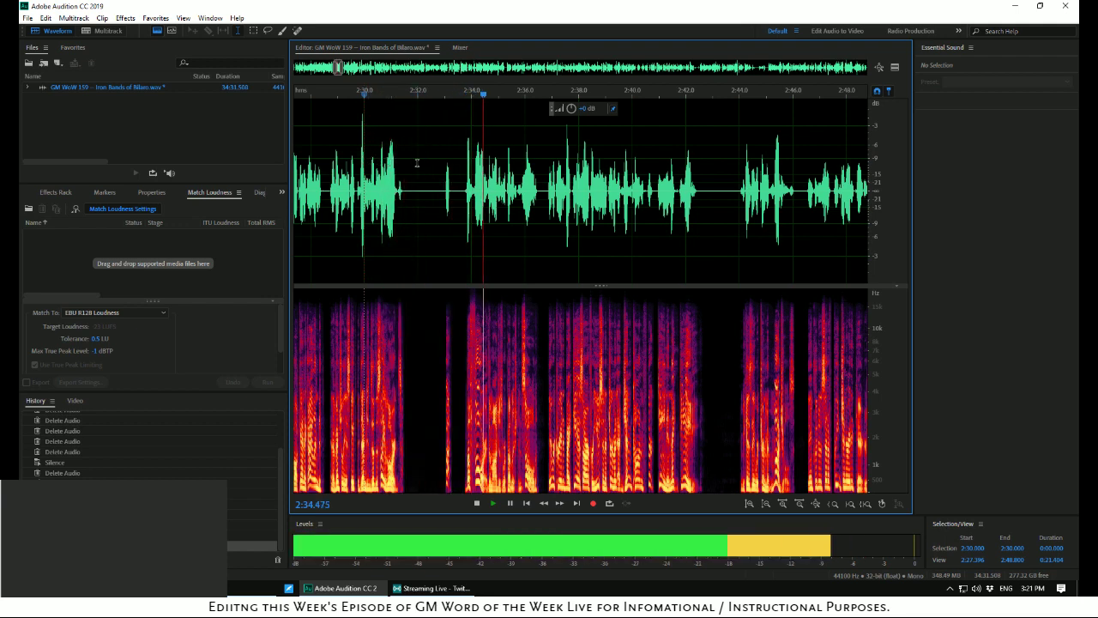
key(space)
scroll(431, 166, up, 2)
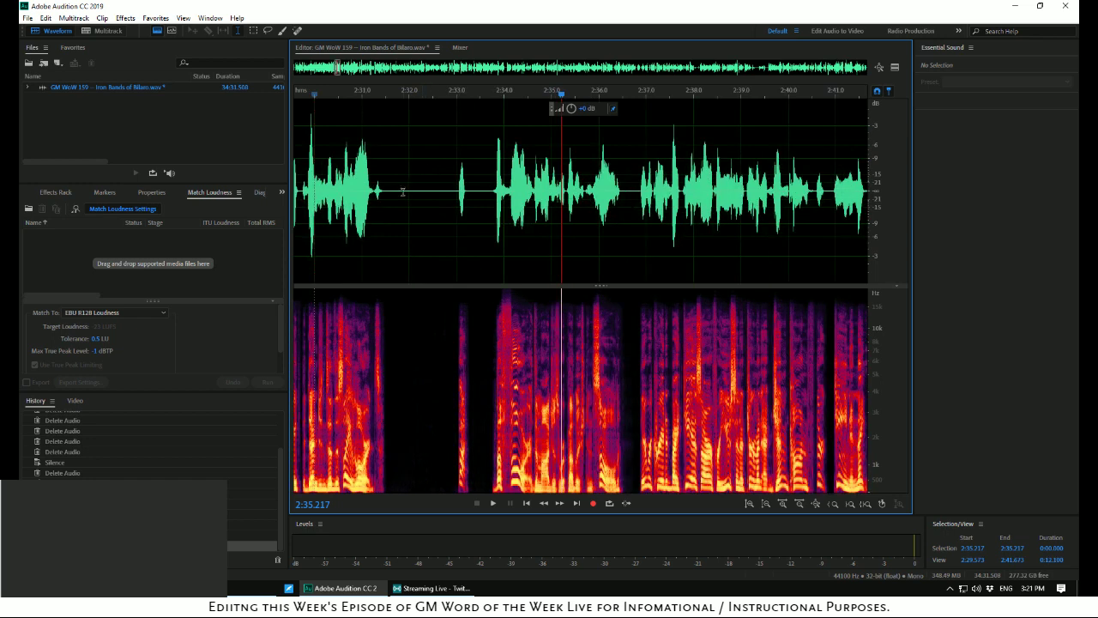
drag(409, 190, 438, 191)
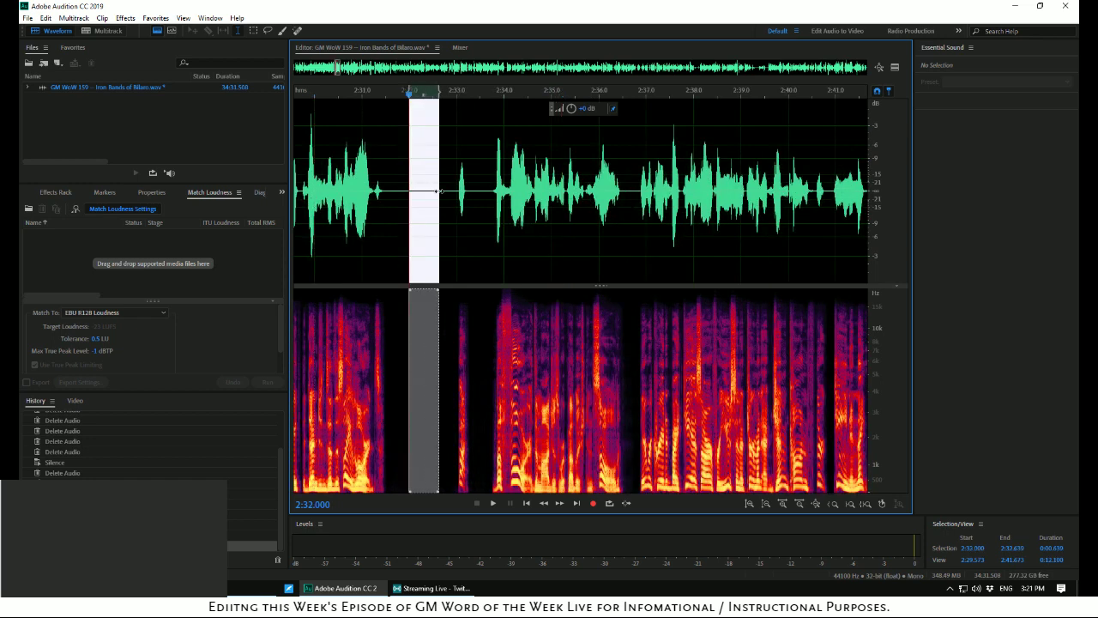
key(Delete)
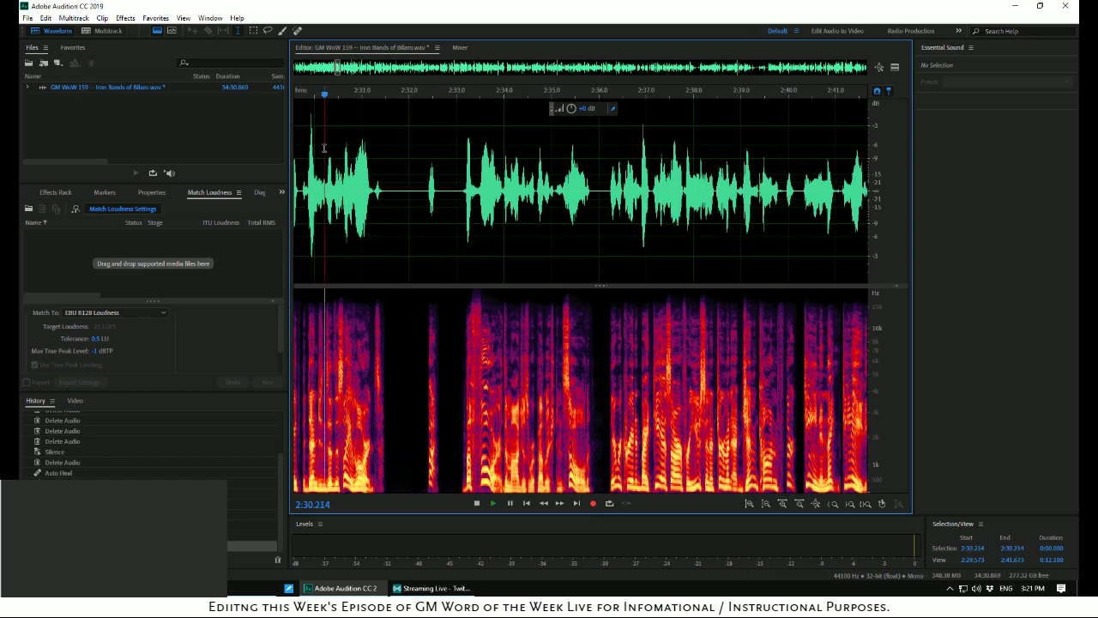
Listen on to about 3:01.95 and delete about 1.3 seconds of the overlong pause, from about 2:59.22 to 3:00.54
key(space)
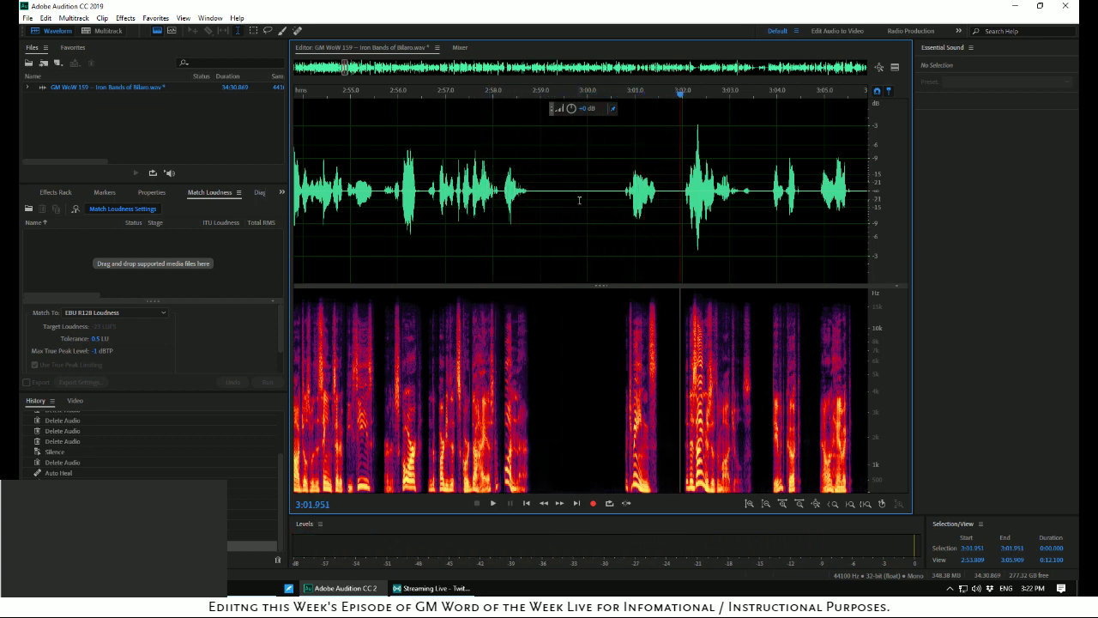
drag(579, 214, 550, 225)
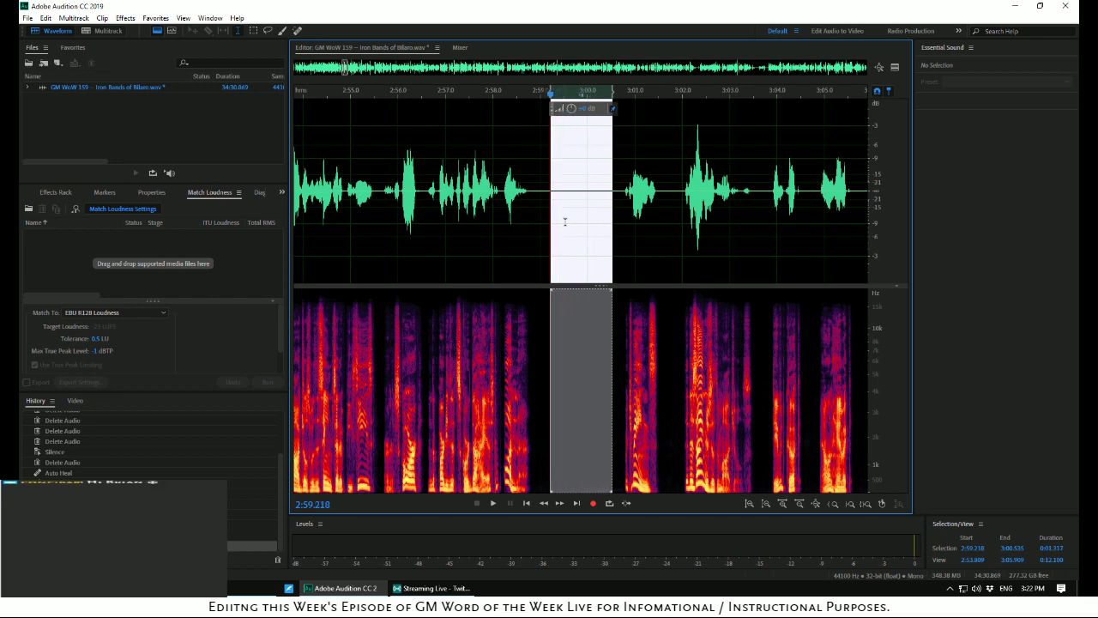
key(Delete)
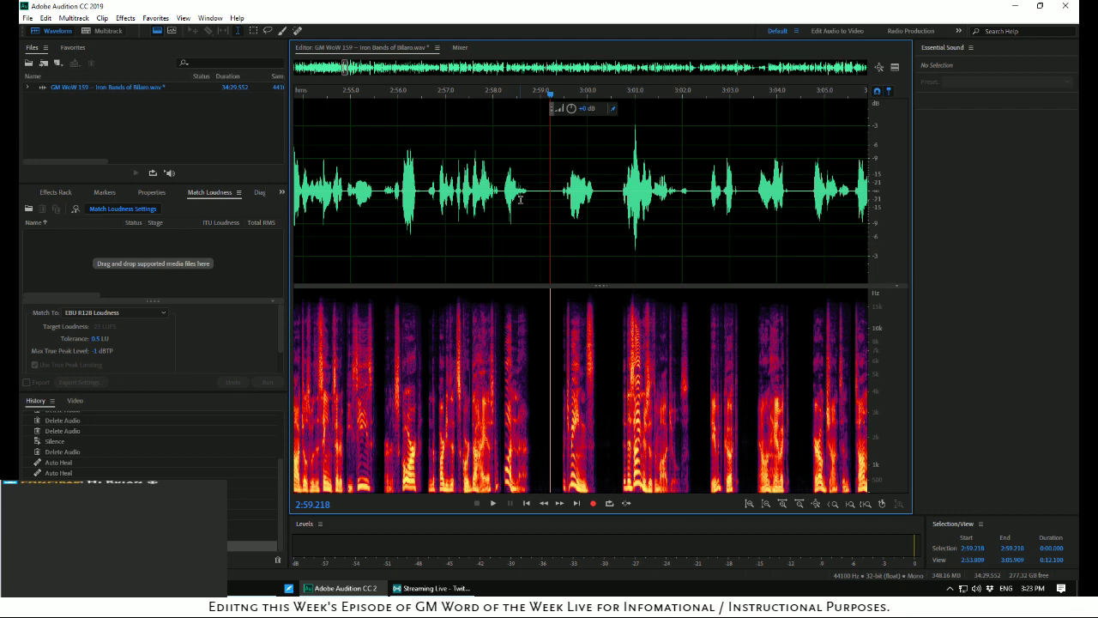
Replay across the shortened pause from about 2:55.8 and listen on to about 3:39.9
click(453, 162)
click(386, 143)
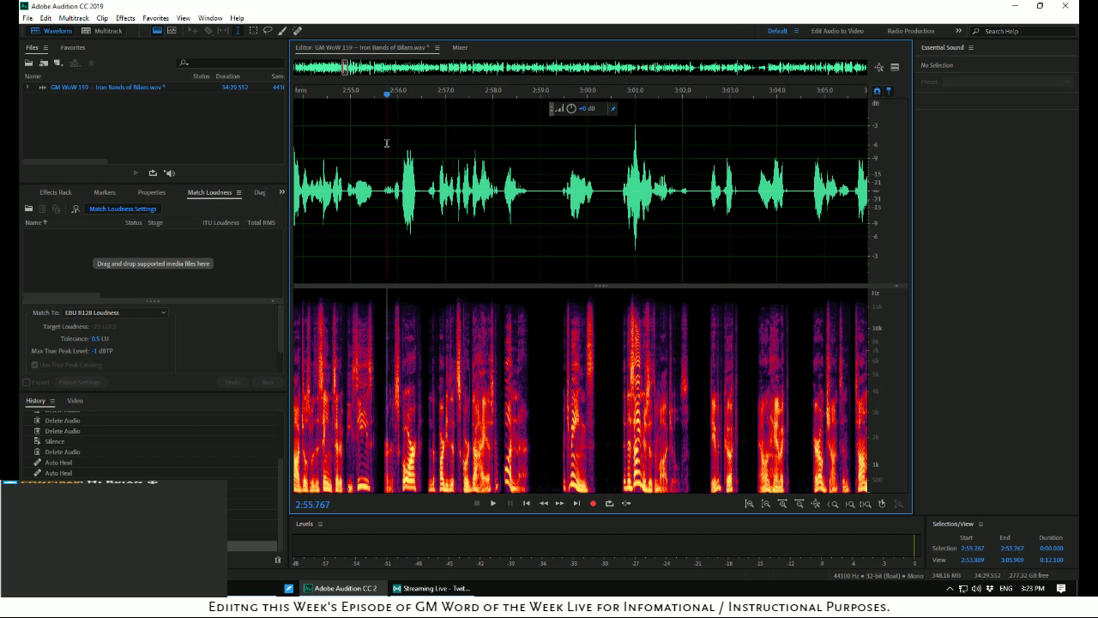
key(space)
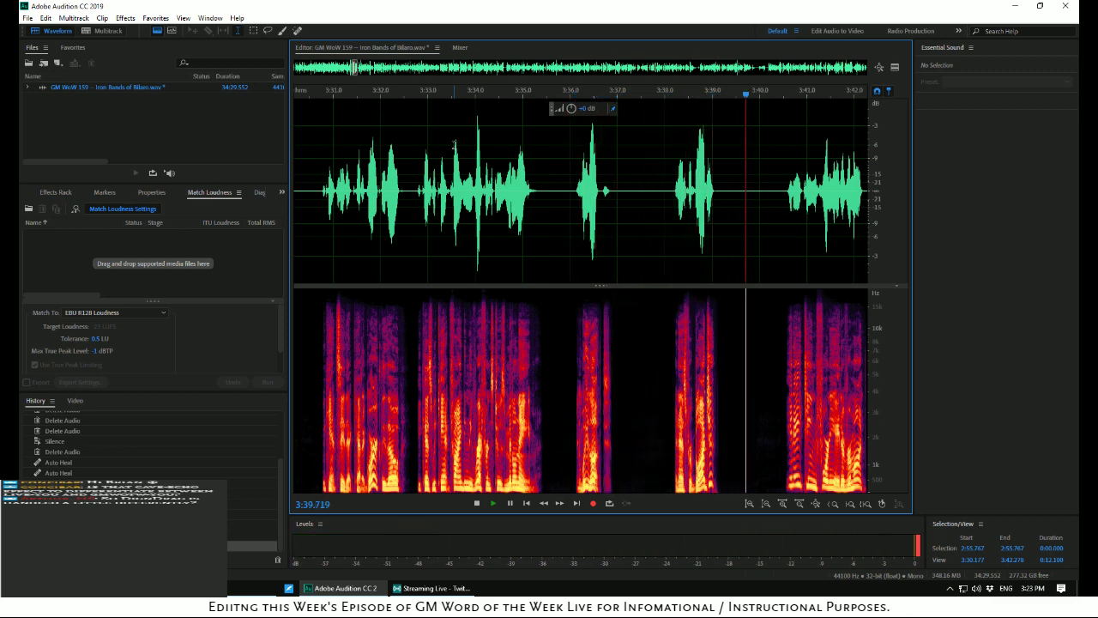
key(space)
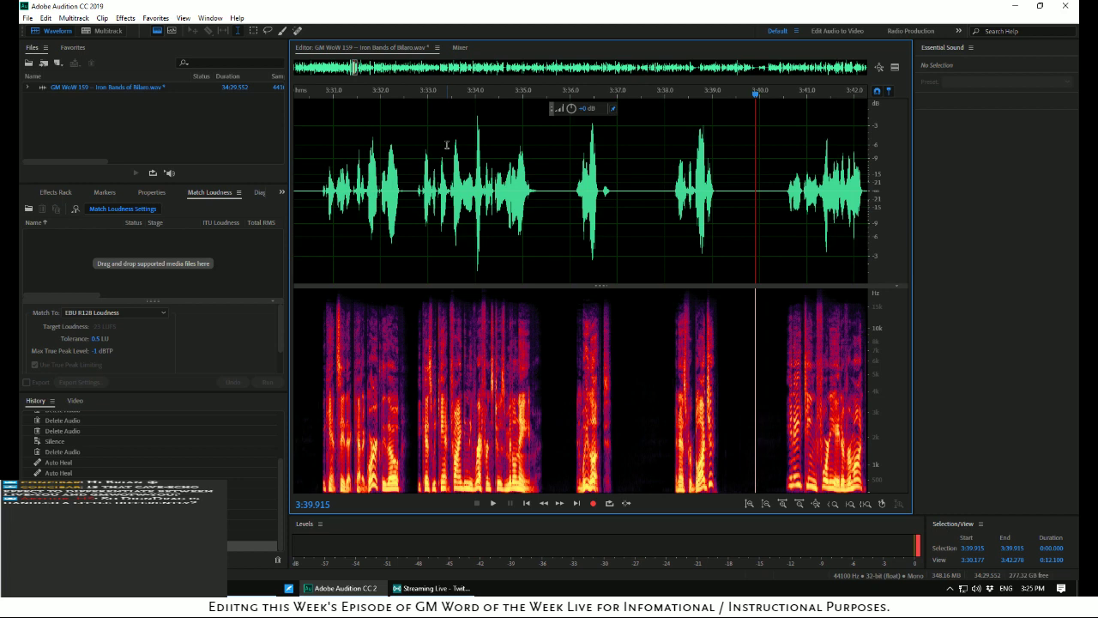
Listen on from 3:33.0 to about 3:55.58, checking for rejected takes and overlong pauses
click(413, 141)
click(429, 146)
key(space)
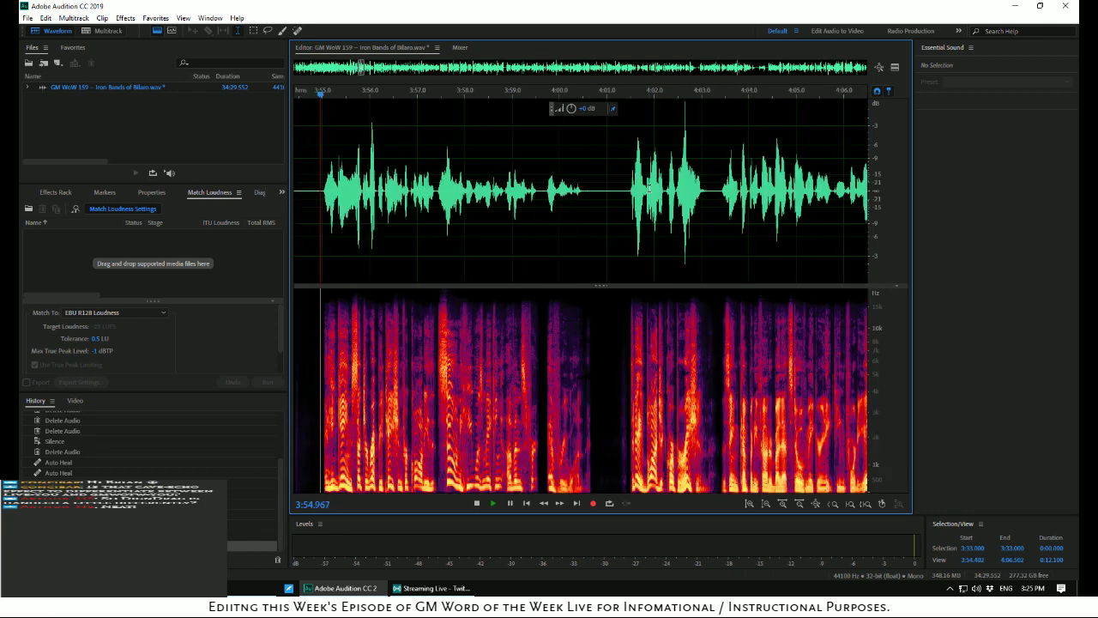
key(space)
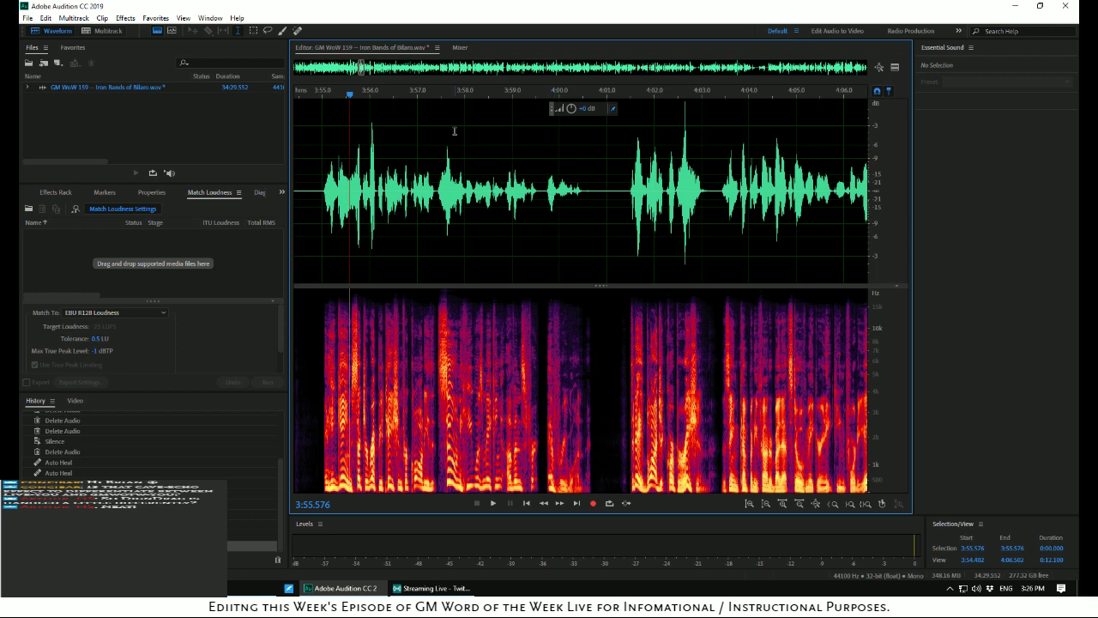
Replay from about 3:46.65 and delete the stray sounds and pause from about 3:49.91 to 3:55.00
drag(349, 97, 271, 93)
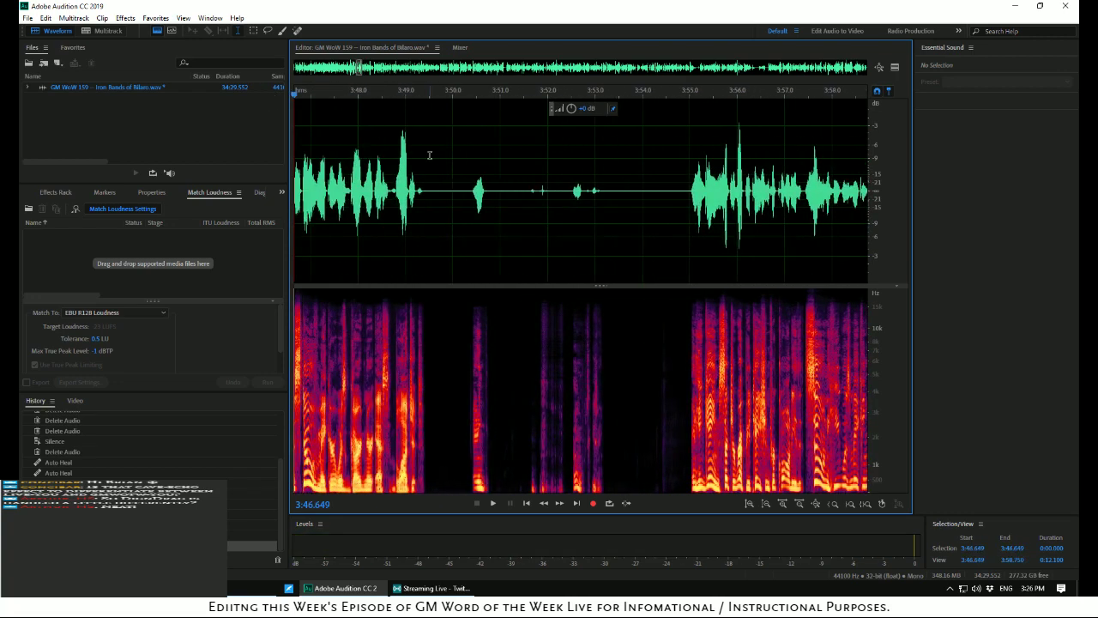
key(space)
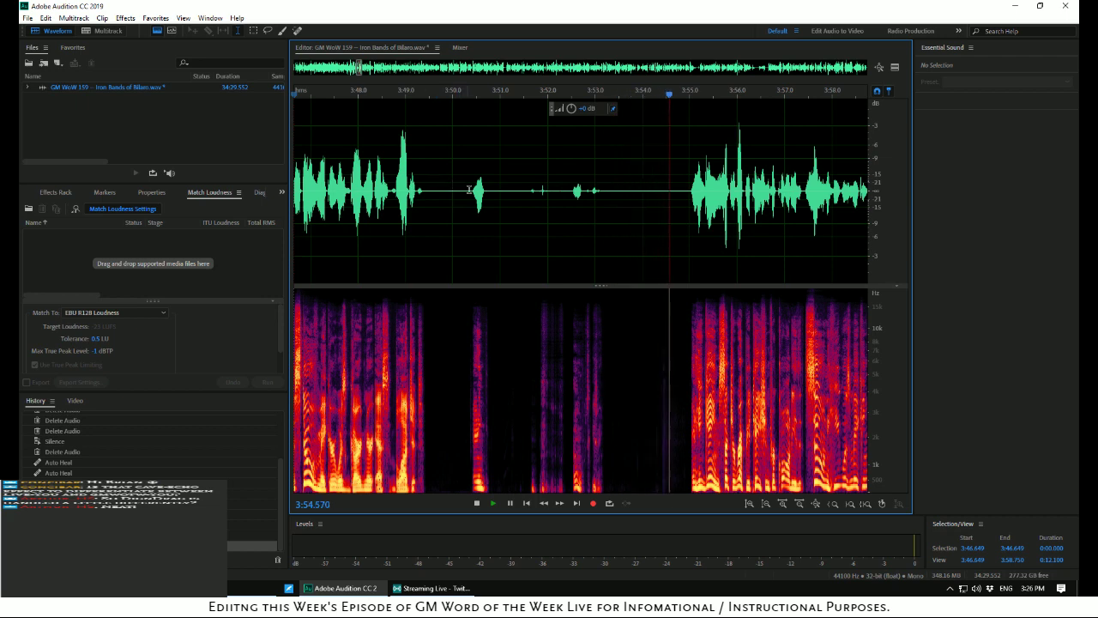
key(space)
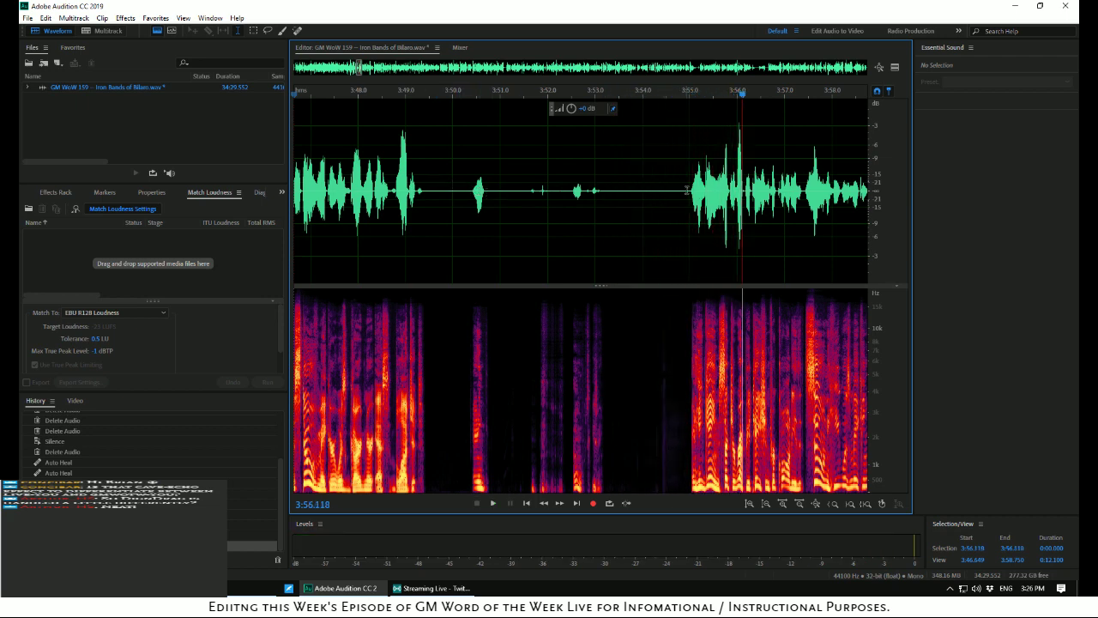
drag(689, 189, 451, 164)
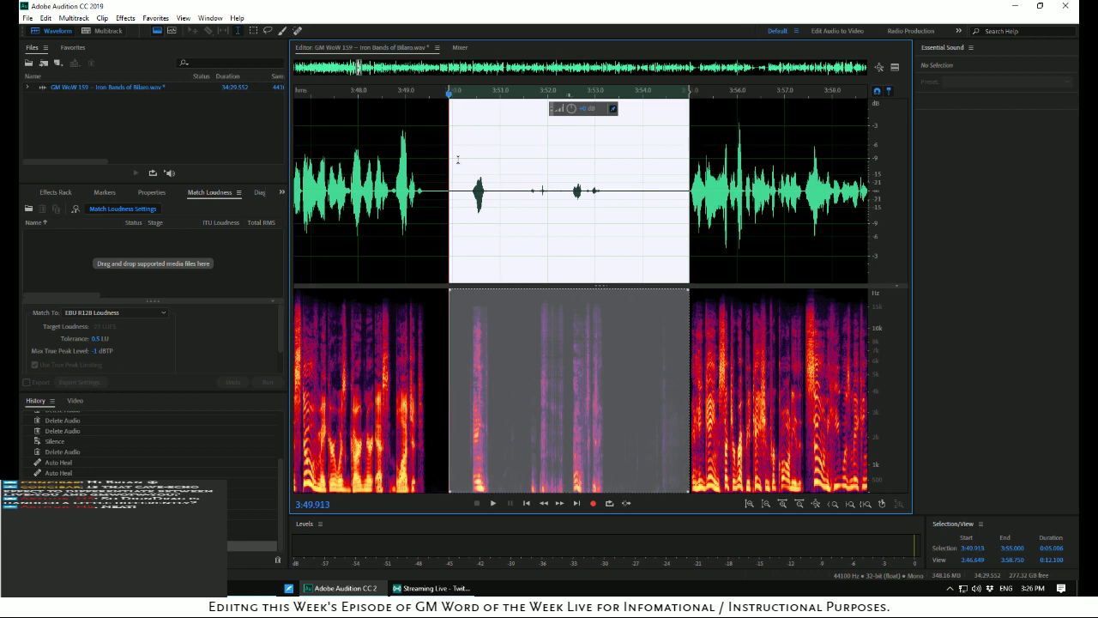
key(Delete)
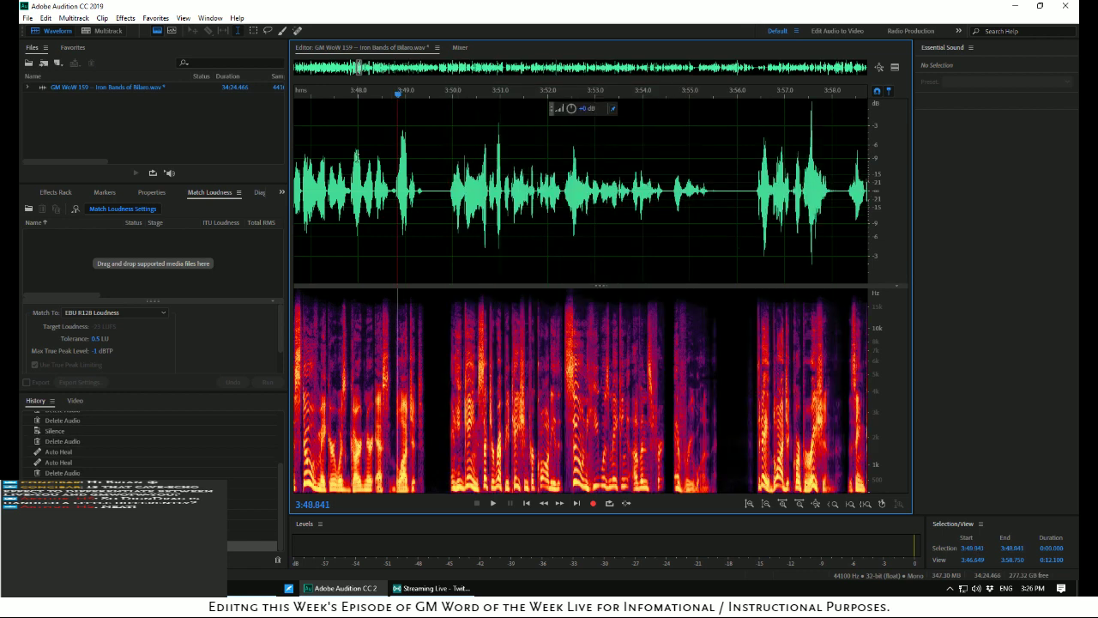
Listen on from 3:48.0 across the cut to about 4:20.39 and delete the rejected take from about 4:12.68 to 4:19.47
click(358, 154)
key(space)
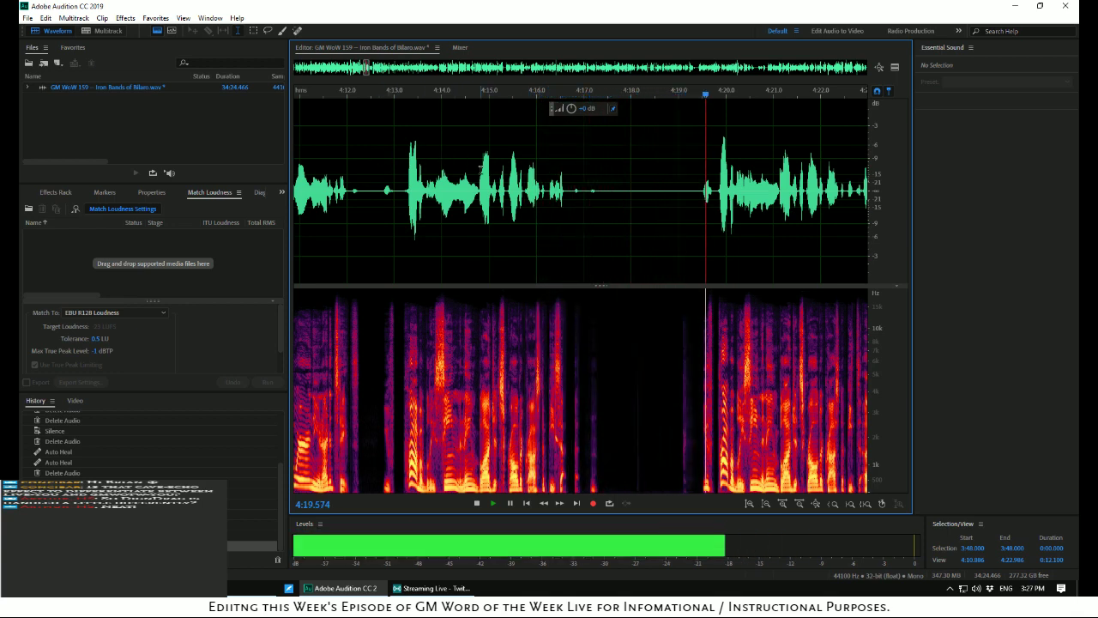
key(space)
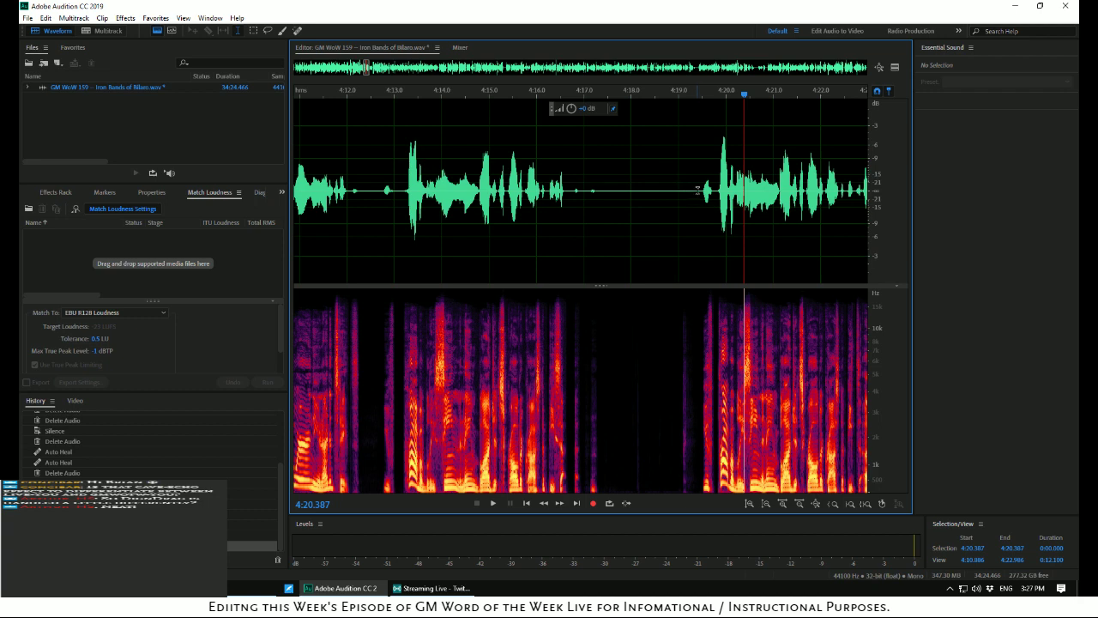
drag(701, 190, 377, 156)
key(space)
key(space)
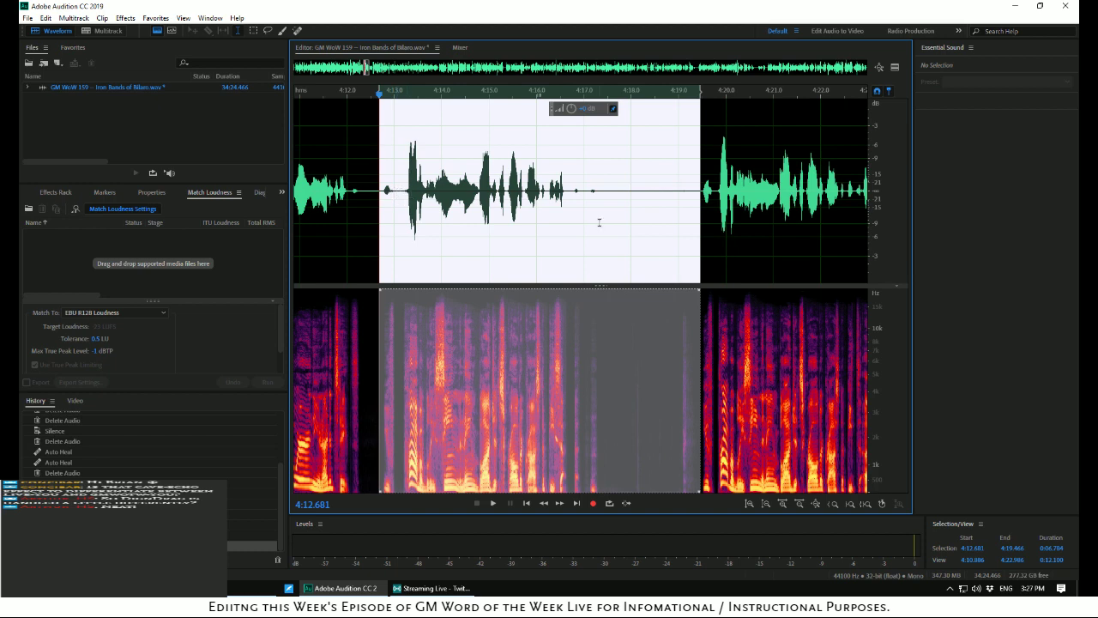
key(Delete)
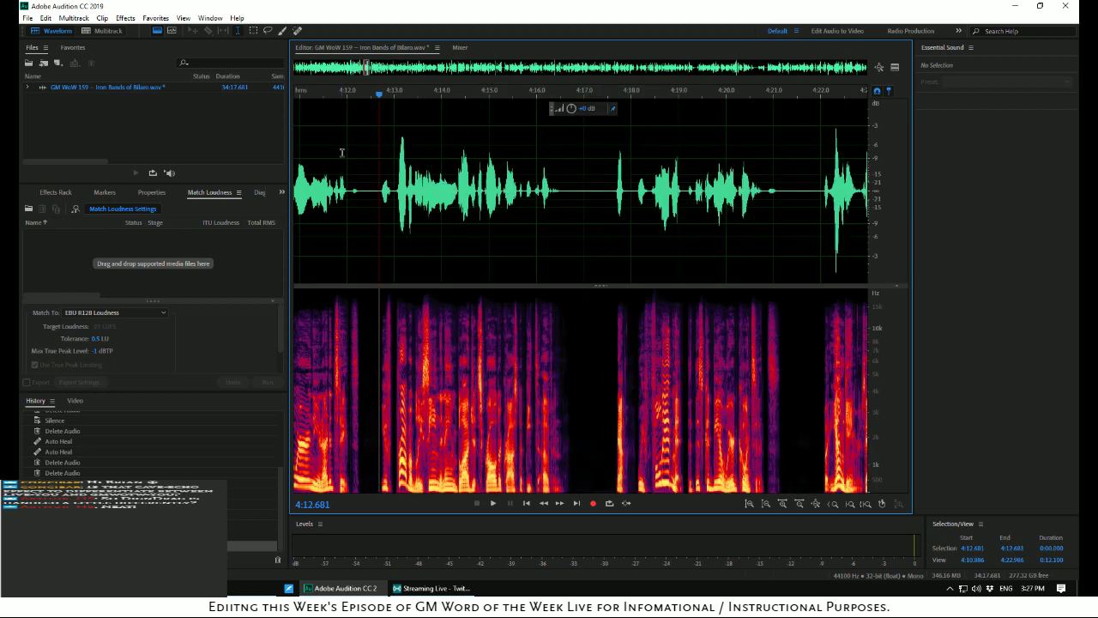
Listen on from about 4:11.27 past 4:40 and delete about 1.42 seconds of the overlong pause, starting at 4:36.92
click(311, 144)
key(space)
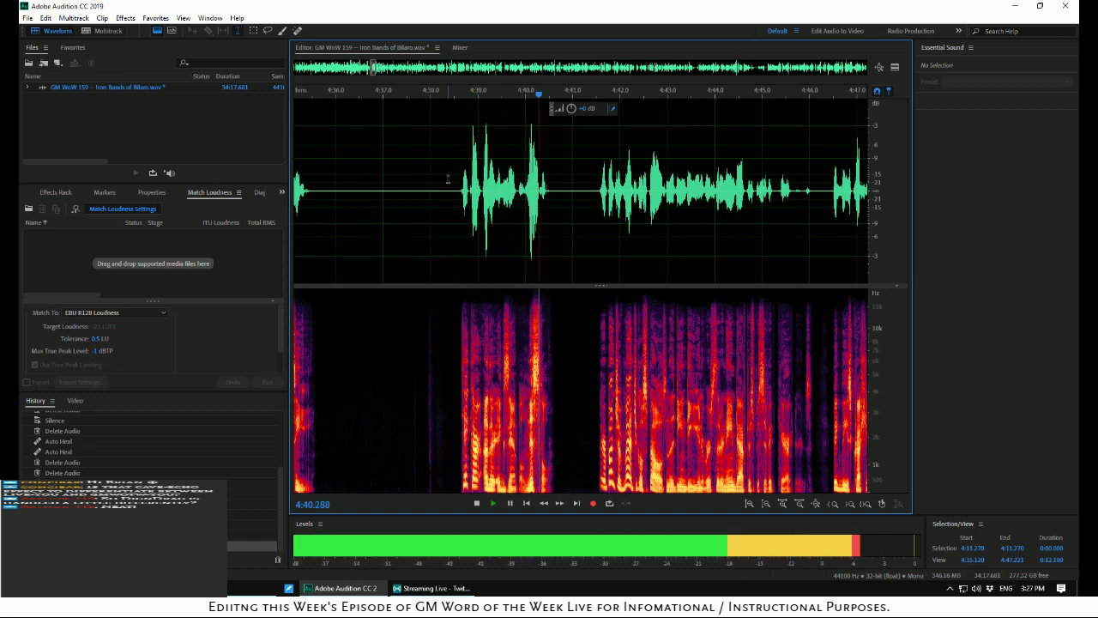
key(space)
drag(446, 191, 378, 188)
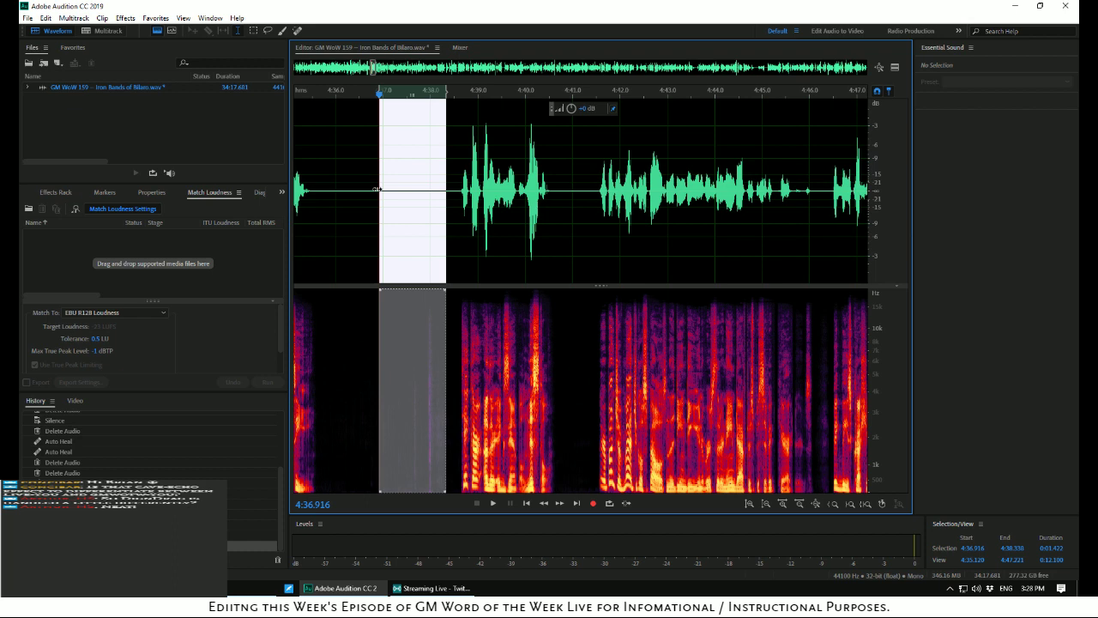
key(Delete)
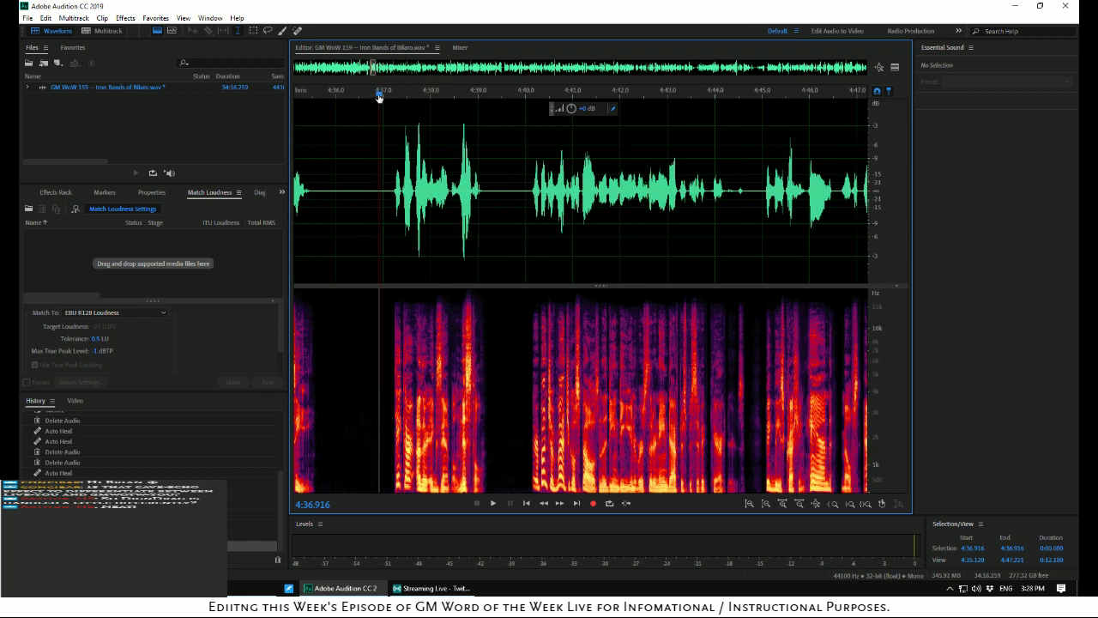
Replay the shortened pause from about 4:34.08 and delete about 0.54 seconds more, from 4:36.16 to 4:36.69
key(space)
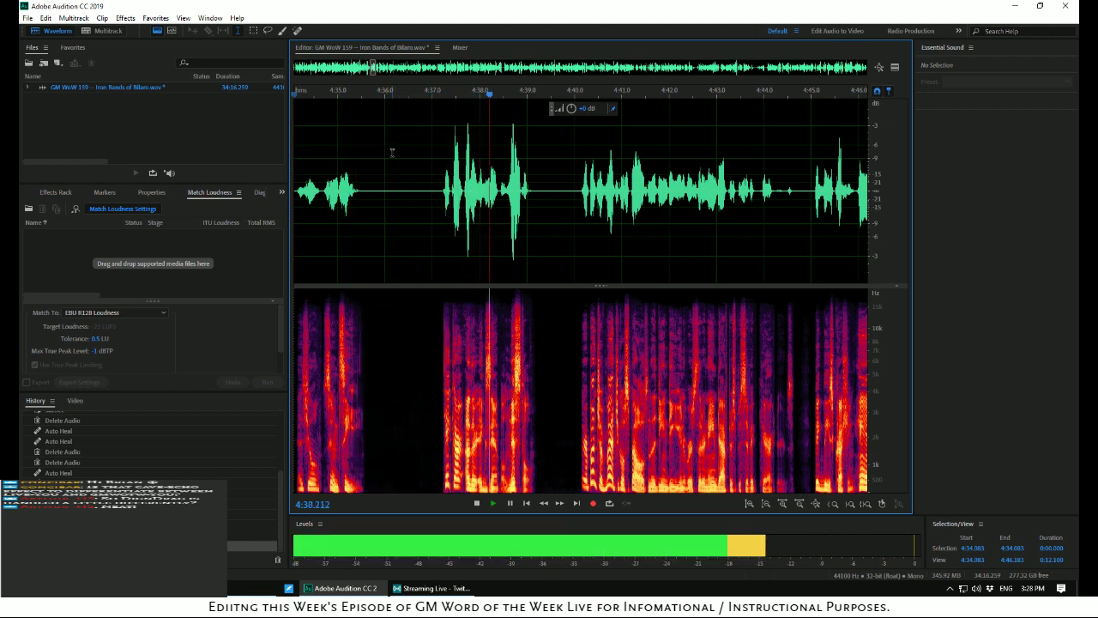
drag(393, 158, 418, 181)
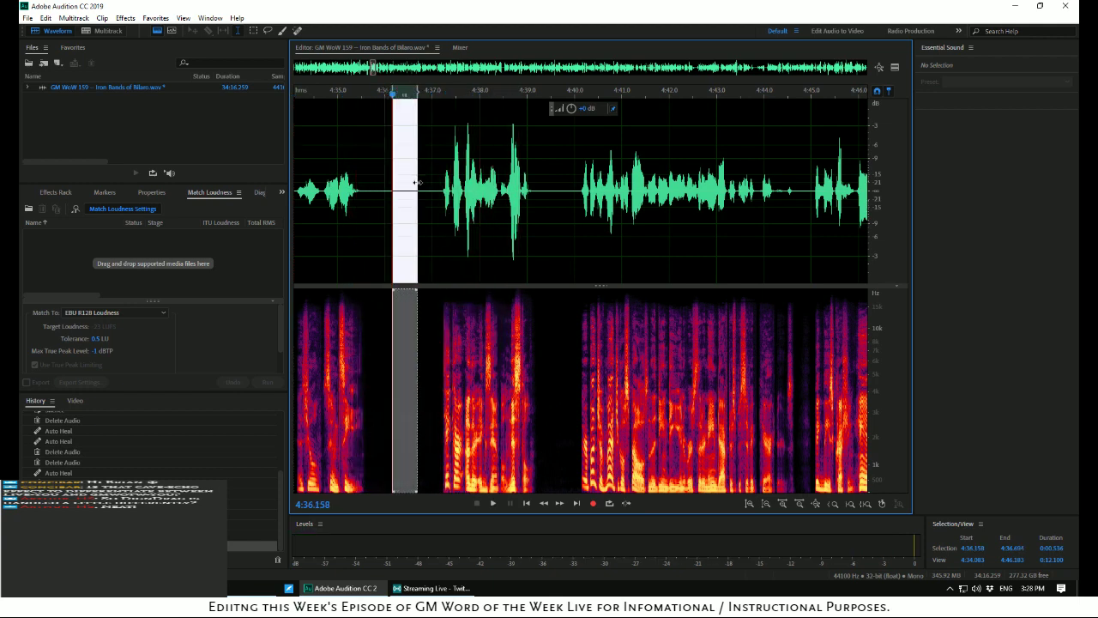
key(Delete)
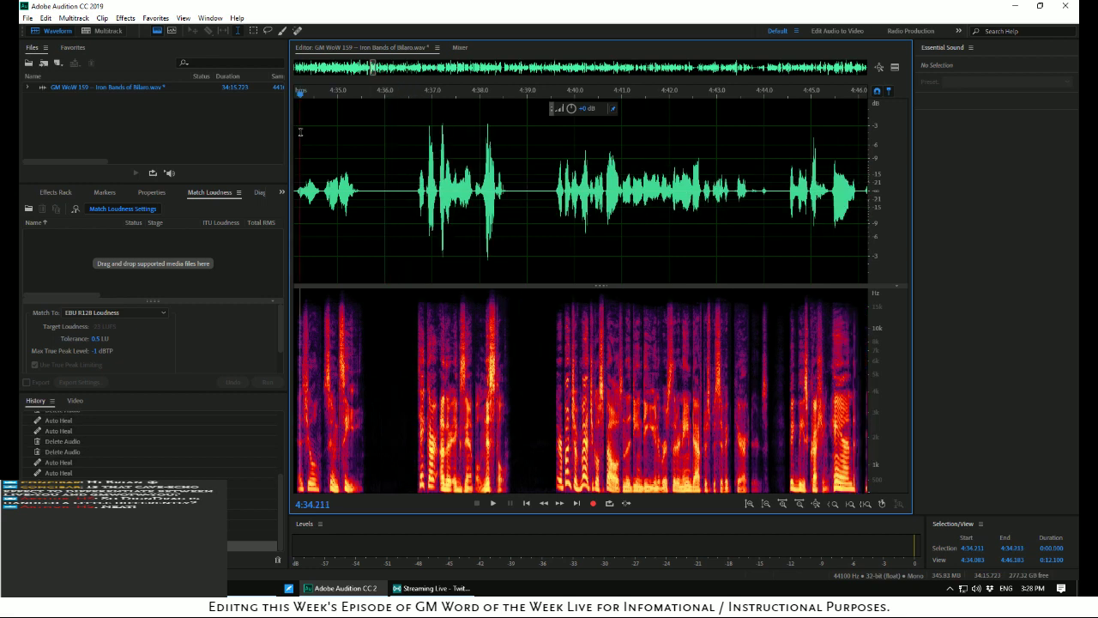
Listen on from about 4:34.21 past 4:52 and delete the rejected first take from about 4:47.58 to 4:50.80
key(space)
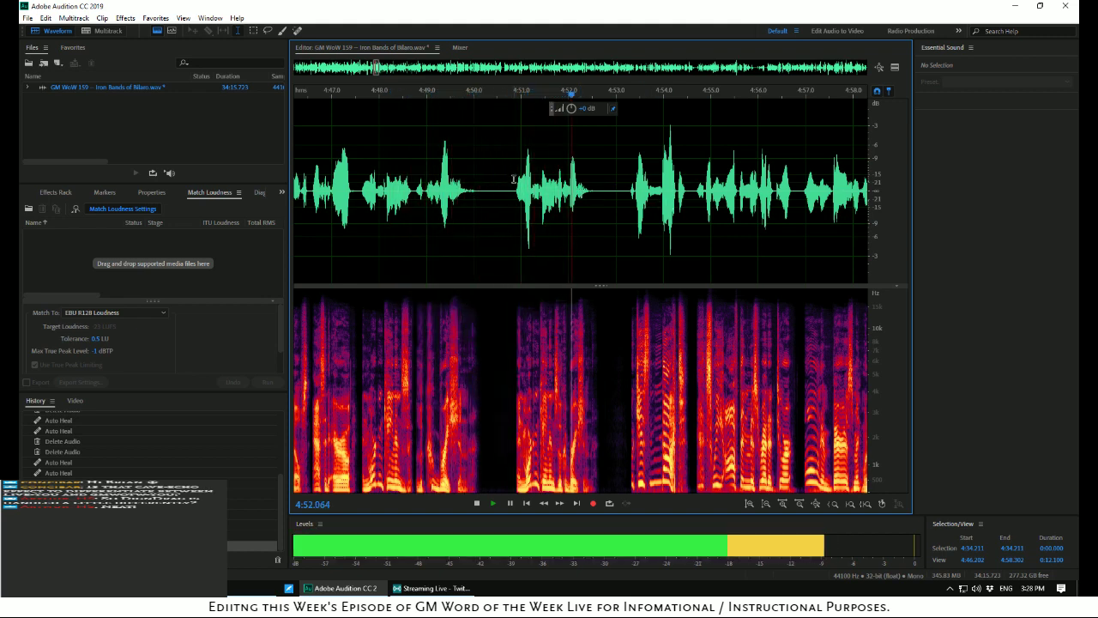
drag(512, 191, 358, 174)
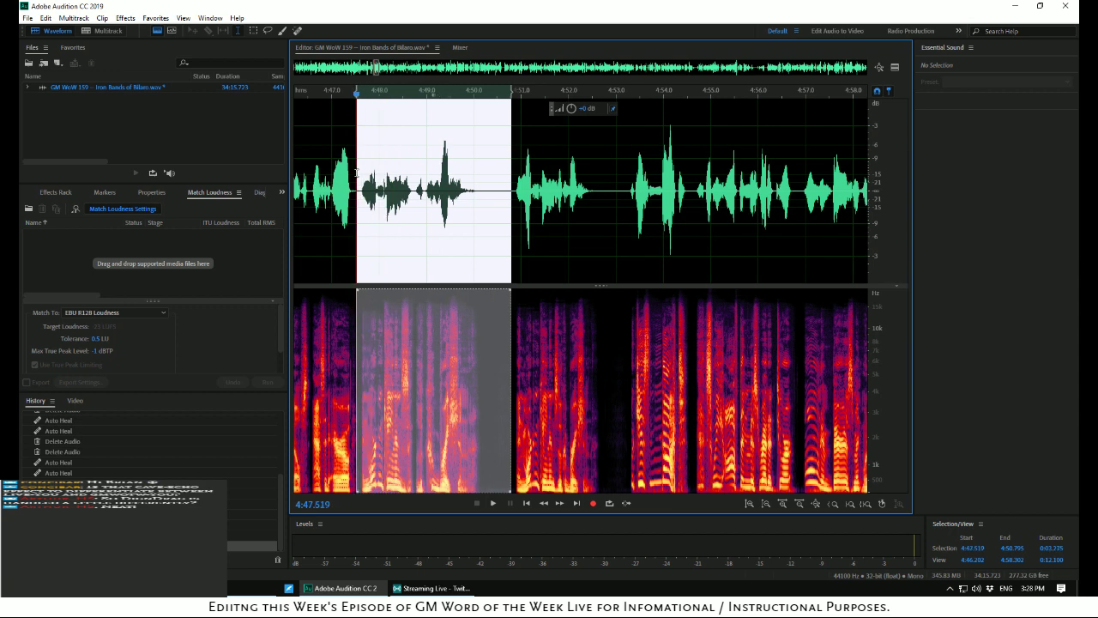
key(space)
key(space)
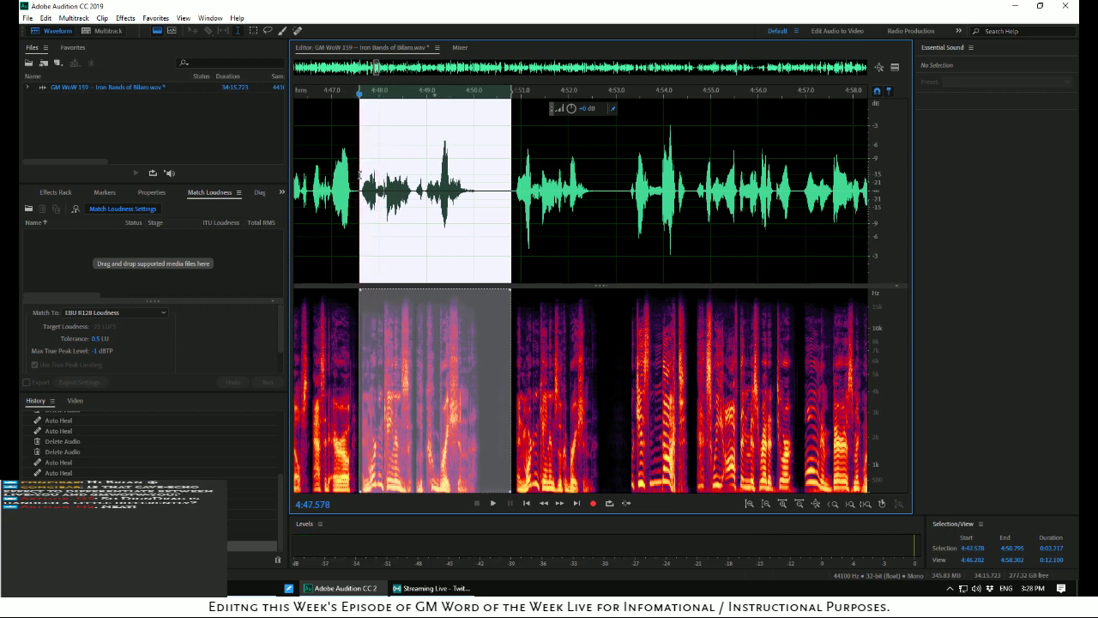
key(Delete)
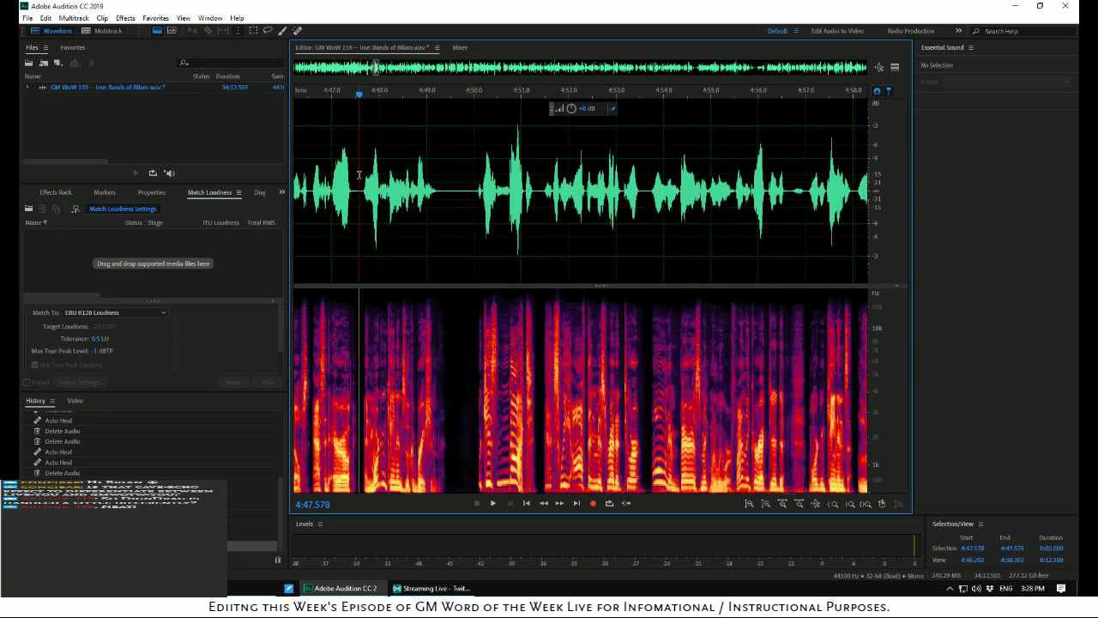
Replay the cut from about 4:46.41 and listen on to about 5:29.6
click(305, 161)
key(space)
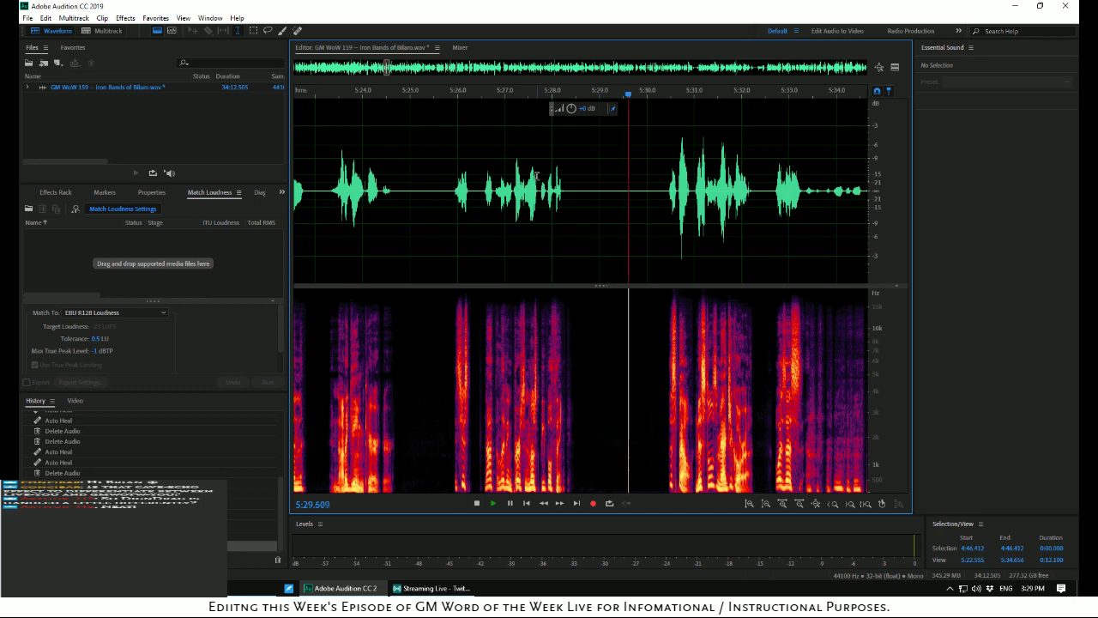
key(space)
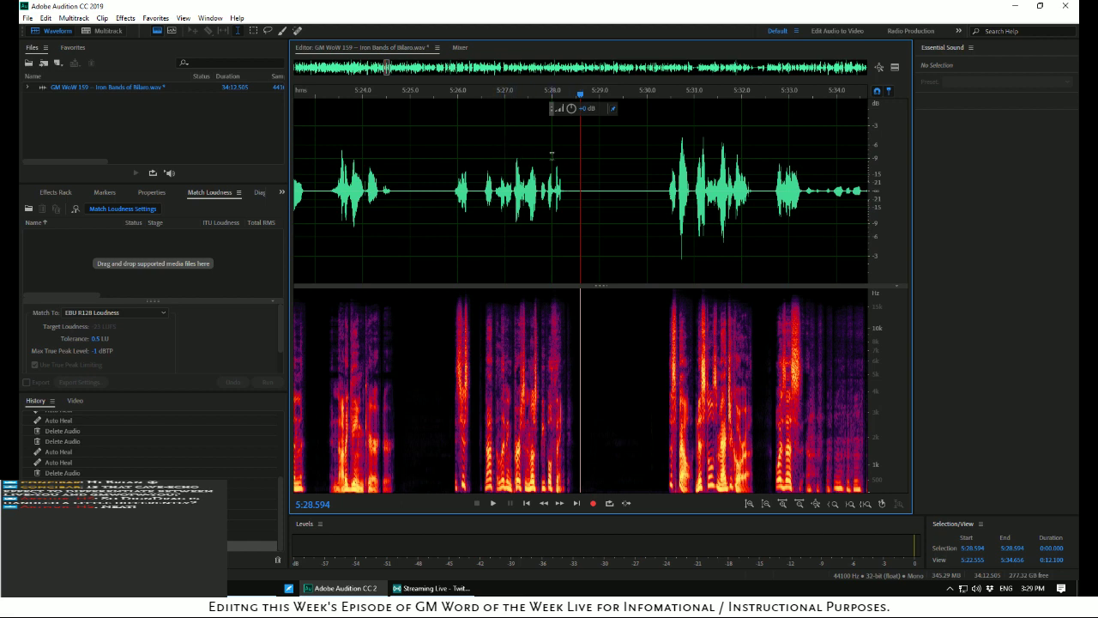
Mark the pause from about 5:28.51 to 5:30.33, then replay across it from 5:27.46 to about 5:31.14
drag(577, 169, 594, 173)
drag(659, 182, 662, 183)
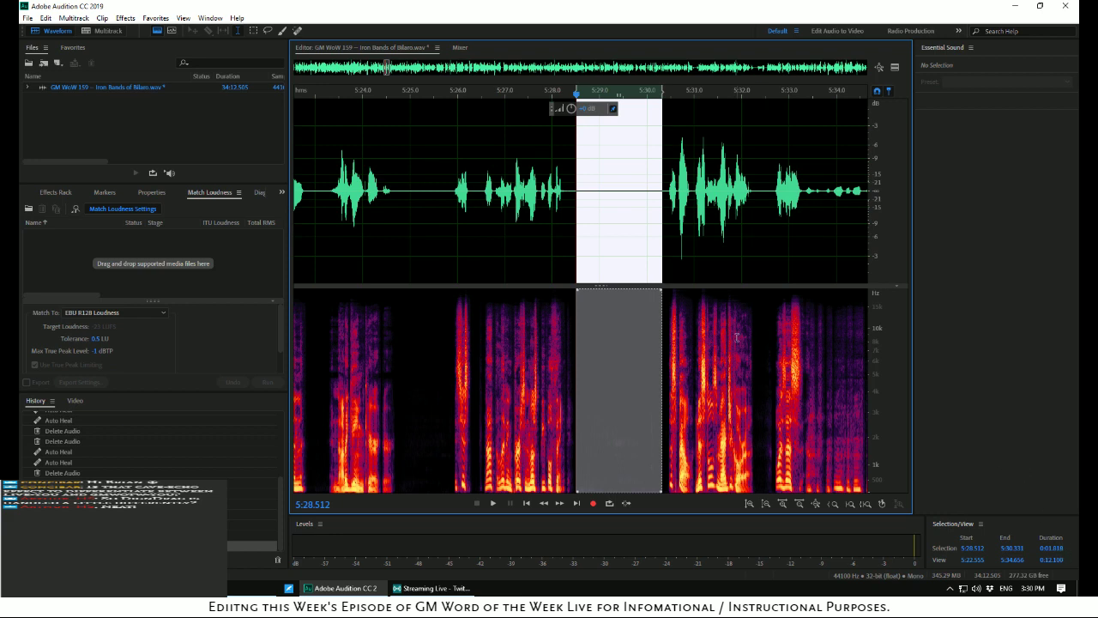
click(525, 160)
key(space)
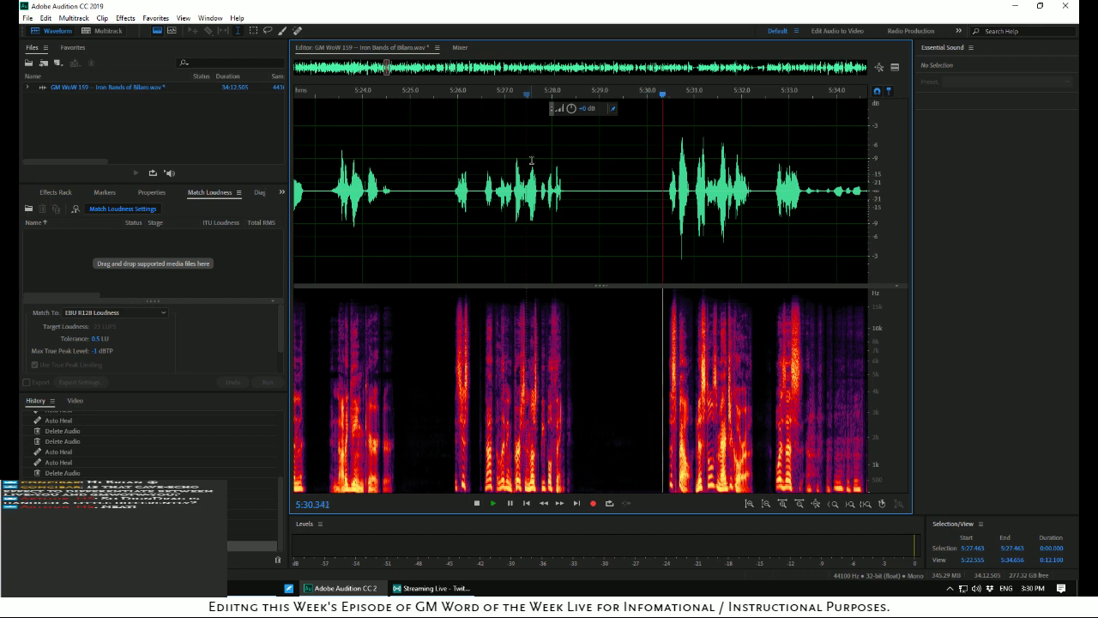
key(space)
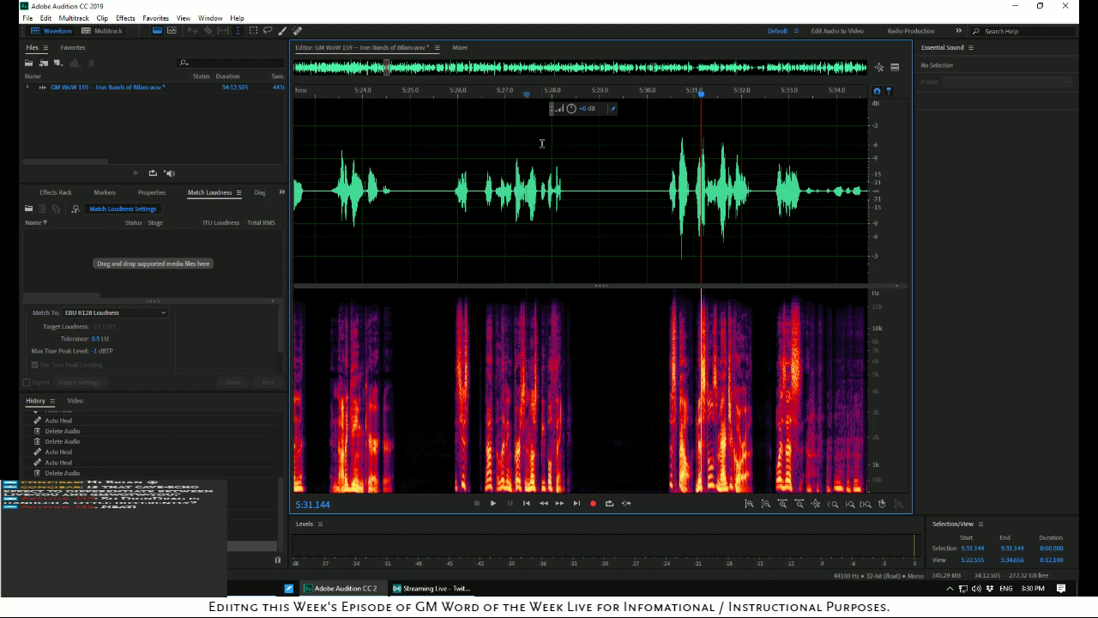
Listen from about 5:30.2 past 5:36 and delete the rejected take from about 5:30.42 to 5:37.00
click(656, 156)
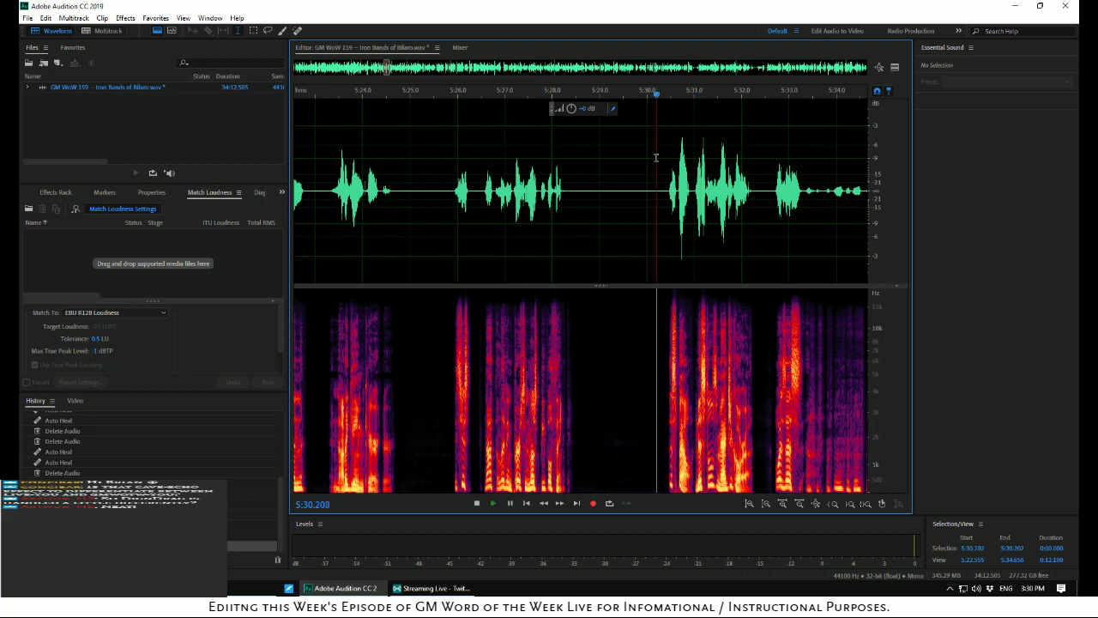
key(space)
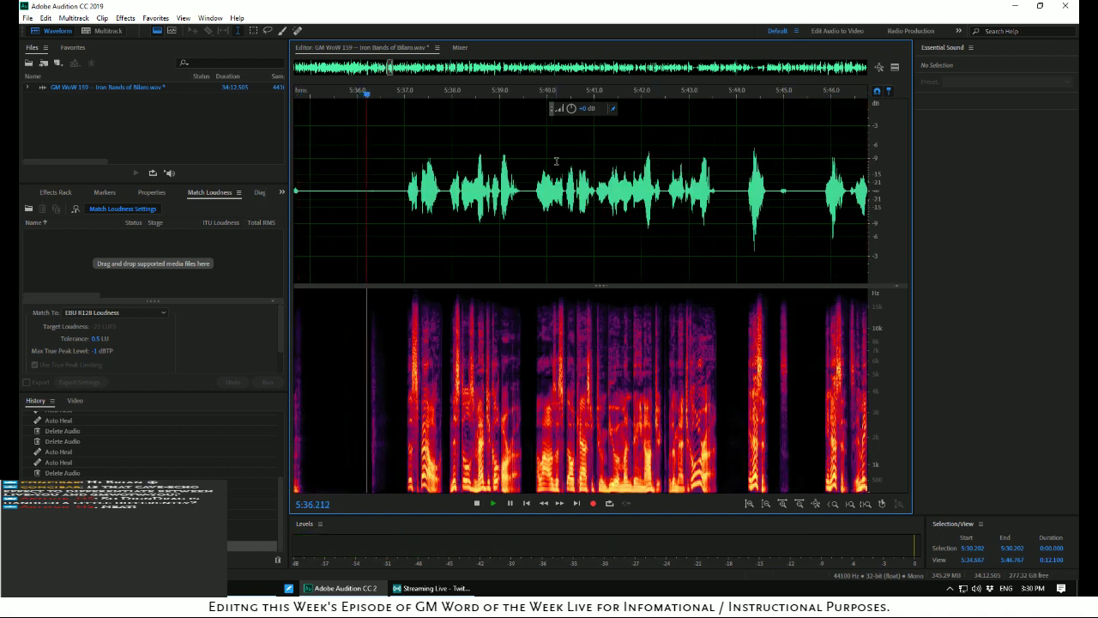
key(space)
click(403, 188)
drag(403, 188, 504, 215)
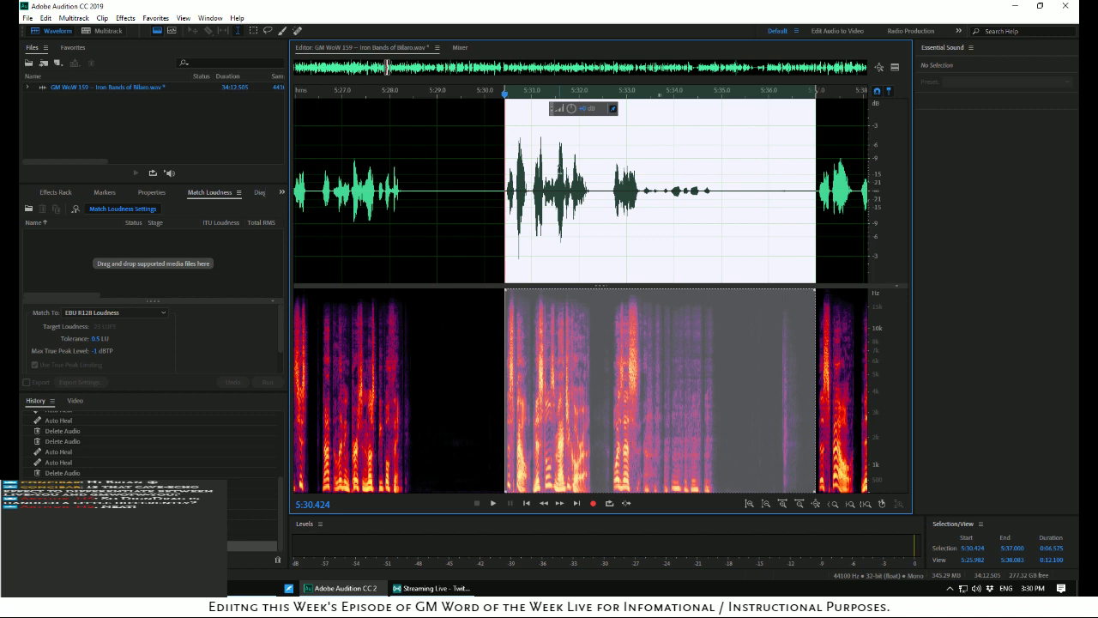
key(Delete)
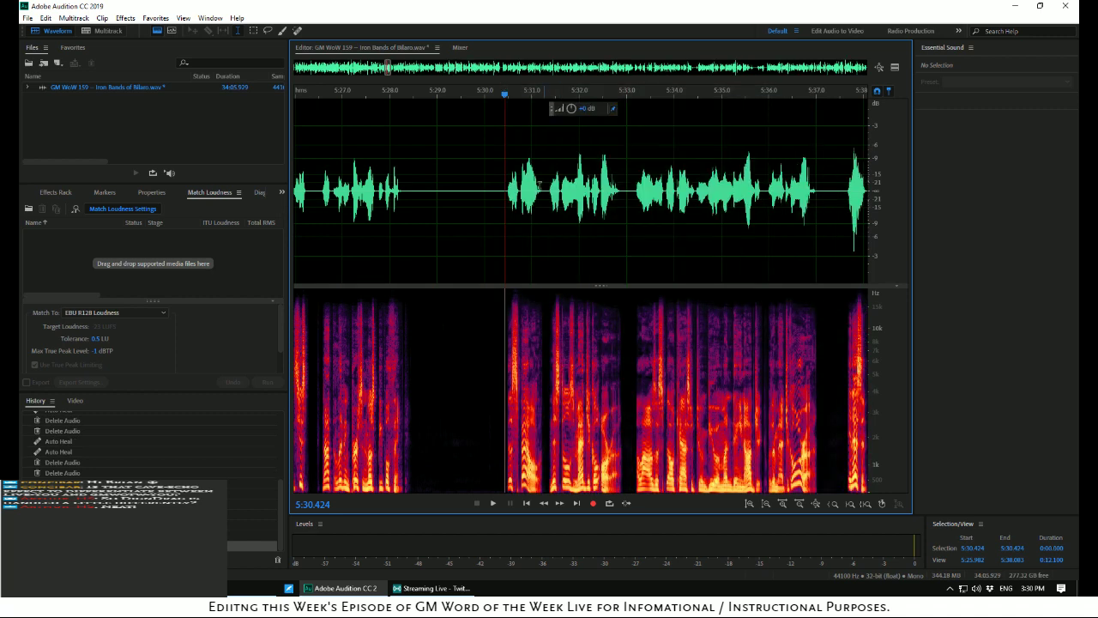
Replay the cut from about 5:27.23 and listen on to about 5:40.71
click(353, 155)
key(space)
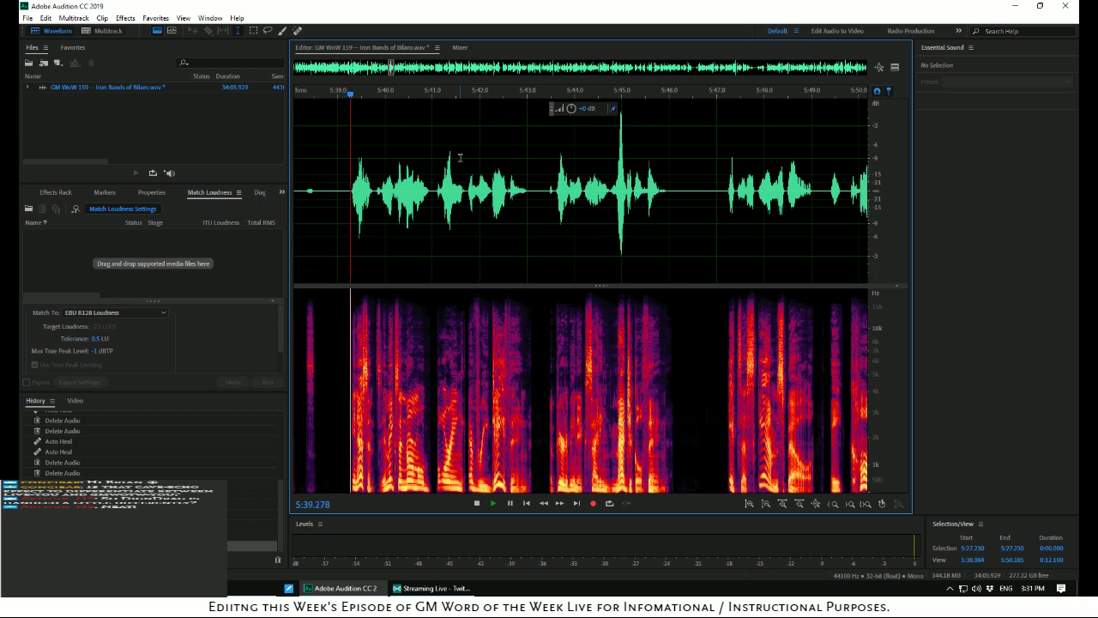
key(space)
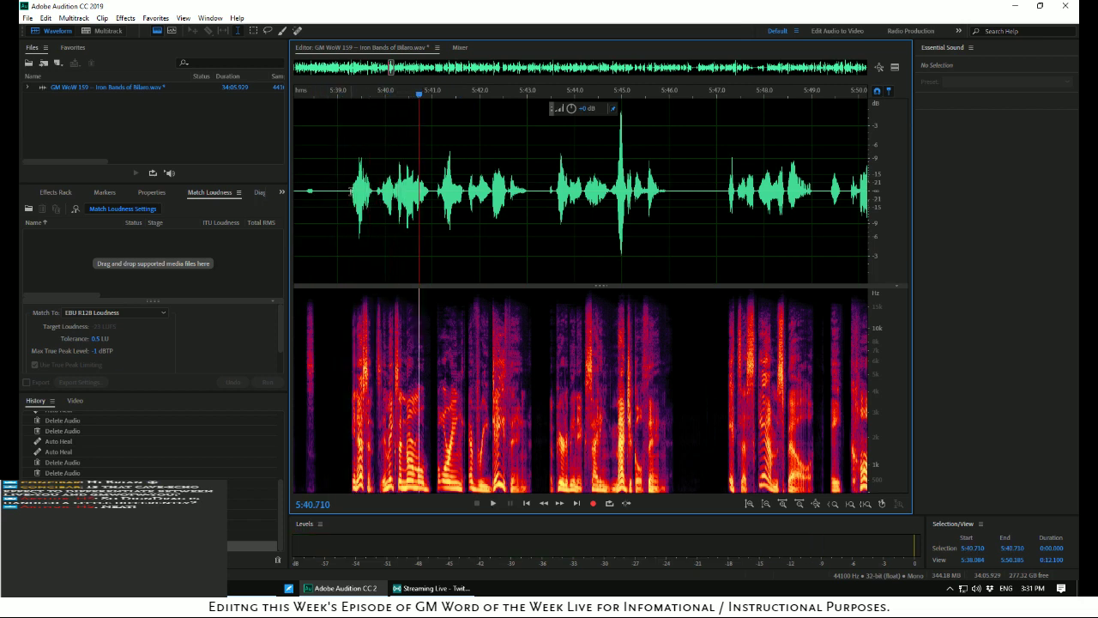
Audition and delete the false start from about 5:37.58 to 5:39.22, then replay across the cut from 5:36.67
drag(347, 189, 583, 214)
key(space)
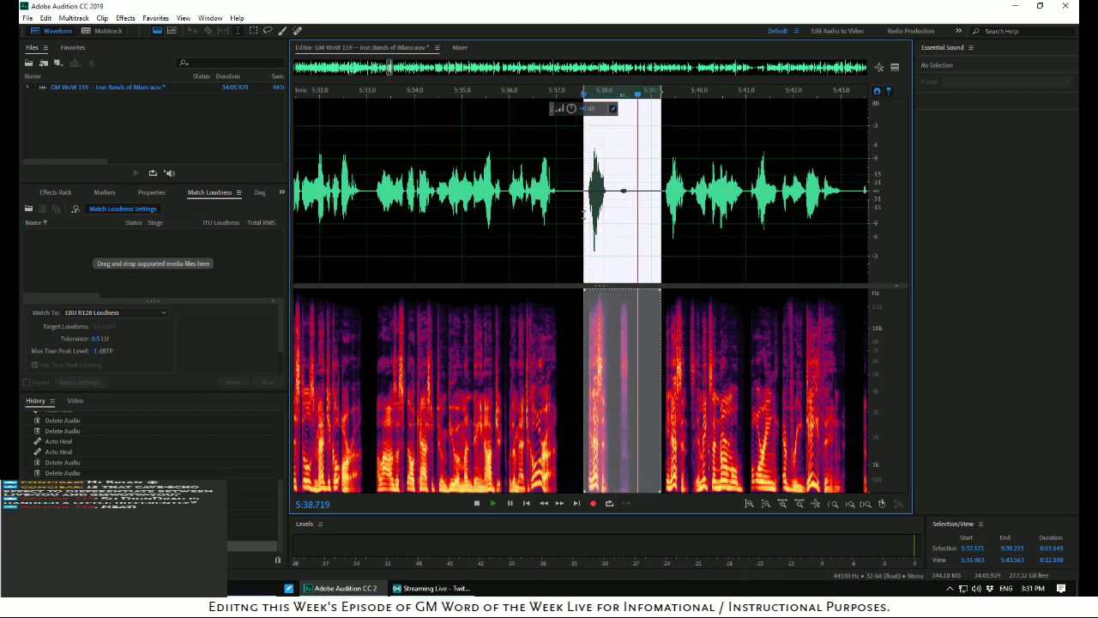
key(space)
drag(583, 214, 585, 214)
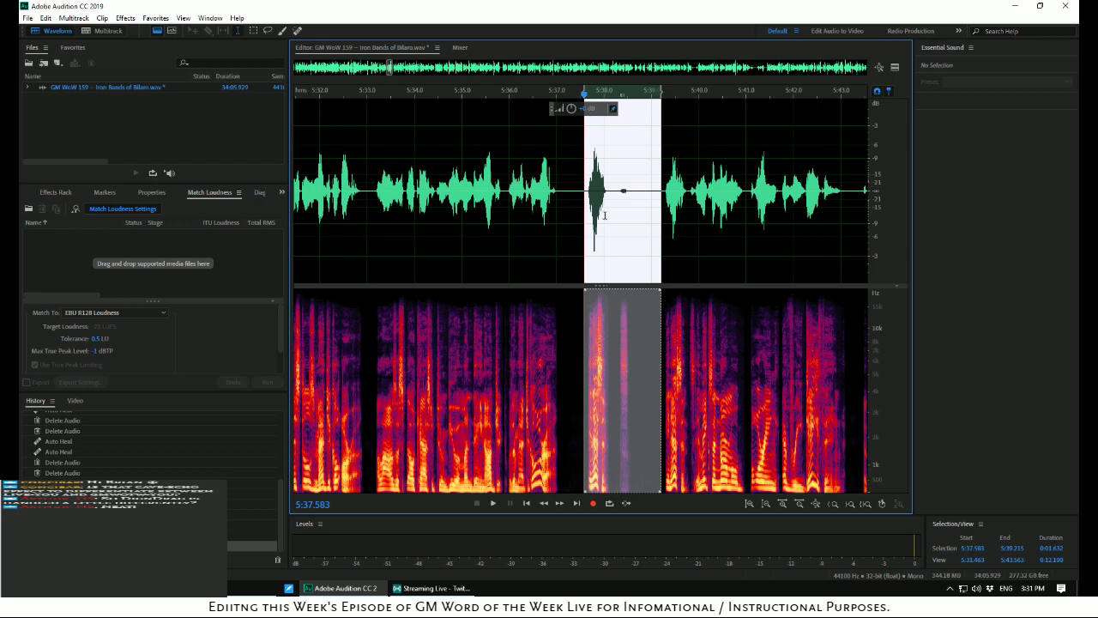
key(Delete)
click(540, 198)
key(space)
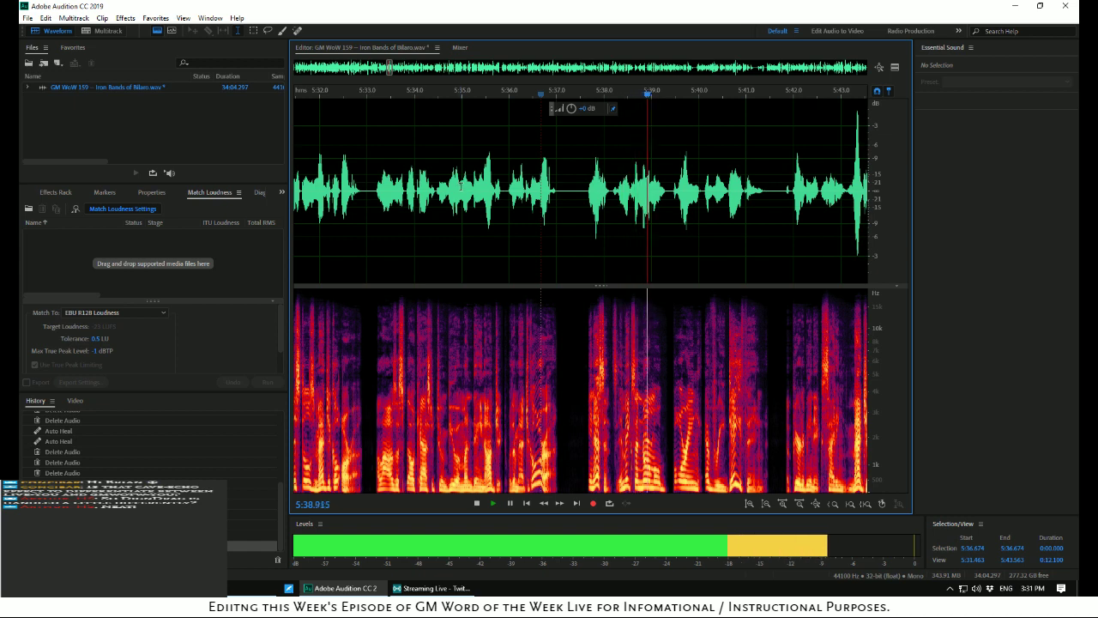
Listen from 5:35.00 to about 6:30, then replay the phrase after the pause from about 6:26.76
click(462, 187)
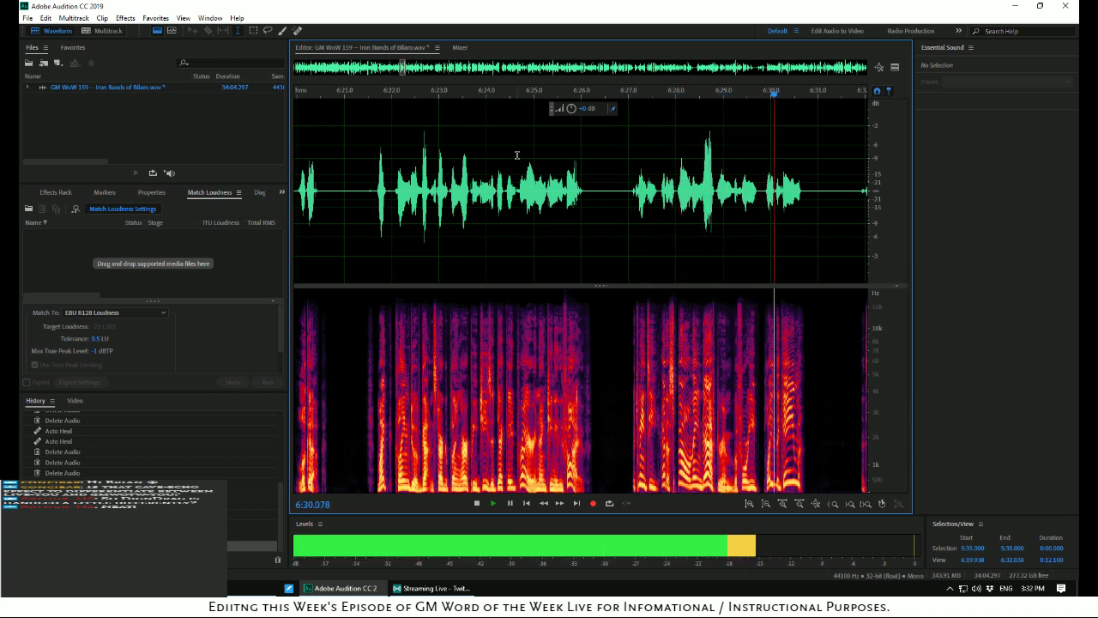
key(space)
click(617, 172)
key(space)
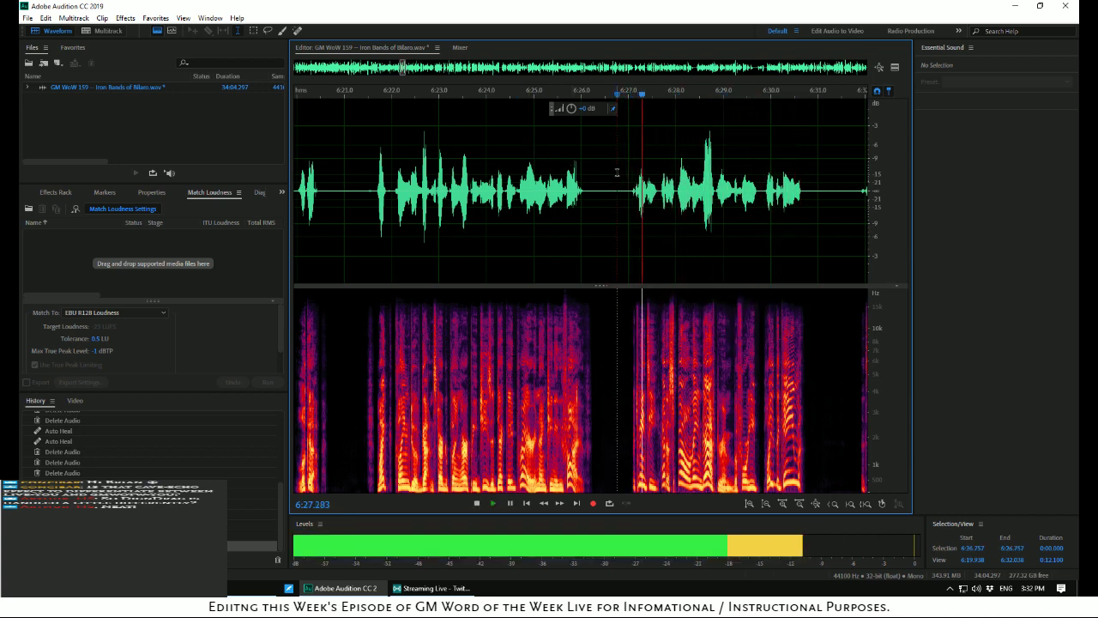
Mark the phrase's onset from about 6:27.06 to 6:27.20 and audition it from just before the first sound
scroll(656, 188, up, 10)
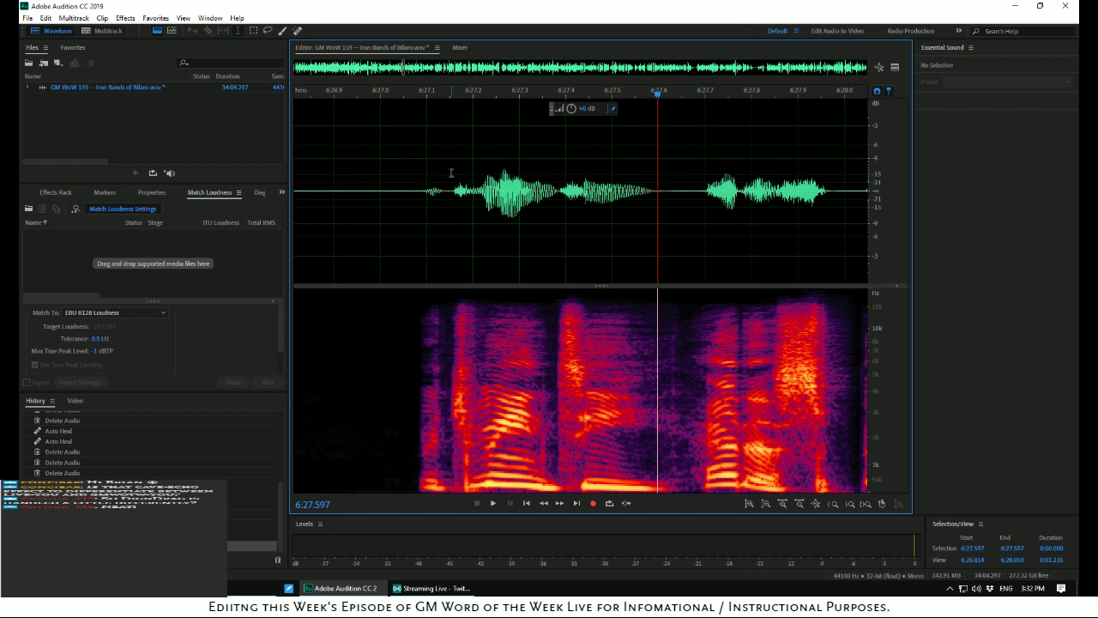
drag(406, 167, 471, 178)
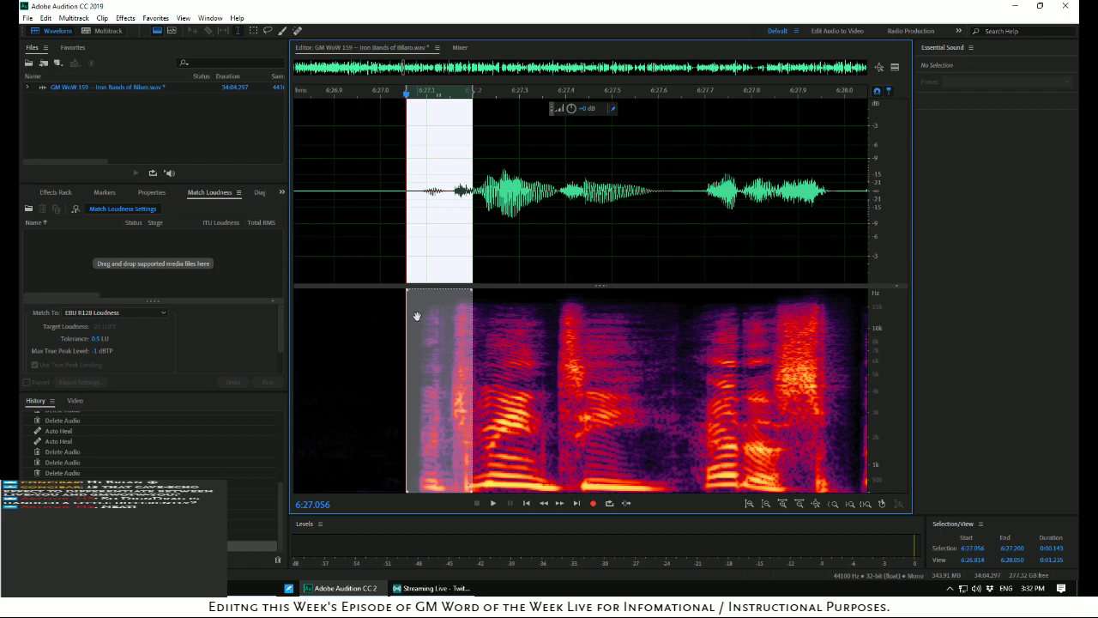
click(397, 236)
key(space)
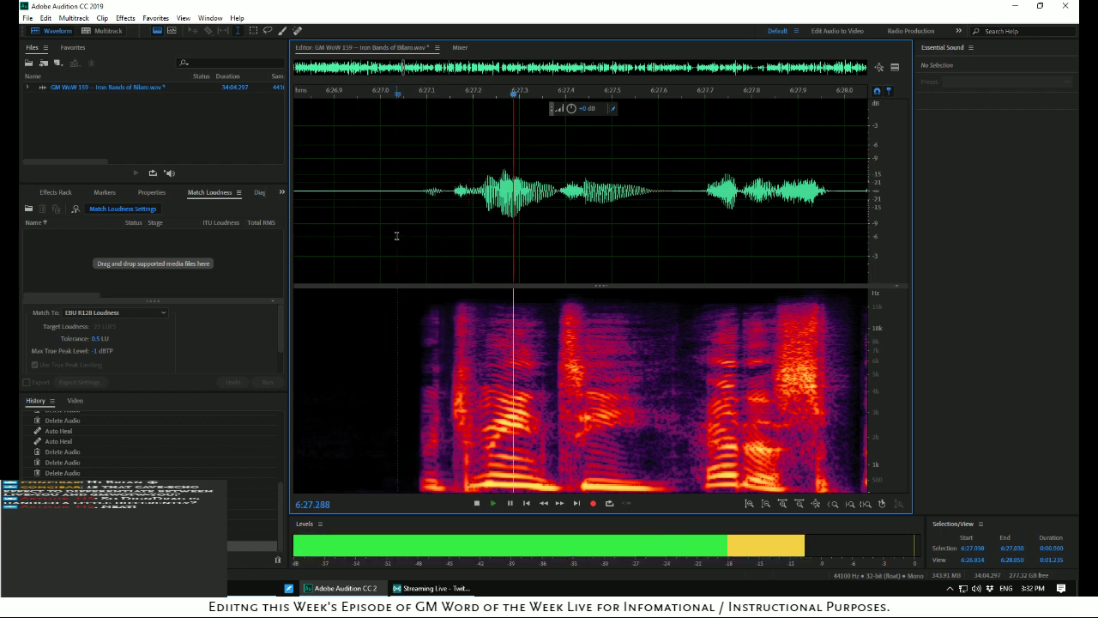
key(space)
click(415, 226)
key(space)
key(space)
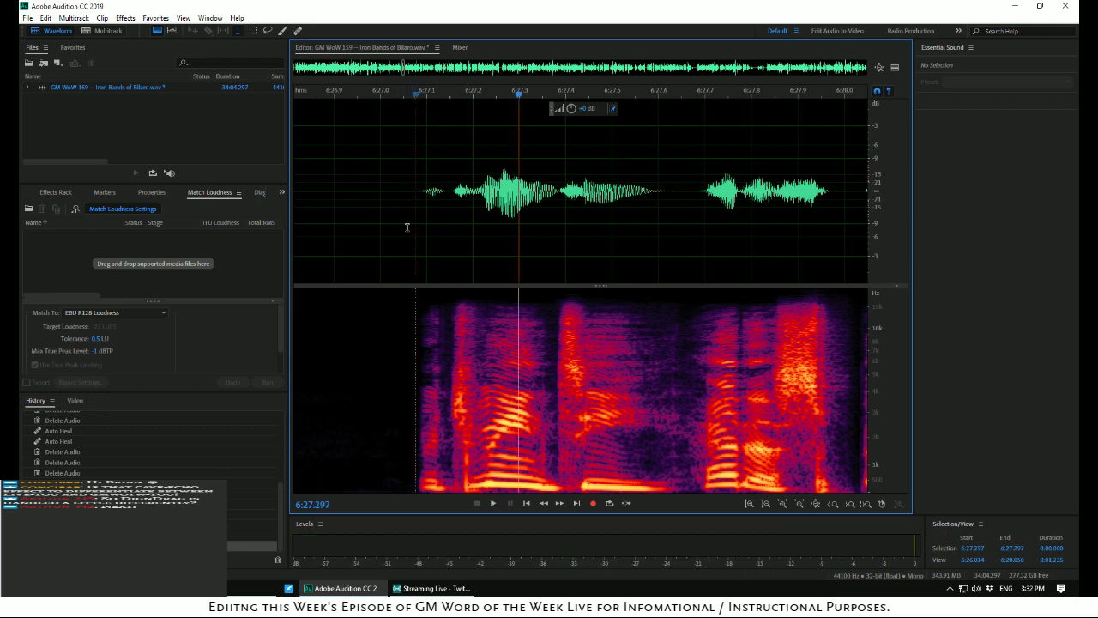
Replay the onset from about 6:27.06 and 6:27.17 to locate the stray noise, placing the playhead at 6:27.163
click(407, 227)
key(space)
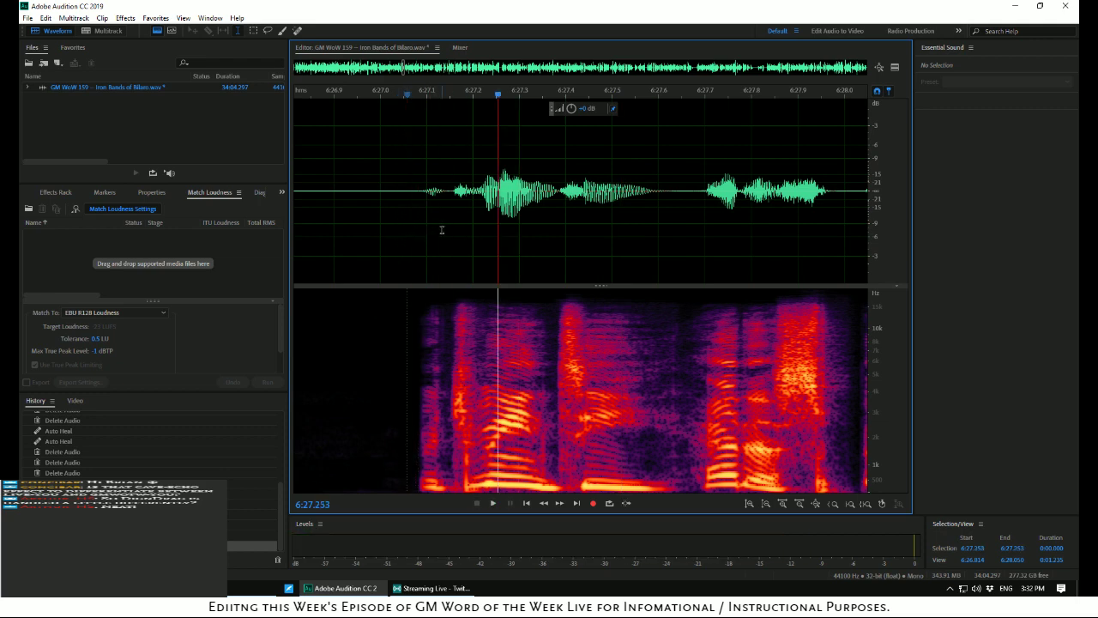
click(445, 228)
click(459, 231)
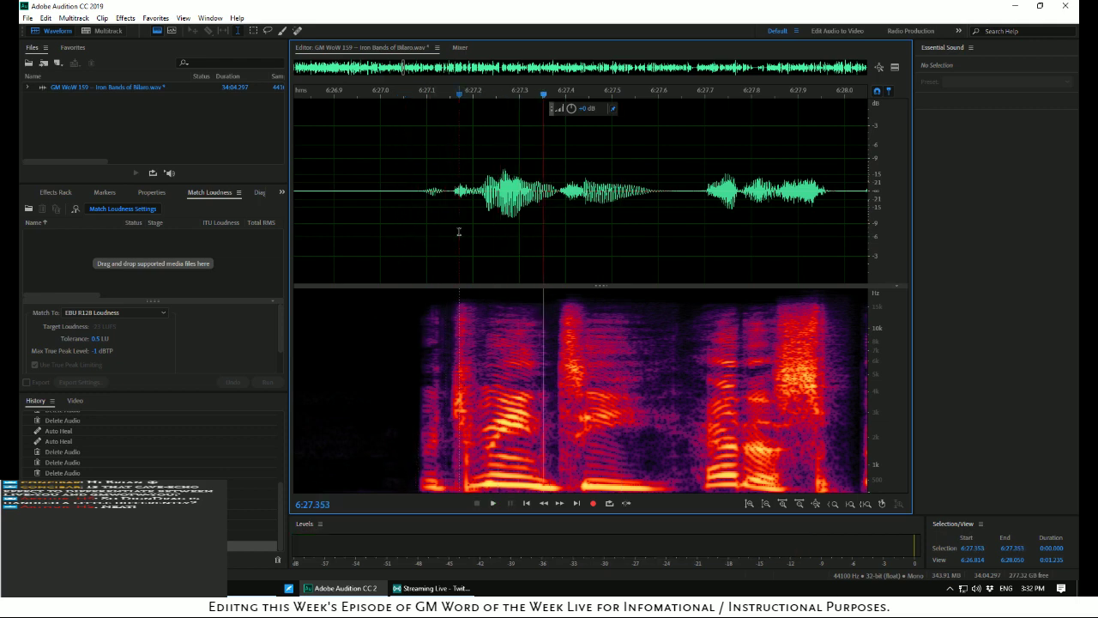
drag(546, 93, 456, 120)
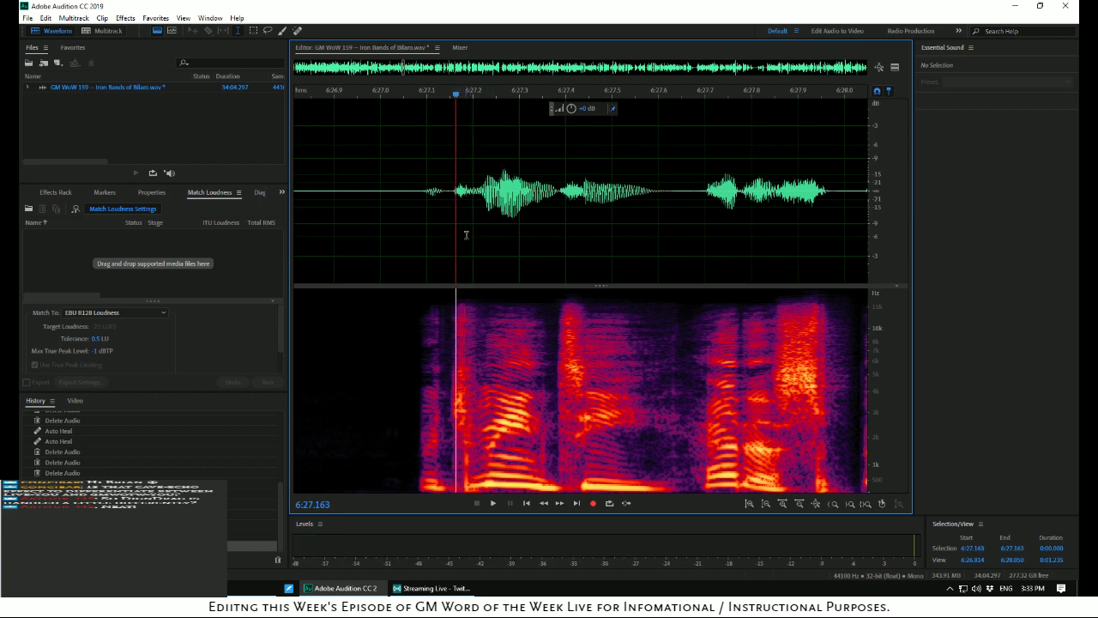
Remove the low-frequency click near 6:27.19 with the 20 px Spot Healing Brush, then replay it from about 6:27.10
scroll(466, 235, up, 5)
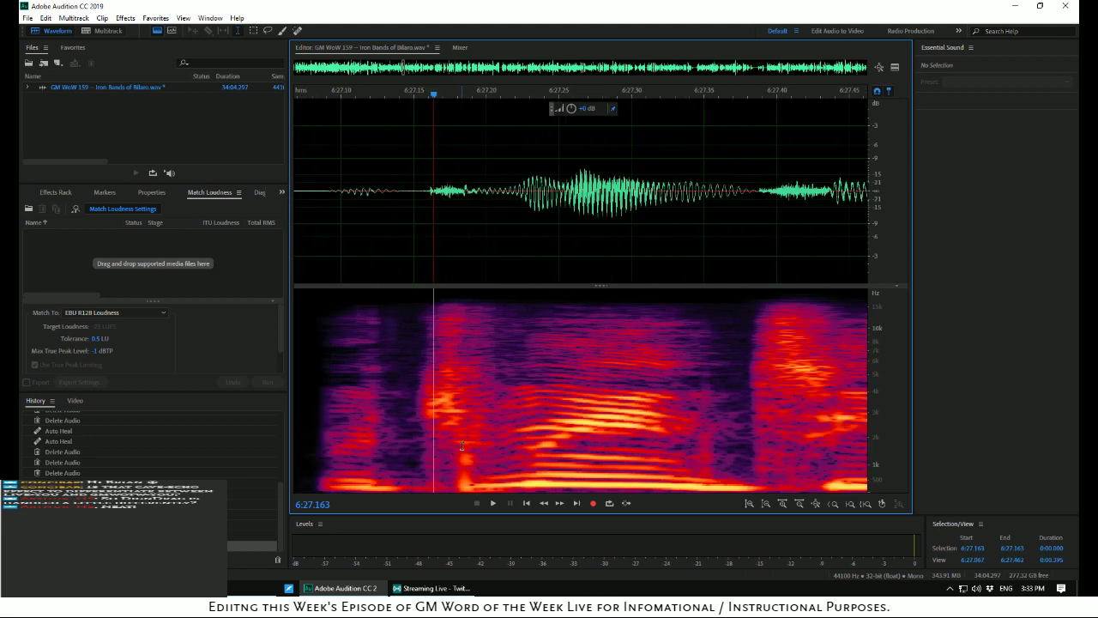
click(299, 32)
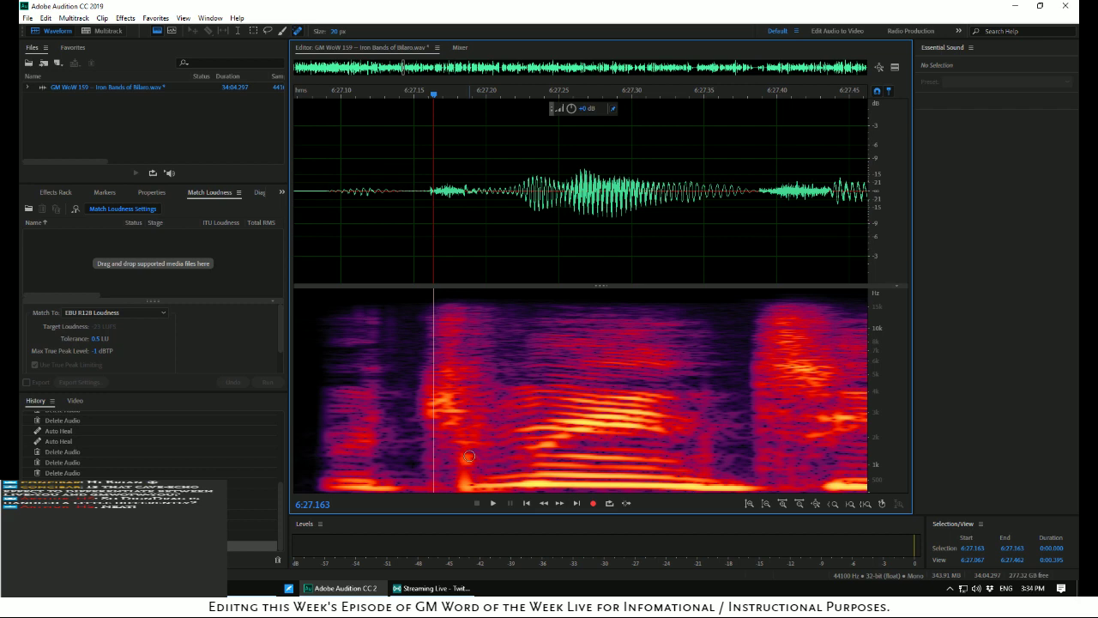
mouse_move(463, 453)
mouse_down()
mouse_move(464, 488)
mouse_move(471, 458)
mouse_up()
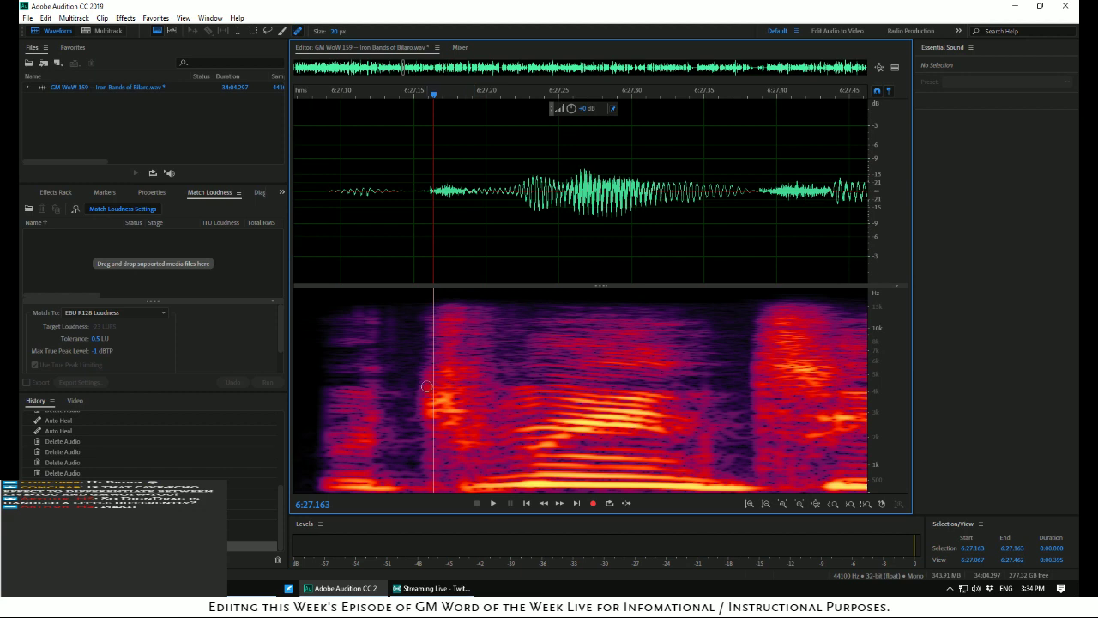
drag(434, 99, 342, 96)
key(space)
key(space)
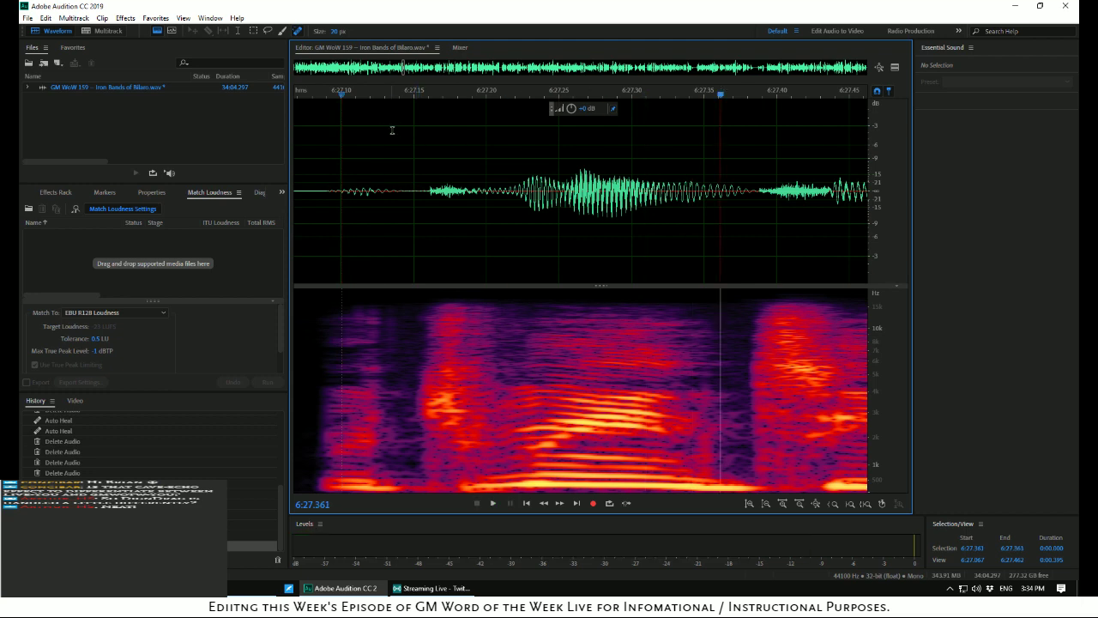
Replay the repaired phrase from about 6:26.96 and listen on to about 7:16.19
scroll(393, 126, down, 3)
scroll(395, 124, down, 2)
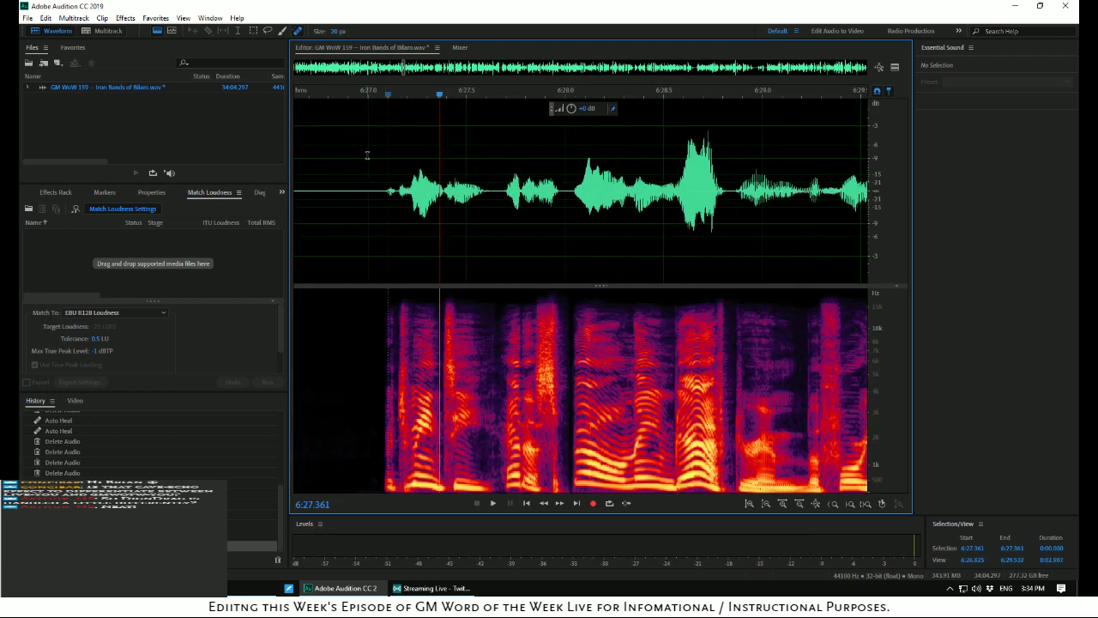
click(361, 156)
key(space)
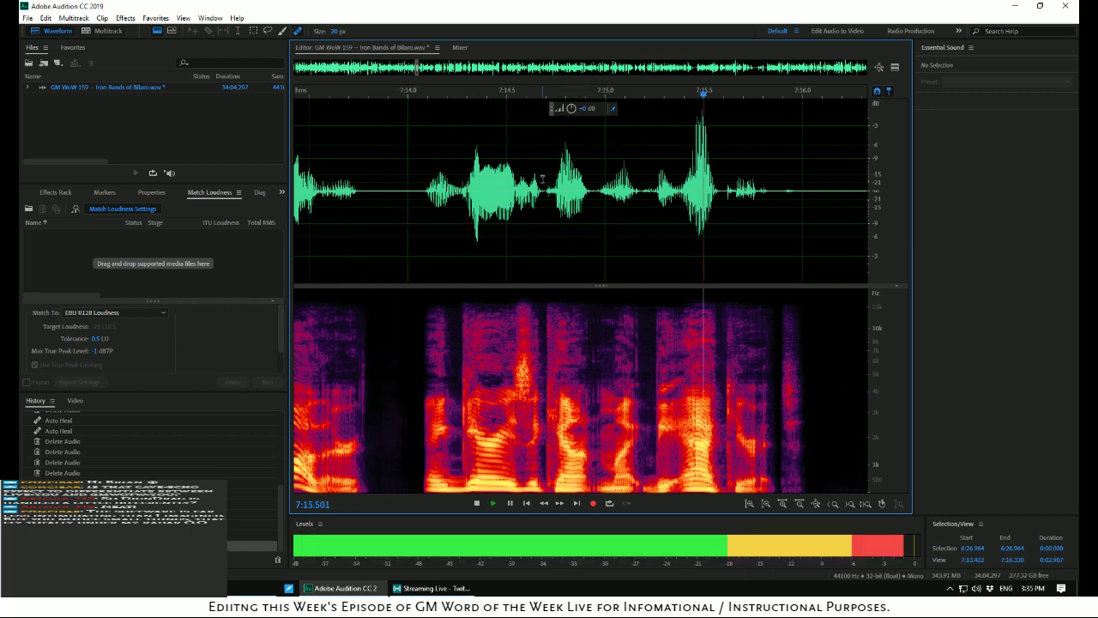
key(space)
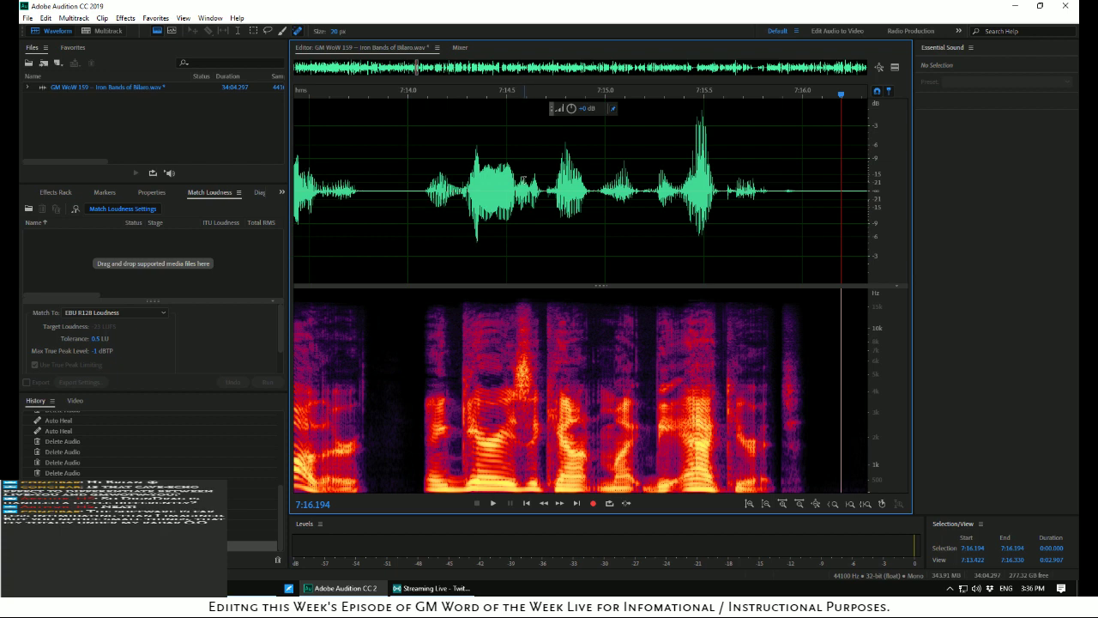
Listen from about 7:14.45 past 7:31 and delete the excess pause from about 7:29.22 to 7:30.03
click(495, 141)
key(space)
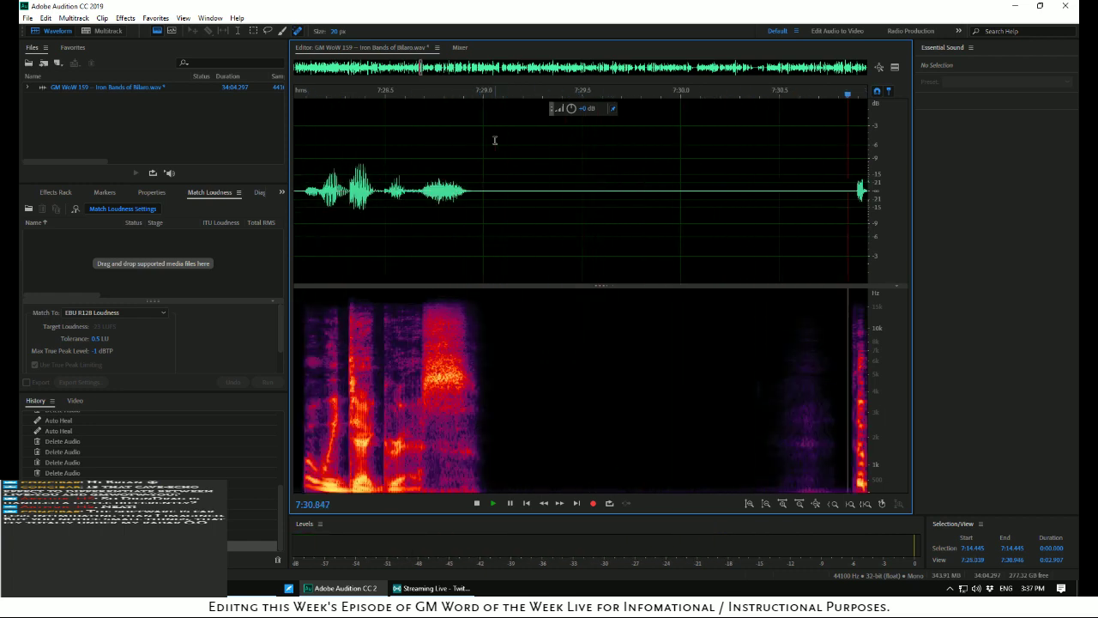
key(space)
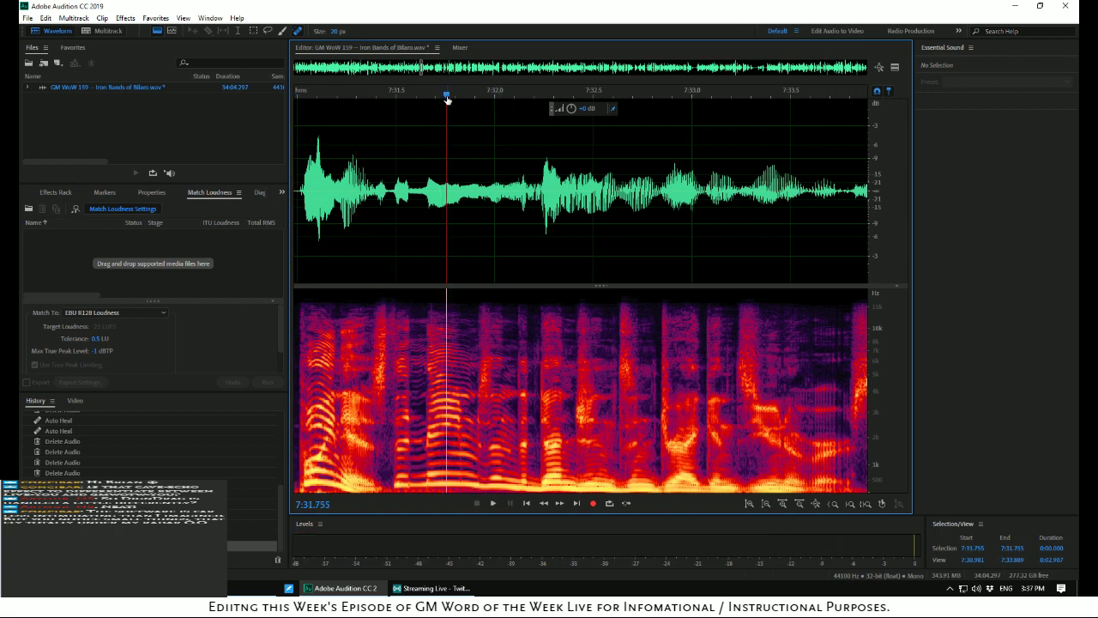
drag(446, 93, 296, 97)
drag(562, 177, 721, 204)
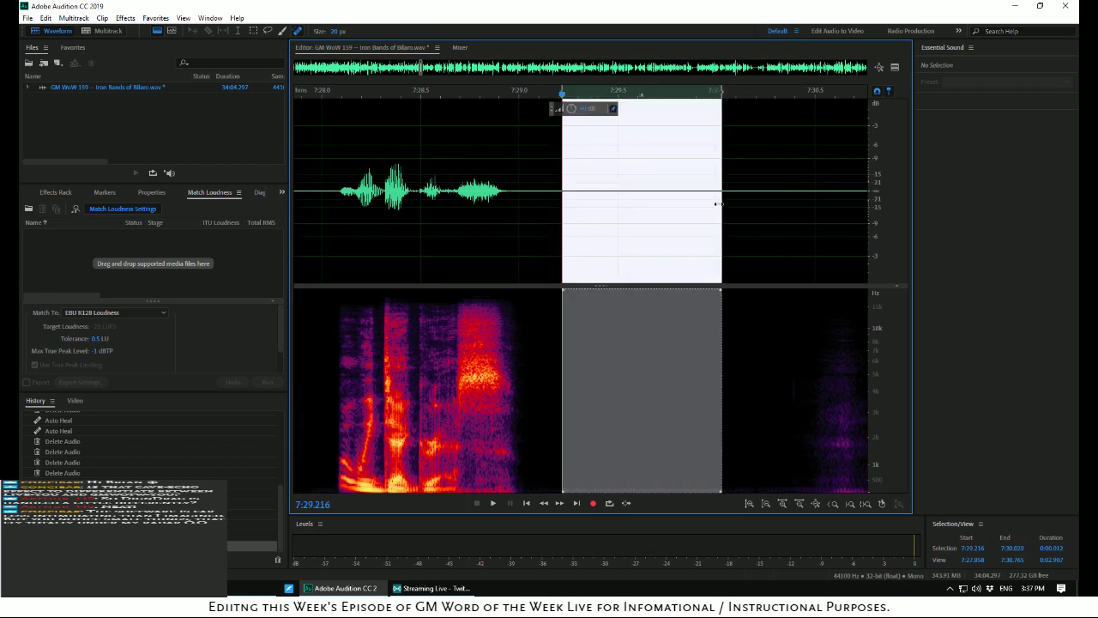
key(Delete)
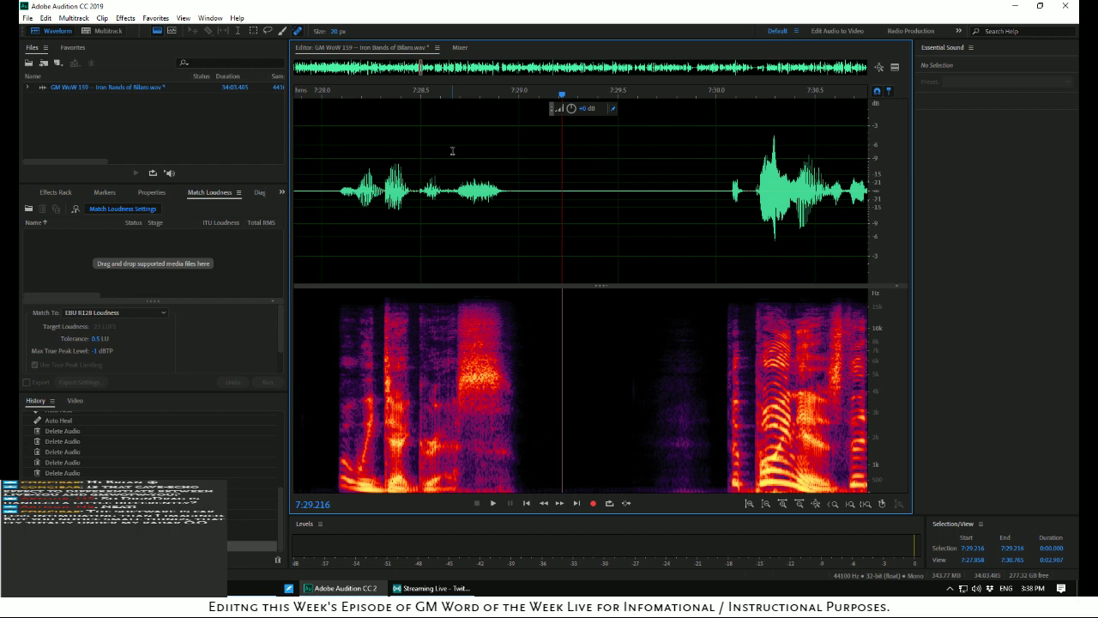
Replay across the shortened pause from about 7:28.11 to 7:34.99
click(345, 125)
key(space)
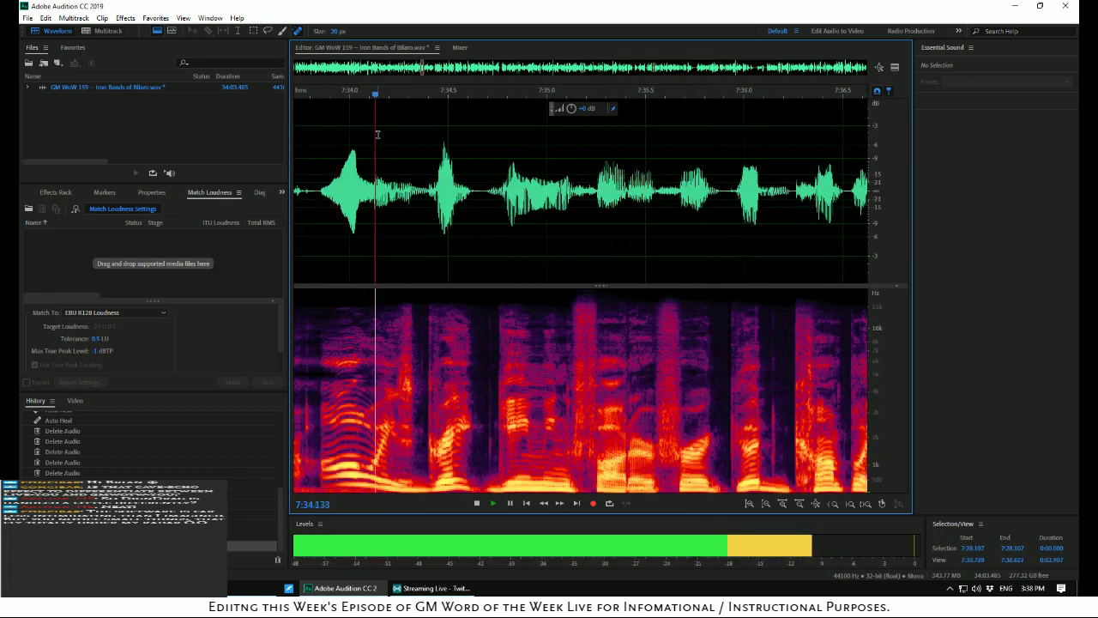
key(space)
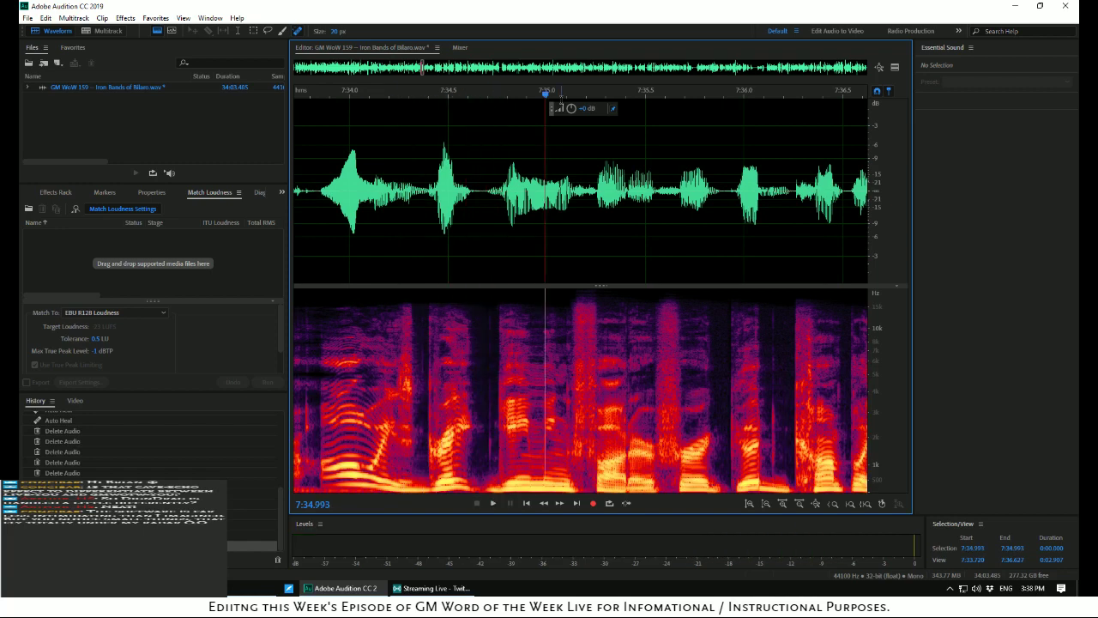
Audition the sound from about 7:33.58 and Auto Heal the small click between 7:33.777 and 7:33.800
drag(546, 100, 383, 132)
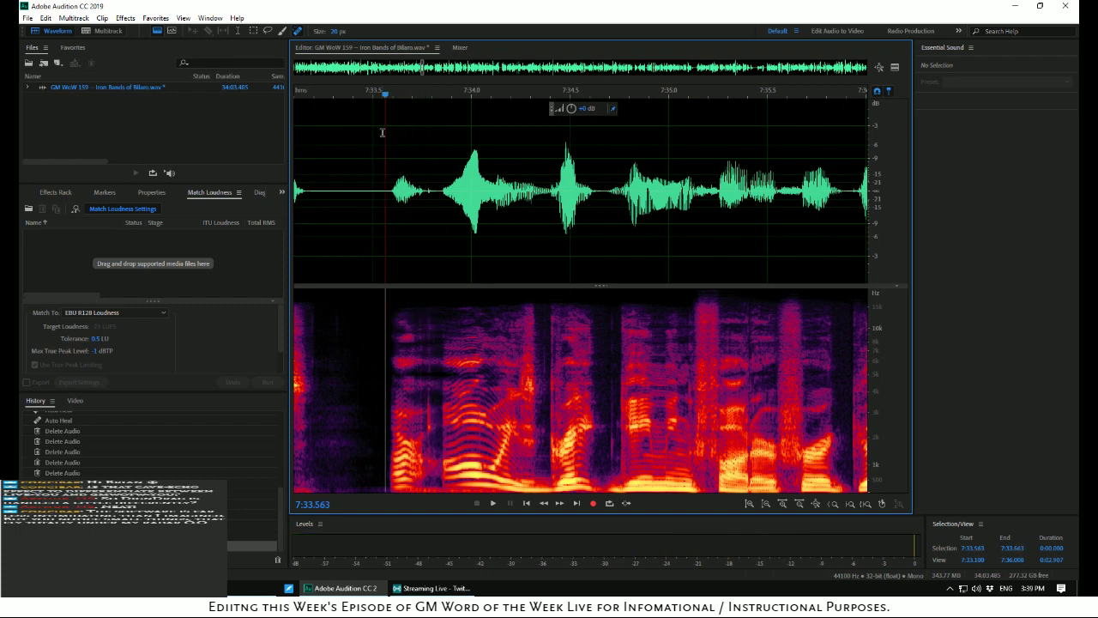
scroll(400, 177, up, 5)
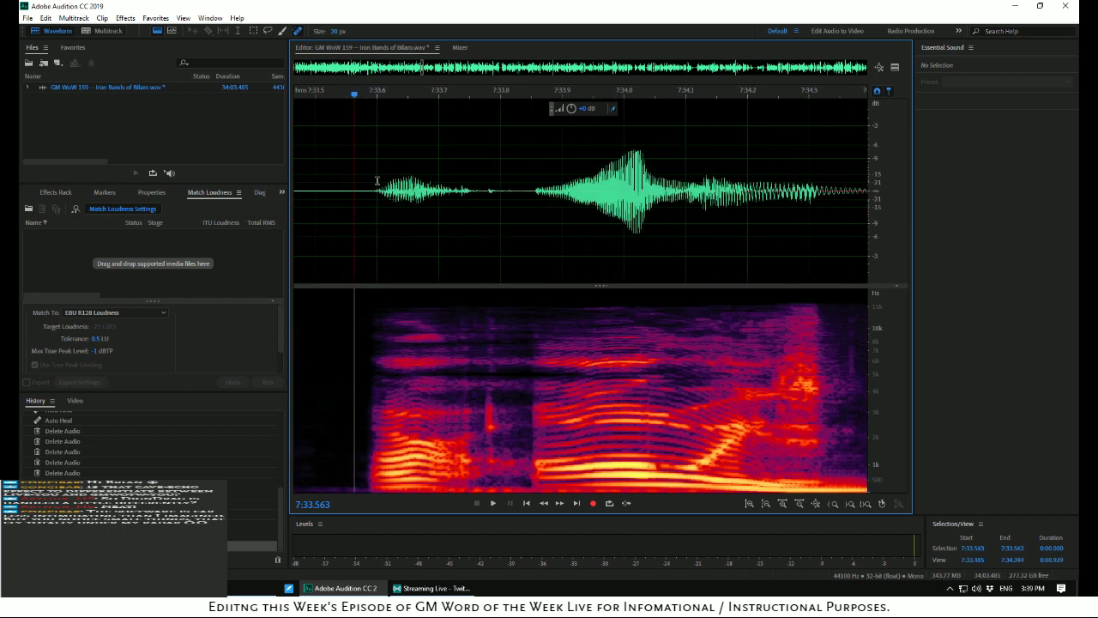
click(367, 179)
key(space)
key(space)
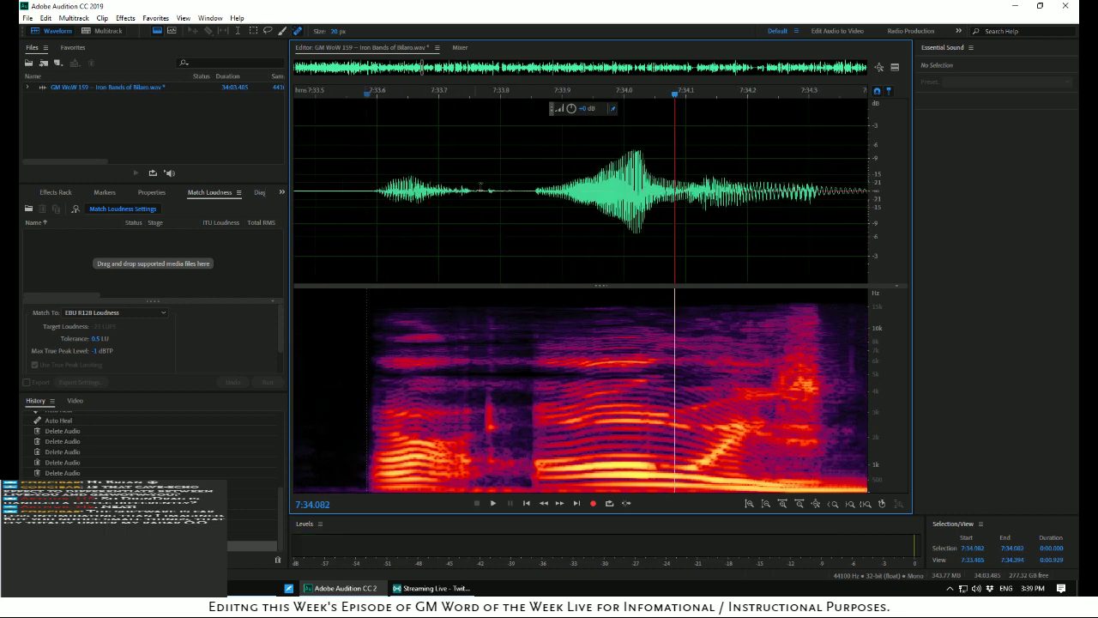
drag(486, 190, 501, 202)
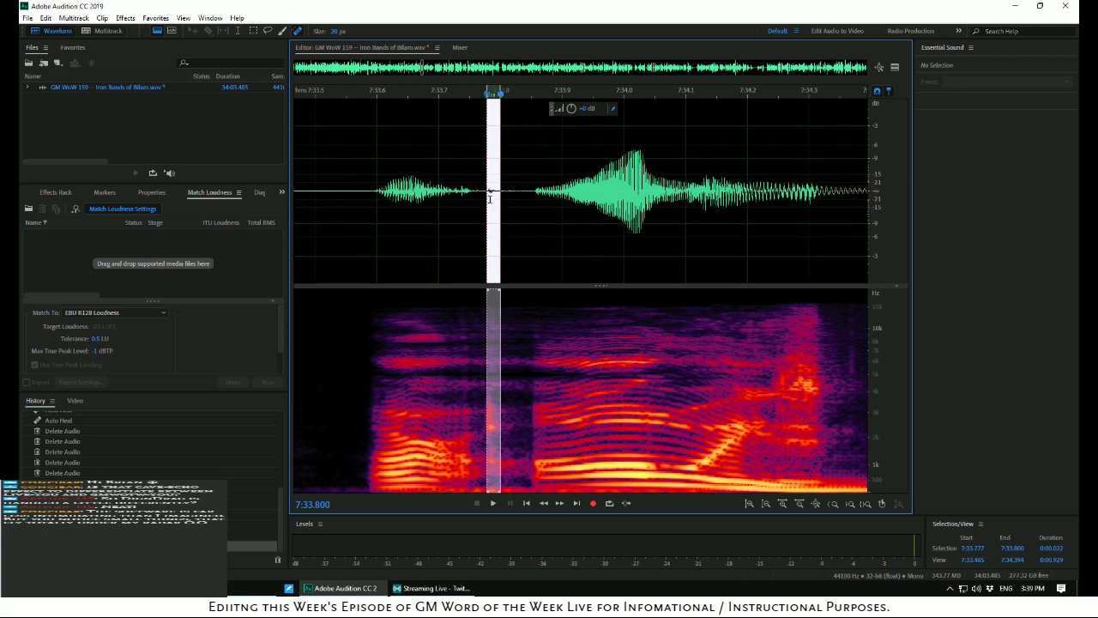
right_click(490, 199)
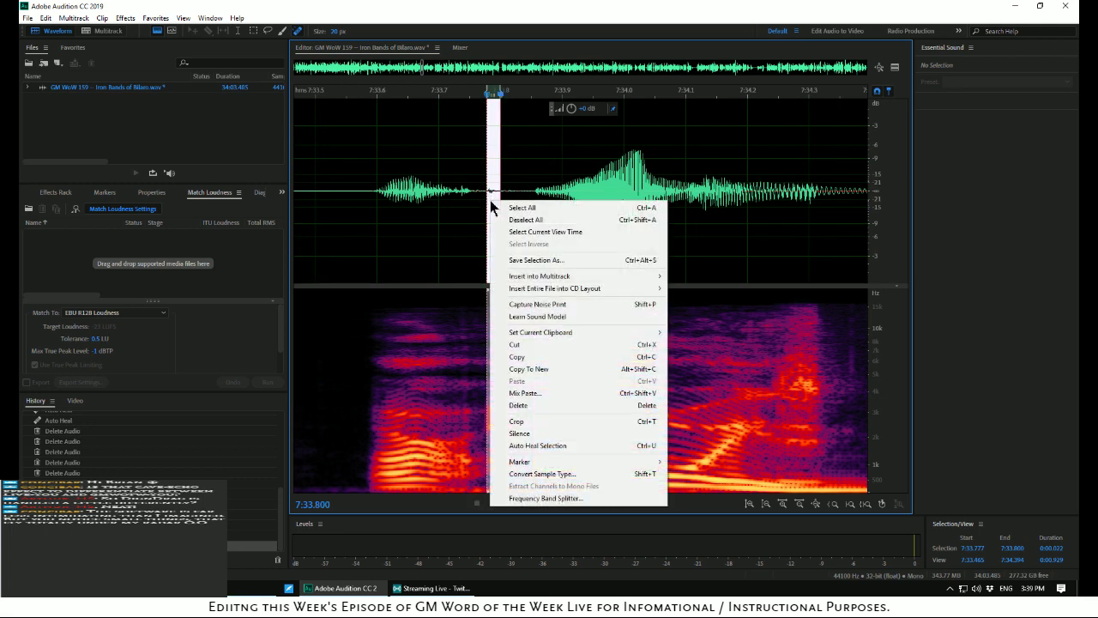
click(523, 446)
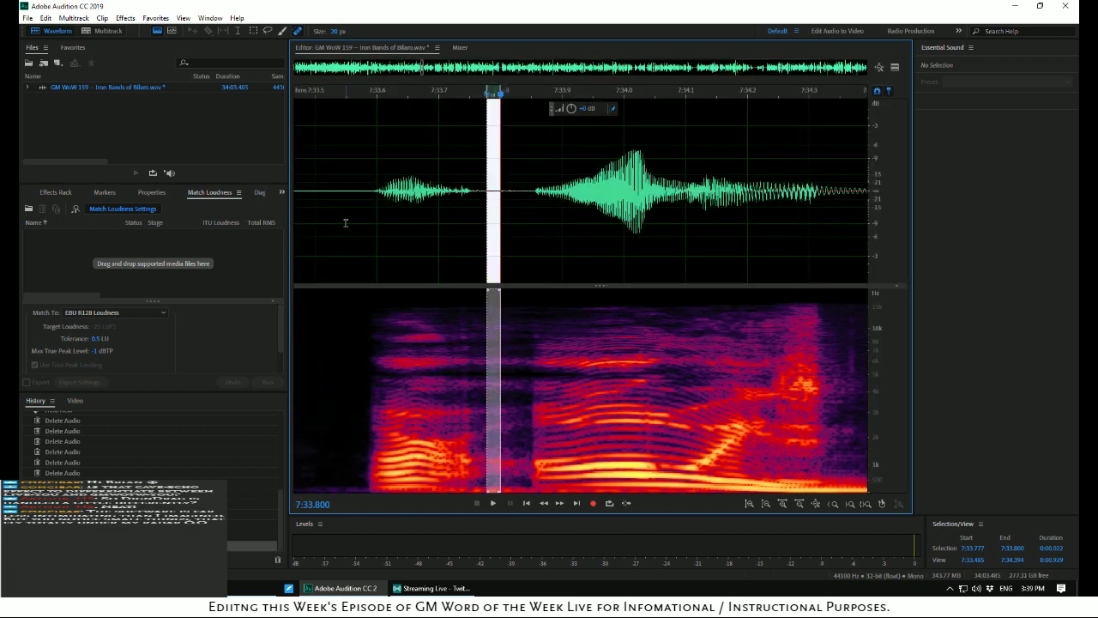
Replay the healed spot from about 7:33.55 and listen on to about 7:40.9
click(345, 222)
key(space)
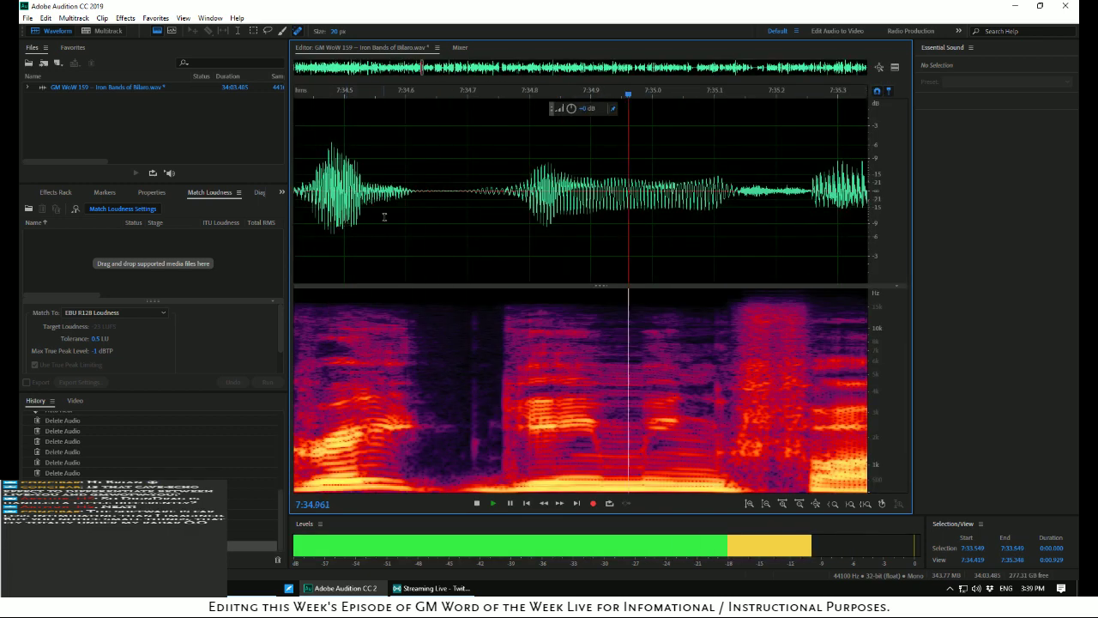
scroll(444, 216, down, 4)
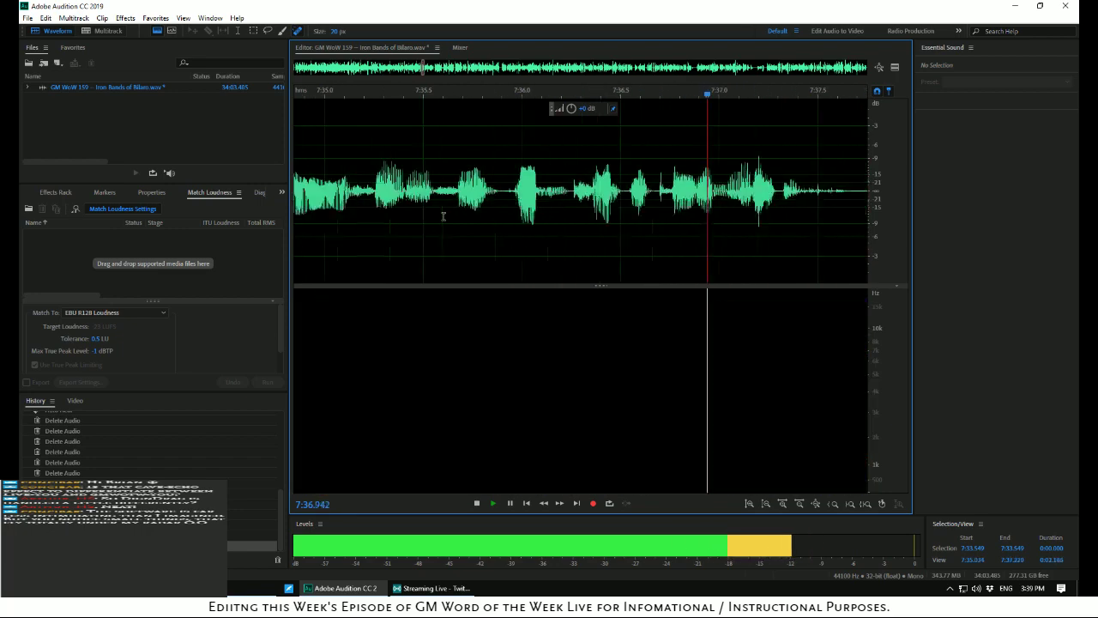
scroll(444, 216, down, 2)
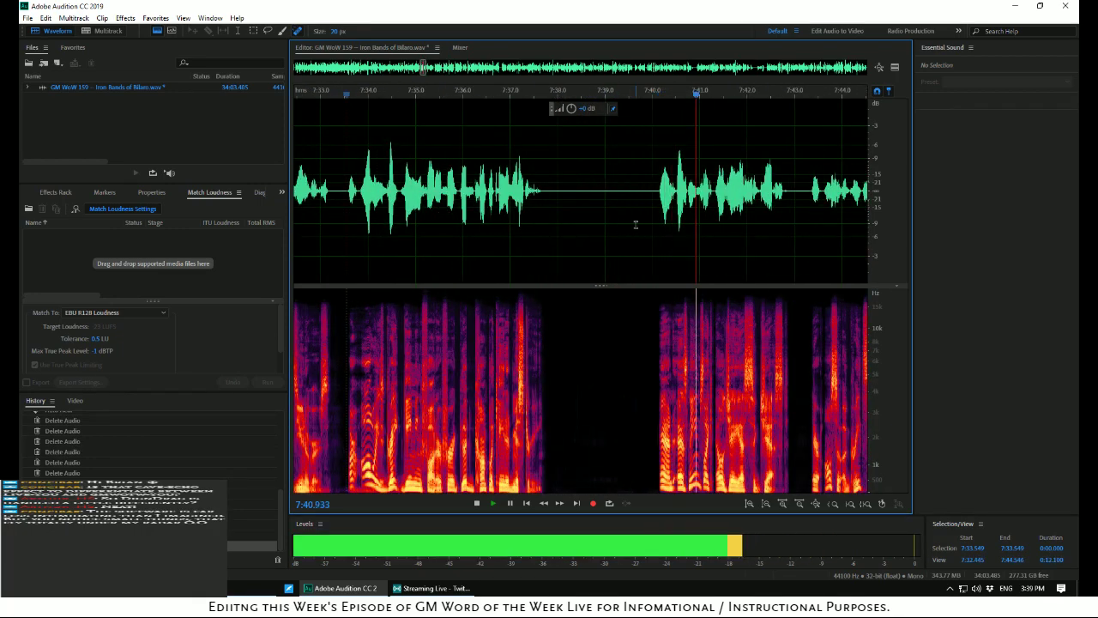
key(space)
Replay the pause from 7:36.00 to about 7:40 and delete its excess from about 7:38.34 to 7:39.71
click(461, 165)
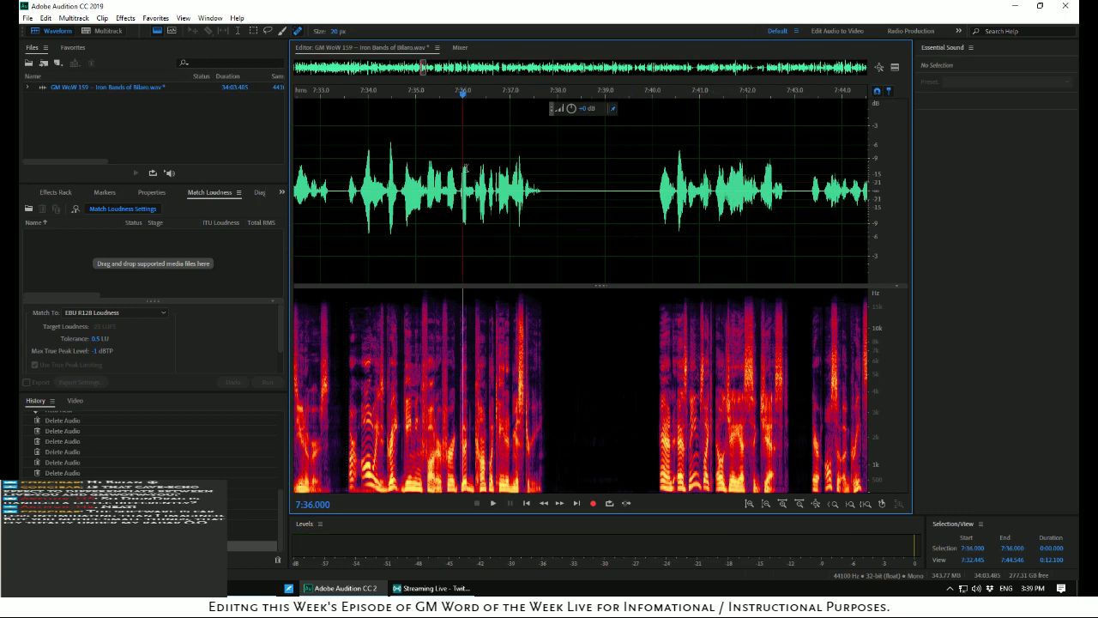
key(space)
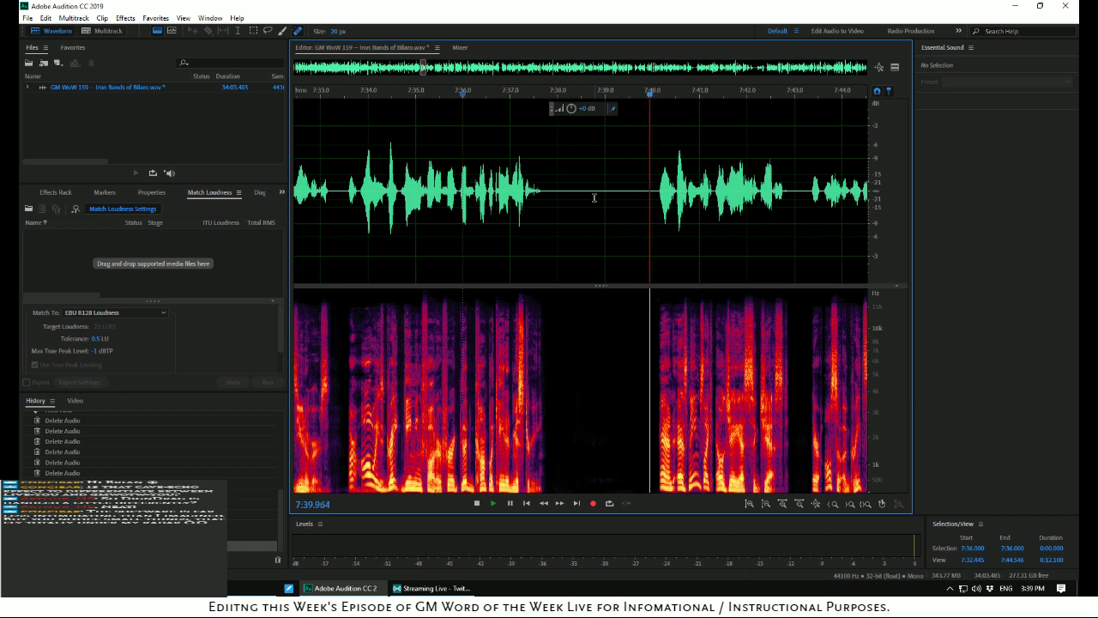
key(space)
drag(573, 195, 638, 229)
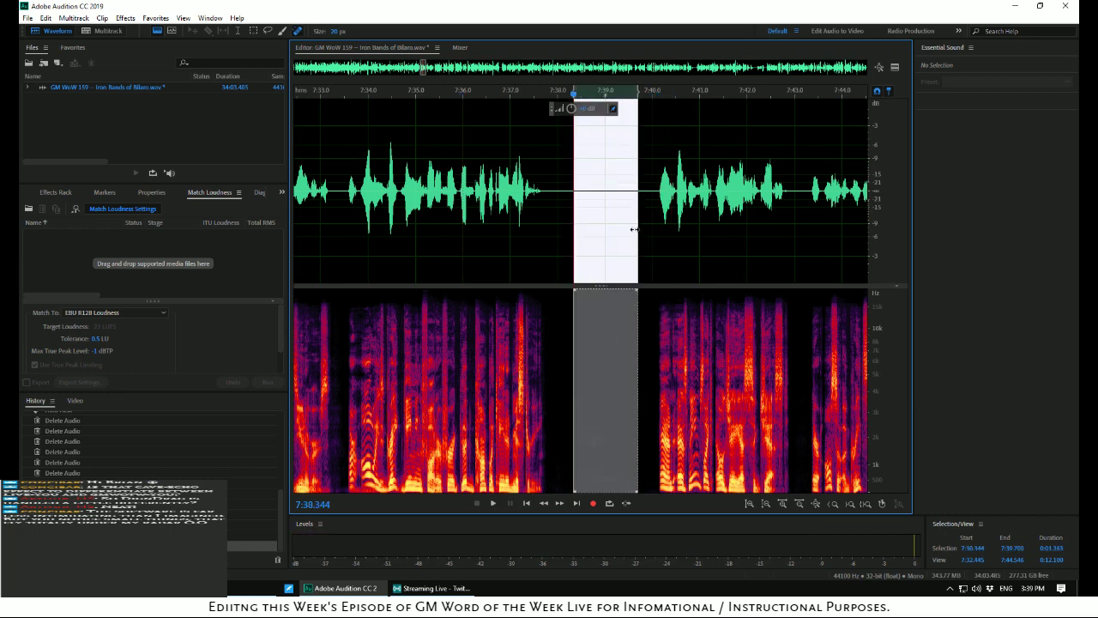
key(Delete)
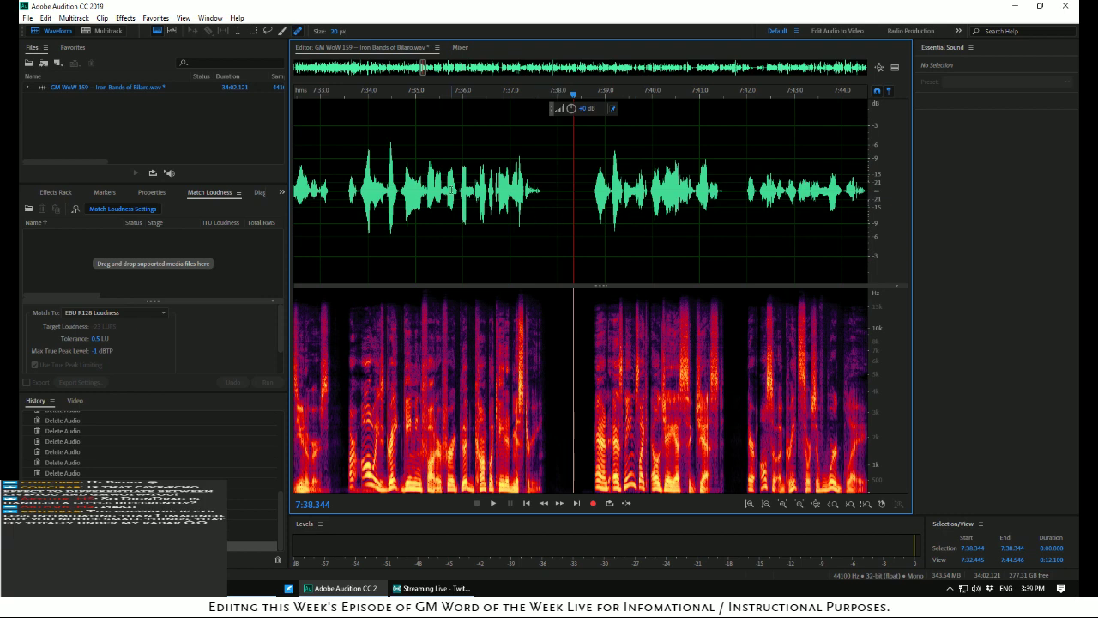
Replay the shortened pause from about 7:35.51 to 7:39.99 and listen through from about 7:32.66 to 7:55.91
click(438, 165)
key(space)
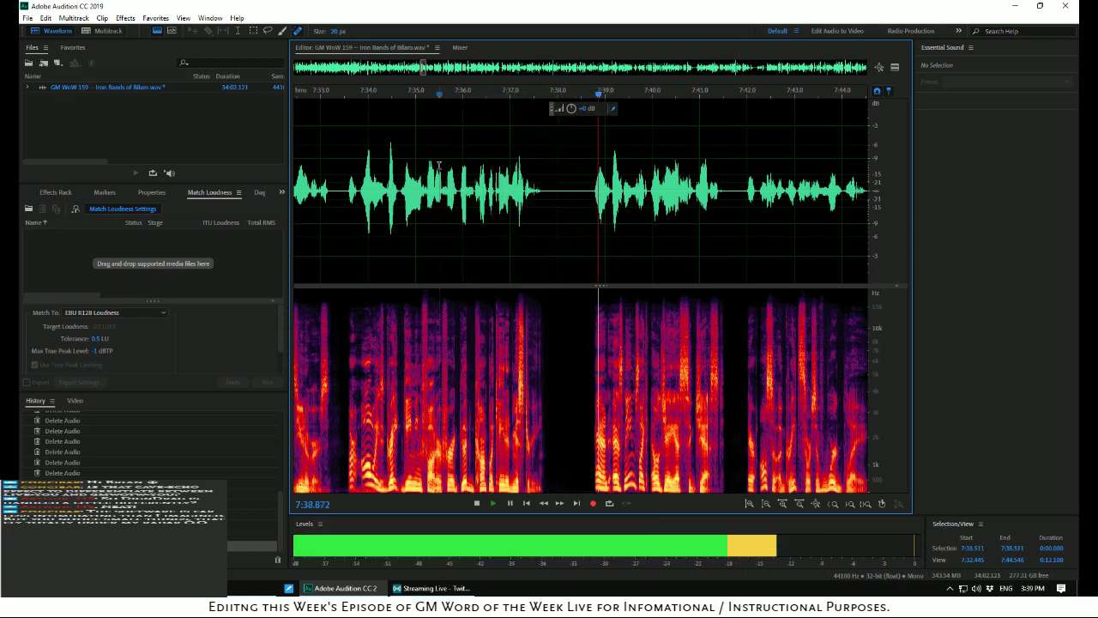
key(space)
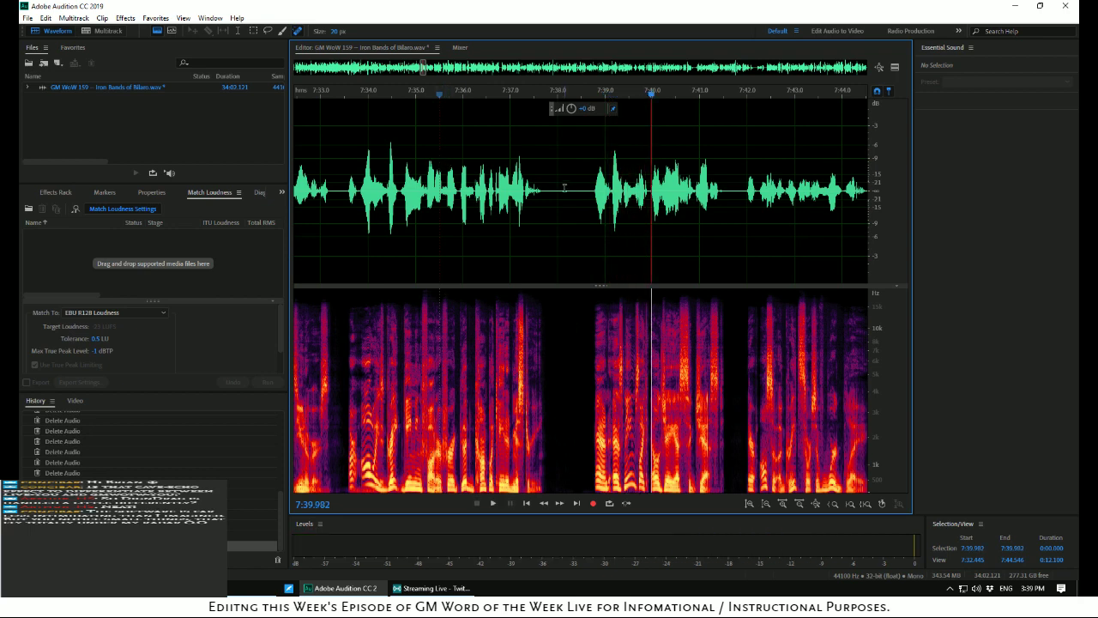
click(304, 140)
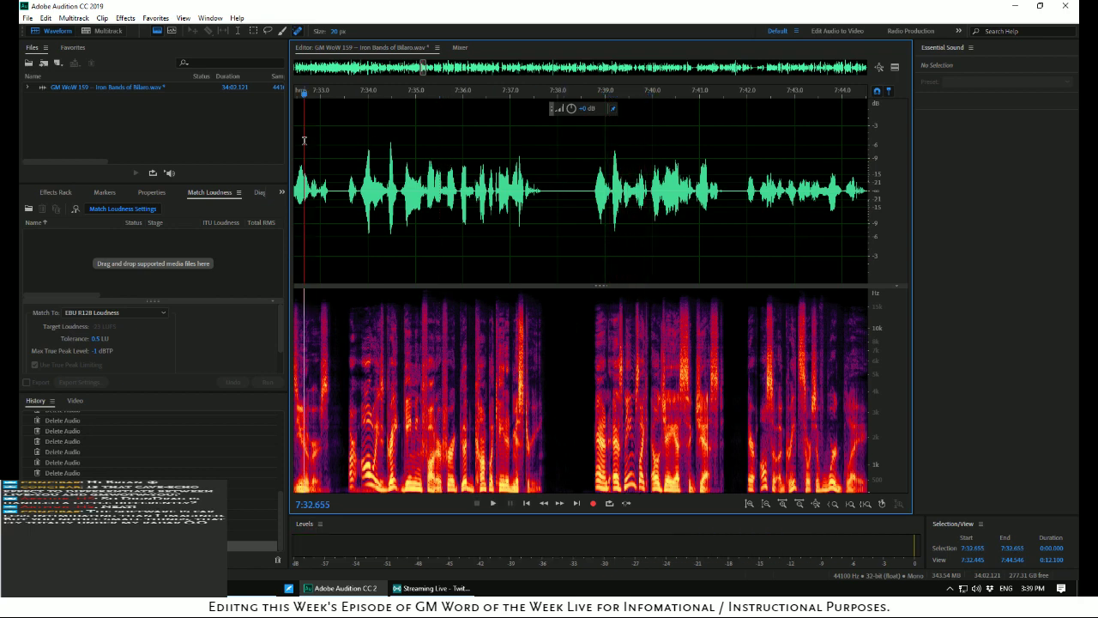
key(space)
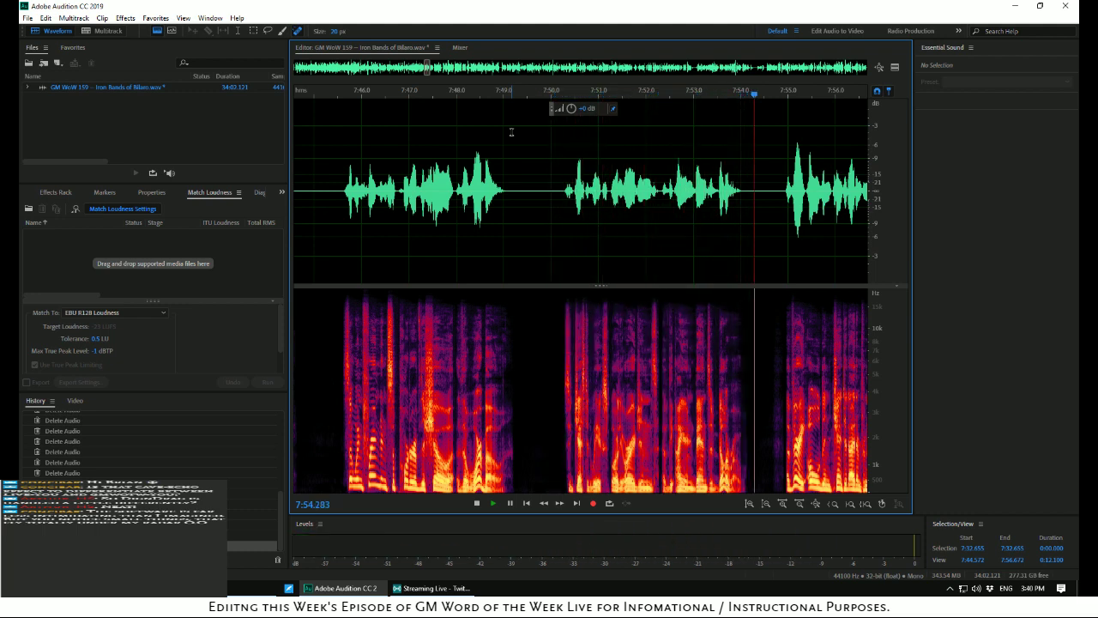
key(space)
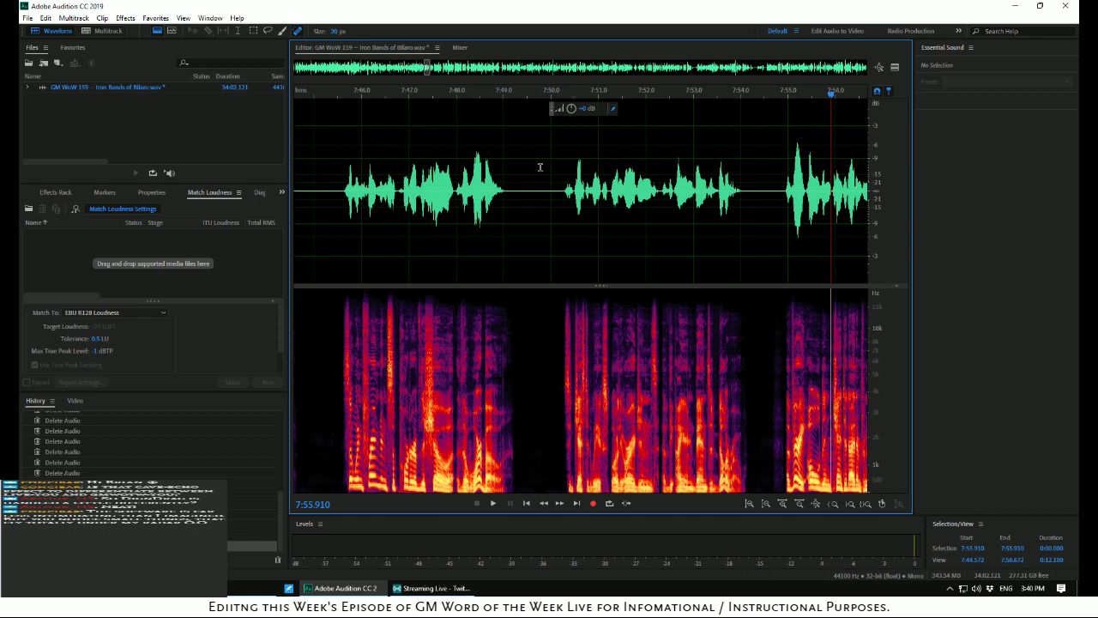
Replay the passage from about 7:45.54 to 7:52.55 and listen on from about 7:47.85 to 8:18.36
click(341, 129)
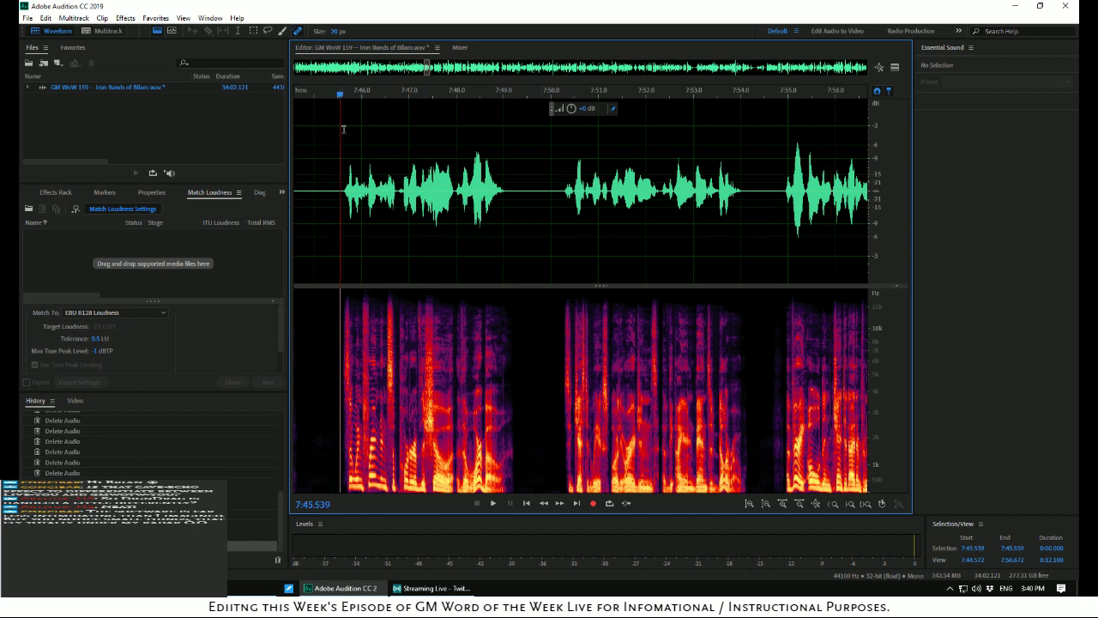
key(space)
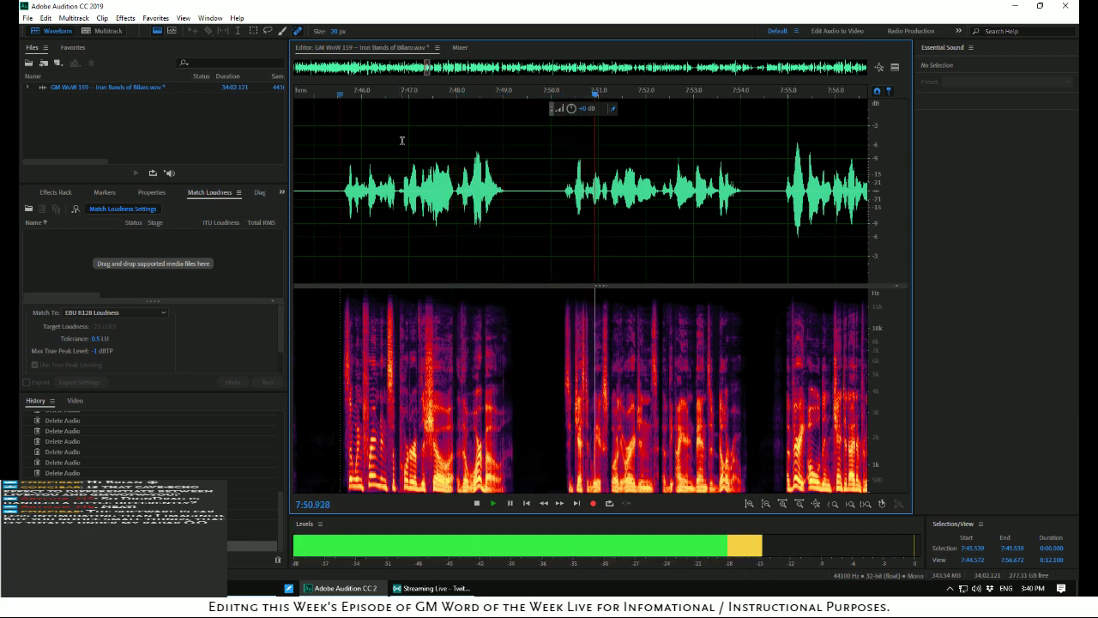
key(space)
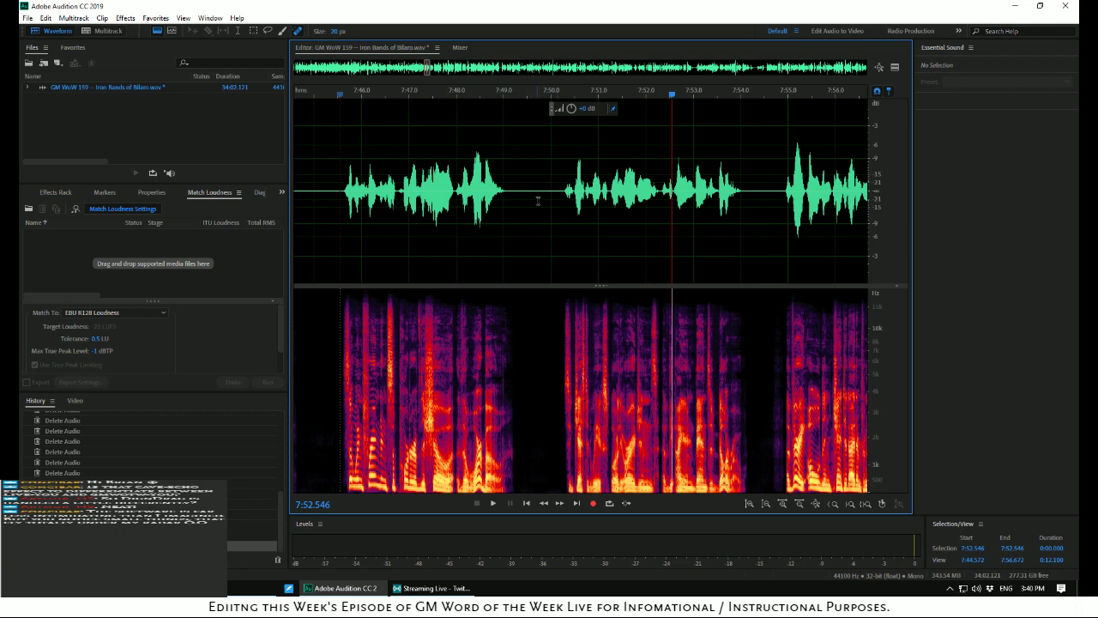
click(449, 124)
key(space)
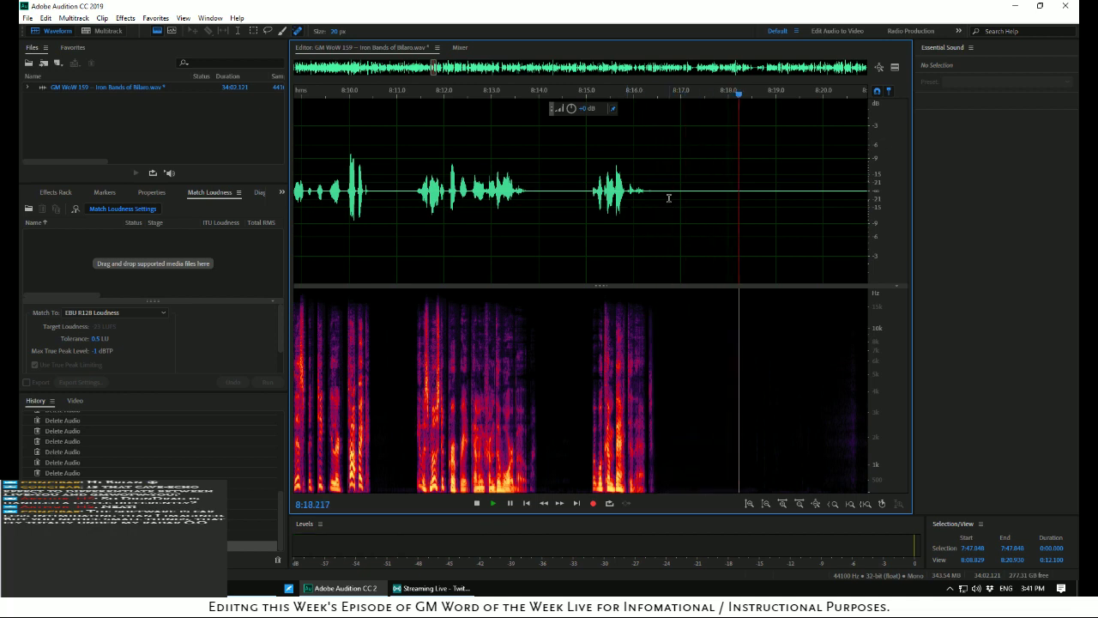
key(space)
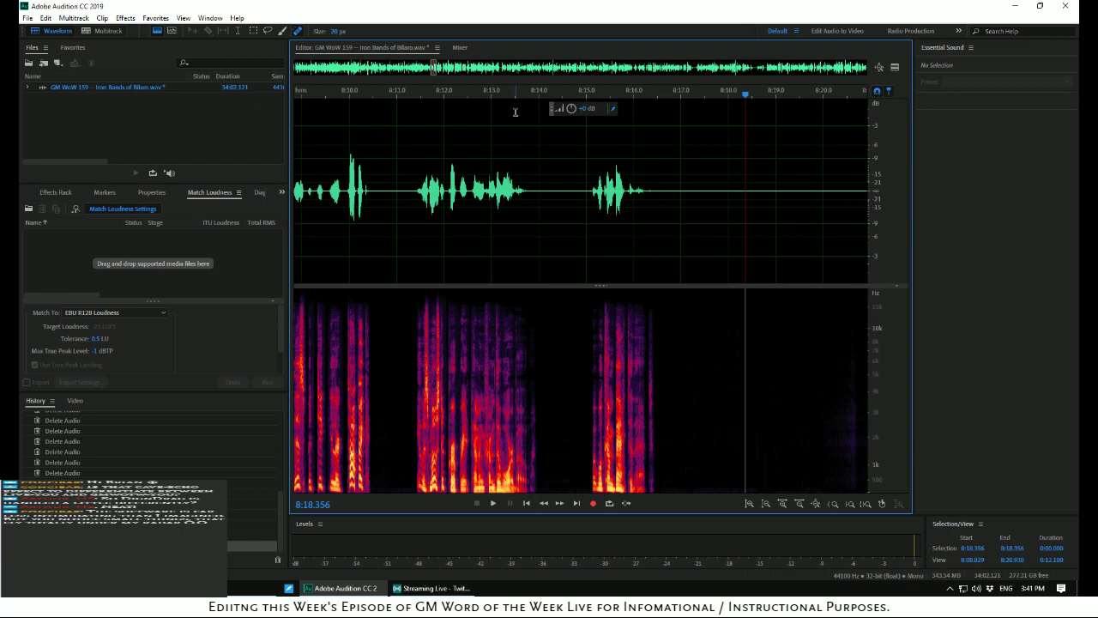
Audition the pause from about 8:15.14 and silence it between about 8:16.85 and 8:21.00
click(593, 159)
key(space)
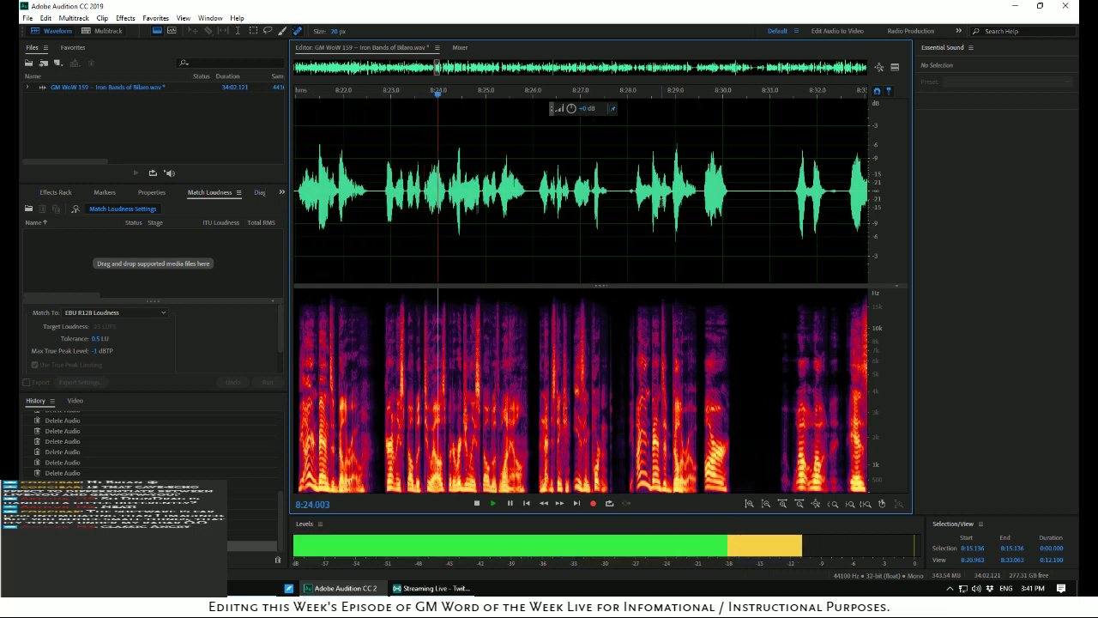
drag(461, 93, 437, 115)
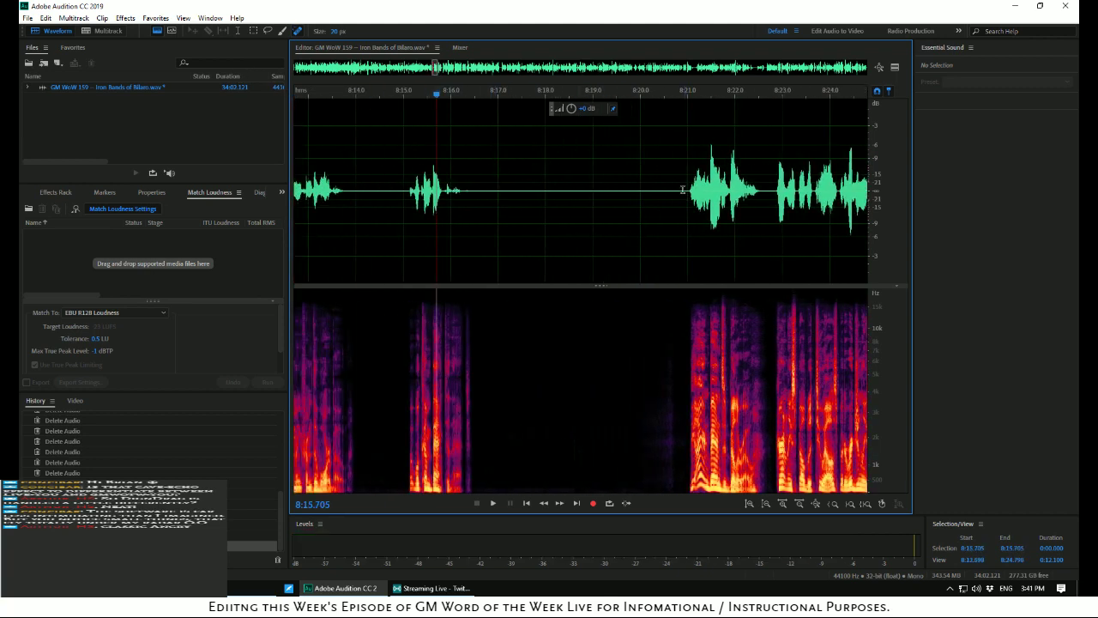
drag(686, 189, 491, 148)
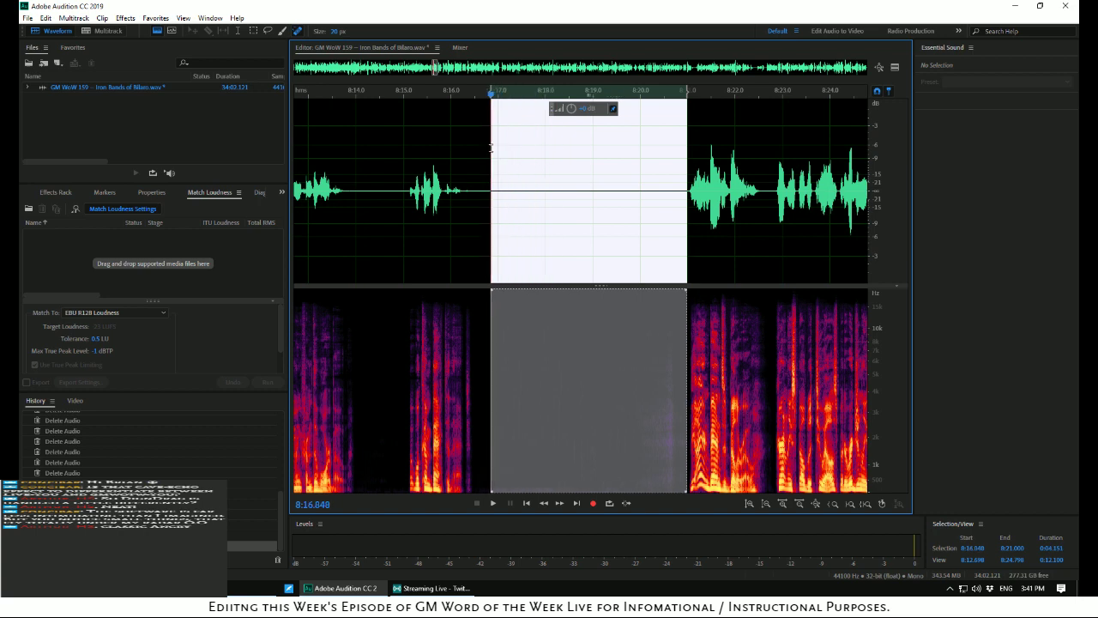
right_click(576, 233)
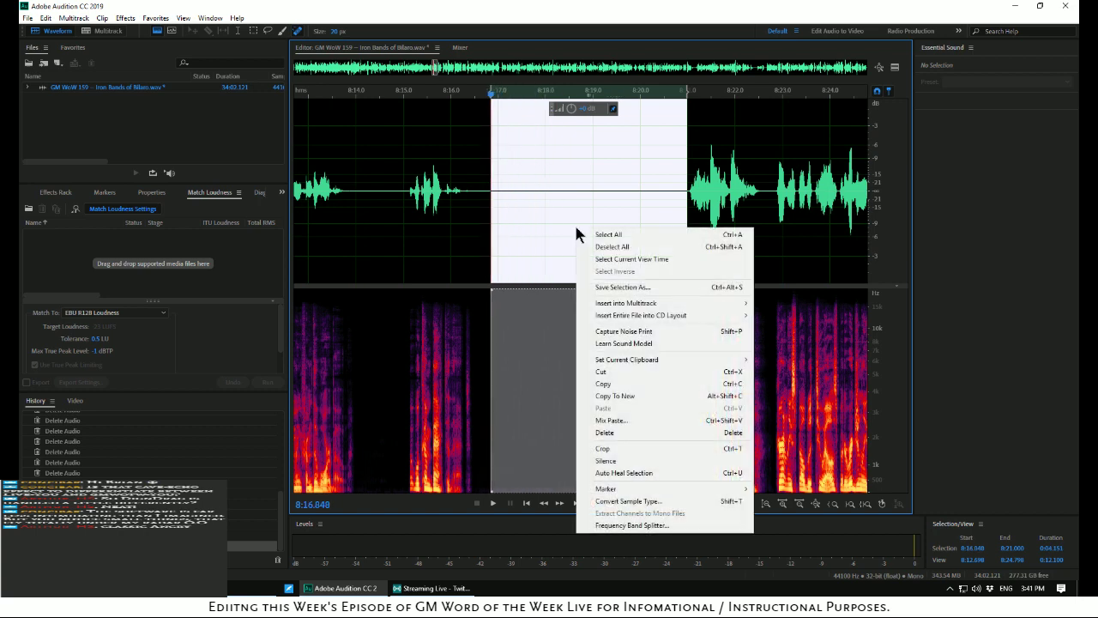
click(643, 465)
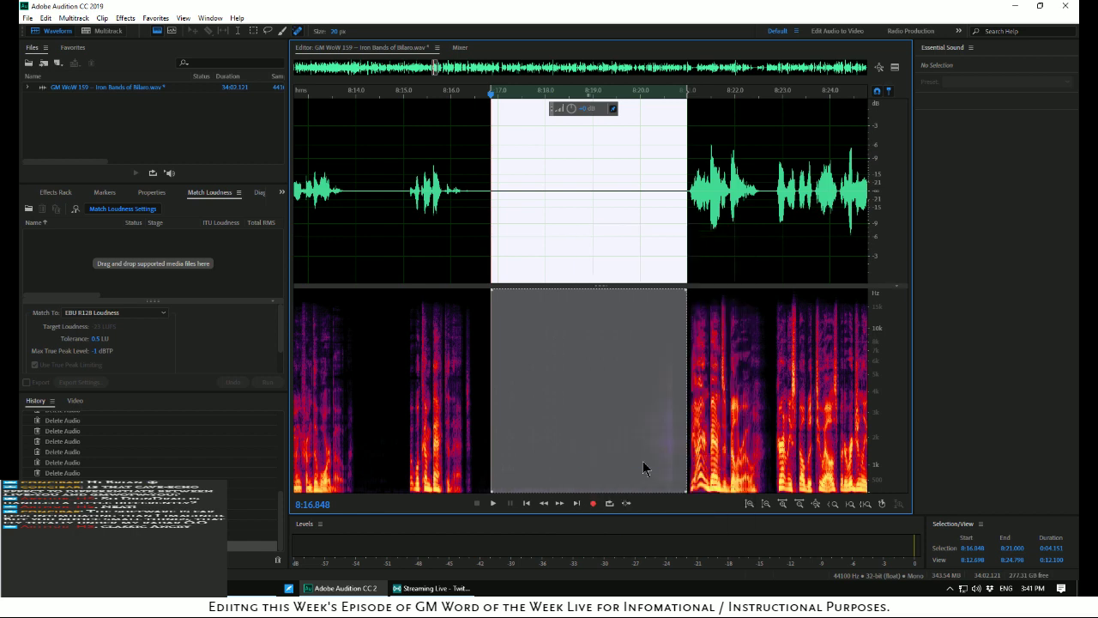
click(480, 246)
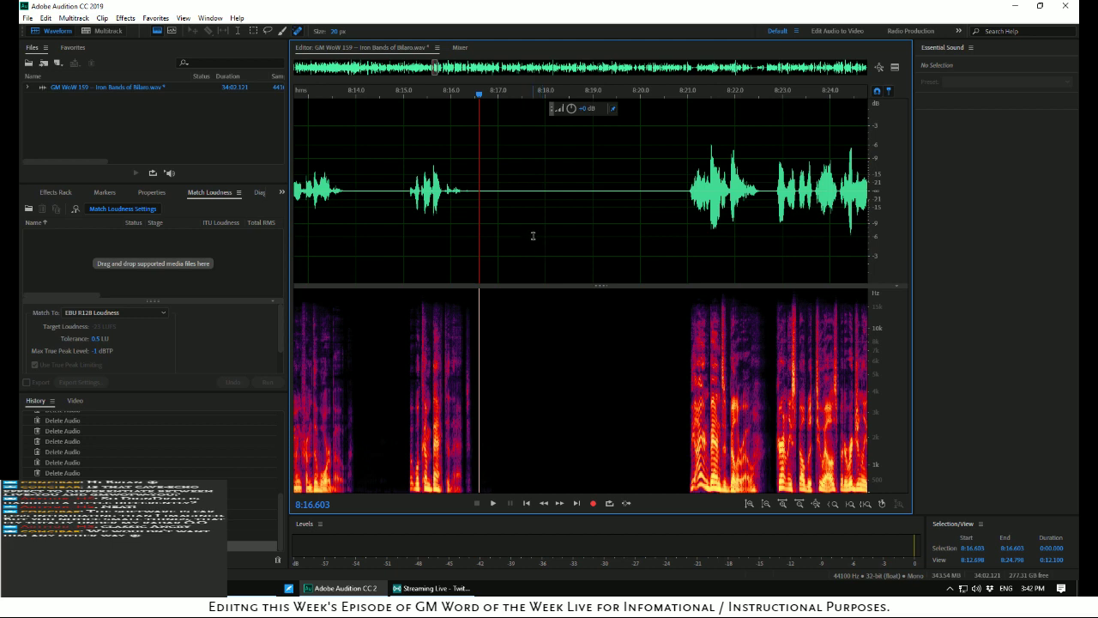
Replay the silenced pause from about 8:15.71 and delete its excess from about 8:18.91 to 8:21.00
click(437, 227)
key(space)
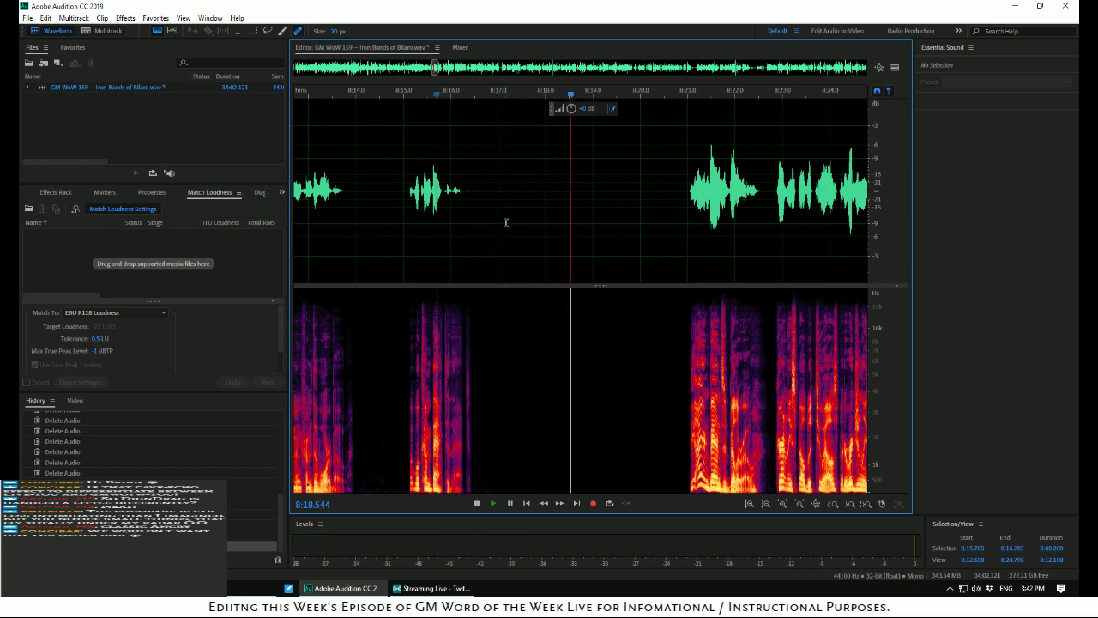
key(space)
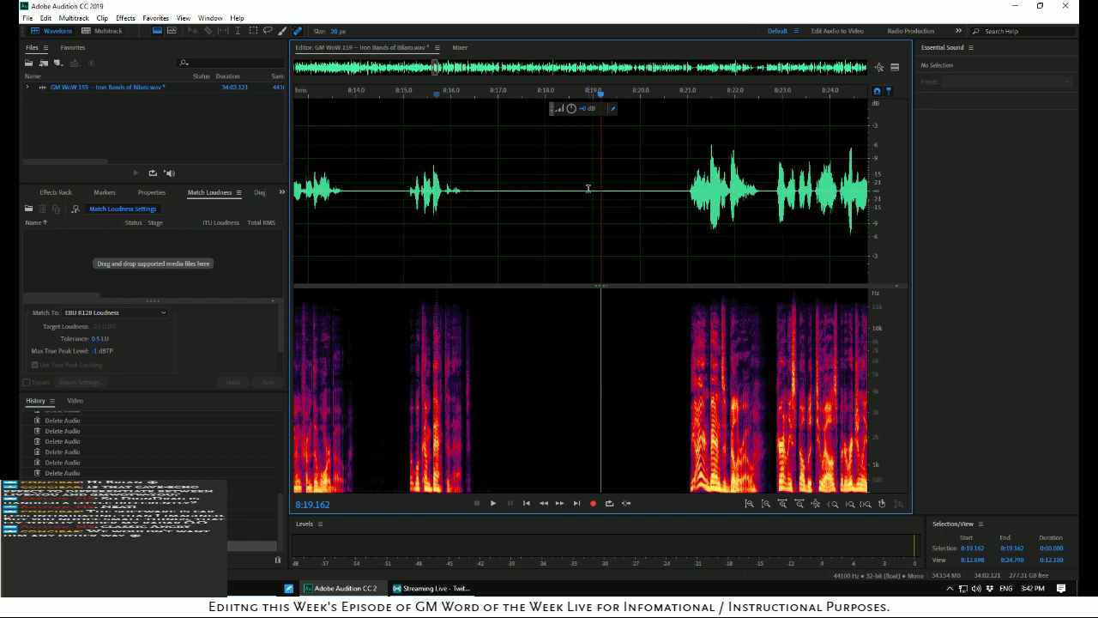
drag(588, 189, 688, 225)
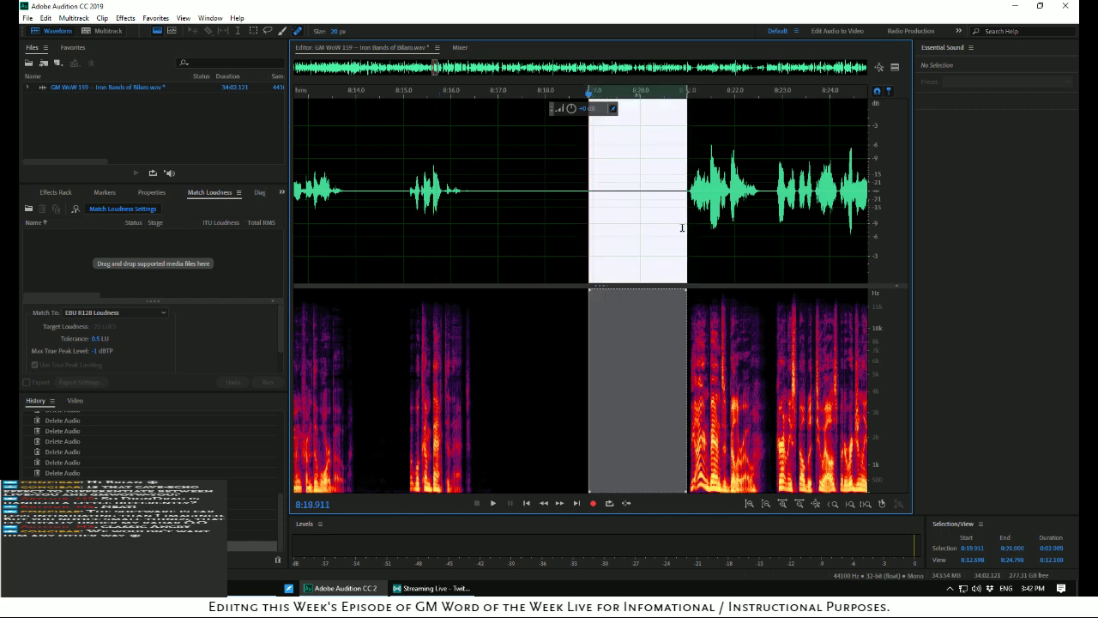
key(Delete)
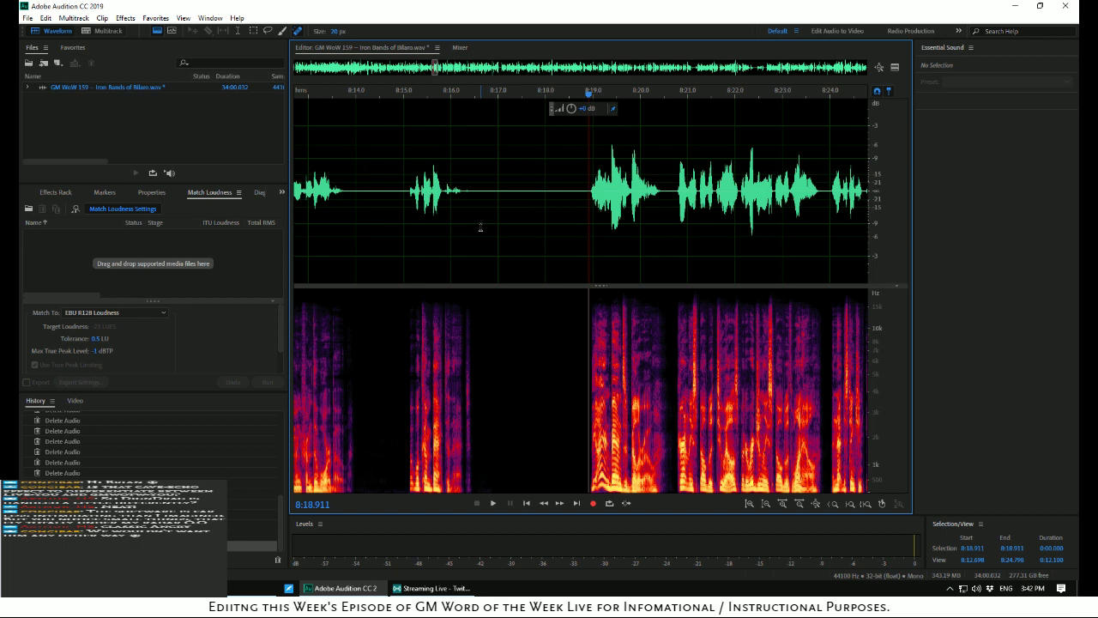
Replay across the shortened pause from about 8:14.88 to 8:20.35
click(398, 187)
key(space)
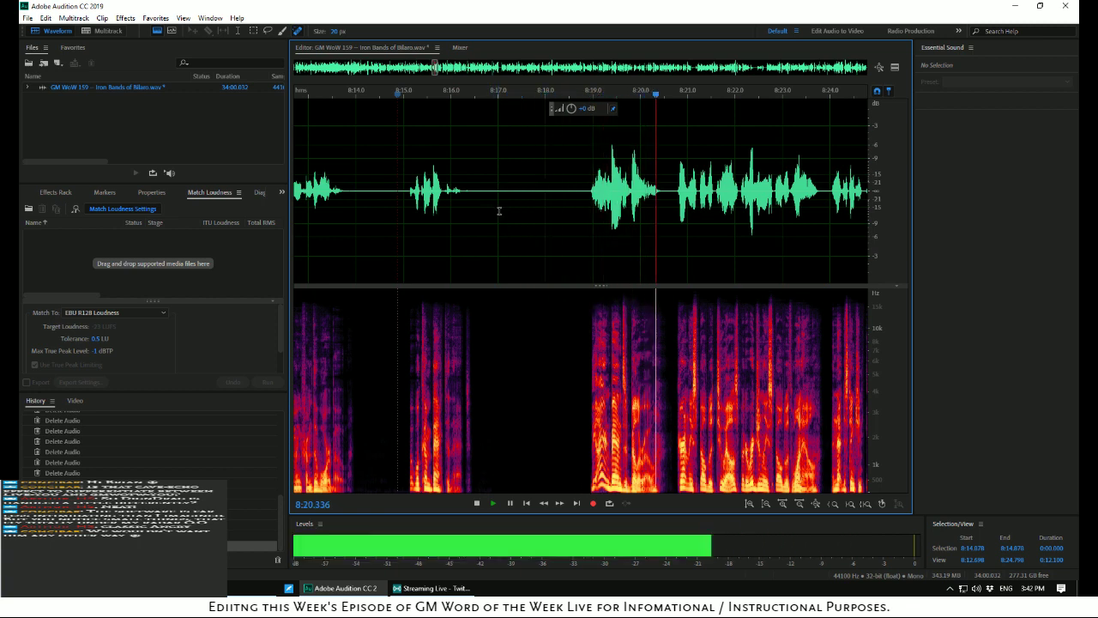
key(space)
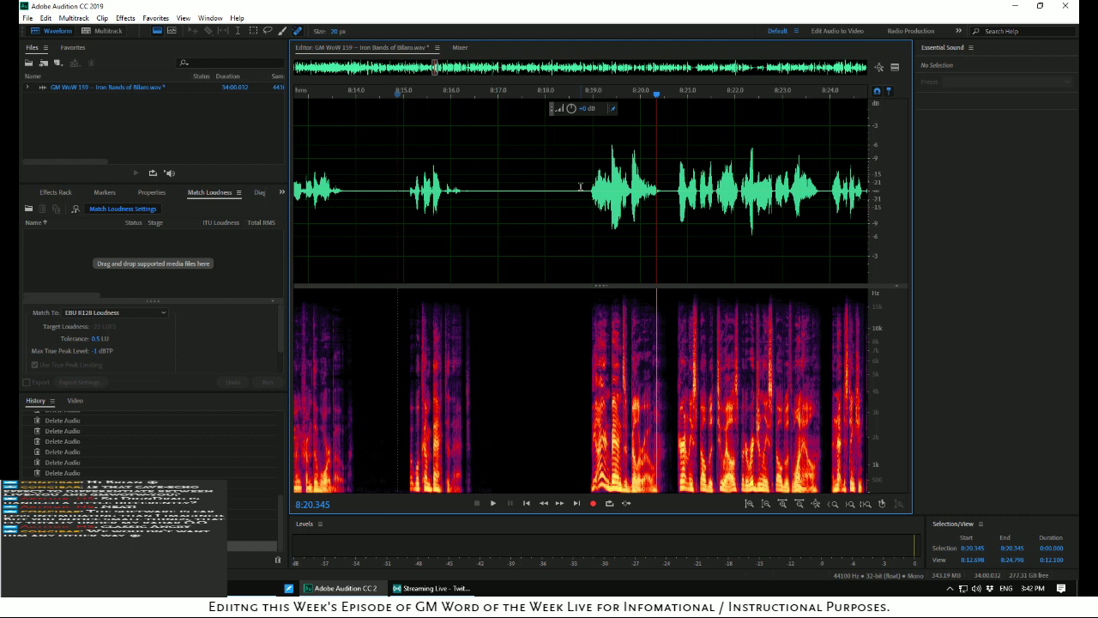
Audition the speech from about 8:18.75 and remove the small low-frequency click around 8:22.77 to 8:22.79 with the Spot Healing Brush
key(space)
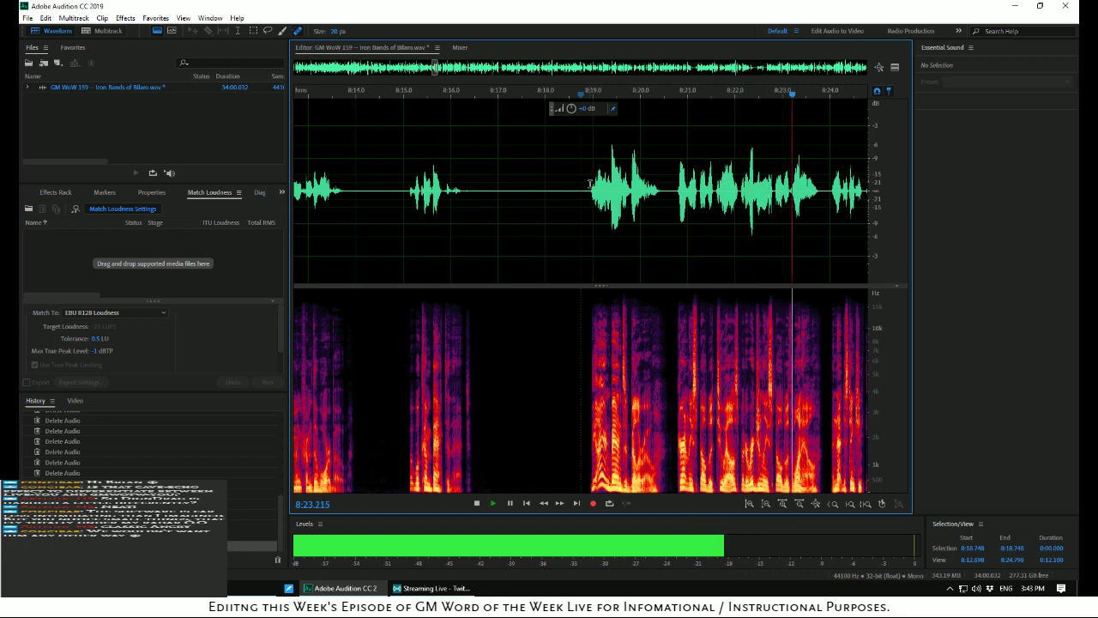
key(space)
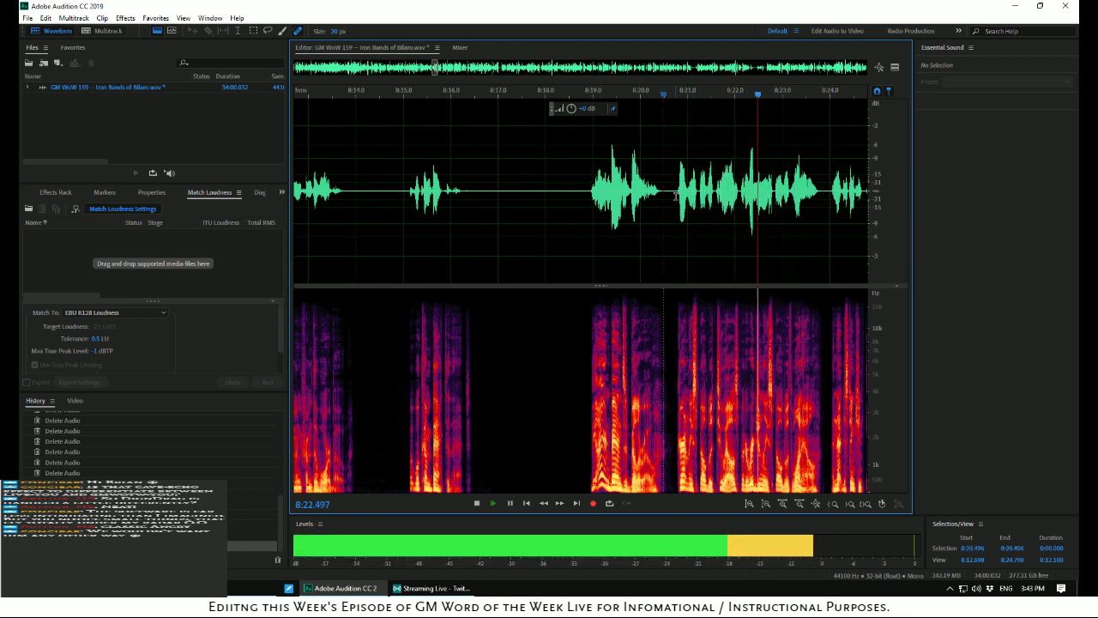
key(space)
scroll(773, 238, up, 5)
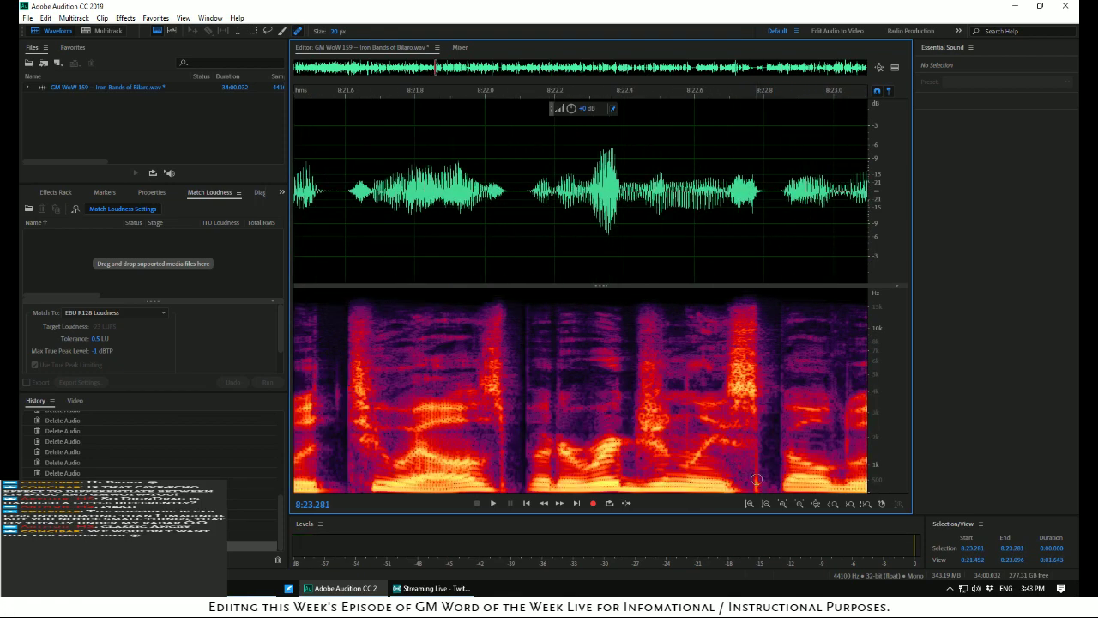
scroll(758, 478, up, 1)
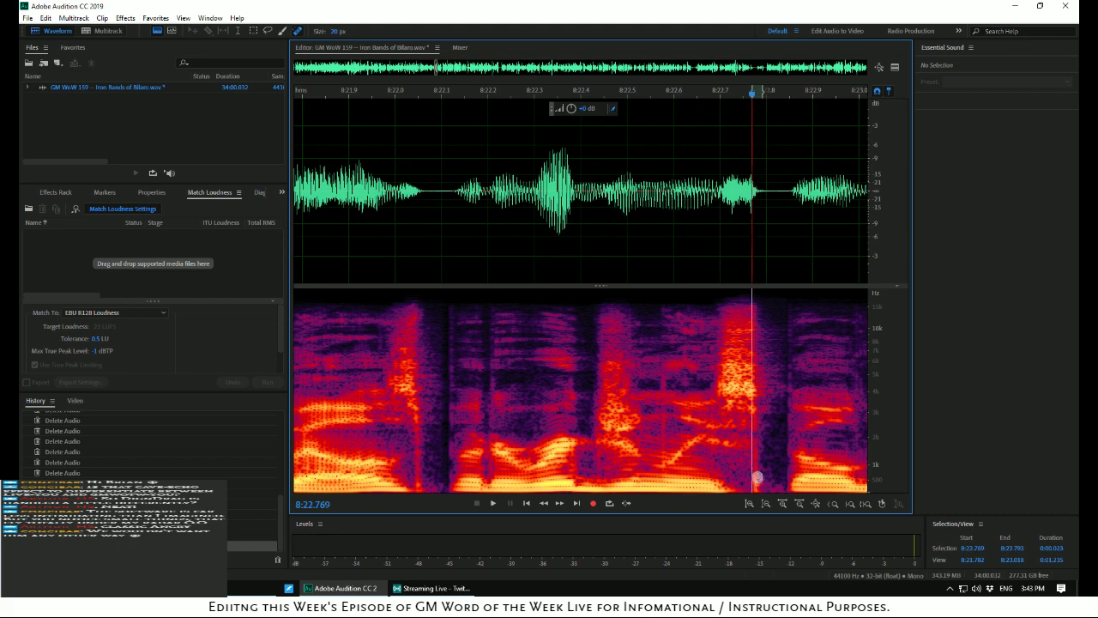
drag(757, 483, 755, 480)
scroll(738, 434, down, 4)
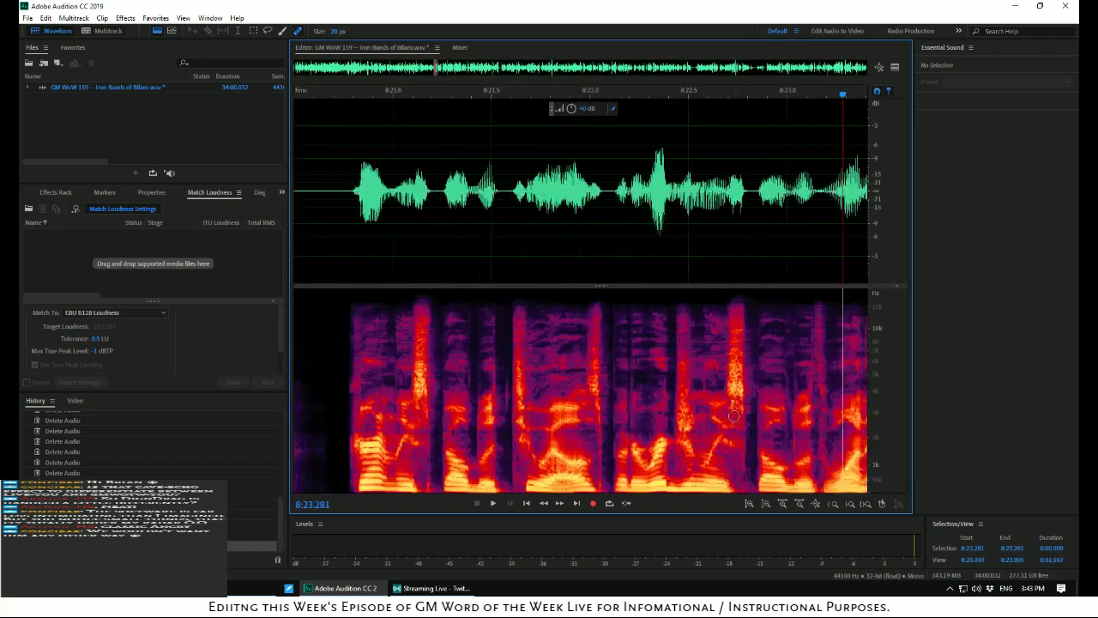
Replay the healed spot from about 8:22.00 and listen on from about 8:21.61 to 8:38.78
click(624, 249)
key(space)
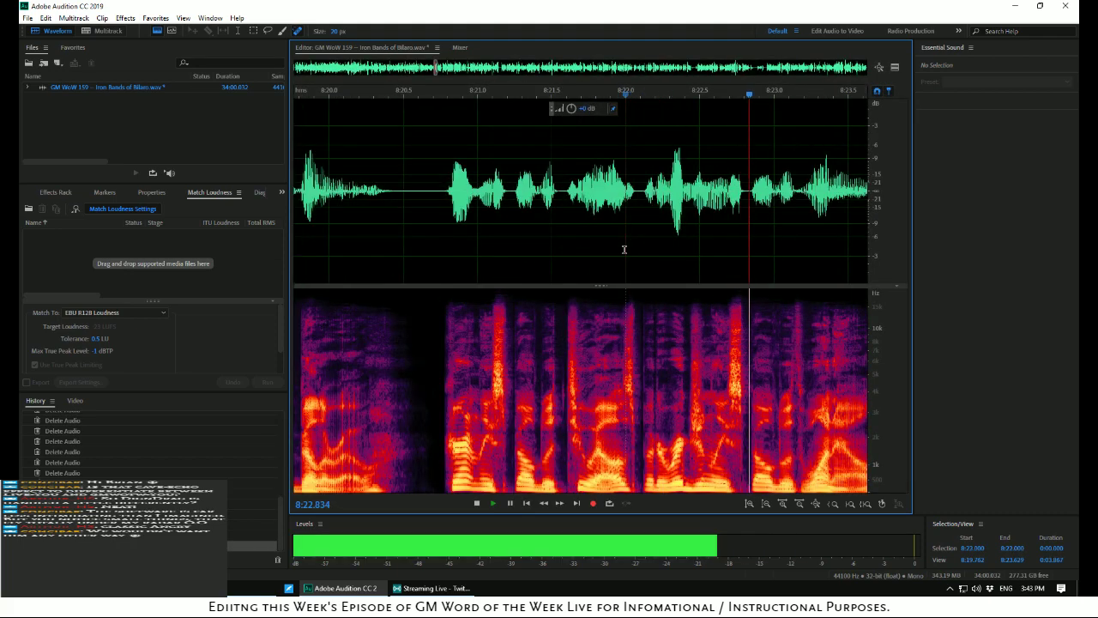
key(space)
key(space)
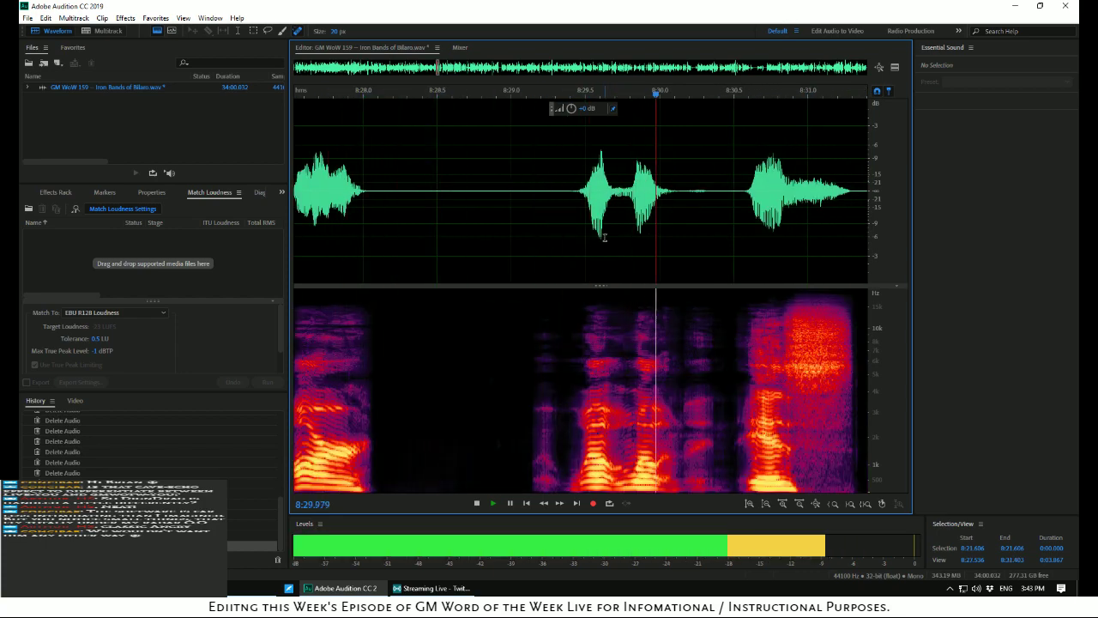
scroll(607, 240, down, 4)
scroll(609, 240, down, 1)
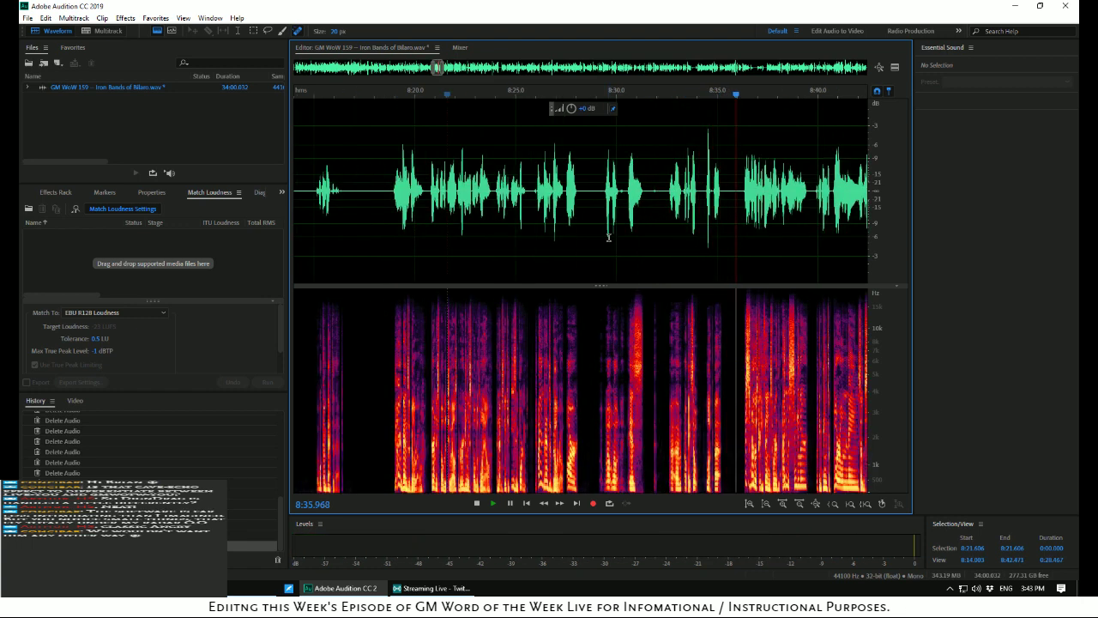
key(space)
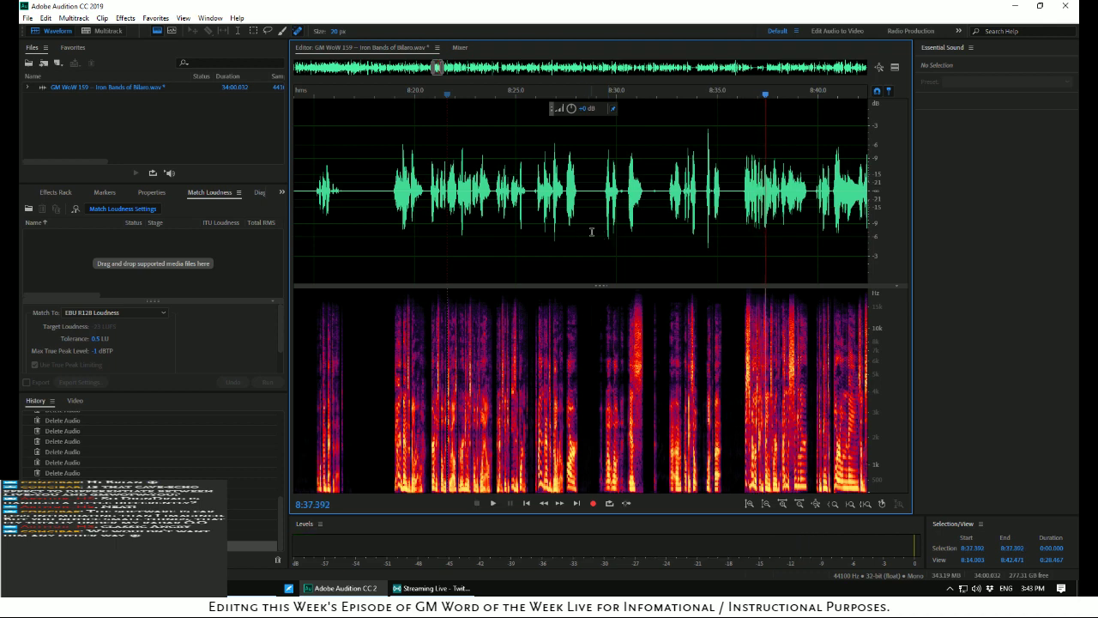
key(space)
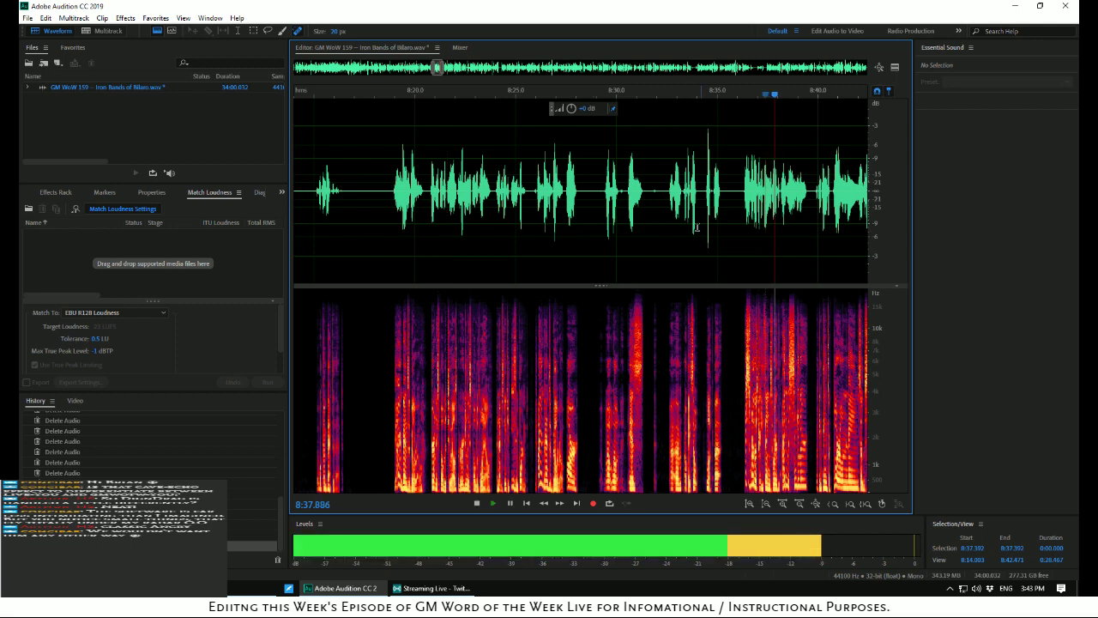
key(space)
key(space)
key(space)
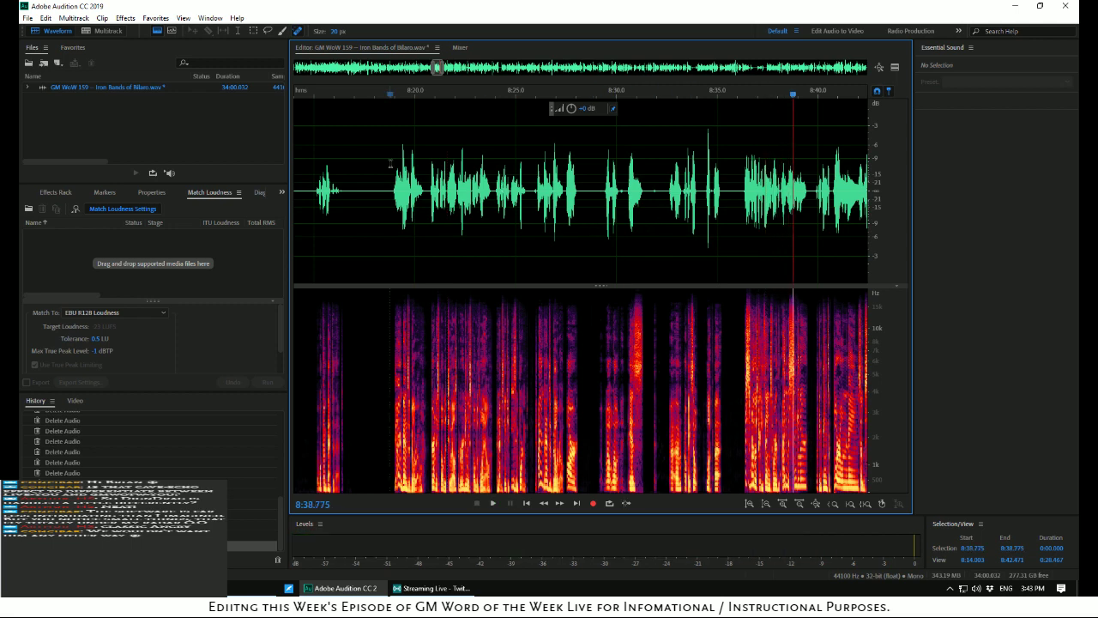
Listen on from about 8:38.78 and delete the rejected takes from about 8:18.80 to 8:57.20
key(space)
drag(390, 163, 846, 257)
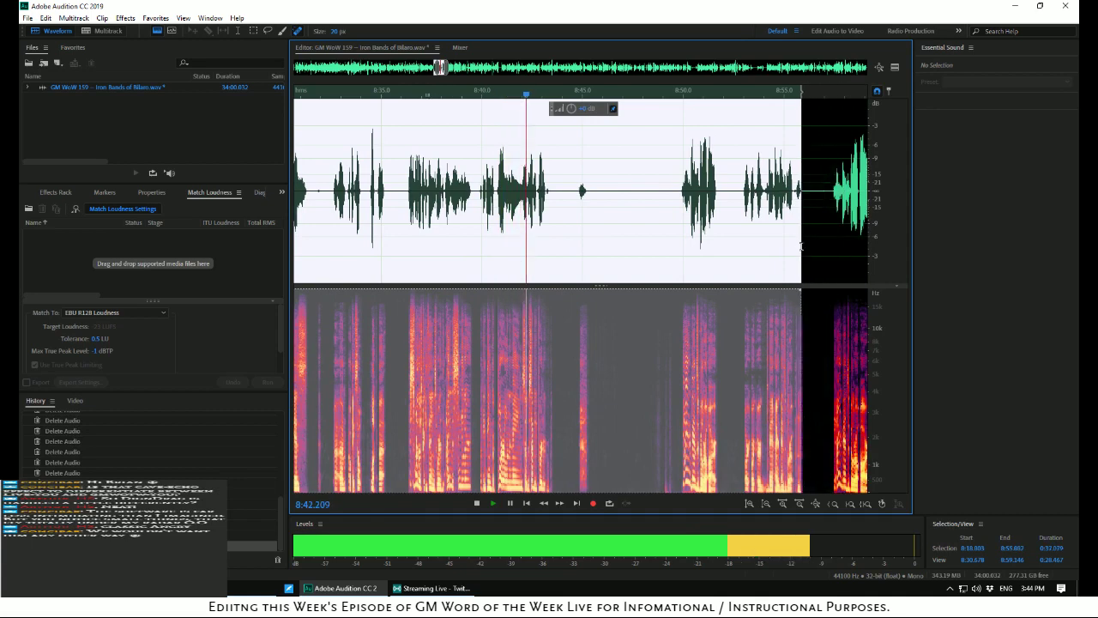
drag(800, 247, 832, 239)
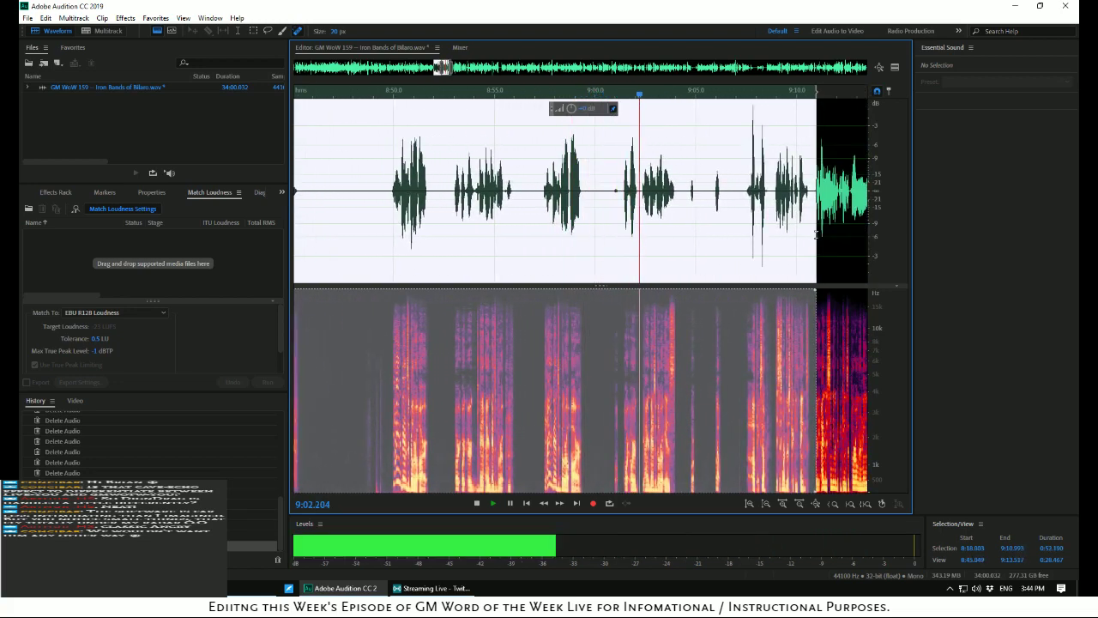
drag(830, 237, 483, 157)
key(space)
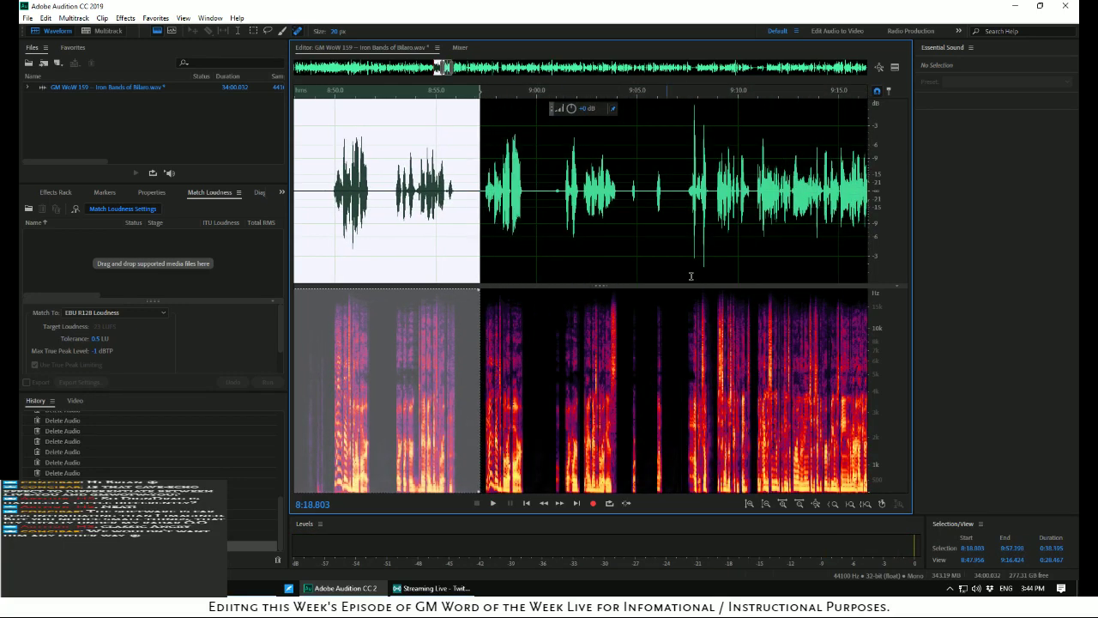
key(ctrl+u)
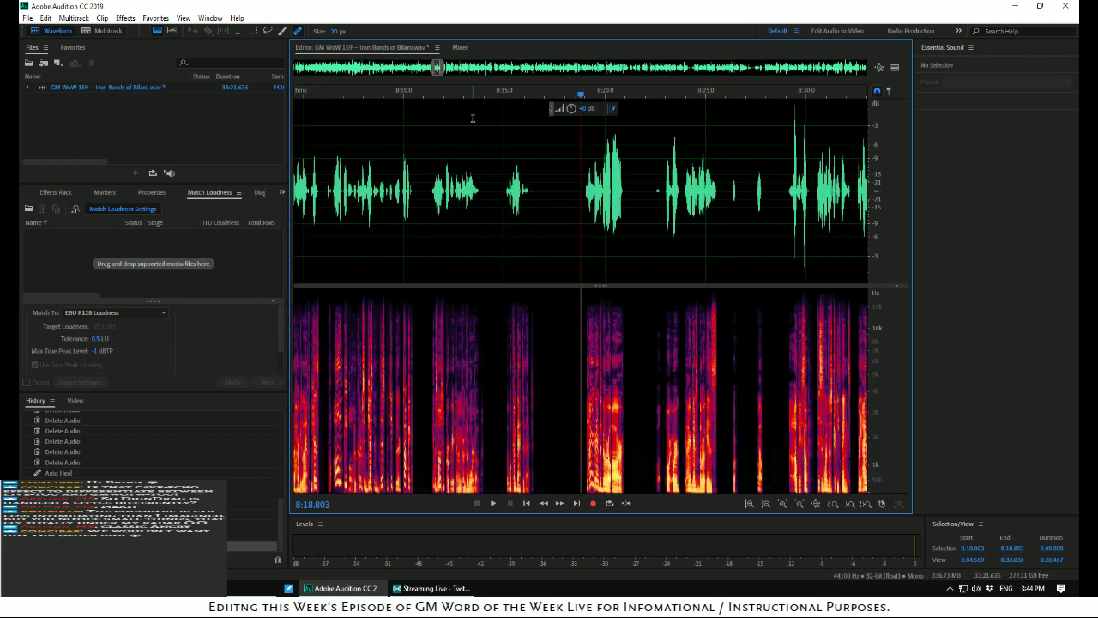
Replay across the cut from about 8:13.46 and delete the excess pause from about 8:49.75 to 8:52.87
click(471, 118)
key(space)
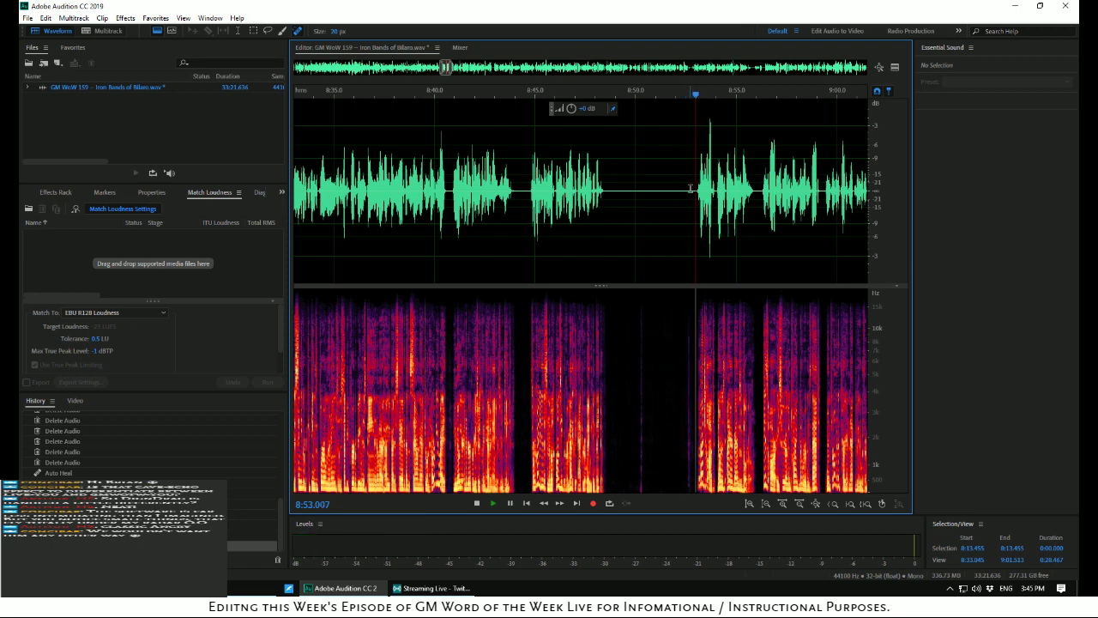
drag(691, 190, 631, 204)
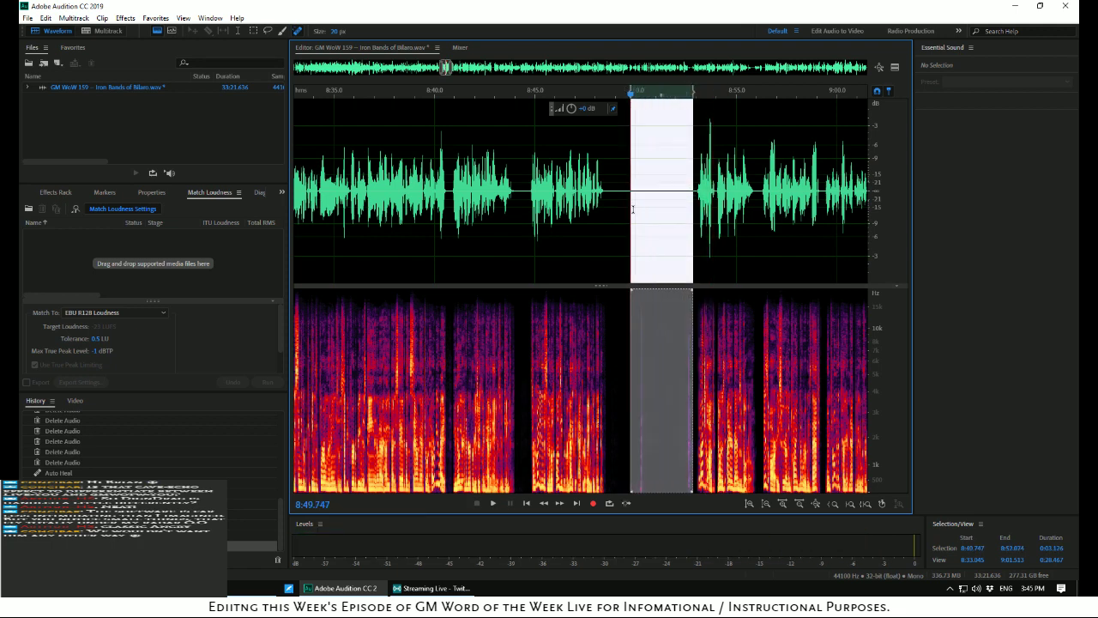
key(Delete)
Replay across the shortened pause from about 8:45.41 to 9:02.50
click(544, 184)
key(space)
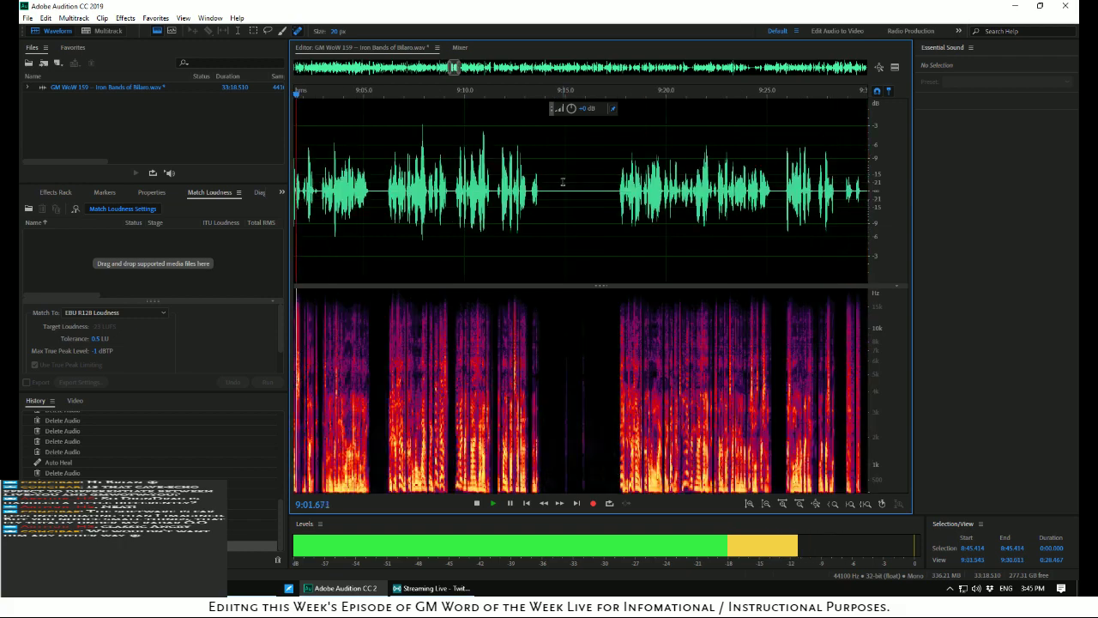
key(space)
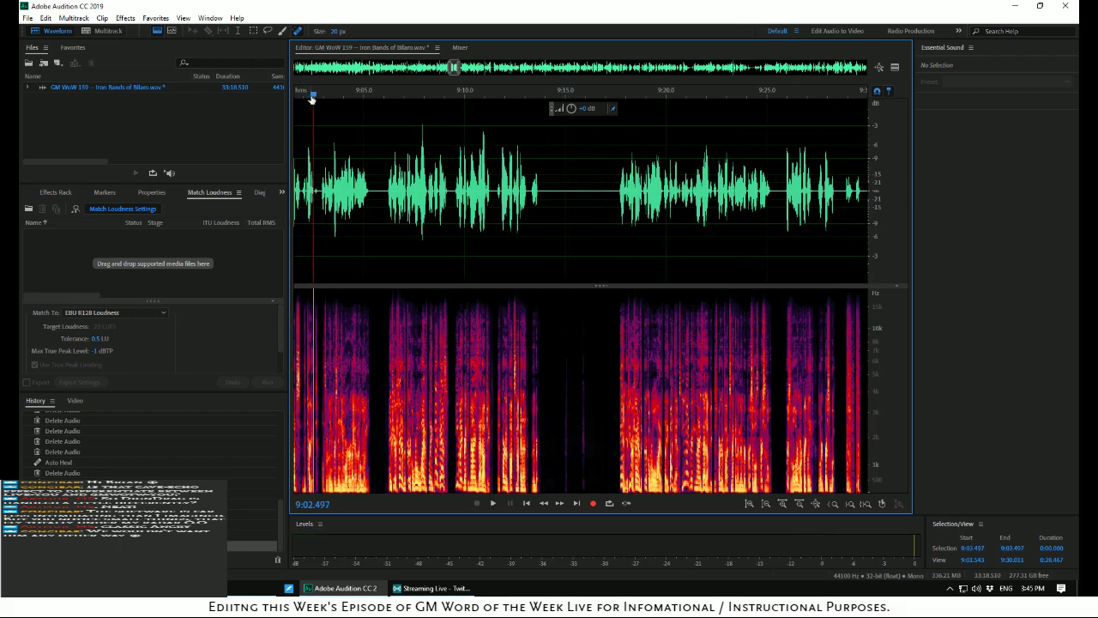
Replay the phrase around 9:00 from about 8:58.91 and again from about 8:57.40 to check for stray noises
mouse_move(312, 98)
mouse_down()
mouse_move(297, 103)
mouse_move(480, 137)
mouse_move(545, 167)
mouse_up()
key(space)
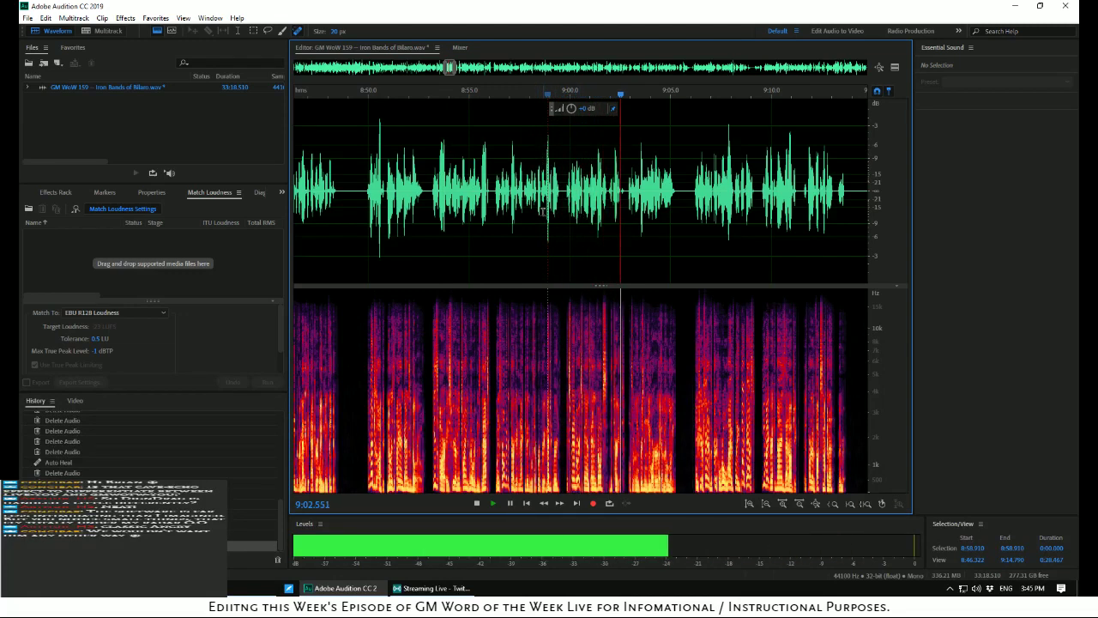
key(space)
click(517, 199)
key(space)
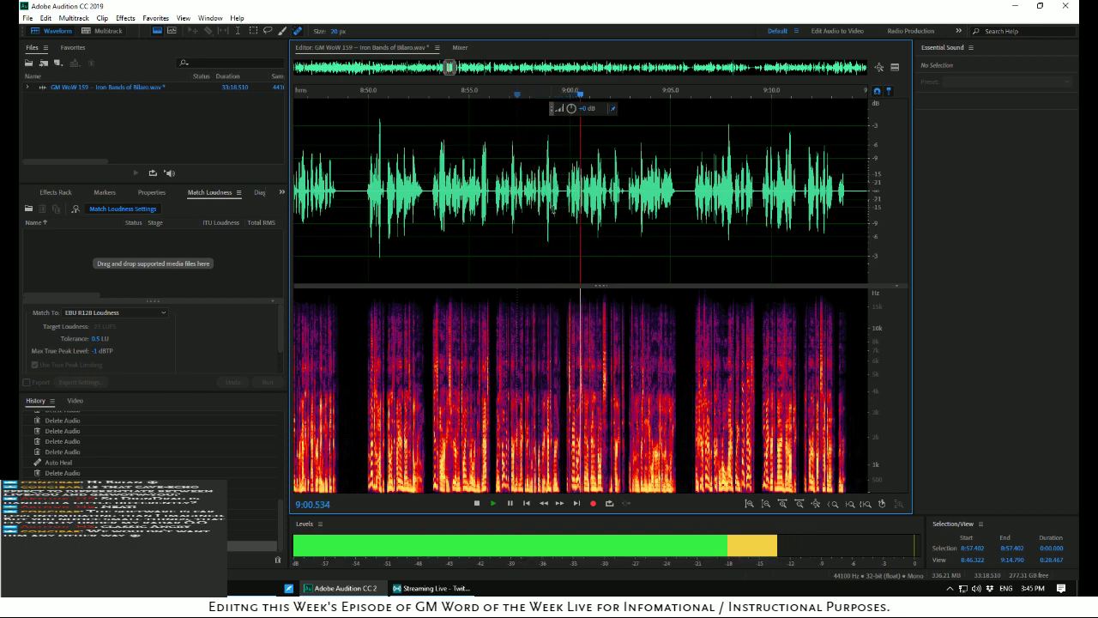
key(space)
Heal the small low-frequency noises around 8:59.99 and 9:00.59 with the Spot Healing Brush
scroll(580, 213, up, 5)
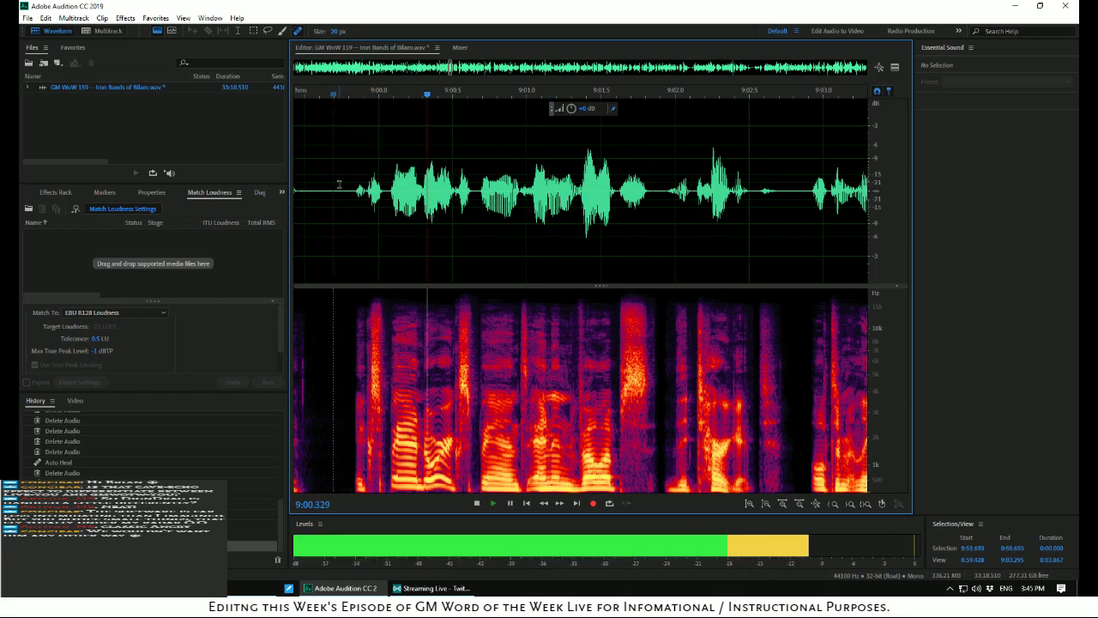
key(space)
scroll(340, 414, up, 2)
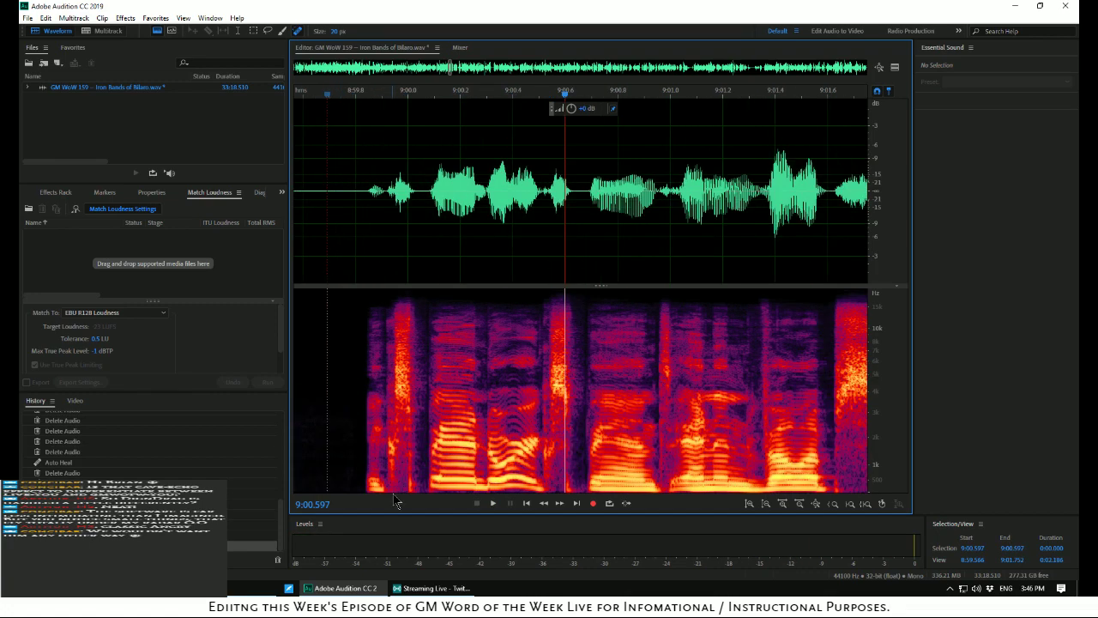
key(ctrl+u)
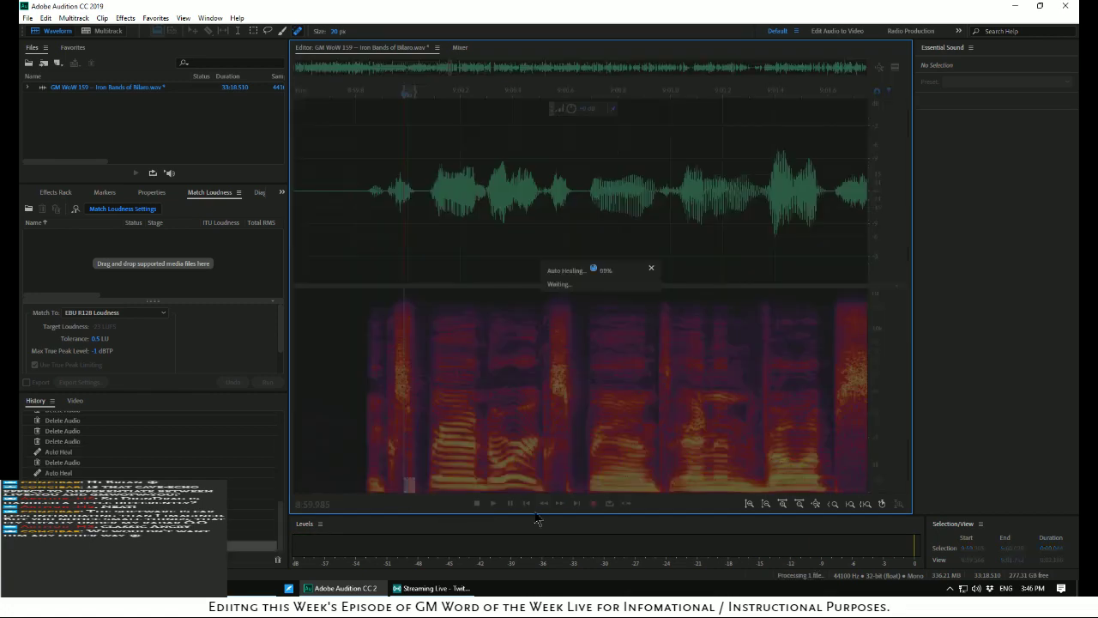
key(Delete)
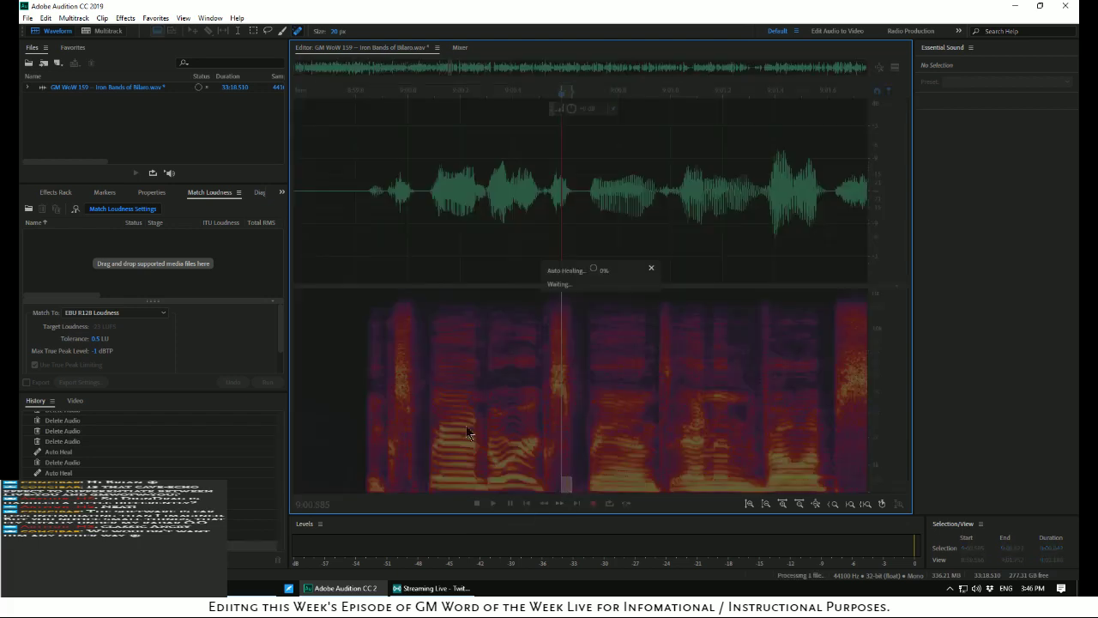
Replay the healed spots from about 8:59.70 and return to about 9:01.43
click(328, 243)
key(space)
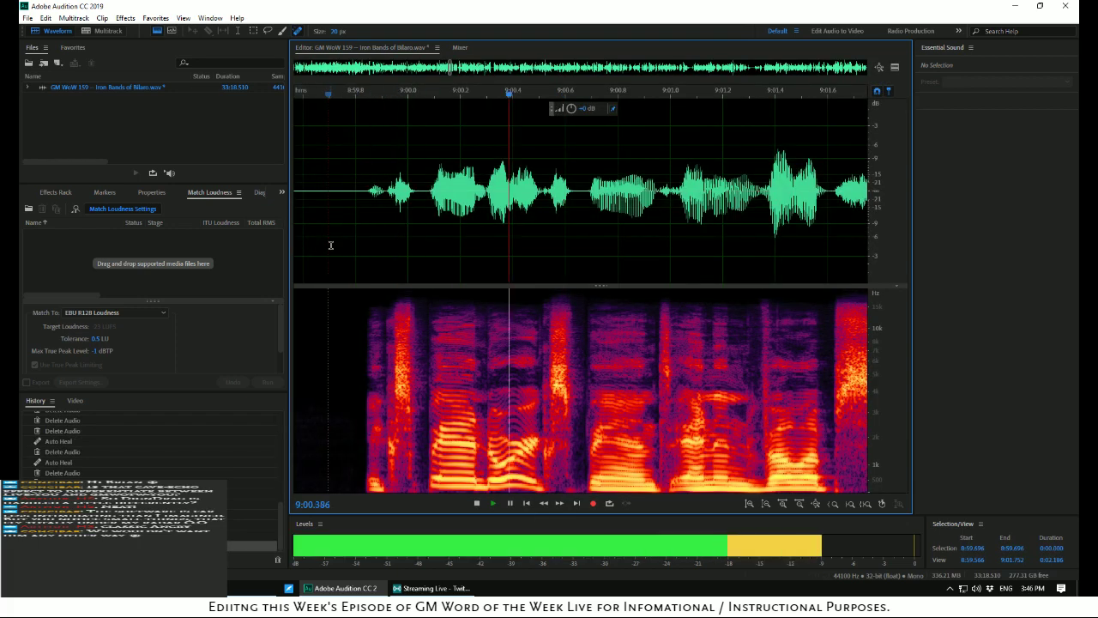
scroll(330, 246, down, 3)
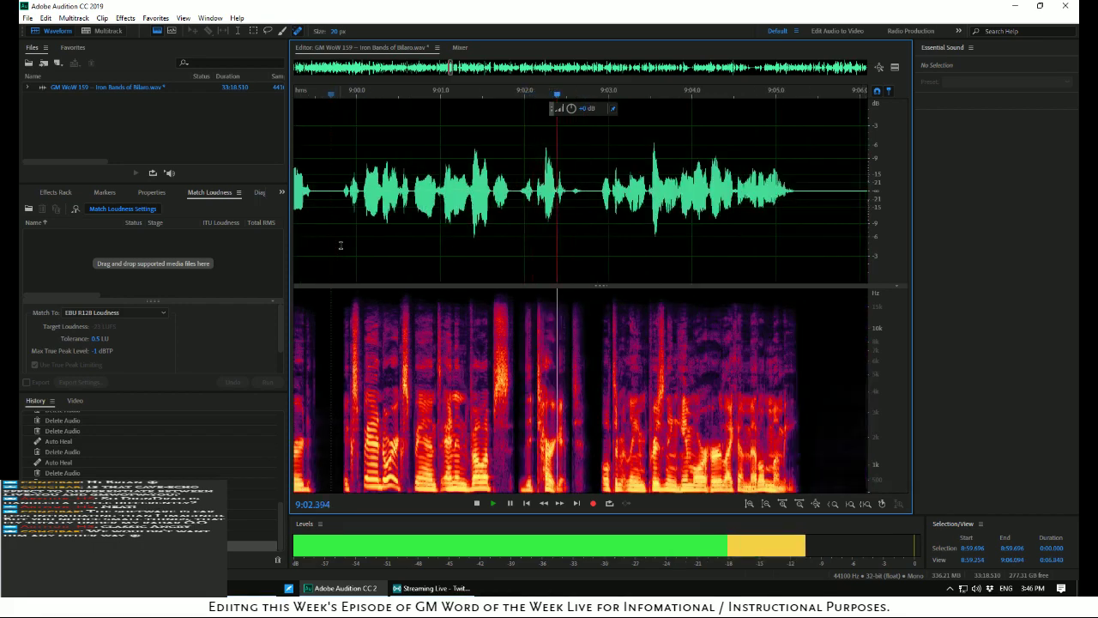
click(477, 224)
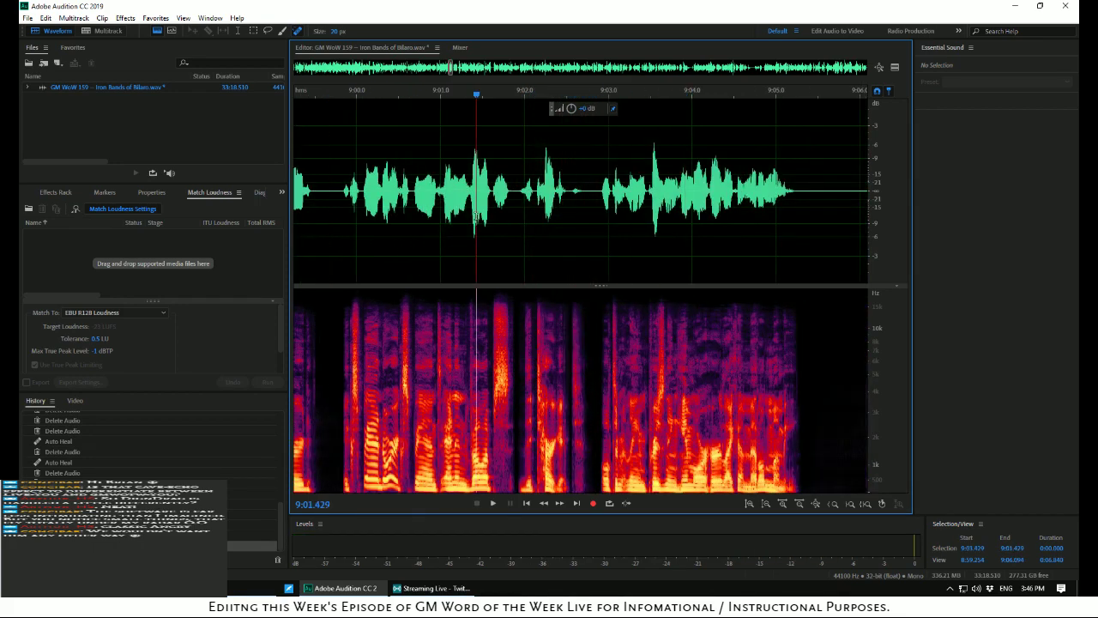
Audition the speech from about 9:01.43 and delete part of the gap between words from about 9:01.87 to 9:01.92
scroll(522, 229, up, 5)
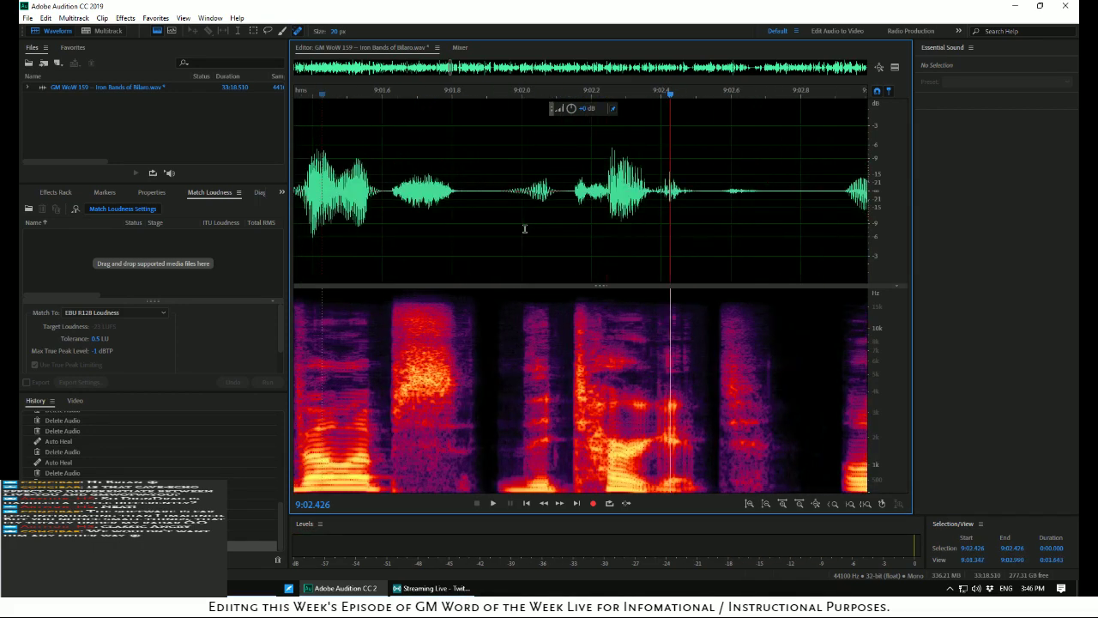
key(space)
drag(459, 190, 482, 206)
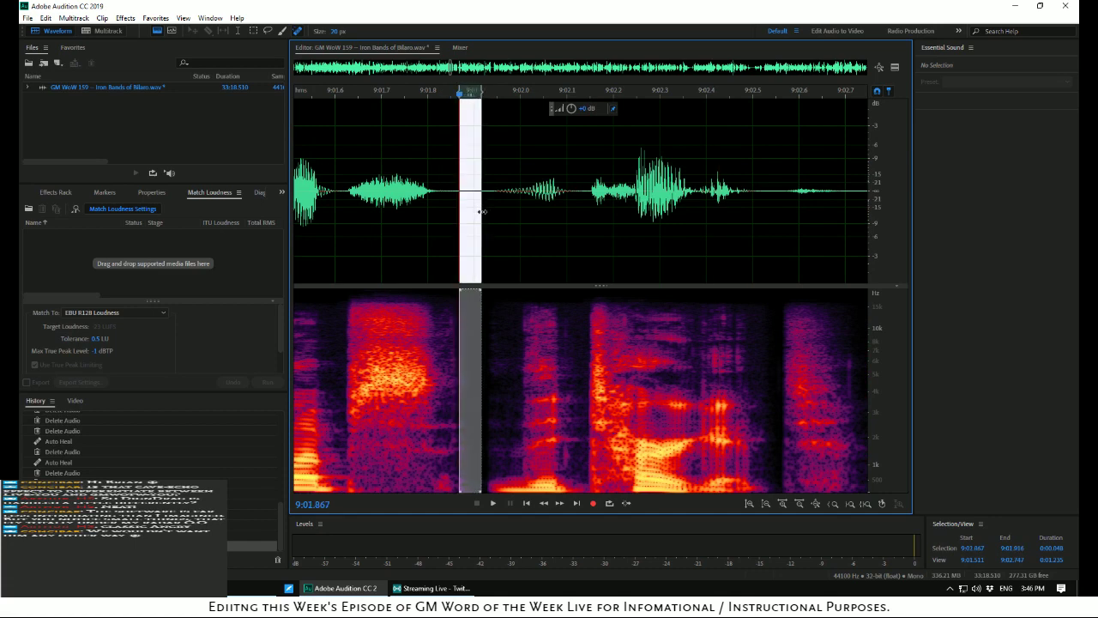
key(Delete)
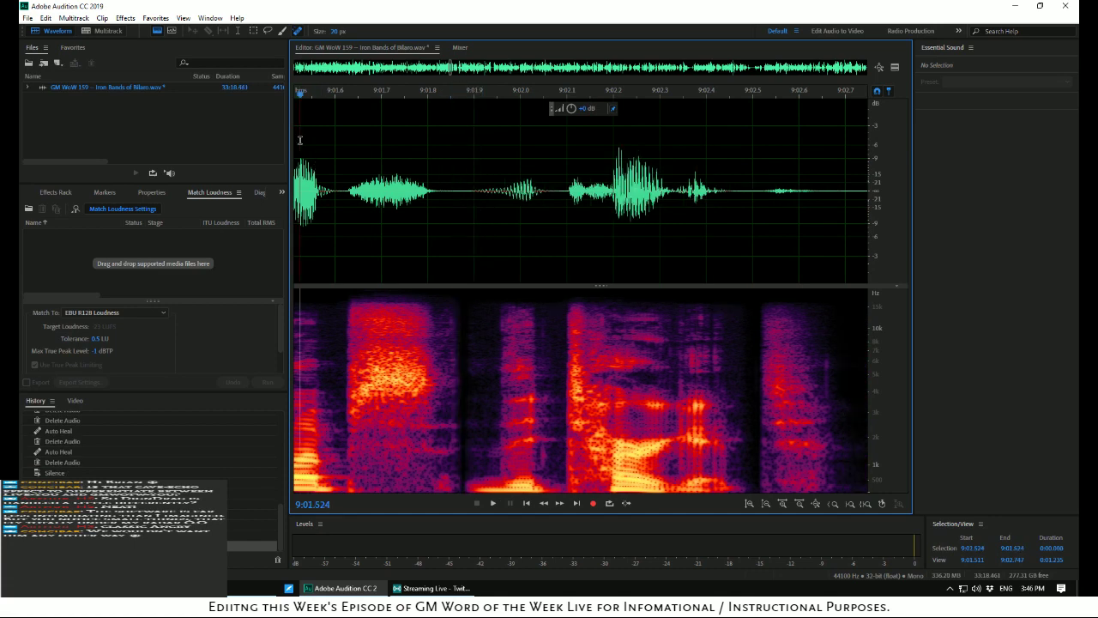
Replay across the tightened word gap from about 9:01.52 and listen on to 9:03.06
key(space)
key(space)
scroll(348, 153, down, 3)
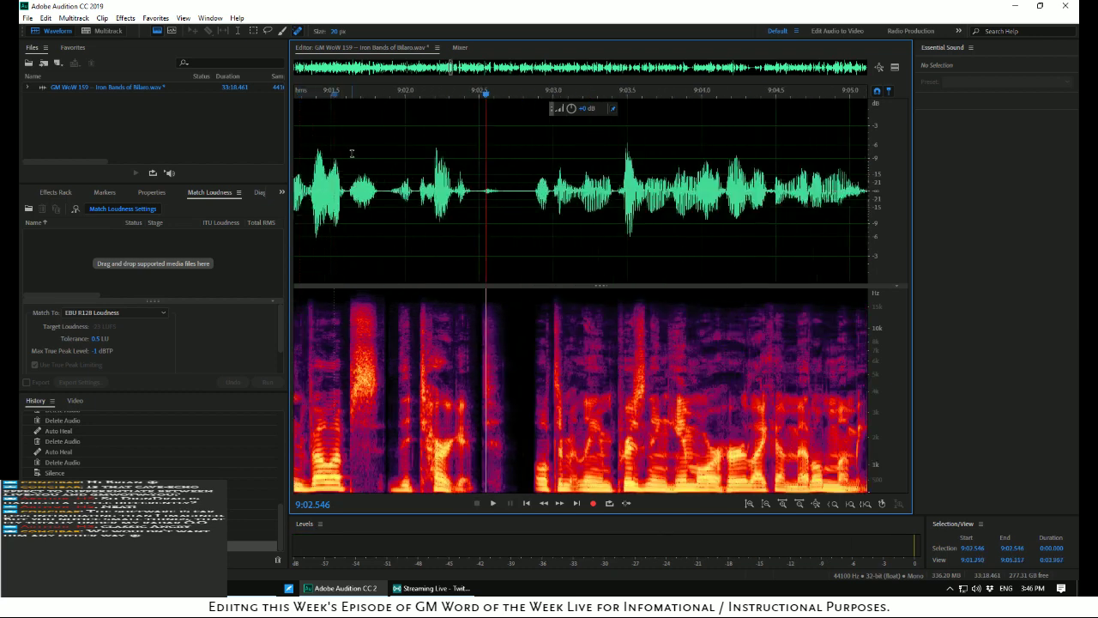
key(space)
key(space)
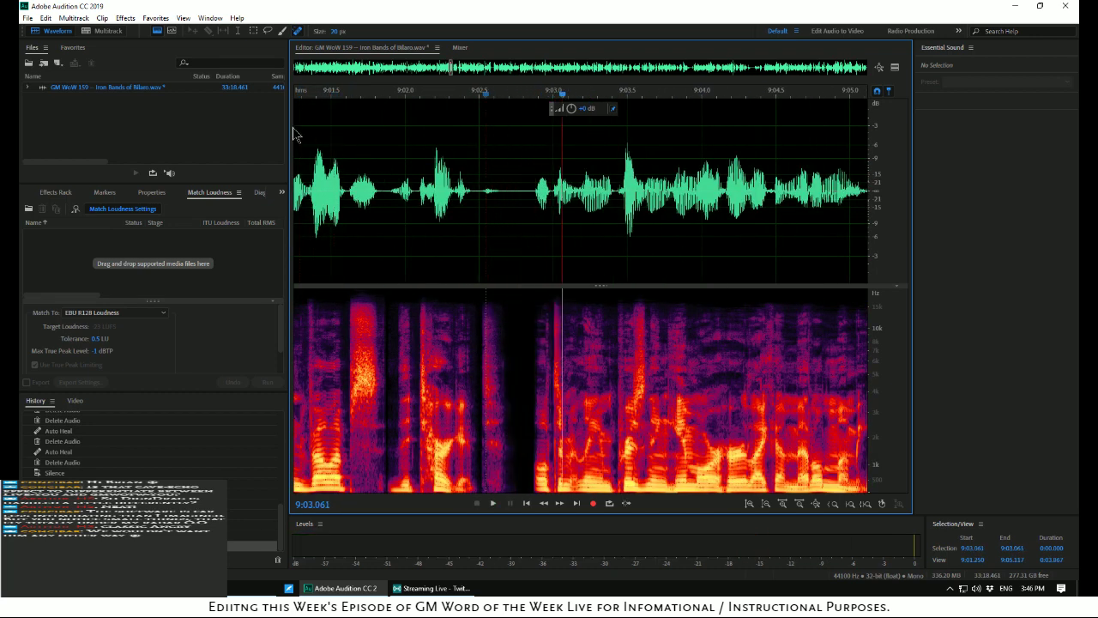
Replay the tightened word gap from about 9:01.30 and again from just after that point to judge its spacing
click(301, 139)
key(space)
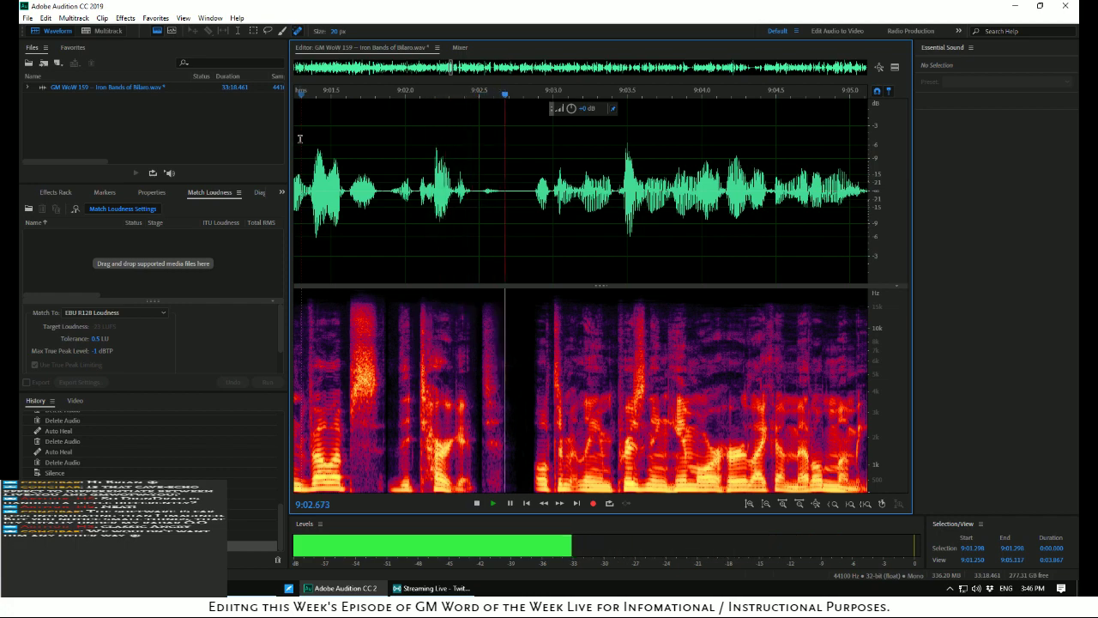
key(space)
click(309, 143)
key(space)
key(space)
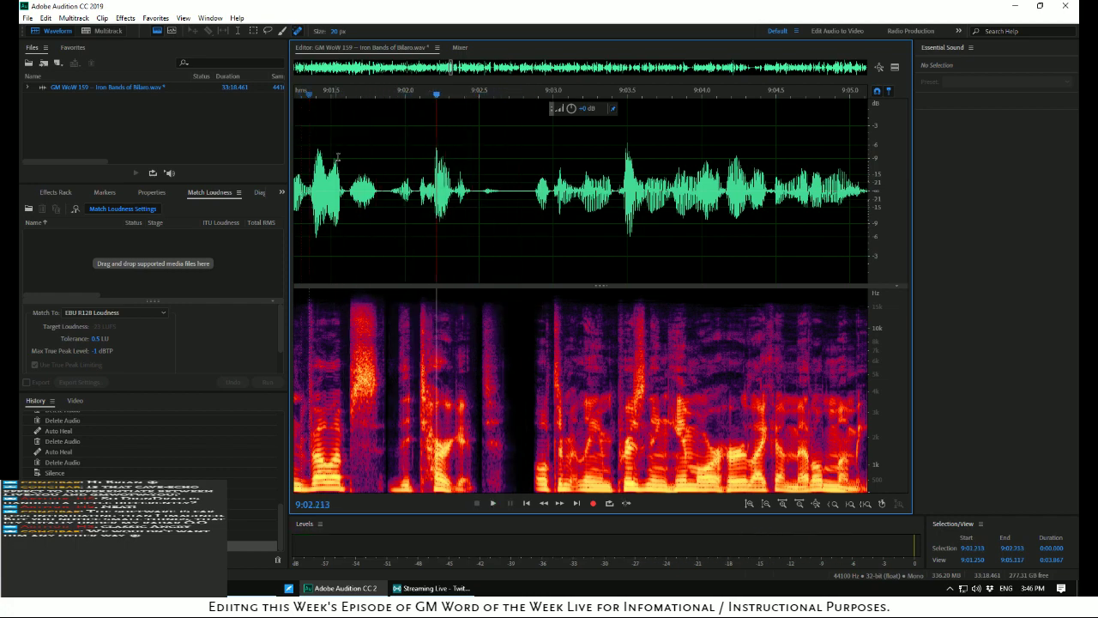
Delete a further sliver of the word gap from about 9:01.84 to 9:01.89
scroll(374, 167, up, 4)
scroll(374, 166, up, 1)
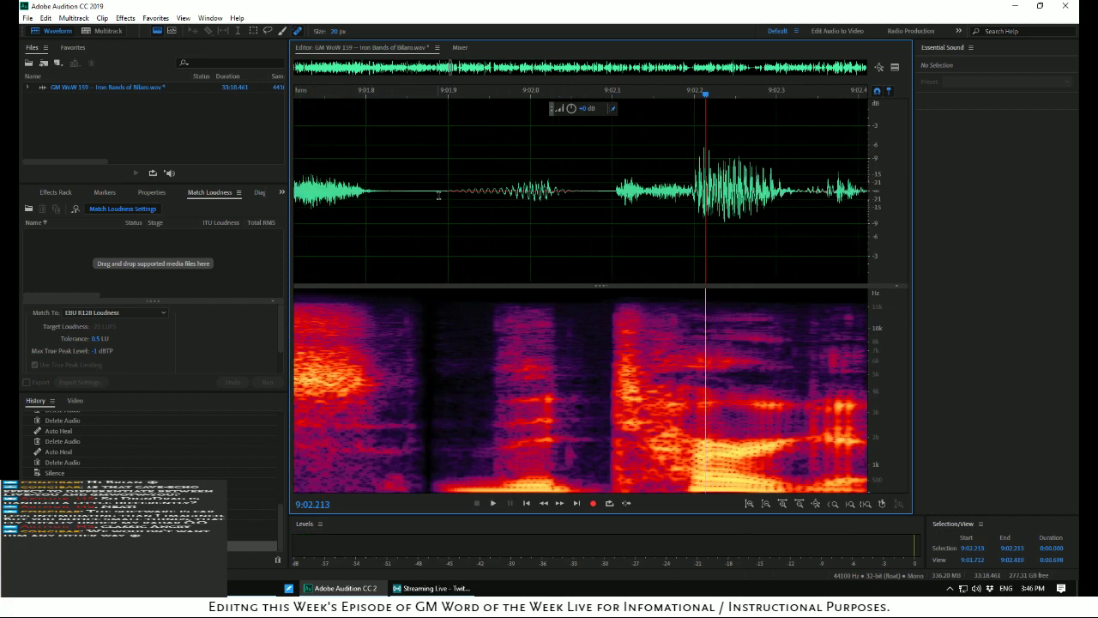
drag(403, 190, 439, 204)
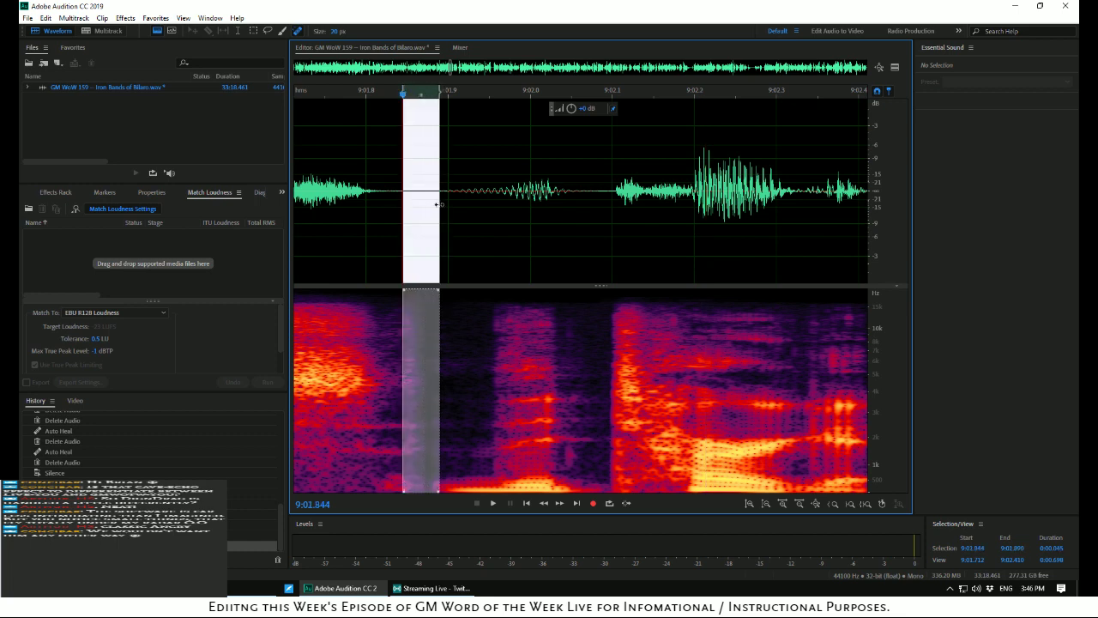
key(Delete)
Replay the edited phrase from about 9:01.31 and listen on past 9:18.99
scroll(417, 186, down, 6)
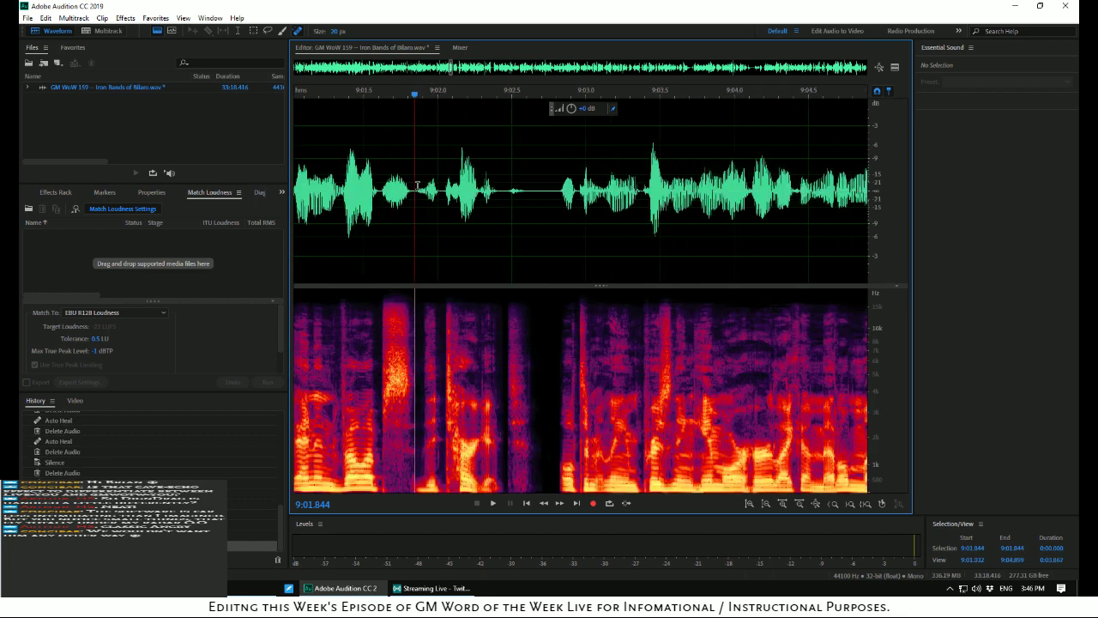
click(334, 149)
key(space)
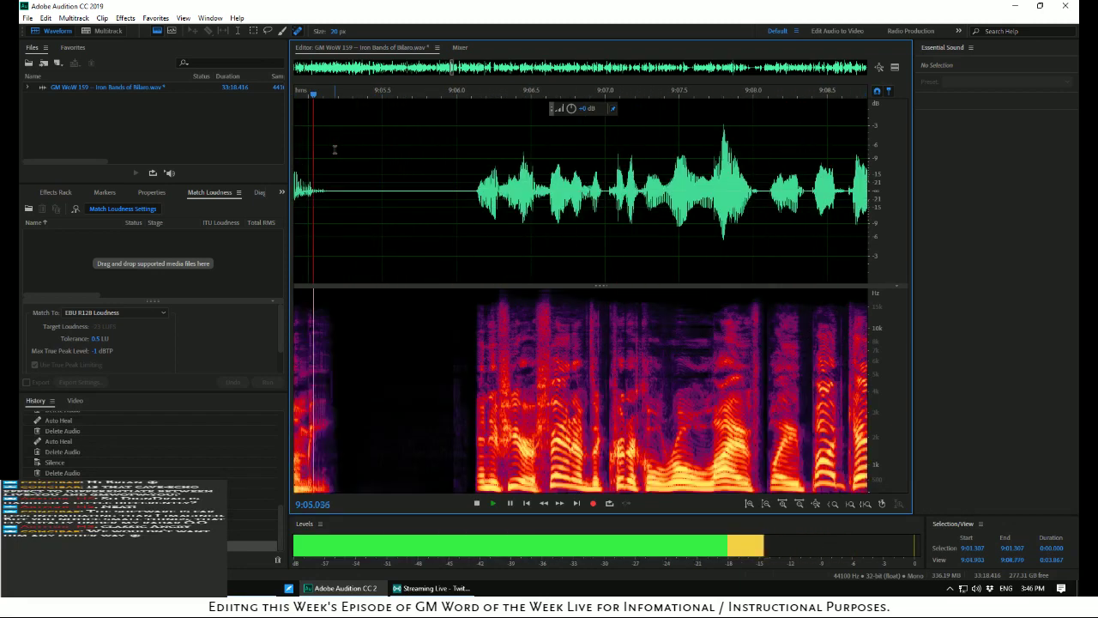
scroll(476, 174, down, 2)
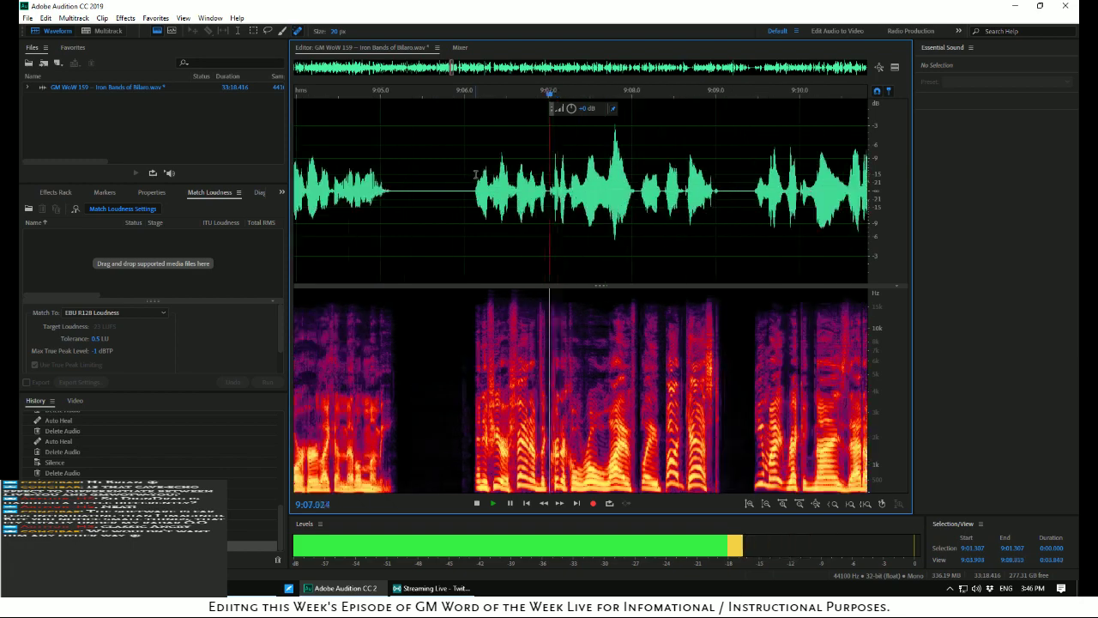
scroll(611, 187, down, 5)
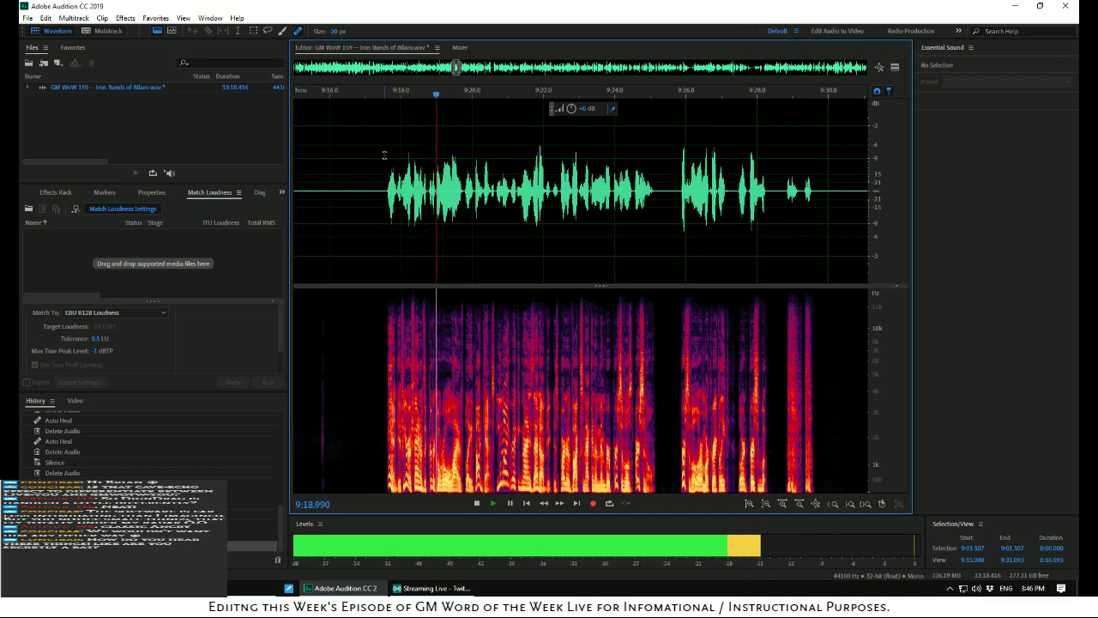
Delete the rejected take from about 9:06.00 to 9:17.53, checking the start of the selection by ear first
key(space)
drag(383, 190, 593, 213)
key(space)
key(space)
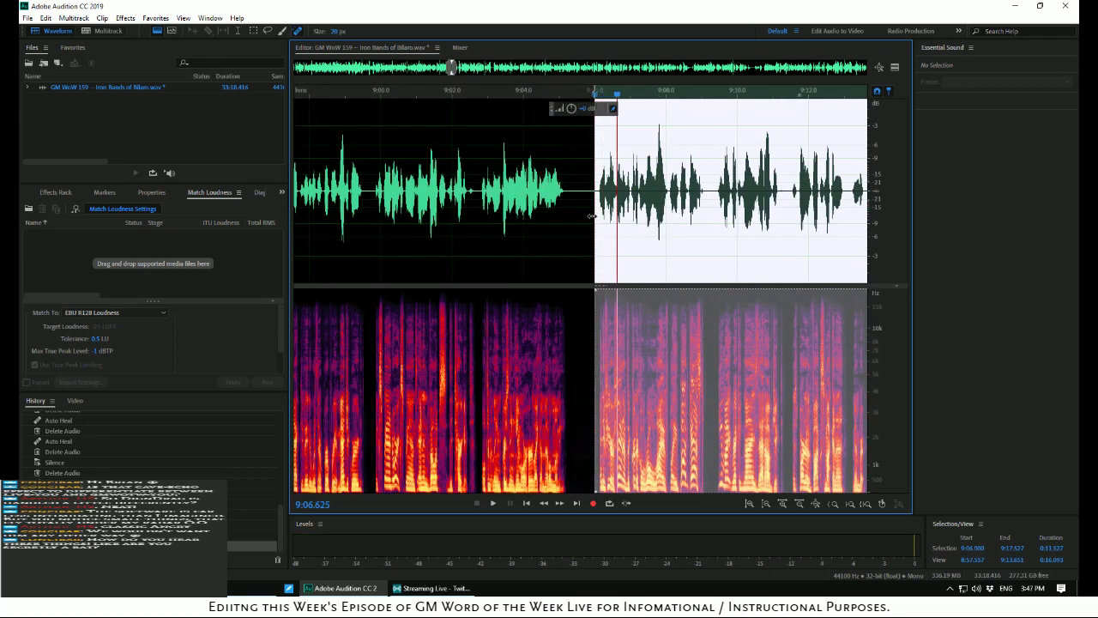
key(Delete)
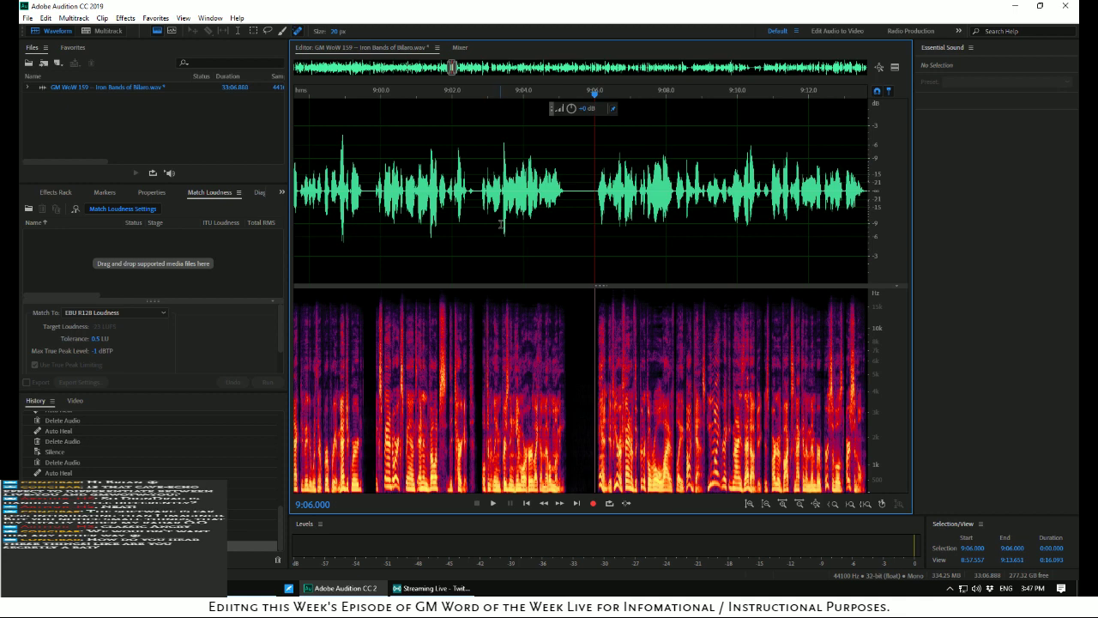
Listen on from about 9:03.50 and delete the rejected take from about 9:14.29 to 9:27.28
key(space)
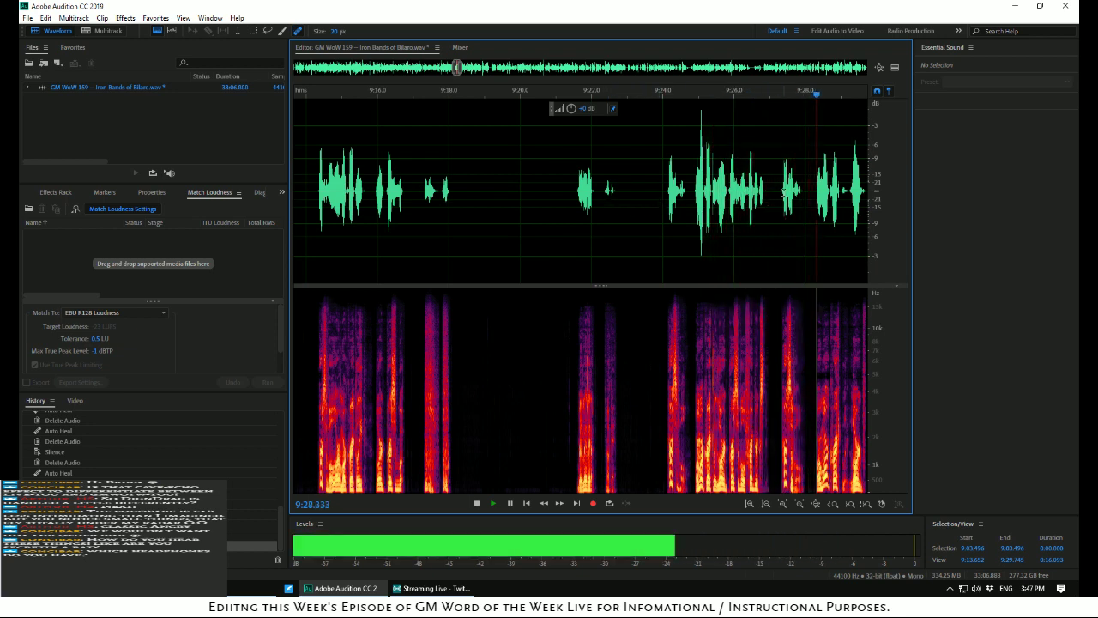
key(space)
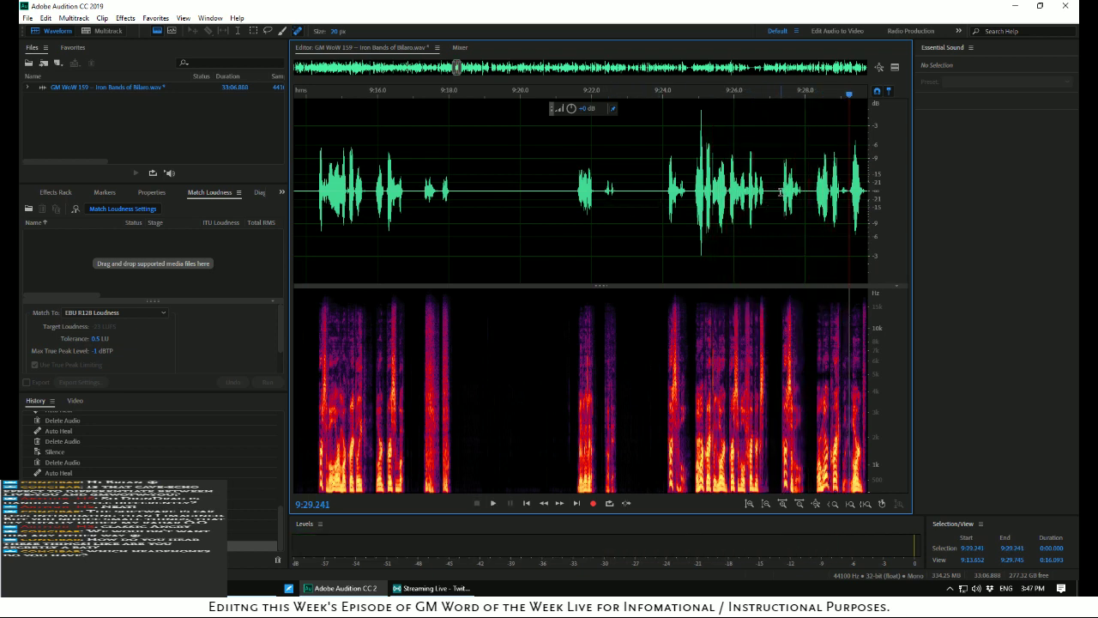
drag(779, 193, 627, 222)
key(space)
key(space)
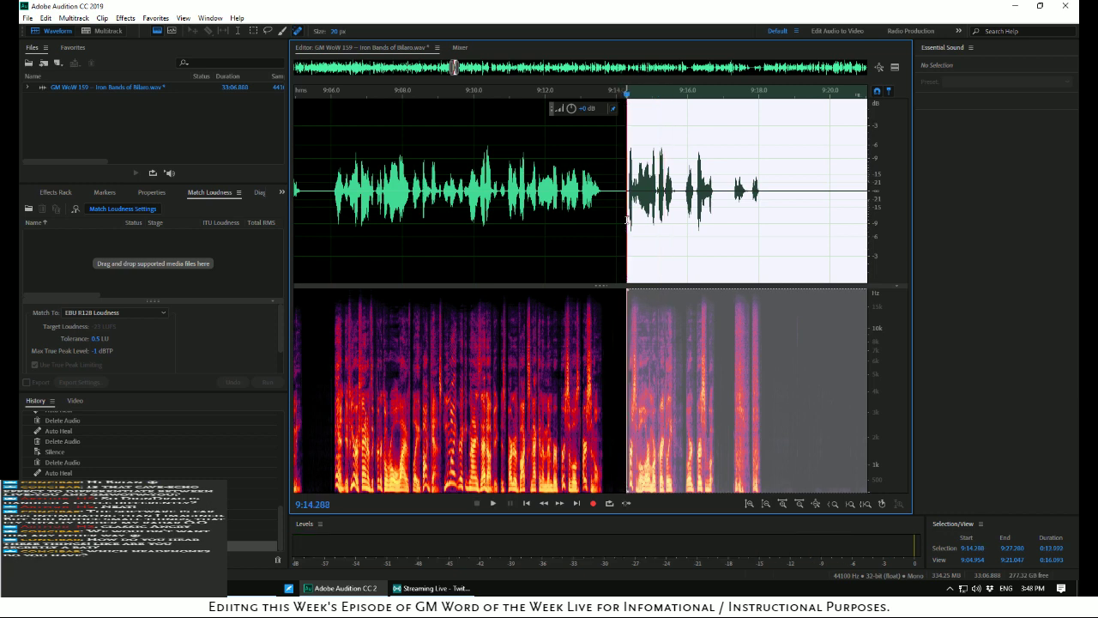
key(Delete)
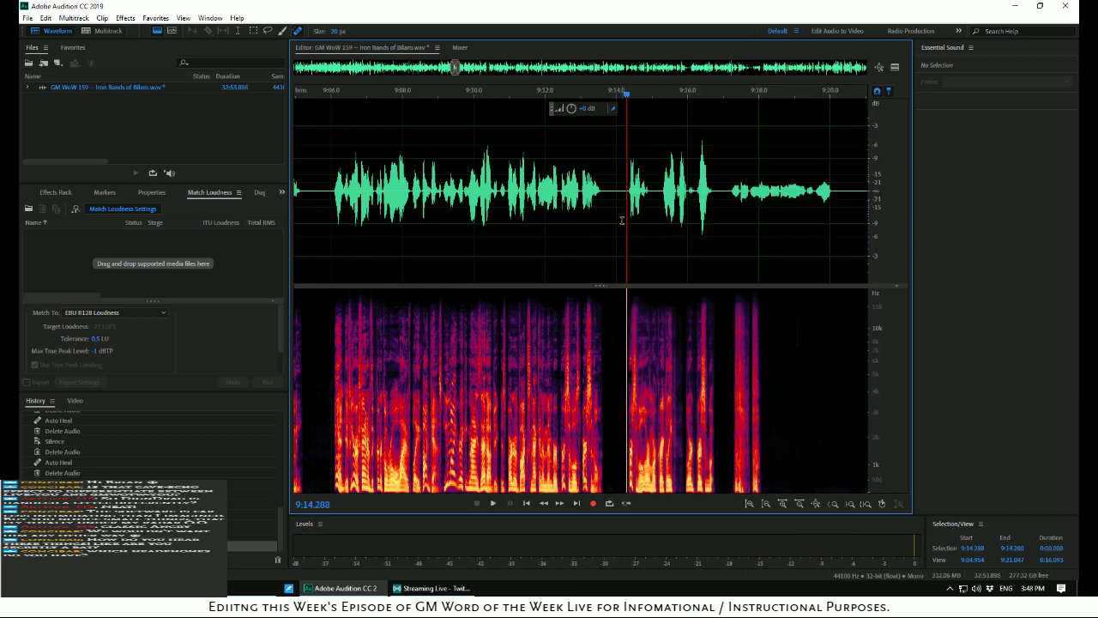
Play the join from about 9:12.00, then delete the rejected audio from about 9:14.26 to 9:23.85
key(space)
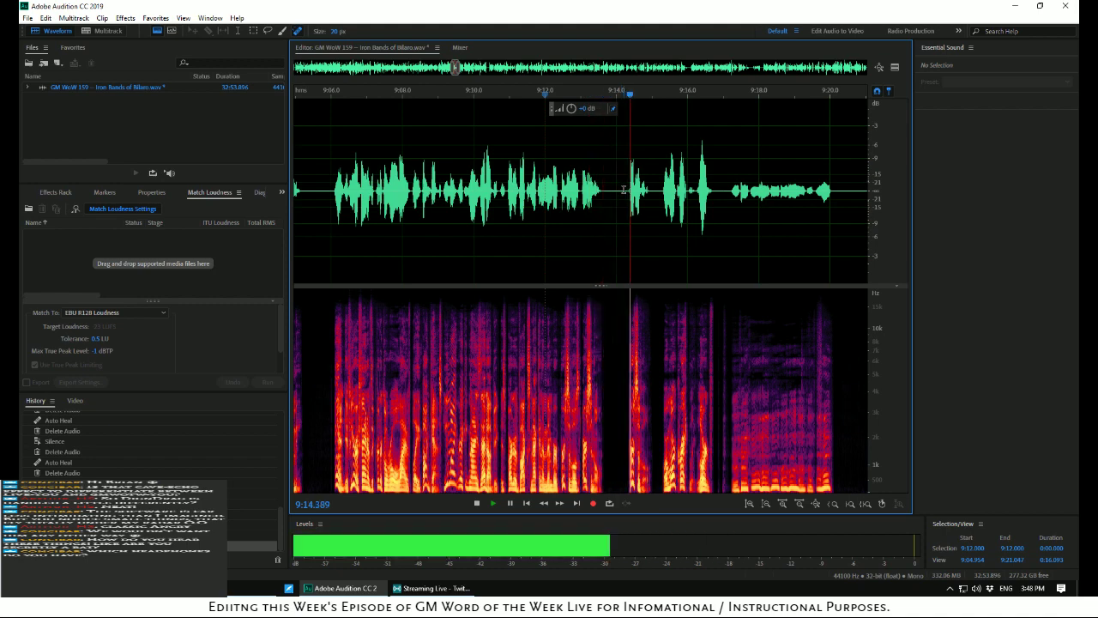
drag(626, 197, 704, 255)
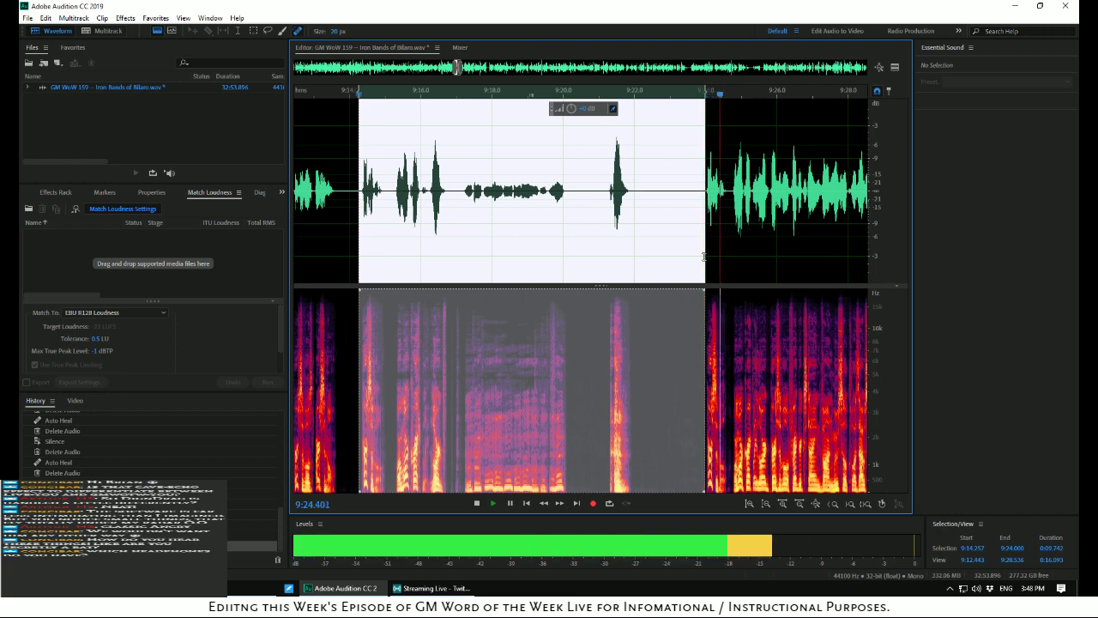
drag(701, 258, 700, 257)
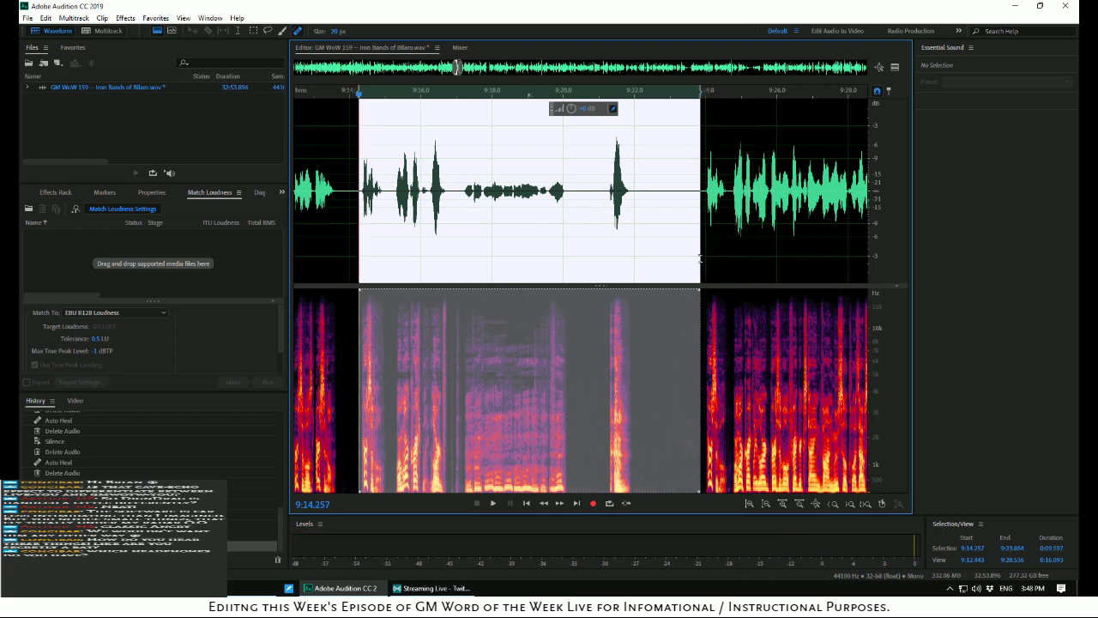
key(Delete)
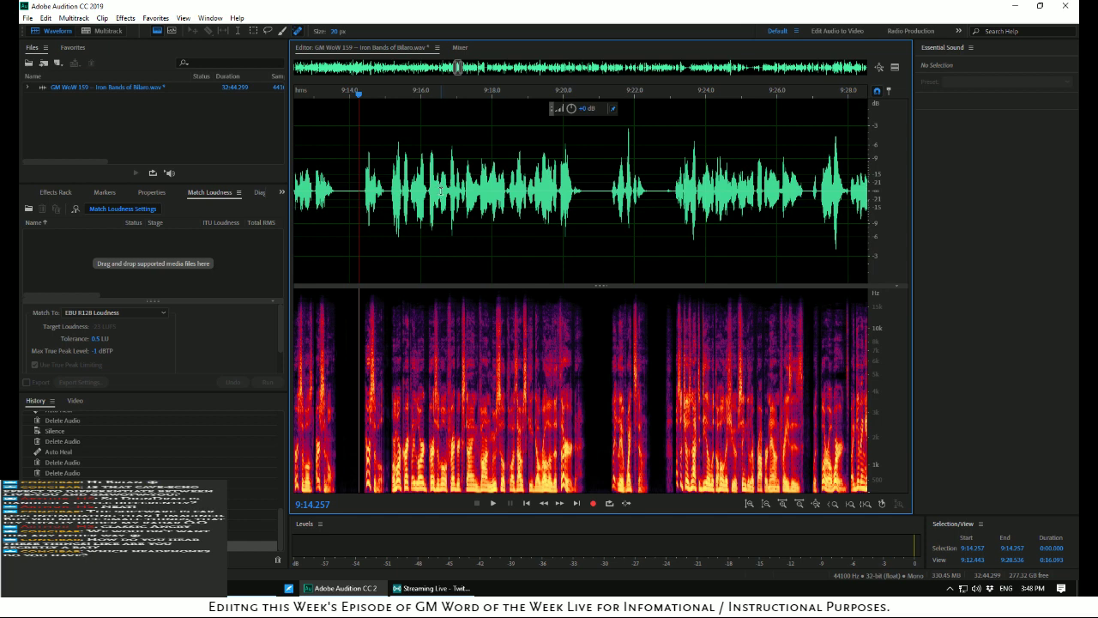
Replay the join from about 9:12.52 and listen on past 9:28.72
click(297, 146)
key(space)
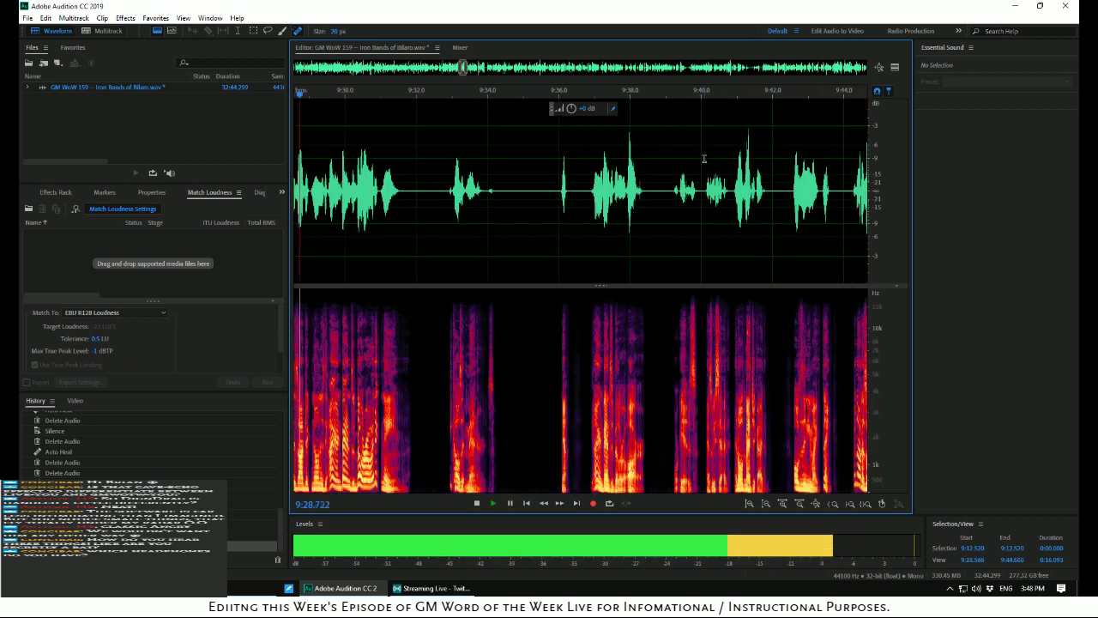
key(space)
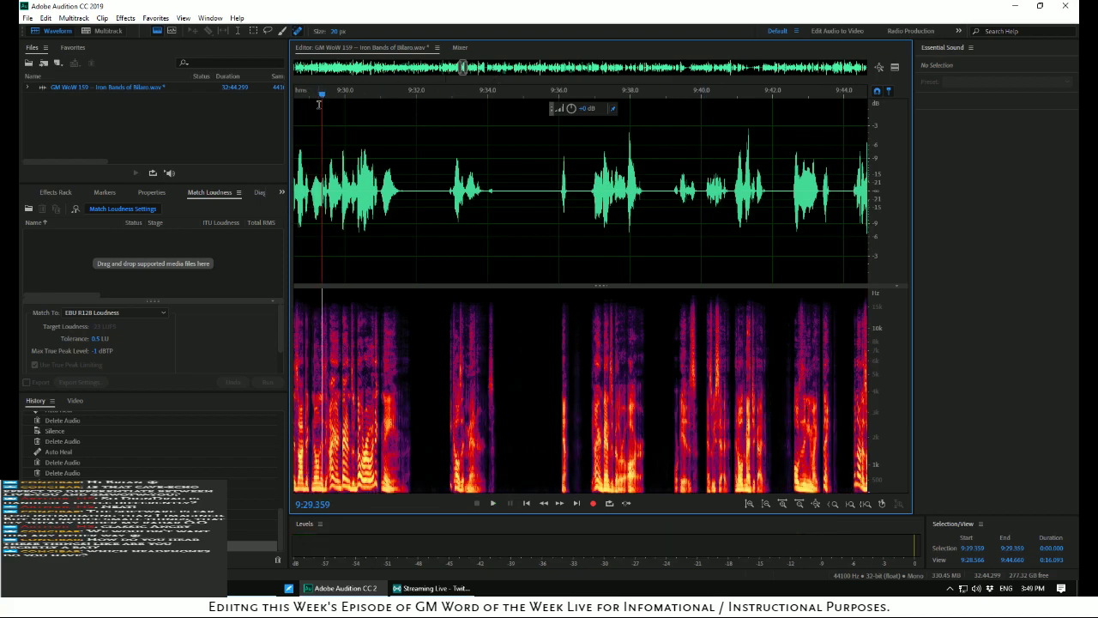
drag(322, 97, 296, 97)
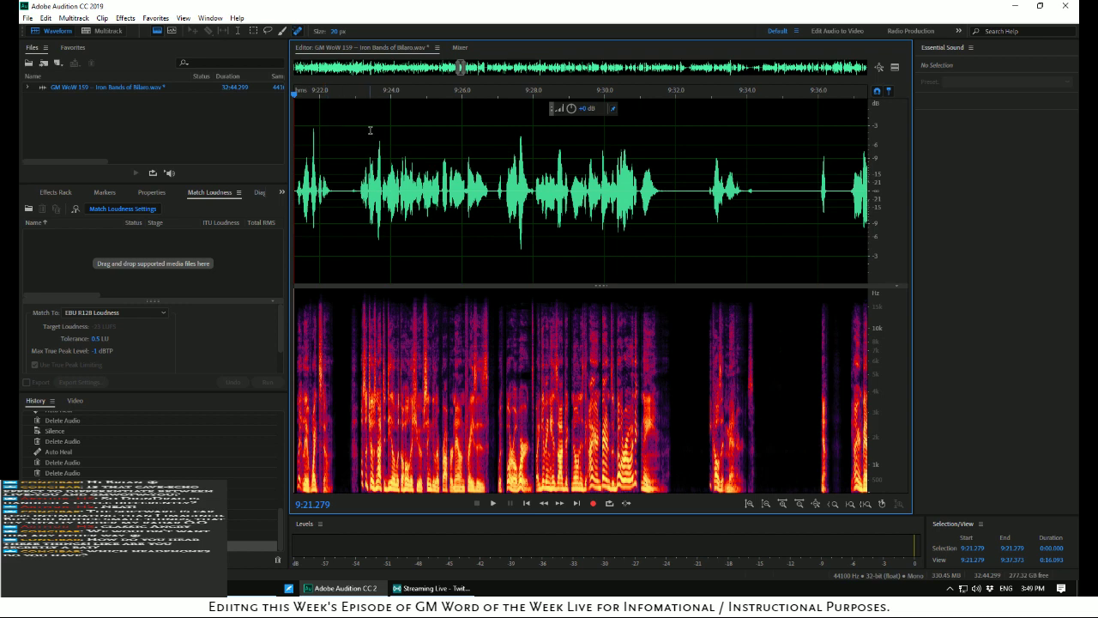
Replay the phrase from about 9:21.50 and delete the word gap from about 9:26.75 to 9:26.95
key(space)
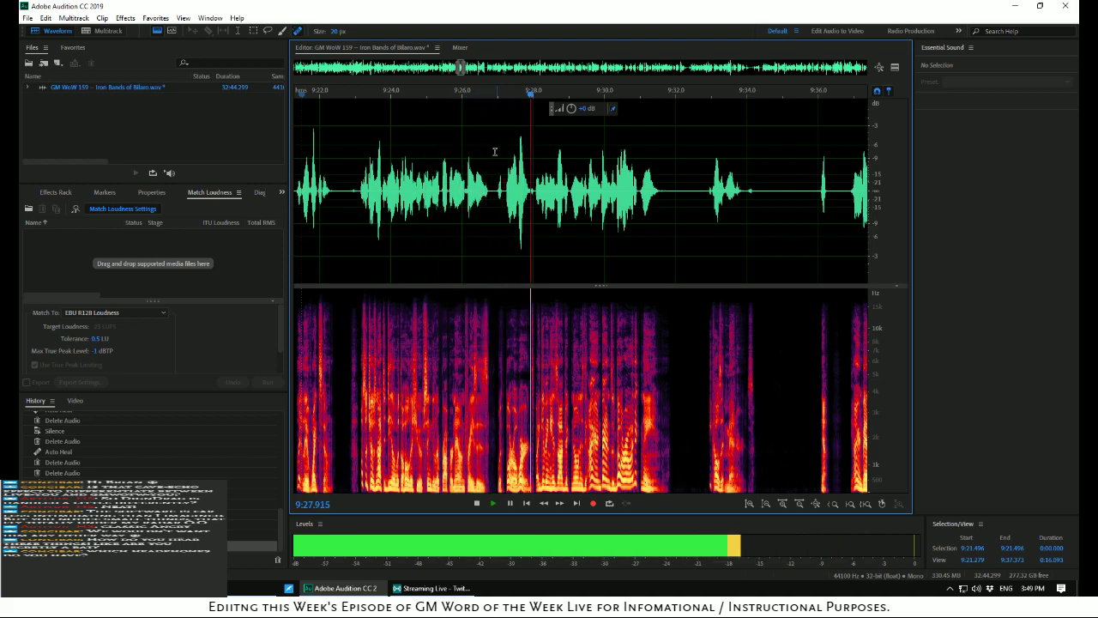
key(space)
key(equal)
scroll(493, 152, up, 3)
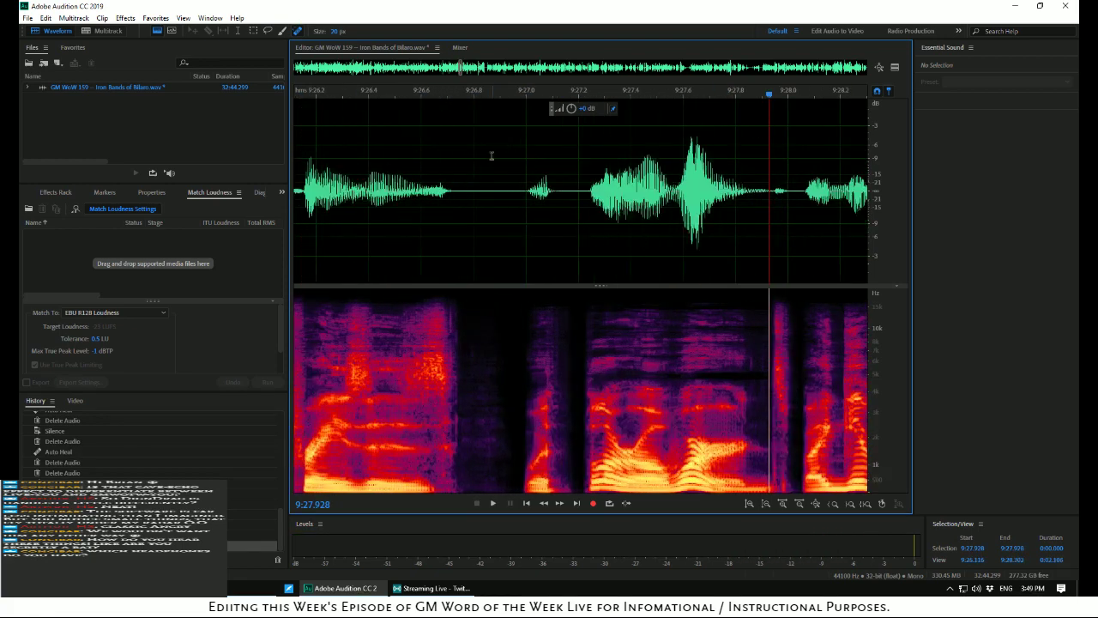
drag(462, 187, 513, 204)
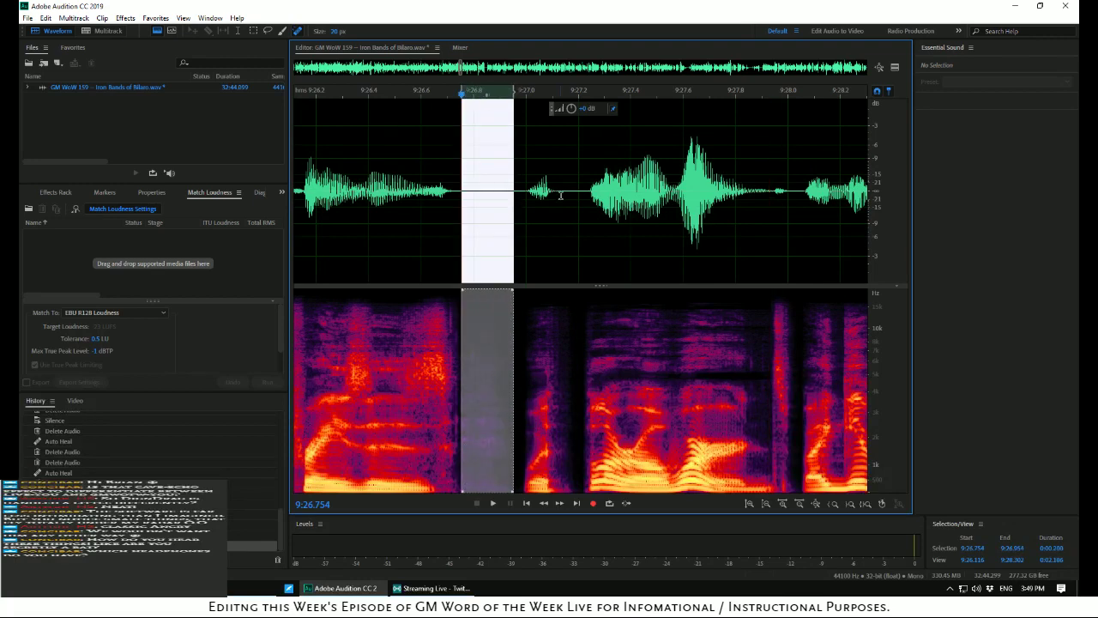
key(Delete)
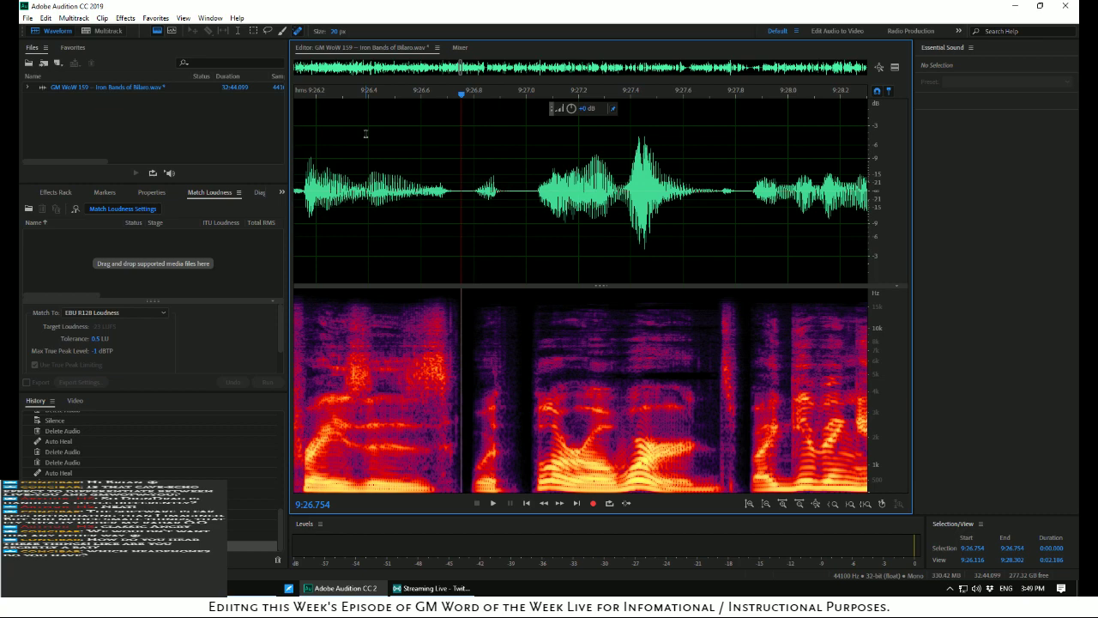
Replay the tightened word gap from about 9:26.40 and the whole phrase from about 9:22.68, listening on past 9:46
key(space)
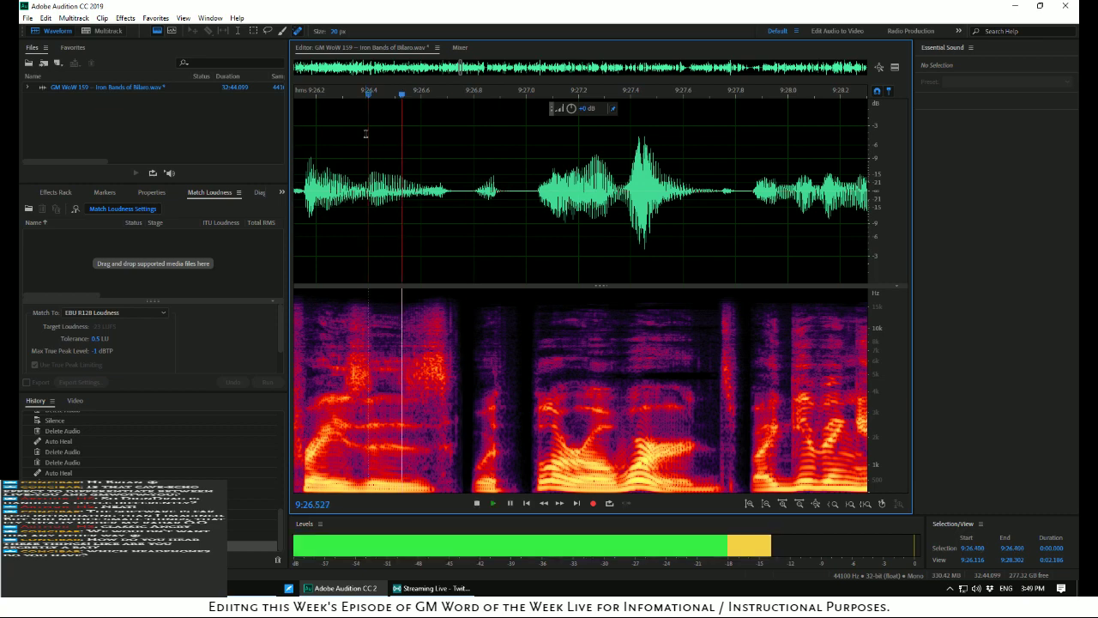
key(space)
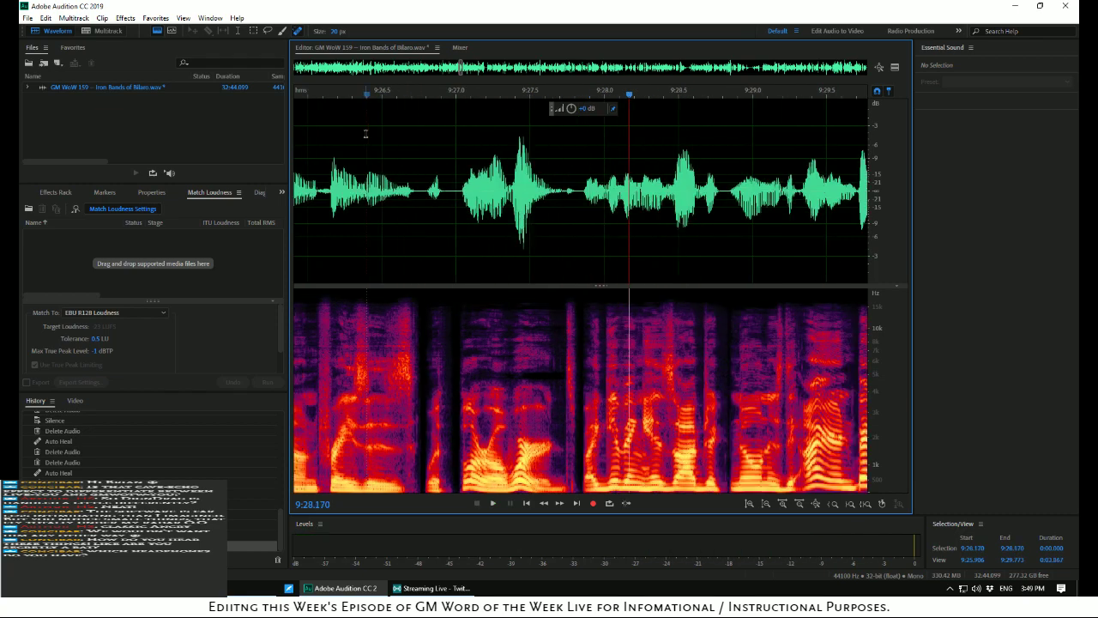
scroll(365, 134, down, 2)
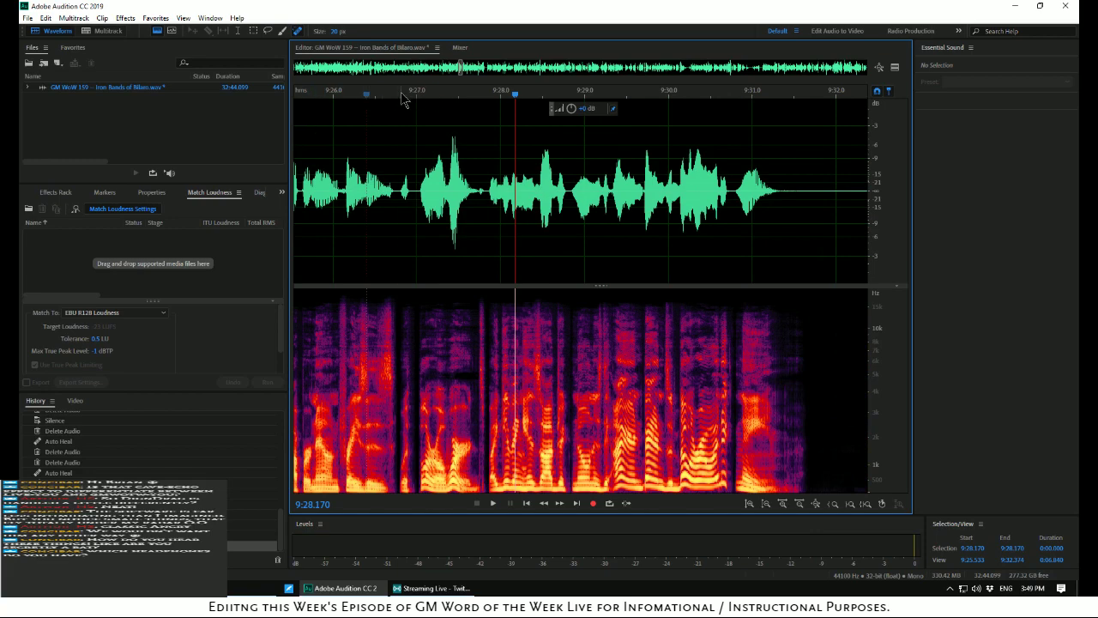
key(space)
key(space)
scroll(412, 132, down, 1)
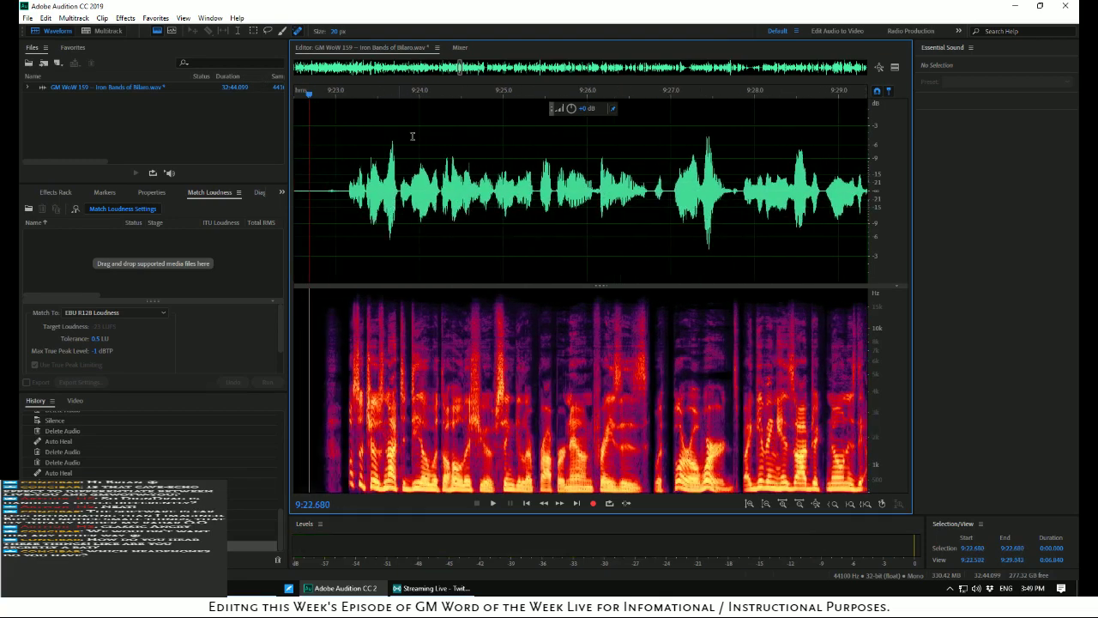
click(406, 132)
key(space)
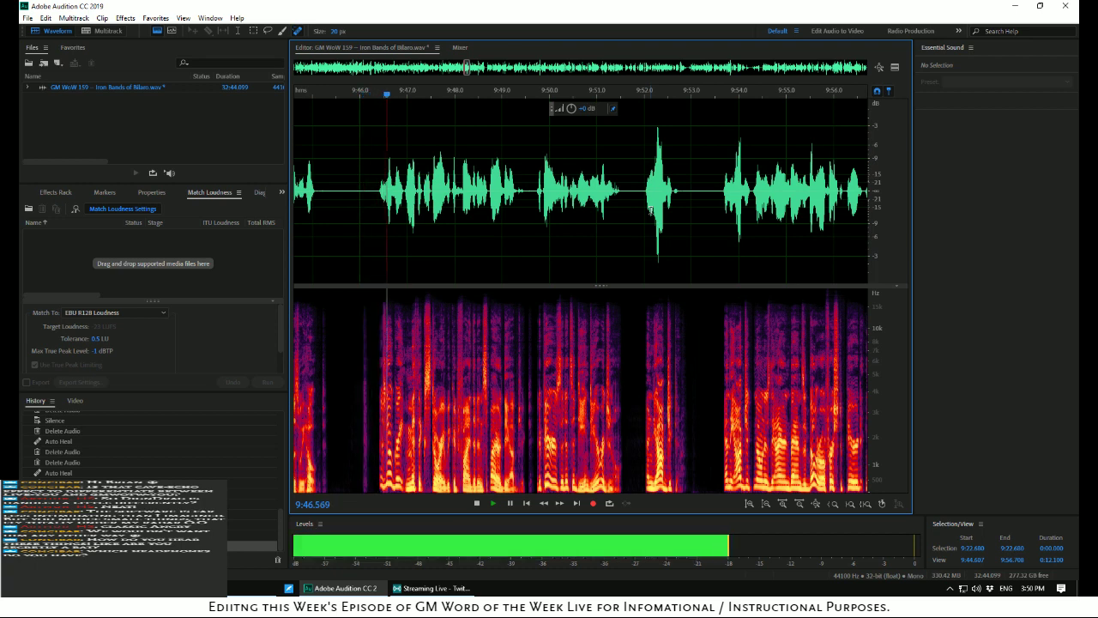
Delete the stray noise in the pause from about 9:46.00 to 9:46.19
key(space)
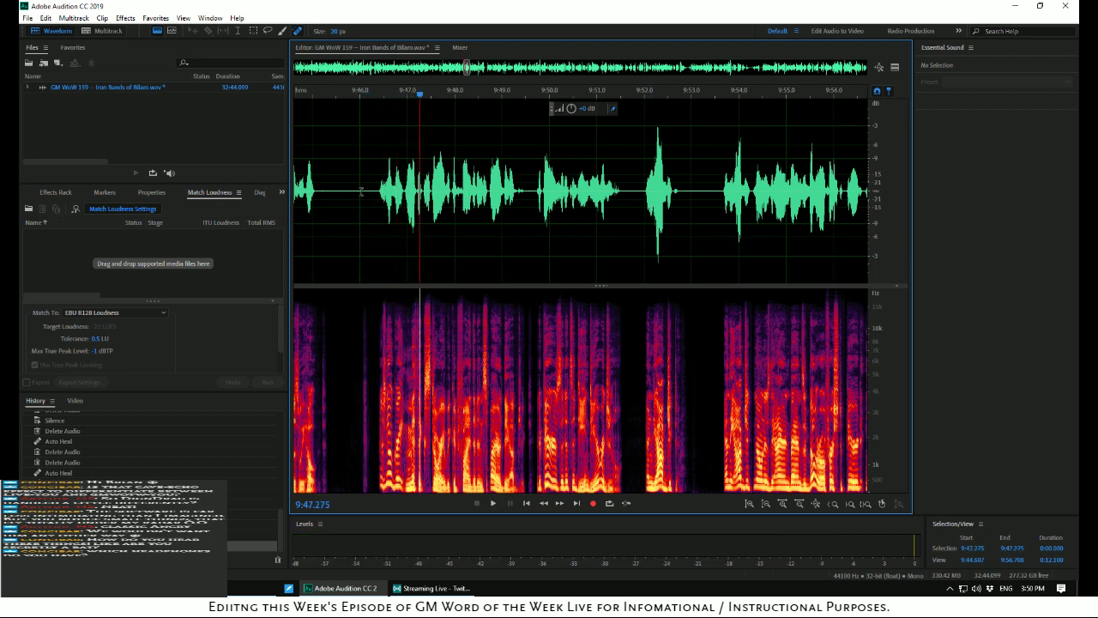
drag(369, 194, 356, 205)
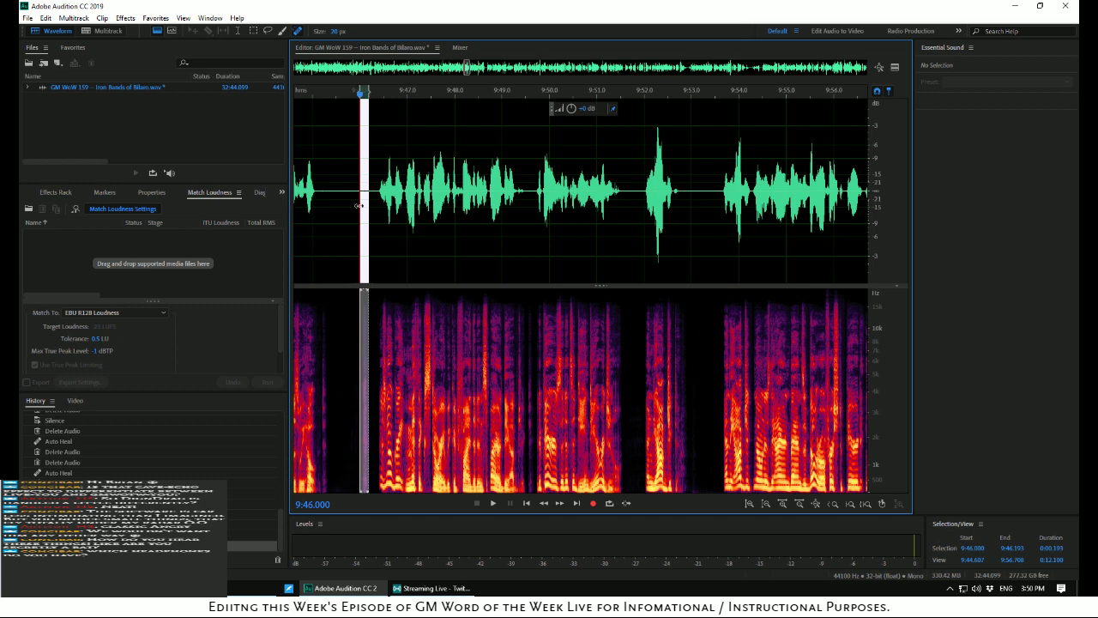
key(Delete)
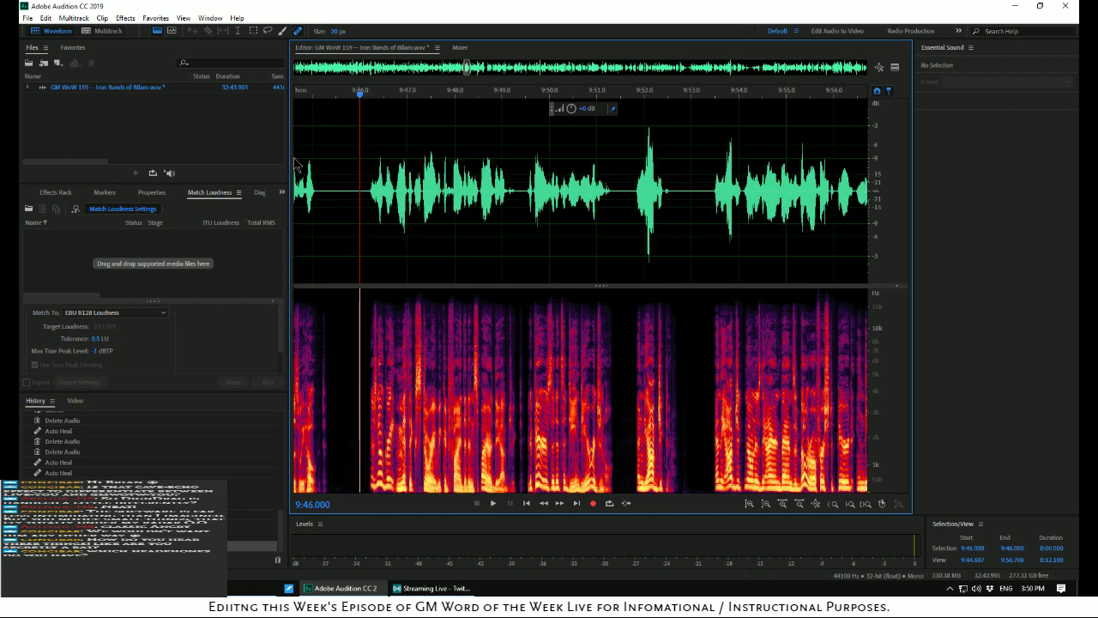
Play from about 9:44.68 and delete the false start from about 9:51.70 to 9:53.36
key(space)
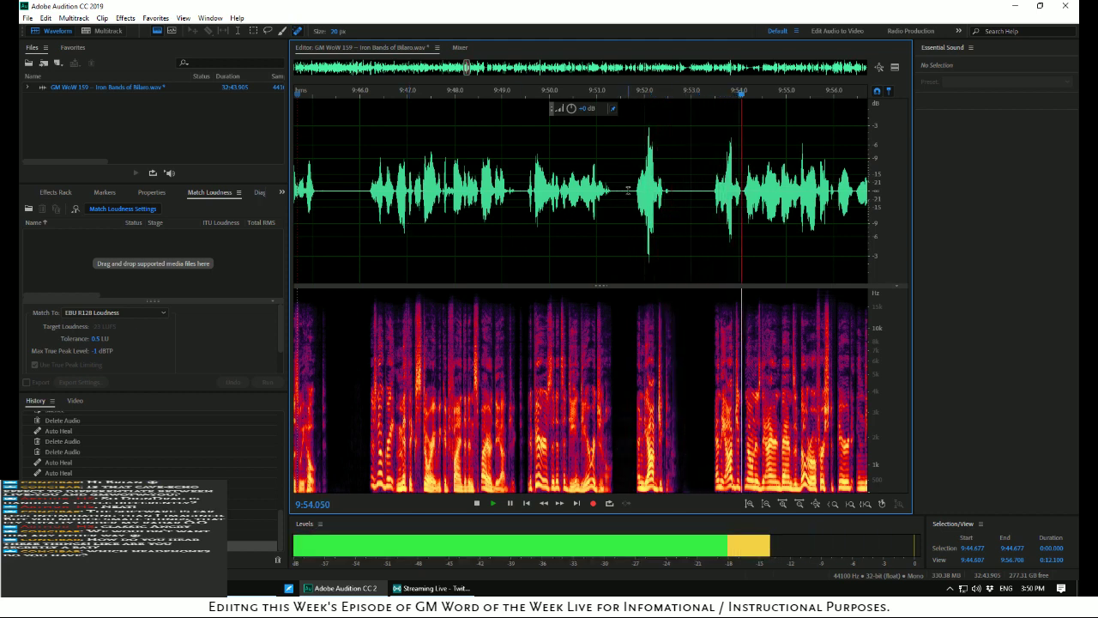
drag(630, 197, 706, 223)
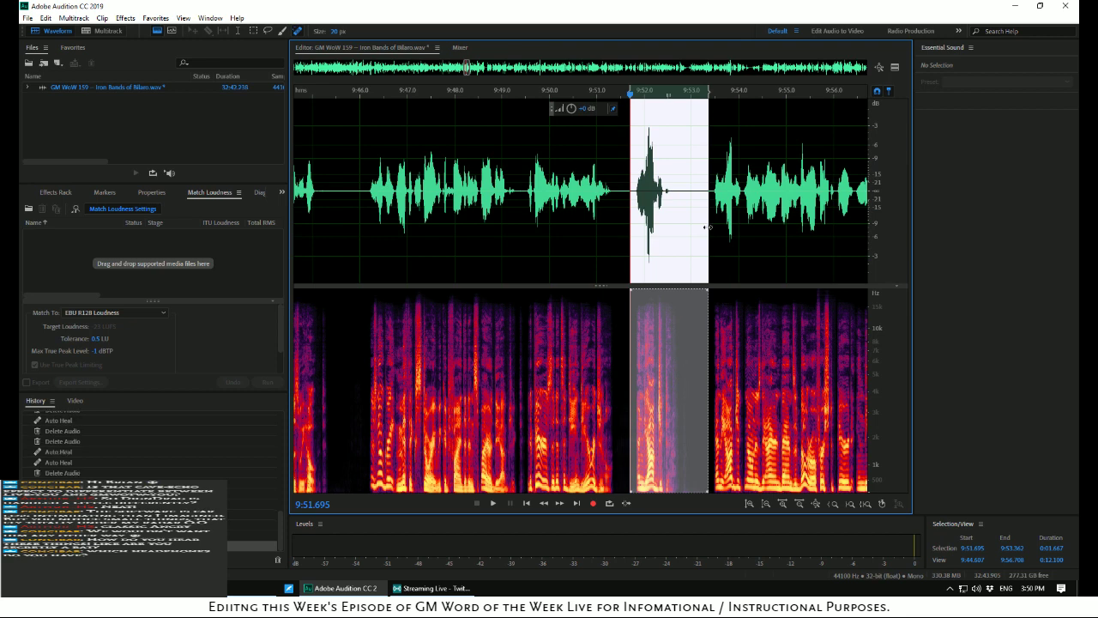
key(Delete)
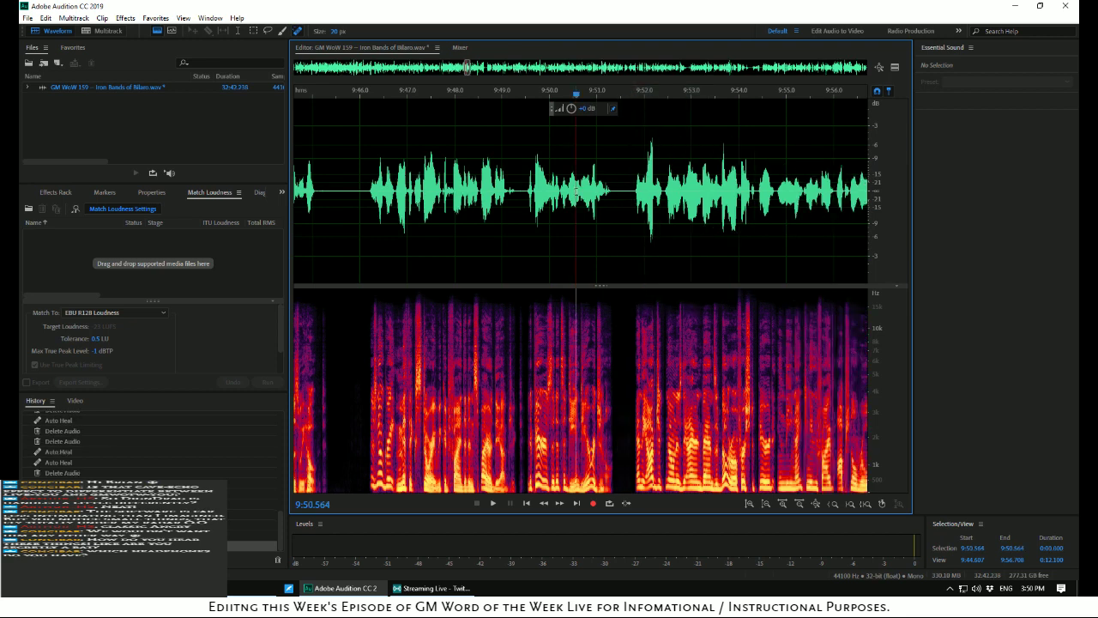
Listen on from about 9:50.56, replay from about 10:09.63, and delete part of the word gap from about 10:10.77 to 10:10.87
key(space)
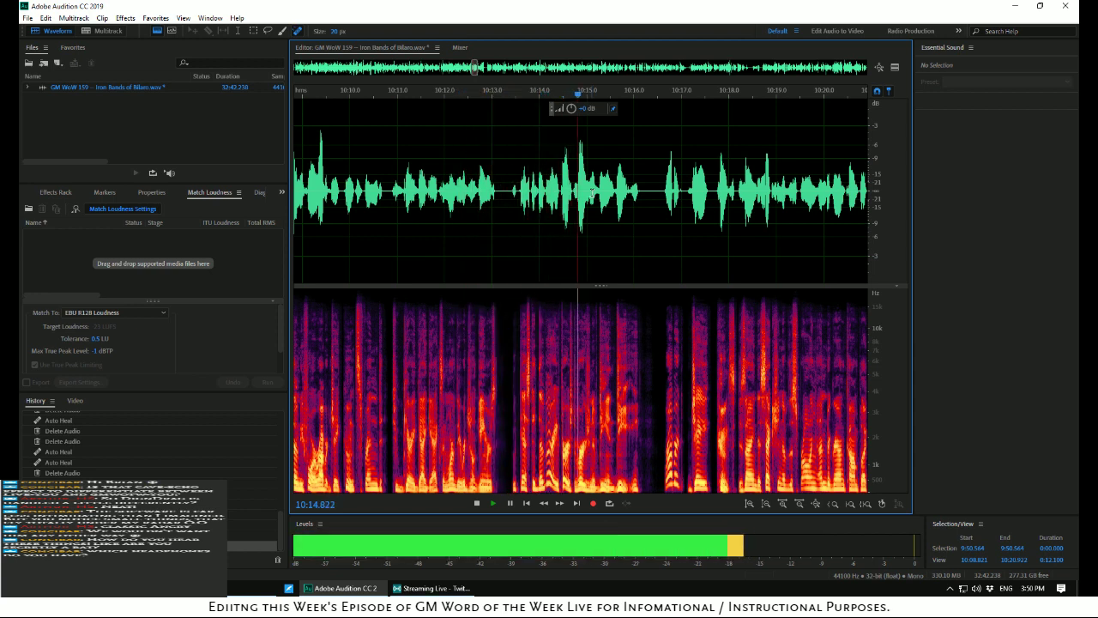
key(space)
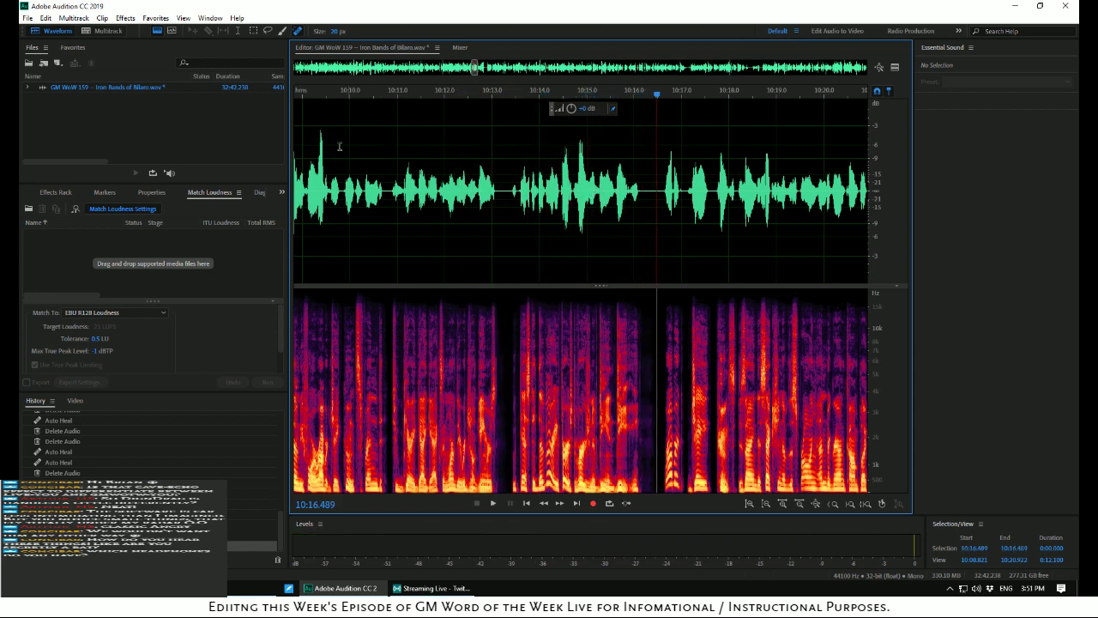
key(space)
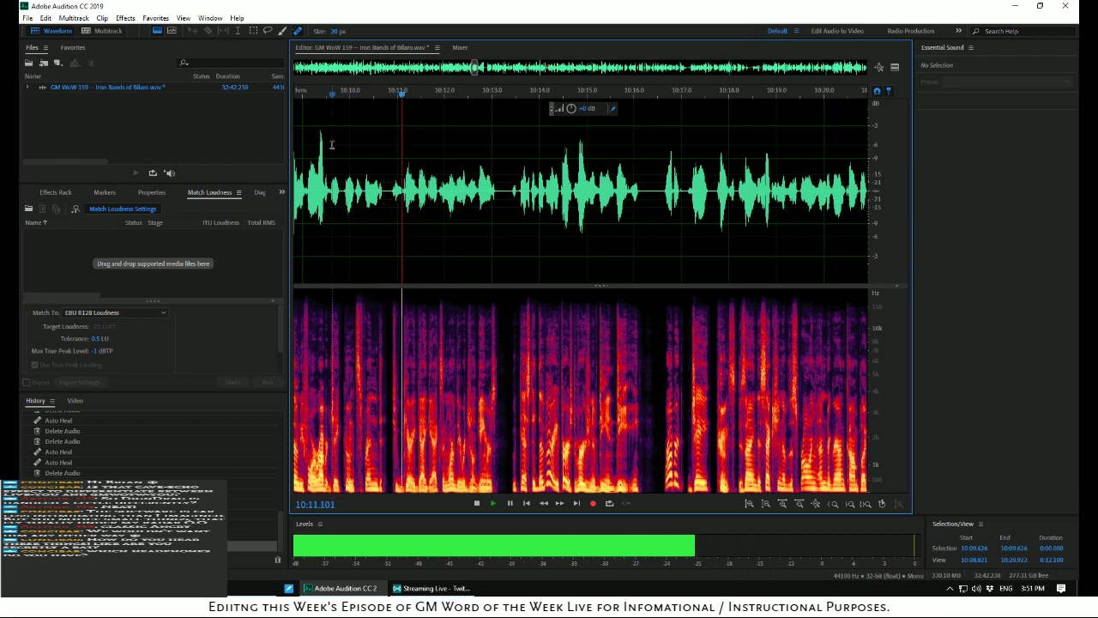
key(space)
scroll(399, 149, up, 4)
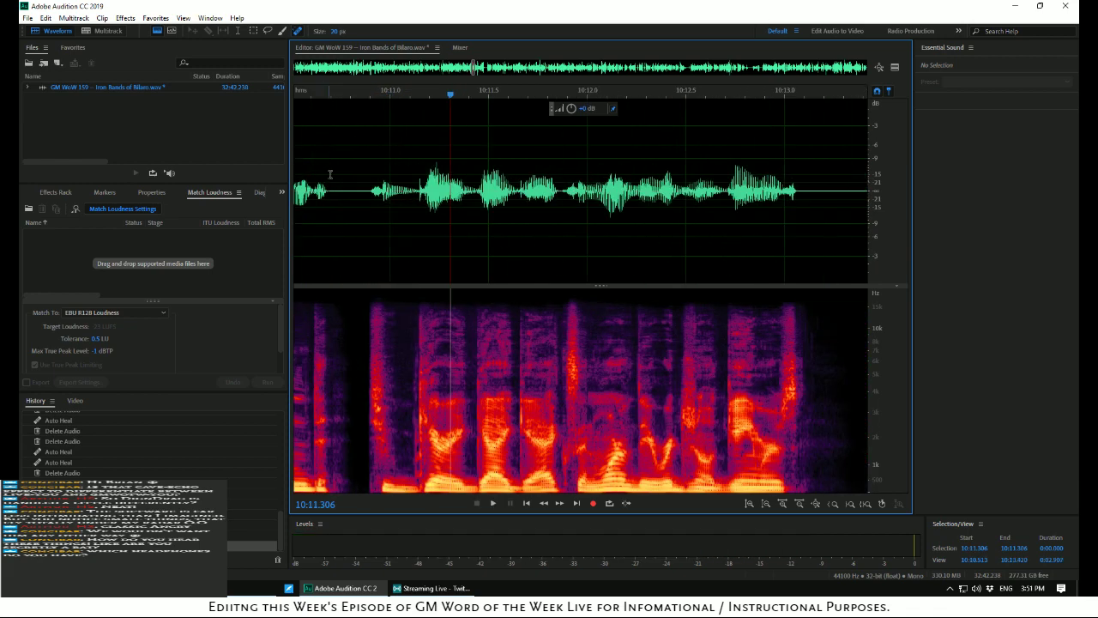
drag(344, 187, 359, 198)
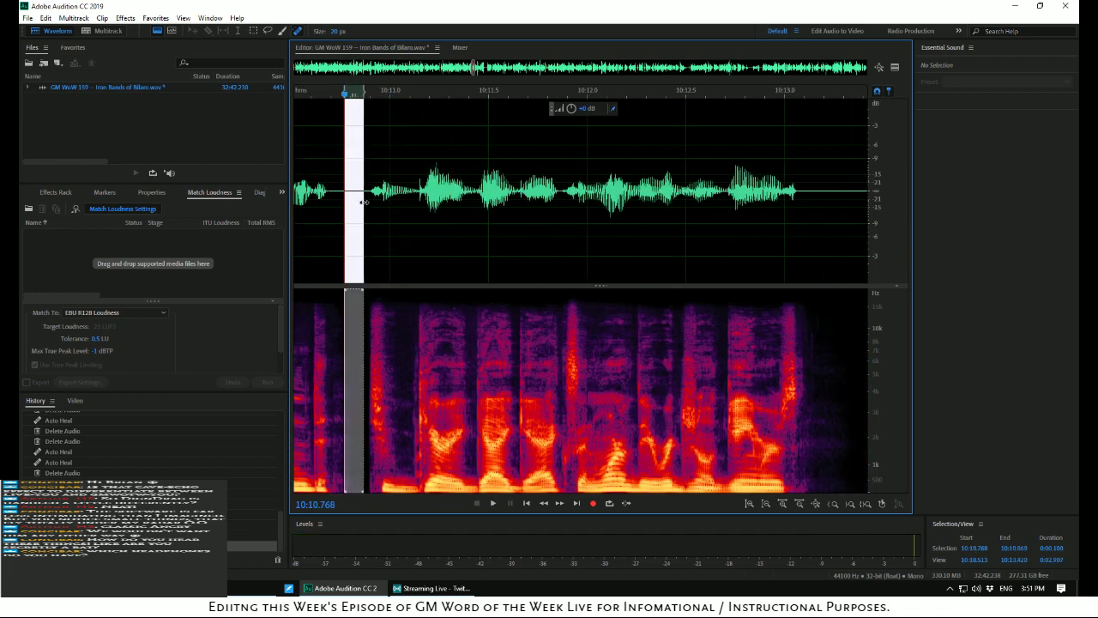
key(Delete)
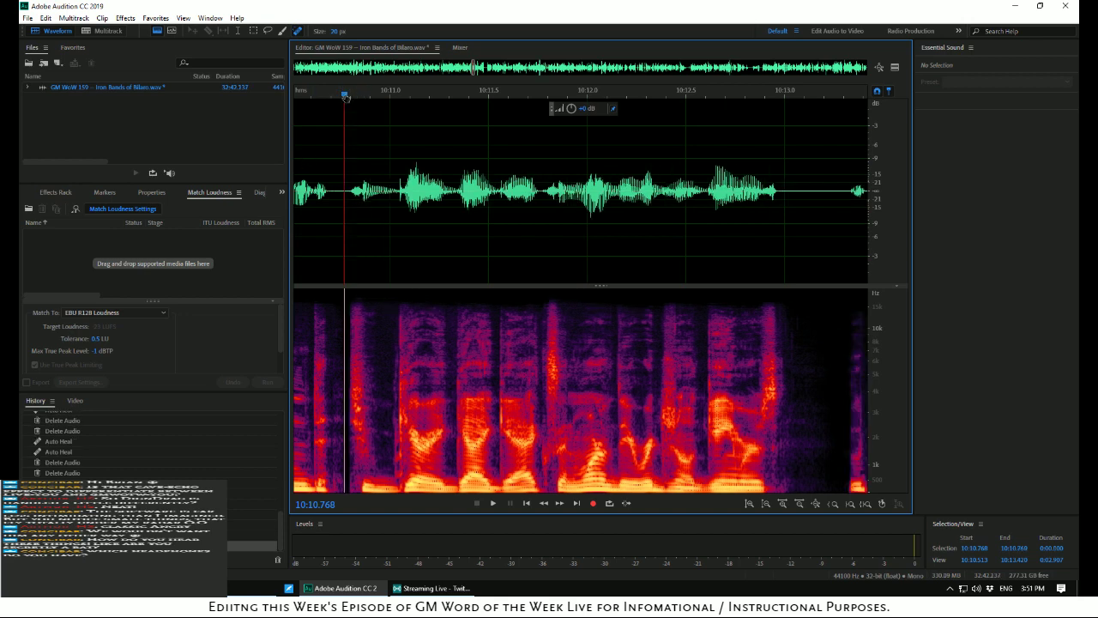
Listen from about 10:09.52 and auto-heal the click just after the phrase, from about 10:16.00 to 10:16.03
key(space)
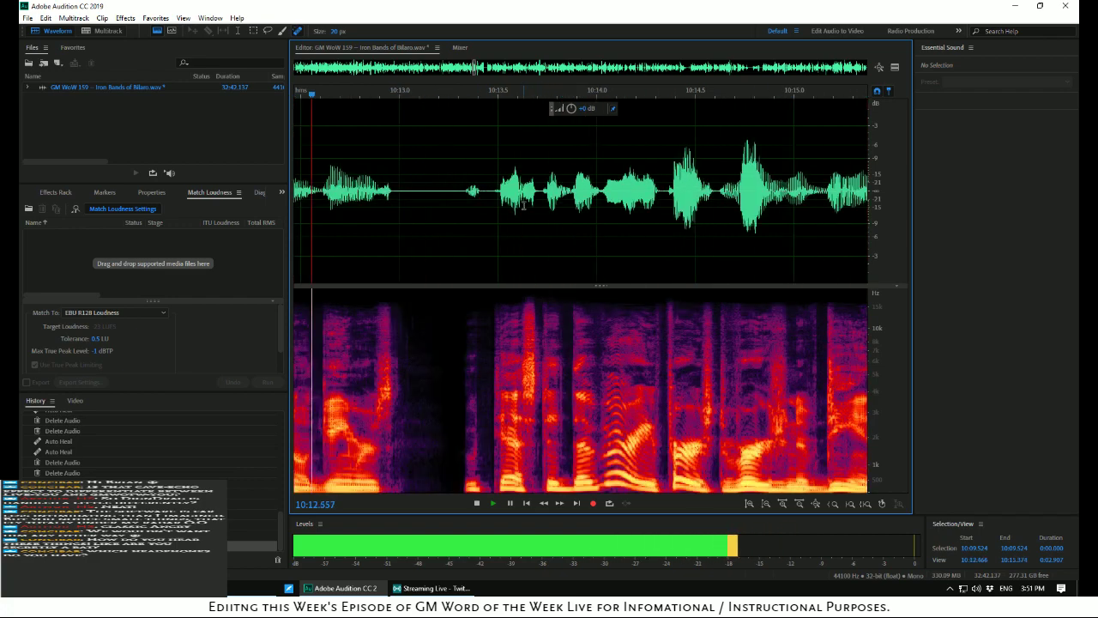
scroll(523, 205, down, 3)
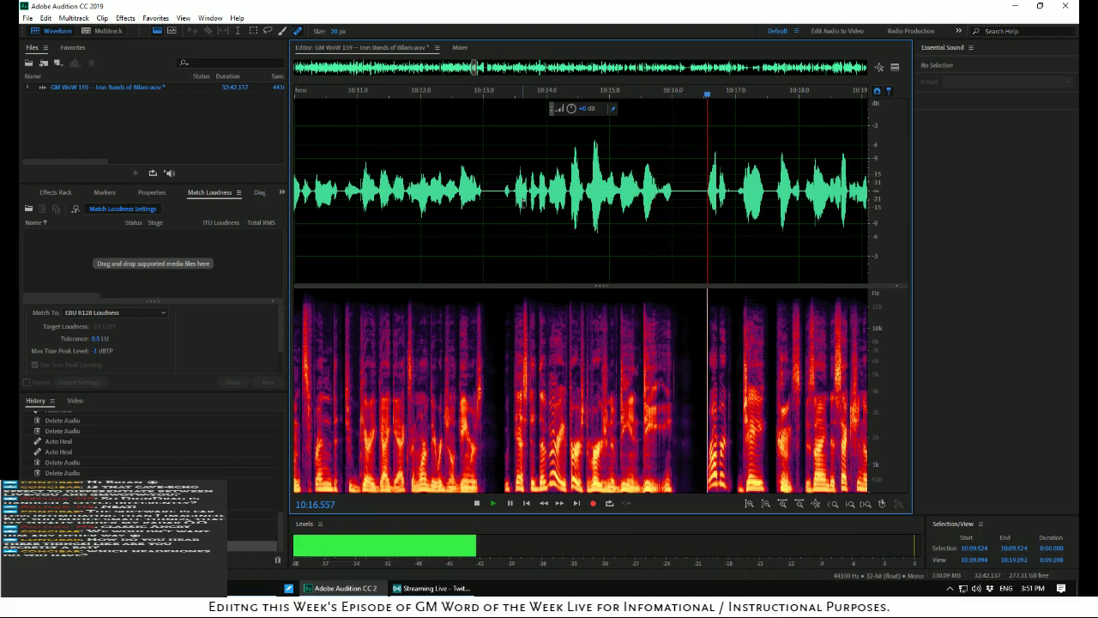
key(space)
key(space)
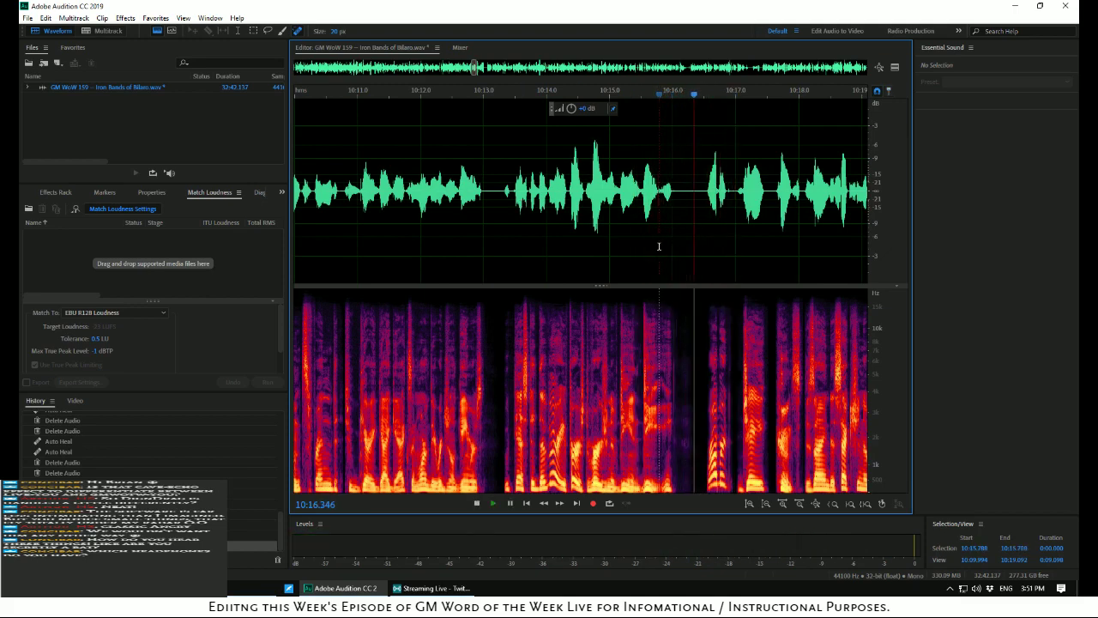
double_click(658, 248)
key(space)
click(655, 243)
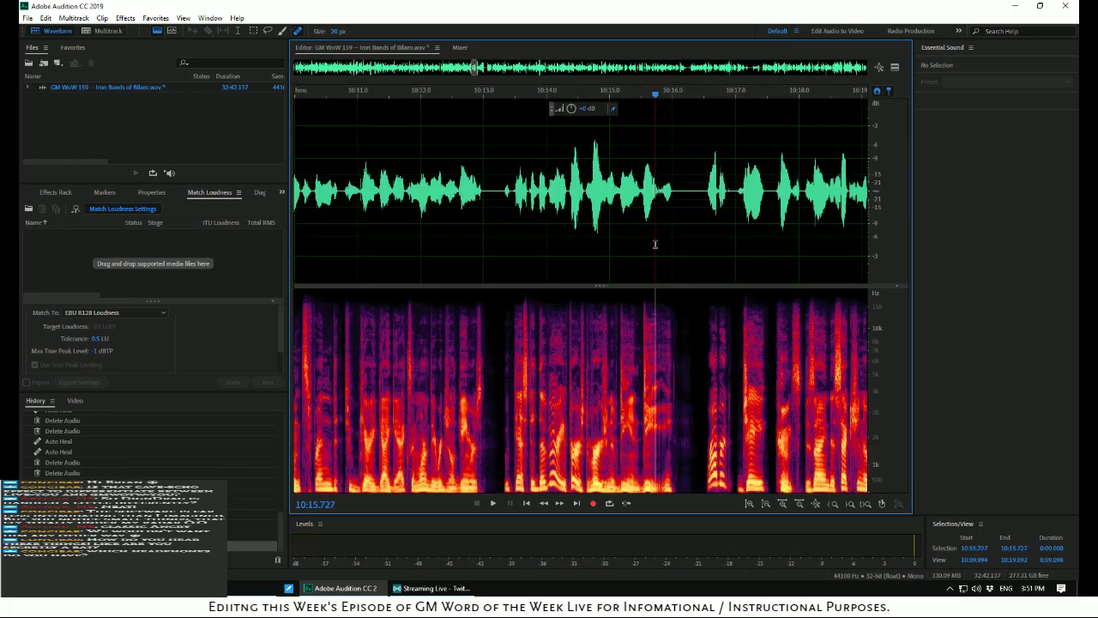
scroll(675, 243, up, 10)
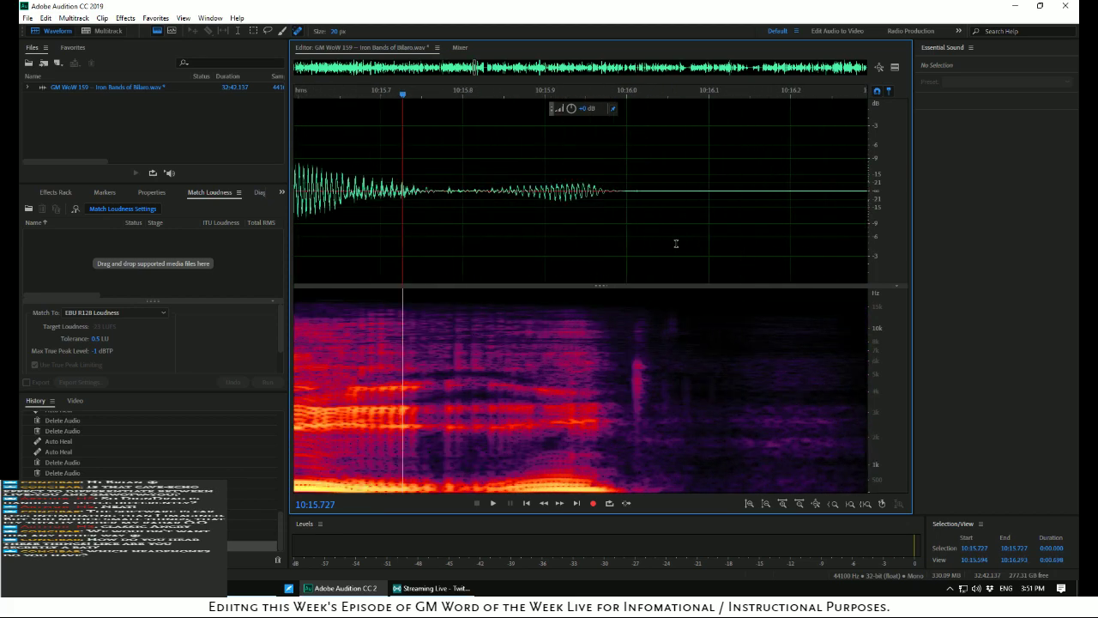
drag(628, 241, 645, 248)
right_click(645, 237)
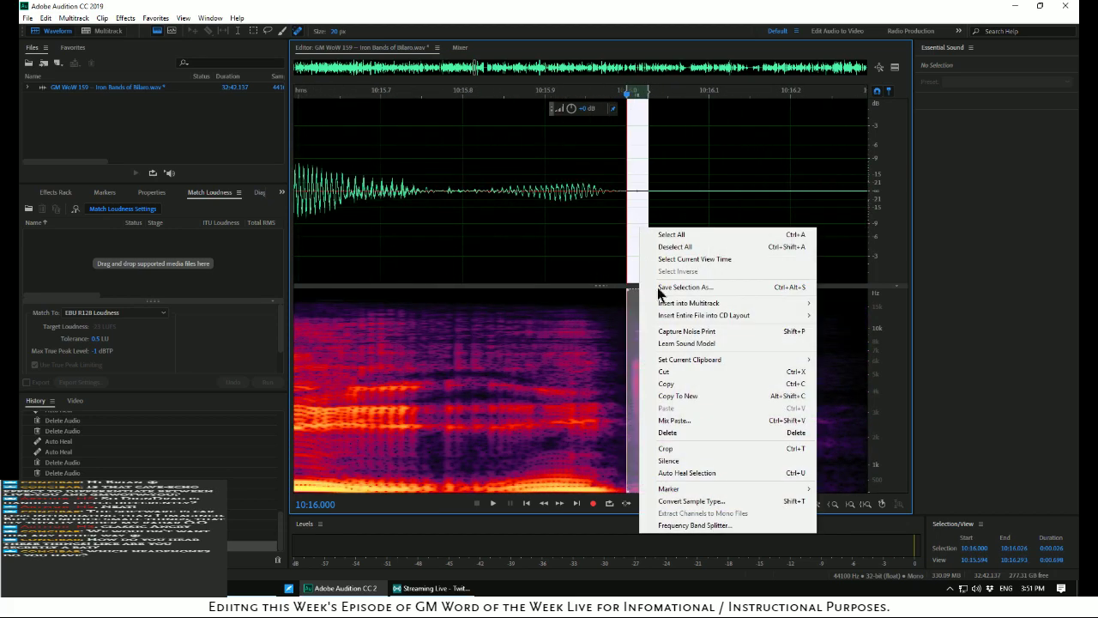
click(712, 468)
Replay the healed spot after the phrase from about 10:15.60
scroll(549, 310, down, 5)
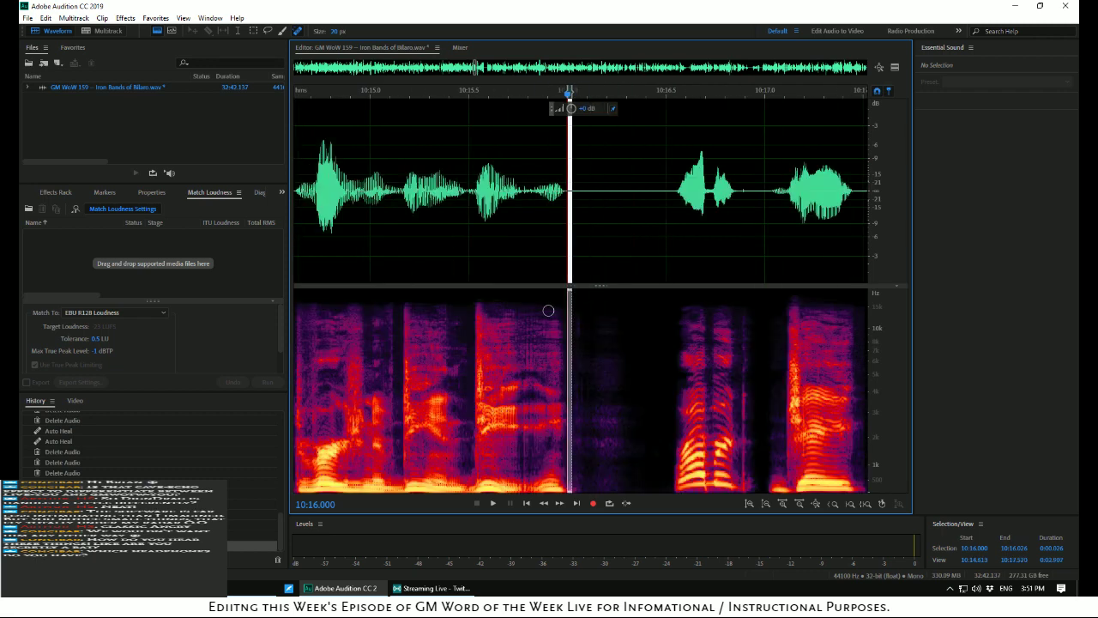
click(489, 255)
key(space)
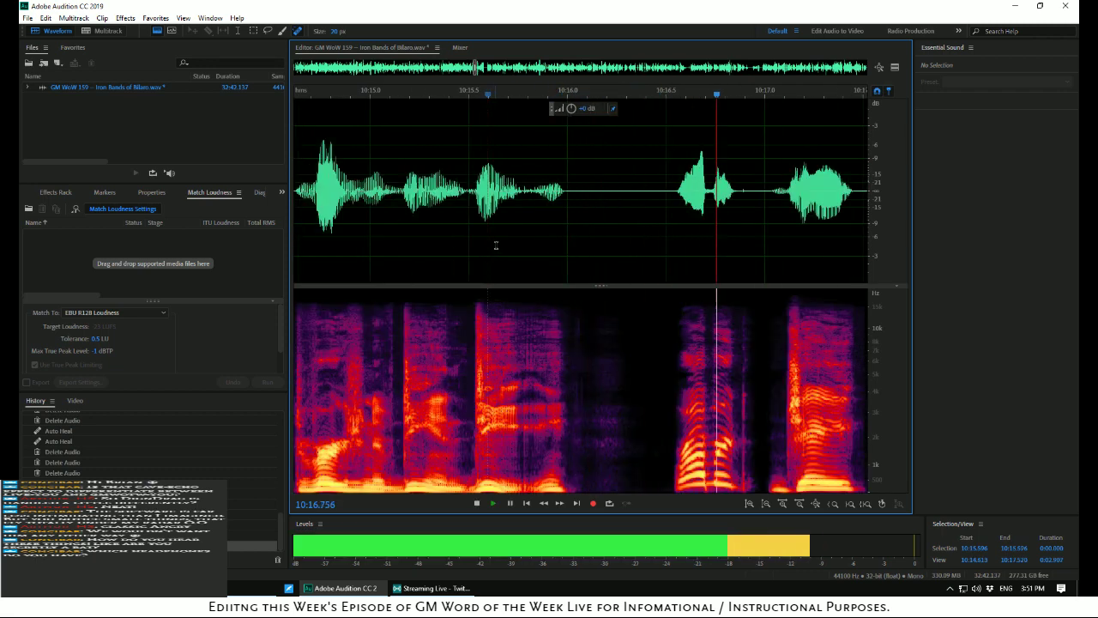
key(space)
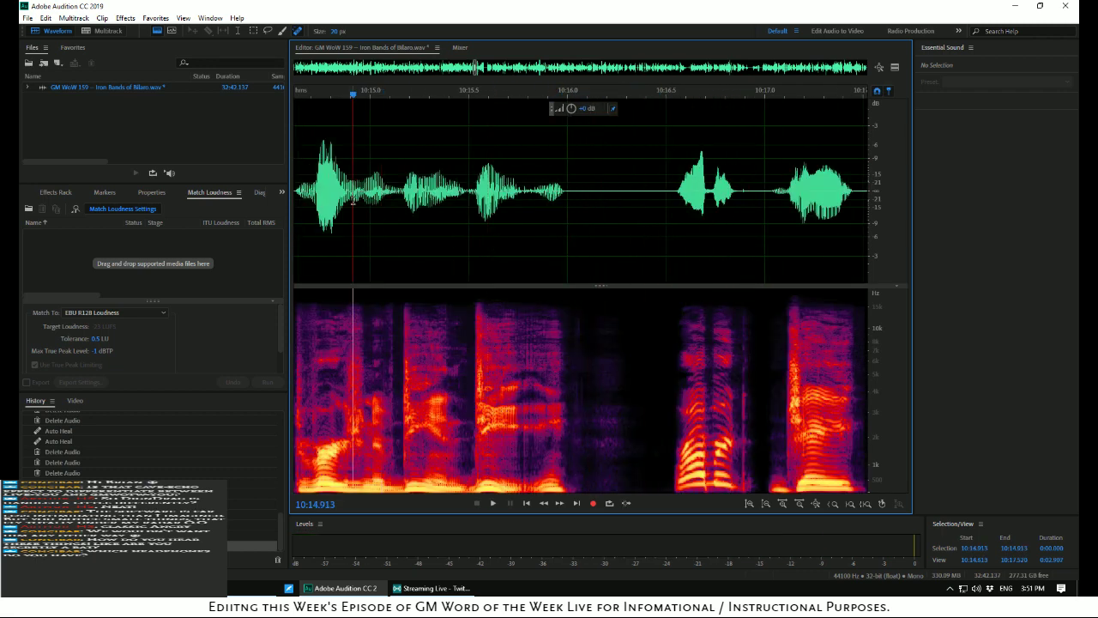
Listen on from about 10:14.91, replay the pause from about 10:25.50 and 10:25.19, and continue past 10:51
scroll(353, 198, down, 2)
key(space)
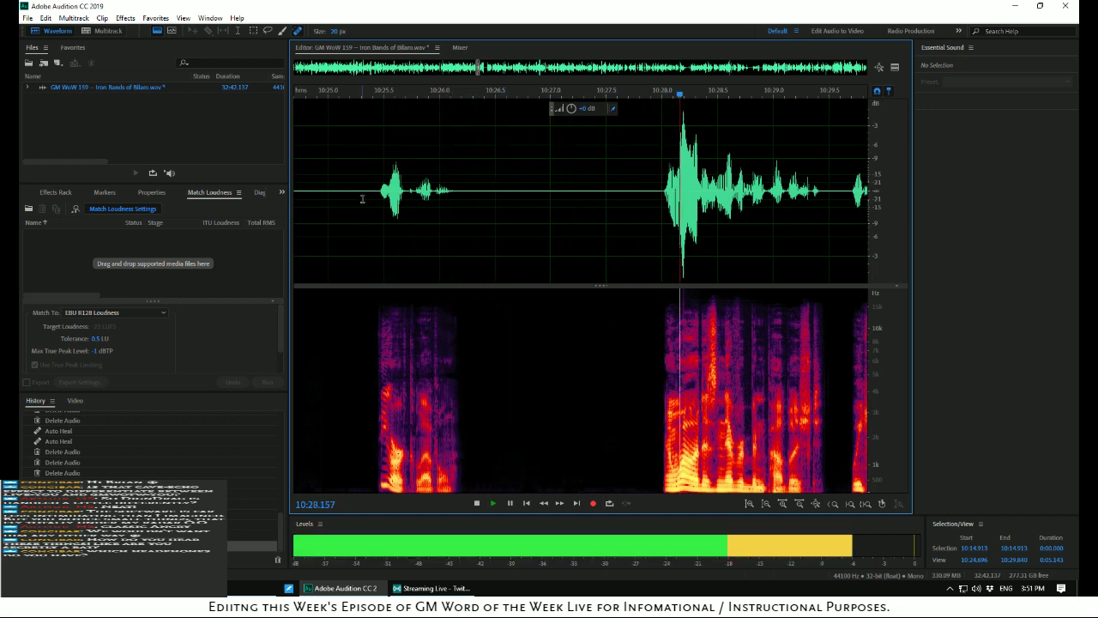
key(space)
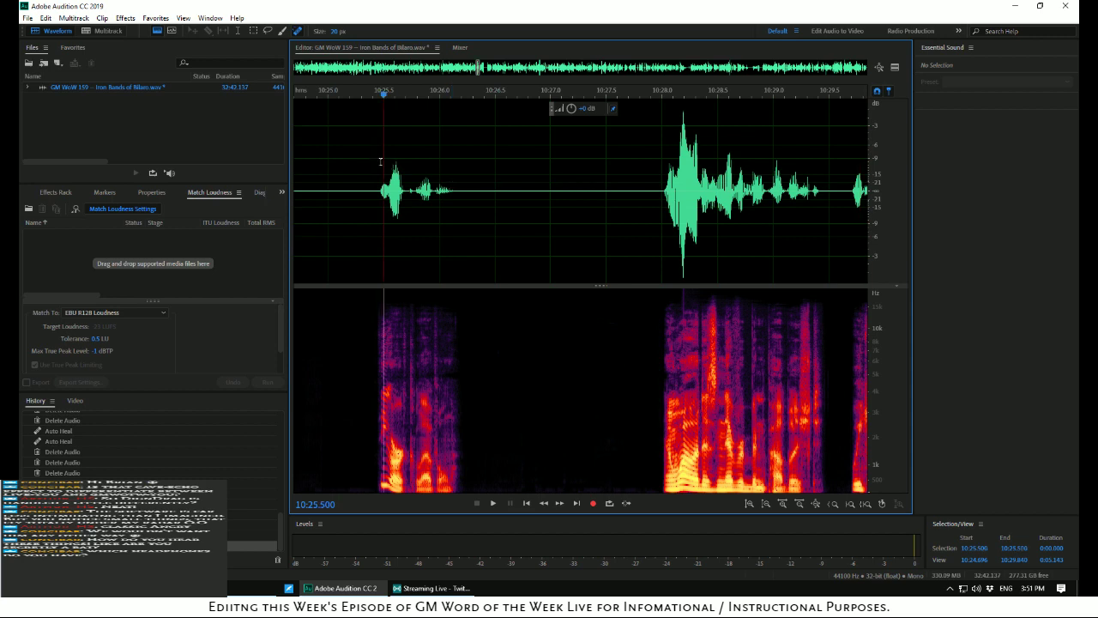
key(space)
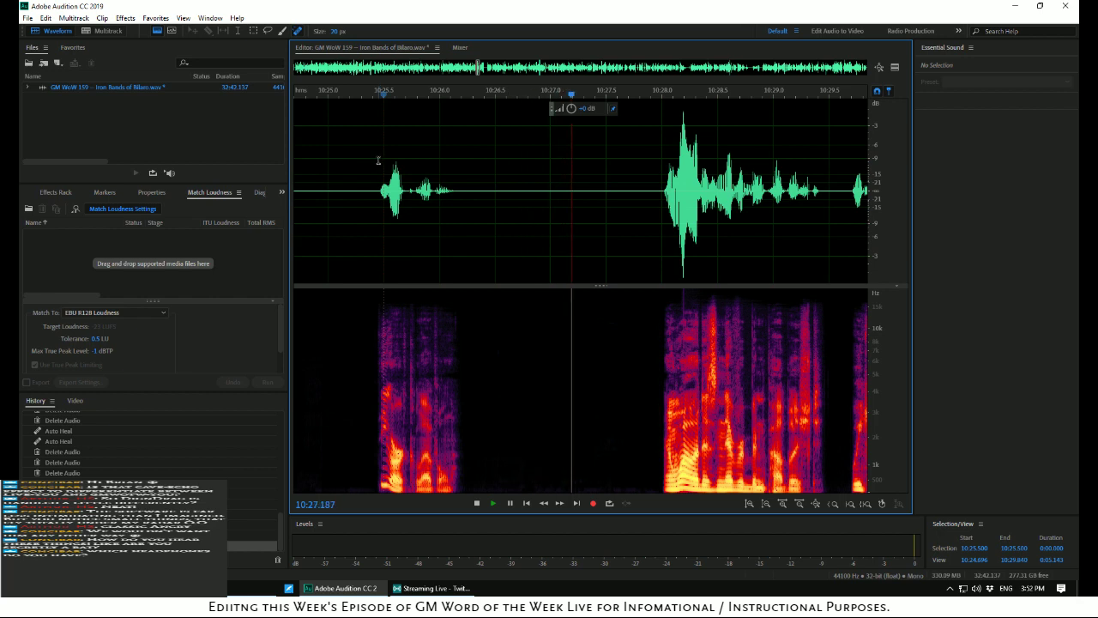
key(space)
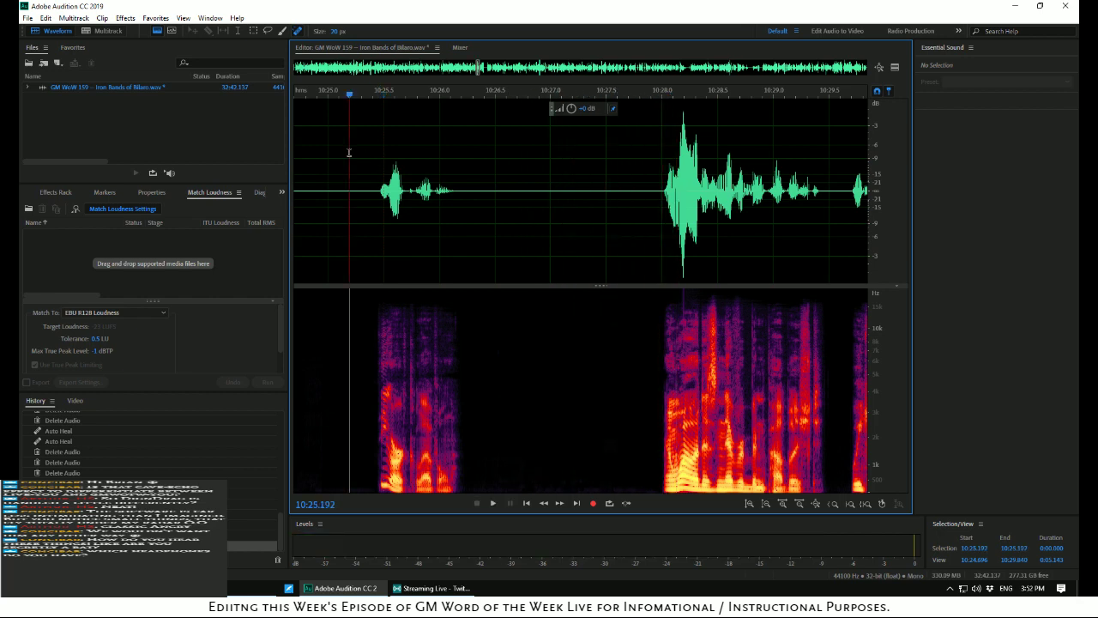
key(space)
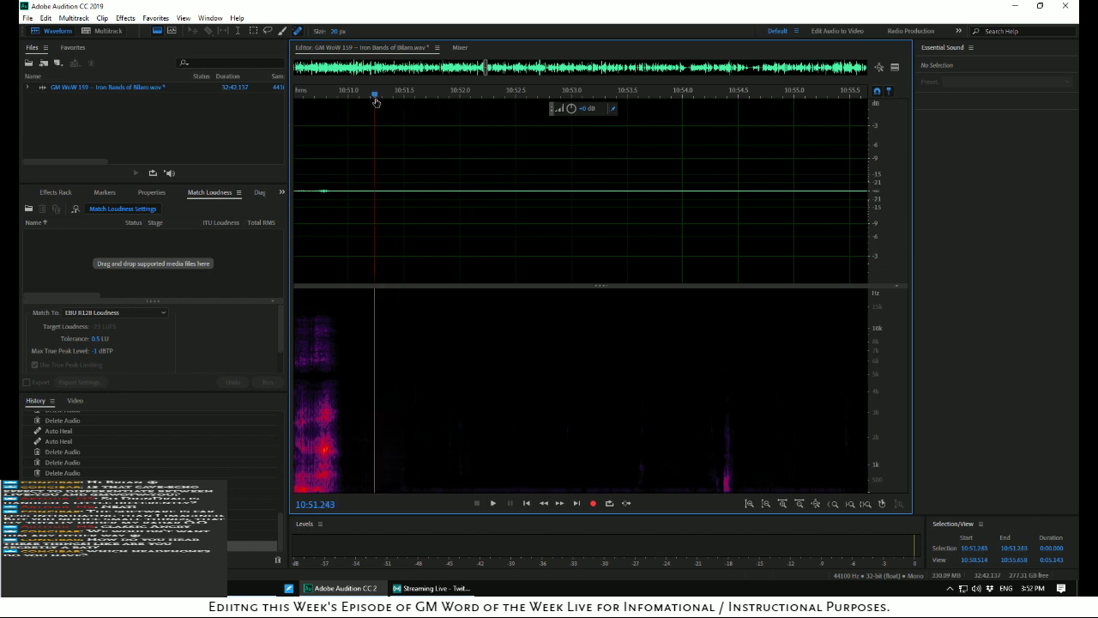
Replay from about 10:45.99 and auto-heal the noise after the word, from about 10:47.27 to 10:47.29
key(alt+Left)
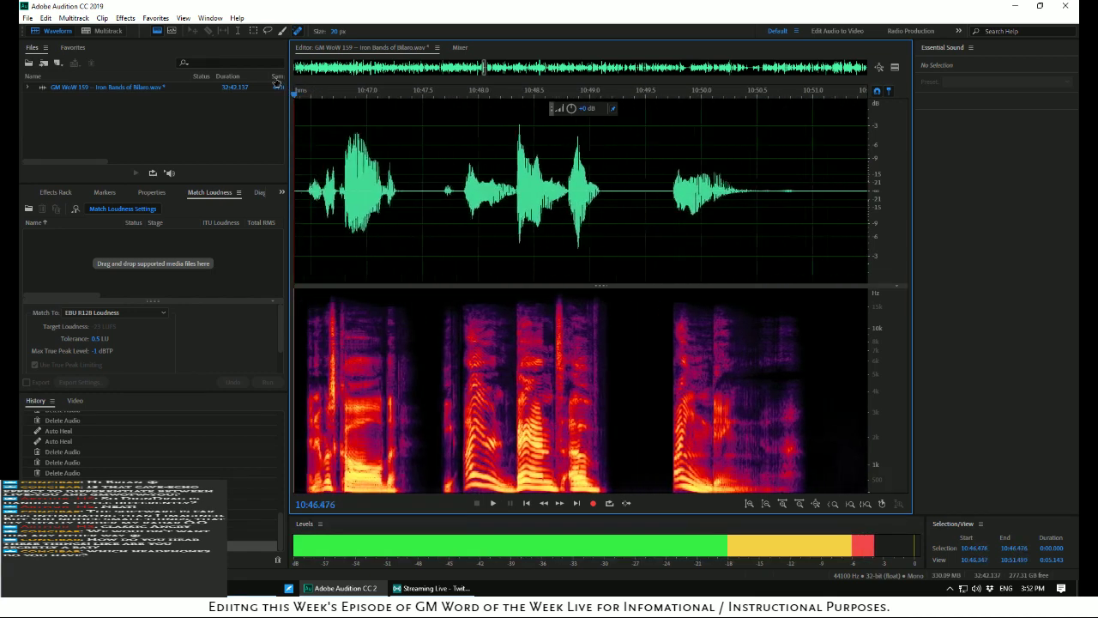
click(338, 99)
key(space)
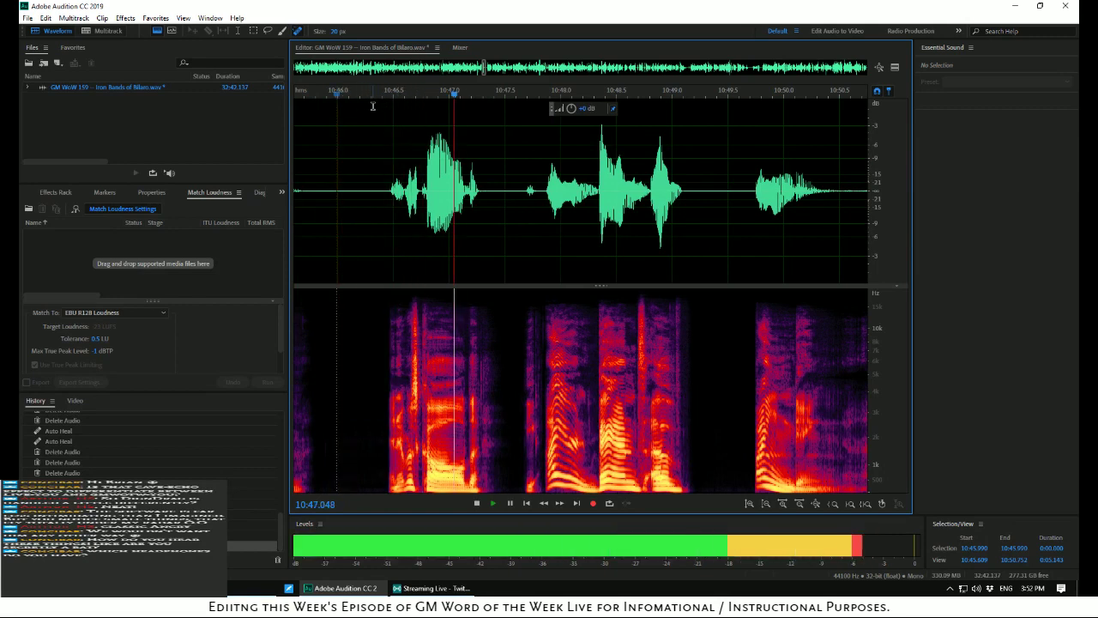
key(space)
scroll(476, 177, up, 3)
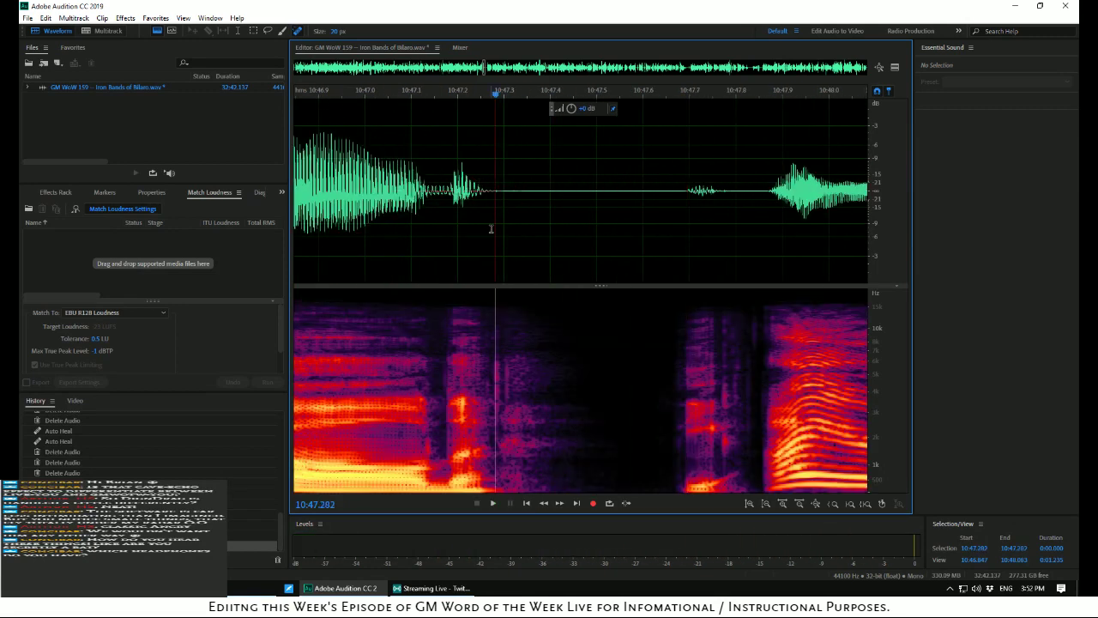
drag(491, 229, 497, 231)
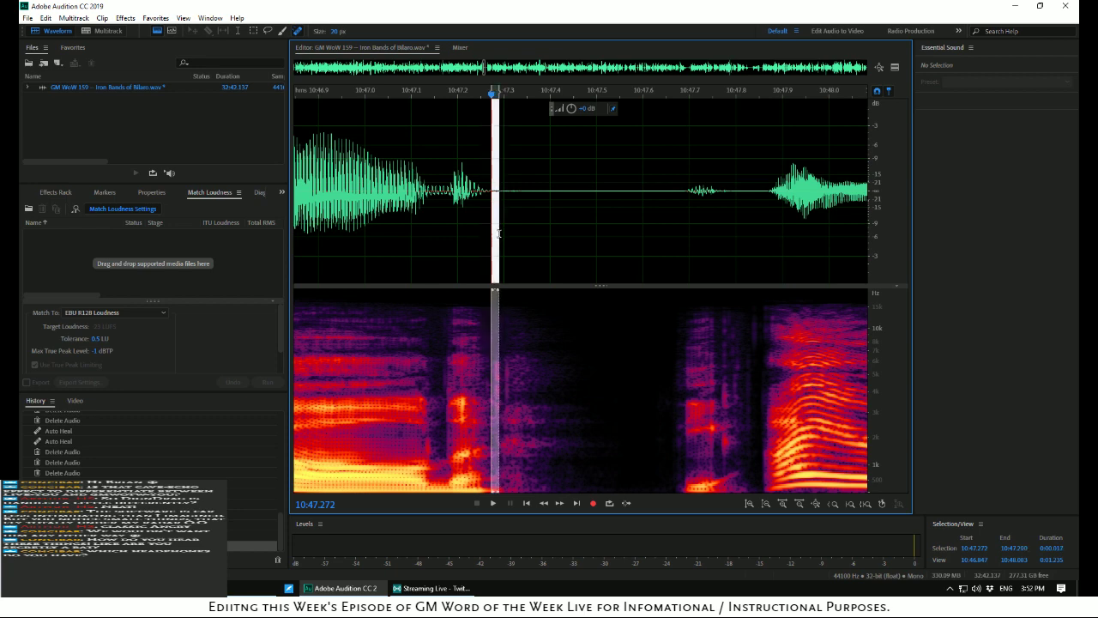
right_click(495, 230)
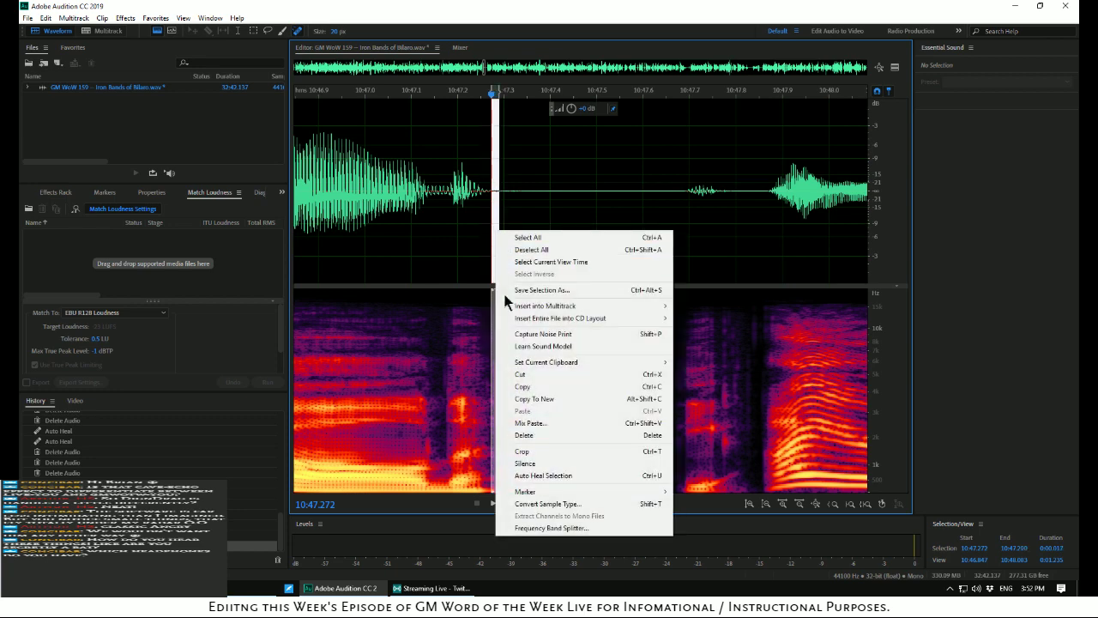
click(528, 477)
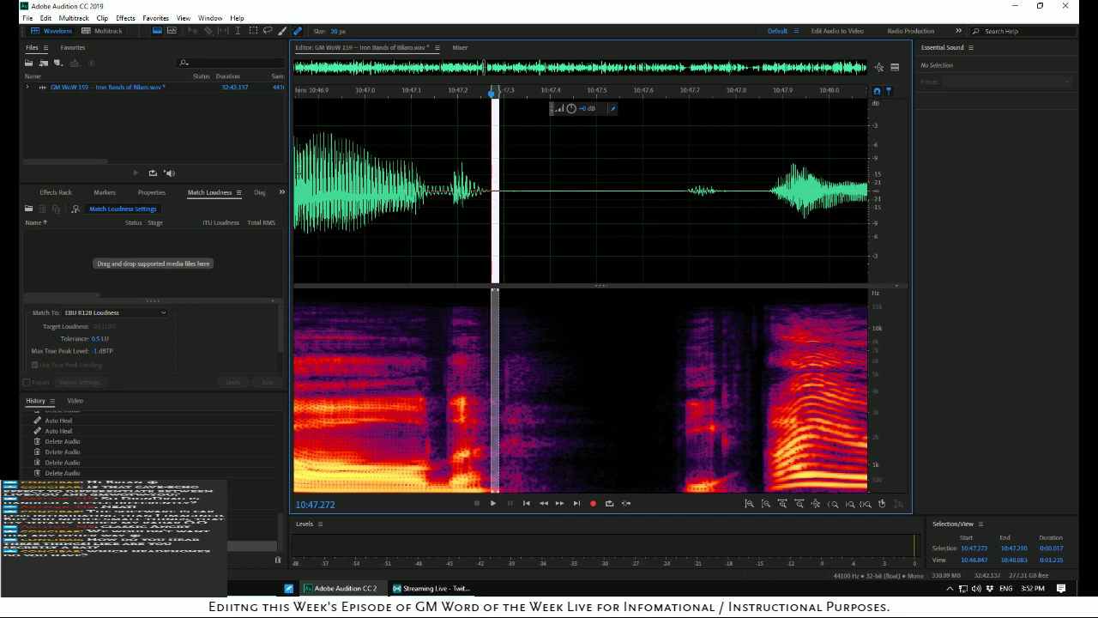
Replay the healed spot from about 10:46.86, and check the single word from about 10:49.62
click(300, 163)
key(space)
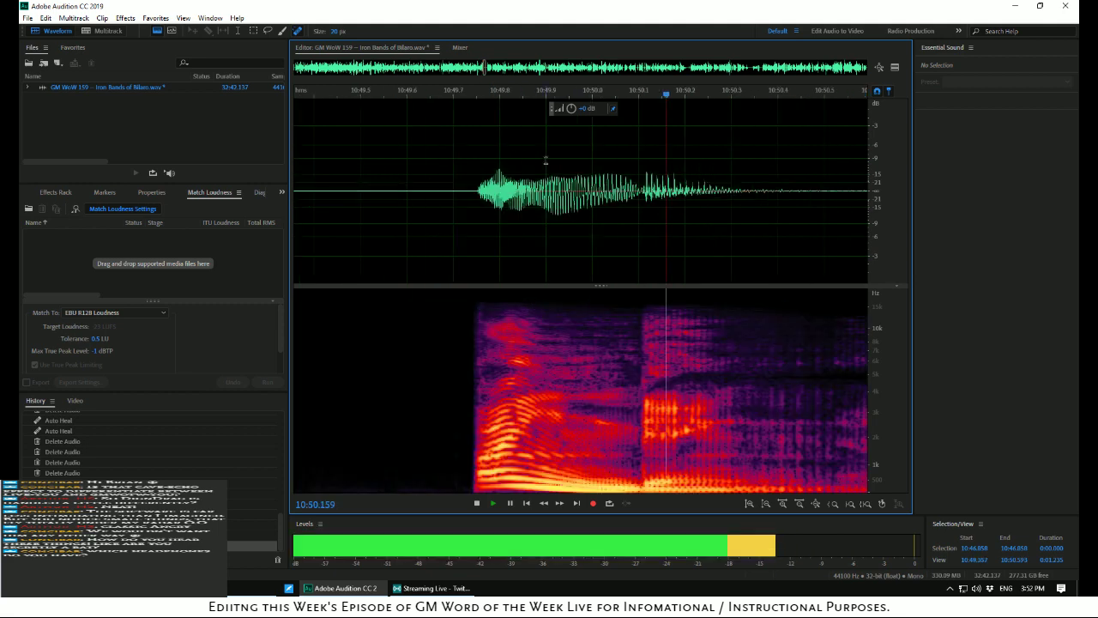
key(space)
key(space)
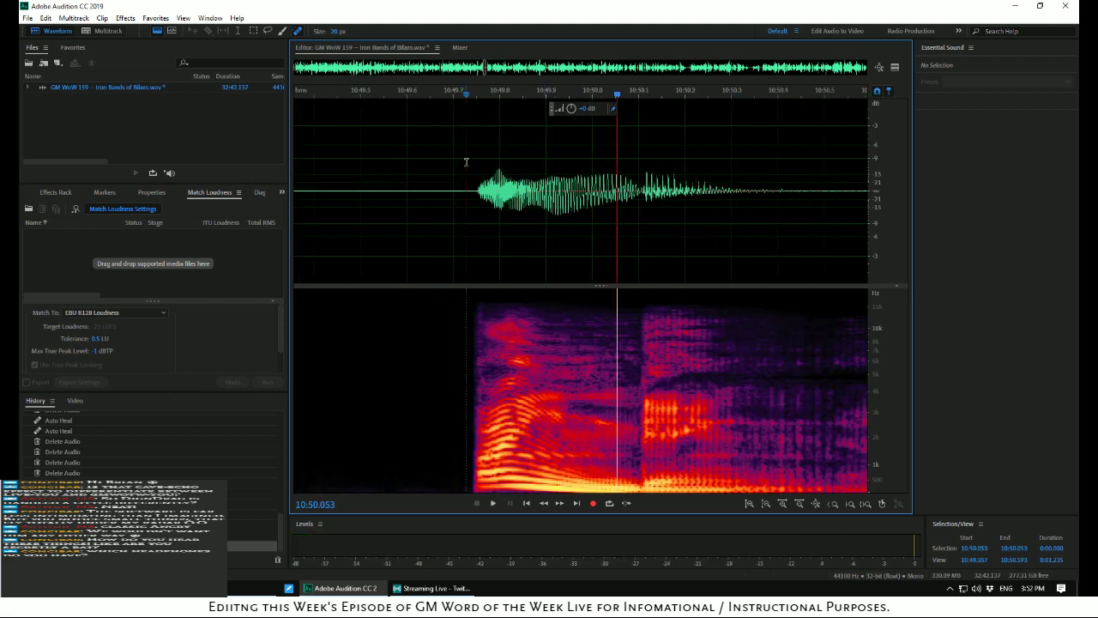
click(425, 157)
key(space)
key(space)
click(418, 155)
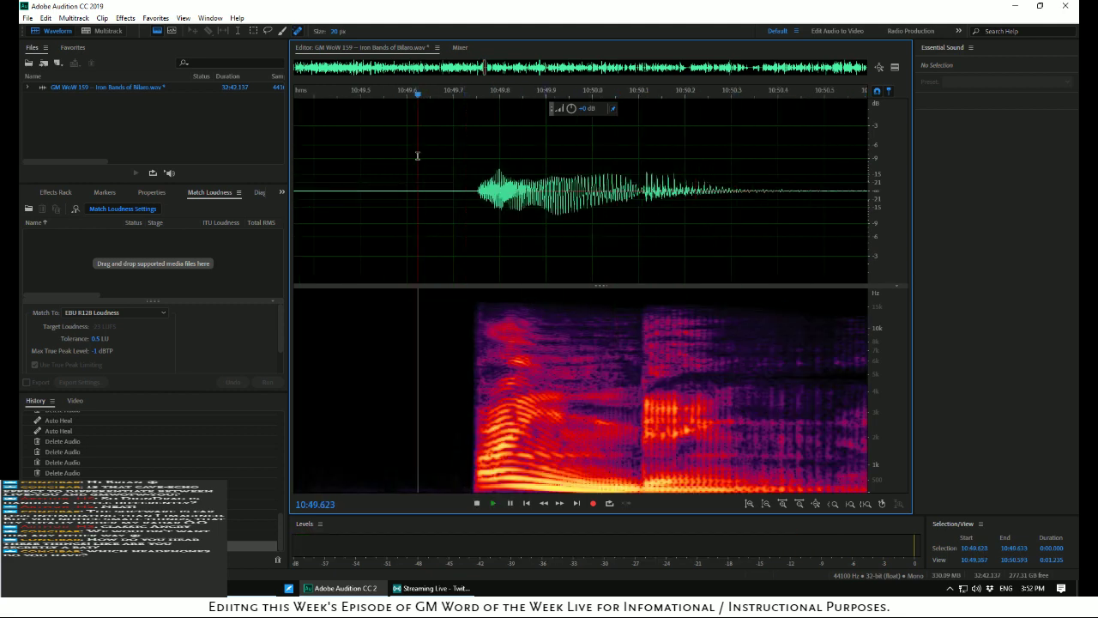
key(space)
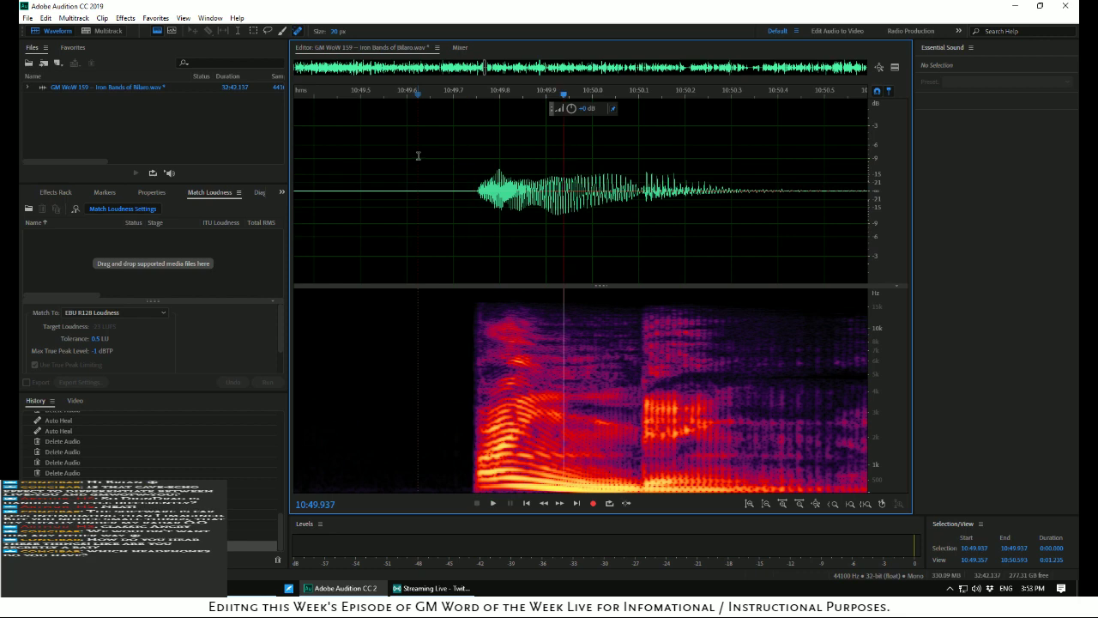
Play from about 10:48.16 and delete the overlong pause from about 10:53.31 to 11:01.60
scroll(426, 156, down, 5)
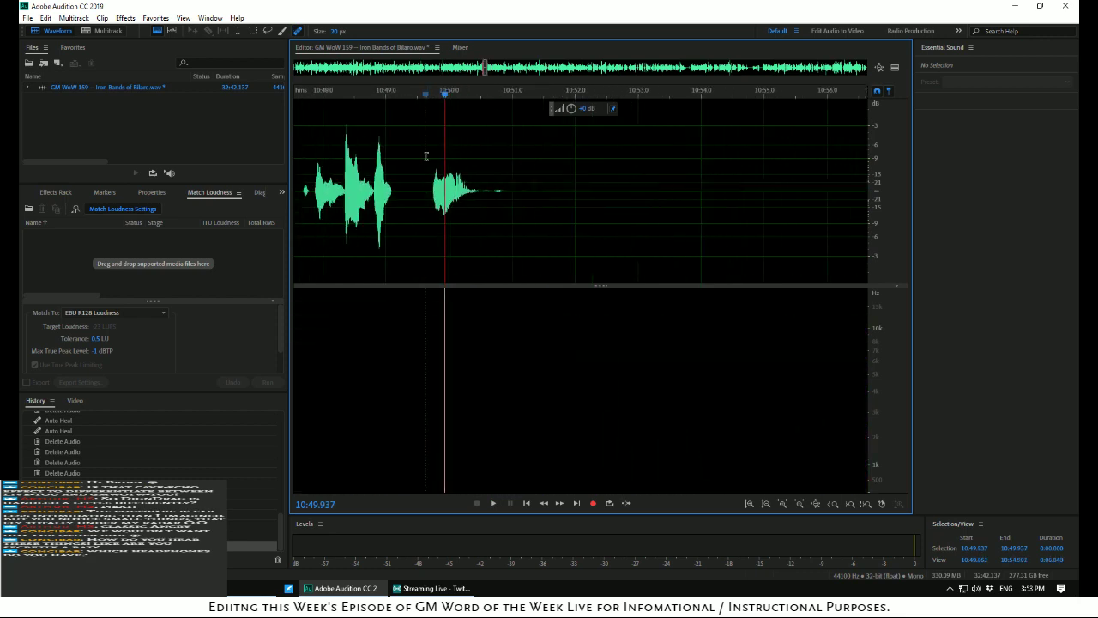
click(334, 159)
key(space)
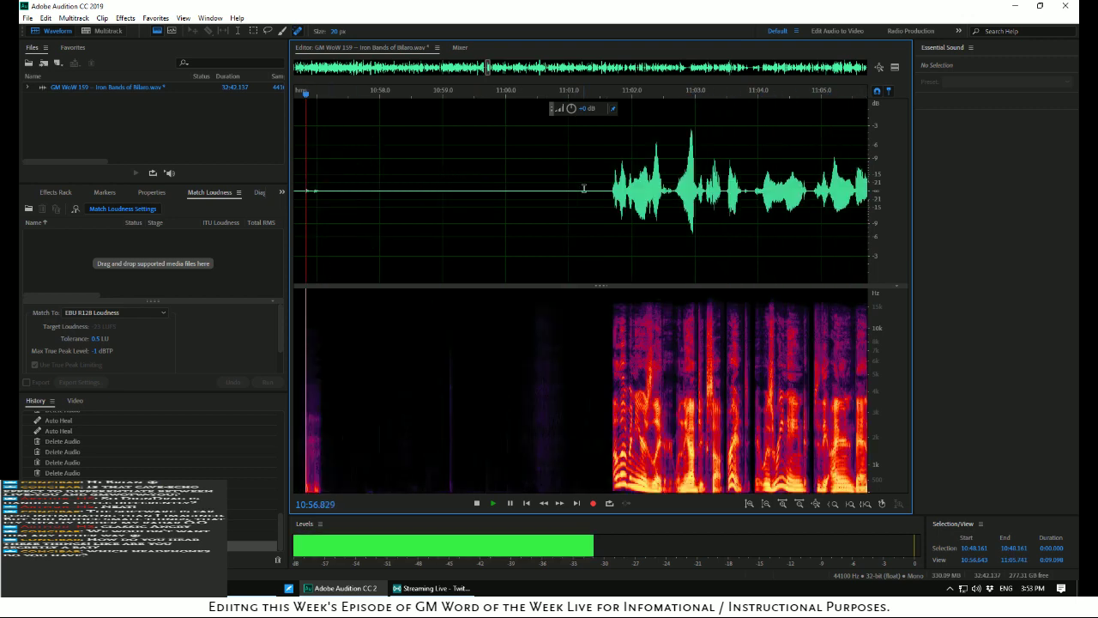
drag(609, 187, 495, 207)
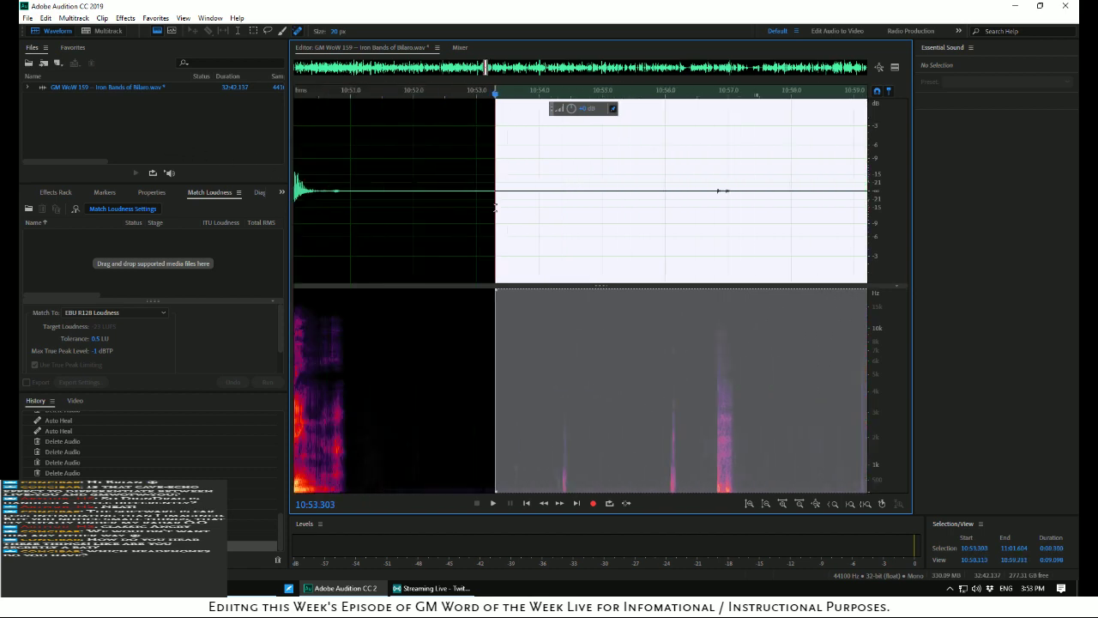
key(Delete)
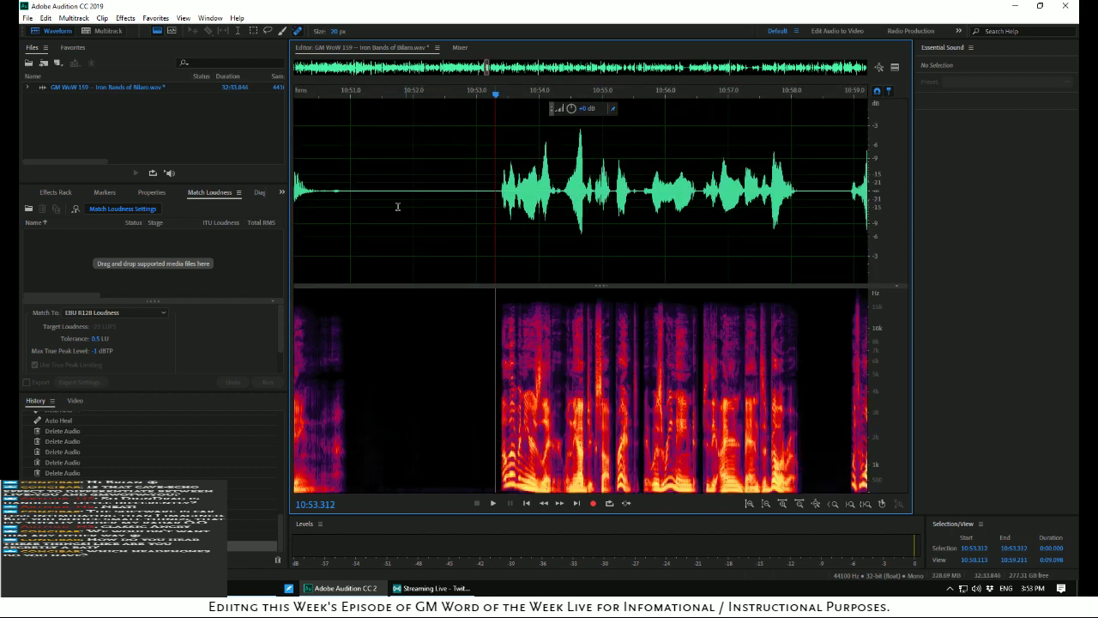
Replay the shortened pause from about 10:50.20 and delete a further part from about 10:52.0 to 10:52.8
click(967, 466)
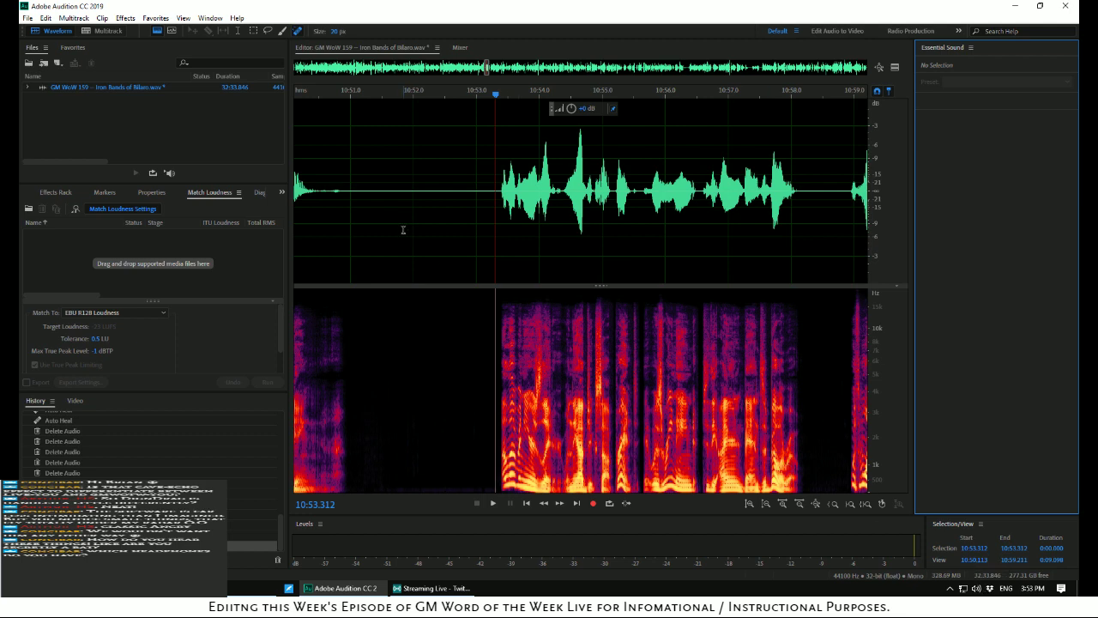
click(299, 157)
key(space)
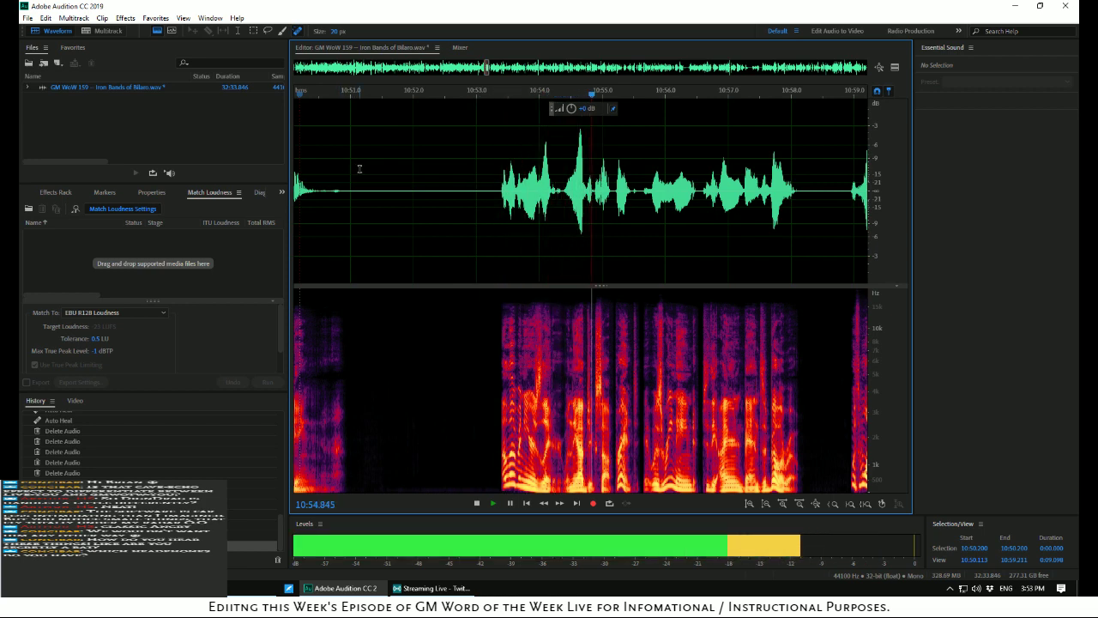
drag(413, 184, 463, 224)
key(Delete)
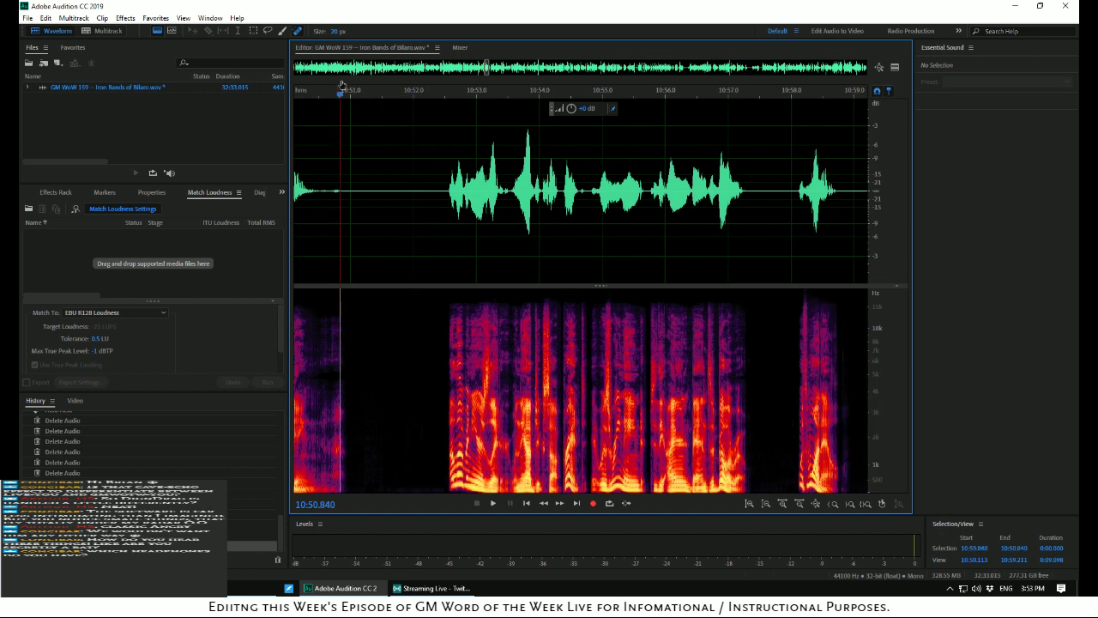
Listen on from about 10:49.92 through the tightened pause, and replay the word from about 11:00.00
key(space)
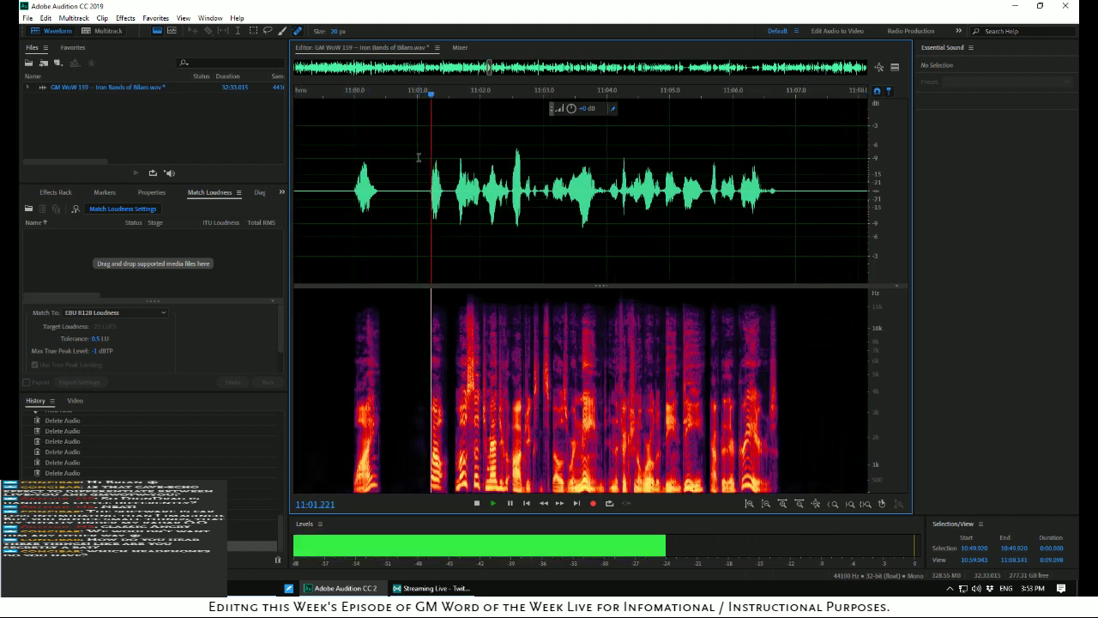
click(355, 157)
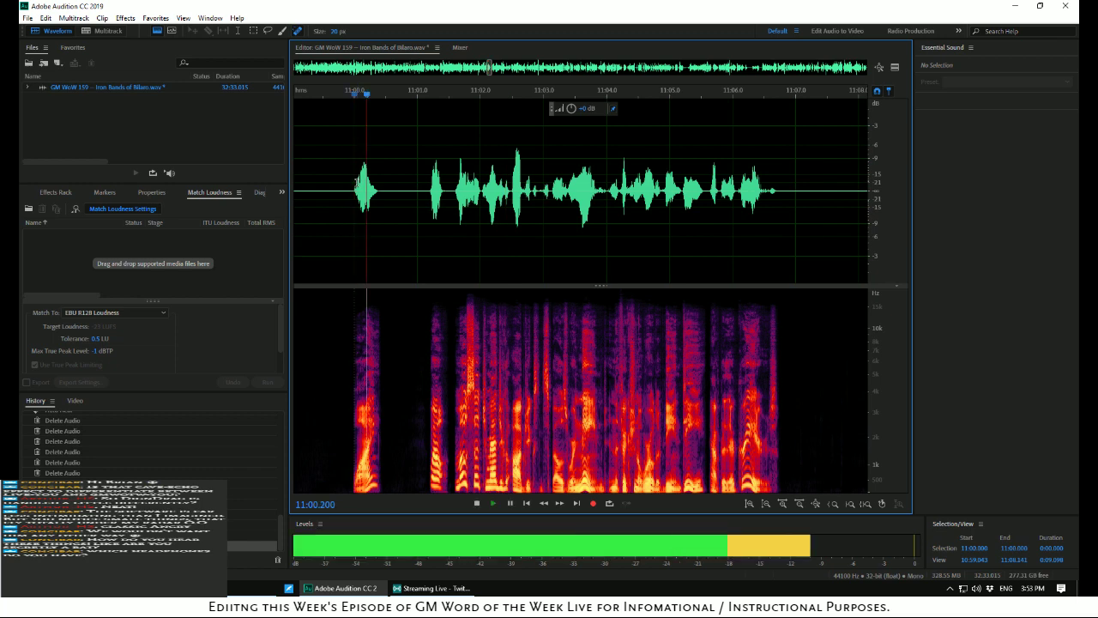
Replay the isolated word near 11:00 and Auto Heal its tail from 11:00.373 to 11:00.390
click(343, 187)
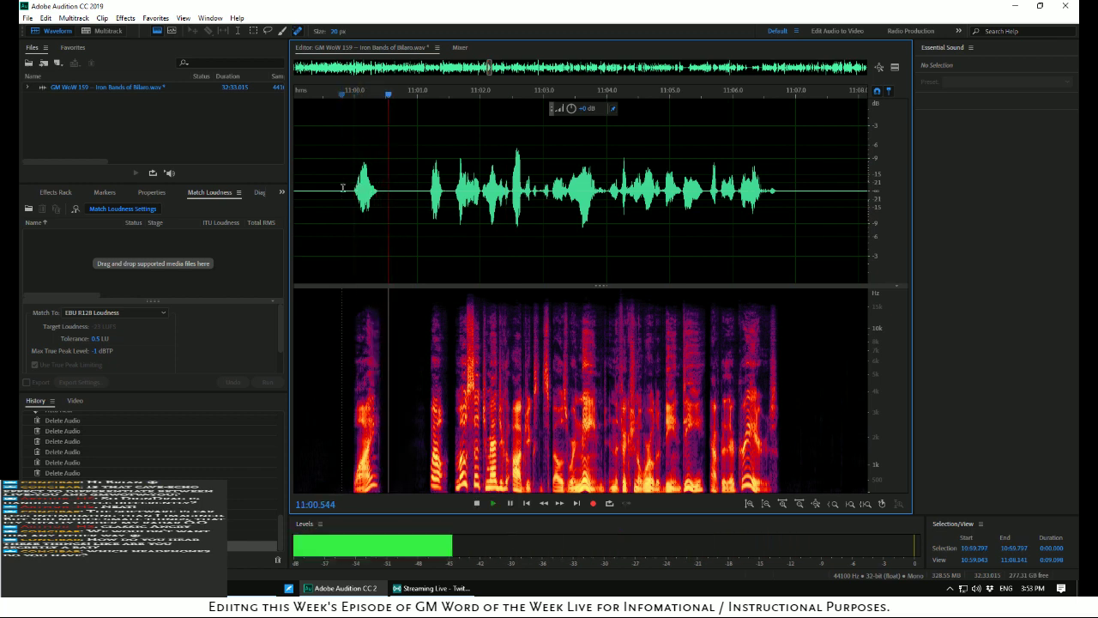
key(space)
scroll(382, 198, up, 5)
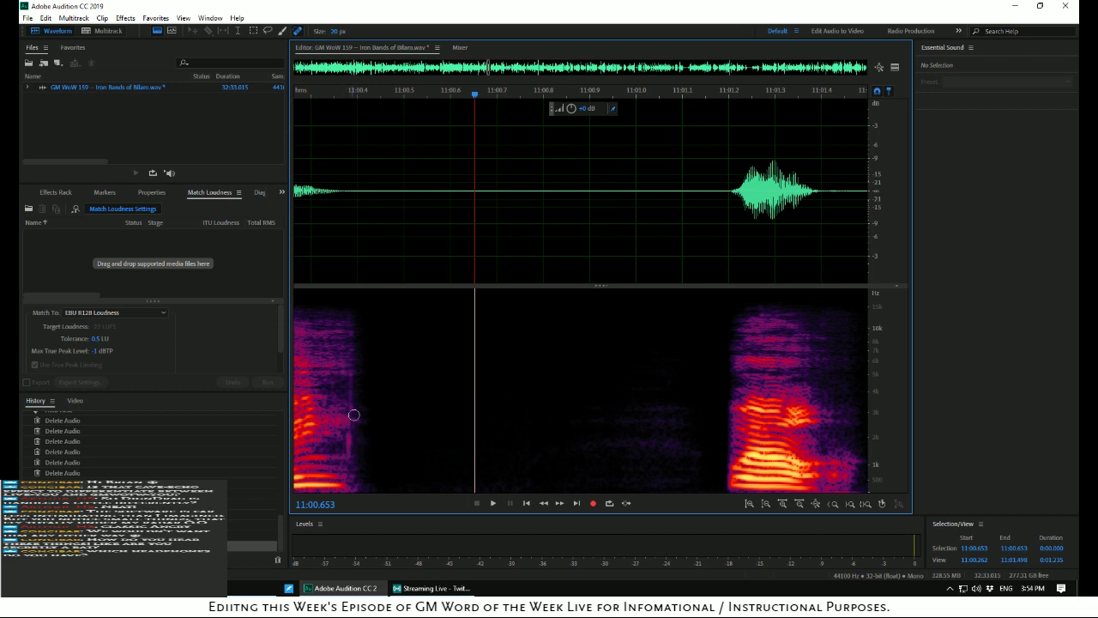
drag(476, 96, 406, 96)
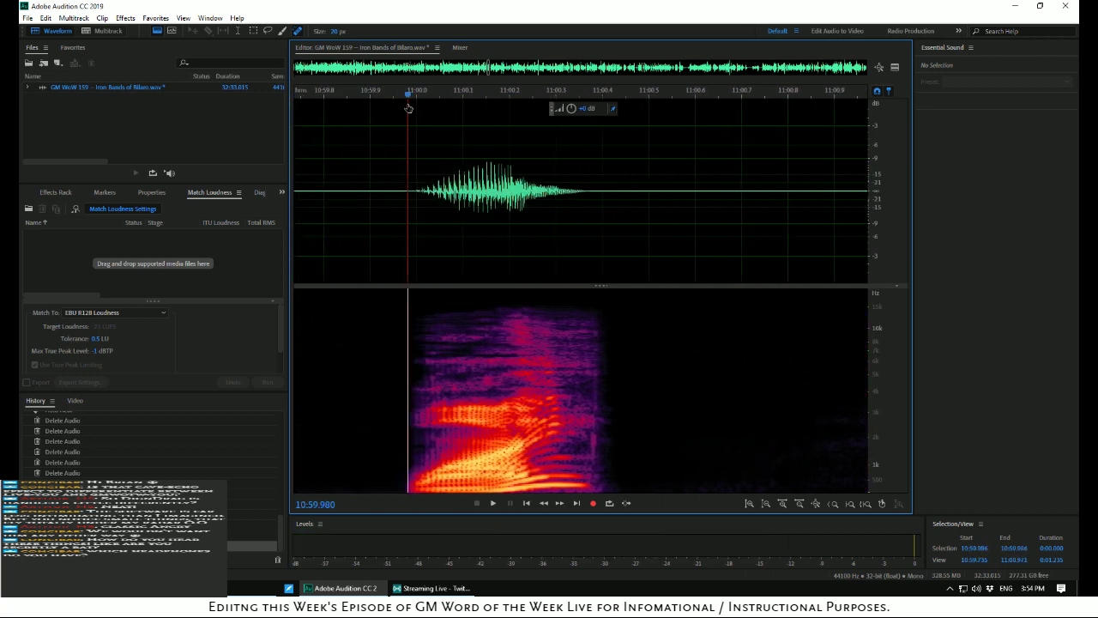
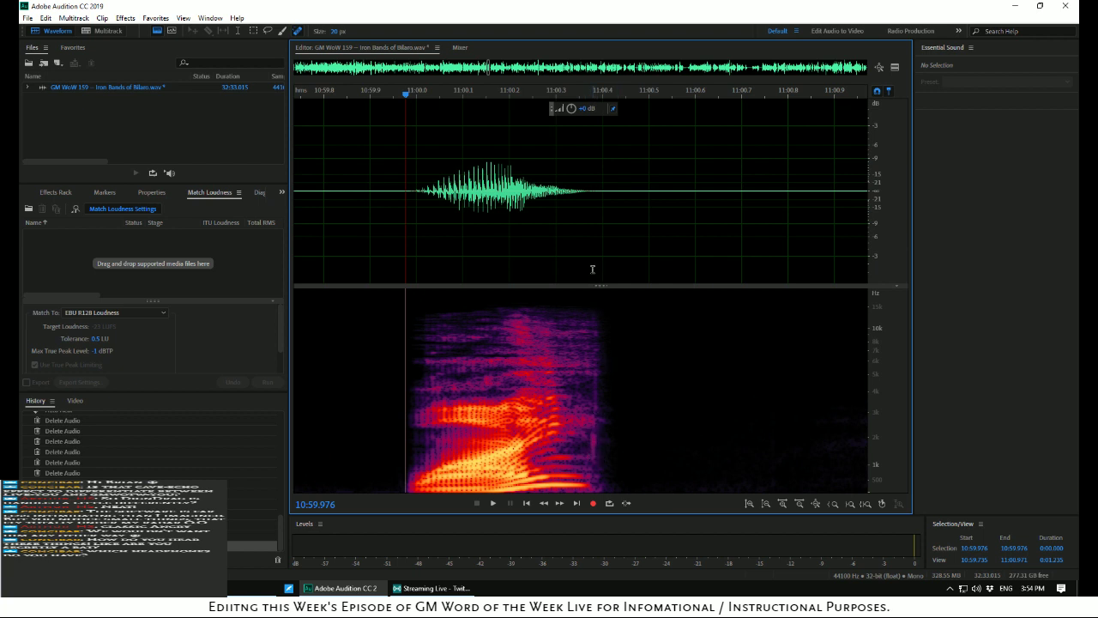
drag(592, 270, 597, 275)
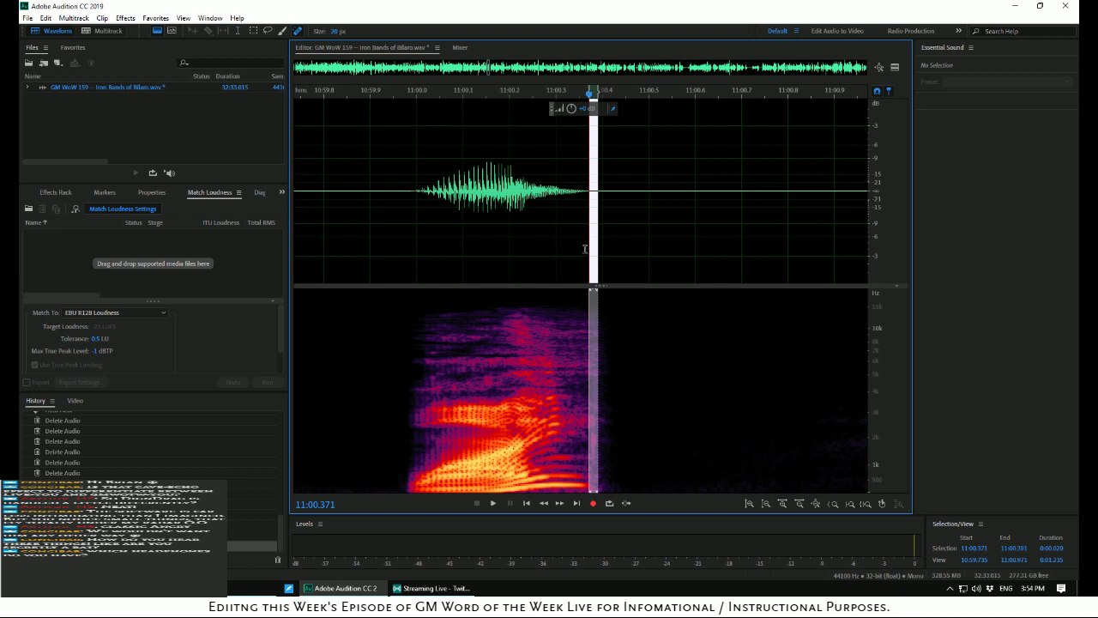
click(585, 247)
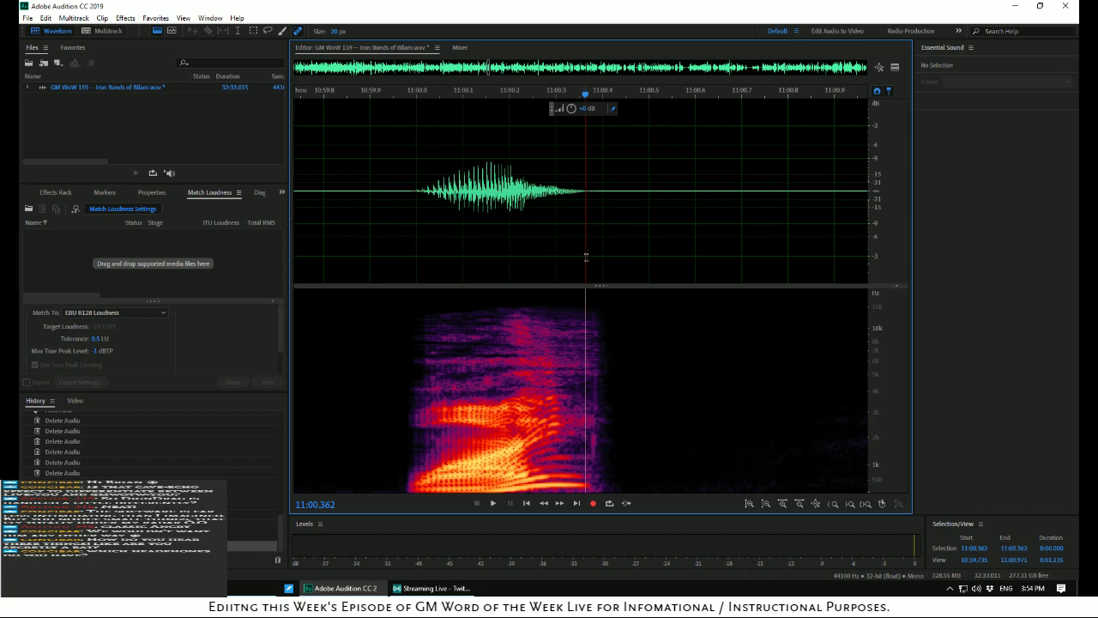
click(590, 264)
drag(590, 264, 598, 271)
right_click(596, 266)
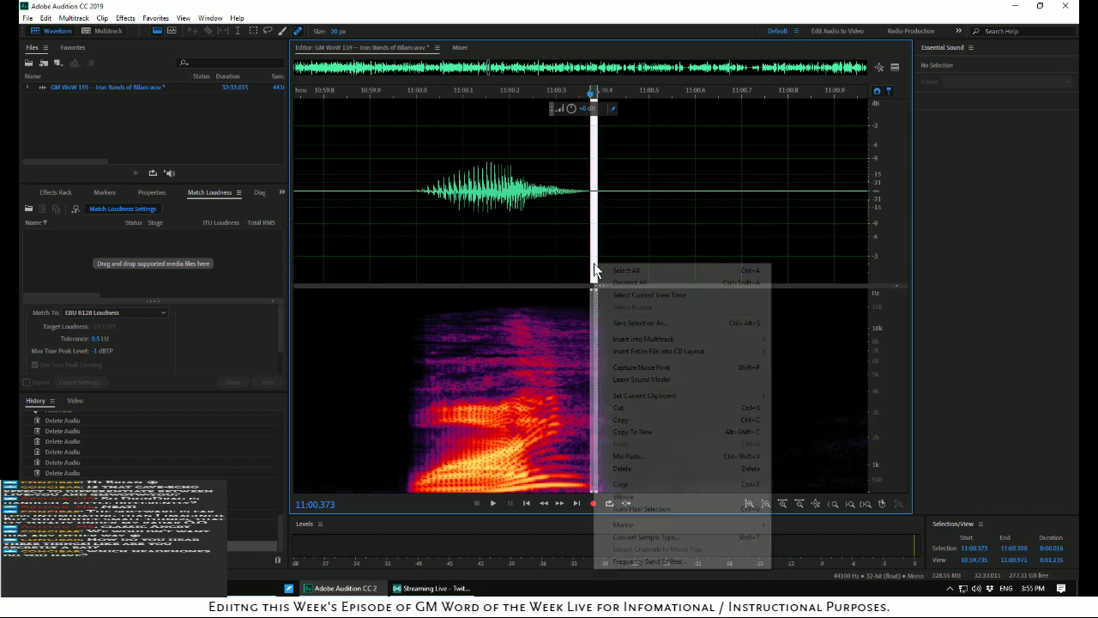
click(671, 508)
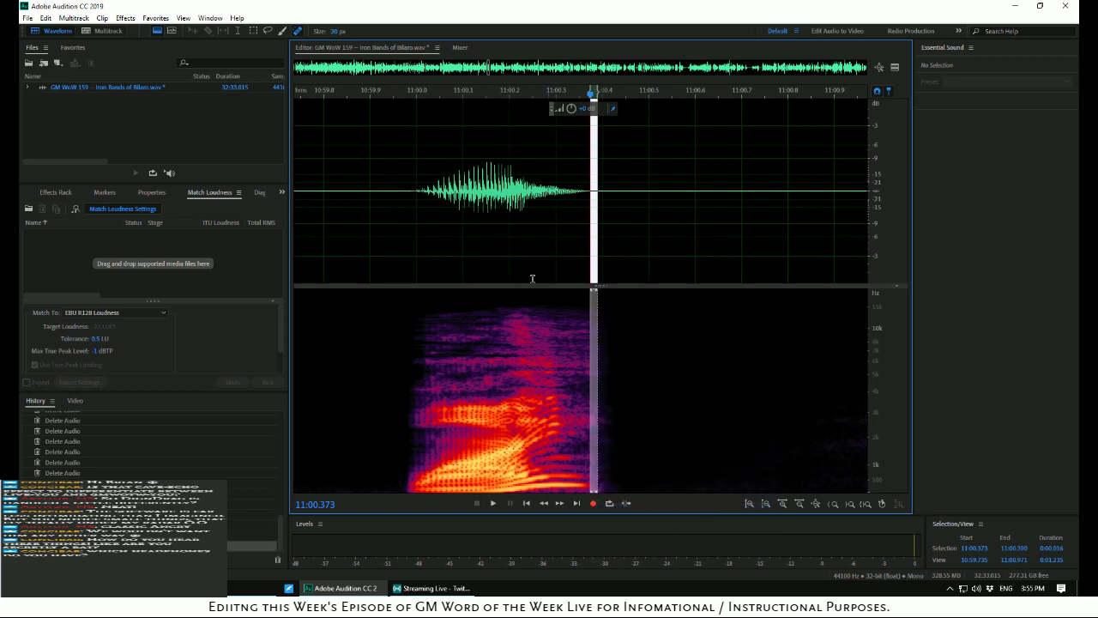
Play back from 11:00.000 to find the repeated take and delete the audio from 11:01.154 to 11:10.393
click(472, 256)
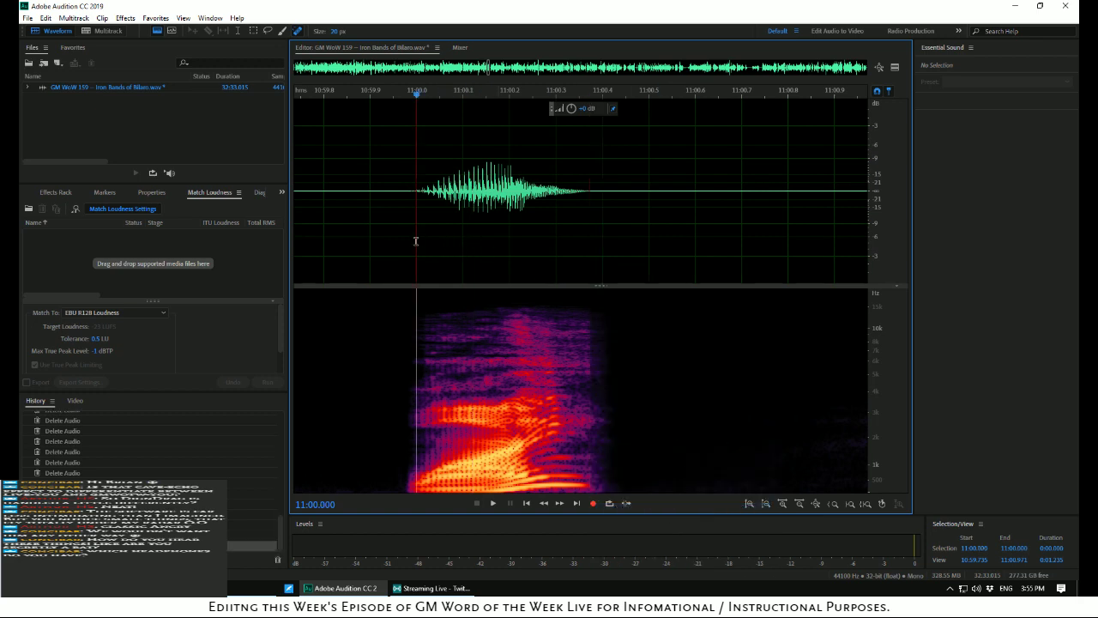
key(space)
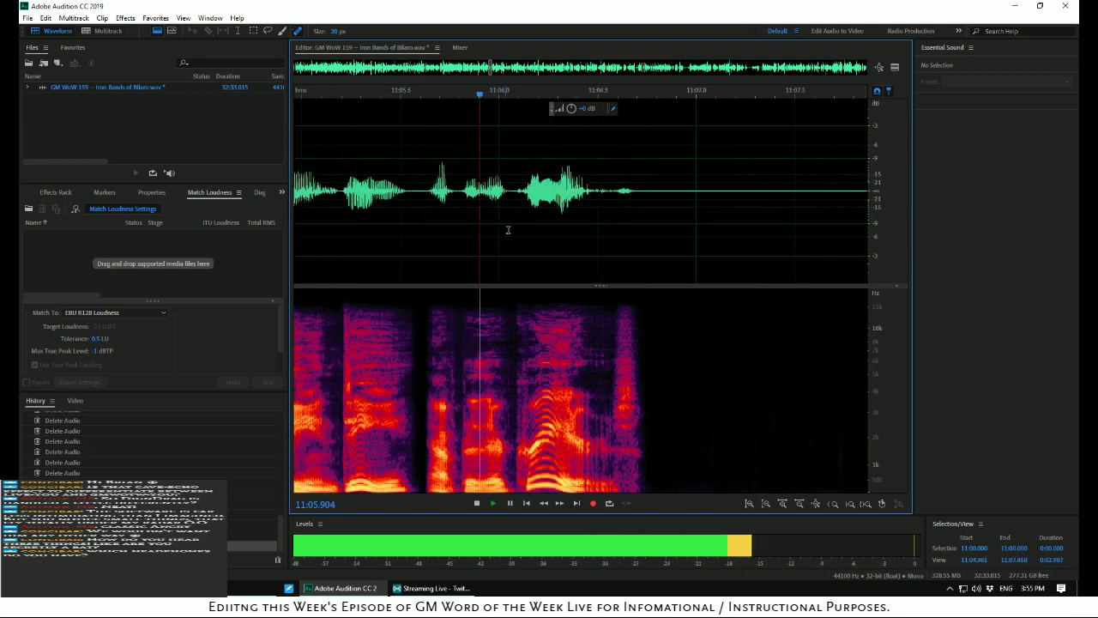
scroll(508, 230, down, 3)
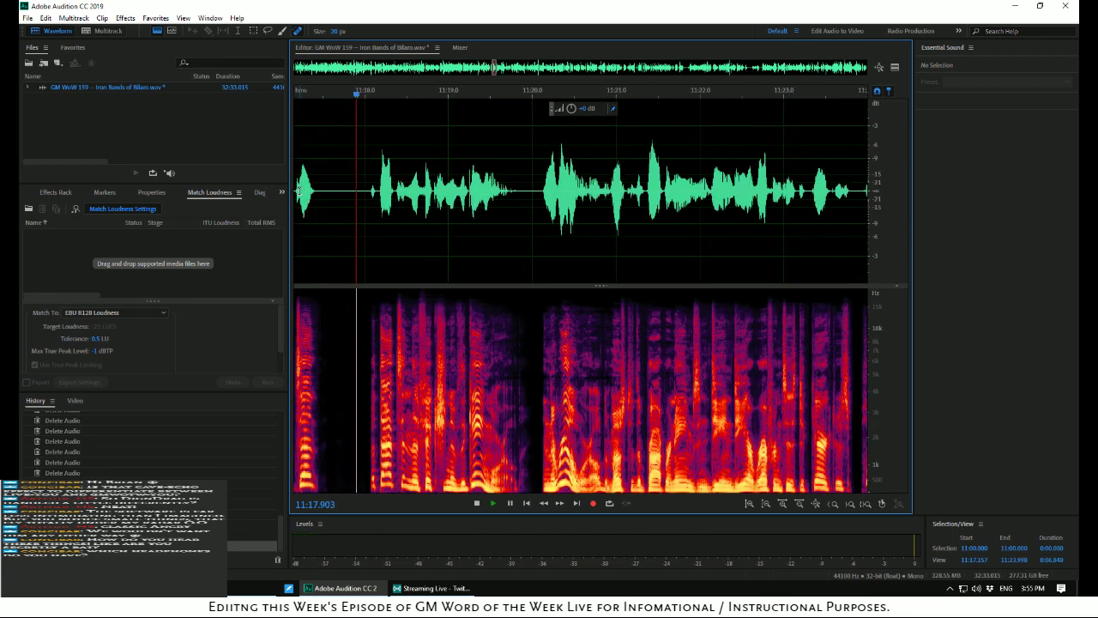
key(space)
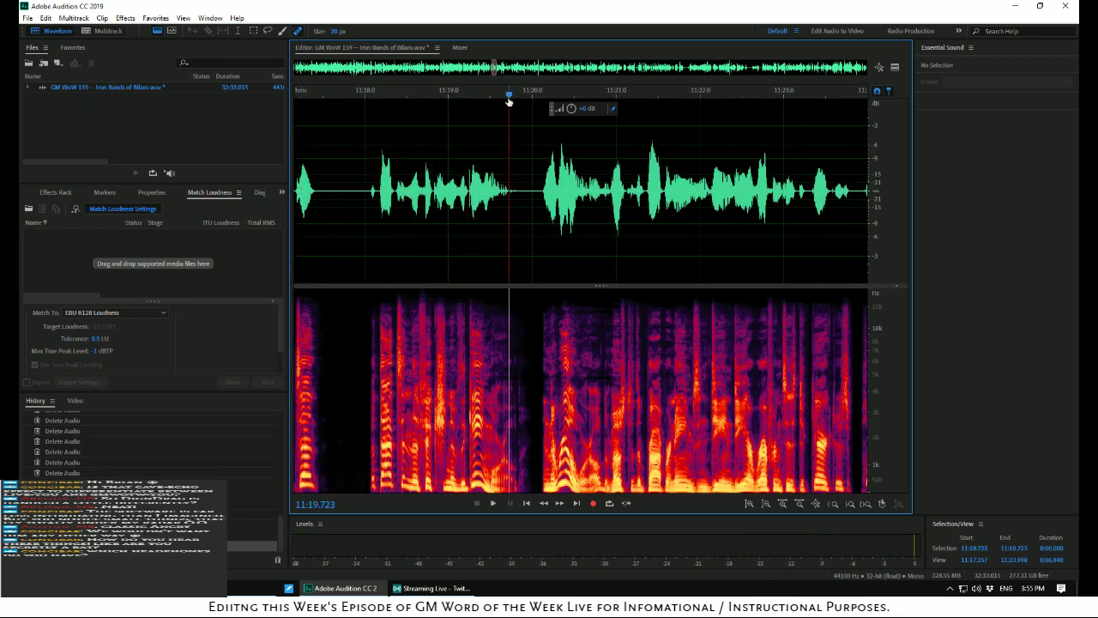
drag(507, 95, 359, 93)
key(space)
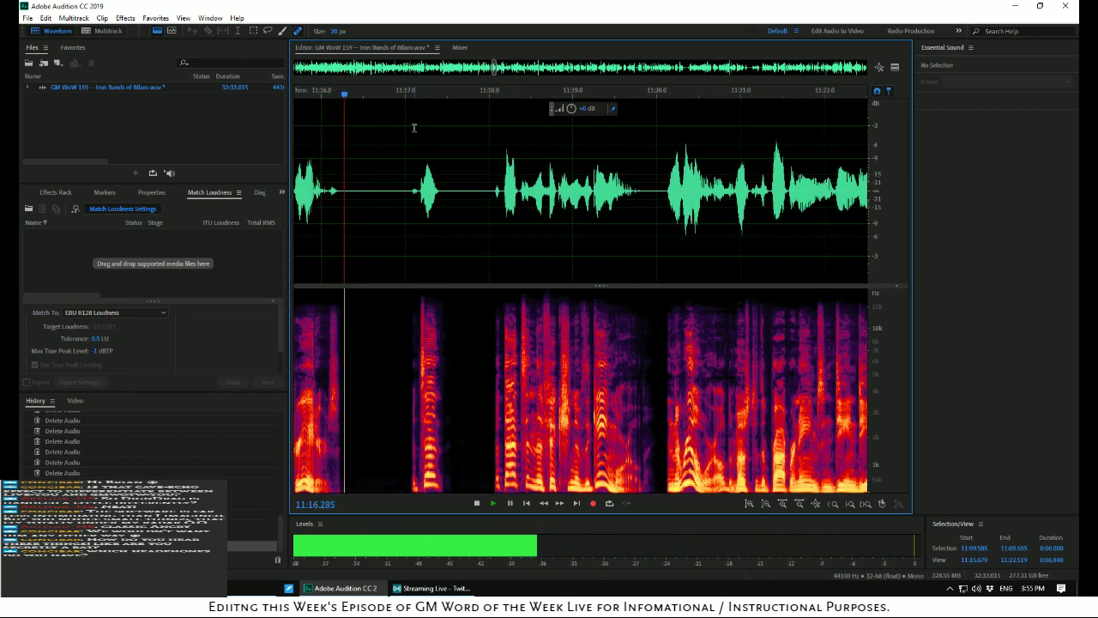
key(space)
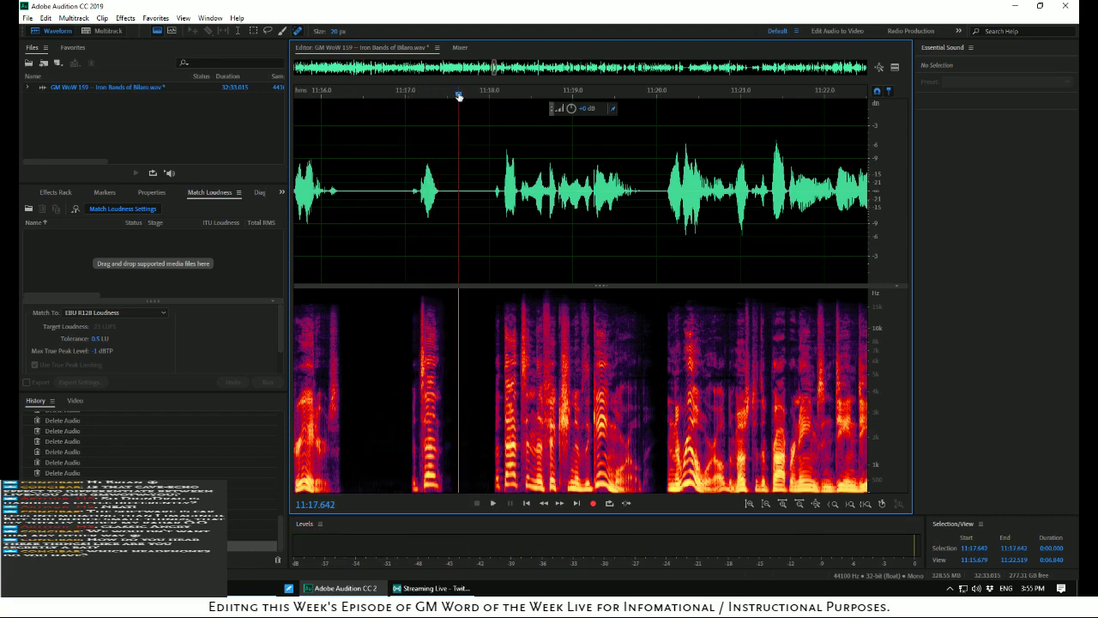
drag(459, 96, 312, 93)
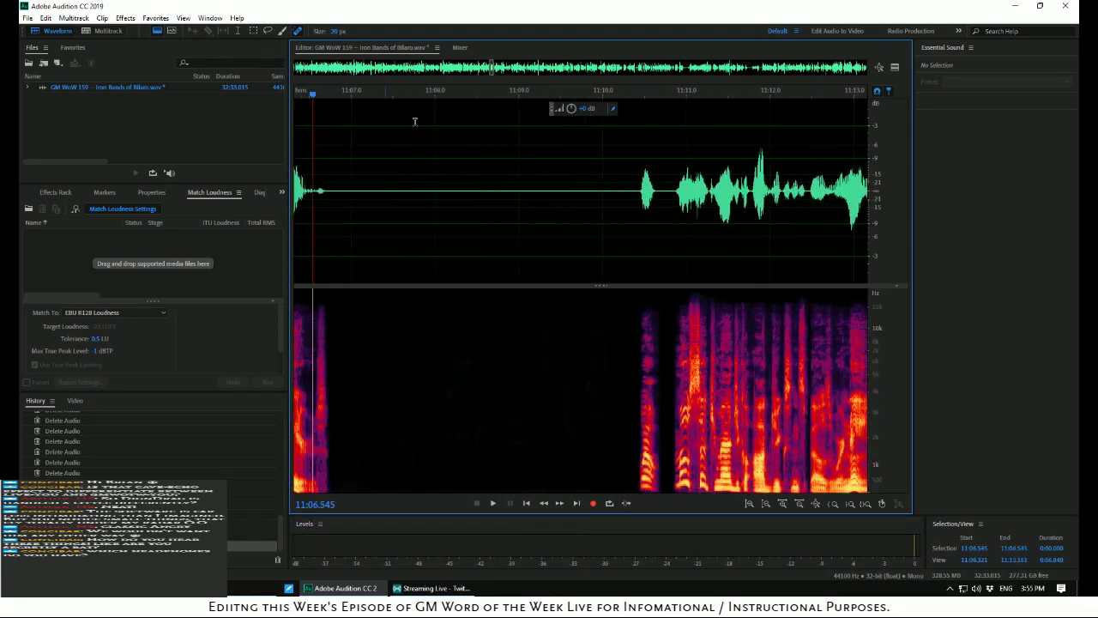
drag(636, 192, 472, 181)
key(space)
key(space)
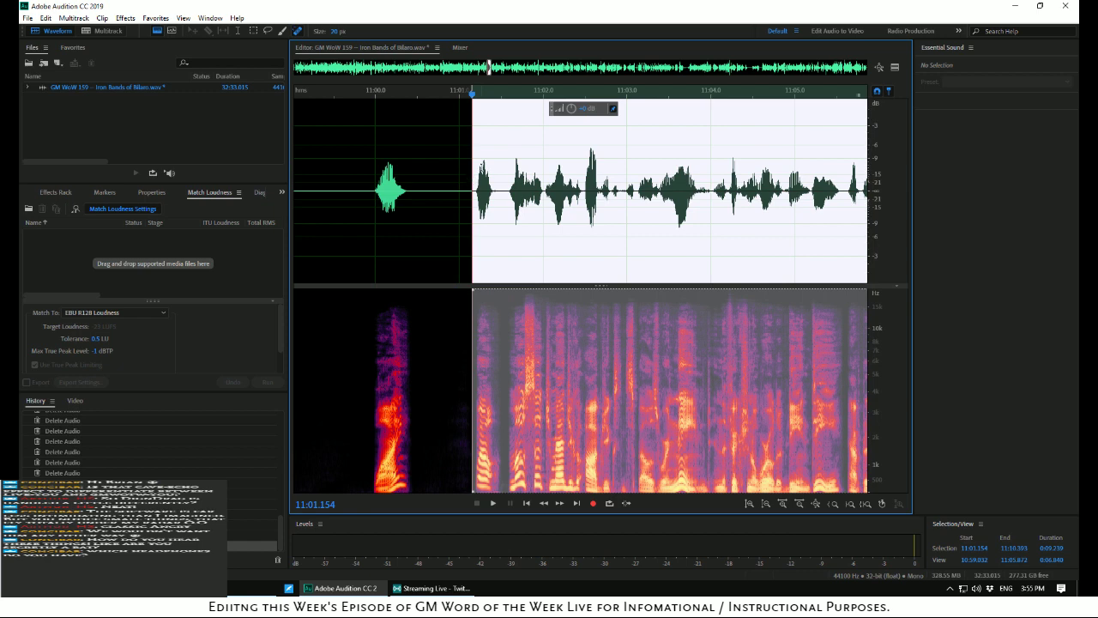
click(481, 167)
Audition the new join from 11:00.000, delete the stray word from 11:07.789 to 11:08.751, and replay the edit
click(376, 126)
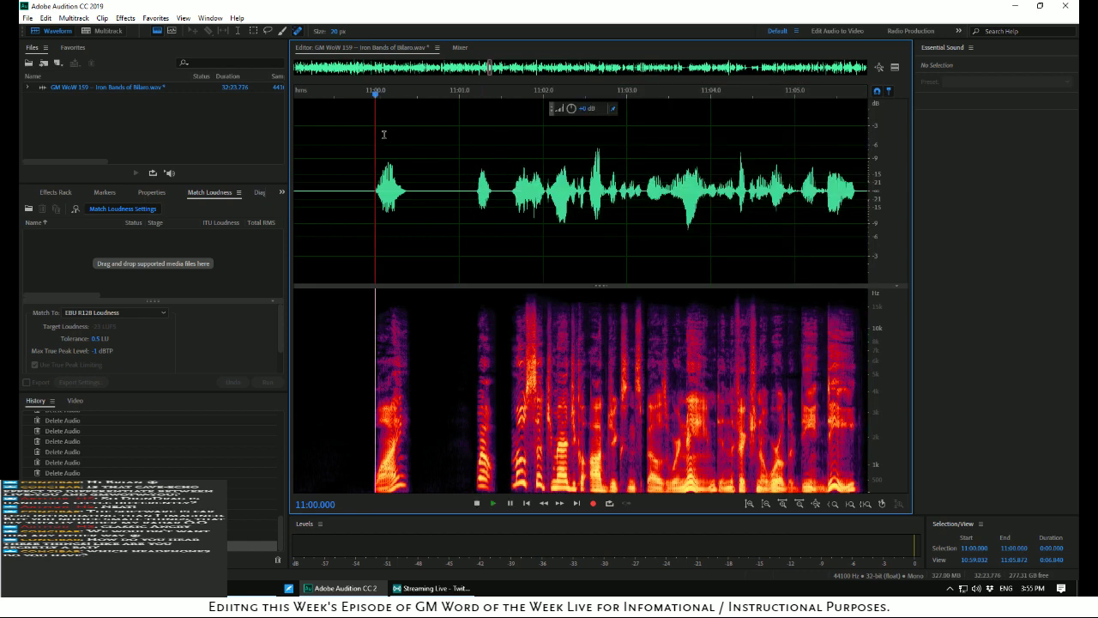
key(space)
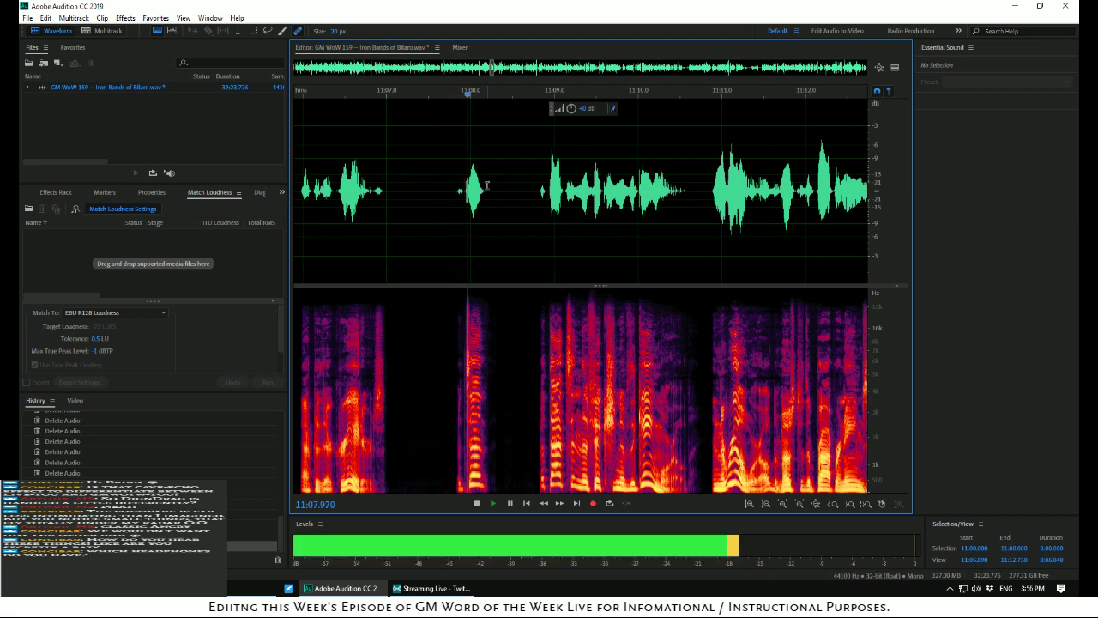
key(space)
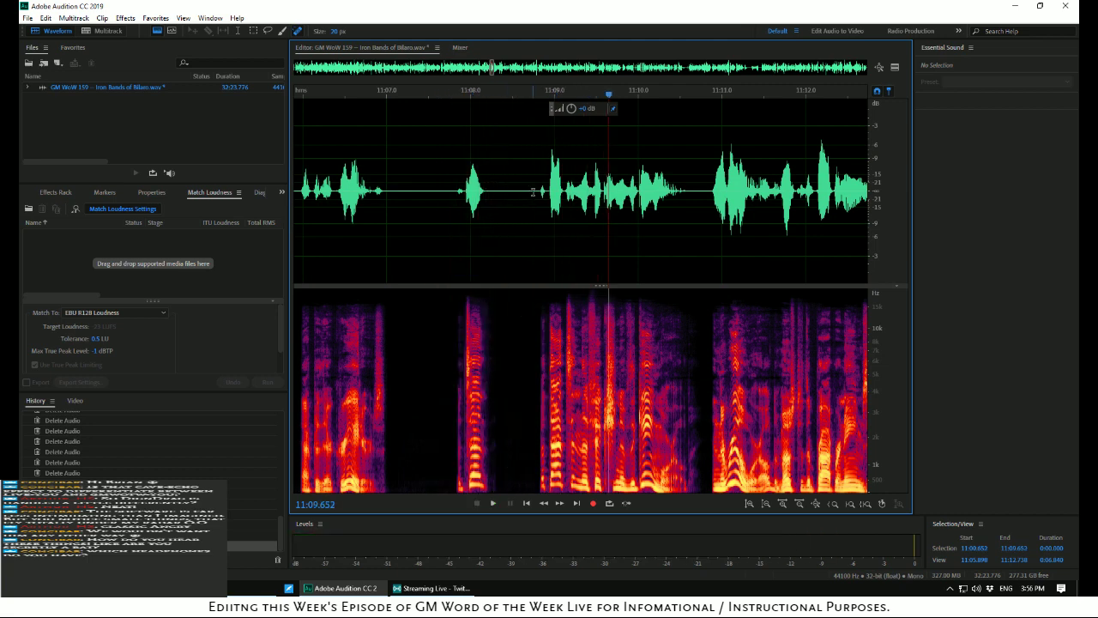
drag(533, 194, 453, 215)
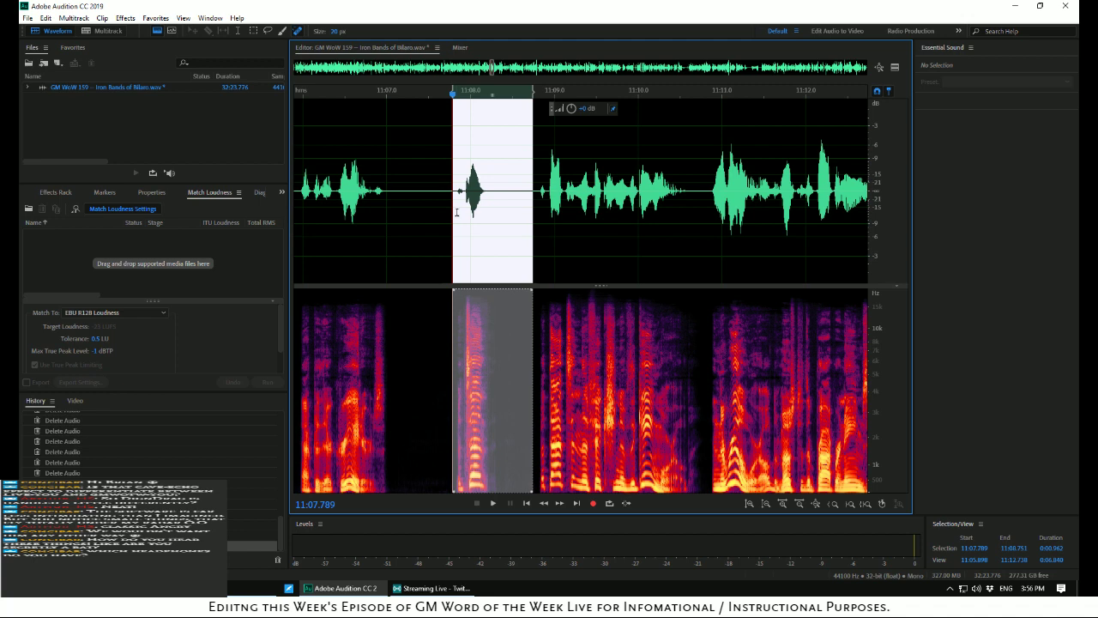
key(Delete)
click(331, 176)
key(space)
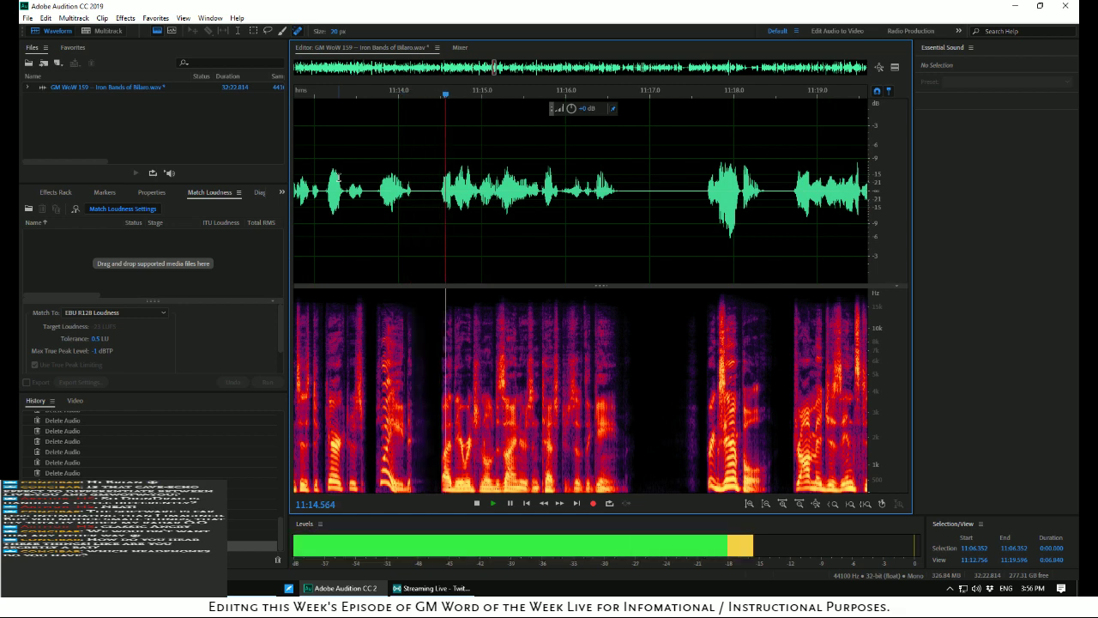
Replay the phrase starting near 11:13.0 several times to examine it for a noise between the words
key(space)
click(302, 158)
key(space)
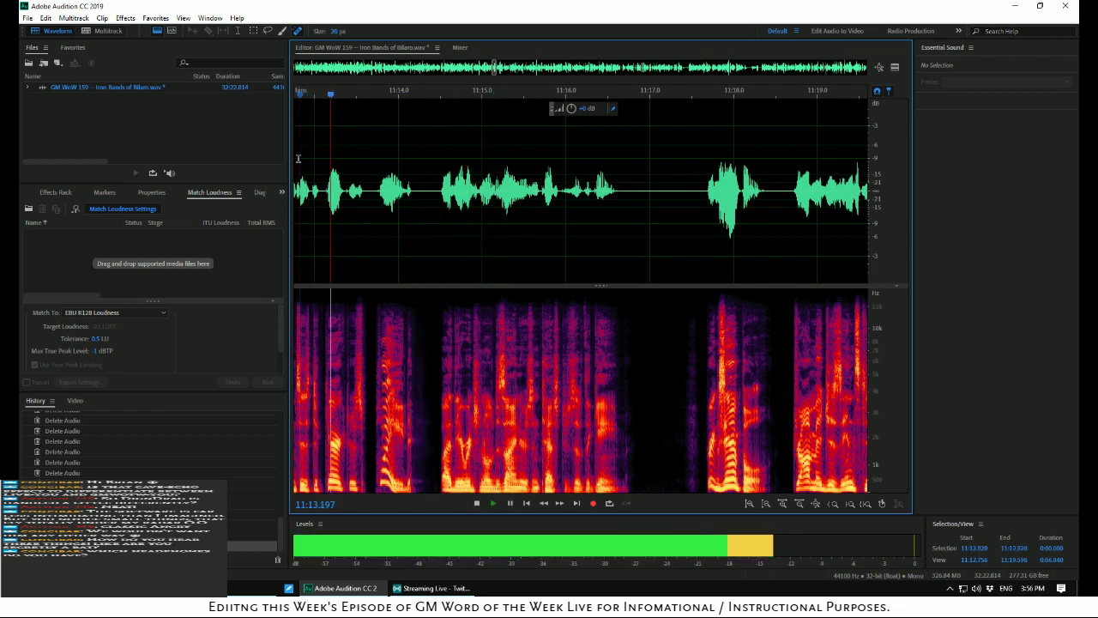
key(space)
key(space)
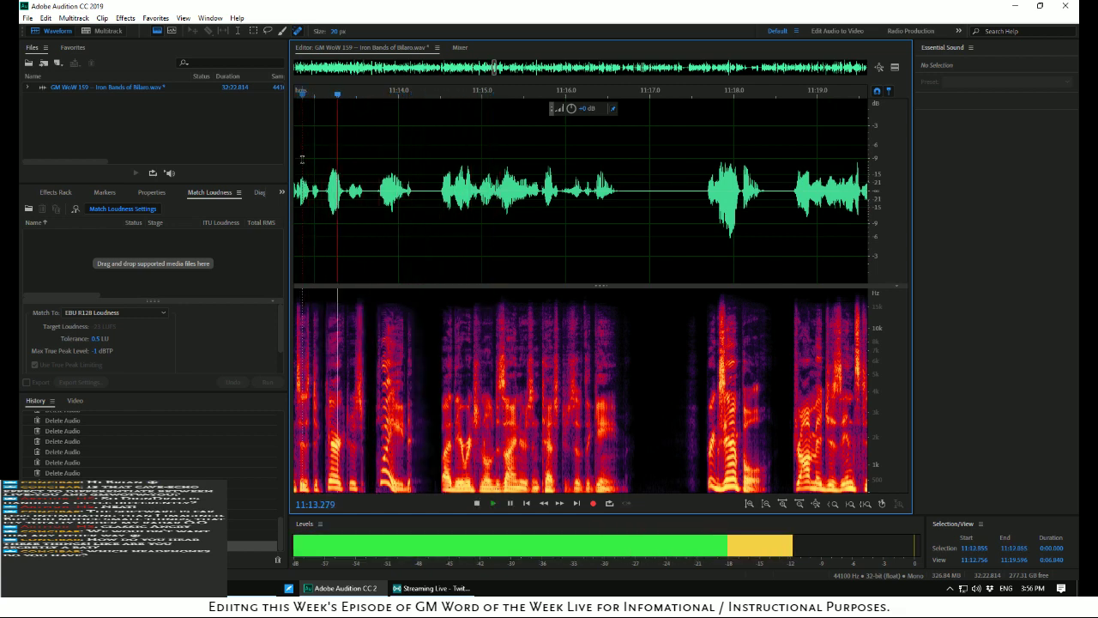
key(space)
click(316, 163)
key(space)
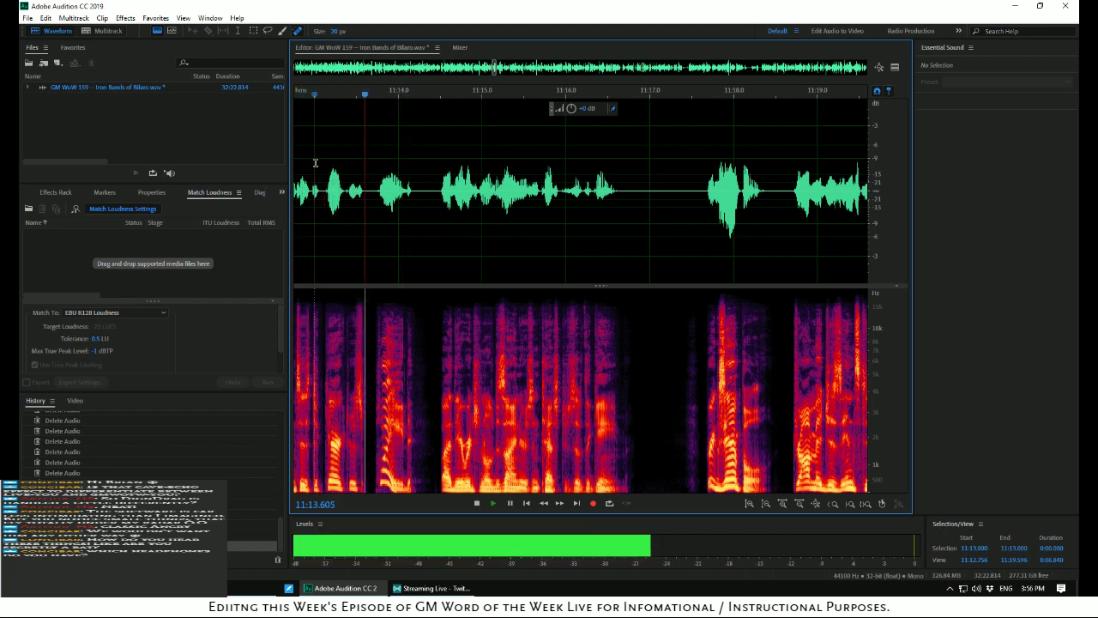
key(space)
Heal the low-frequency click at the end of the word near 11:13.56 with the Spot Healing Brush and replay the passage
key(equal)
key(equal)
key(equal)
key(equal)
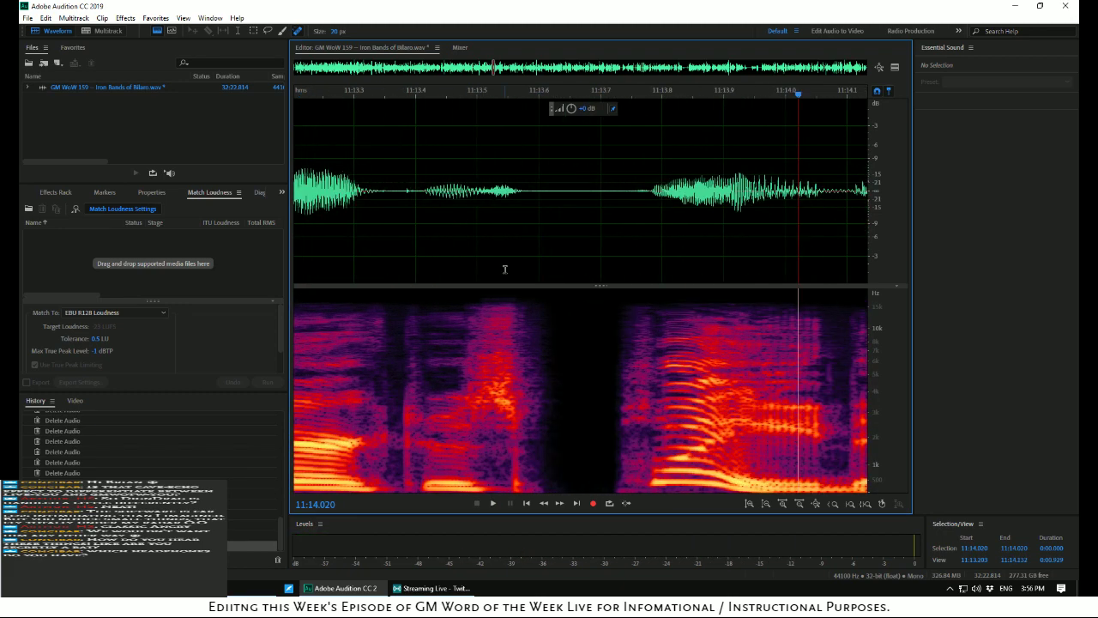
drag(514, 459, 520, 485)
key(ctrl+u)
key(ctrl+u)
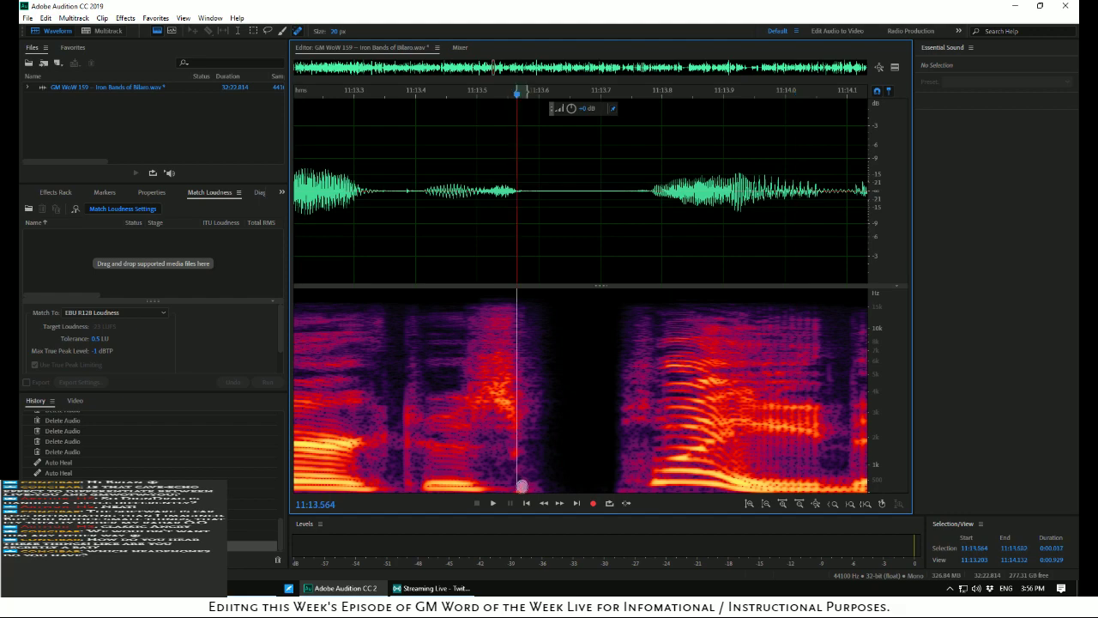
key(Delete)
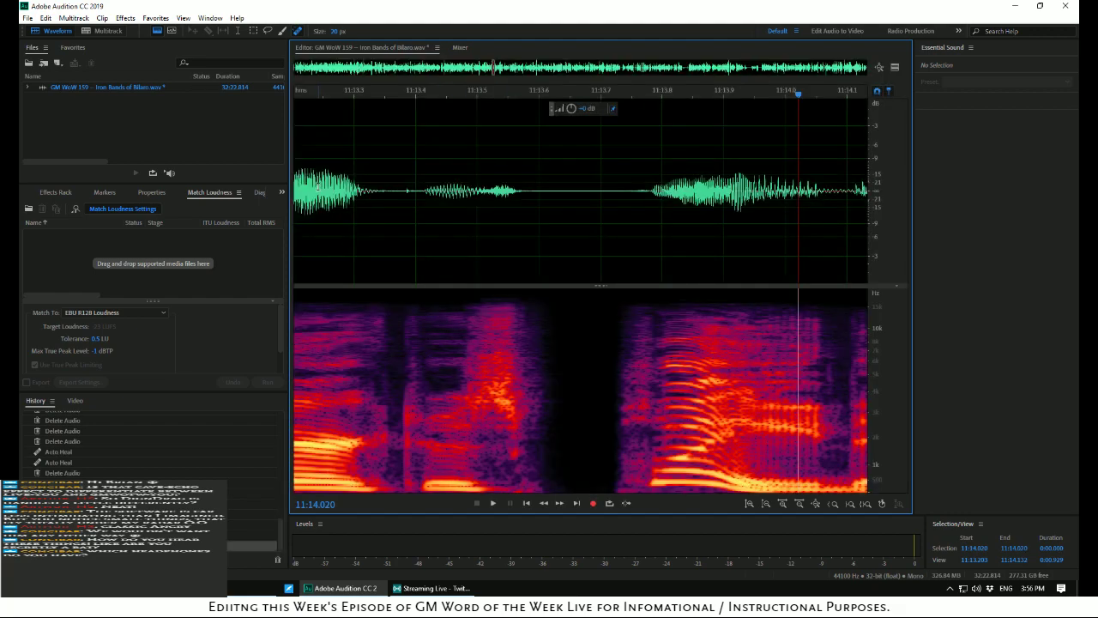
click(319, 172)
key(space)
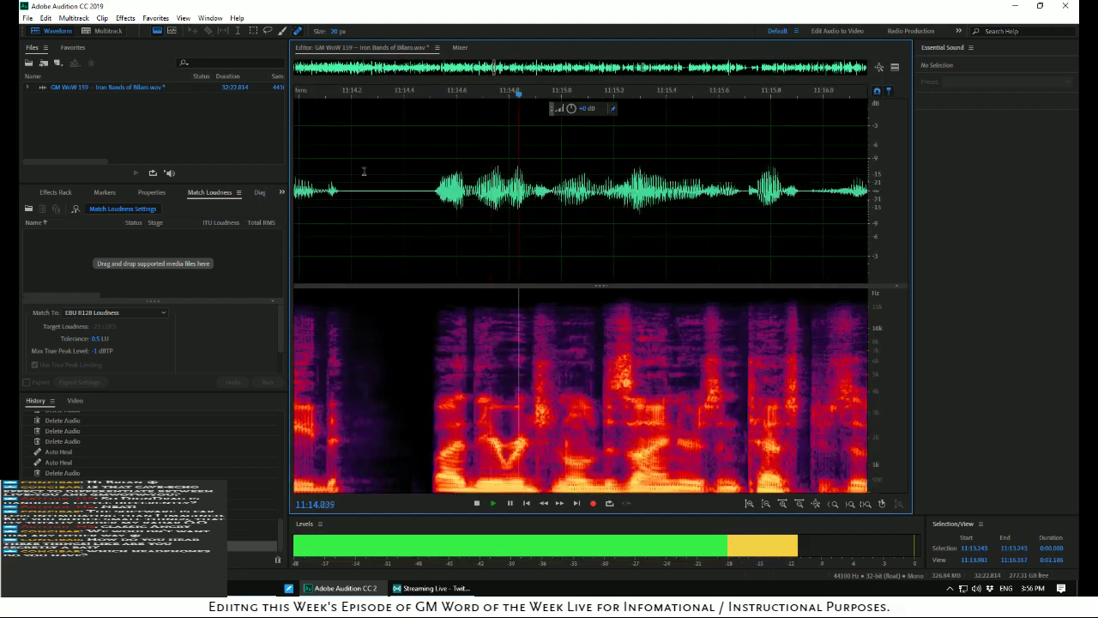
scroll(369, 172, down, 3)
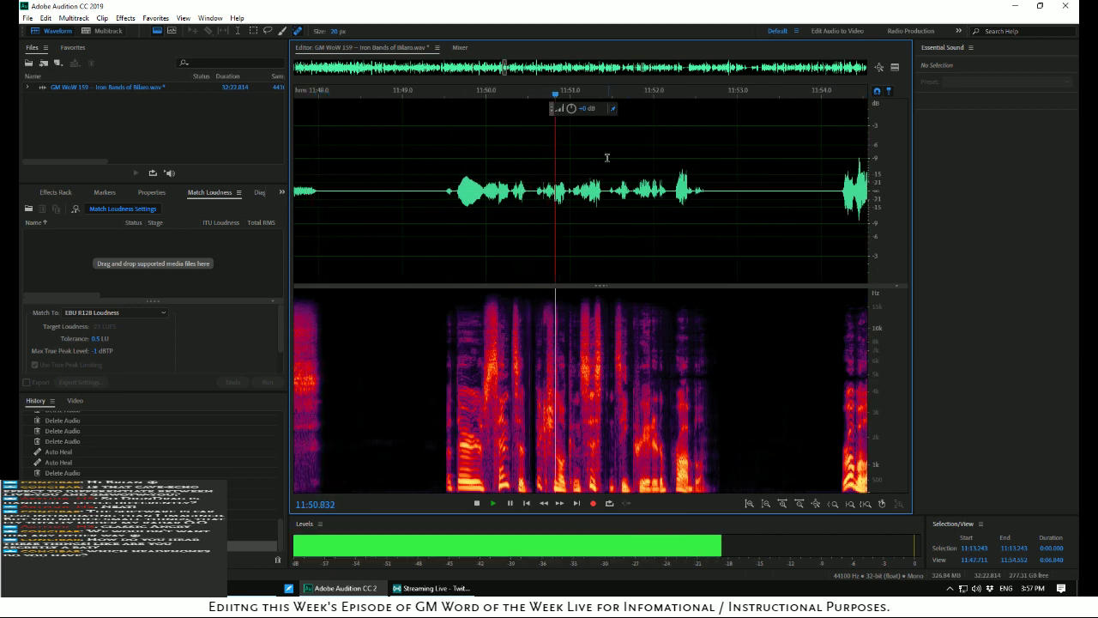
Replay the sentence from about 11:45.6 and shorten the drawn-out hiss by deleting 11:47.388 to 11:47.626
key(space)
drag(567, 96, 314, 86)
key(space)
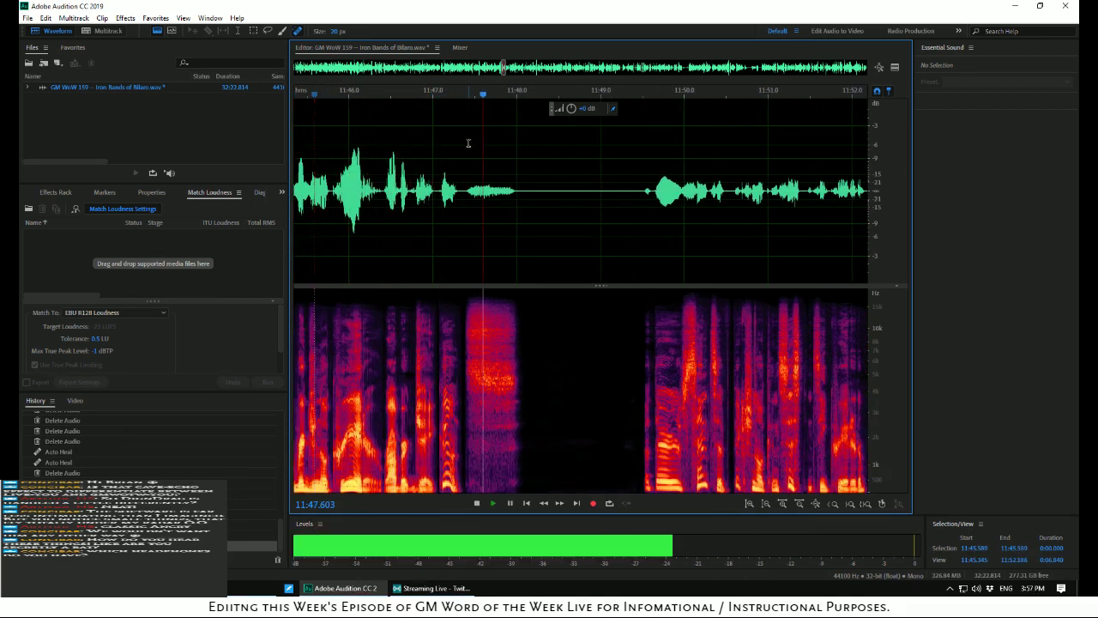
key(space)
drag(484, 180, 468, 217)
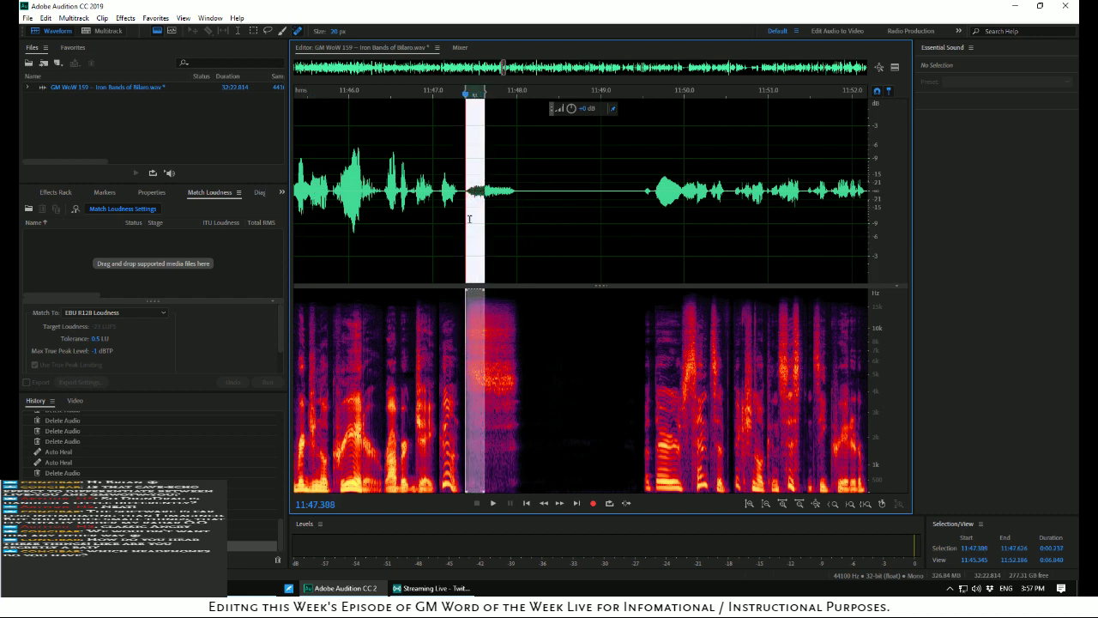
key(Delete)
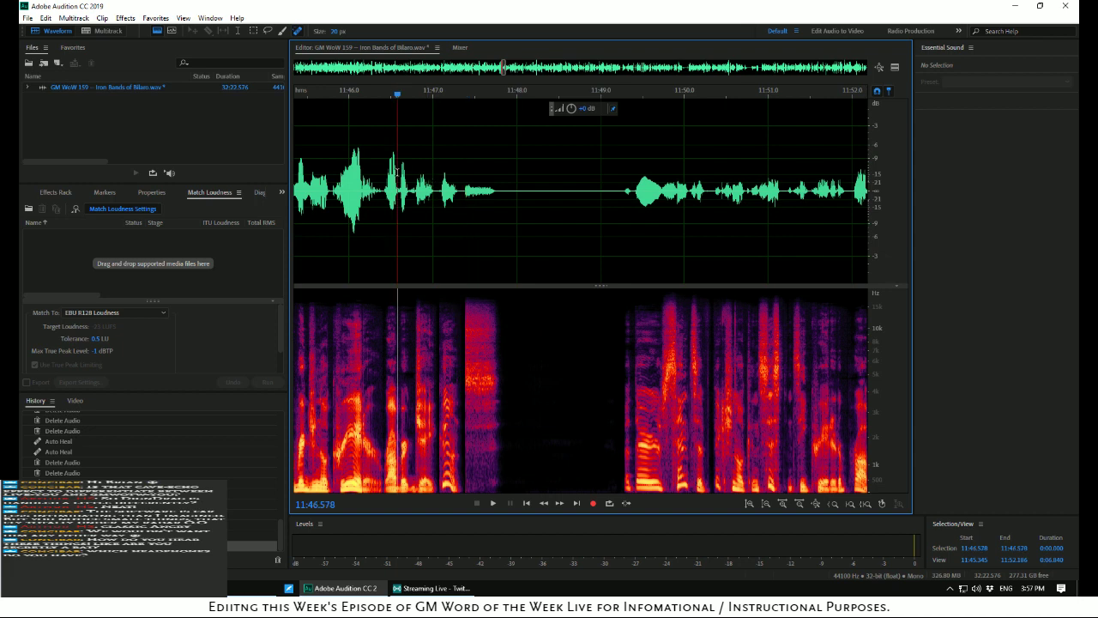
Try shortening the hiss further by deleting 11:47.573 to 11:47.810, auditioning the passage before and after the cut
key(space)
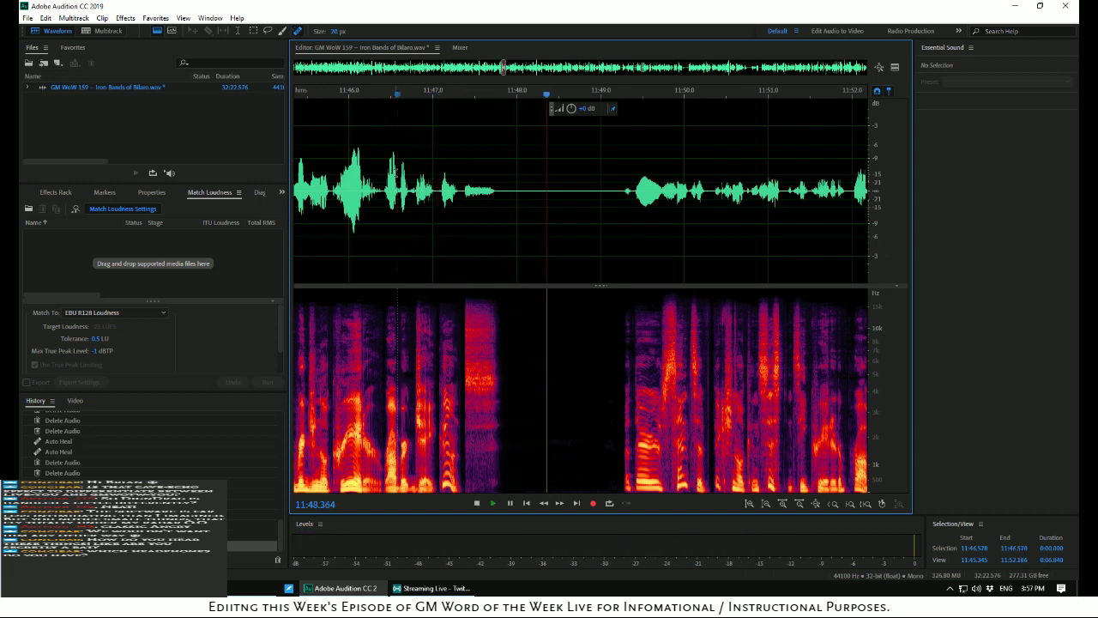
key(space)
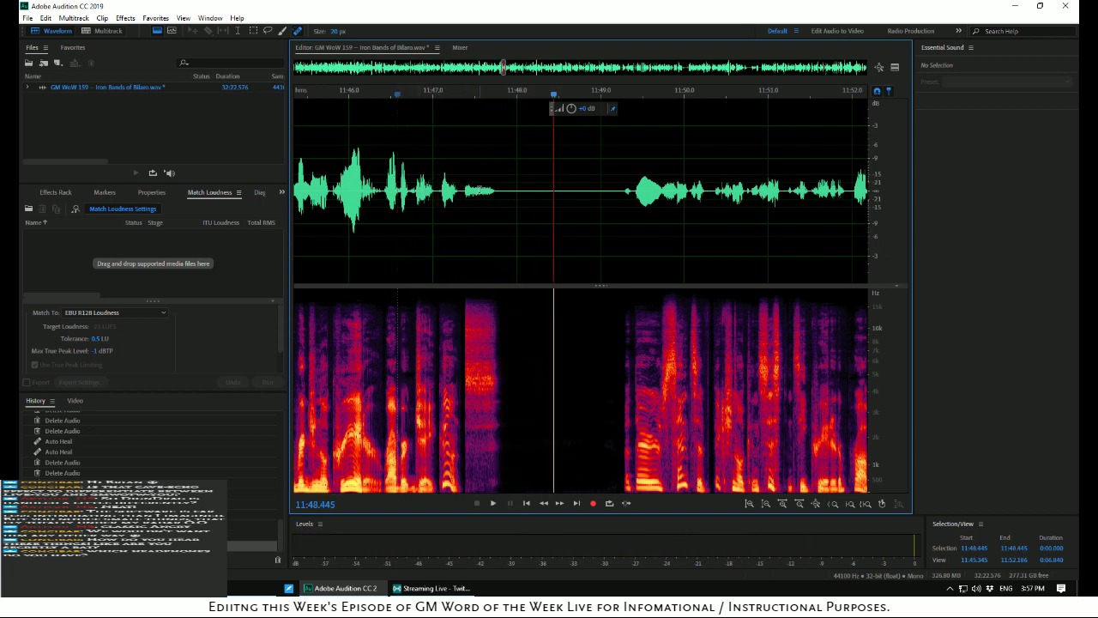
drag(481, 206, 499, 208)
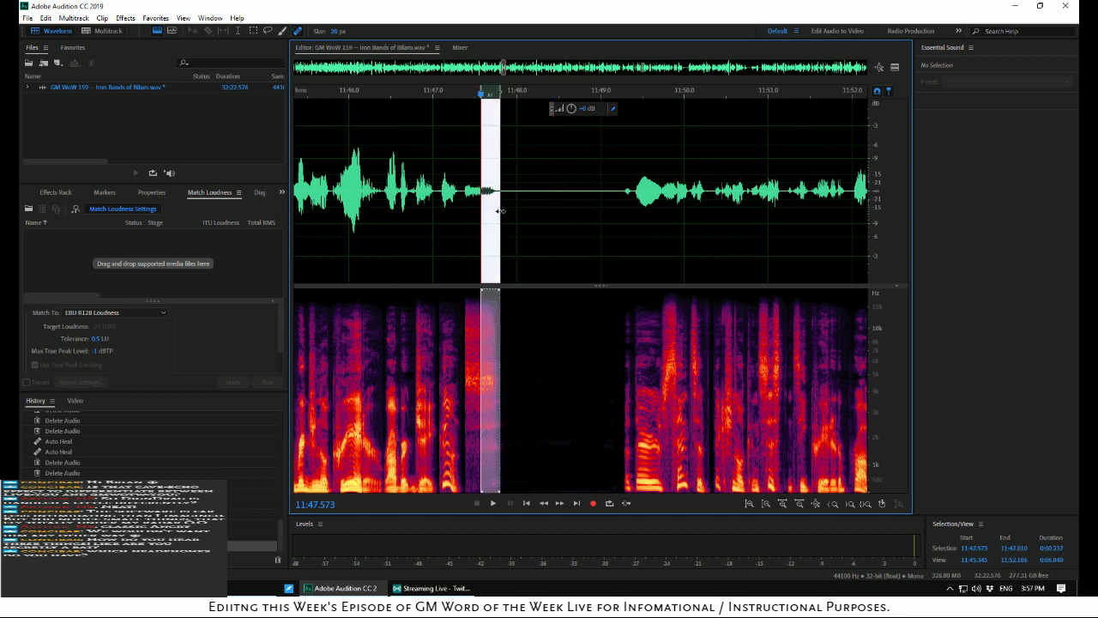
key(Delete)
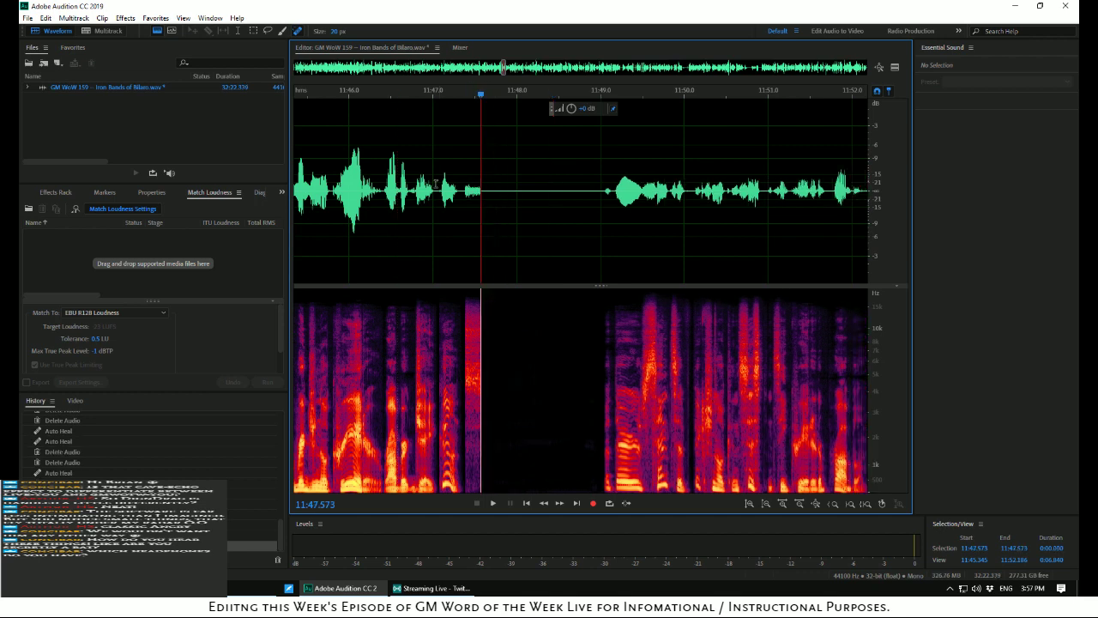
click(401, 167)
key(space)
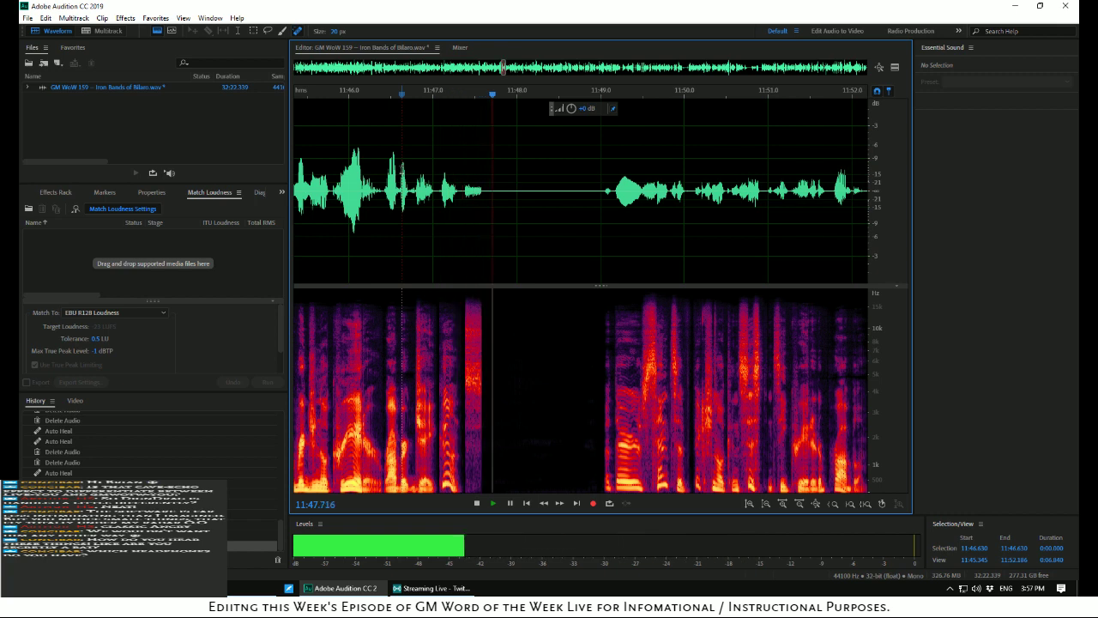
key(space)
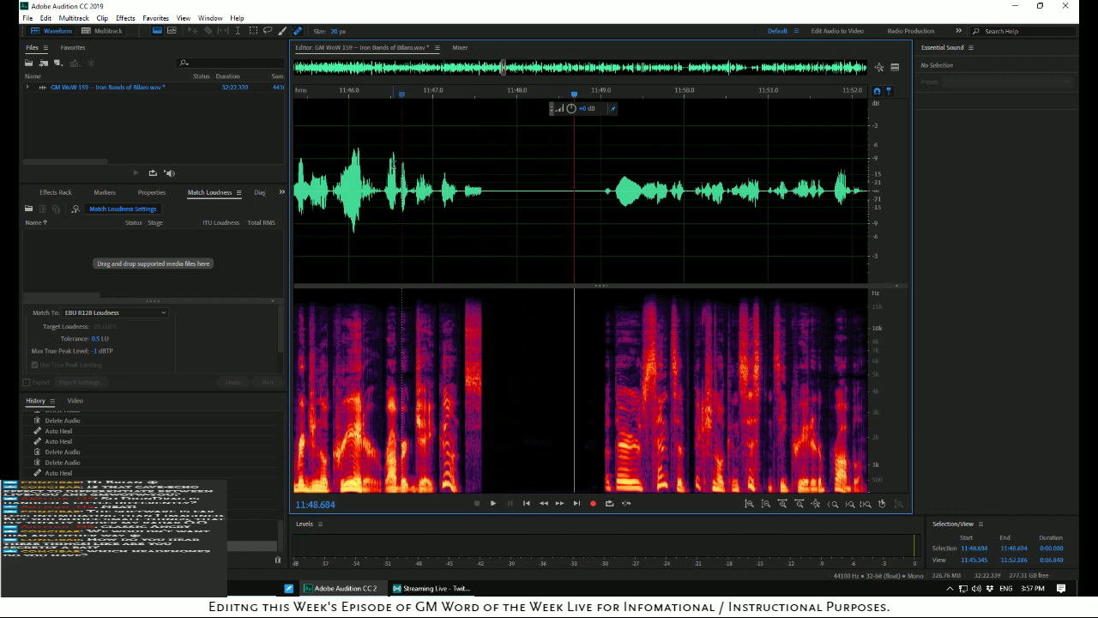
click(432, 169)
key(space)
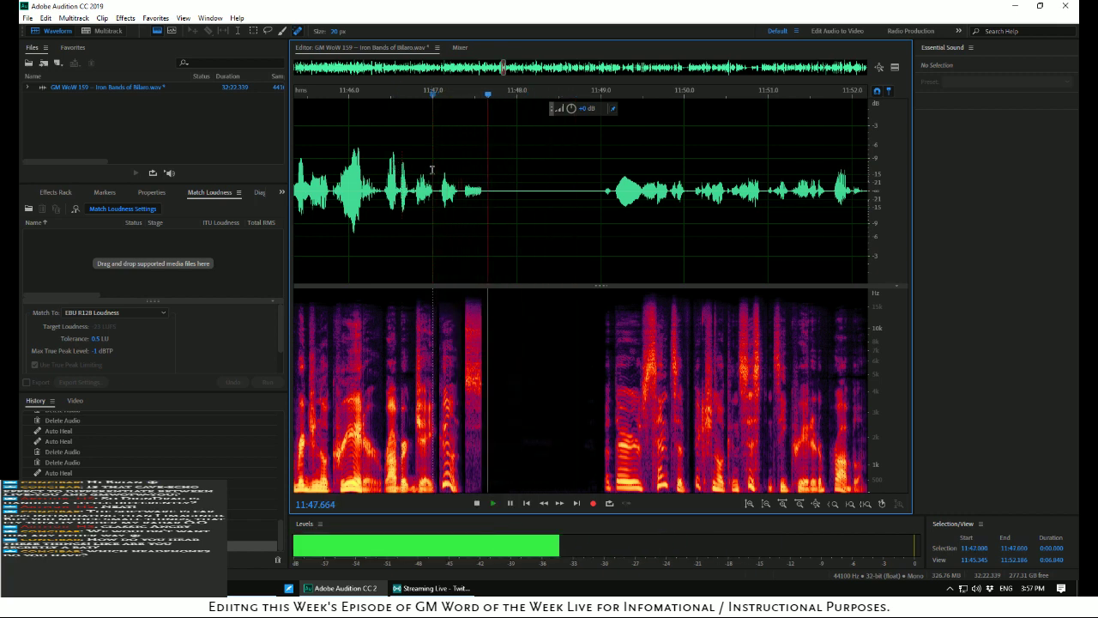
key(space)
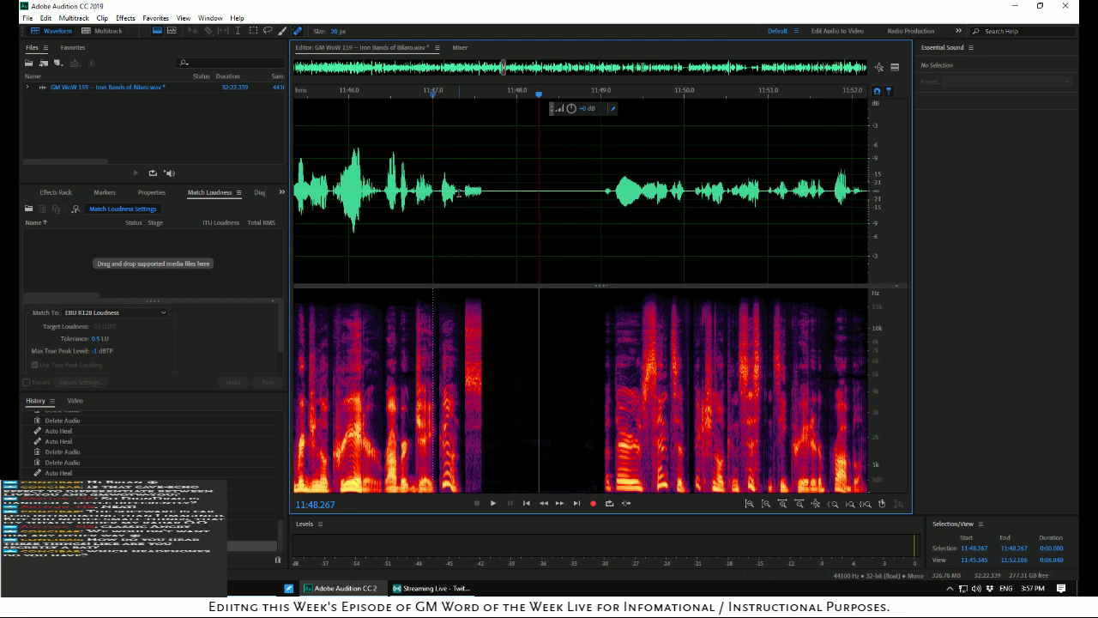
Undo the last two deletions in the hiss near 11:47.4 and 11:47.6
scroll(463, 171, up, 3)
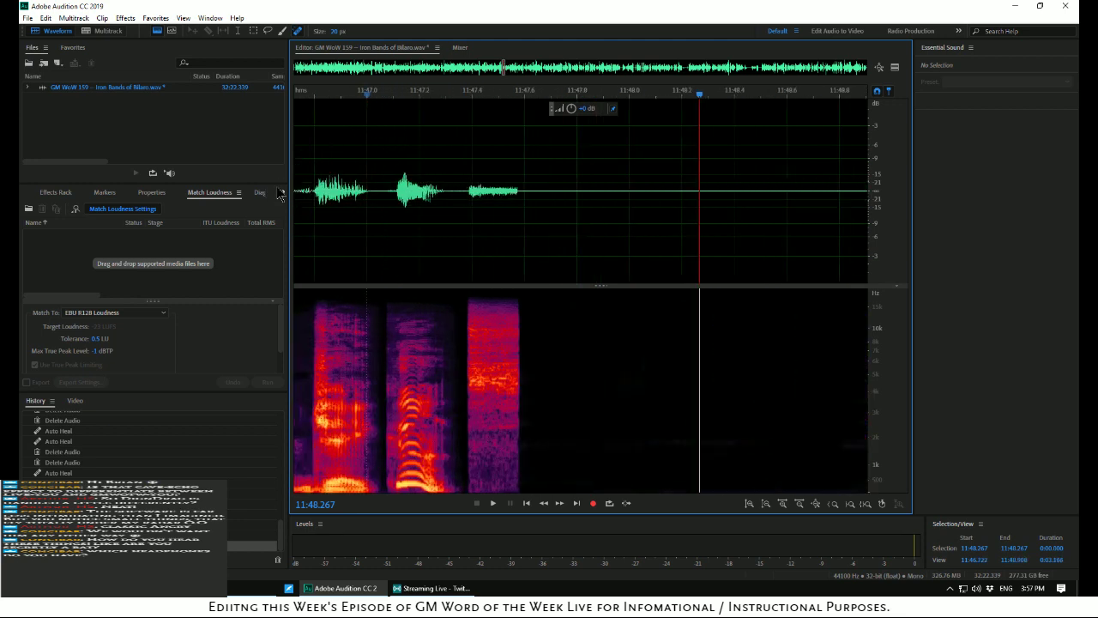
click(45, 20)
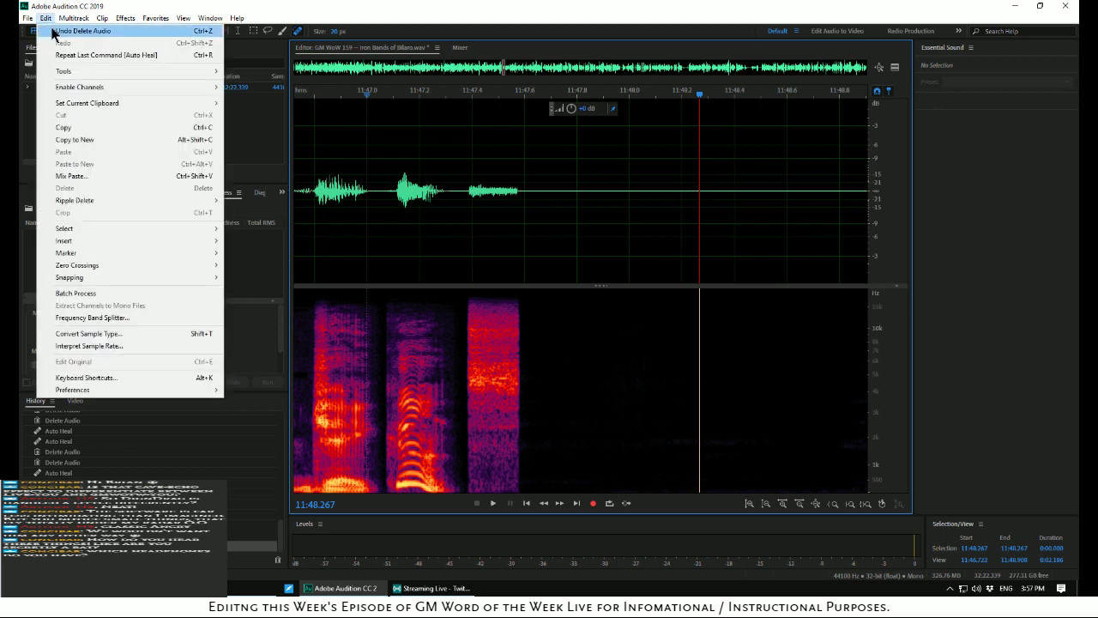
click(53, 32)
click(47, 18)
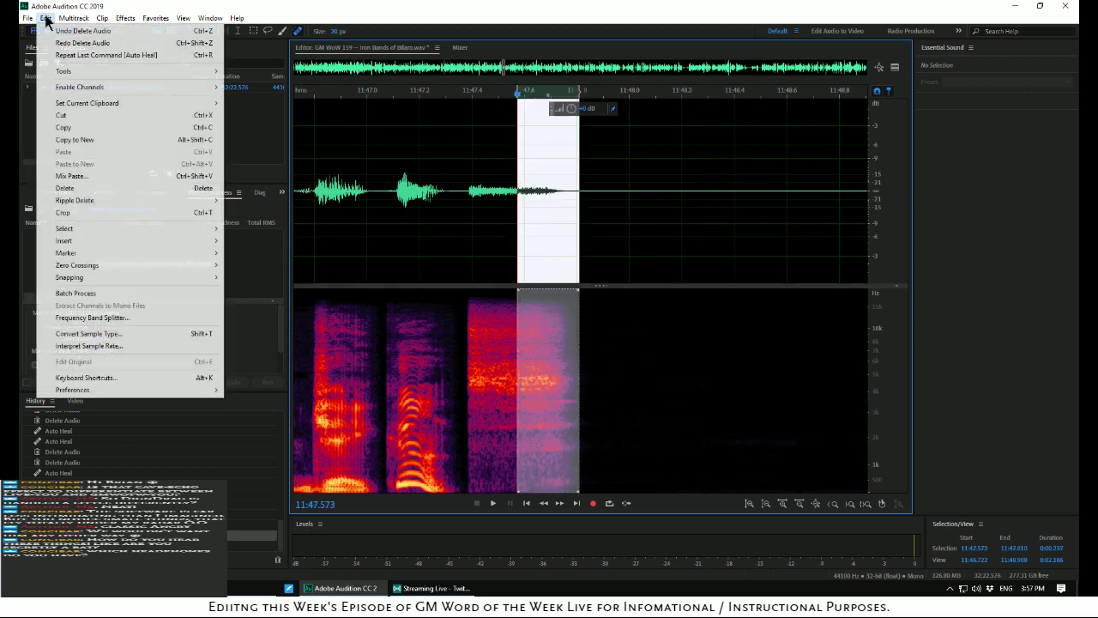
click(50, 31)
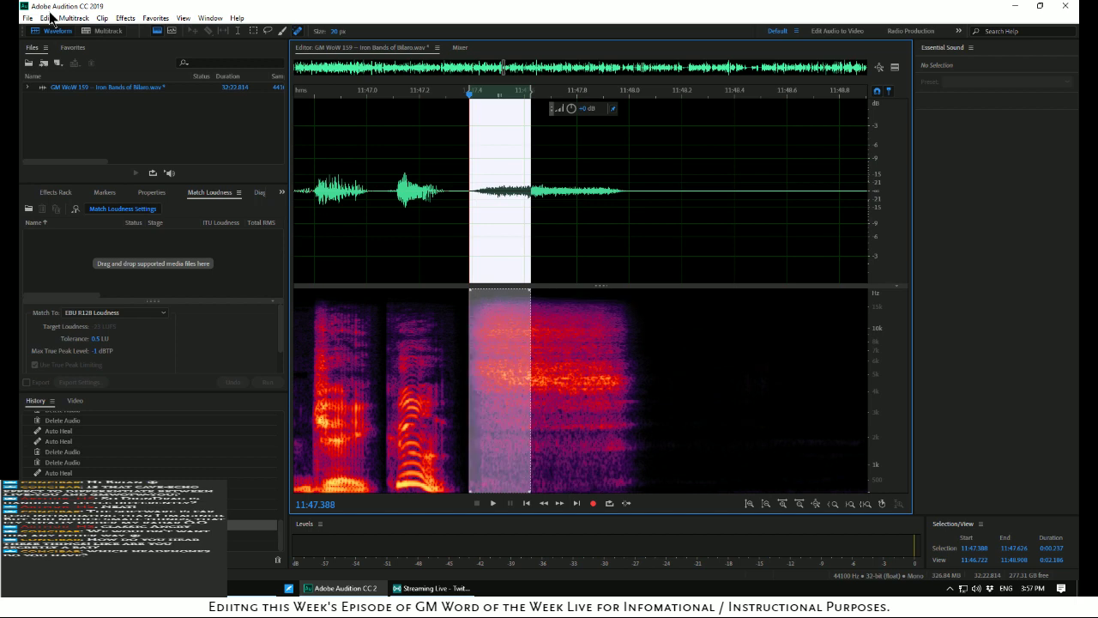
Audition the restored hiss, delete its tail from 11:47.670 to 11:48.144, and replay the edit
click(422, 179)
key(space)
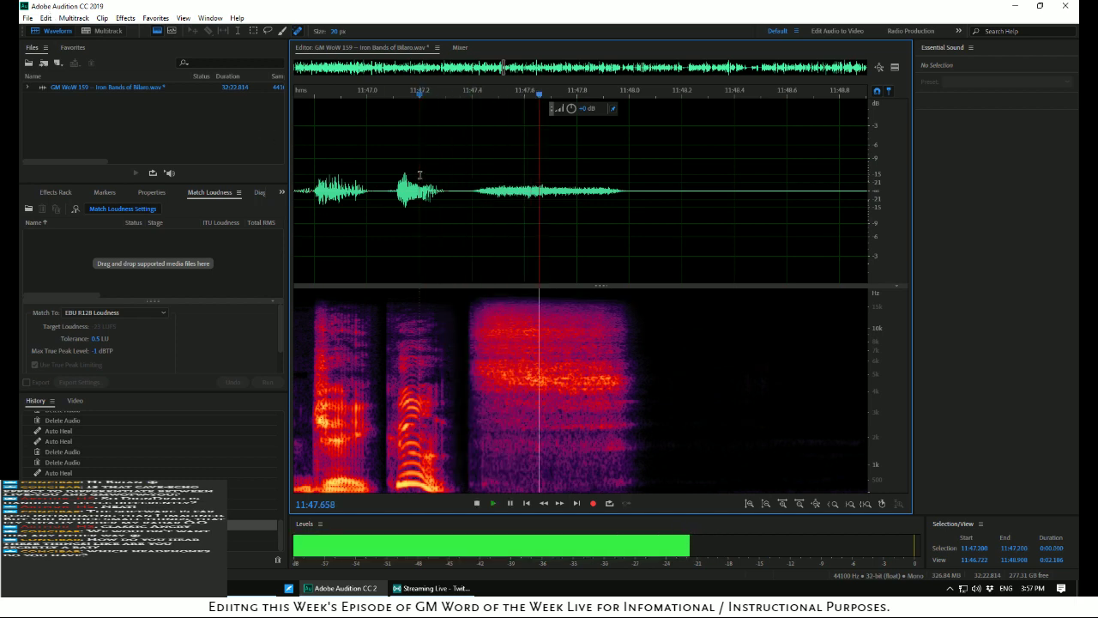
key(space)
drag(542, 181, 667, 228)
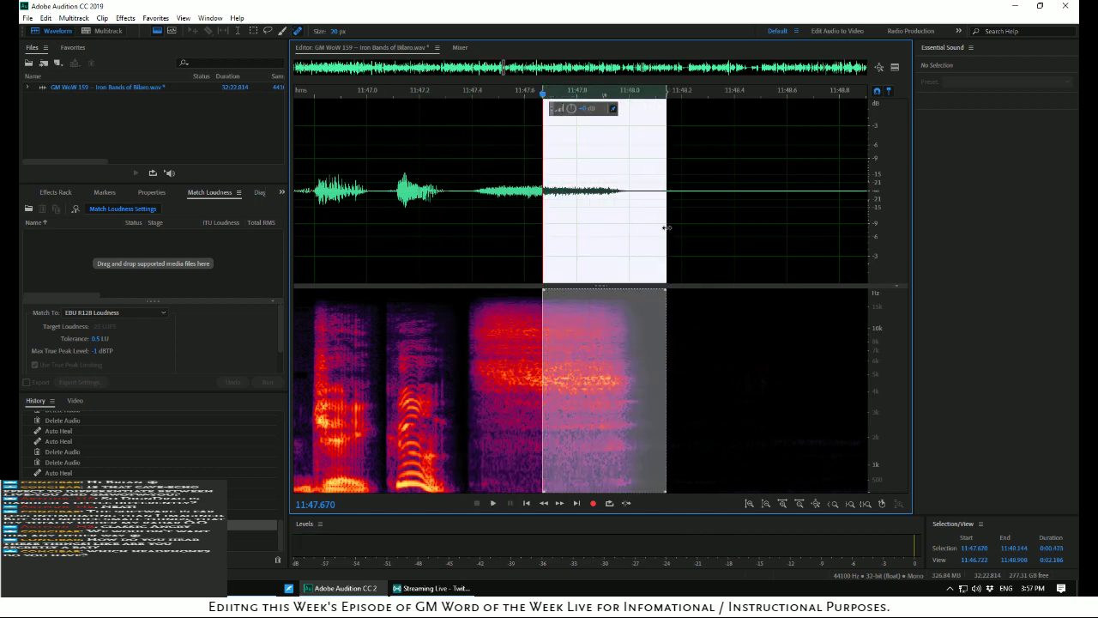
key(Delete)
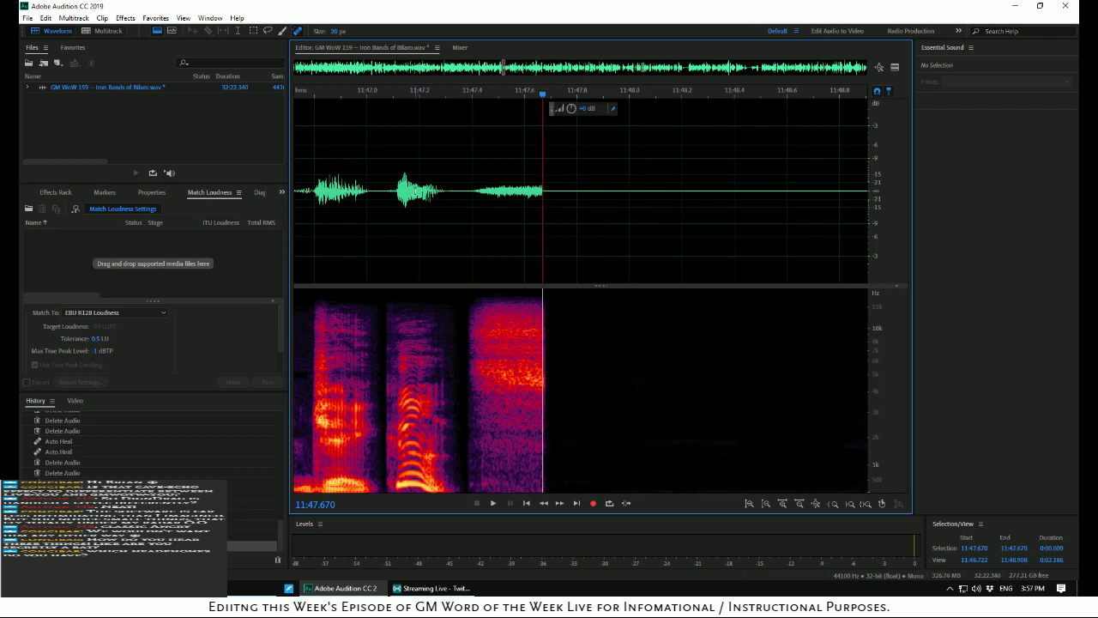
click(391, 160)
key(space)
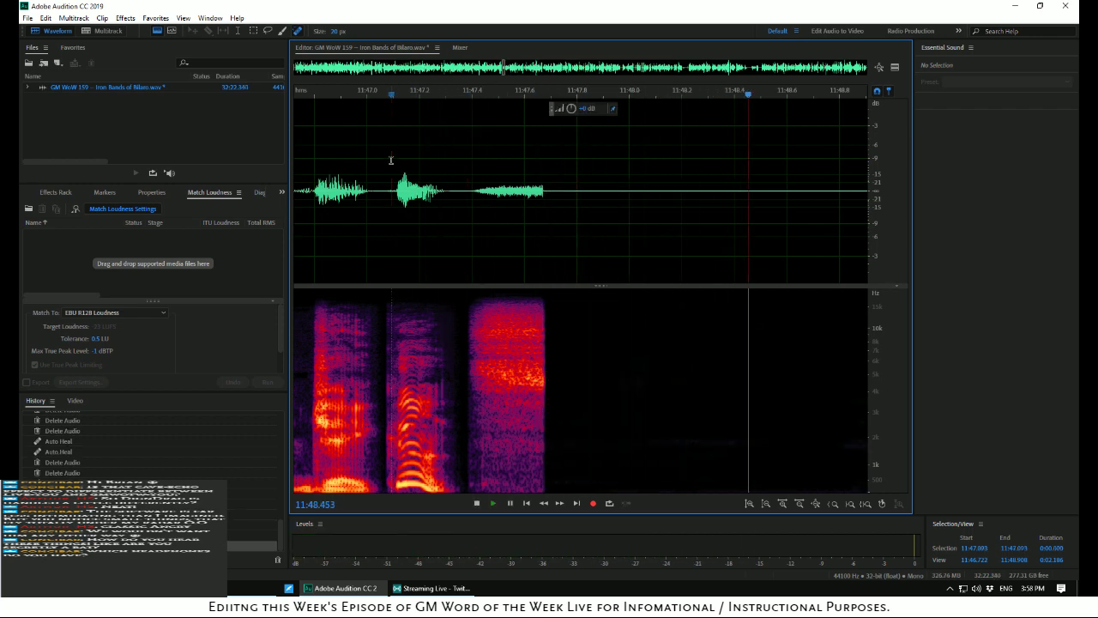
key(space)
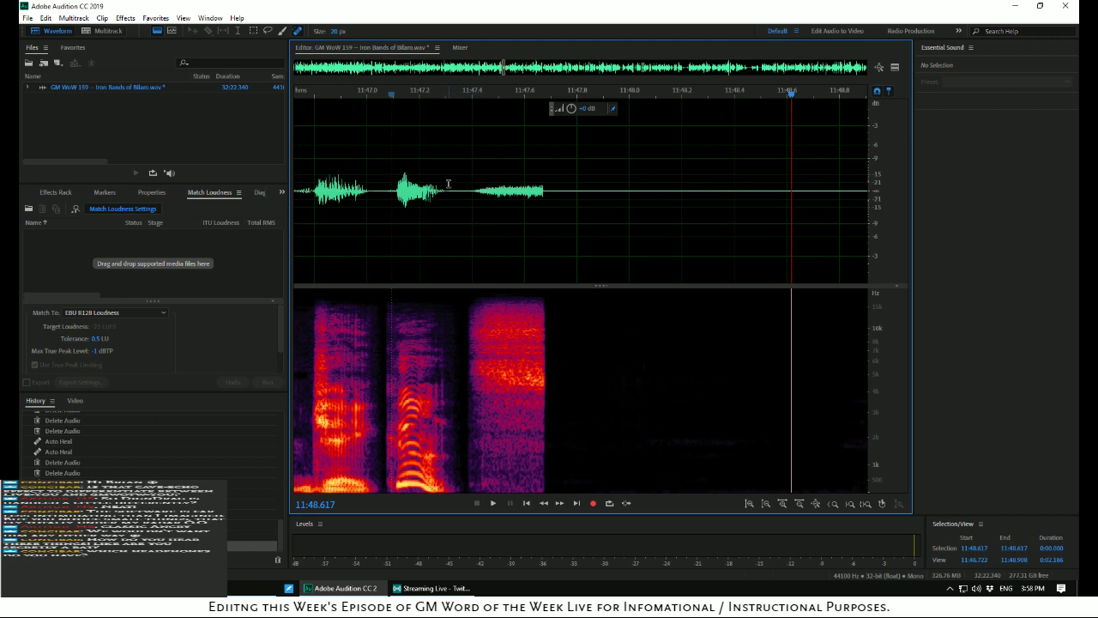
Replay the phrase from 11:46.819, trim the hiss further by deleting 11:47.600 to 11:47.870, and audition the cut
click(320, 157)
key(space)
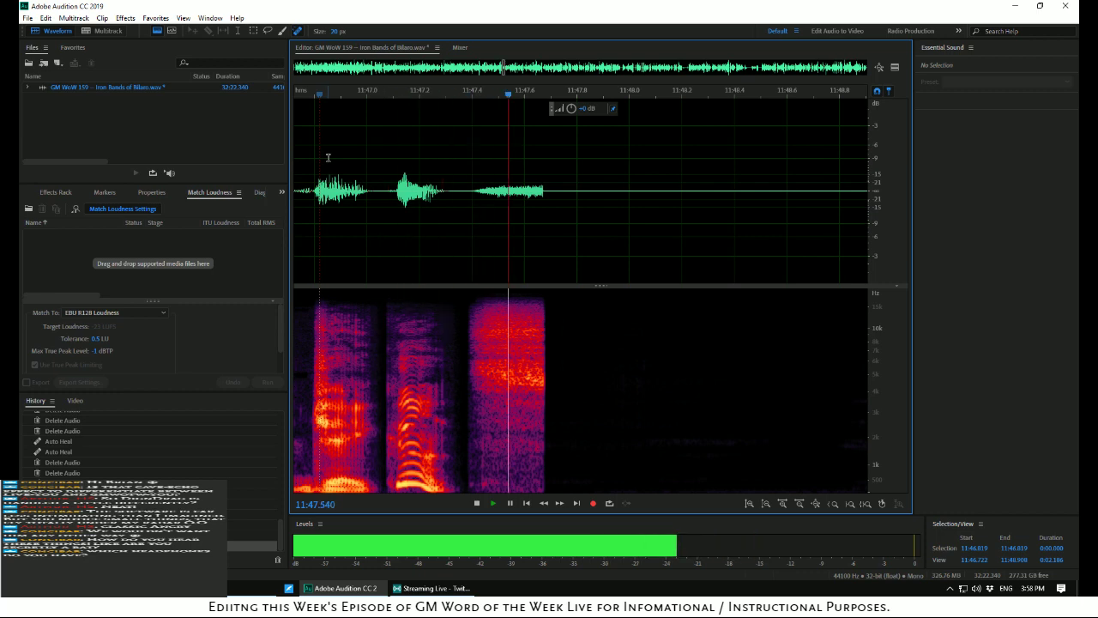
key(space)
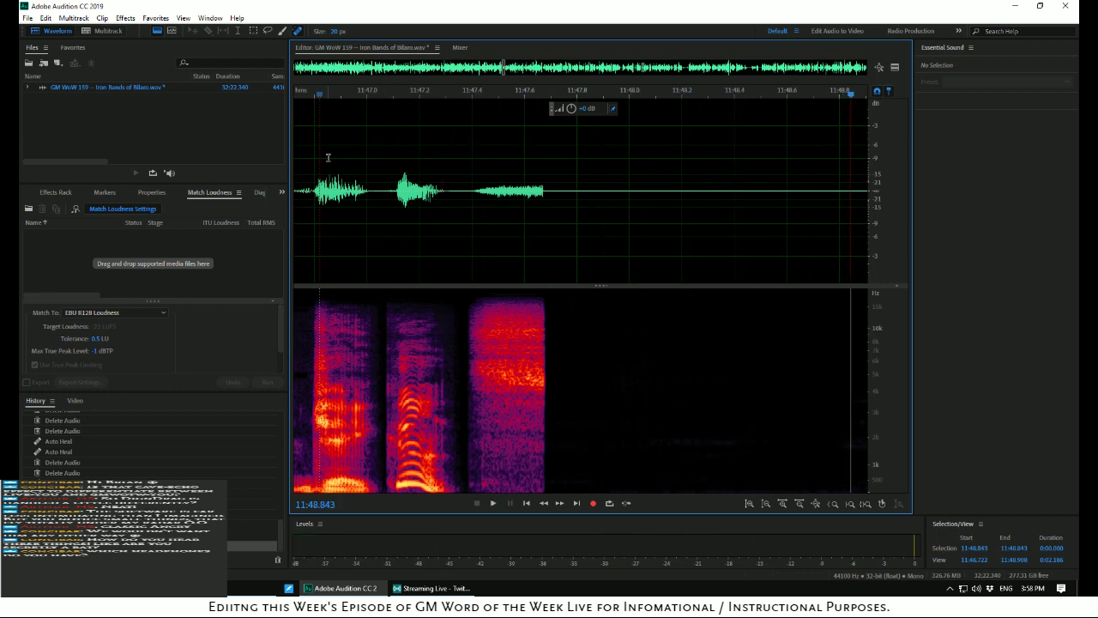
drag(525, 183, 594, 216)
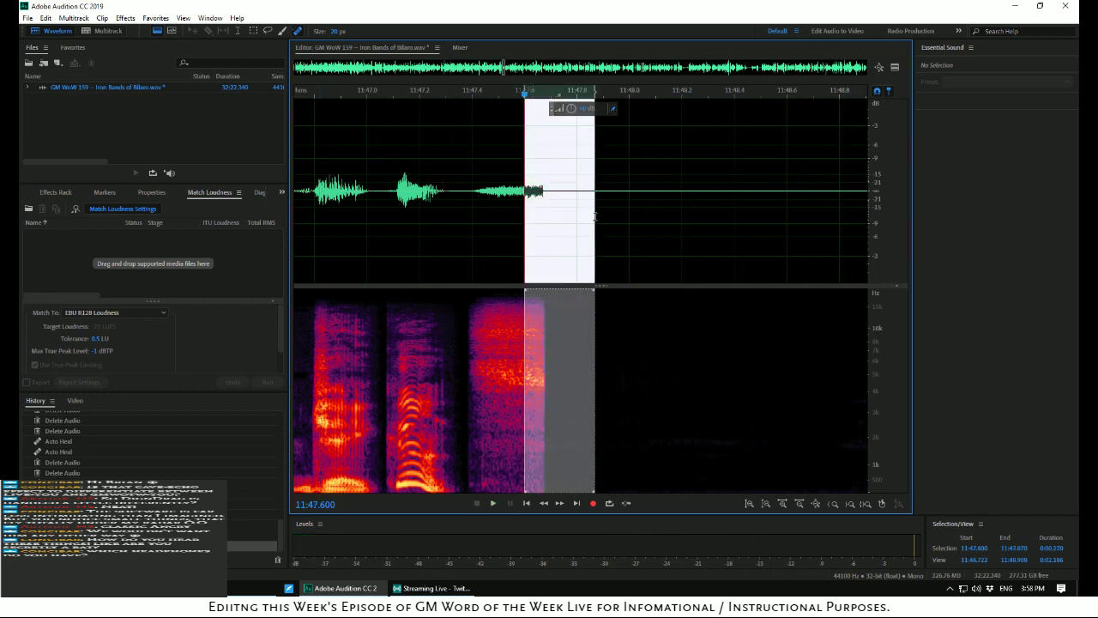
key(Delete)
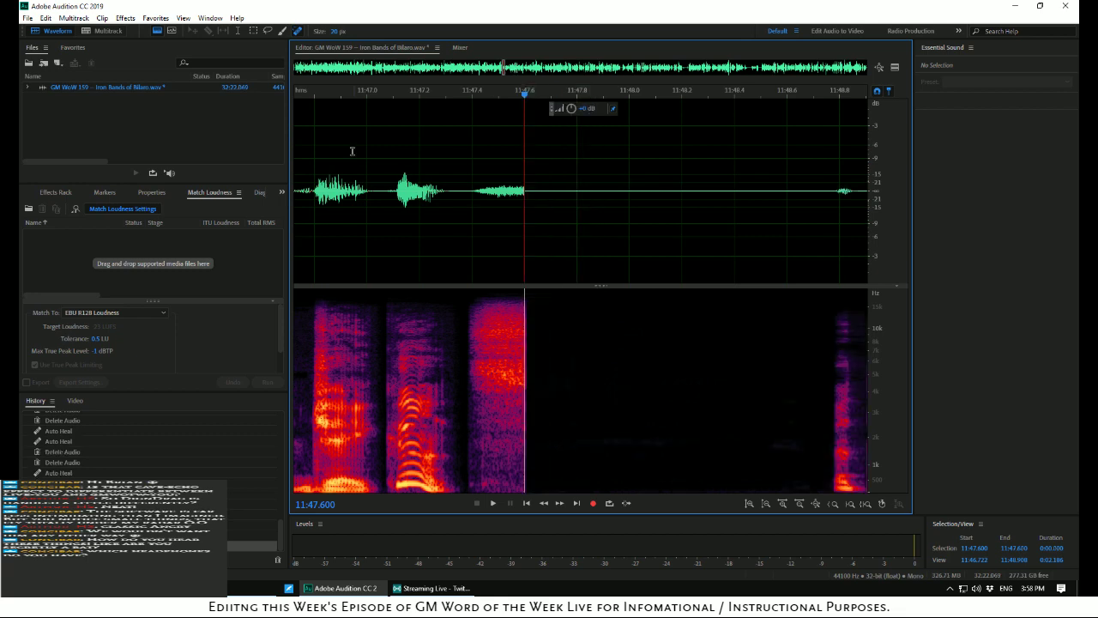
click(358, 154)
key(space)
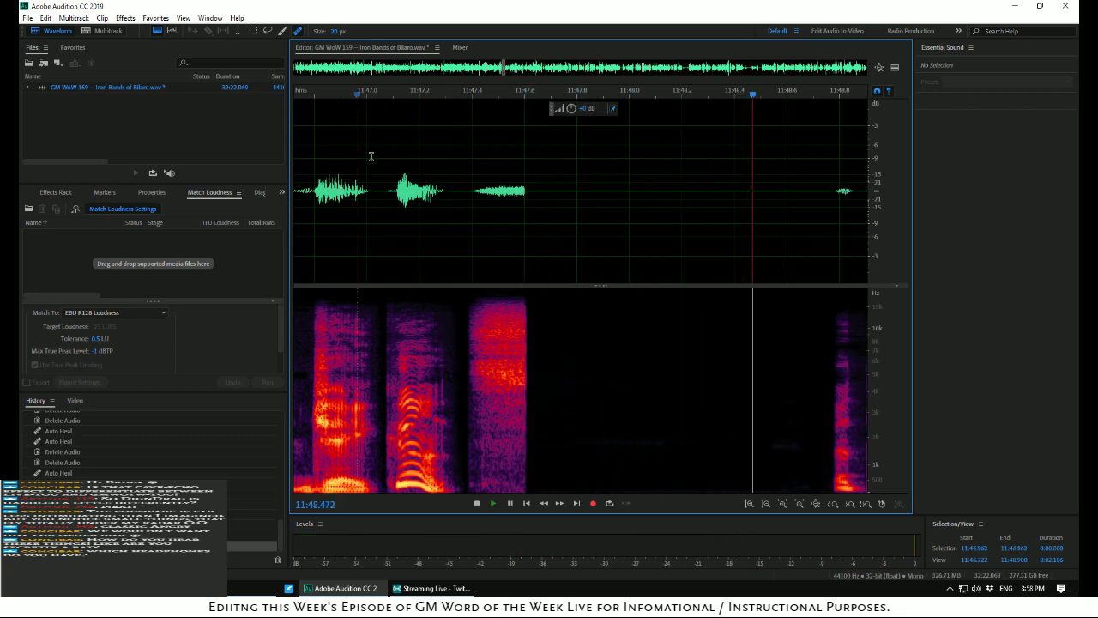
key(space)
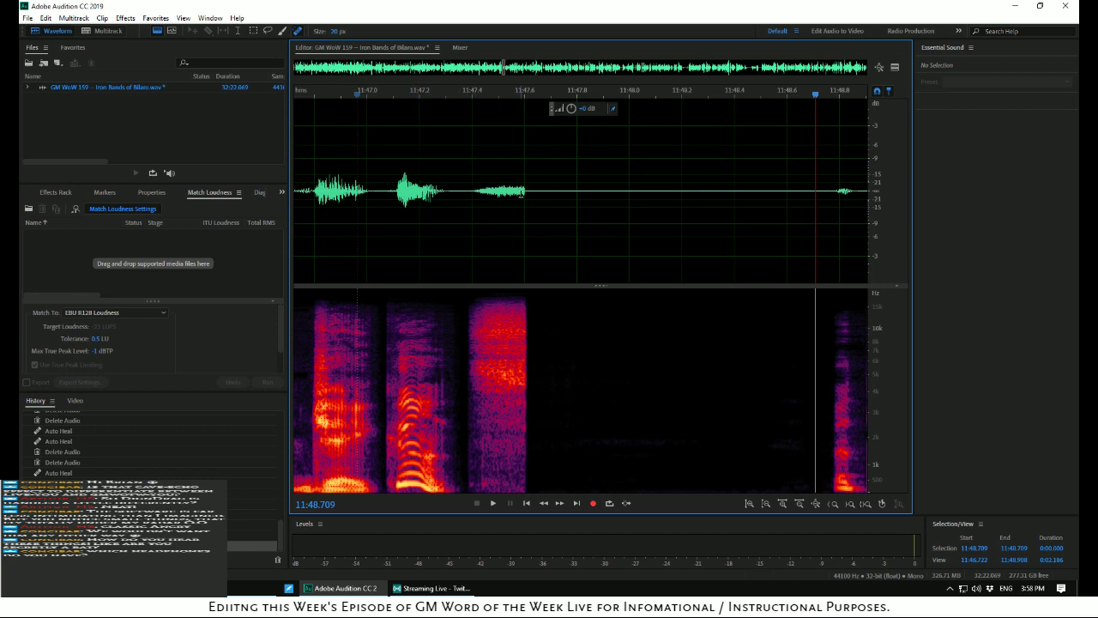
Auto-heal the abrupt end of the hiss from 11:47.580 to 11:47.608 and replay the join
scroll(520, 192, up, 5)
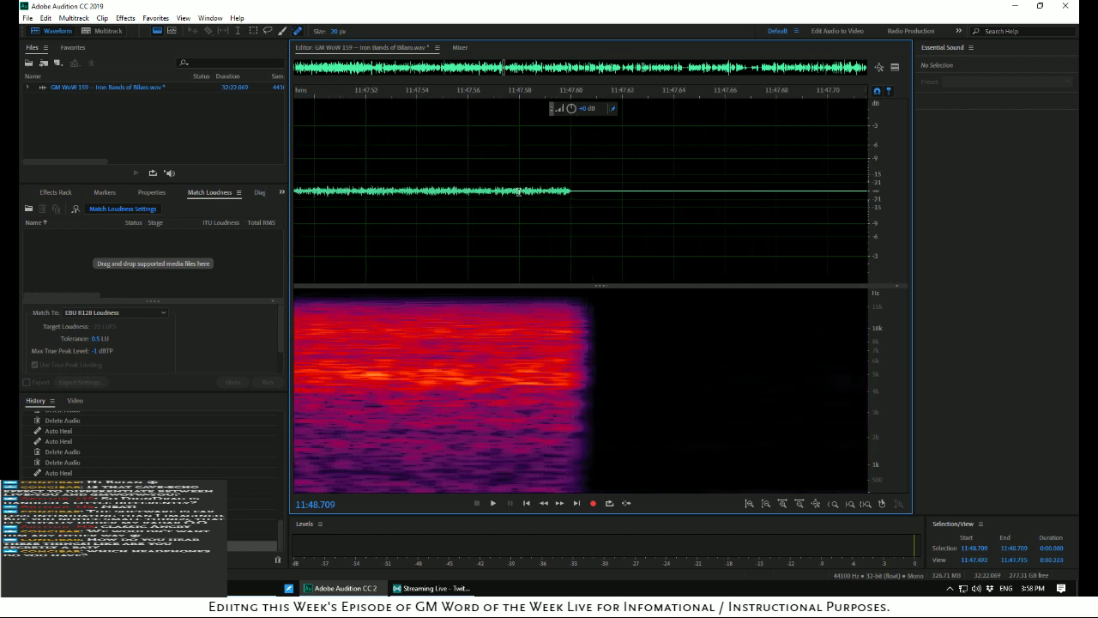
drag(520, 193, 592, 221)
right_click(569, 222)
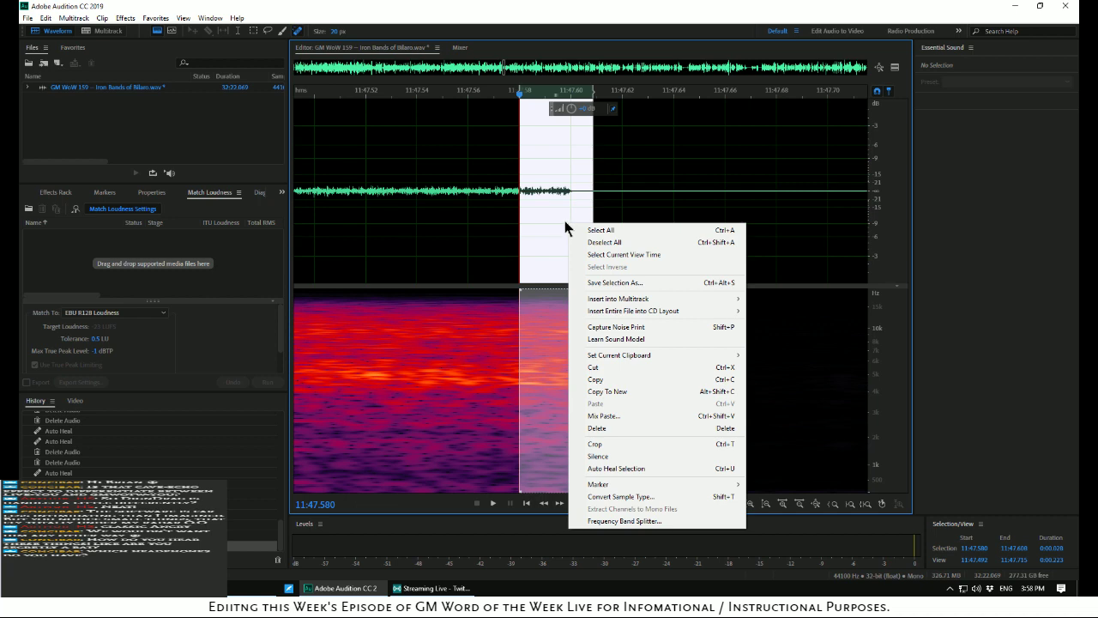
click(598, 469)
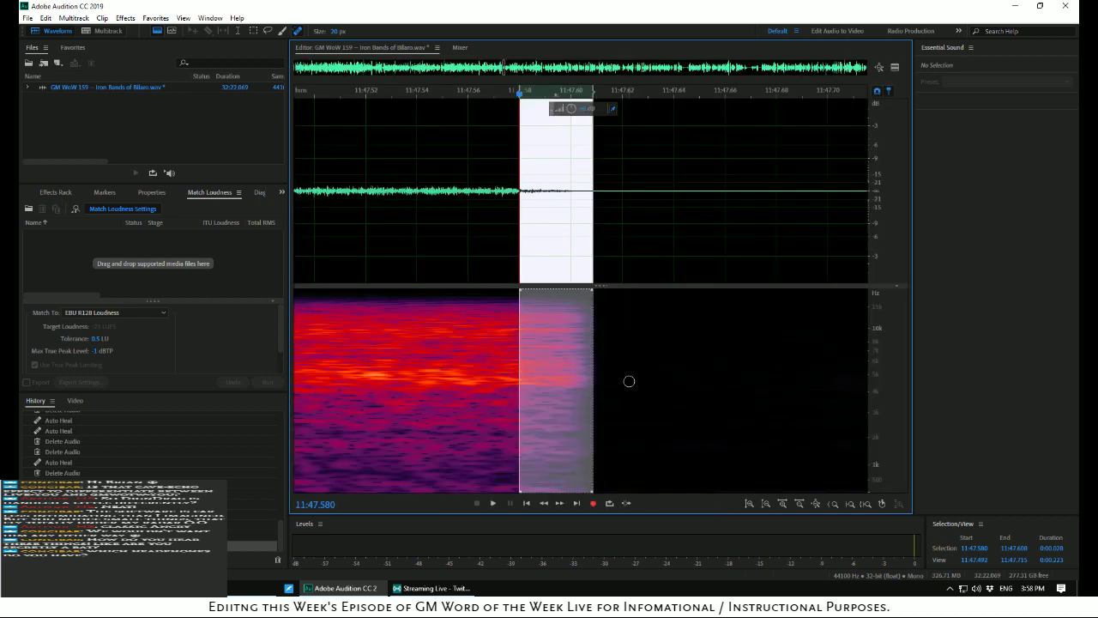
scroll(361, 179, down, 5)
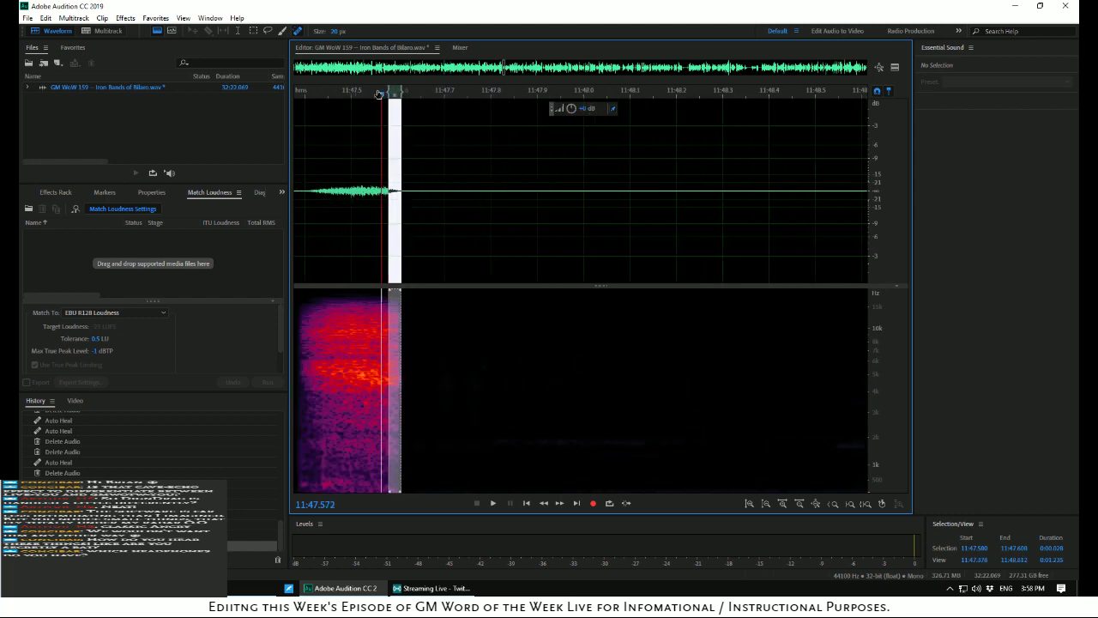
key(space)
scroll(403, 137, left, 3)
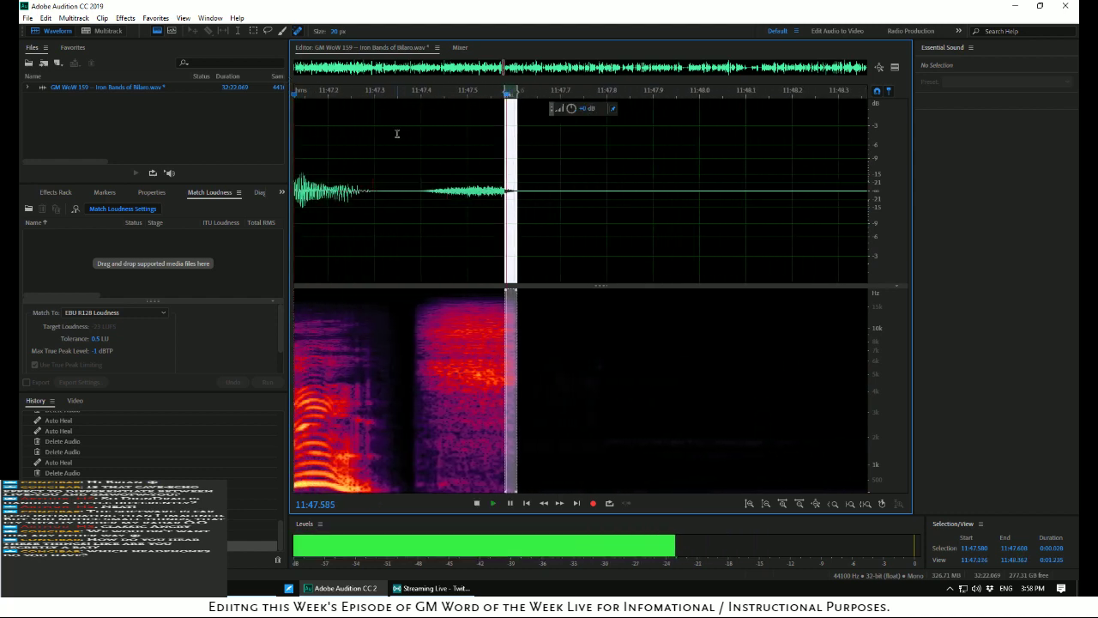
key(space)
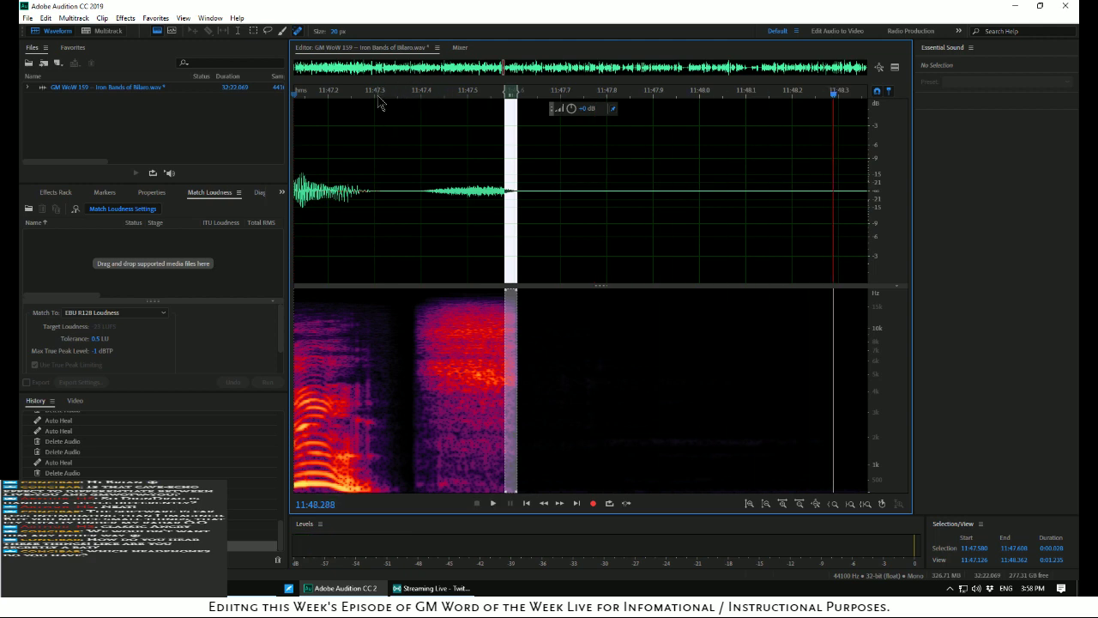
Replay the healed word in context from about 11:46.4 and listen on to about 12:01
click(320, 99)
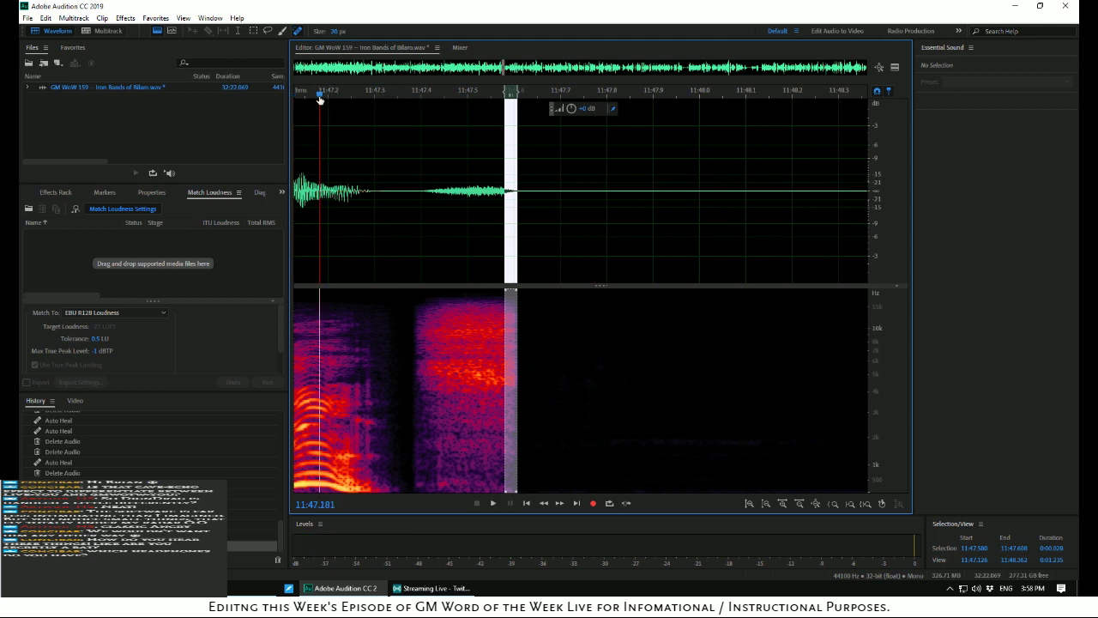
key(j)
key(k)
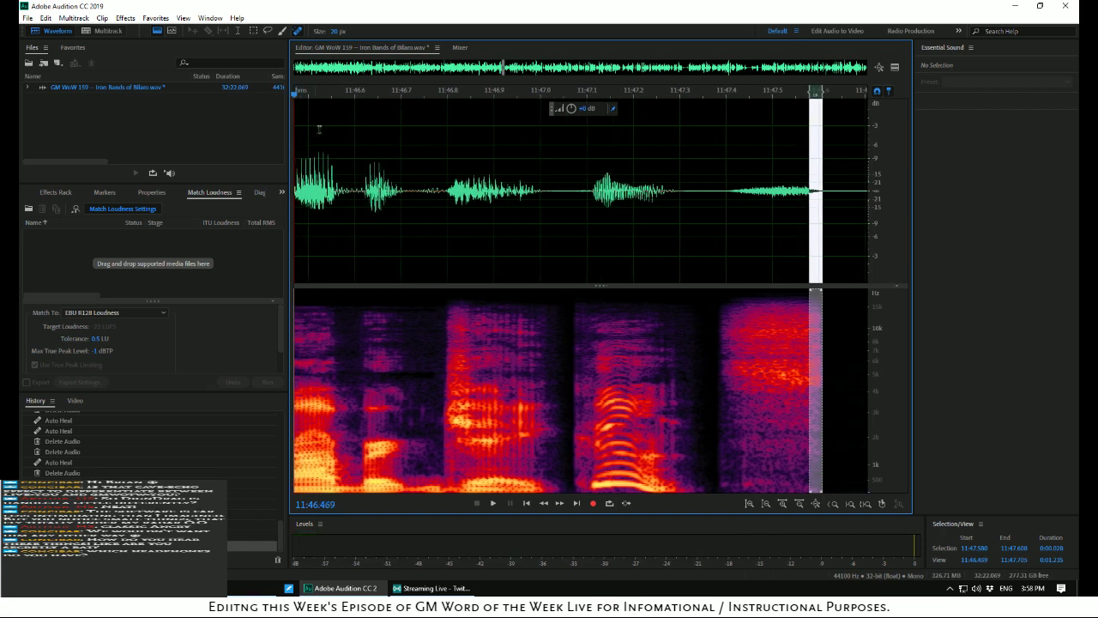
scroll(319, 129, down, 3)
key(space)
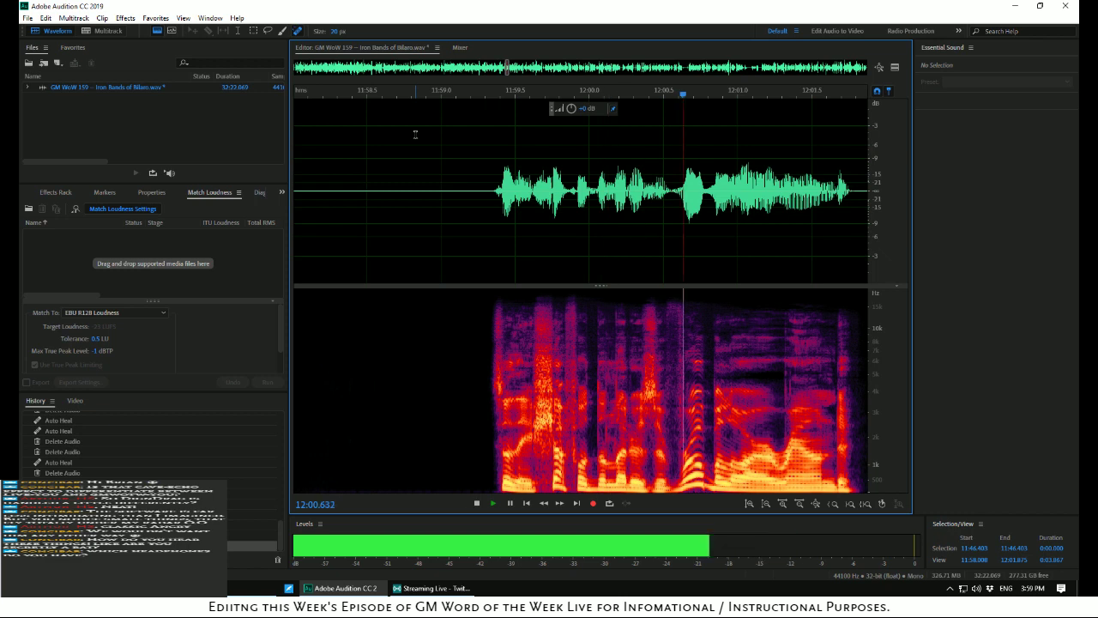
key(space)
Replay from 11:51.574, shorten the pause before the next phrase by deleting 11:52.355 to 11:53.161, and audition the cut
scroll(474, 163, down, 3)
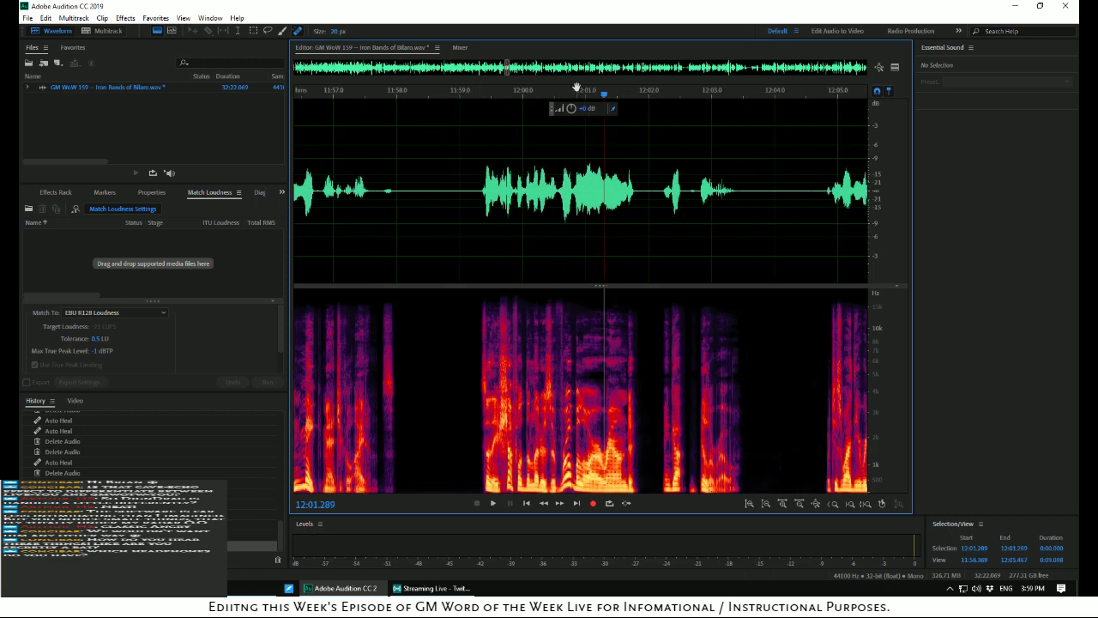
key(space)
scroll(605, 97, left, 5)
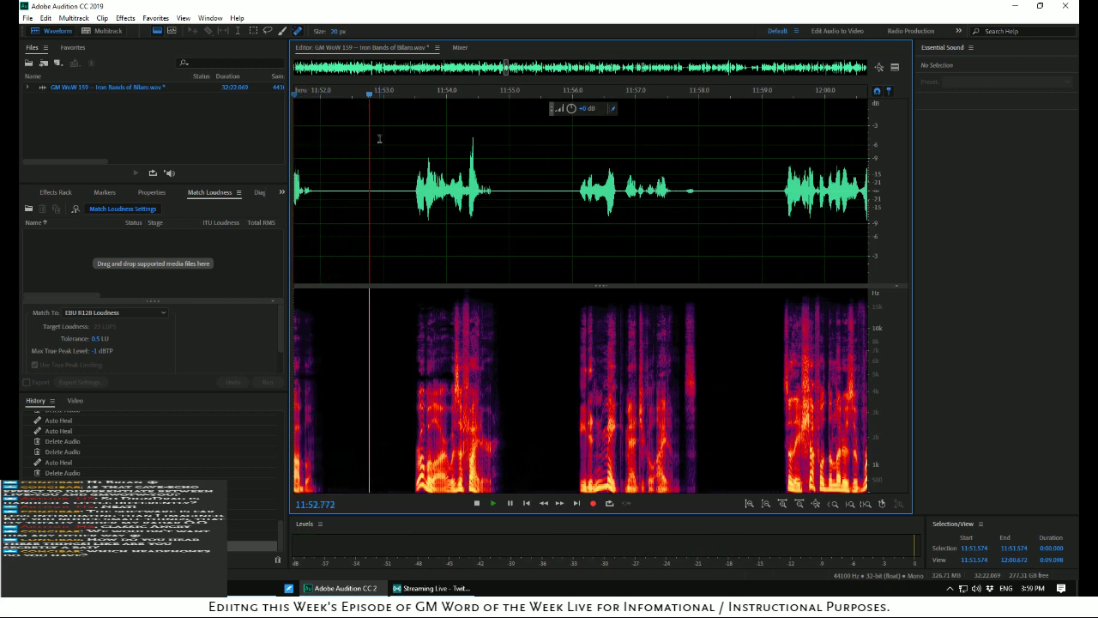
key(space)
drag(344, 180, 392, 202)
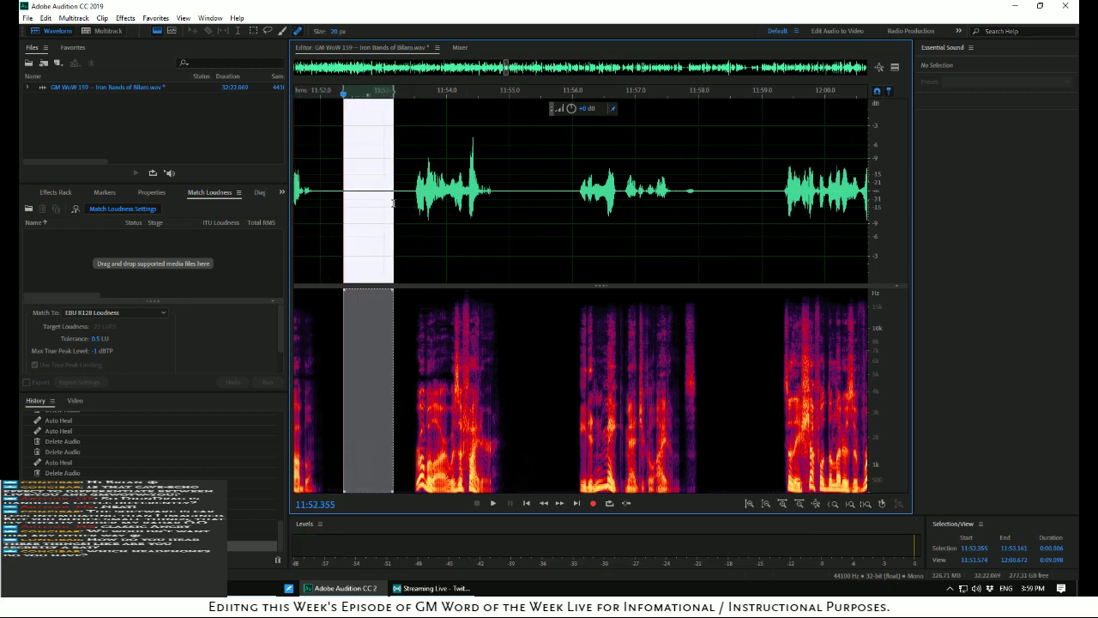
key(Delete)
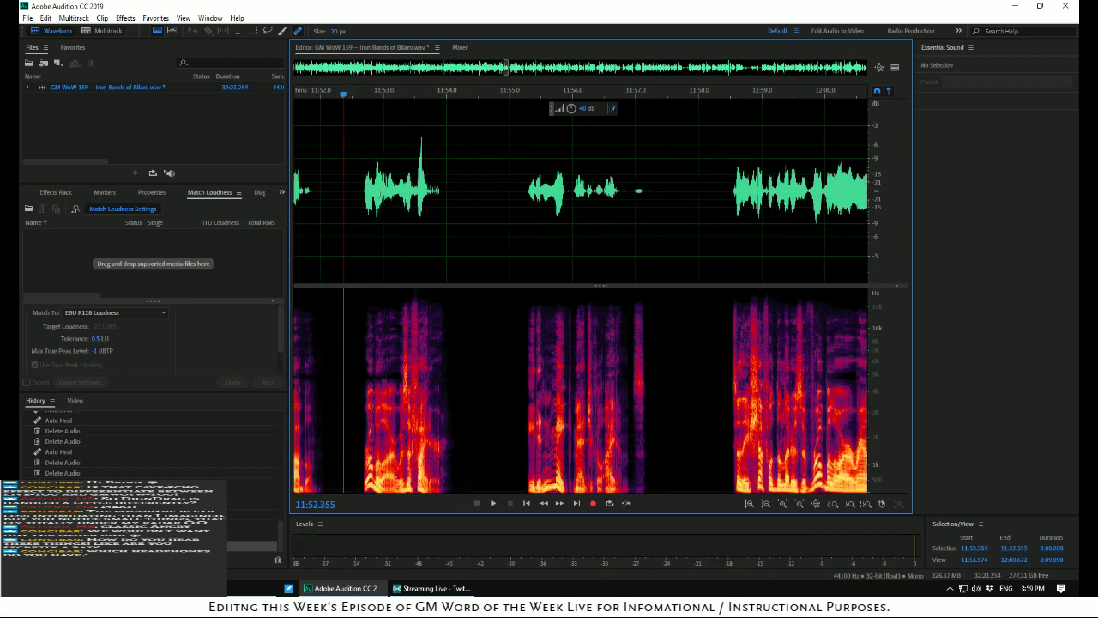
key(space)
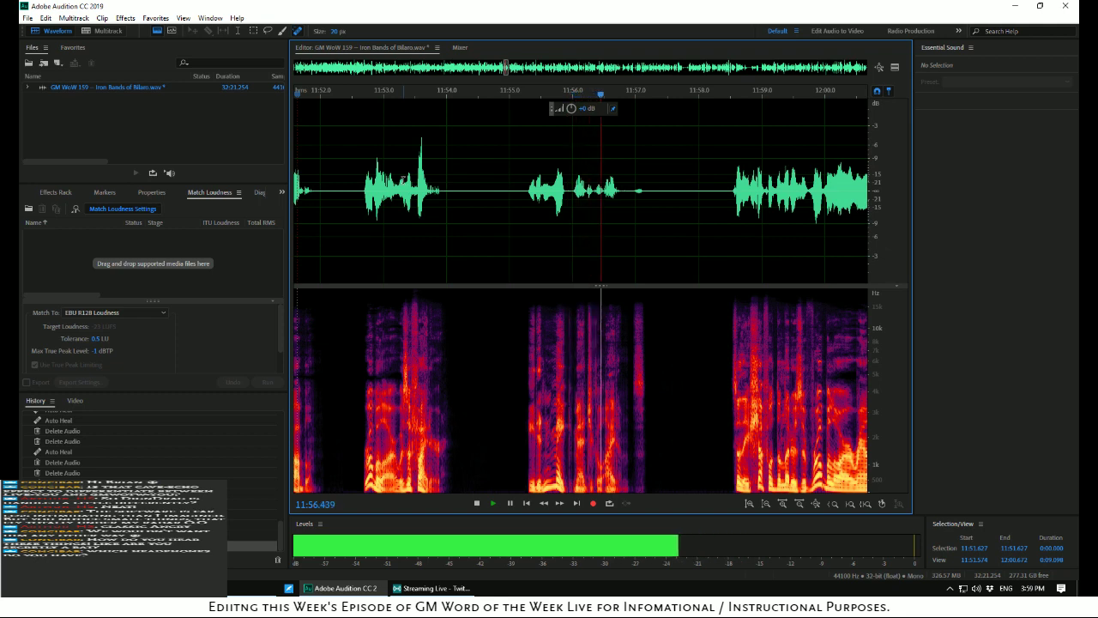
key(space)
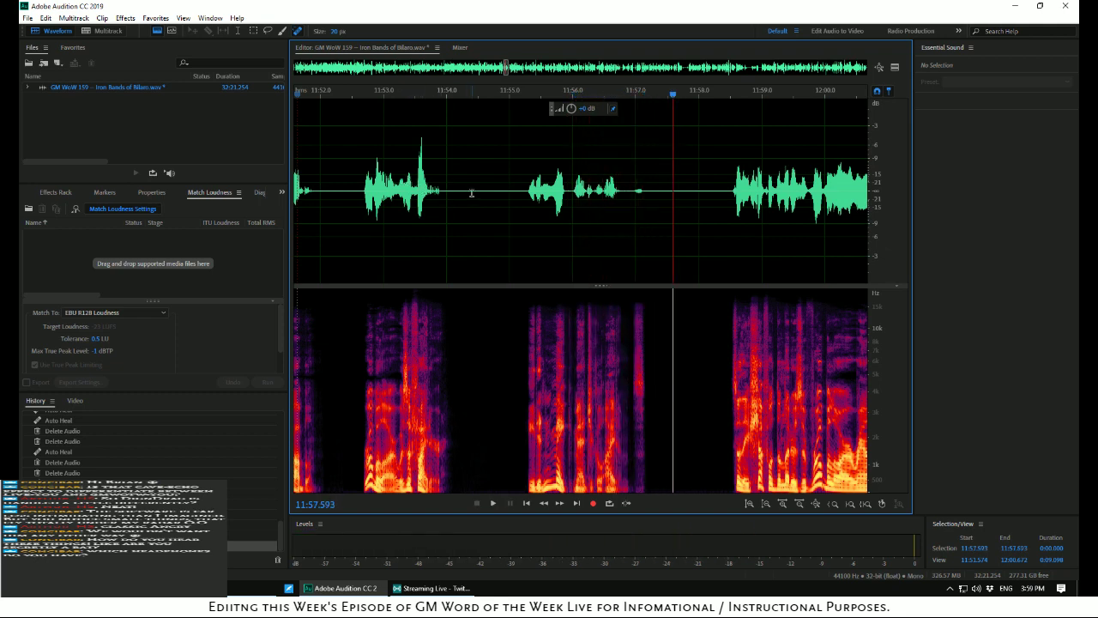
Tighten the following pause by deleting 11:54.397 to 11:54.782, then replay from about 11:52.6 and listen on to about 12:07
drag(471, 193, 495, 200)
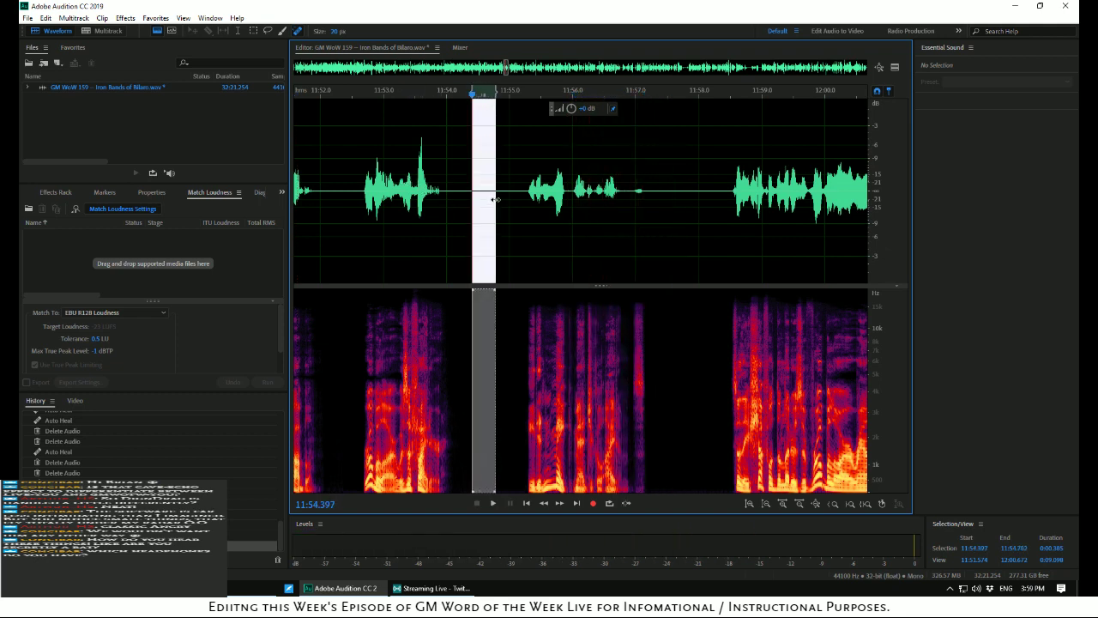
key(Delete)
key(space)
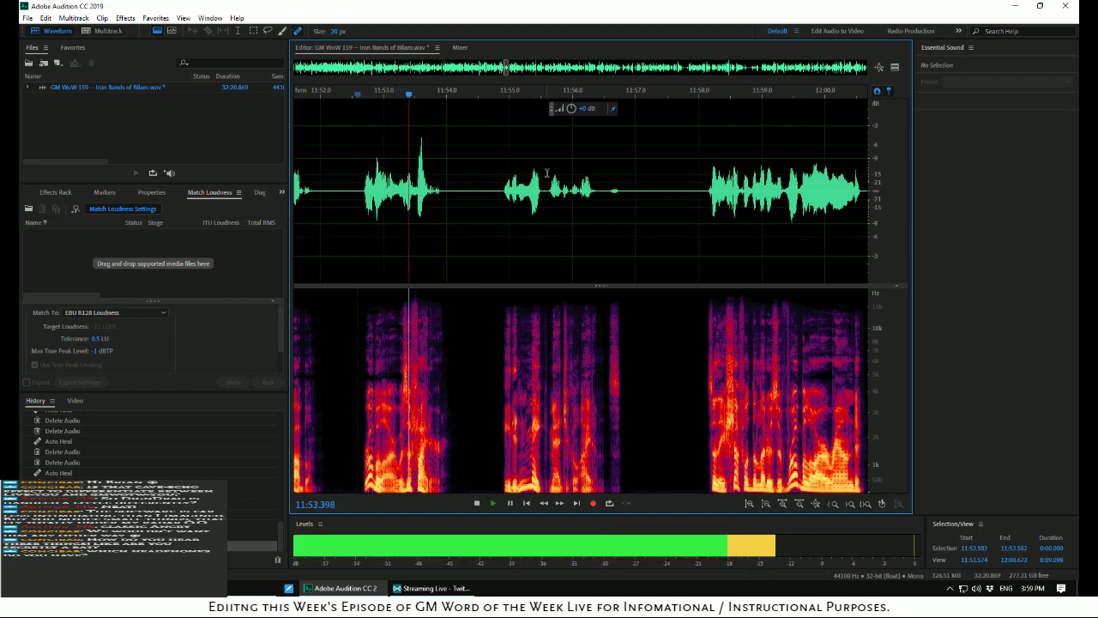
key(space)
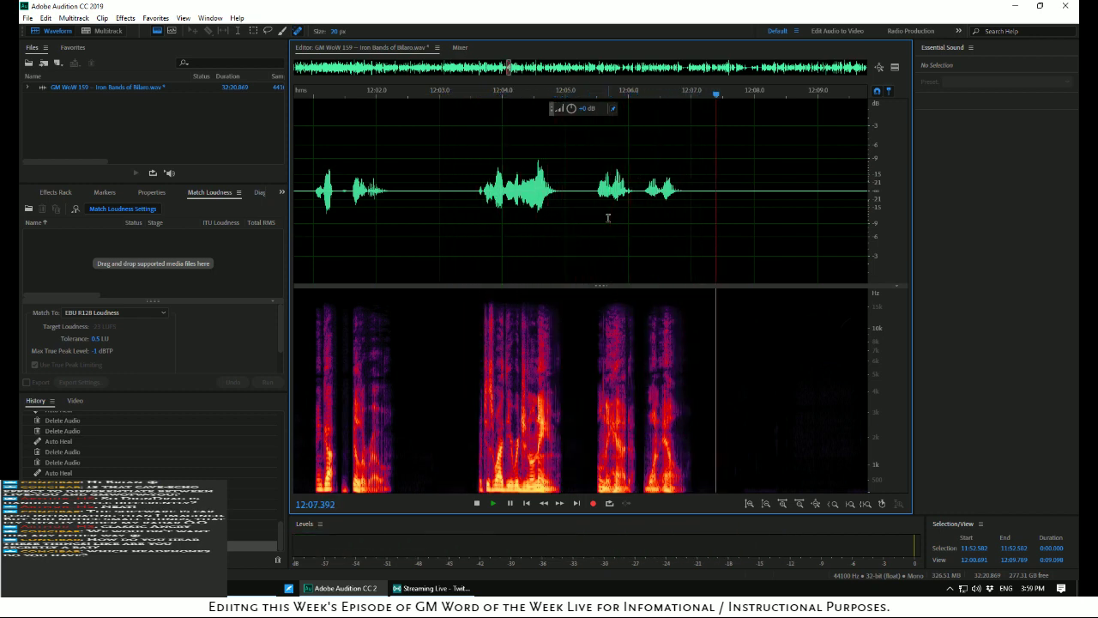
Replay the phrase near 12:04, auto-heal its click from 12:04.386 to 12:04.400, and audition the repair from 12:03
click(461, 193)
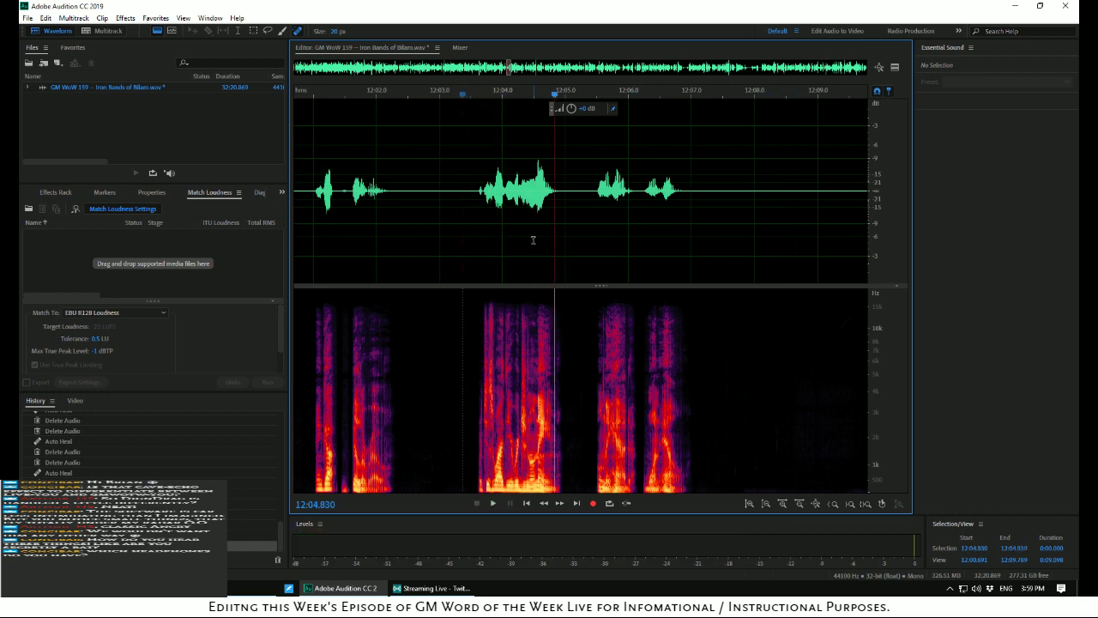
scroll(533, 241, up, 6)
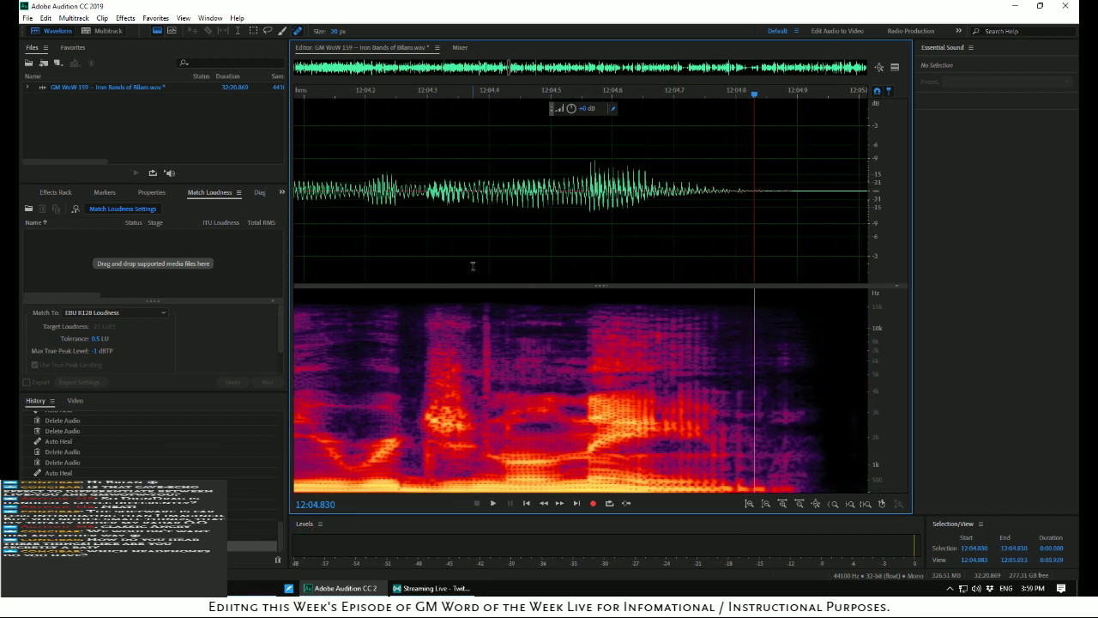
drag(482, 264, 488, 267)
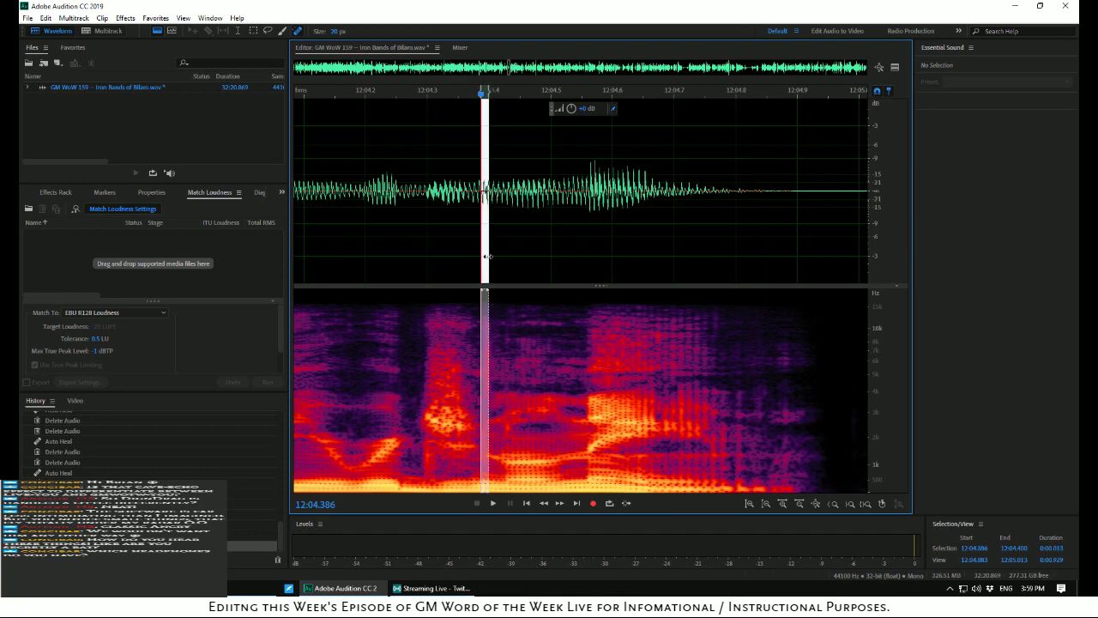
right_click(485, 257)
click(563, 500)
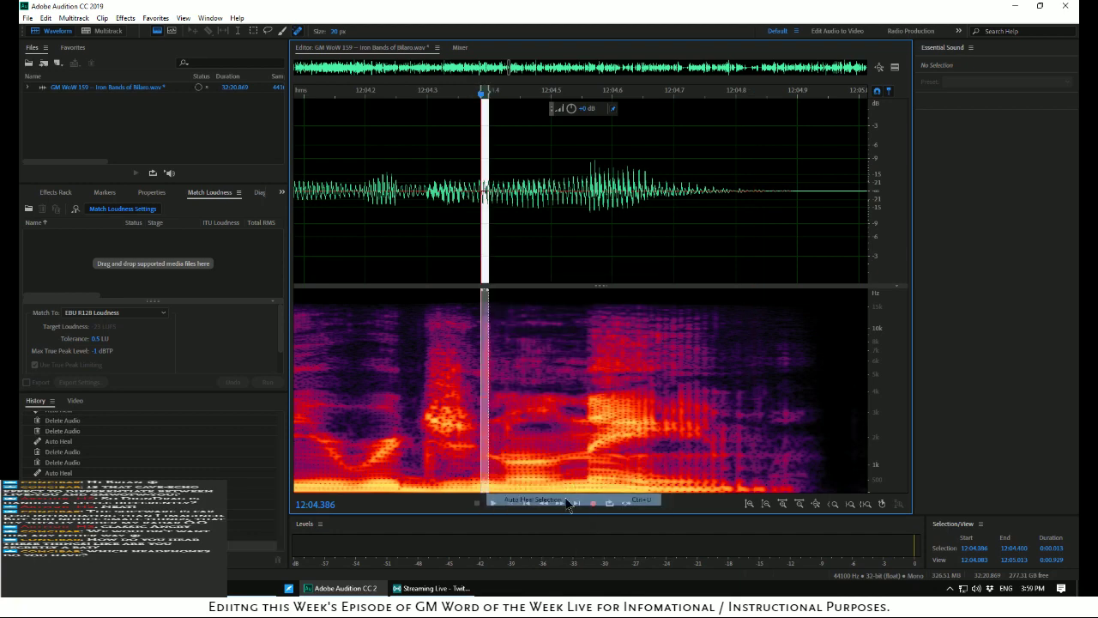
scroll(498, 350, down, 6)
click(443, 253)
key(space)
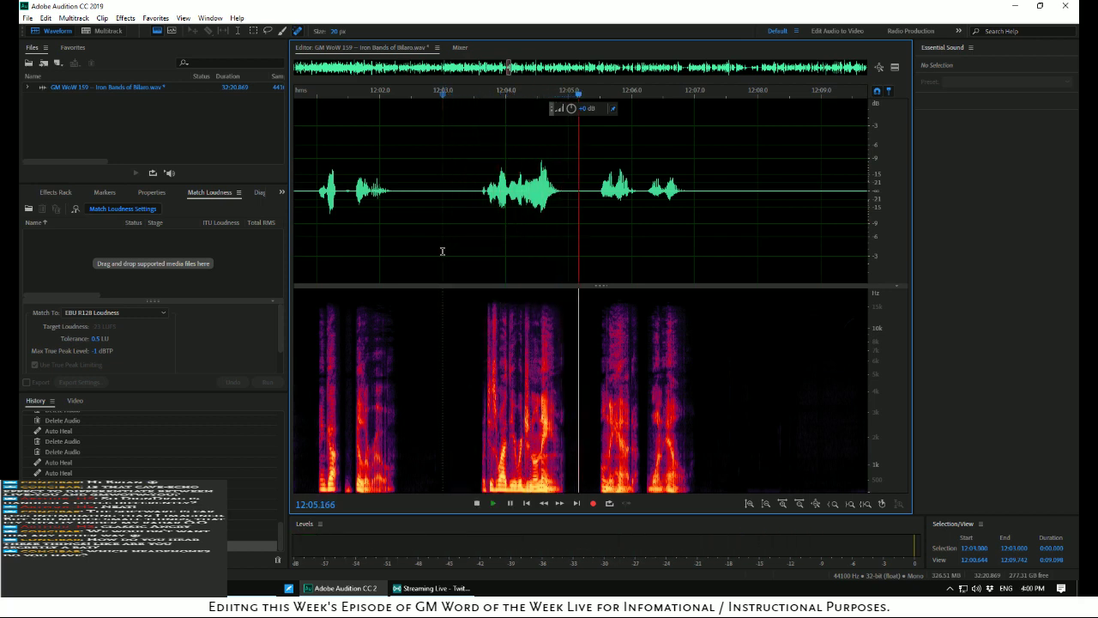
key(space)
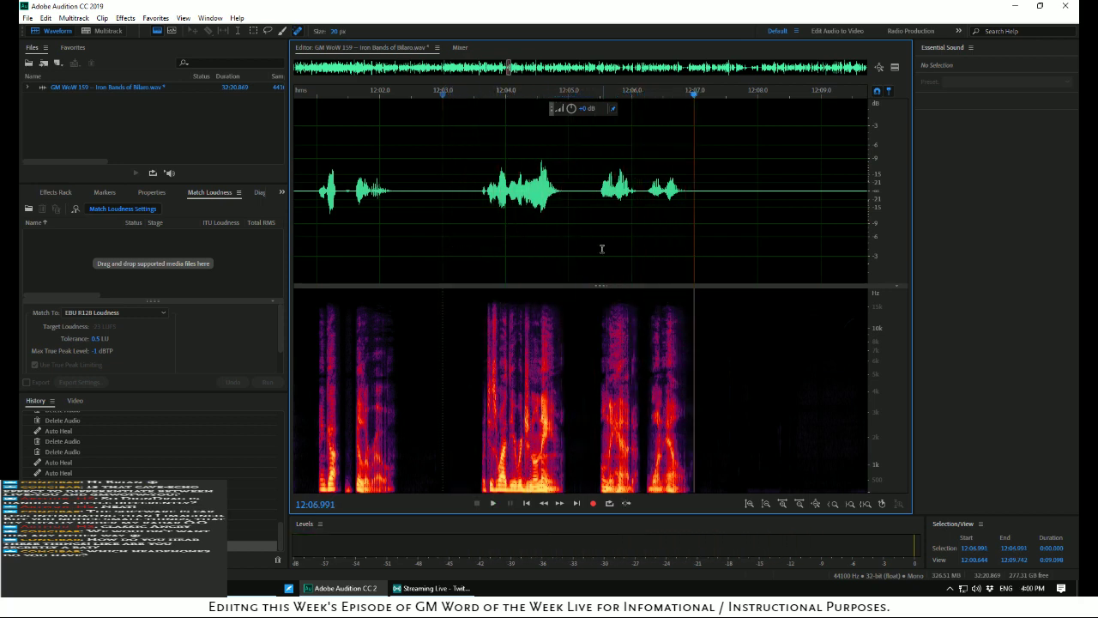
Shorten the pause after the healed phrase by deleting 12:05.000 to 12:05.369, and replay the join
drag(568, 185, 591, 210)
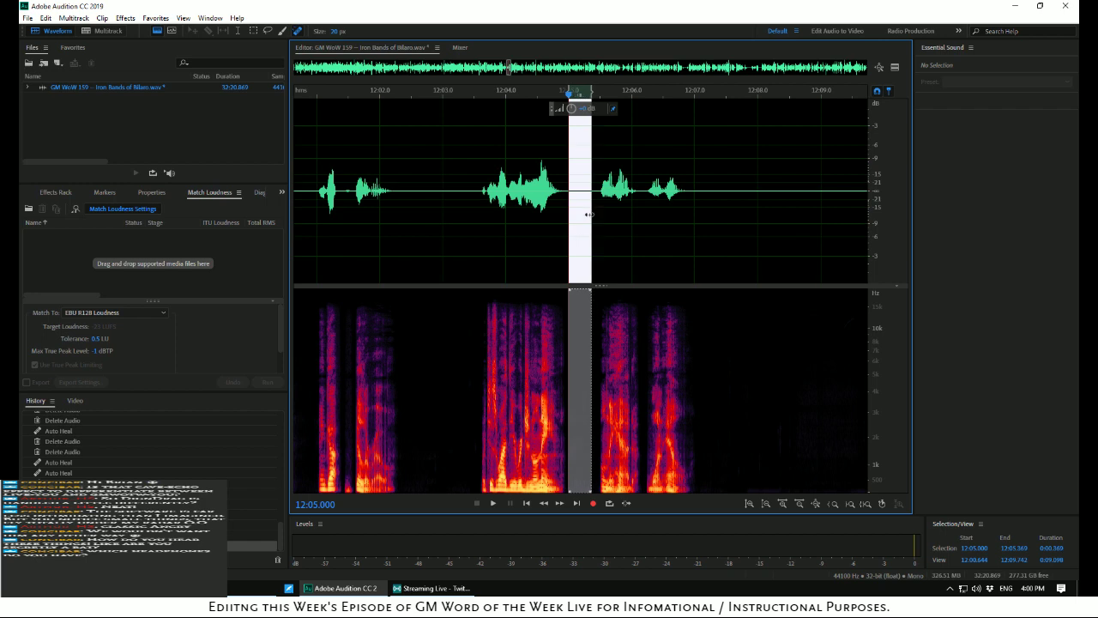
key(Delete)
key(space)
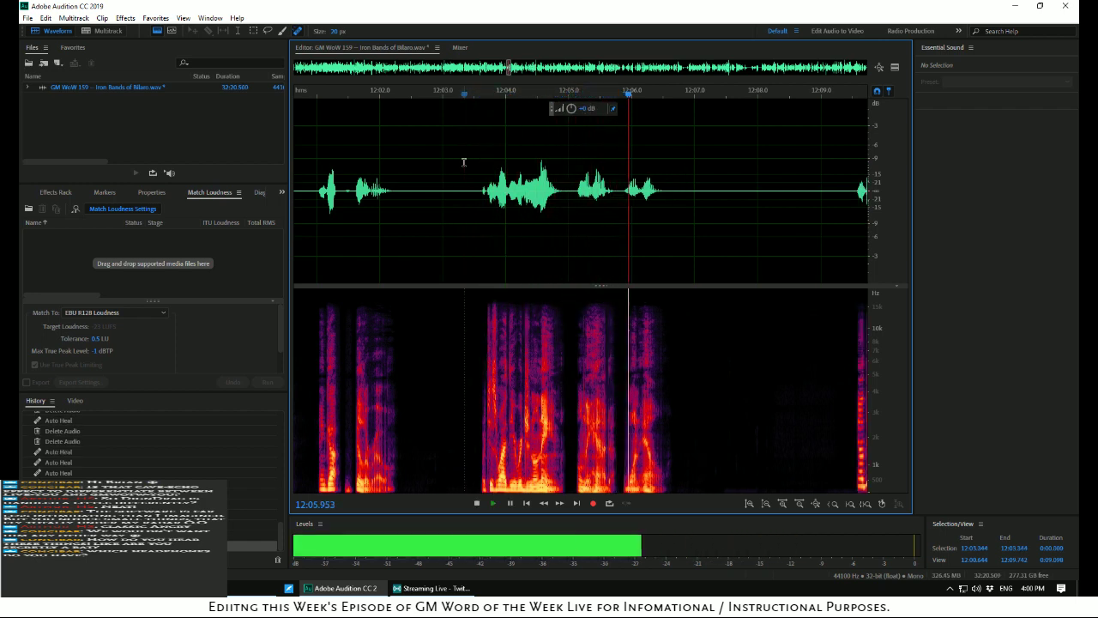
key(space)
Audition the word after the cut from about 12:05.2 and auto-heal the 0.015-second click at 12:05.224
click(580, 265)
key(space)
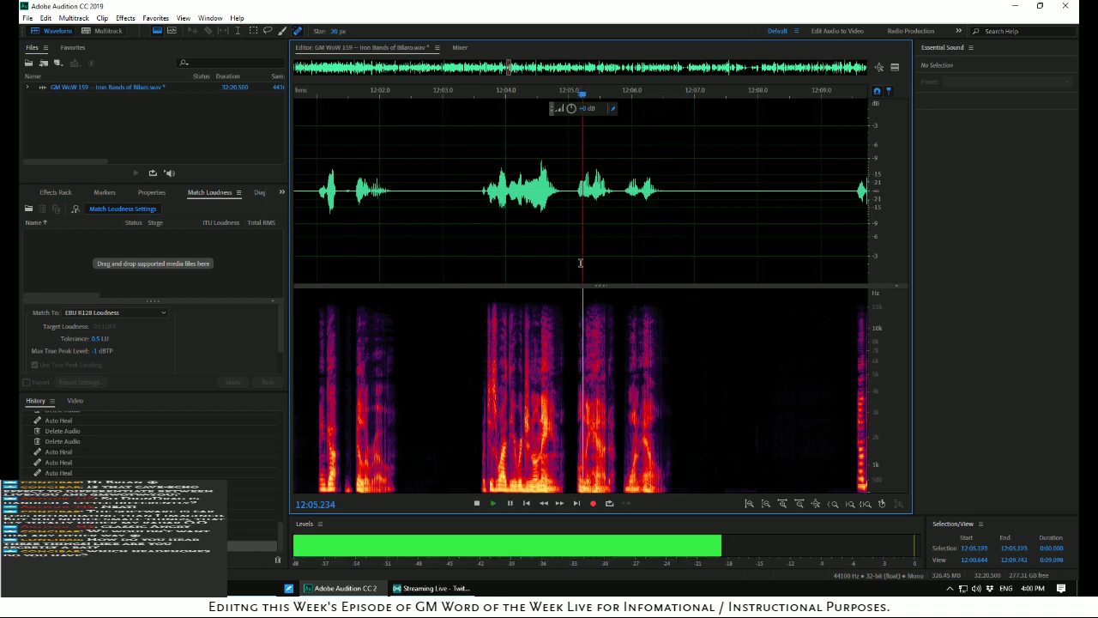
key(space)
scroll(578, 260, up, 5)
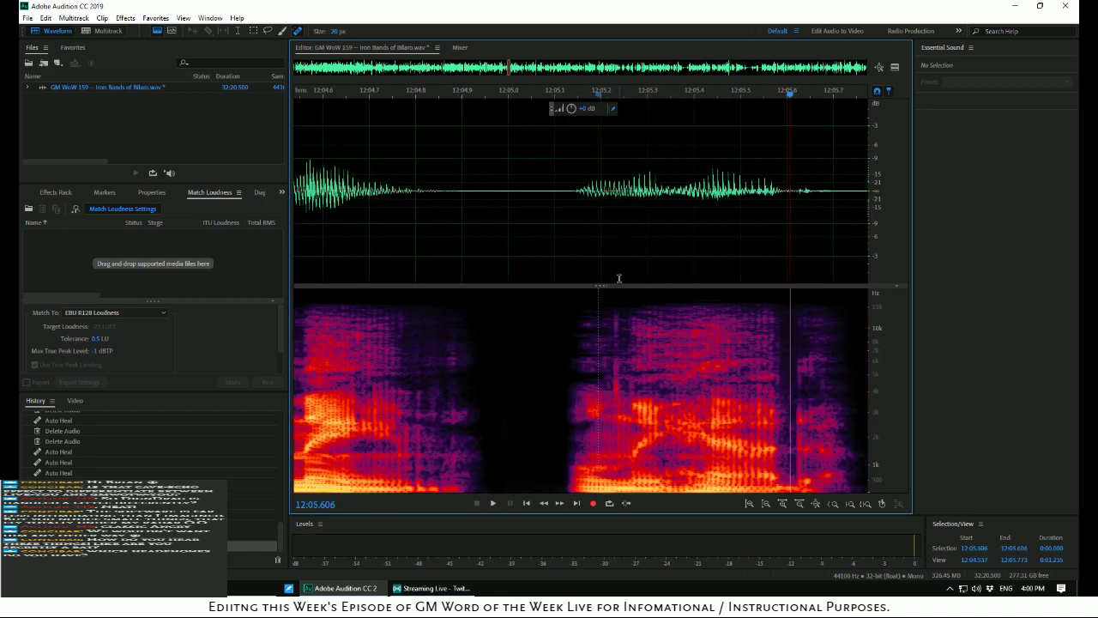
drag(613, 270, 619, 257)
right_click(614, 256)
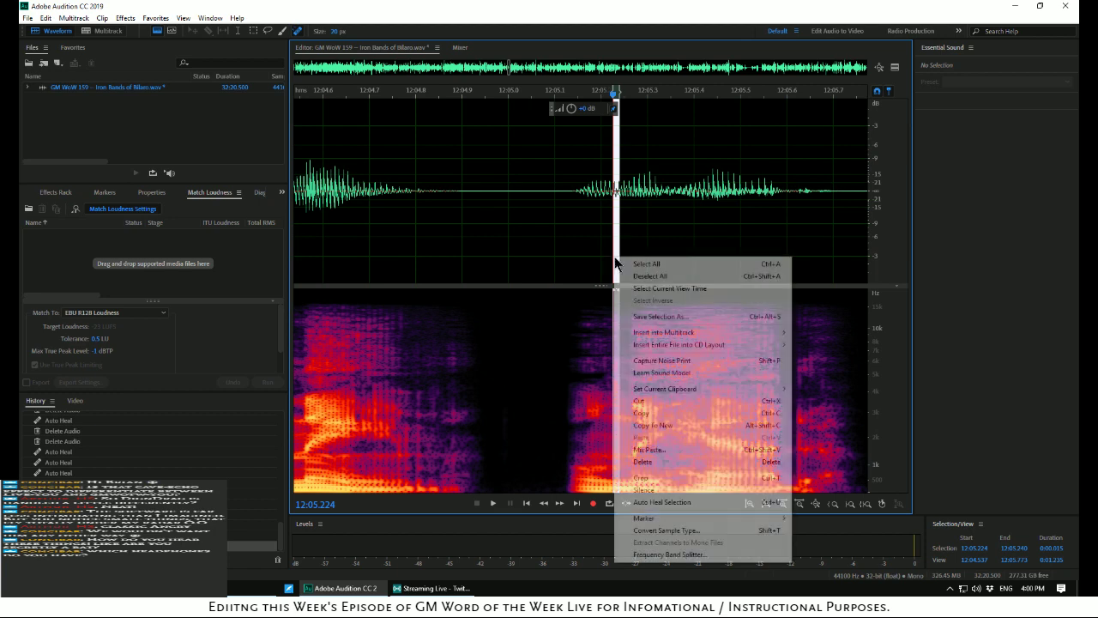
click(641, 503)
scroll(564, 409, down, 5)
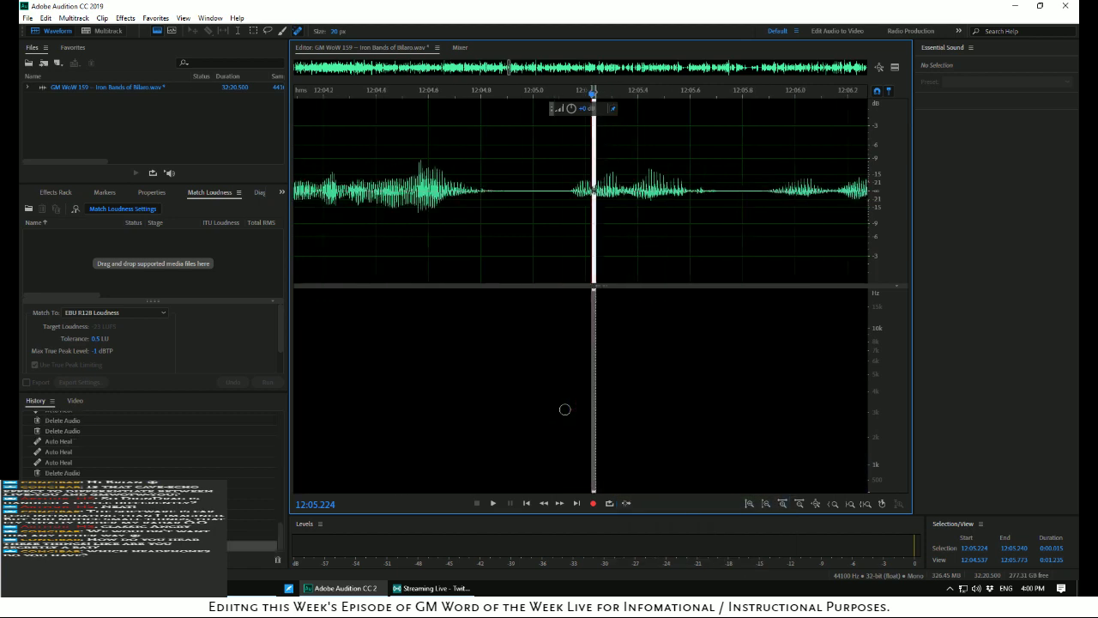
Replay the repaired passage from about 12:02.4 and listen on to about 12:46
drag(392, 246, 399, 249)
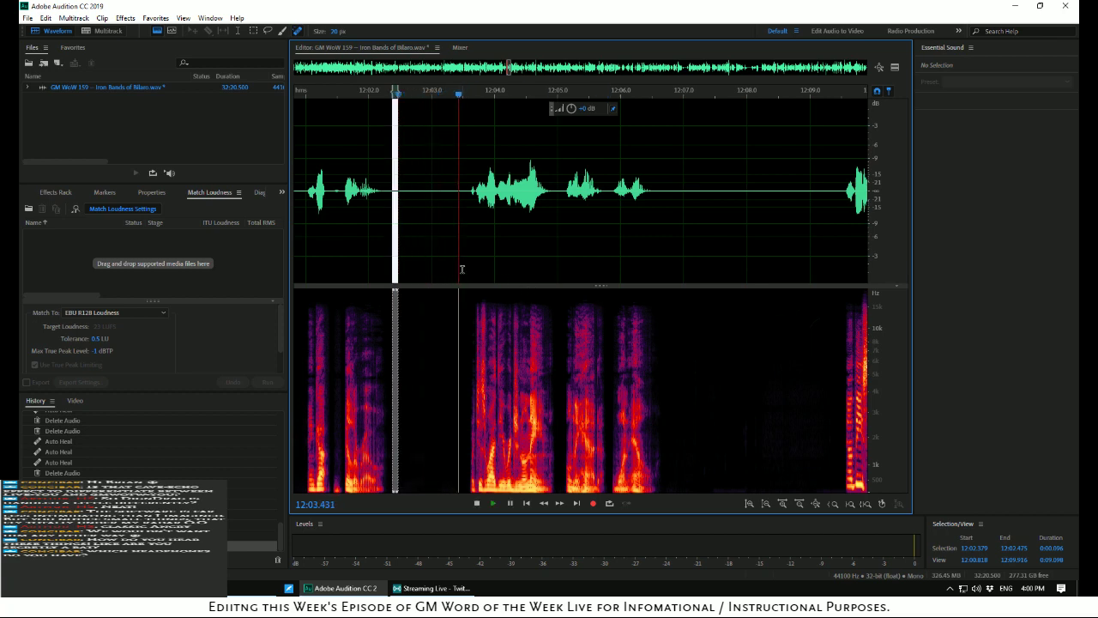
key(space)
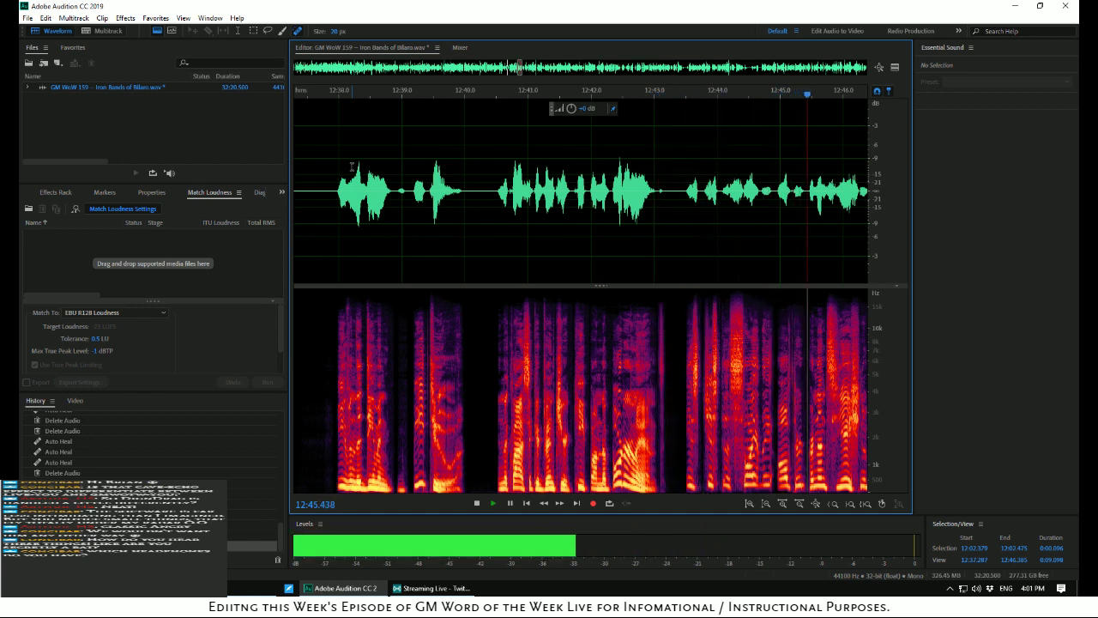
key(space)
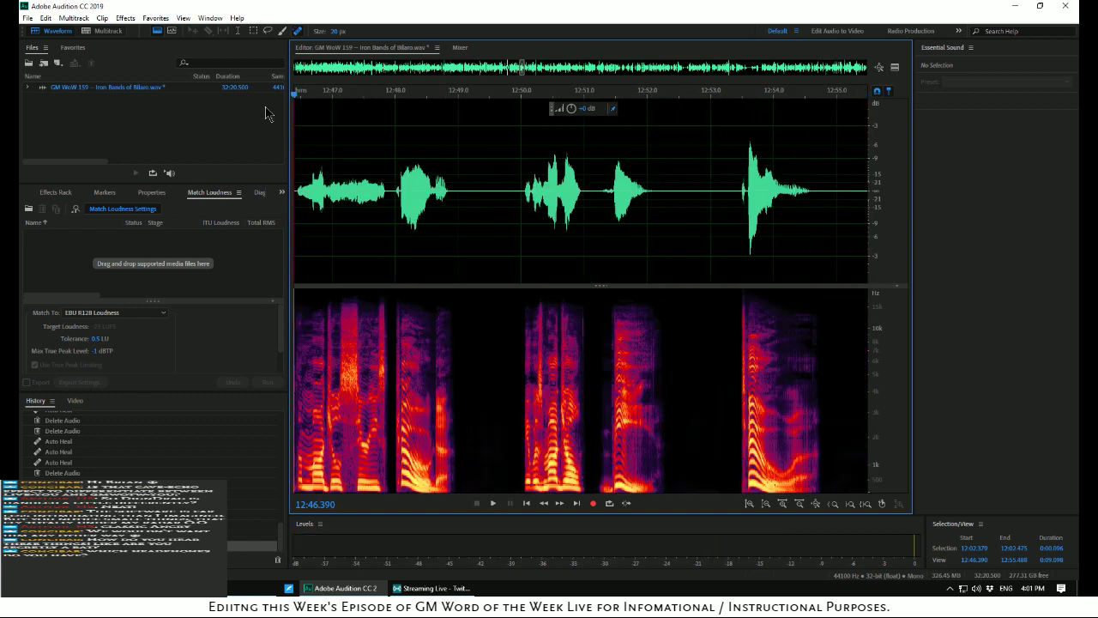
Replay from about 12:40.6 and repeatedly audition the words around 12:45 to locate the click
drag(295, 93, 321, 92)
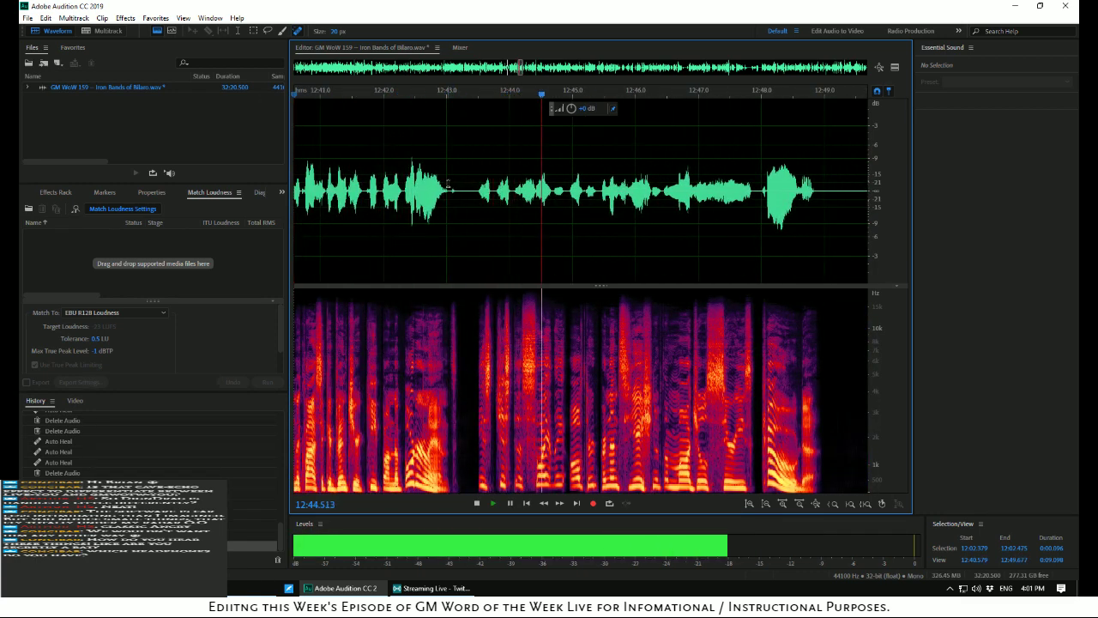
key(space)
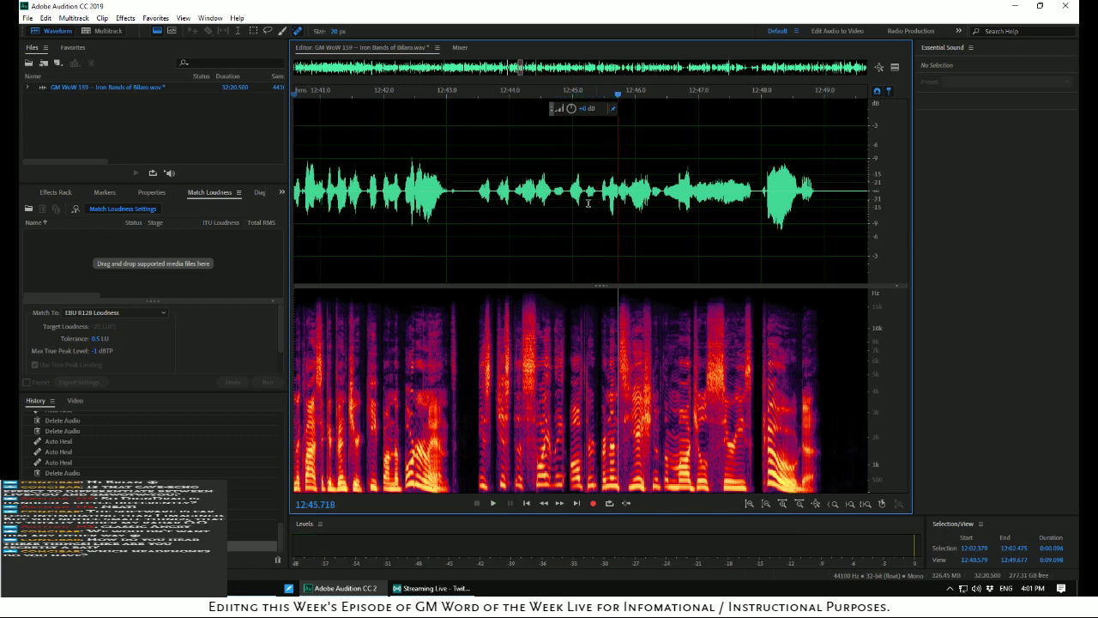
key(space)
key(space)
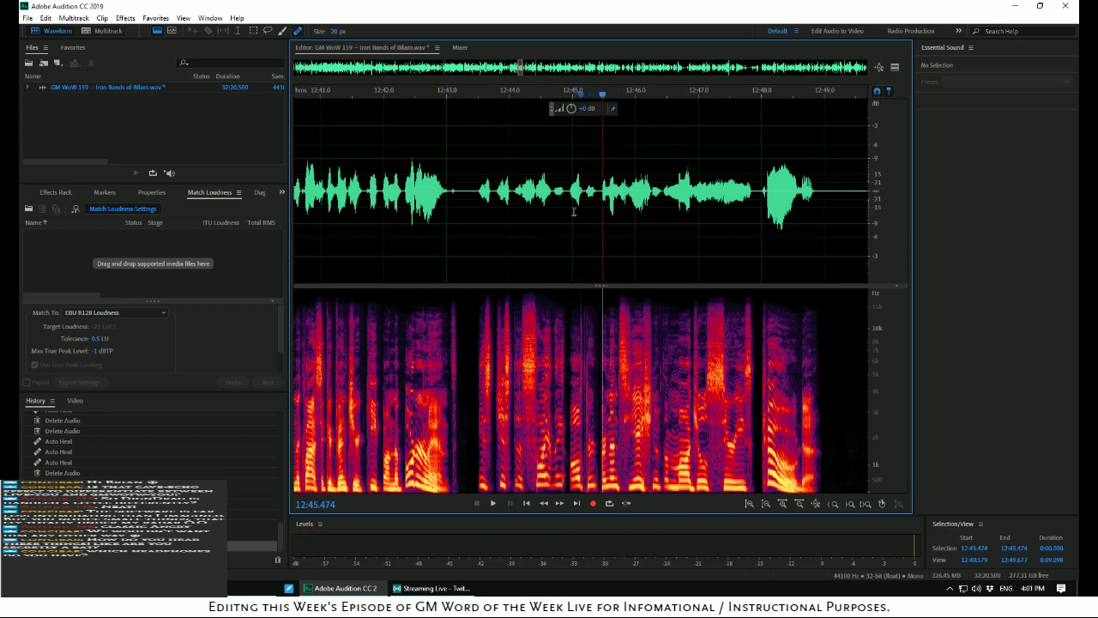
key(space)
key(space)
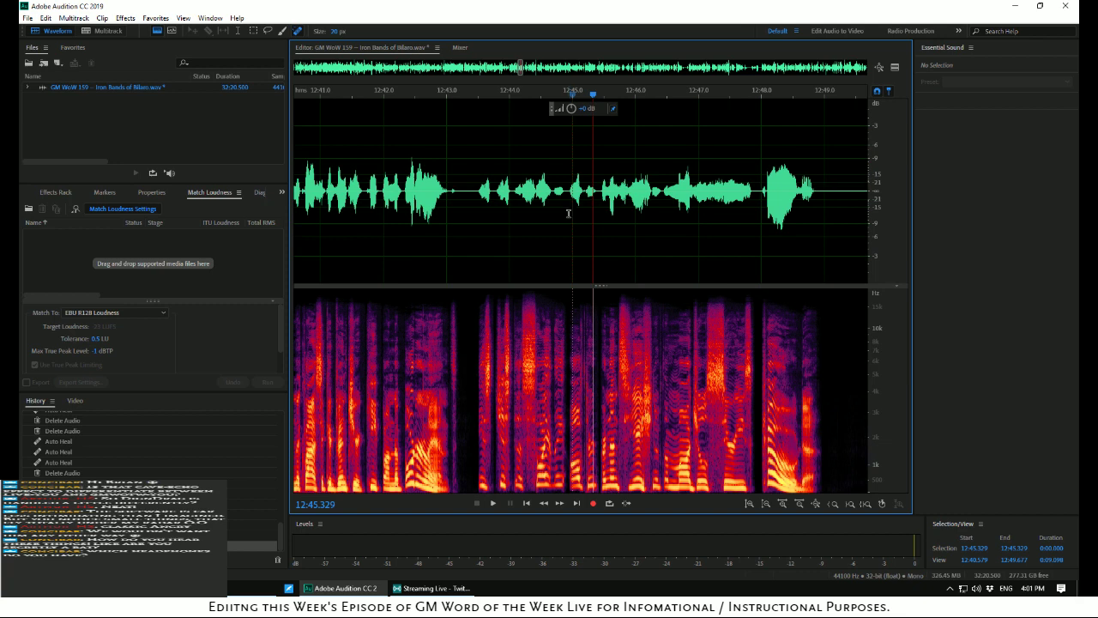
key(space)
key(space)
key(space)
key(space)
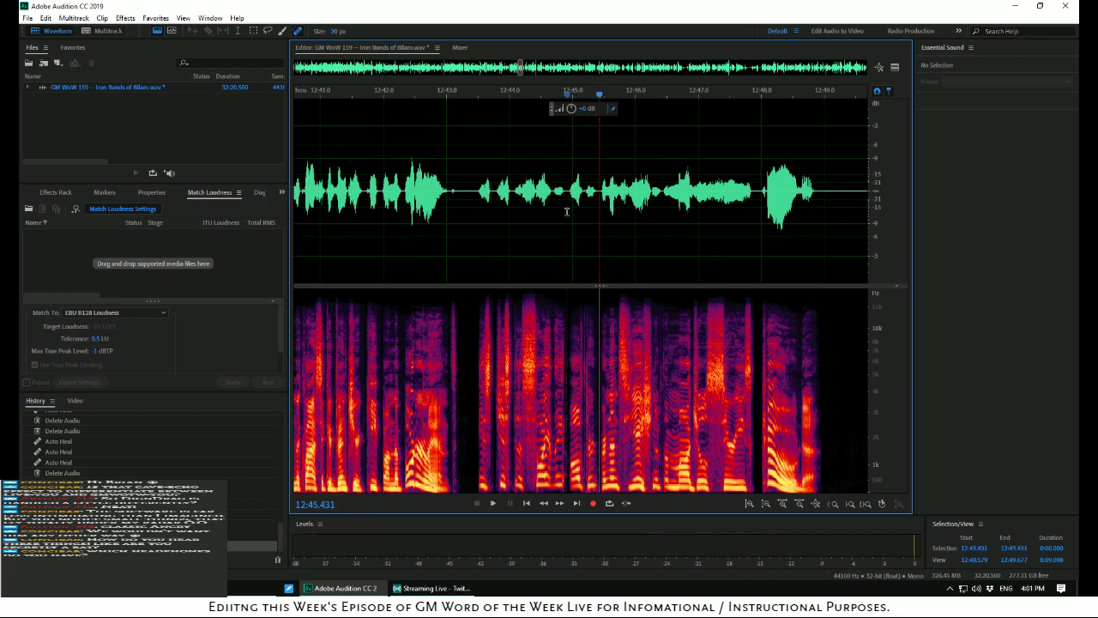
key(space)
key(space)
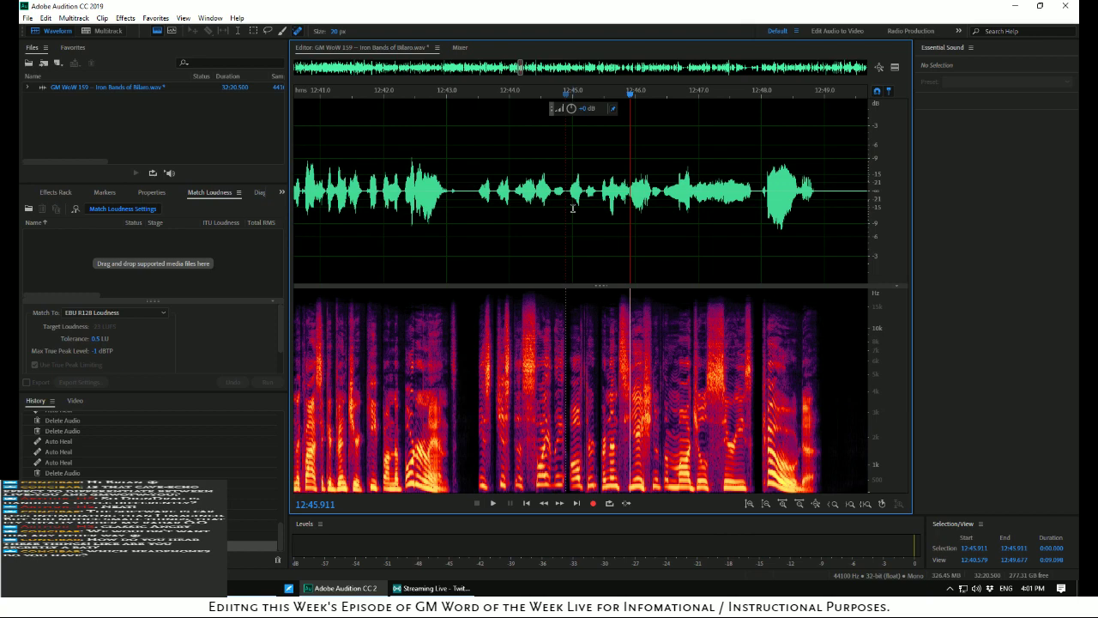
Auto-heal the short click between the words from 12:45.175 to 12:45.200 and replay from about 12:44.8
scroll(586, 241, up, 10)
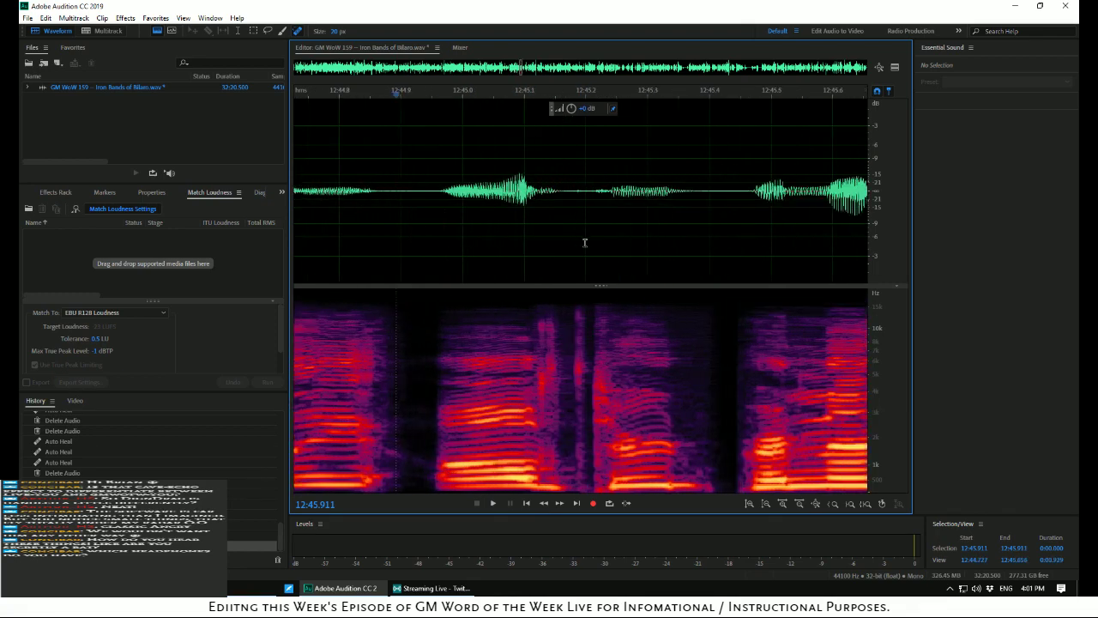
scroll(582, 241, down, 1)
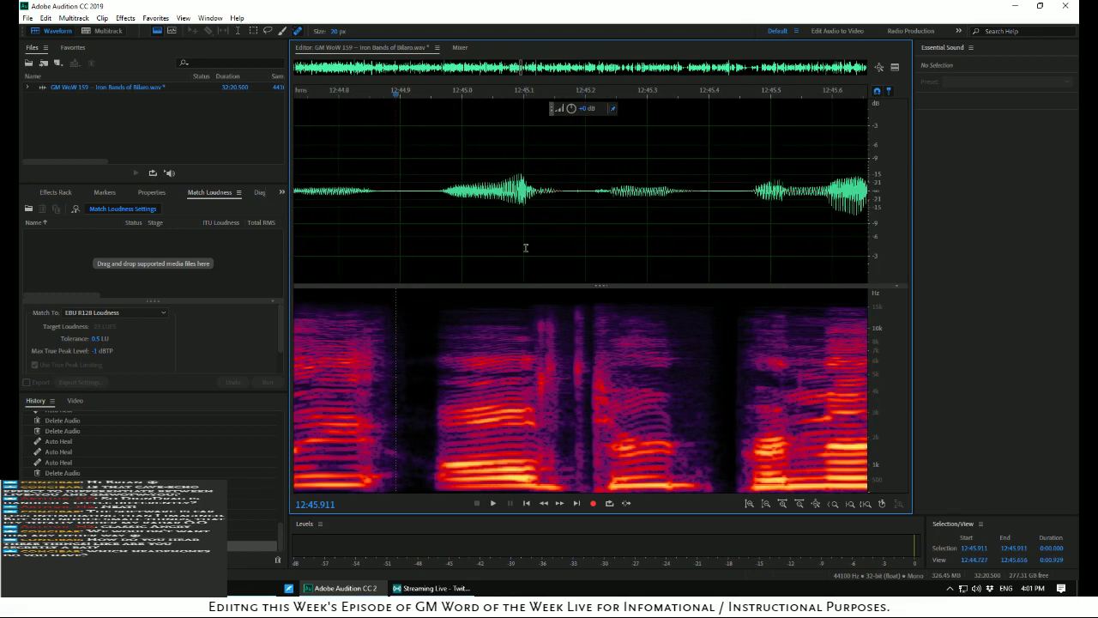
key(space)
key(space)
drag(570, 248, 586, 256)
right_click(580, 243)
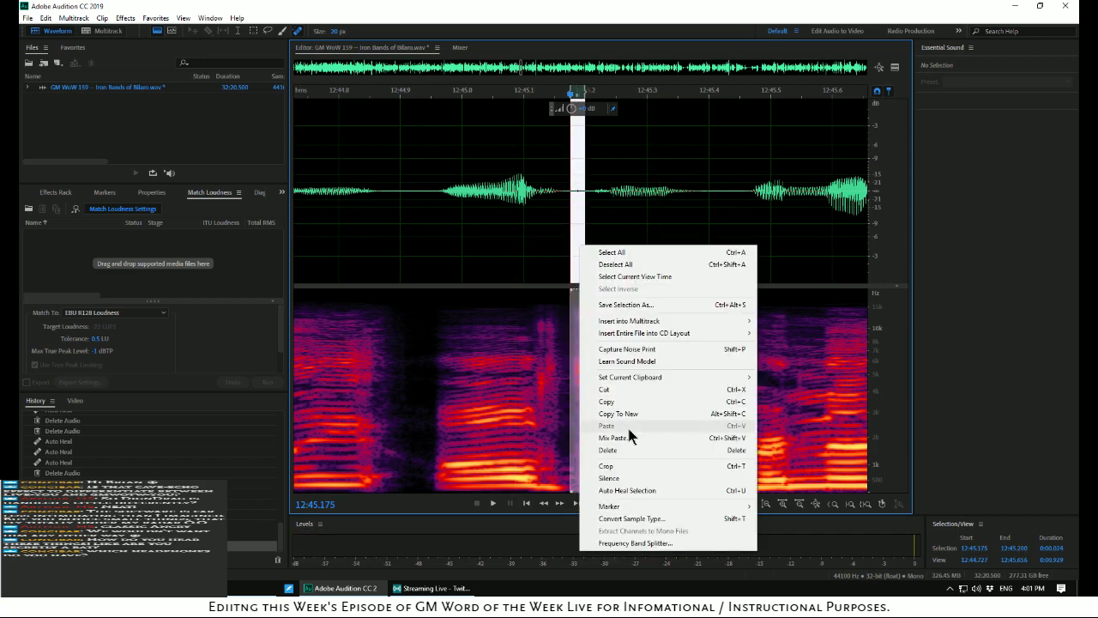
click(616, 492)
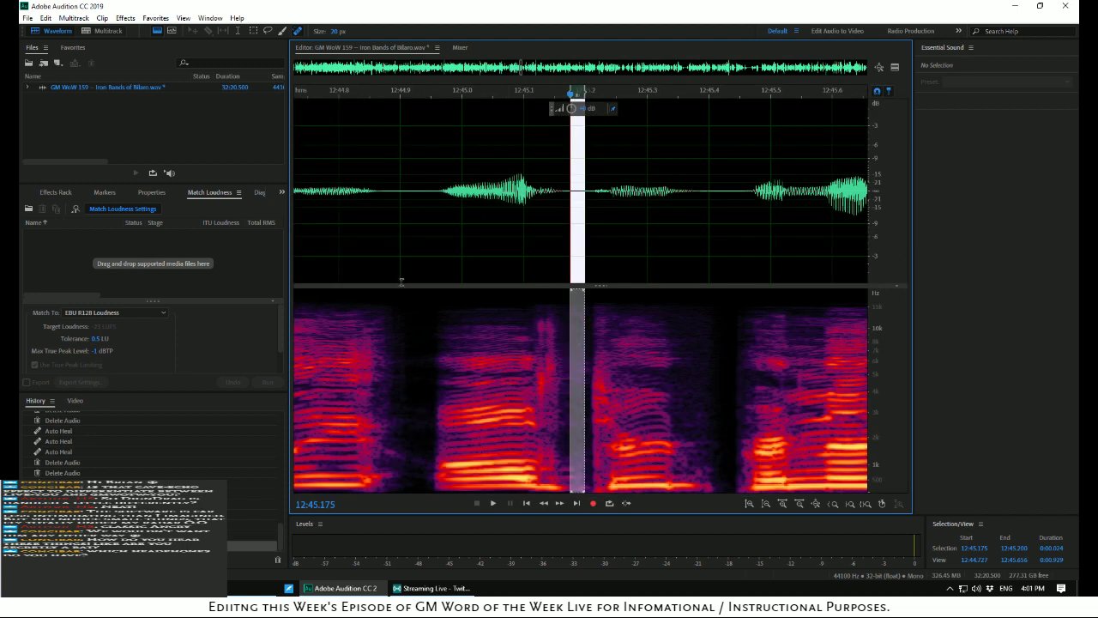
click(348, 249)
key(space)
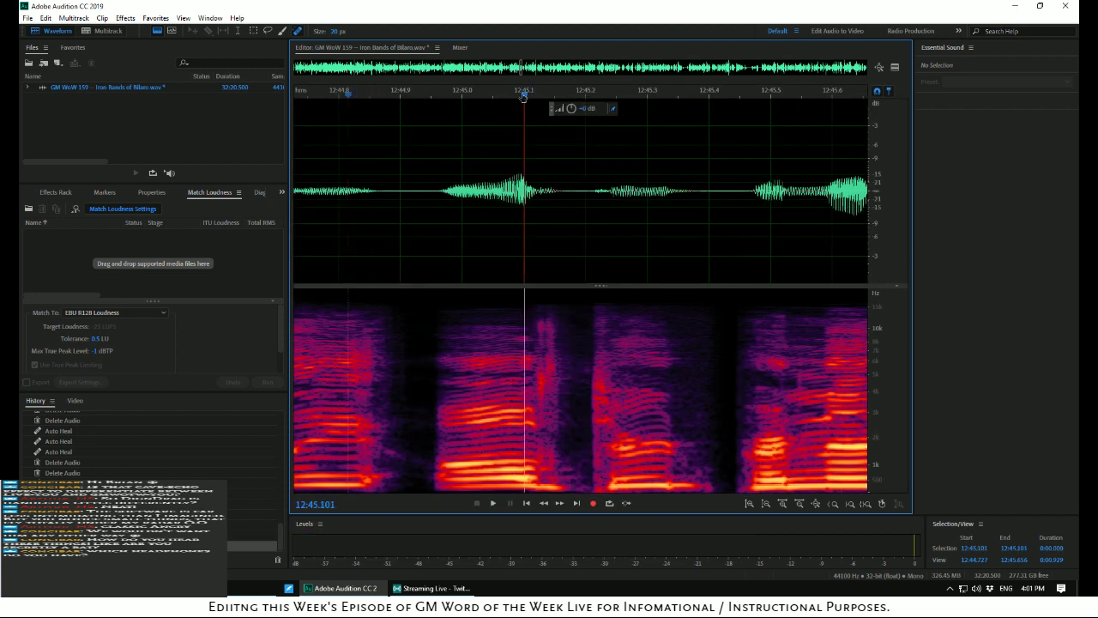
Auto-heal the short click just after the word, from 12:45.120 to 12:45.136
mouse_move(523, 95)
mouse_down()
mouse_move(505, 96)
mouse_move(556, 120)
mouse_move(435, 112)
mouse_up()
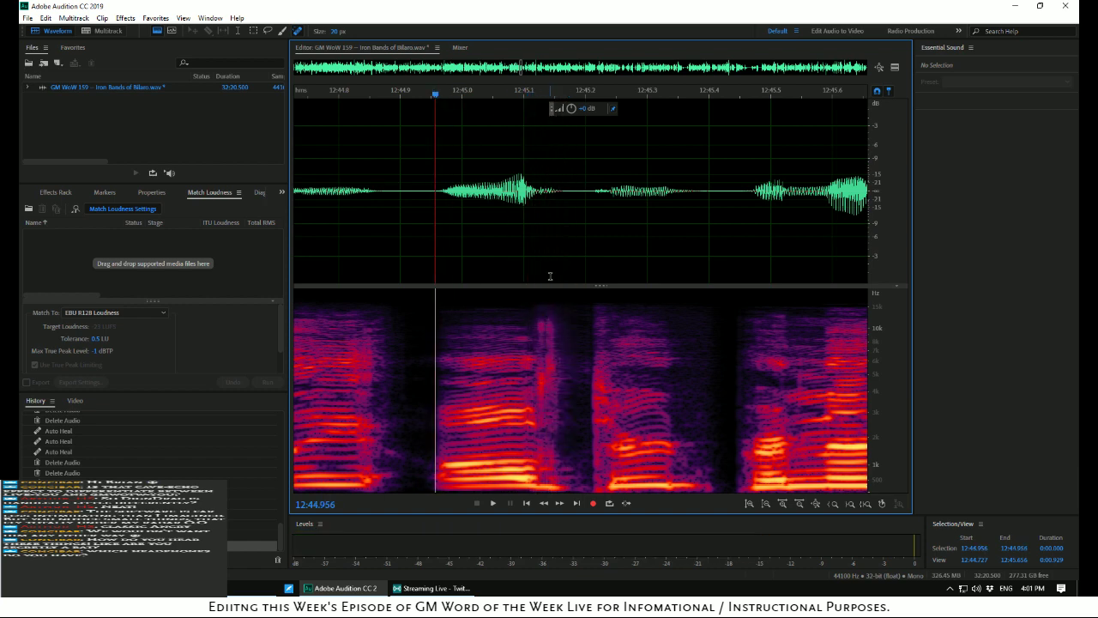
drag(536, 264, 540, 267)
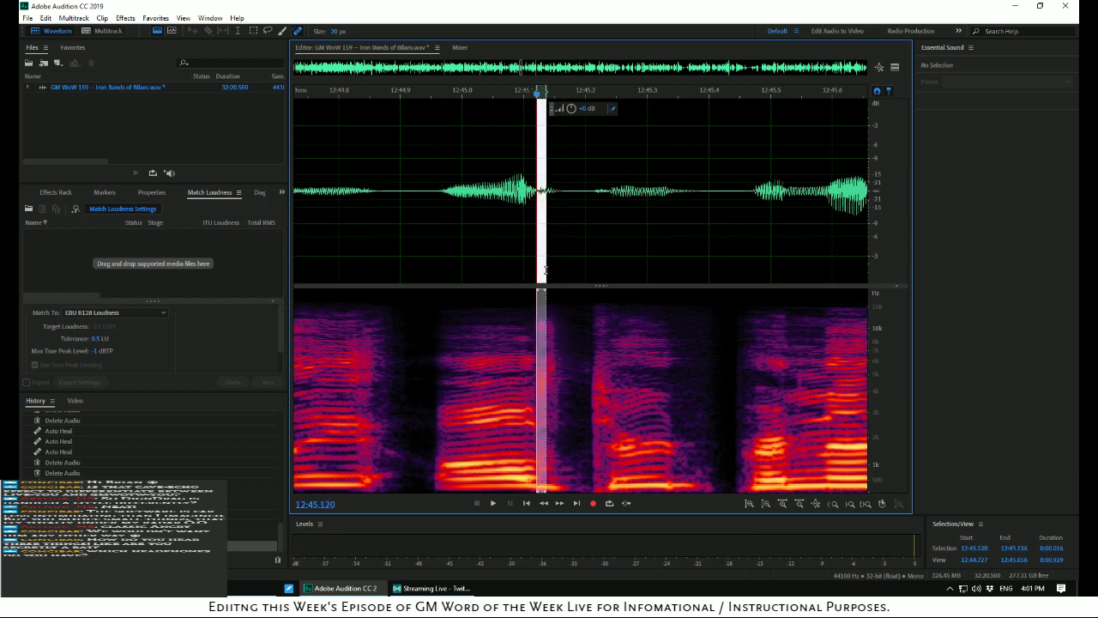
right_click(541, 267)
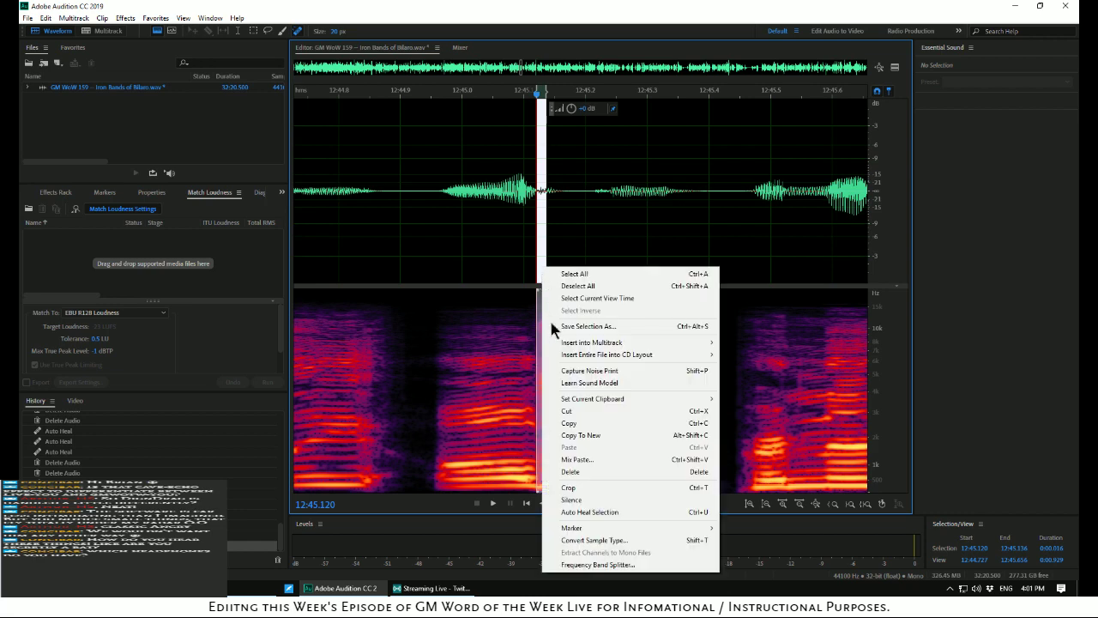
click(593, 510)
click(553, 266)
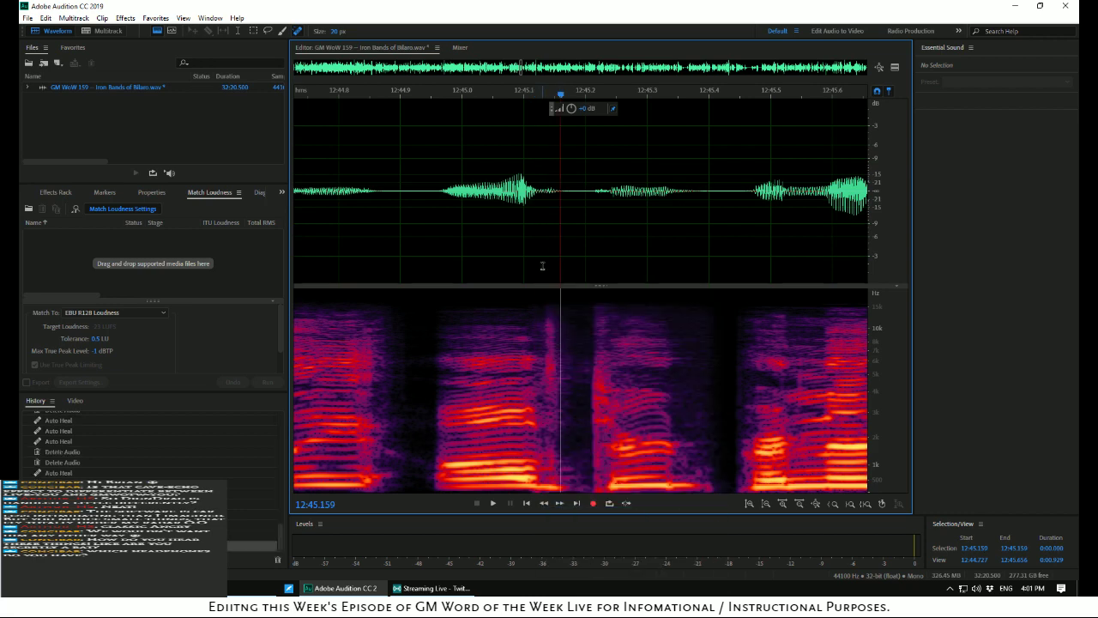
Auto-heal the adjoining noise from about 12:45.130 to 12:45.150 and replay the word from about 12:44.96
drag(543, 266, 552, 269)
right_click(555, 272)
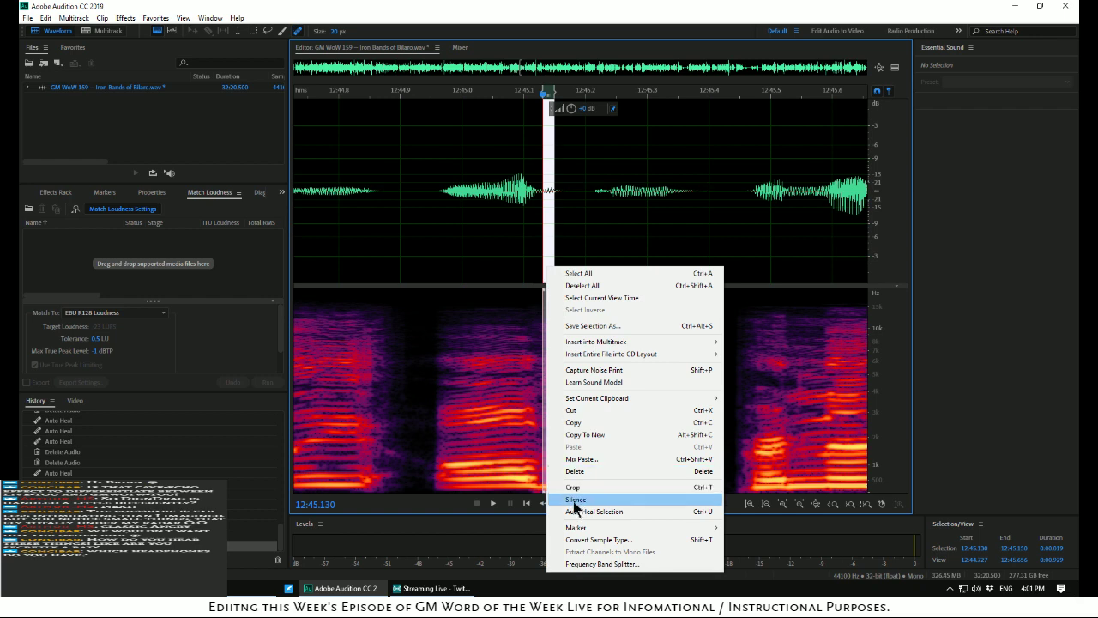
click(559, 523)
click(438, 240)
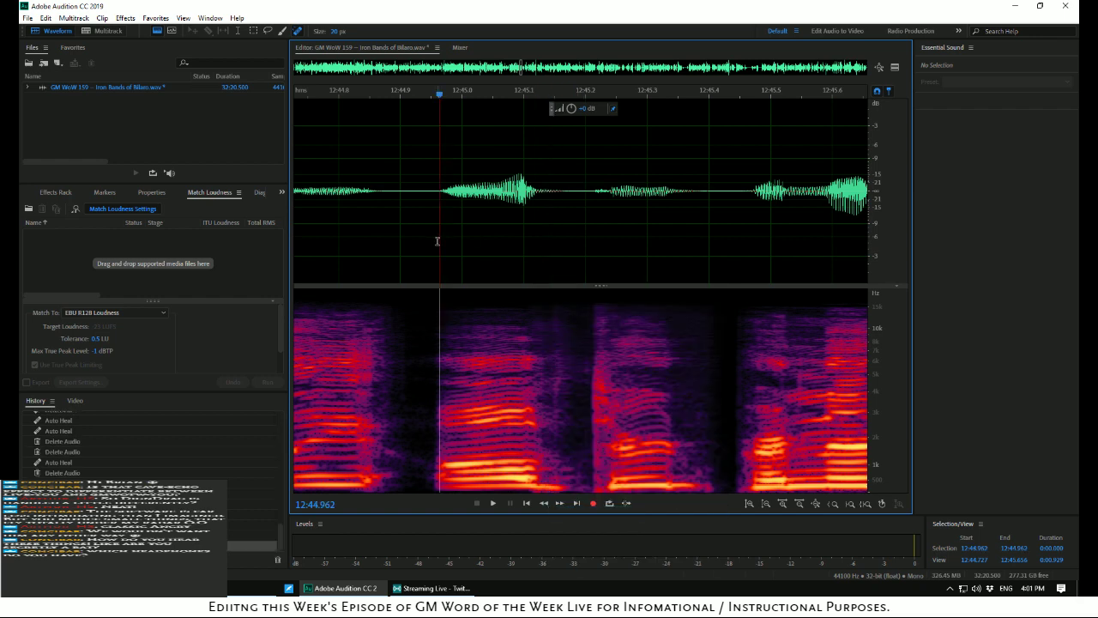
key(space)
key(space)
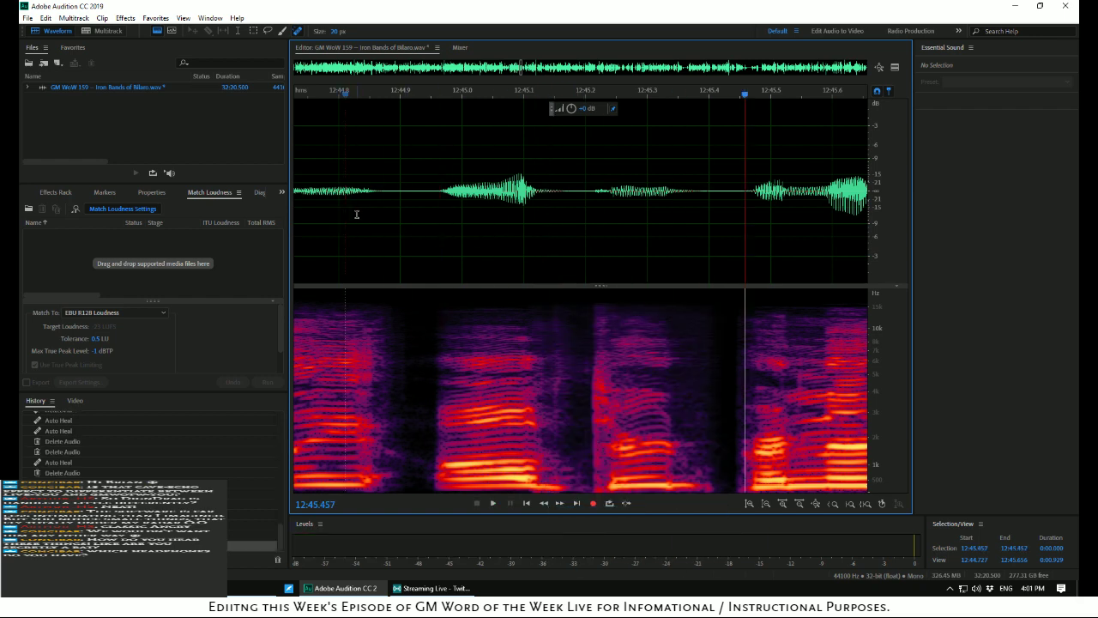
Replay the repaired passage from about 12:44.3 and listen on to about 12:59
scroll(359, 209, down, 3)
scroll(358, 209, down, 1)
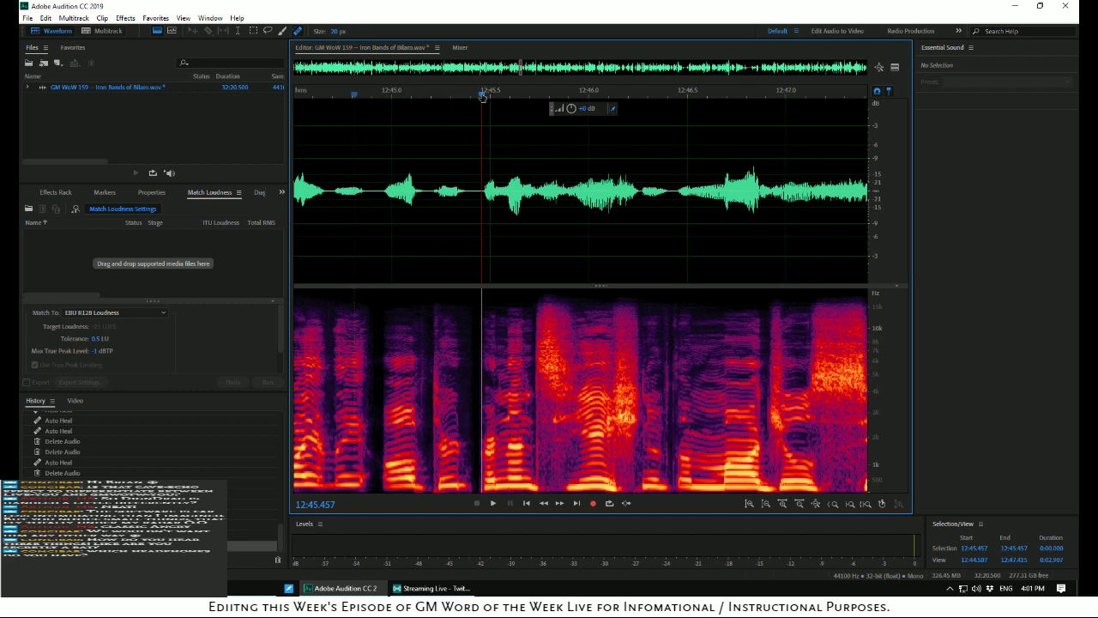
drag(483, 96, 296, 96)
key(space)
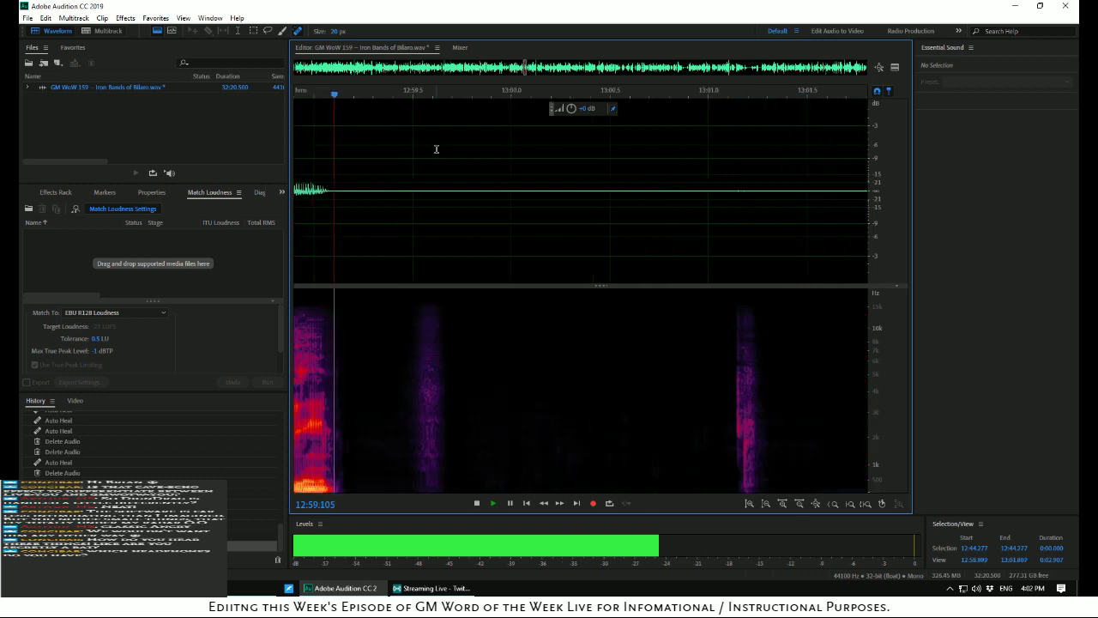
Listen on to about 13:03 and delete the repeated take and its pause from 12:57.437 to 13:02.000
scroll(495, 137, down, 3)
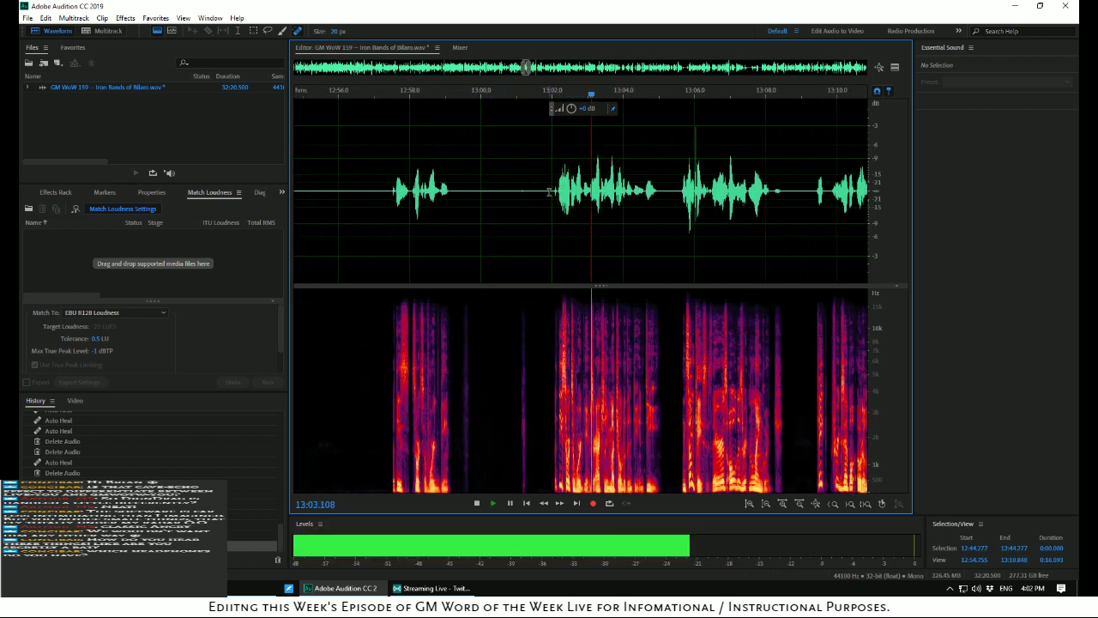
key(space)
drag(549, 190, 391, 176)
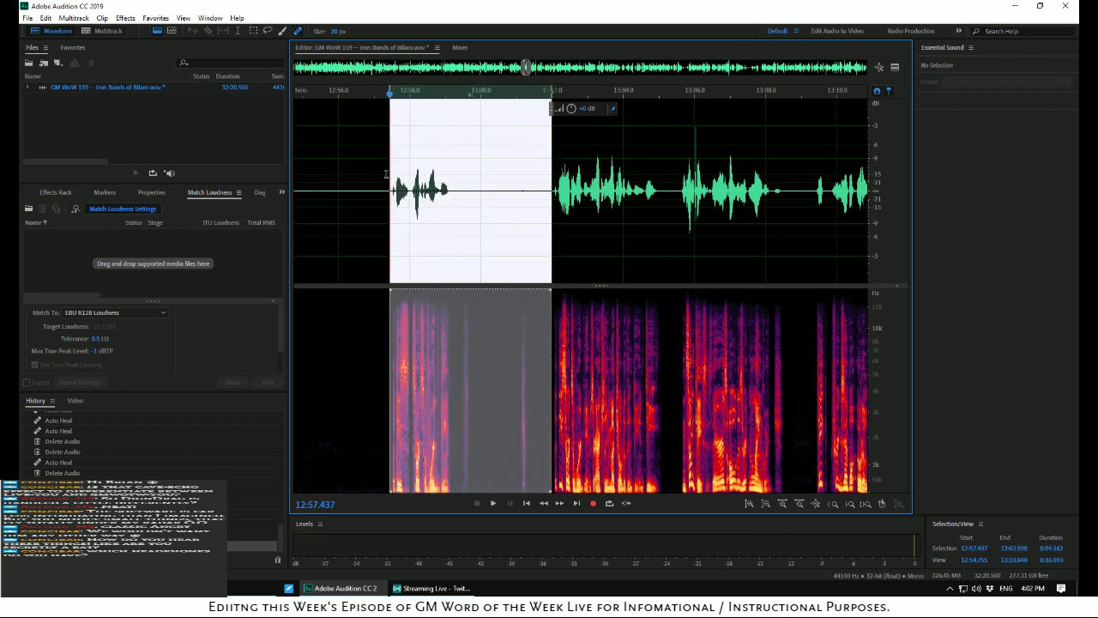
key(Delete)
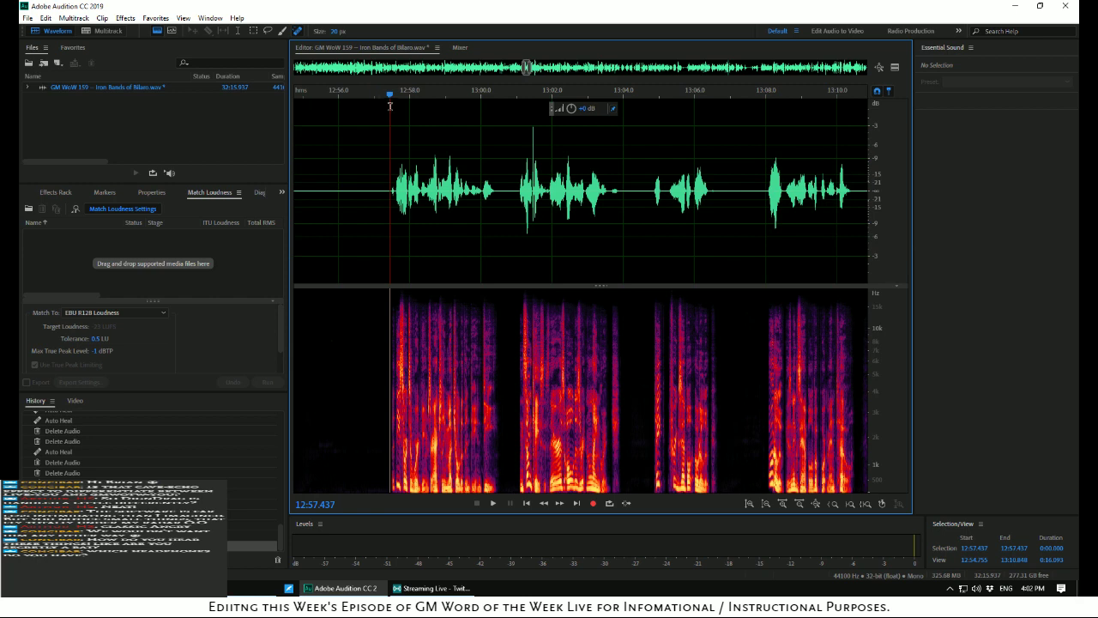
Listen on from about 12:52.2 across the cut and delete the discarded take from 13:30.658 to 13:38.348
key(alt+Left)
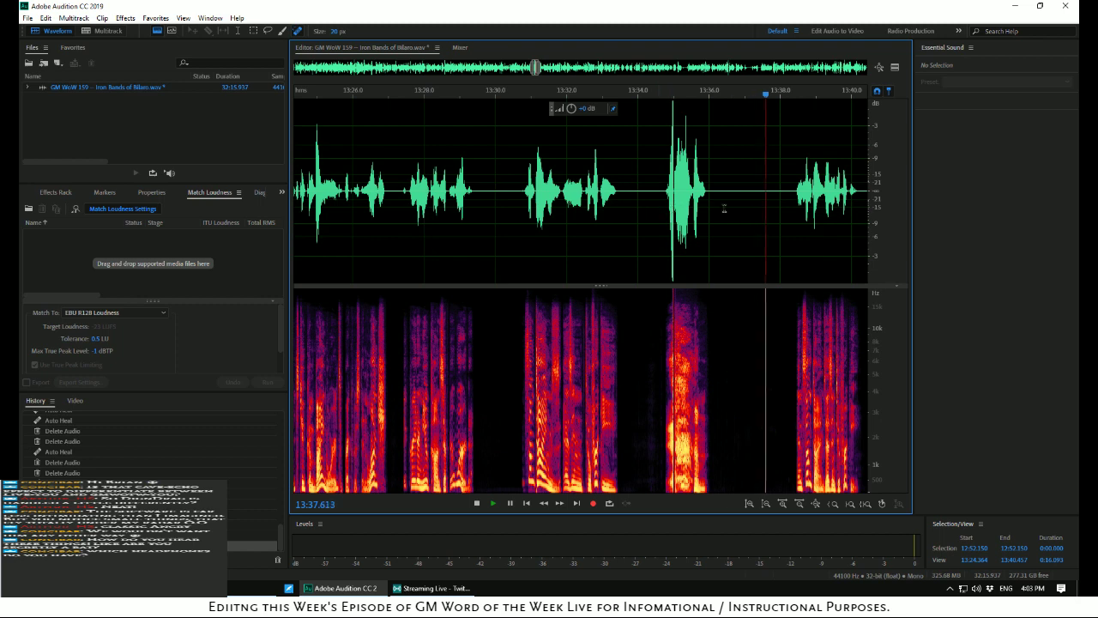
key(space)
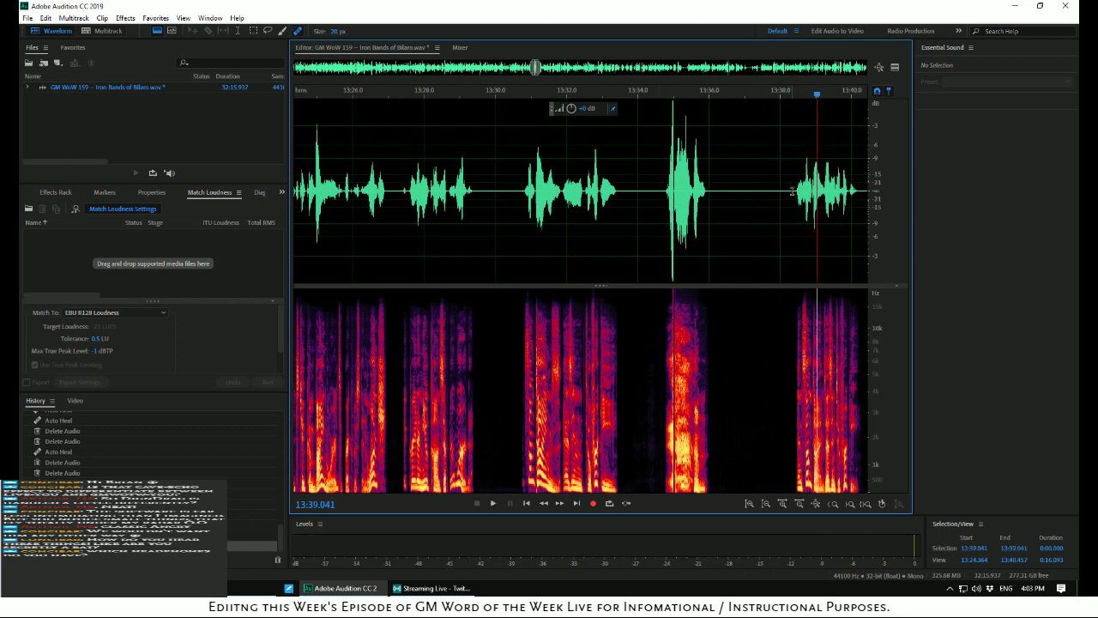
drag(792, 190, 517, 165)
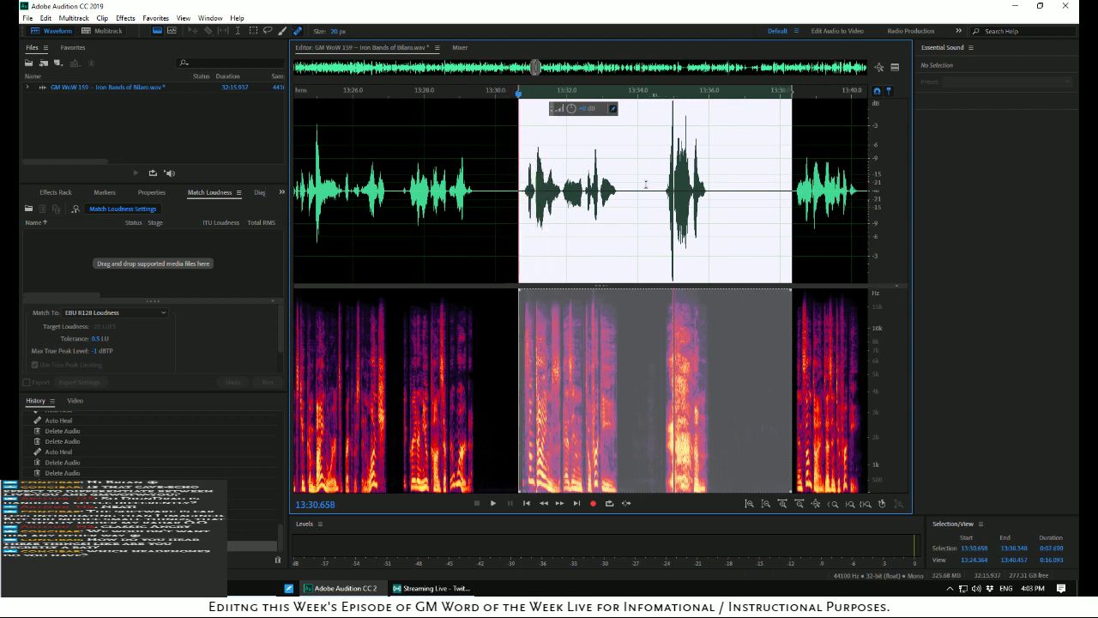
key(Delete)
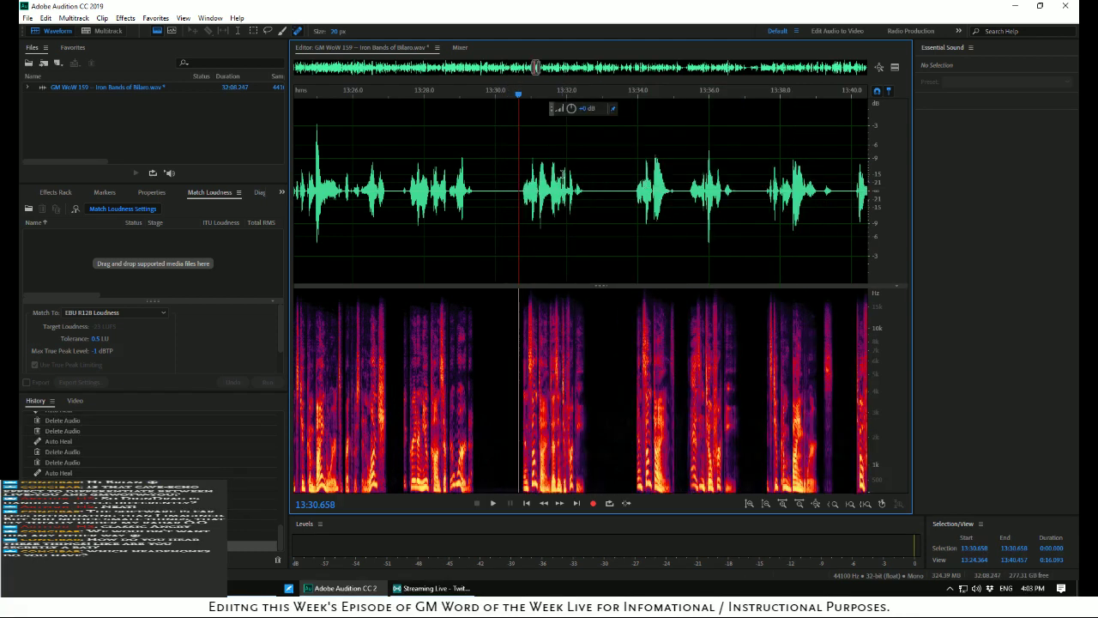
Replay the cut from about 13:27.1 and shorten the pause by deleting about 0.29 seconds from 13:29.868
key(space)
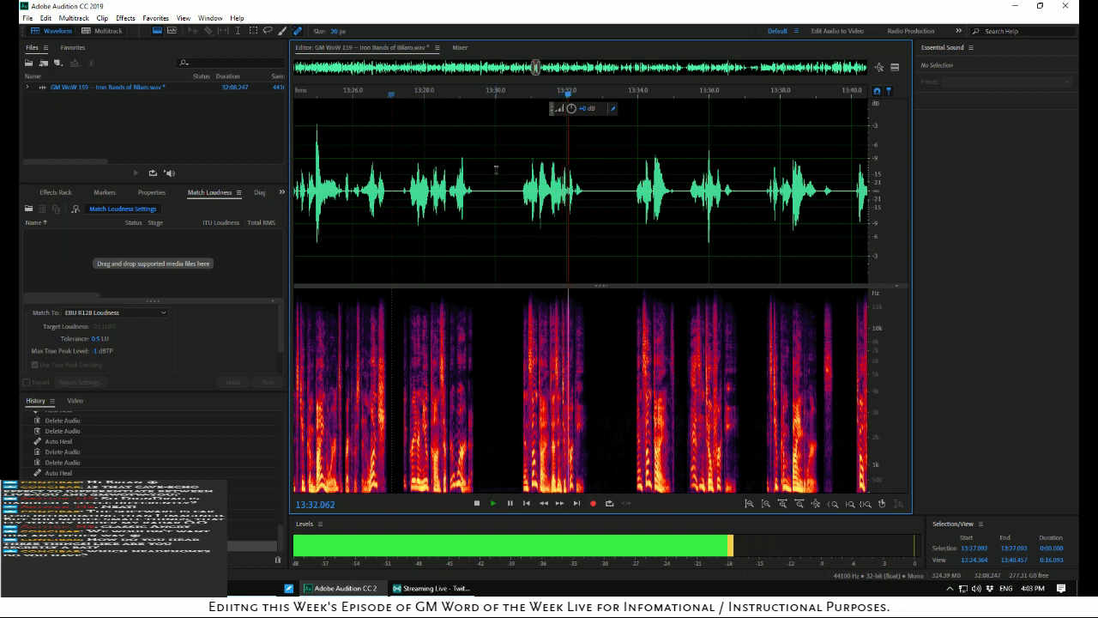
drag(490, 170, 500, 180)
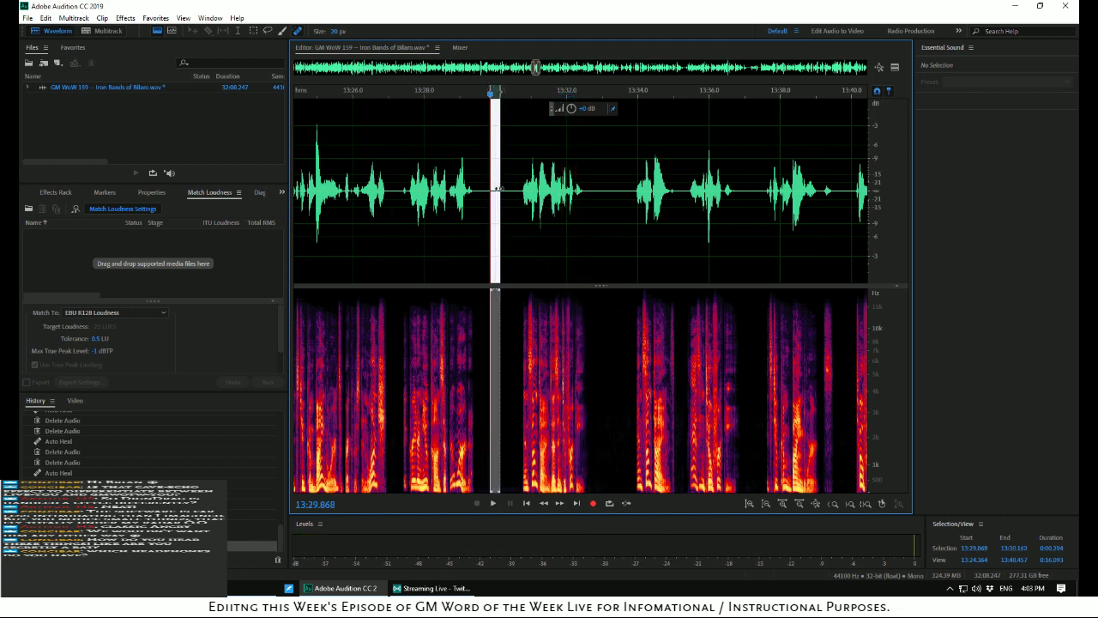
key(Delete)
Replay from about 13:28.4 and delete the repeated phrase from 13:30.364 for about 3.18 seconds
click(436, 163)
key(space)
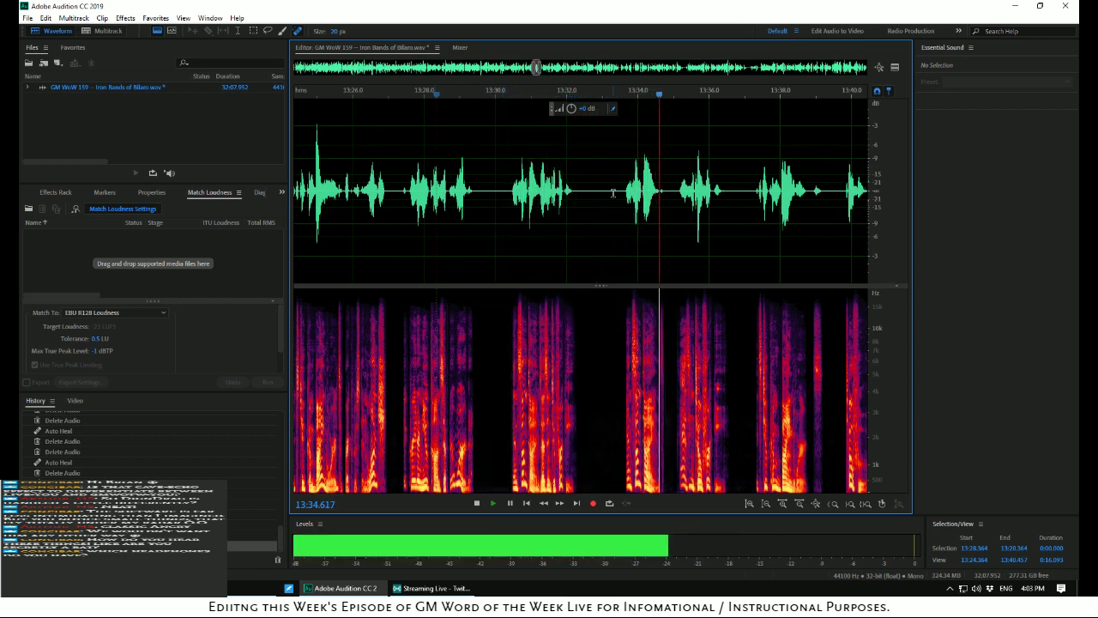
drag(621, 190, 507, 183)
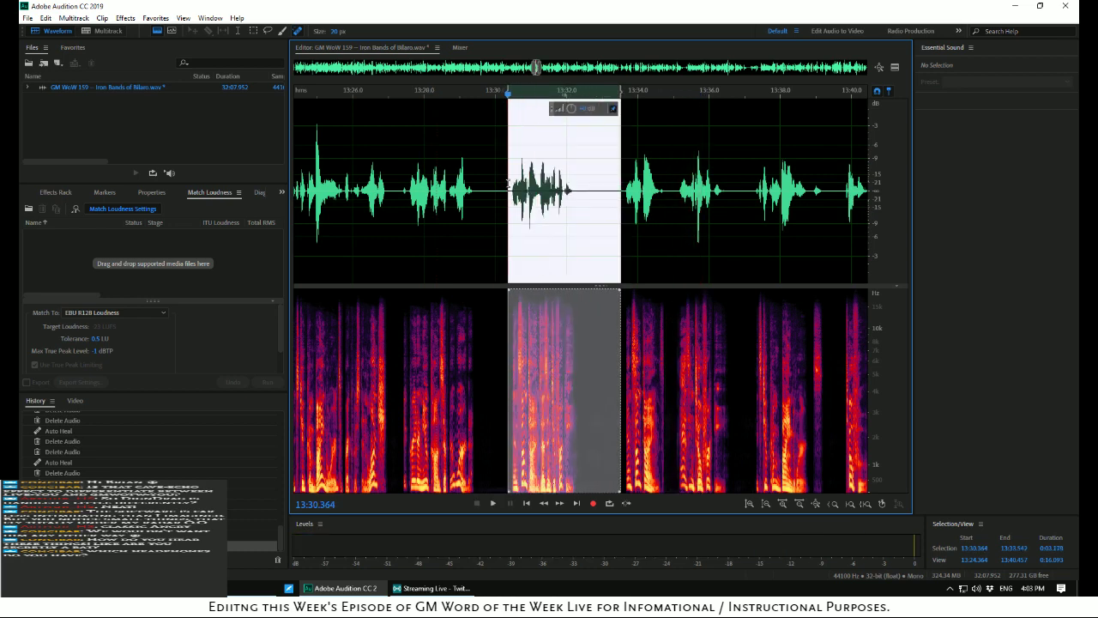
key(Delete)
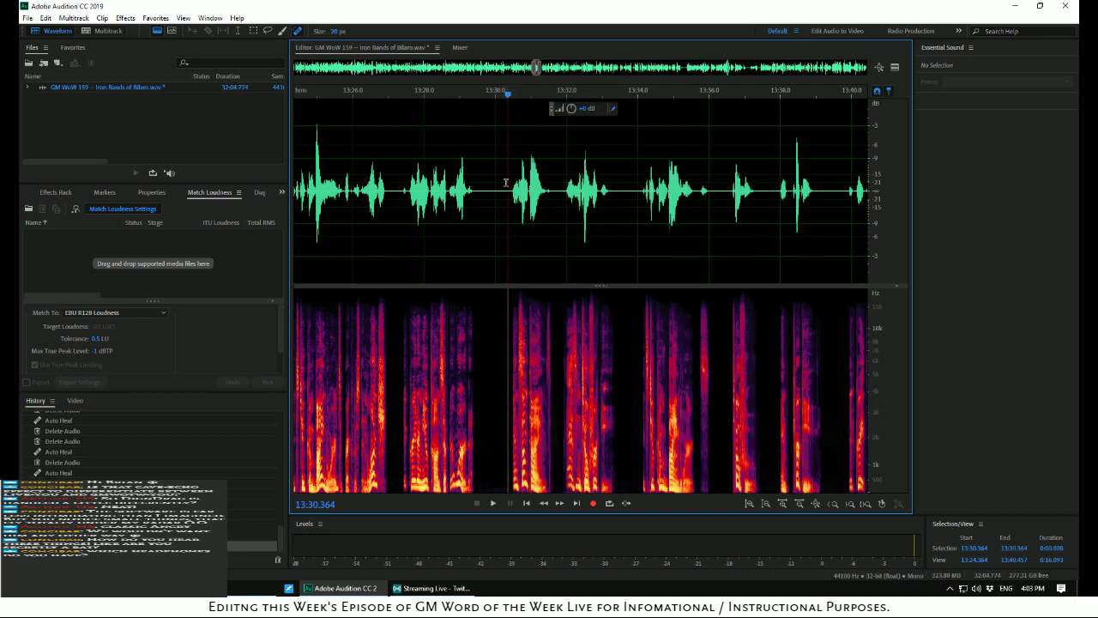
Listen on to about 13:54 and delete the repeated take of about 6.29 seconds starting at 13:46.494
key(space)
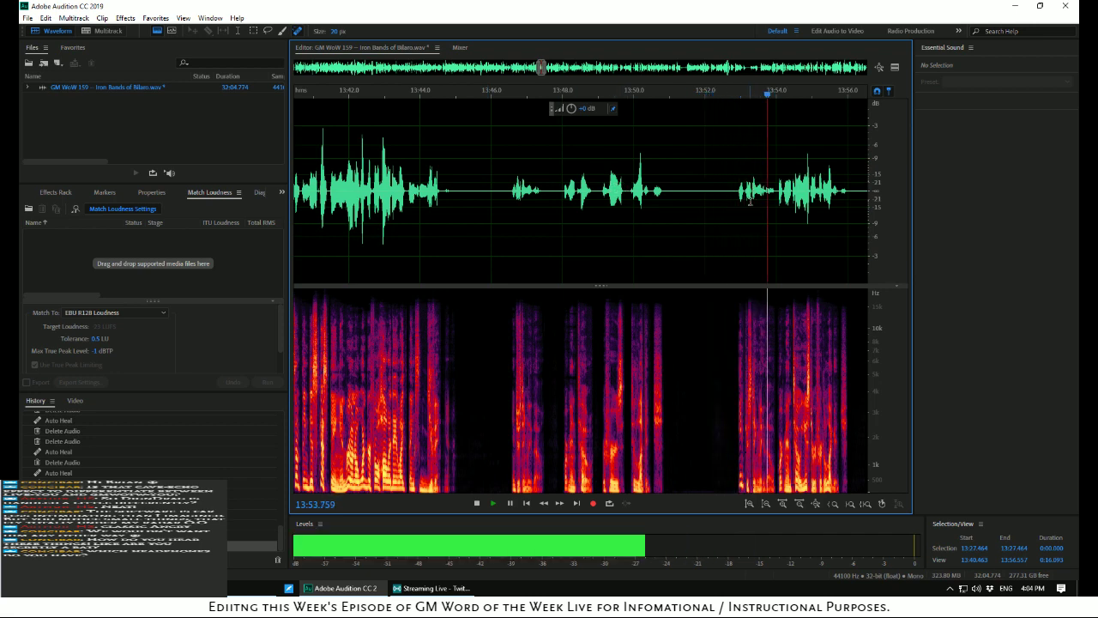
key(space)
drag(733, 191, 511, 190)
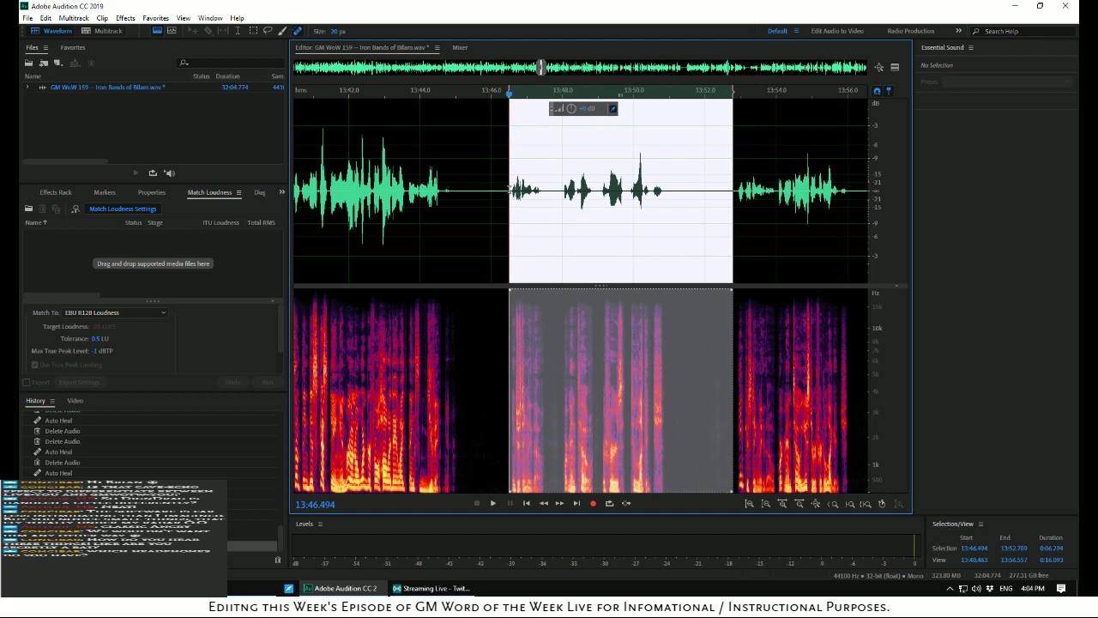
key(Delete)
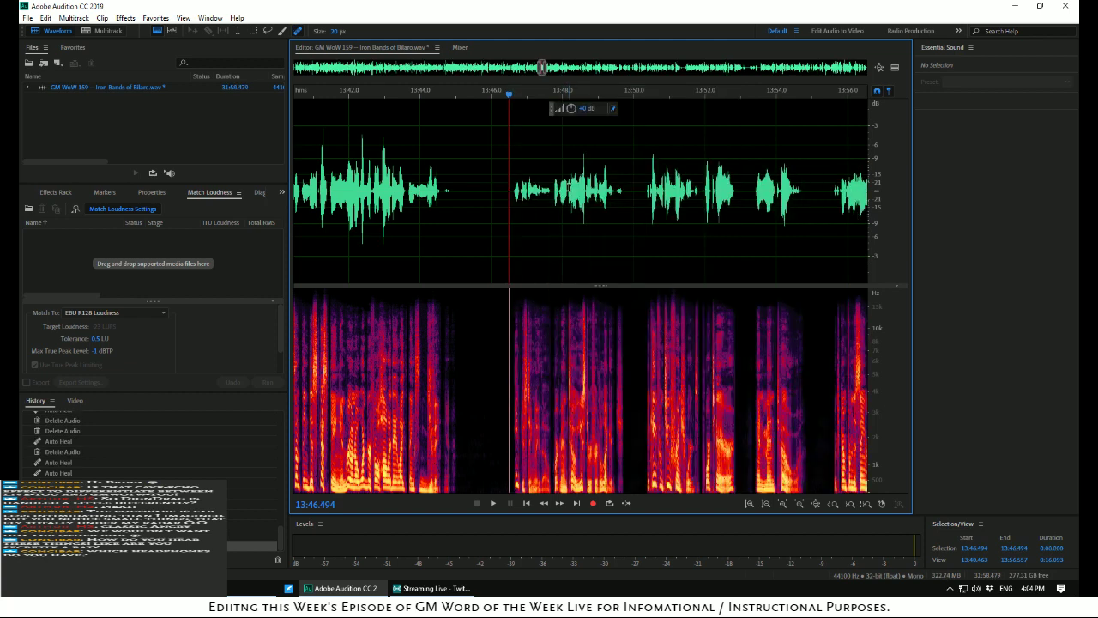
Replay across the cut from about 13:44.0 and repeatedly audition the word around 13:52.4 to locate the click
key(space)
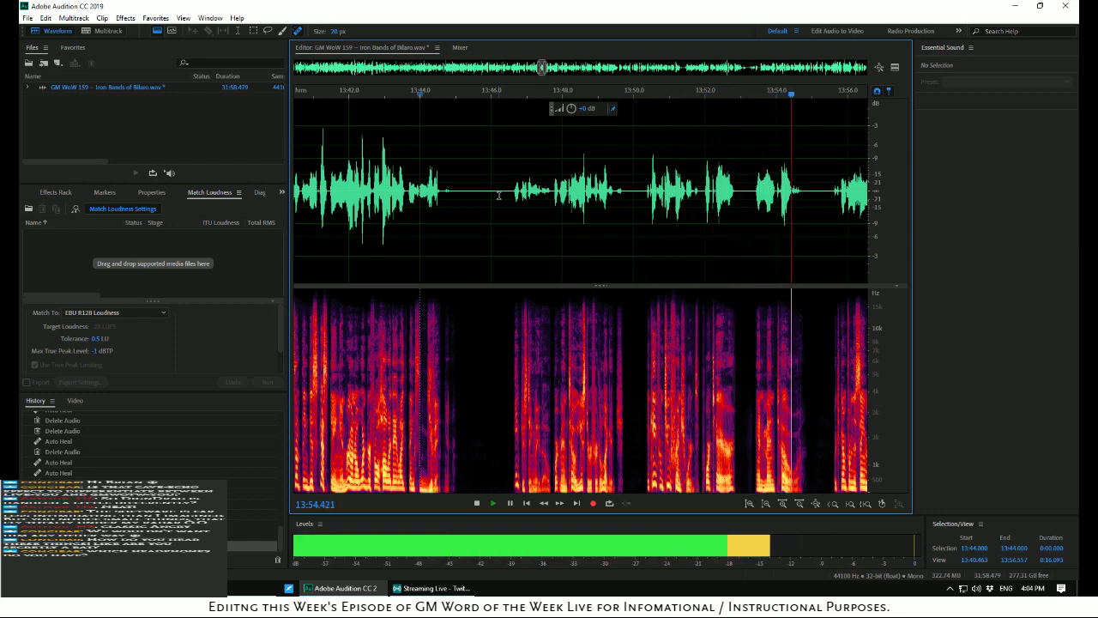
key(space)
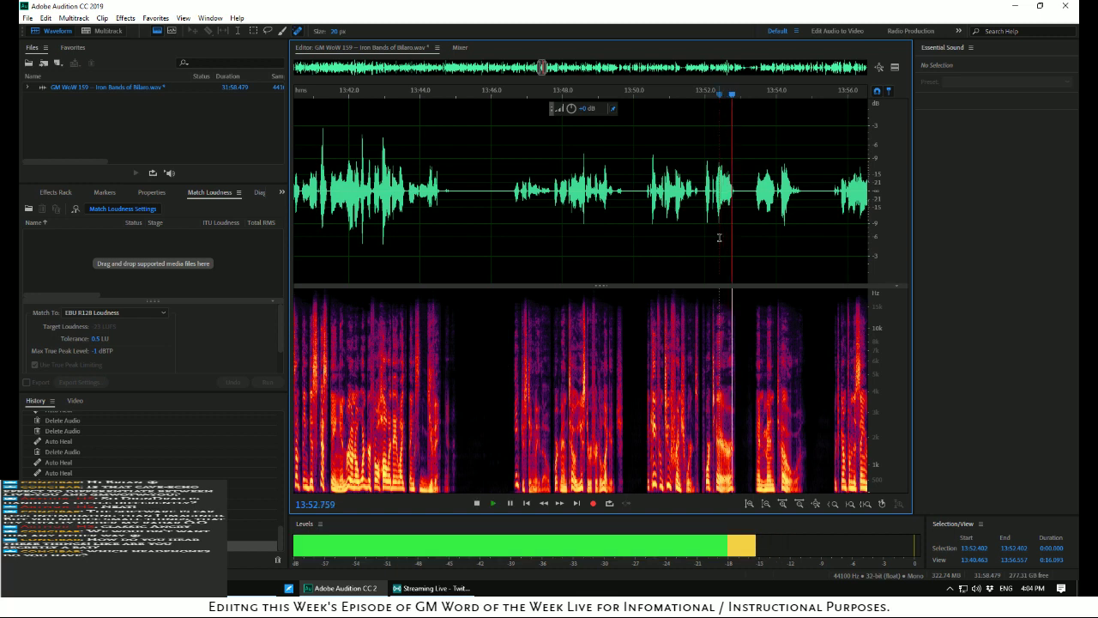
key(space)
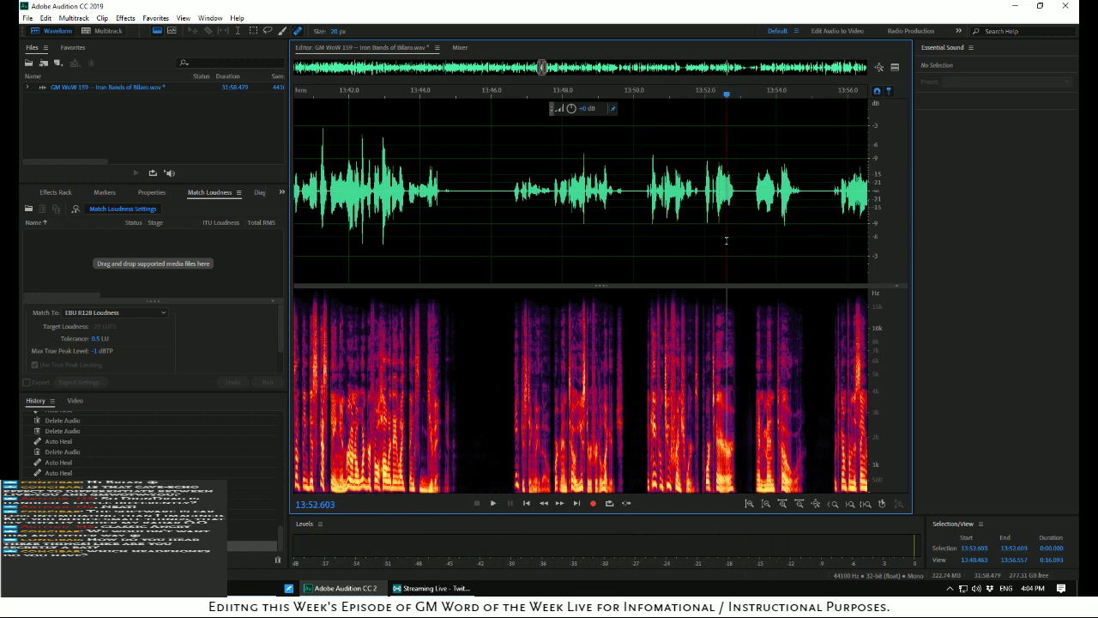
key(space)
key(space)
key(space)
key(space)
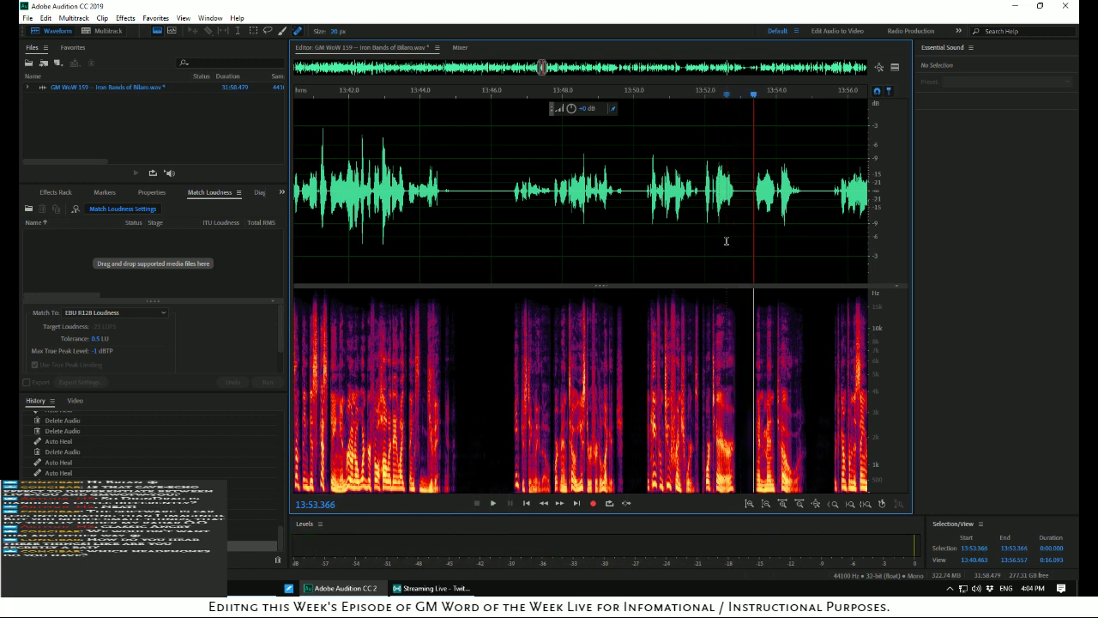
click(719, 239)
key(space)
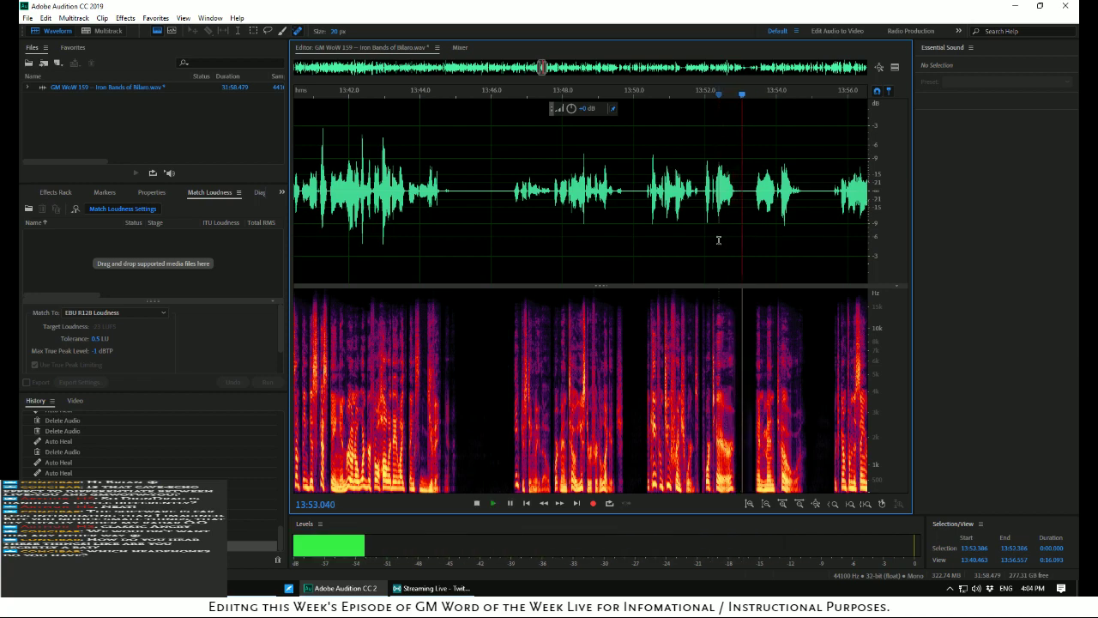
key(space)
Auto-heal the 0.037-second click at the word's end from 13:52.800 and replay from about 13:52.4
scroll(722, 243, up, 5)
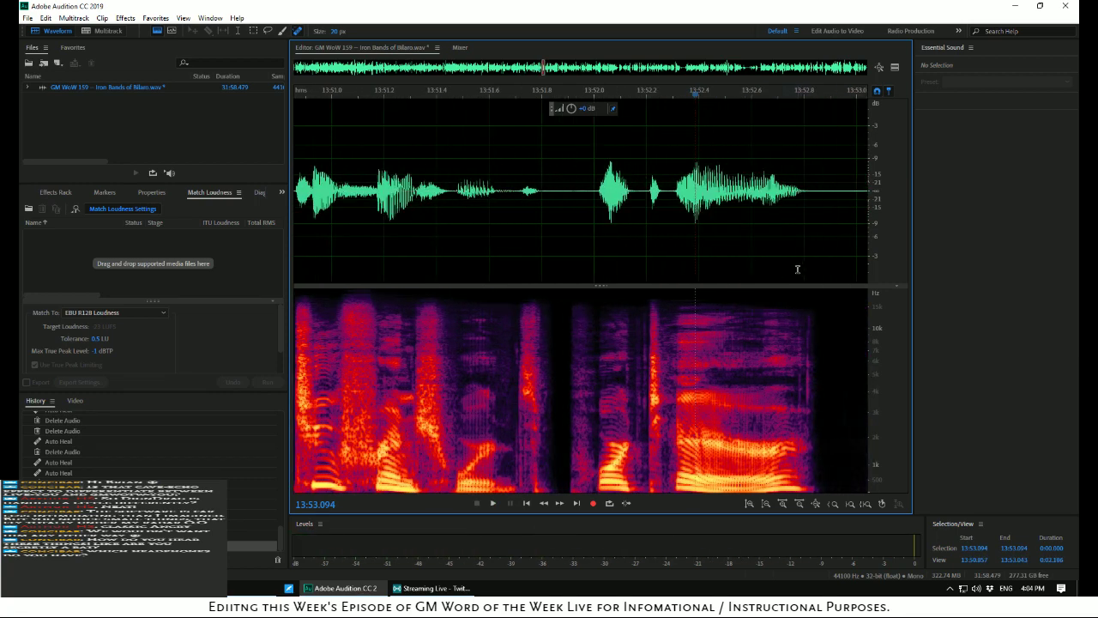
key(space)
key(space)
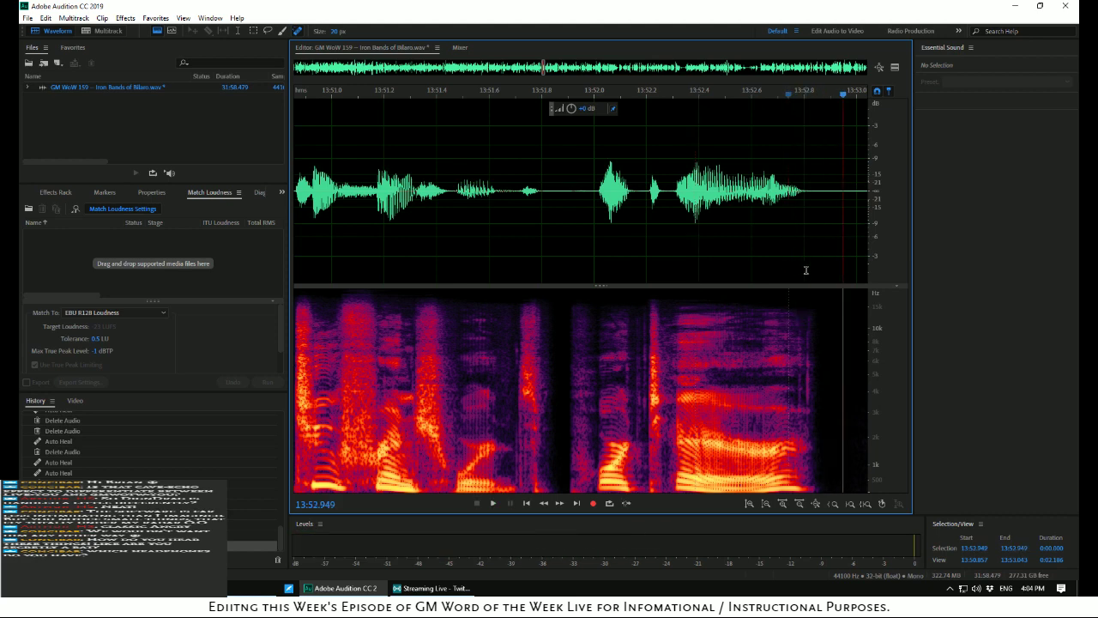
drag(804, 270, 810, 271)
right_click(802, 259)
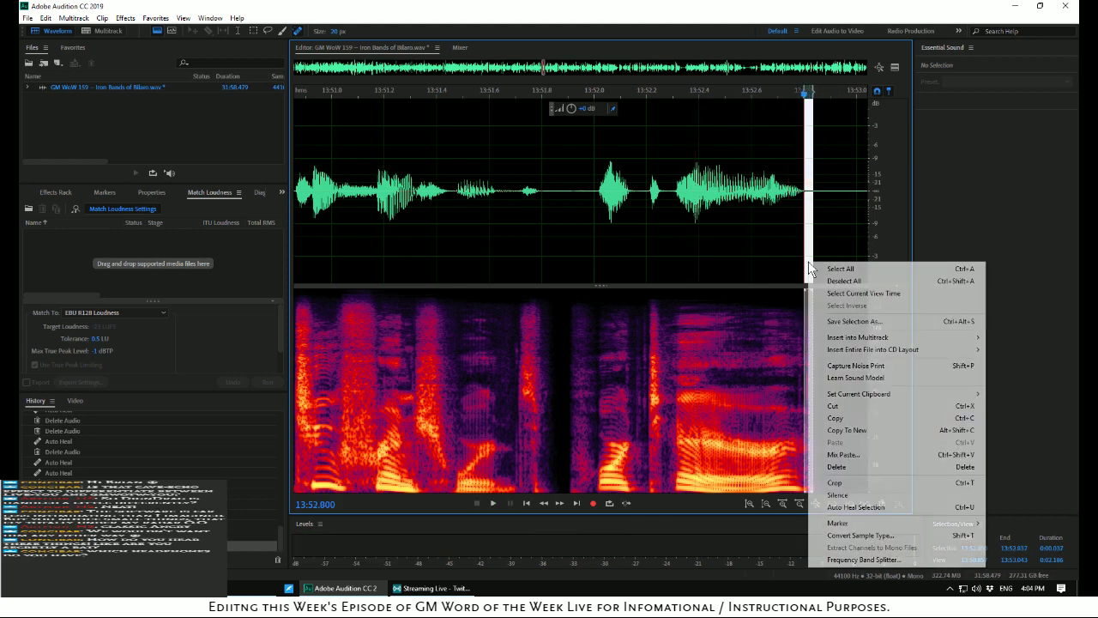
click(872, 507)
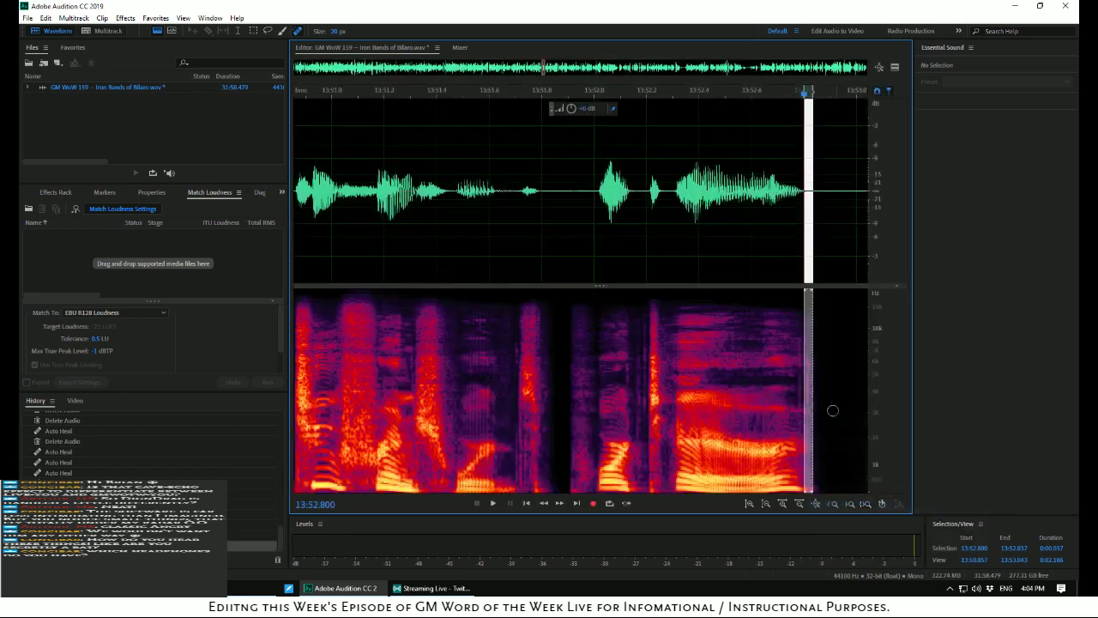
click(764, 267)
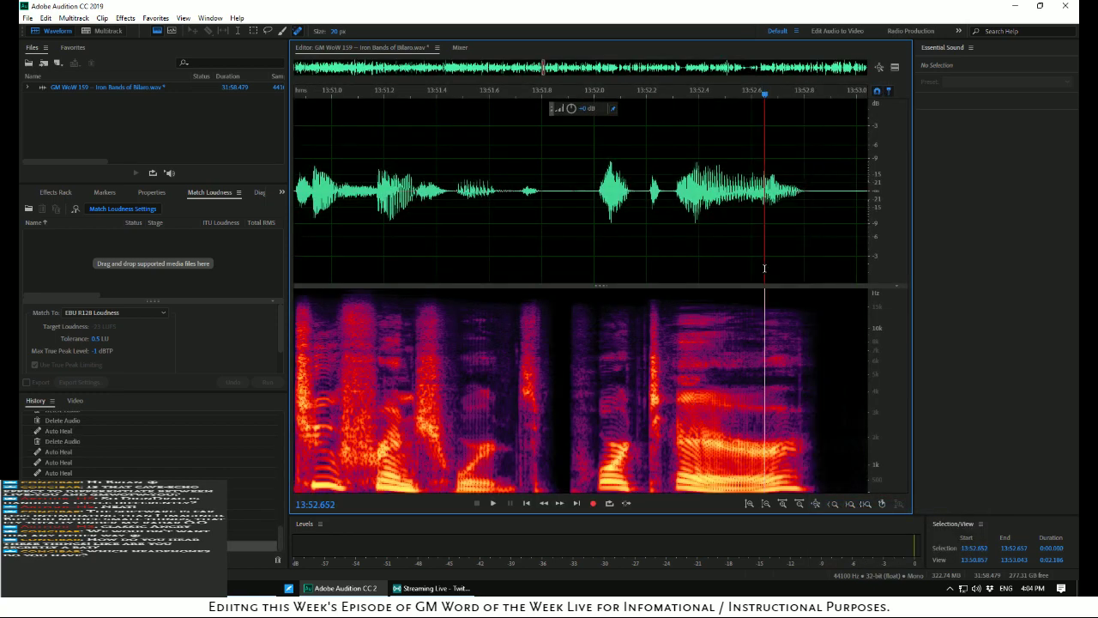
click(702, 251)
key(space)
key(space)
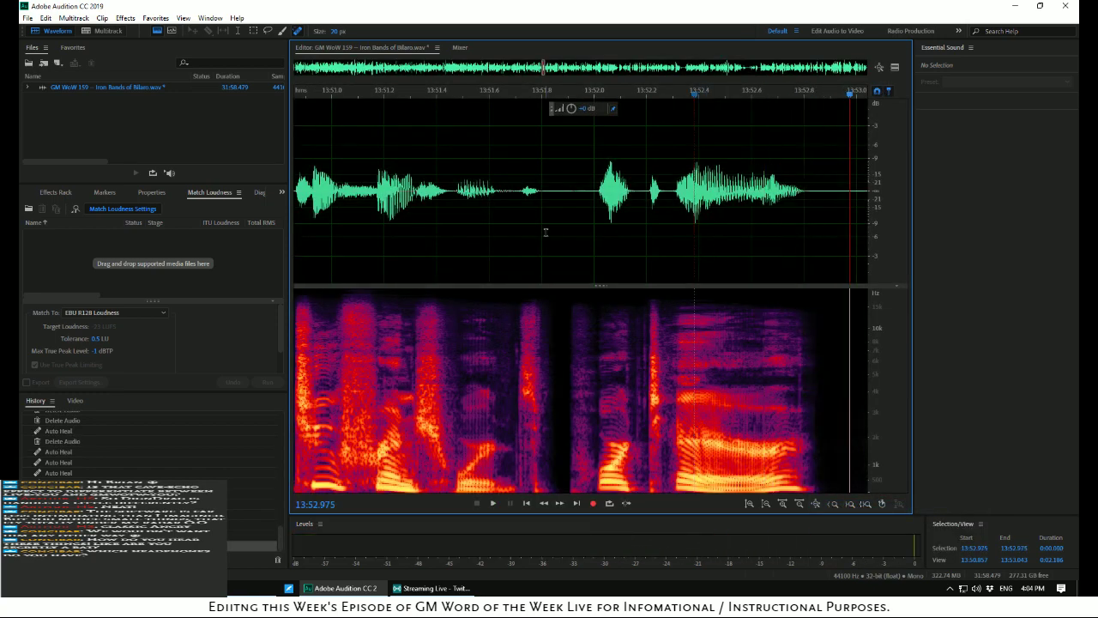
Listen on to about 14:01.7, replay the spot, and auto-heal the 0.023-second click starting at 14:00.413
key(space)
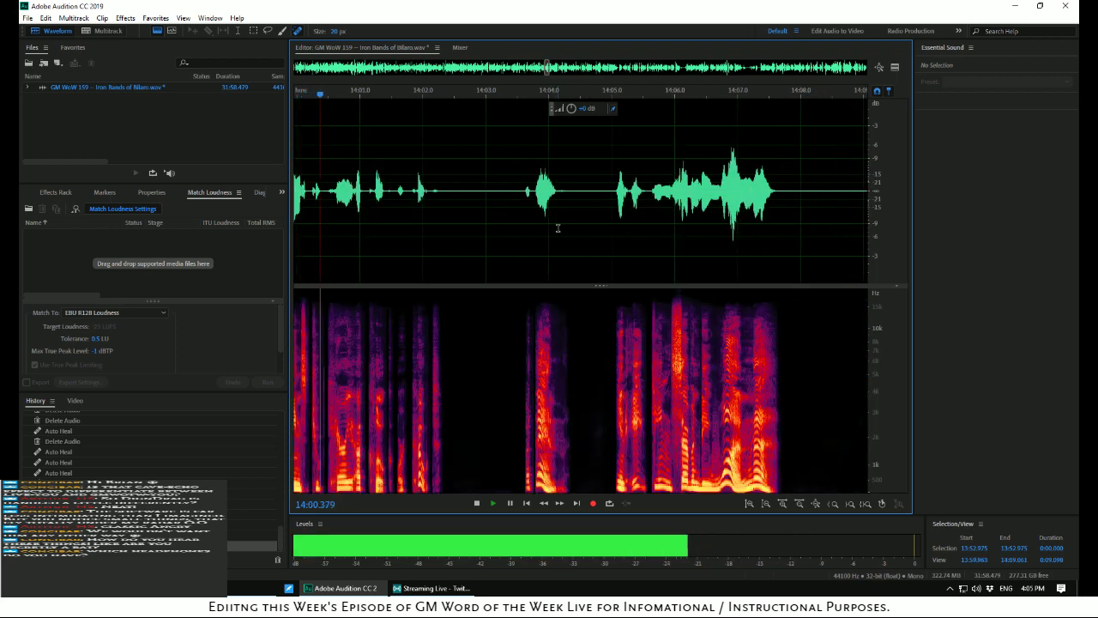
key(space)
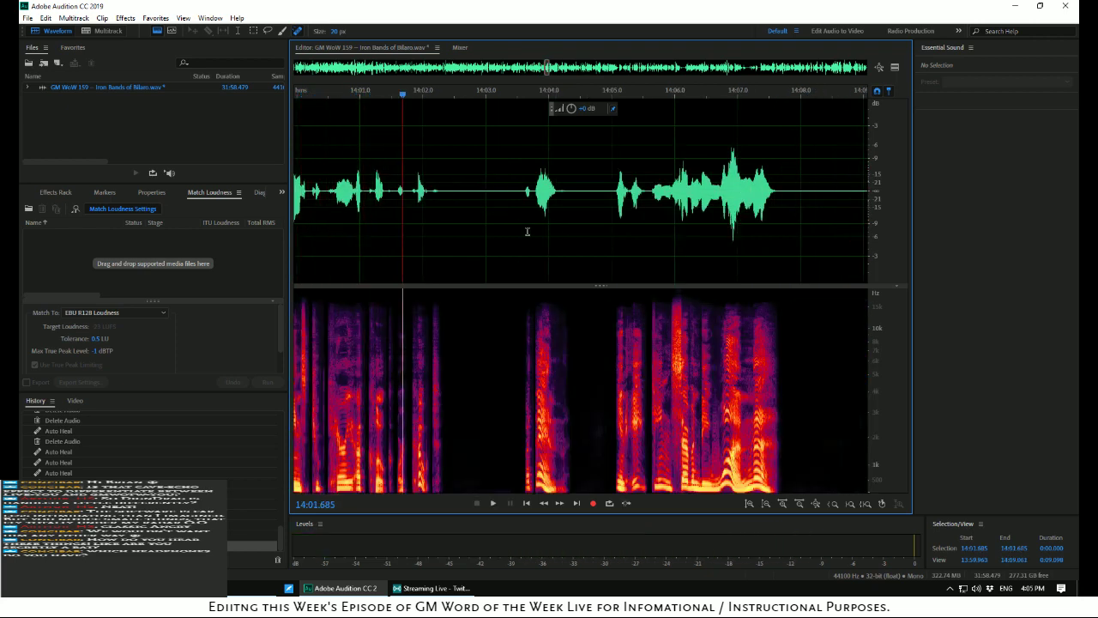
click(305, 236)
key(space)
key(space)
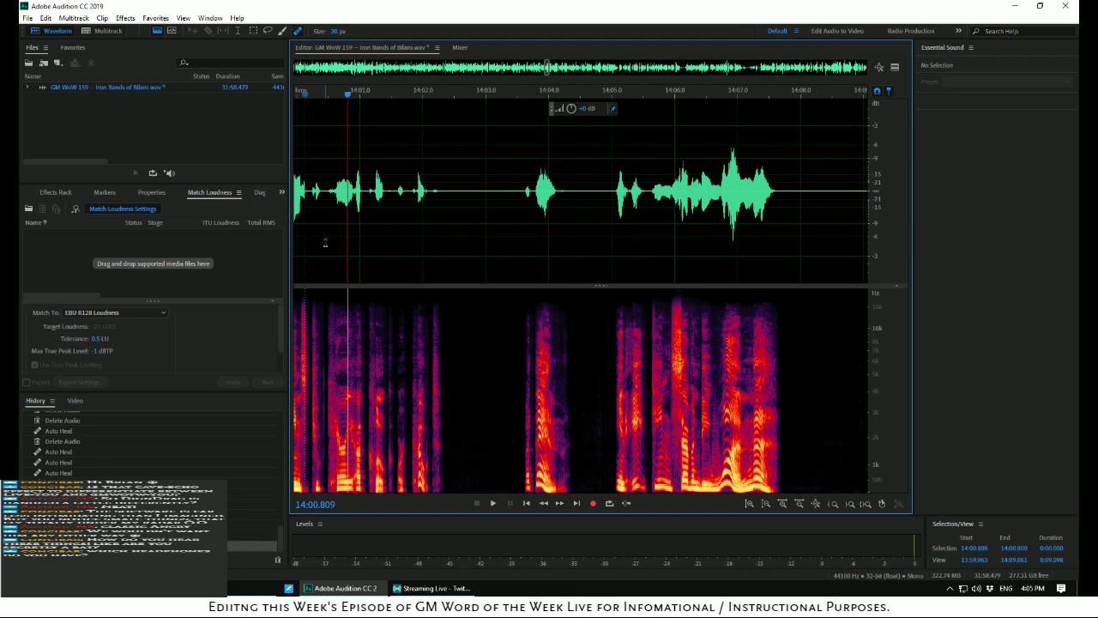
scroll(325, 243, up, 5)
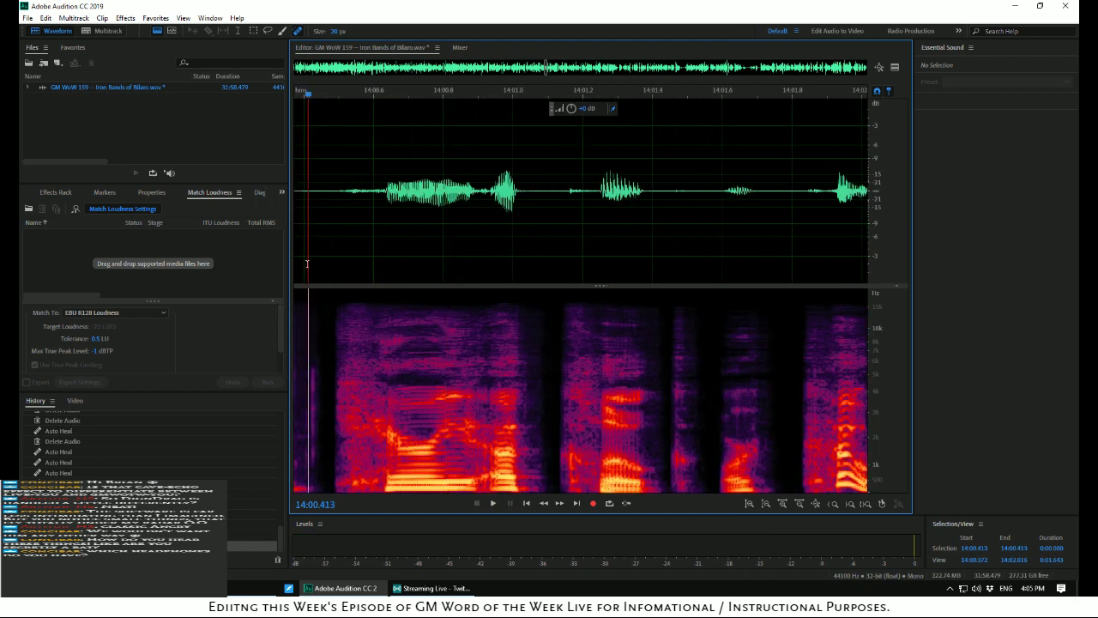
drag(307, 264, 315, 271)
right_click(312, 262)
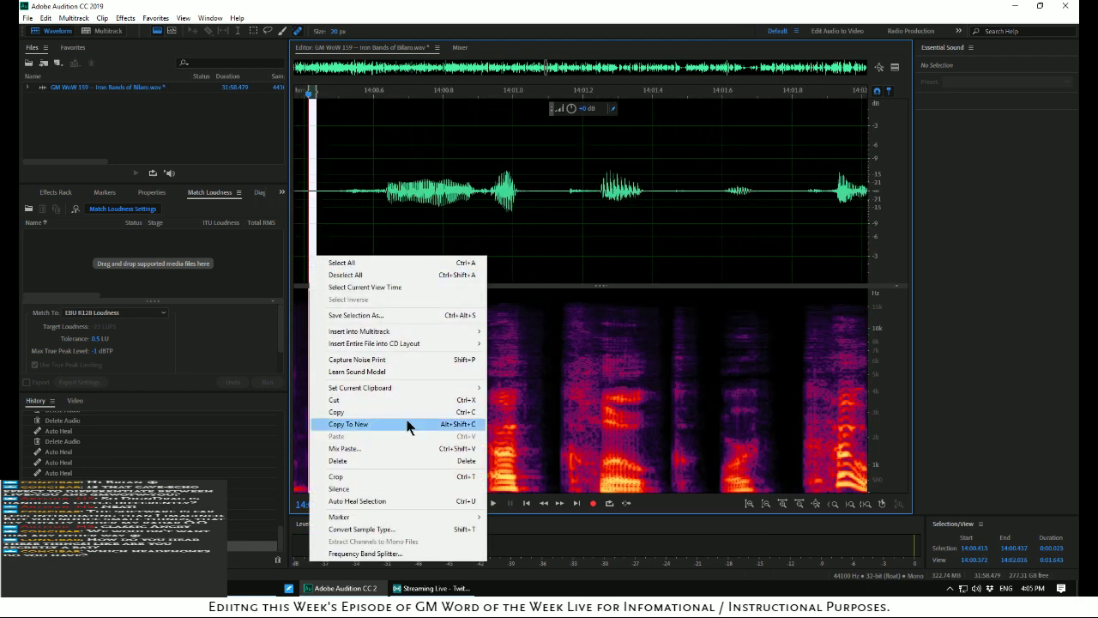
click(367, 503)
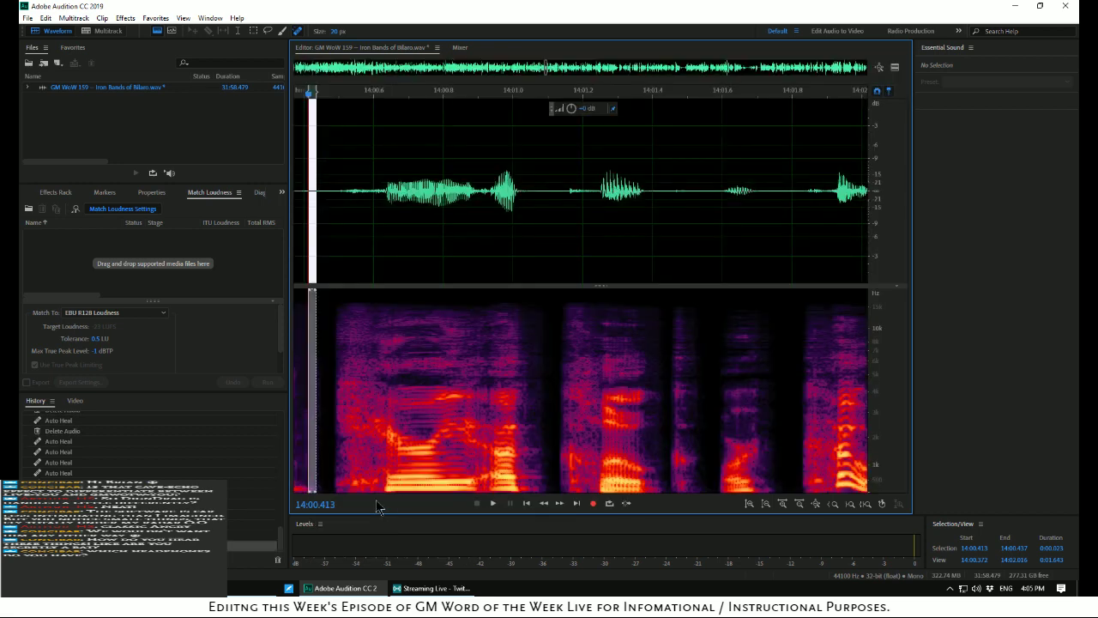
Replay across the healed spot from about 13:59.1 and listen on to about 14:22.0
click(359, 262)
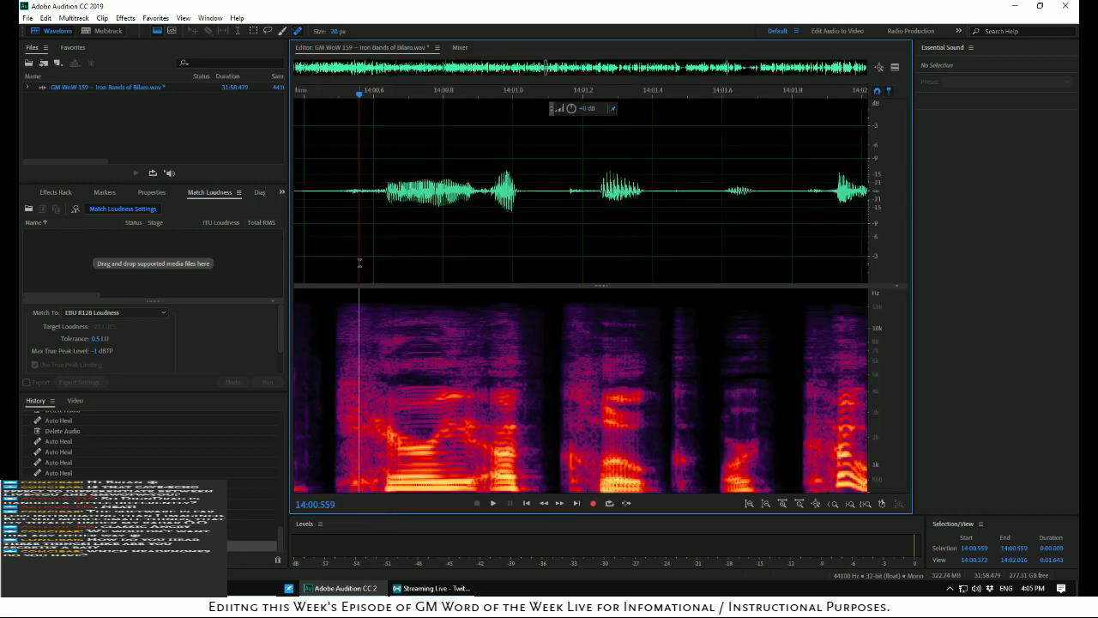
scroll(352, 256, down, 3)
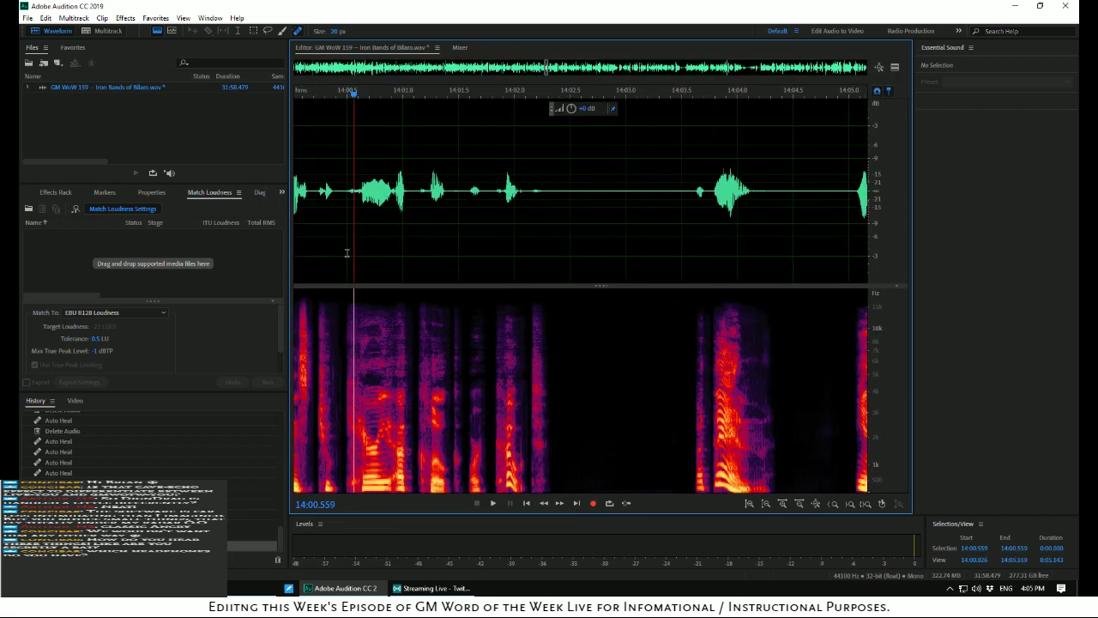
key(space)
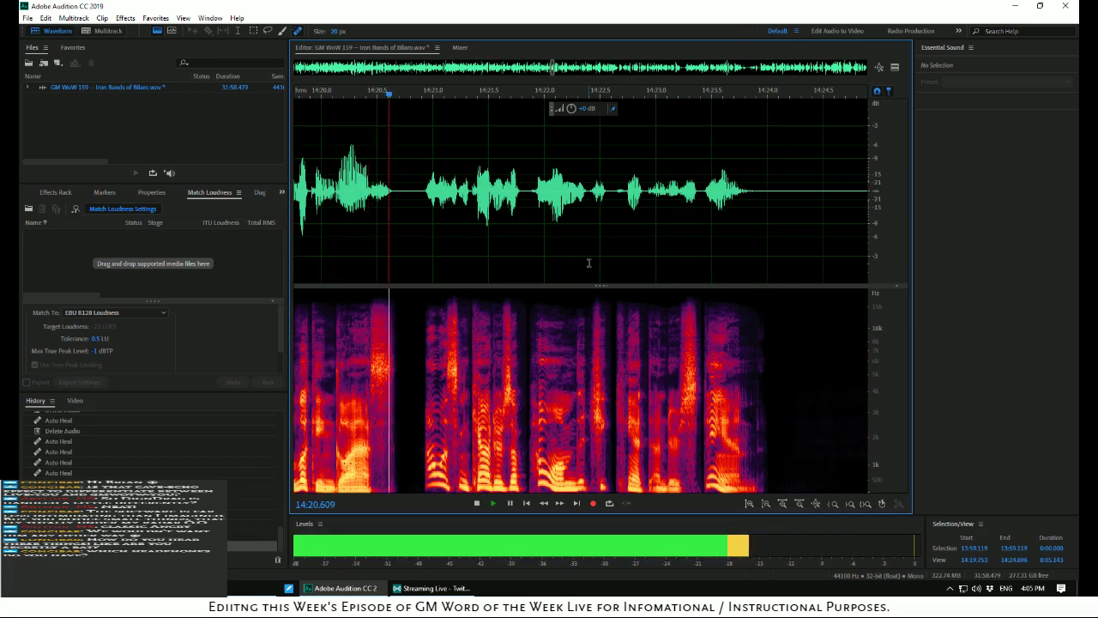
key(space)
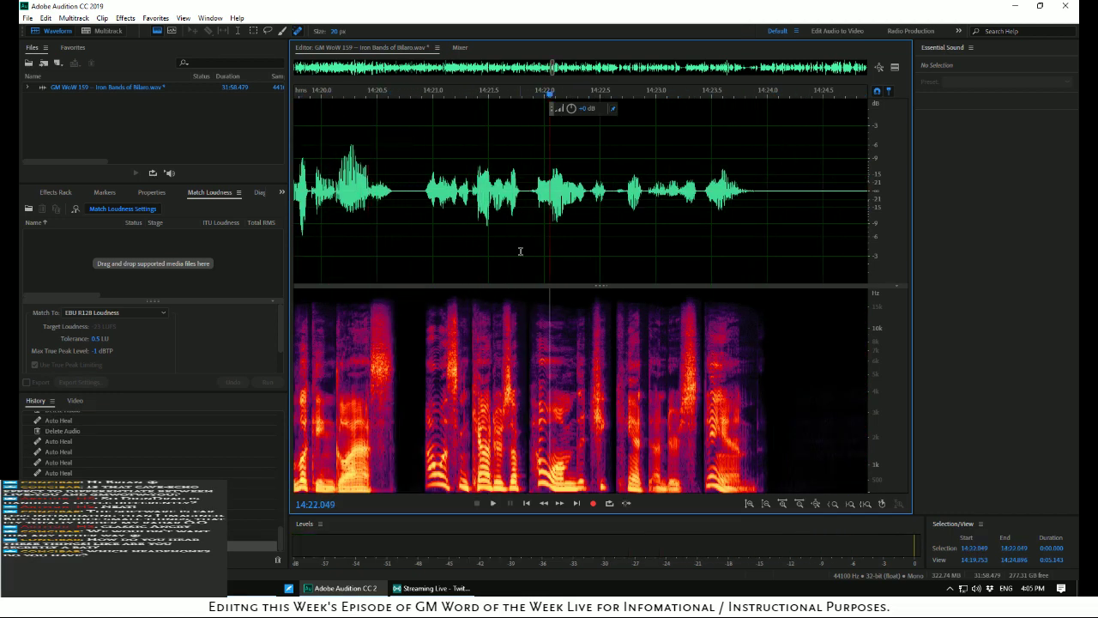
Repeatedly audition the words between about 14:21.1 and 14:21.8 to locate the click
click(443, 243)
key(space)
key(space)
key(space)
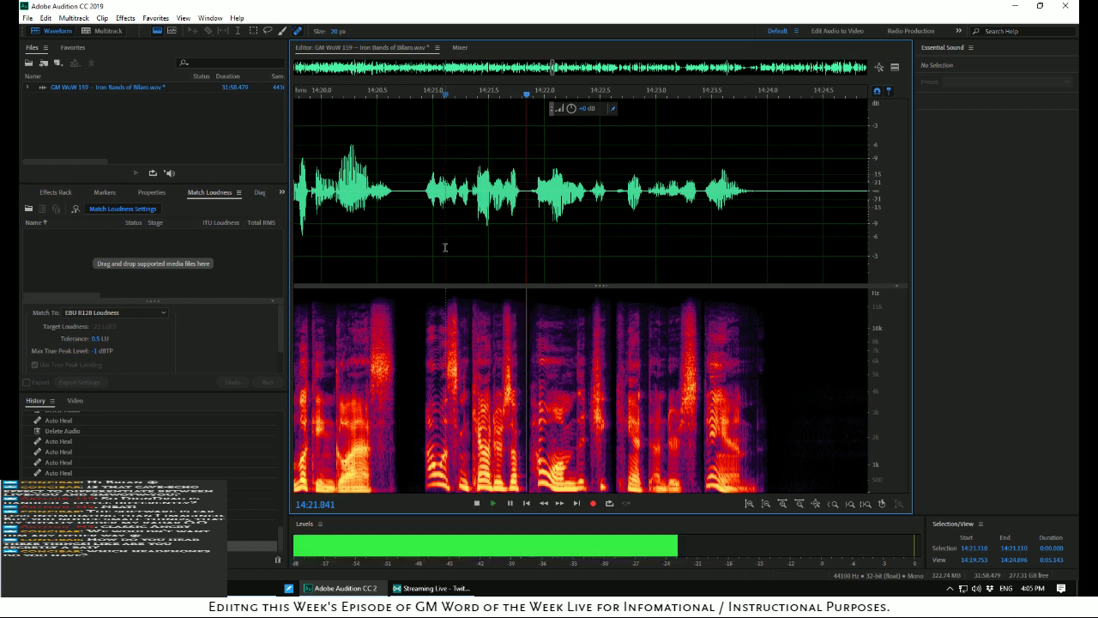
key(space)
click(453, 248)
key(space)
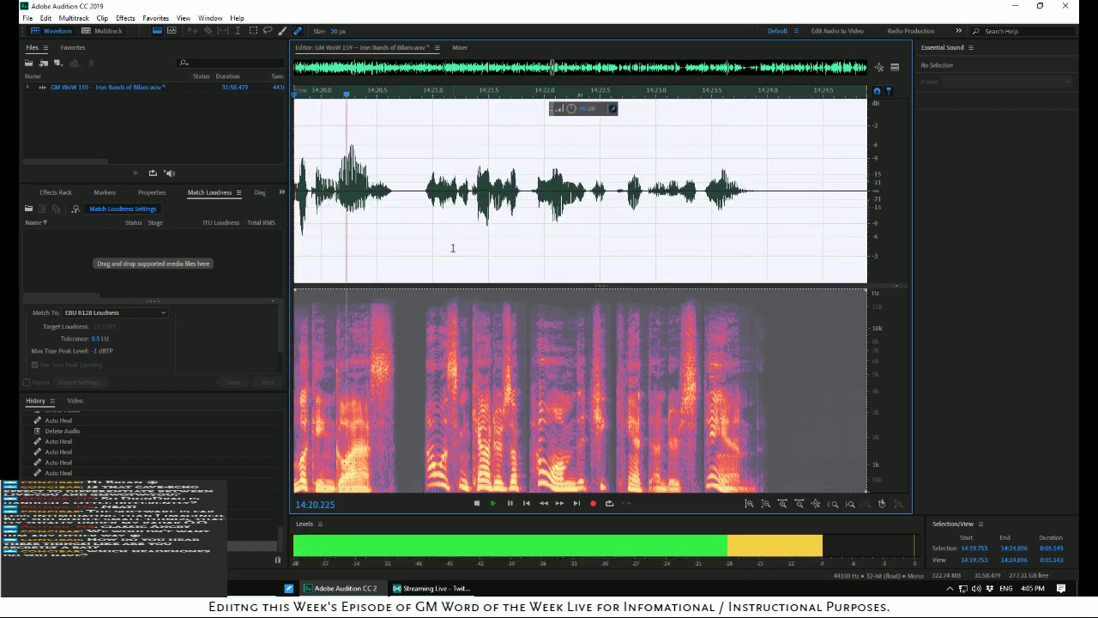
key(space)
key(space)
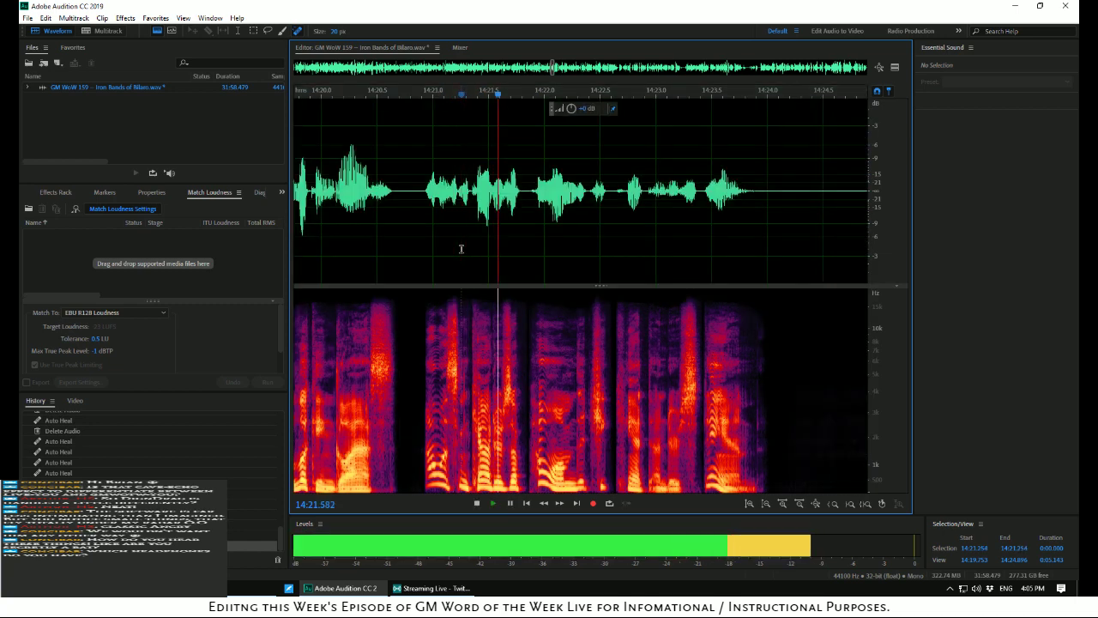
key(space)
key(space)
key(space)
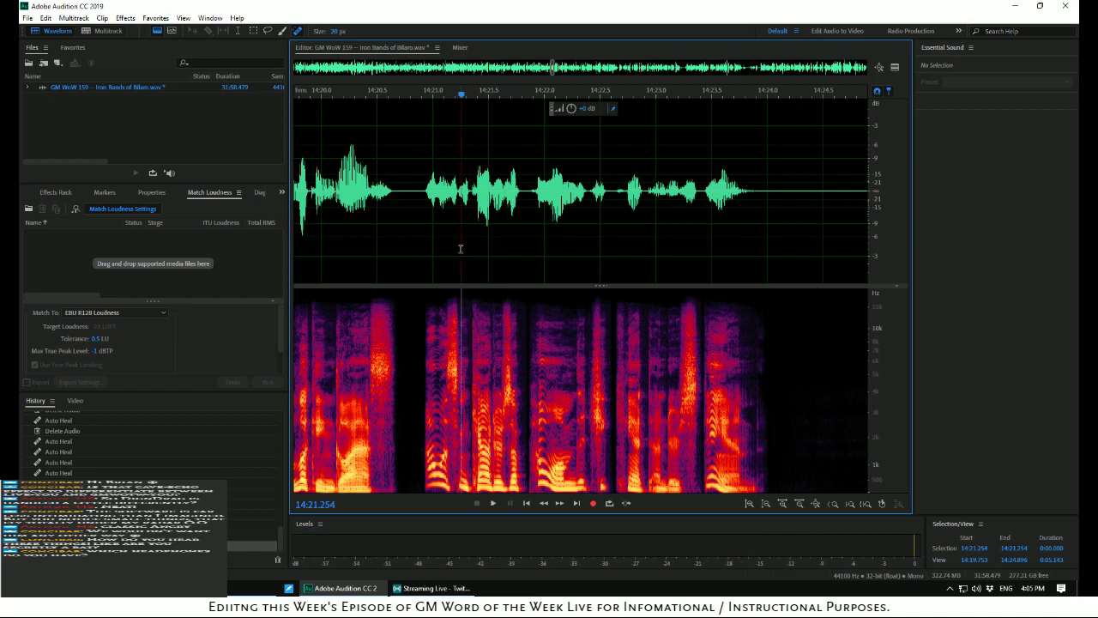
key(space)
key(space)
Auto-heal the 0.014-second click starting at 14:21.272
scroll(460, 250, up, 5)
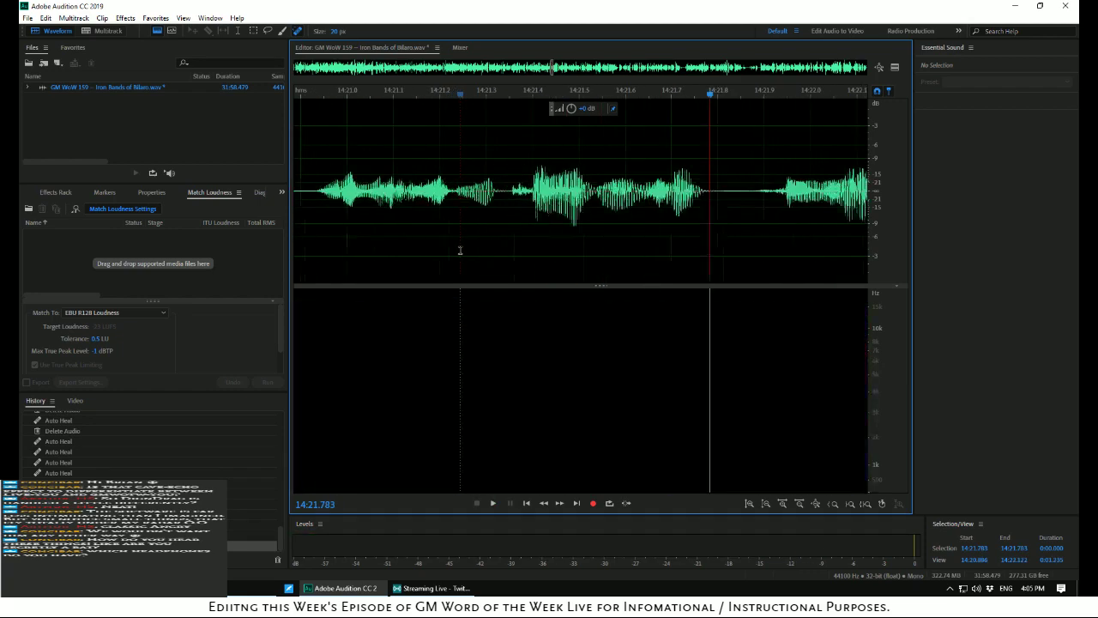
scroll(460, 250, down, 1)
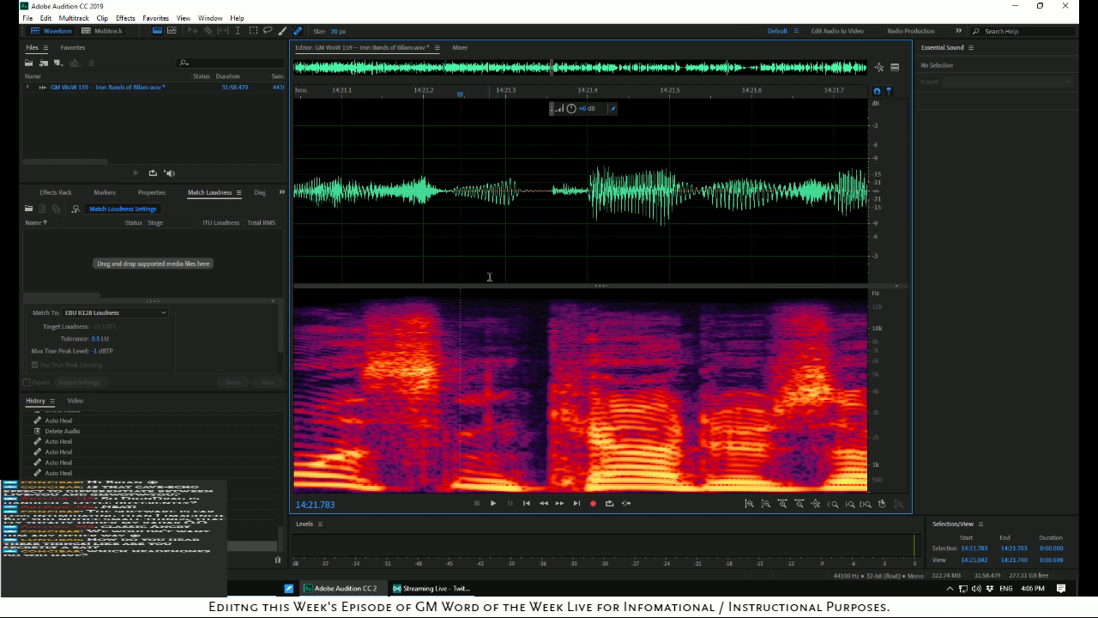
drag(487, 272, 489, 275)
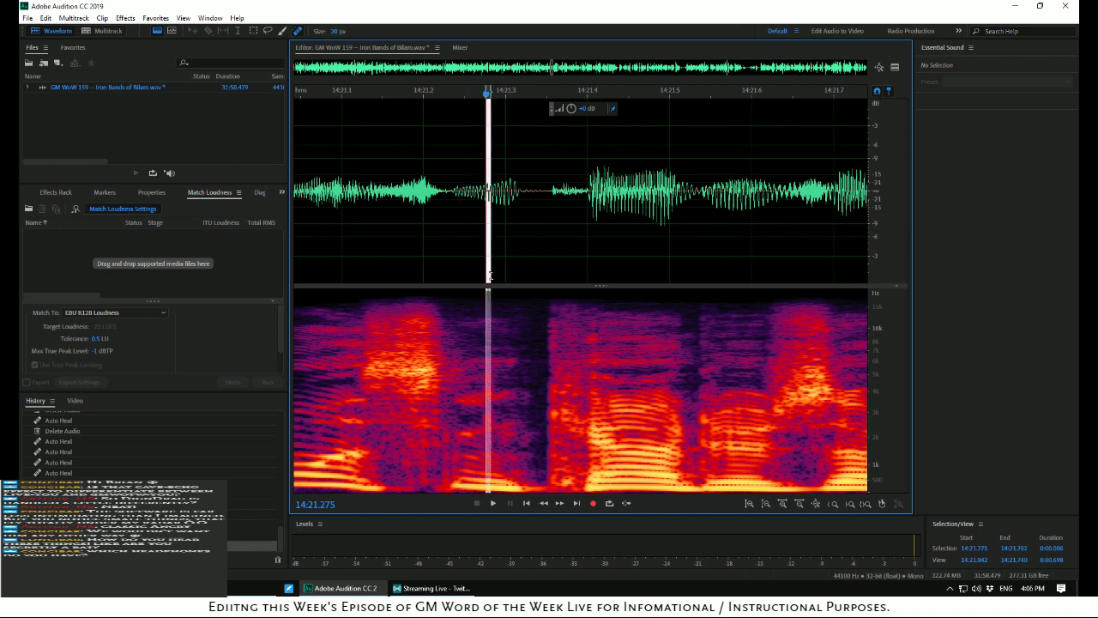
click(479, 271)
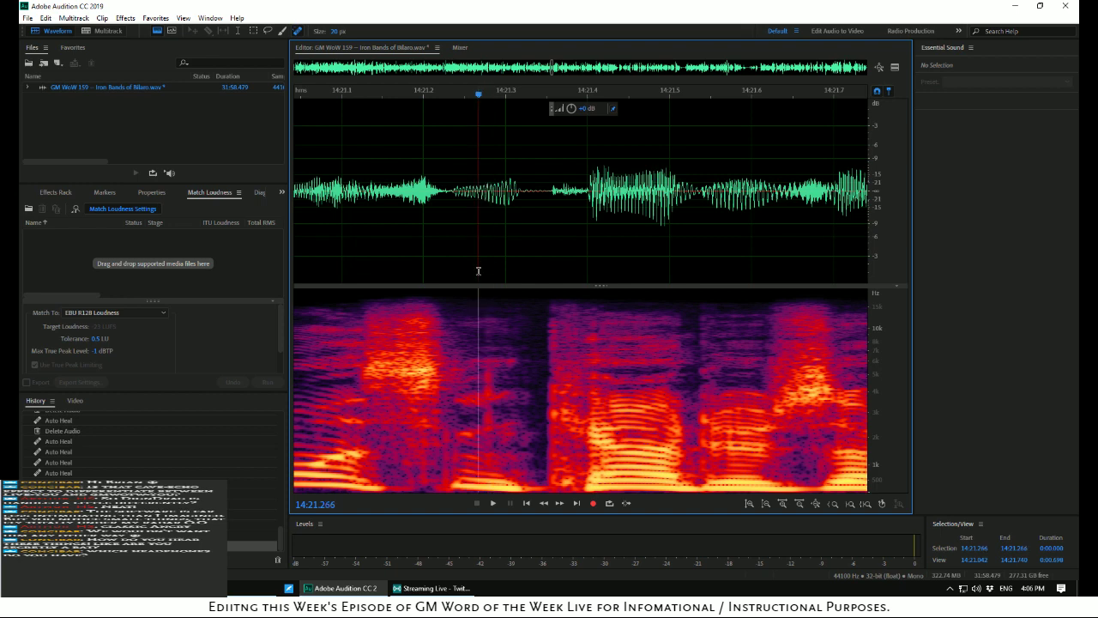
drag(482, 271, 487, 275)
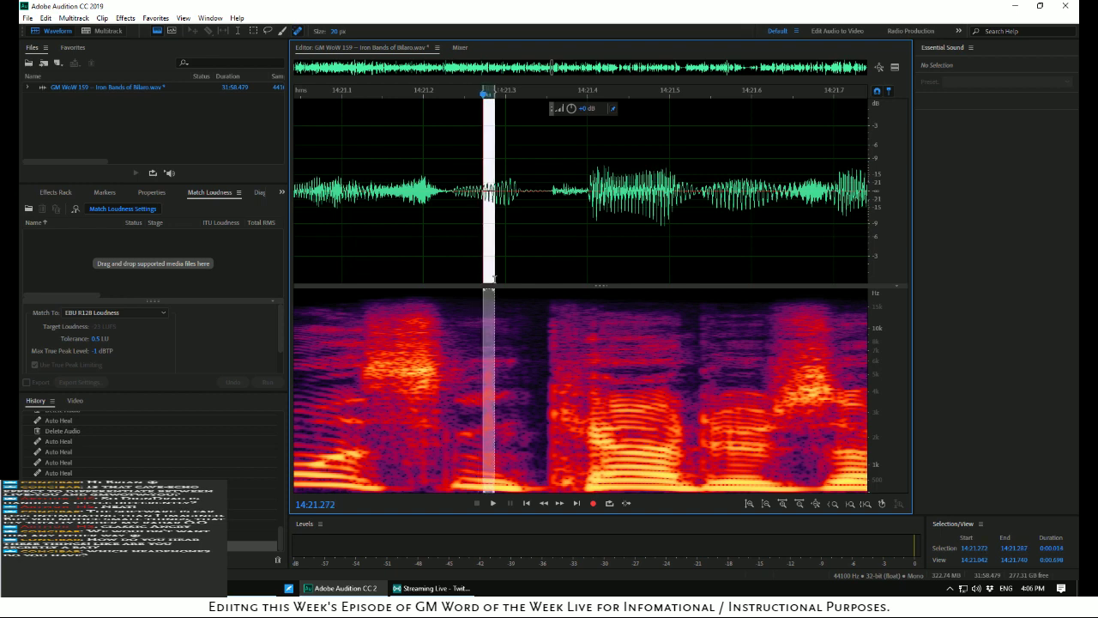
right_click(486, 273)
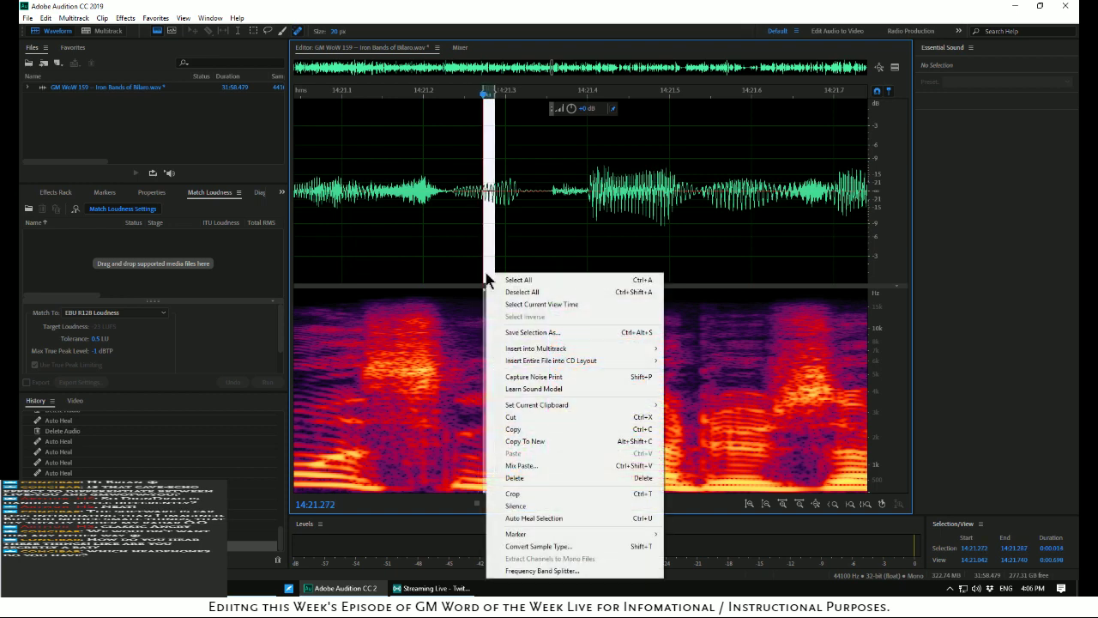
click(522, 520)
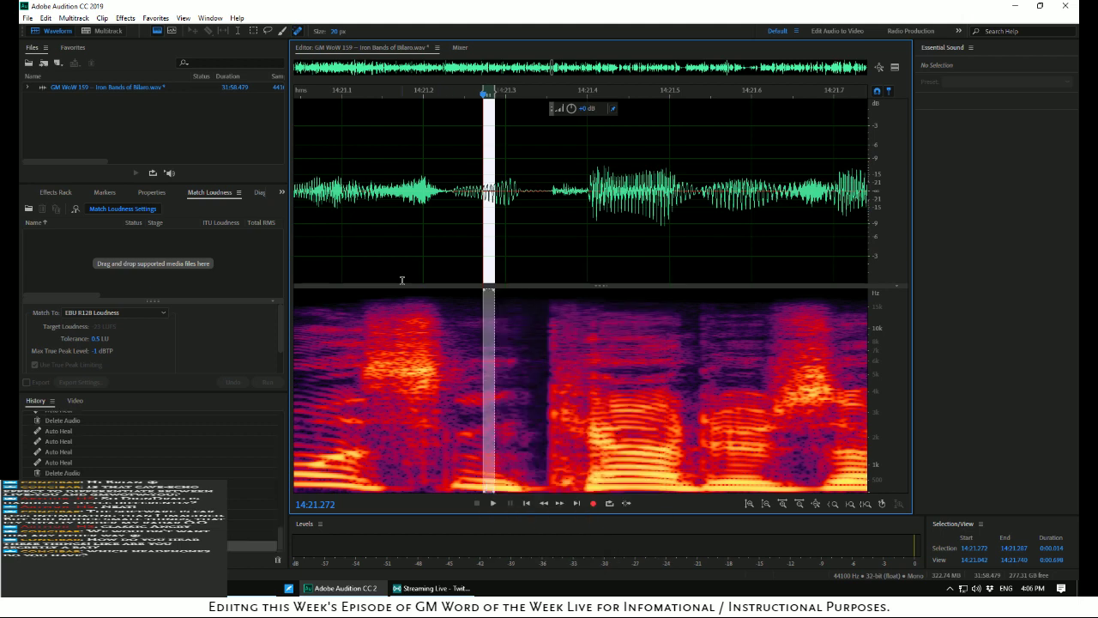
Replay from about 14:21.0 to check the heal and listen on to about 14:37.1
scroll(402, 280, down, 1)
click(399, 269)
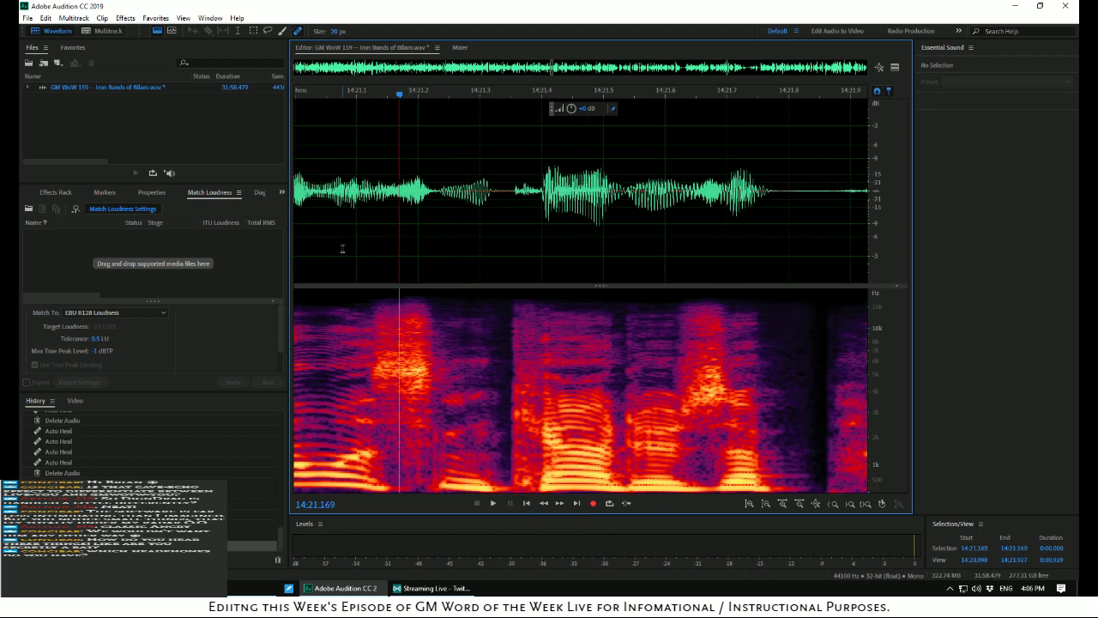
key(space)
scroll(326, 249, down, 2)
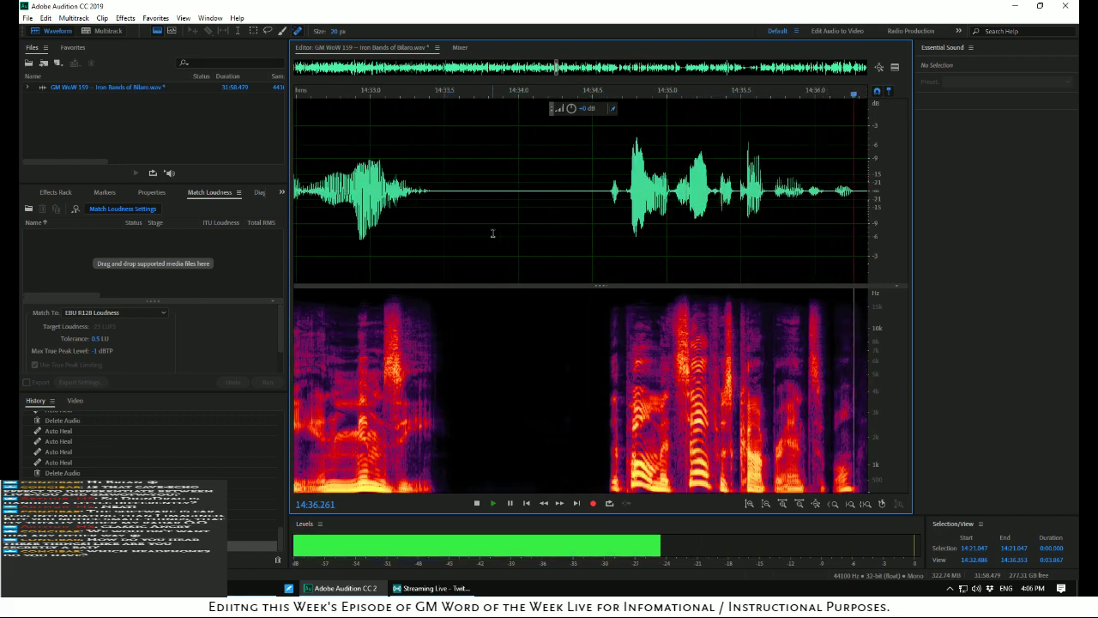
key(space)
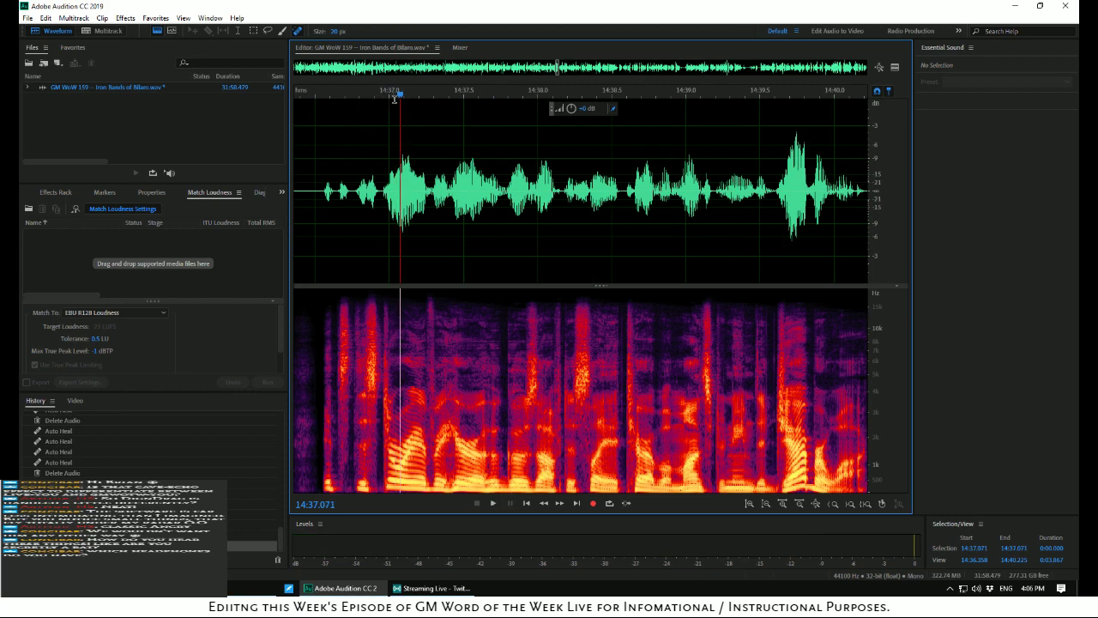
Replay from about 14:35.1 and auto-heal the 0.022-second click starting at 14:36.249, just after the quiet word
drag(402, 100, 513, 102)
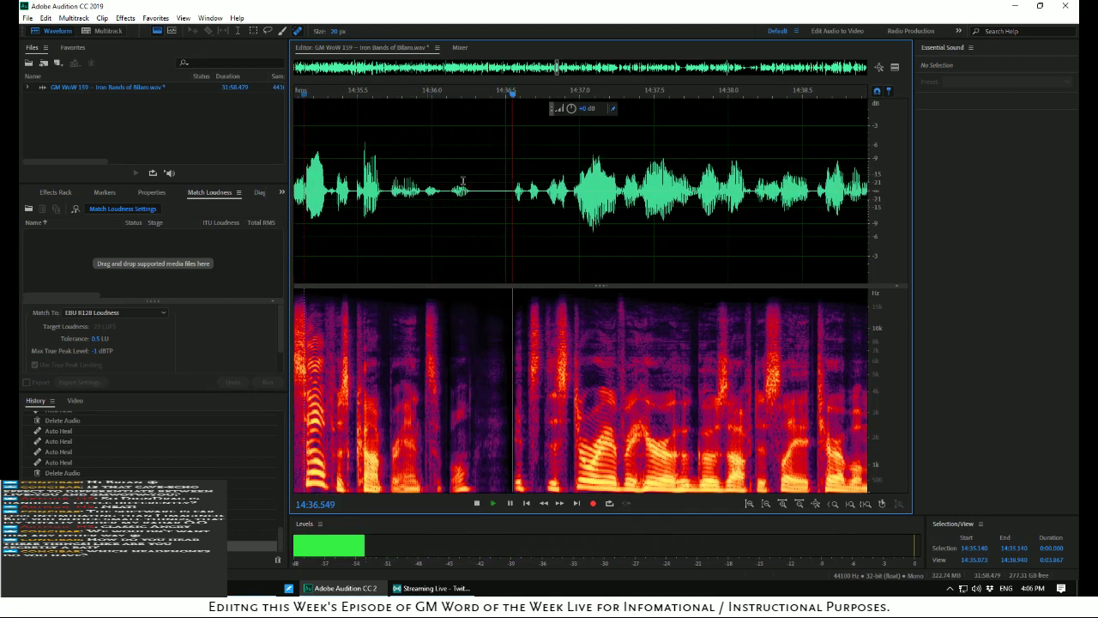
scroll(467, 234, up, 3)
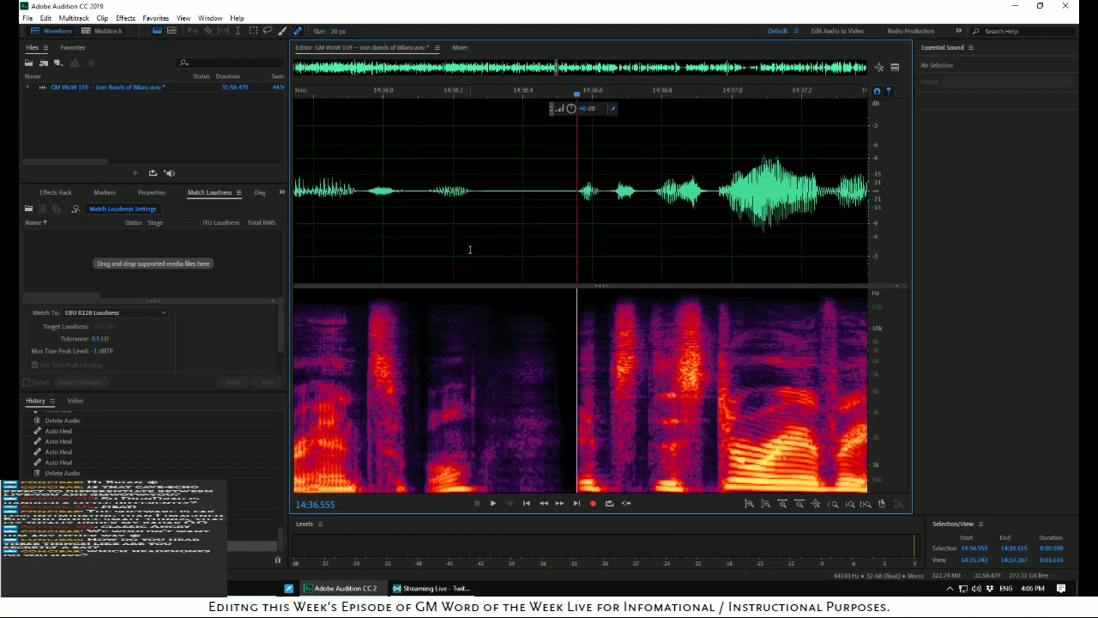
drag(471, 250, 479, 257)
right_click(471, 247)
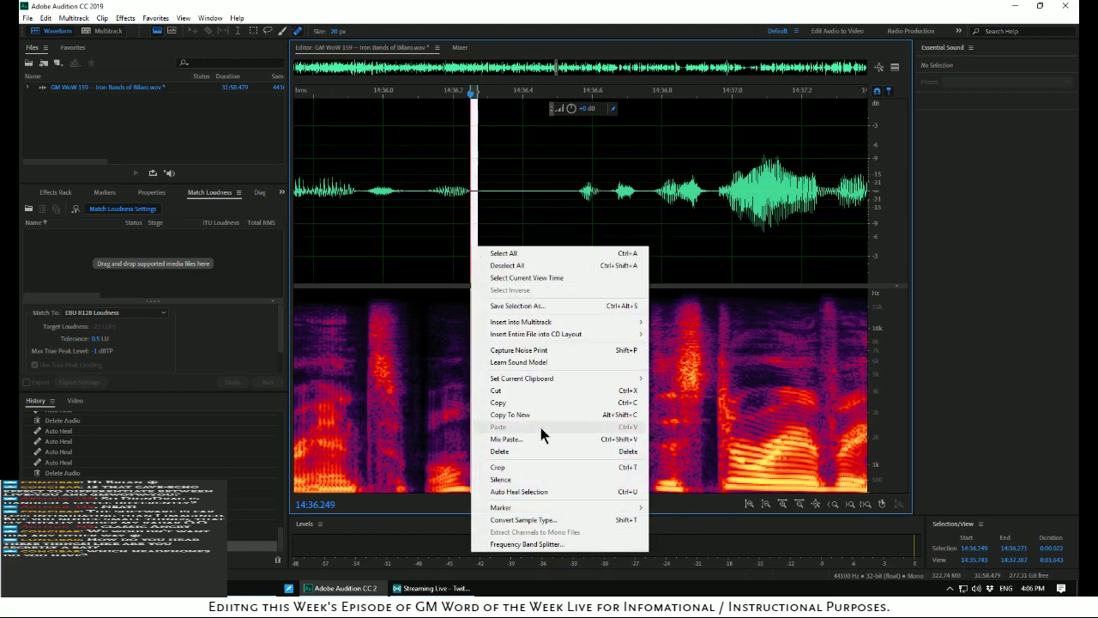
click(519, 488)
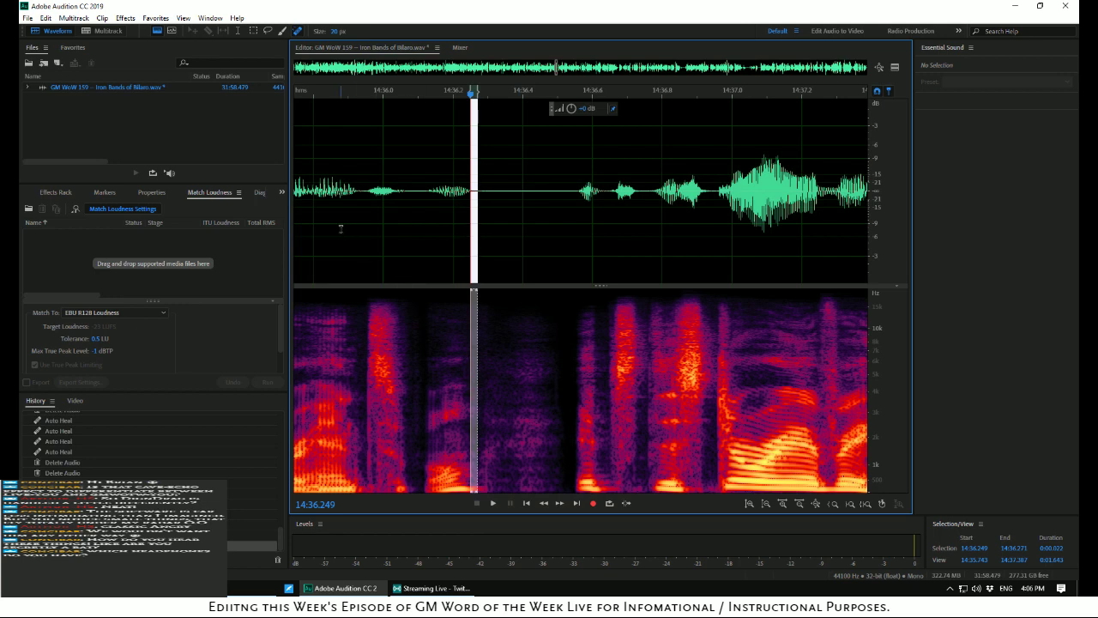
Replay from about 14:35.9 to about 14:45.6 and shorten the long pause by deleting about 1.1 seconds from 14:43.901
click(340, 230)
key(space)
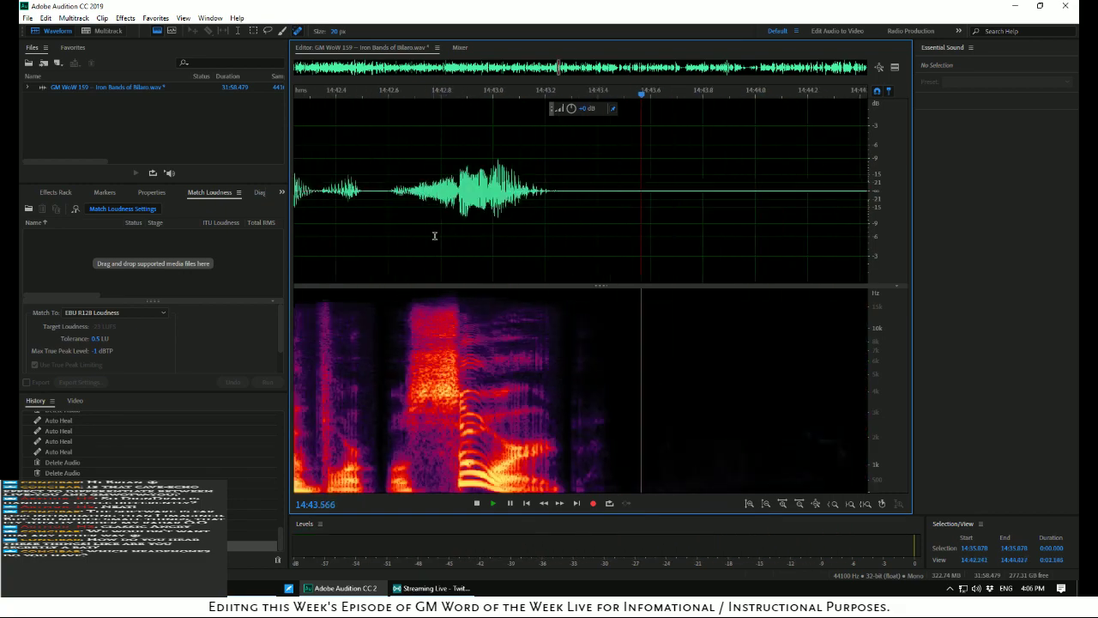
scroll(464, 236, down, 4)
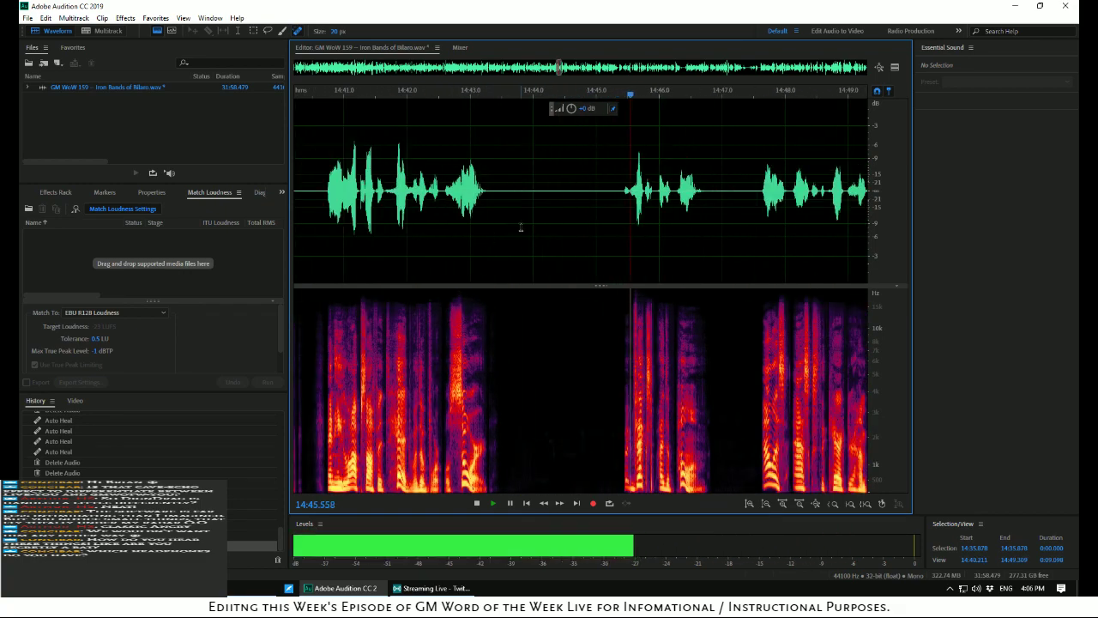
drag(526, 228, 592, 233)
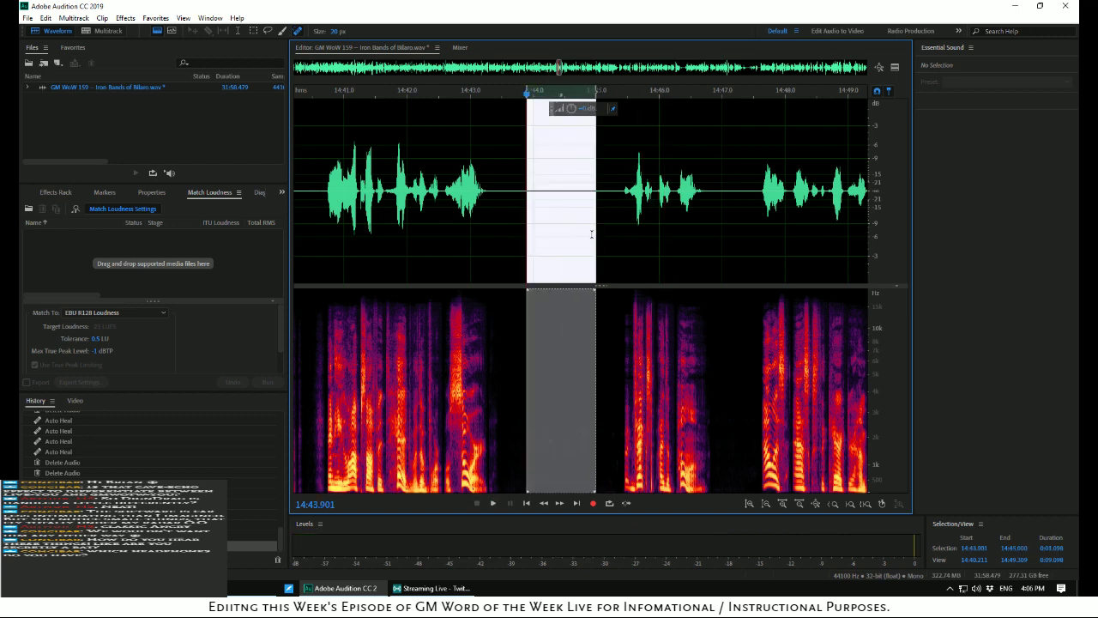
key(Delete)
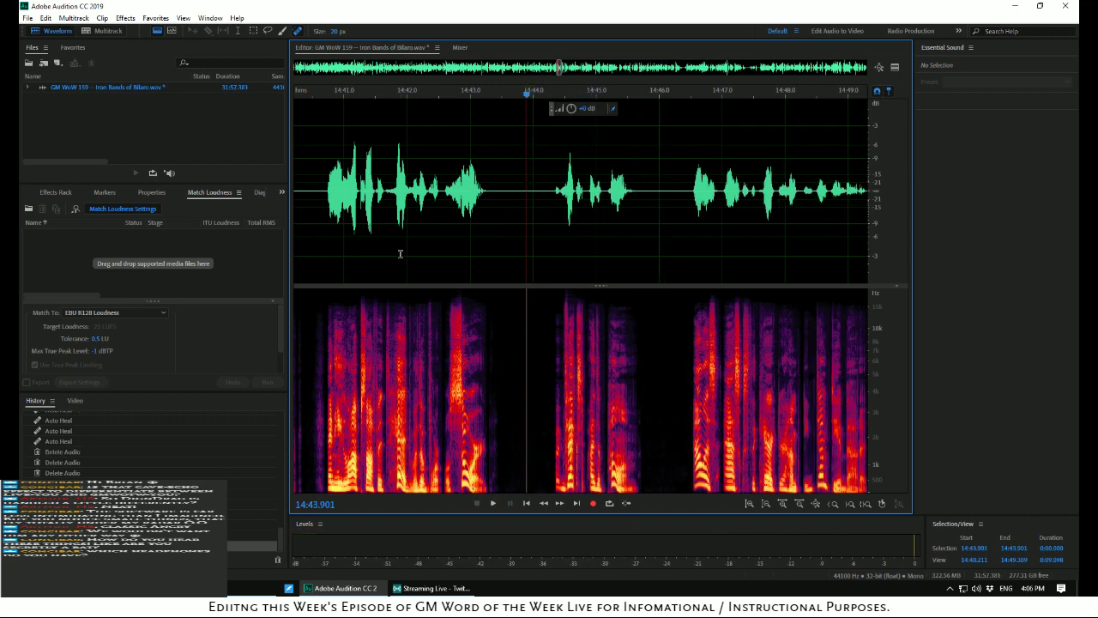
Replay from about 14:41.9 to about 14:45.6 to check the shortened pause
click(400, 254)
key(space)
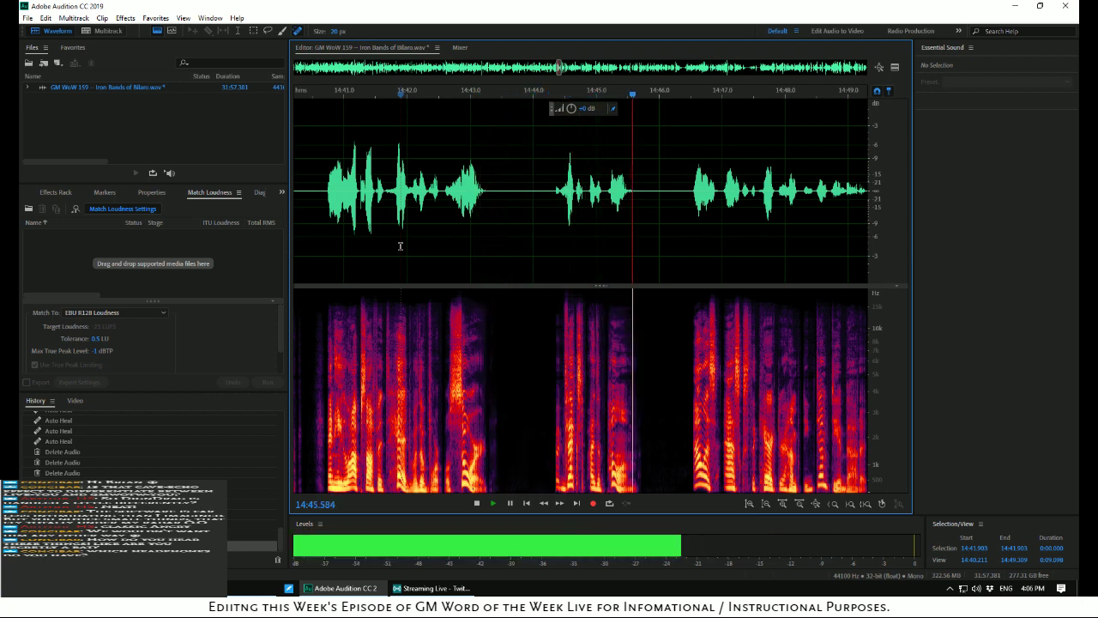
key(space)
Replay short passages of the phrase between about 14:44.1 and 14:45.1 and auto-heal the click near 14:44.7
drag(537, 248, 540, 248)
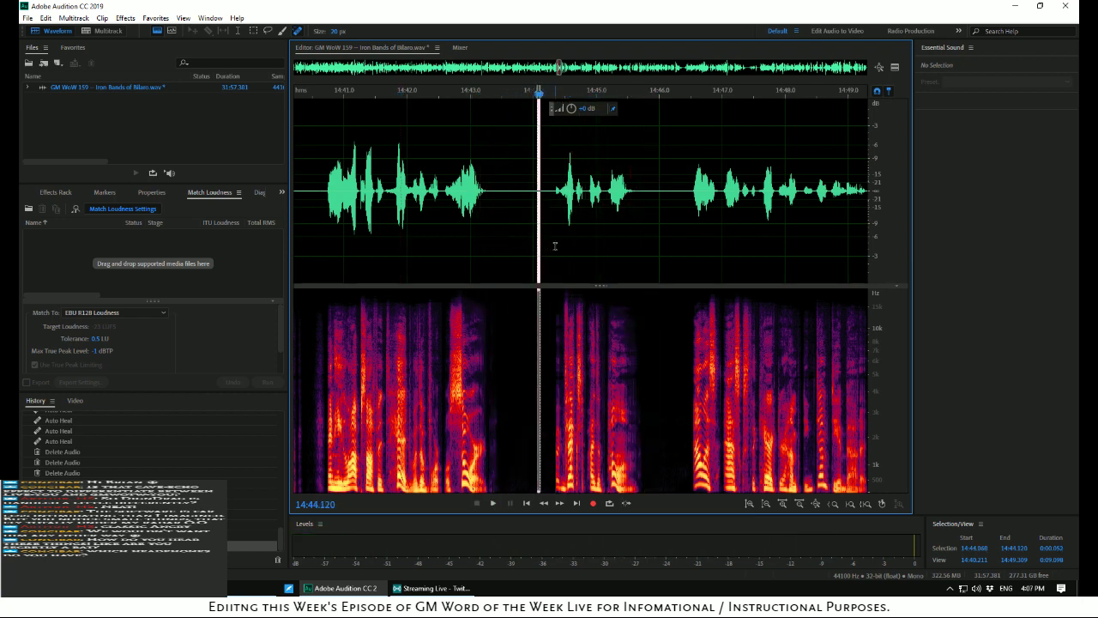
key(space)
key(space)
scroll(585, 269, up, 3)
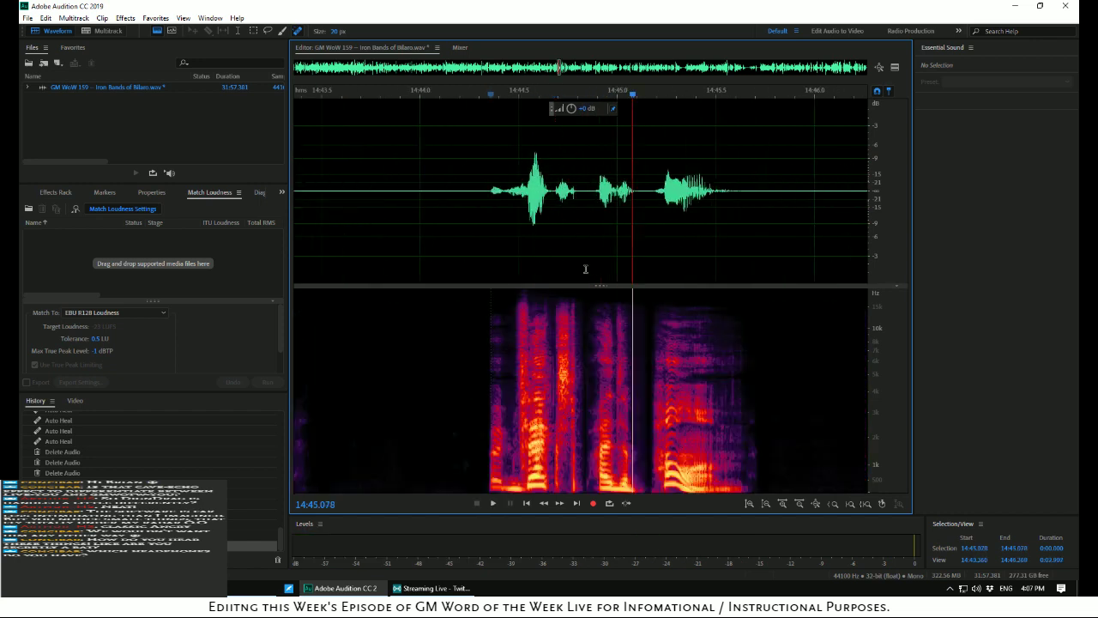
scroll(585, 269, up, 2)
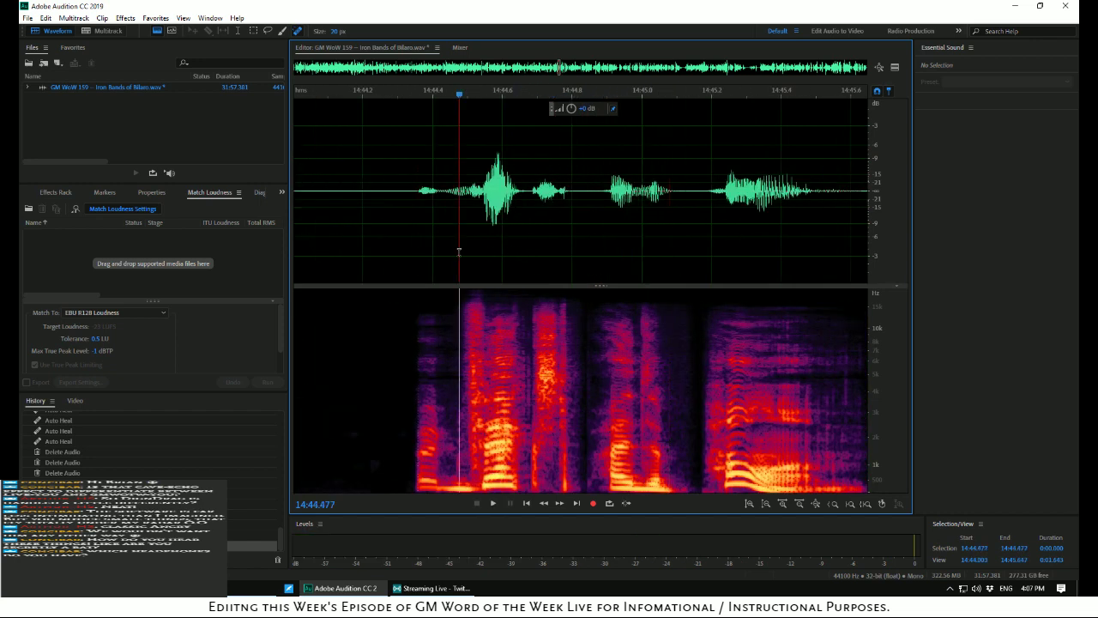
key(space)
key(space)
click(533, 260)
key(space)
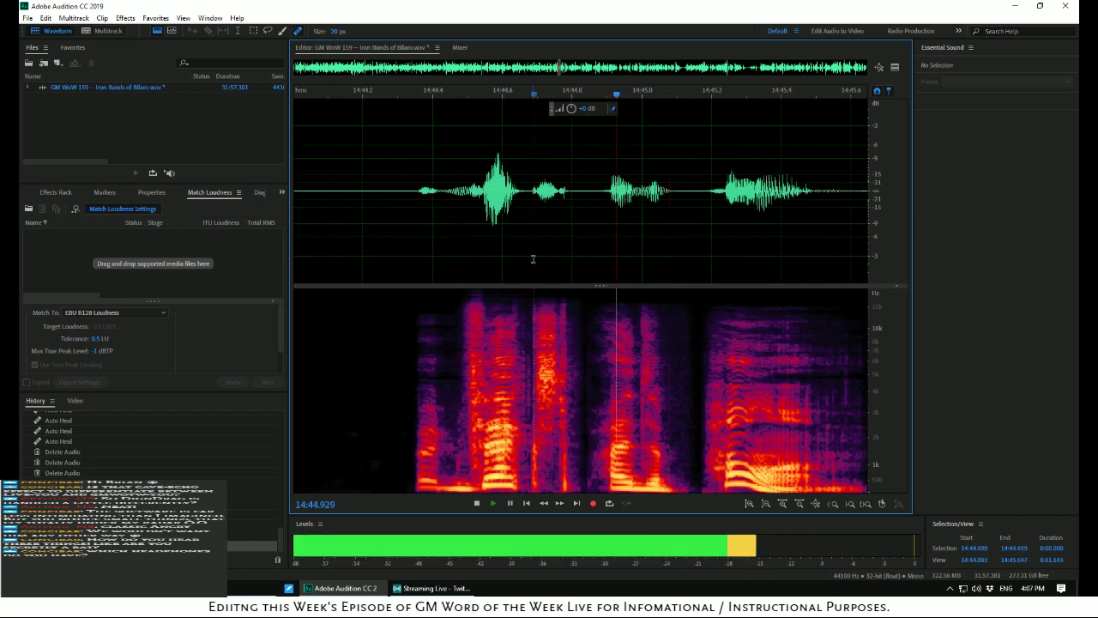
key(space)
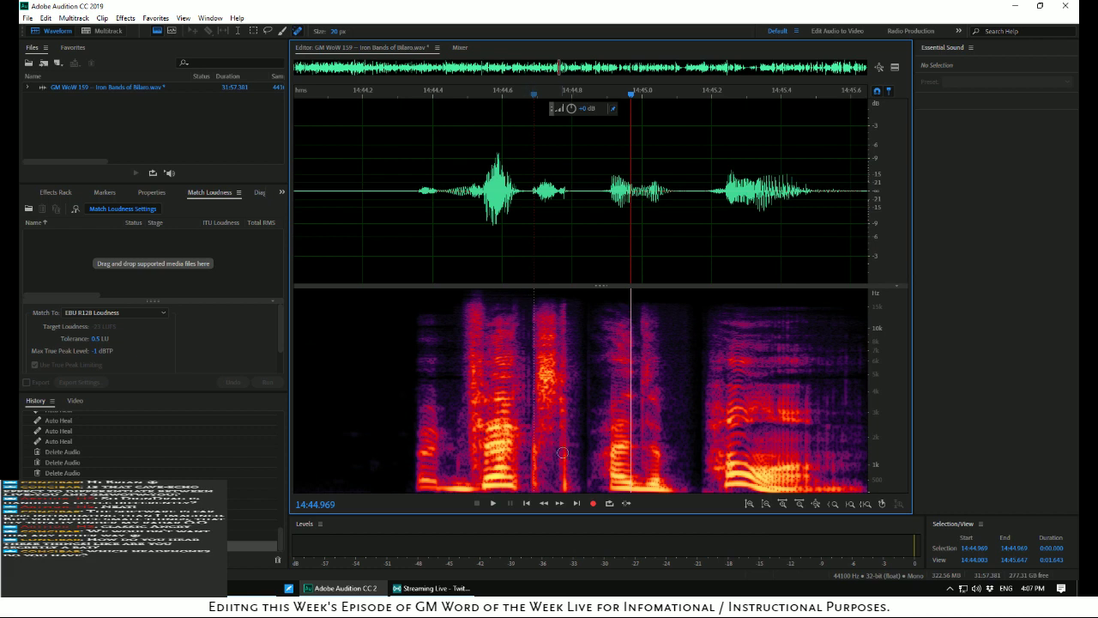
key(Delete)
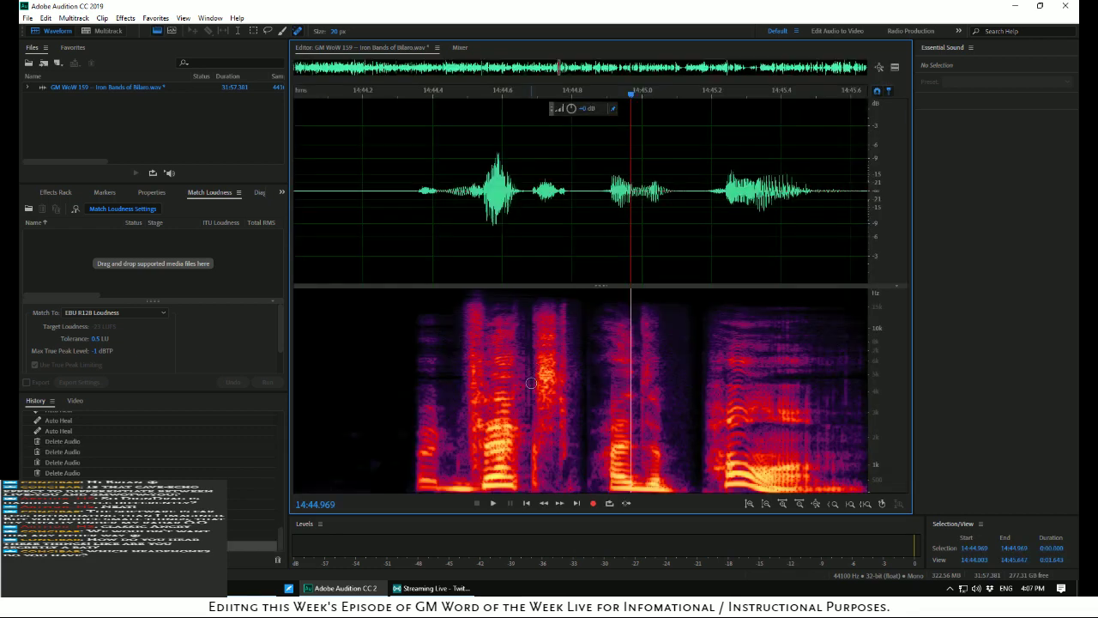
Replay from about 14:44.3 to check the heal and listen on to about 14:54.5
key(space)
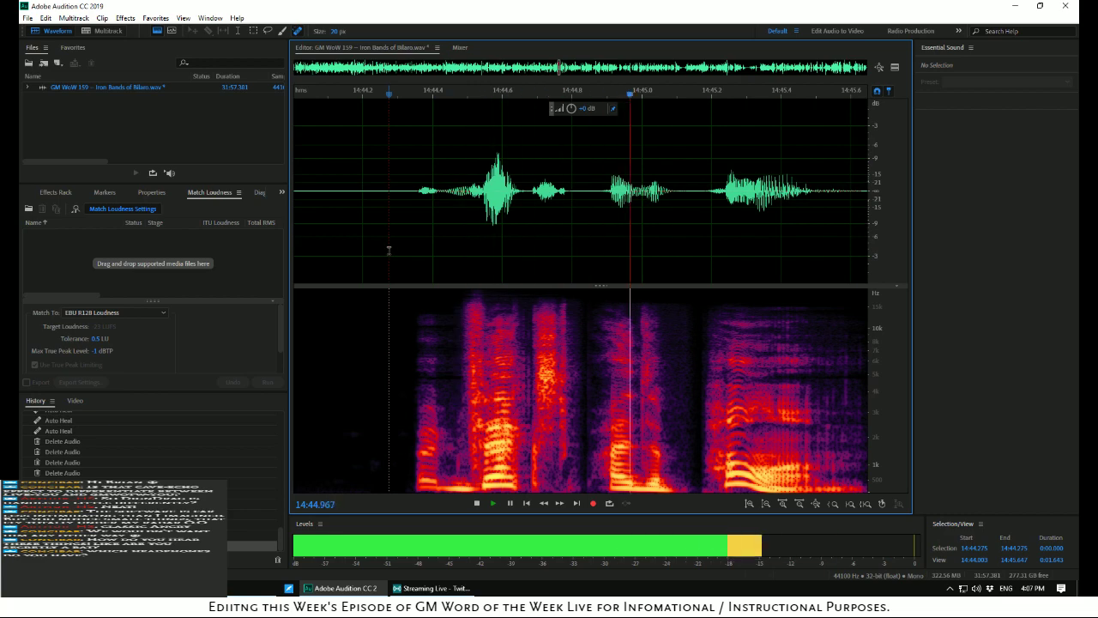
key(space)
key(space)
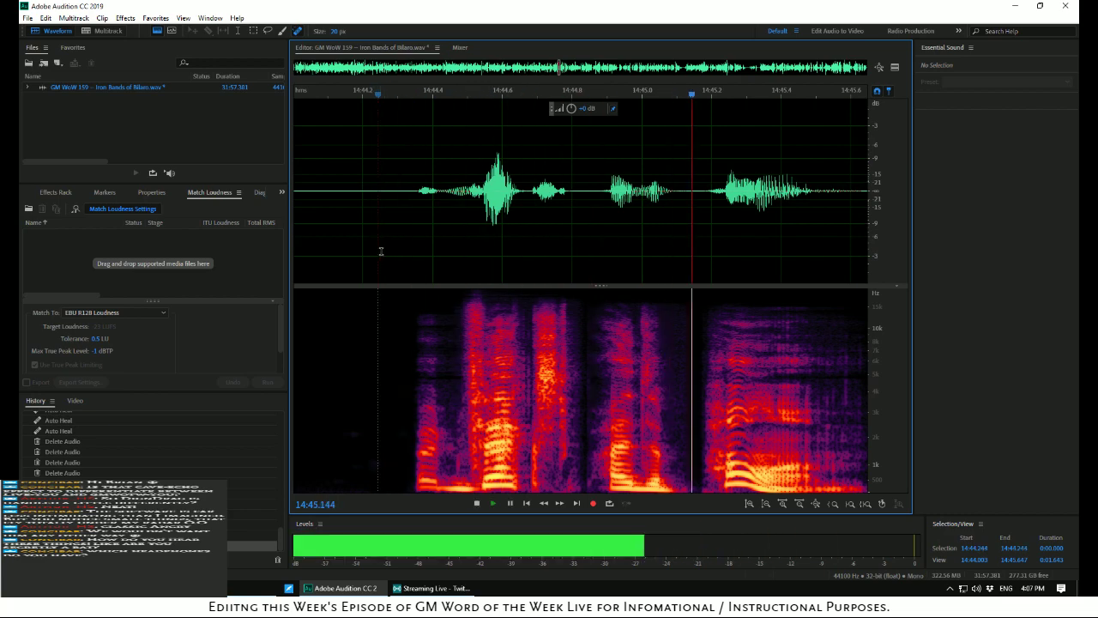
scroll(544, 258, down, 5)
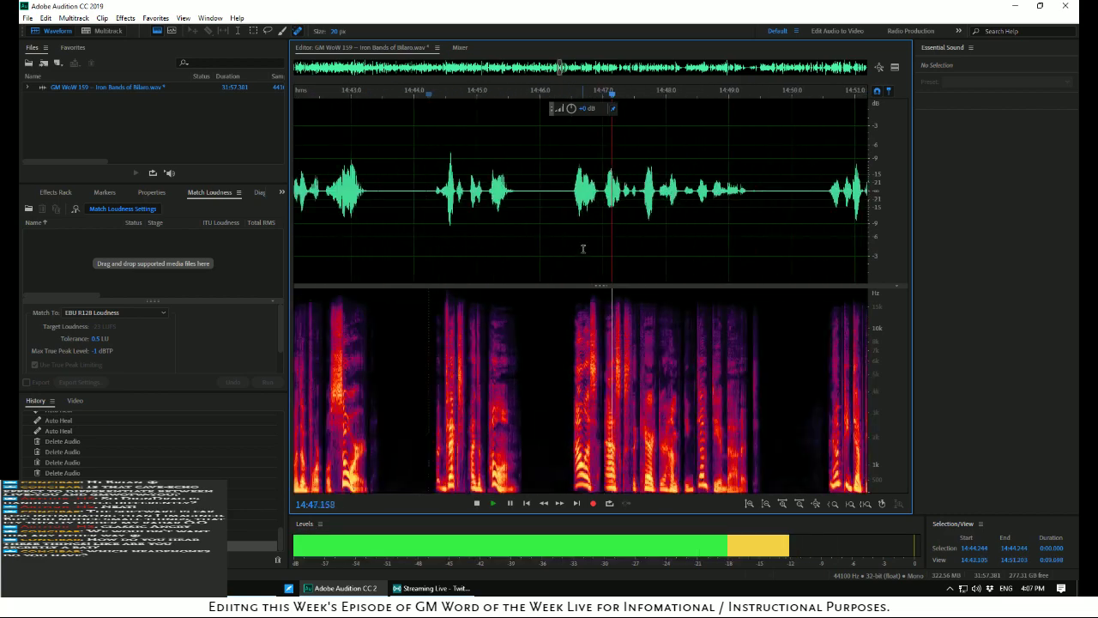
key(space)
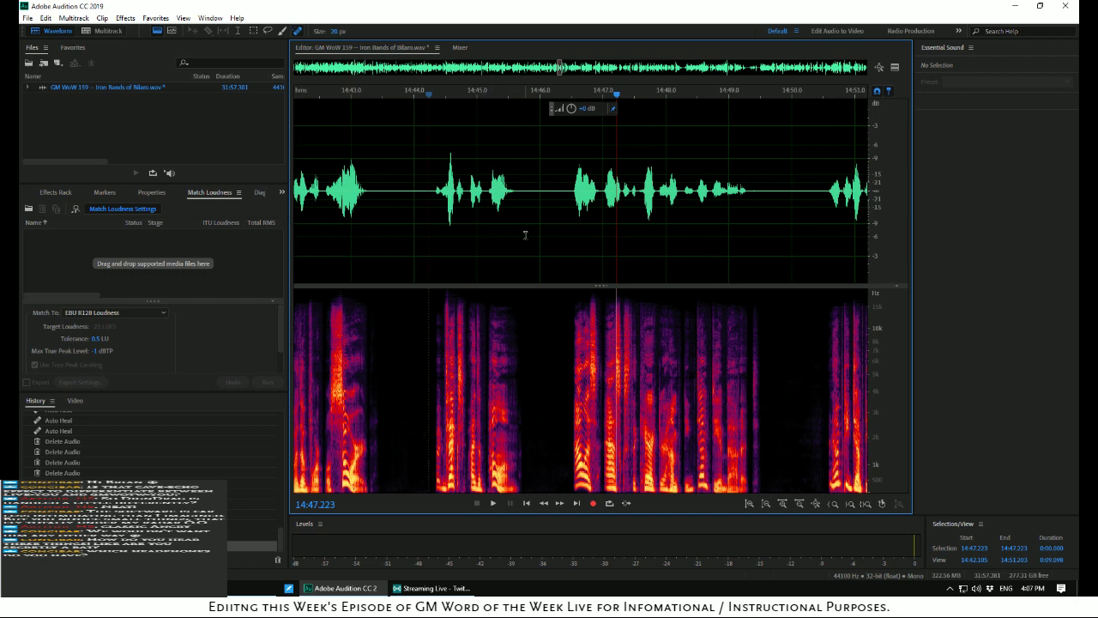
key(space)
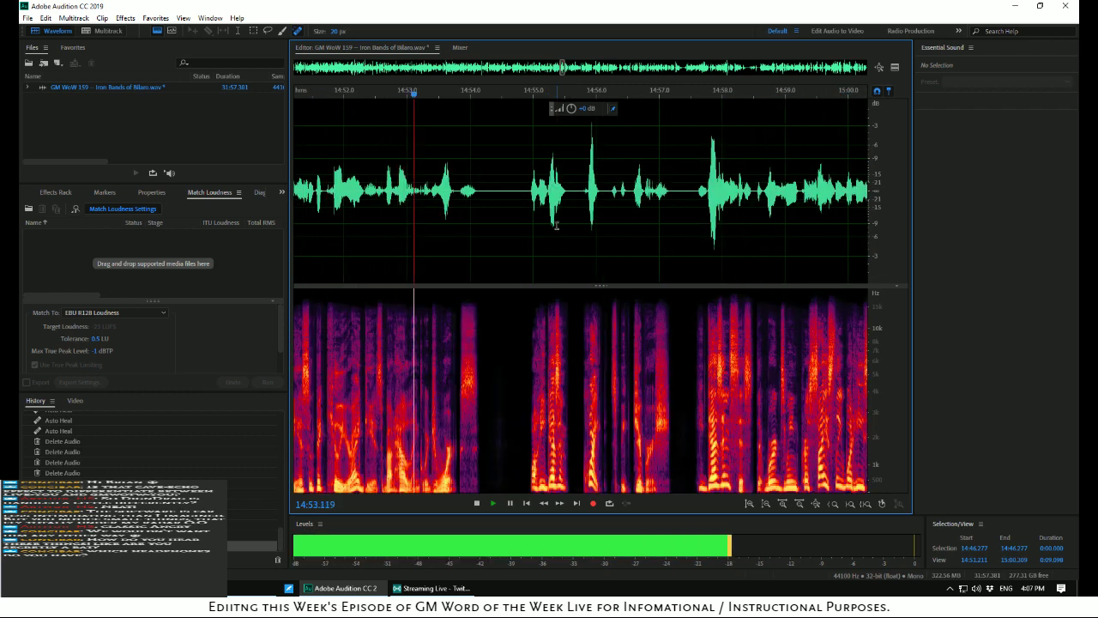
key(space)
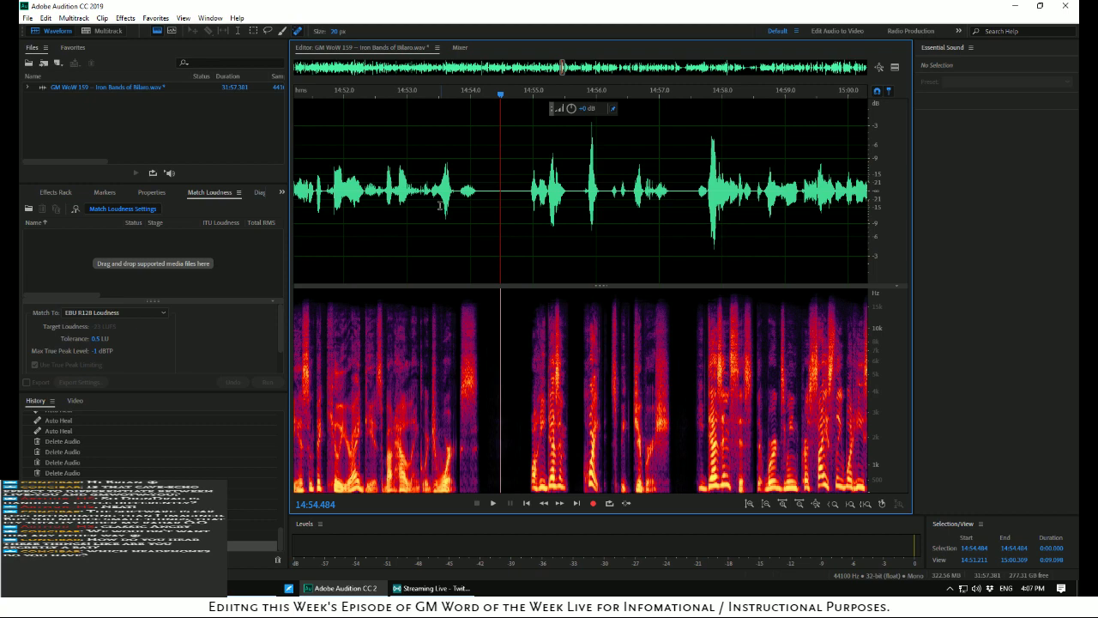
Replay from about 14:52.3 and auto-heal the 0.026-second click starting at 14:52.590
click(363, 243)
key(space)
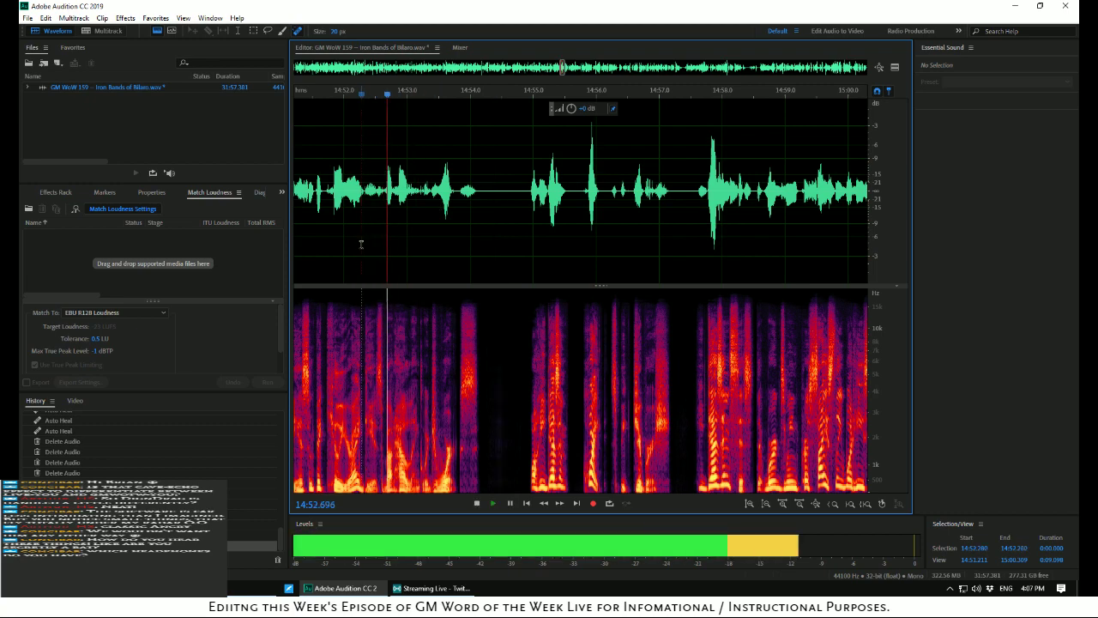
key(space)
key(equal)
key(equal)
key(equal)
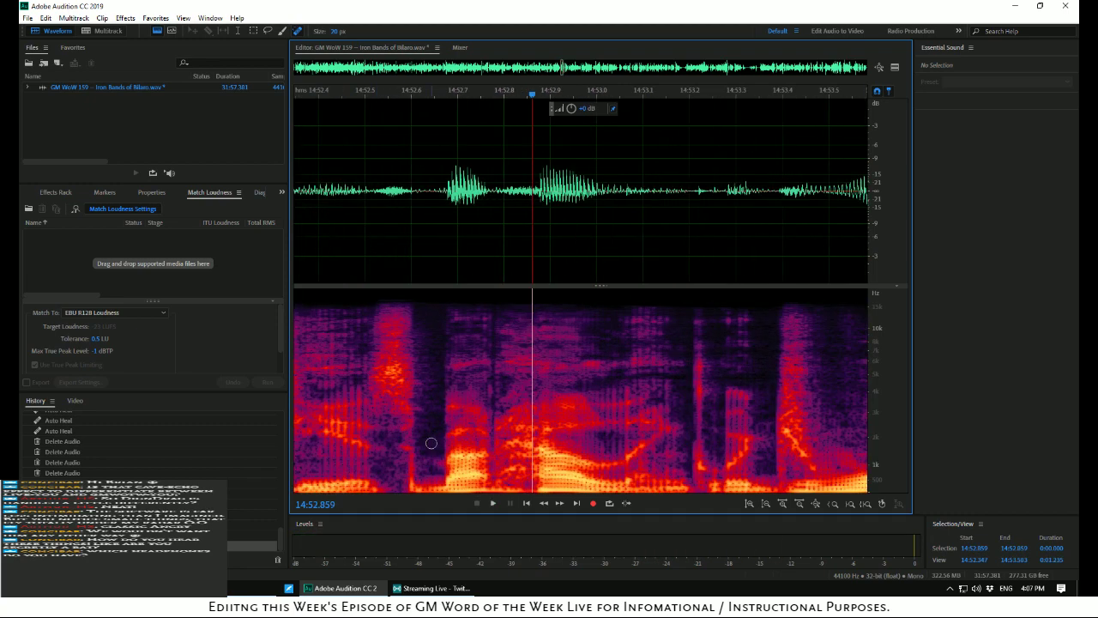
key(Delete)
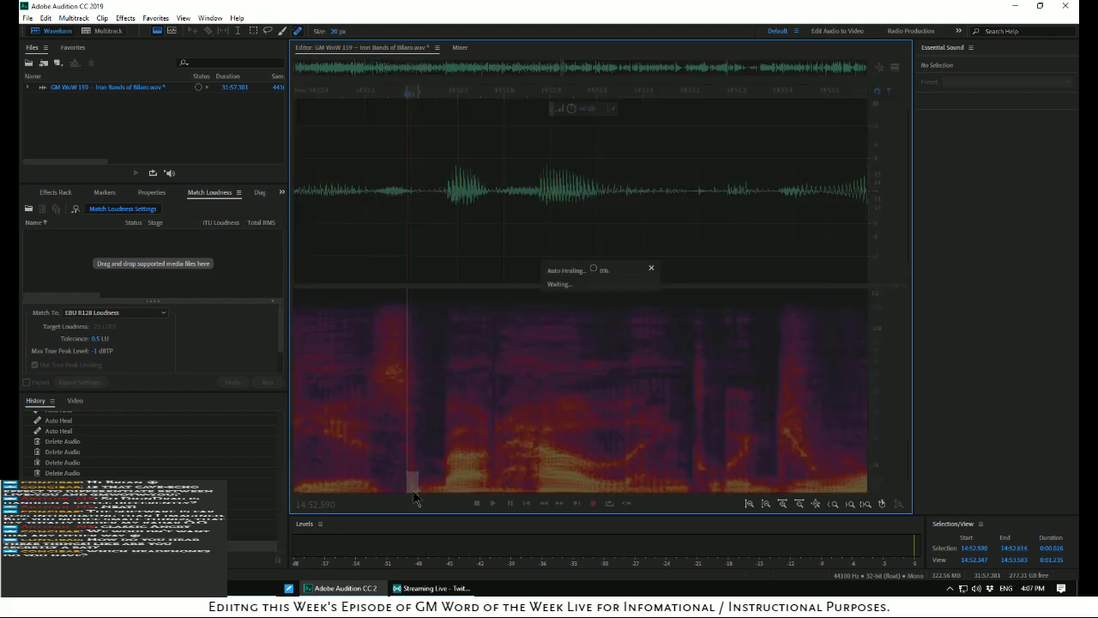
click(417, 484)
Replay from about 14:52.1 to check the heal and listen on to about 15:02.9
key(minus)
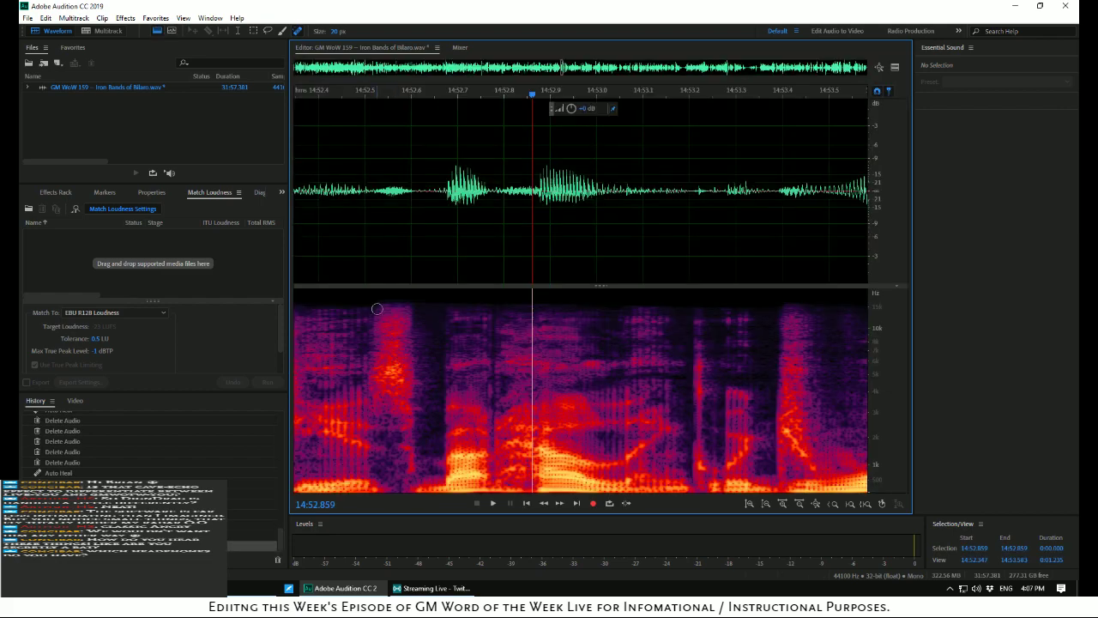
key(space)
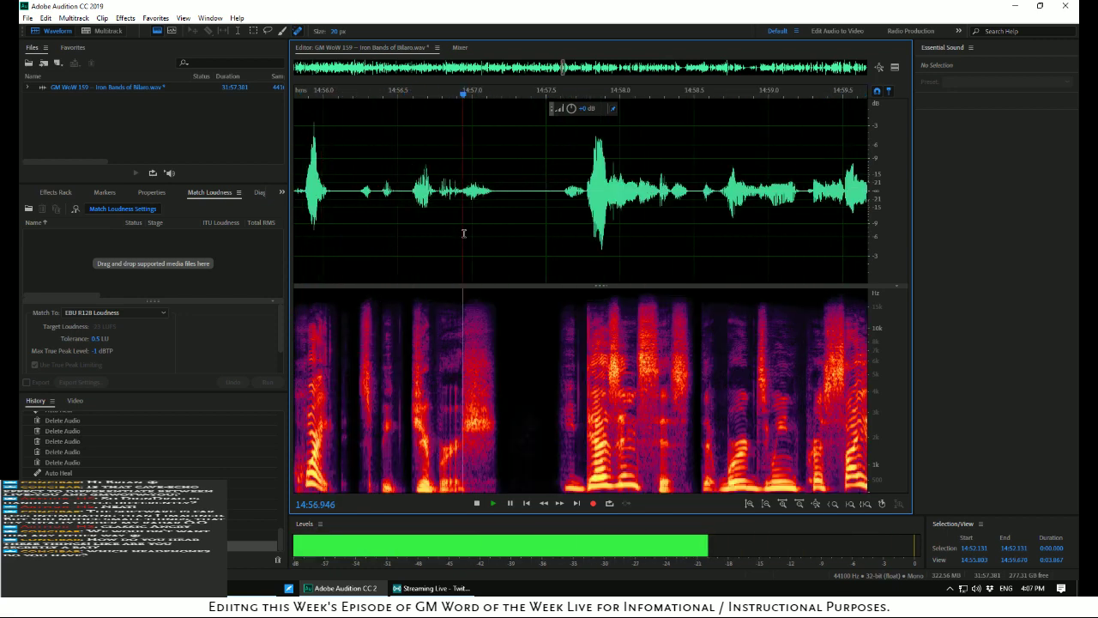
scroll(491, 240, down, 5)
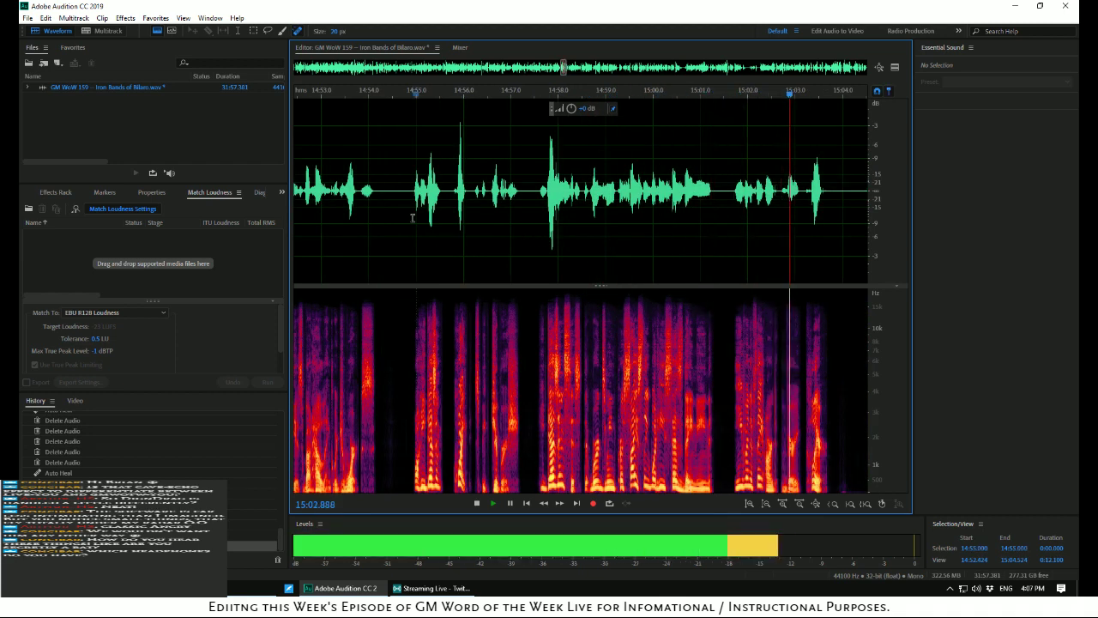
key(space)
Replay the phrase starting at about 14:54.8 and delete the repeated take, 12.555 seconds long, from 14:54.872
click(409, 216)
key(space)
key(space)
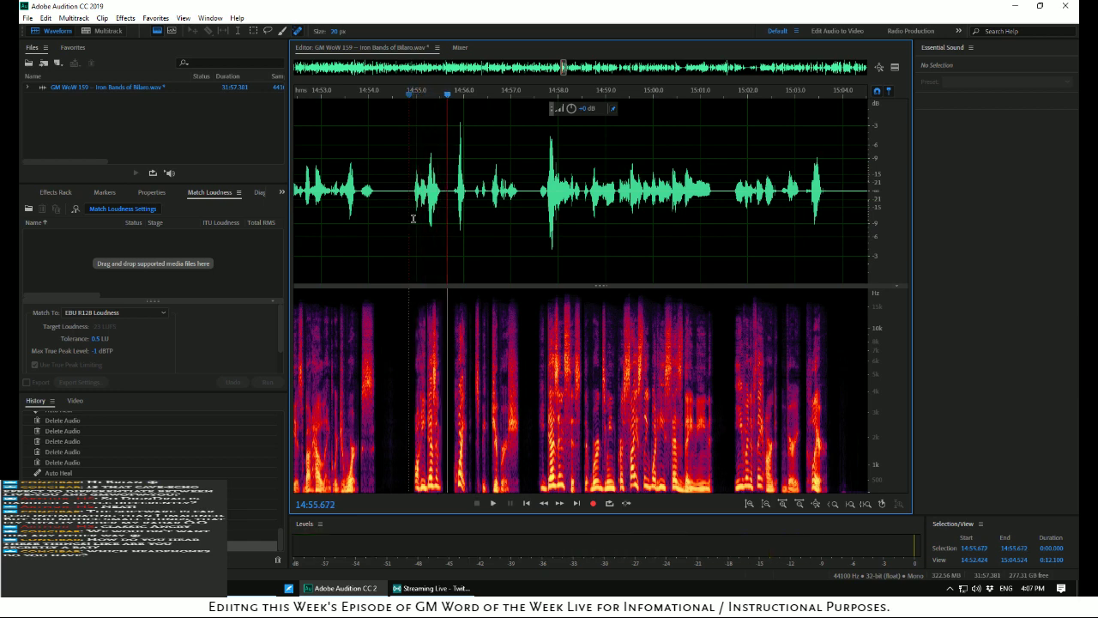
drag(409, 216, 540, 234)
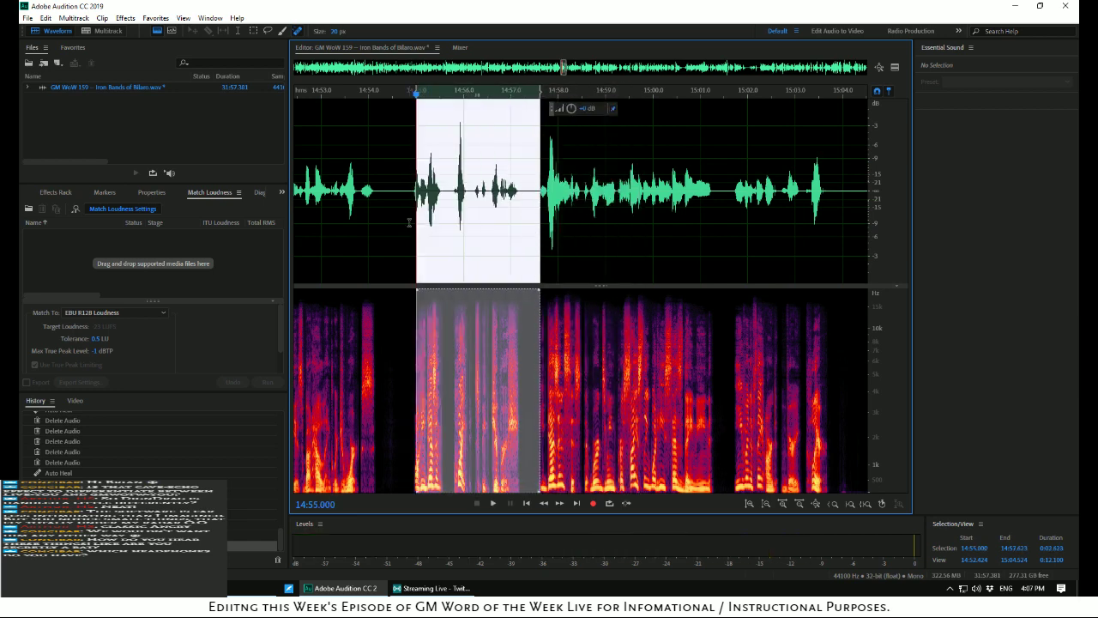
drag(410, 223, 709, 252)
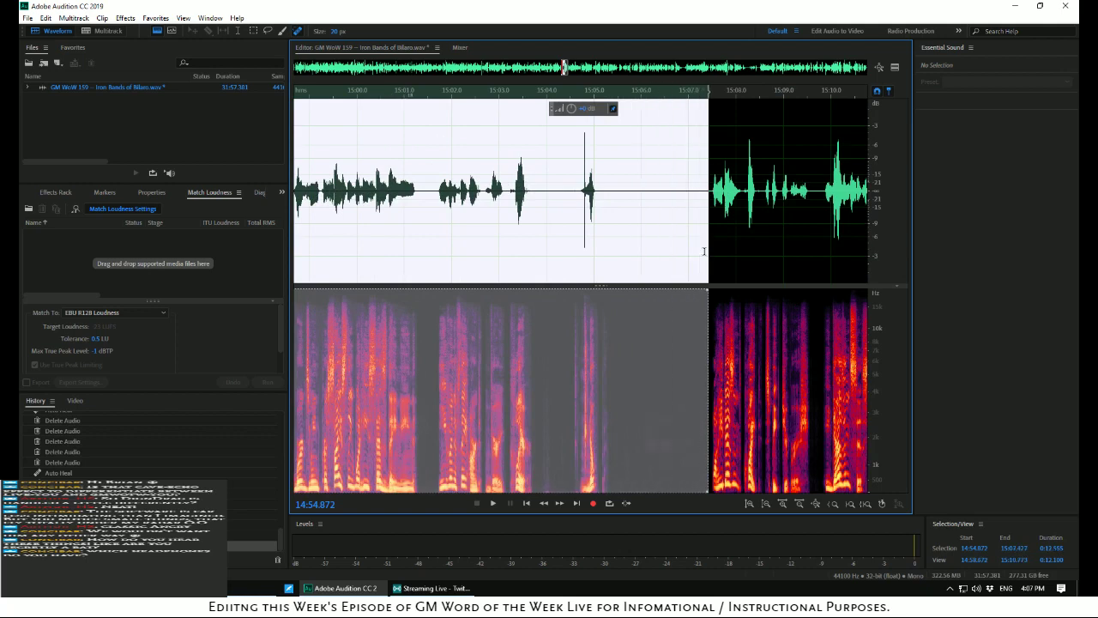
key(Delete)
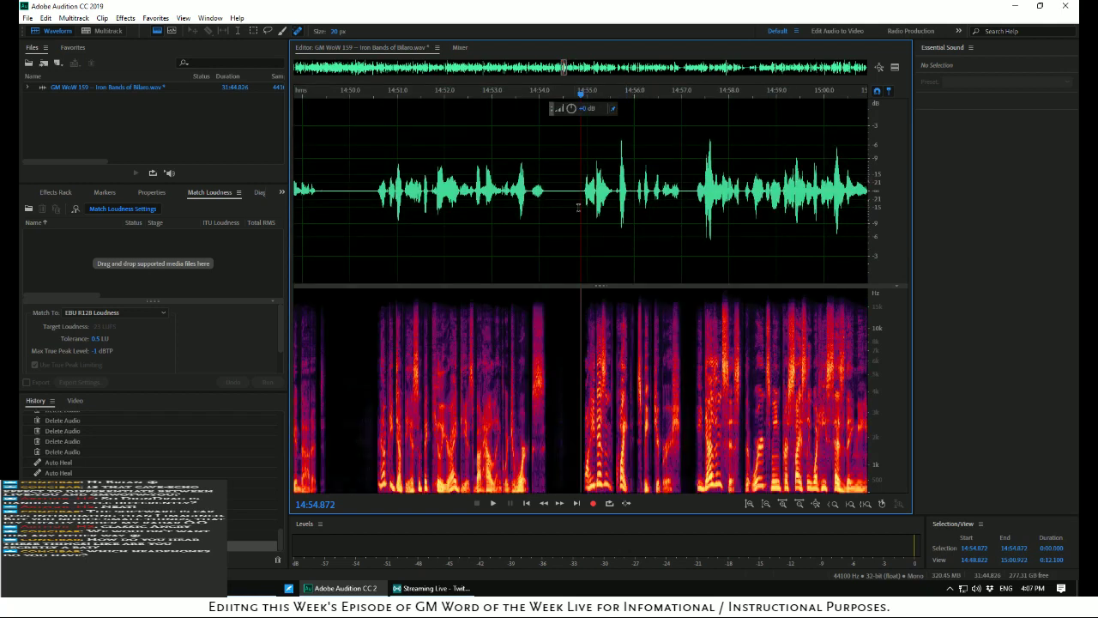
Listen from about 14:53.0 across the cut to about 15:03.2 and replay the phrase from about 15:02.1
click(494, 94)
key(space)
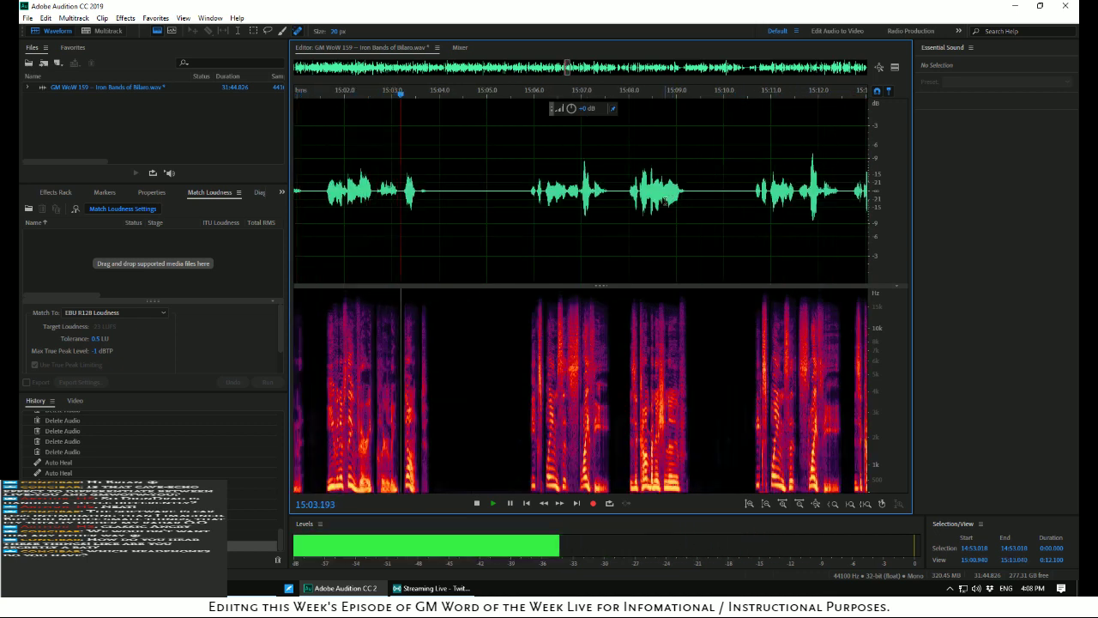
click(360, 240)
key(space)
click(348, 243)
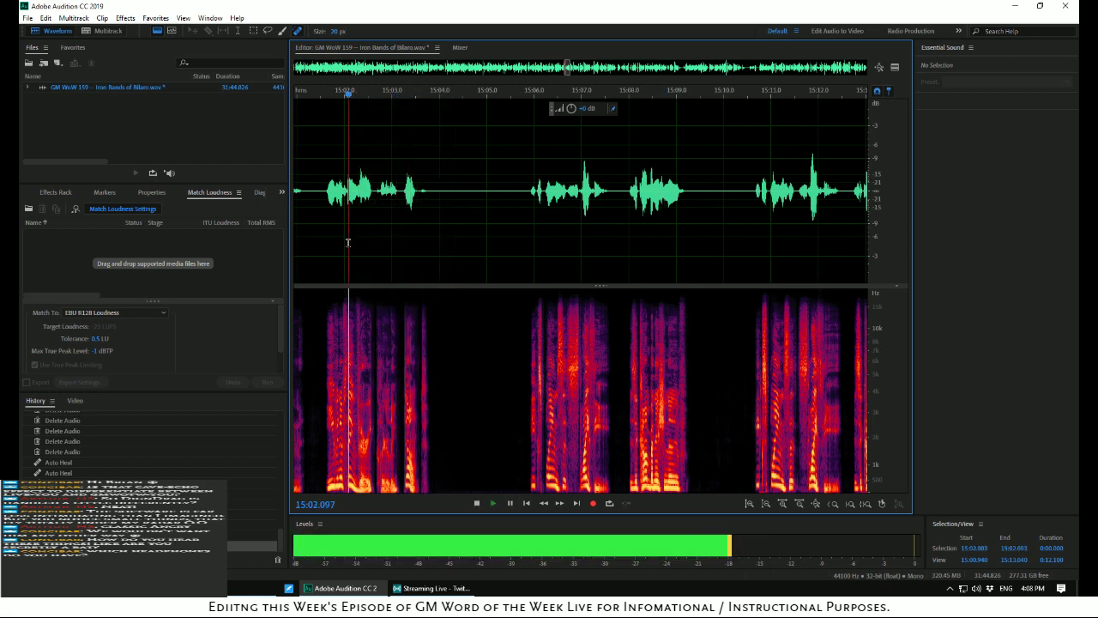
key(space)
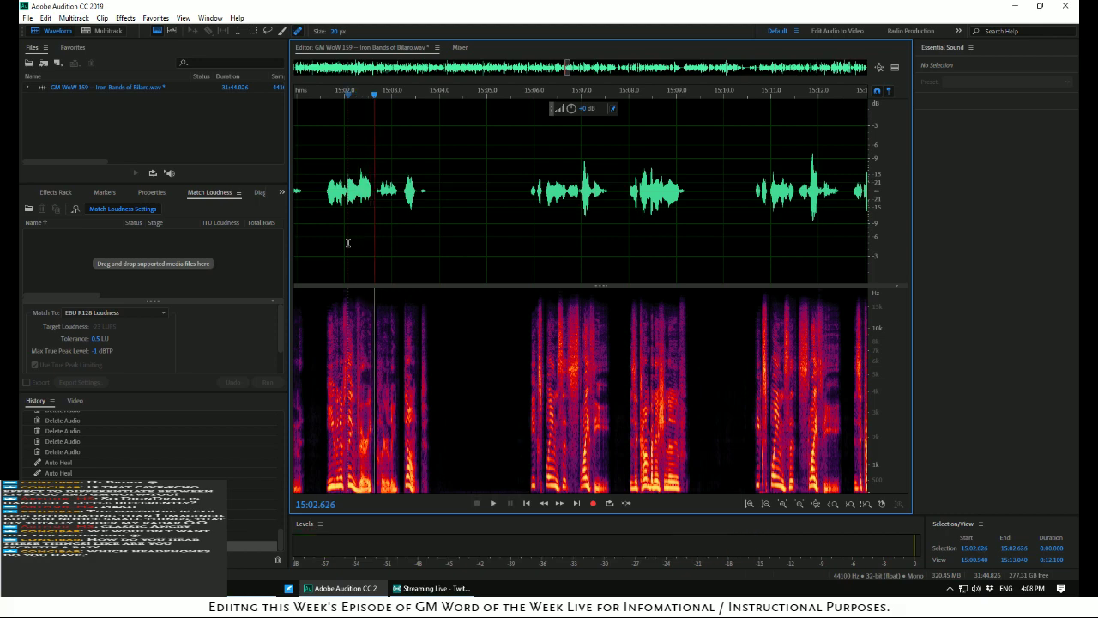
Replay short passages around 15:02.5, auto-heal the 0.019-second click starting at 15:02.590, and return the playhead to 15:01.969
scroll(367, 251, up, 5)
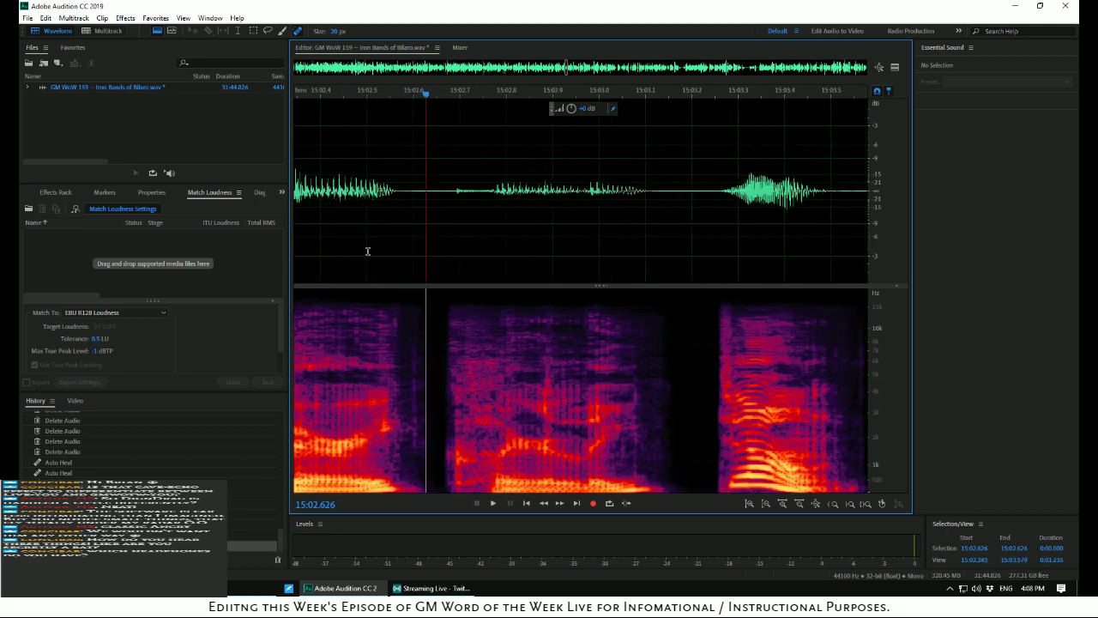
key(space)
key(space)
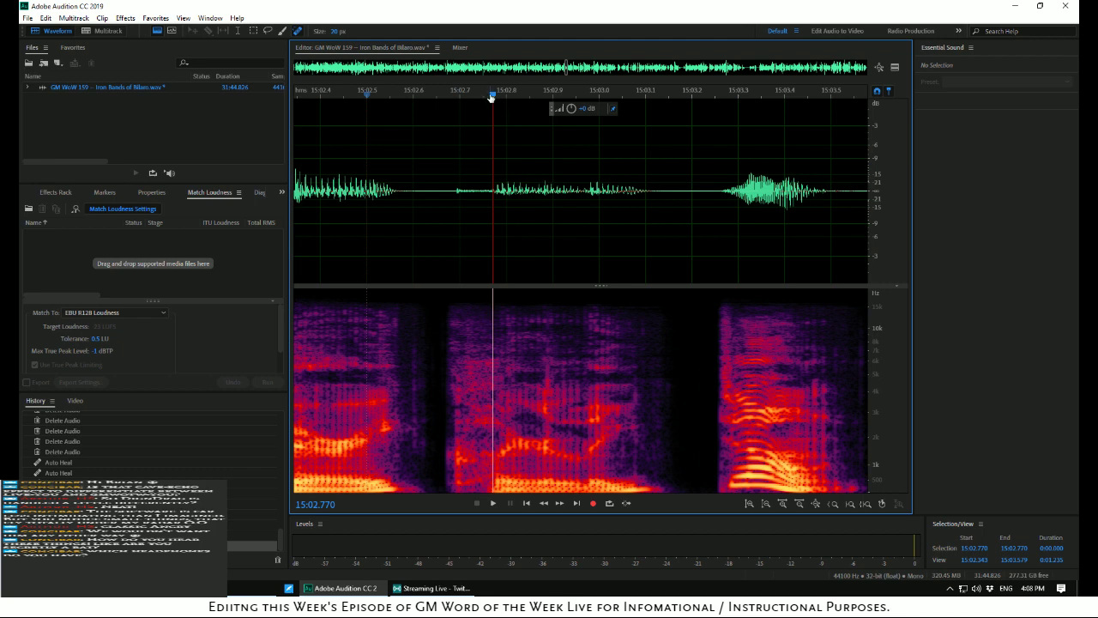
drag(491, 97, 578, 151)
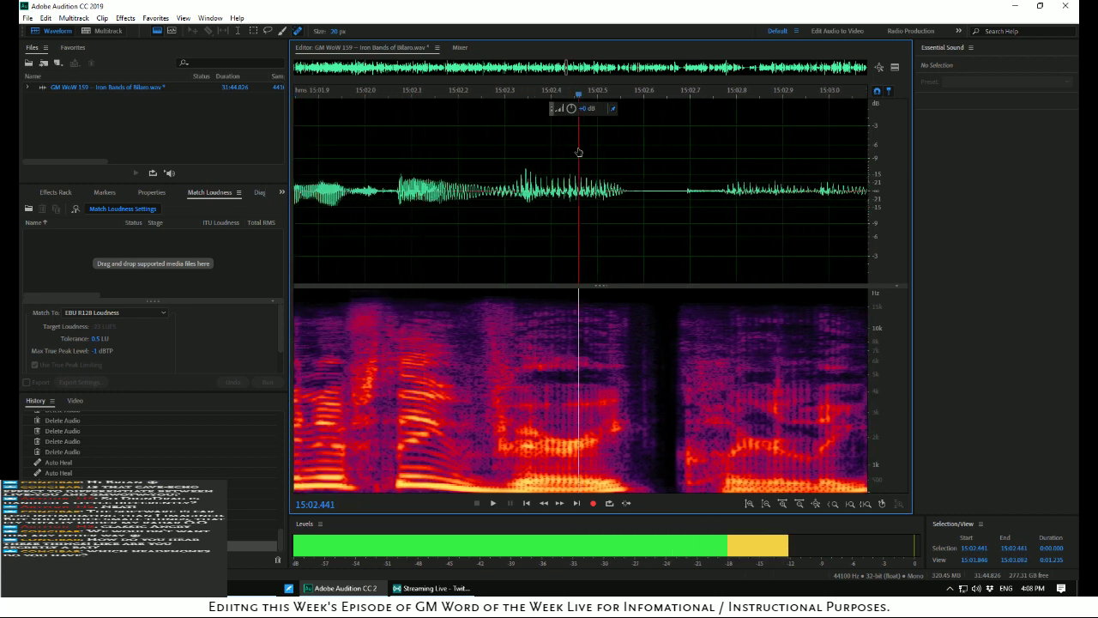
drag(395, 139, 395, 134)
key(space)
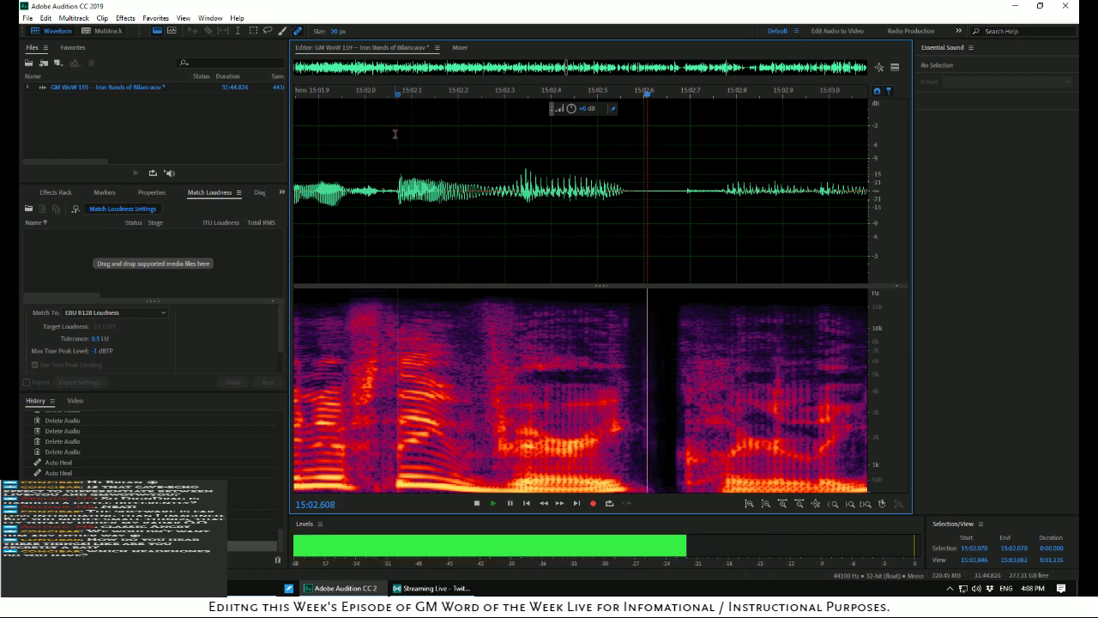
key(space)
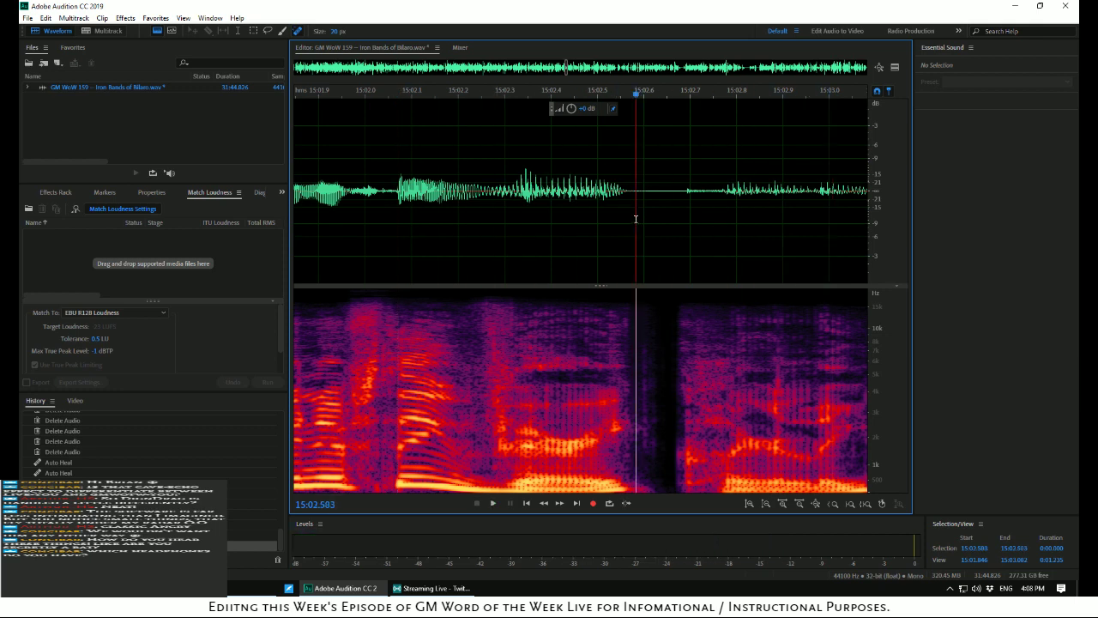
key(space)
key(space)
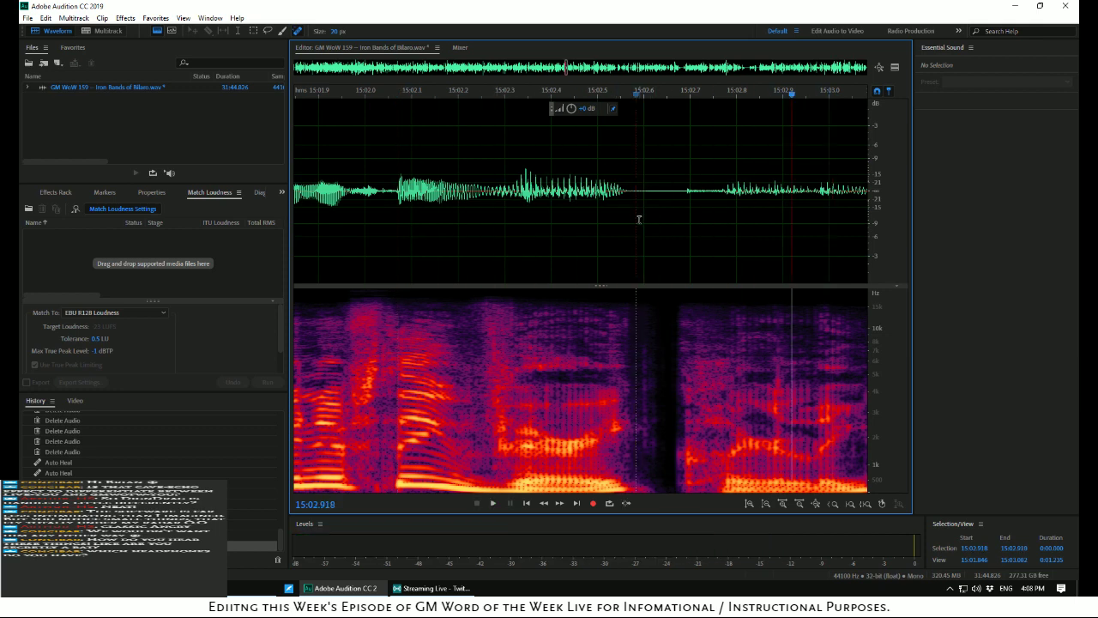
drag(641, 219, 648, 220)
right_click(645, 218)
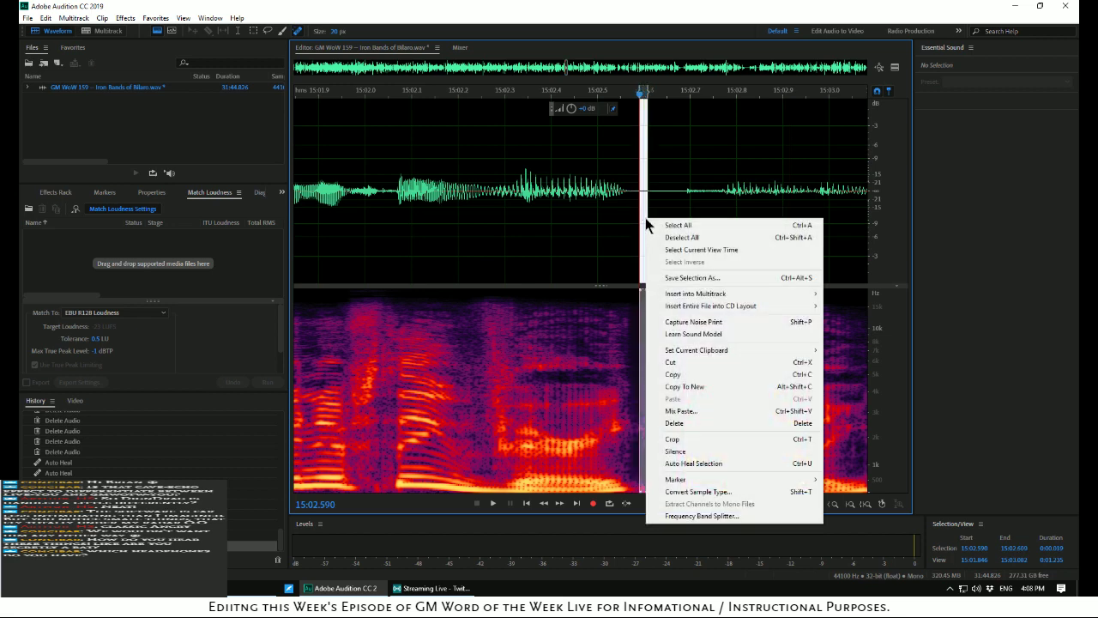
click(686, 465)
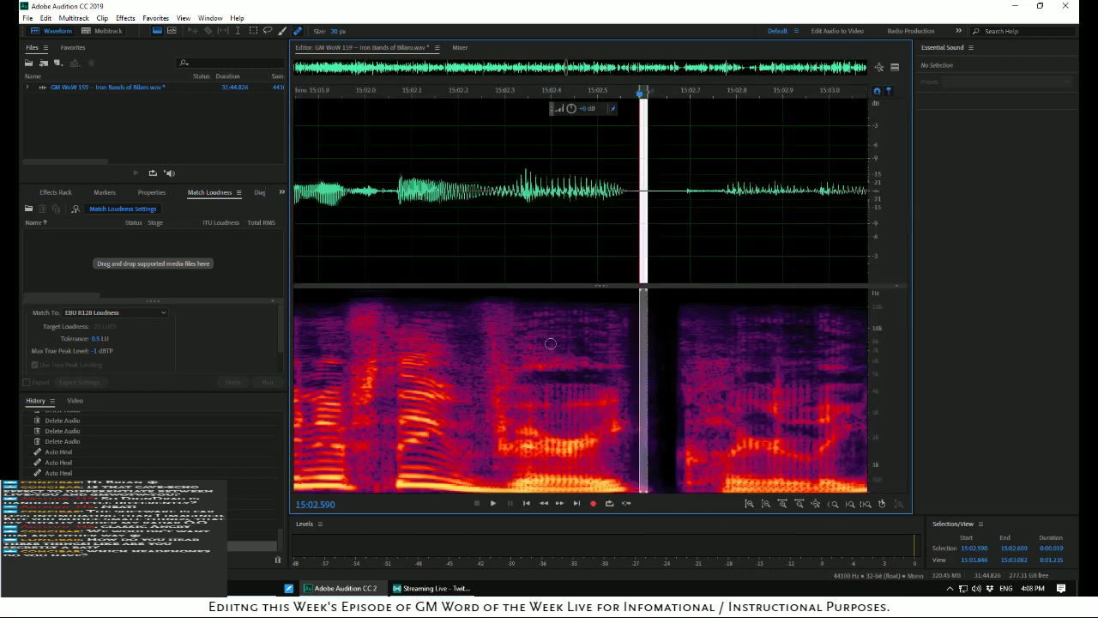
click(351, 247)
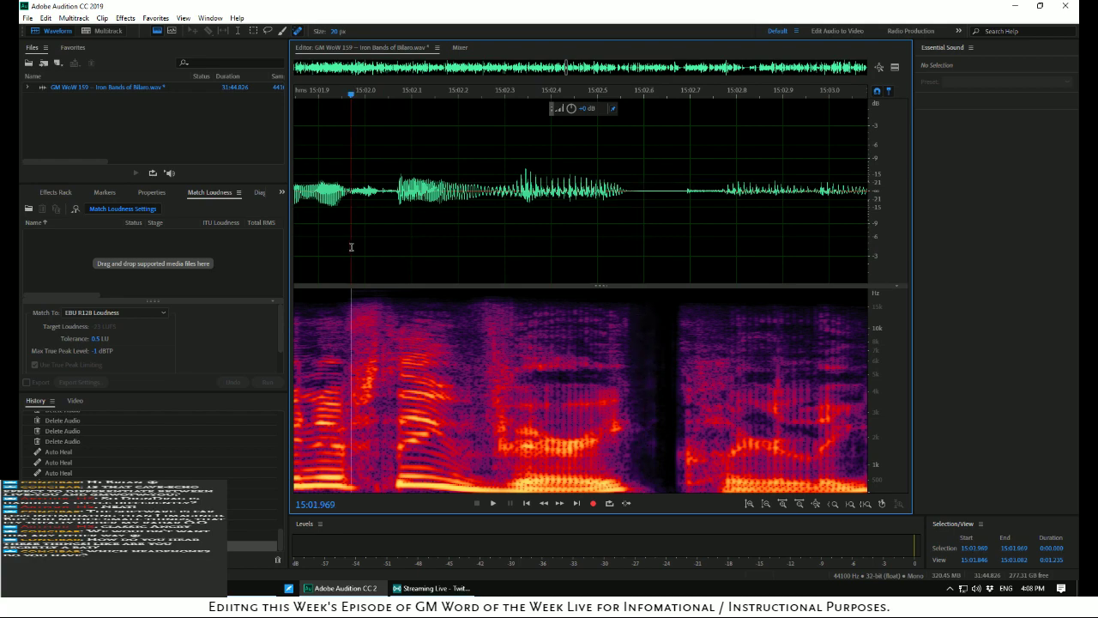
Listen from 15:01.969 to about 15:07.2 and delete the pause of about 1.53 seconds starting at 15:04.251
key(space)
scroll(444, 212, down, 2)
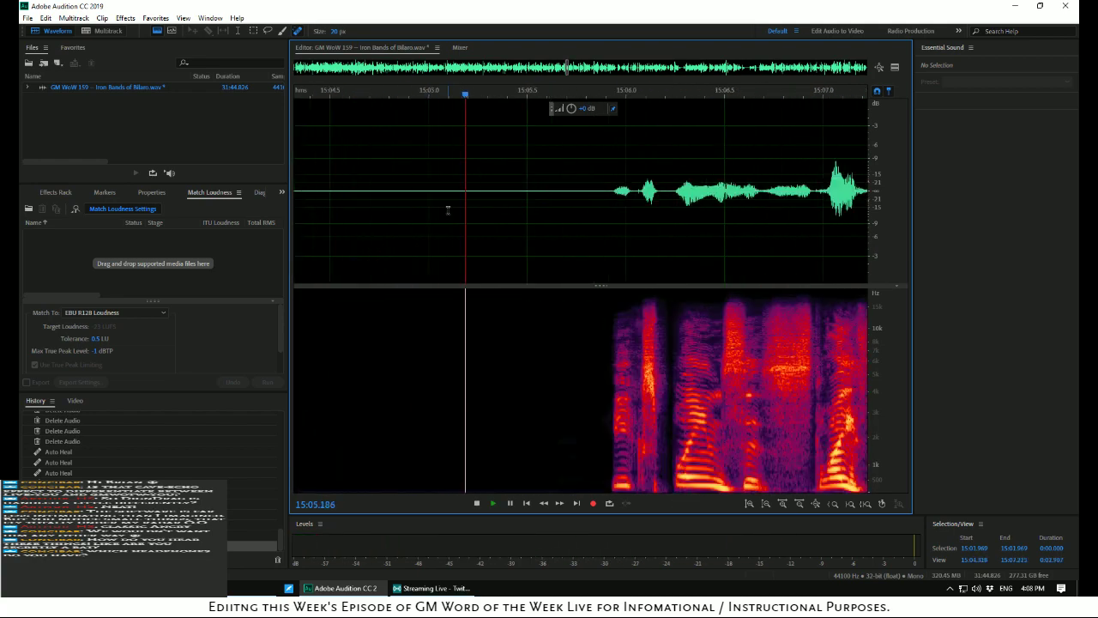
scroll(447, 210, down, 3)
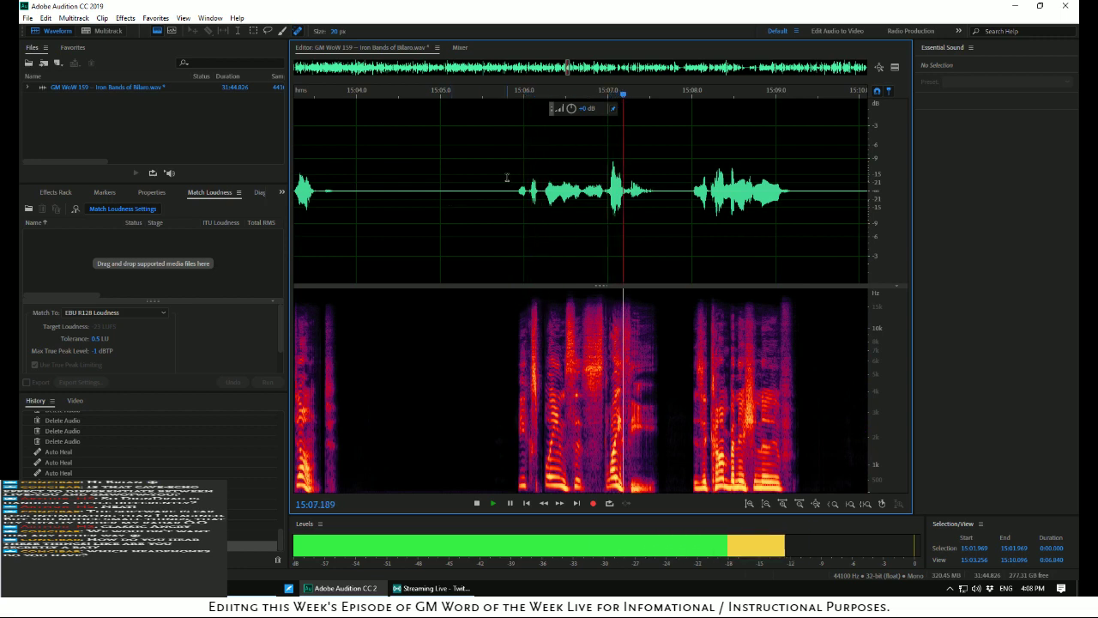
key(space)
drag(505, 180, 377, 186)
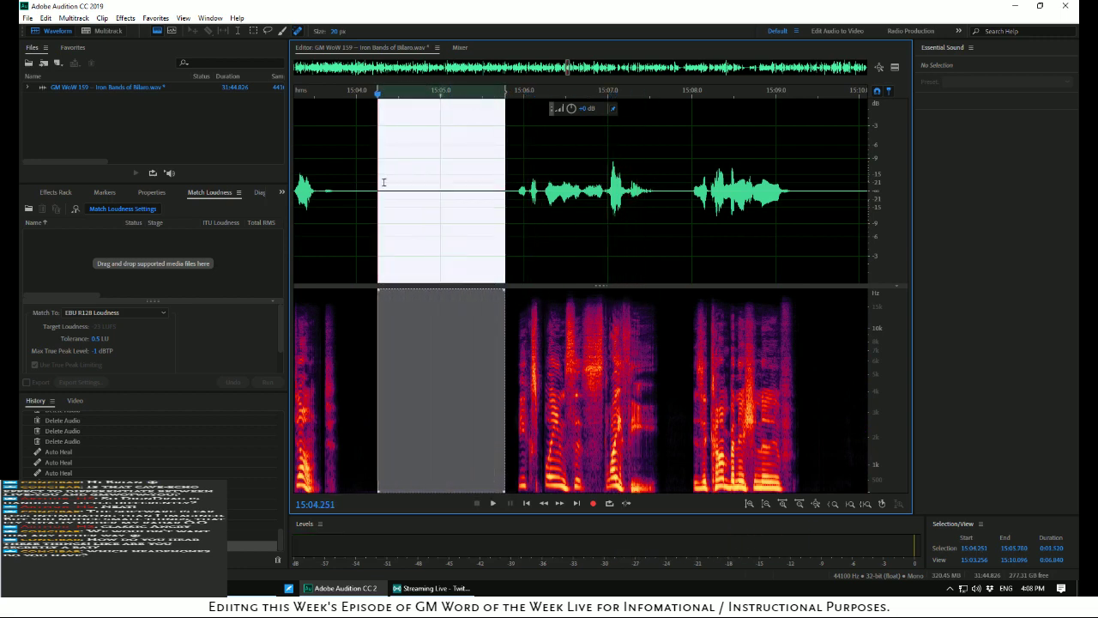
key(Delete)
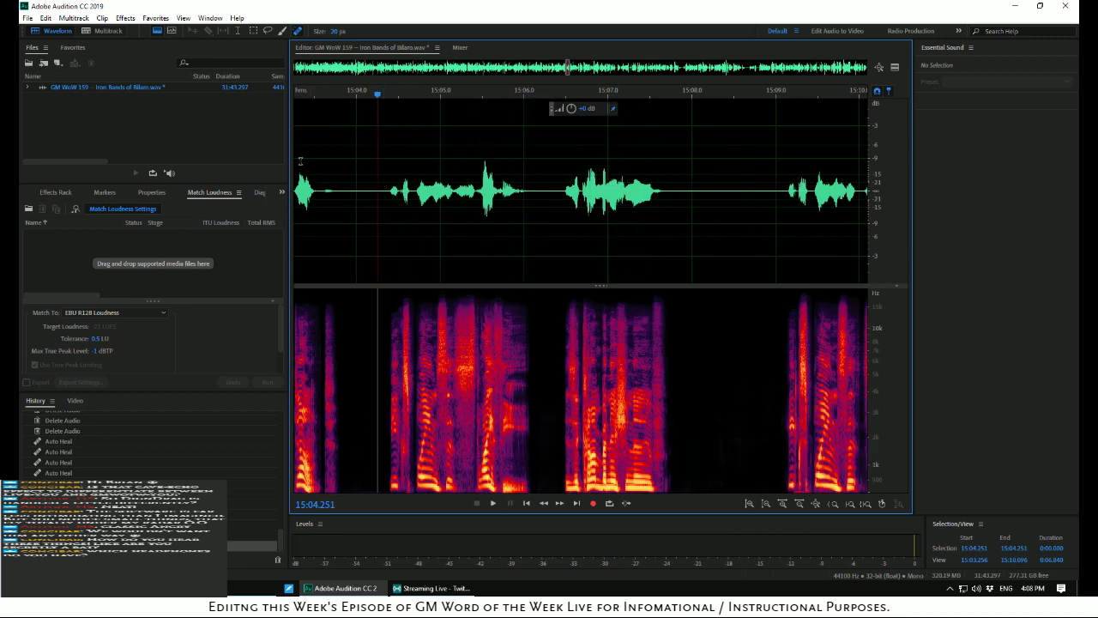
Replay across the cut from 15:03.295 and auto-heal the 0.019-second spot starting at 15:04.231
click(300, 161)
key(space)
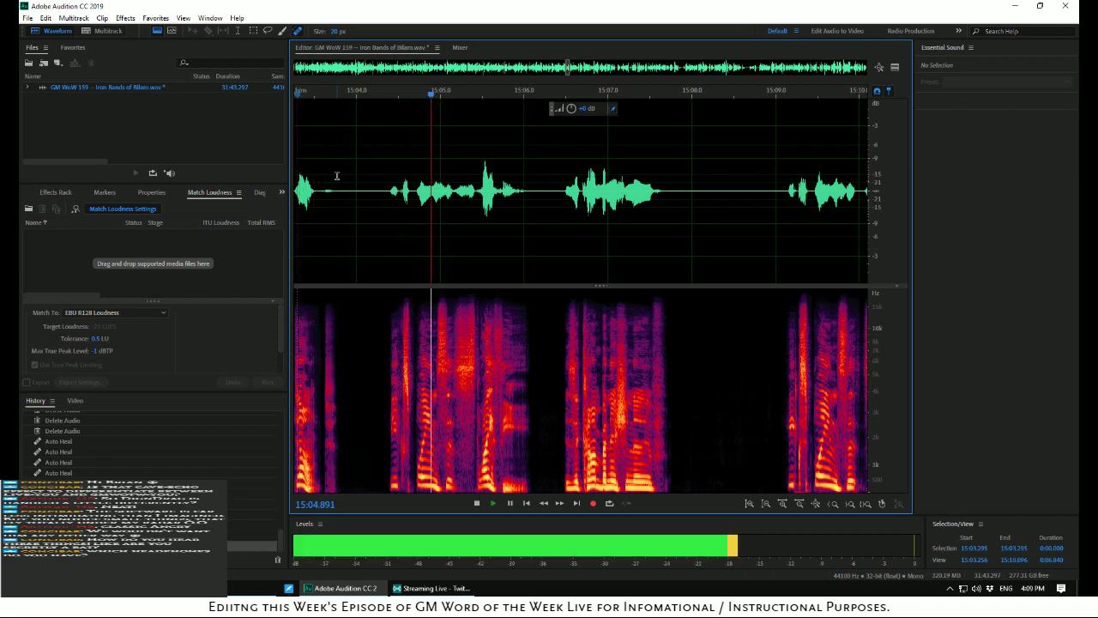
click(378, 180)
key(space)
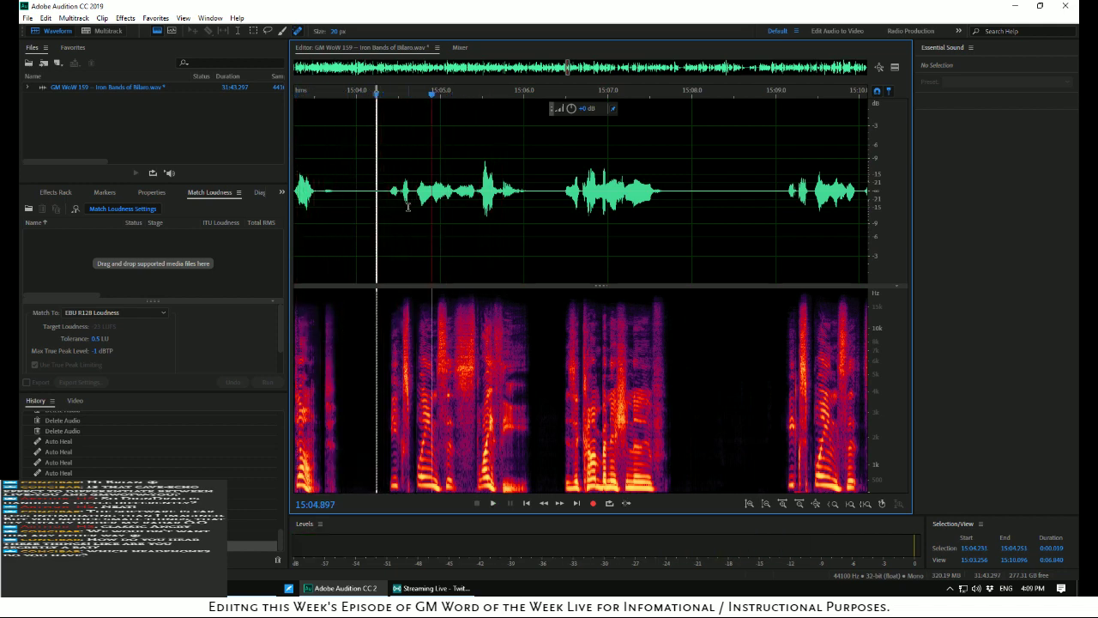
scroll(409, 206, up, 3)
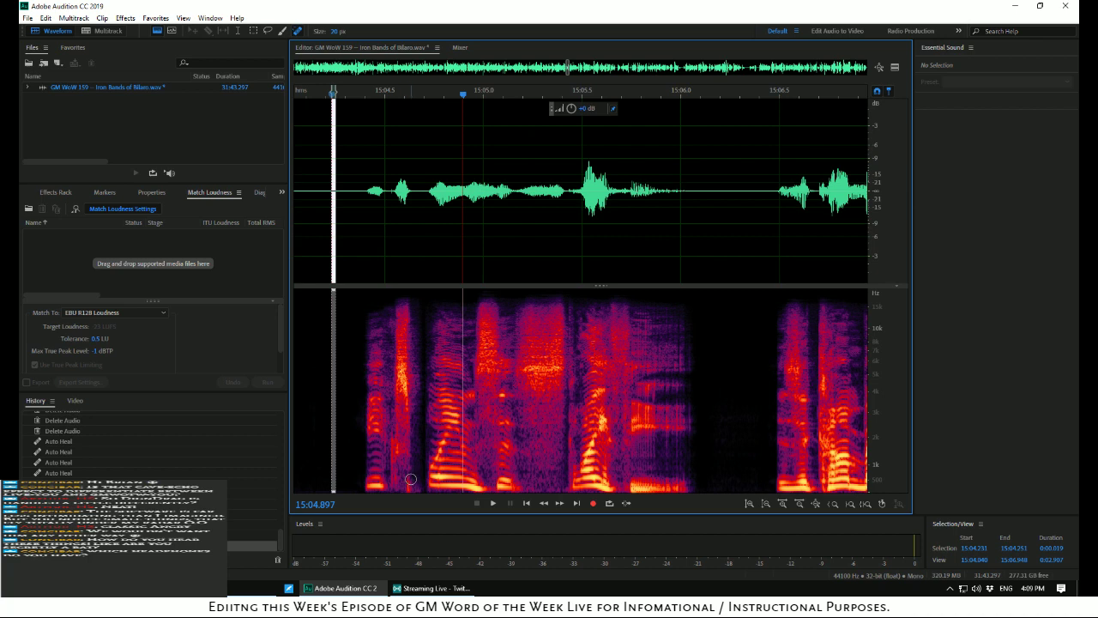
key(Delete)
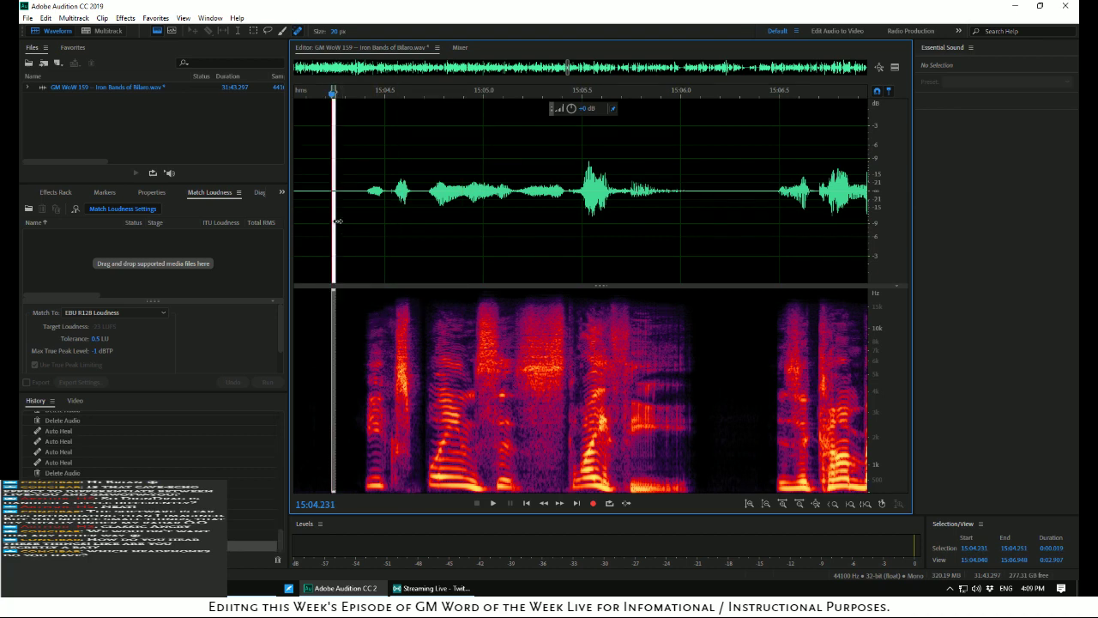
Listen from 15:04.186 through both takes of the phrase and replay the repeated take's opening from about 15:09.1
click(322, 214)
key(space)
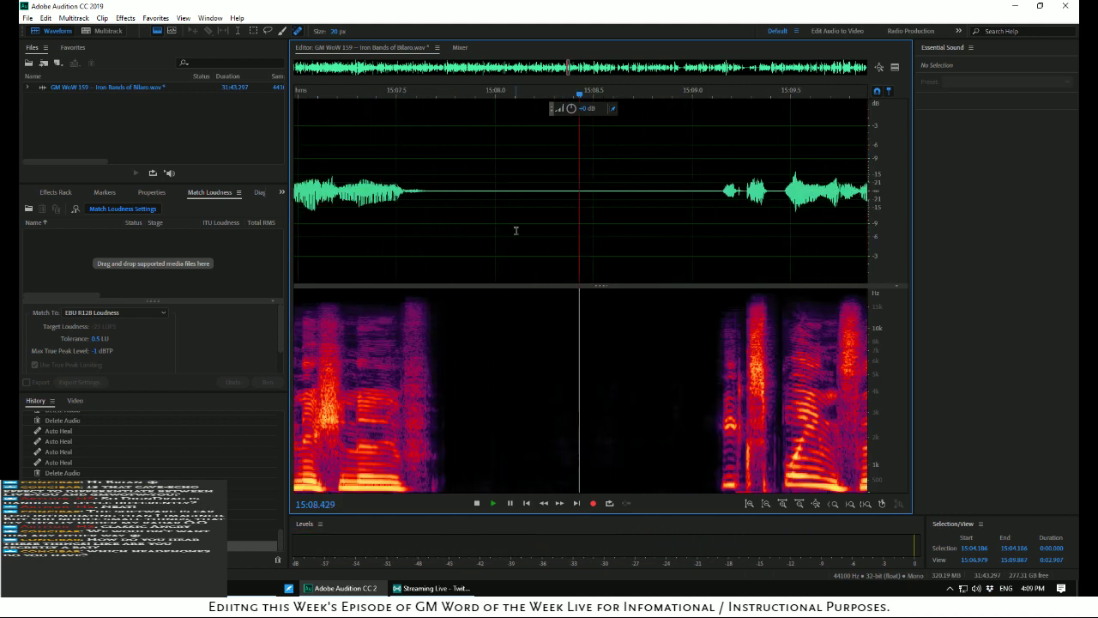
scroll(515, 230, down, 3)
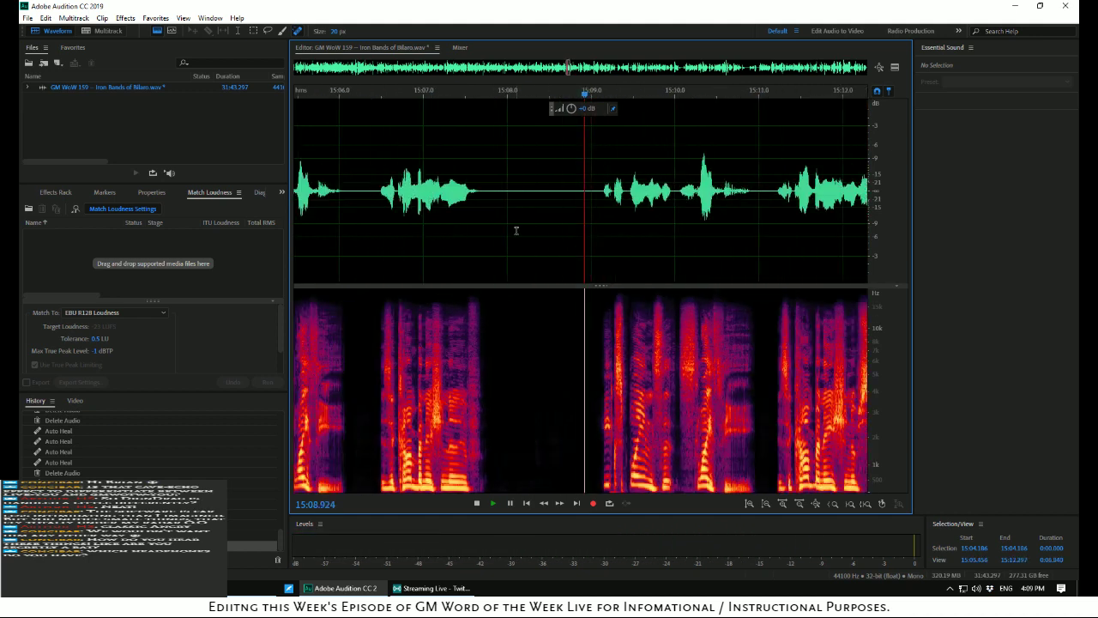
click(598, 185)
key(space)
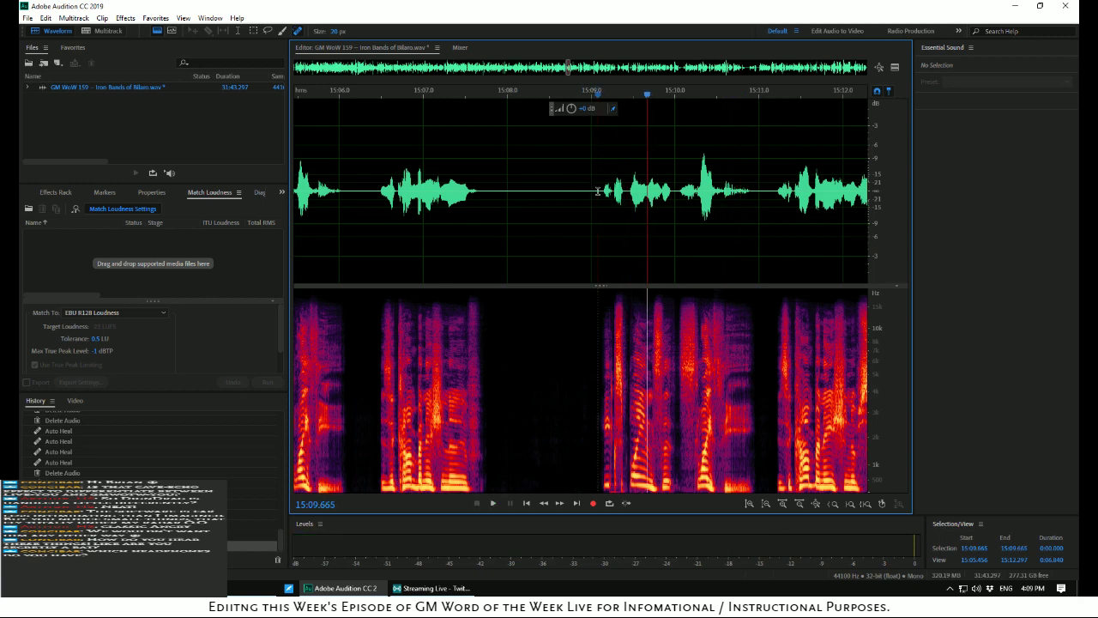
Delete the first take of the phrase, about 4.73 seconds long, from 15:04.349 to 15:09.081
drag(598, 192, 382, 165)
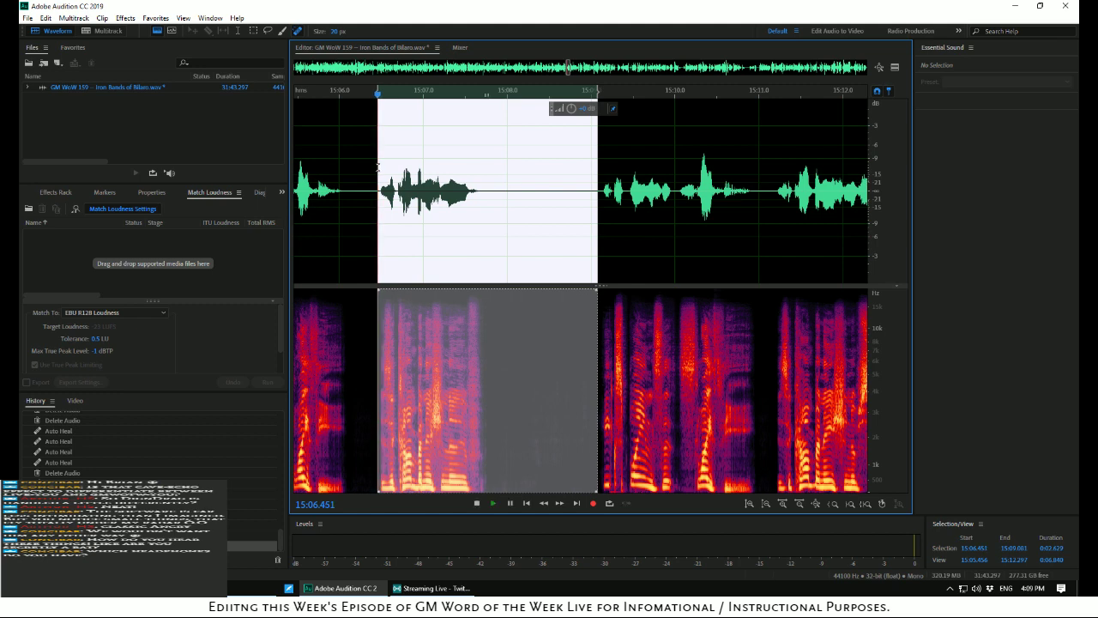
key(space)
drag(378, 168, 435, 192)
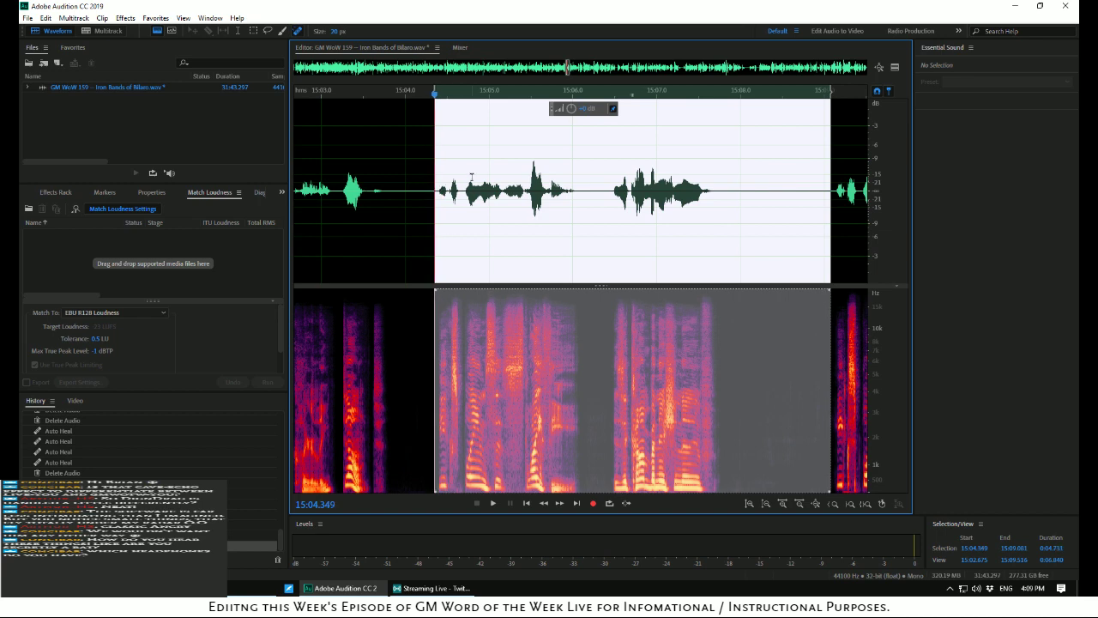
key(Delete)
Replay the opening of the phrase after the cut from about 15:04.4 several times, examining it closely for clicks
key(space)
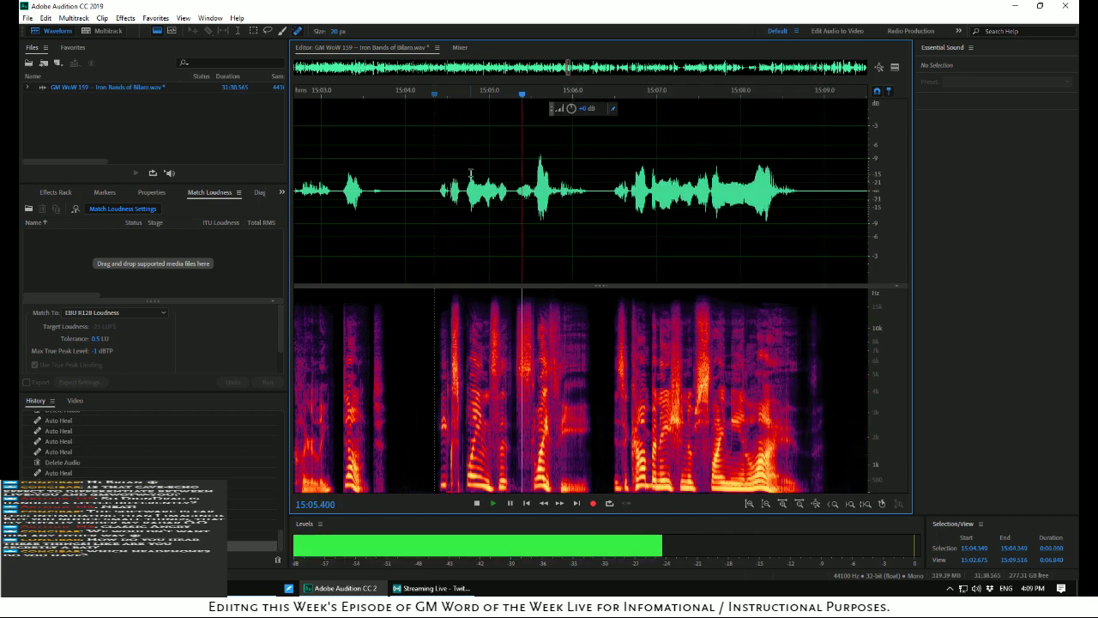
key(space)
key(space)
scroll(434, 206, up, 5)
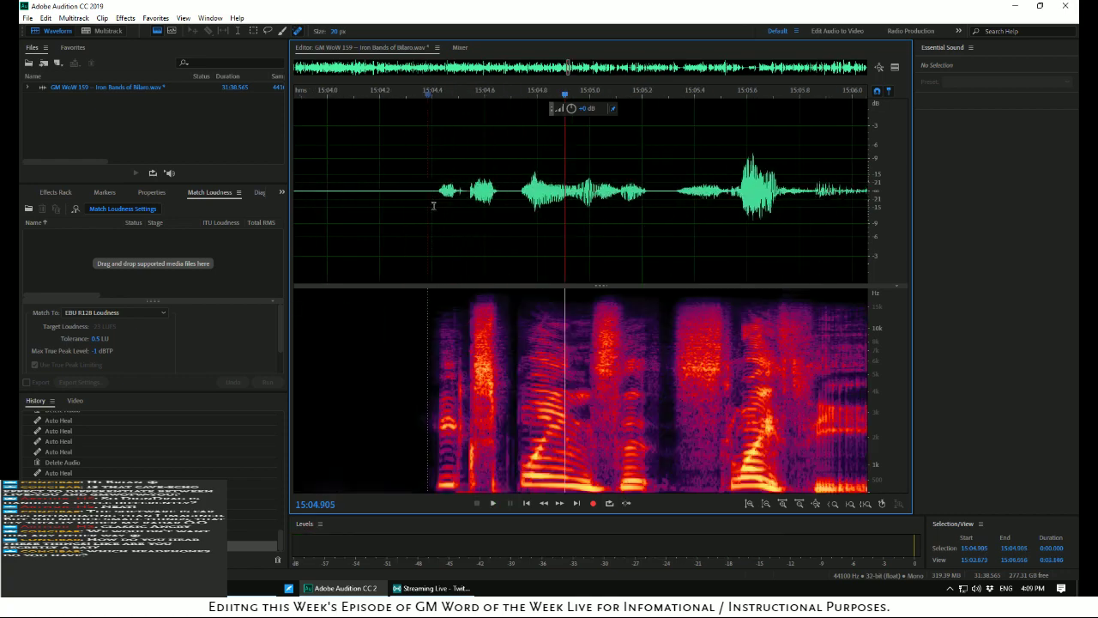
key(space)
key(space)
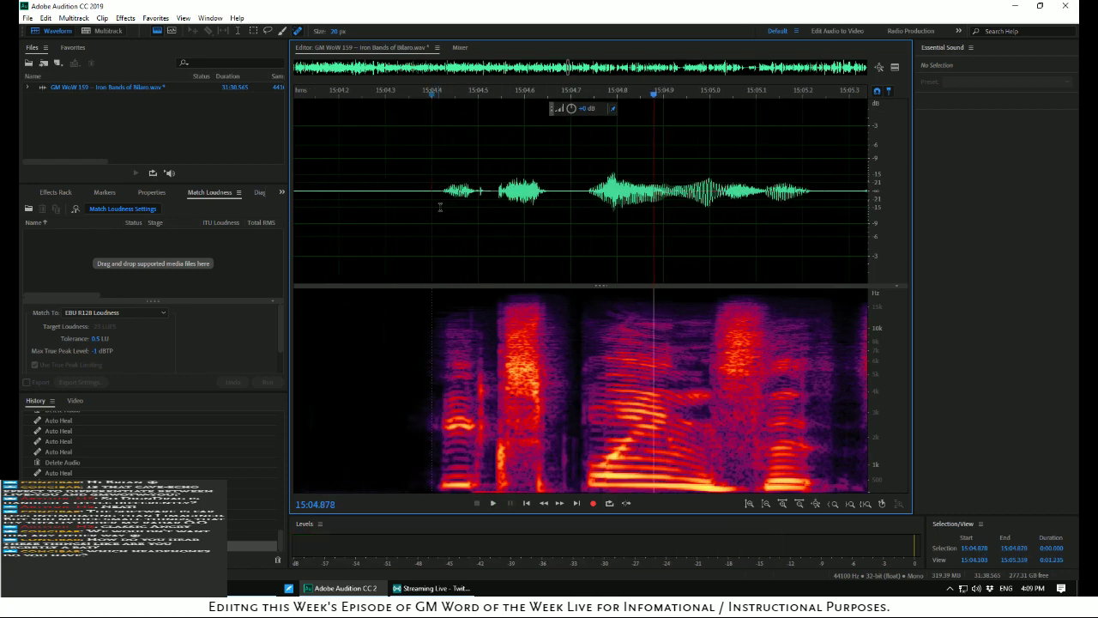
click(435, 206)
key(space)
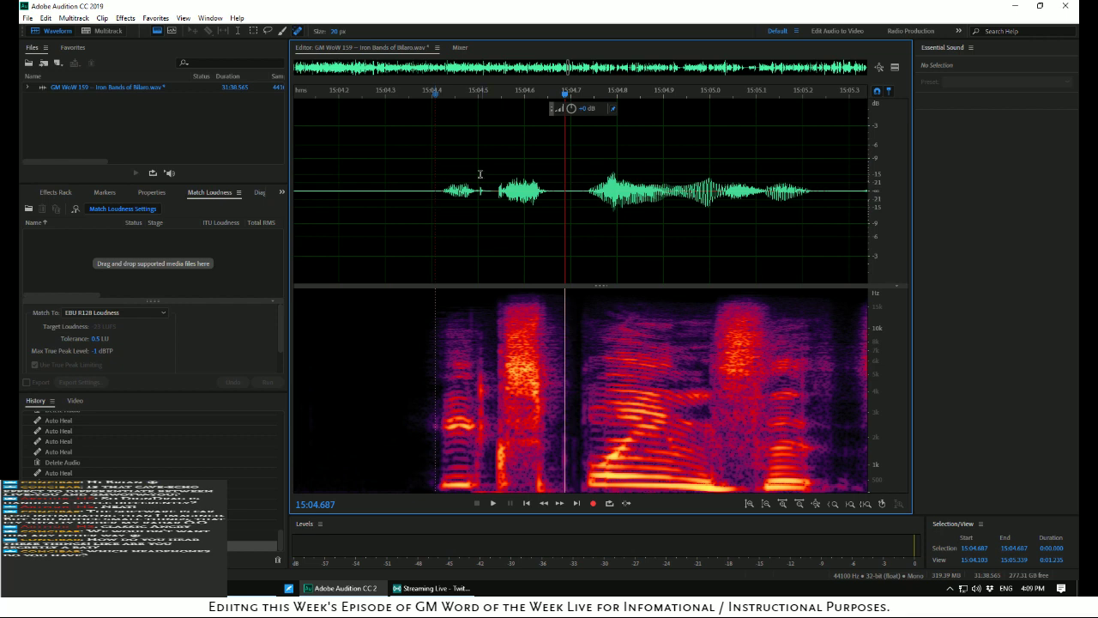
Auto-heal the 0.013-second click starting at 15:04.500
drag(567, 97, 524, 110)
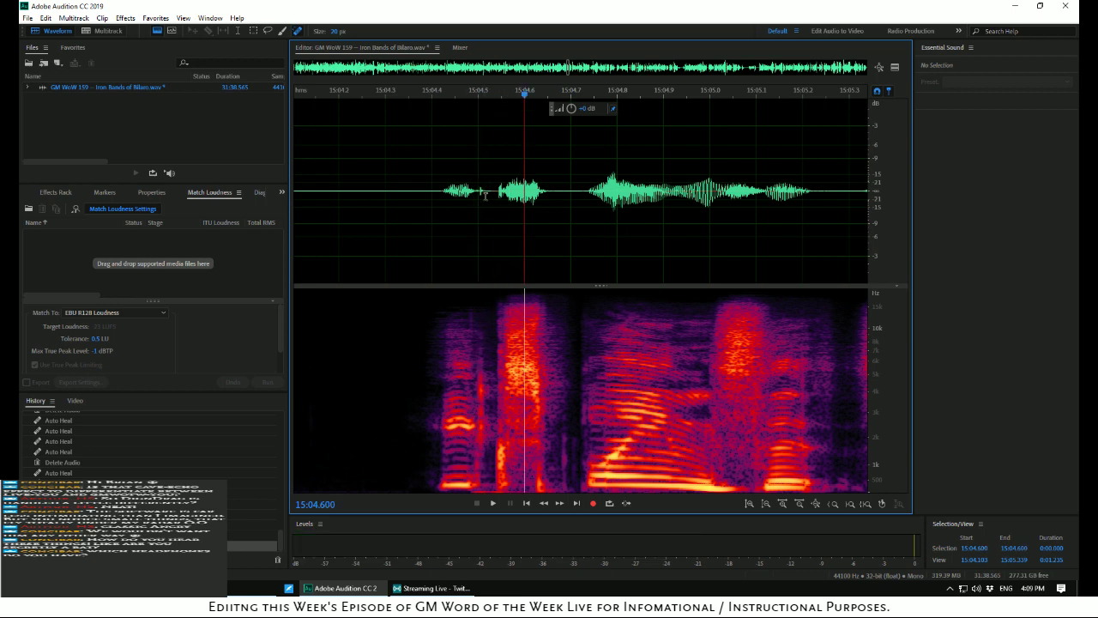
drag(479, 204, 483, 208)
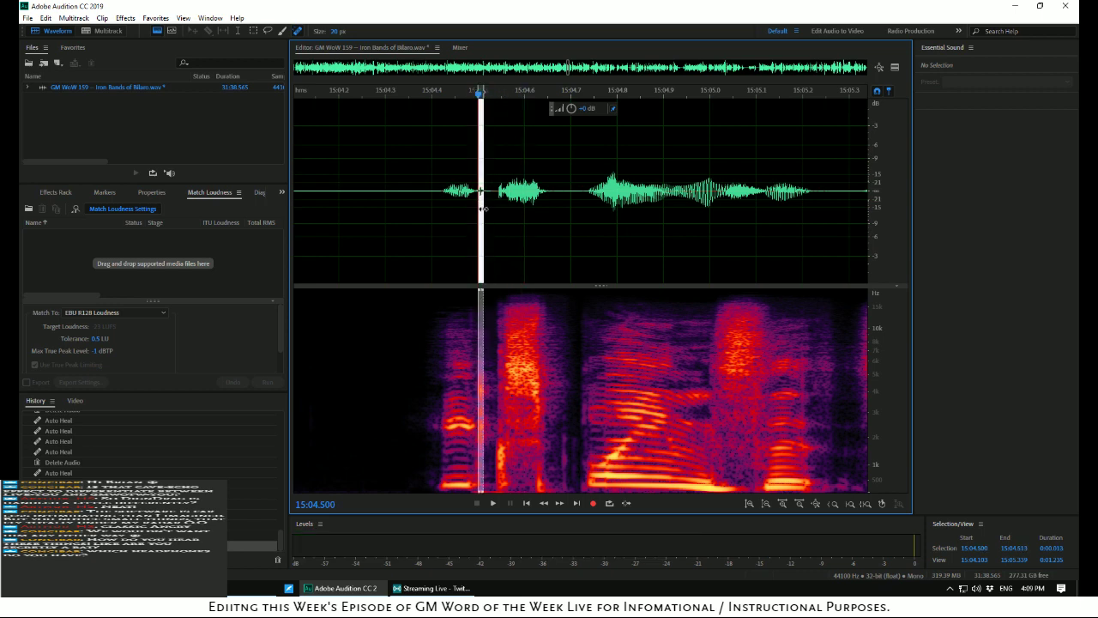
right_click(480, 211)
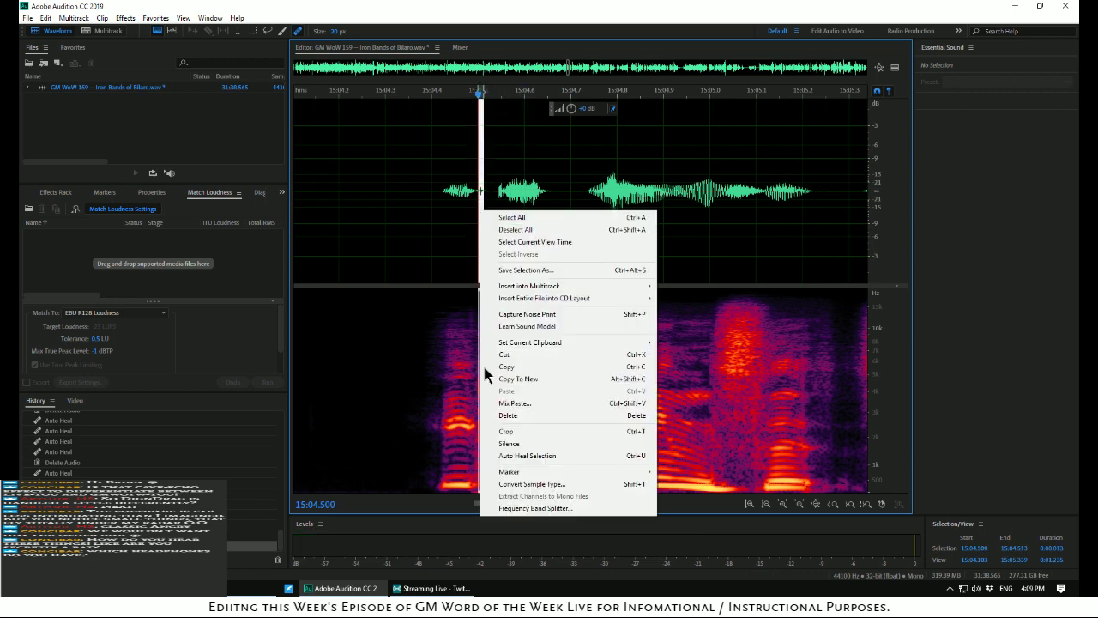
click(501, 456)
Replay the healed opening from about 15:04.3, first to about 15:04.9 and again to about 15:05.4
click(384, 237)
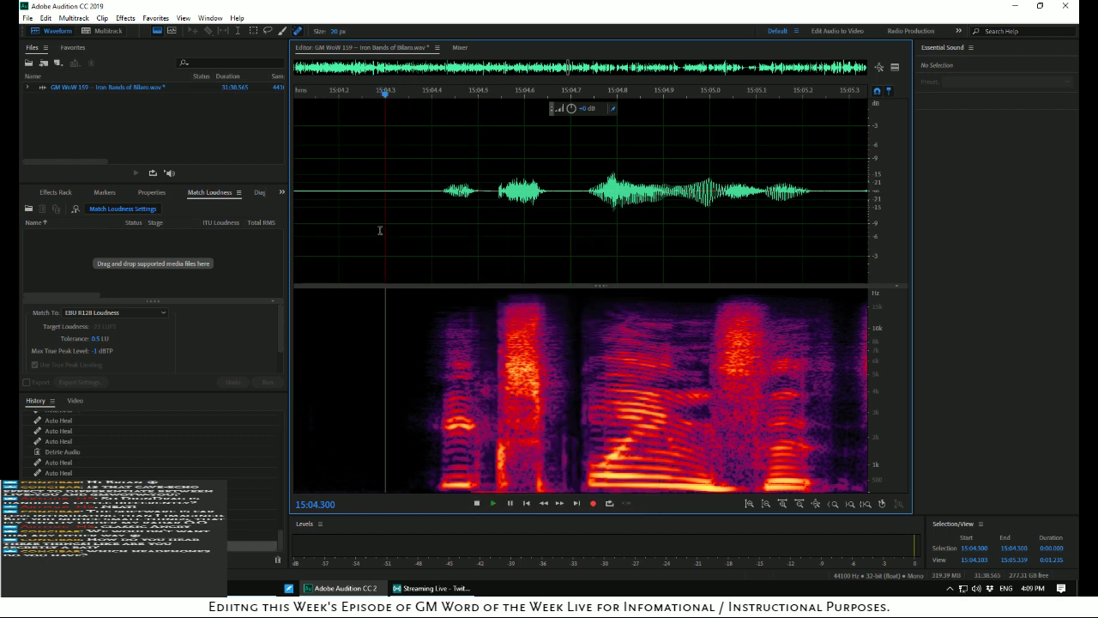
key(space)
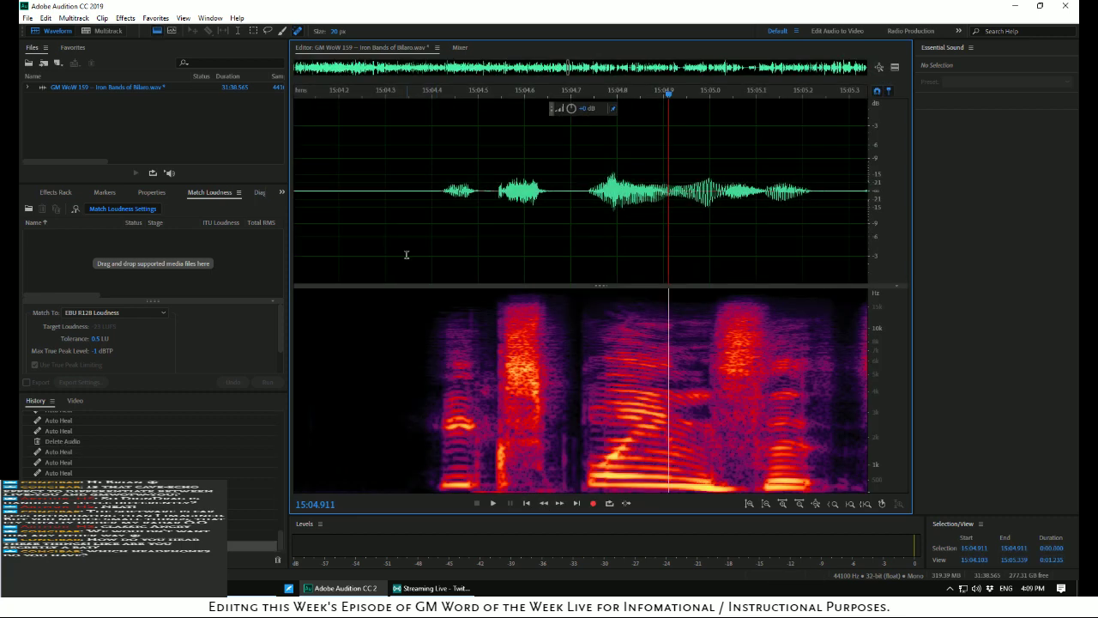
click(368, 234)
key(space)
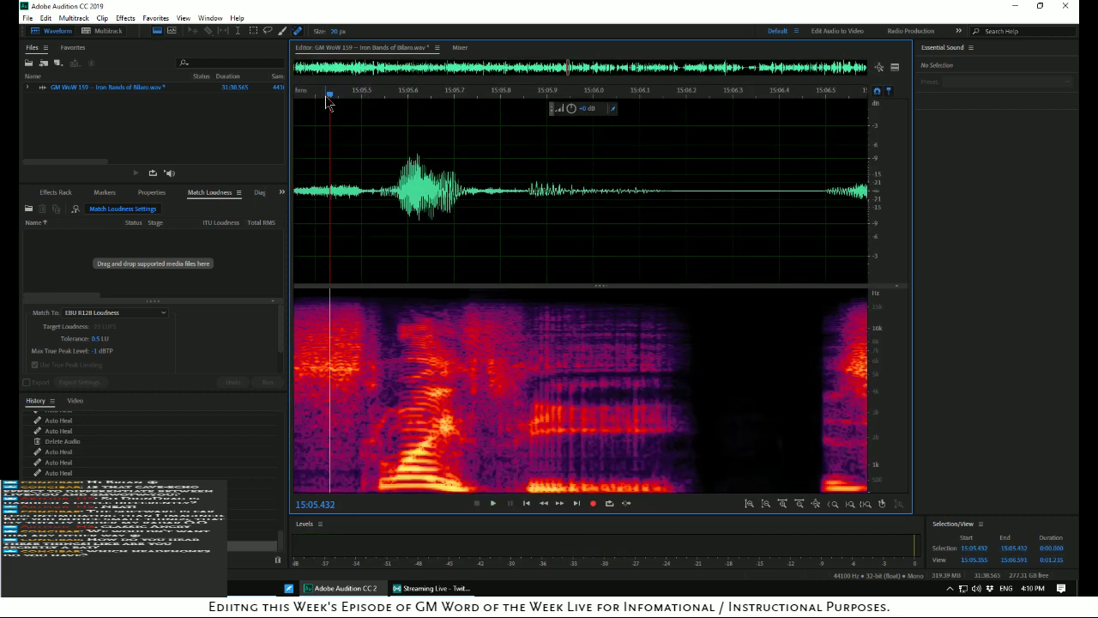
Replay the phrase from 15:04.707 and listen on from 15:04.240 to about 15:36.6
drag(327, 94, 294, 96)
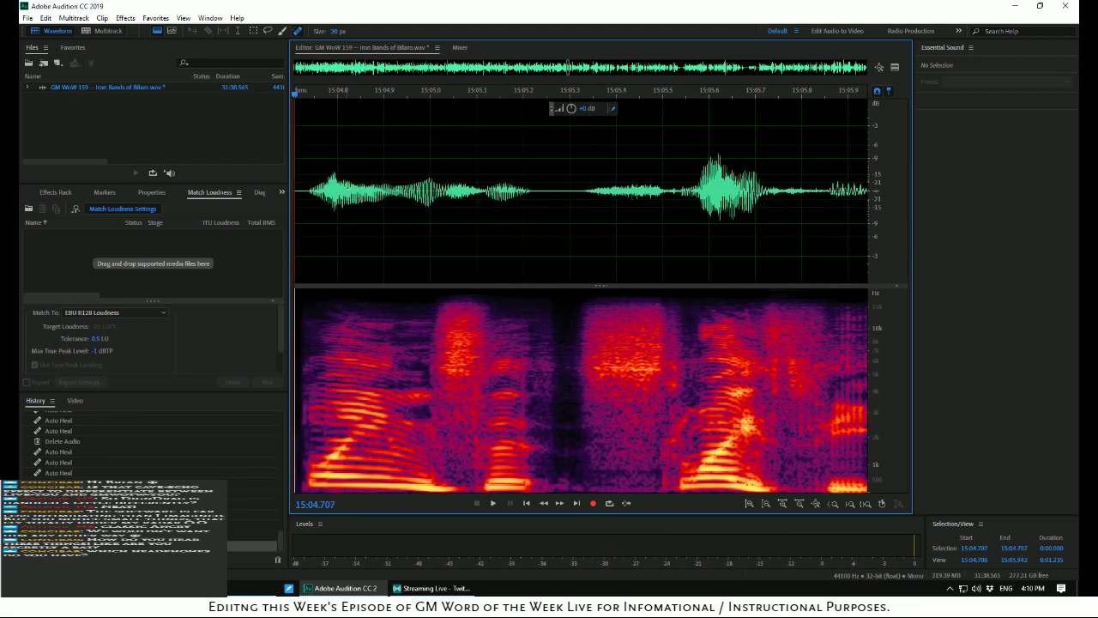
scroll(379, 176, down, 6)
key(space)
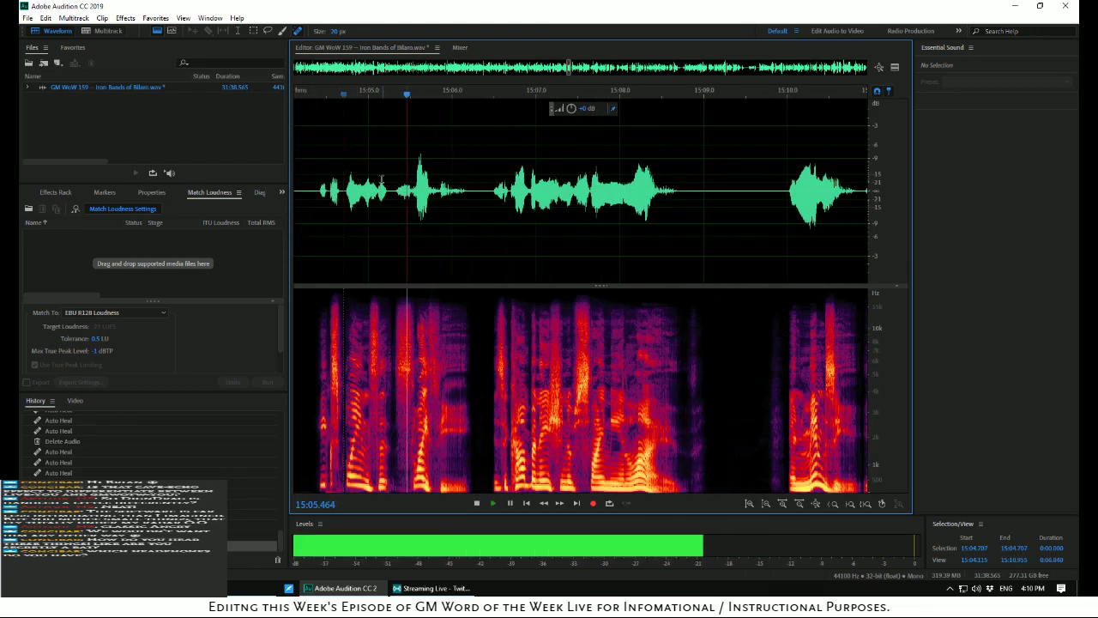
key(space)
key(space)
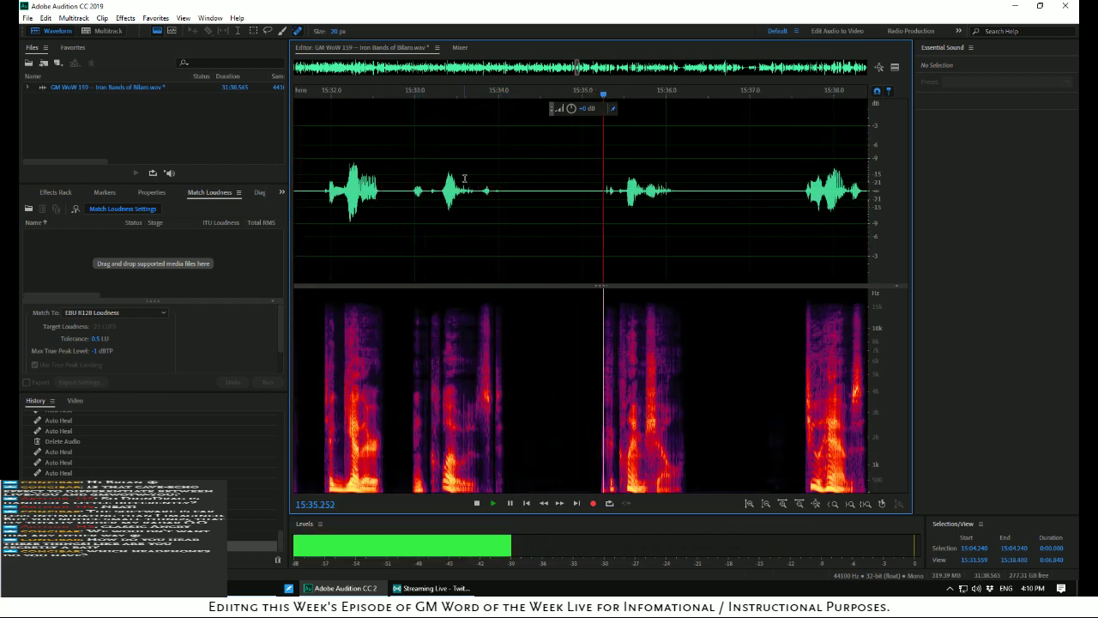
key(space)
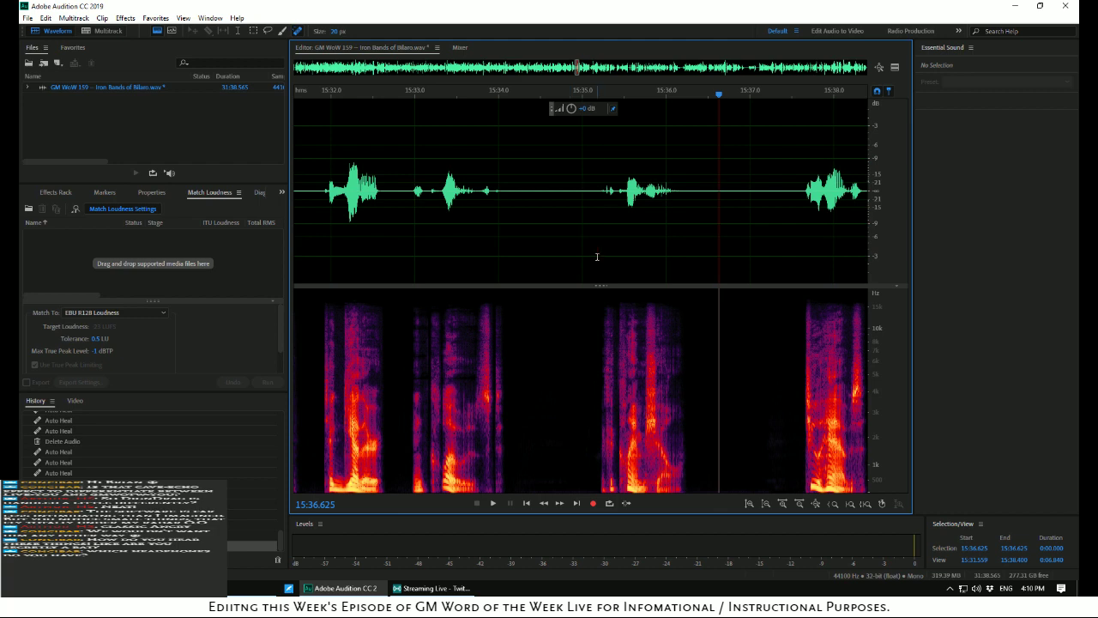
Replay the word starting at about 15:35.2 and auto-heal the 0.022-second click starting at 15:35.286
click(597, 257)
key(space)
key(space)
scroll(587, 256, up, 5)
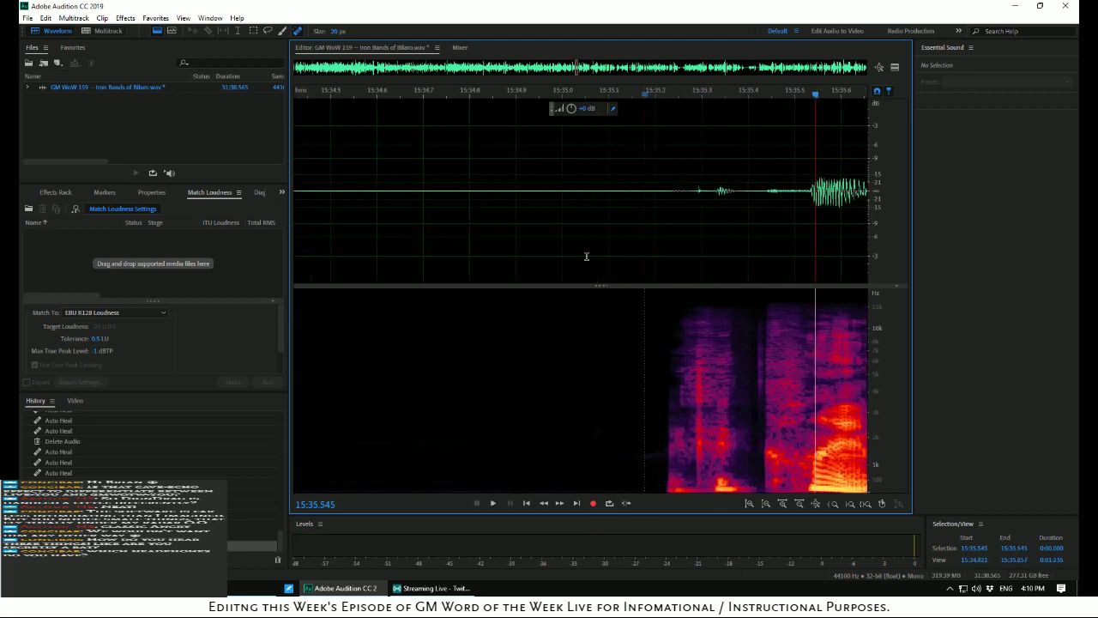
drag(695, 267, 708, 279)
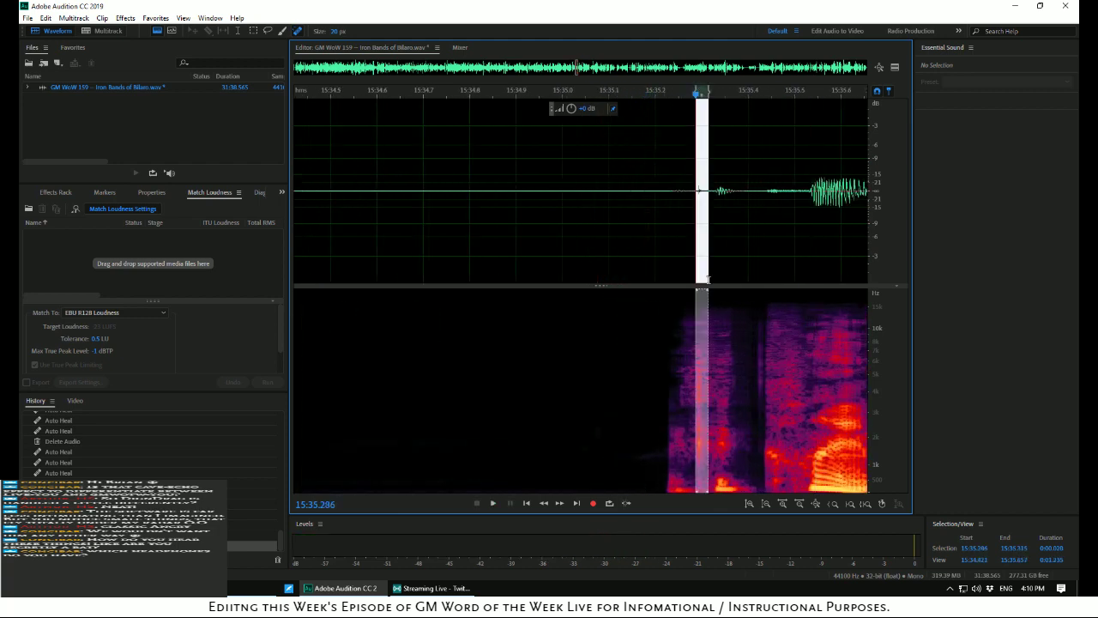
right_click(700, 271)
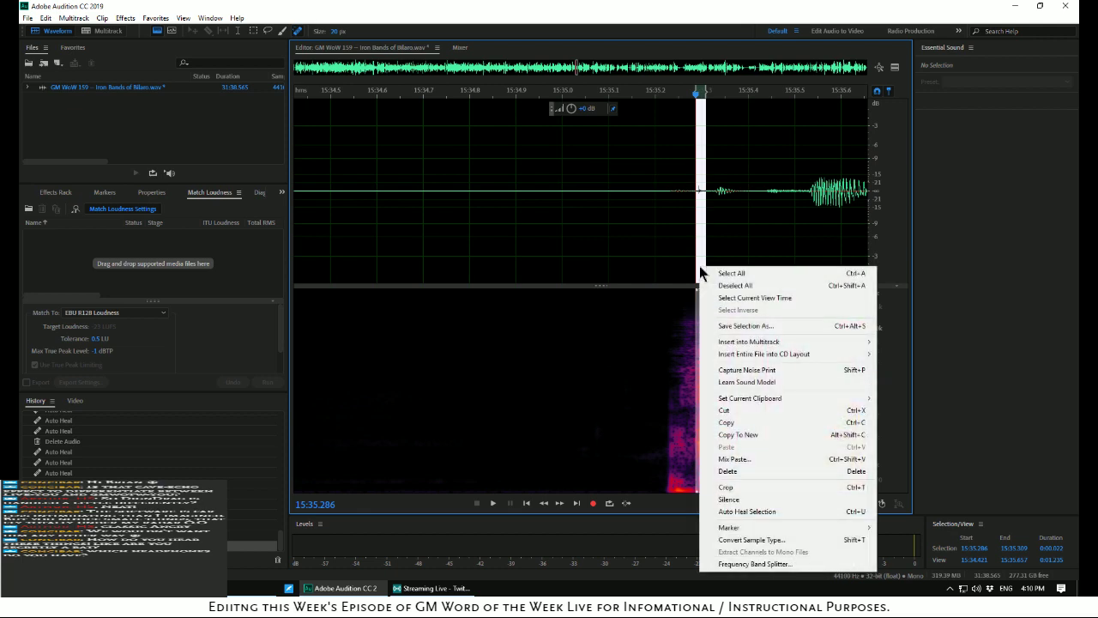
click(766, 511)
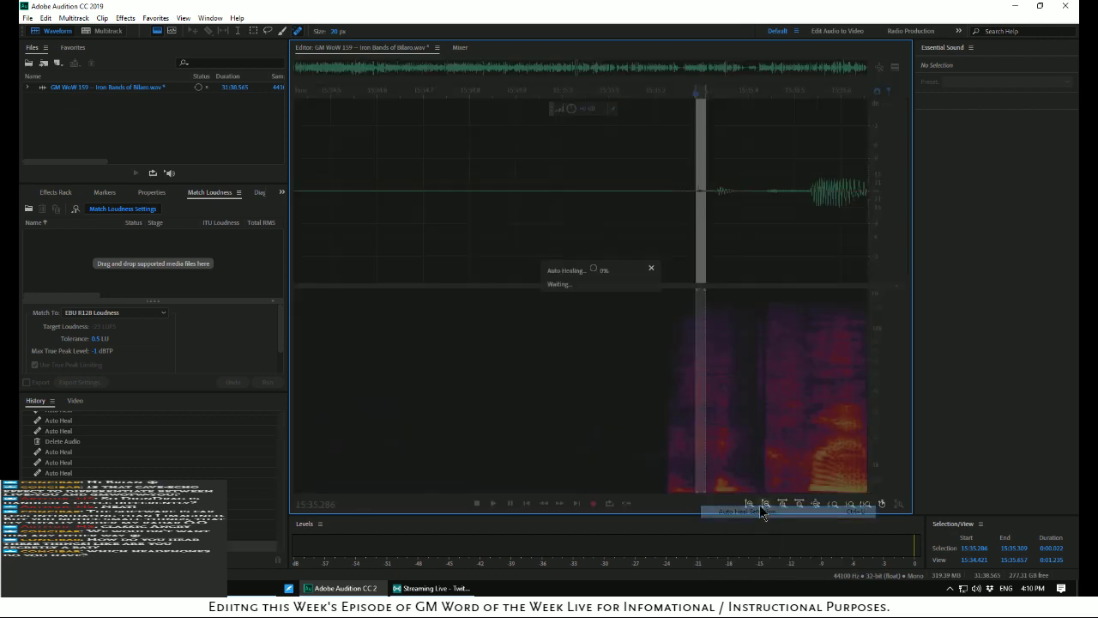
Delete the 0.883-second pause starting at 15:36.572 and listen across the cut from 15:33.850 to about 15:44.4
key(space)
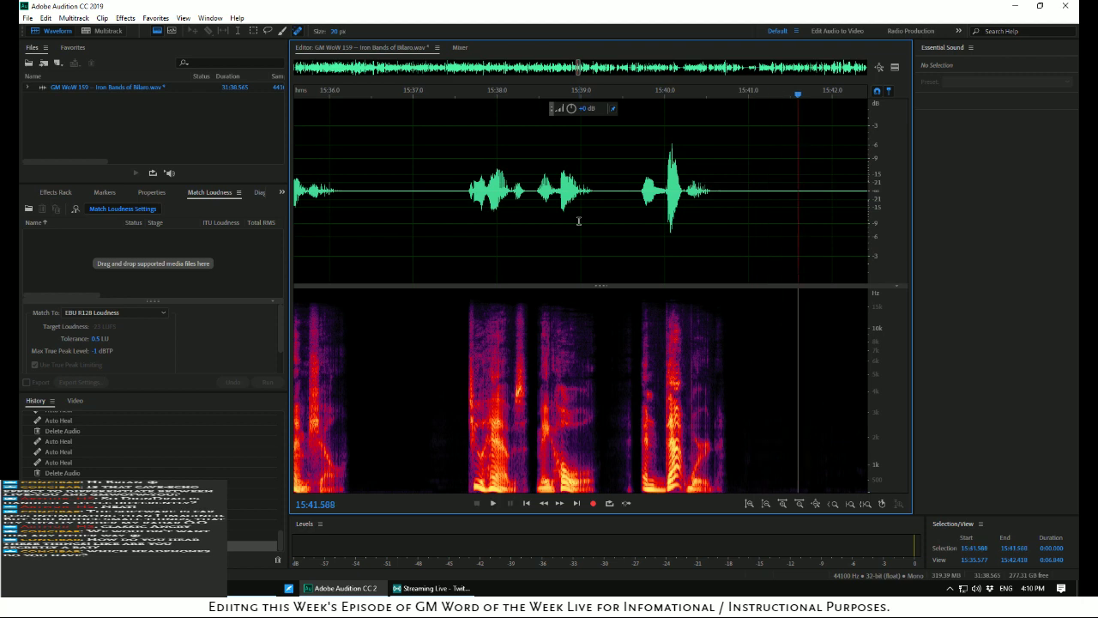
drag(377, 184, 451, 203)
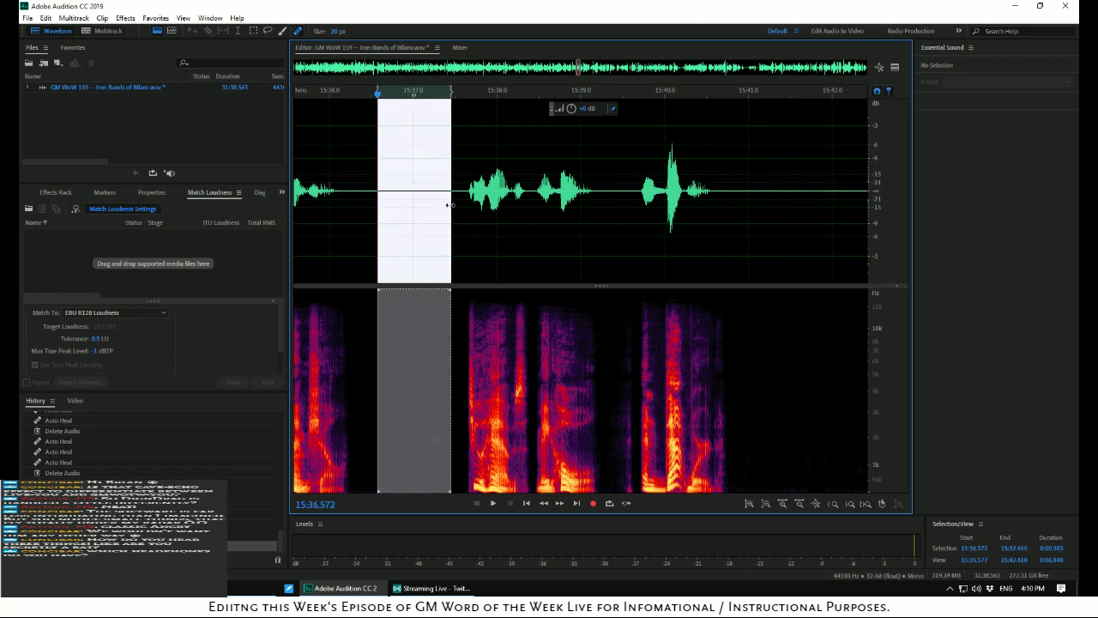
key(Delete)
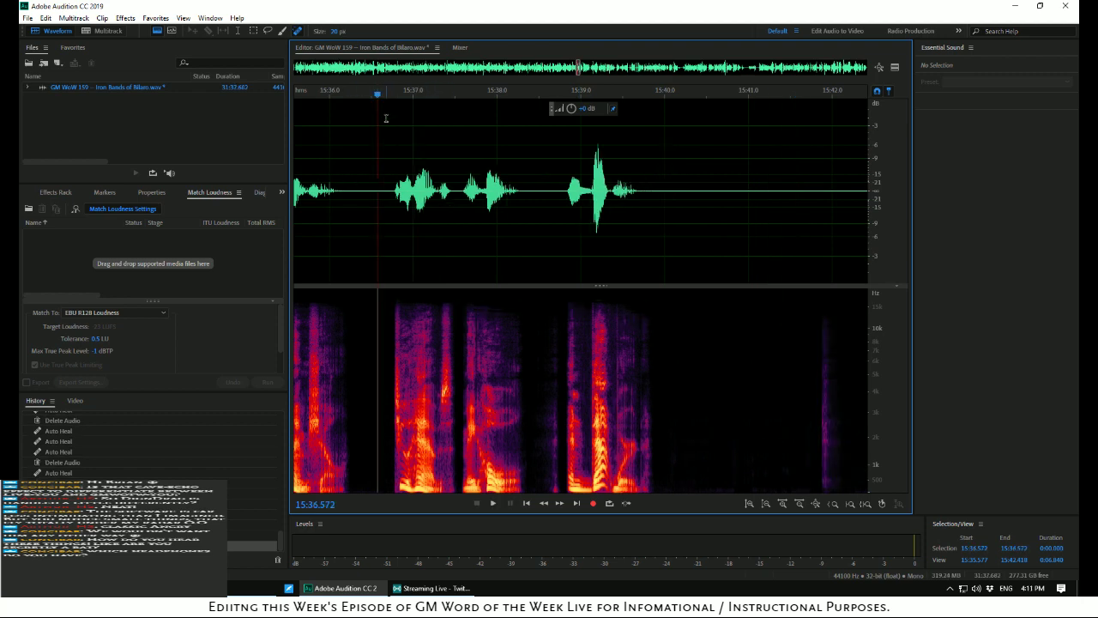
drag(380, 97, 296, 95)
key(space)
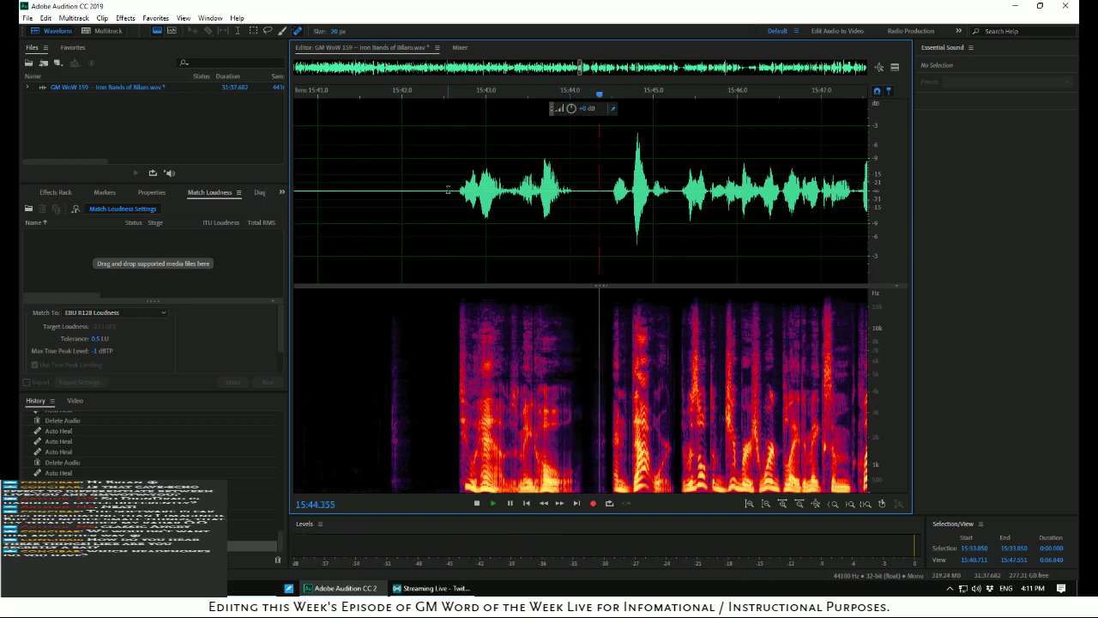
Delete the 3.802-second repeated take starting at 15:38.747 and replay across the cut from 15:36.789
drag(448, 191, 579, 207)
key(space)
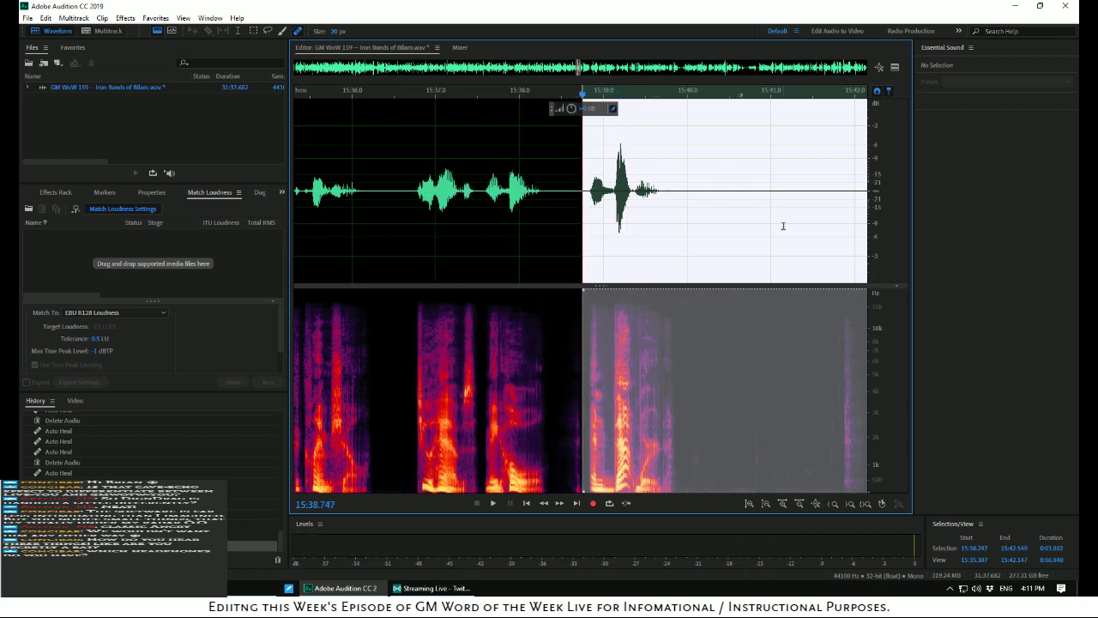
key(Delete)
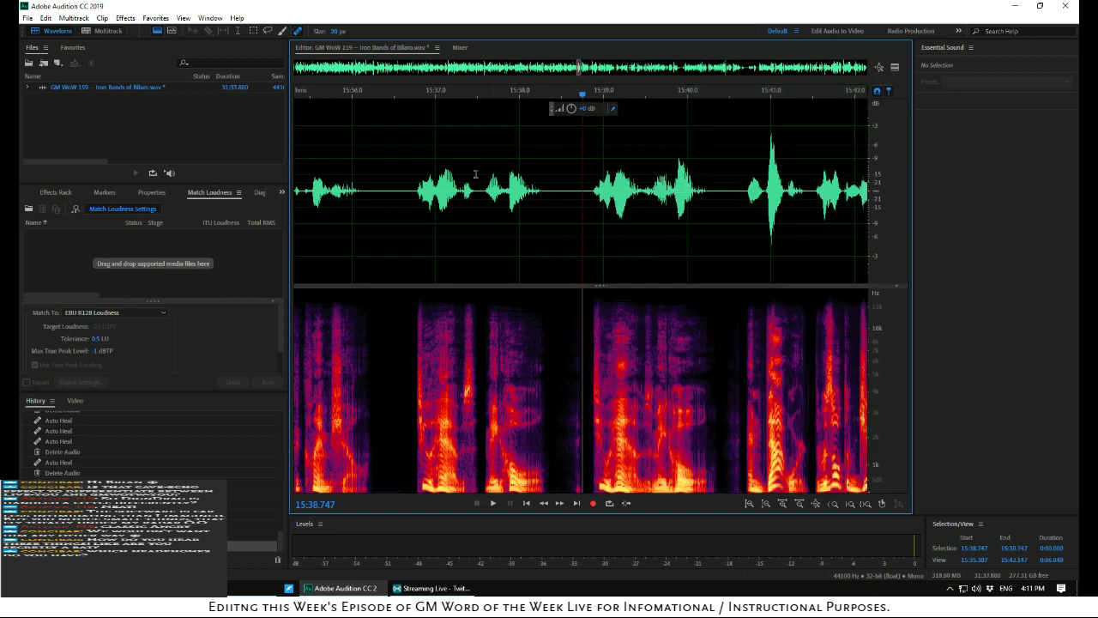
key(space)
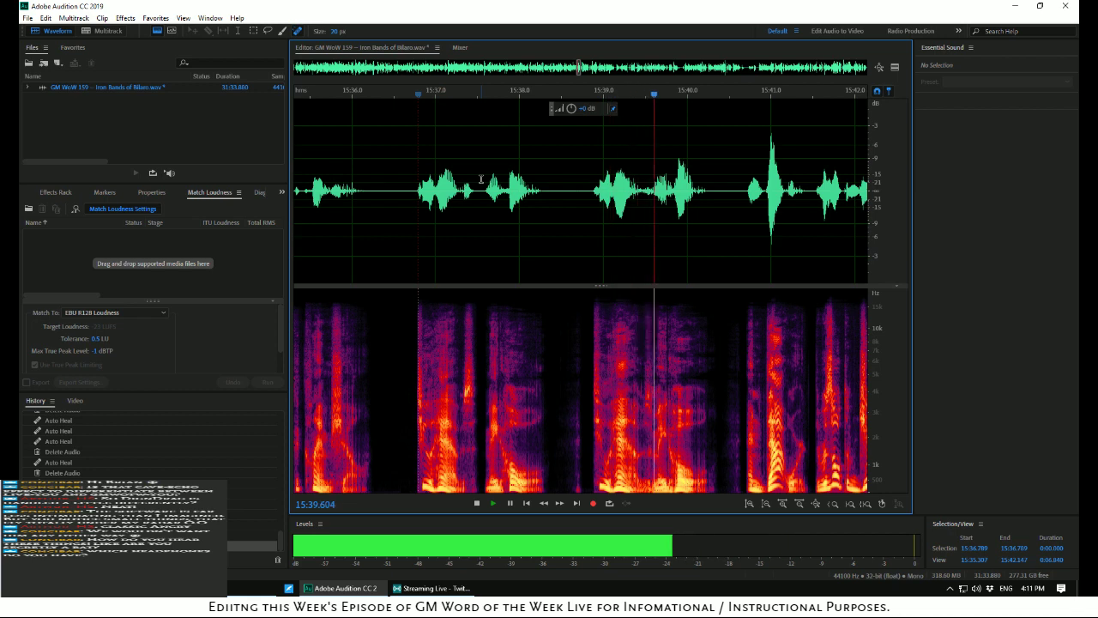
key(space)
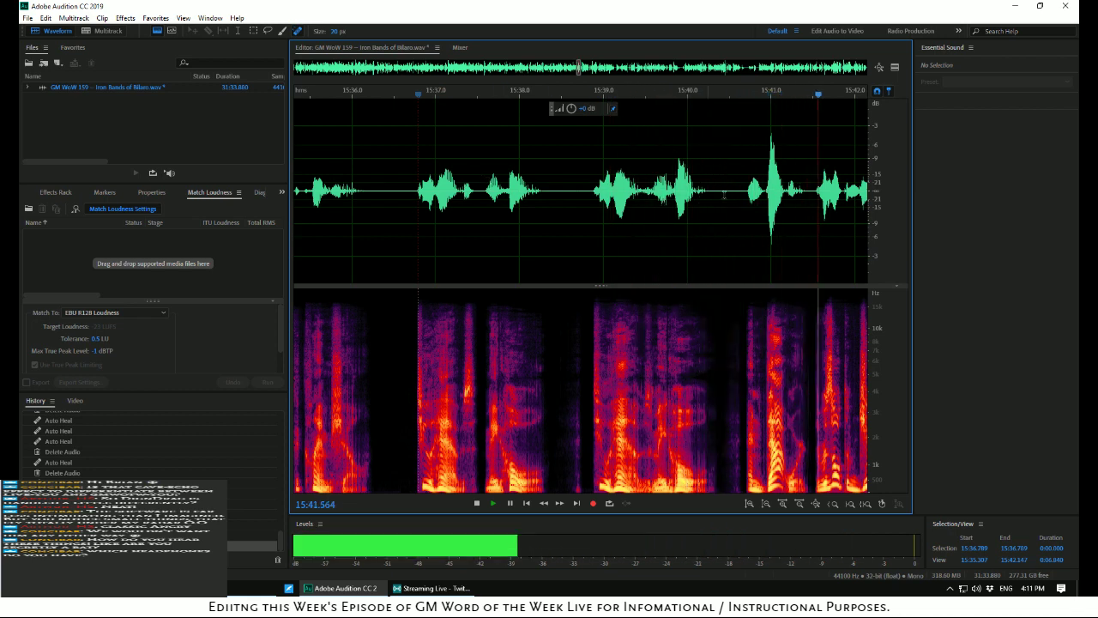
Delete the repeated phrase from 15:38.747 to 15:40.645 and replay across the cut from 15:36.704 to about 15:40.4
drag(741, 188, 585, 203)
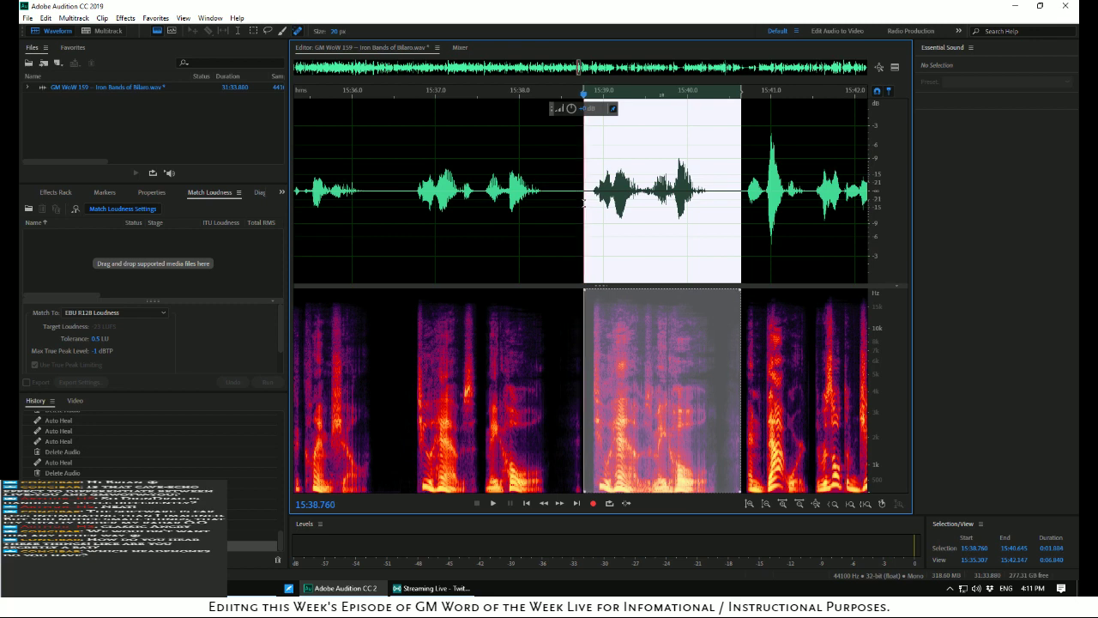
key(Delete)
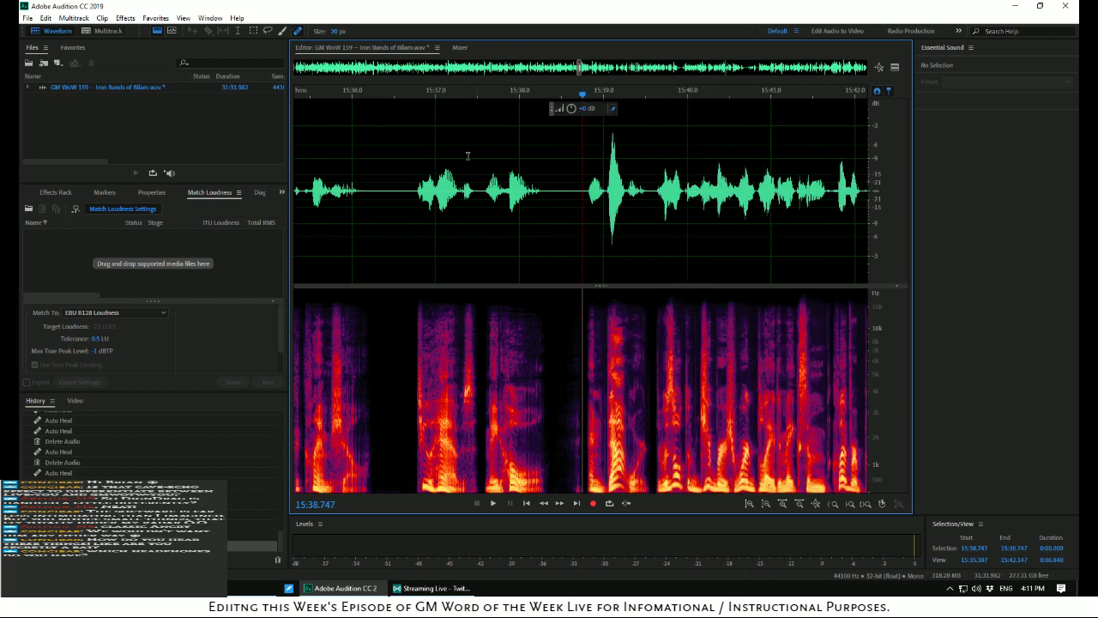
click(411, 149)
key(space)
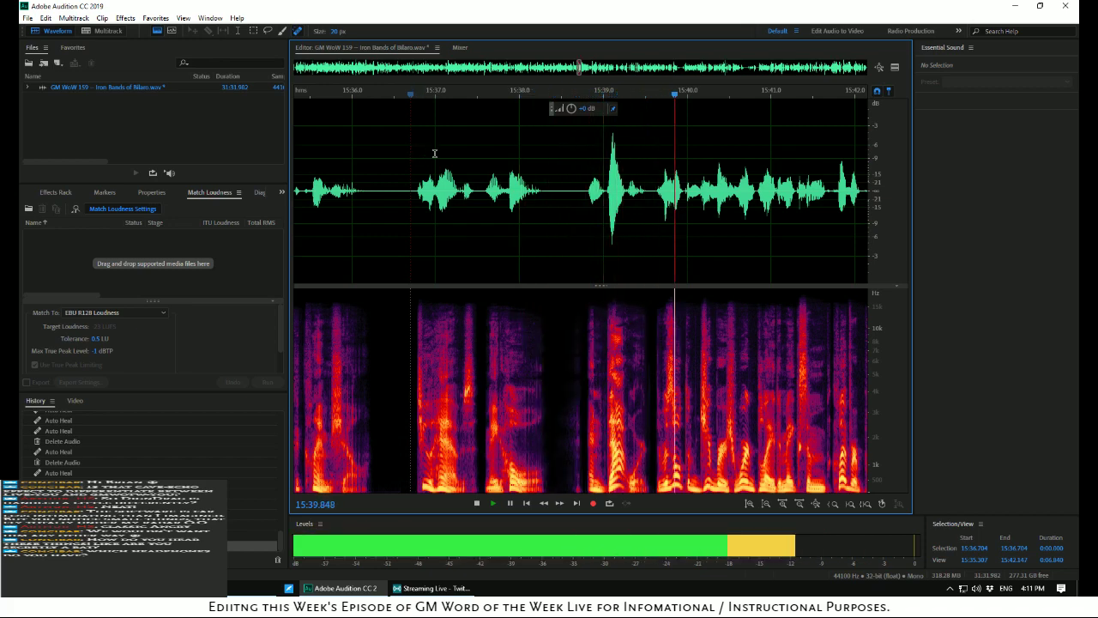
key(space)
Auto-heal the 0.088-second noise in the pause starting at 15:38.648 and listen on from 15:36.792 to about 15:54.0
scroll(532, 176, up, 5)
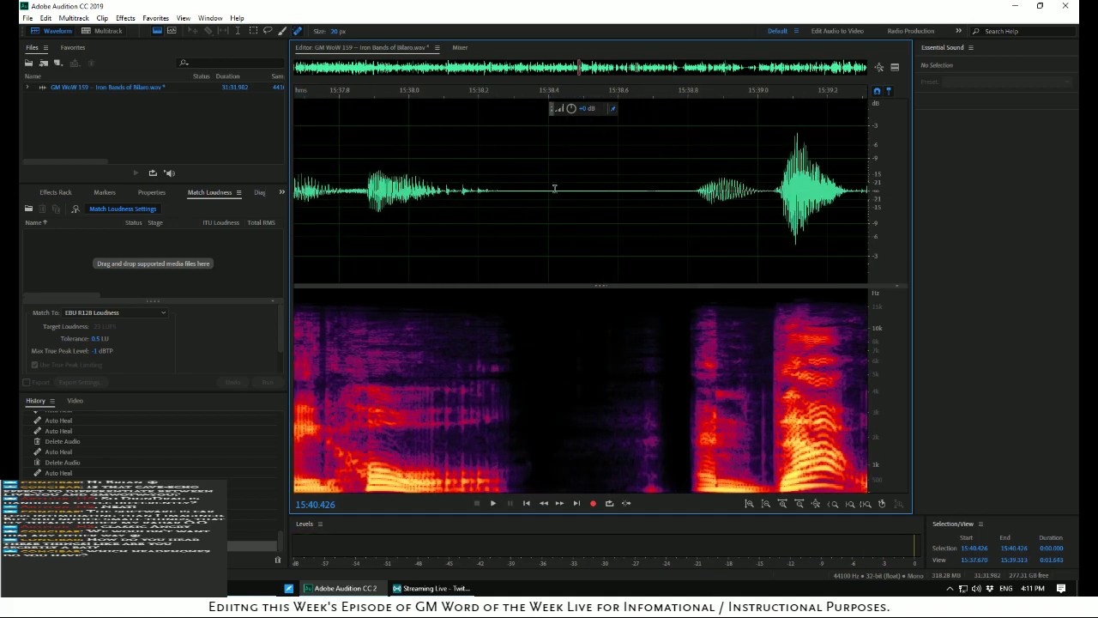
drag(635, 232, 666, 240)
right_click(657, 240)
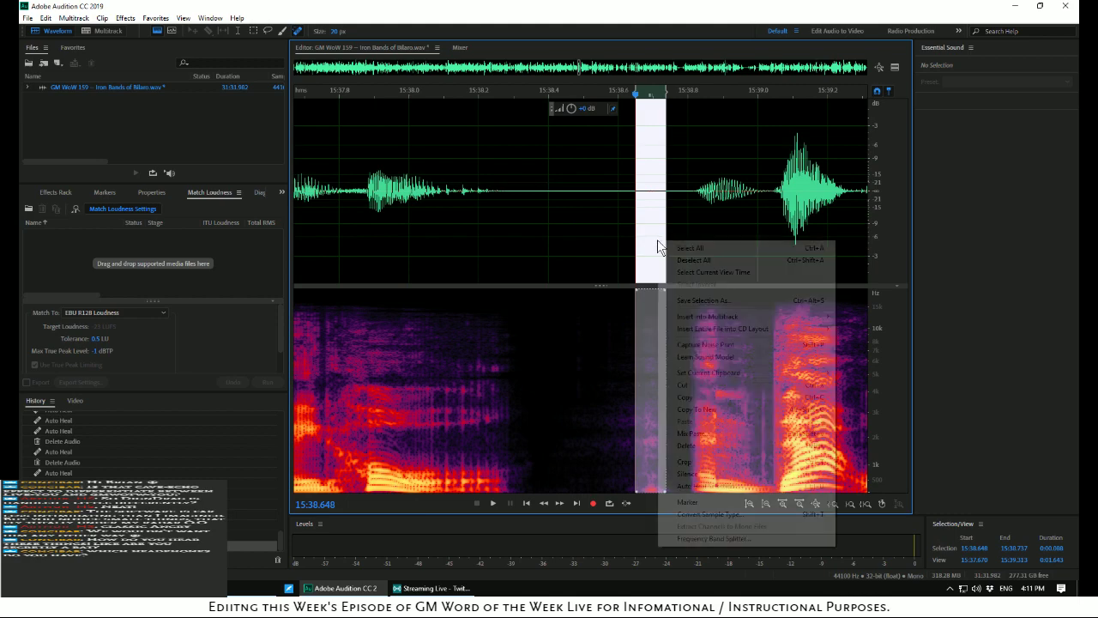
click(706, 486)
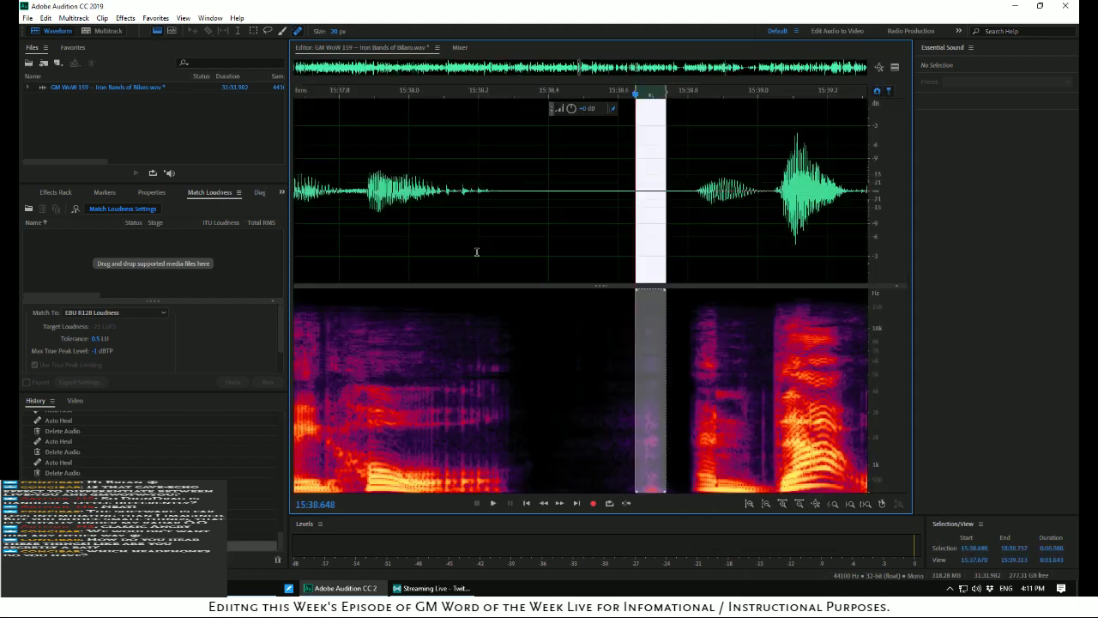
scroll(476, 250, down, 3)
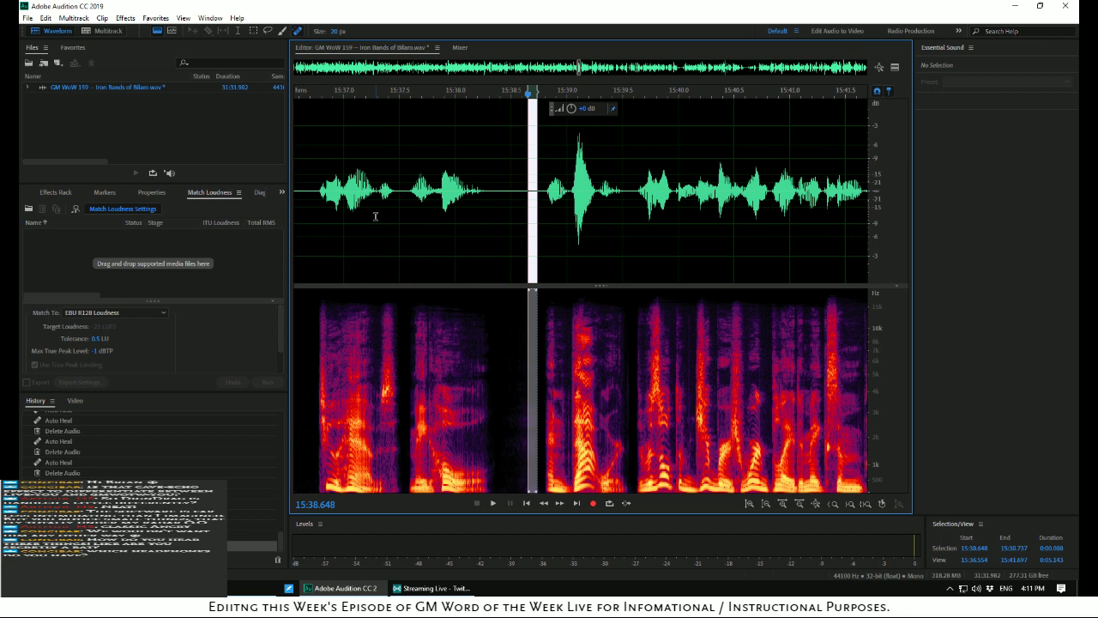
click(320, 214)
key(space)
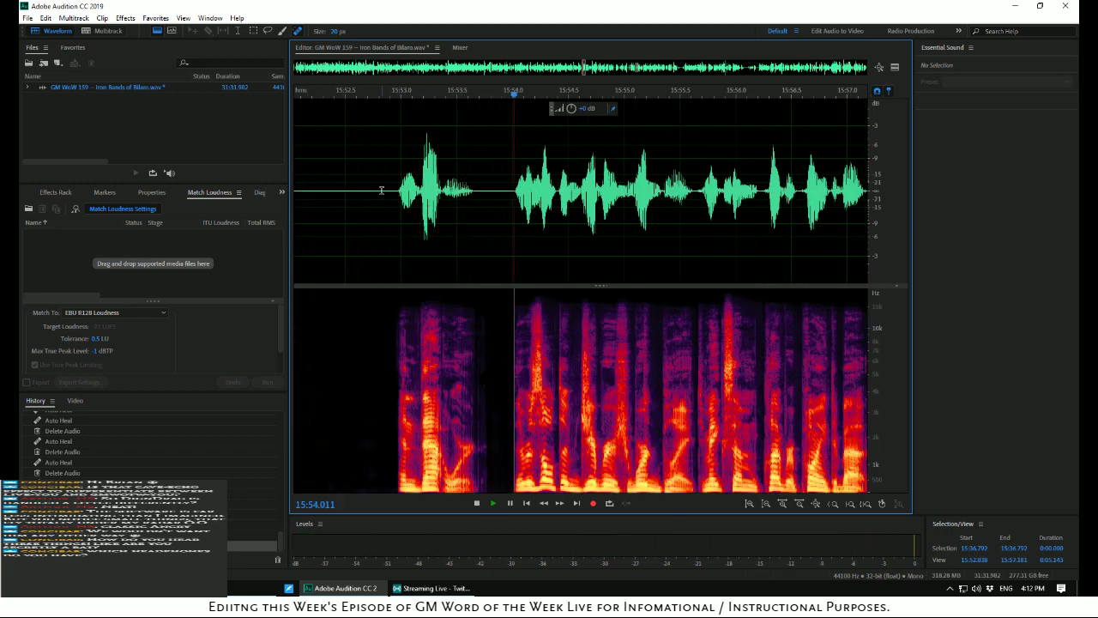
Delete the 14.121-second repeated passage from 15:38.788 to 15:52.910 and replay across the cut from 15:37.728 to about 15:49.7
drag(393, 189, 462, 201)
key(space)
key(space)
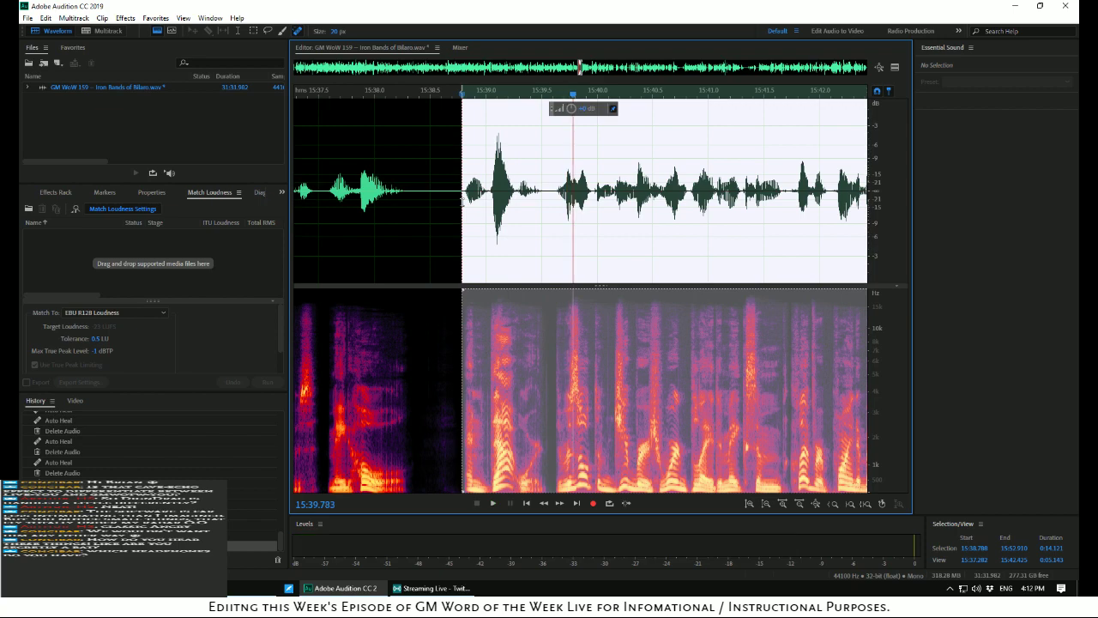
key(Delete)
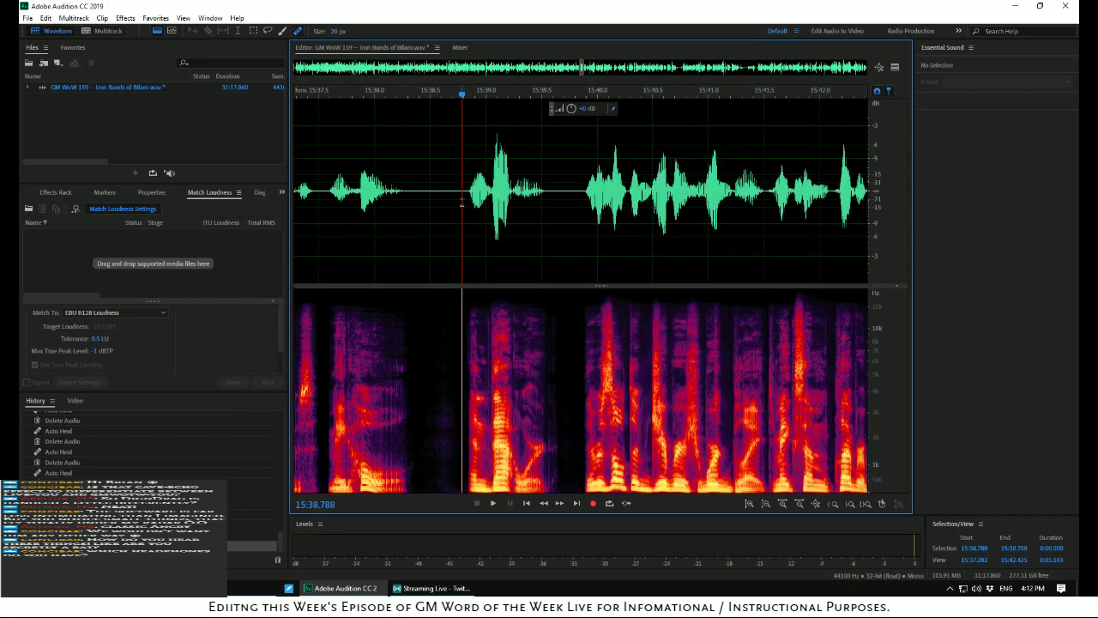
click(343, 165)
key(space)
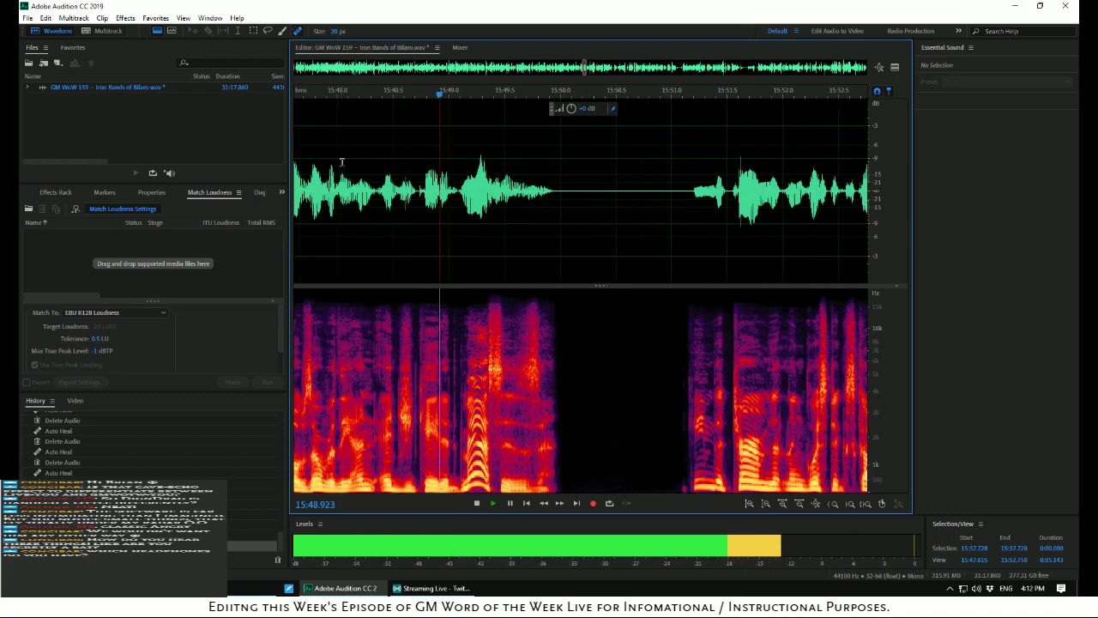
key(space)
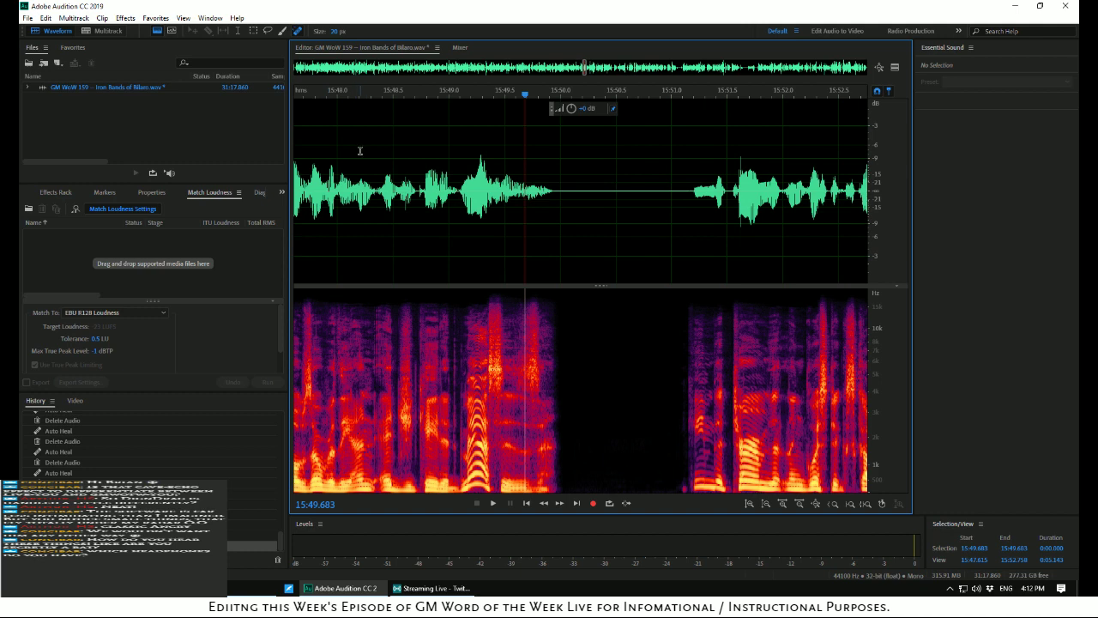
Replay the words around 15:48.2 to 15:49.0 and auto-heal the 0.027-second click starting at 15:48.681
key(space)
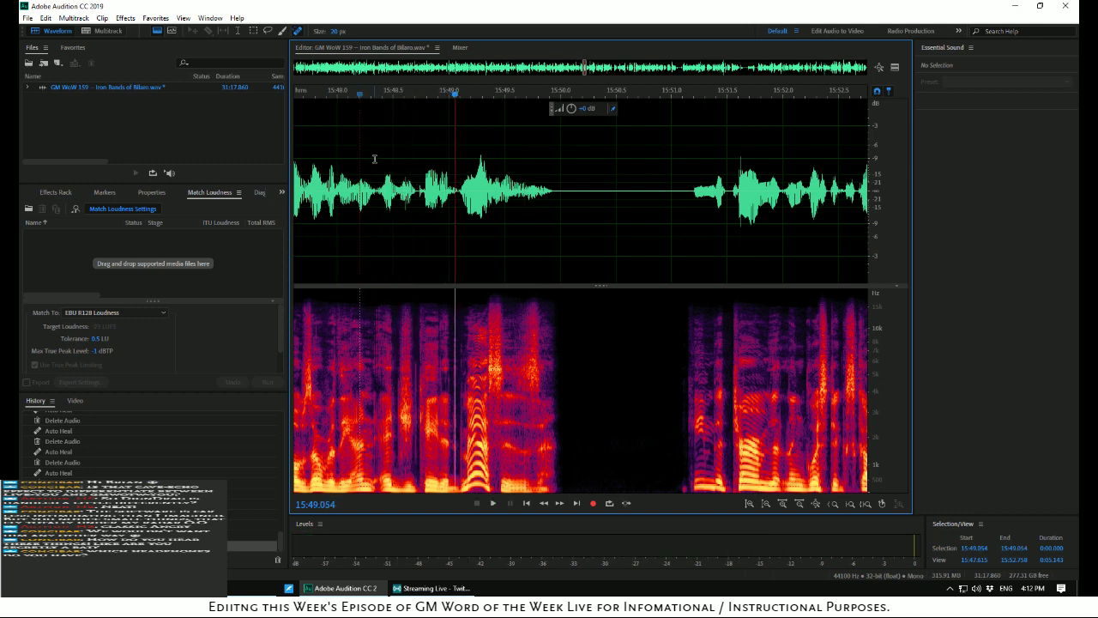
scroll(374, 158, up, 4)
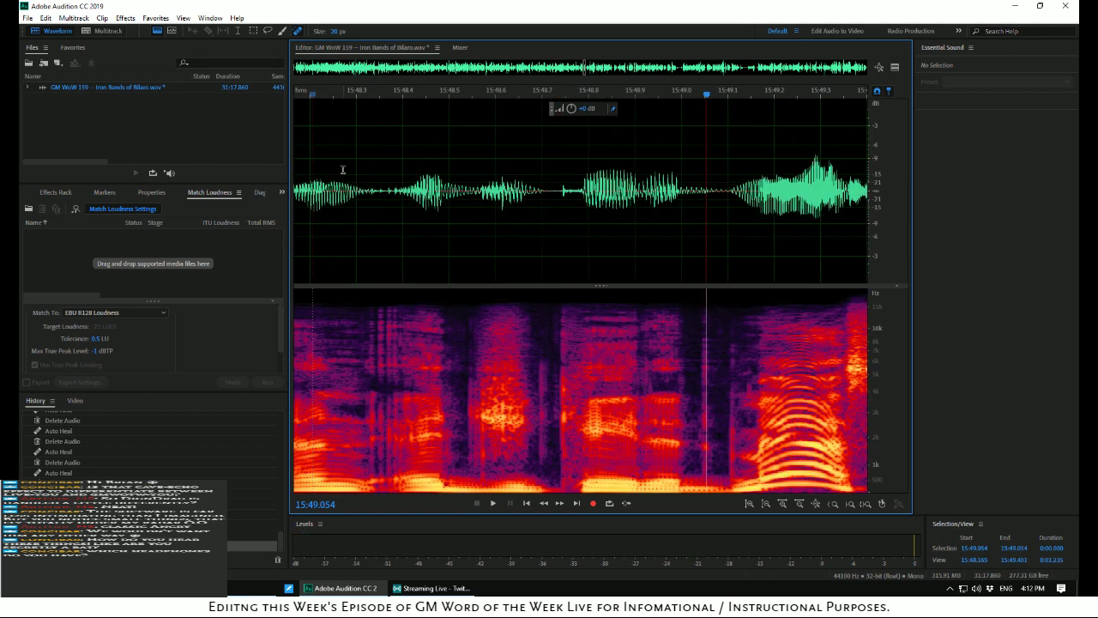
key(space)
key(space)
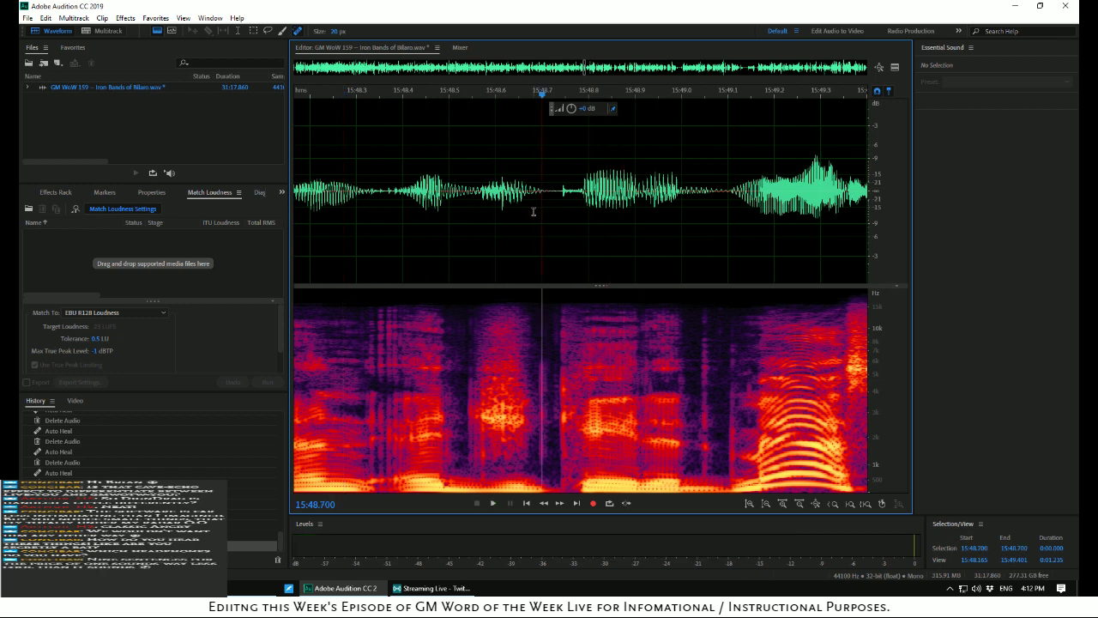
drag(533, 211, 545, 216)
right_click(540, 212)
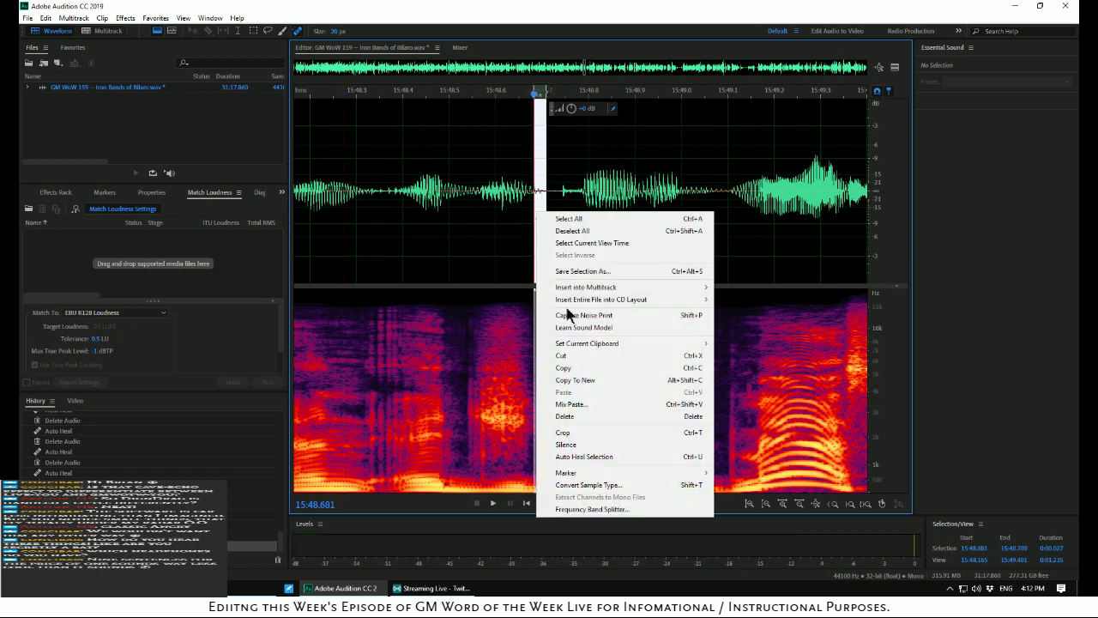
click(583, 456)
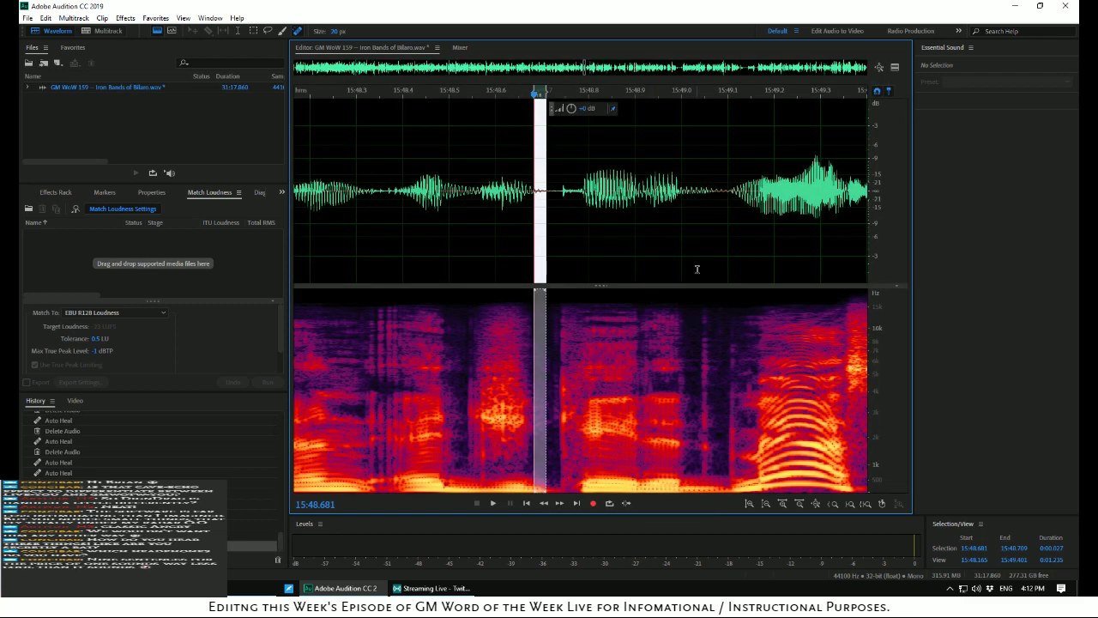
Auto-heal the 0.020-second click starting at 15:49.041 and replay the passage from 15:46.729 to about 15:52.2
drag(701, 271, 707, 281)
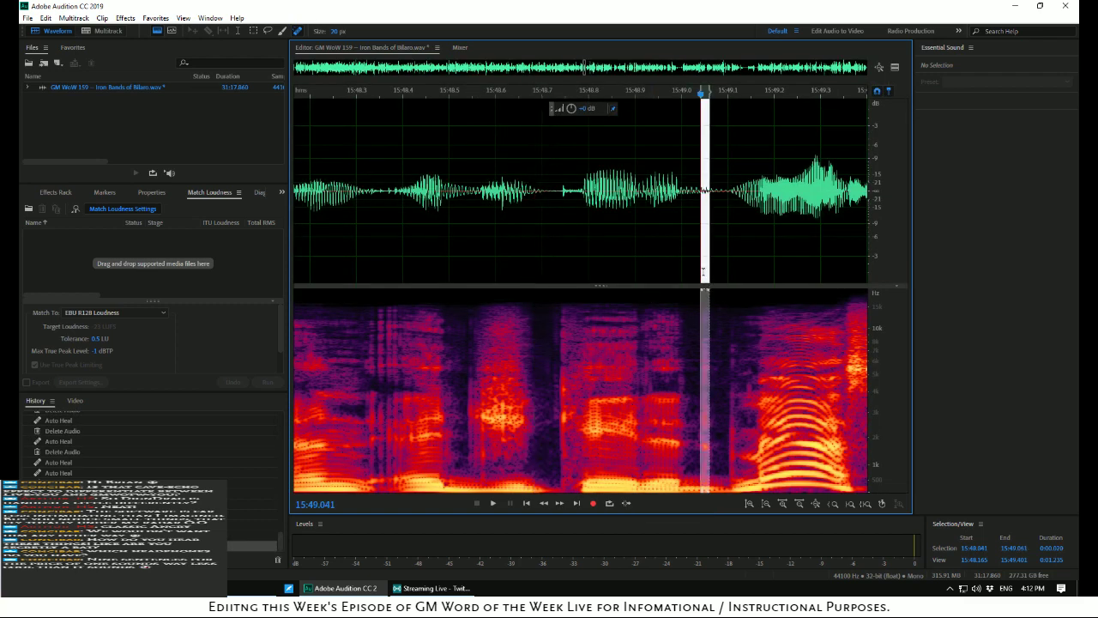
right_click(704, 271)
click(713, 516)
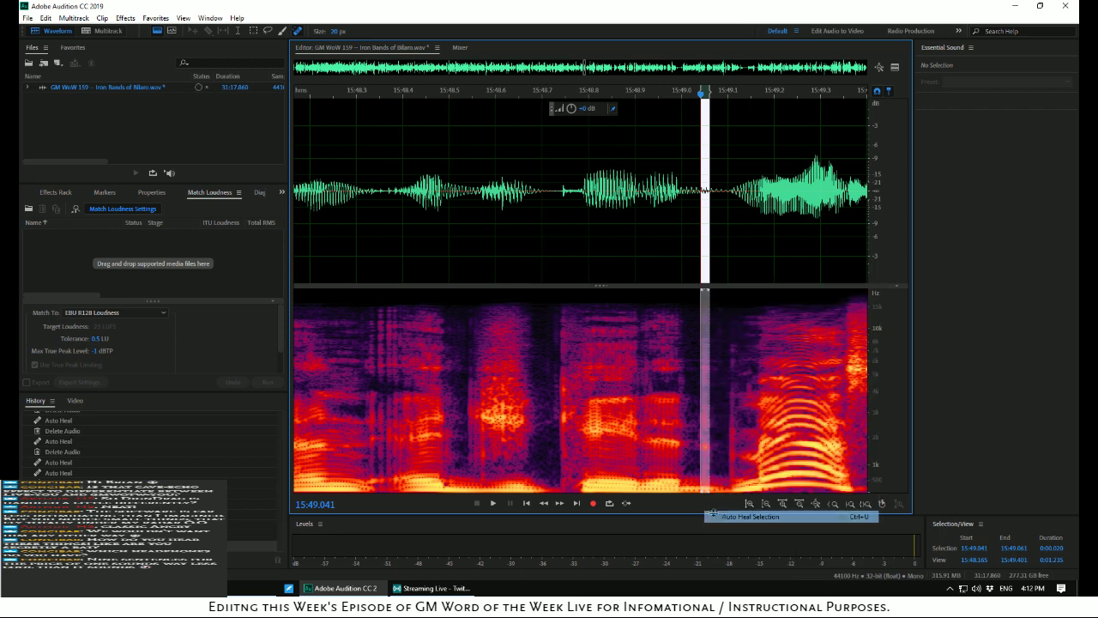
scroll(611, 405, down, 3)
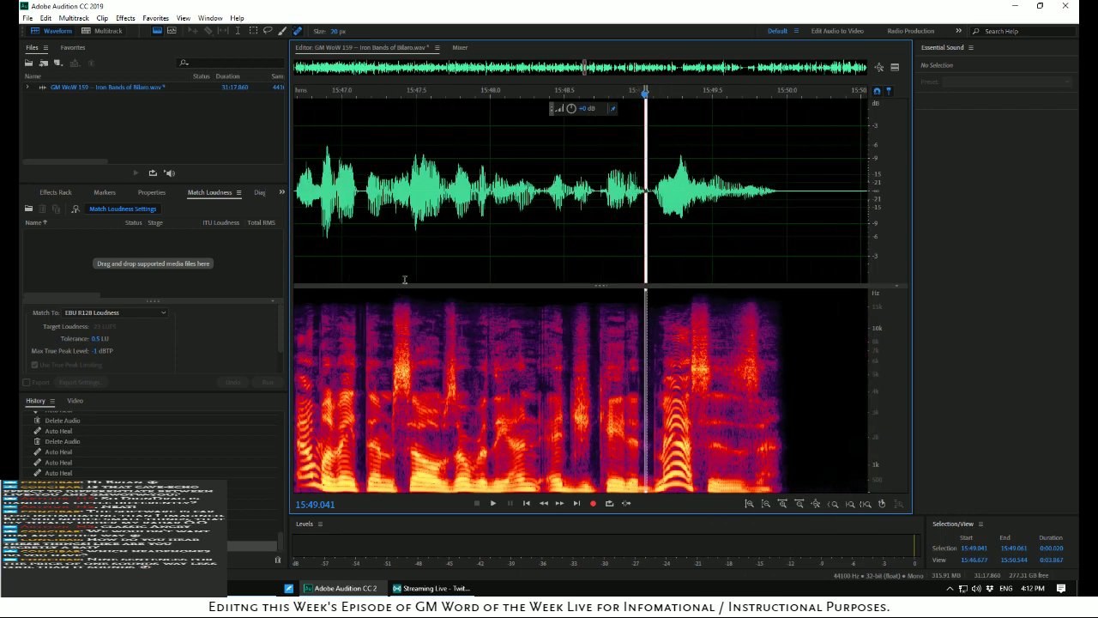
click(299, 246)
key(space)
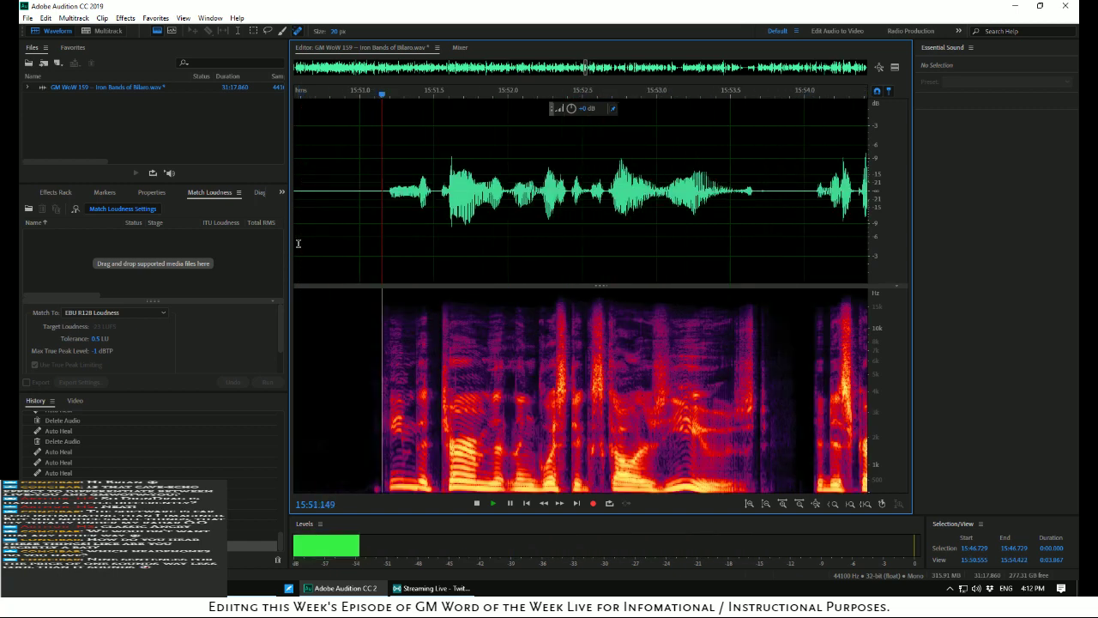
key(space)
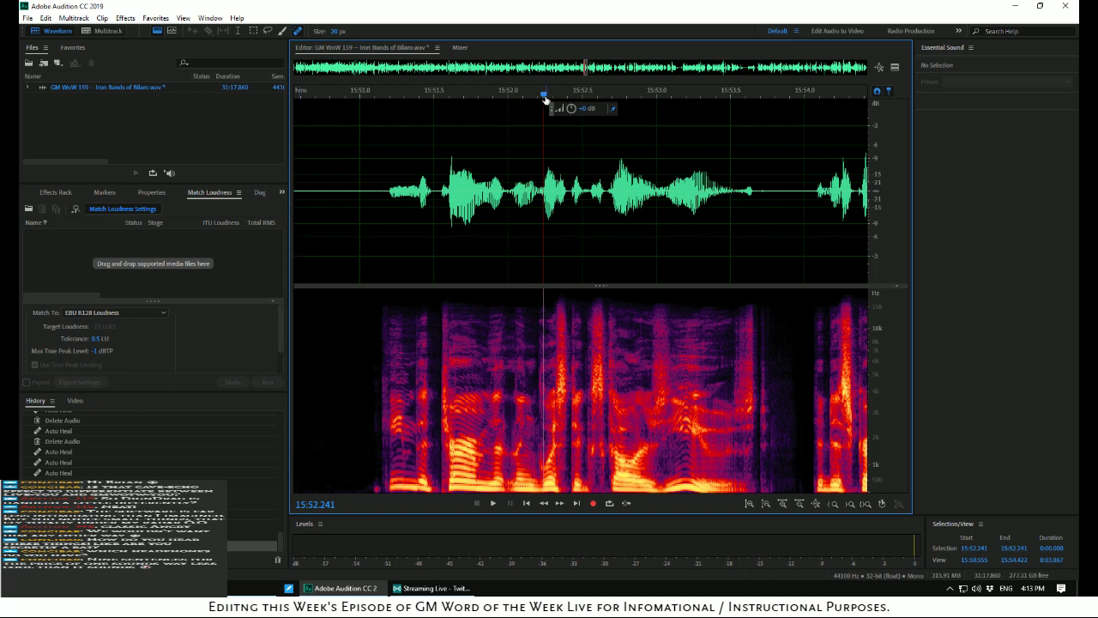
Go back to 15:45.954 and listen on through the healed passage to about 16:31.4
drag(543, 94, 309, 96)
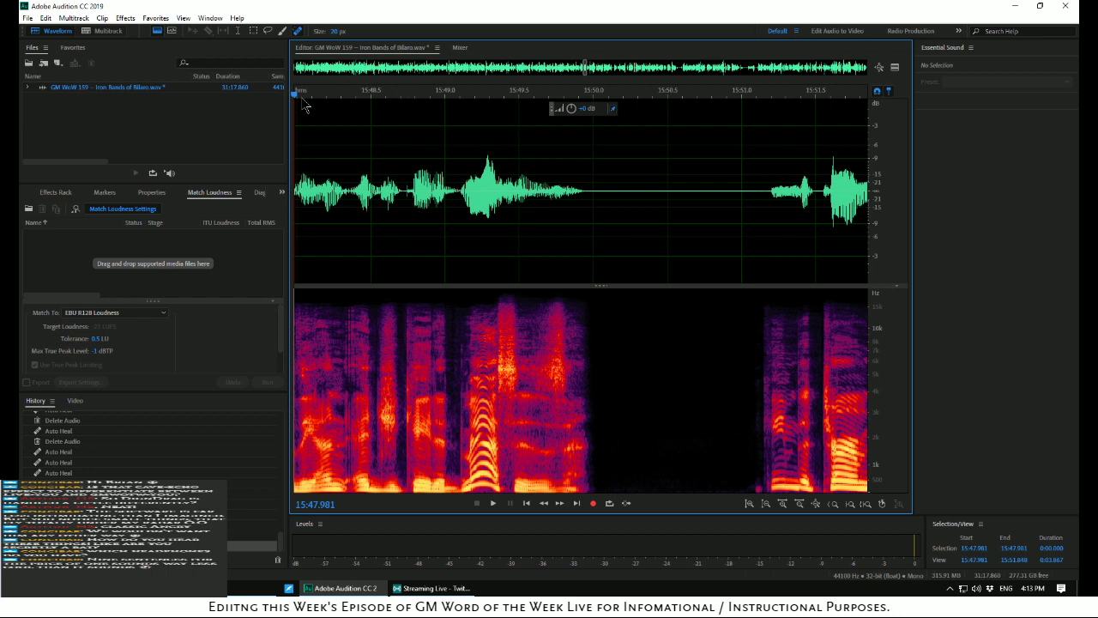
key(space)
key(alt+Left)
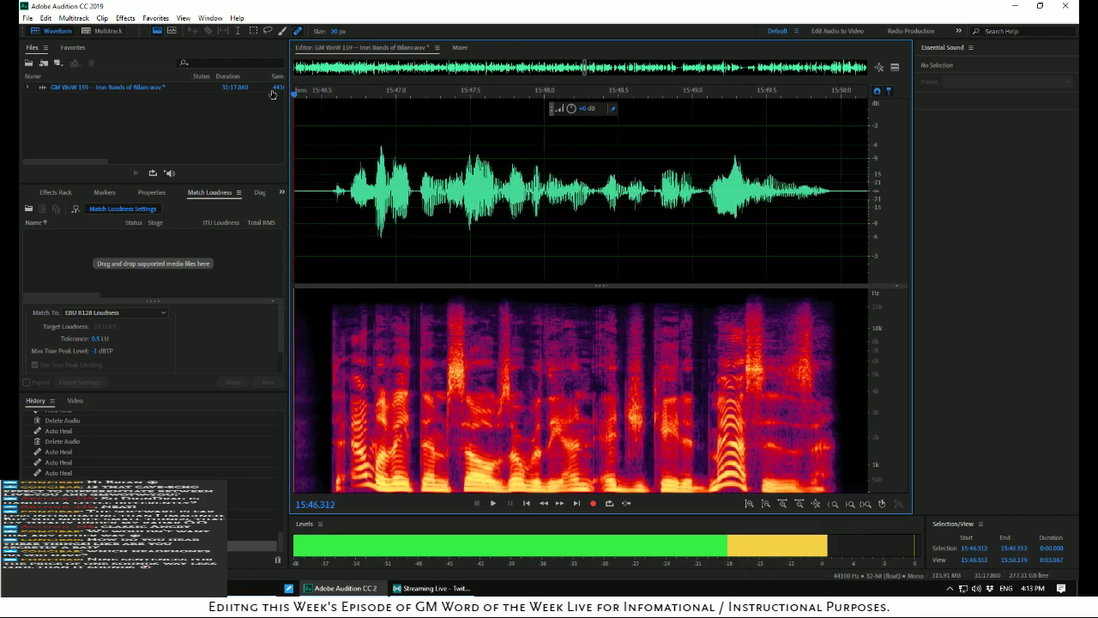
key(space)
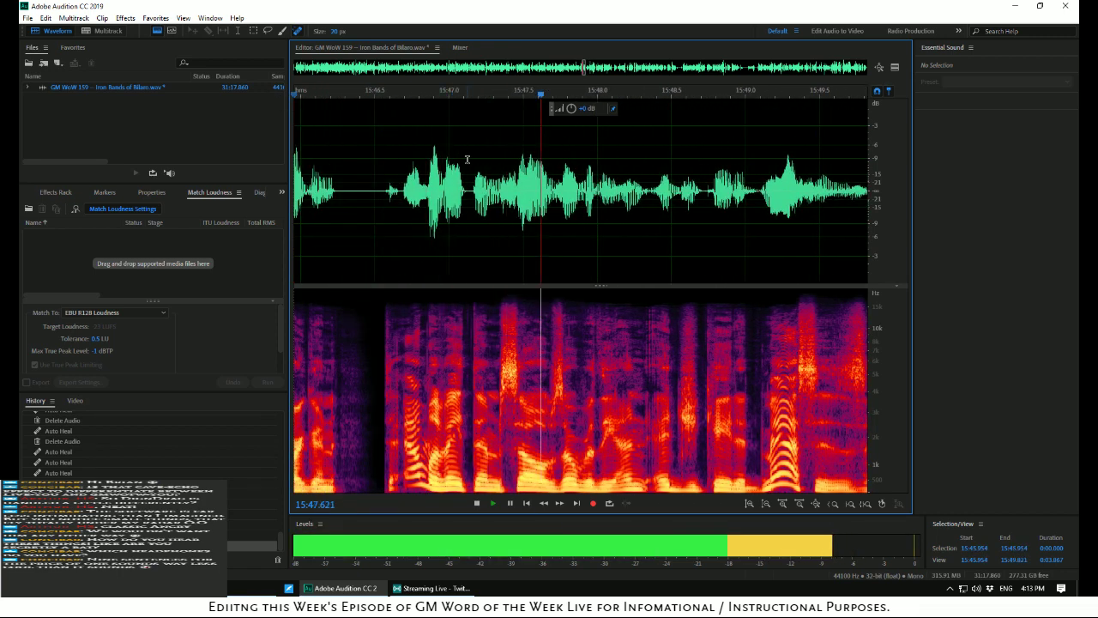
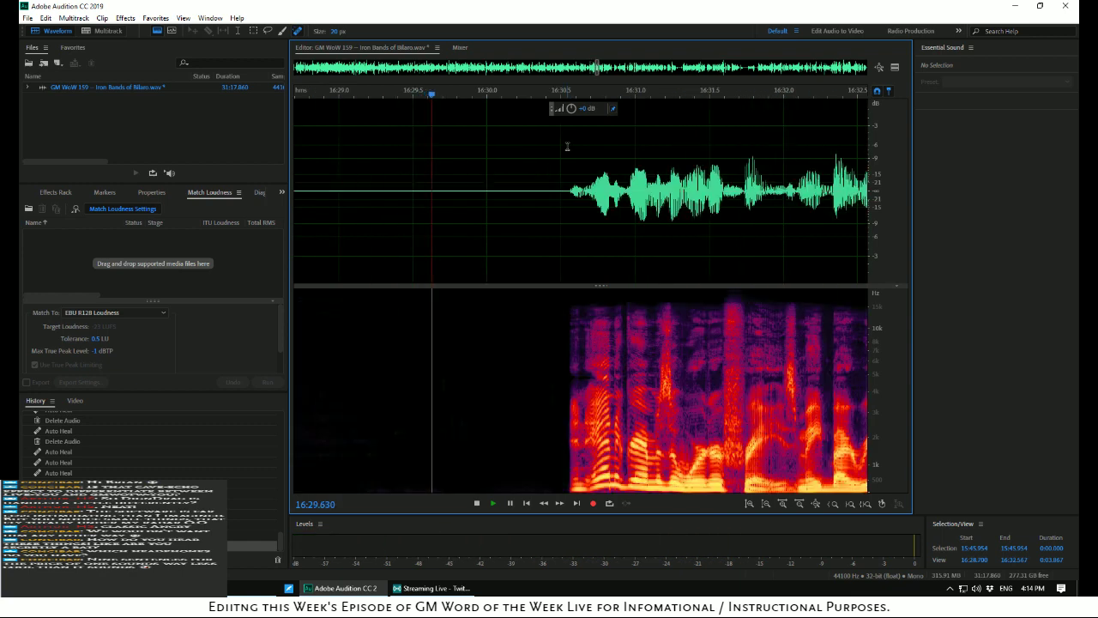
key(space)
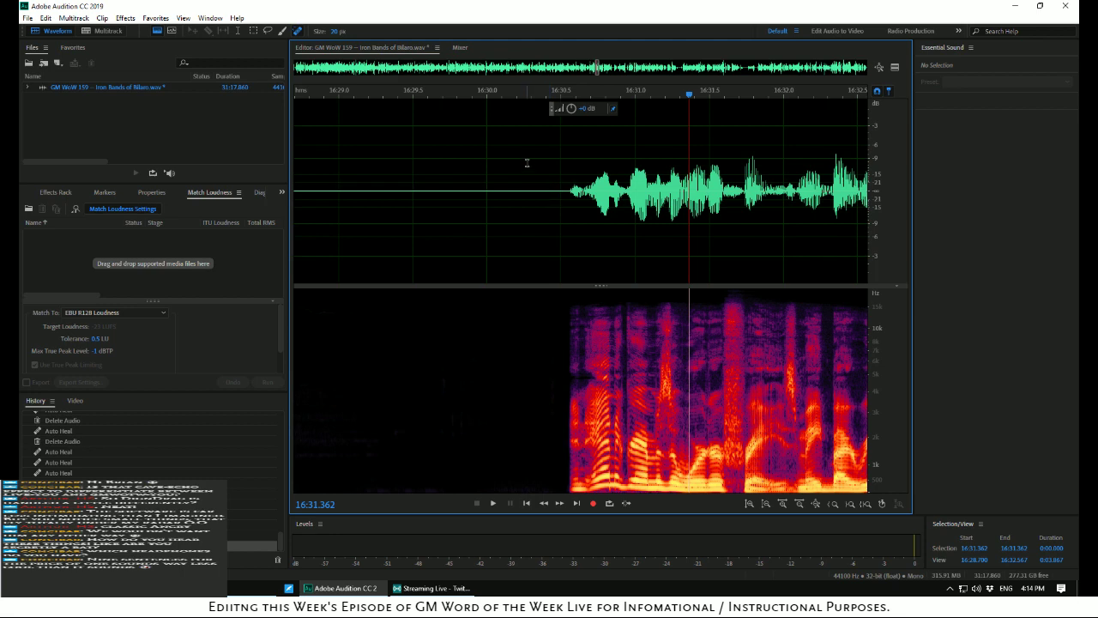
Go back to 16:25.306 and replay the passage across the silent pause to about 16:31.1
drag(689, 95, 438, 136)
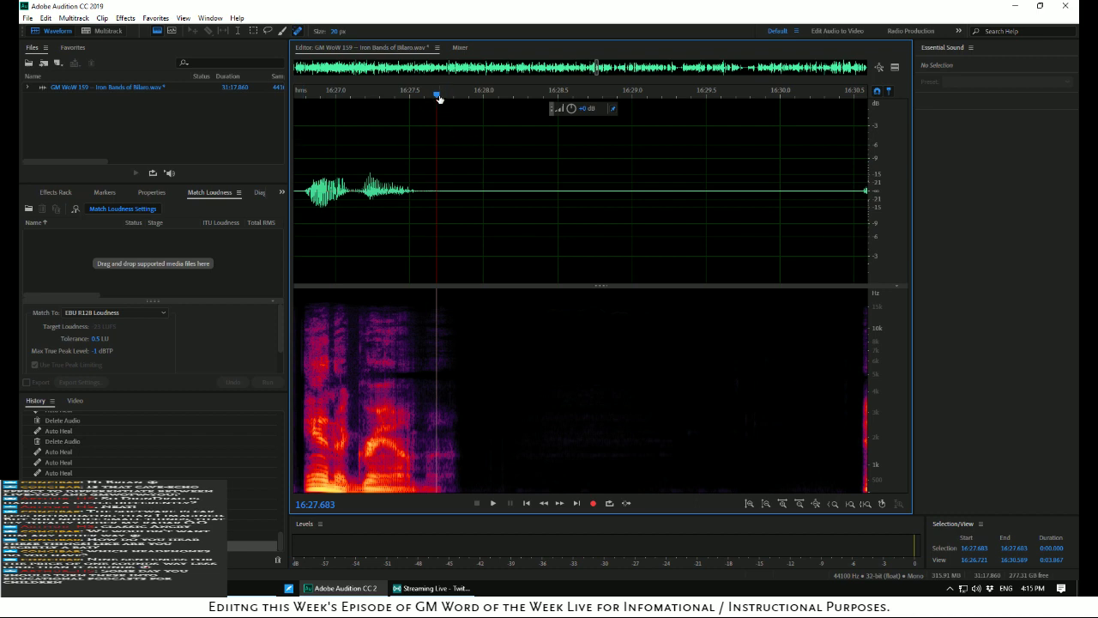
drag(439, 98, 297, 97)
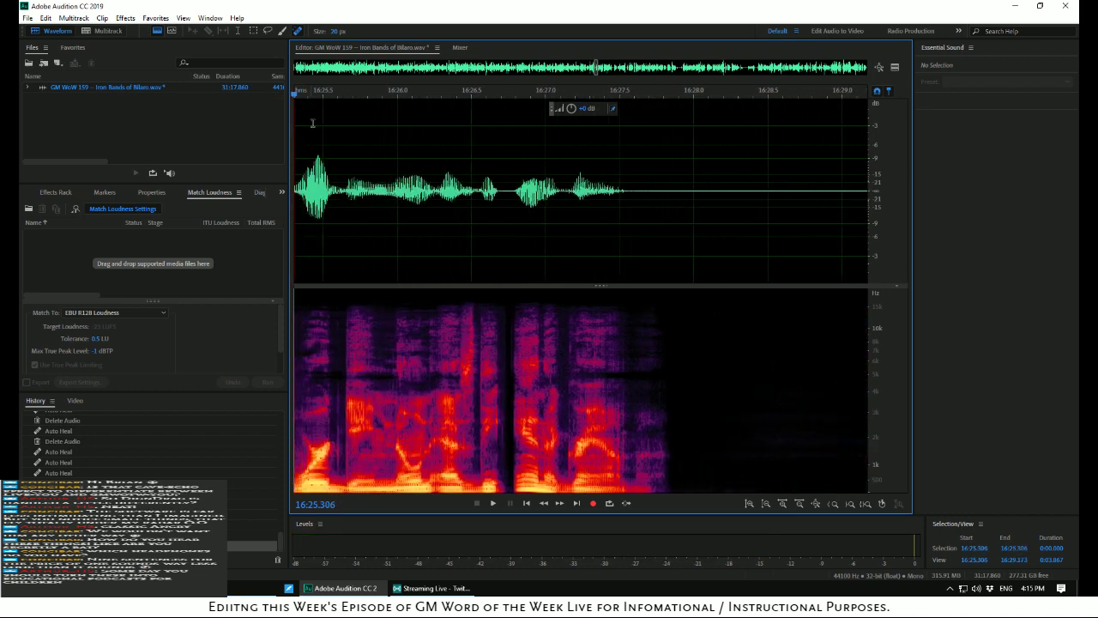
key(space)
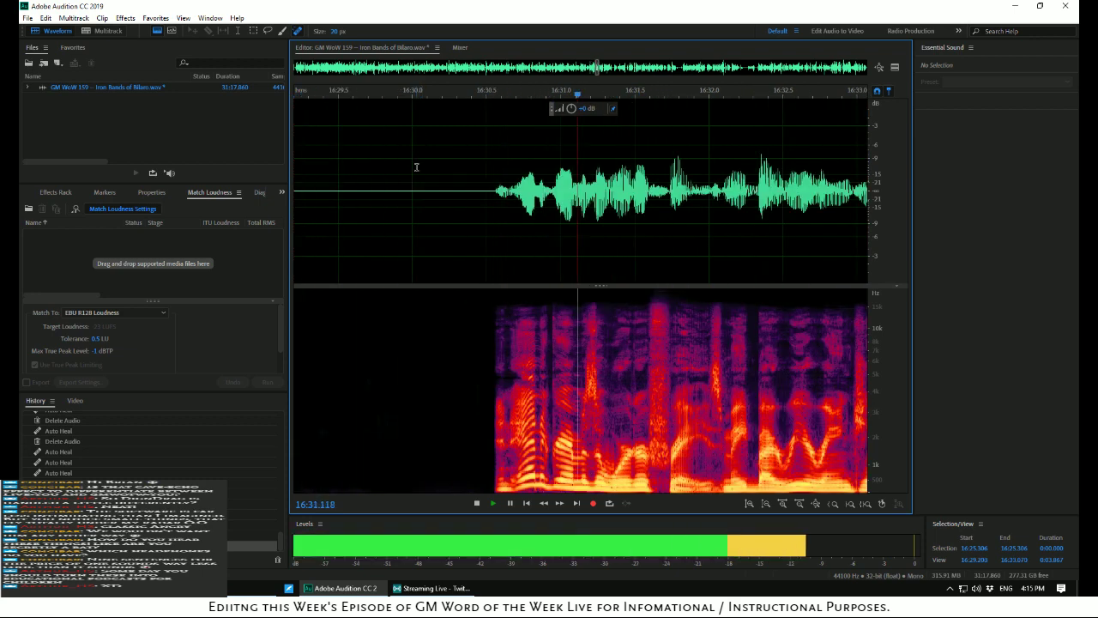
key(space)
Delete the 1.359-second stretch of silence from 16:29.043 to 16:30.403, then listen on from 16:27.370 to 16:49.960
drag(471, 187, 554, 217)
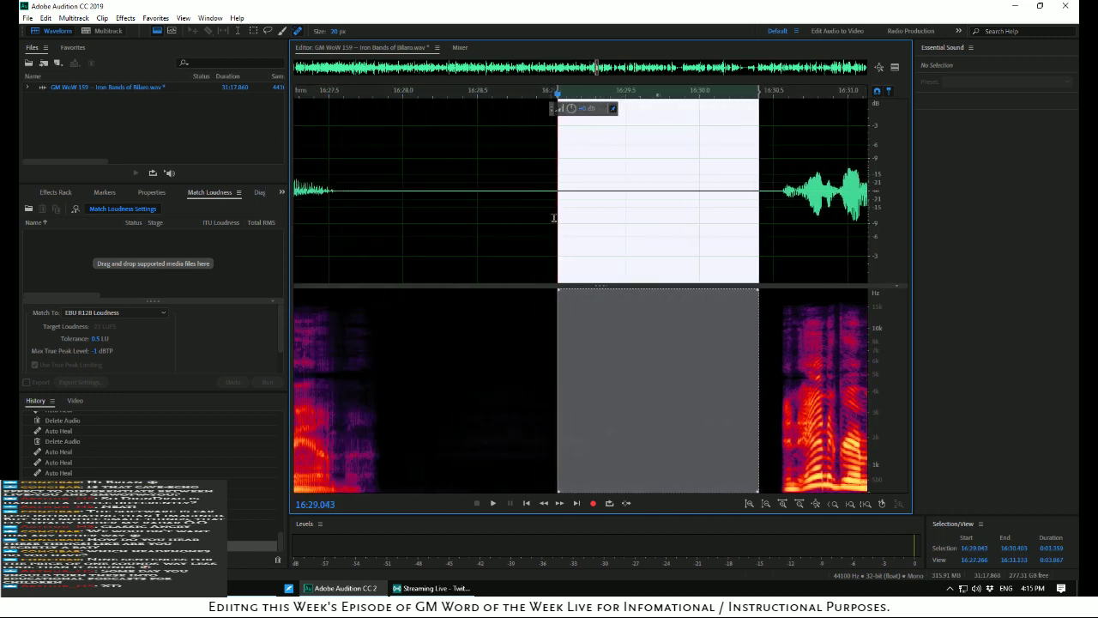
key(Delete)
click(310, 144)
key(space)
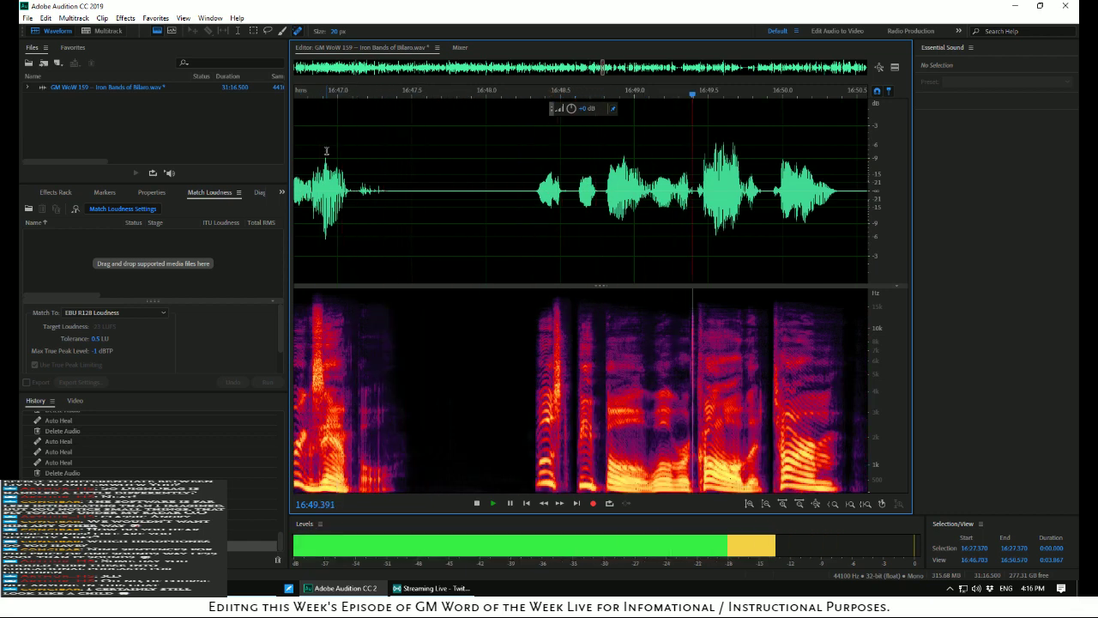
key(space)
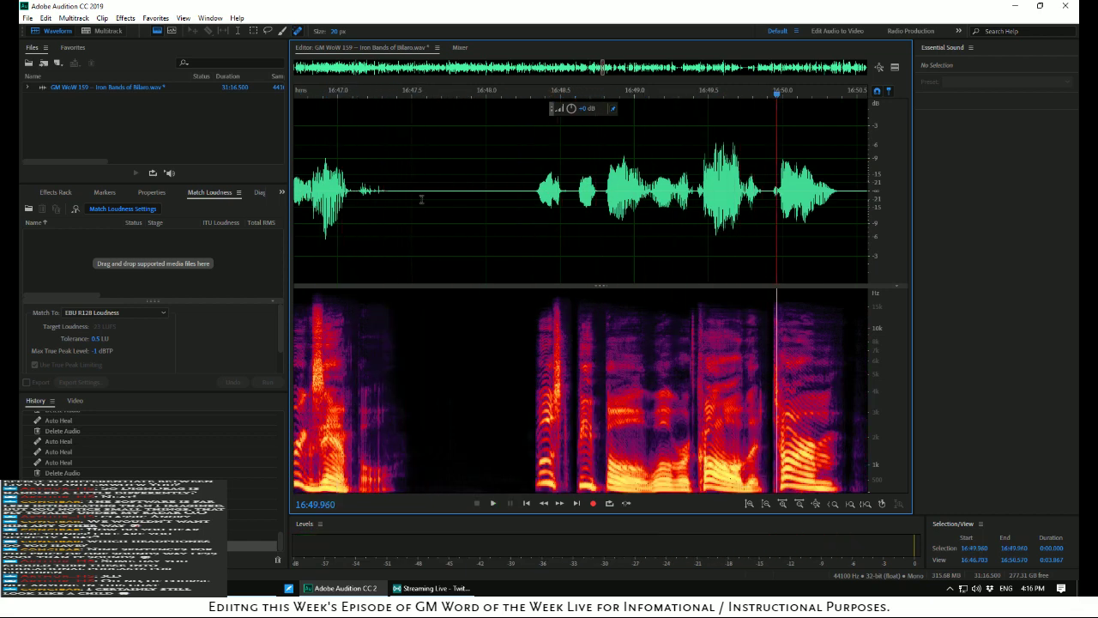
Replay the words around 16:49.2 to 16:49.7 and examine the waveform closely for a click
click(664, 249)
key(space)
key(space)
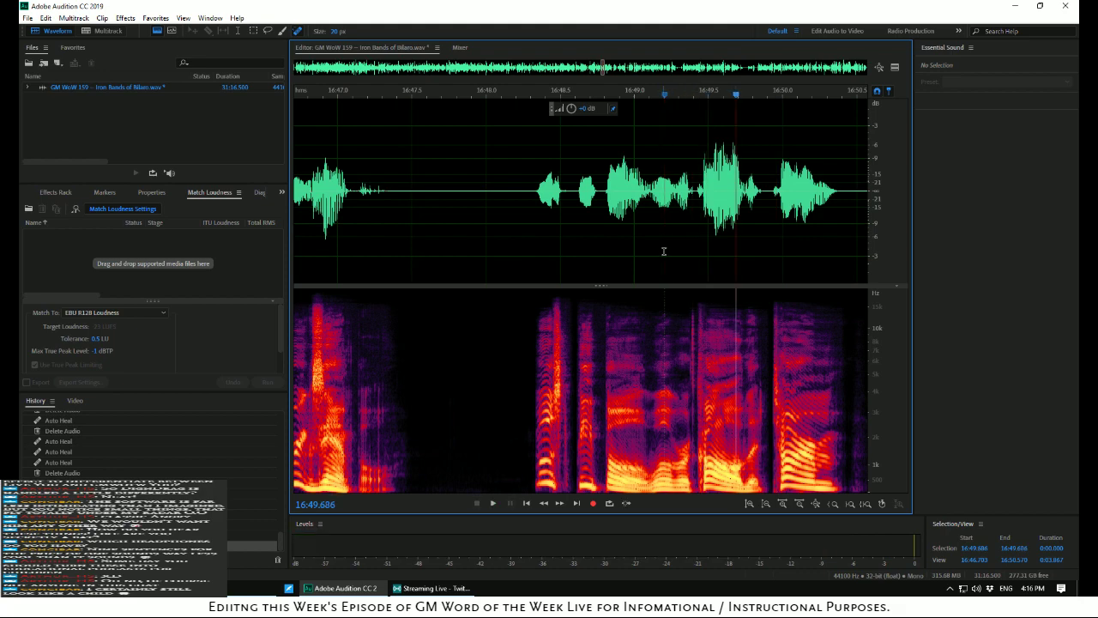
key(space)
key(space)
key(space)
key(space)
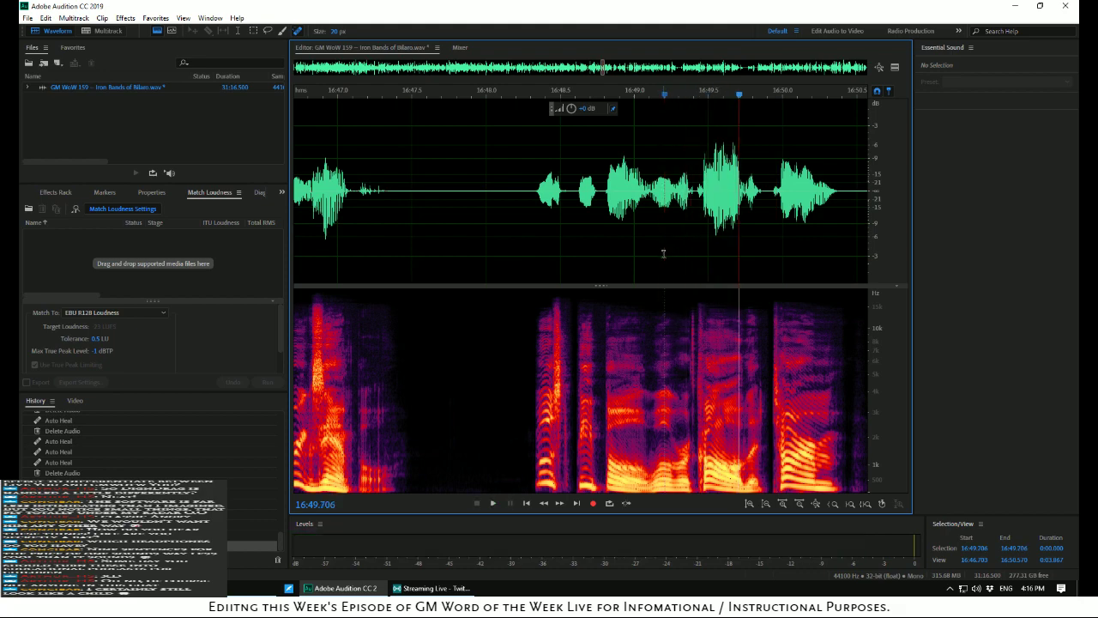
scroll(683, 258, up, 5)
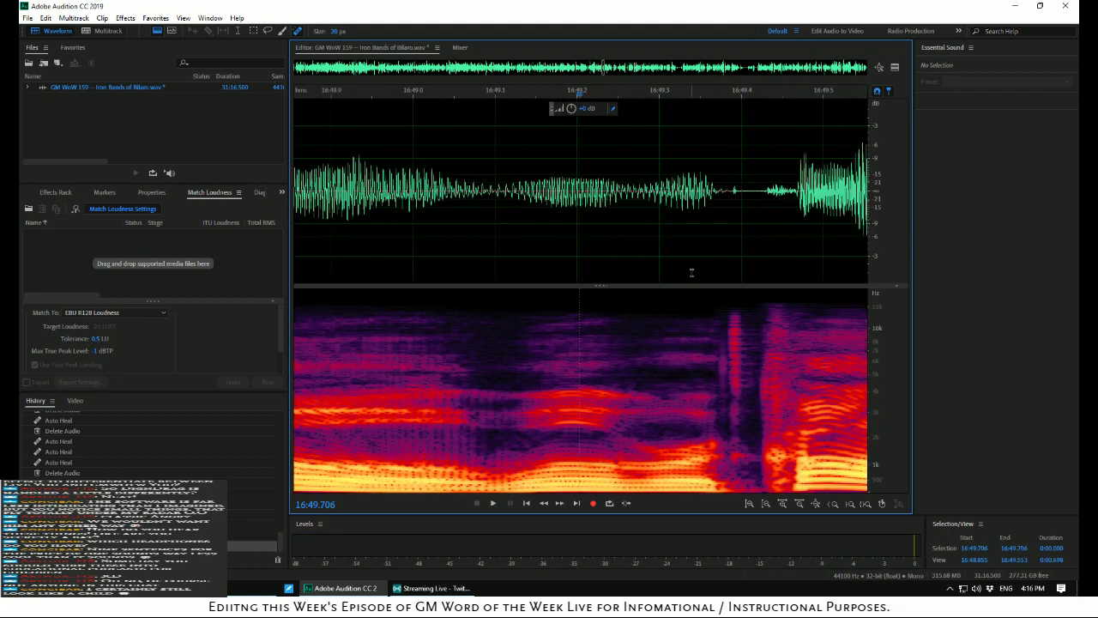
click(709, 271)
key(space)
key(space)
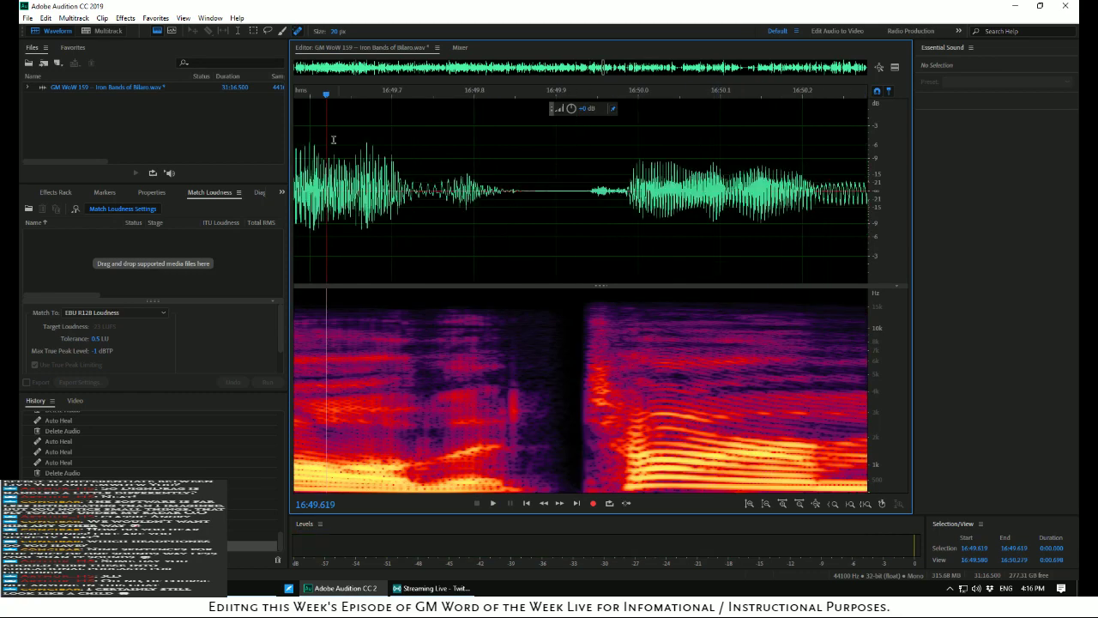
Auto-heal the 0.011-second click starting at 16:49.388 and replay the passage from 16:49.184 to about 16:55.8
drag(326, 92, 499, 163)
drag(500, 161, 506, 203)
right_click(498, 203)
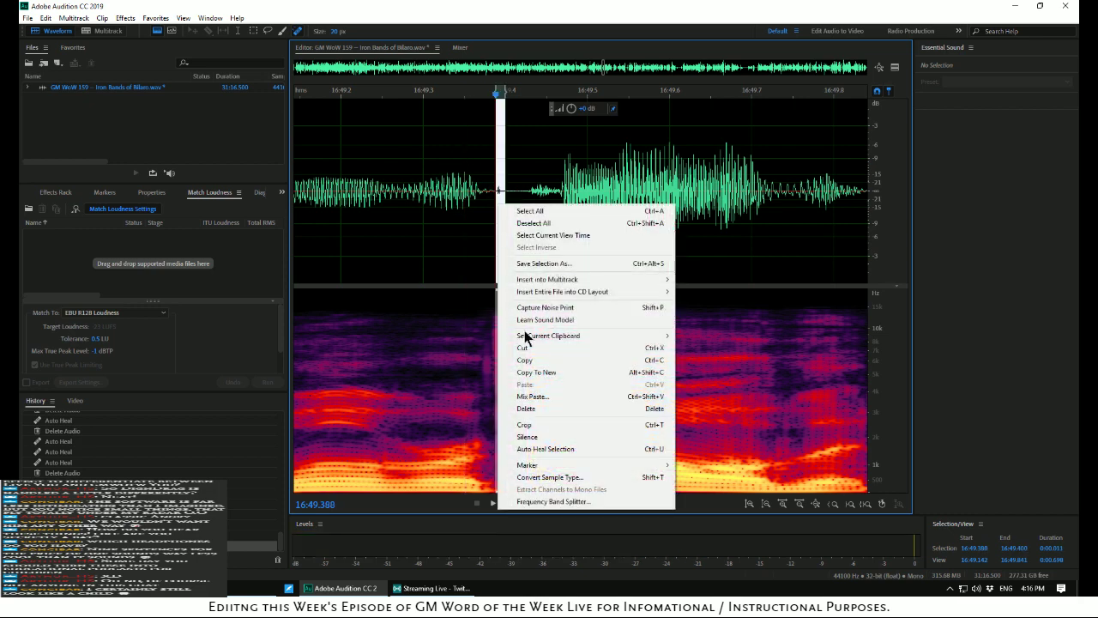
click(562, 411)
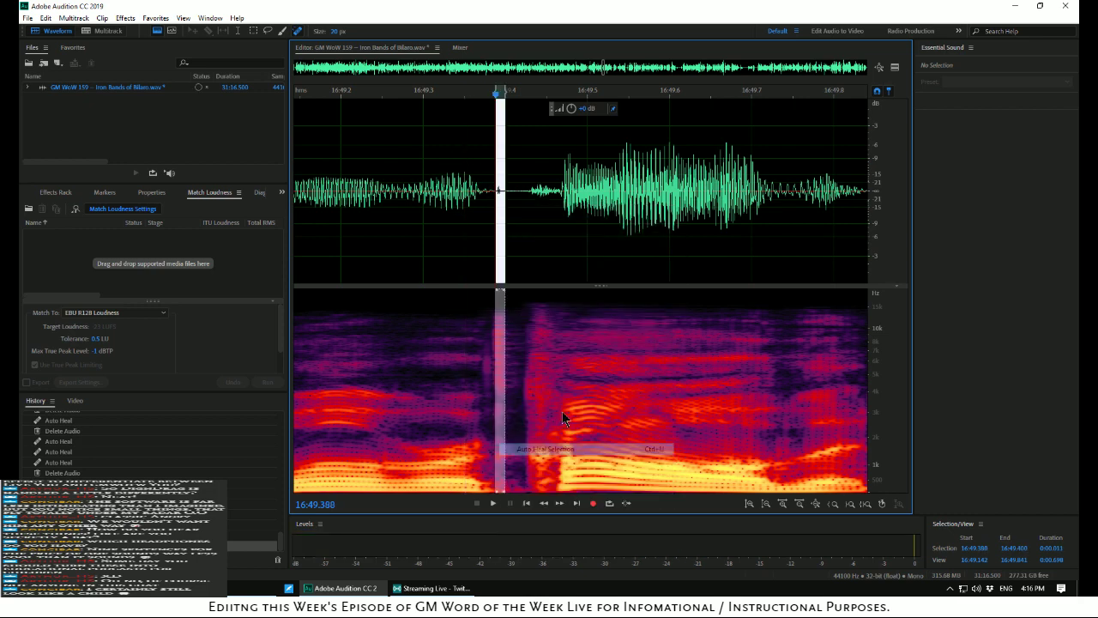
click(344, 233)
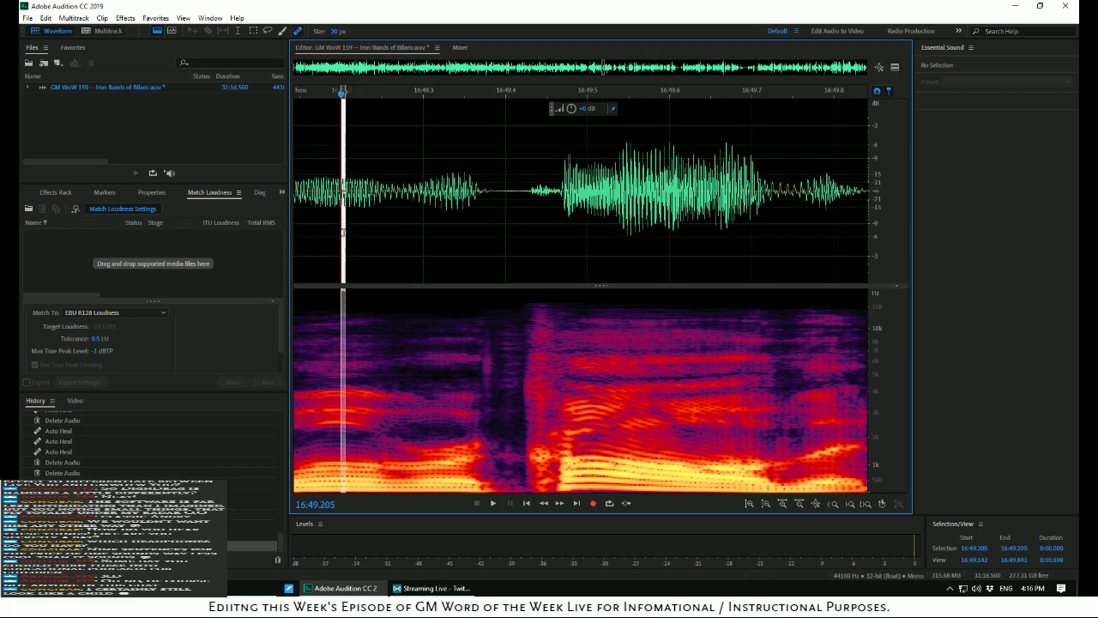
click(327, 220)
key(space)
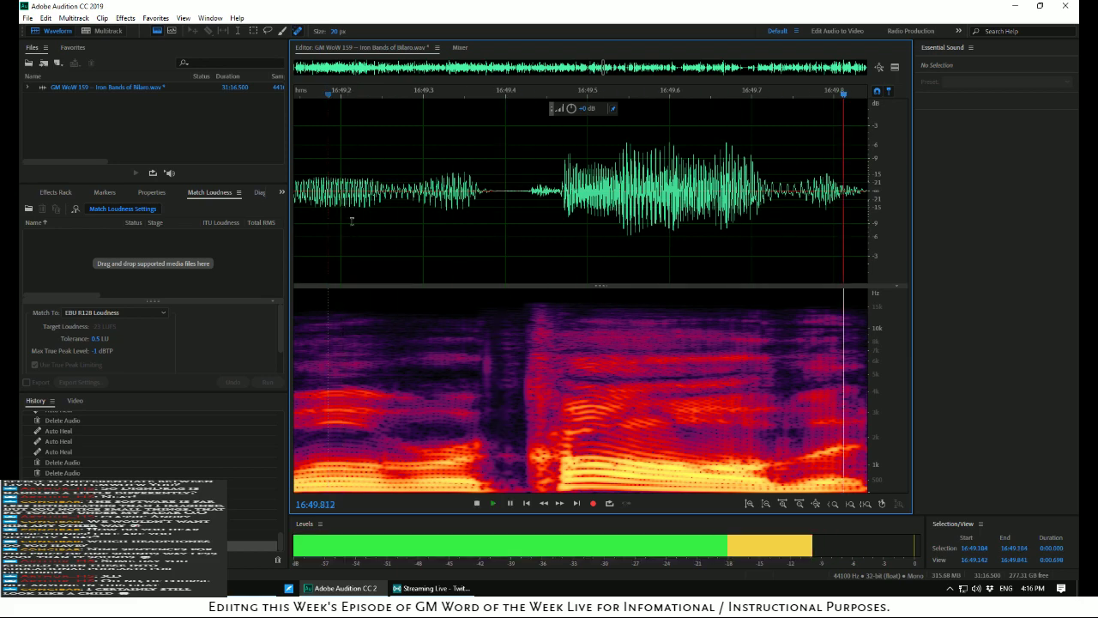
scroll(386, 195, down, 4)
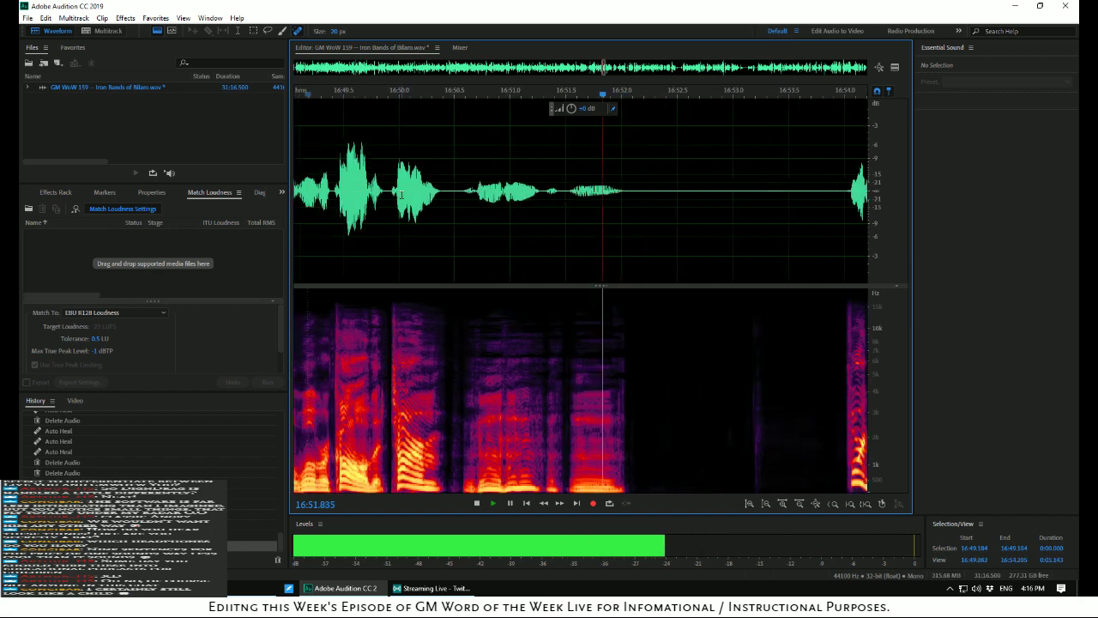
key(space)
key(space)
scroll(401, 195, down, 3)
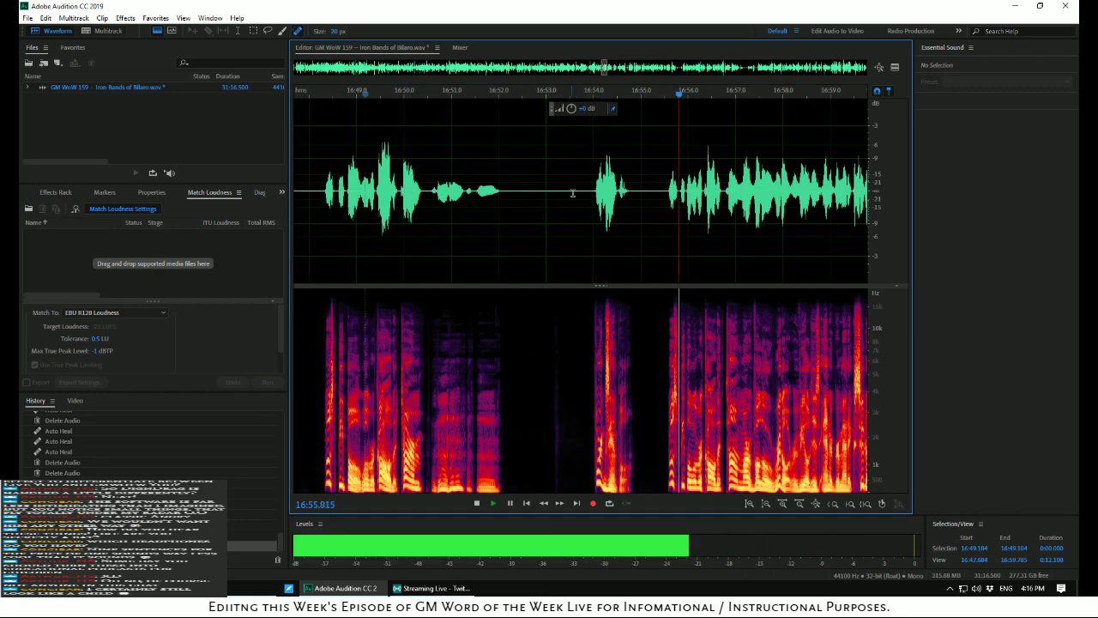
Delete the repeated take from 16:46.600 to about 16:54.0 and listen on from about 16:44.2 to 17:05.341
drag(592, 191, 497, 213)
key(Delete)
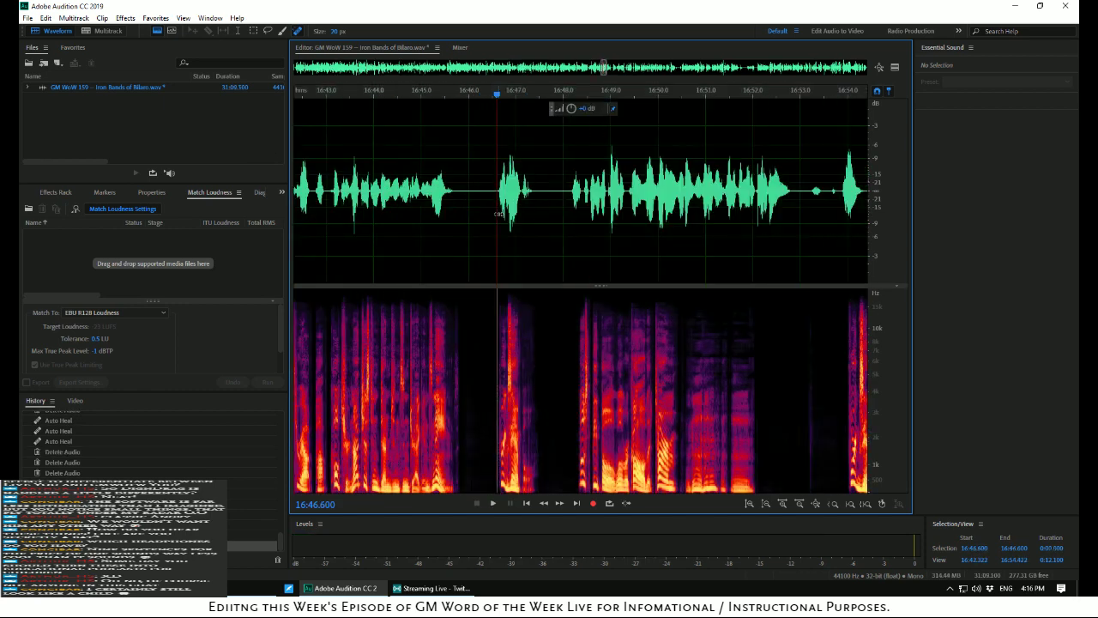
click(386, 167)
key(space)
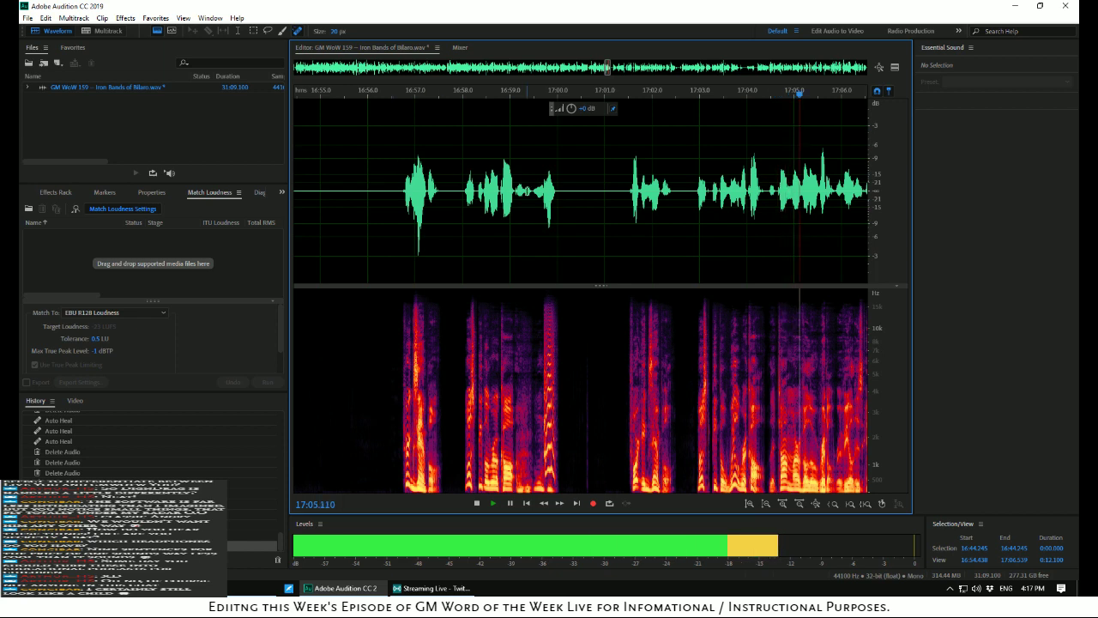
key(space)
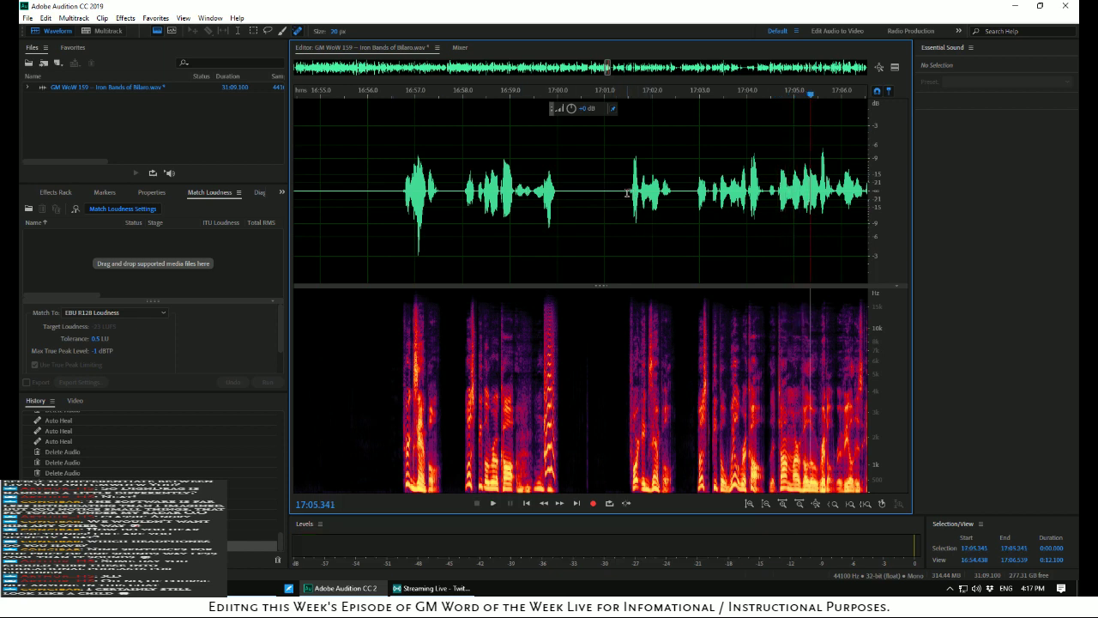
Delete the 14.921-second repeated passage from 16:46.546 to 17:01.468 and replay across the cut from 16:44.600 to about 16:50.0
drag(627, 193, 440, 156)
key(space)
key(space)
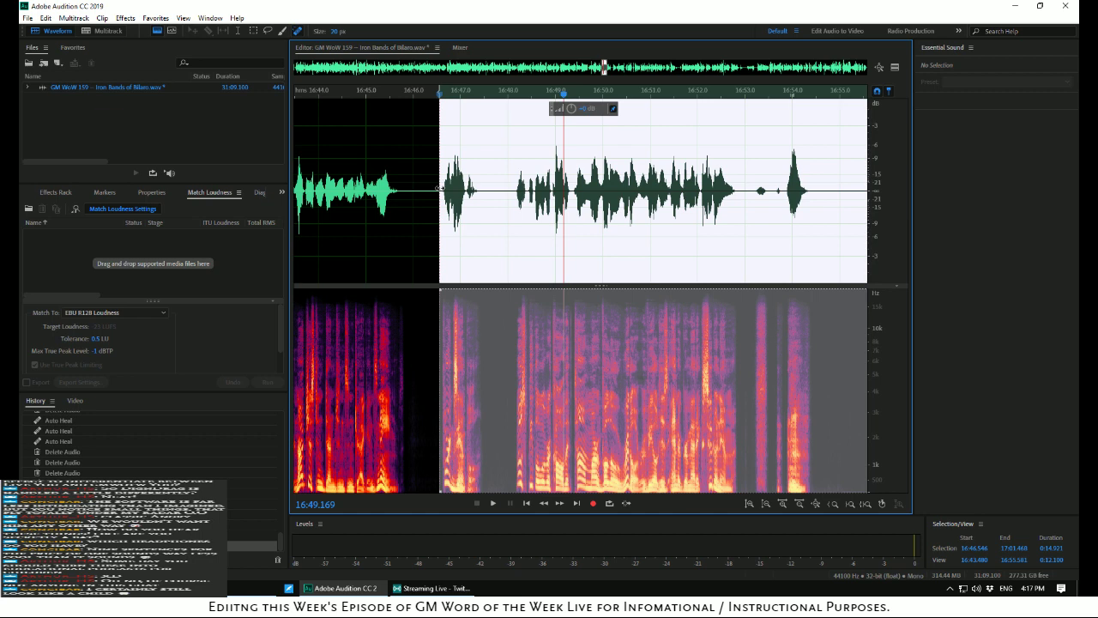
key(Delete)
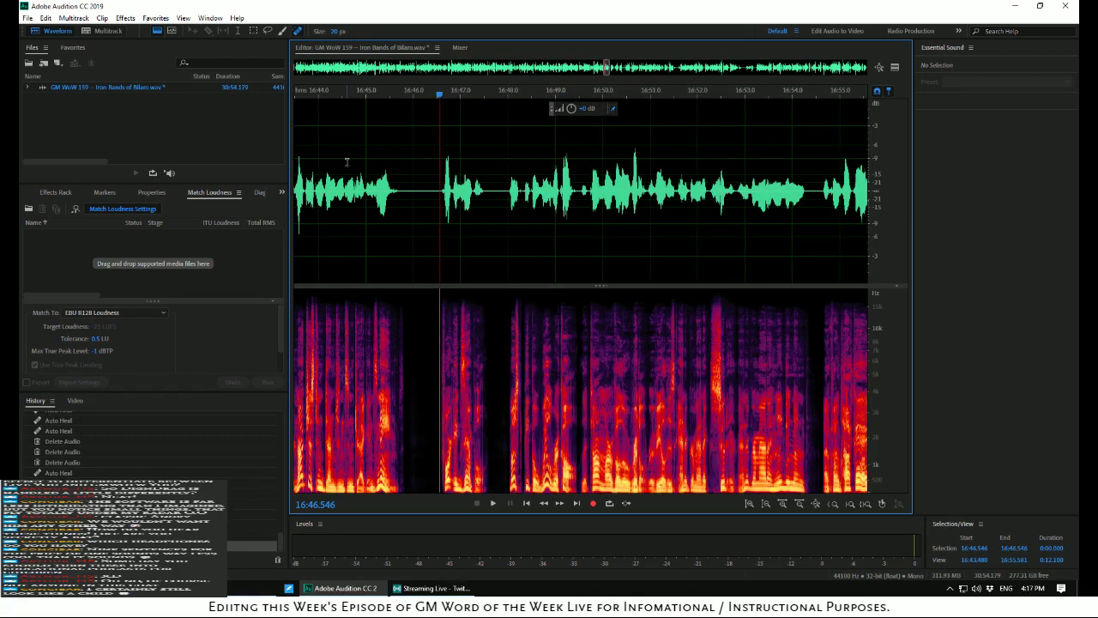
click(346, 161)
key(space)
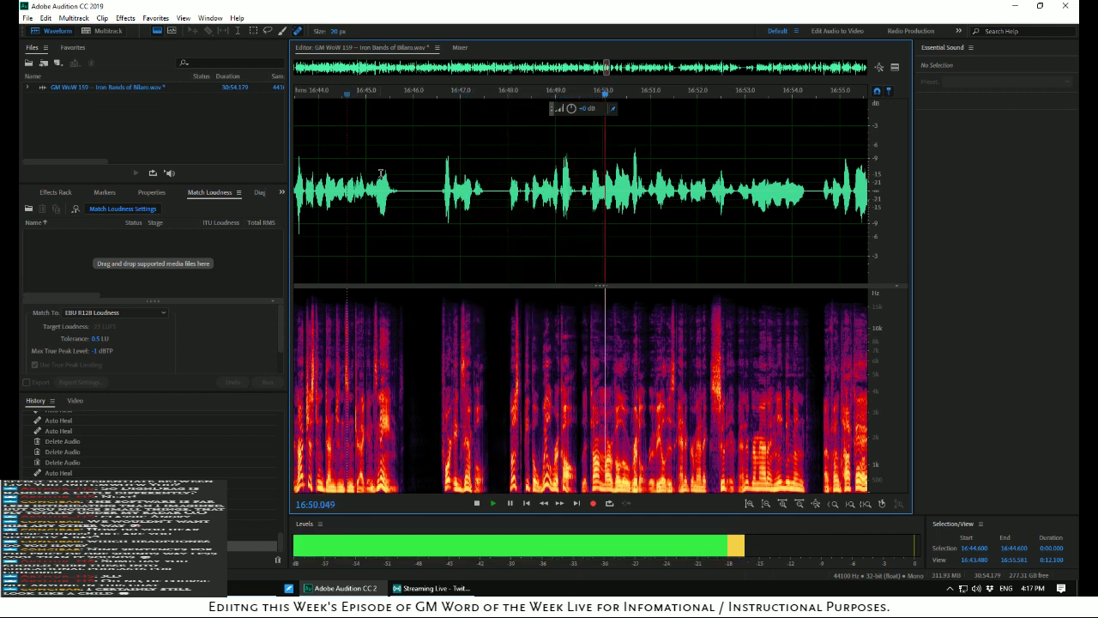
key(space)
Replay from 16:44.541 to 16:47.601 to judge the length of the pause at the cut
click(415, 190)
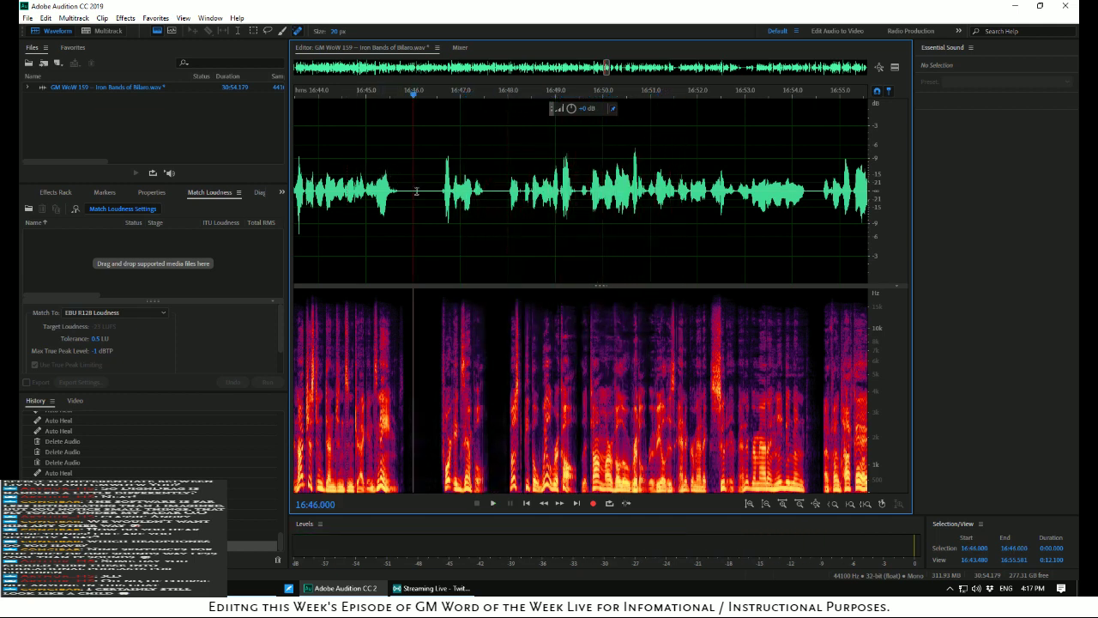
click(334, 169)
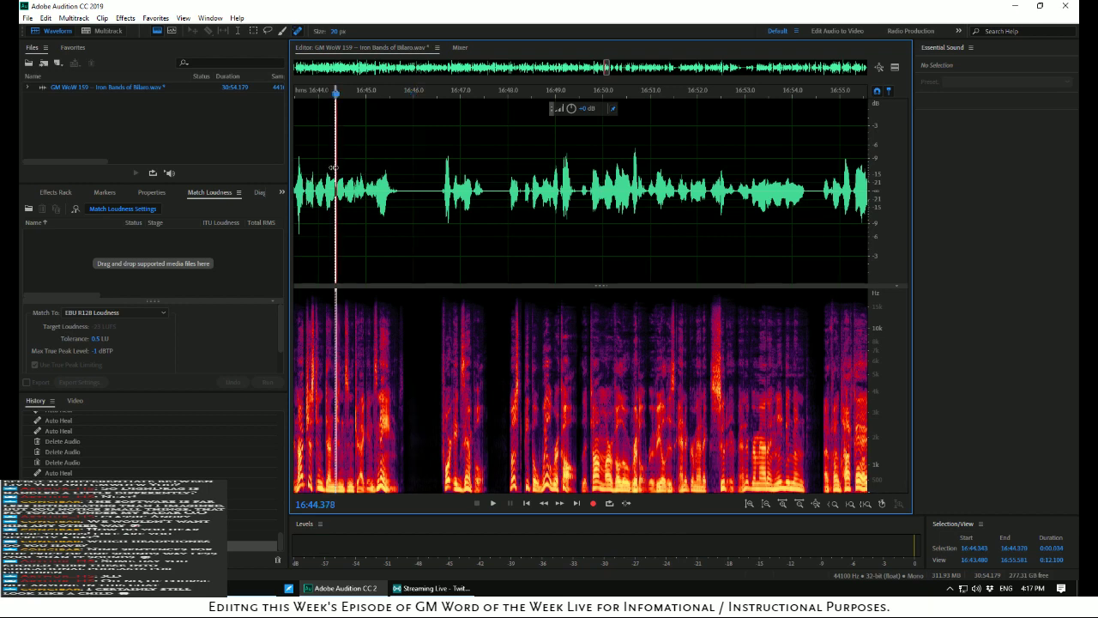
click(344, 166)
key(space)
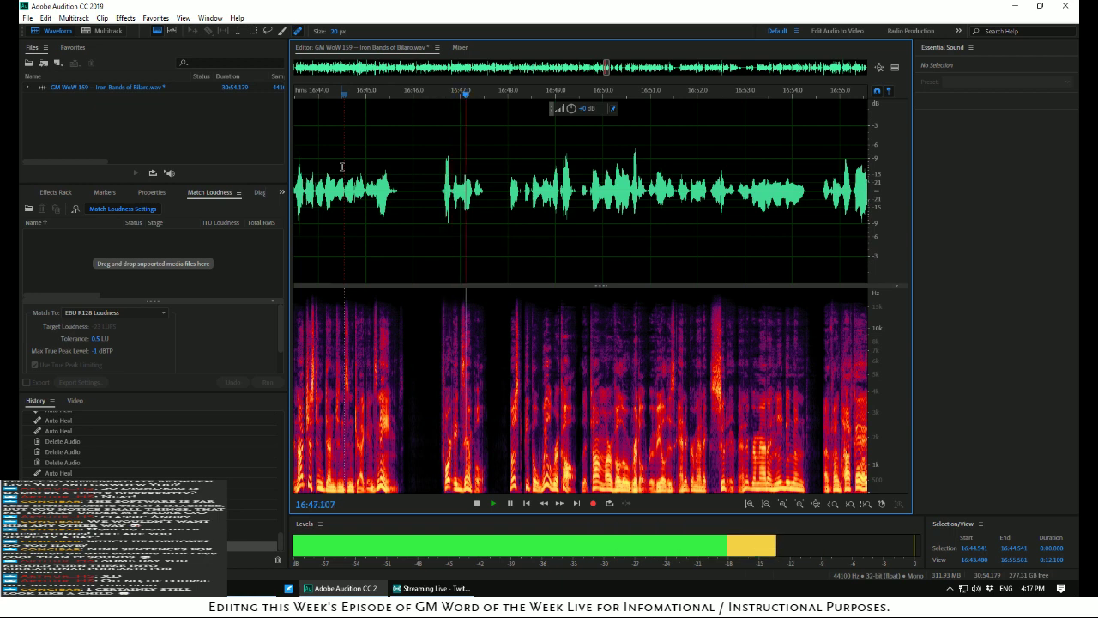
key(space)
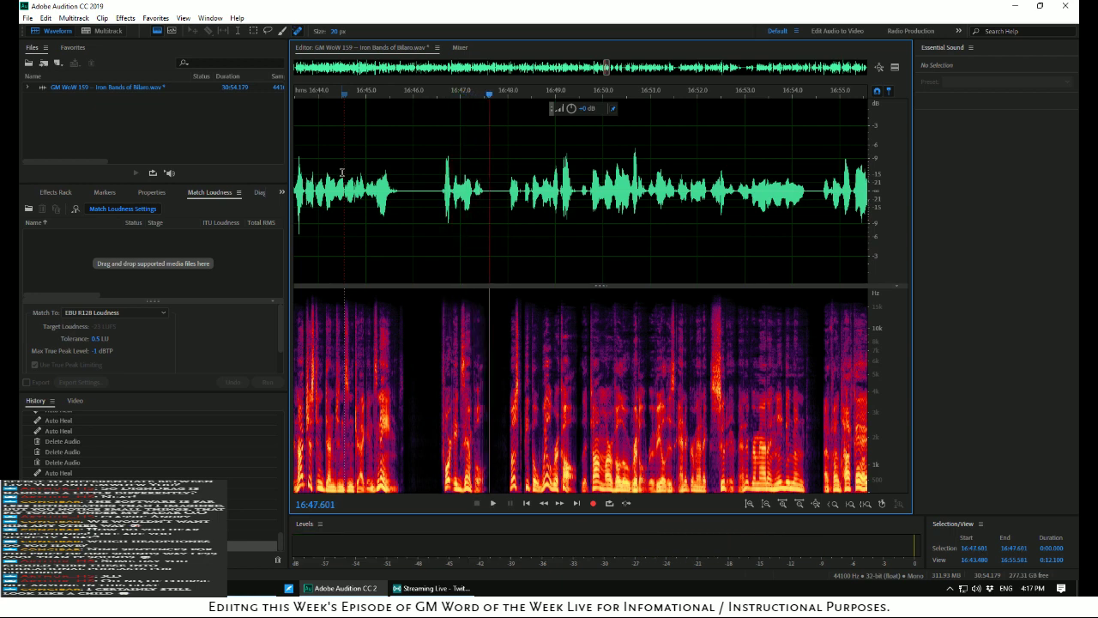
Insert about 2.01 seconds of silence at 16:46.197 and replay the lengthened pause from 16:44.786 to about 16:47.8
click(422, 192)
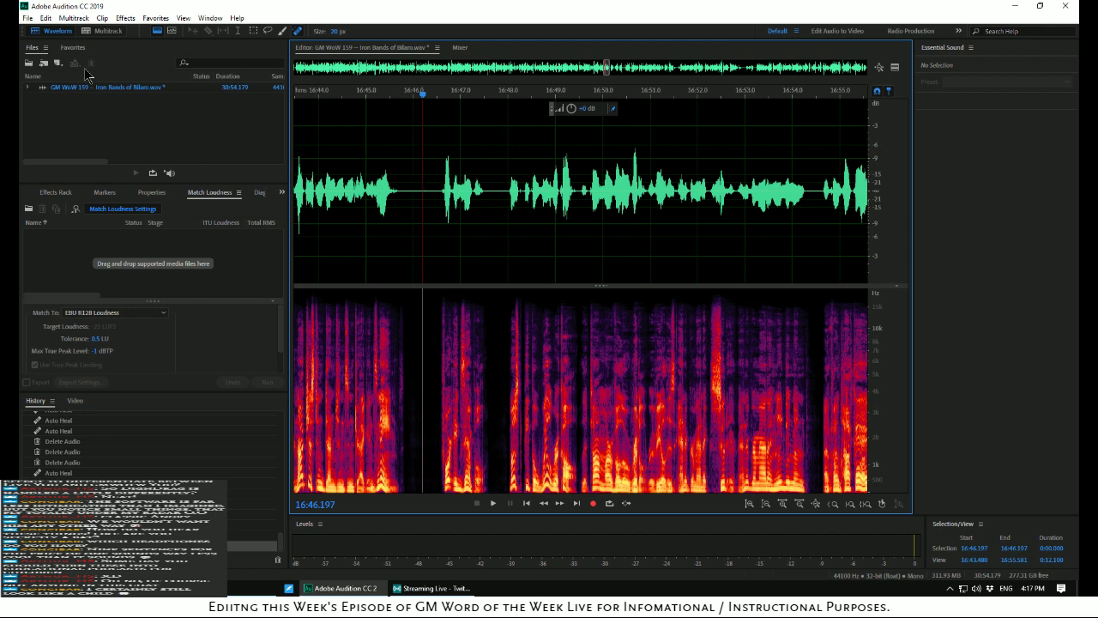
click(46, 18)
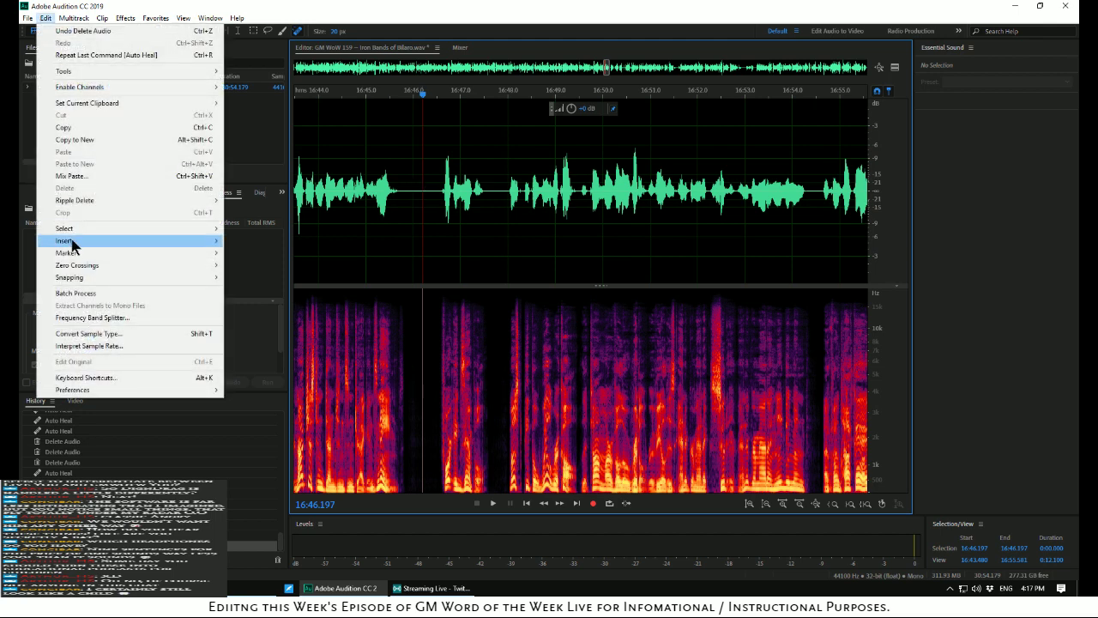
mouse_move(67, 243)
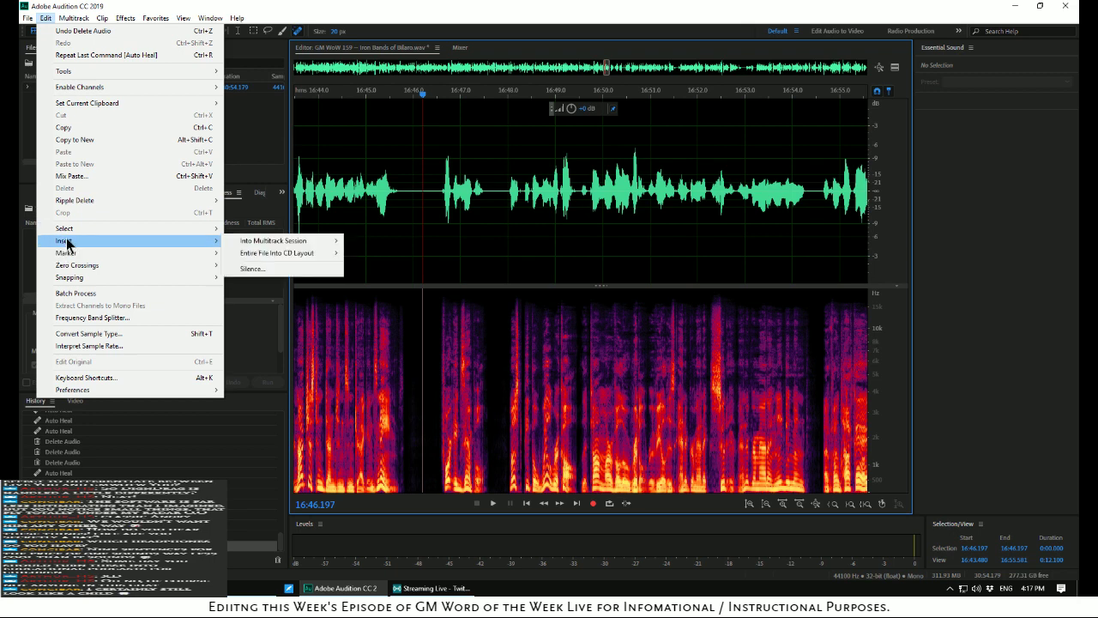
click(258, 273)
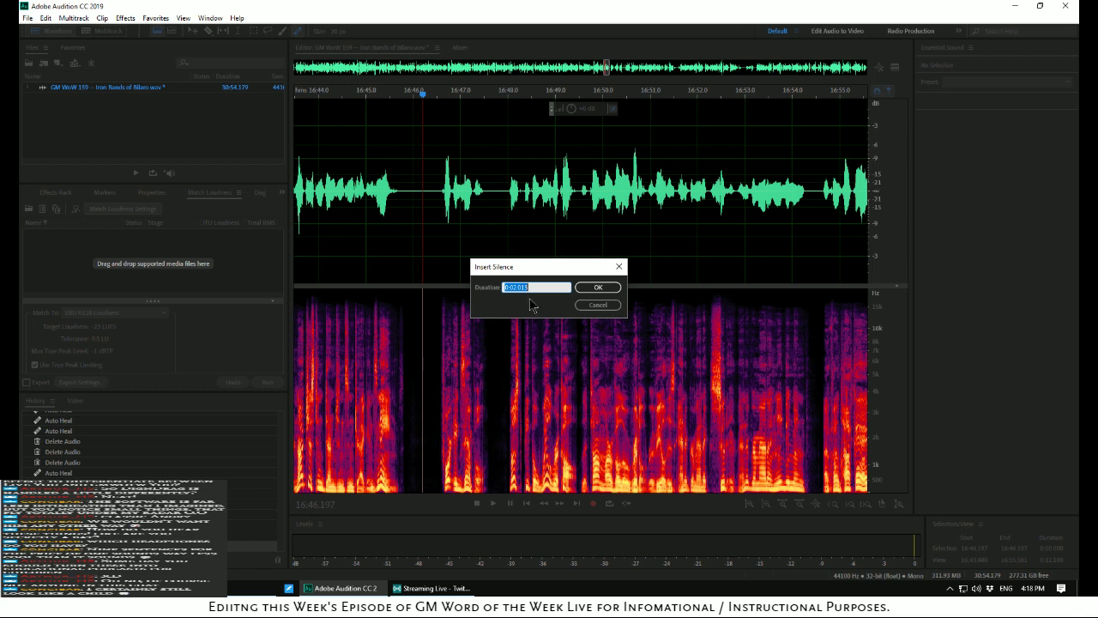
click(598, 287)
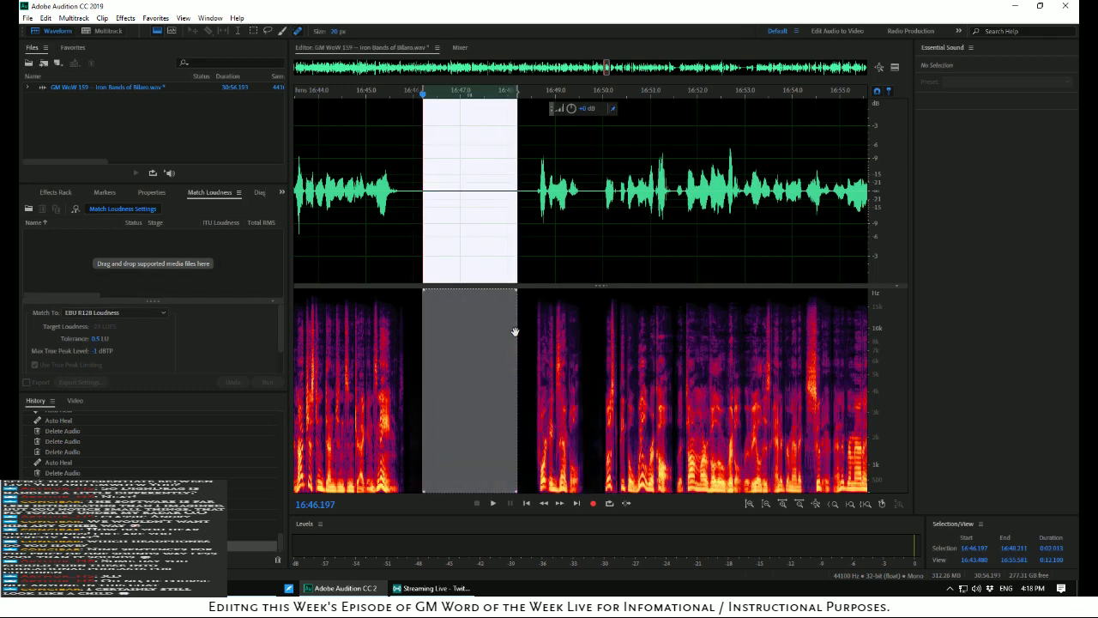
click(459, 250)
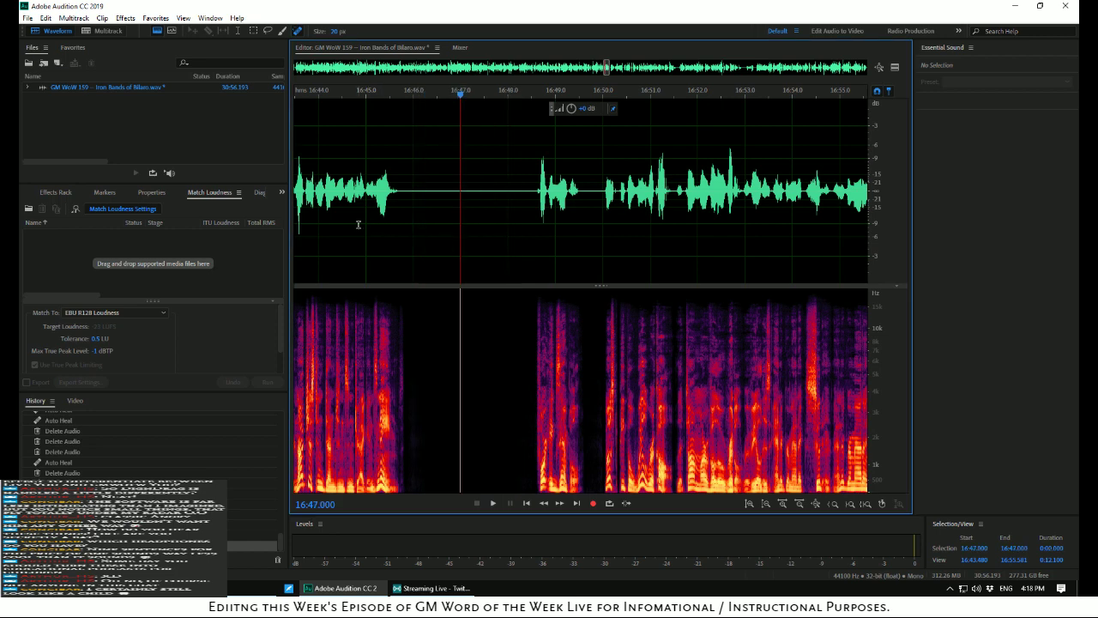
click(356, 225)
key(space)
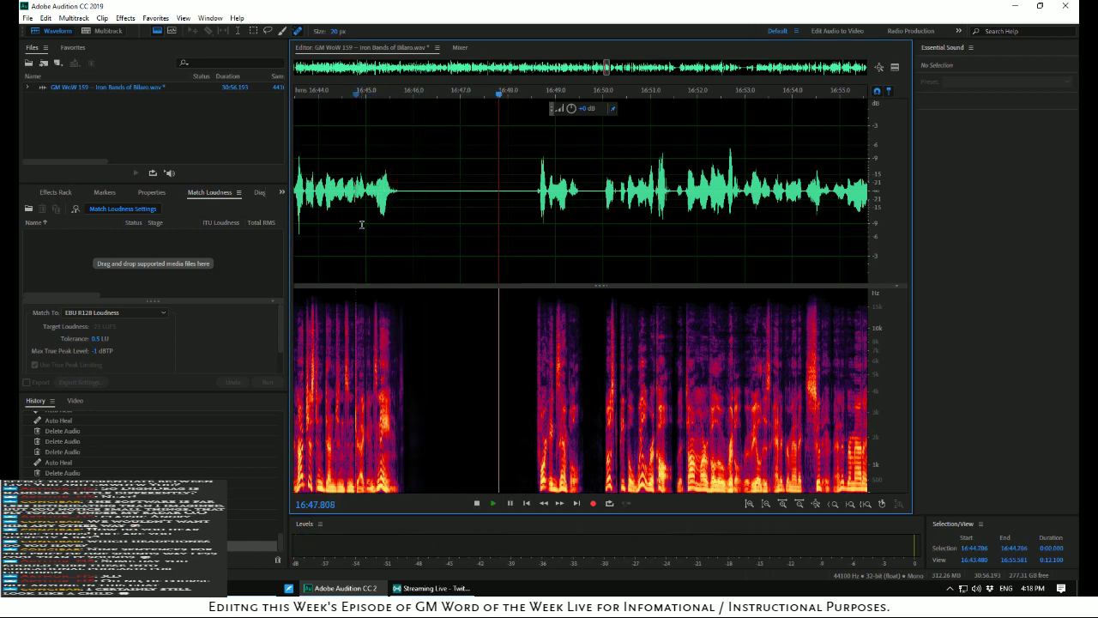
key(space)
Delete 1.049 seconds of the silence from 16:46.395 to 16:47.444 and replay the shortened pause from 16:44.751 to 16:49.018
click(432, 191)
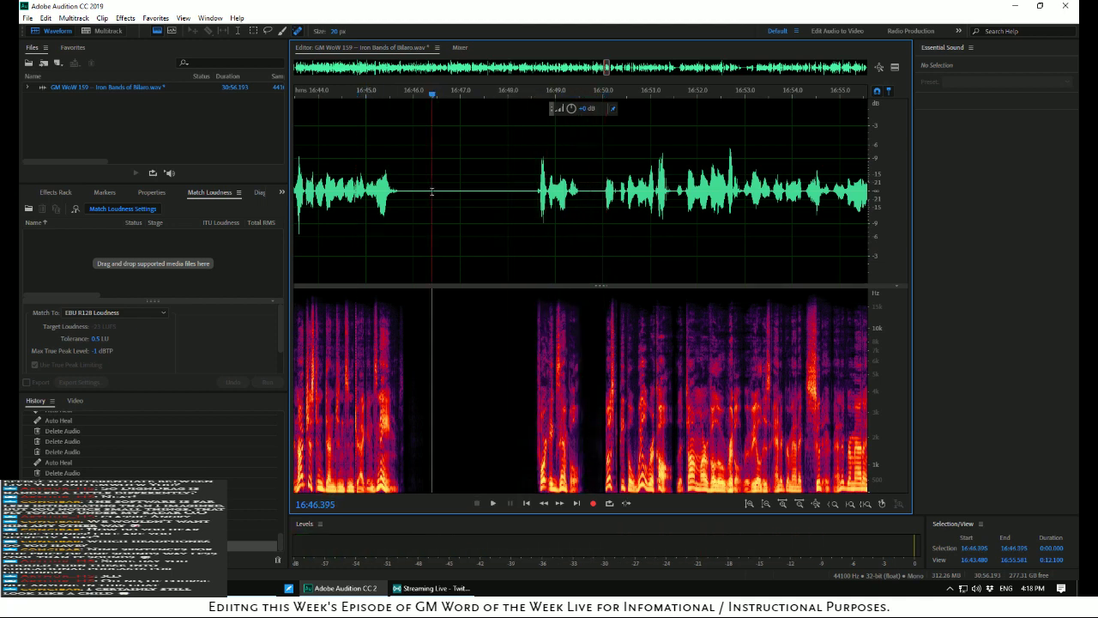
drag(432, 191, 475, 195)
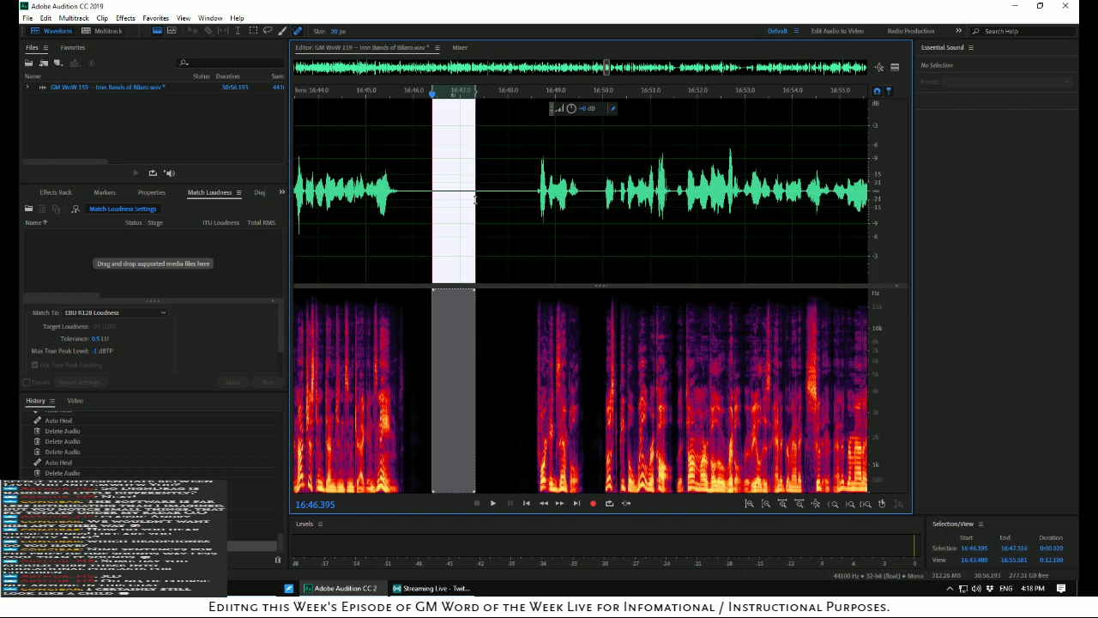
drag(475, 200, 482, 203)
key(Delete)
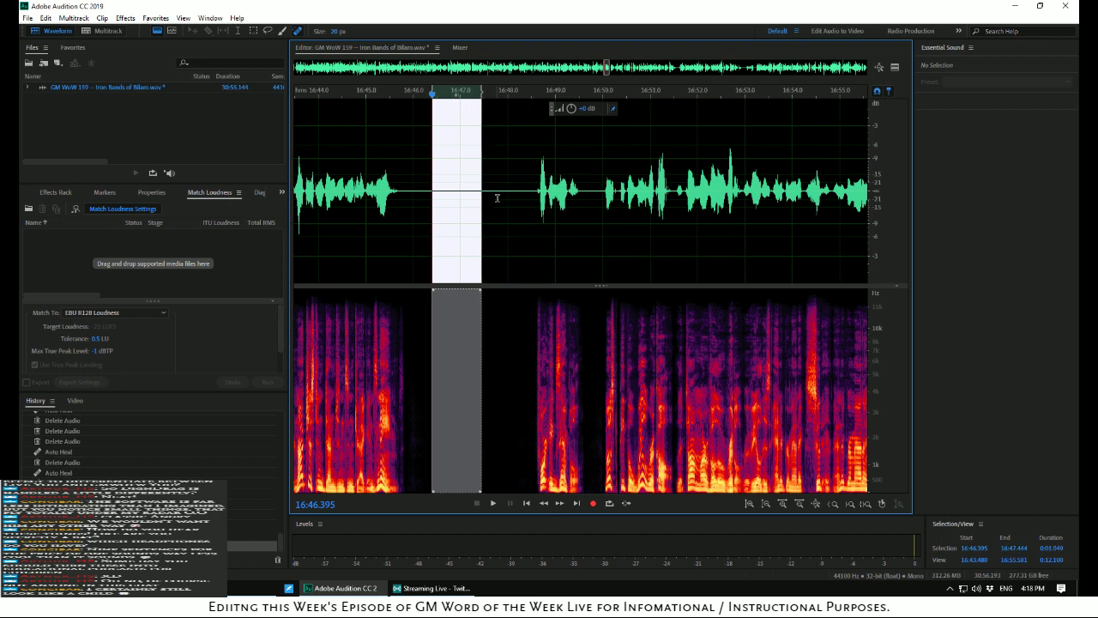
click(354, 160)
key(space)
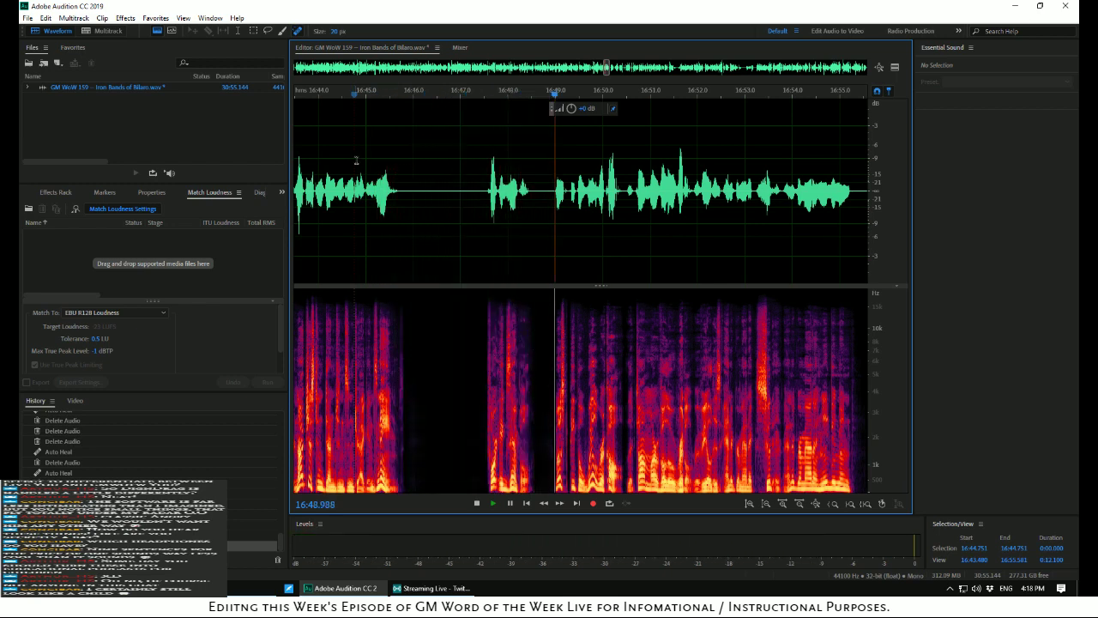
key(space)
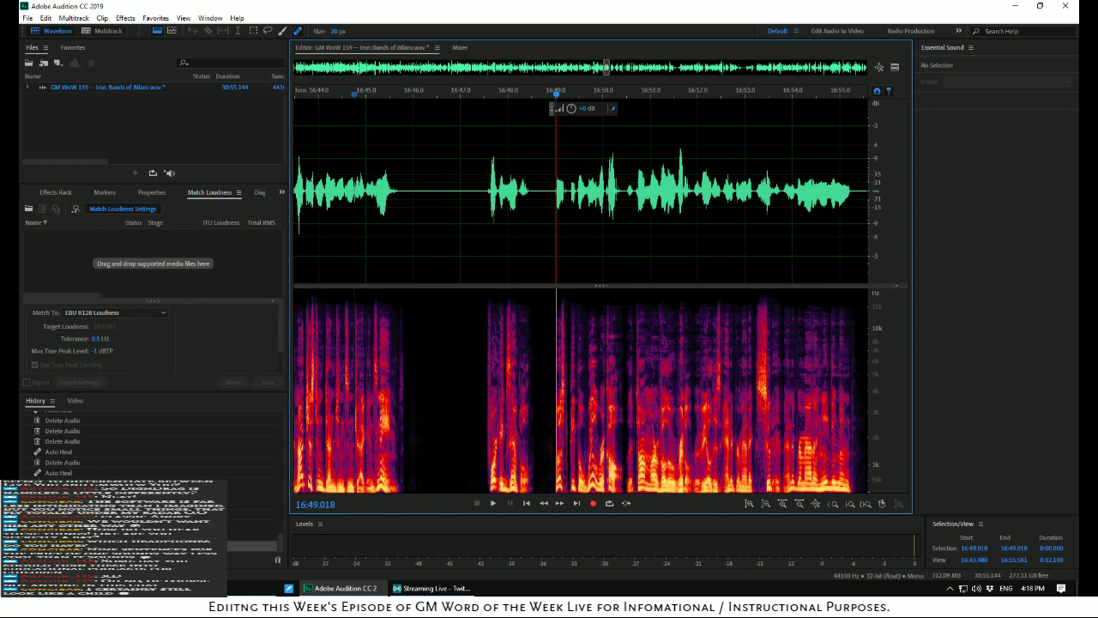
Revert the recording to the state before the silence was inserted and replay from 16:44.320 to 16:47.744
click(129, 524)
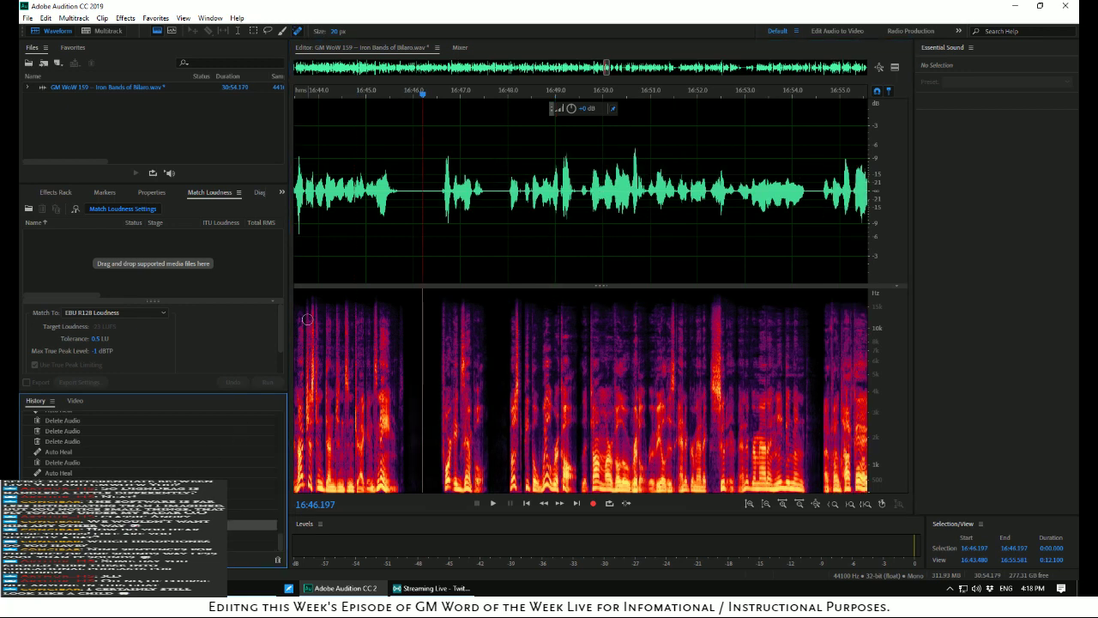
click(334, 256)
key(space)
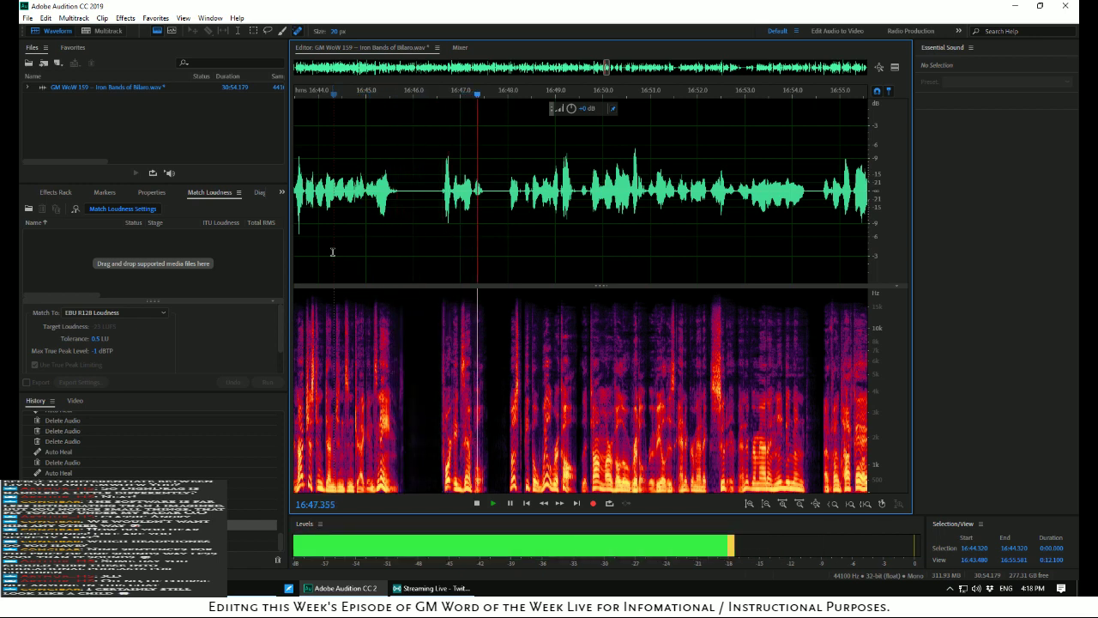
key(space)
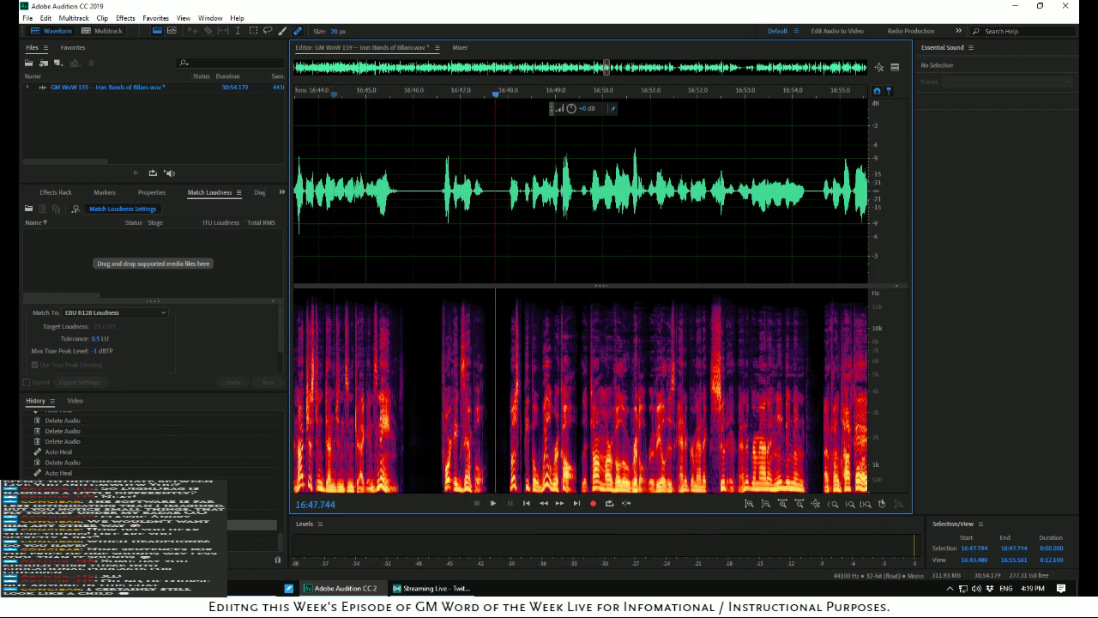
Restore the state before the 14.921-second deletion and replay from 16:44.366 to 16:47.680
click(257, 515)
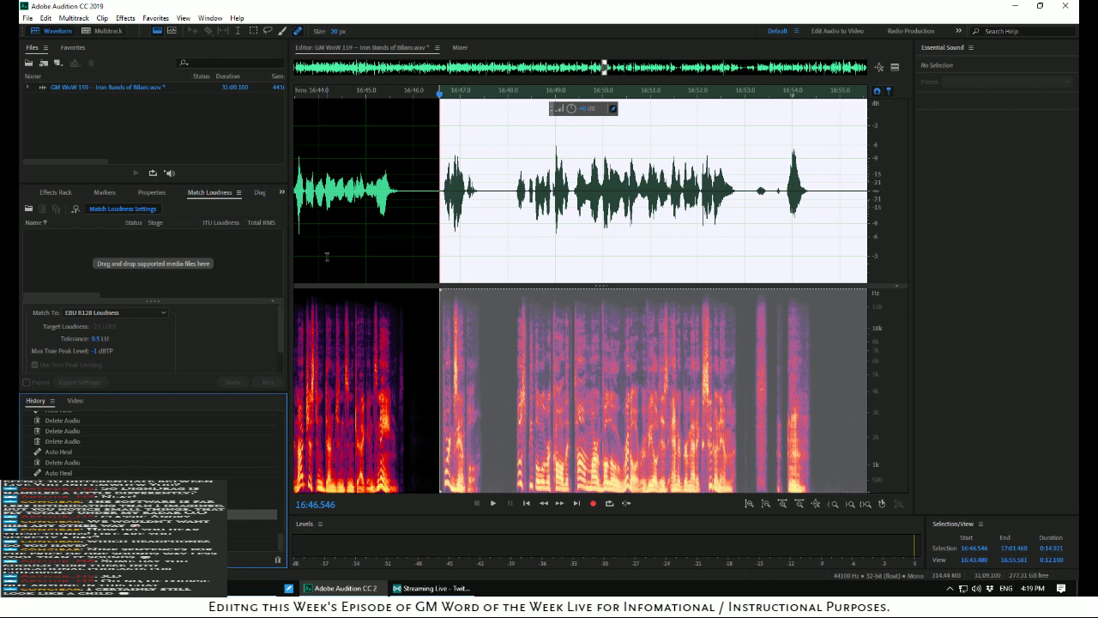
click(336, 226)
key(space)
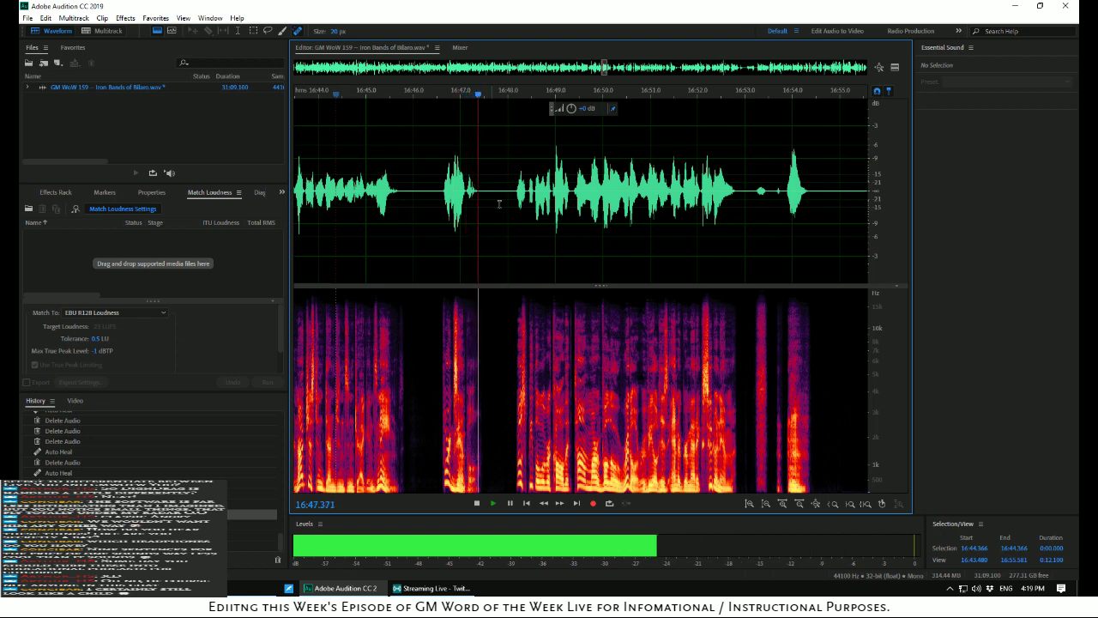
key(space)
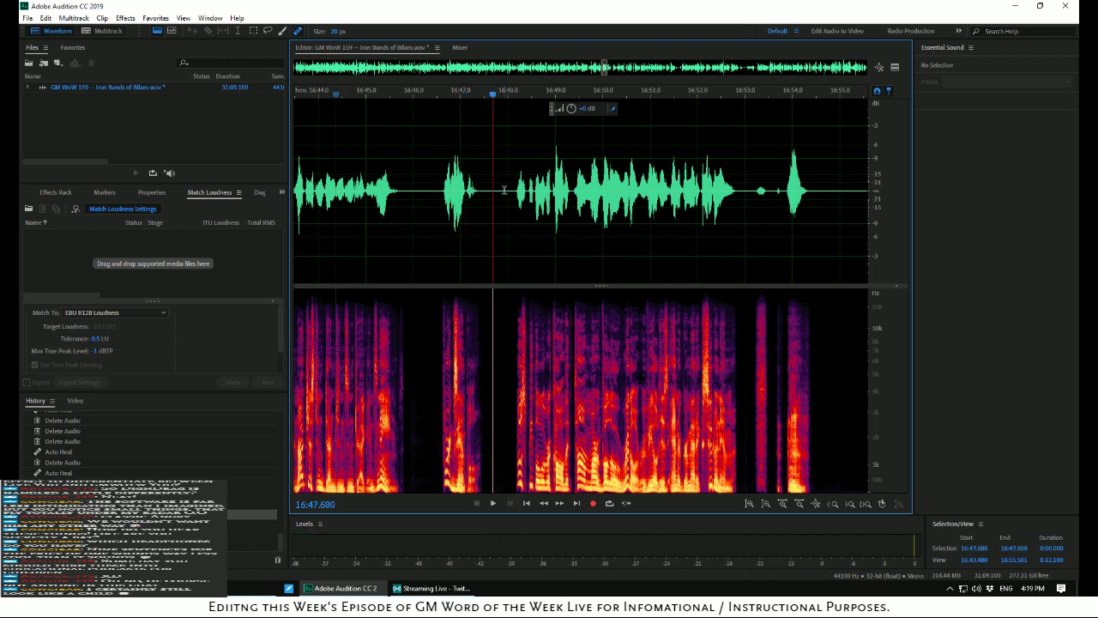
Delete the repeated passage from 16:48.000 to 17:02.413 and replay across the cut from 16:43.593 to about 16:49.2
drag(508, 190, 955, 242)
drag(735, 225, 392, 224)
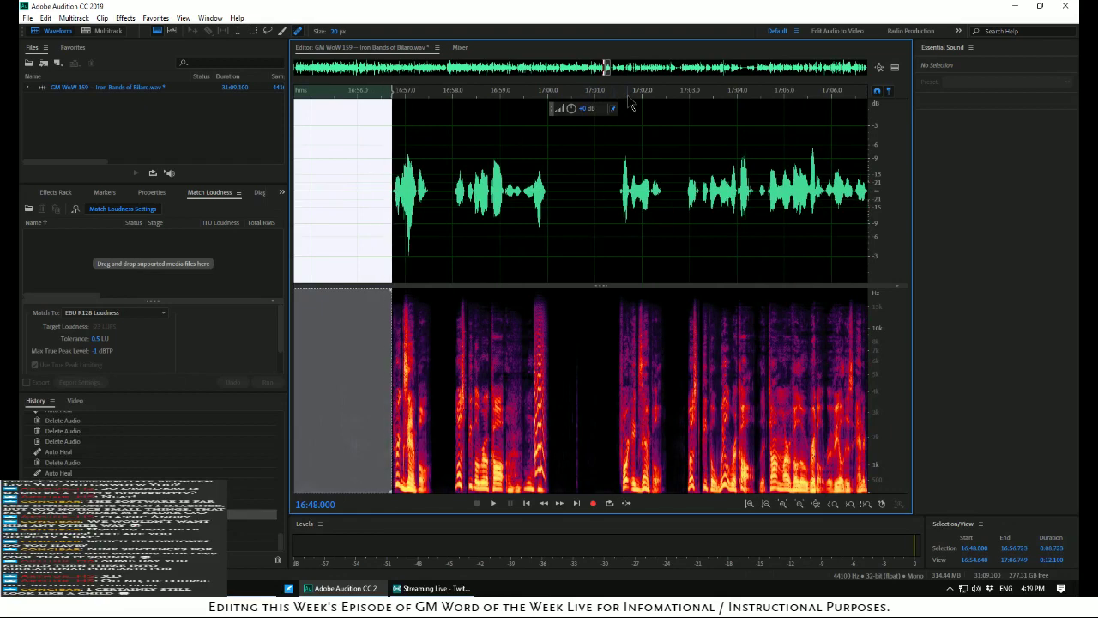
key(space)
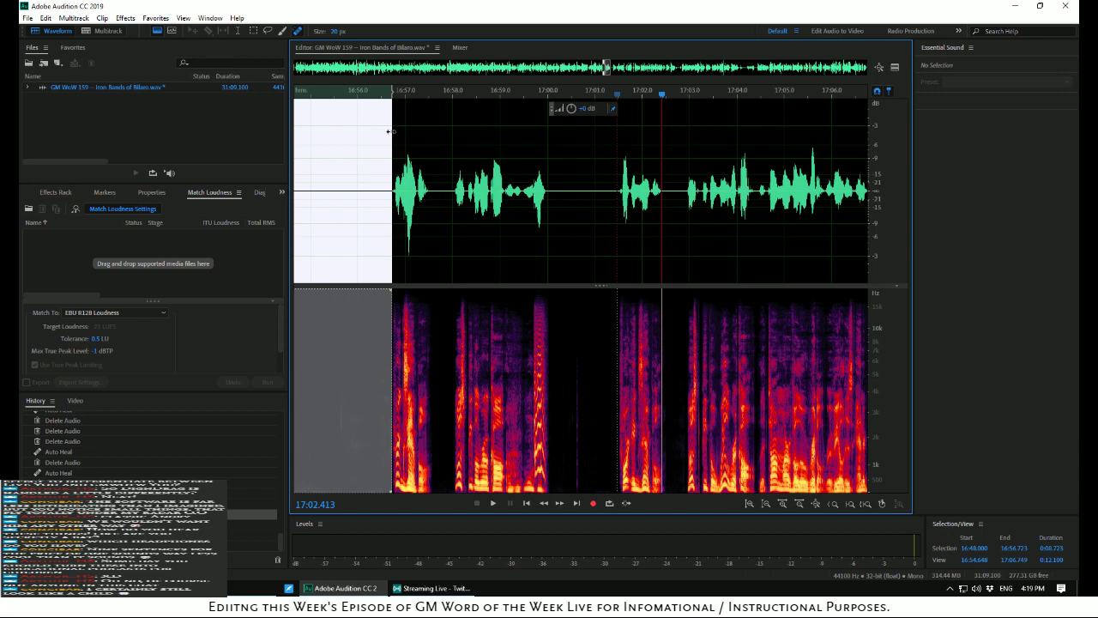
drag(390, 131, 663, 179)
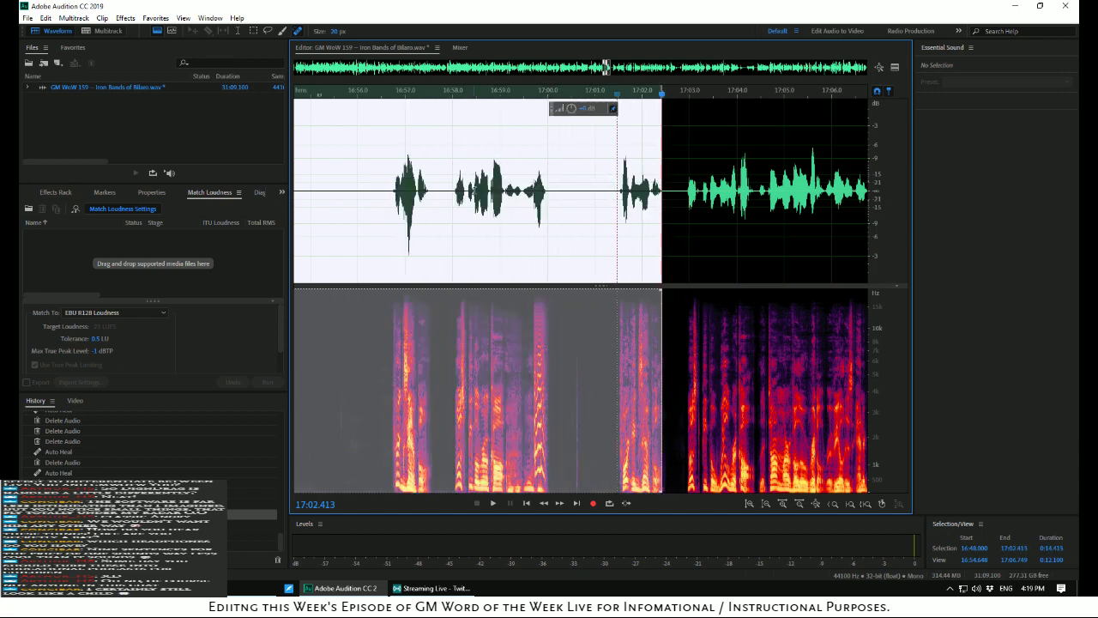
key(Delete)
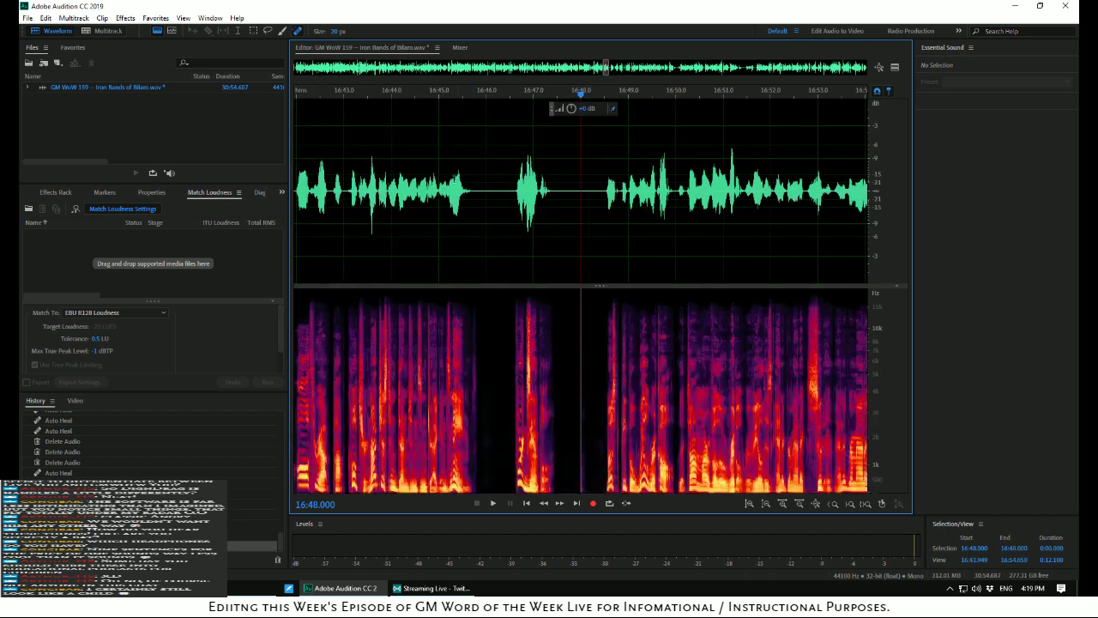
click(371, 151)
key(space)
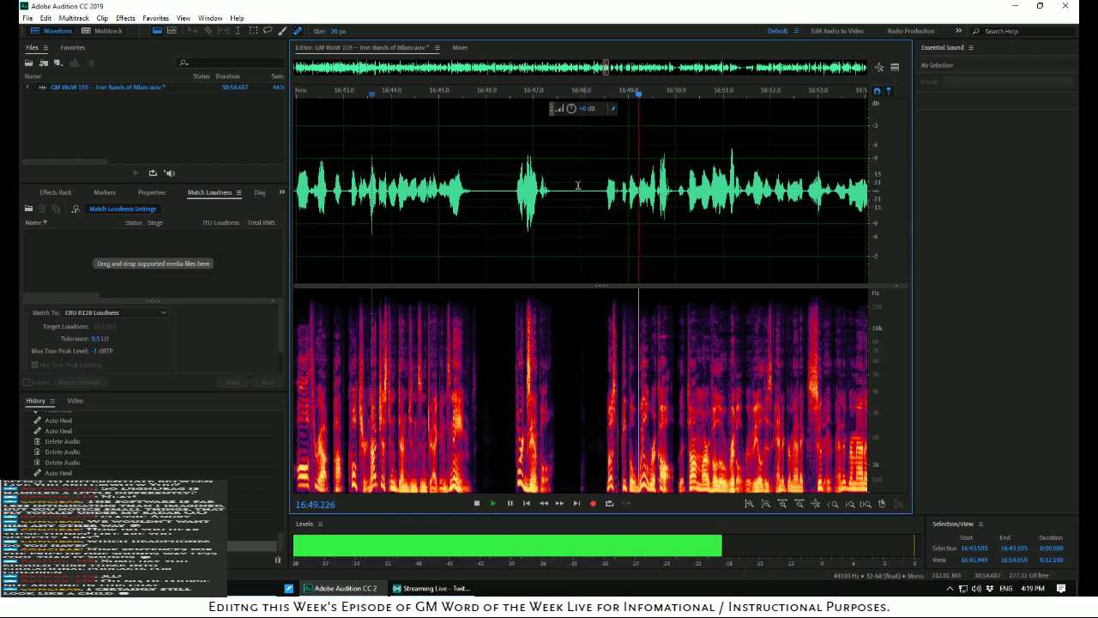
key(space)
Delete 0.664 seconds of the pause at 16:47.568 and listen on from 16:44.083 to 17:11.759
drag(561, 189, 595, 208)
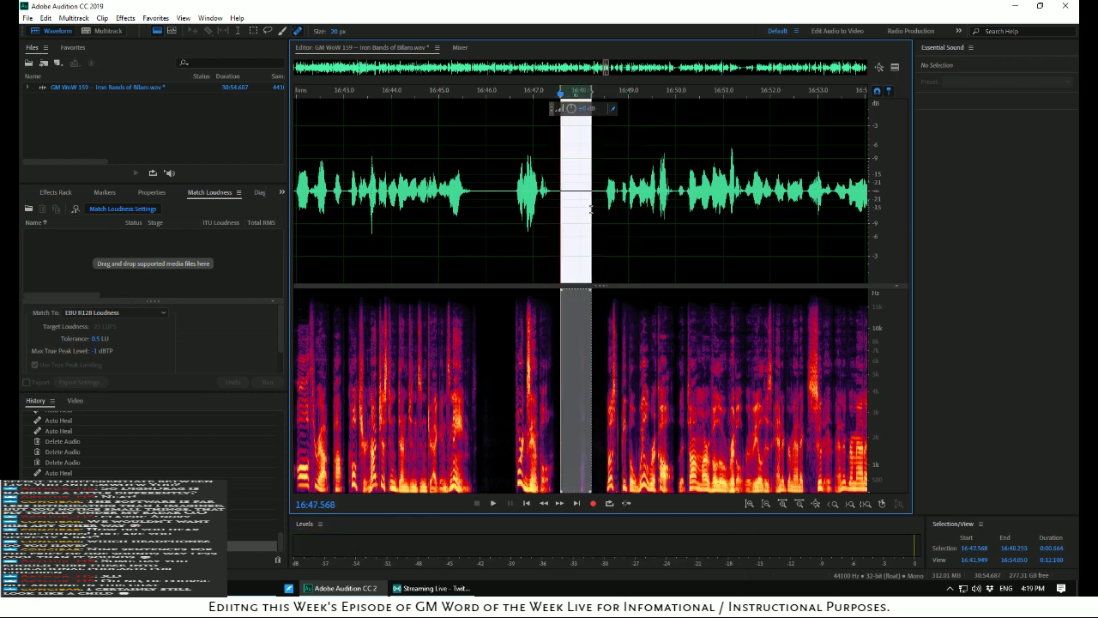
key(Delete)
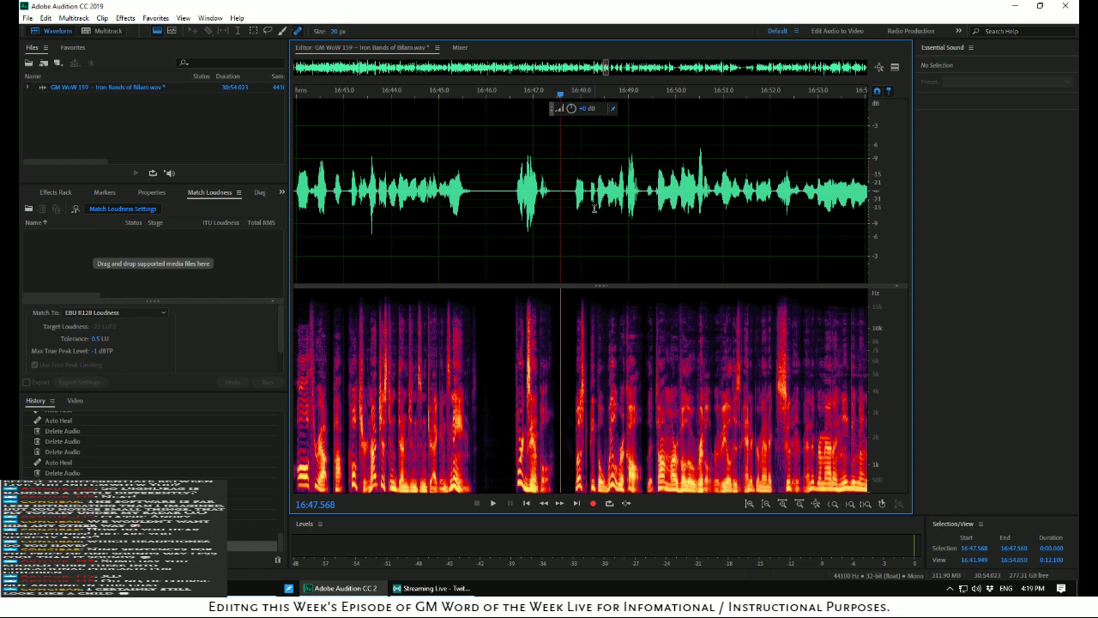
click(395, 162)
key(space)
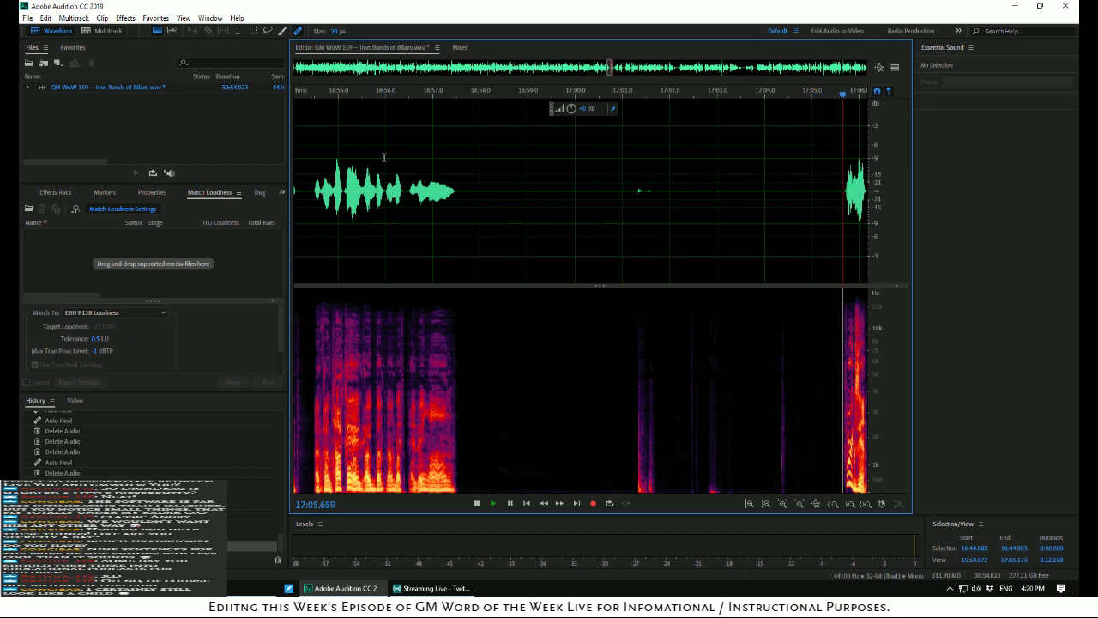
key(space)
key(space)
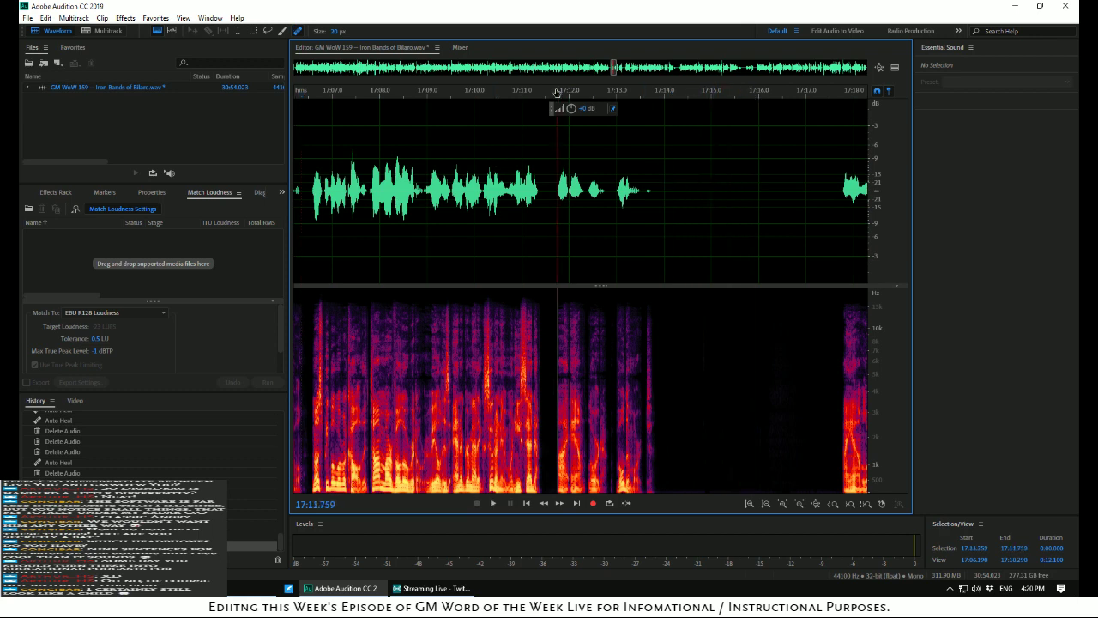
Delete the 19.048-second repeated take from 16:46.532 to 17:05.580 and listen on to 17:11.578
drag(557, 91, 335, 91)
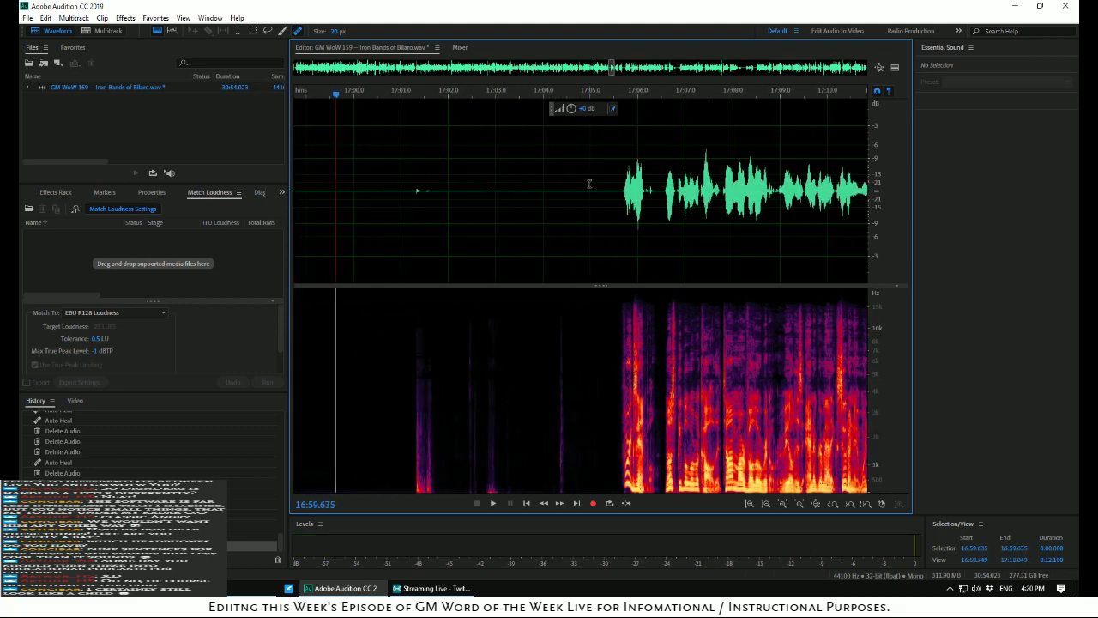
drag(617, 190, 676, 217)
key(space)
key(space)
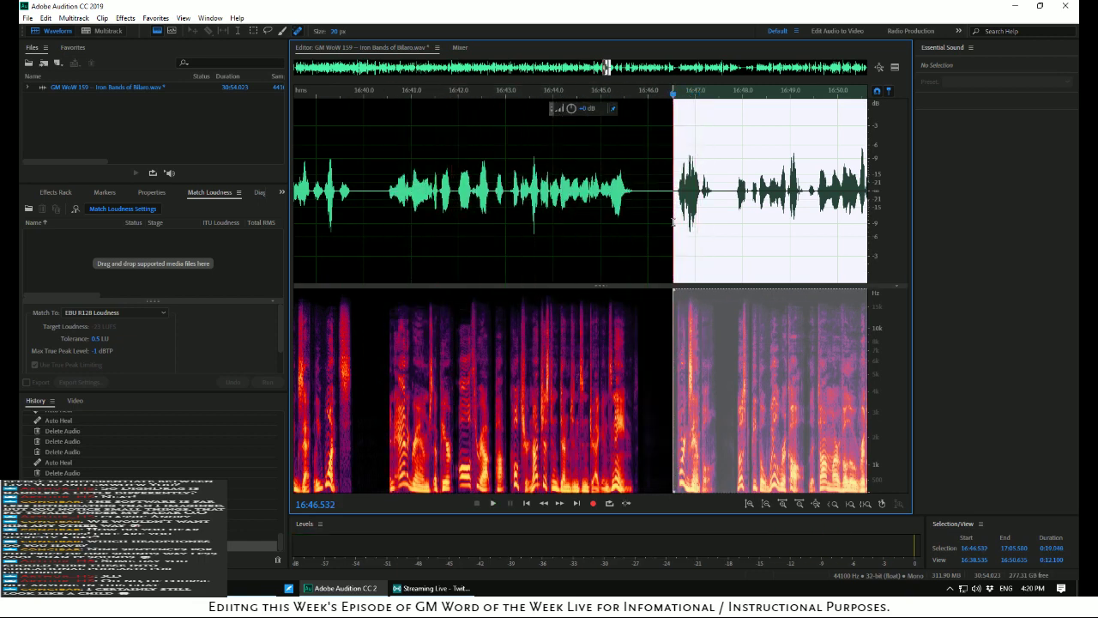
key(Delete)
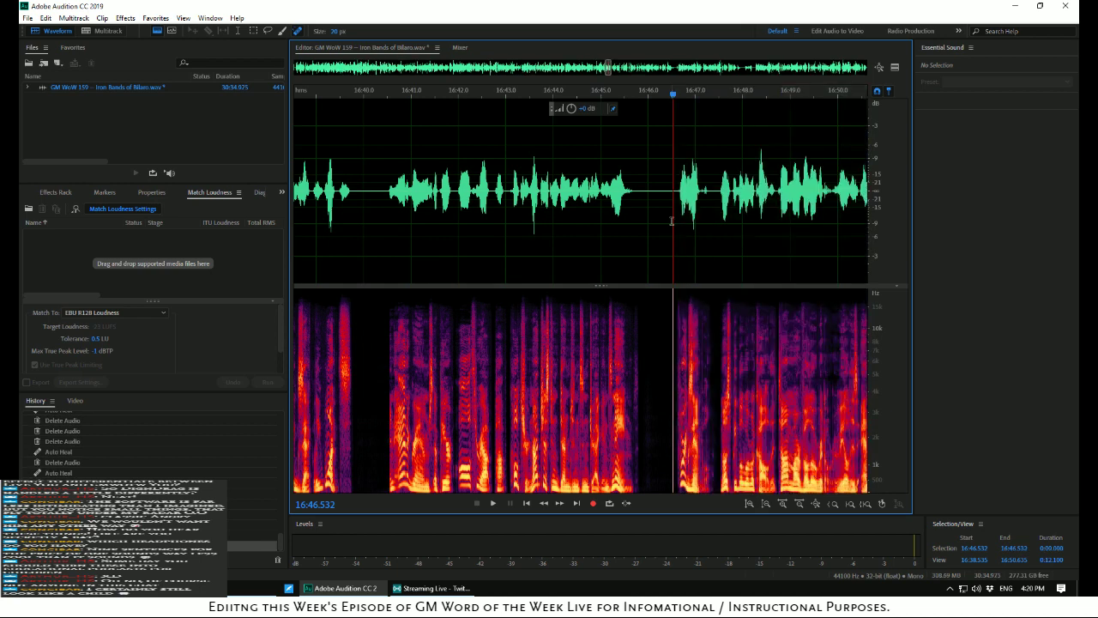
key(space)
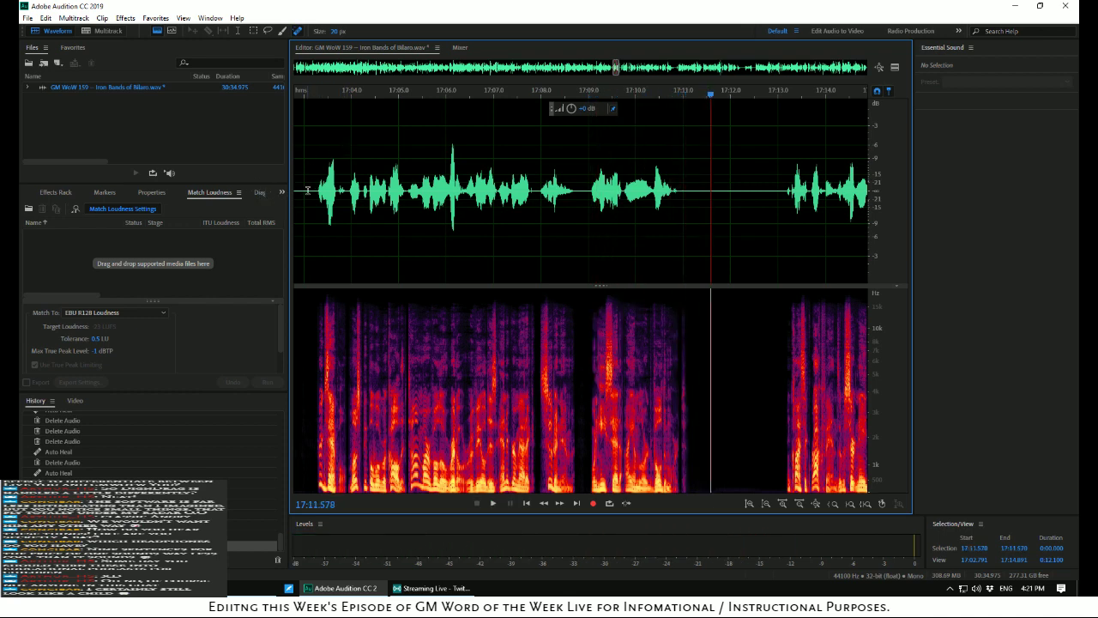
Delete the 16.553-second repeated take from 16:46.564 to 17:03.117 and replay from 16:44.256 to about 16:56.9
drag(309, 191, 568, 239)
key(space)
key(space)
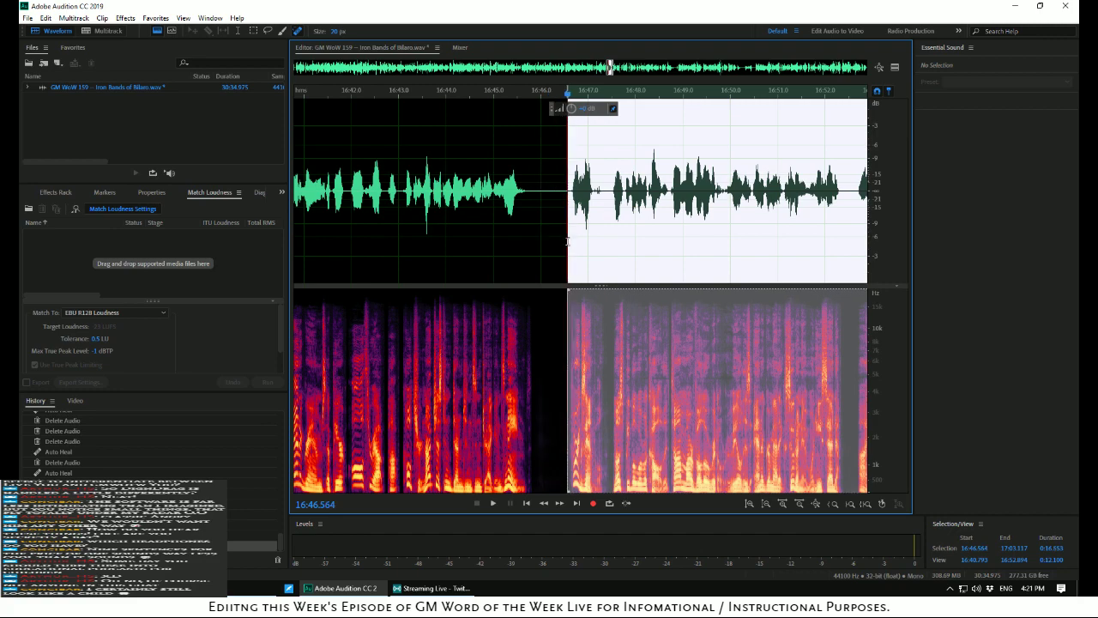
key(Delete)
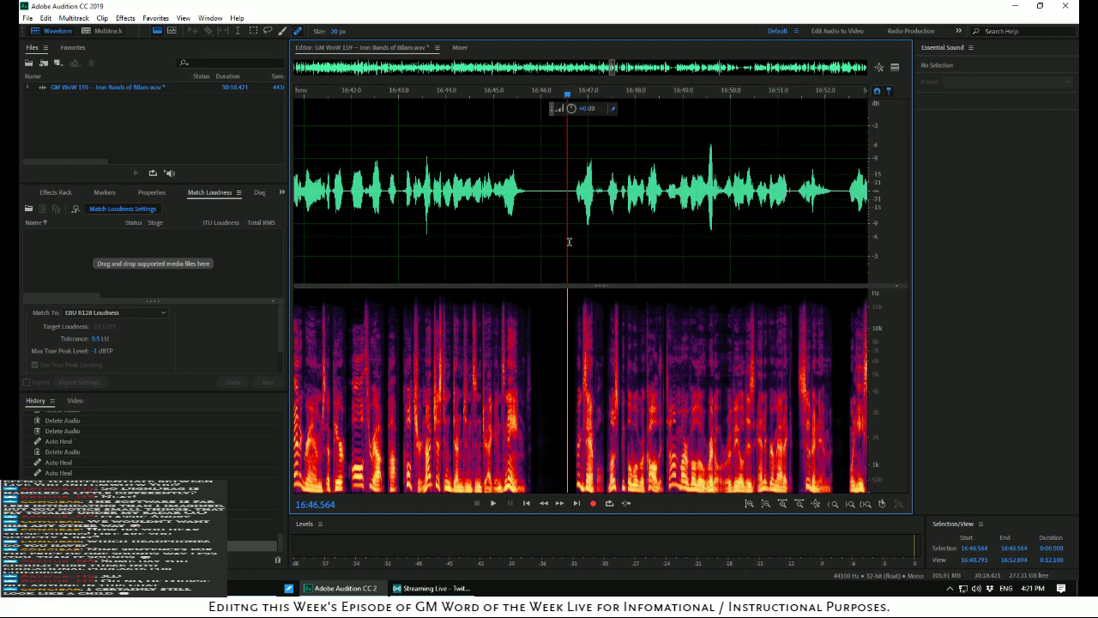
click(458, 202)
key(space)
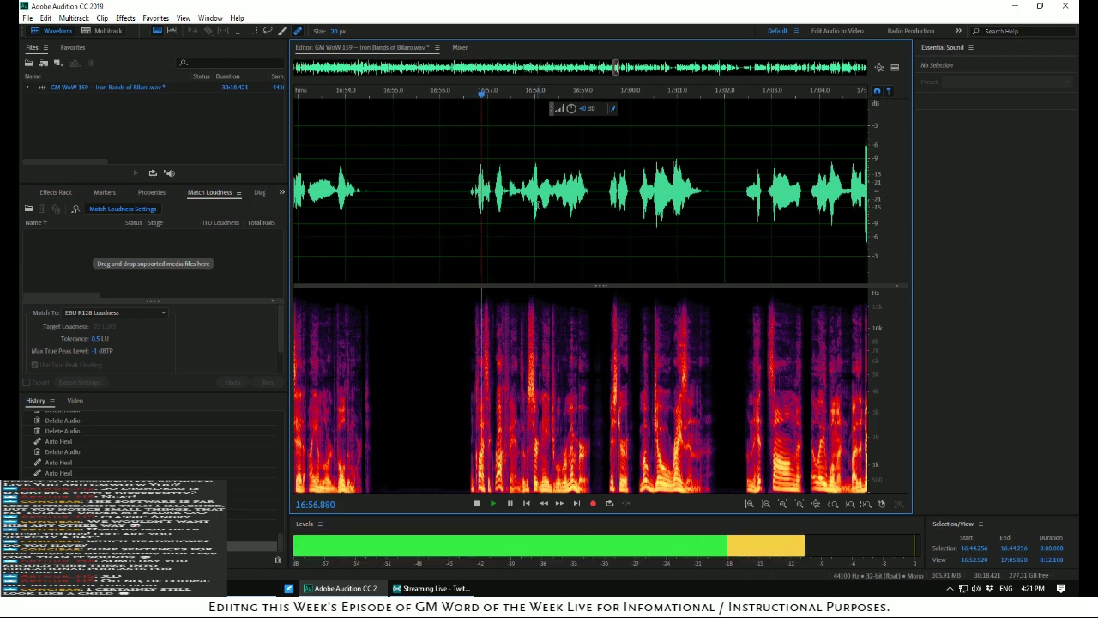
Shorten the pause at 16:55.298 by deleting about 0.83 seconds and replay from 16:53.164 to about 17:00.2
drag(407, 189, 445, 199)
key(Delete)
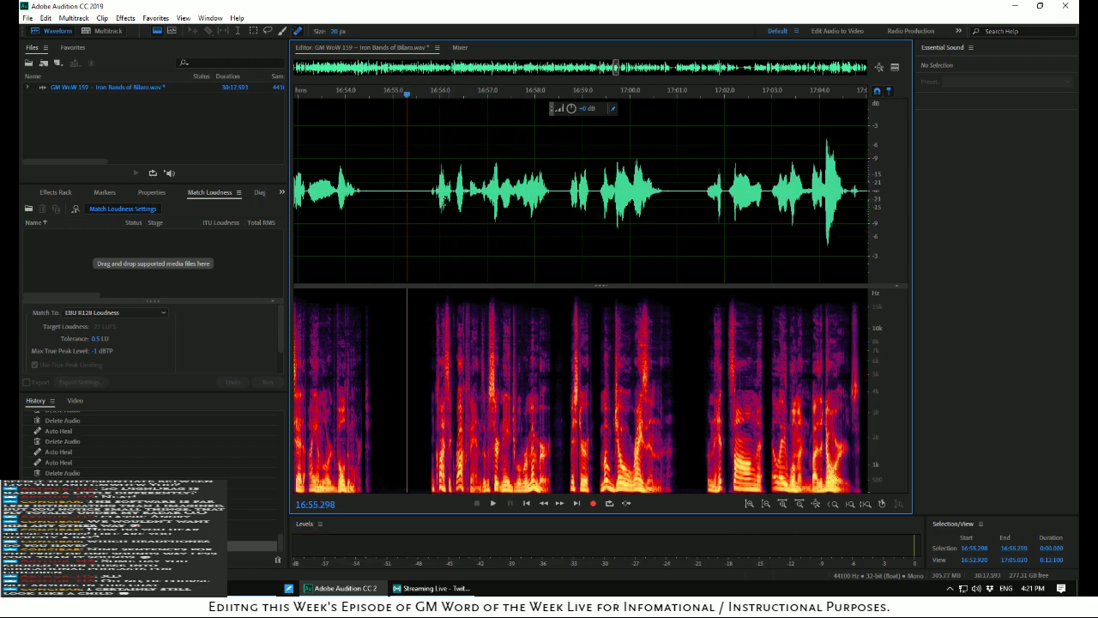
click(305, 148)
key(space)
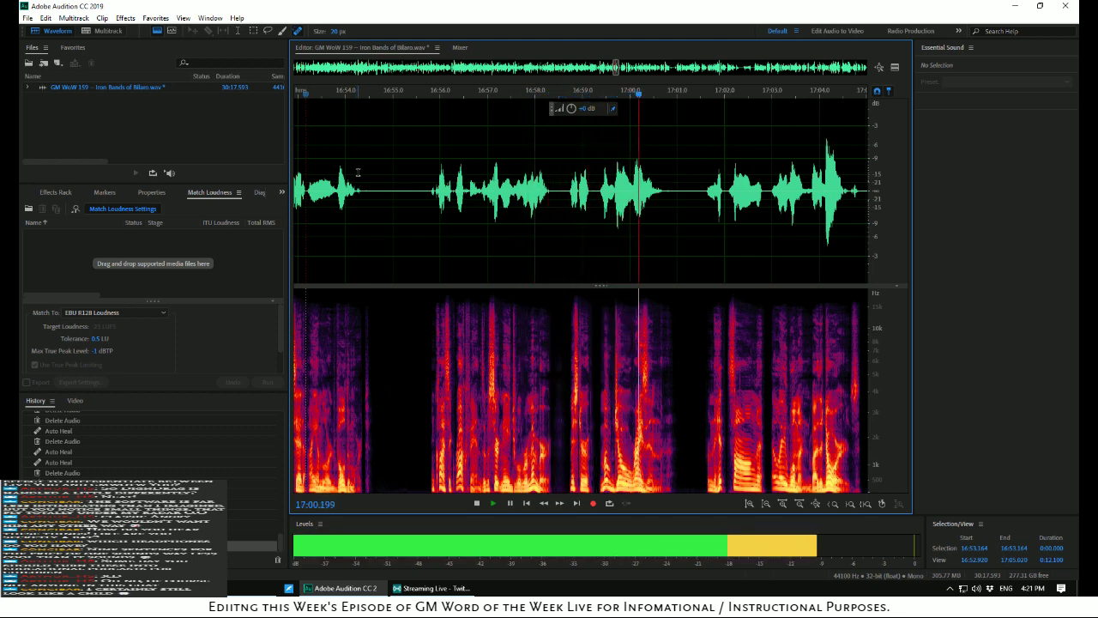
Replay from 16:56.638 and from 16:58.410, and auto-heal the short gap section from 16:59.159 to 16:59.175
click(470, 180)
key(space)
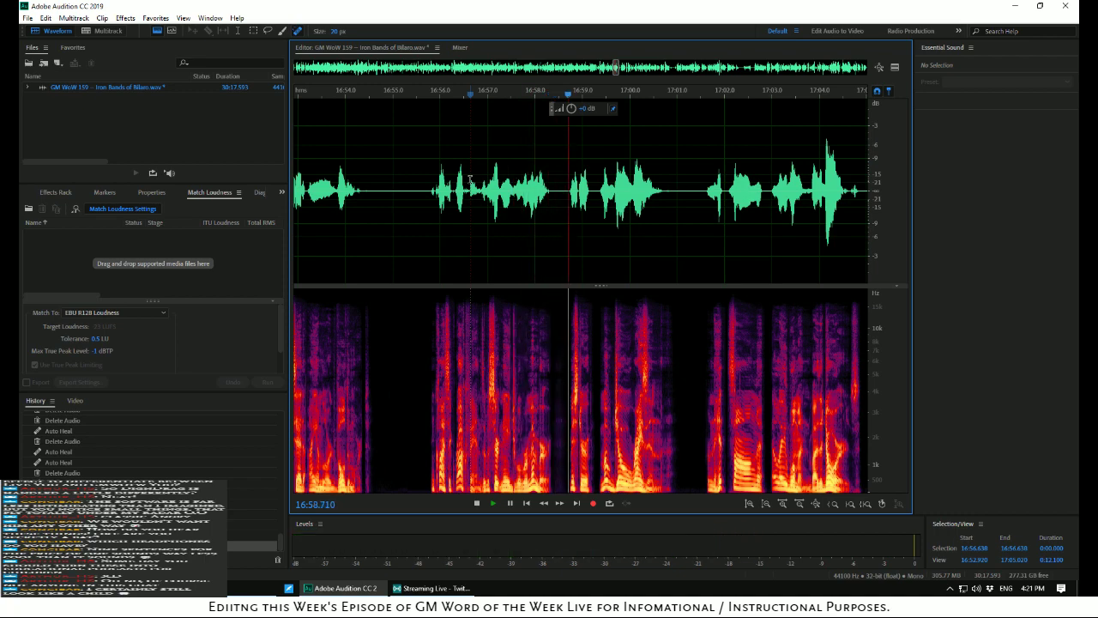
key(space)
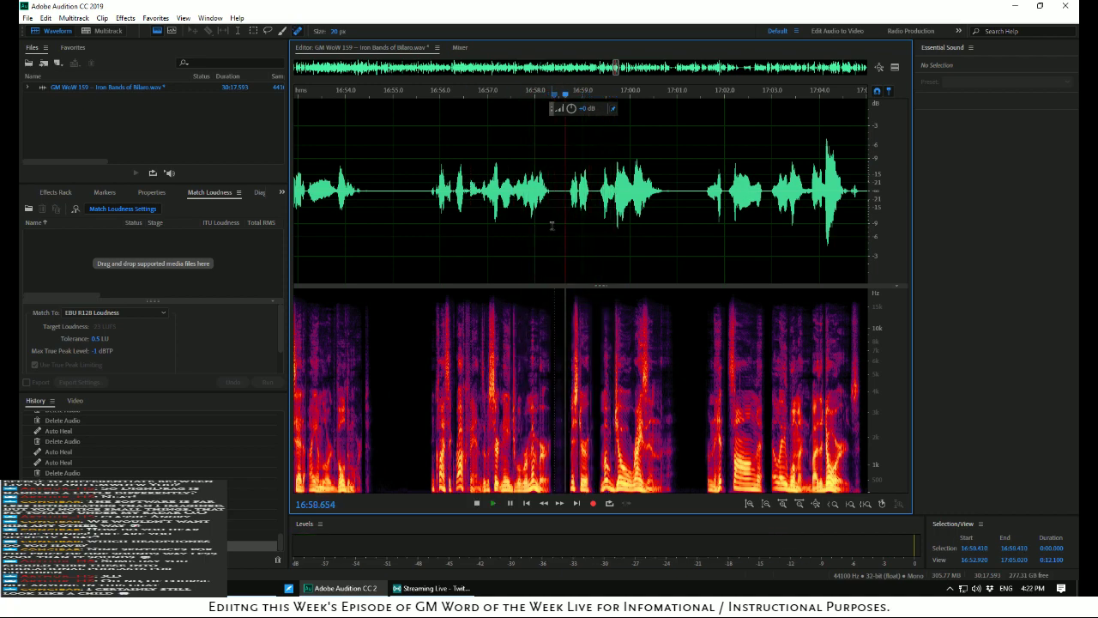
key(space)
scroll(588, 231, up, 5)
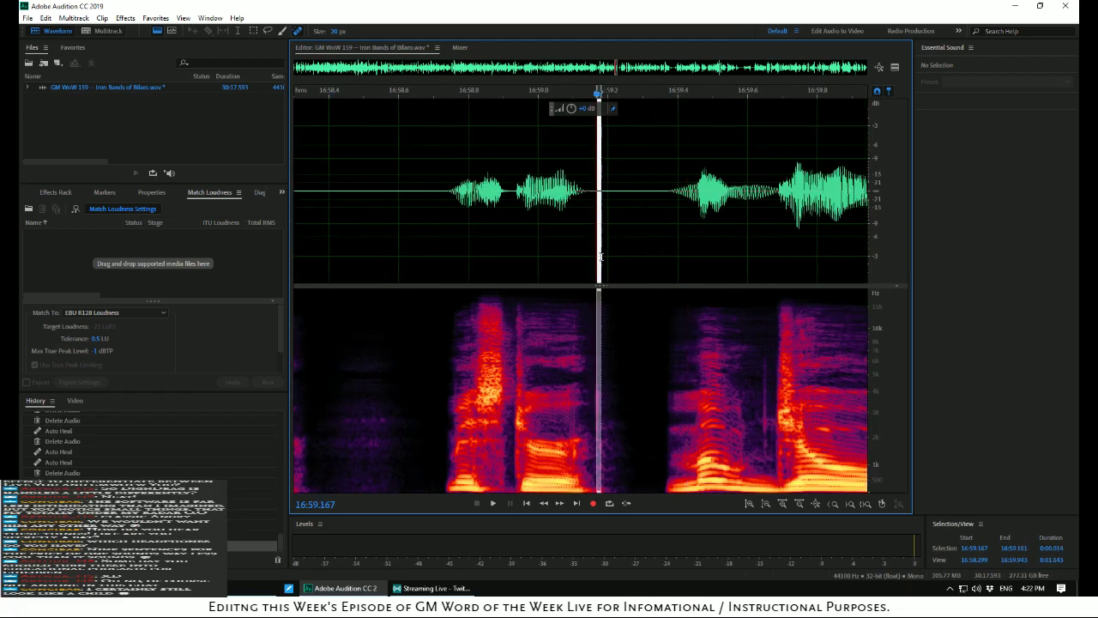
drag(593, 255, 598, 267)
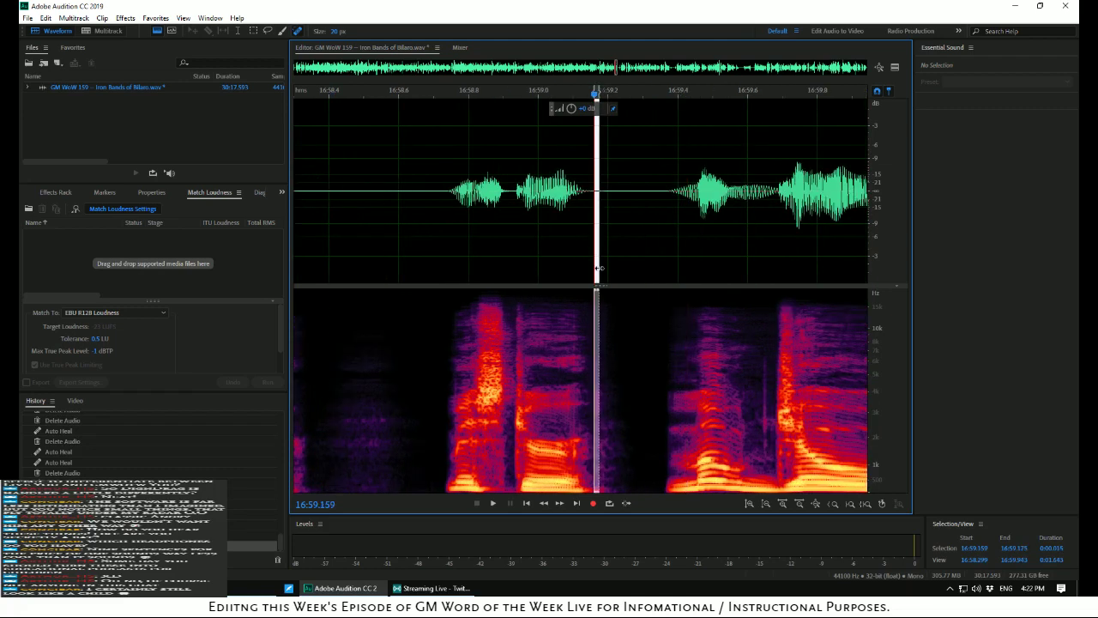
right_click(599, 268)
click(635, 510)
Replay the audio after the healed spot from 16:59.322 and again from 16:59.624 to check for further clicks
click(650, 242)
key(space)
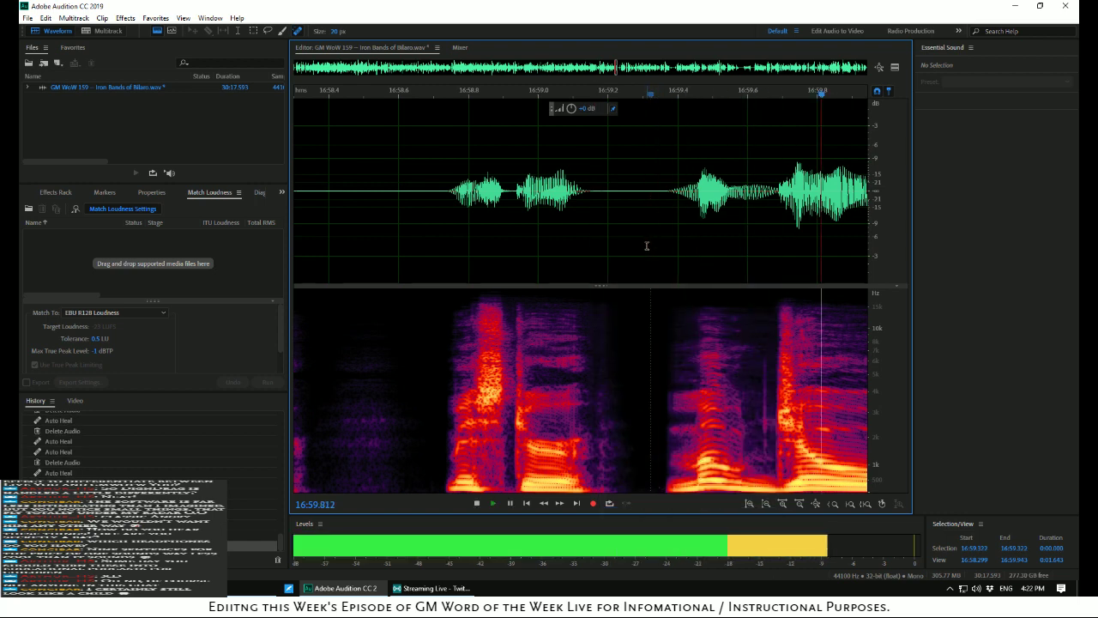
key(space)
key(space)
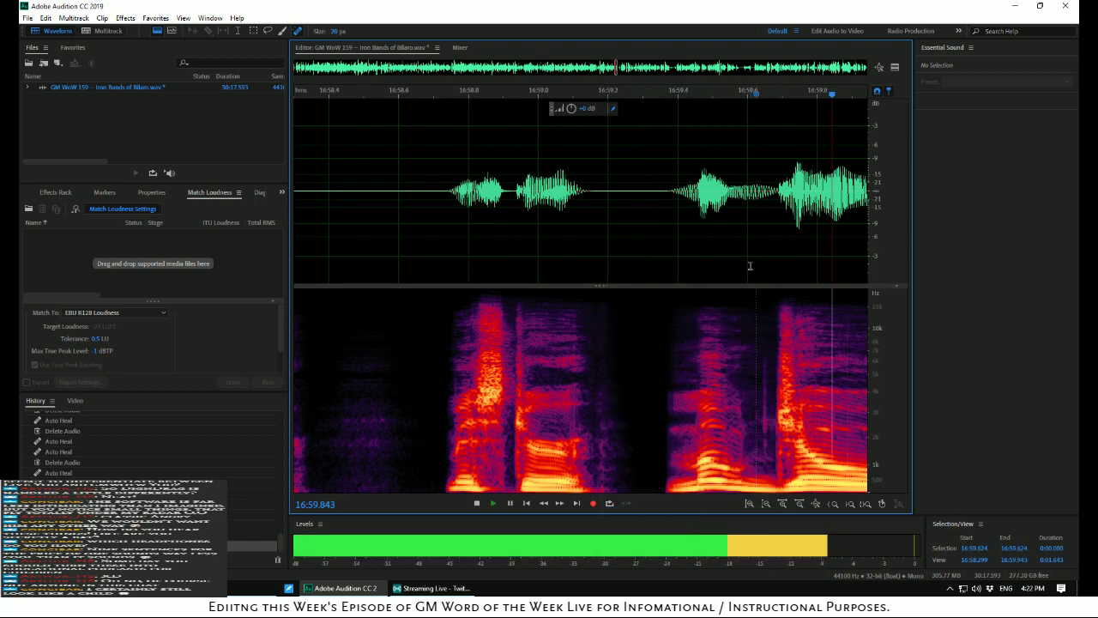
Auto-heal the click section from 16:59.626 to 16:59.662 and replay from 16:57.154
key(space)
drag(757, 265, 770, 268)
right_click(758, 270)
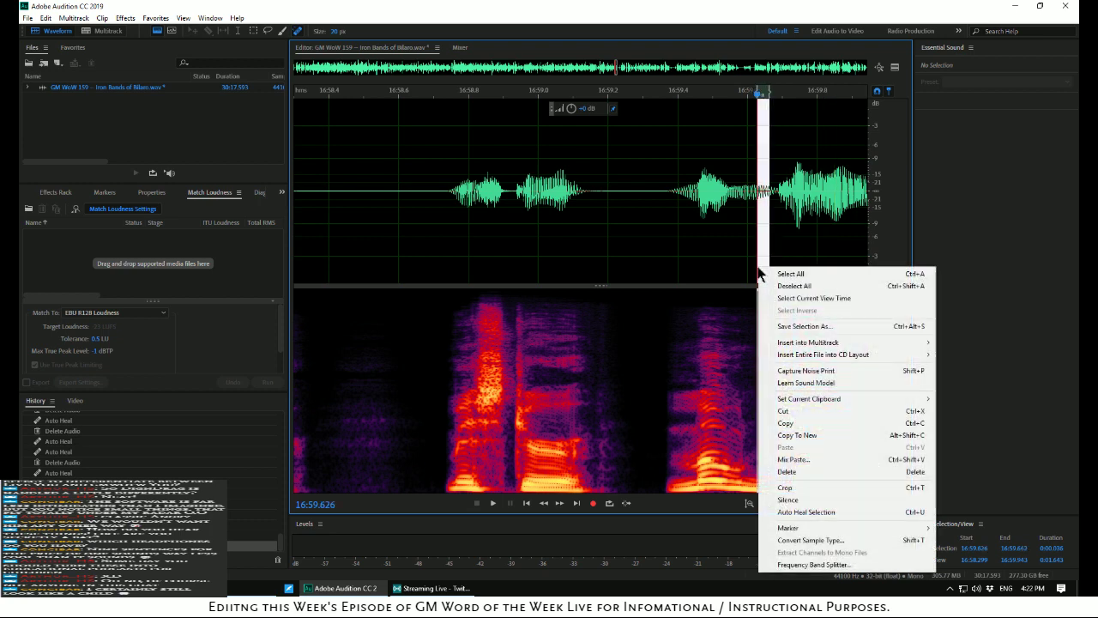
click(800, 511)
scroll(539, 275, down, 2)
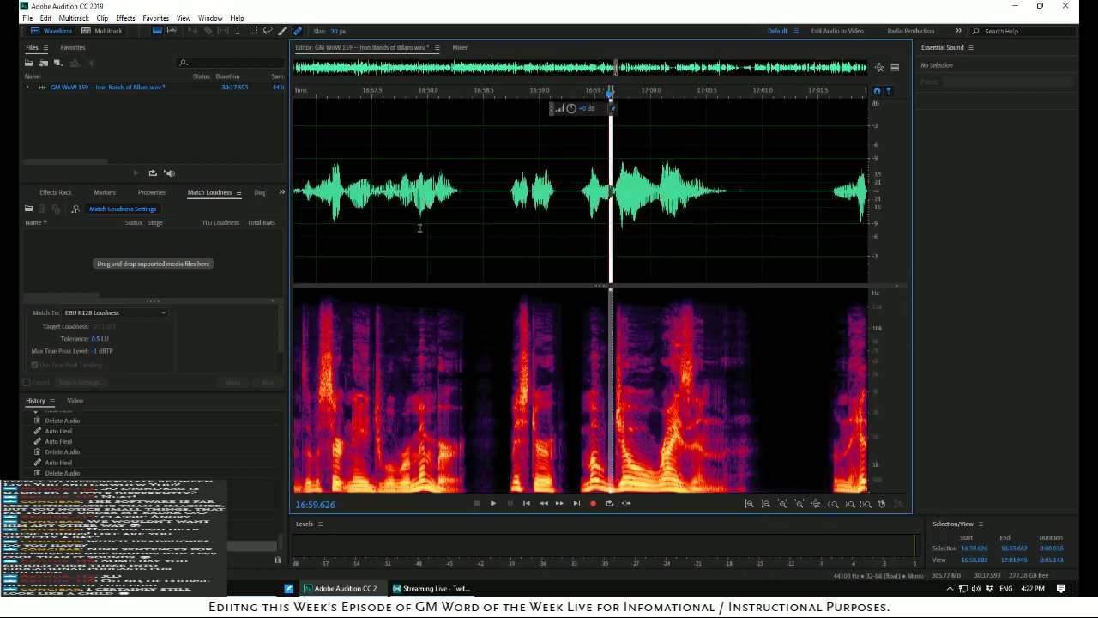
click(332, 218)
key(space)
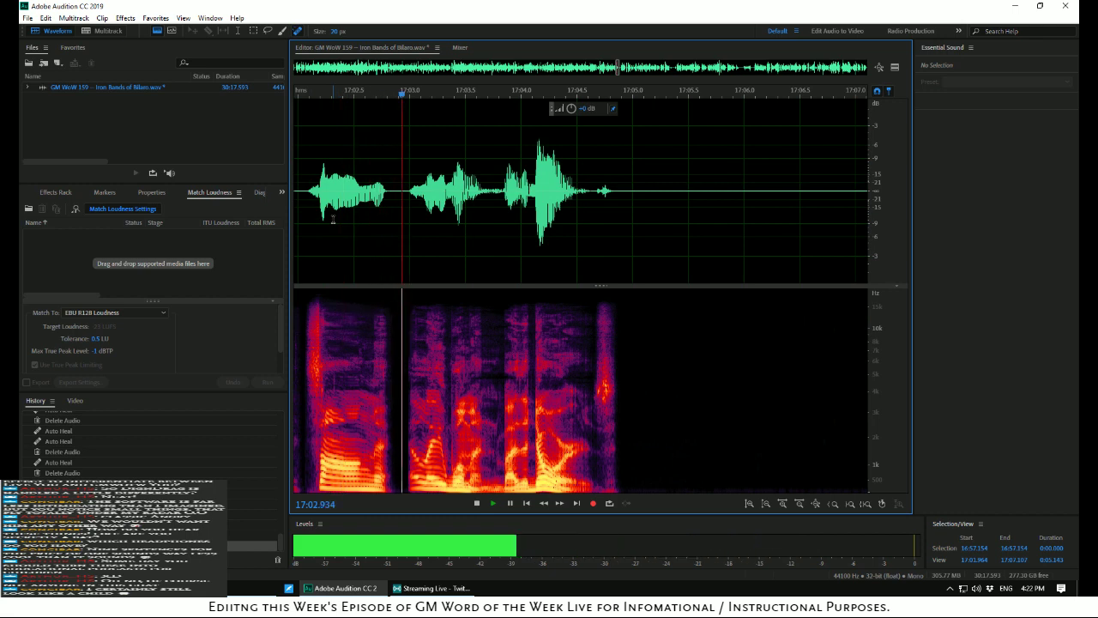
Delete the repeated take from 16:55.658 to 17:16.774, about 21.1 seconds, and replay across the cut to about 16:56.9
scroll(419, 222, down, 3)
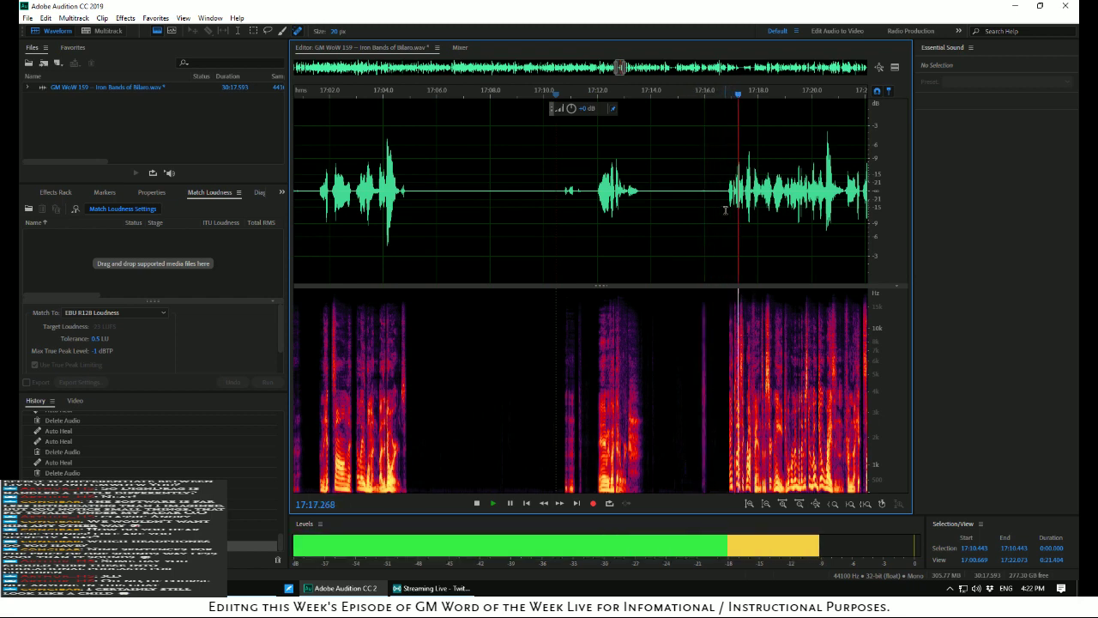
key(space)
drag(716, 210, 717, 249)
key(space)
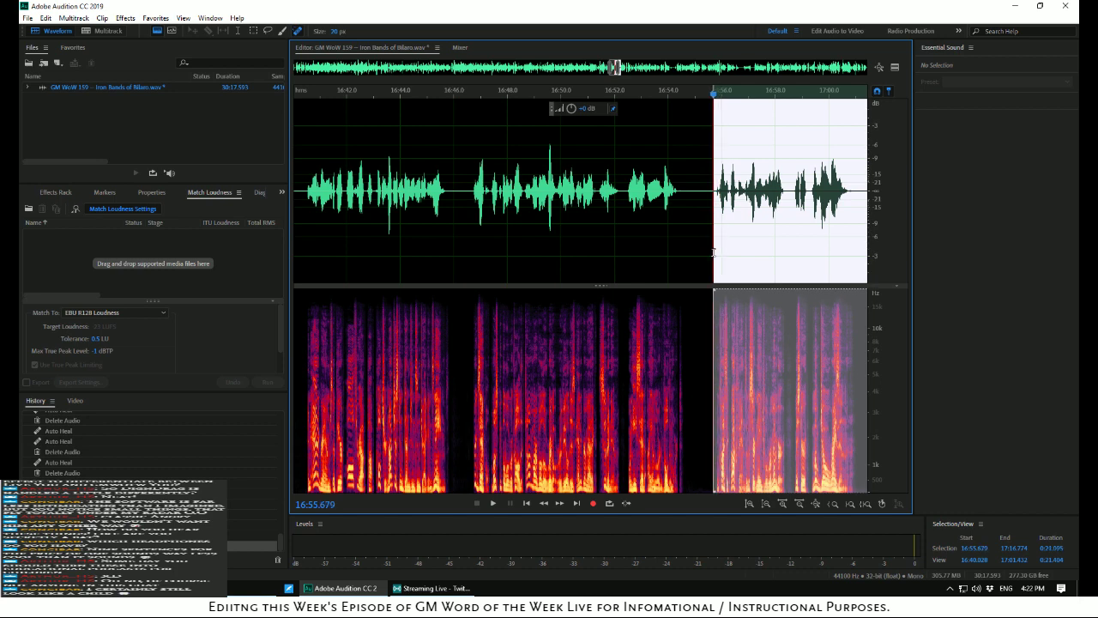
key(Delete)
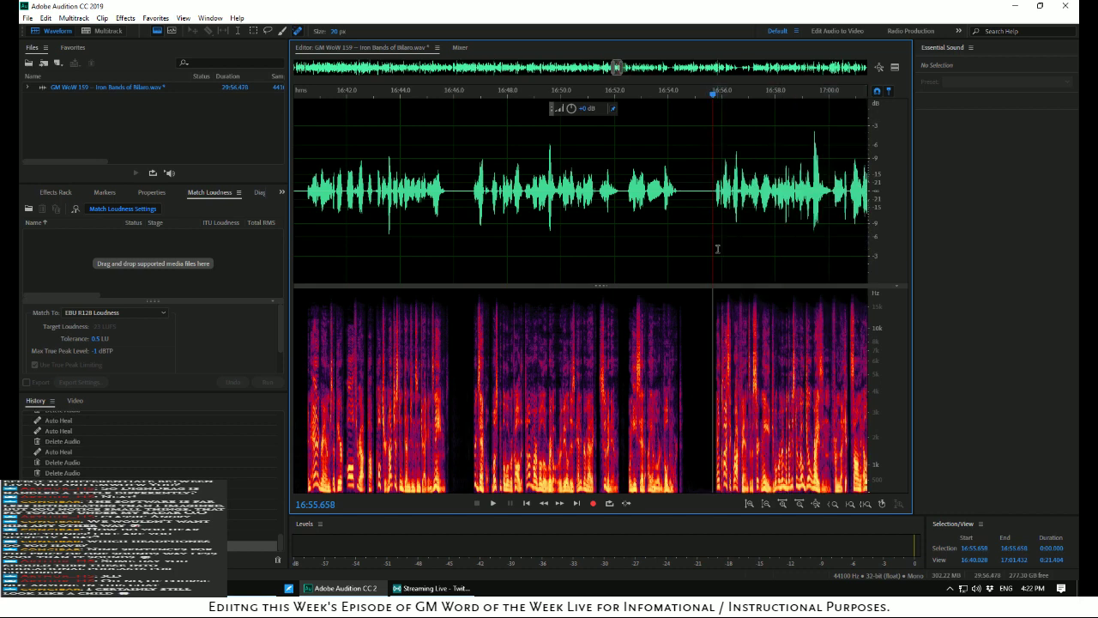
key(space)
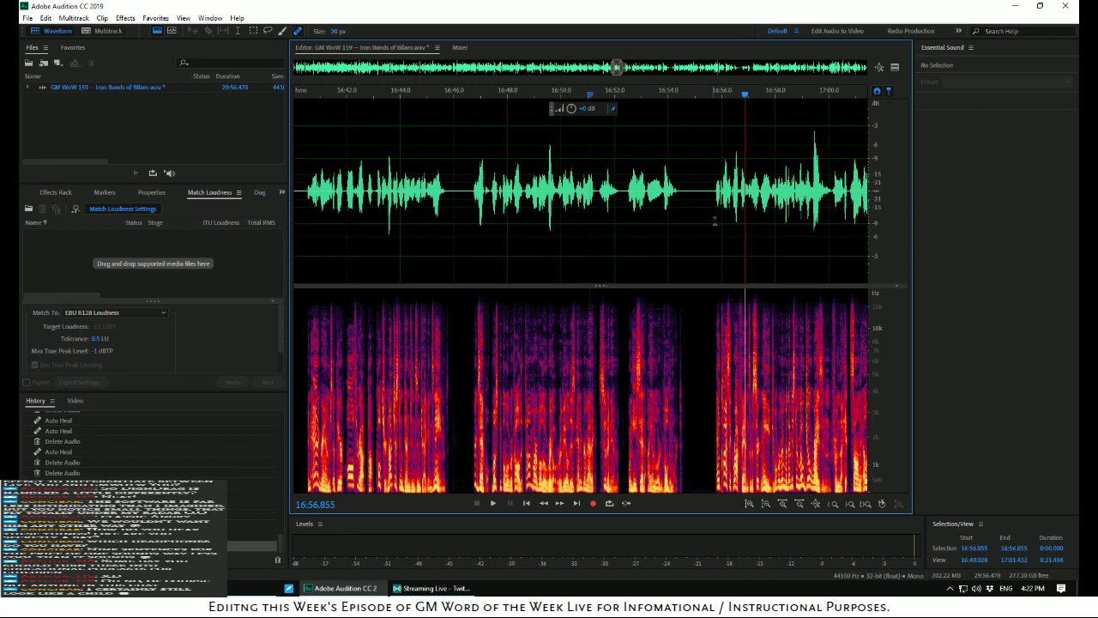
Replay short stretches between about 16:55.8 and 16:56.3, examining the start of the phrase closely for a click
key(space)
key(space)
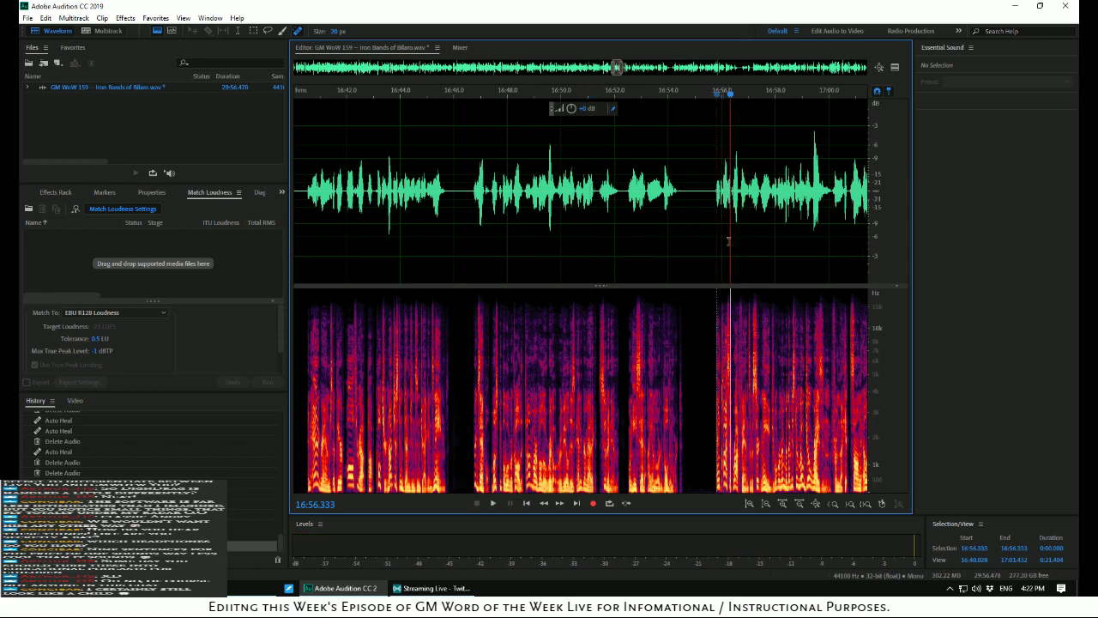
scroll(729, 241, up, 5)
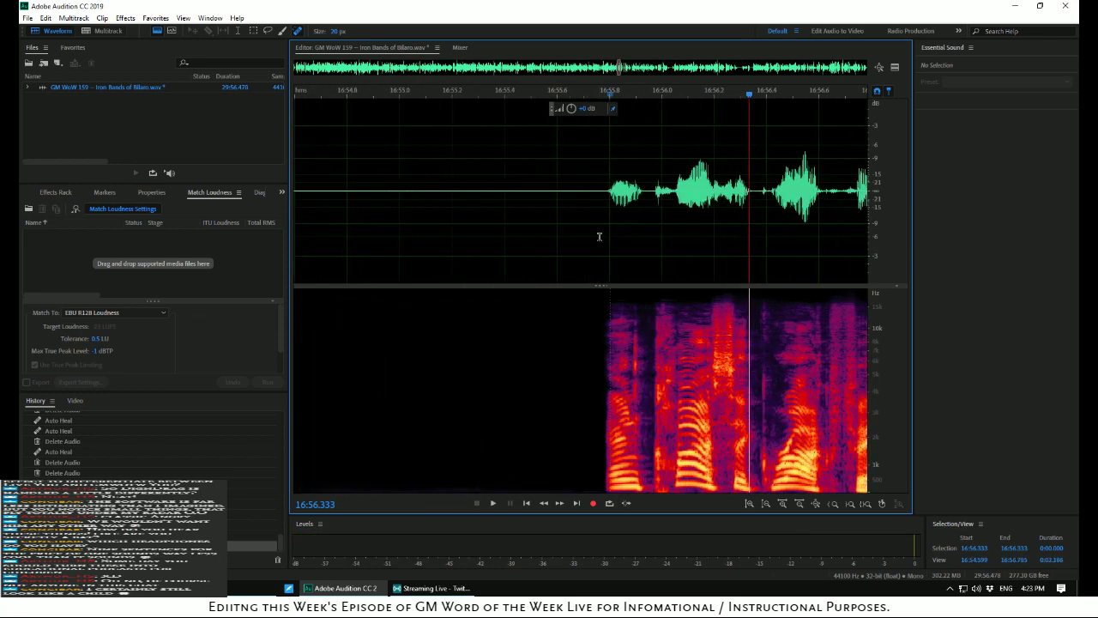
key(space)
key(space)
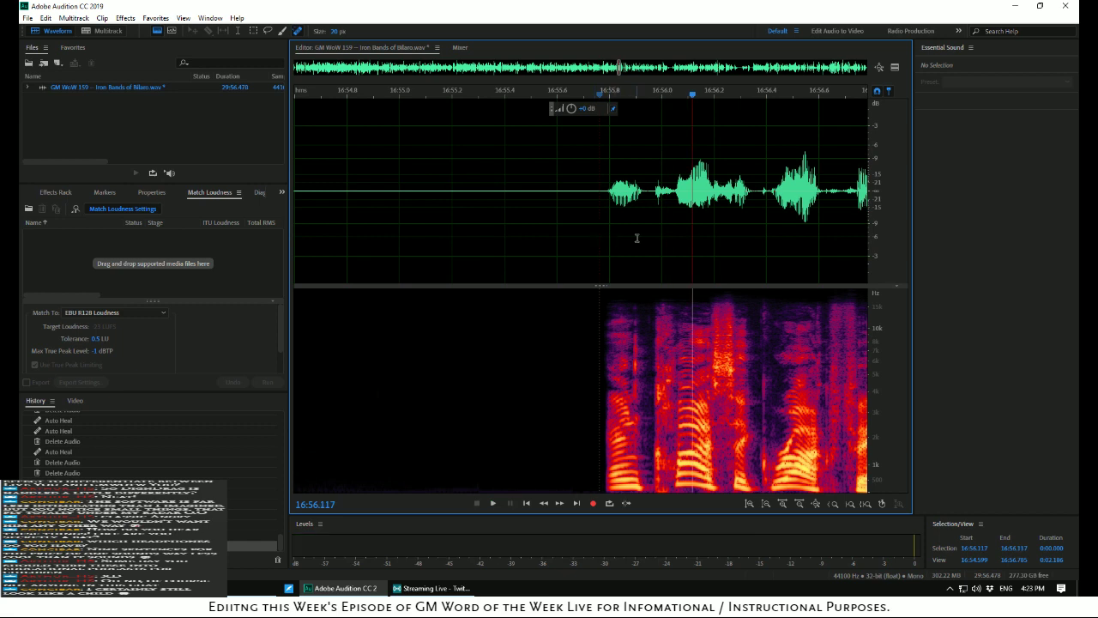
scroll(626, 239, up, 2)
key(space)
key(space)
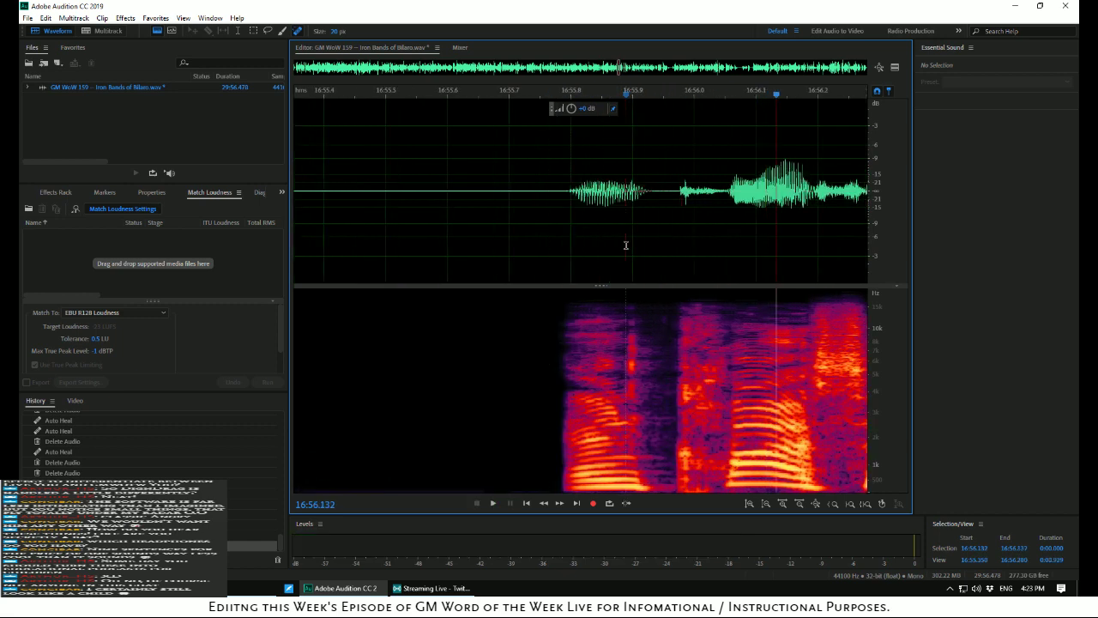
Auto-heal the 0.021-second section from 16:55.889 to 16:55.910 and replay from 16:55.702
drag(626, 244, 637, 252)
right_click(636, 251)
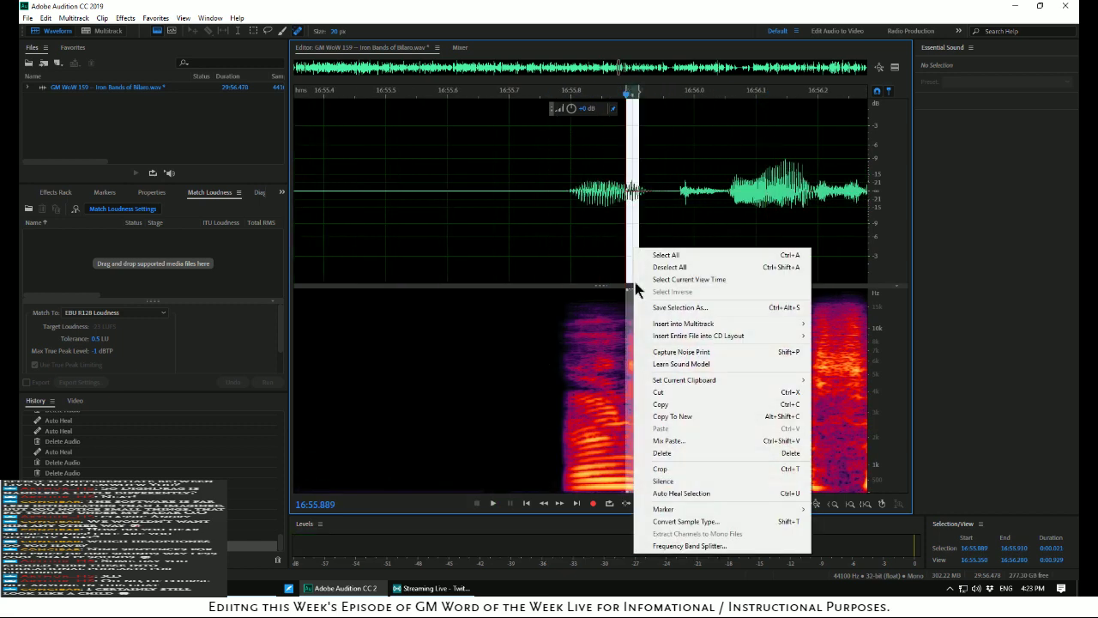
click(700, 491)
scroll(515, 213, down, 5)
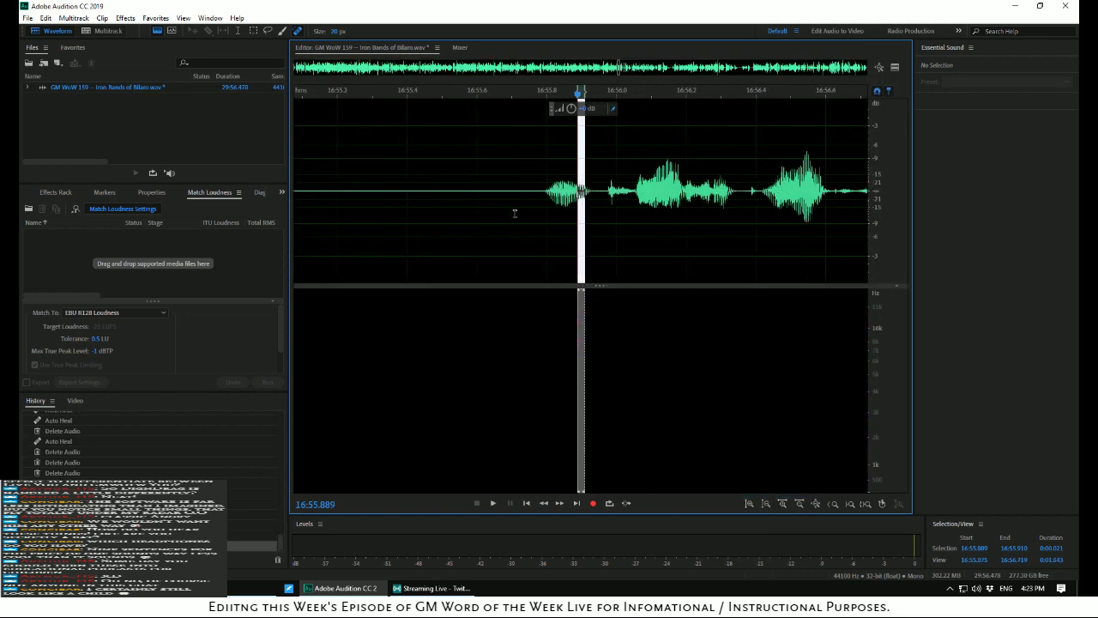
click(515, 208)
key(space)
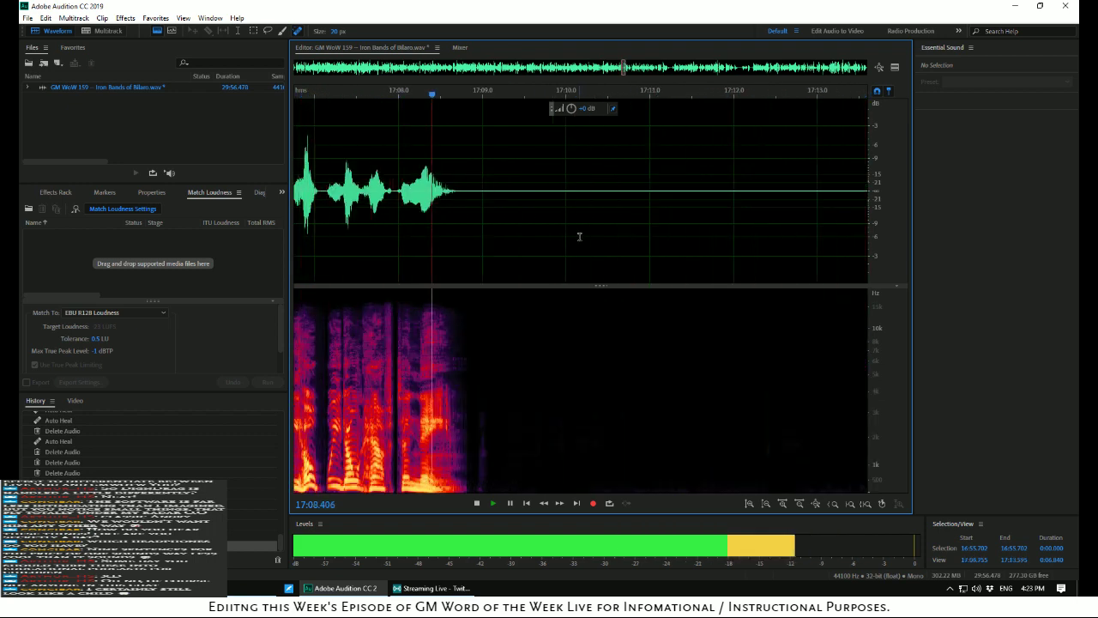
Shorten the long pause by deleting the silence from 17:11.754 to 17:13.421, checking playback from 17:06.544 before and 17:06.229 after
scroll(580, 238, down, 2)
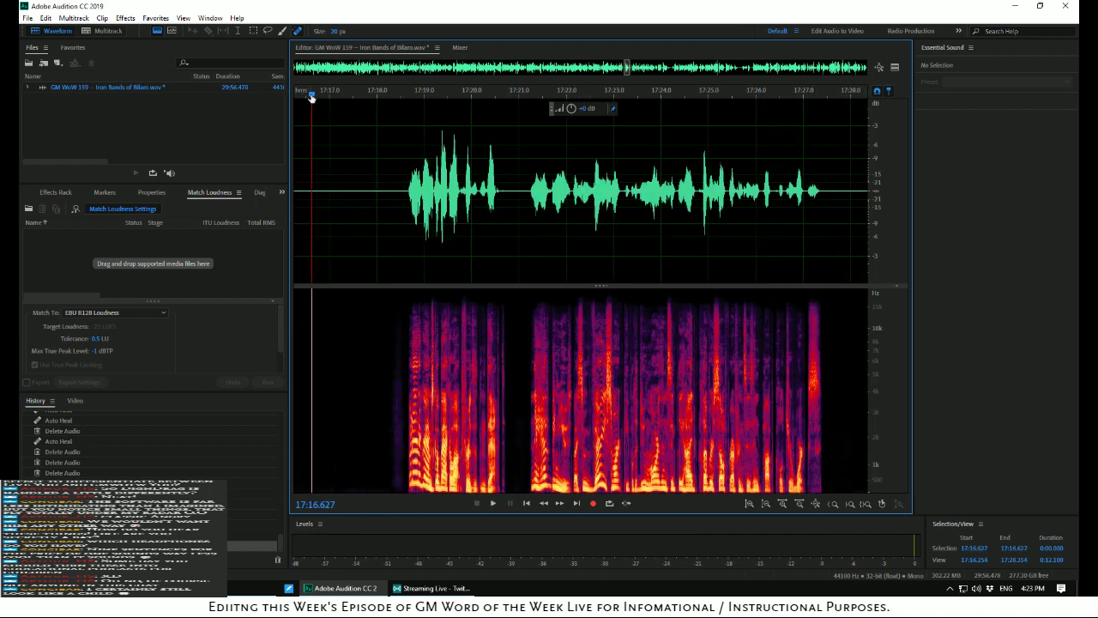
drag(312, 94, 330, 114)
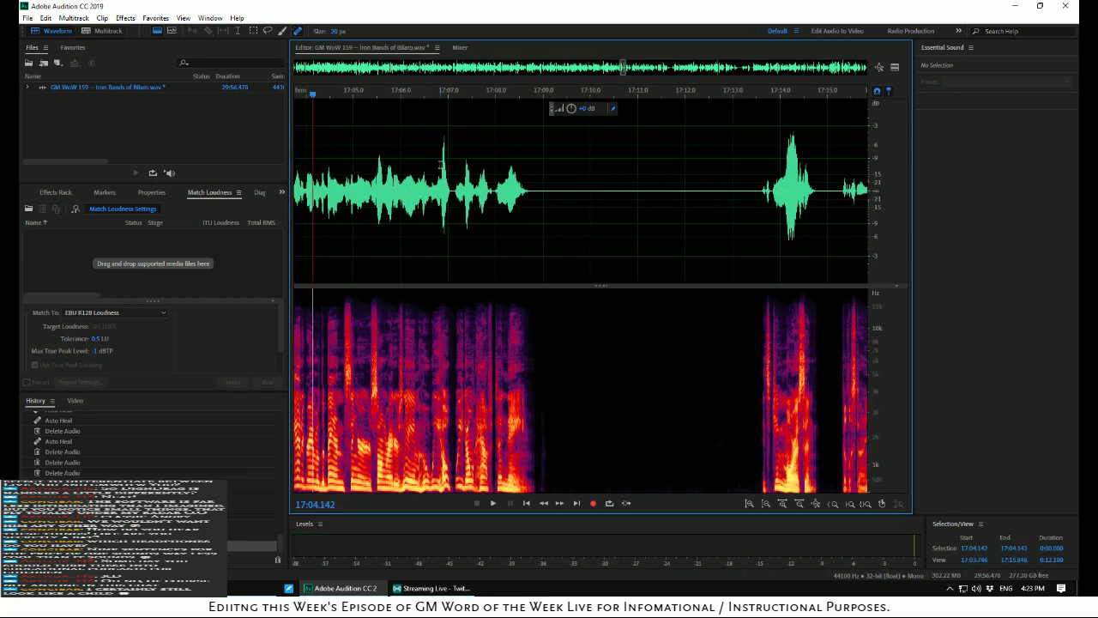
key(space)
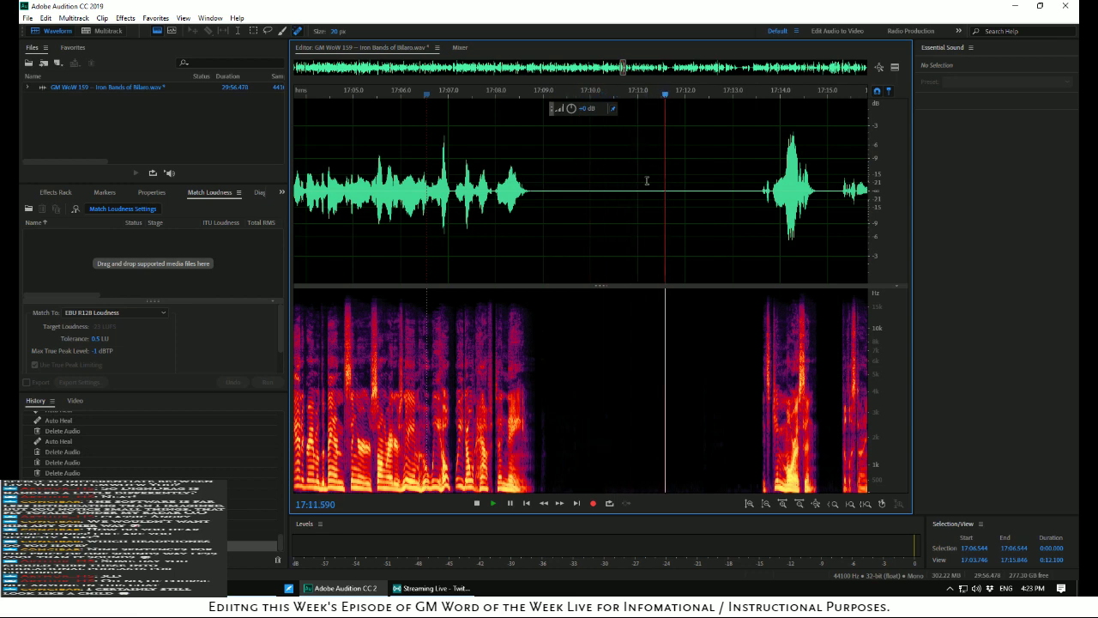
drag(674, 182, 752, 228)
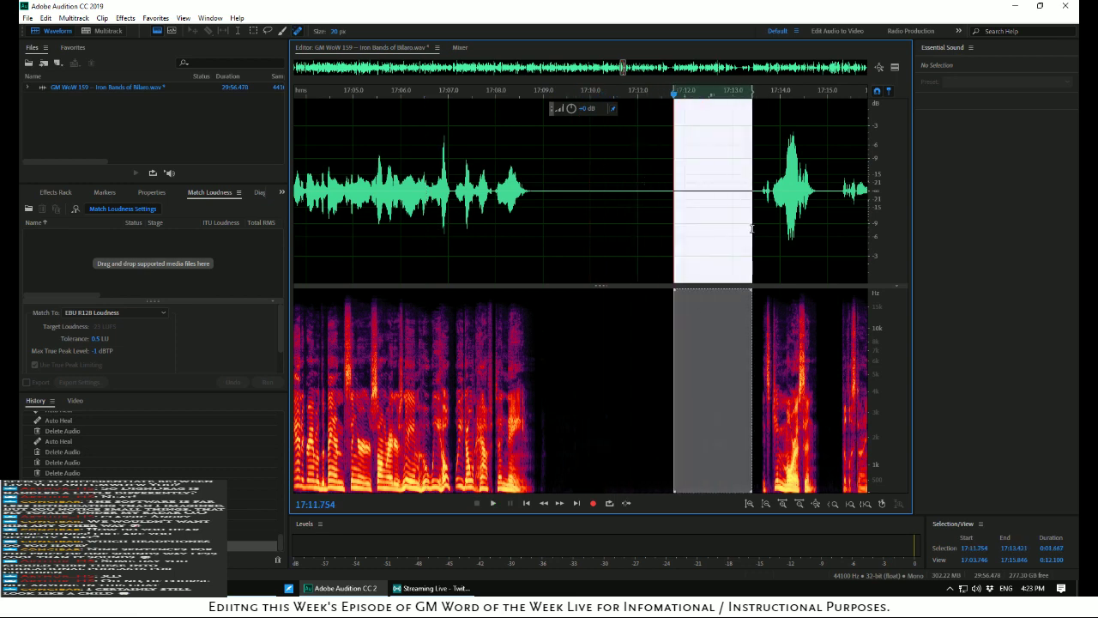
key(Delete)
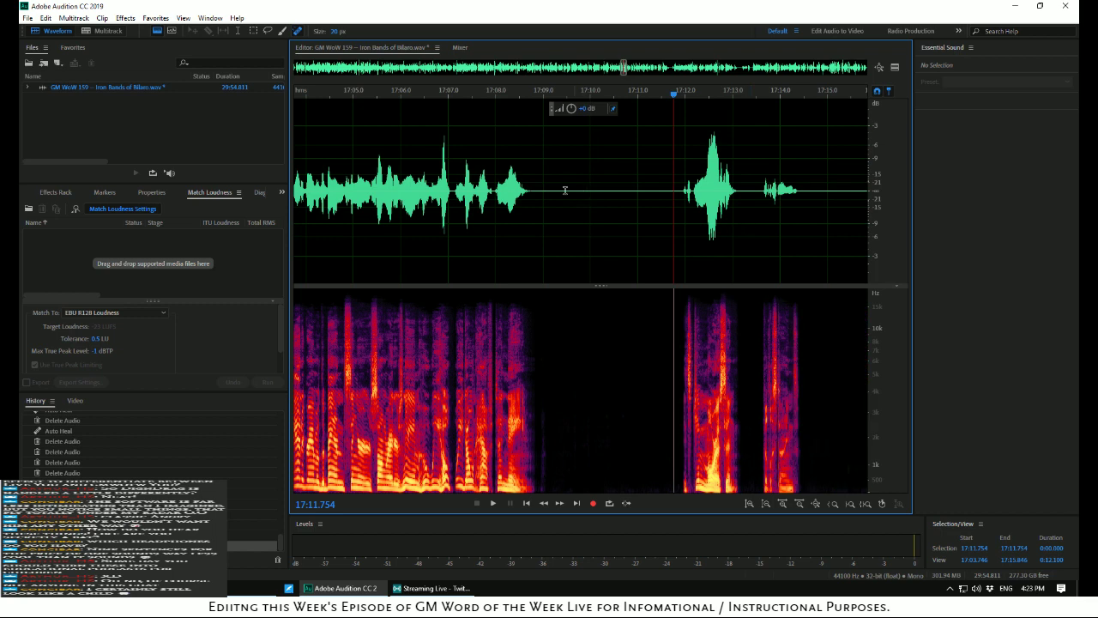
key(space)
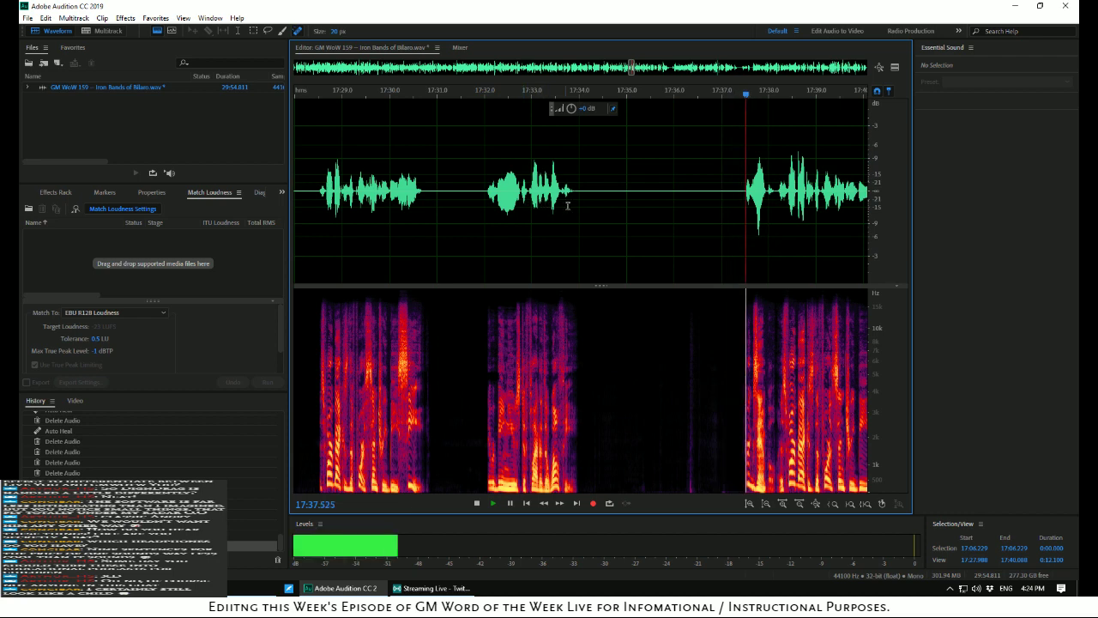
Delete the repeated take from 17:27.207 to 17:37.349, about 10.14 seconds, and replay from 17:23.593
key(space)
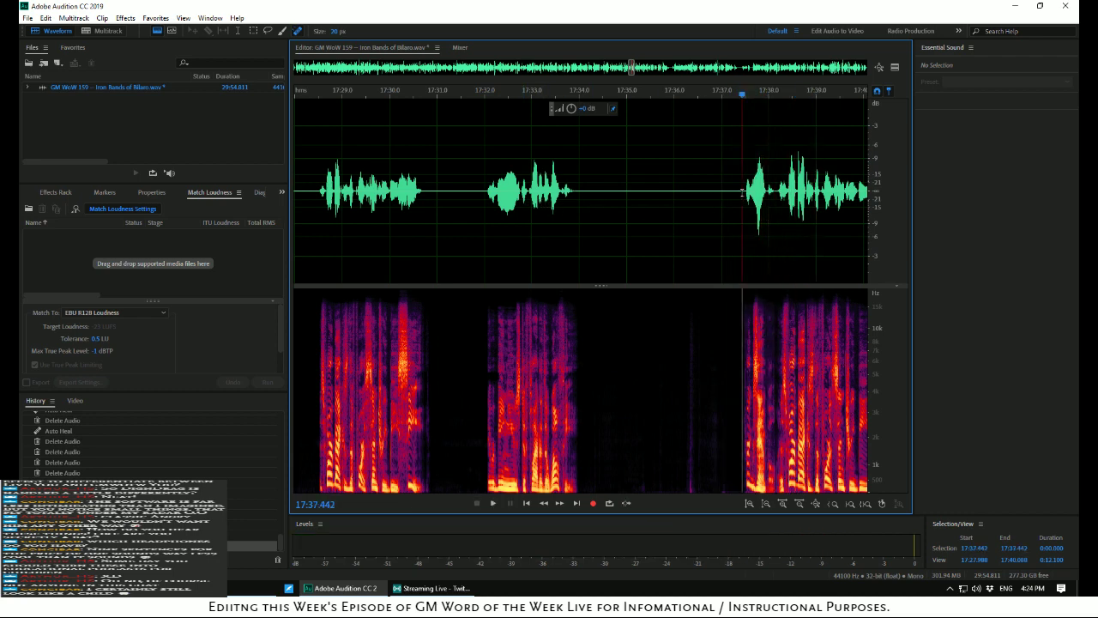
drag(743, 193, 423, 167)
click(423, 167)
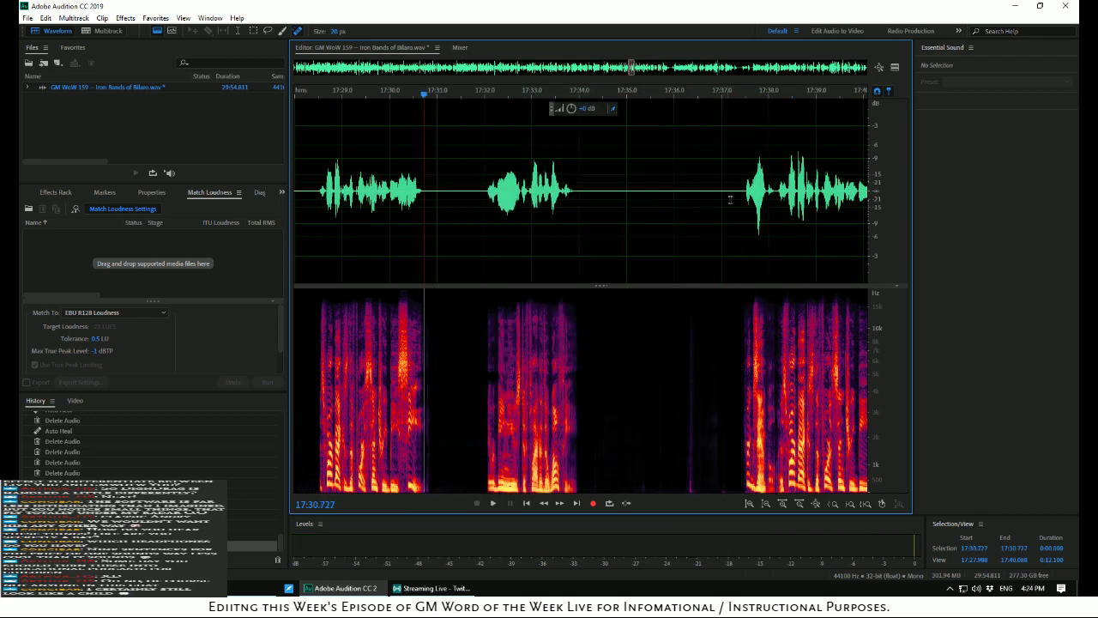
drag(737, 192, 477, 185)
key(space)
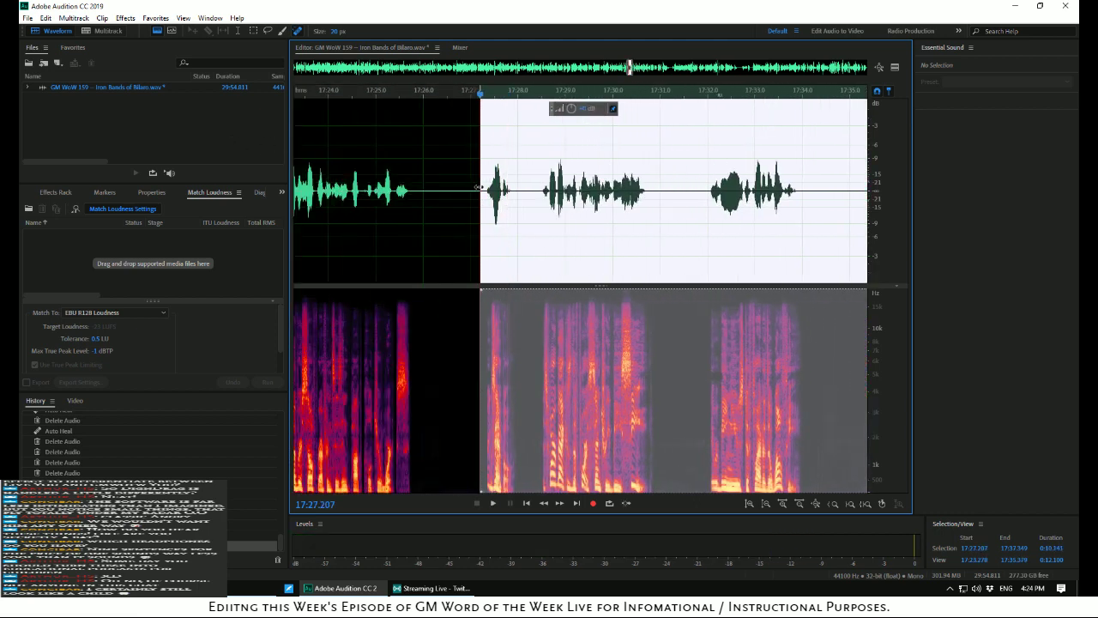
key(Delete)
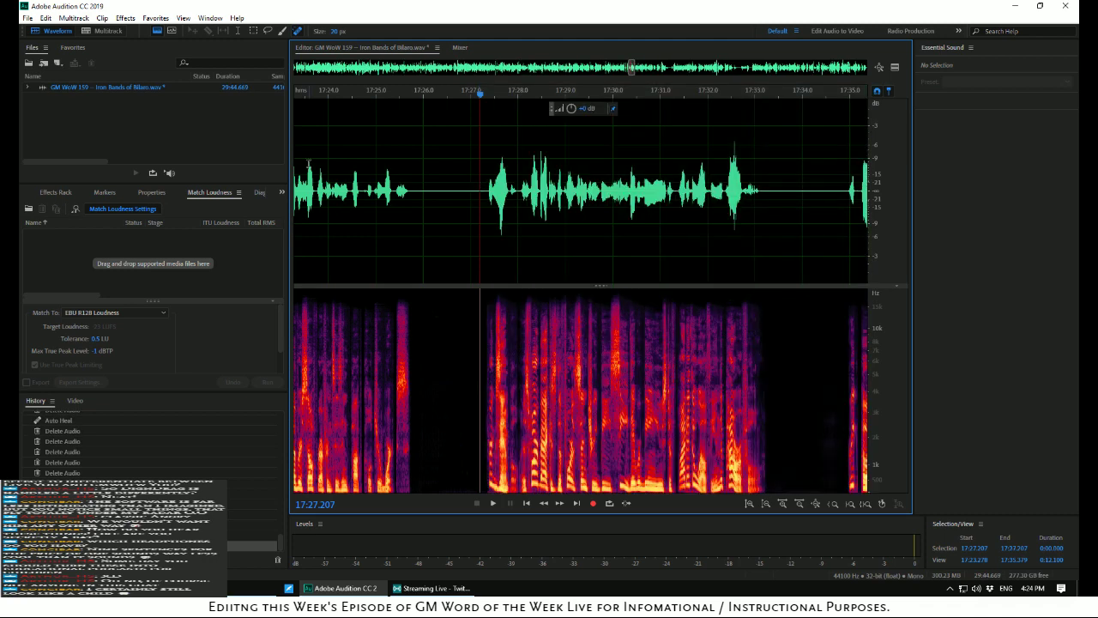
click(309, 163)
key(space)
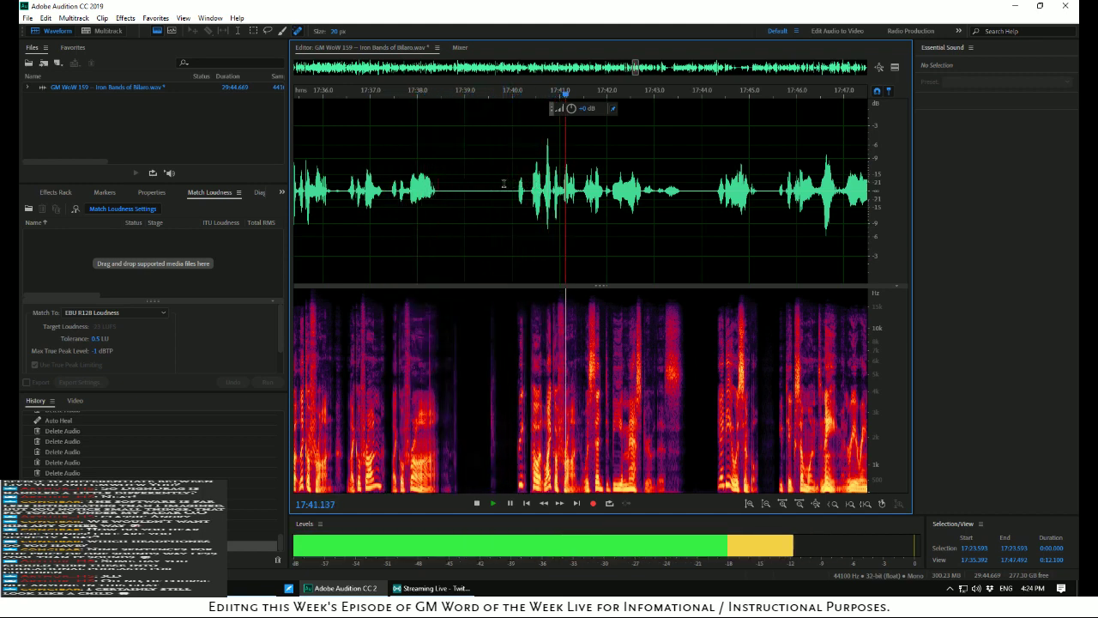
Delete the 5.517-second repeated take from 17:34.482 to 17:40.000 and replay across the cut to about 17:52.3
key(space)
mouse_move(512, 194)
mouse_down()
mouse_move(312, 185)
mouse_move(262, 169)
mouse_move(283, 184)
mouse_move(518, 199)
mouse_up()
key(space)
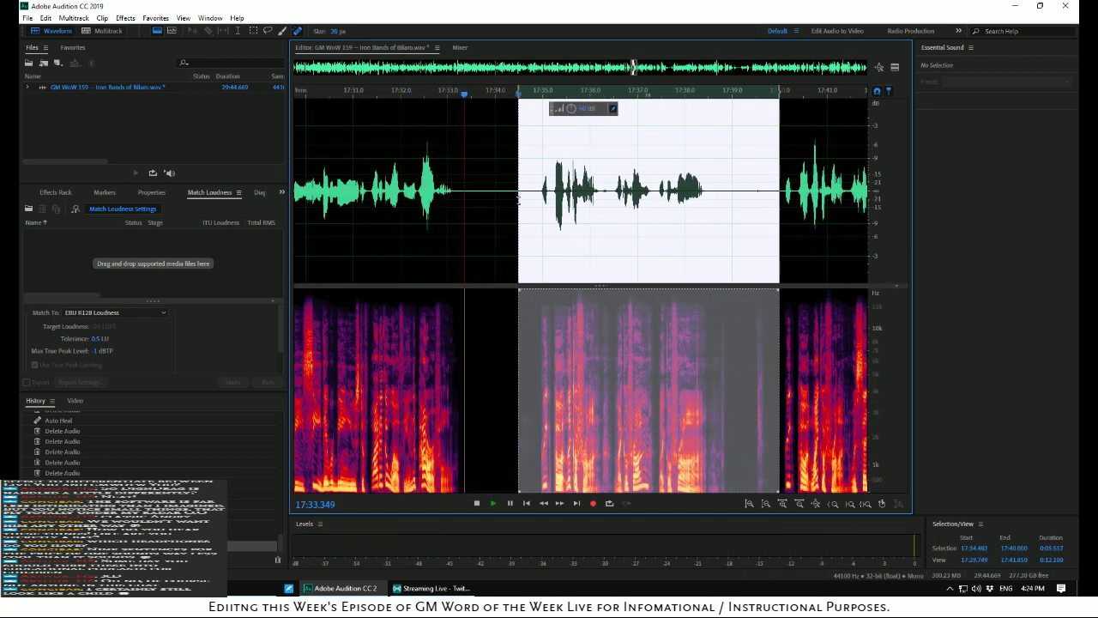
key(Delete)
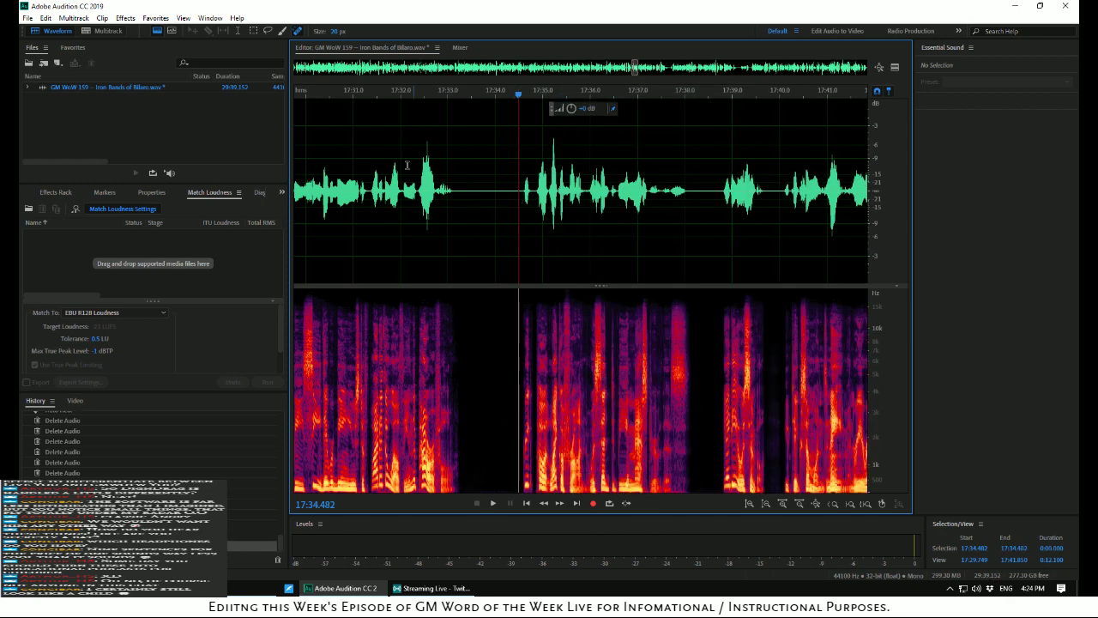
key(space)
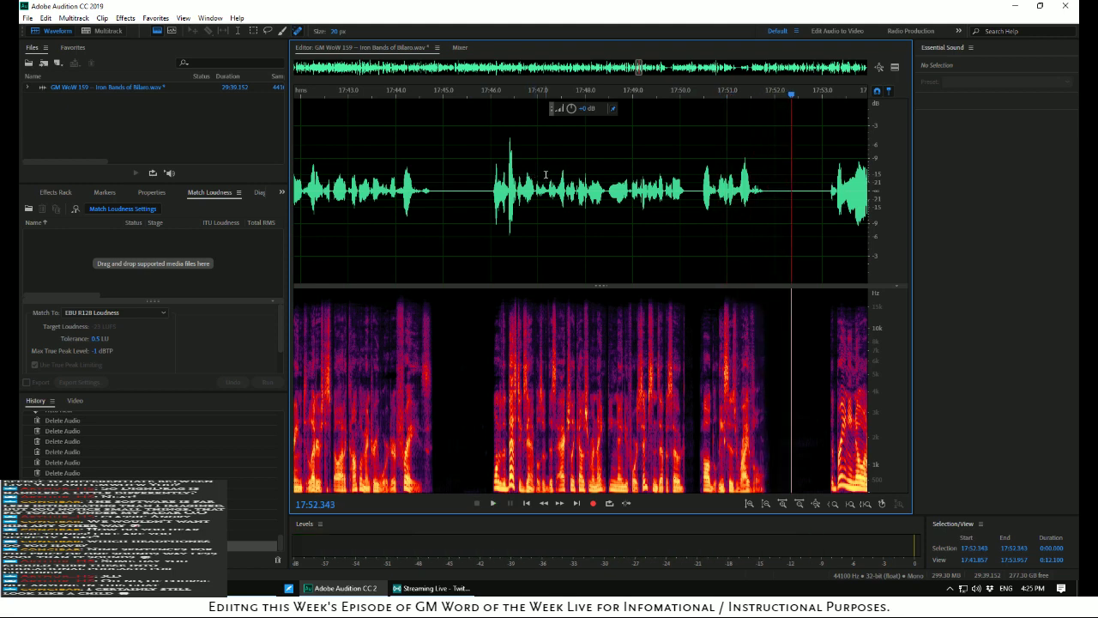
Replay from 17:47.243 and from 17:47.966, and select the short click section from 17:48.000 to 17:48.023
click(547, 175)
key(space)
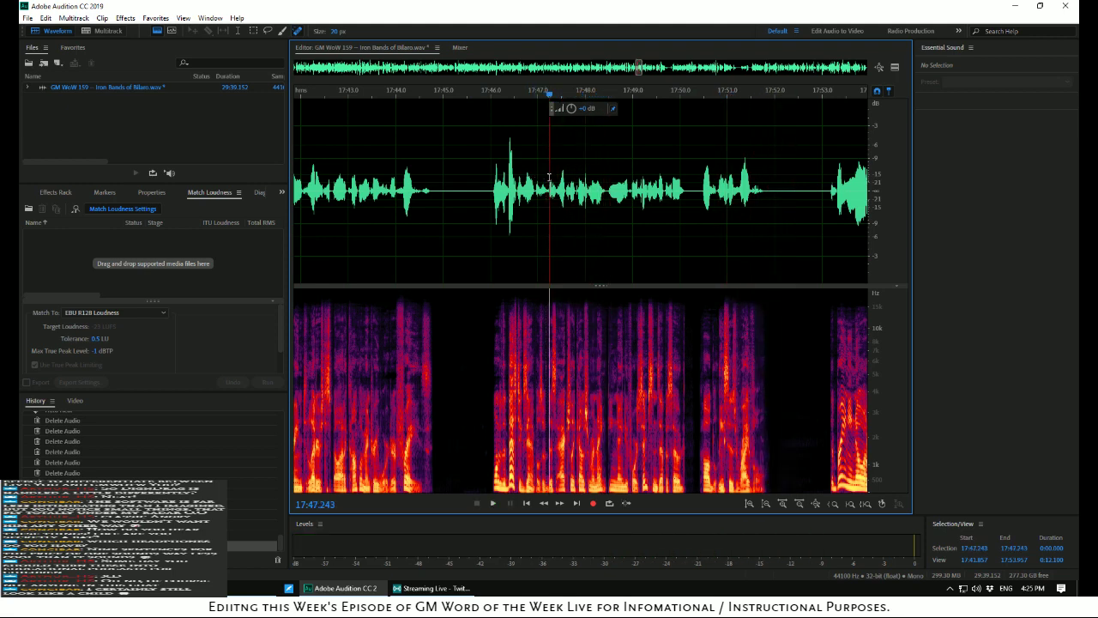
key(space)
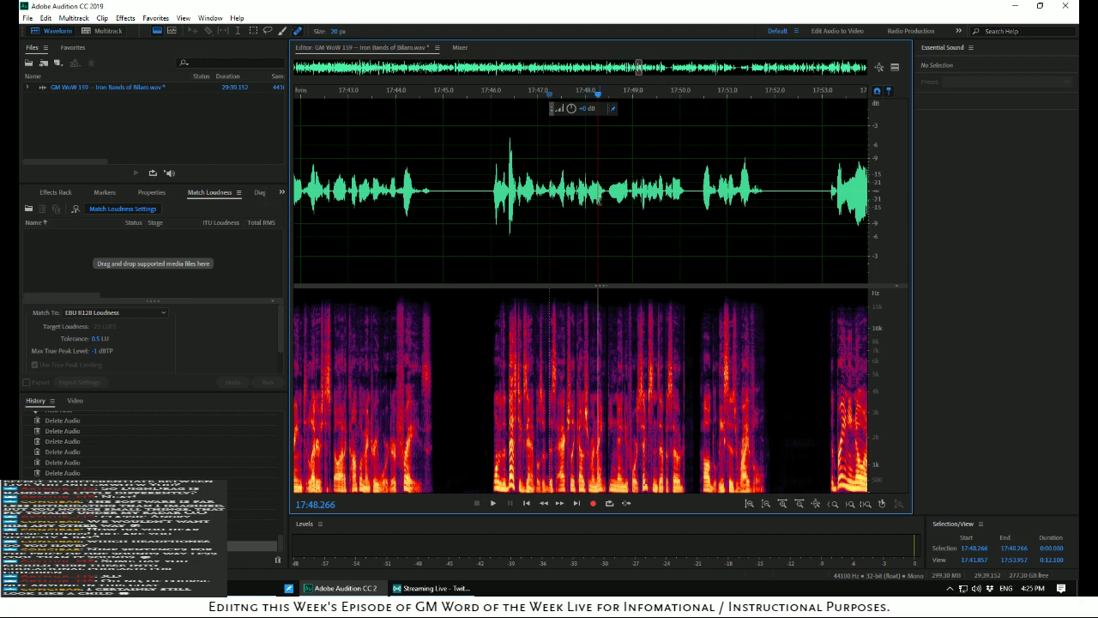
scroll(598, 199, up, 4)
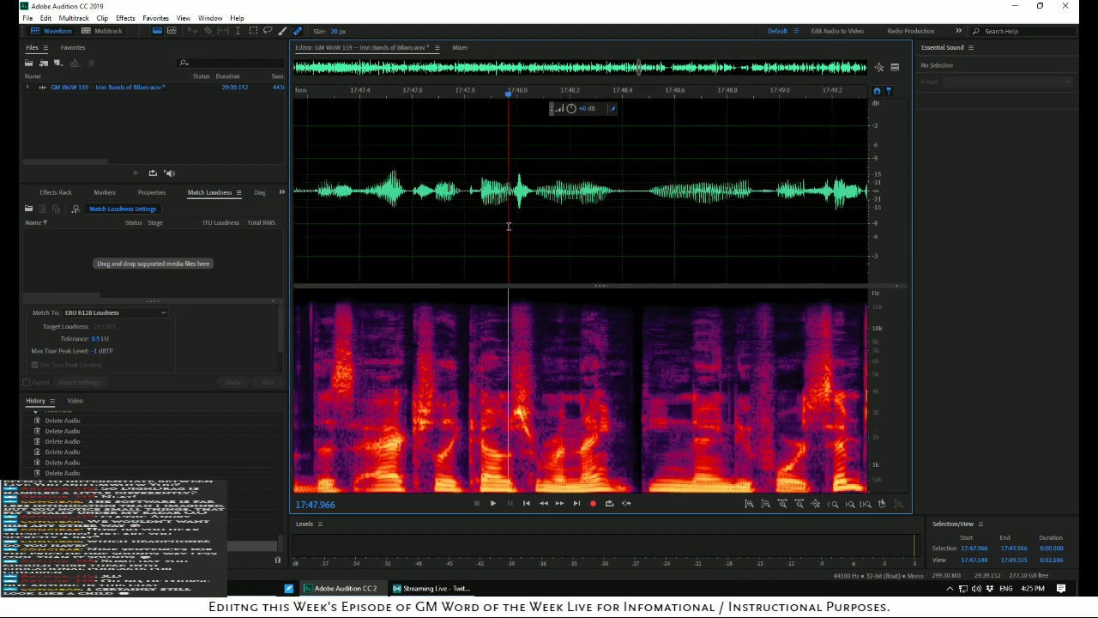
key(space)
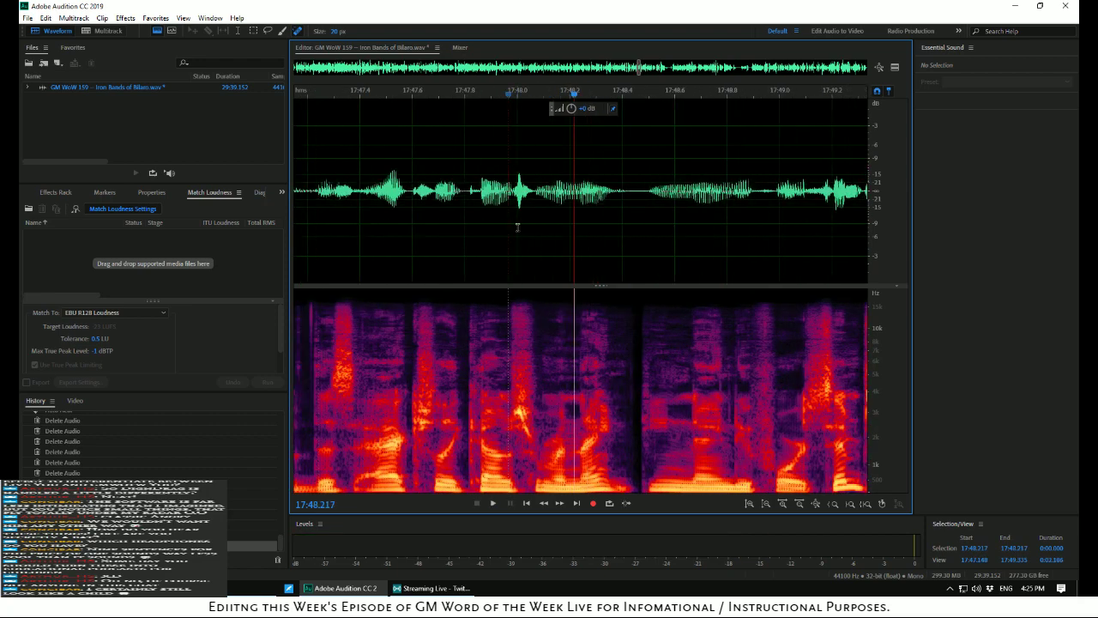
drag(518, 231, 524, 237)
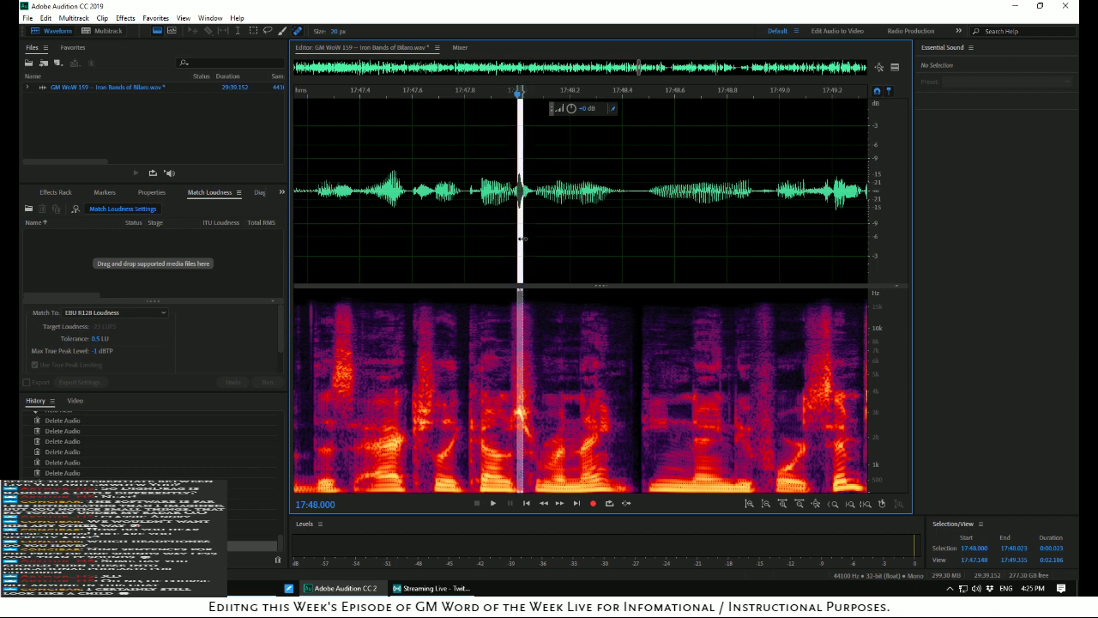
Auto-heal the selected 0.023-second click noise at 17:48.000 and play the audio back from before the repair
right_click(521, 239)
click(569, 483)
click(325, 244)
key(space)
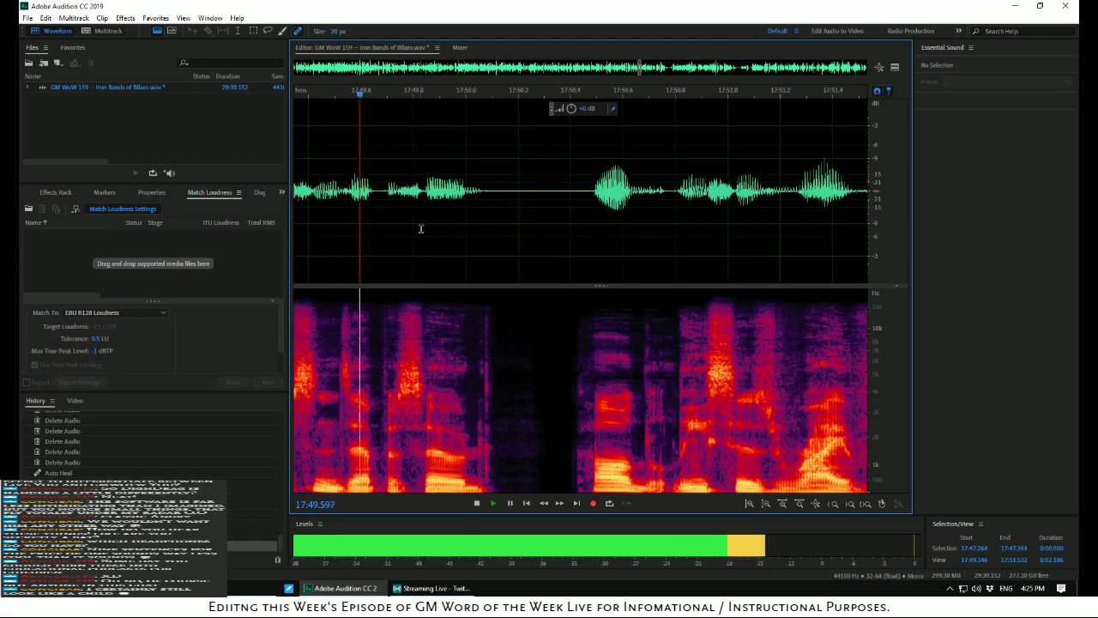
Select about 0.03 seconds of audio starting at 17:50.064, right after the spoken phrase, and apply Auto Heal
click(453, 226)
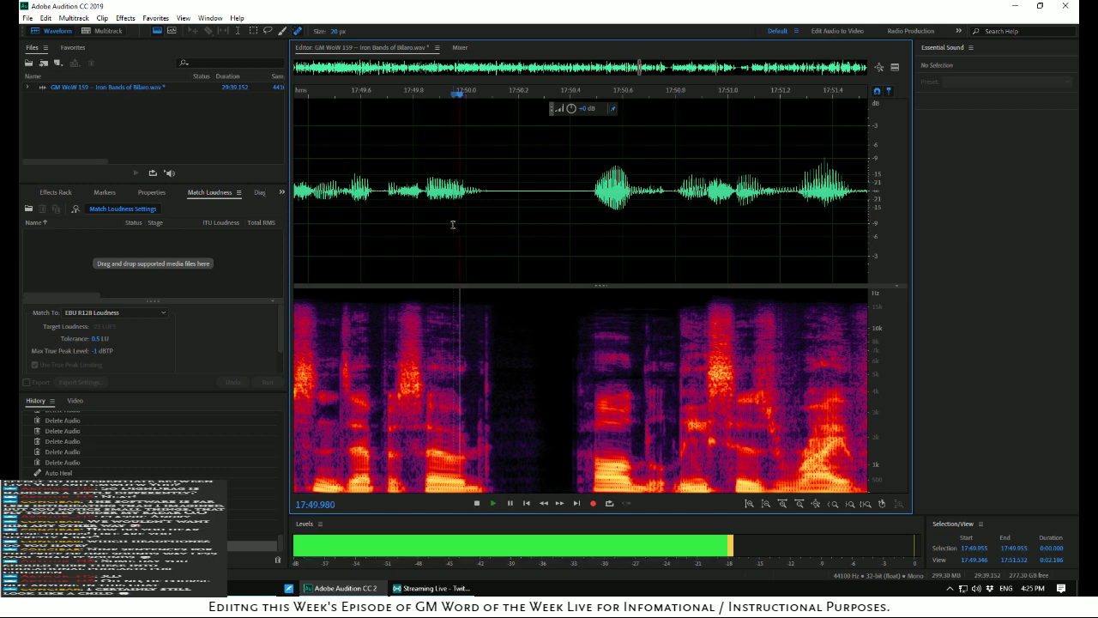
key(space)
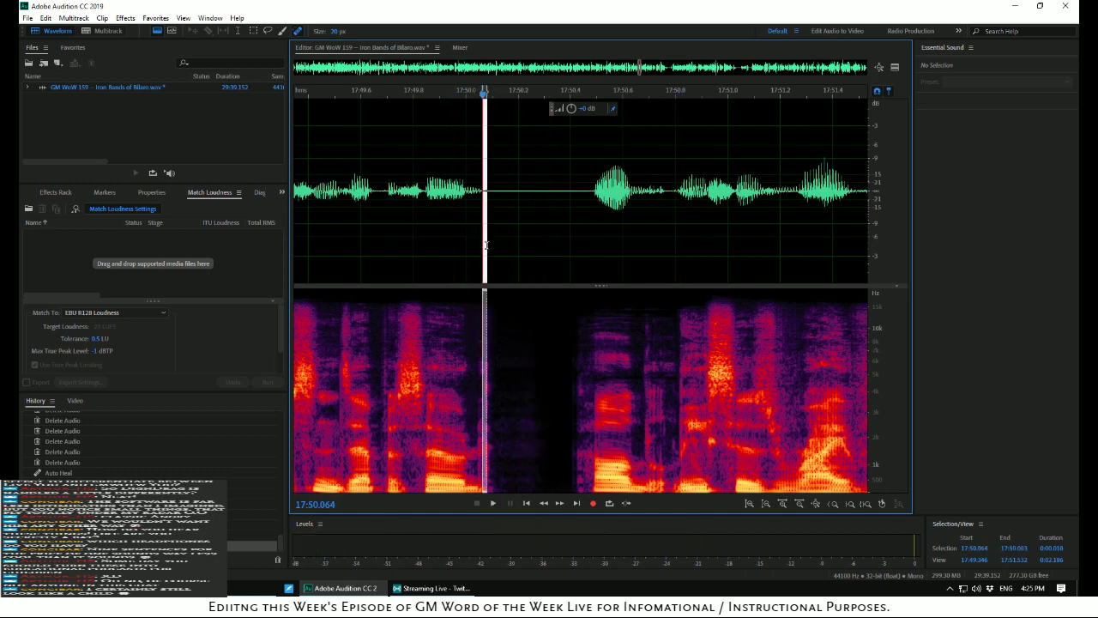
right_click(488, 249)
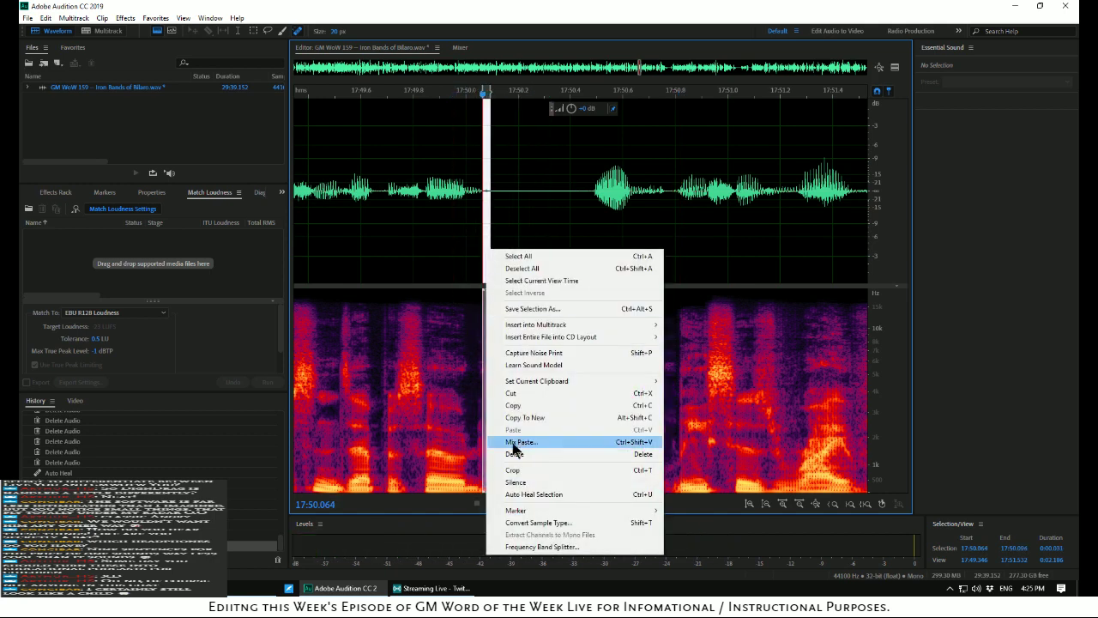
click(532, 494)
Listen to the recording from 17:49.694 through about 18:25.4 with a wider view, checking for further click noises
click(385, 239)
key(space)
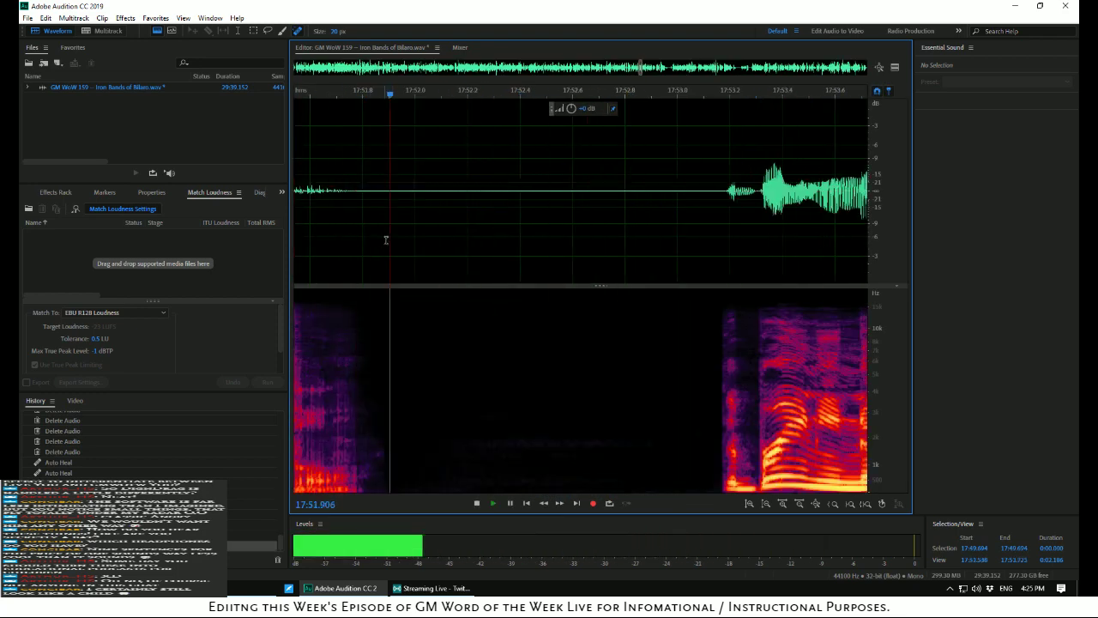
scroll(406, 235, down, 3)
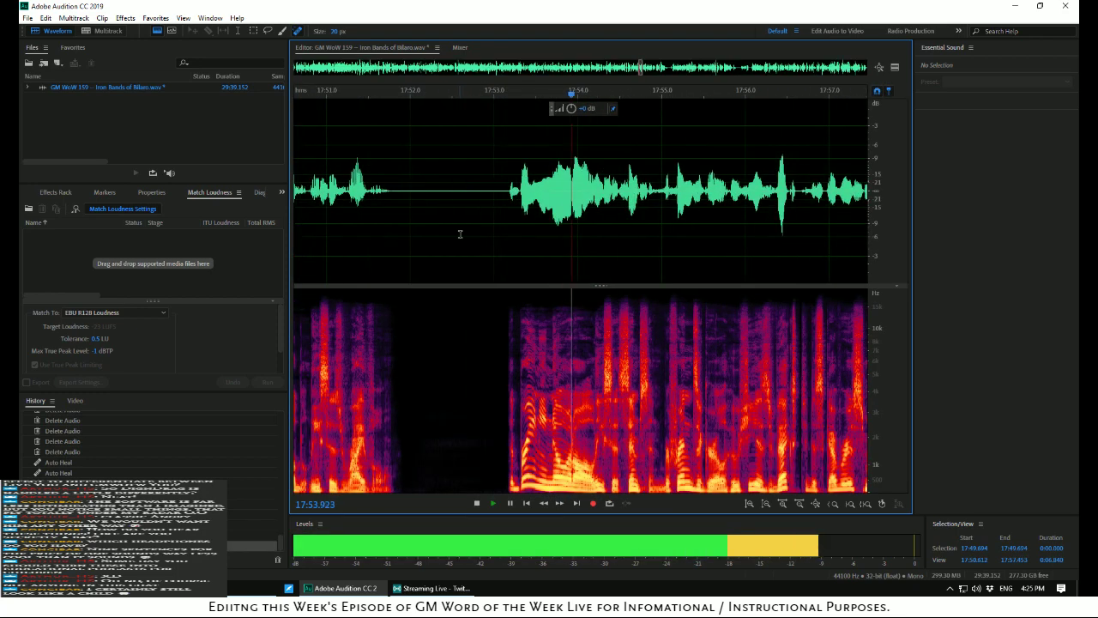
scroll(460, 233, down, 2)
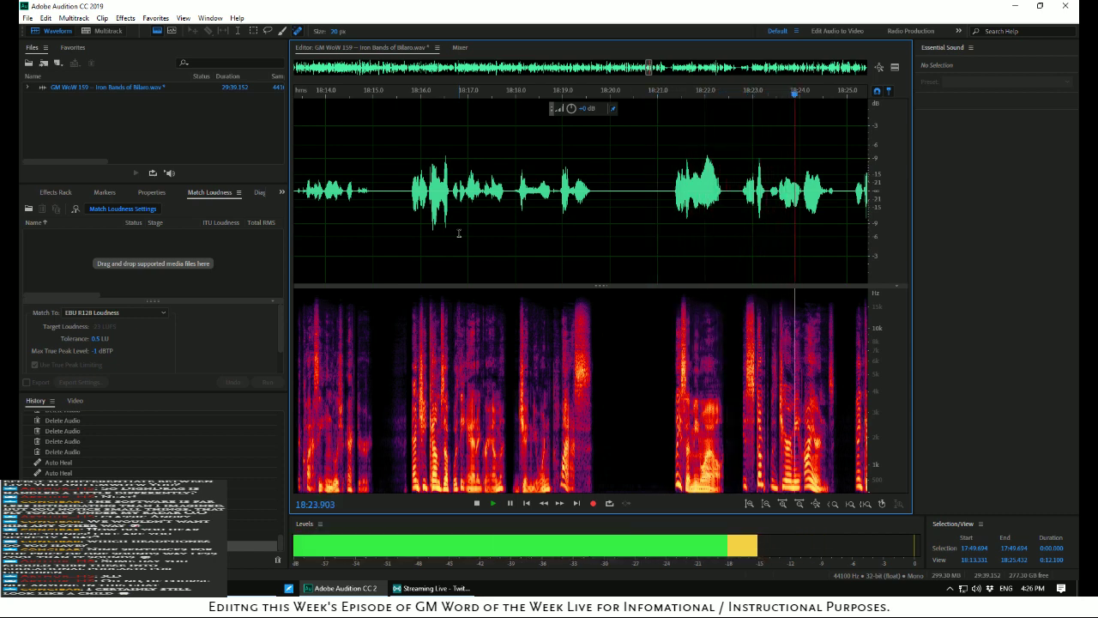
key(space)
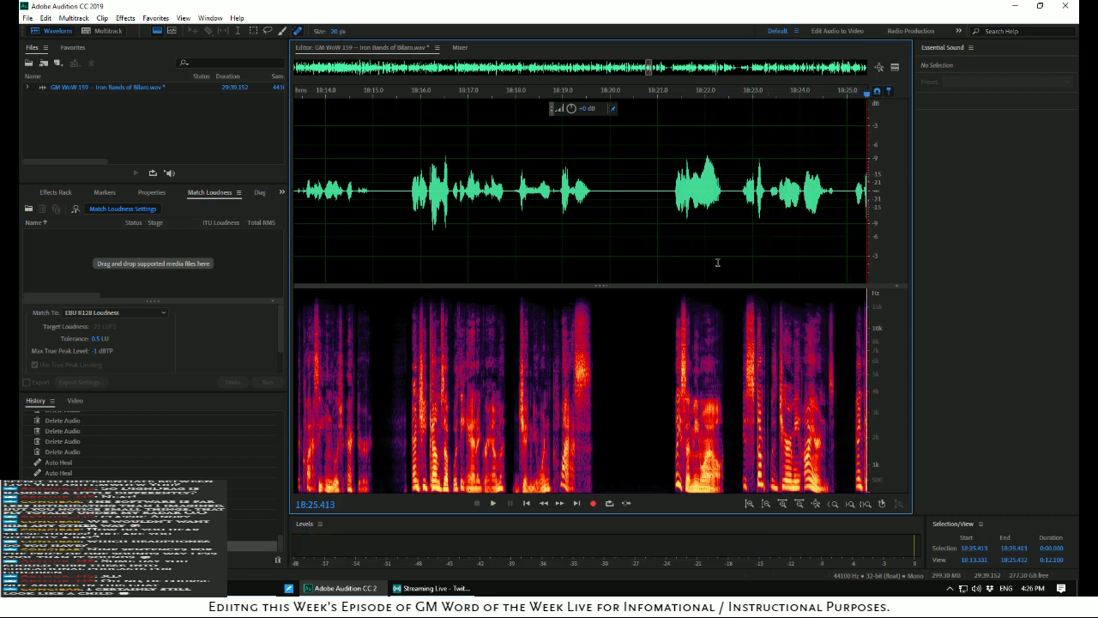
Replay the audio around 18:24, then select about 0.020 seconds starting at 18:24.022 and apply Auto Heal
key(space)
key(space)
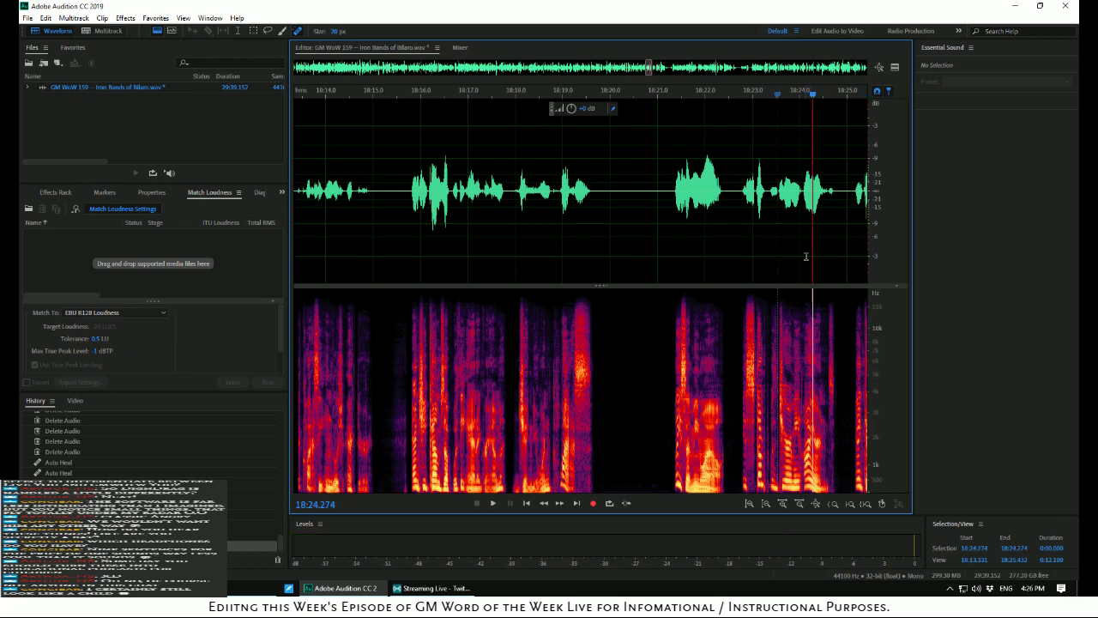
scroll(807, 255, up, 3)
scroll(806, 255, up, 3)
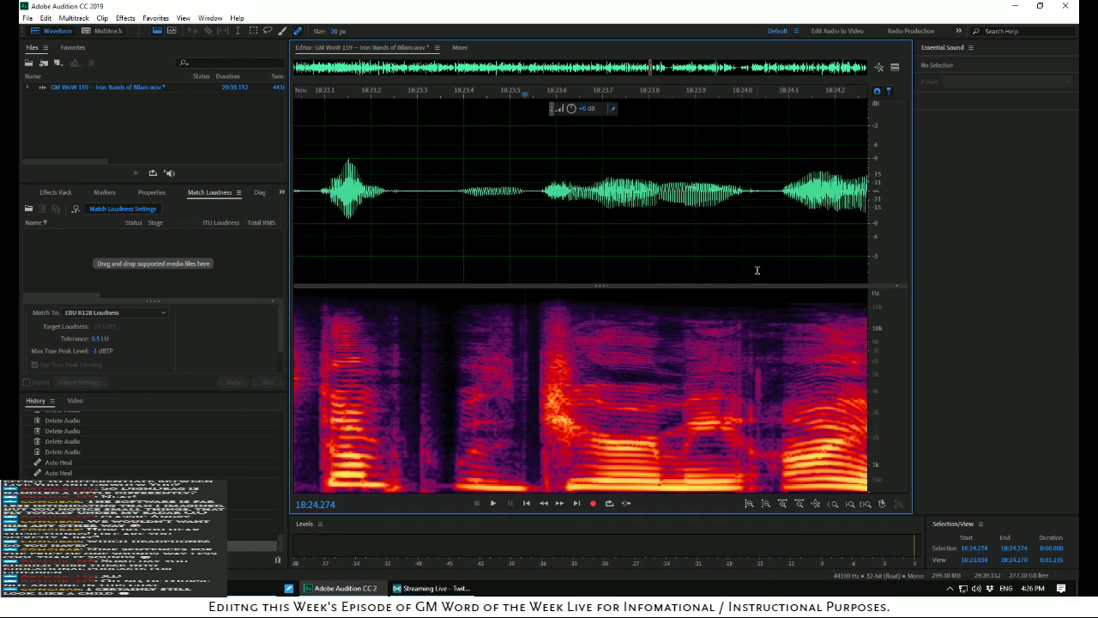
drag(752, 267, 756, 273)
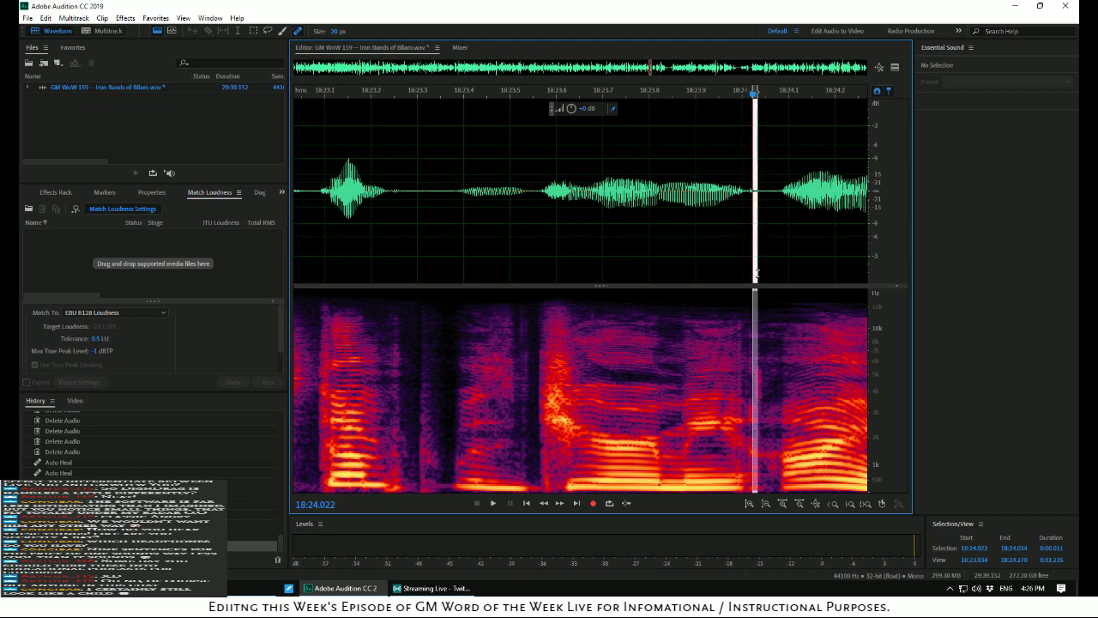
right_click(761, 277)
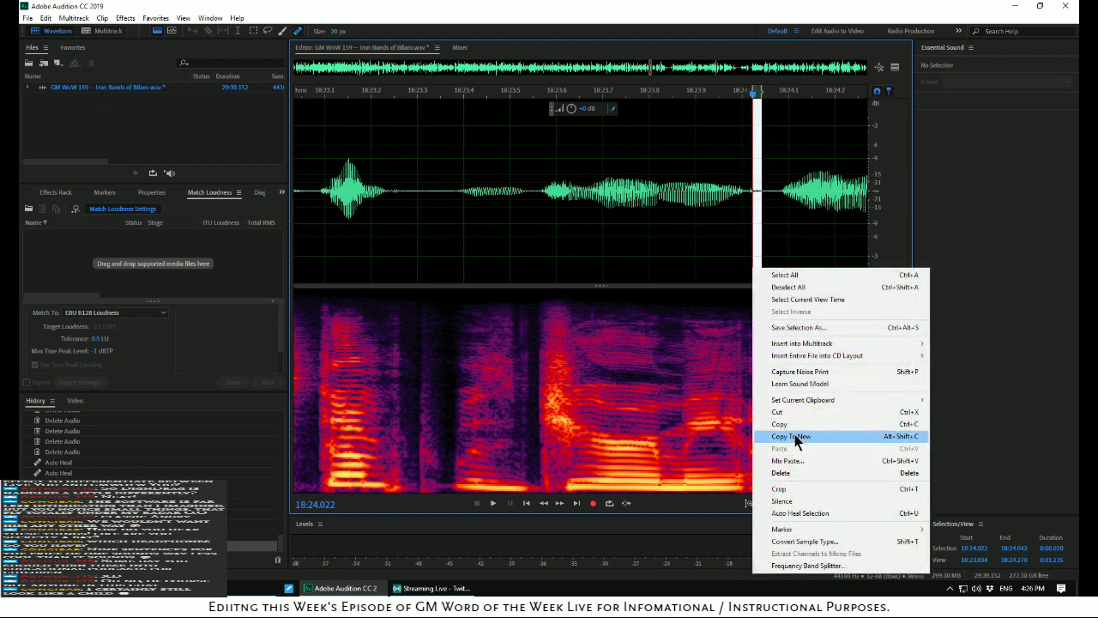
click(795, 515)
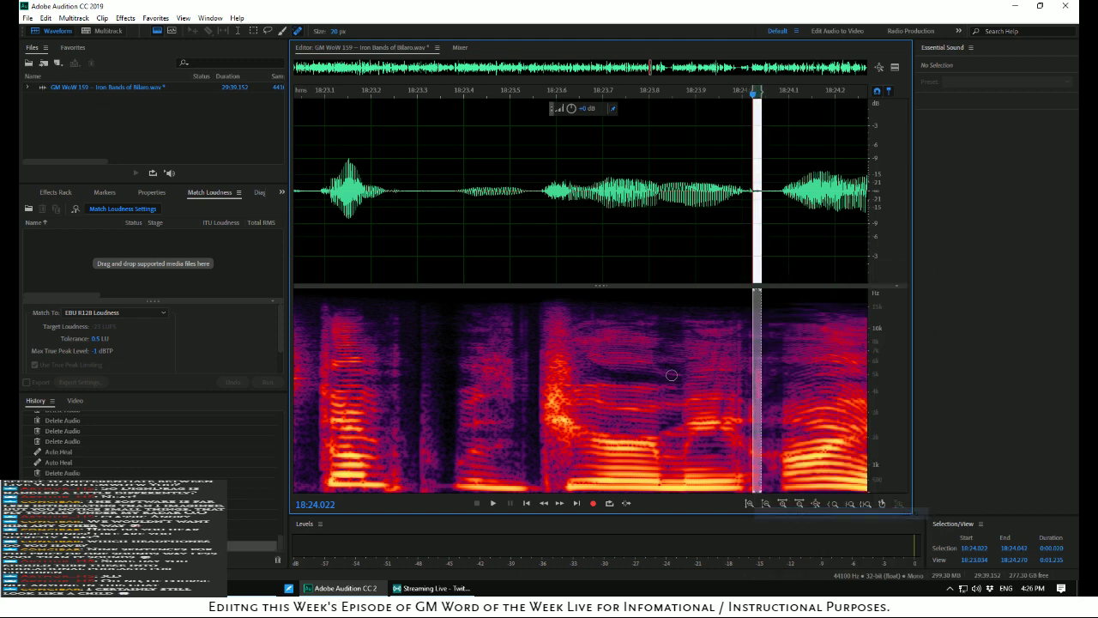
Play back from 18:23.166, then replay the phrase starting just after 18:25.0 to locate any remaining click noise
click(354, 253)
key(space)
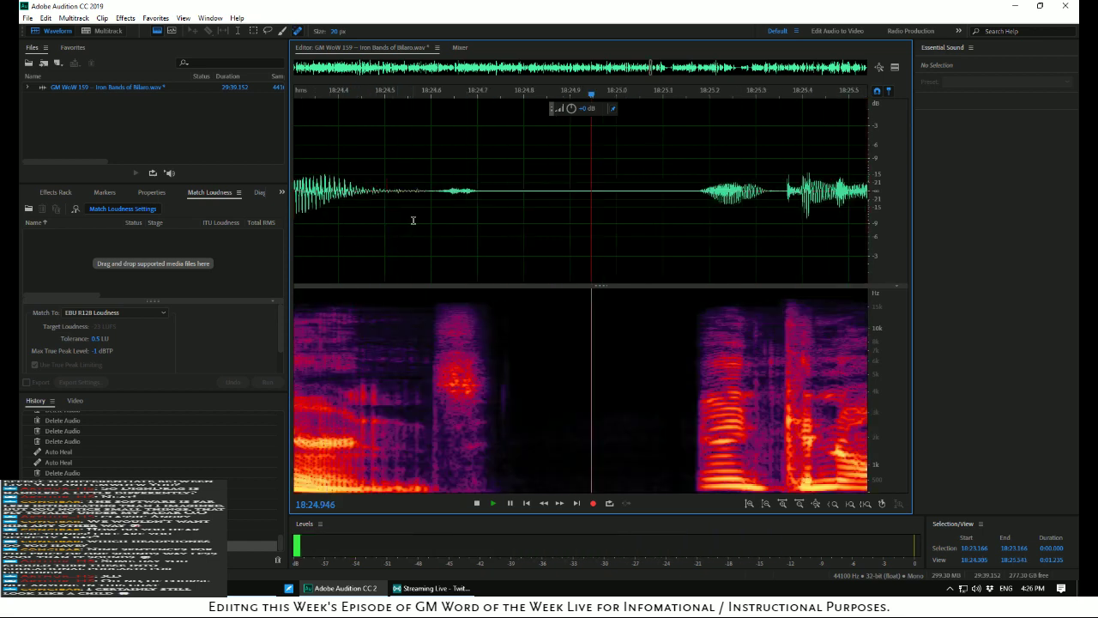
key(space)
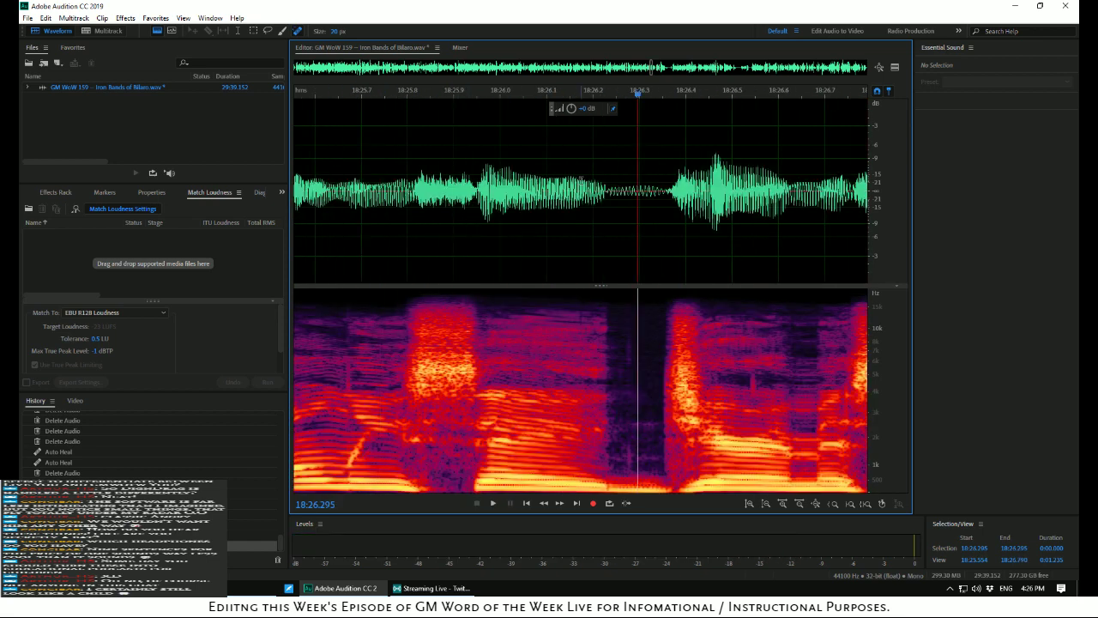
key(space)
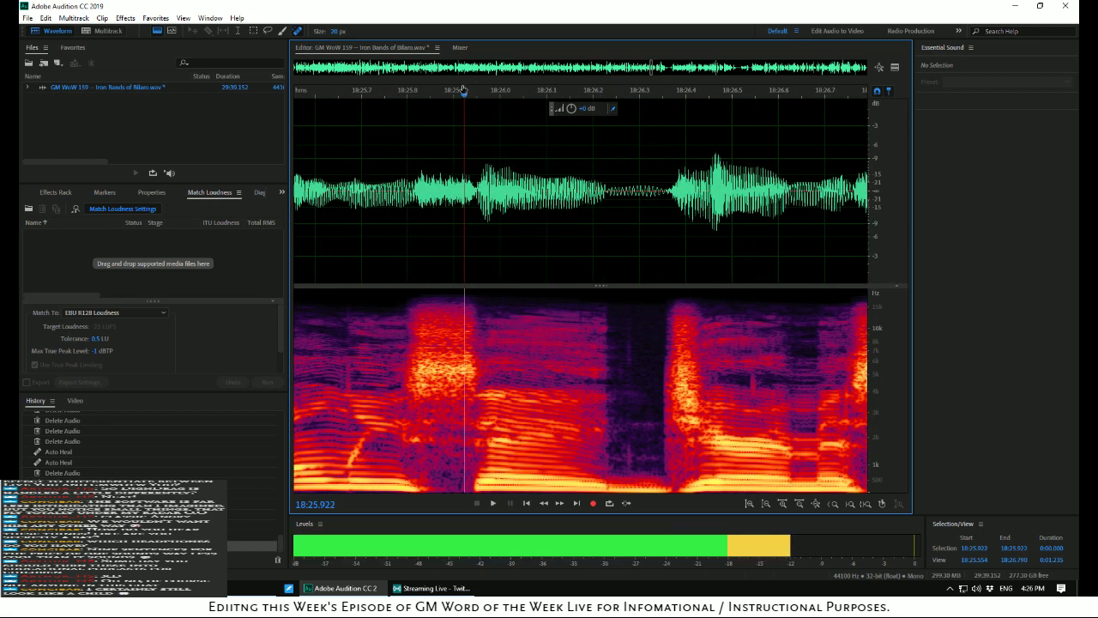
click(344, 127)
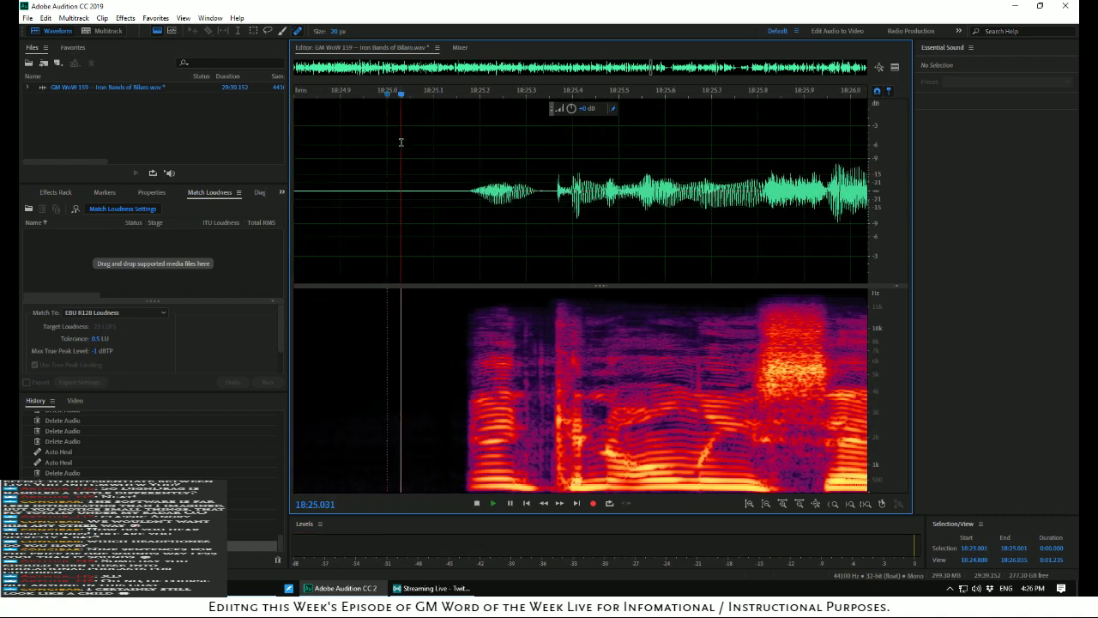
key(space)
scroll(468, 169, down, 1)
scroll(468, 169, down, 2)
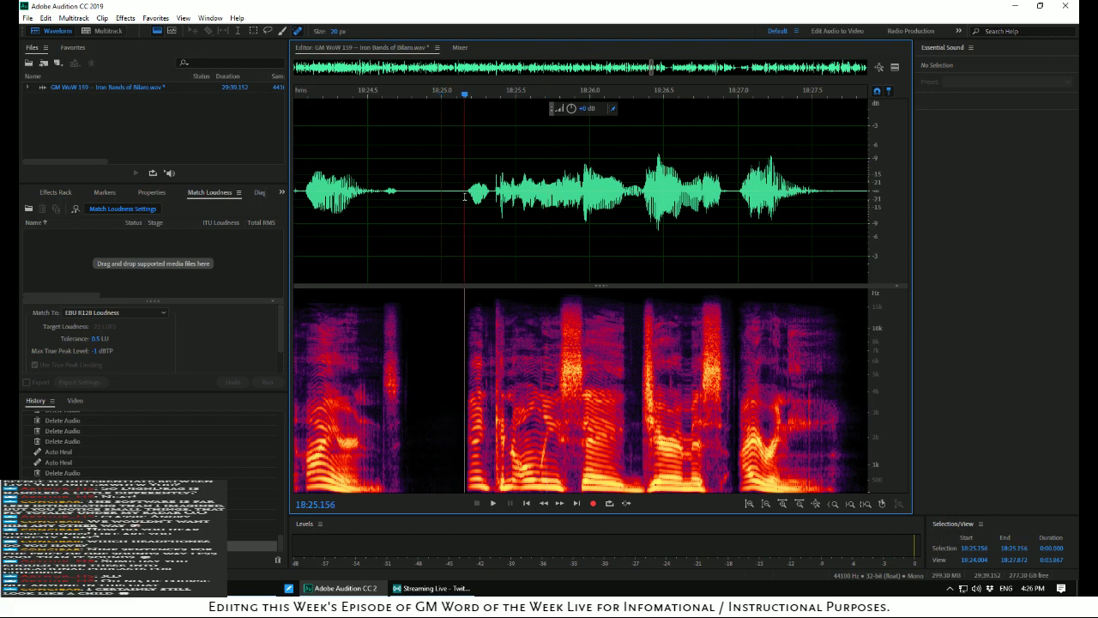
key(space)
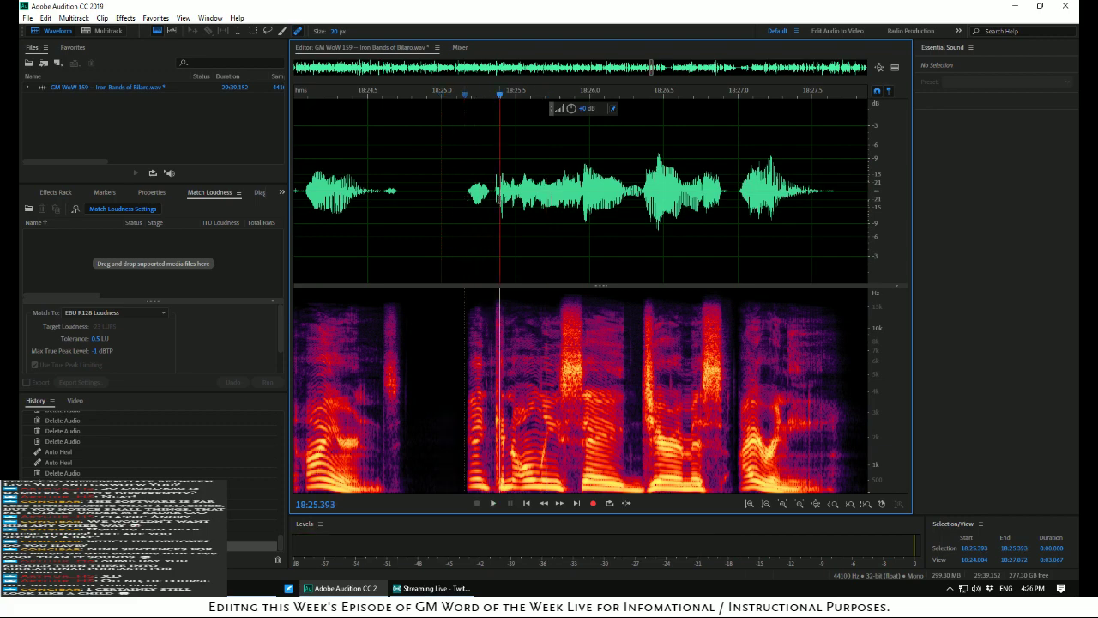
scroll(499, 197, up, 3)
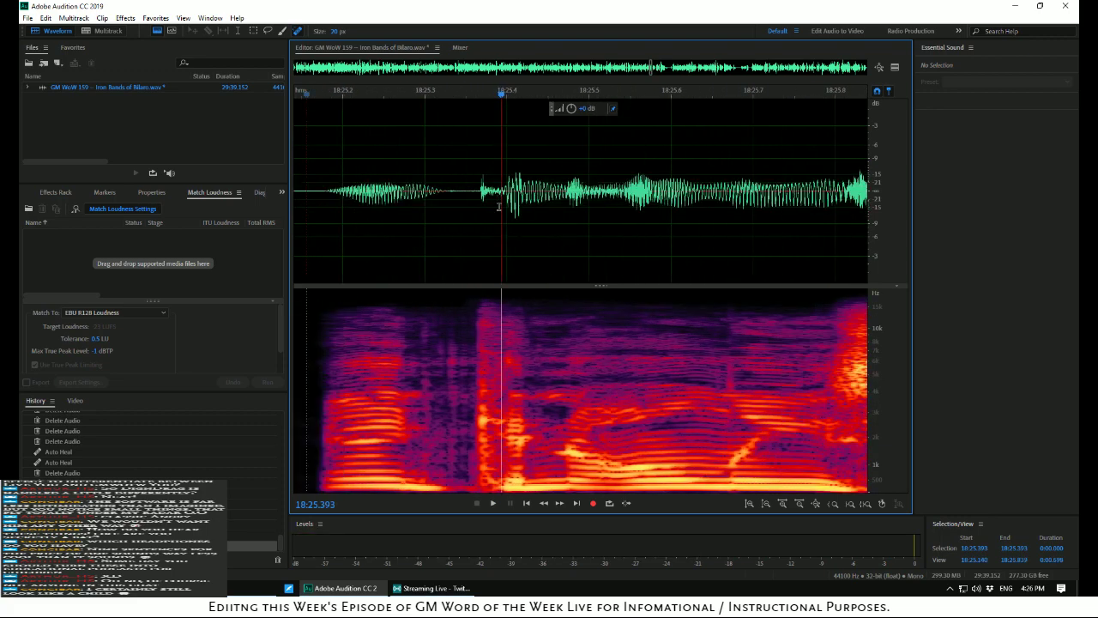
drag(478, 233, 486, 247)
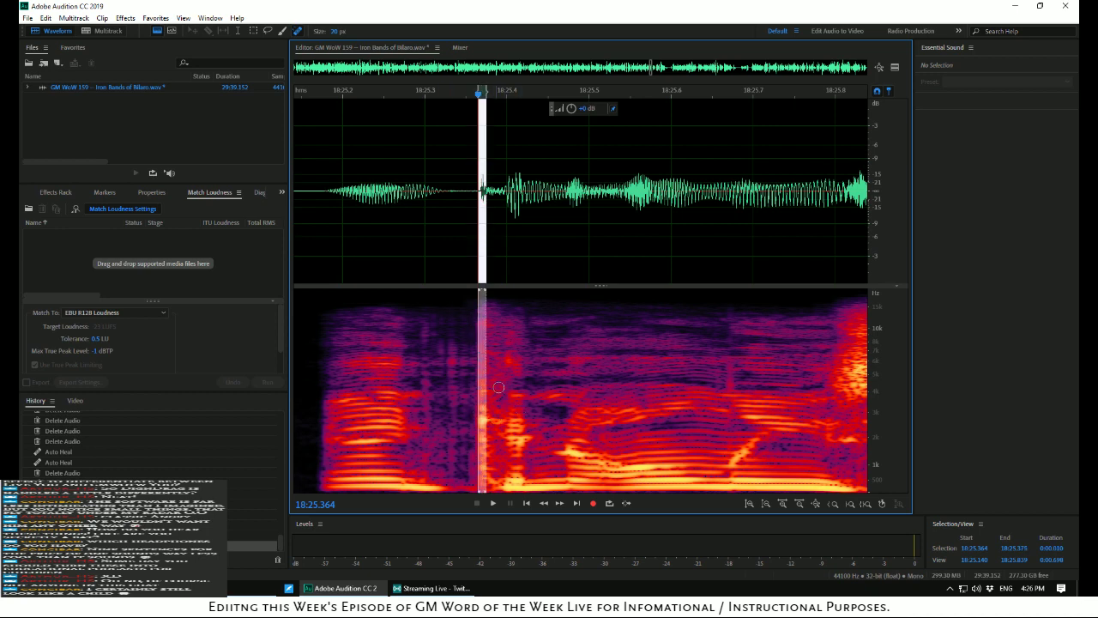
scroll(520, 267, down, 2)
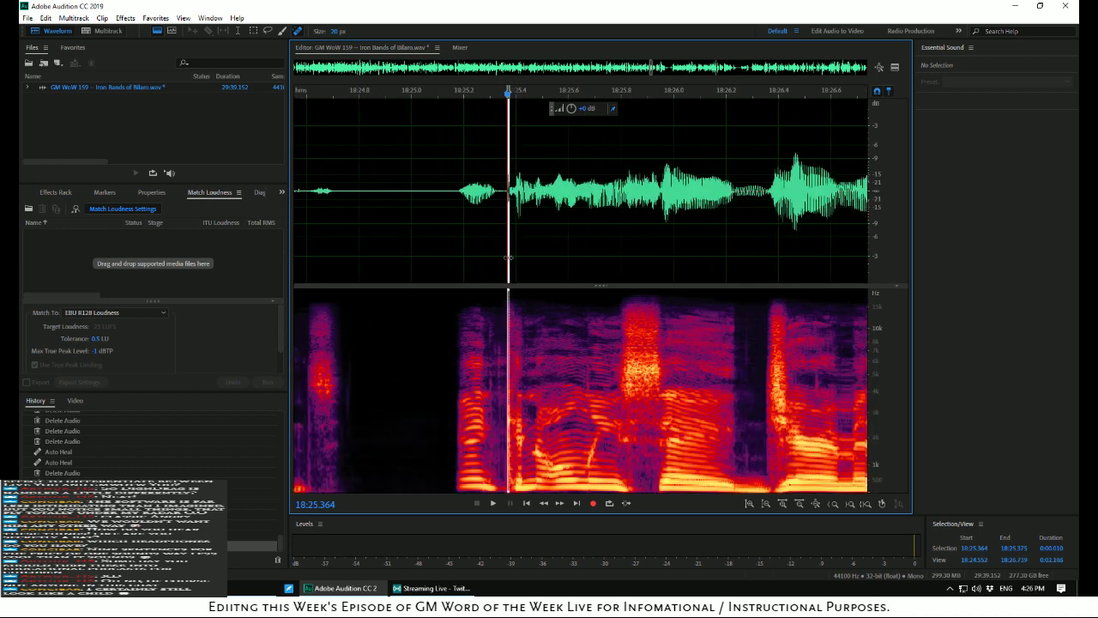
click(465, 240)
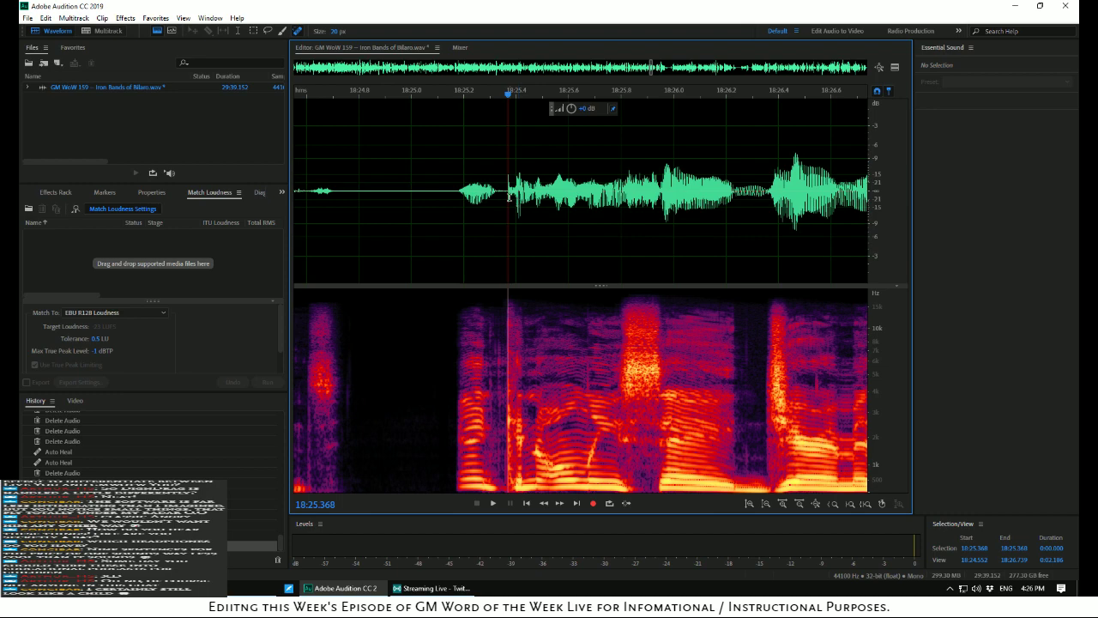
Select the 0.006-second spike at 18:25.366, at the onset of the word, and apply Auto Heal
scroll(496, 186, up, 5)
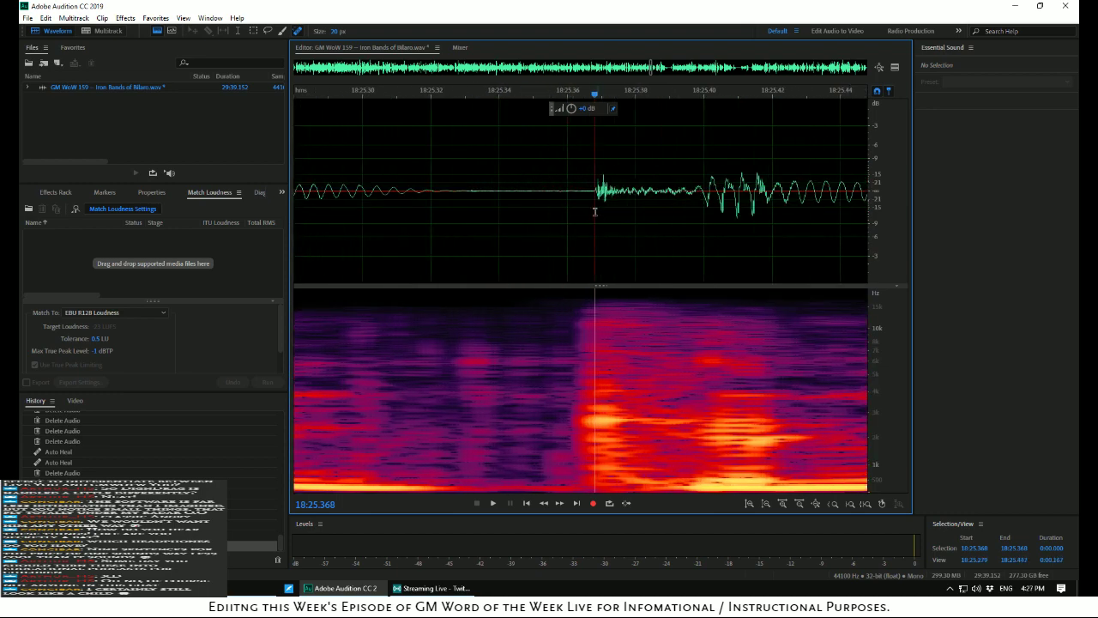
mouse_move(595, 212)
mouse_down()
mouse_move(618, 219)
mouse_move(608, 223)
mouse_up()
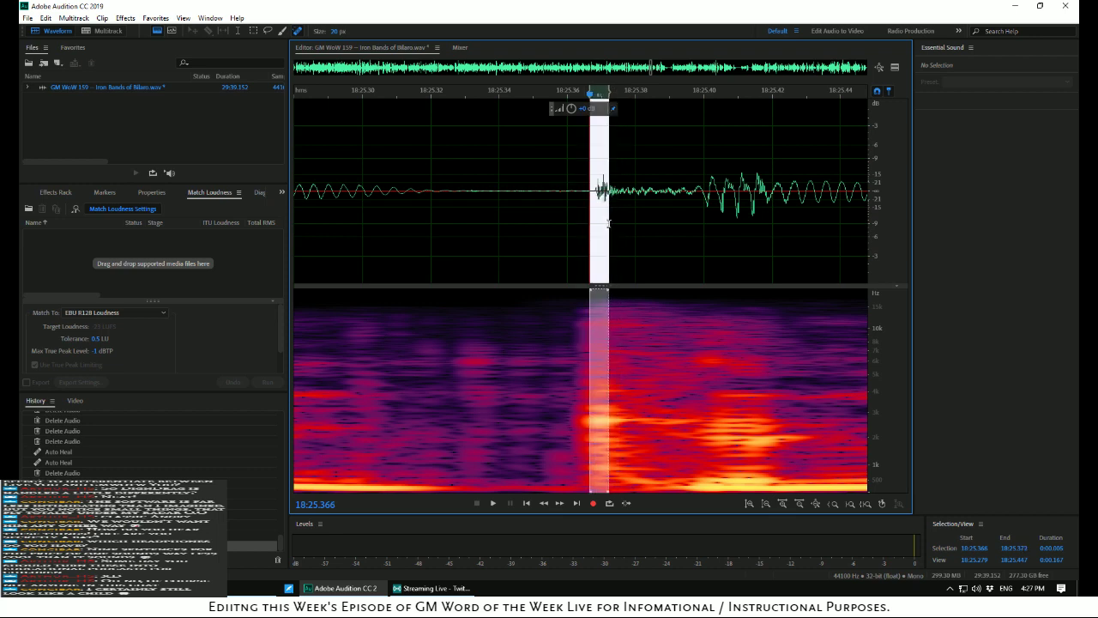
right_click(606, 224)
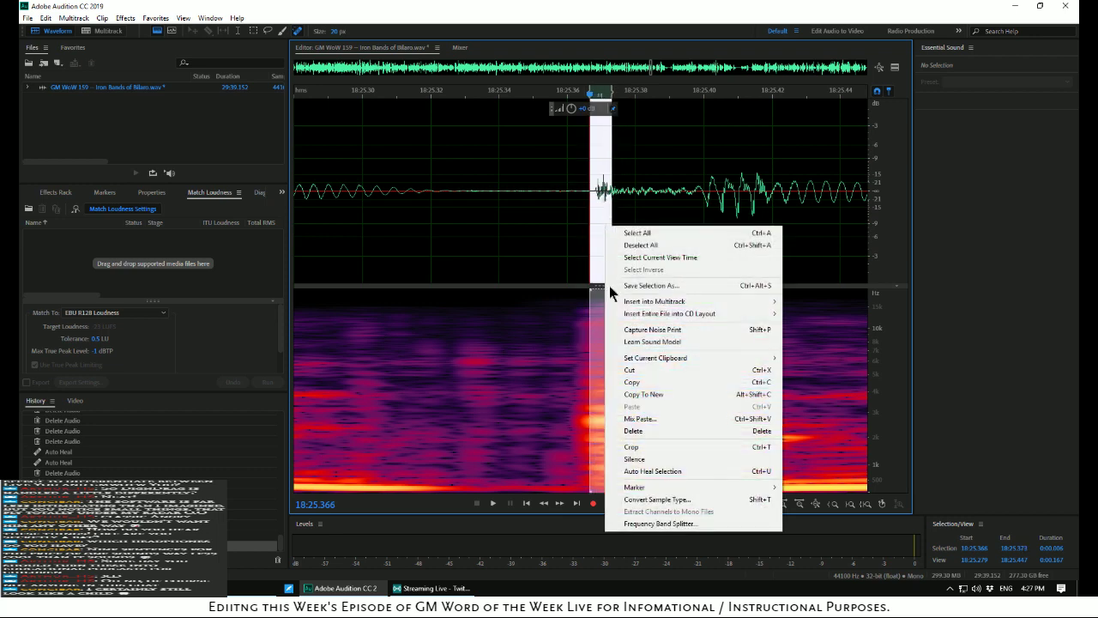
click(645, 470)
scroll(507, 228, down, 4)
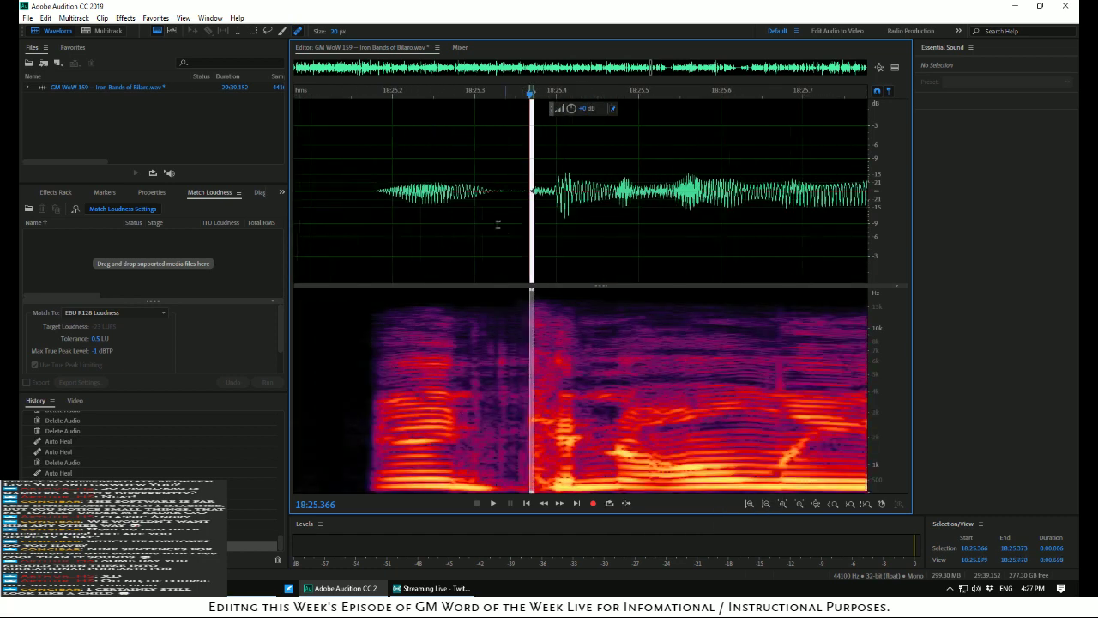
Replay the repaired phrase several times from just after 18:25.0 to listen for leftover noise around 18:25.3
click(383, 192)
key(space)
key(space)
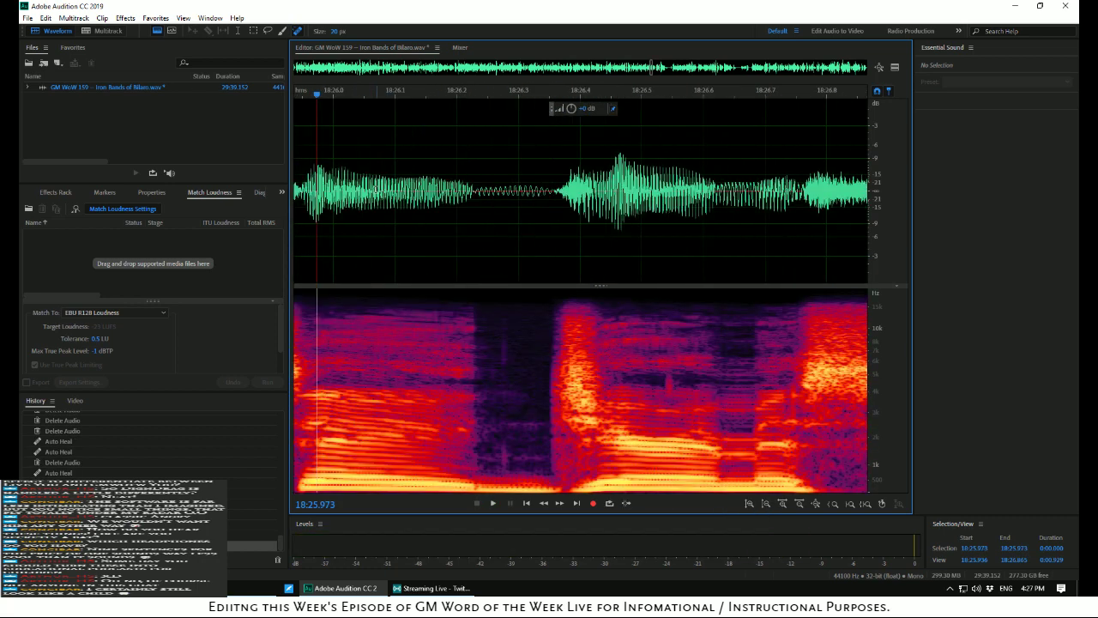
key(space)
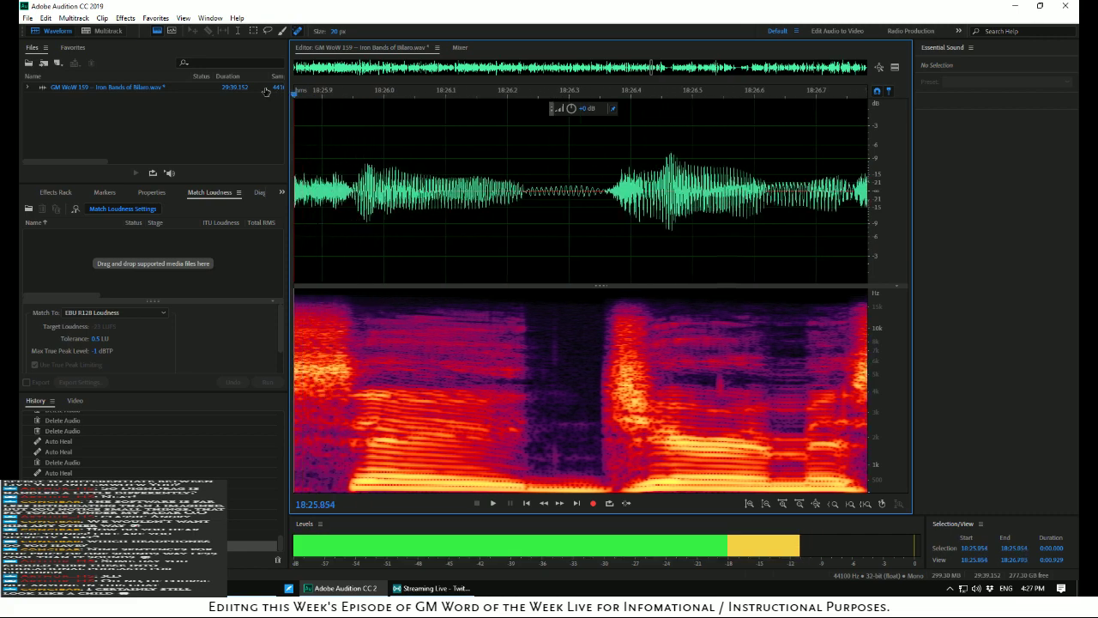
scroll(317, 96, left, 6)
click(318, 108)
key(space)
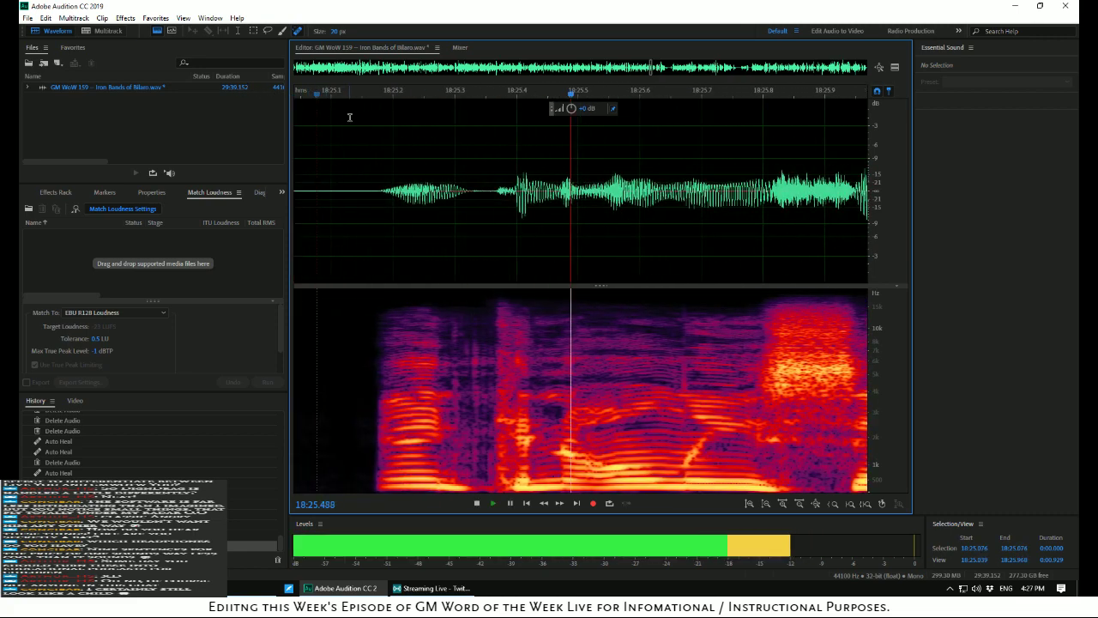
key(space)
key(space)
key(space)
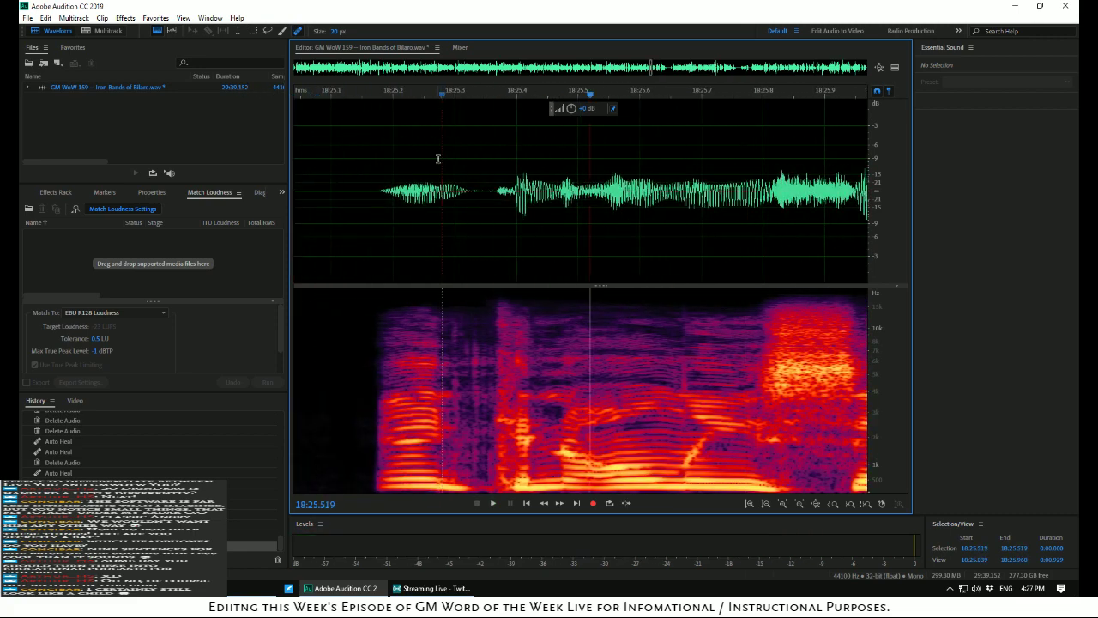
key(space)
key(space)
Auto-heal the 0.010-second section at 18:25.328, in the gap before the word, and play the phrase back from just before it
scroll(472, 185, up, 4)
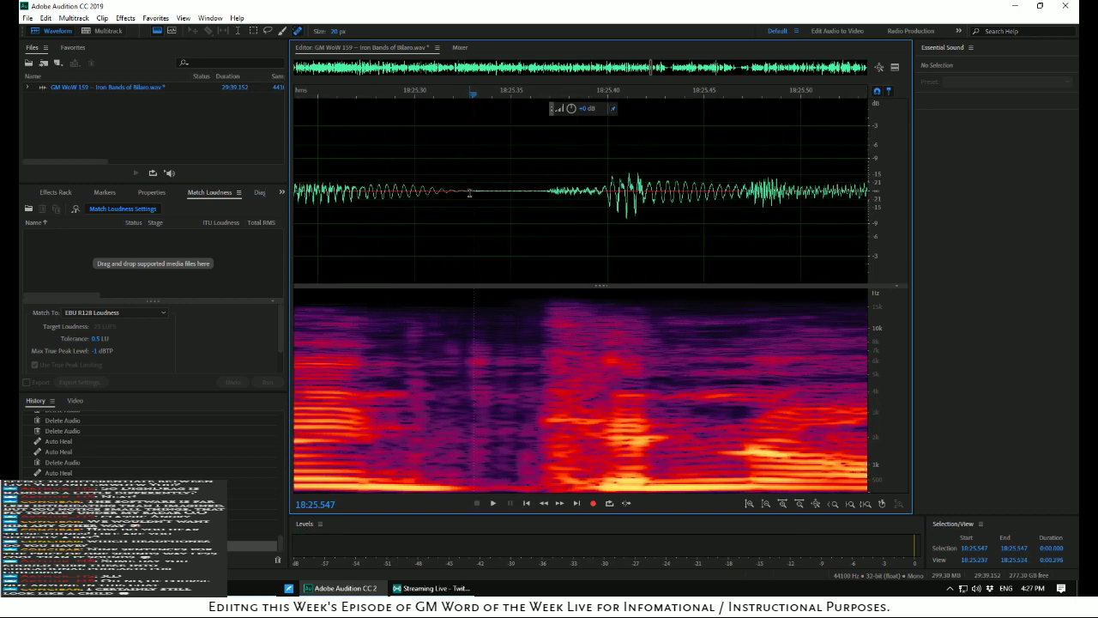
drag(469, 192, 490, 194)
right_click(479, 202)
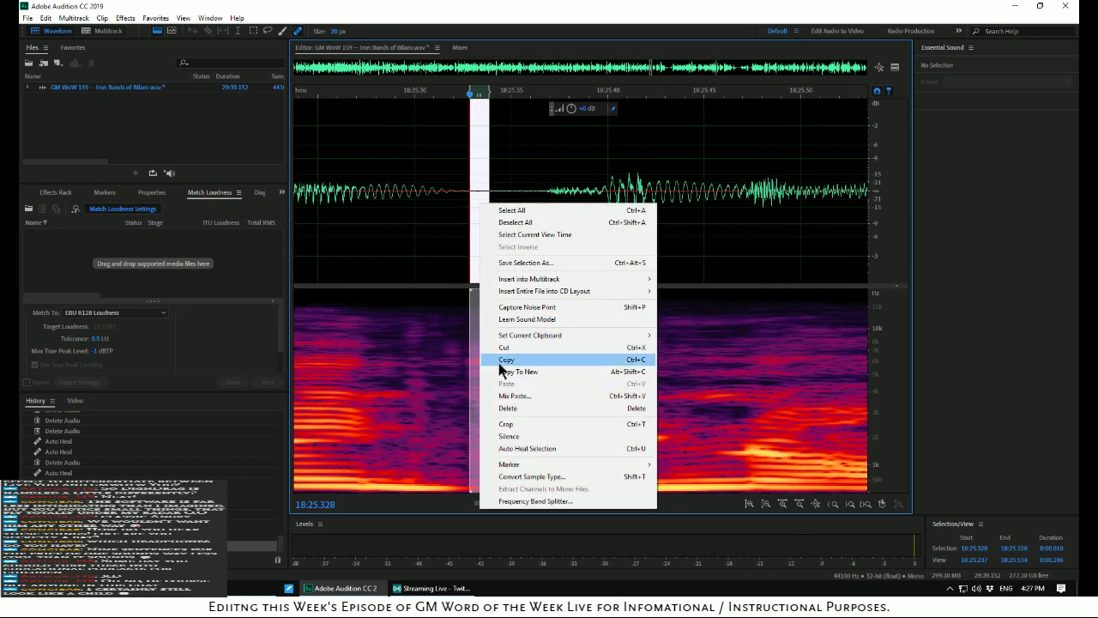
click(510, 448)
scroll(468, 208, down, 4)
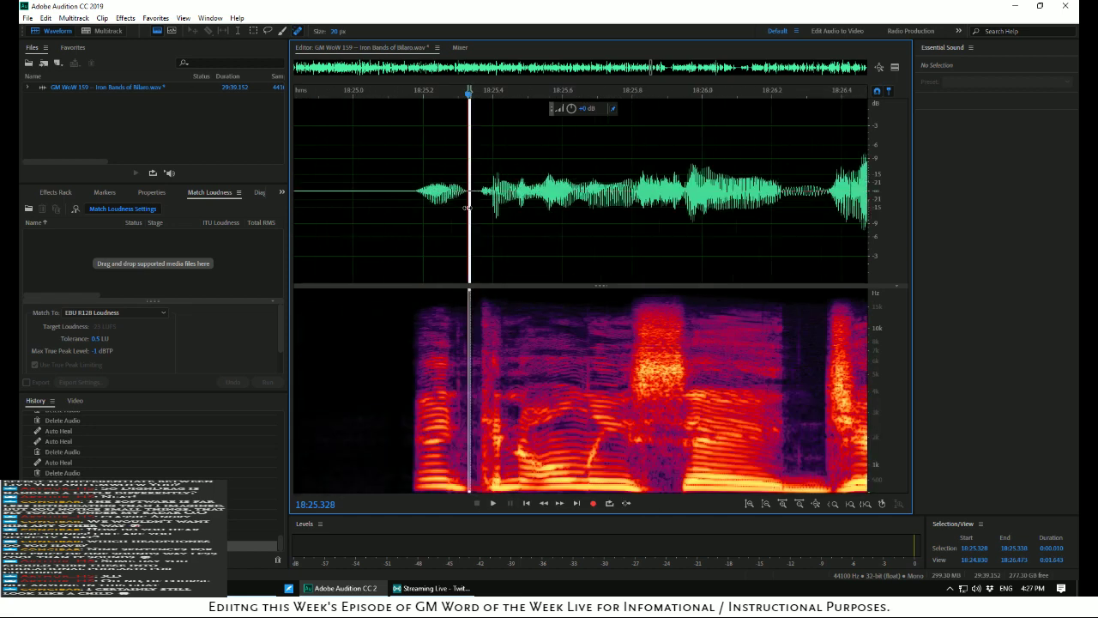
click(405, 190)
key(space)
key(space)
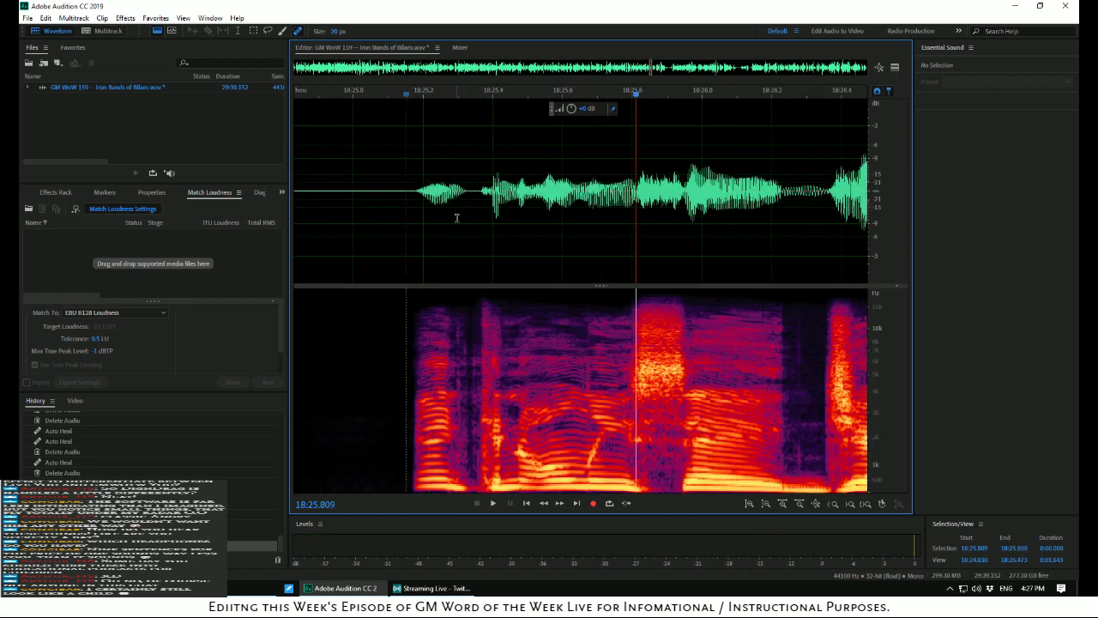
Replay the phrase from about 18:25.3, then examine the waveform at the word onset around 18:25.4 for leftover noise
click(457, 218)
key(space)
key(space)
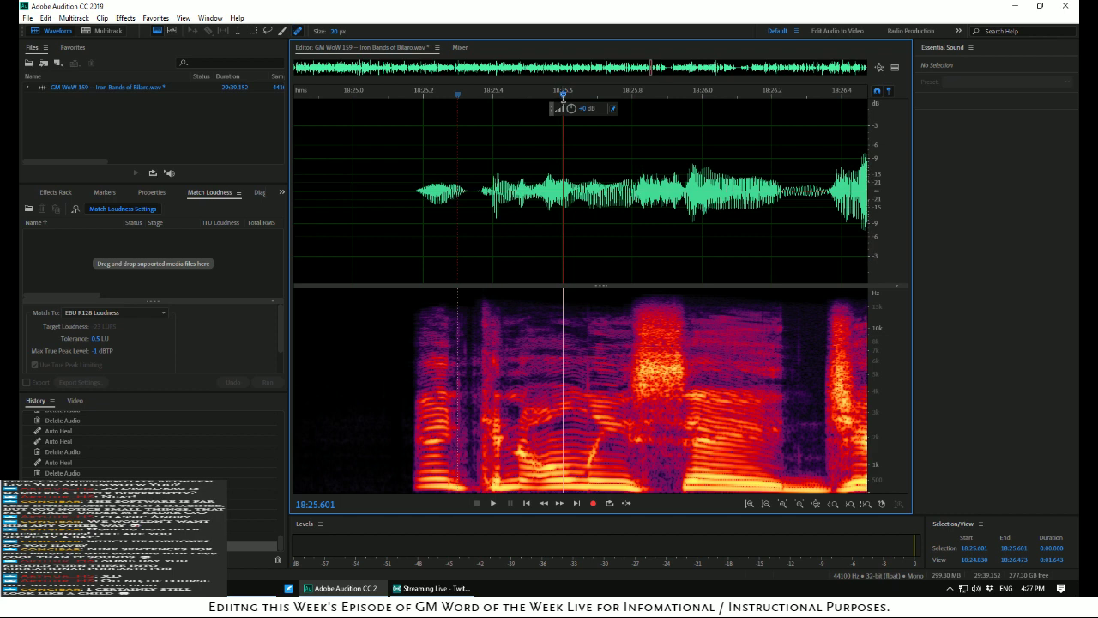
drag(563, 96, 493, 129)
scroll(530, 211, up, 4)
scroll(530, 211, up, 1)
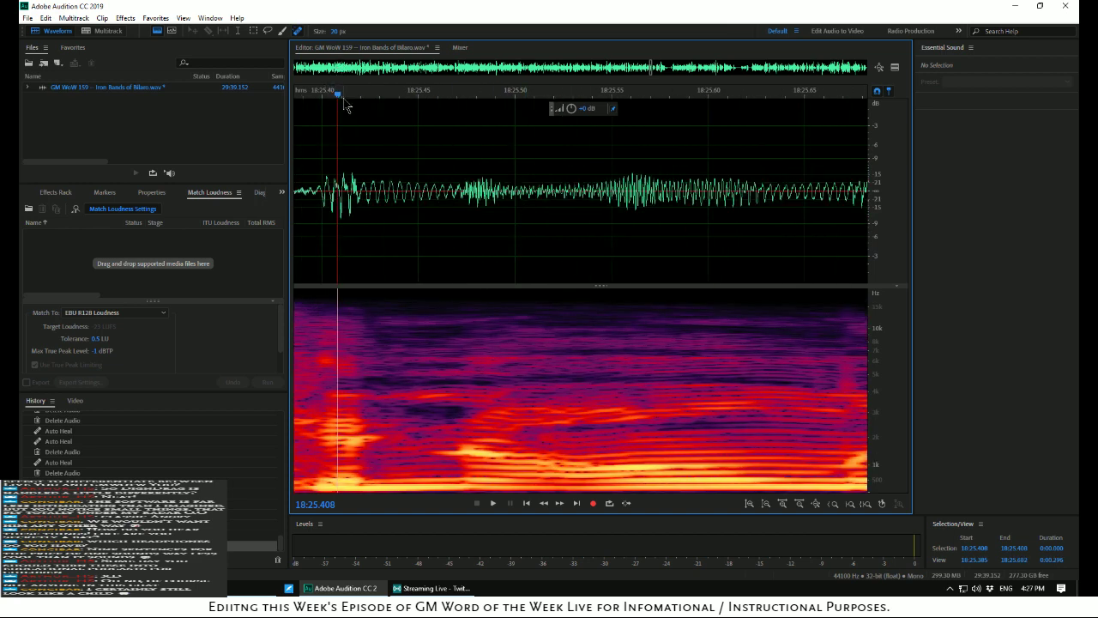
mouse_move(340, 100)
mouse_down()
mouse_move(300, 100)
mouse_move(327, 106)
mouse_up()
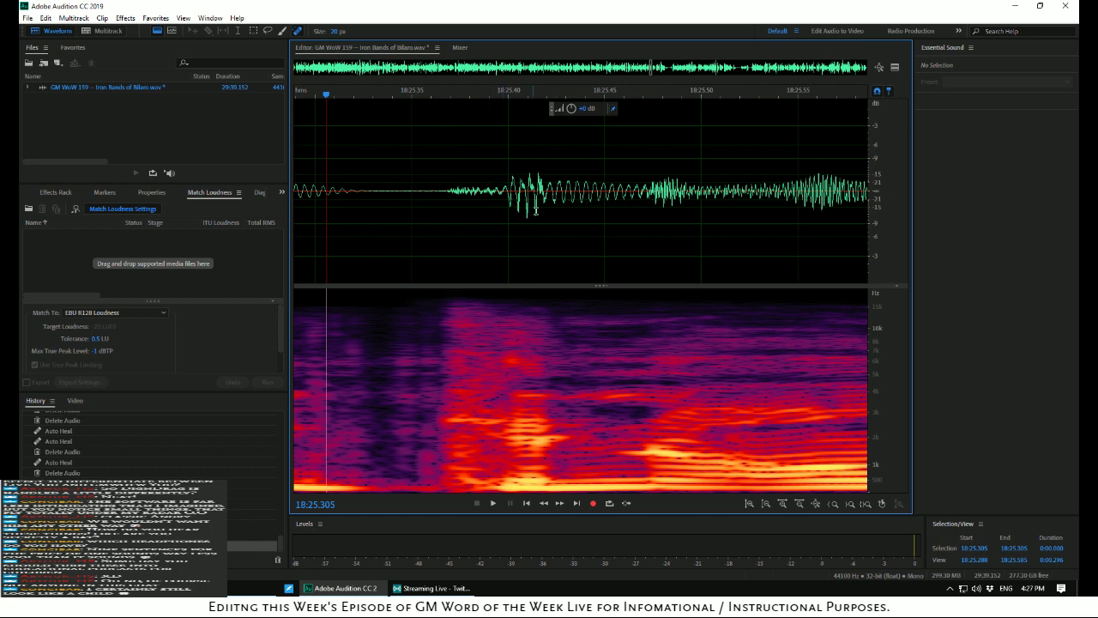
Select the 0.021-second burst of jagged peaks at 18:25.398 and apply Auto Heal to it
scroll(533, 190, up, 5)
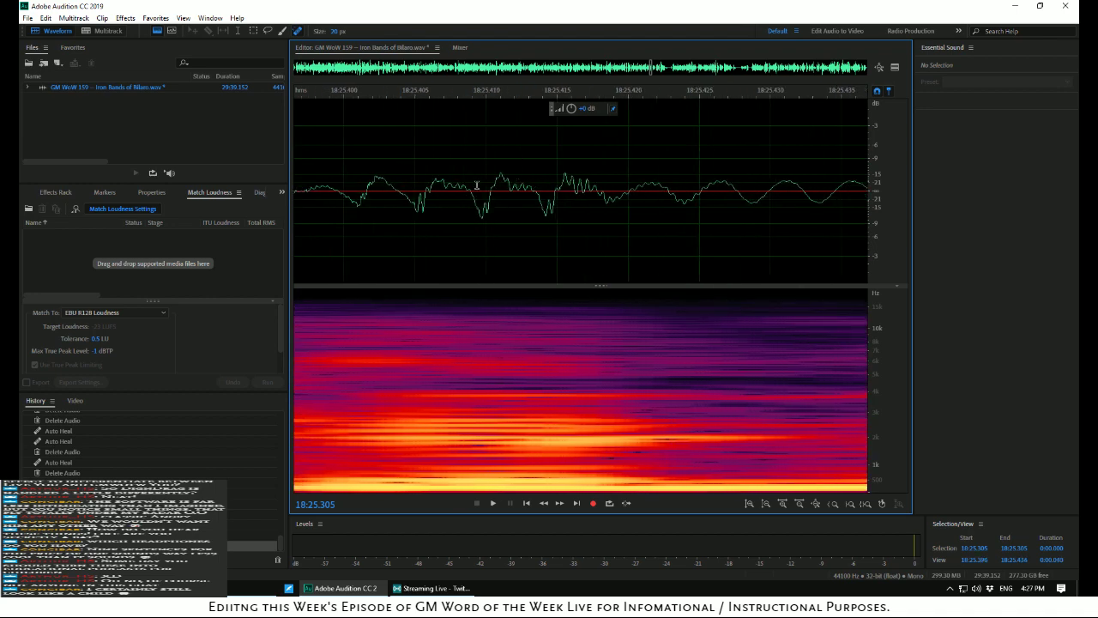
scroll(476, 184, down, 3)
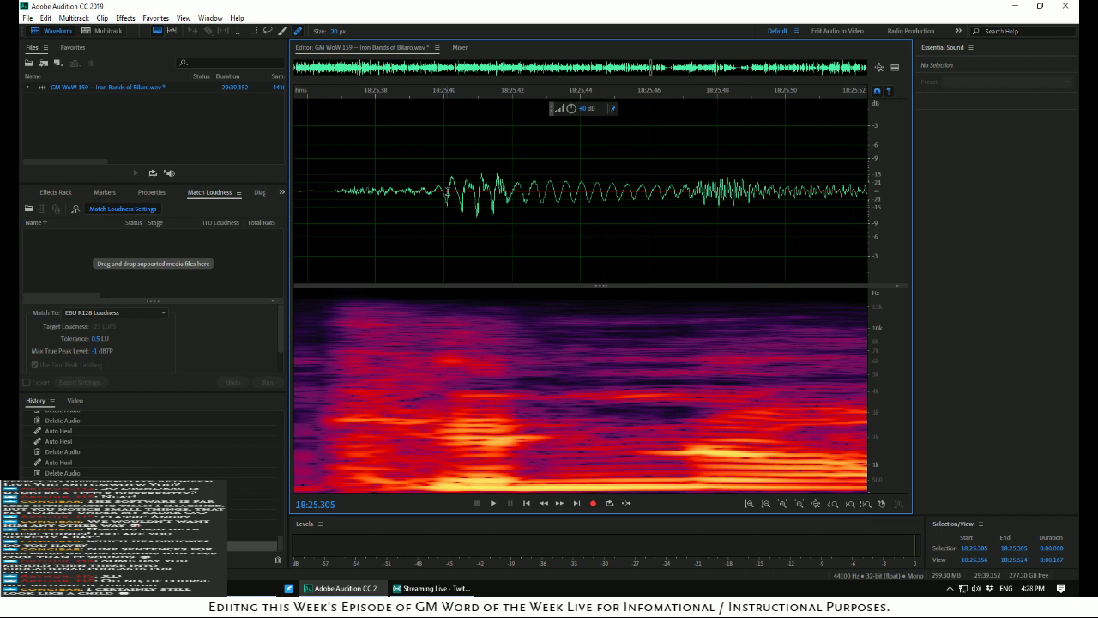
drag(440, 206, 512, 213)
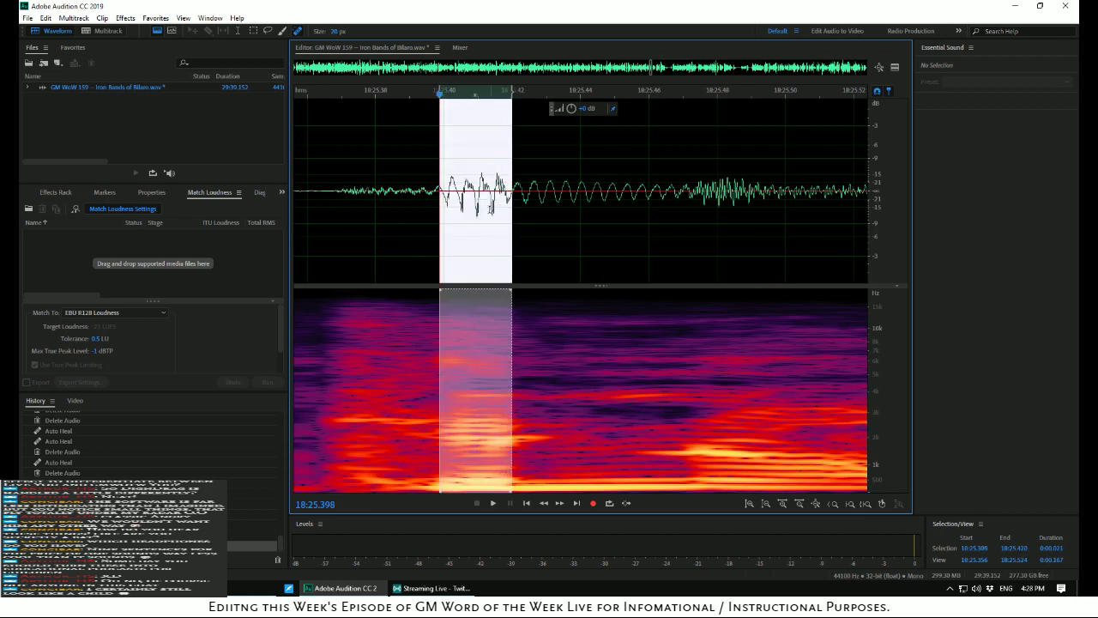
right_click(477, 211)
click(503, 455)
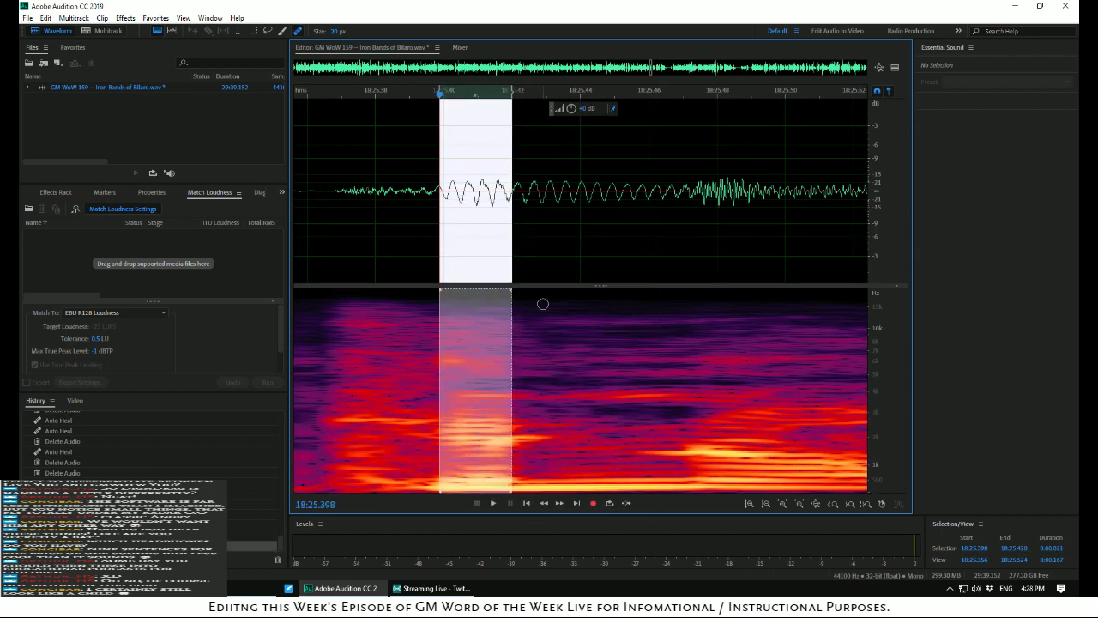
Play back the healed phrase from 18:25.177 and keep listening through the long pause into the sentence after 18:35.0
scroll(435, 220, down, 3)
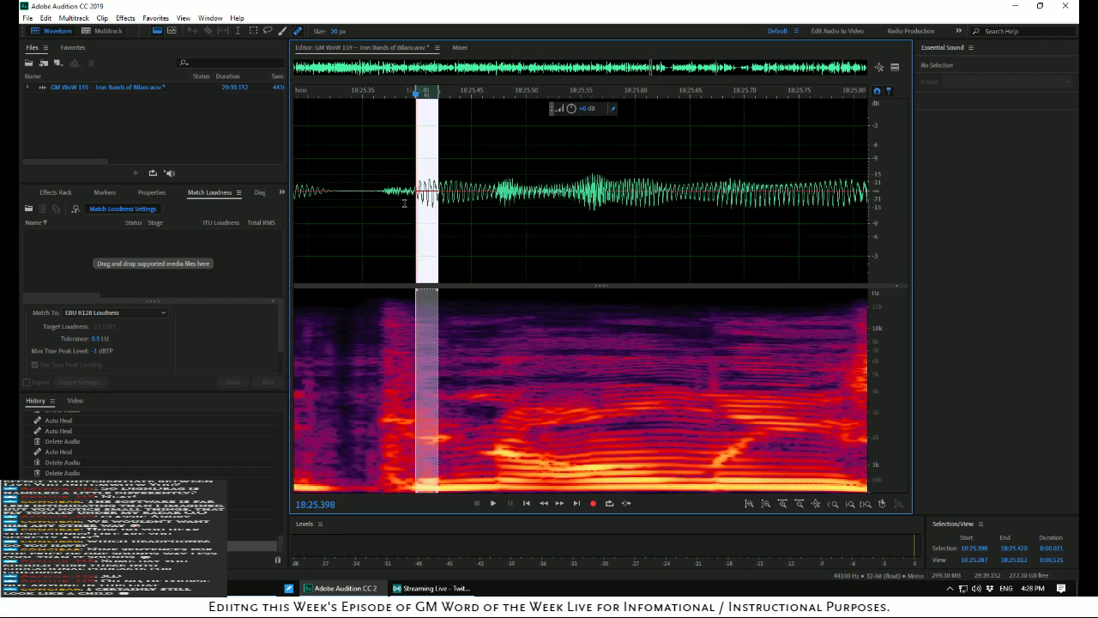
scroll(375, 215, down, 3)
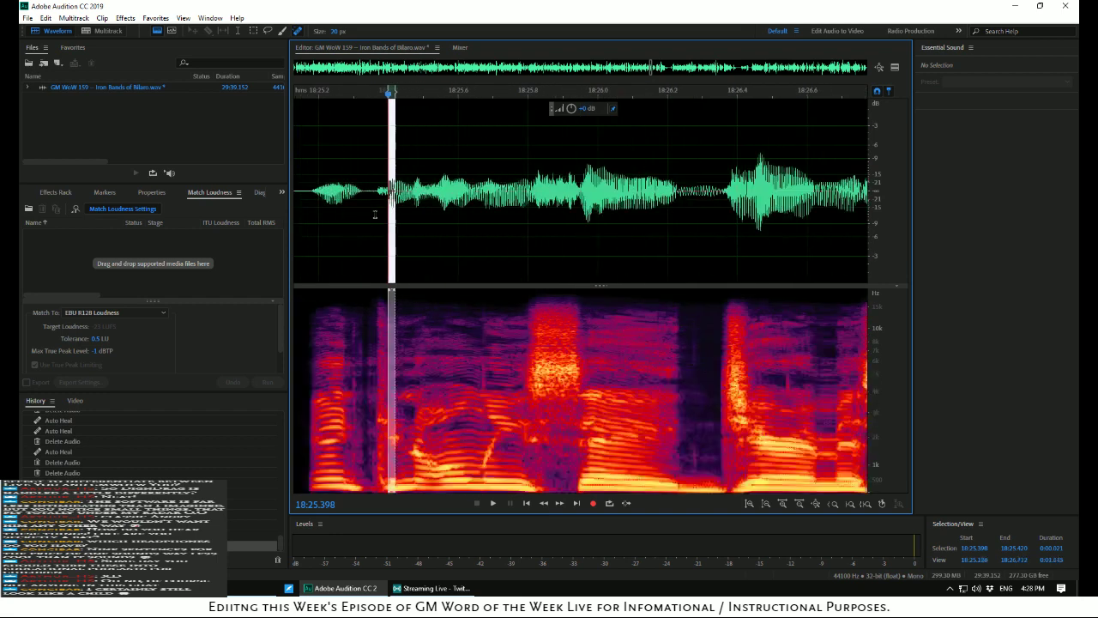
click(311, 216)
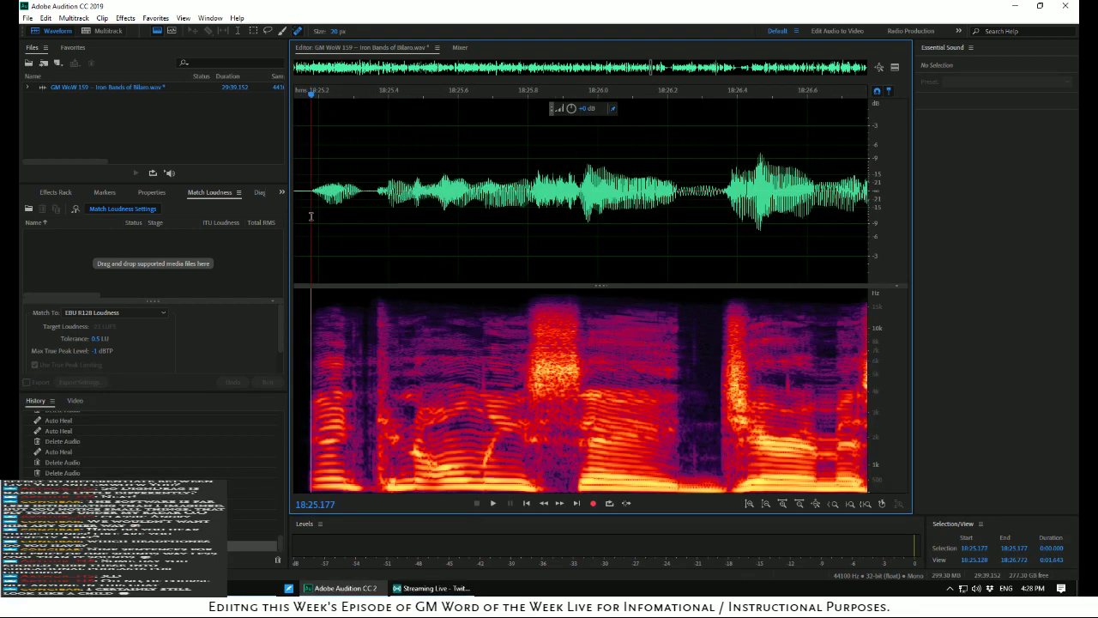
key(space)
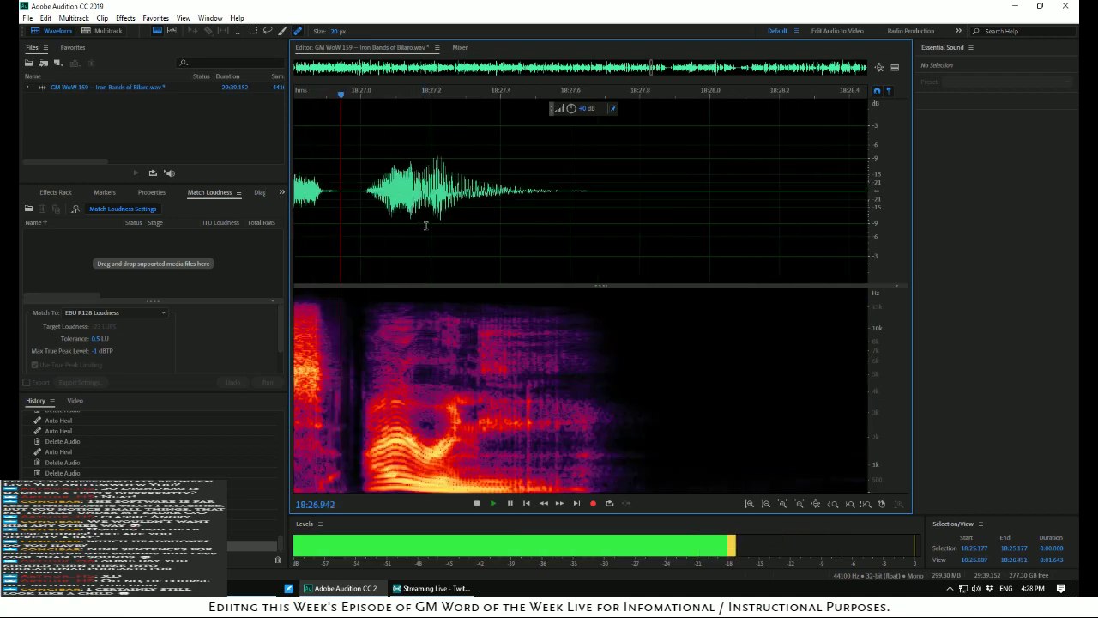
scroll(458, 225, down, 5)
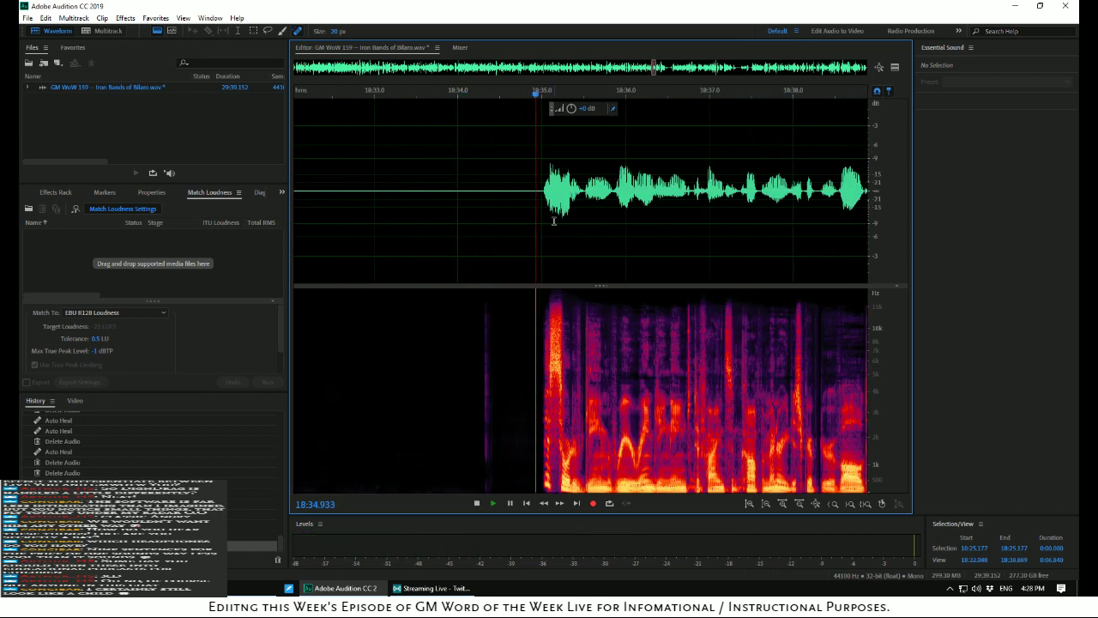
key(space)
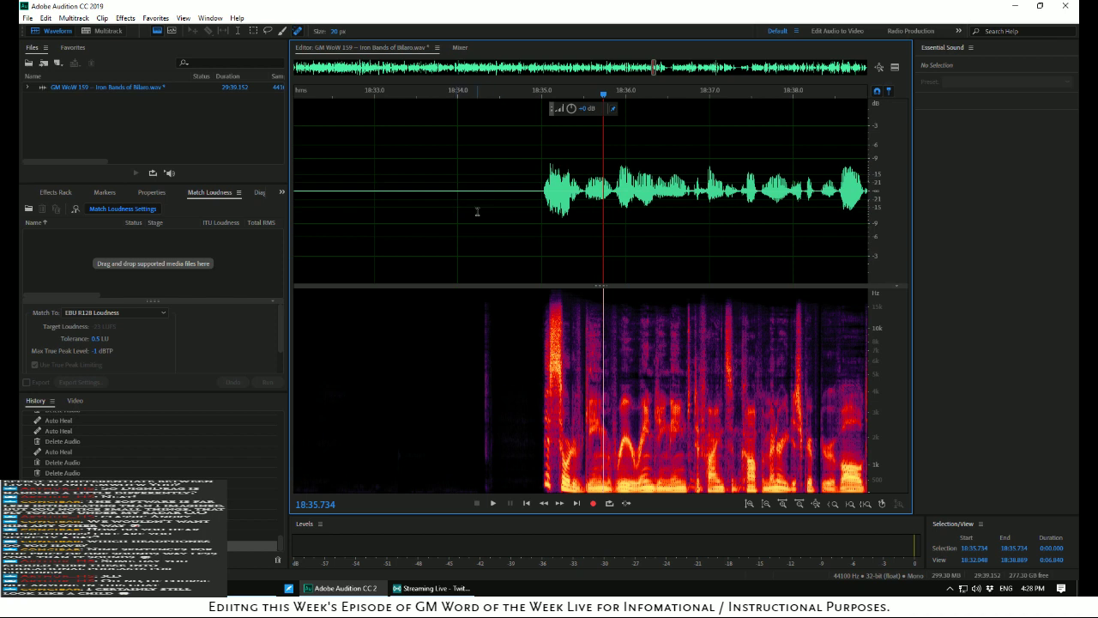
Silence the 0.309-second noise at 18:34.236 in the pause before the sentence, and play the pause back from 18:32.628
drag(477, 211, 503, 230)
right_click(481, 230)
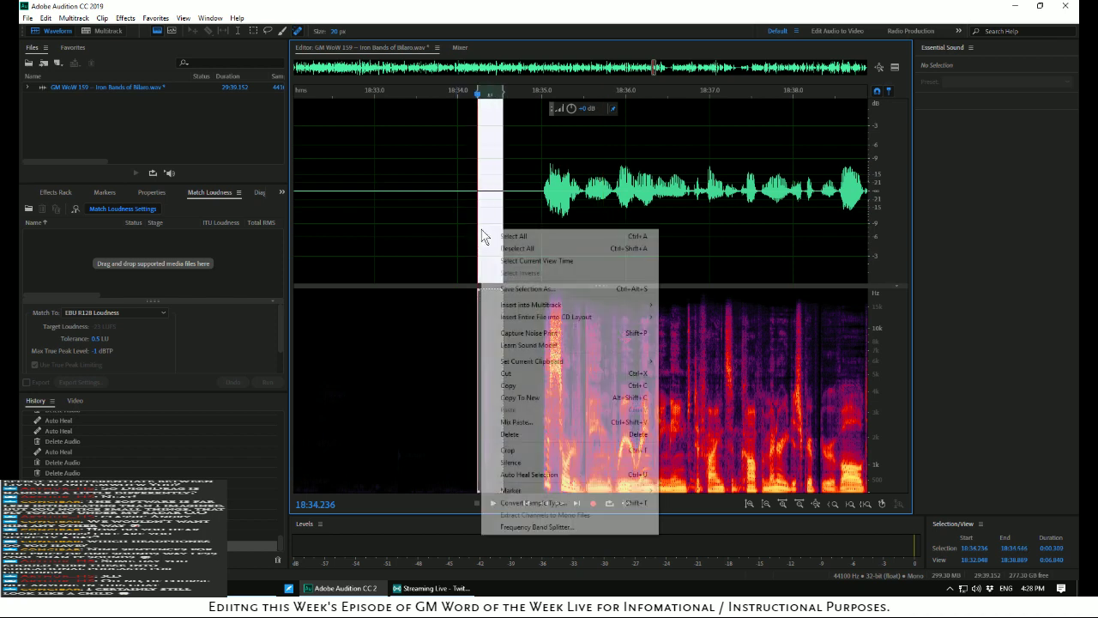
click(515, 474)
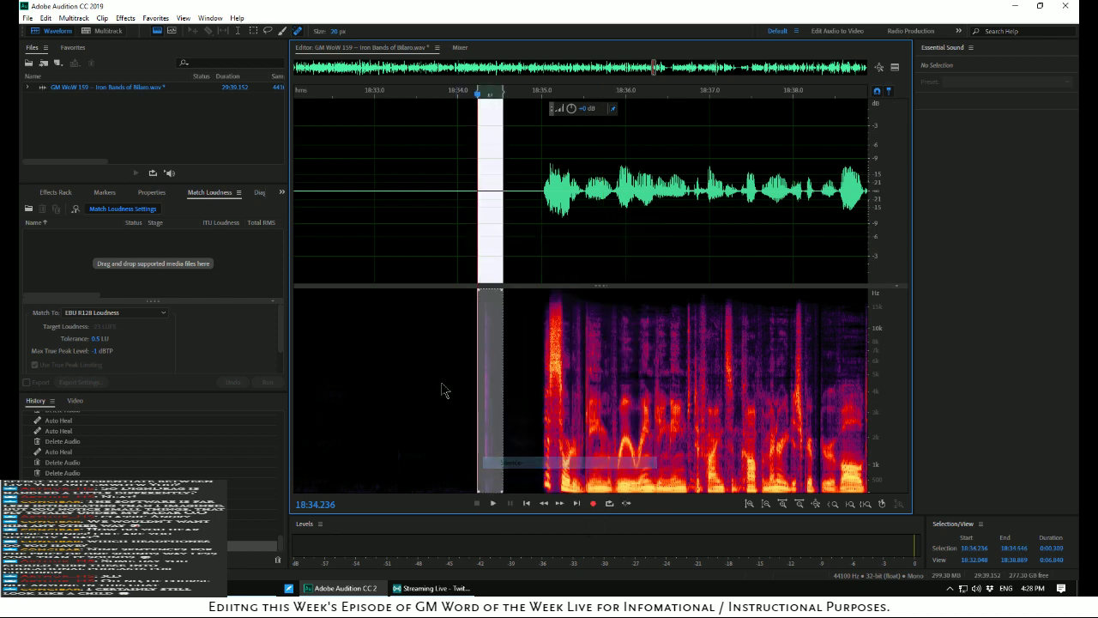
click(343, 163)
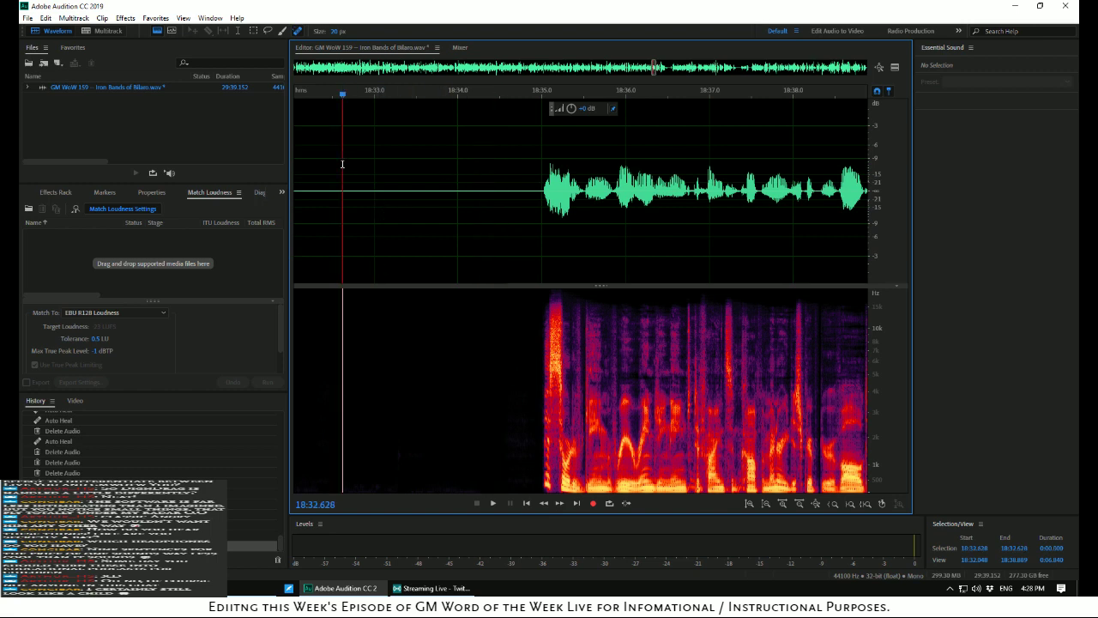
key(space)
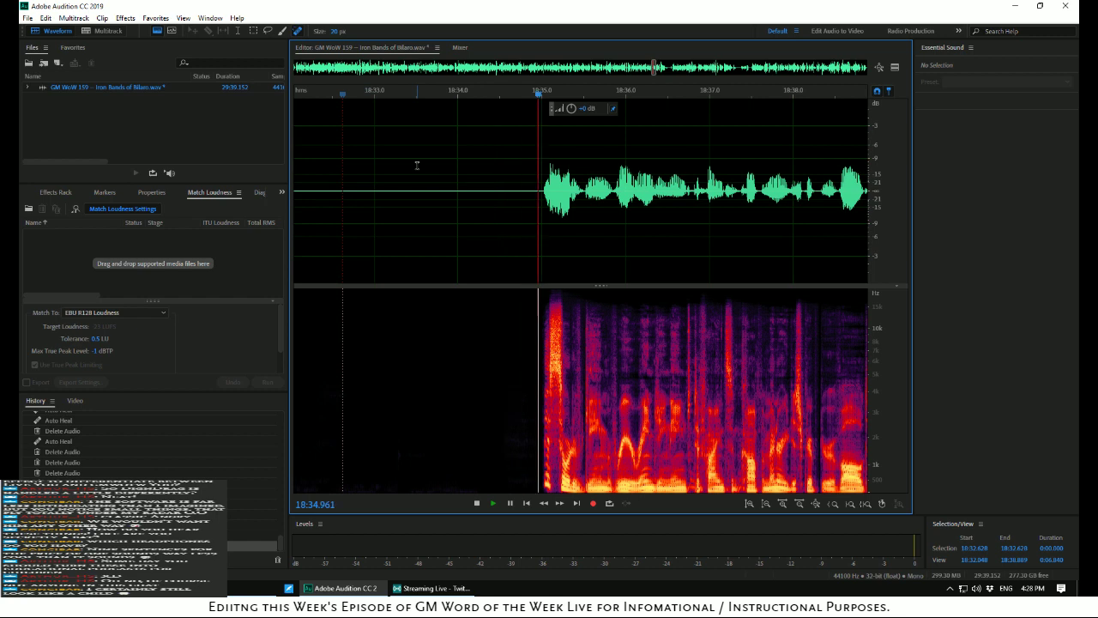
key(space)
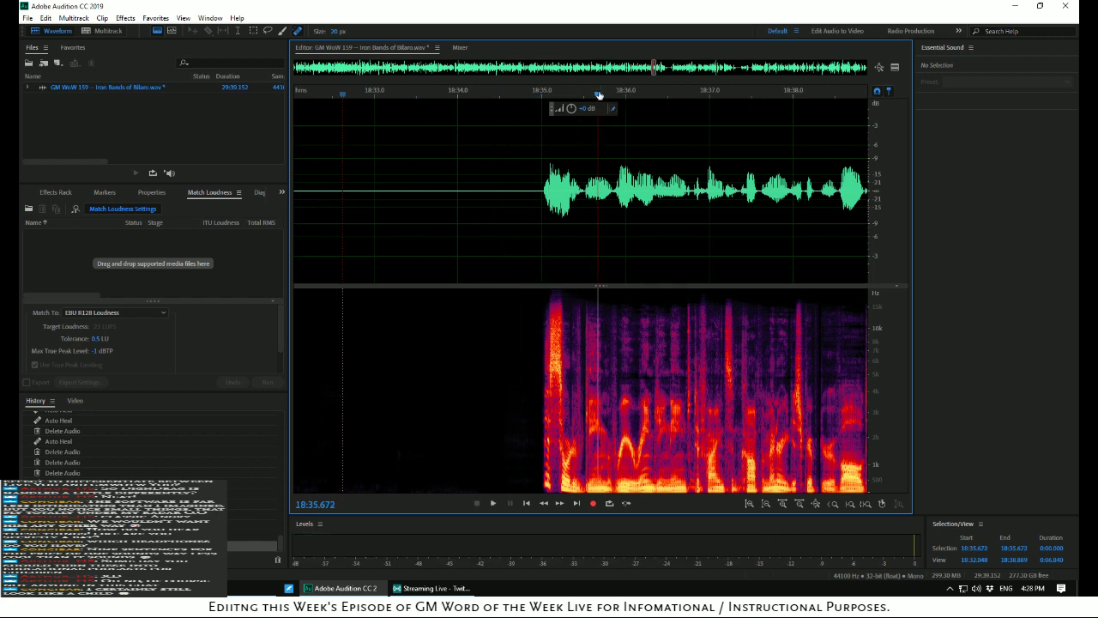
Play the recording from 18:25.562 through the repeated take, then delete the 9.506-second section from 18:35.000 to 18:44.506
drag(597, 96, 381, 125)
scroll(381, 124, down, 2)
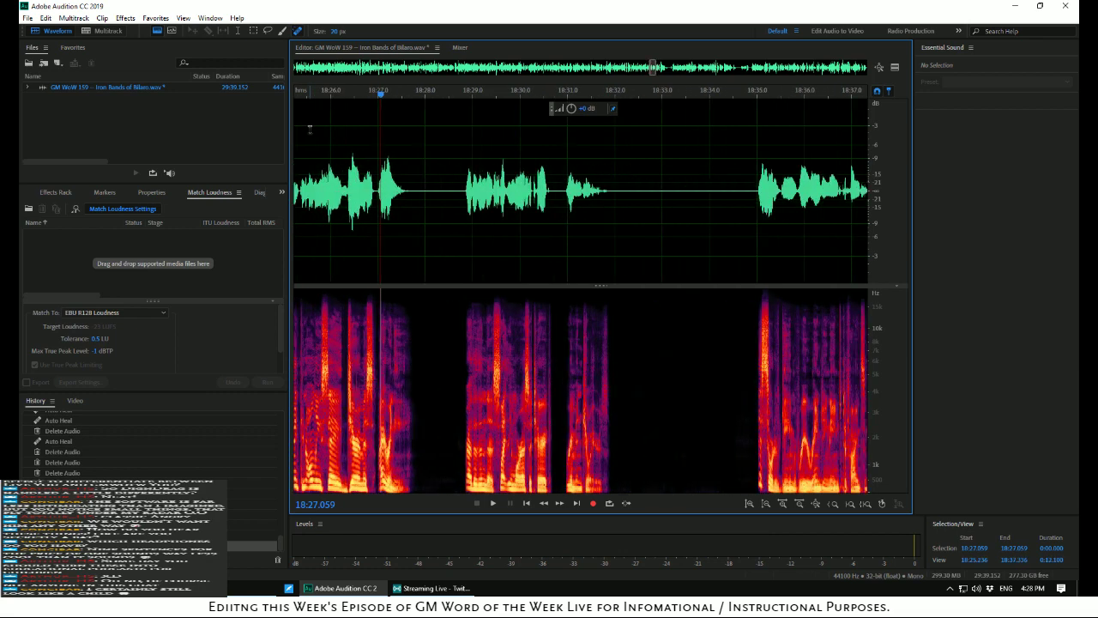
click(308, 130)
key(space)
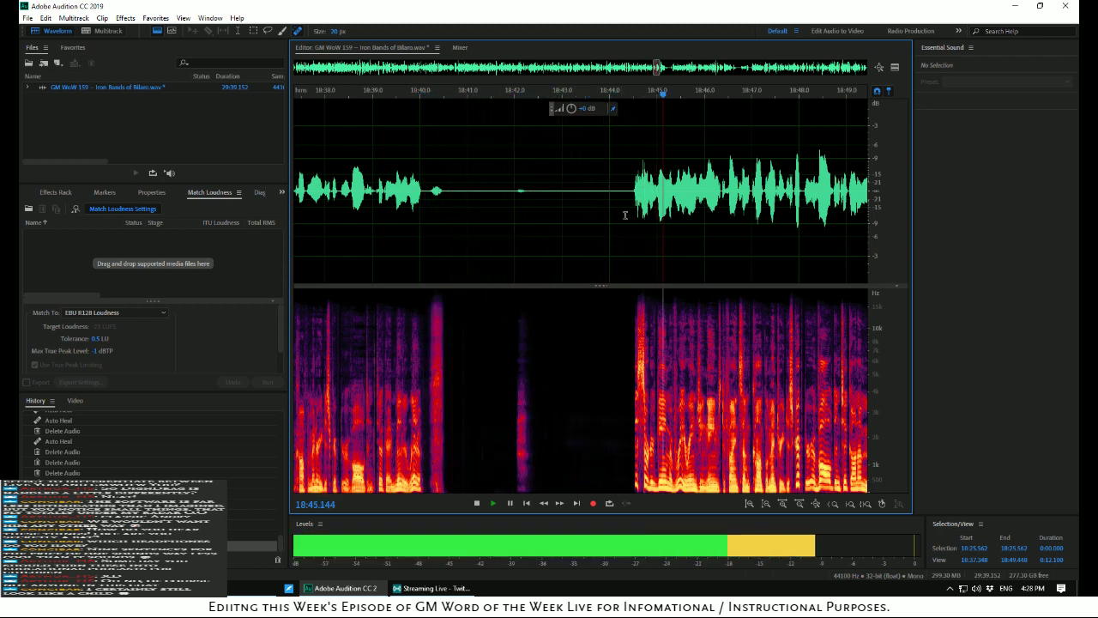
drag(633, 190, 443, 180)
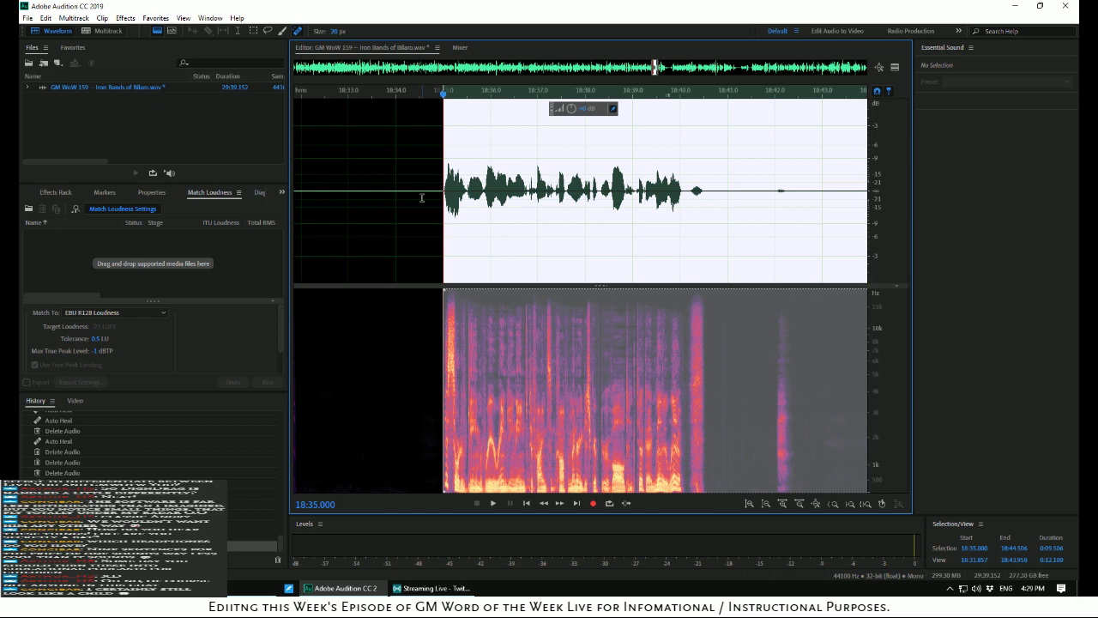
key(Delete)
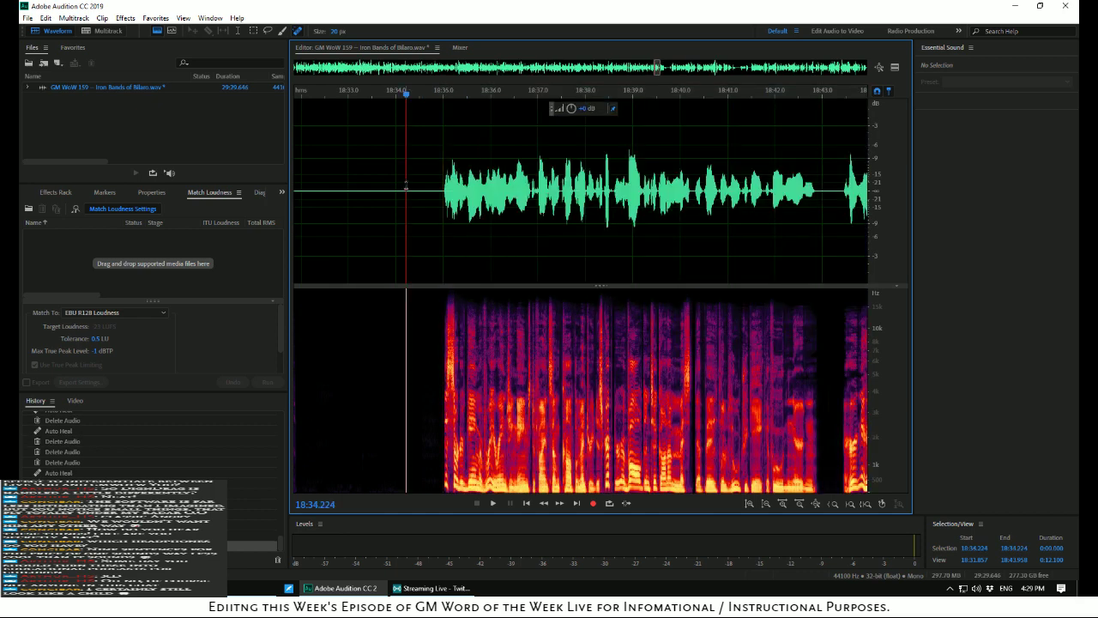
Listen from 18:34.224 through the next take, then delete the 16.700-second section from 18:35.000 to 18:51.700
key(space)
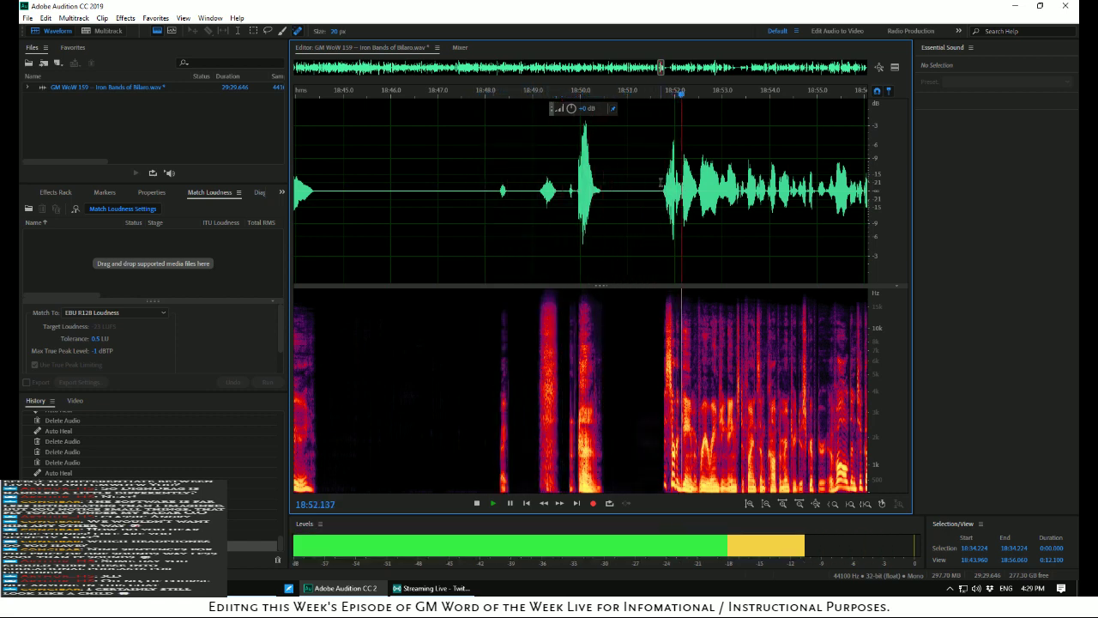
drag(660, 214, 465, 205)
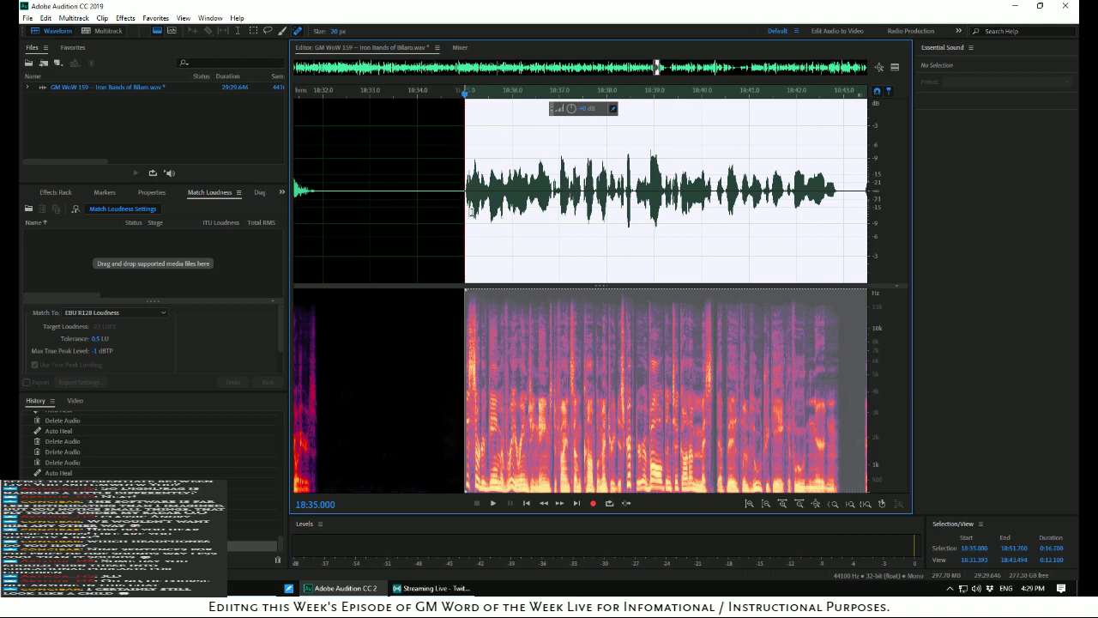
key(Delete)
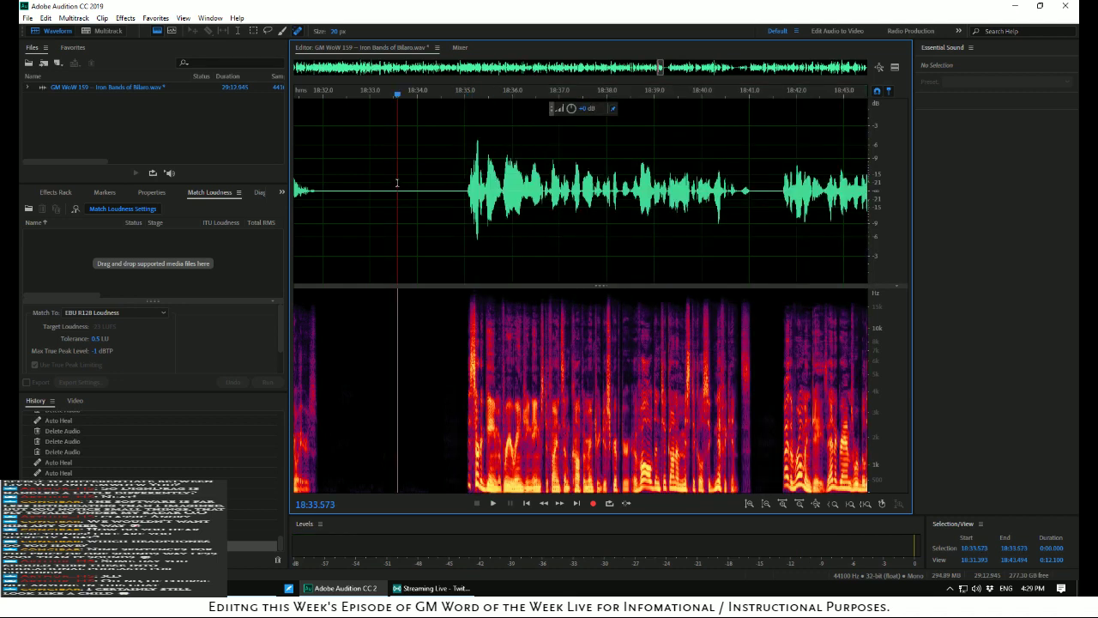
Play on from 18:33.573 to find the restarted take, then delete the audio from 18:35.000 to 19:09.715
key(space)
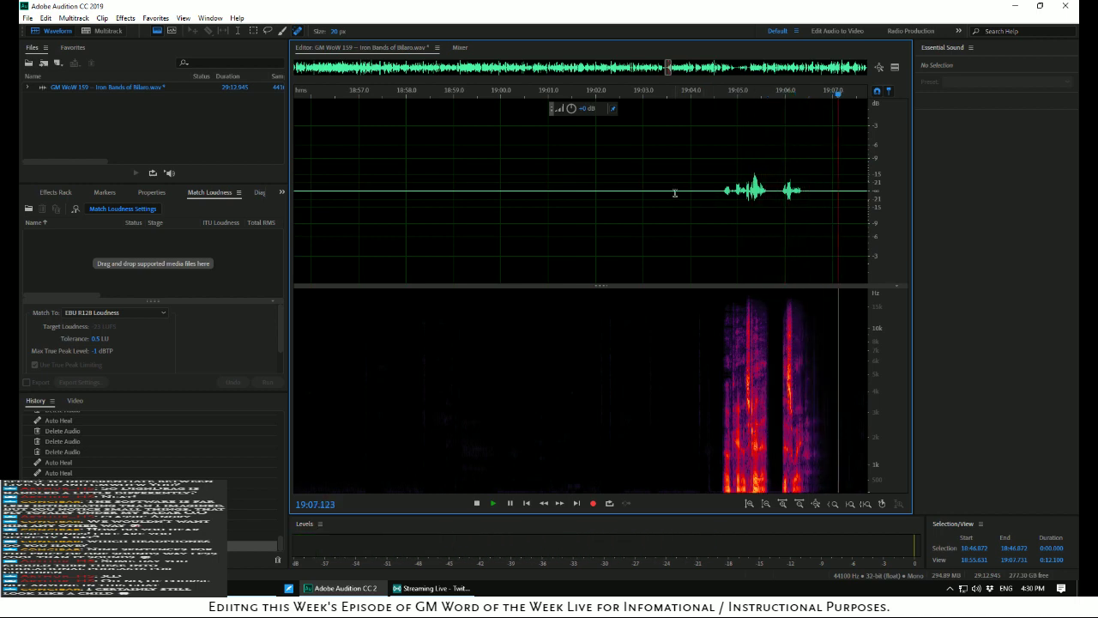
key(space)
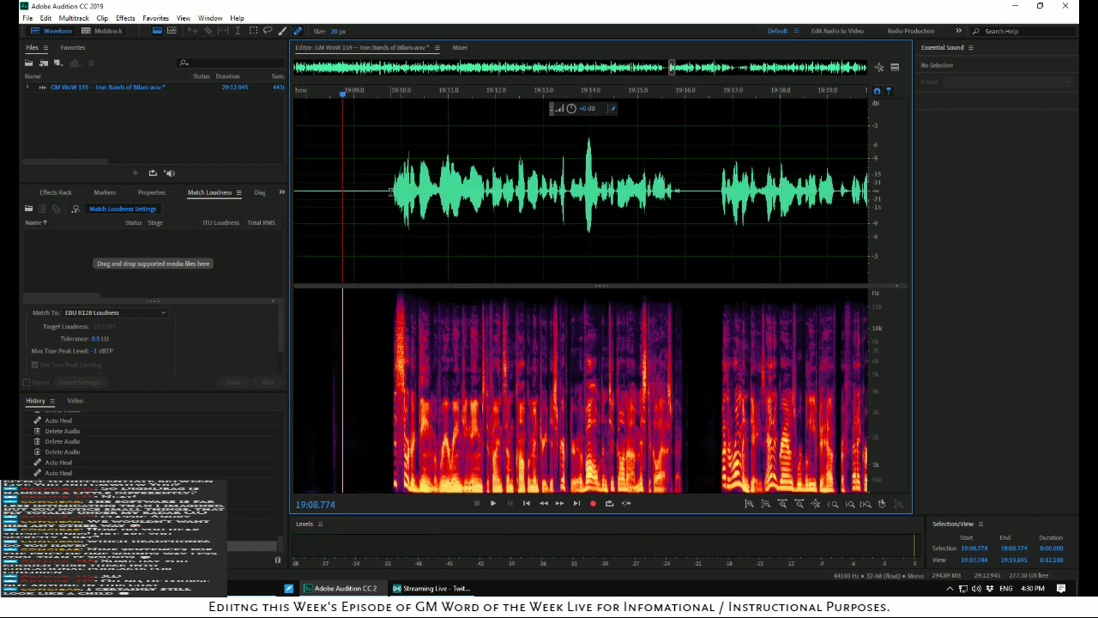
drag(388, 189, 487, 206)
key(space)
key(space)
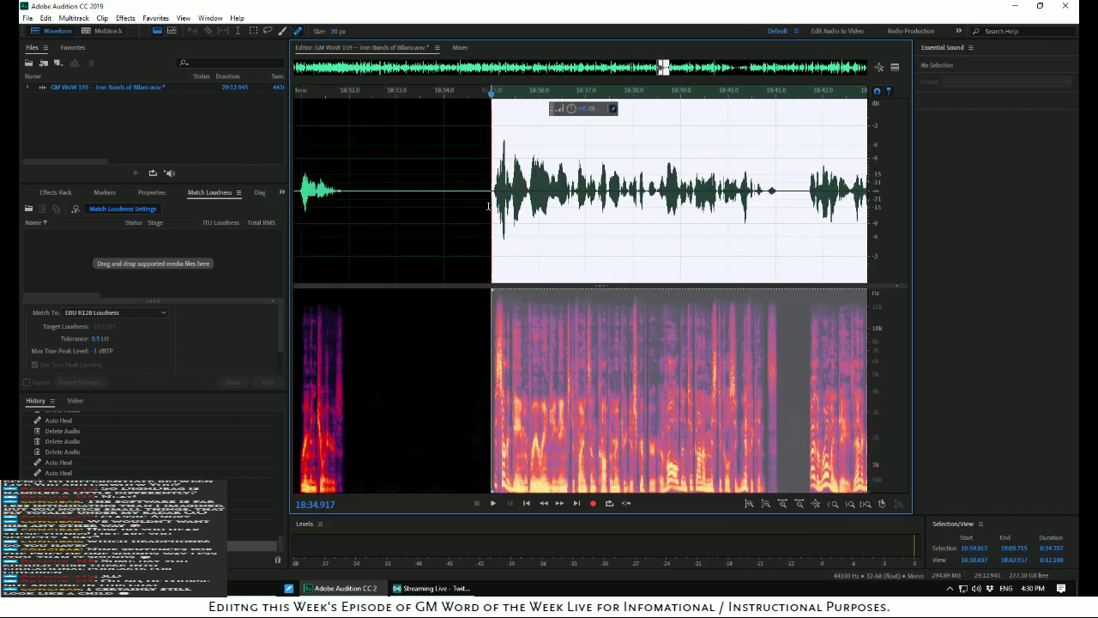
click(487, 204)
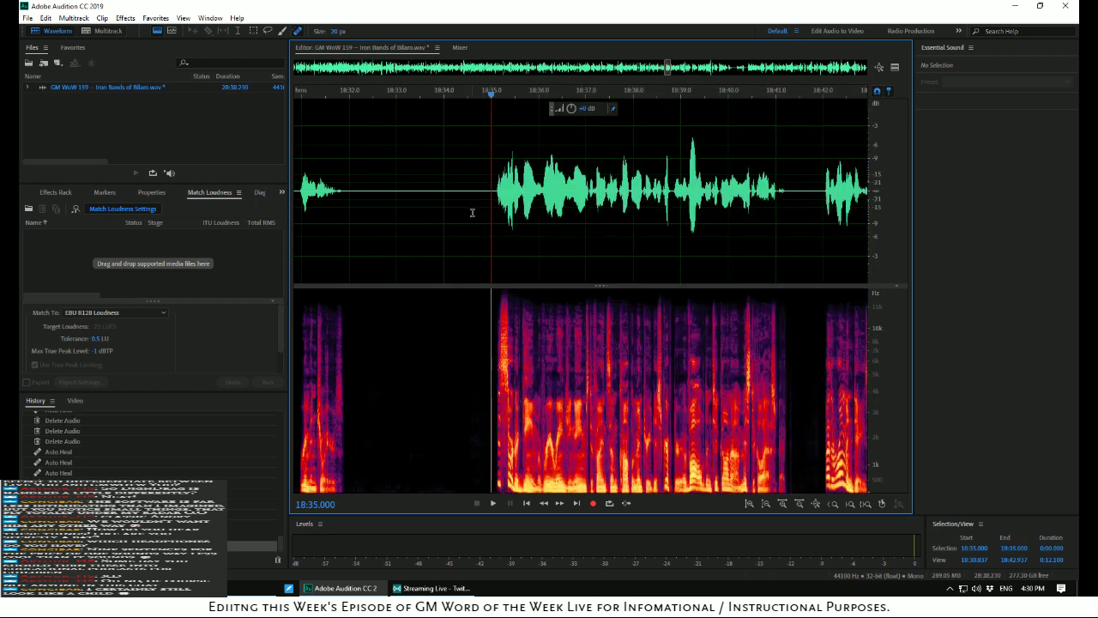
Listen across the cut from 18:34.229 into the following sentences, then delete the repeated phrase from 18:47.098 to 18:51.096
key(space)
key(space)
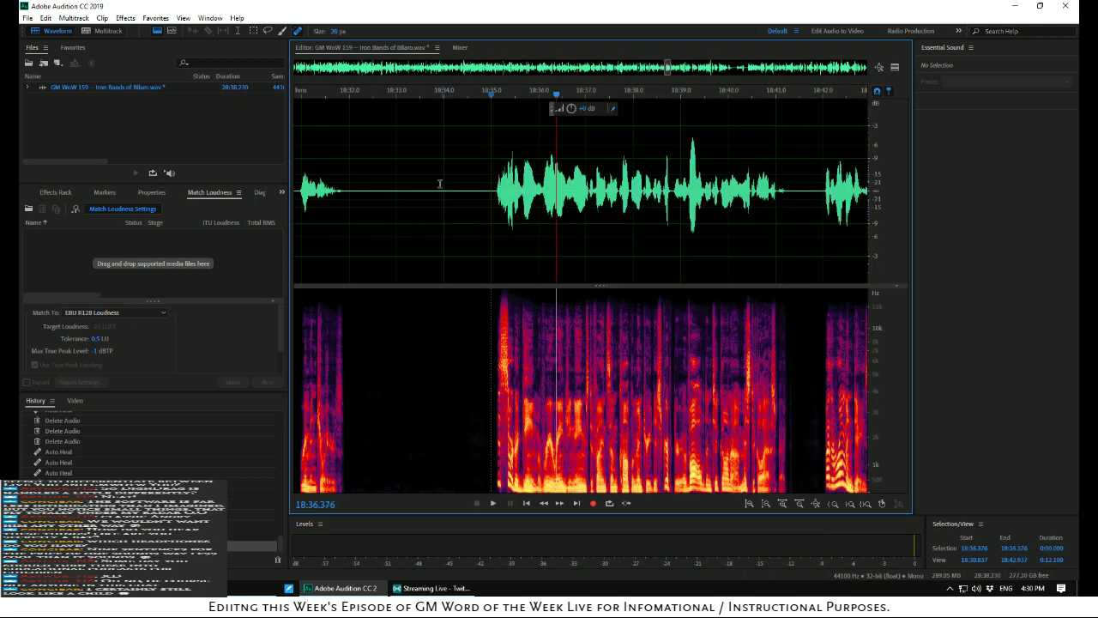
key(space)
key(space)
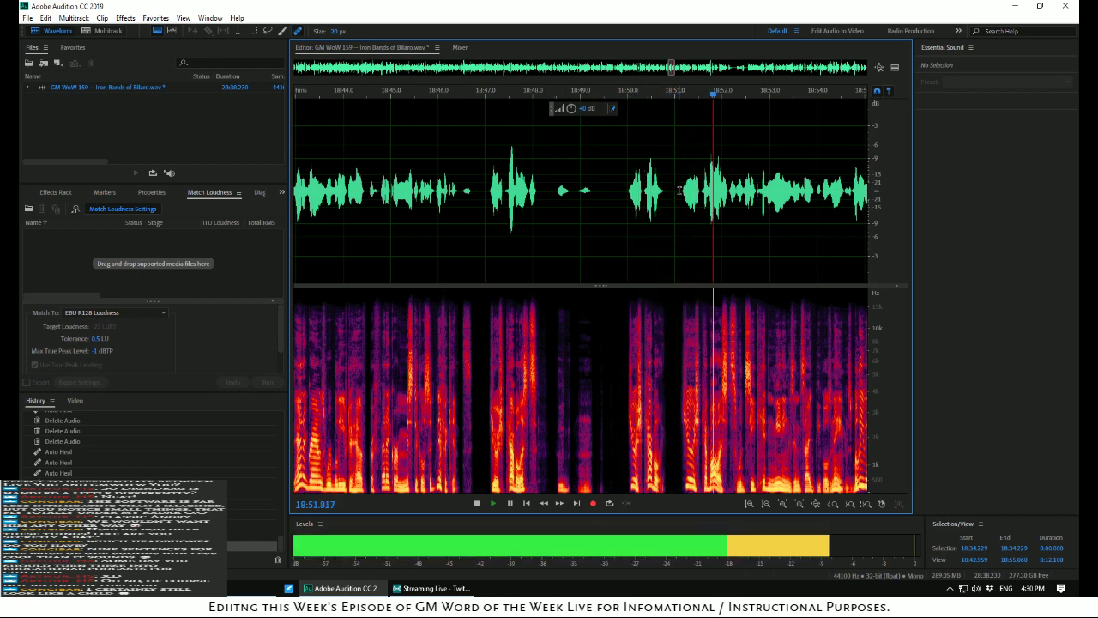
drag(680, 190, 491, 176)
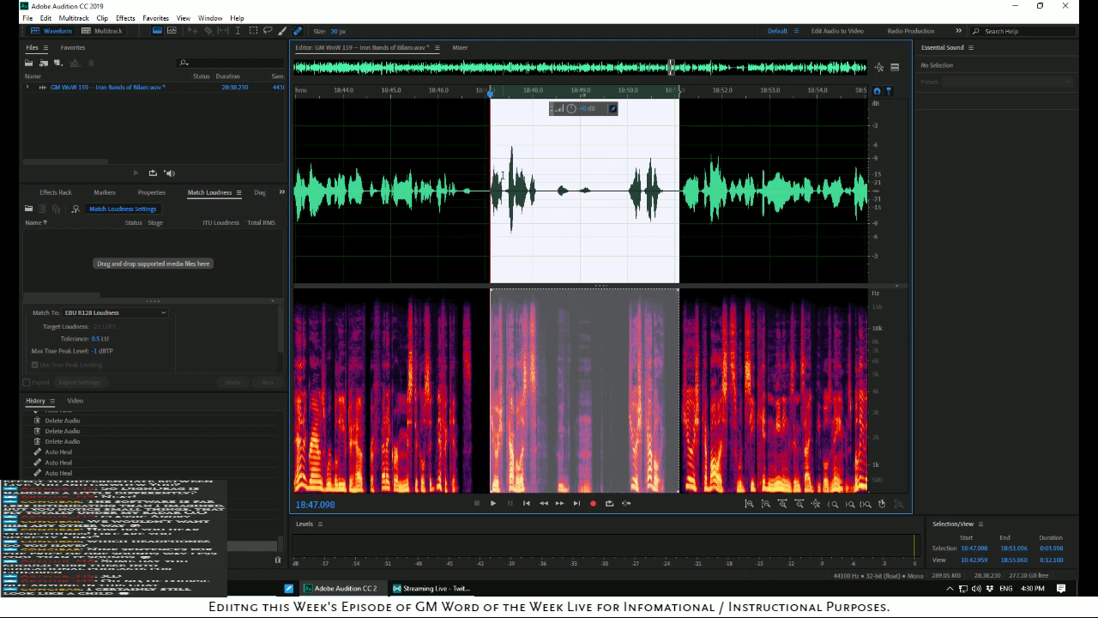
key(Delete)
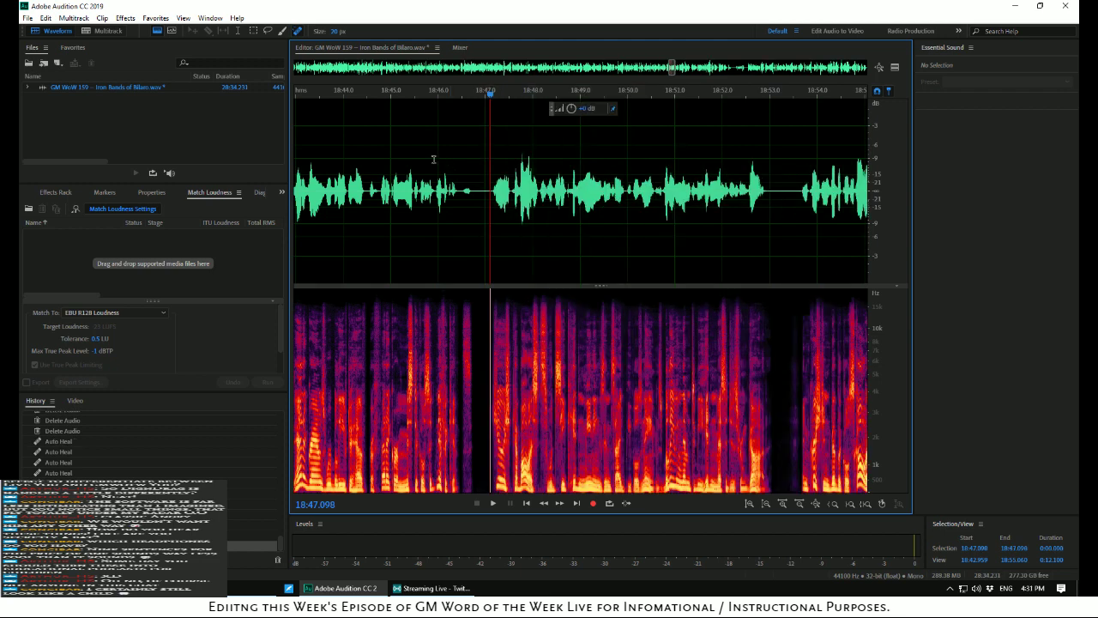
Play back from 18:44.533 across the cut at 18:47.098 and examine the join up close
key(space)
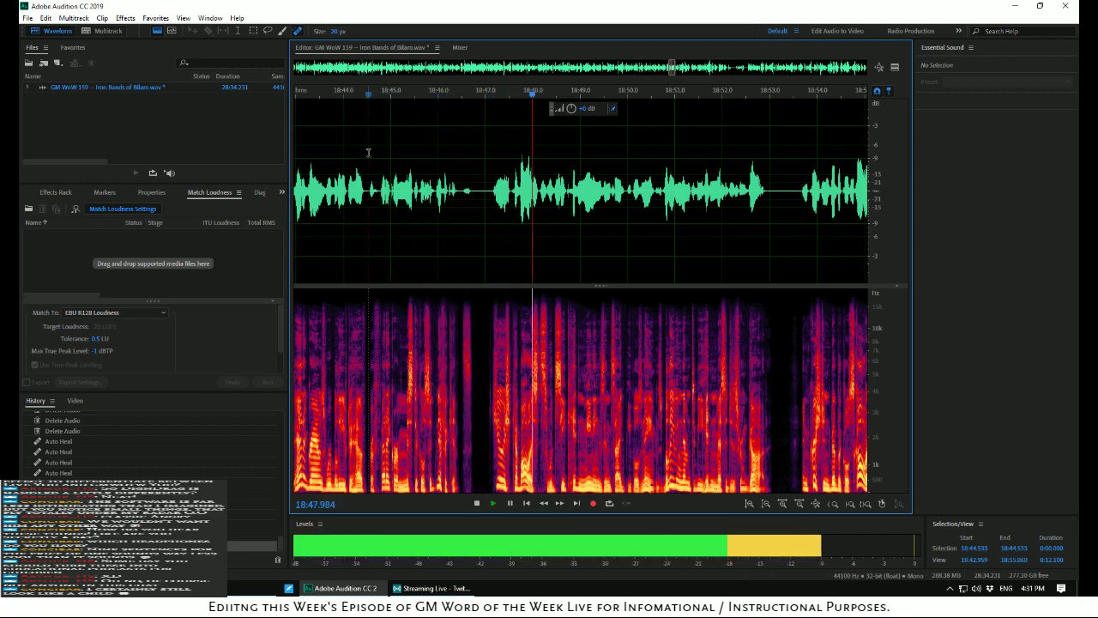
key(space)
scroll(507, 176, up, 3)
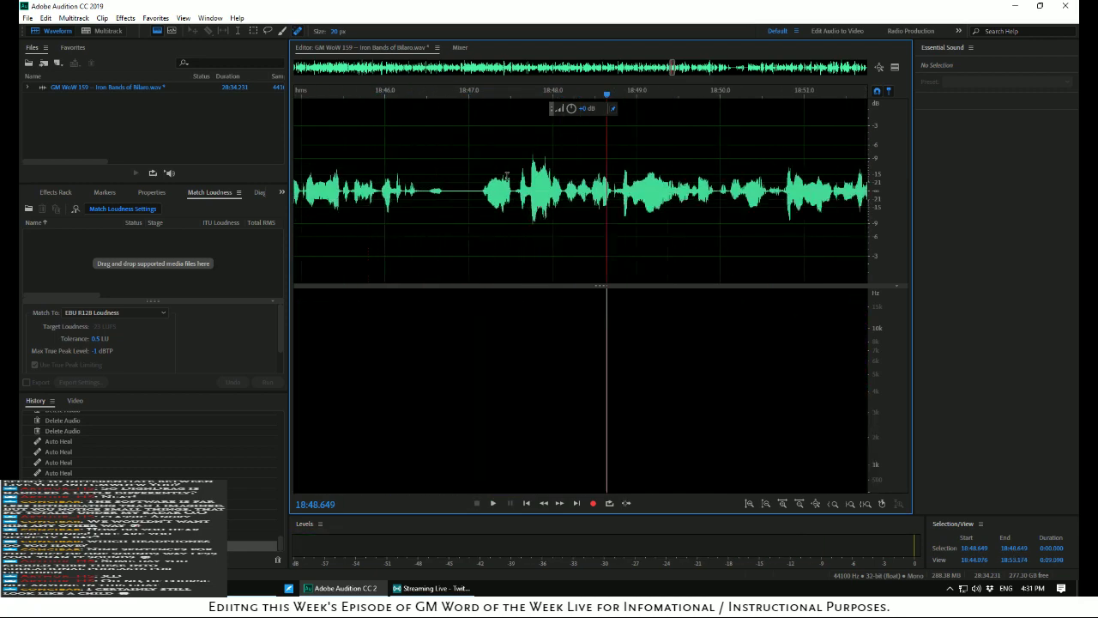
Auto-heal the join between 18:47.050 and 18:47.109, and play back across it from 18:46.980
drag(437, 190, 427, 192)
right_click(435, 188)
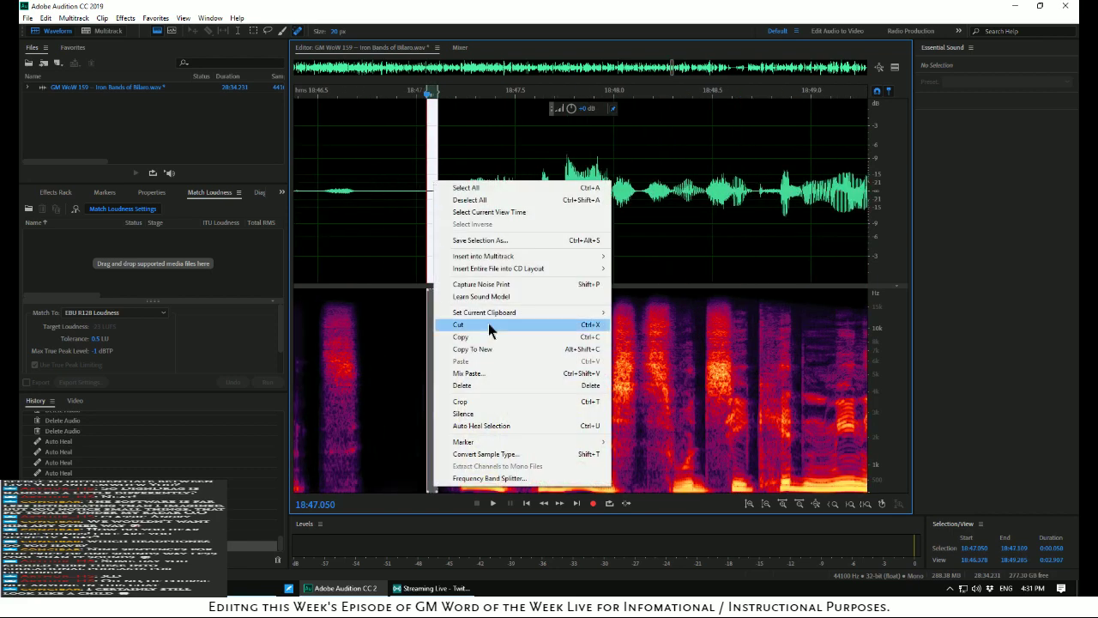
click(464, 424)
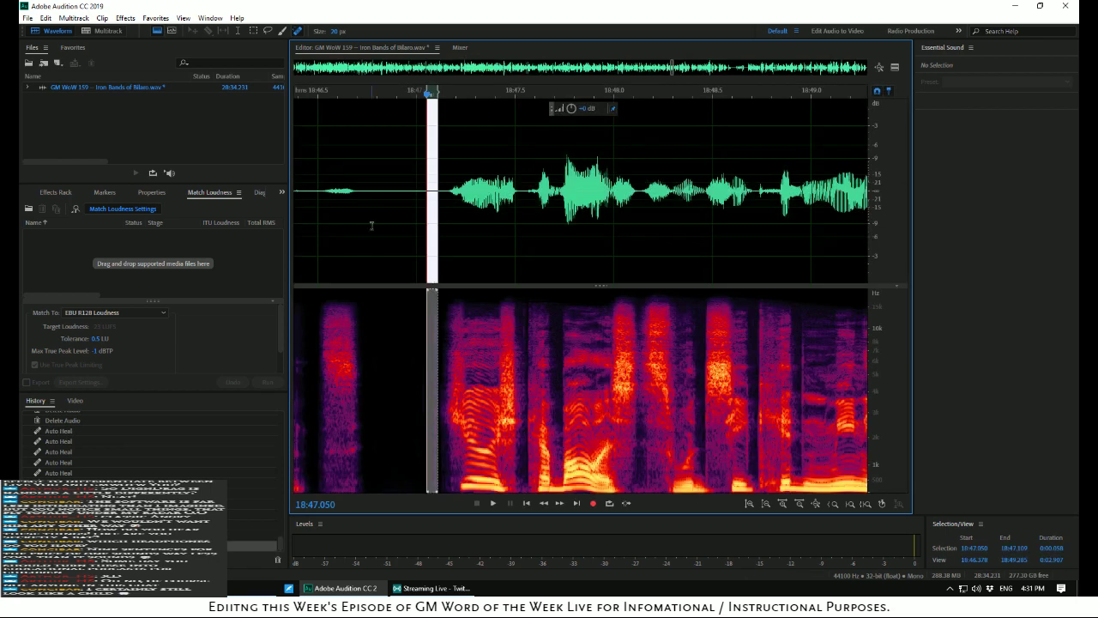
scroll(321, 193, down, 2)
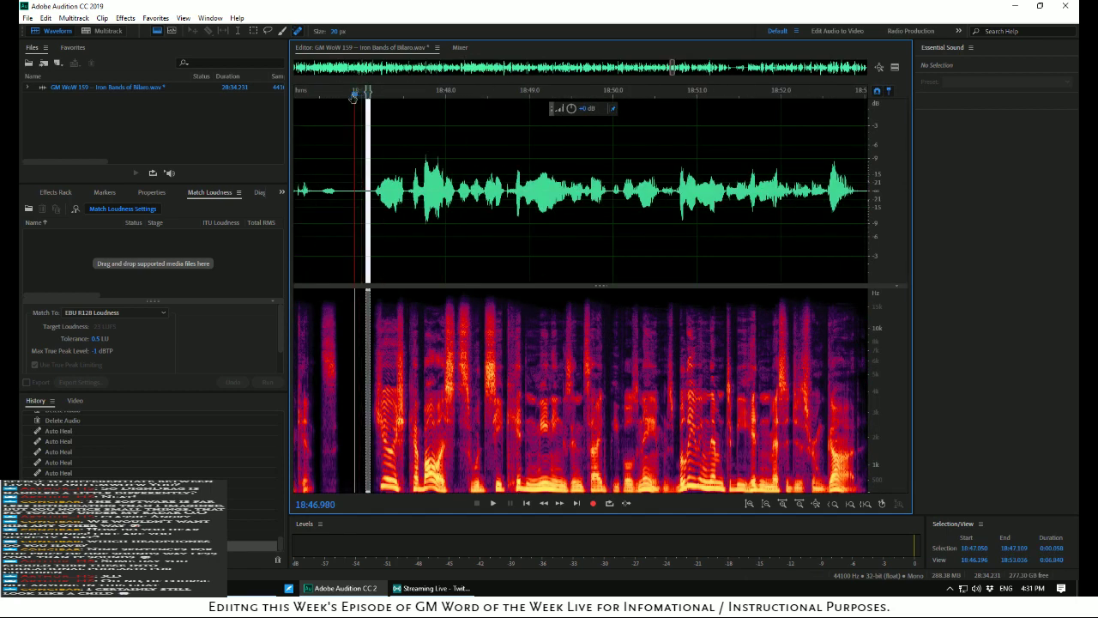
key(shift+space)
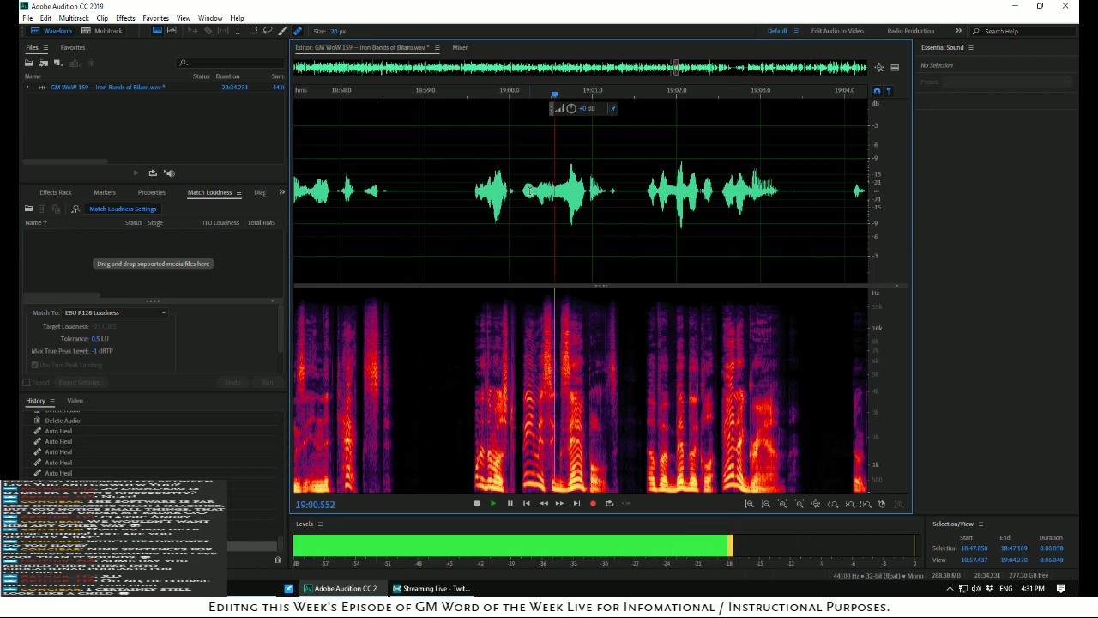
Stop playback after the phrase near 19:01 and auto-heal the short spot from 19:01.278 to 19:01.300
click(579, 241)
key(space)
scroll(592, 241, up, 4)
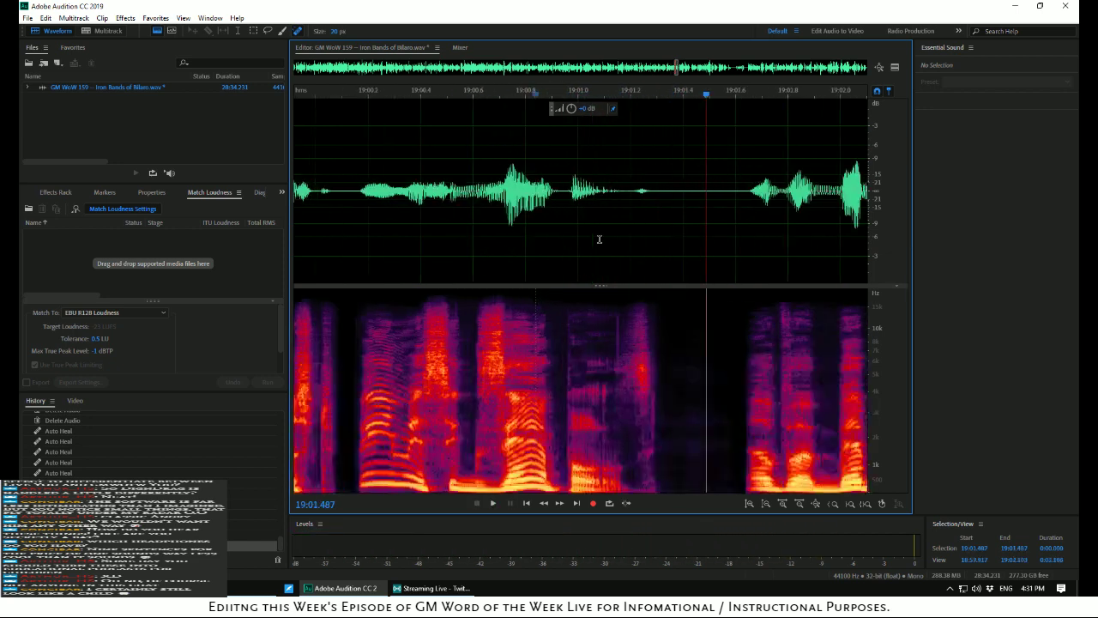
drag(691, 274, 700, 277)
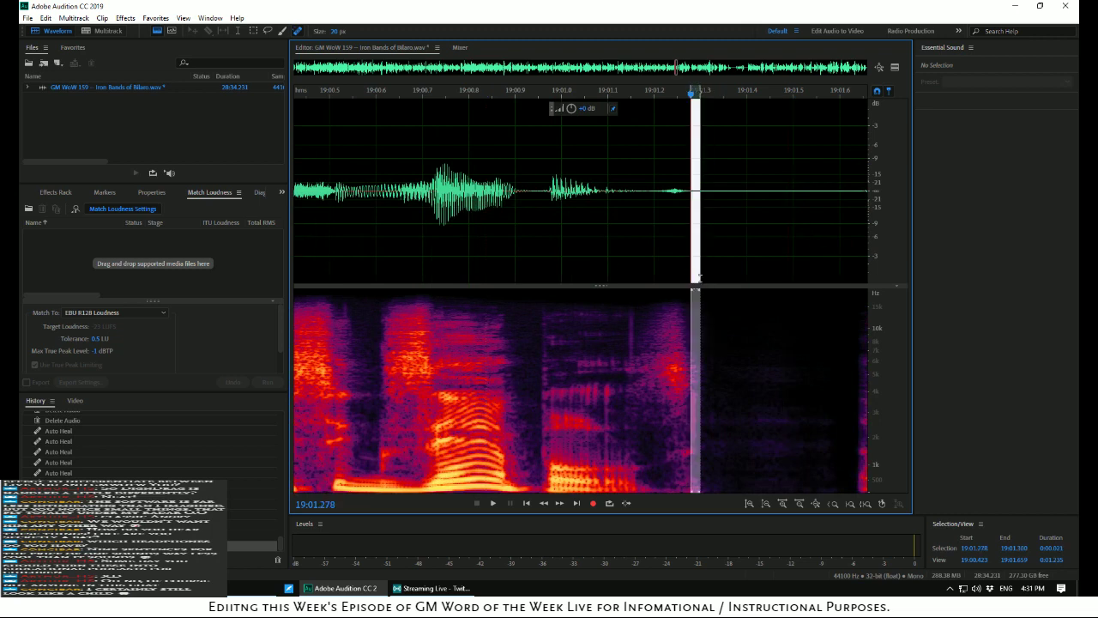
right_click(694, 272)
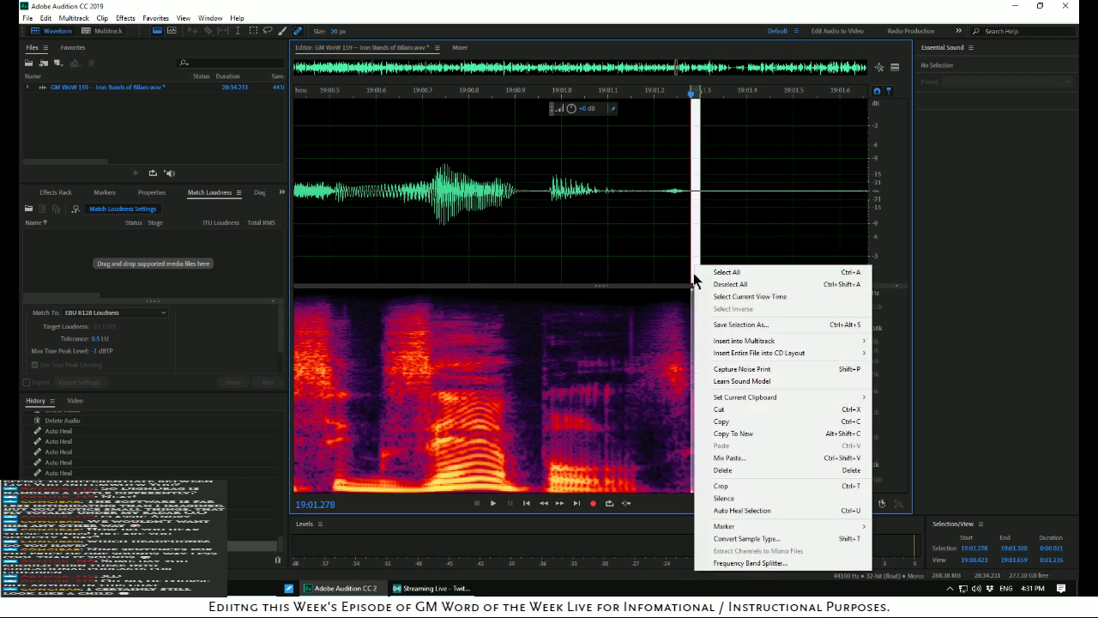
click(741, 510)
Replay the phrase starting around 18:59.451 several times to check it for clicks
scroll(615, 367, down, 3)
click(368, 232)
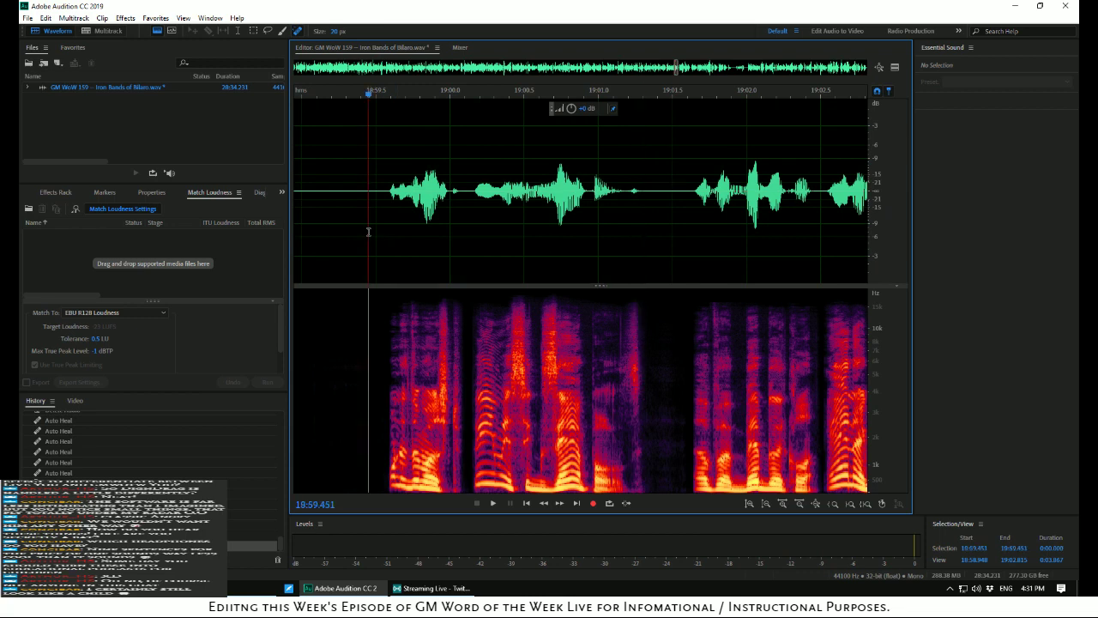
key(space)
key(space)
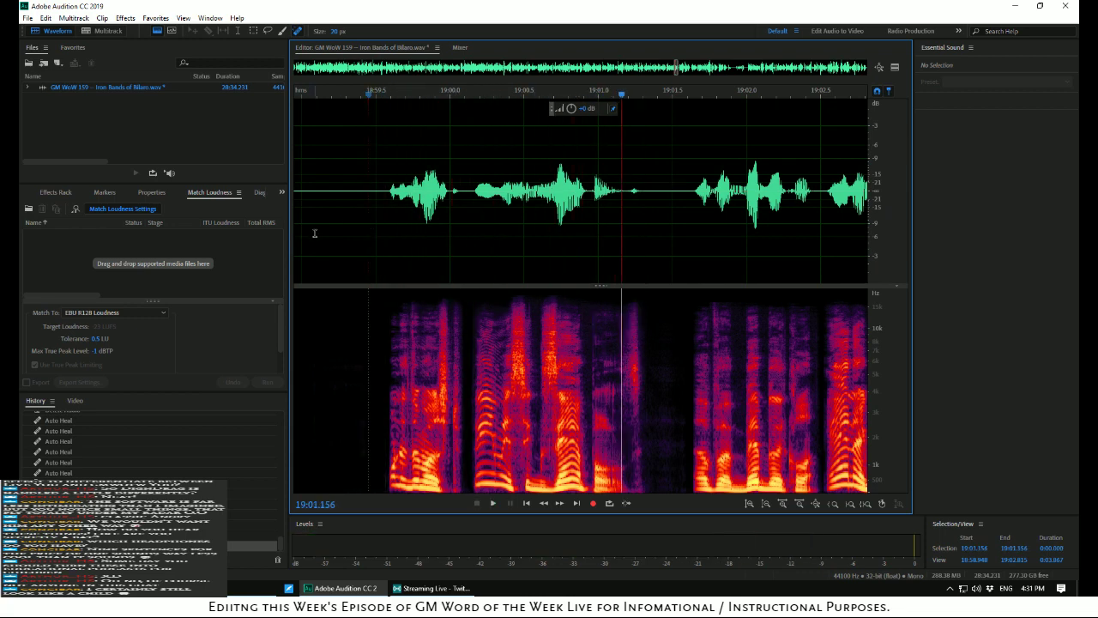
key(space)
key(space)
click(368, 236)
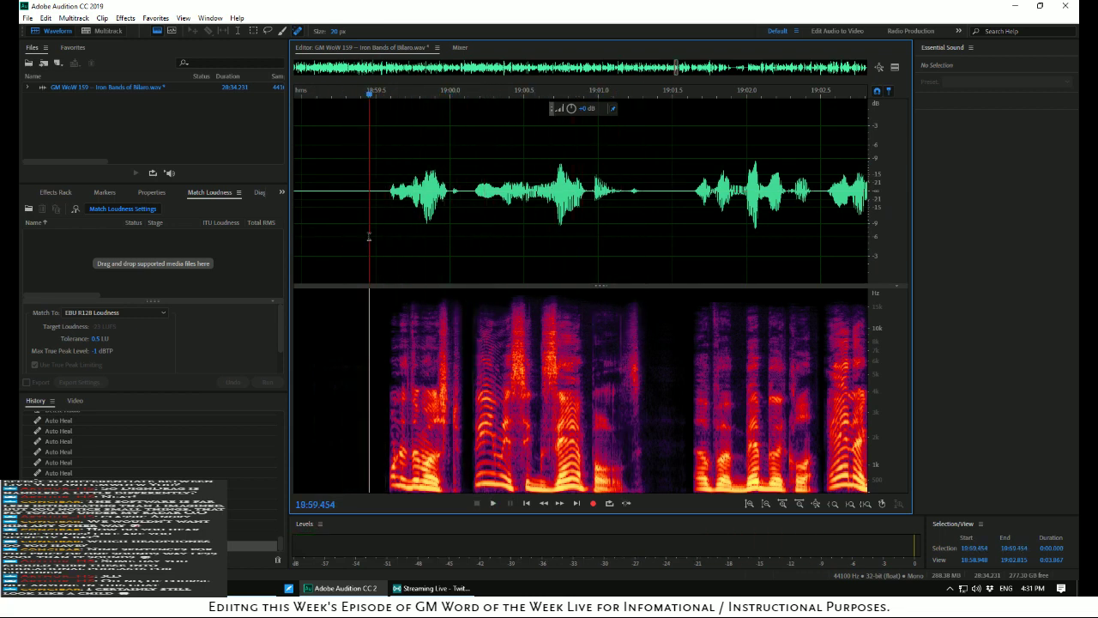
key(space)
key(space)
key(space)
key(space)
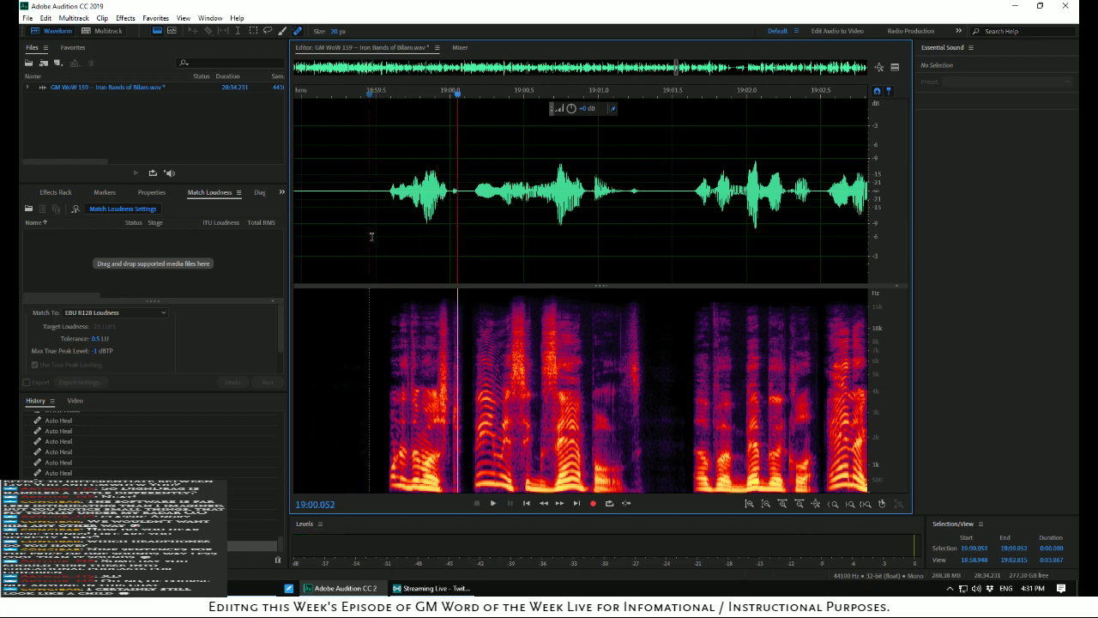
Replay the phrase's first word up close, including from 18:59.567, and auto-heal the 0.011-second spot at 18:59.711
scroll(387, 239, up, 3)
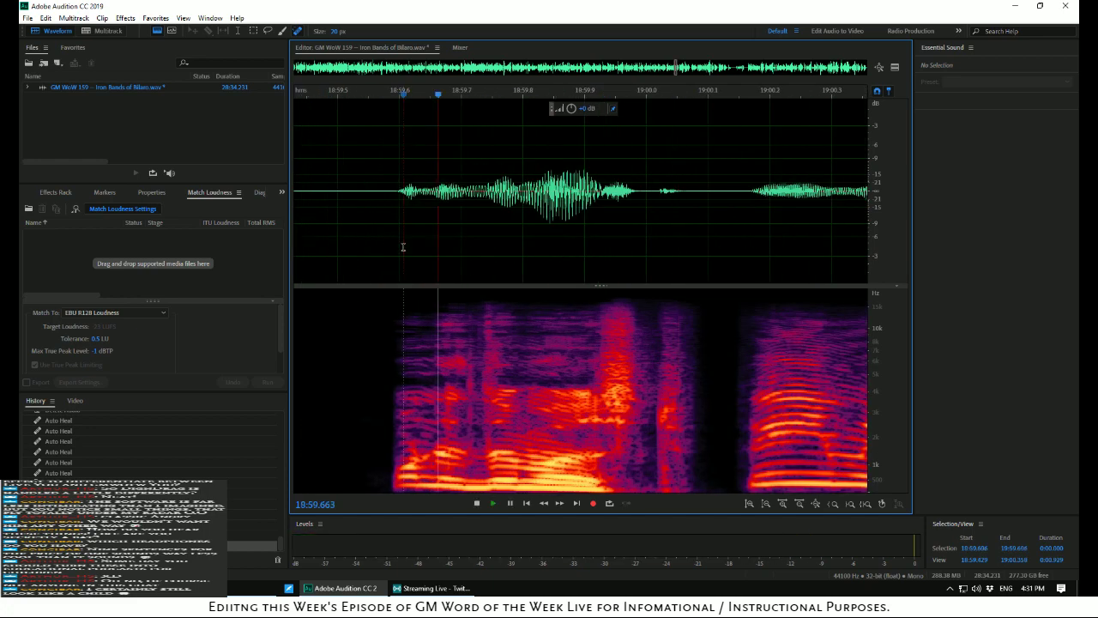
key(space)
key(space)
key(space)
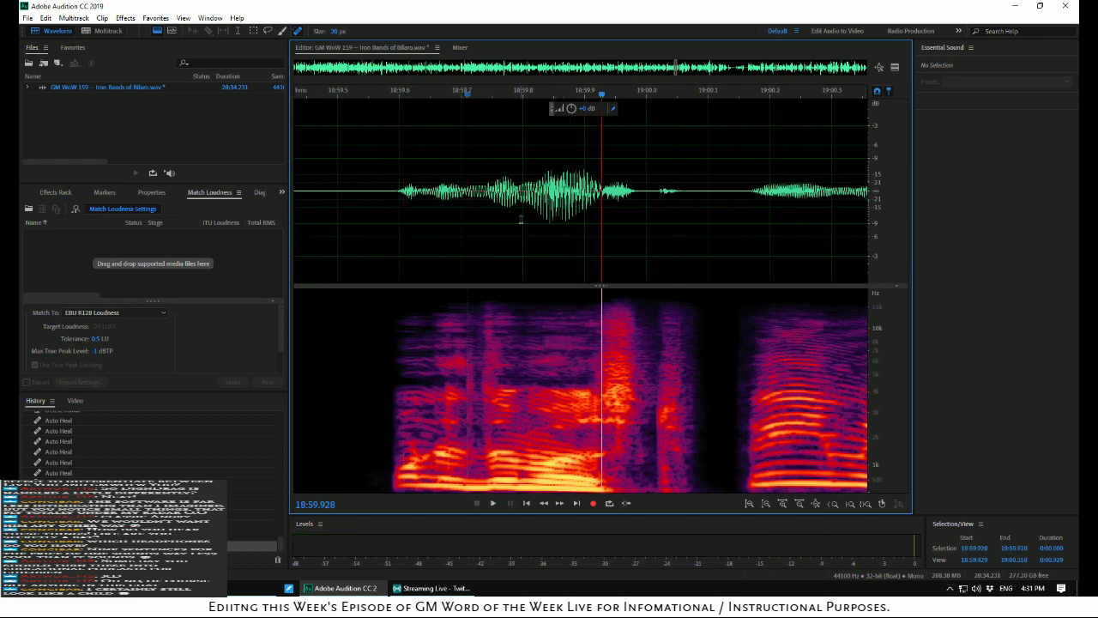
drag(601, 100, 380, 106)
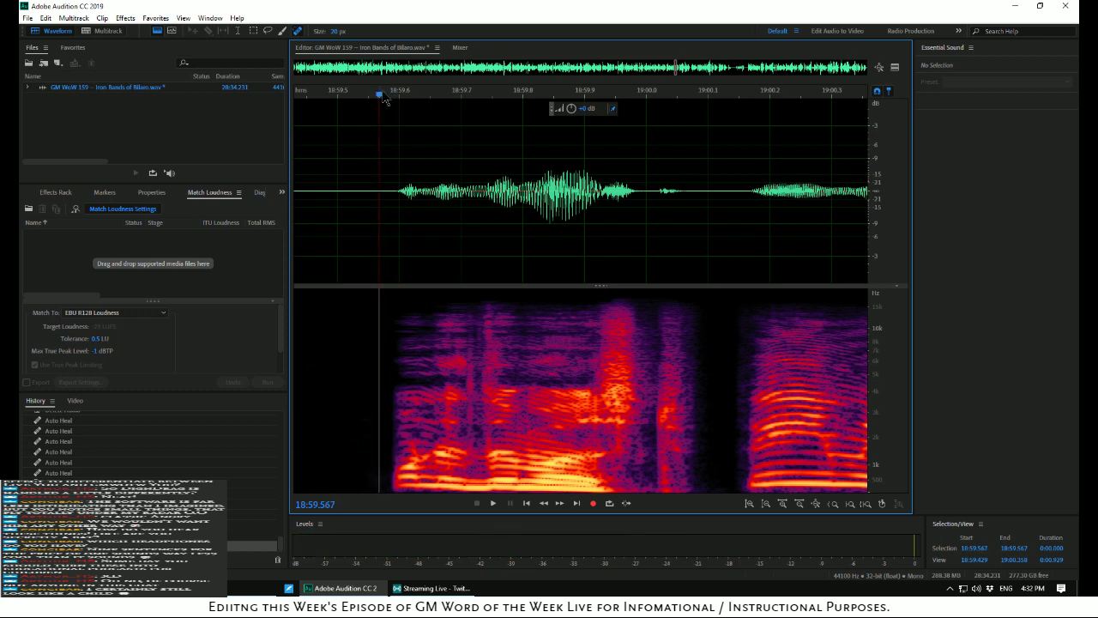
key(space)
key(space)
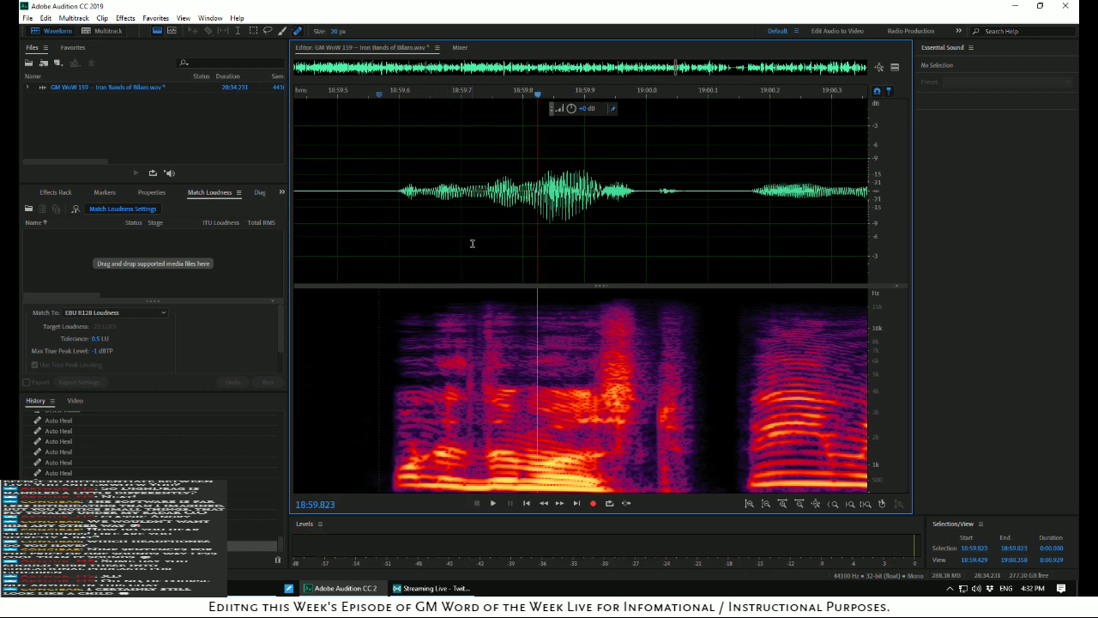
drag(467, 247, 475, 250)
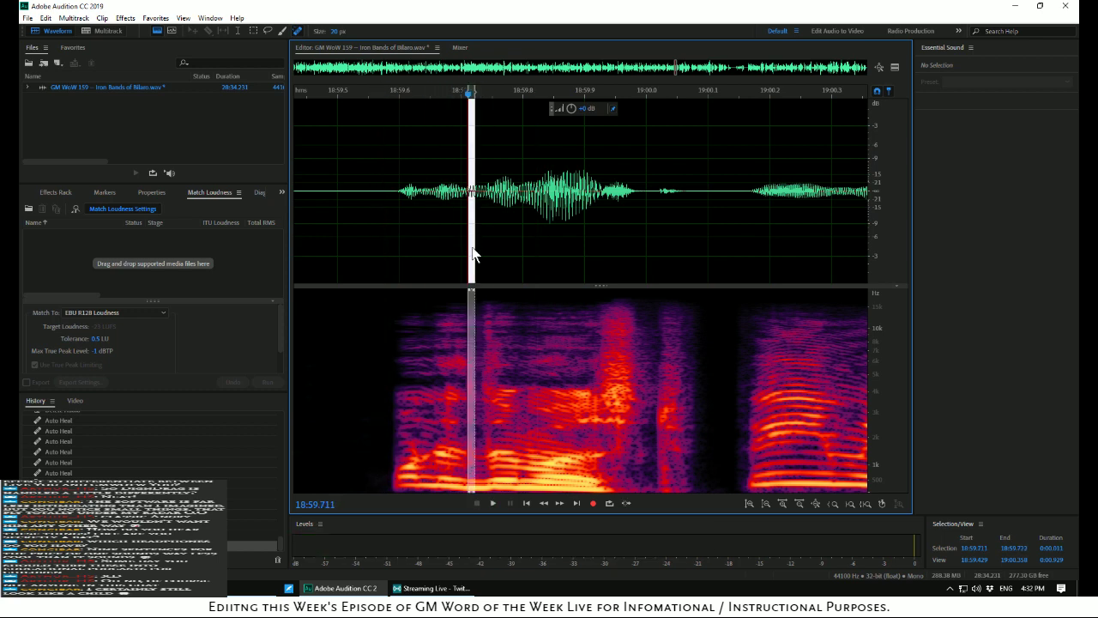
right_click(472, 253)
click(545, 489)
Listen on past 19:49, recheck the preceding passage, and delete 3.839 seconds of the long pause starting at 19:45.452
click(352, 240)
key(space)
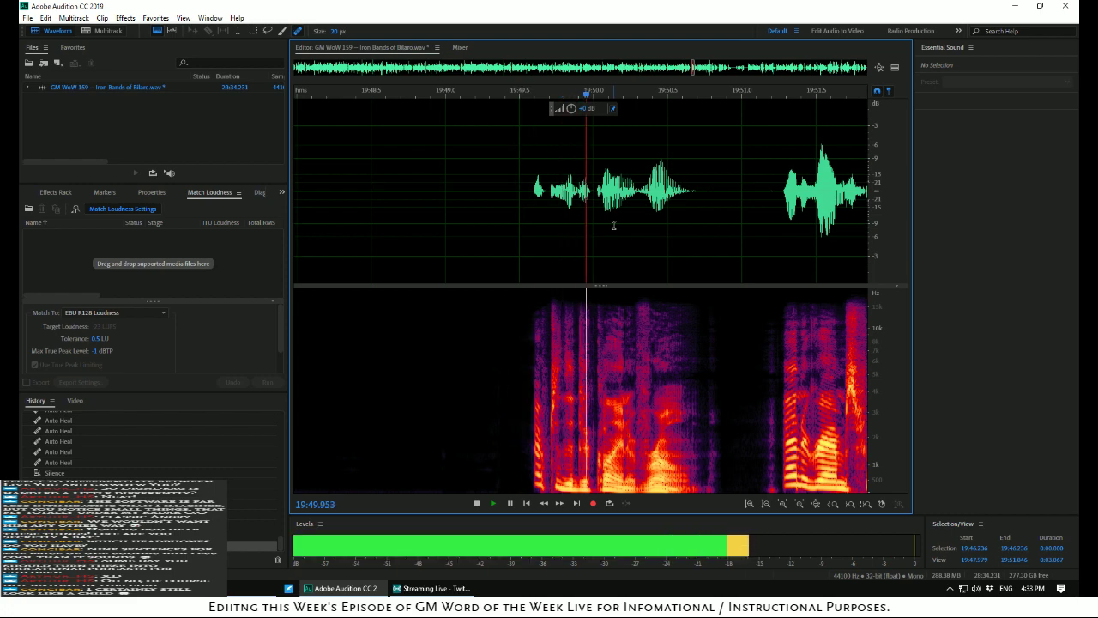
key(space)
scroll(613, 225, down, 5)
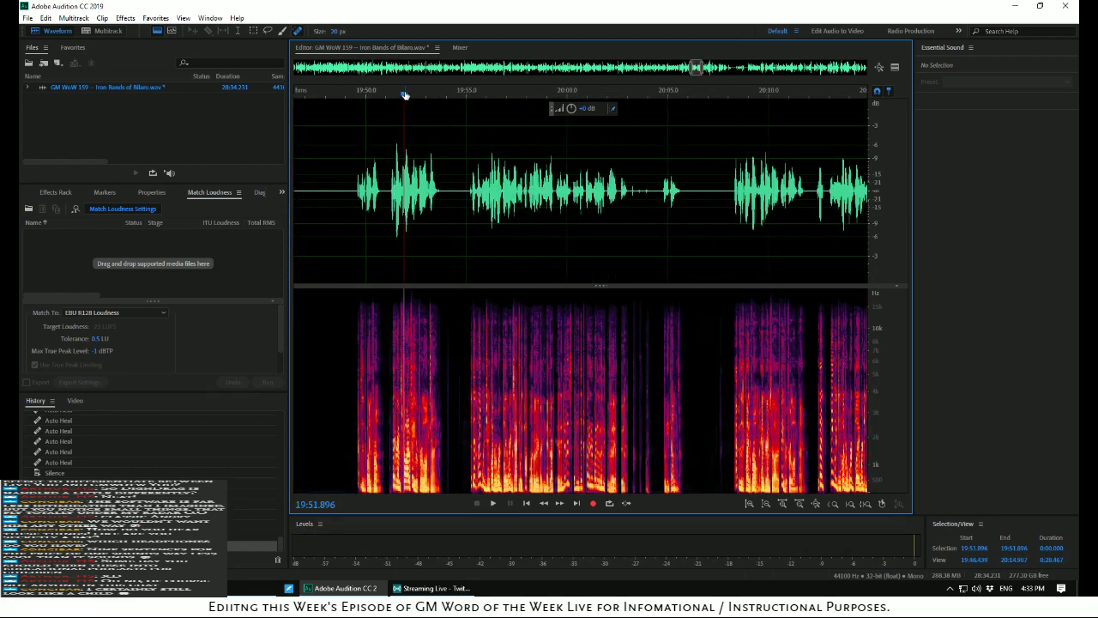
drag(405, 94, 295, 91)
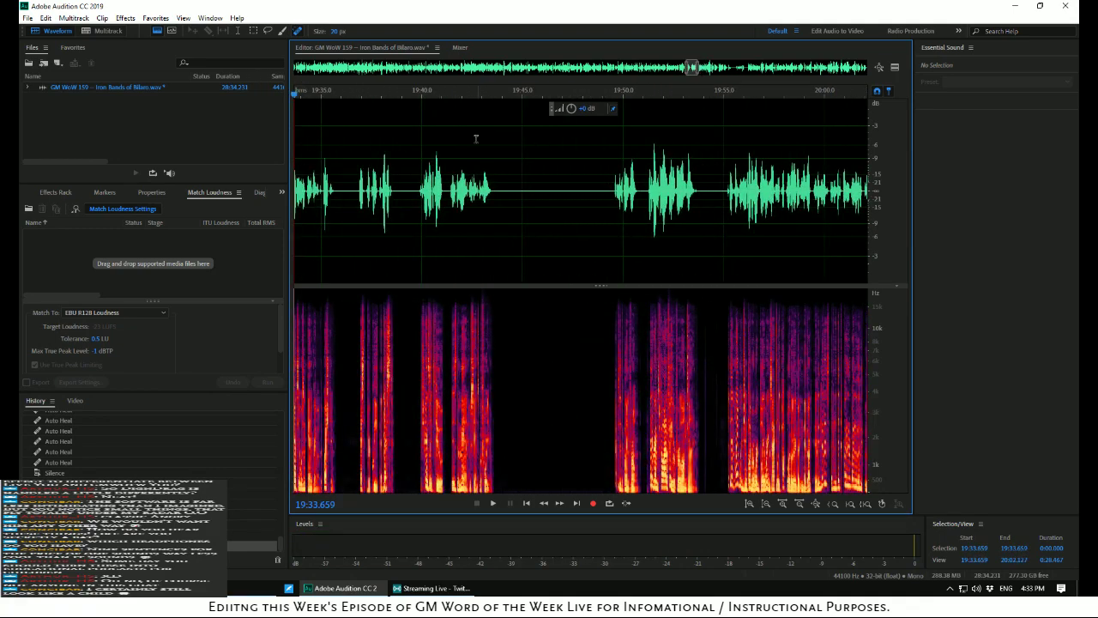
key(space)
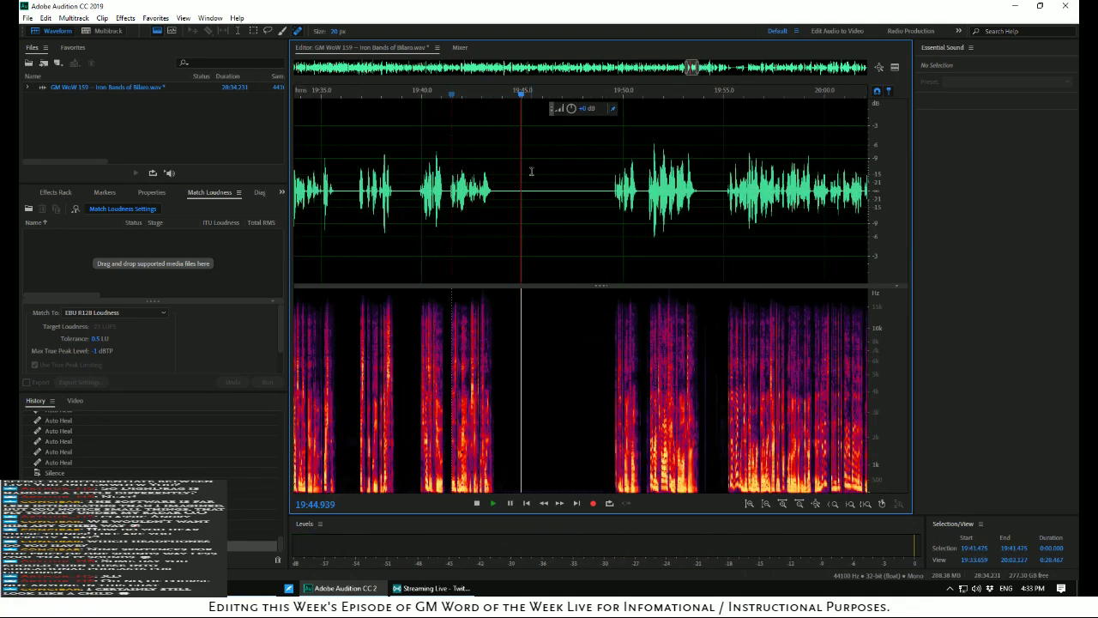
drag(531, 172, 607, 233)
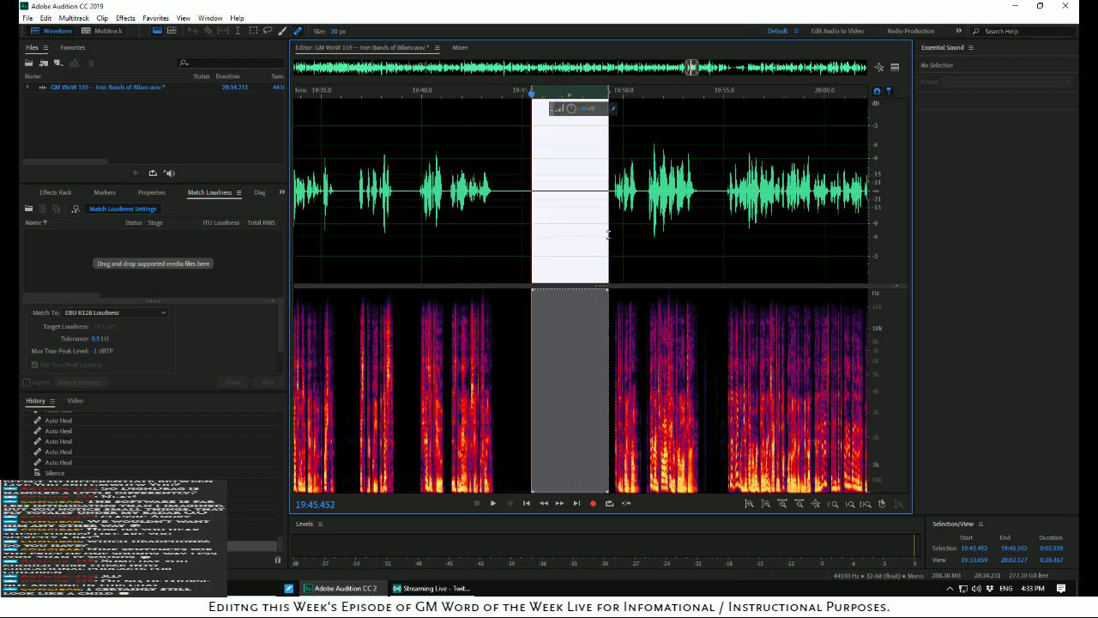
key(Delete)
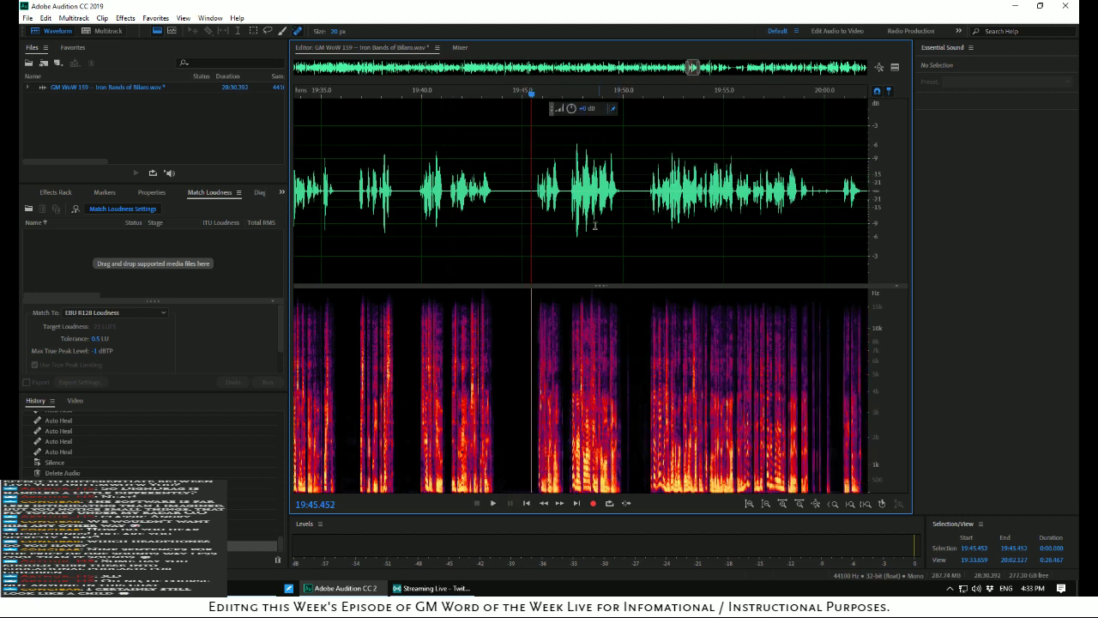
Listen across the shortened pause, then silence the gap between sentences from 19:50.000 to 19:51.307
key(space)
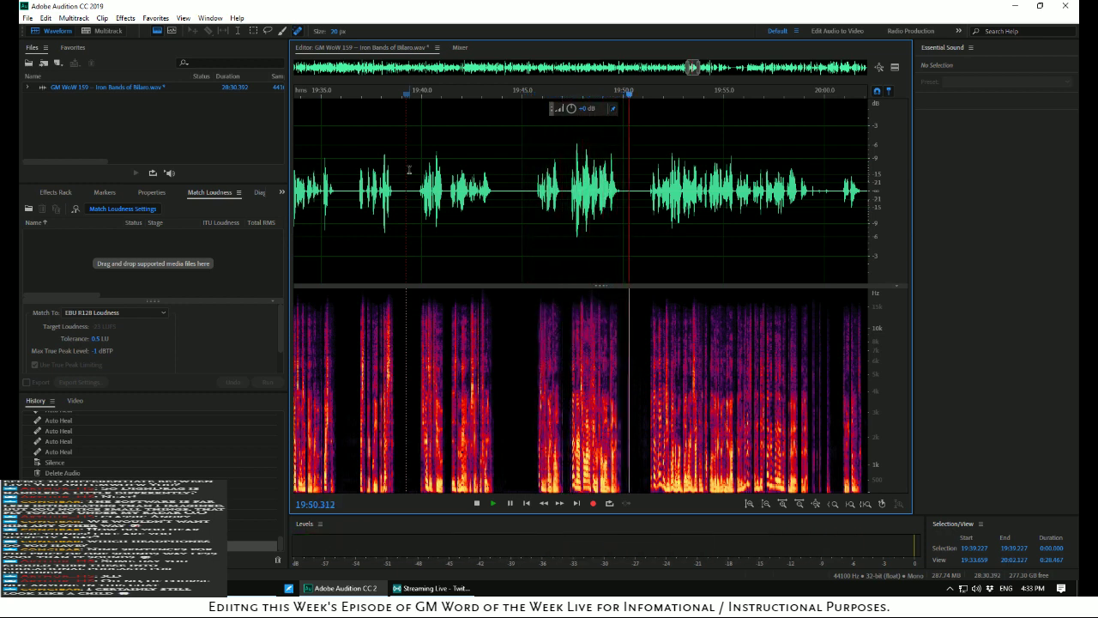
key(space)
scroll(638, 231, up, 3)
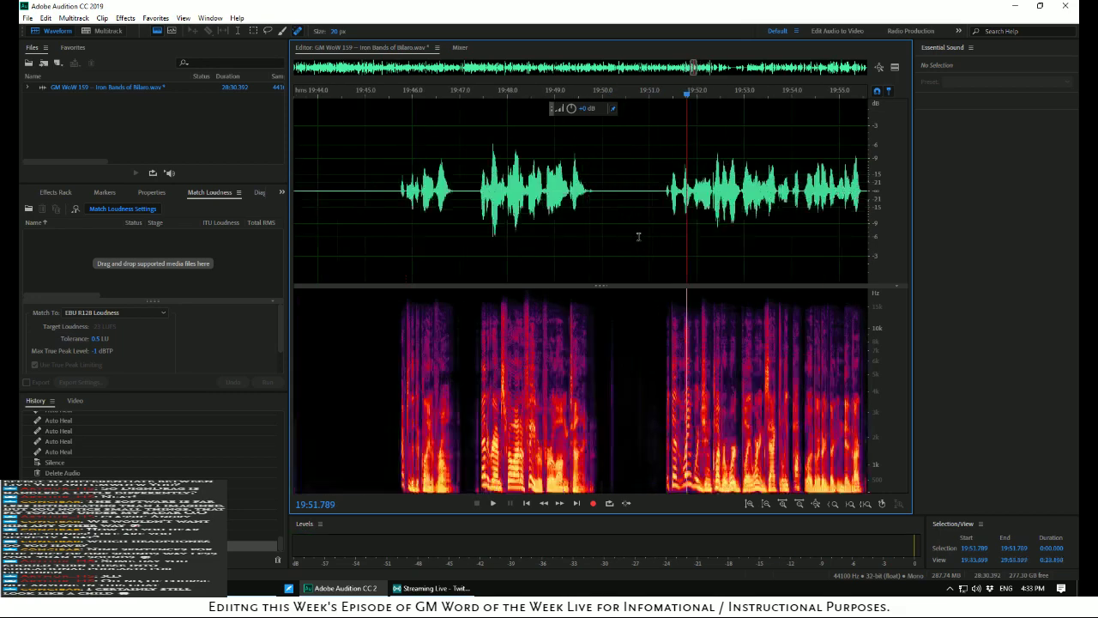
drag(571, 188, 684, 188)
right_click(652, 228)
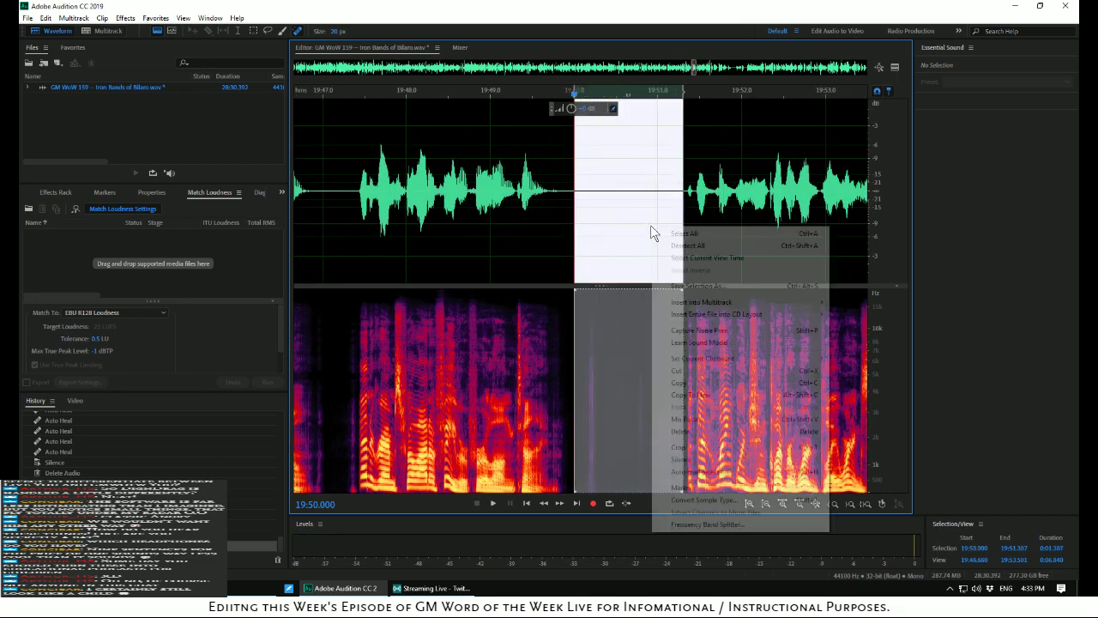
click(678, 459)
click(428, 259)
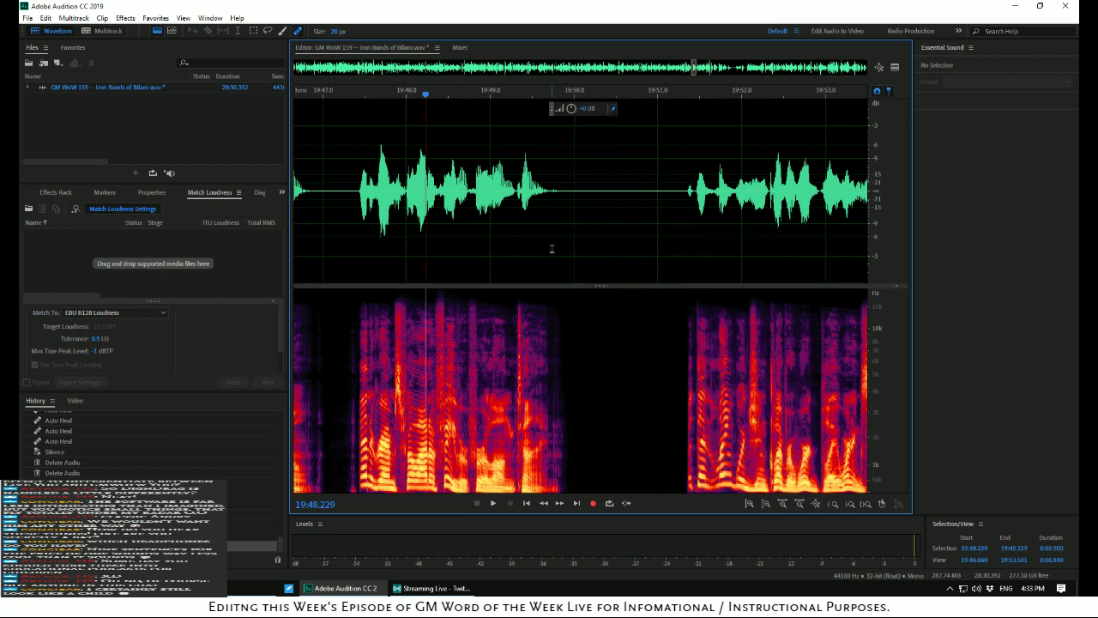
Play the end of the sentence before the silenced gap, then delete about 0.67 seconds of the gap starting at 19:50.377
drag(557, 250, 568, 254)
click(498, 234)
key(space)
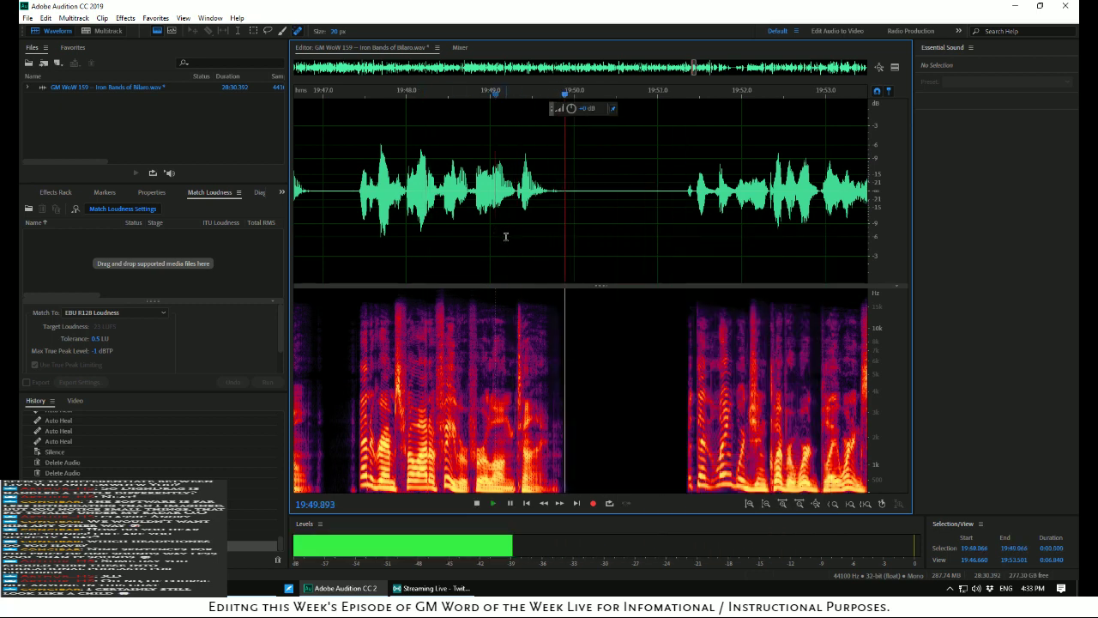
drag(605, 247, 662, 258)
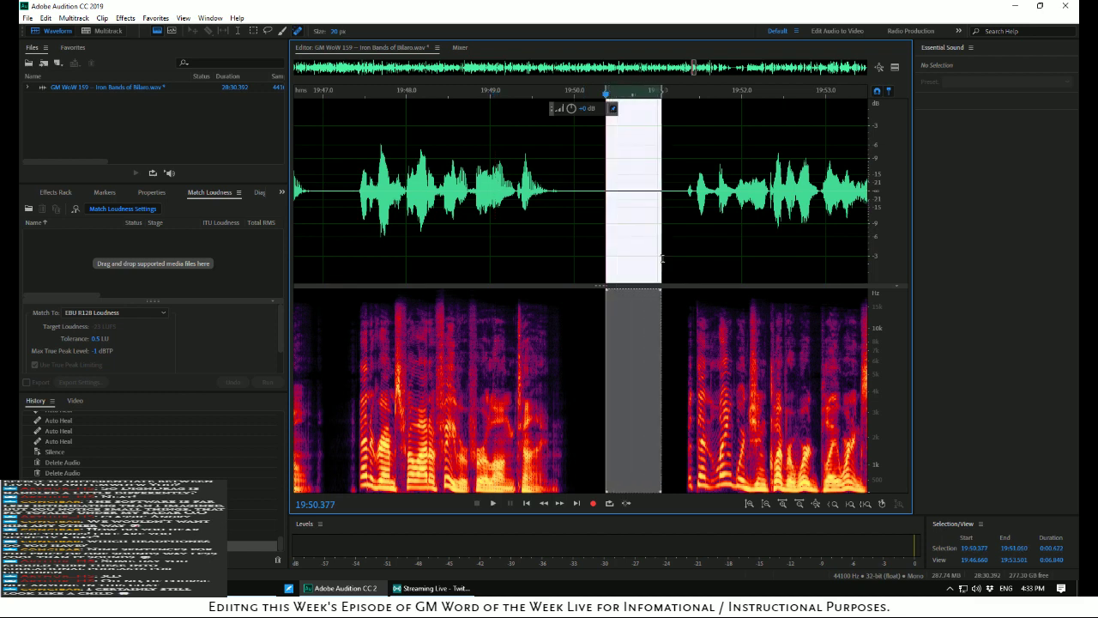
key(Delete)
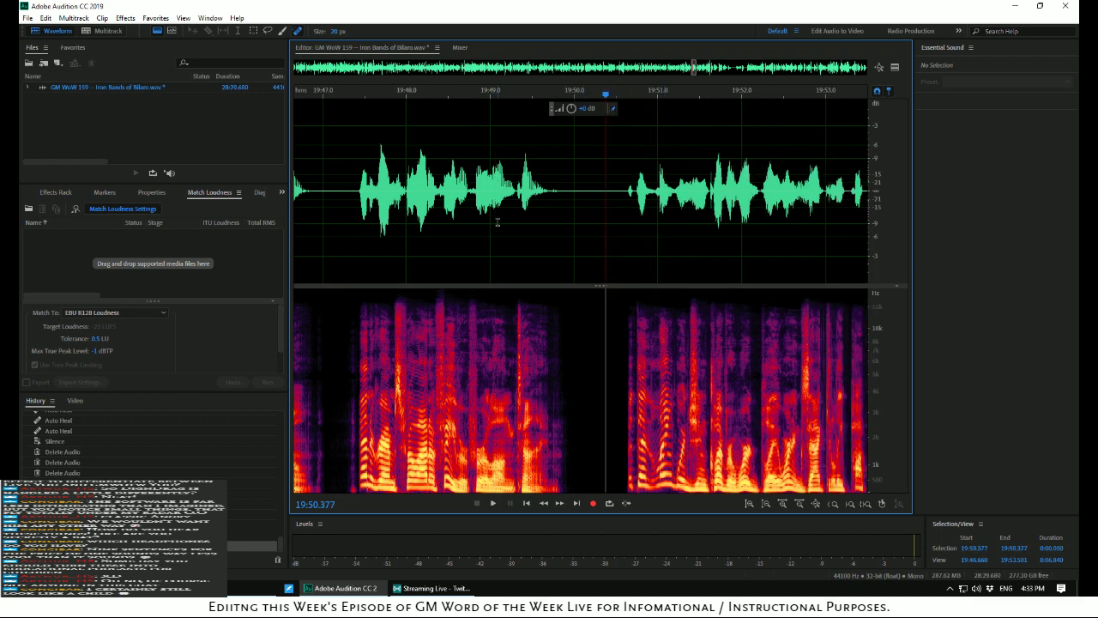
Listen across the tightened gap from 19:49.092 and on through the following sentences to find the restarted take
click(498, 222)
key(space)
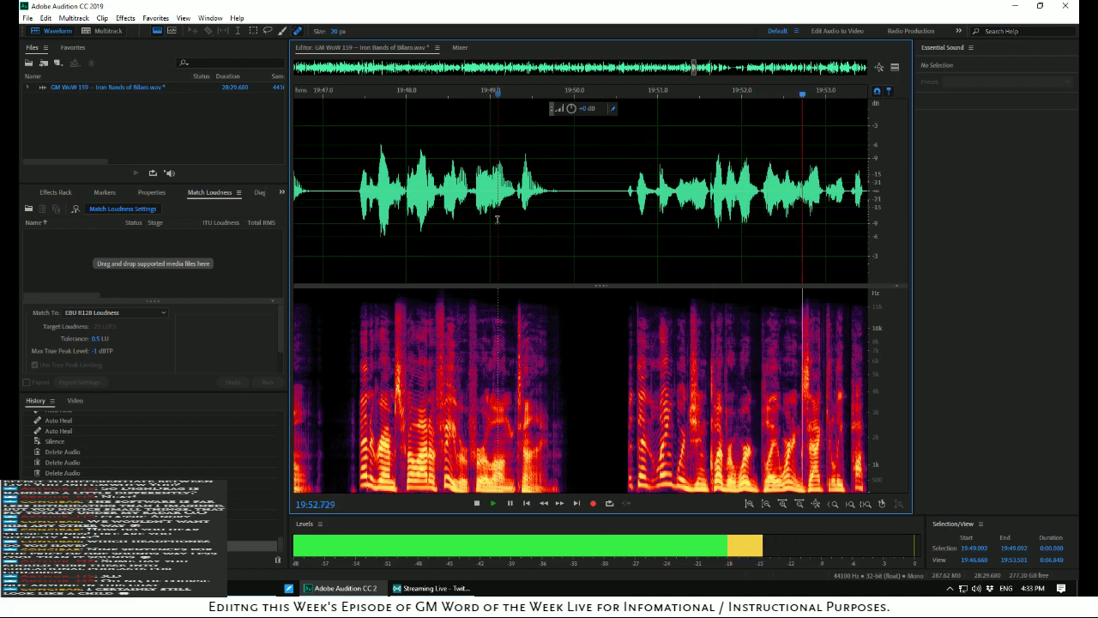
key(space)
key(space)
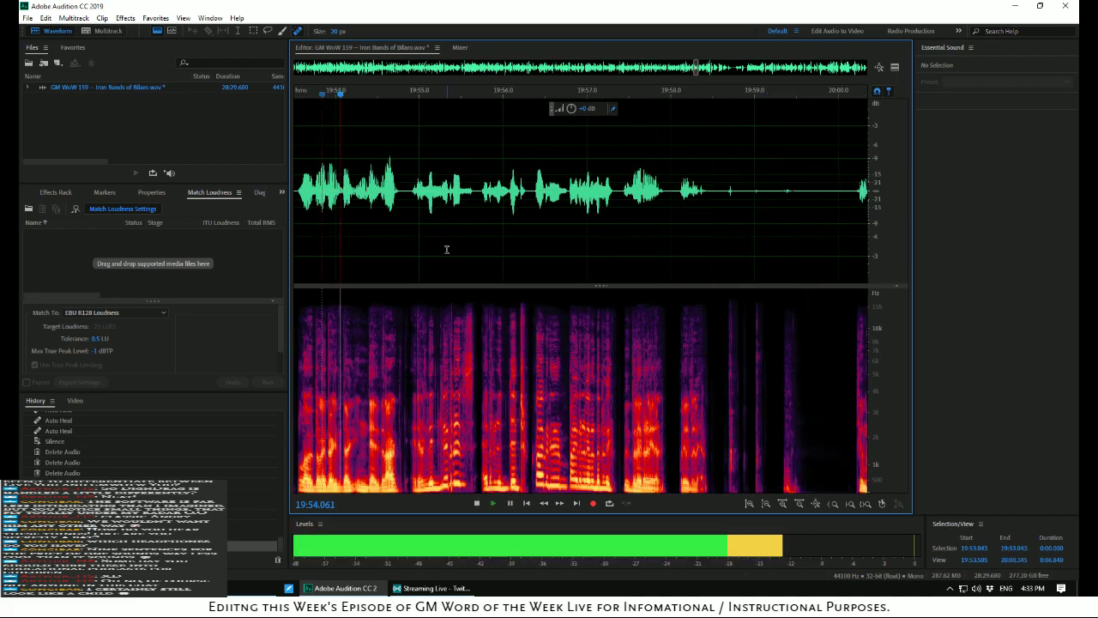
scroll(529, 240, down, 5)
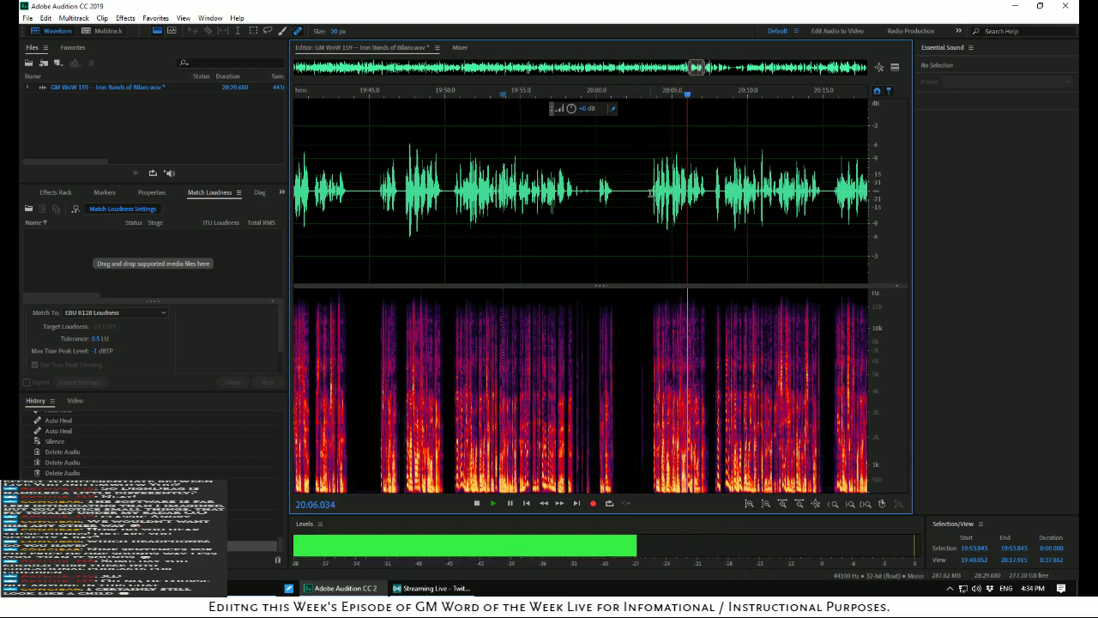
Delete the superseded take from 19:45.633 to 20:03.543 and play back the passage from 19:40.125
key(space)
drag(650, 186, 380, 194)
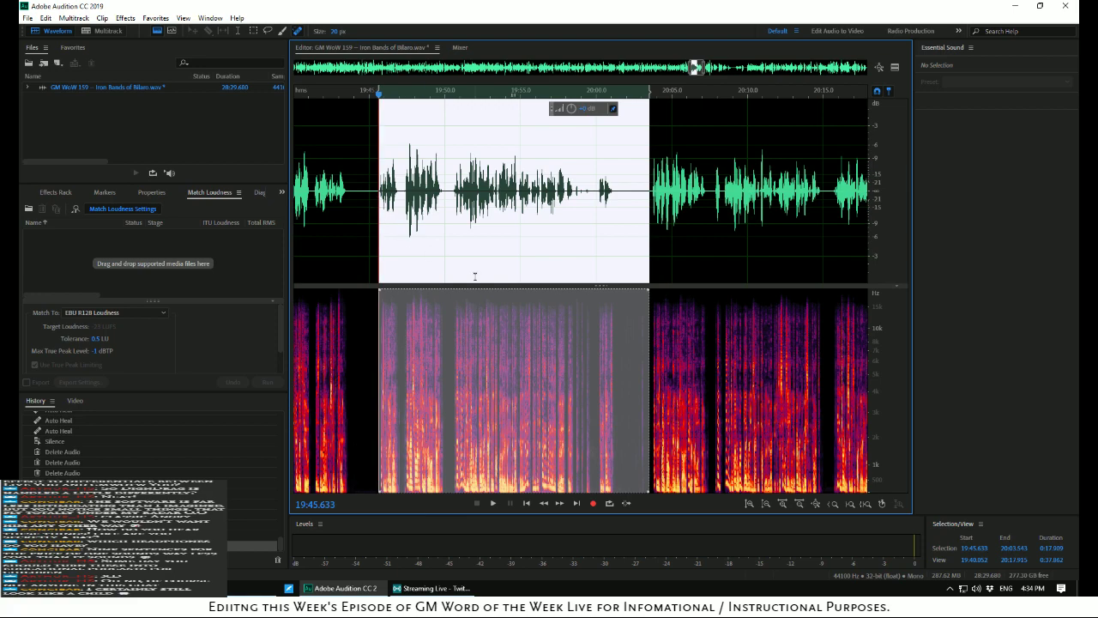
key(Delete)
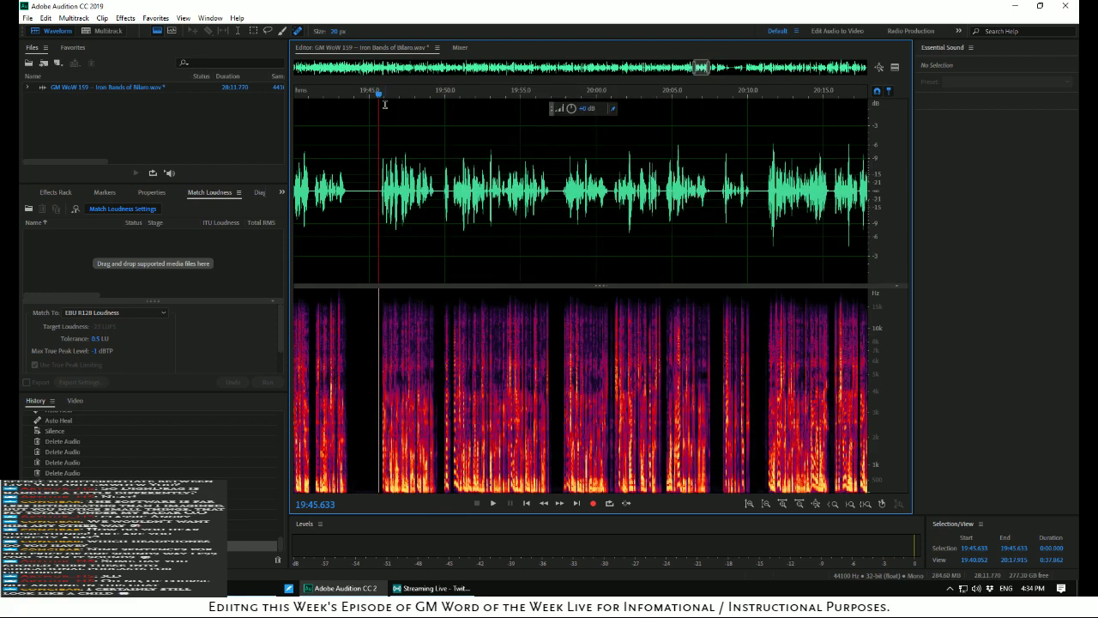
key(space)
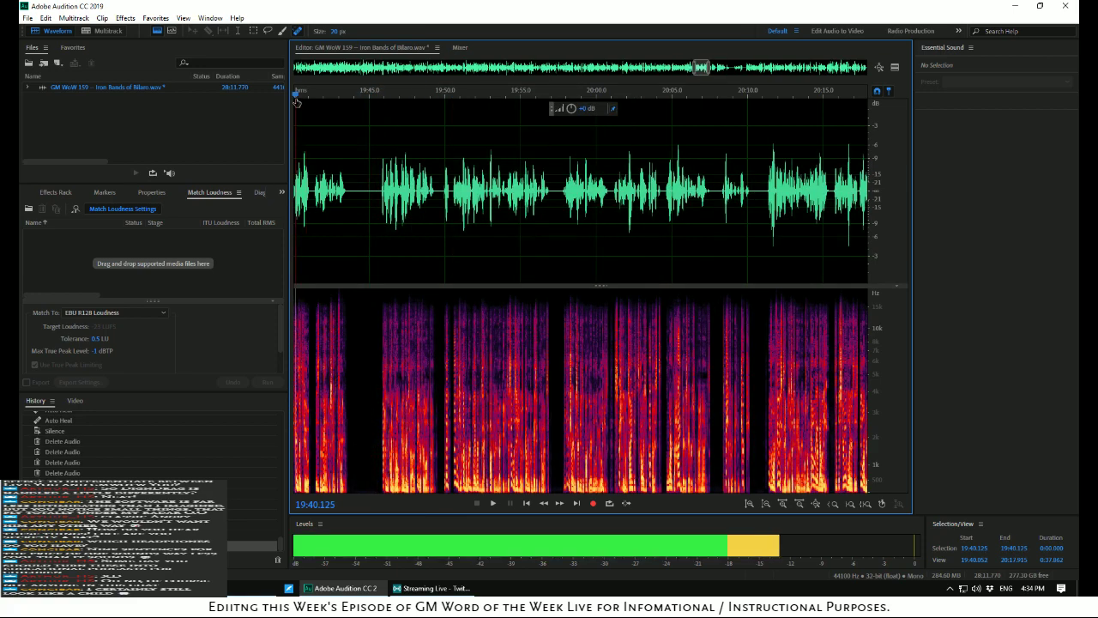
Listen to the passage from 19:39.359, then replay the start of the phrase from 20:11.176 to locate the clicks
click(382, 125)
key(space)
scroll(420, 147, up, 4)
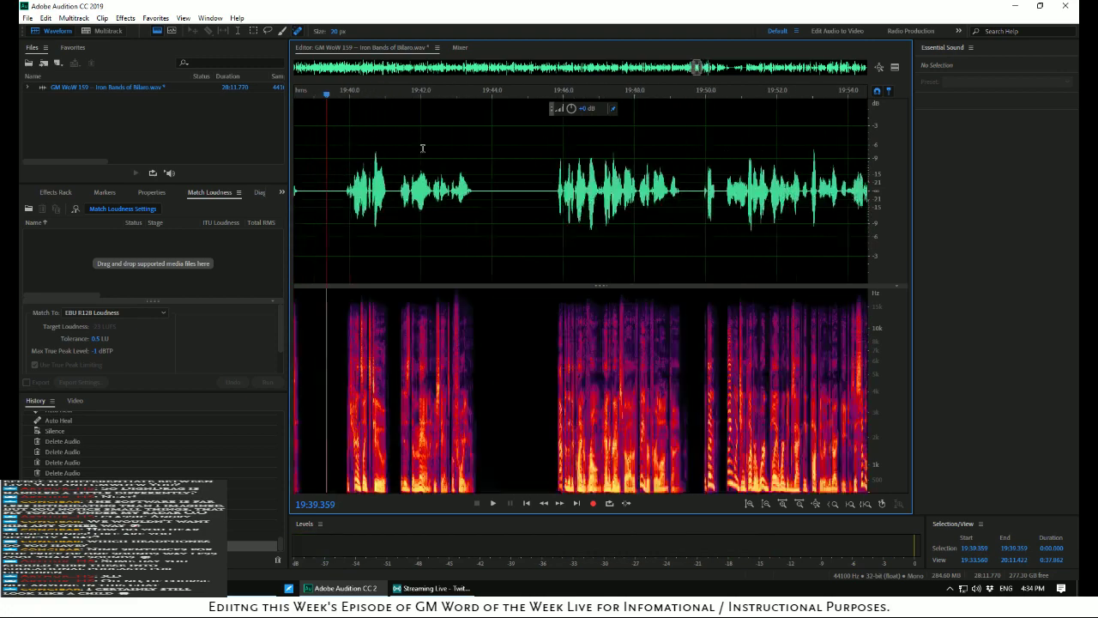
key(space)
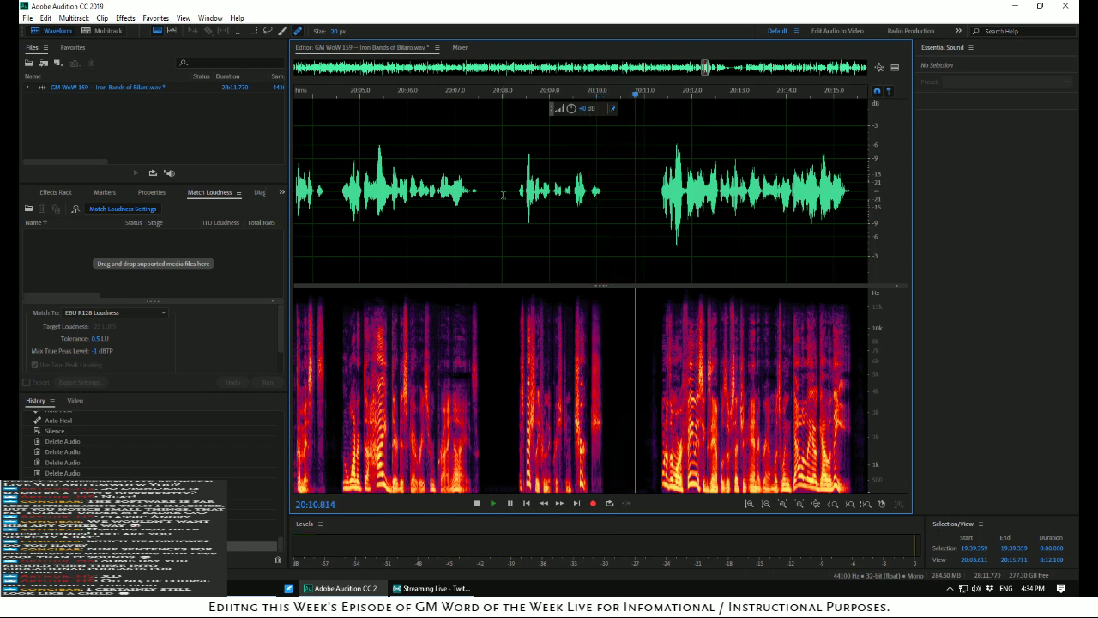
key(space)
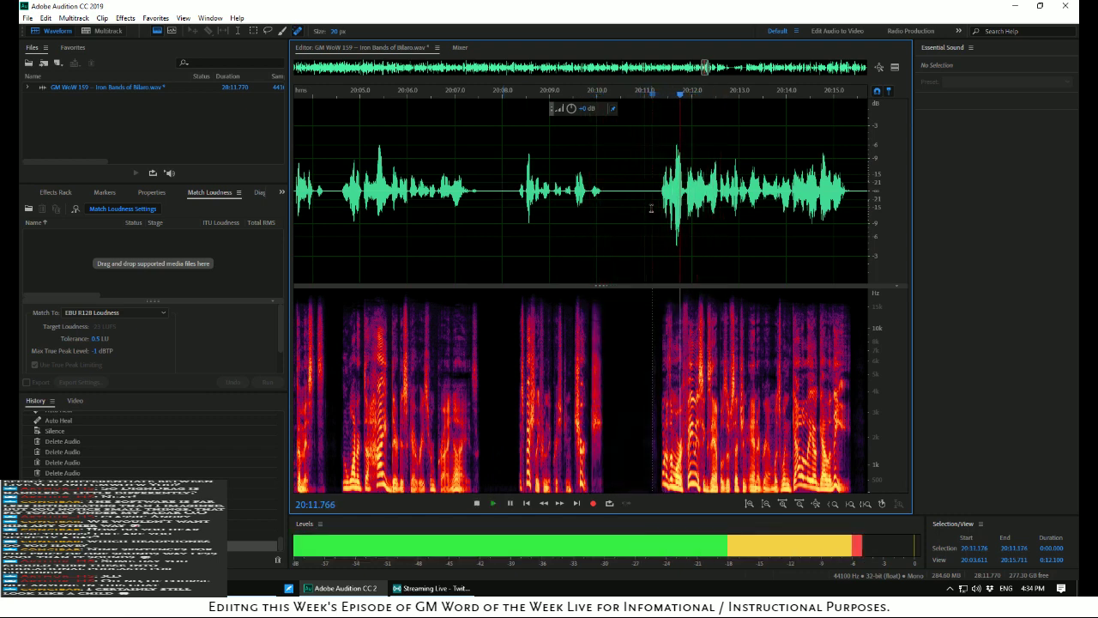
key(space)
Auto-heal the two clicks in the opening word of the phrase, at 20:11.483 to 20:11.500 and 20:11.523 to 20:11.538
scroll(675, 220, up, 10)
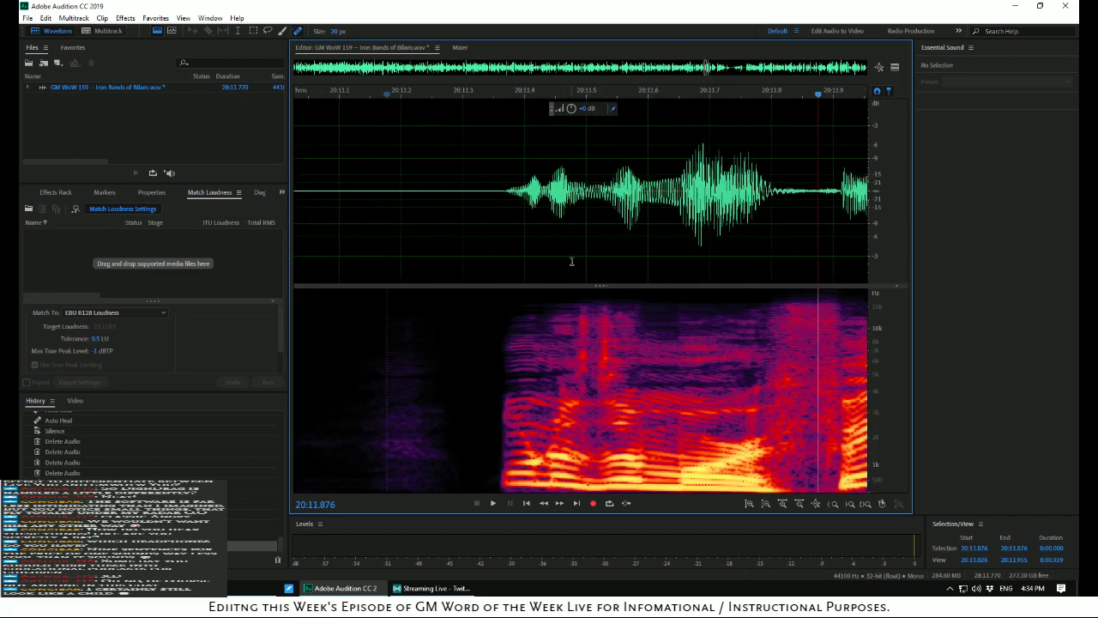
drag(575, 262, 589, 269)
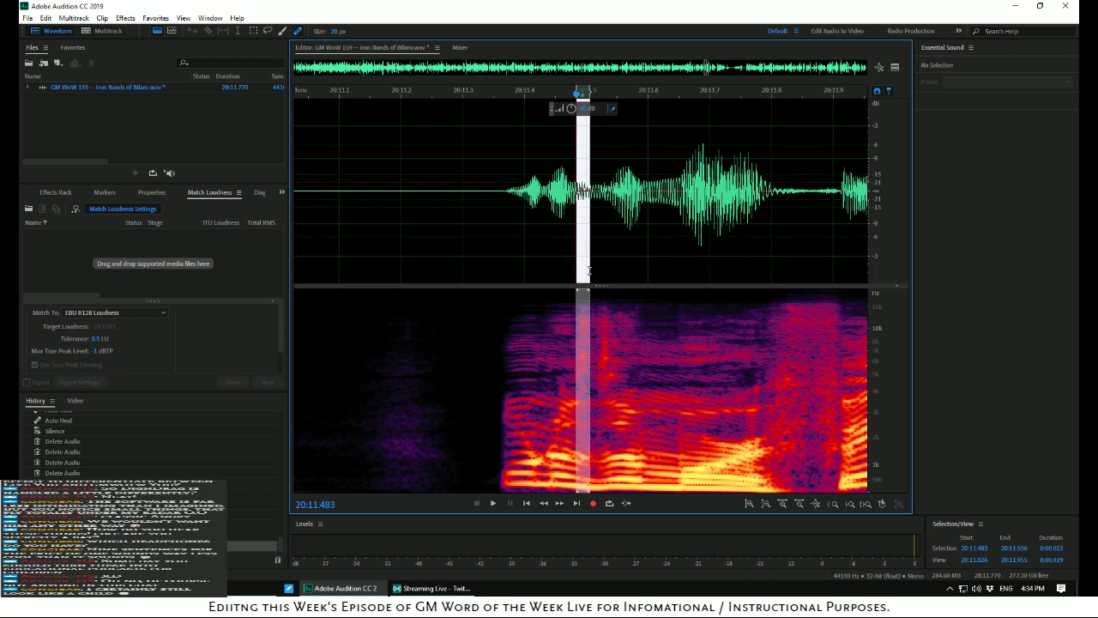
right_click(584, 268)
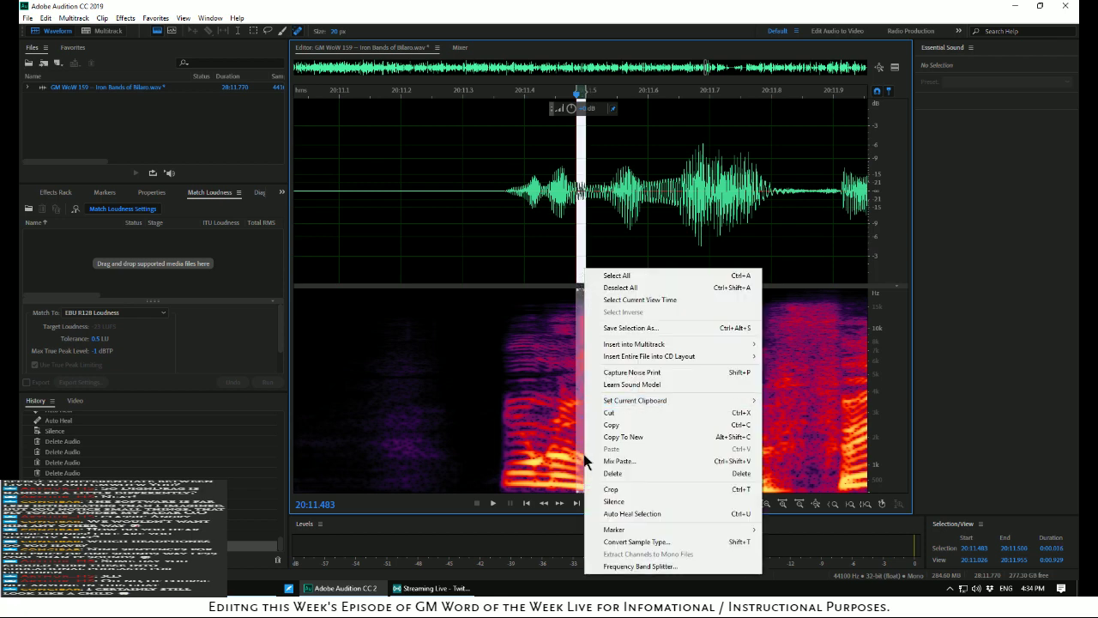
click(608, 513)
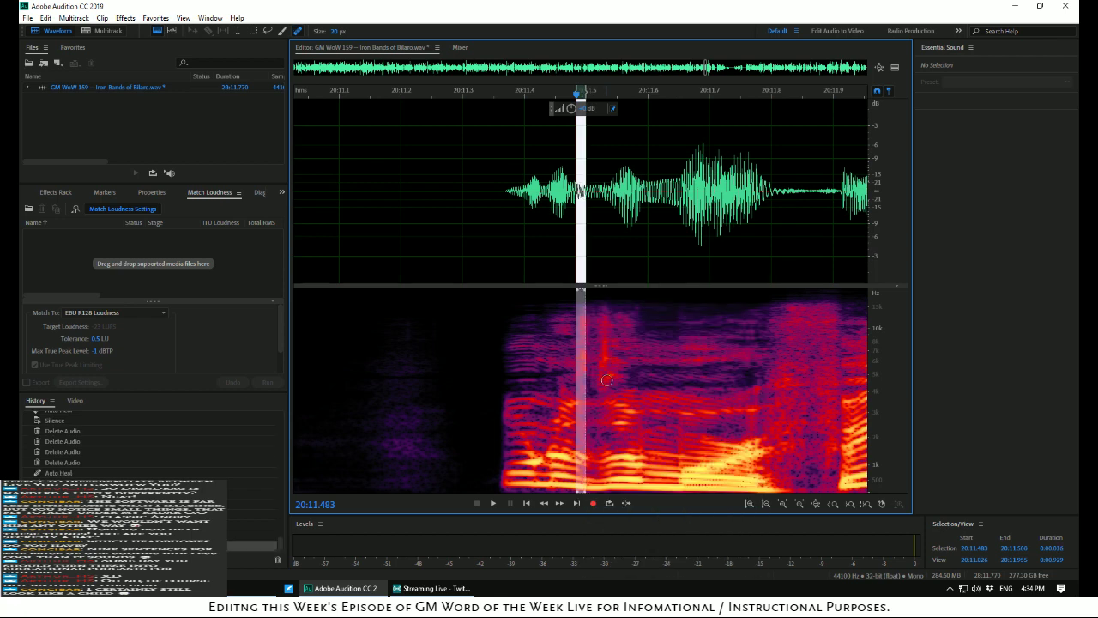
click(600, 272)
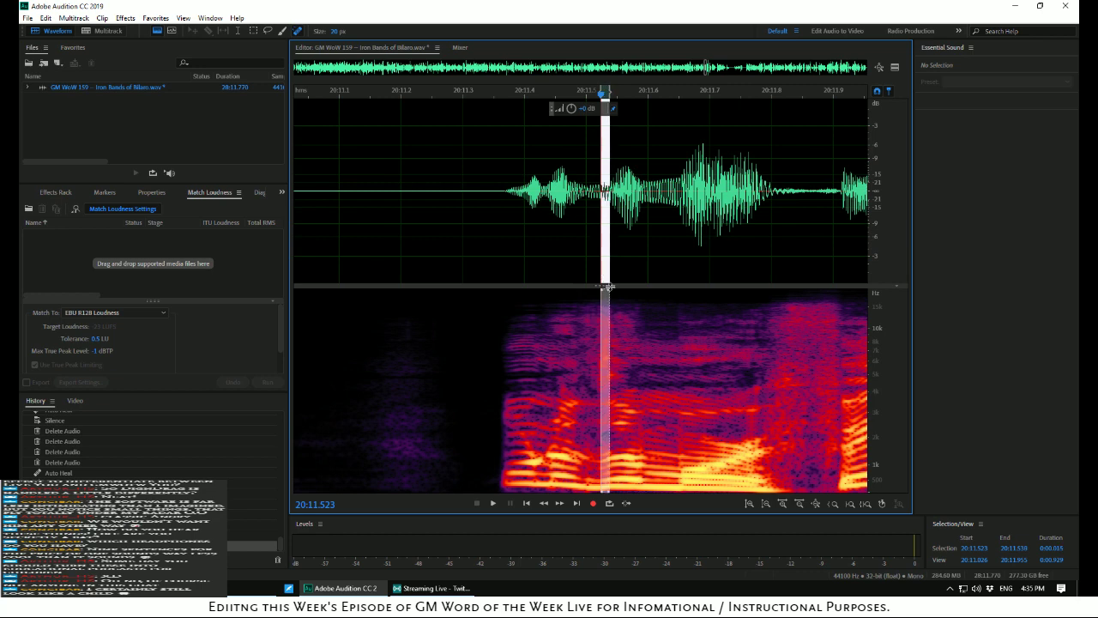
right_click(604, 269)
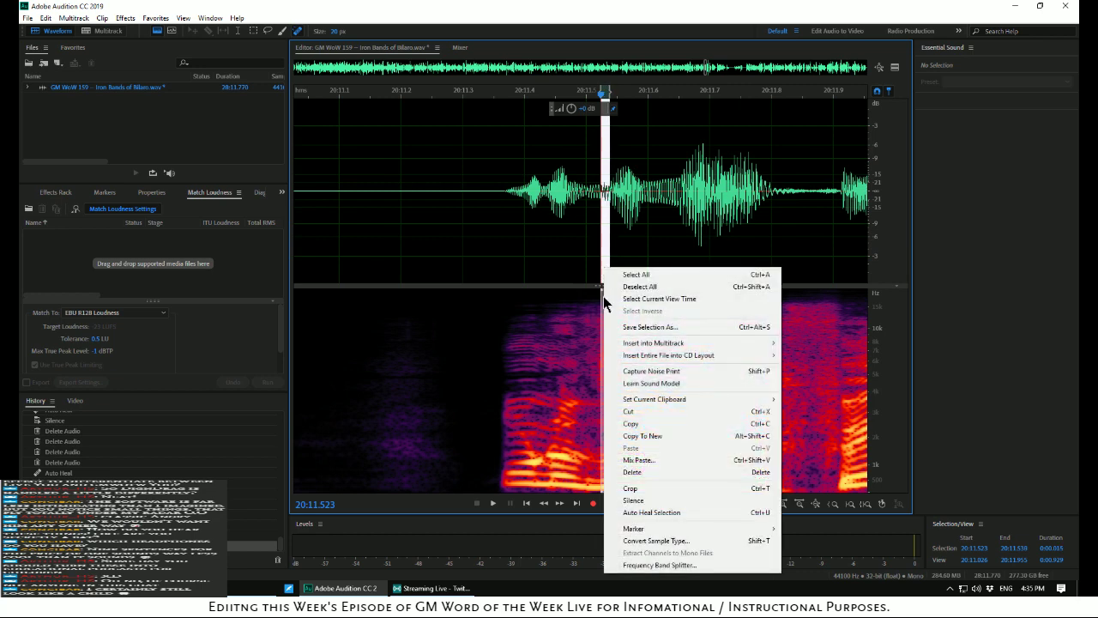
click(614, 511)
Listen on from 20:11.151 through the healed word, then delete the flubbed take from 20:19.808 to 20:26.798
click(372, 219)
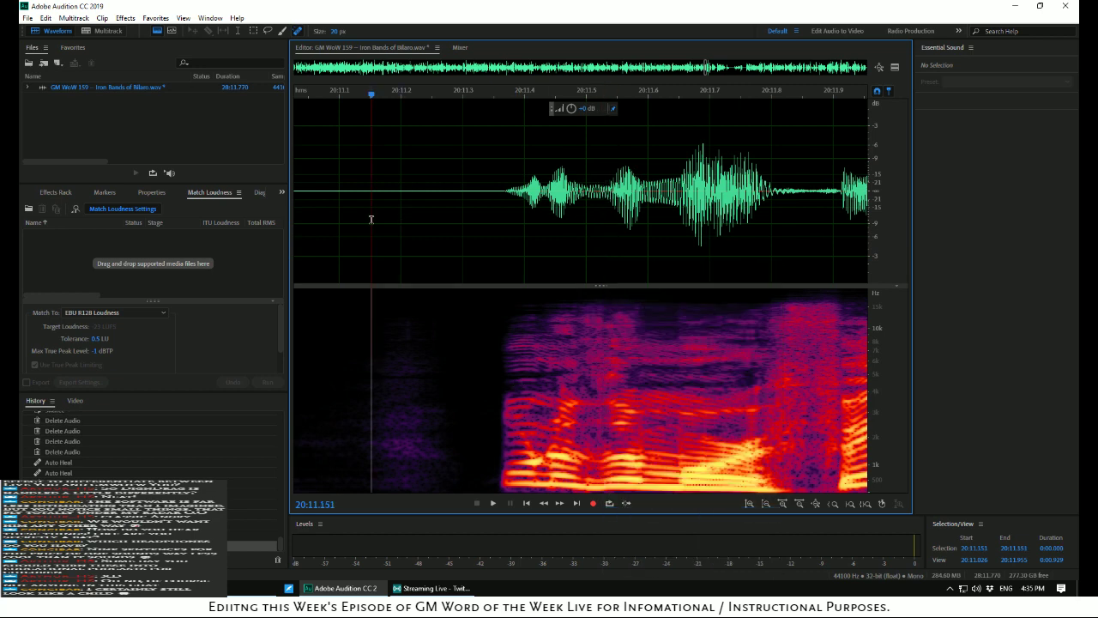
key(space)
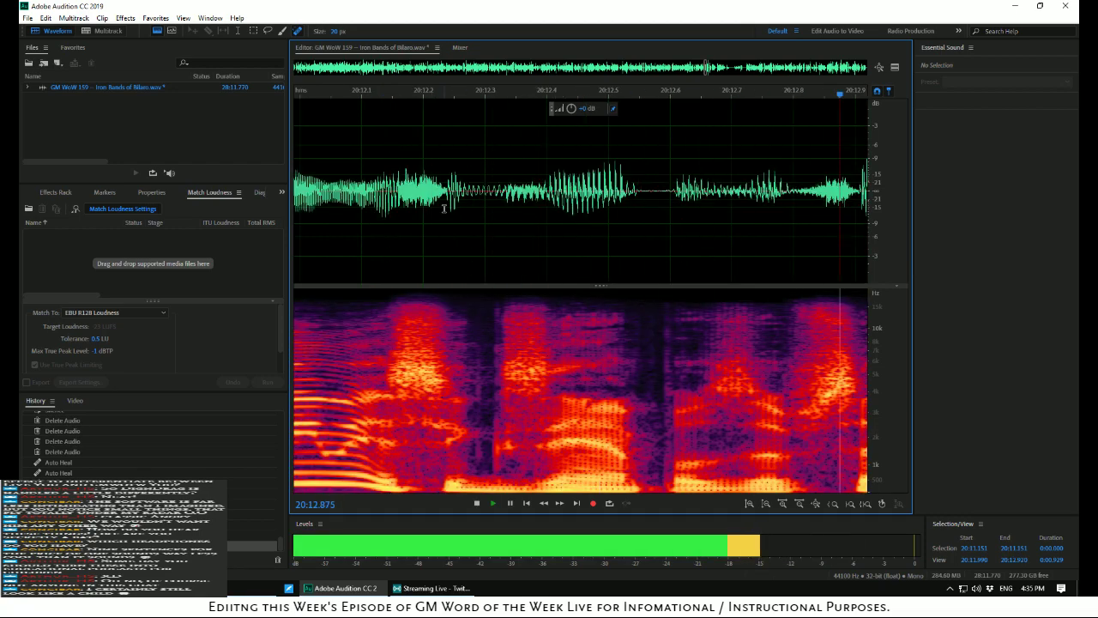
scroll(444, 208, down, 3)
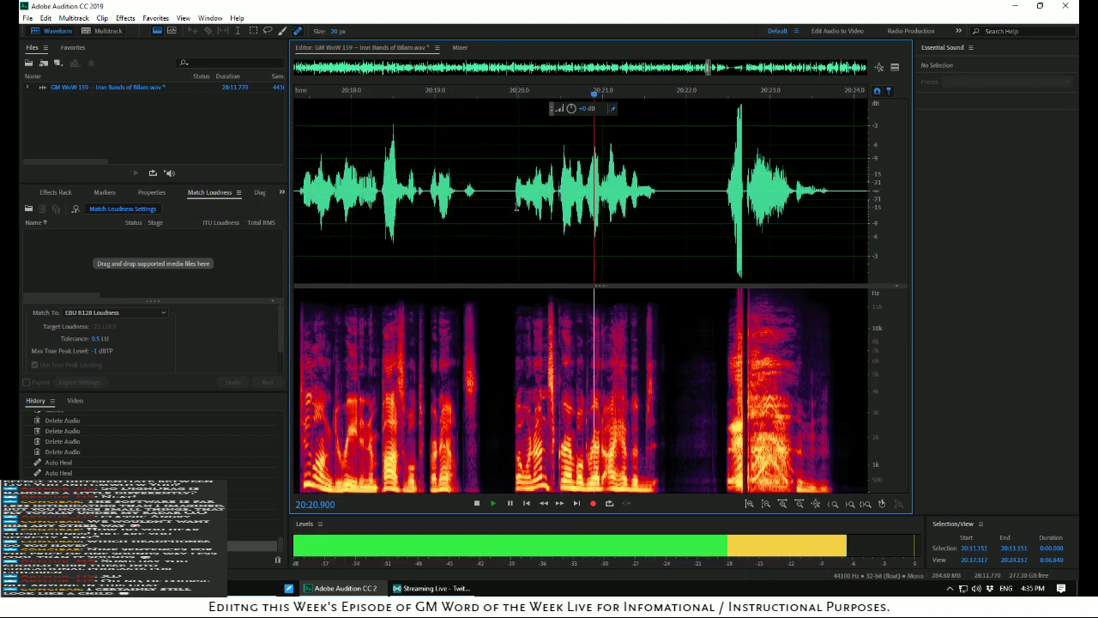
scroll(517, 207, down, 5)
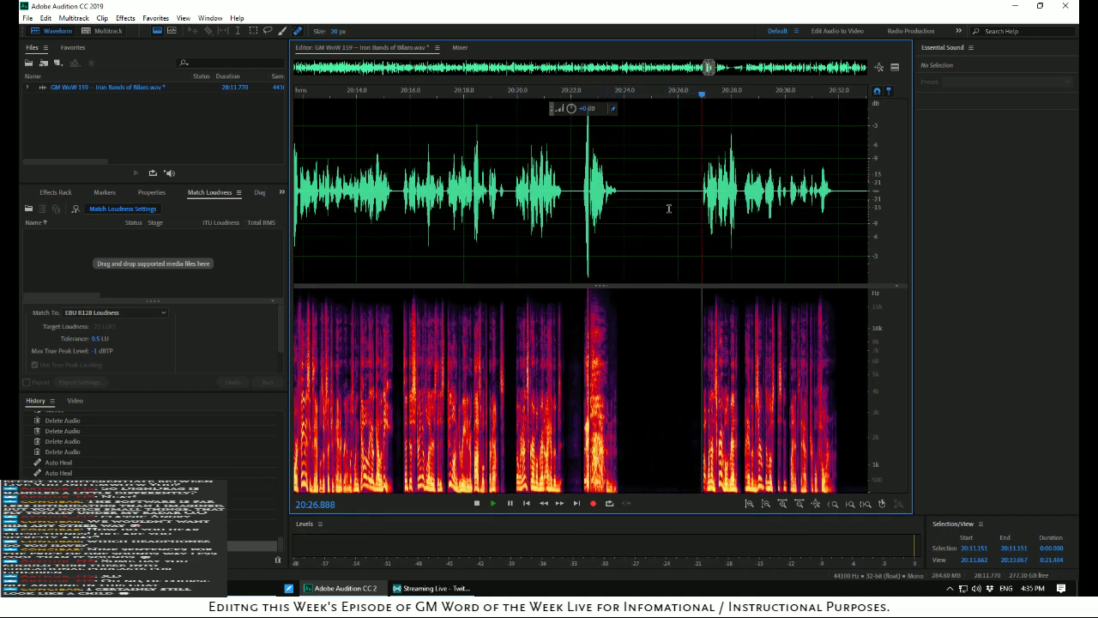
drag(699, 190, 513, 202)
key(space)
key(space)
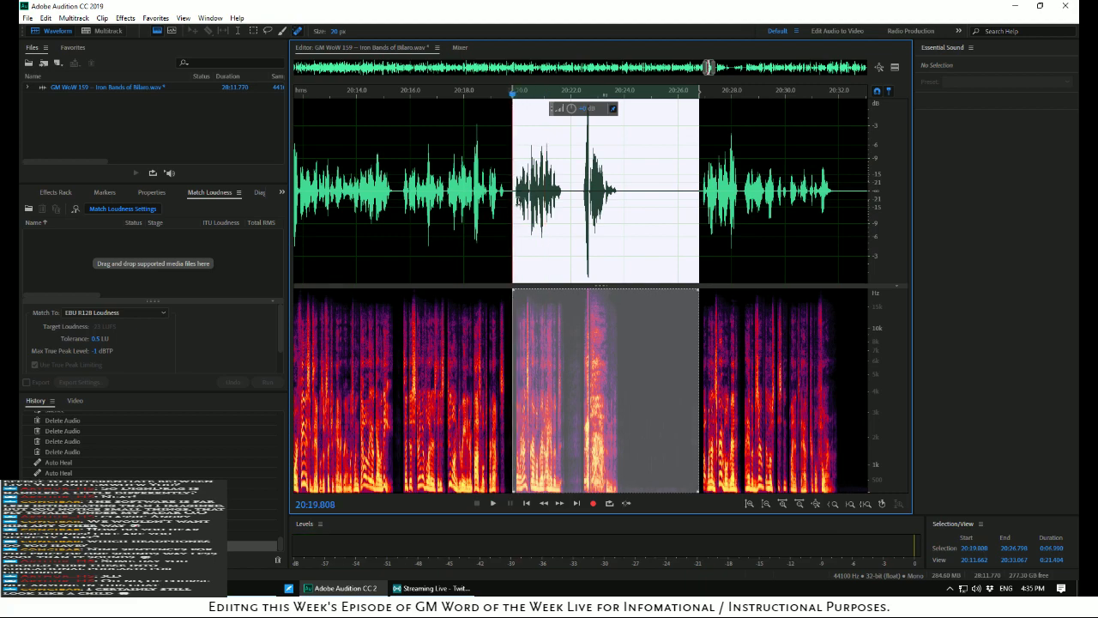
key(Delete)
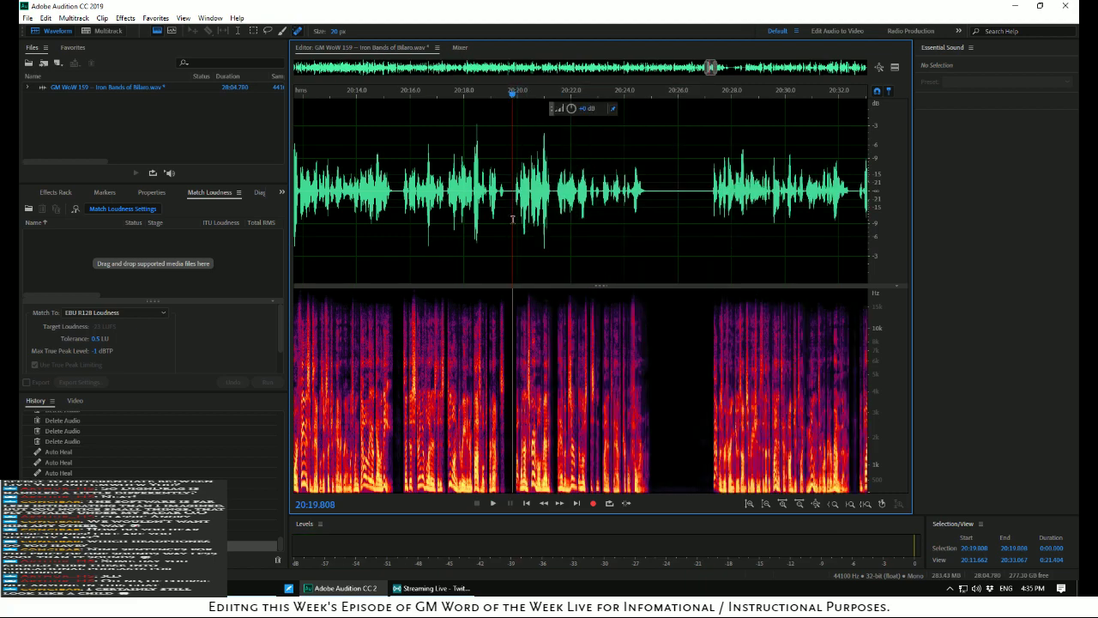
Play across the new cut from 20:18.567, then shorten the following pause by deleting 20:25.466 to 20:27.193
scroll(512, 219, up, 8)
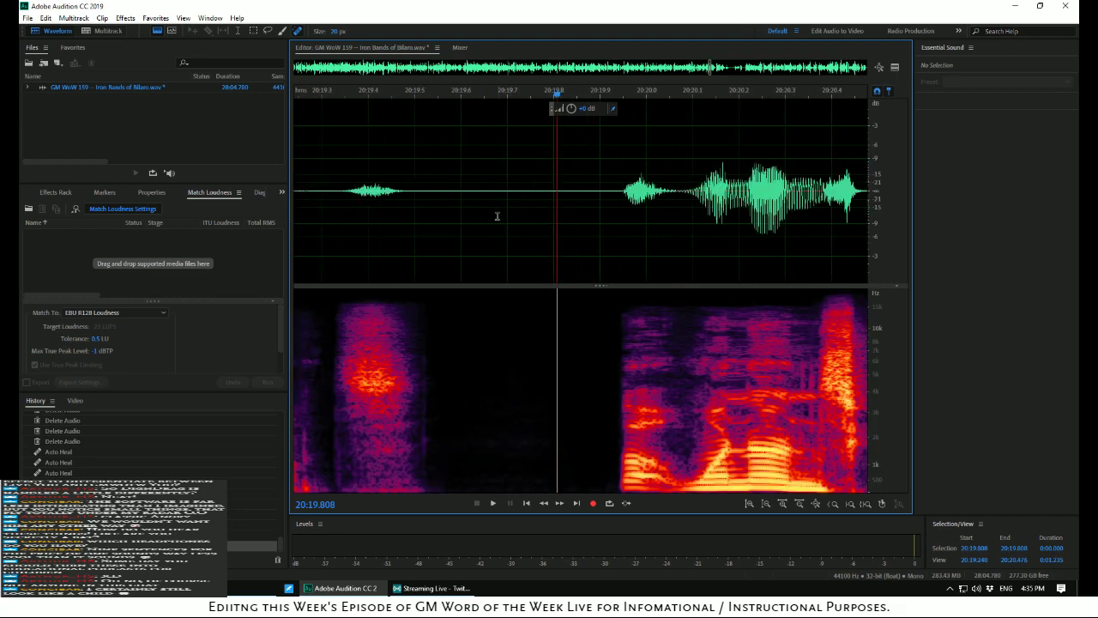
scroll(431, 207, down, 3)
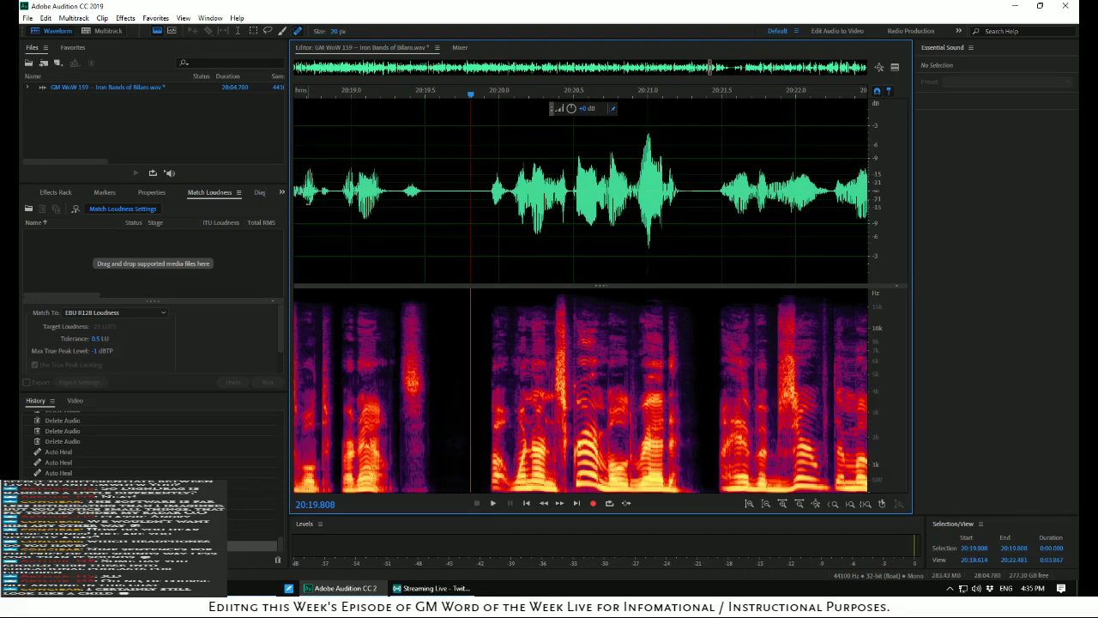
scroll(309, 201, down, 2)
click(296, 208)
key(space)
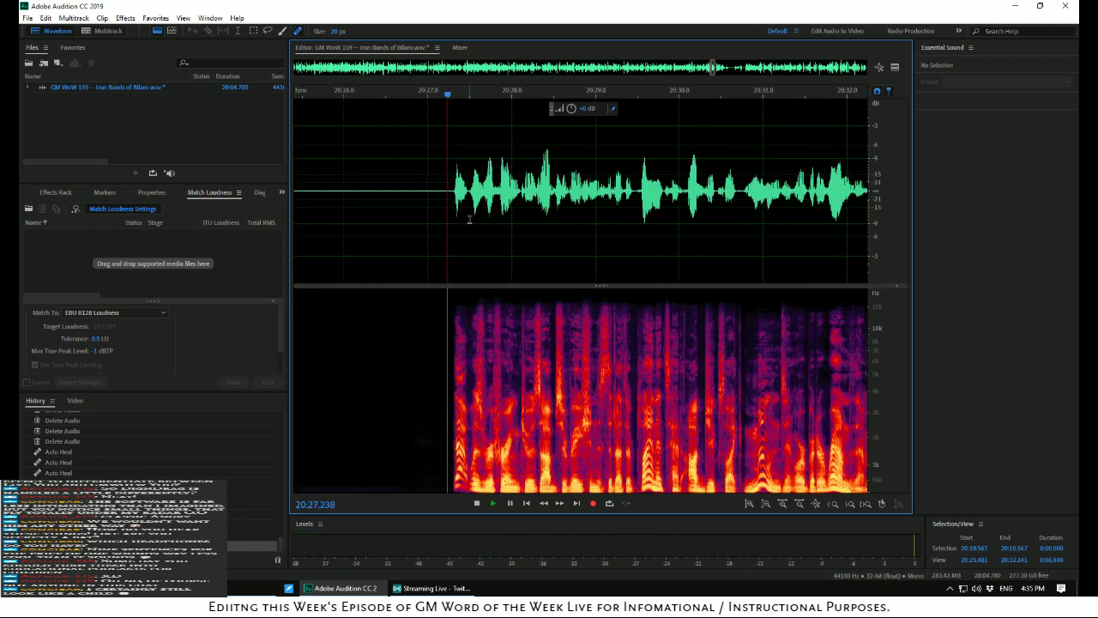
drag(445, 197, 487, 206)
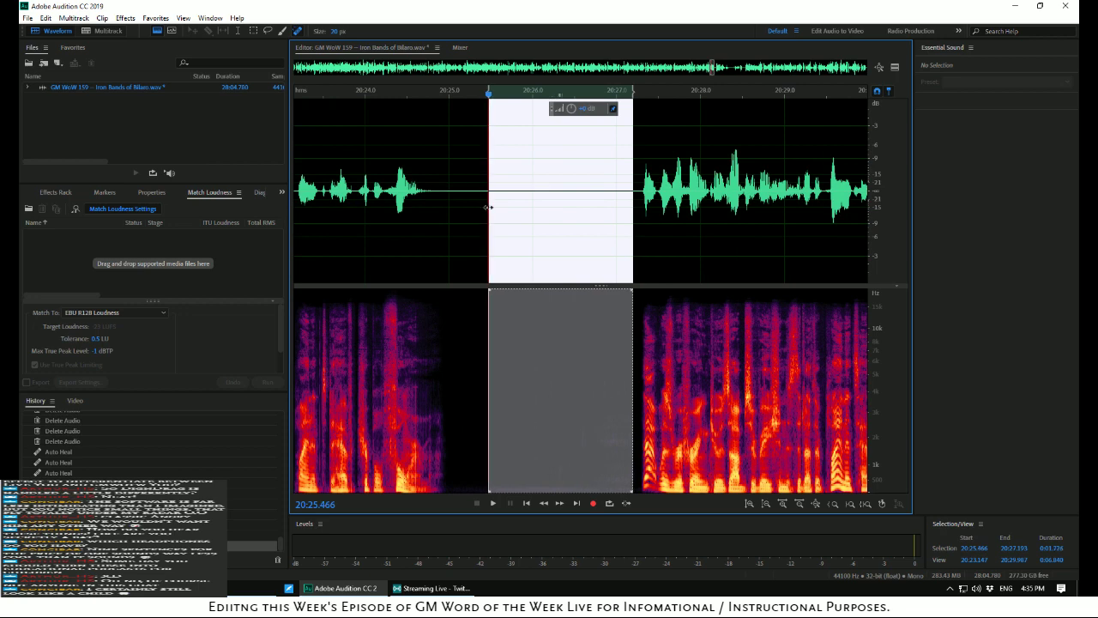
key(Delete)
Listen across the shortened pause from 20:23.773, then delete 20:36.599 to 20:39.713 from the next long gap
click(346, 150)
key(space)
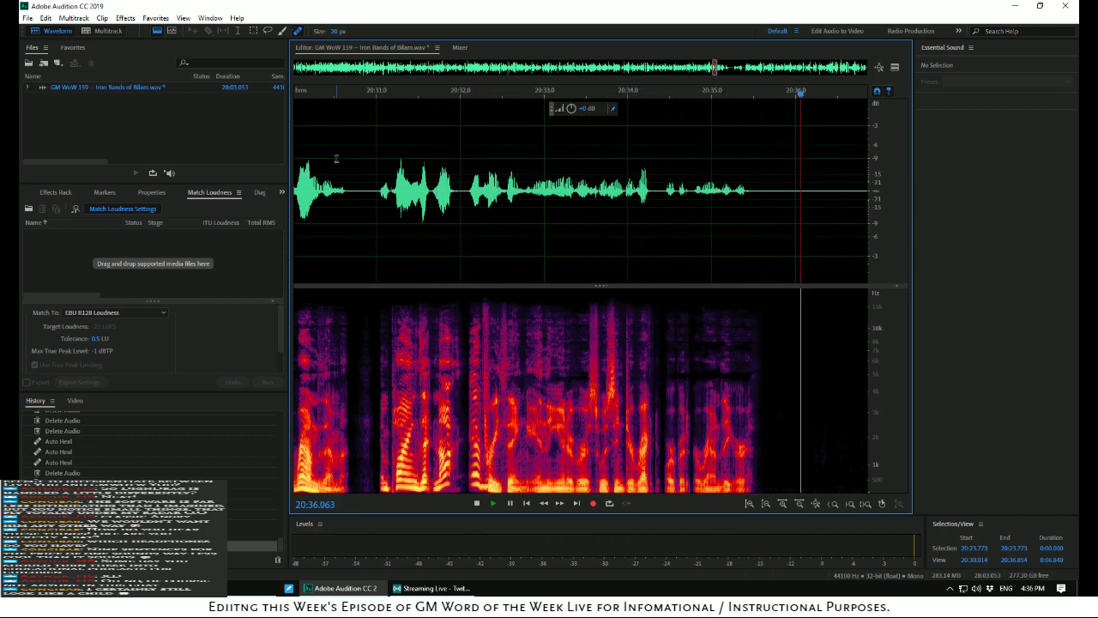
scroll(335, 151, down, 3)
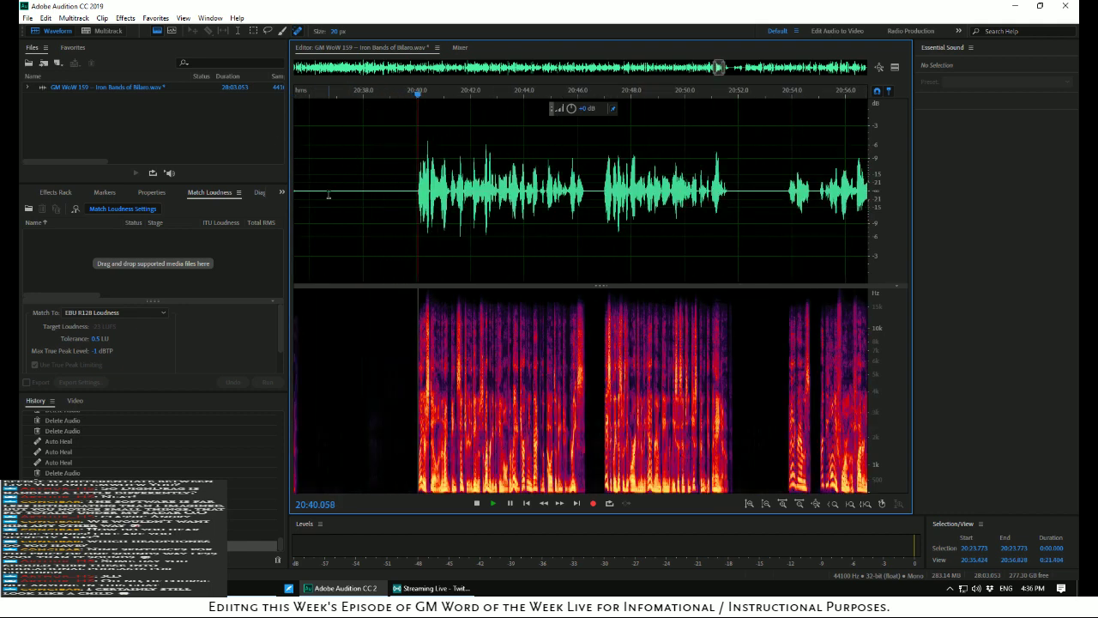
drag(410, 184, 483, 229)
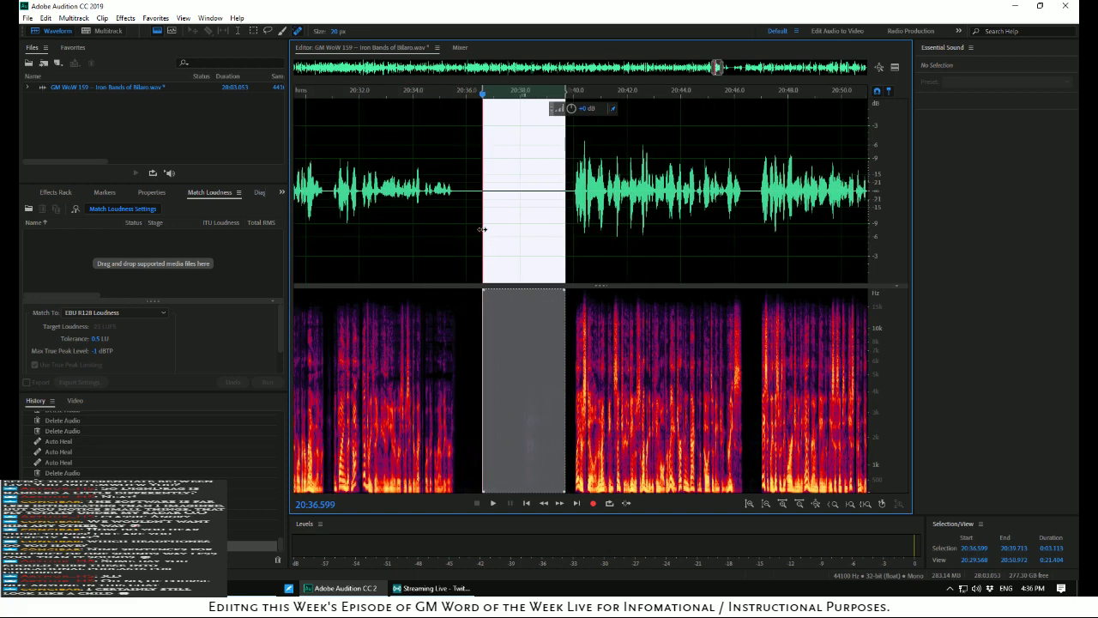
key(Delete)
Play across the tightened gap from 20:33.341 and replay from about 20:38.0 to locate the clicks in the sentence
key(space)
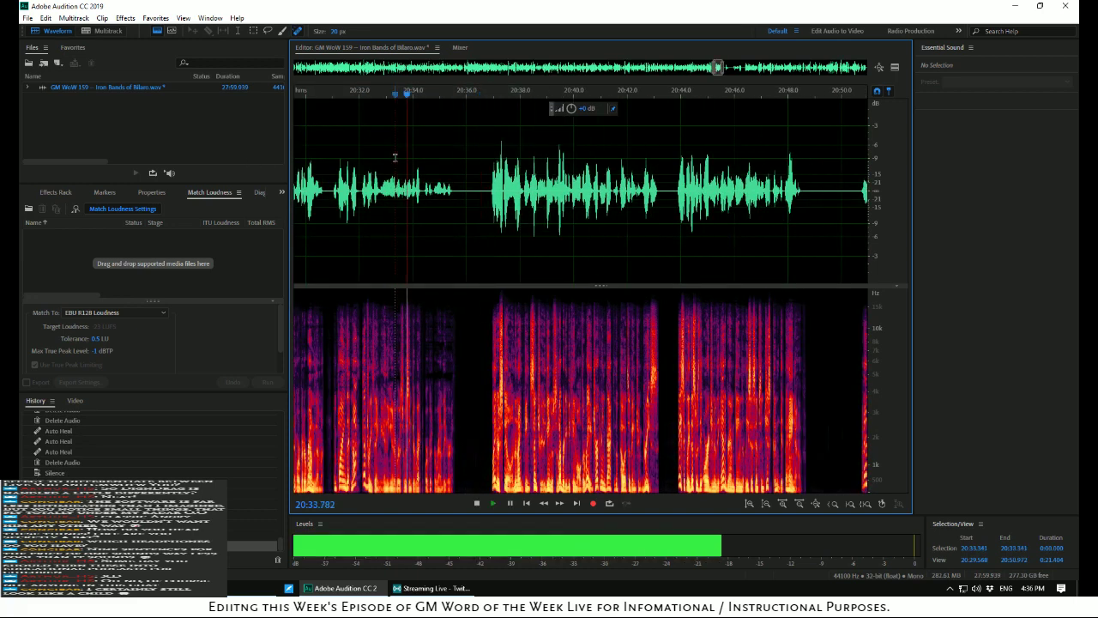
scroll(484, 207, up, 3)
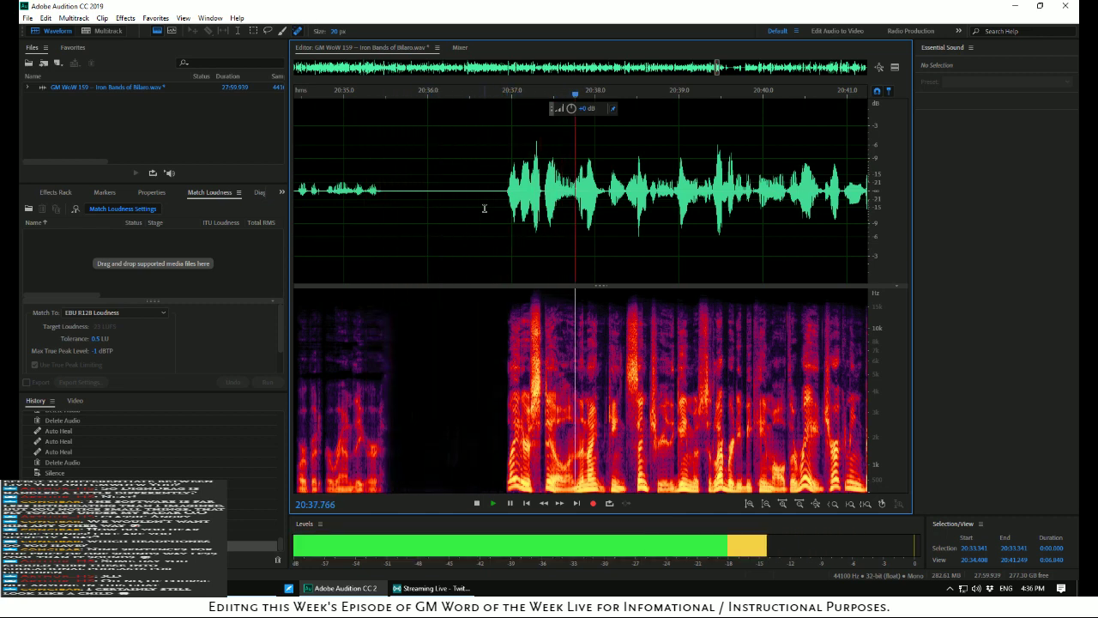
key(space)
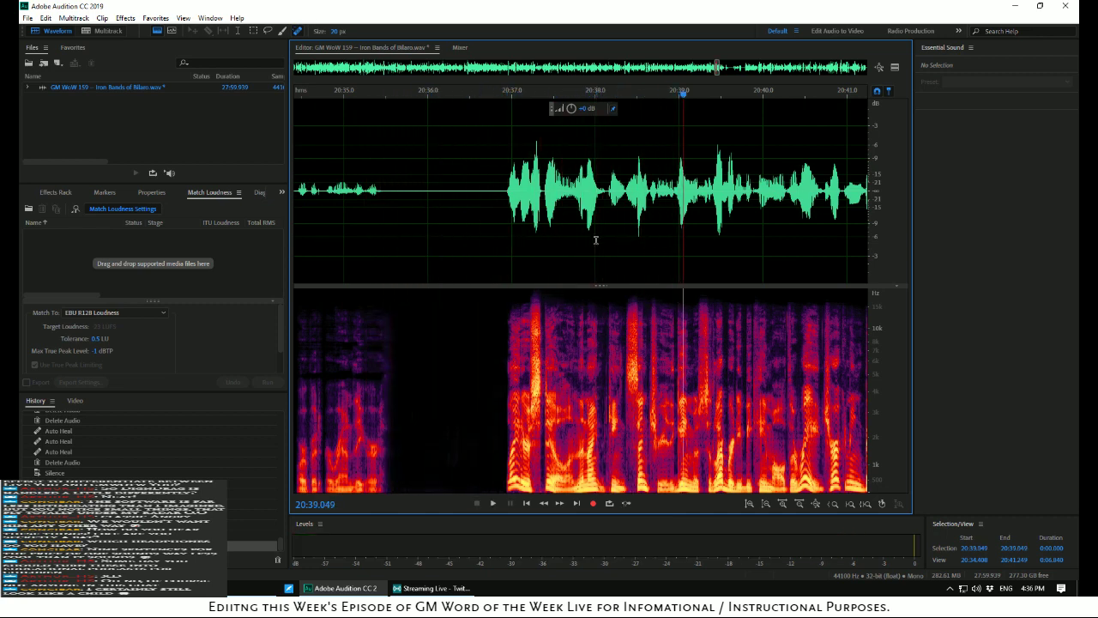
click(595, 239)
key(space)
key(space)
Auto-heal the click between words from 20:38.100 to 20:38.133
scroll(604, 243, up, 3)
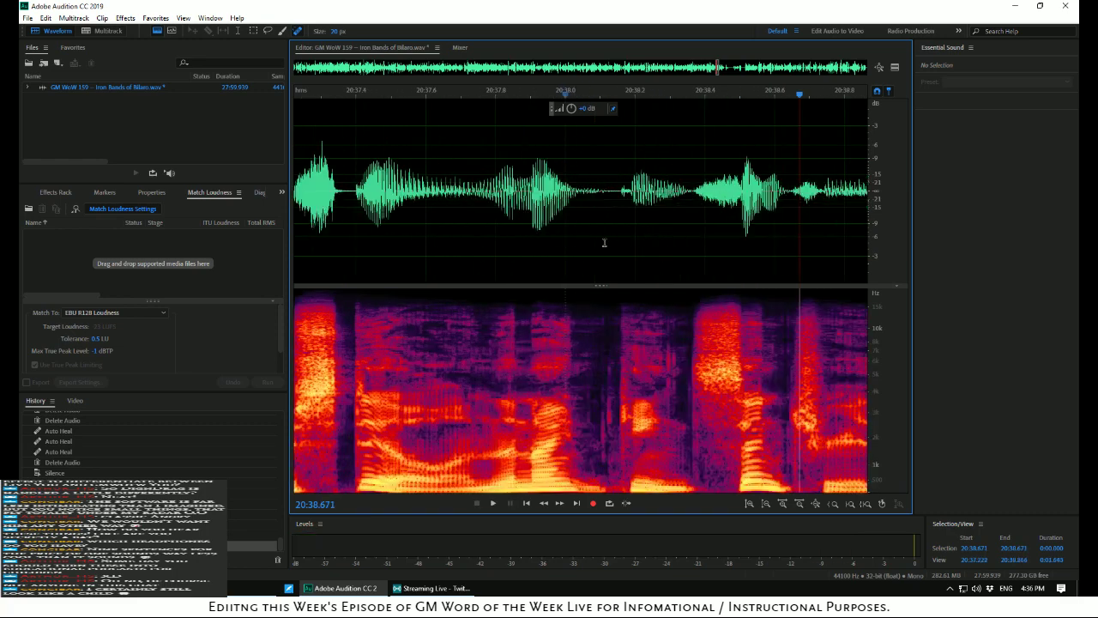
scroll(604, 243, up, 2)
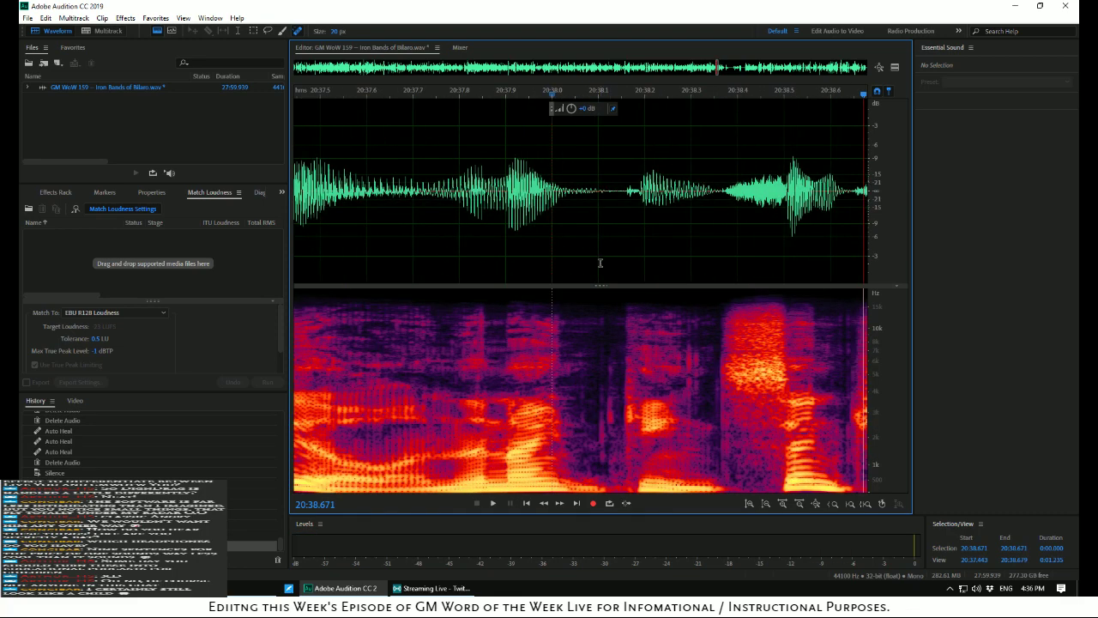
drag(599, 266, 611, 274)
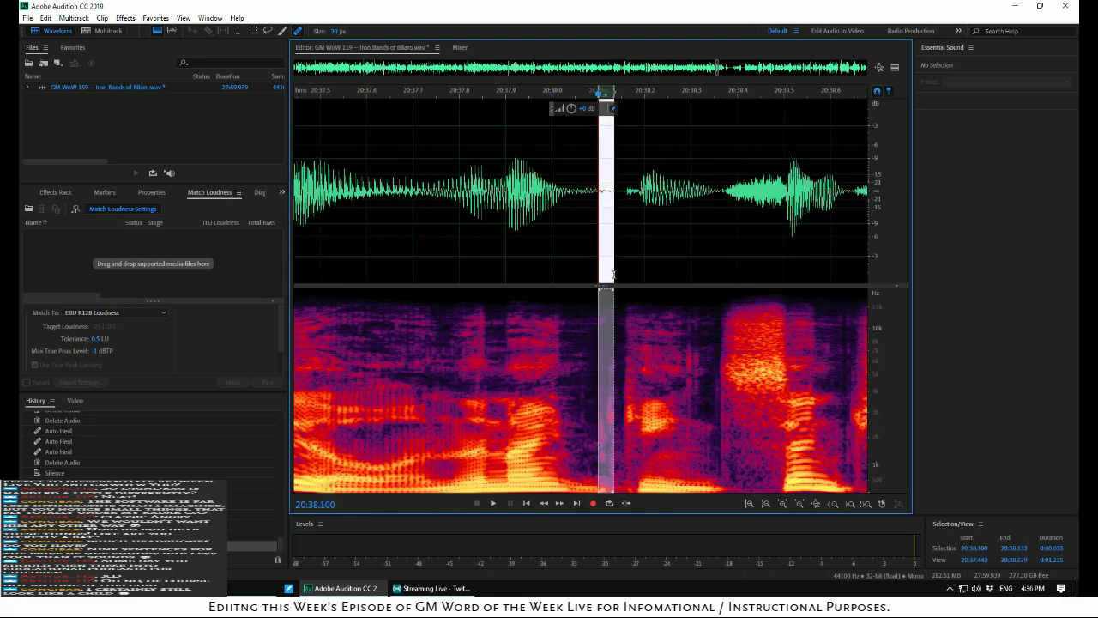
right_click(604, 248)
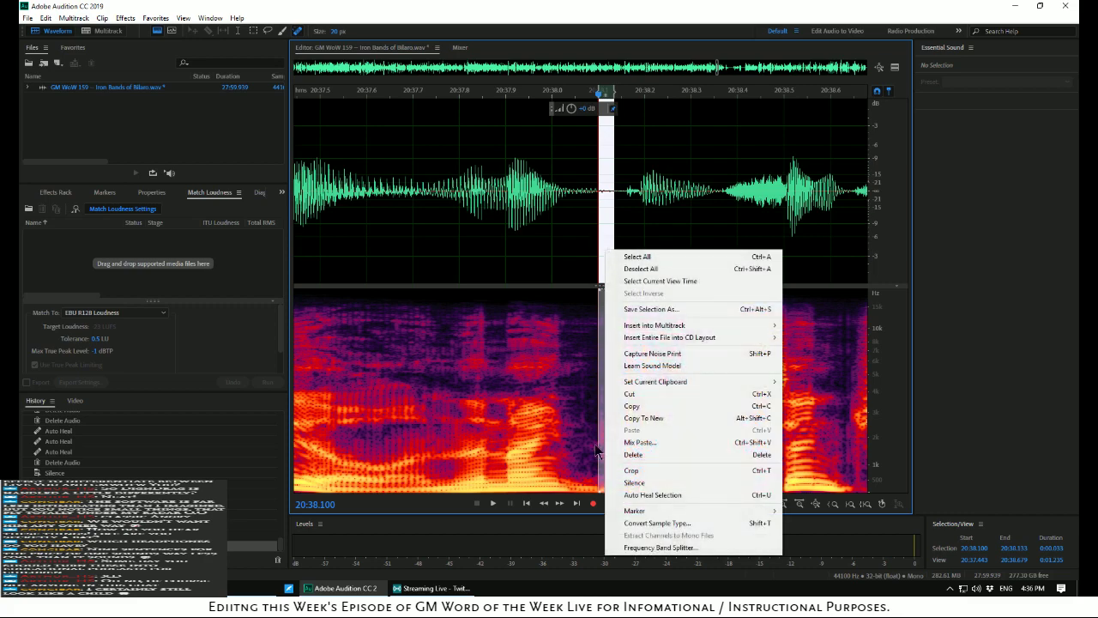
click(626, 498)
Play the spot from 20:38.245 and auto-heal the click from 20:38.288 to 20:38.300
click(666, 258)
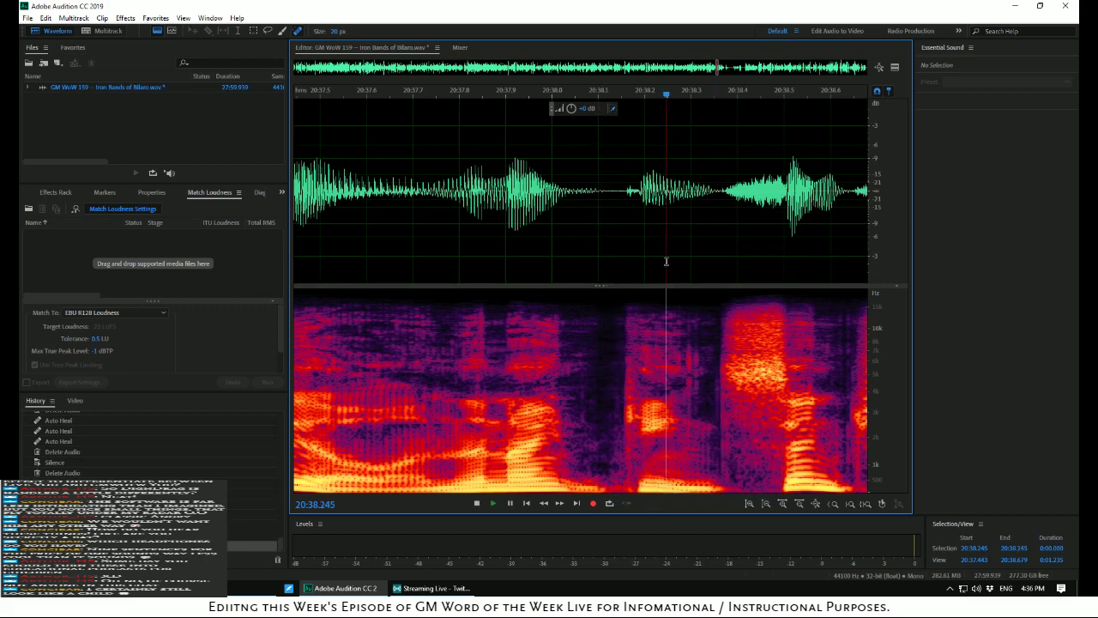
key(space)
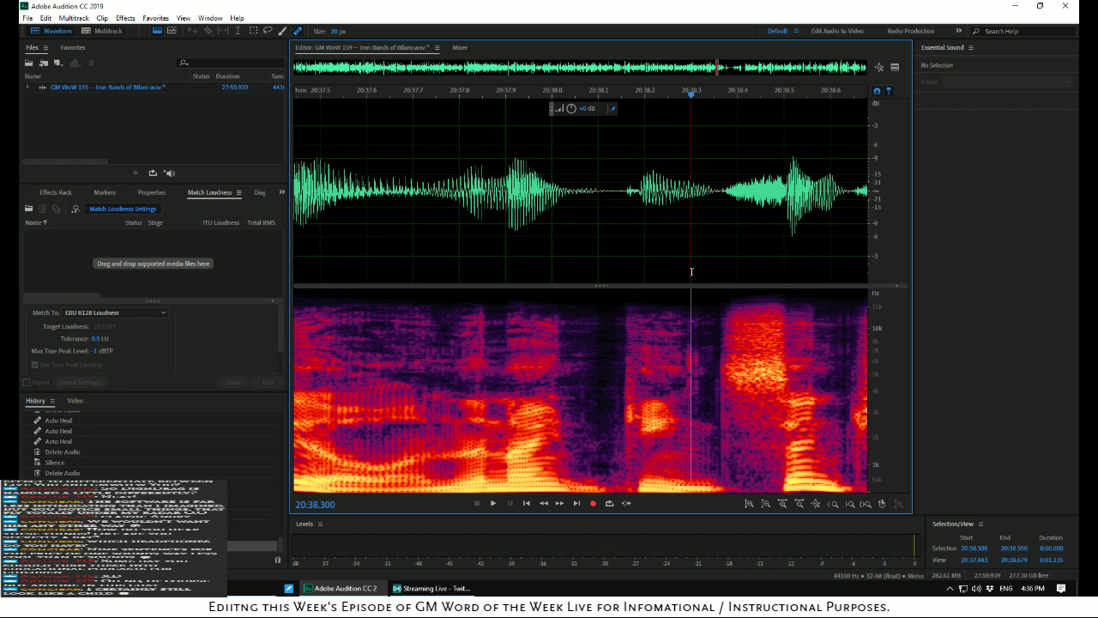
drag(691, 271, 688, 273)
right_click(687, 271)
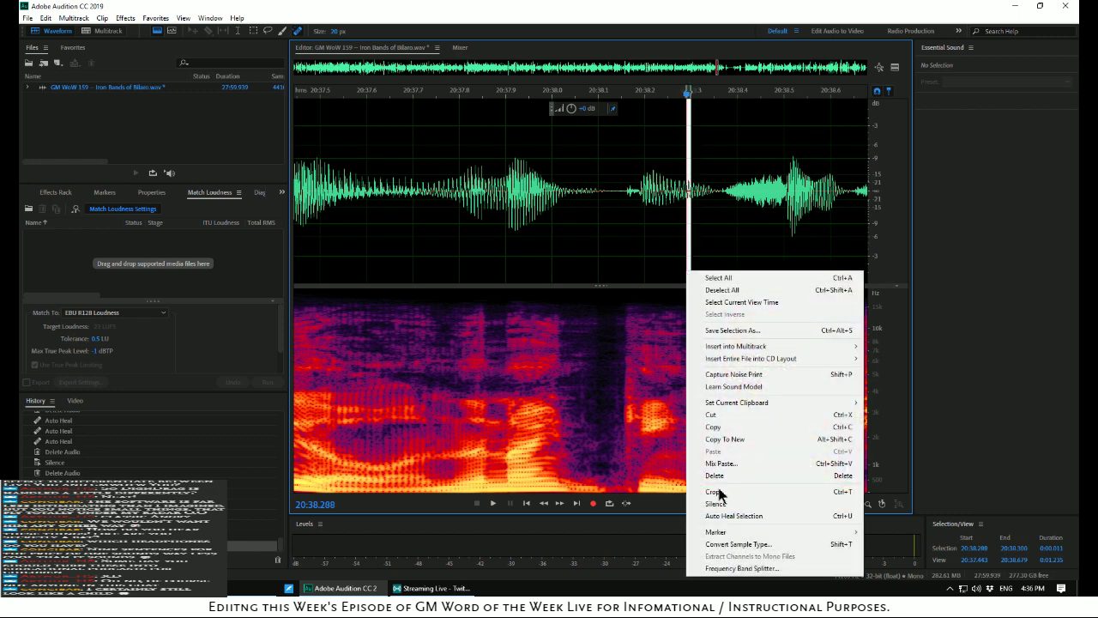
click(737, 519)
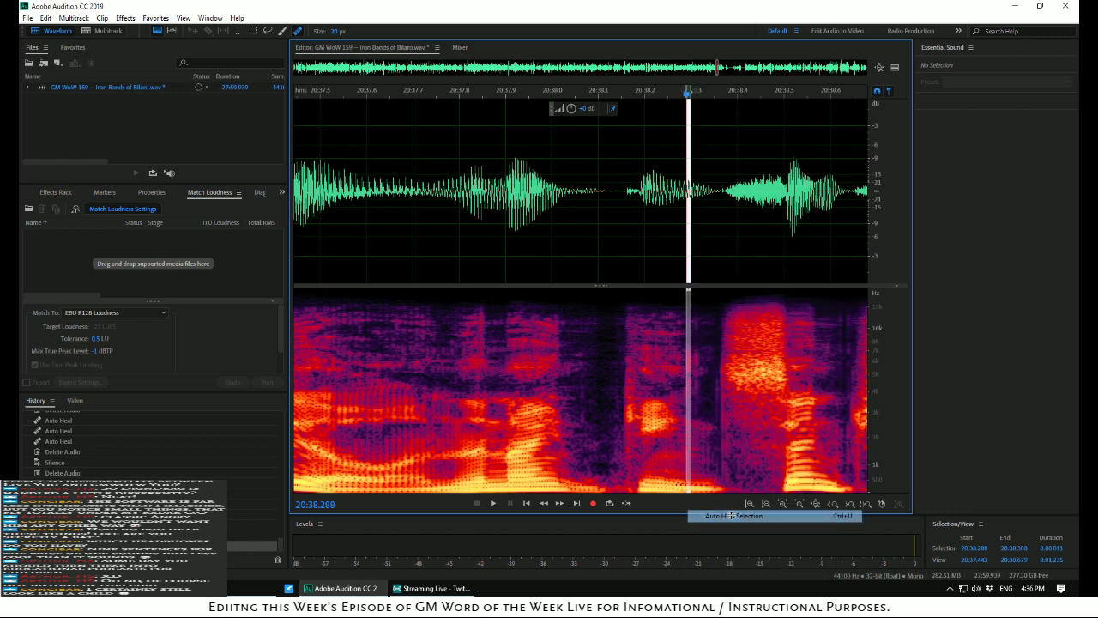
Auto-heal the click in the fading word tail from 20:38.300 to 20:38.320
click(695, 268)
drag(692, 267, 698, 270)
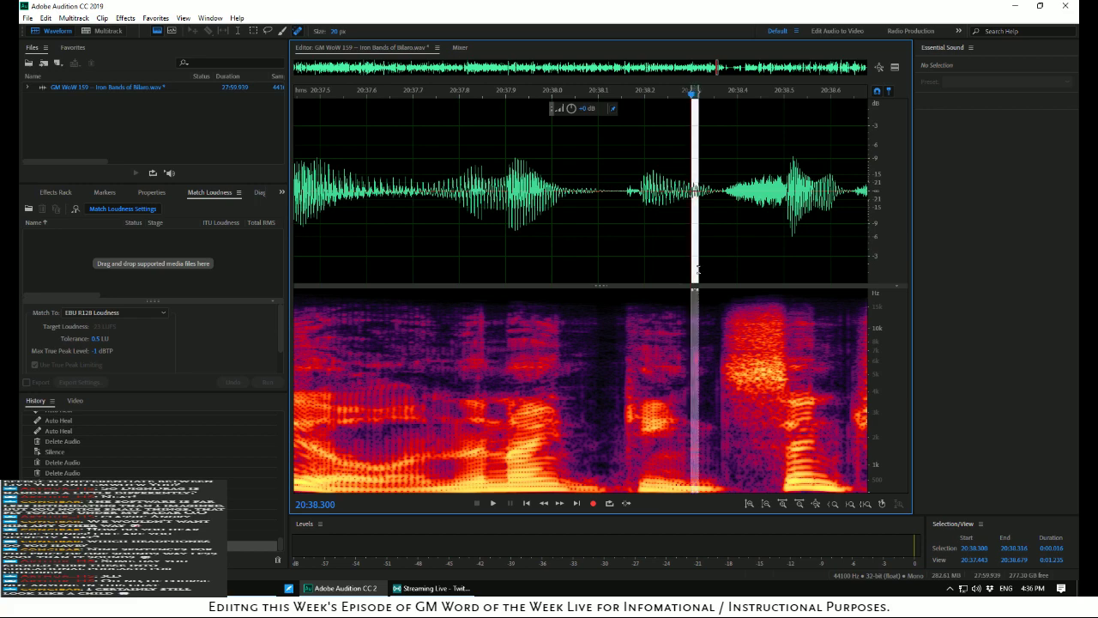
right_click(700, 270)
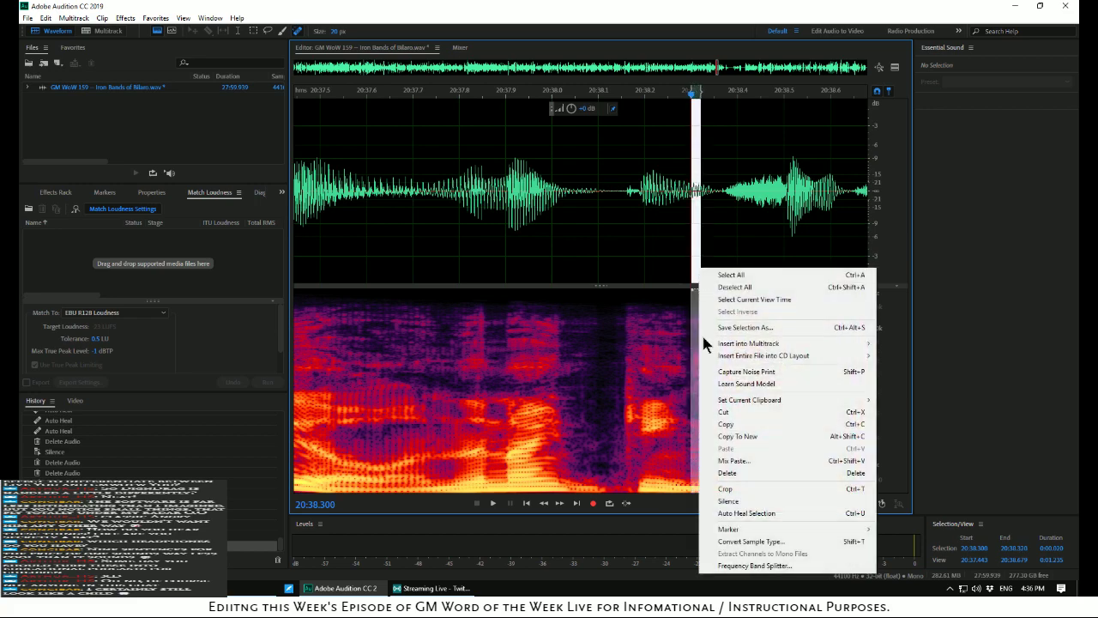
click(730, 514)
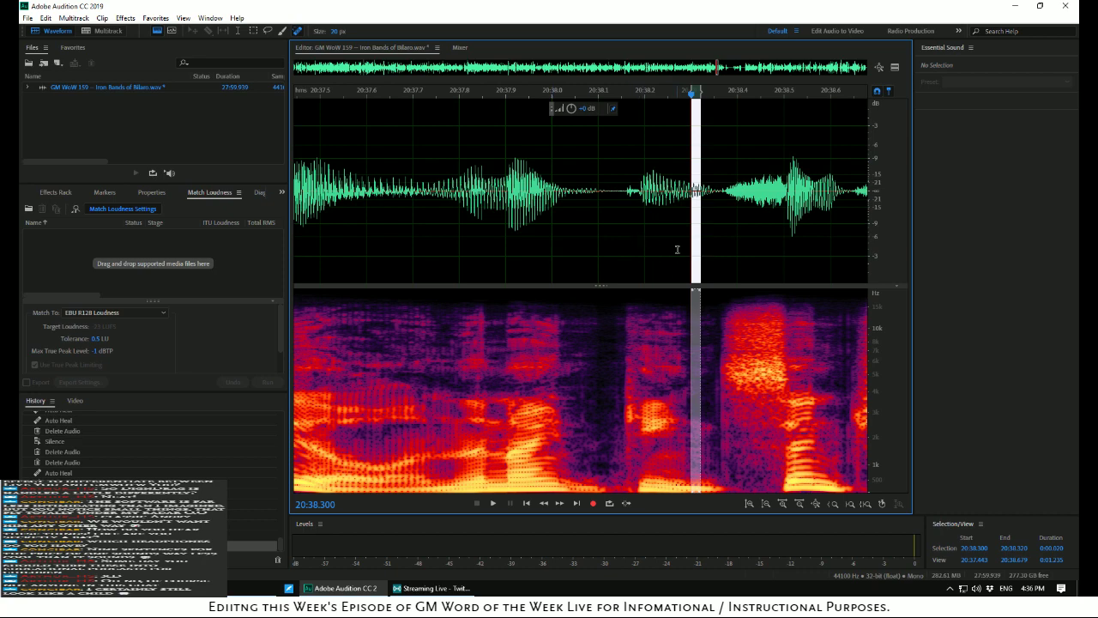
Examine the waveform and spectrogram around the healed spot near 20:38.3, from sample level out to the whole sentence
scroll(677, 248, up, 10)
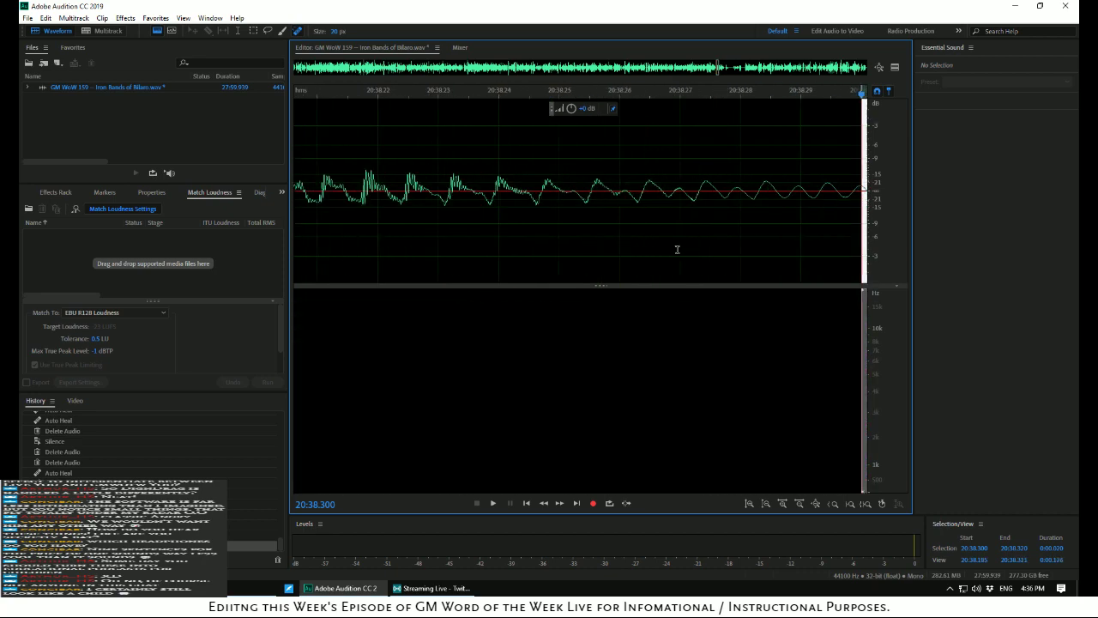
scroll(677, 249, up, 5)
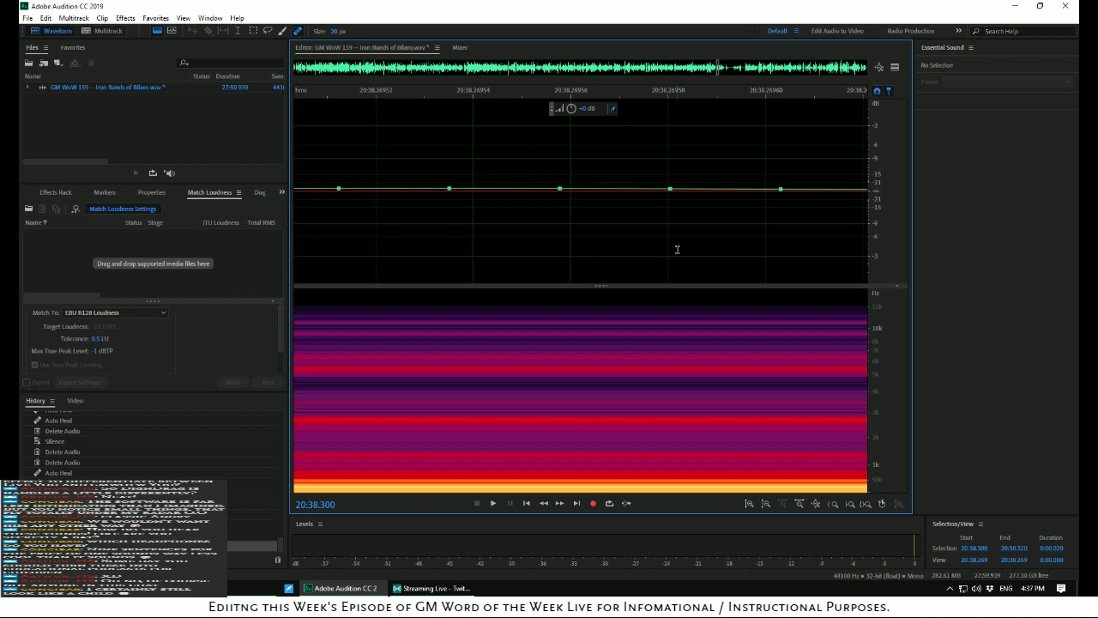
scroll(677, 249, down, 8)
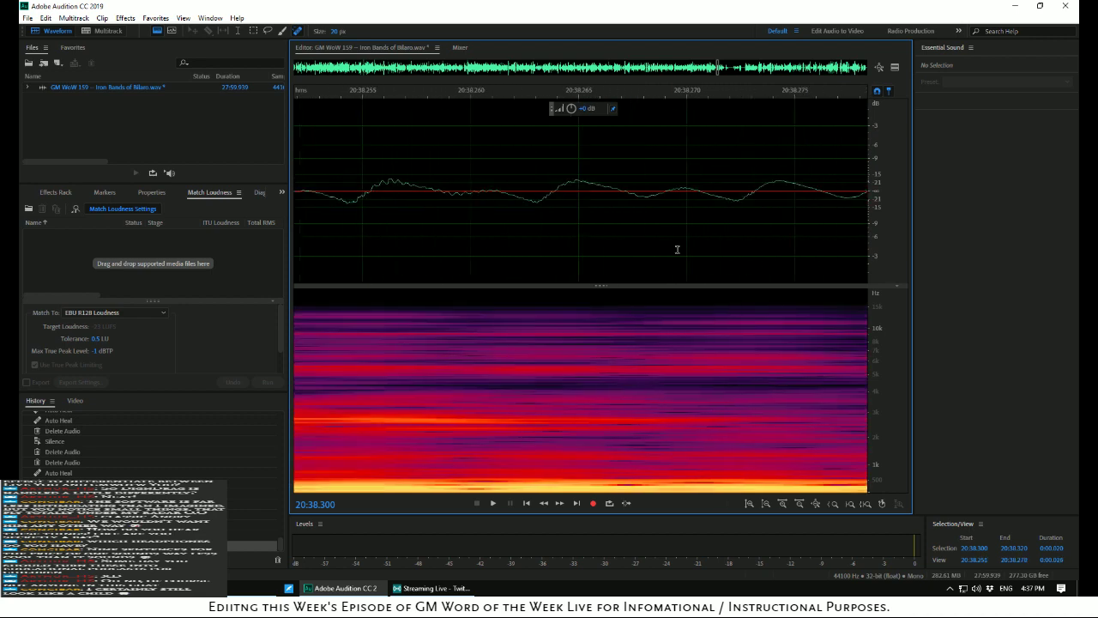
scroll(677, 249, down, 5)
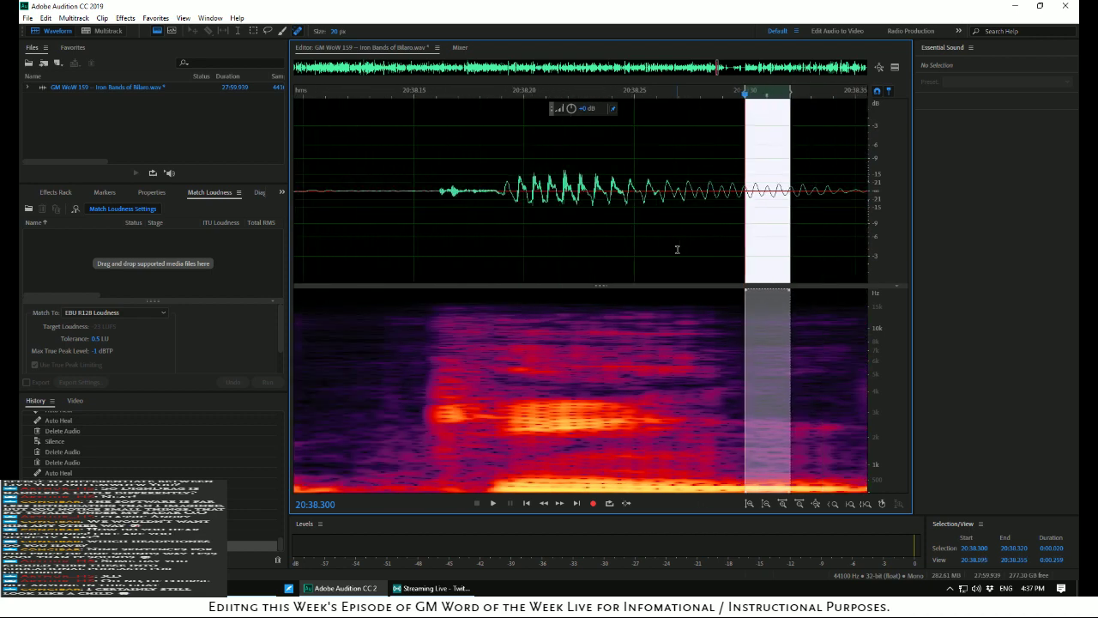
scroll(677, 249, down, 4)
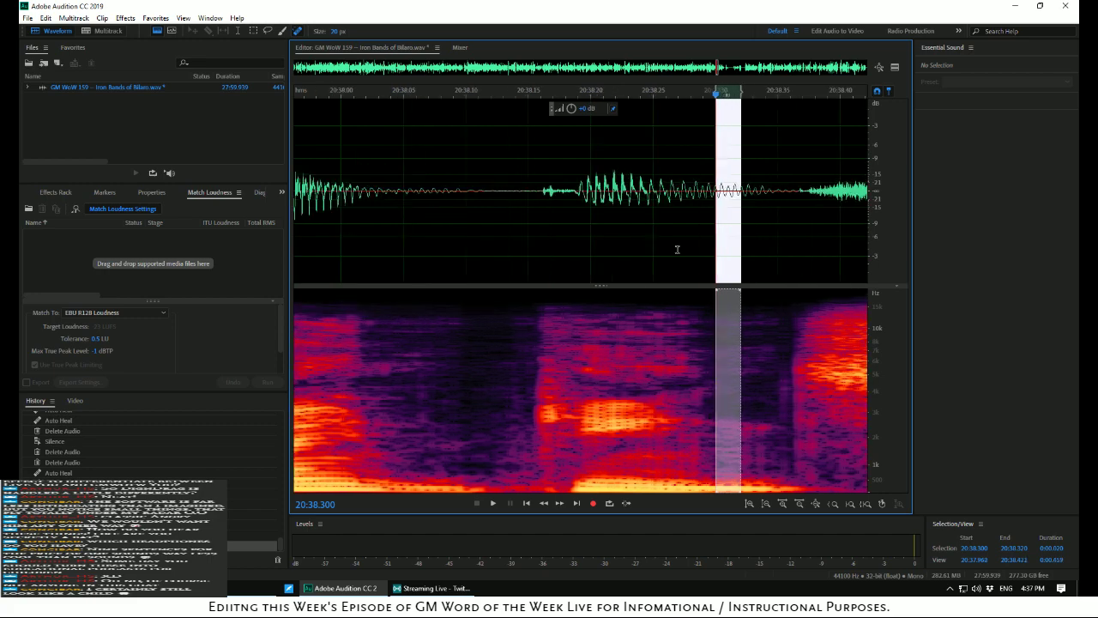
scroll(677, 248, up, 3)
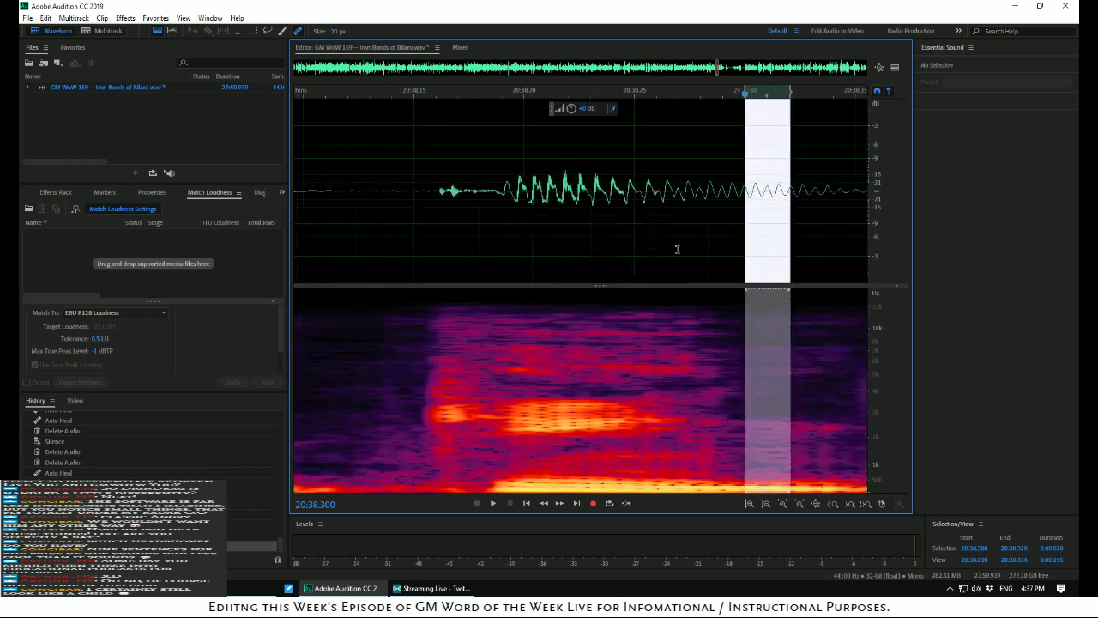
scroll(677, 248, down, 2)
scroll(677, 249, down, 8)
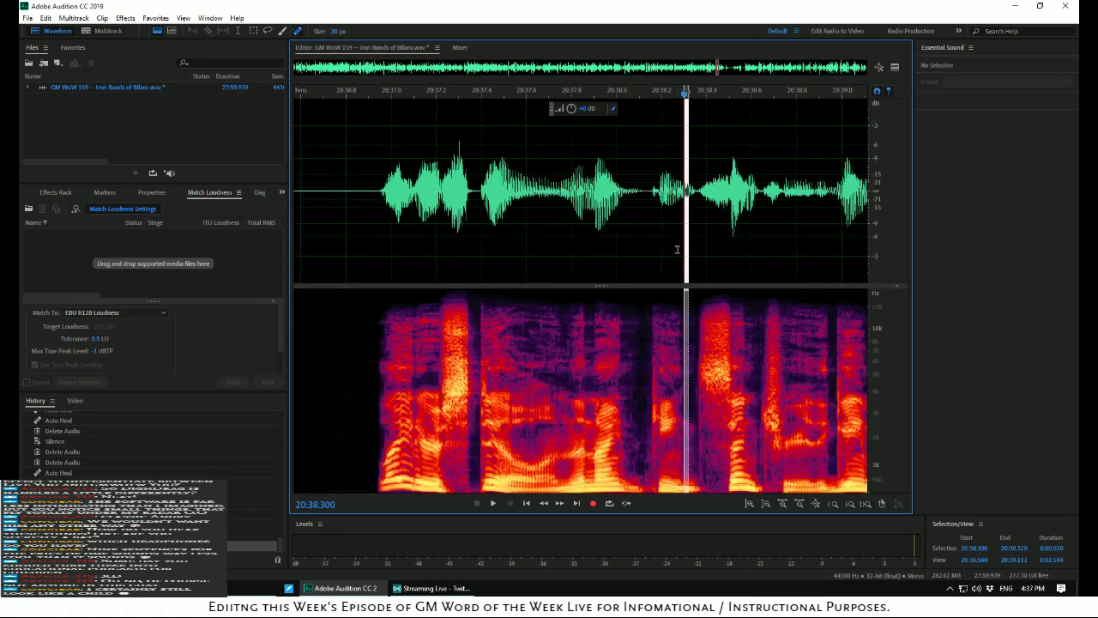
scroll(677, 250, up, 8)
scroll(677, 249, down, 6)
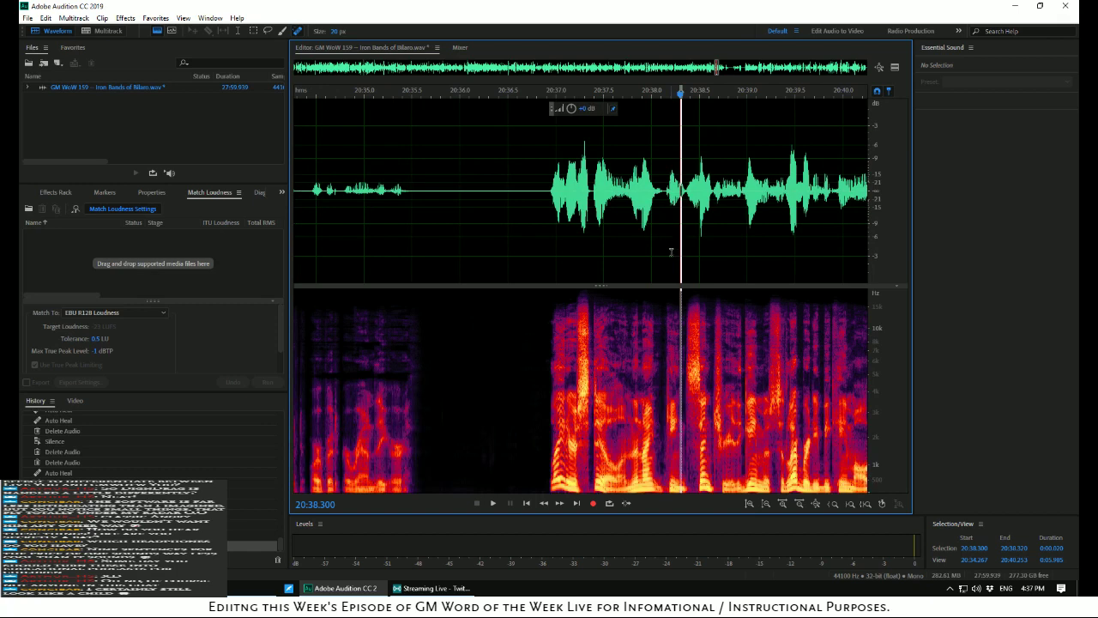
scroll(671, 252, up, 1)
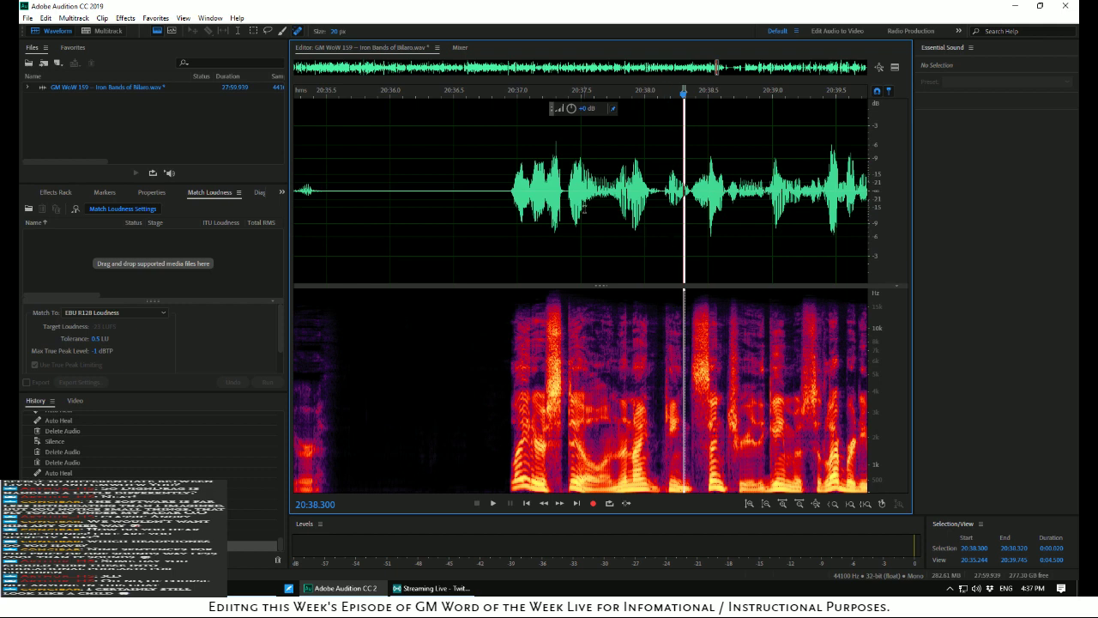
Play the healed sentence from 20:36.866, replay from 20:37.837, and listen on to about 21:10
click(501, 189)
key(space)
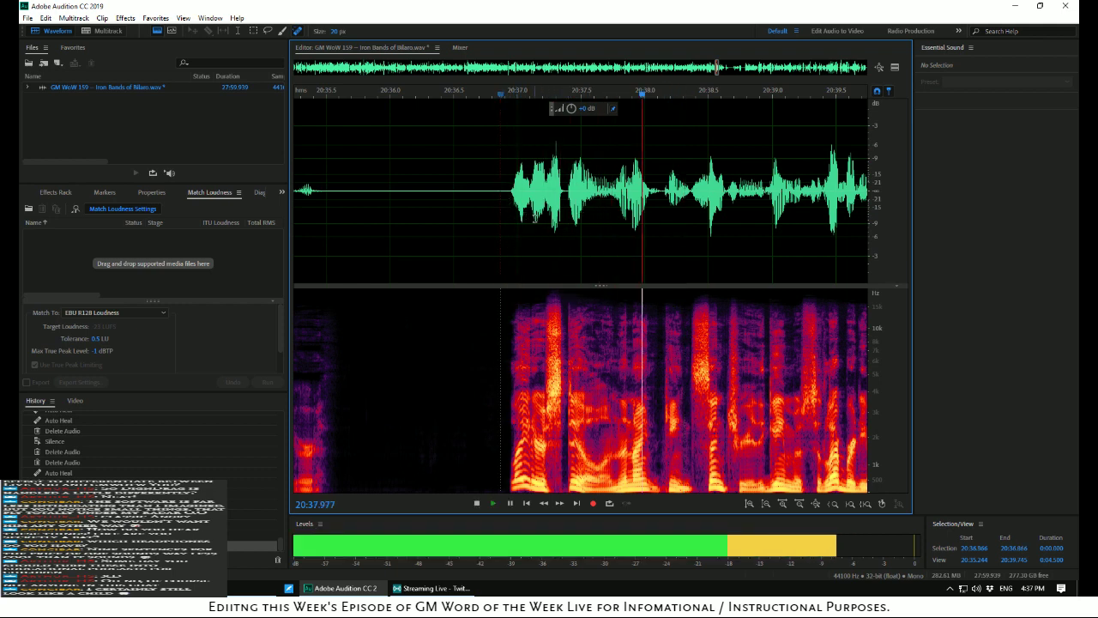
key(space)
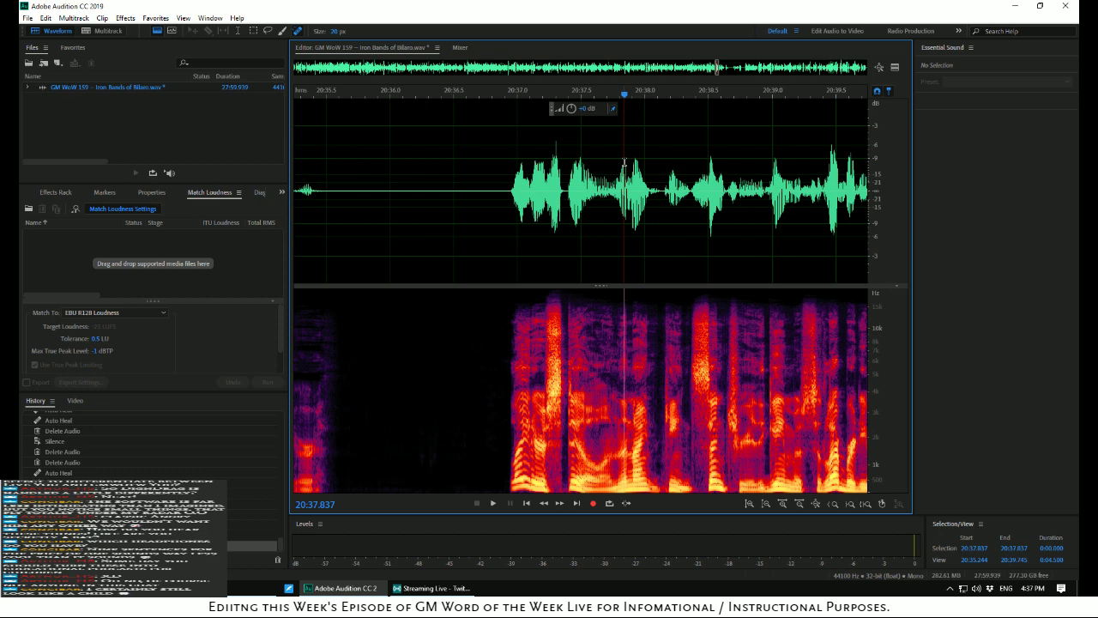
key(space)
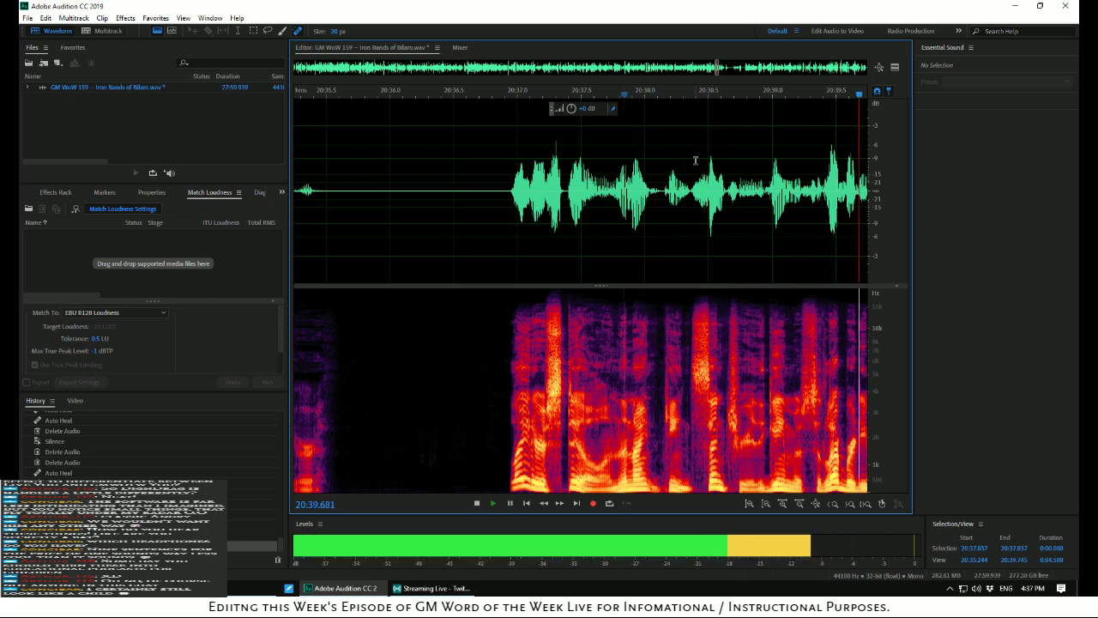
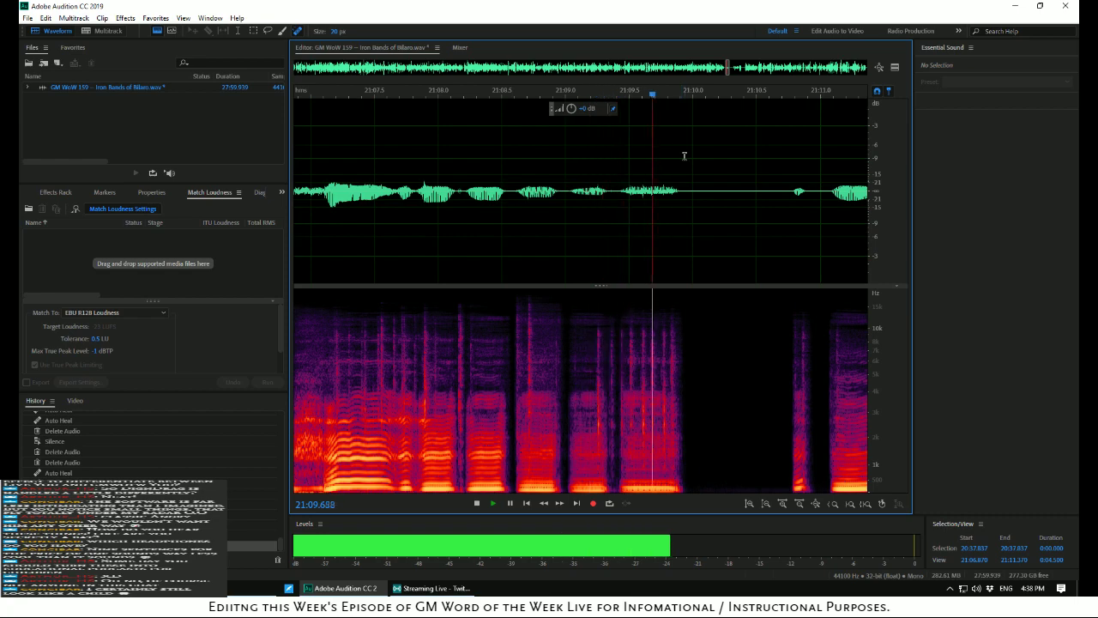
Spot-check the takes from 21:29.035, 21:04.198 and 20:50.000, then delete the flubbed stretch from 20:50.385 to 22:02.928
scroll(683, 155, down, 10)
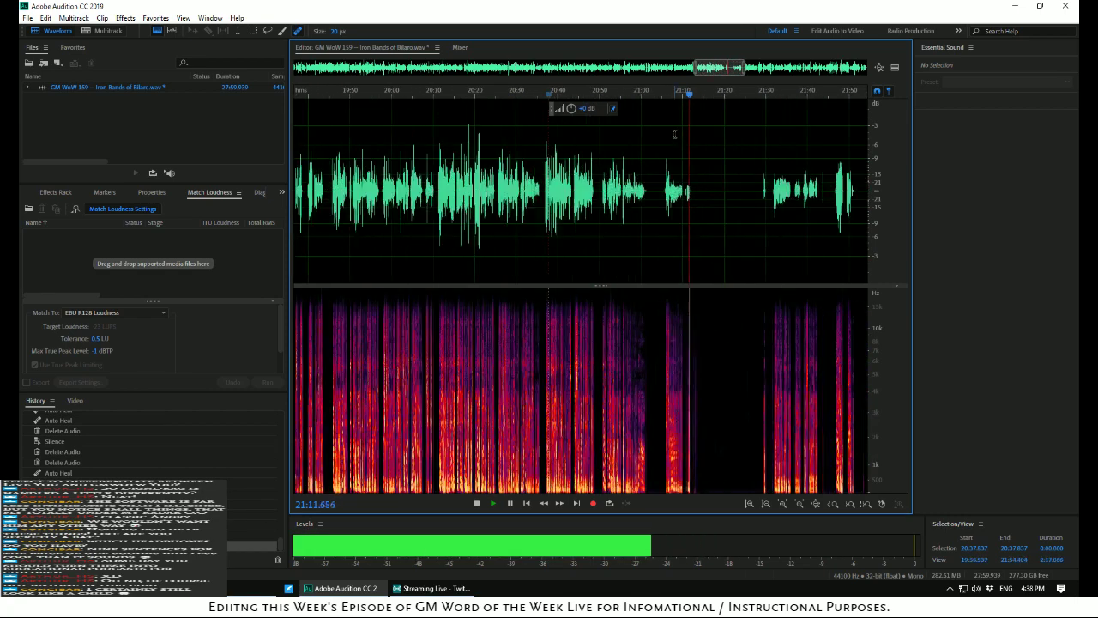
click(761, 184)
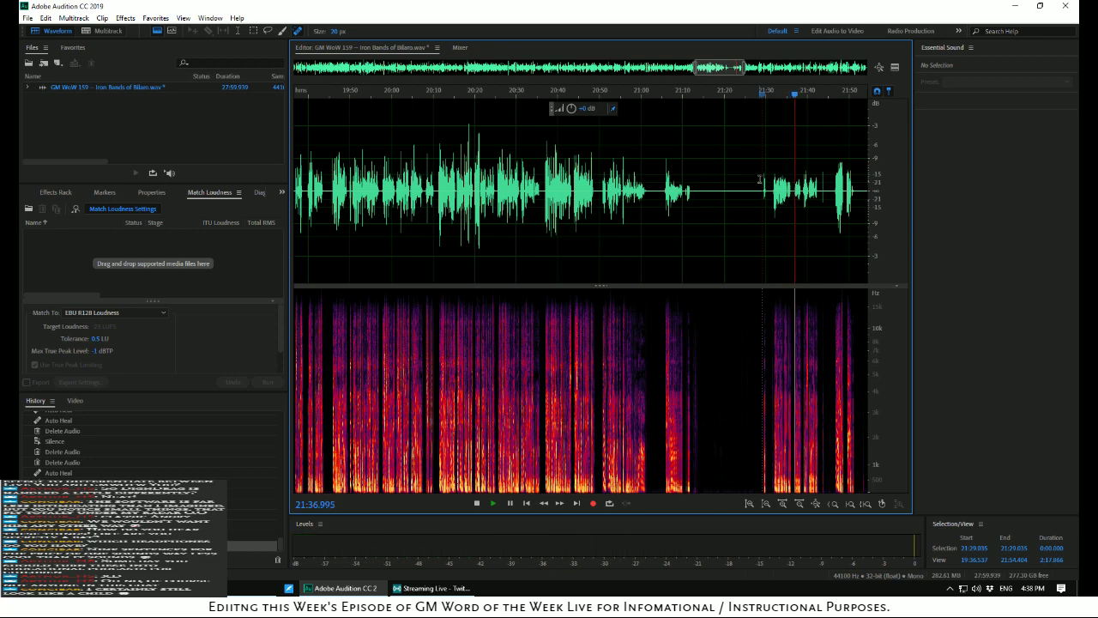
key(space)
click(658, 190)
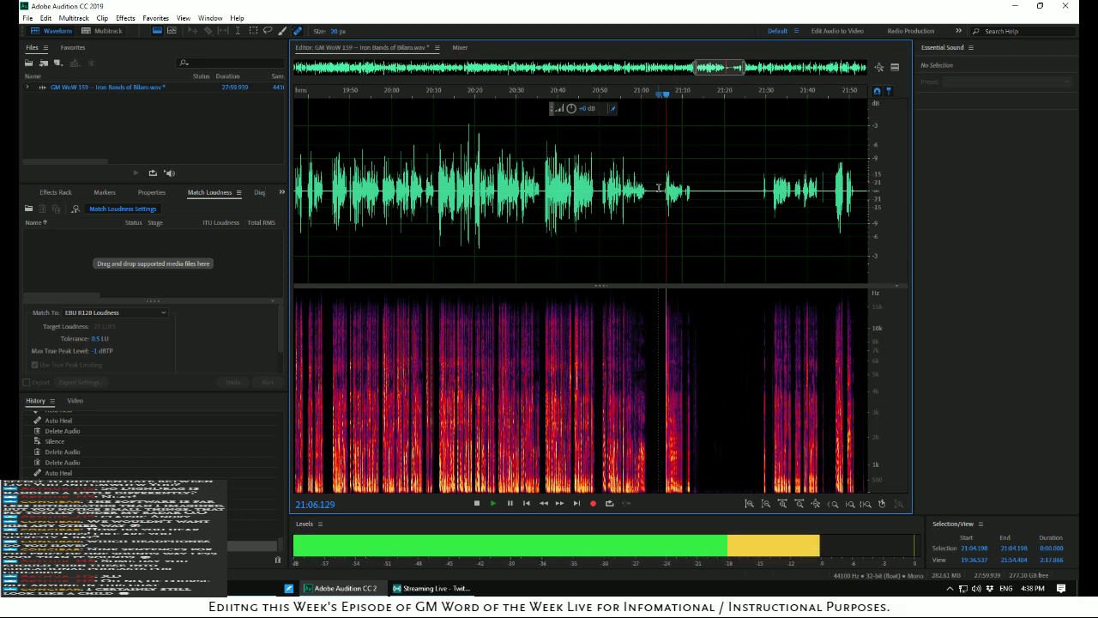
key(space)
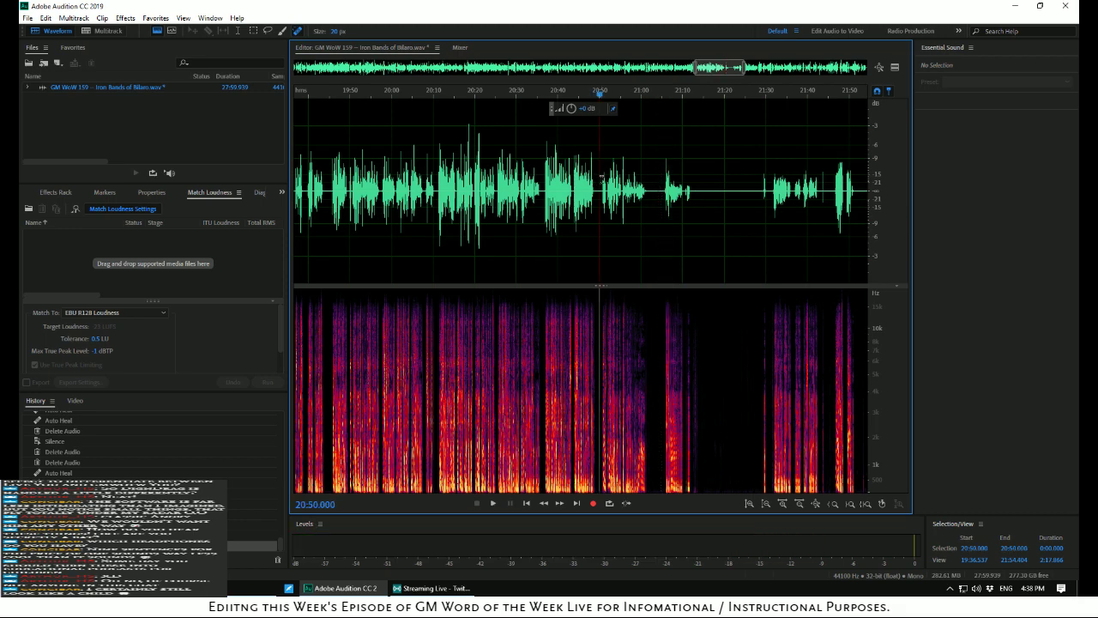
key(space)
scroll(601, 185, up, 3)
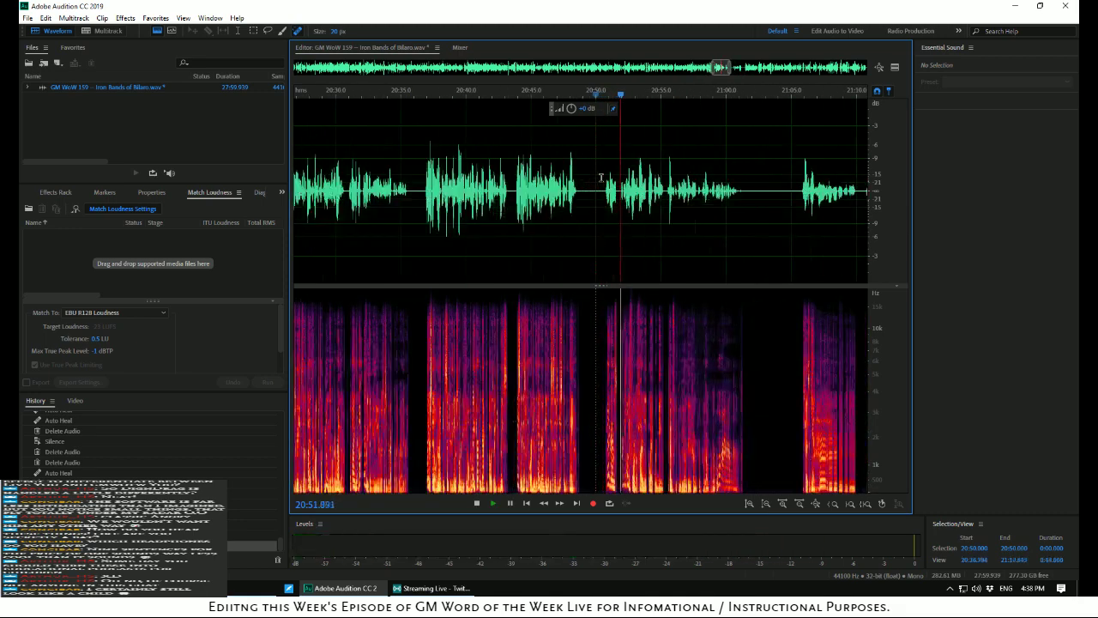
drag(601, 188, 743, 213)
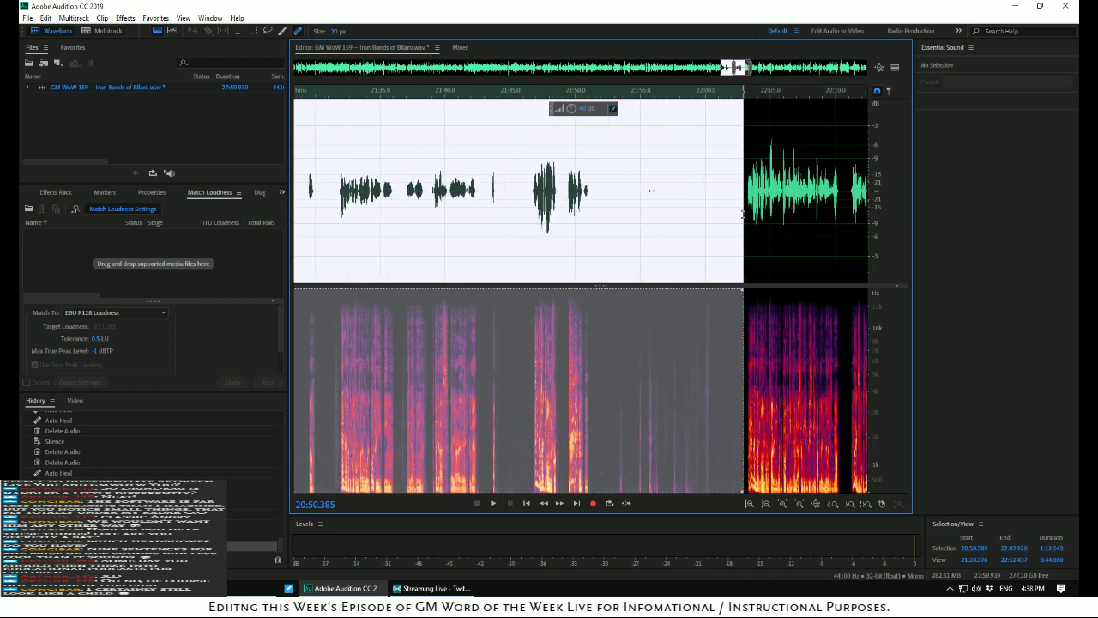
key(Delete)
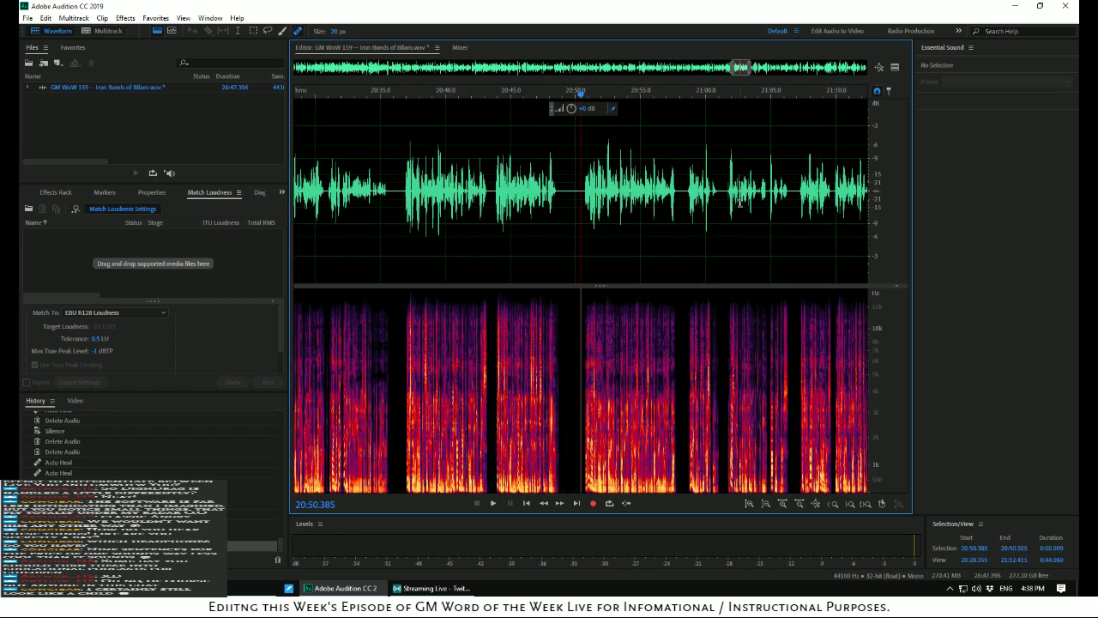
Listen across the join from 20:47.820 and 20:44.139, then shorten its pause by deleting 20:49.245 to 20:50.201
scroll(559, 155, up, 3)
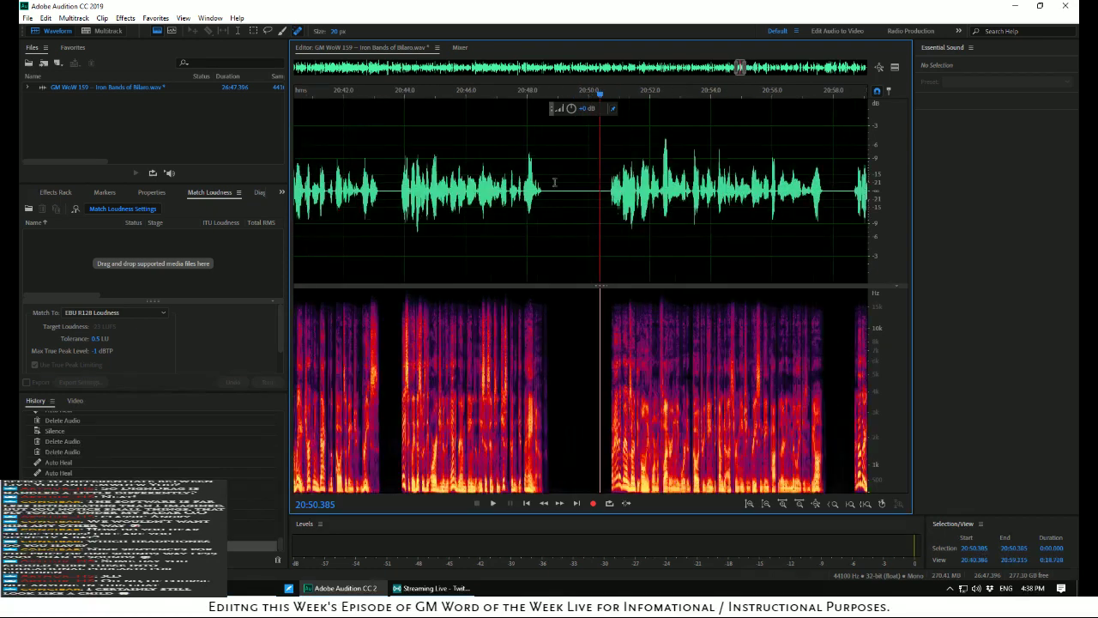
key(space)
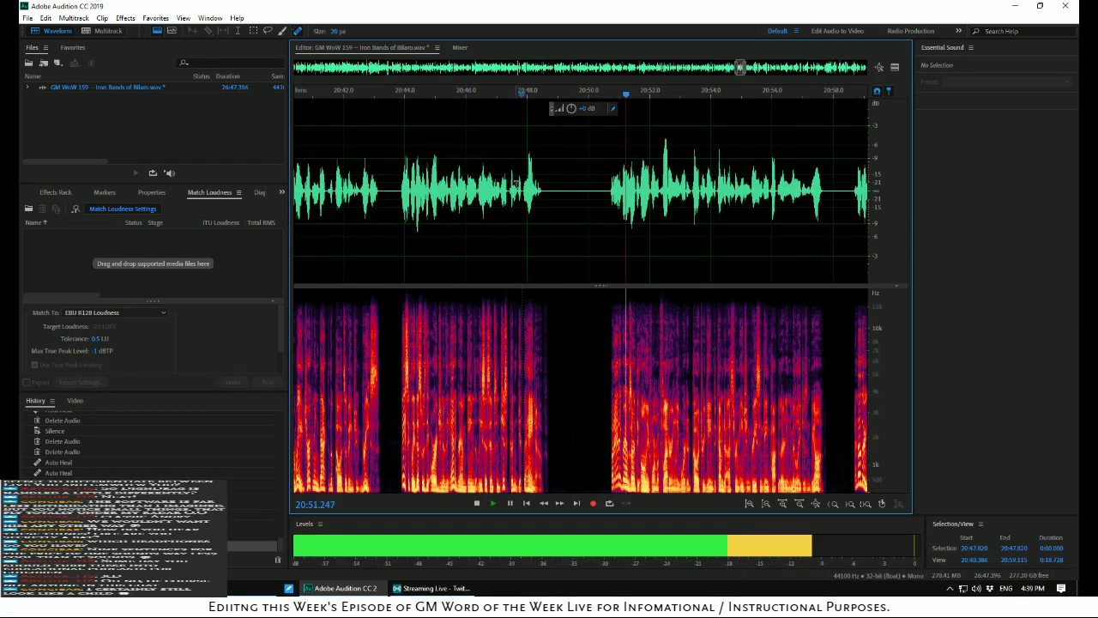
click(411, 162)
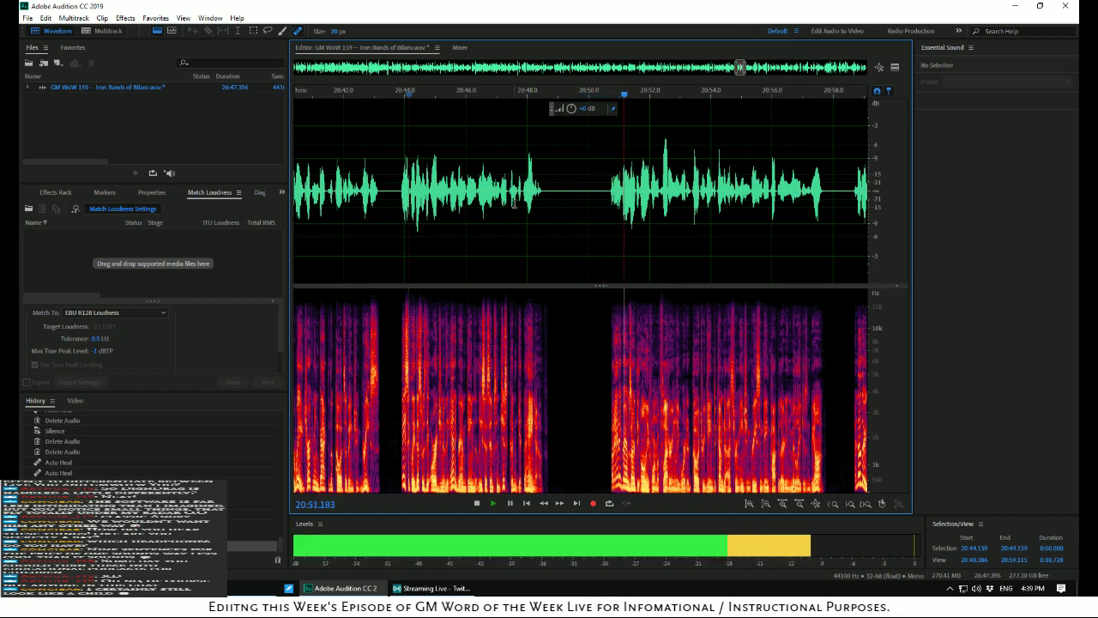
key(space)
drag(566, 188, 593, 208)
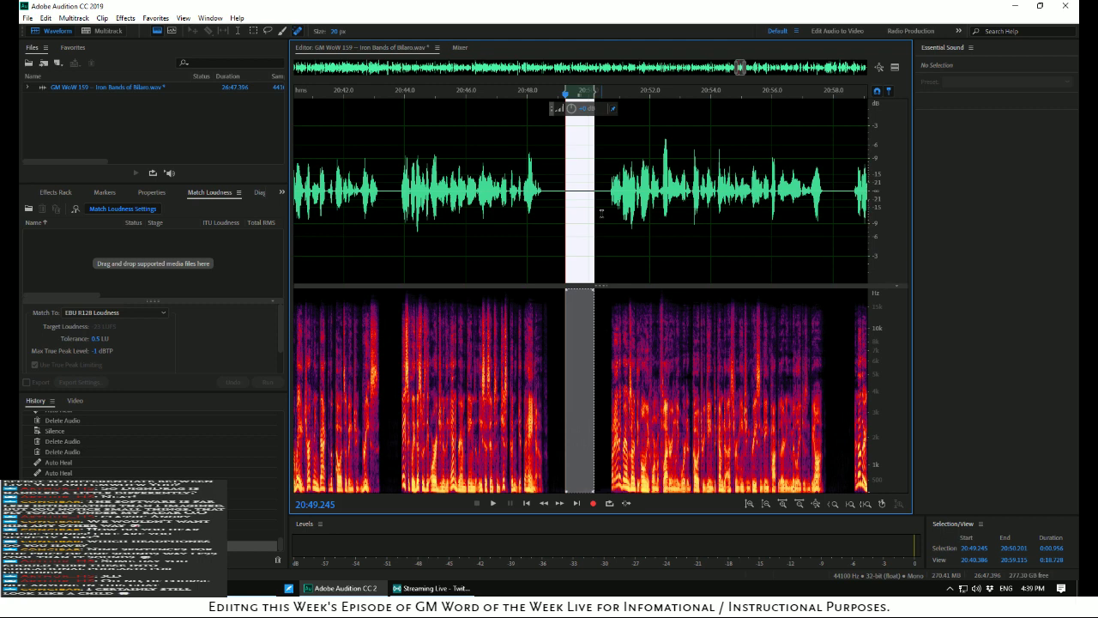
key(Delete)
Listen on from 20:46.647 to about 21:16.8, then delete the repeated phrase from 21:12.504 to 21:13.822
click(485, 163)
key(space)
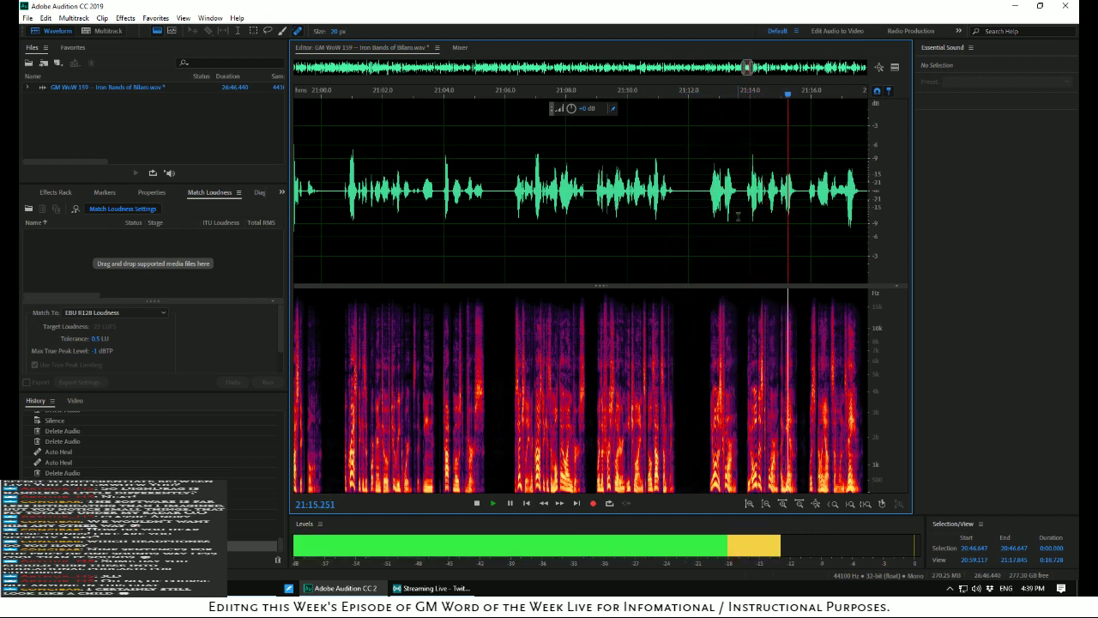
key(space)
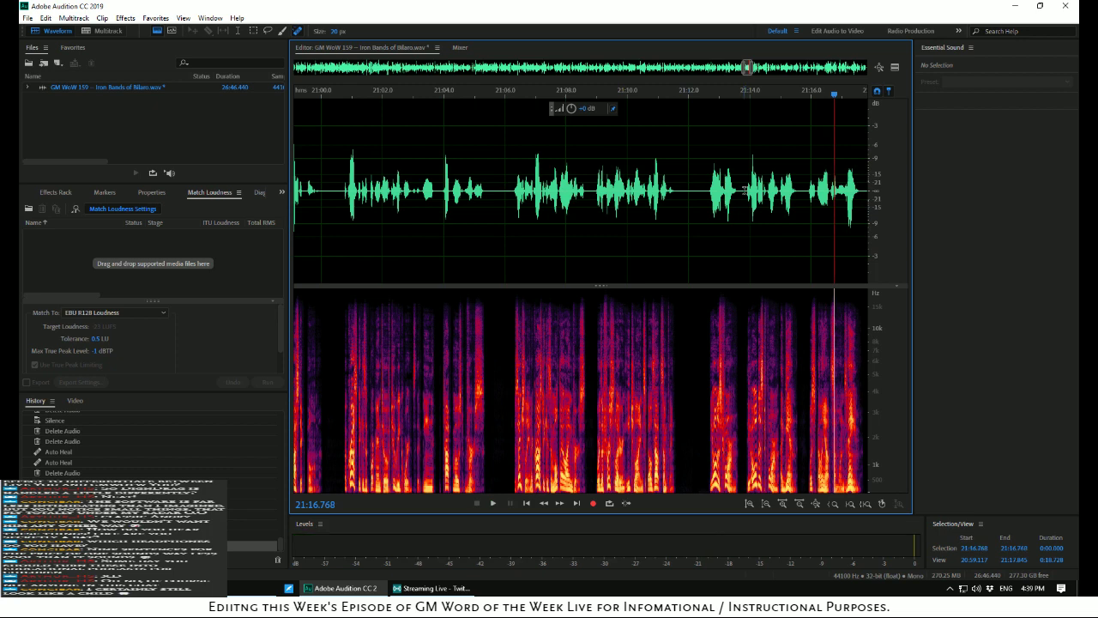
drag(744, 190, 702, 227)
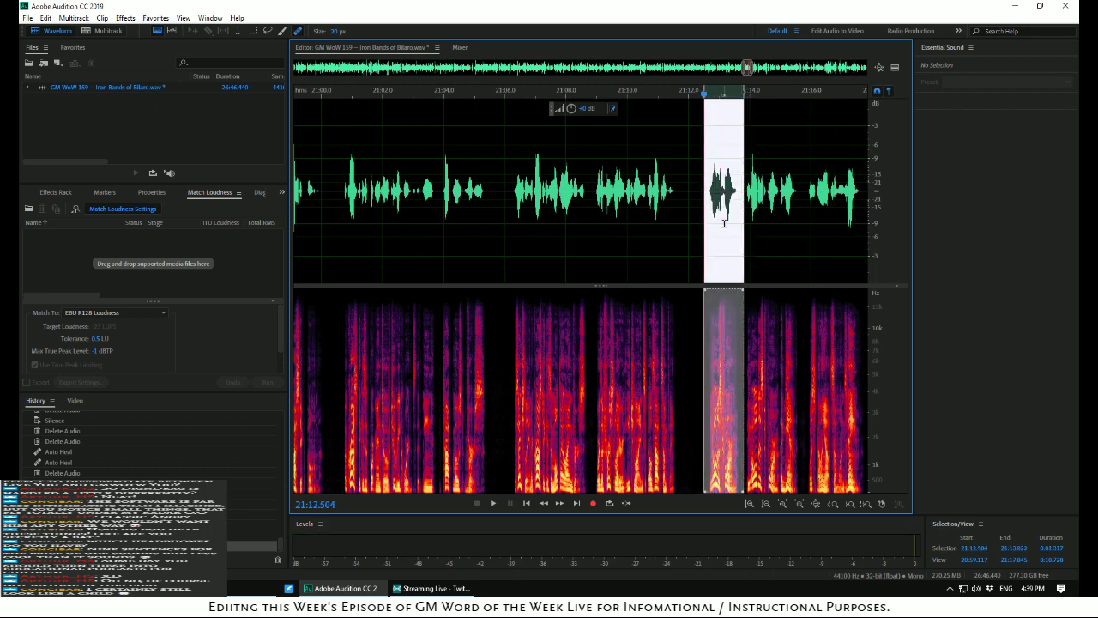
key(Delete)
Play on from 21:10.000 to about 21:28, then delete the false start and following gap from 21:23.450 to 21:26.338
click(628, 197)
key(space)
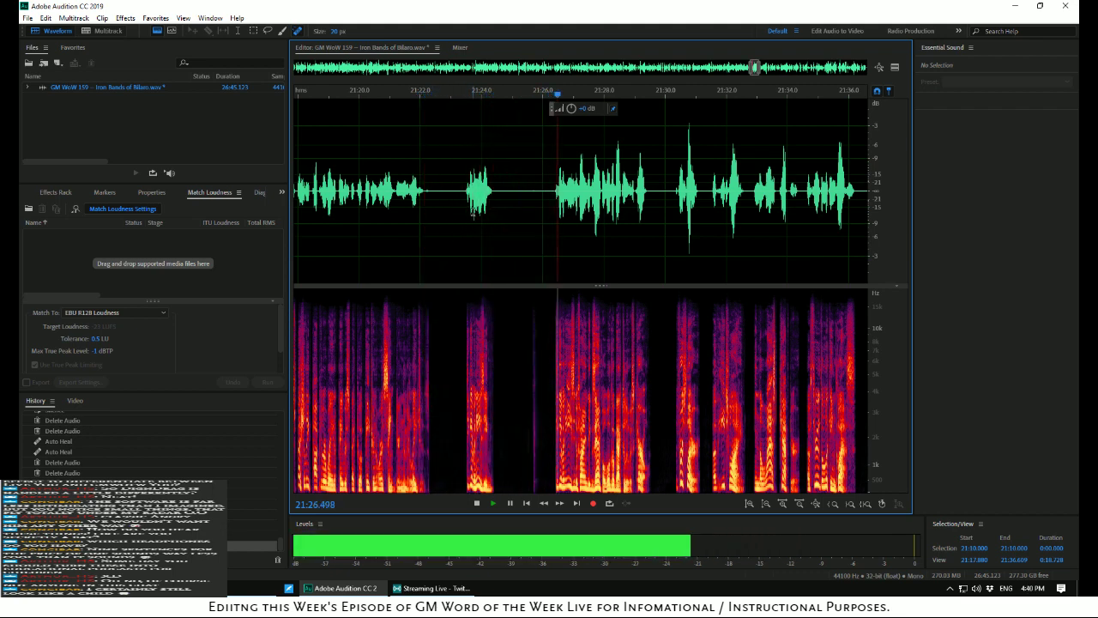
key(space)
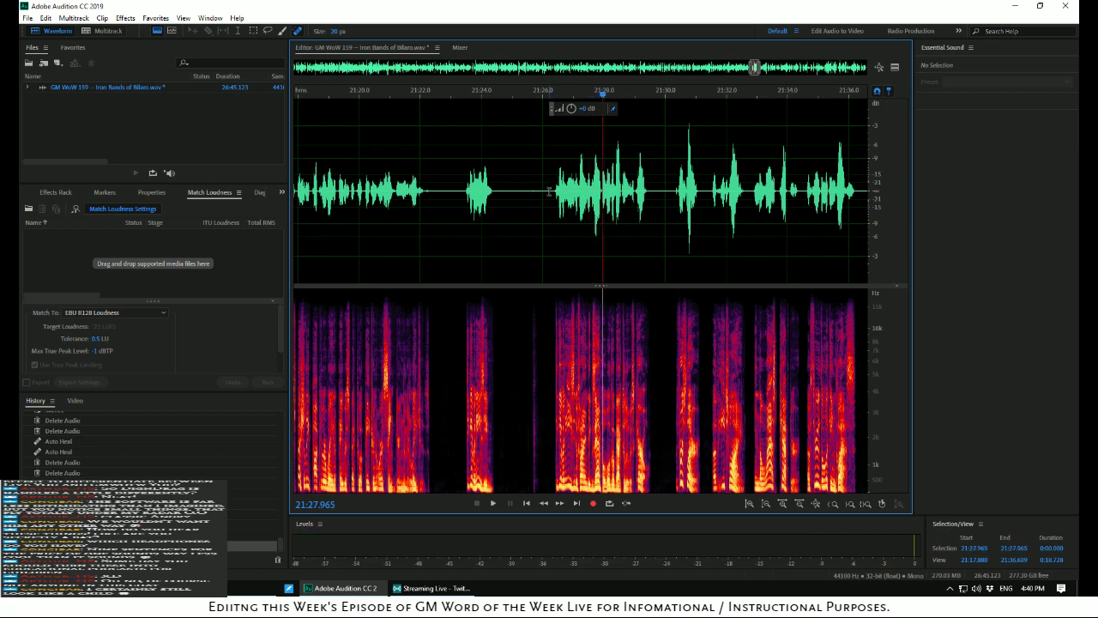
scroll(550, 190, up, 4)
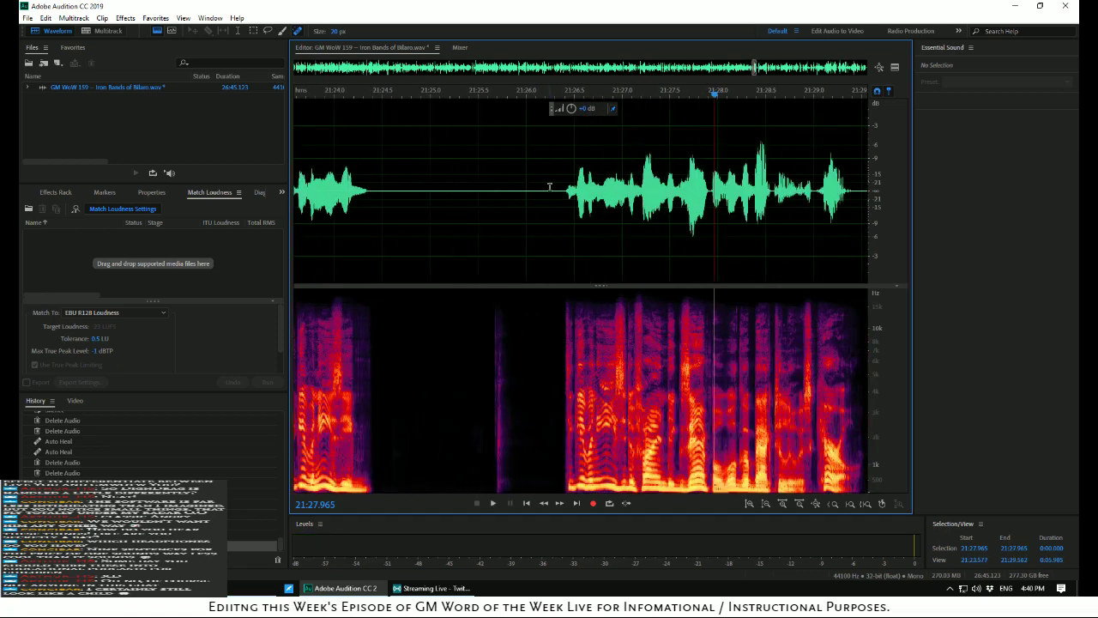
drag(556, 190, 471, 204)
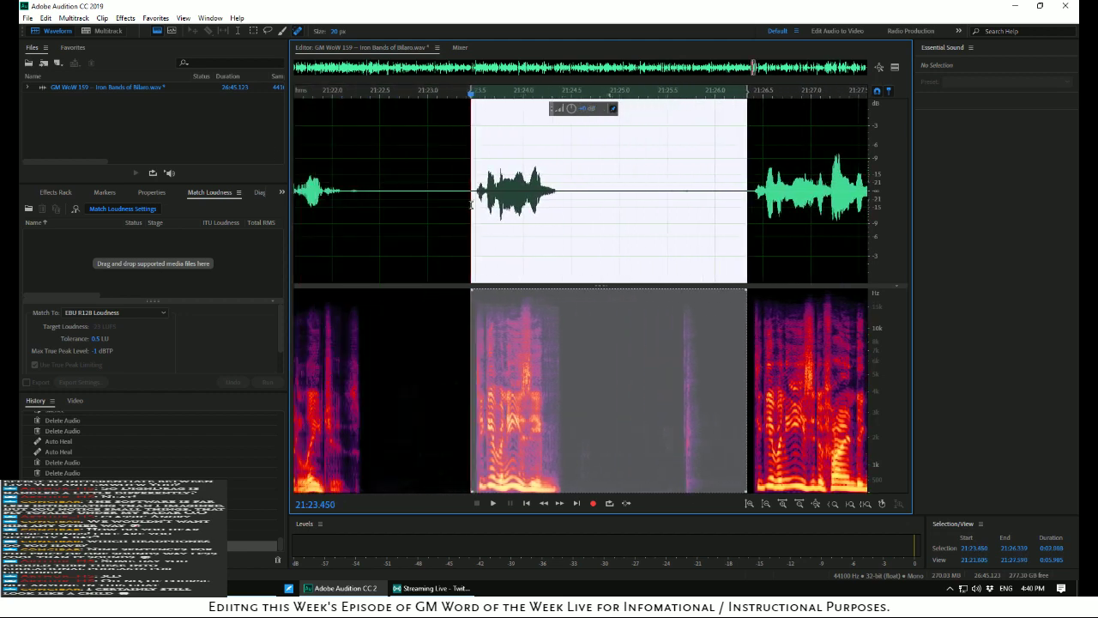
key(Delete)
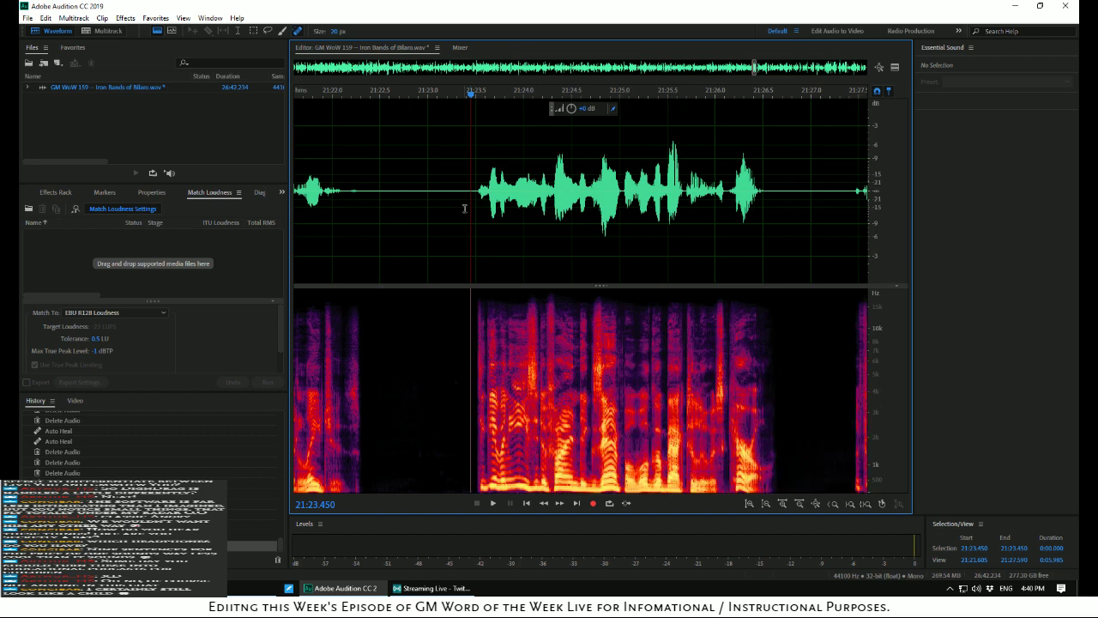
Play from 21:21.703 to about 21:39, then delete the flubbed take and following gap from 21:27.351 to about 21:37.5
click(303, 149)
key(space)
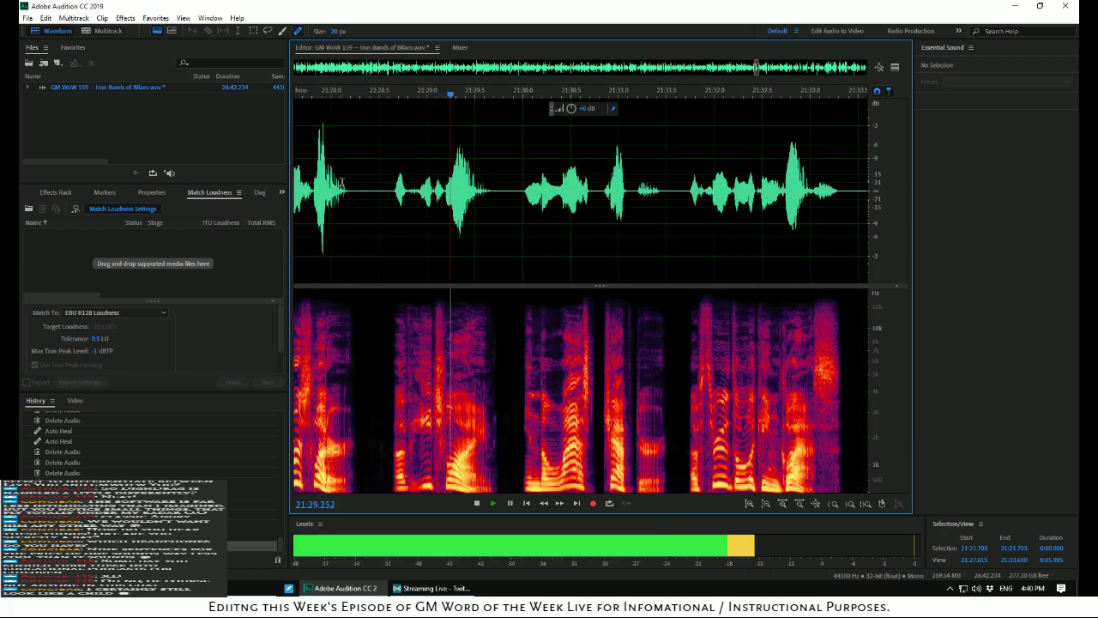
scroll(472, 188, down, 5)
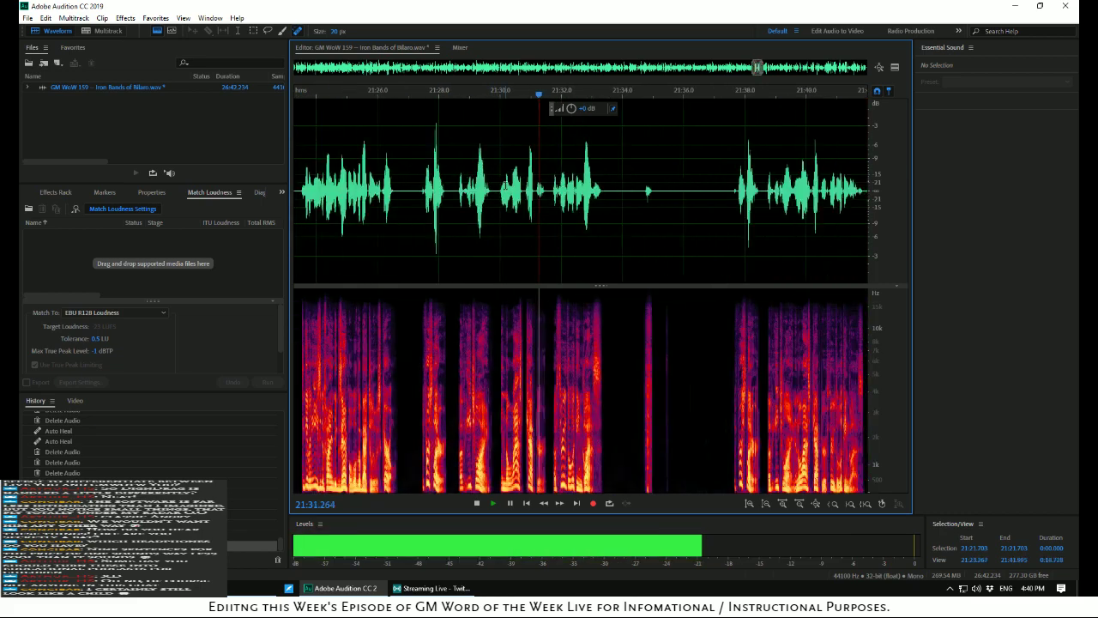
scroll(518, 181, up, 3)
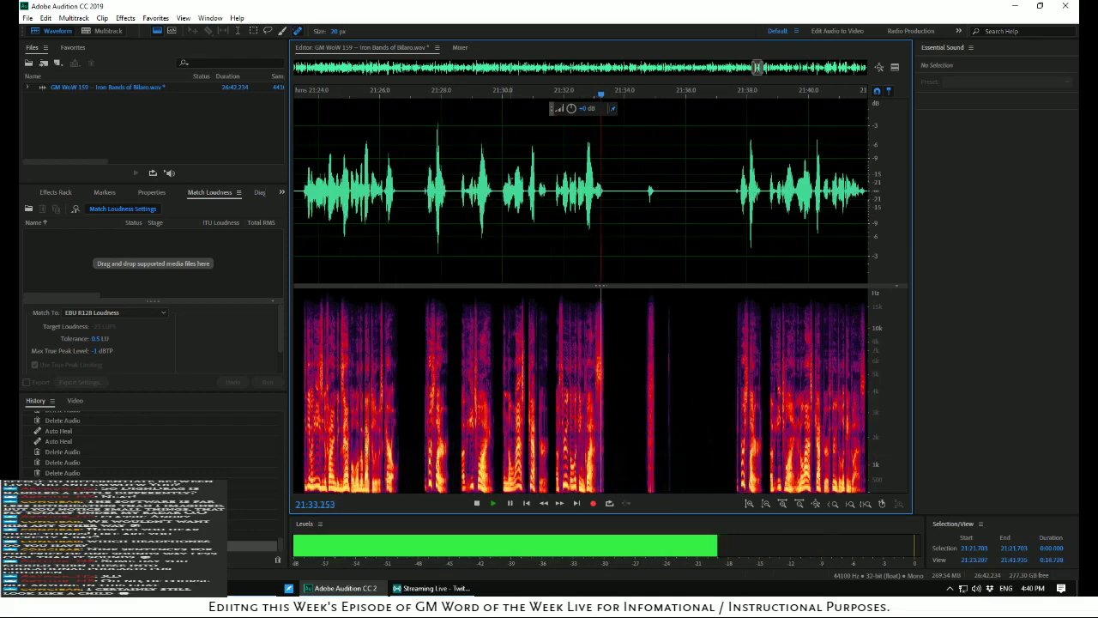
scroll(618, 193, down, 1)
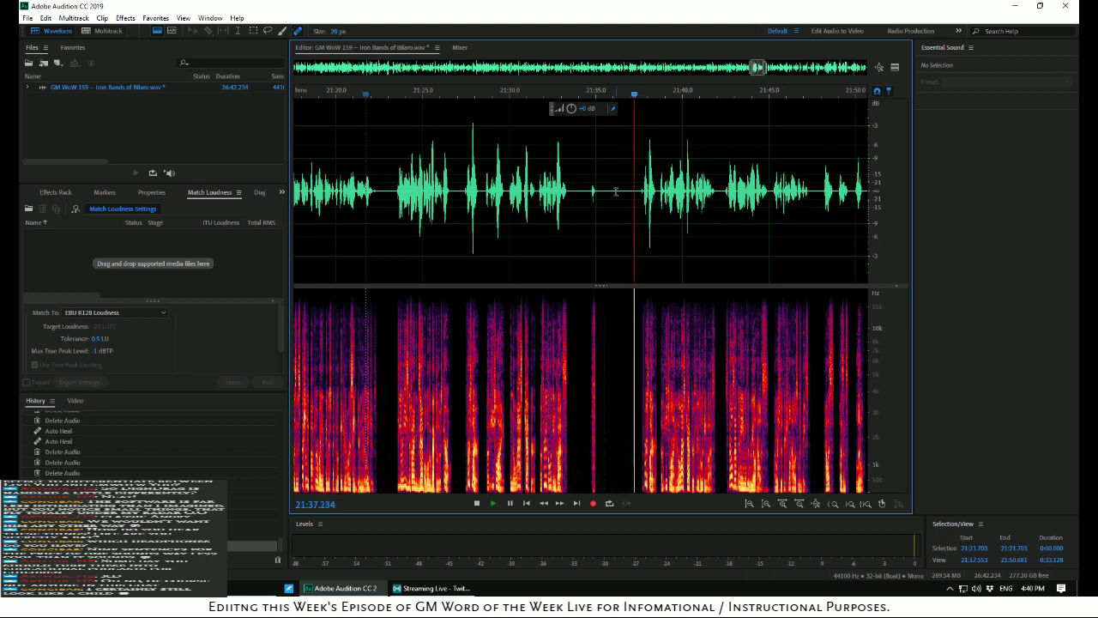
key(space)
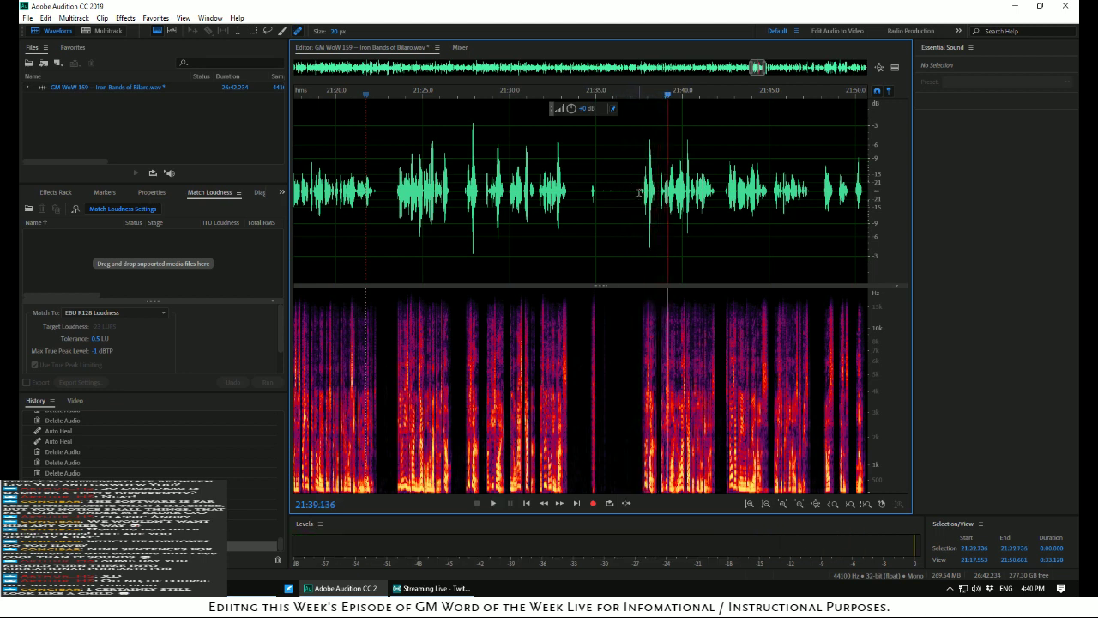
drag(640, 193, 465, 186)
key(space)
key(space)
key(Delete)
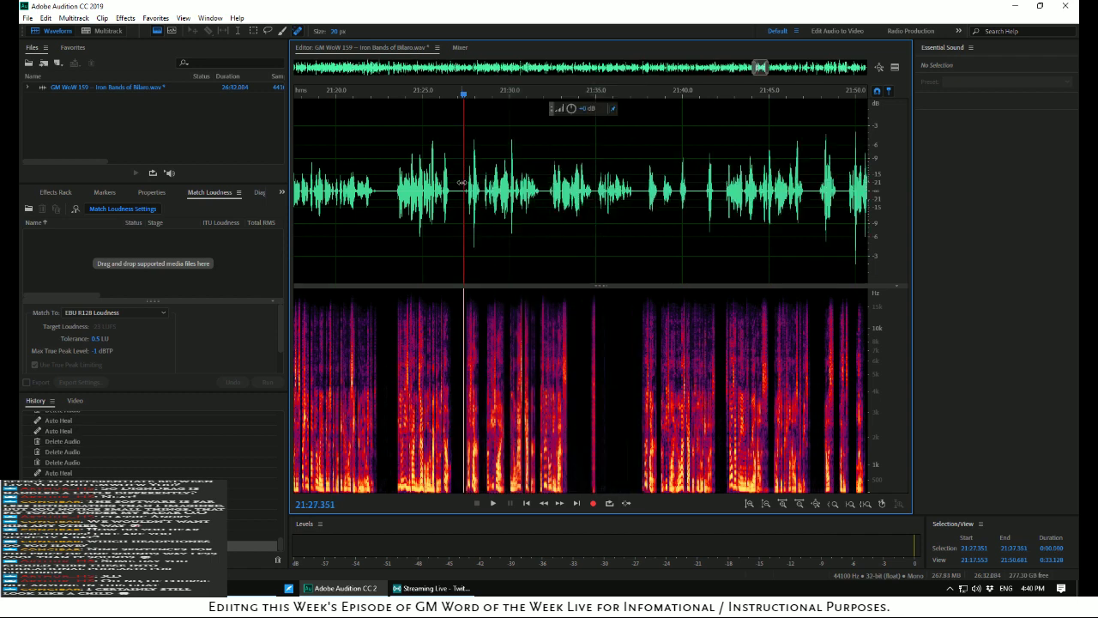
Listen across the join from 21:23.457, then auto-heal the click between 21:28.169 and 21:28.200
key(space)
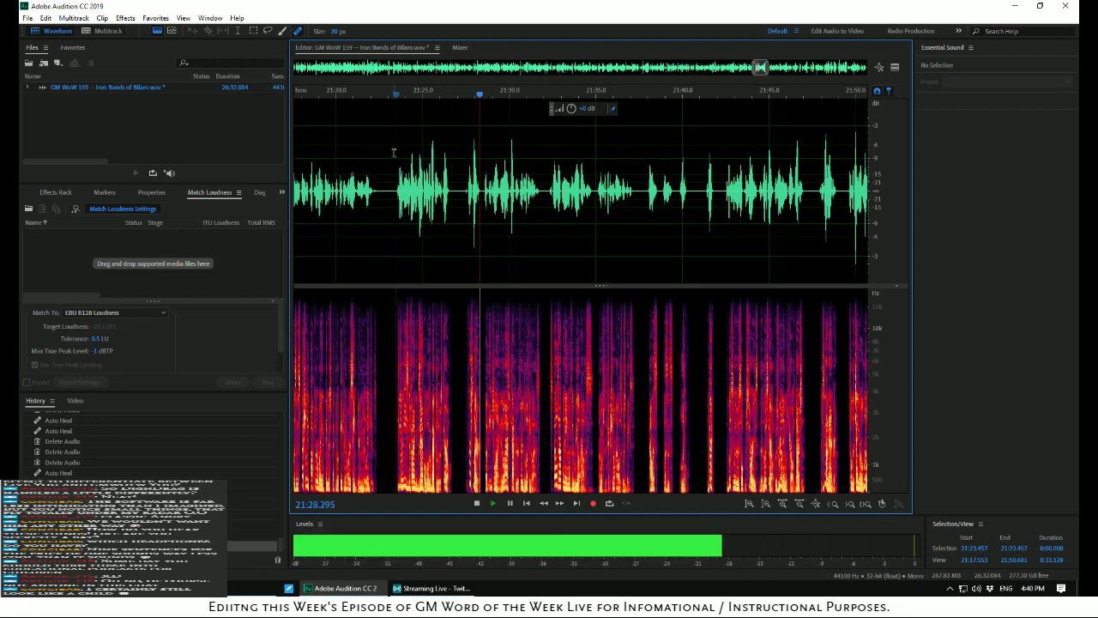
key(space)
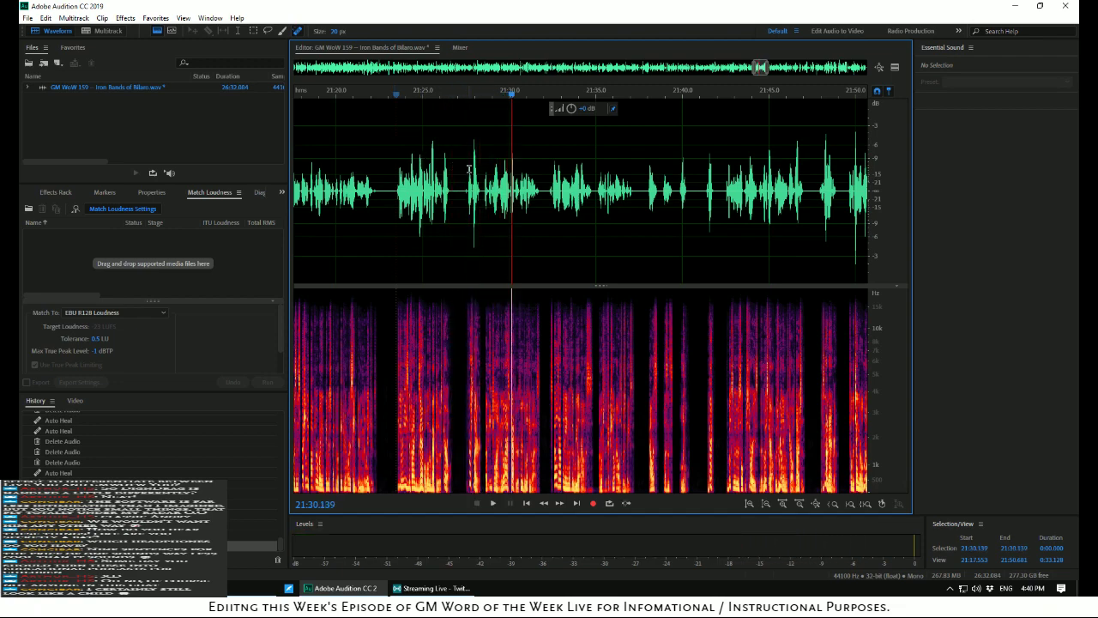
scroll(465, 169, up, 5)
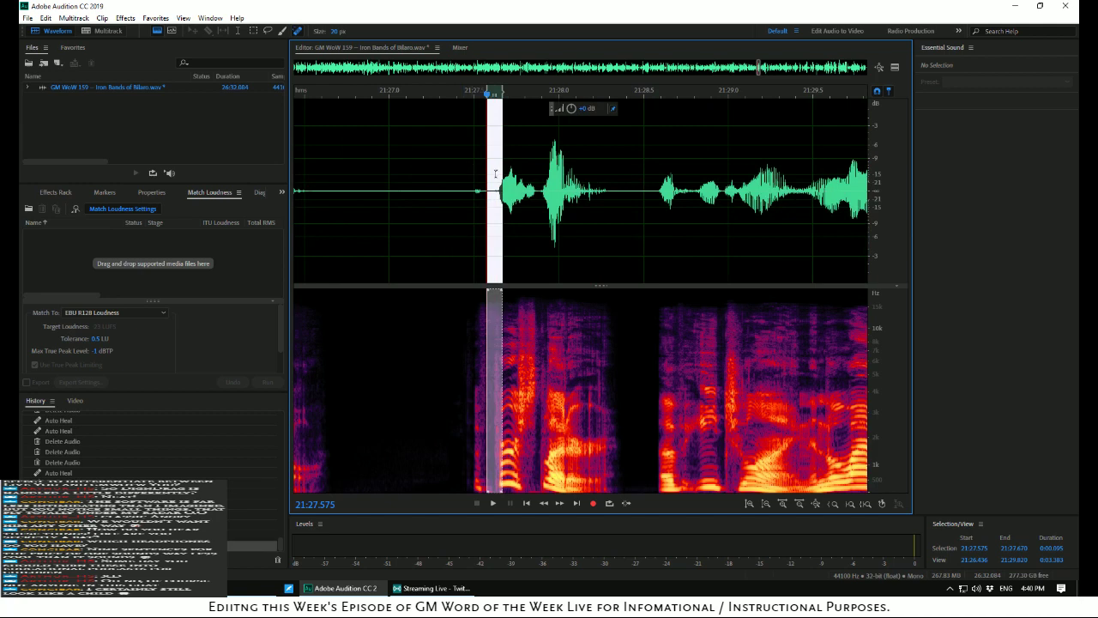
click(514, 166)
key(space)
key(space)
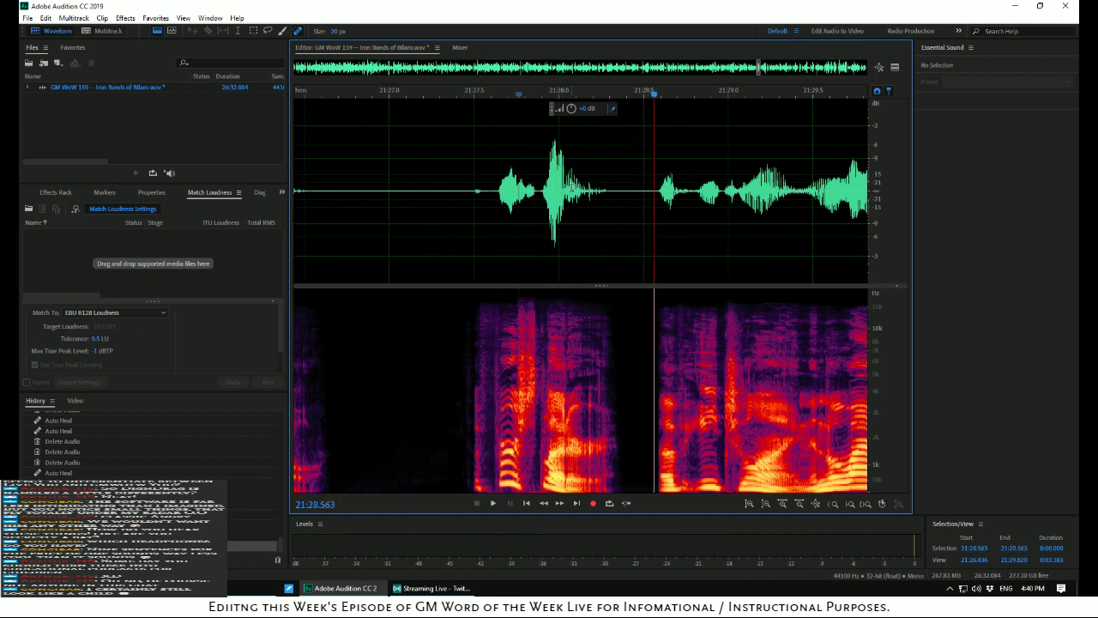
scroll(577, 205, up, 2)
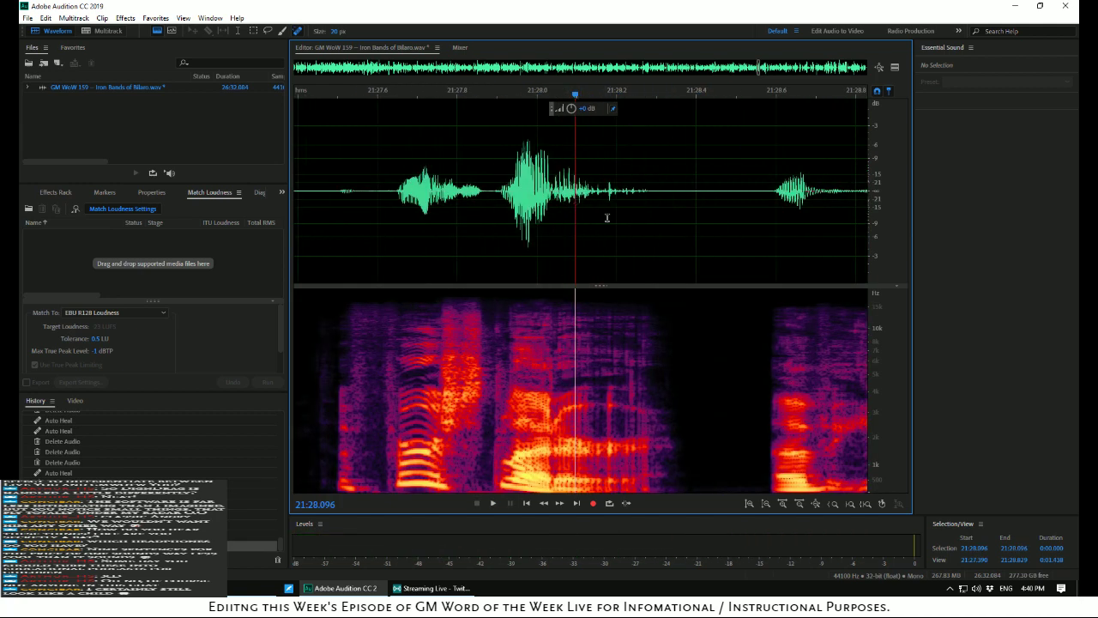
drag(604, 223, 615, 228)
right_click(609, 219)
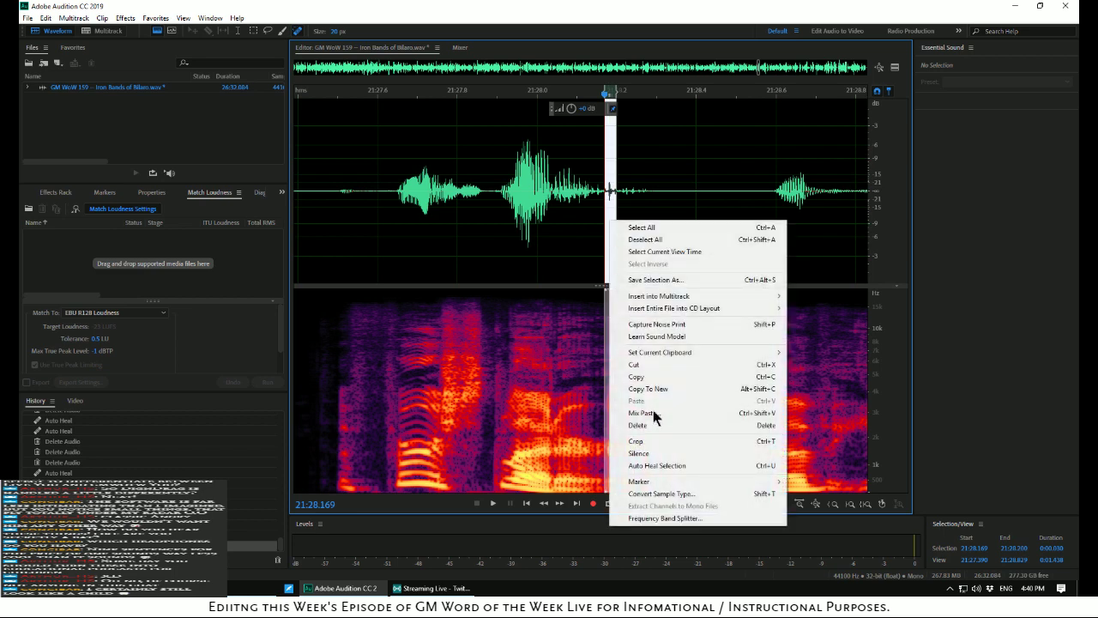
click(652, 461)
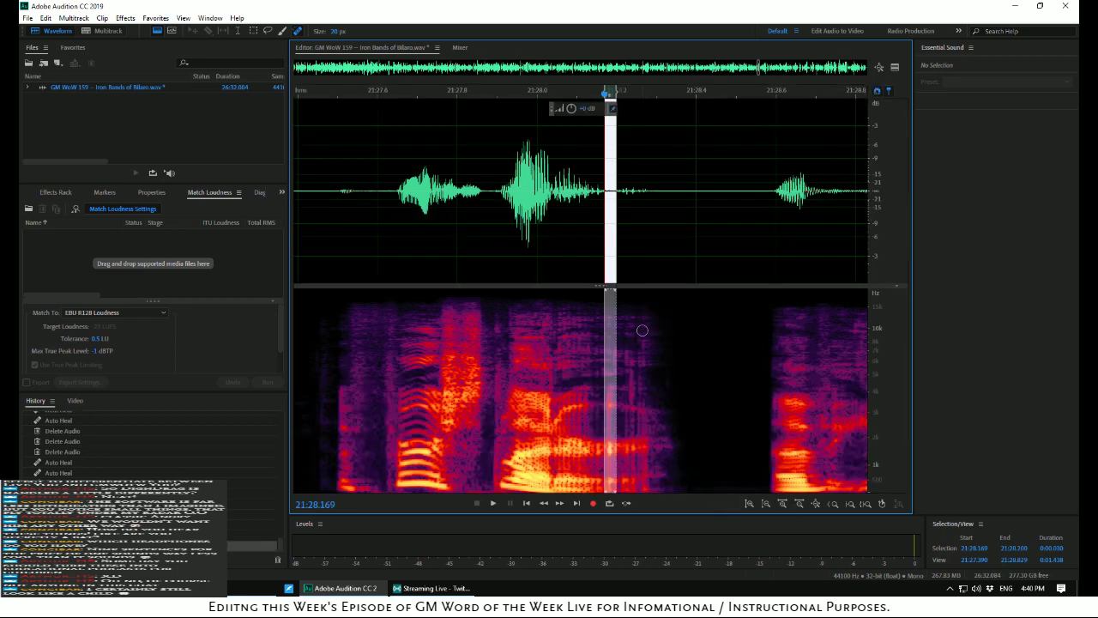
Replay the healed word, then auto-heal the remaining clicks at its tail from 21:28.215 to 21:28.272
click(537, 251)
key(space)
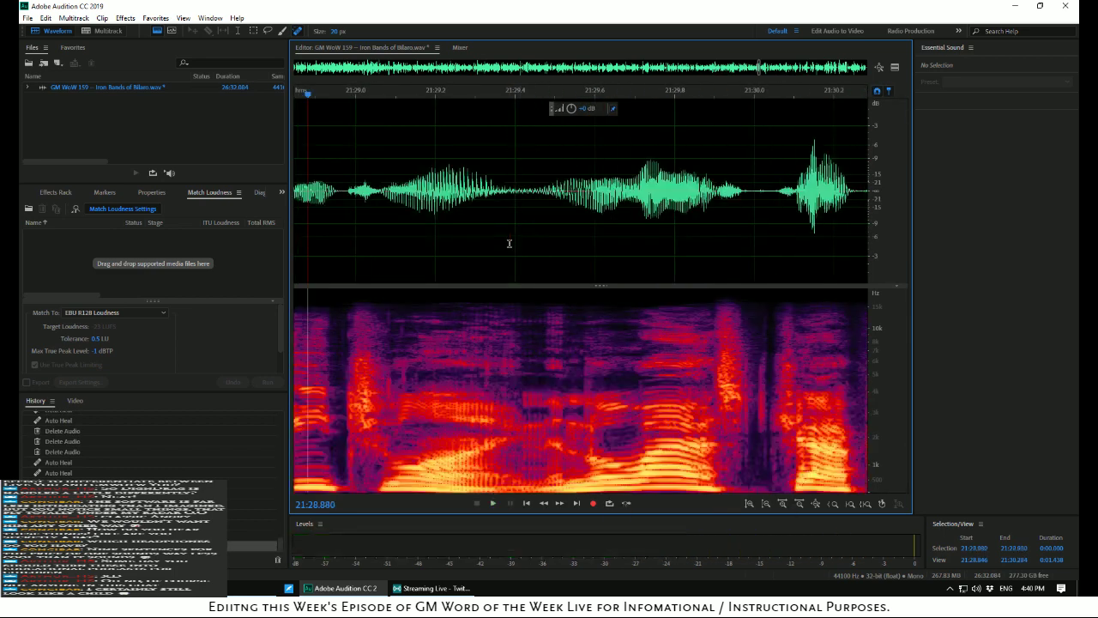
drag(308, 96, 567, 215)
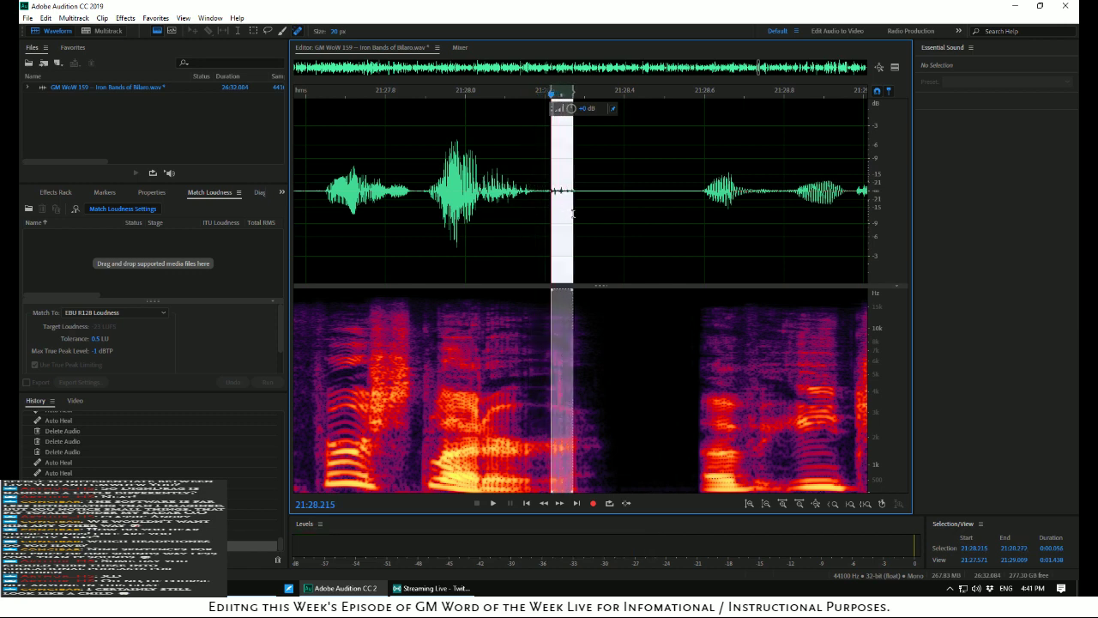
right_click(558, 212)
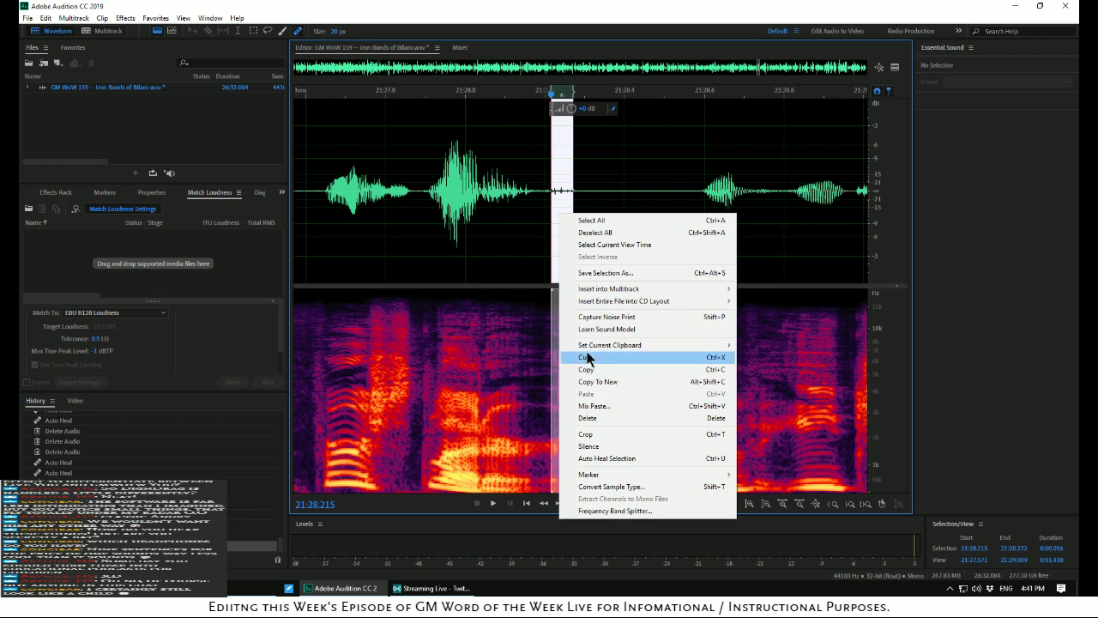
click(594, 456)
Listen on from 21:27.816 to about 22:02, then delete the flubbed take and gap from 21:56.823 to 22:01.331
click(392, 245)
key(space)
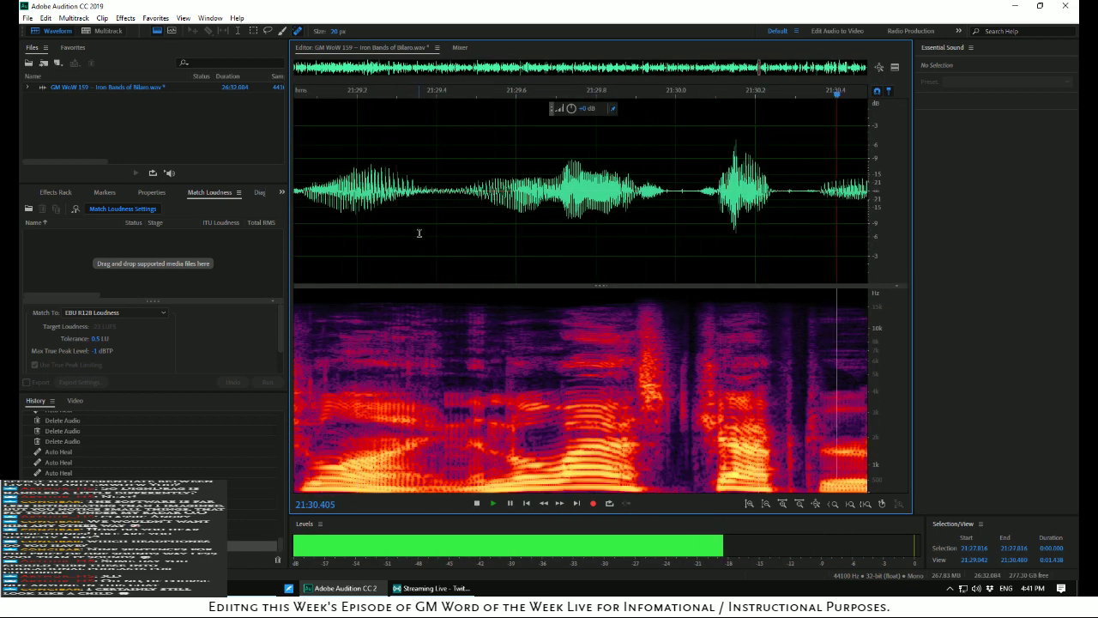
scroll(419, 232, down, 6)
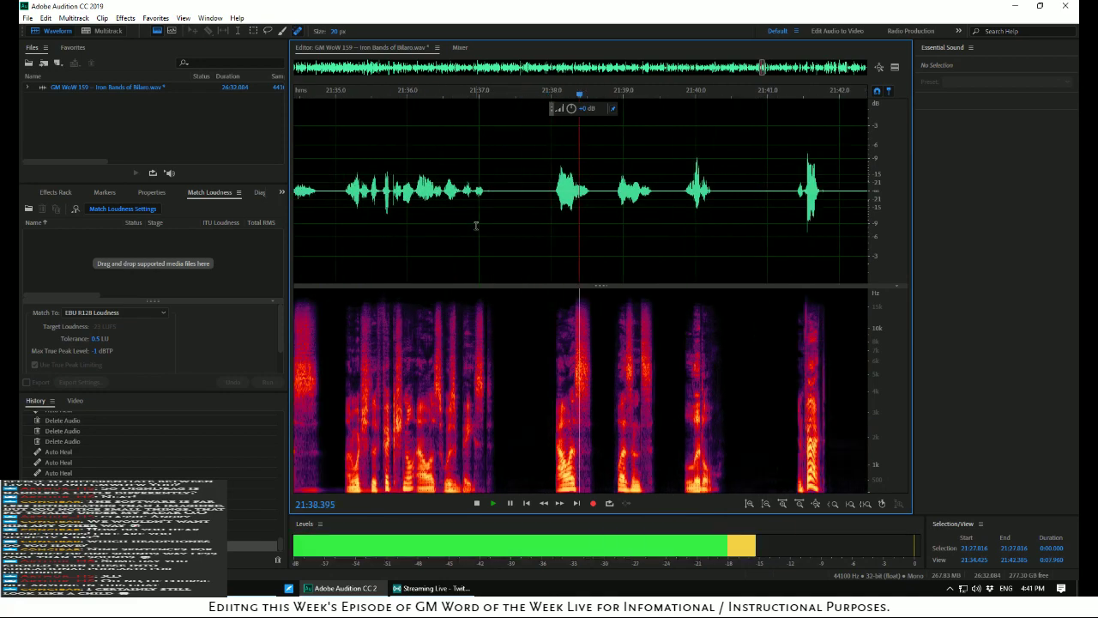
scroll(476, 225, up, 1)
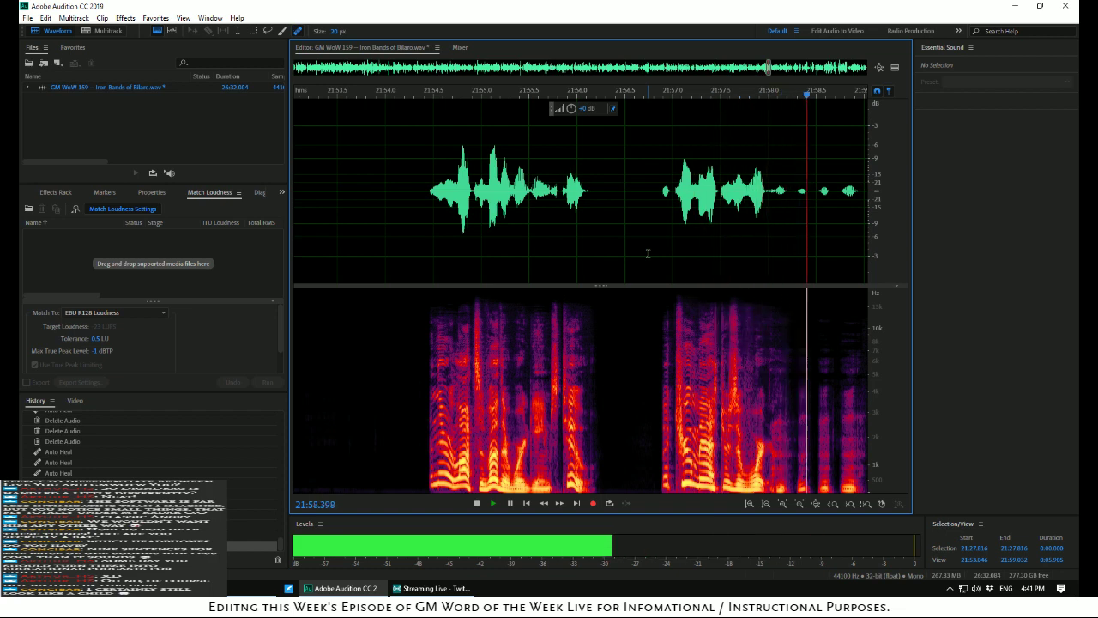
scroll(647, 250, down, 2)
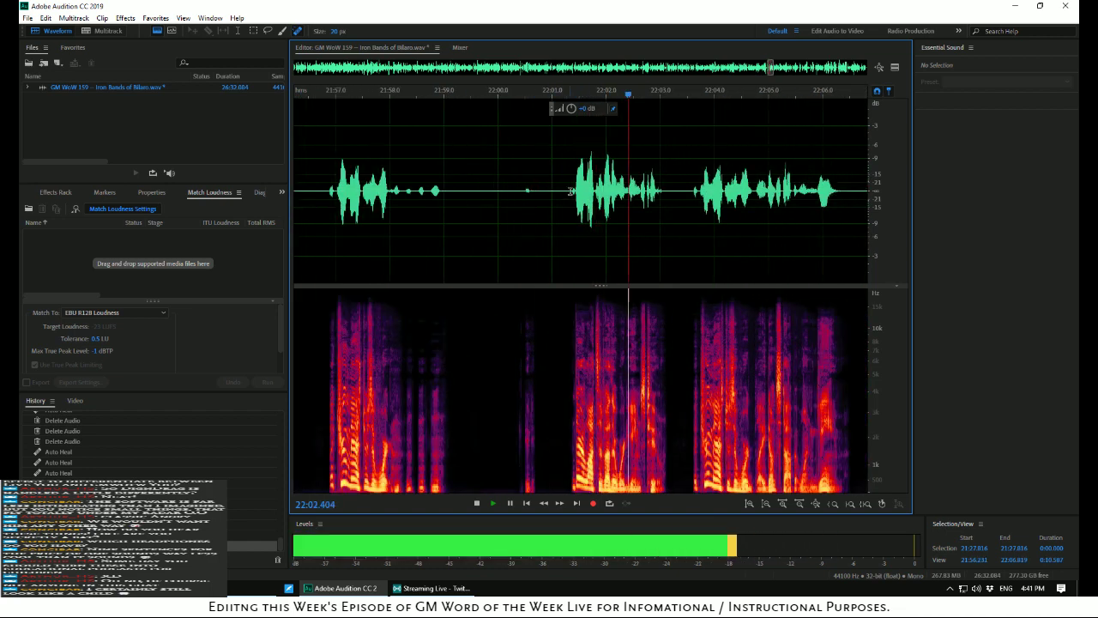
drag(571, 191, 369, 161)
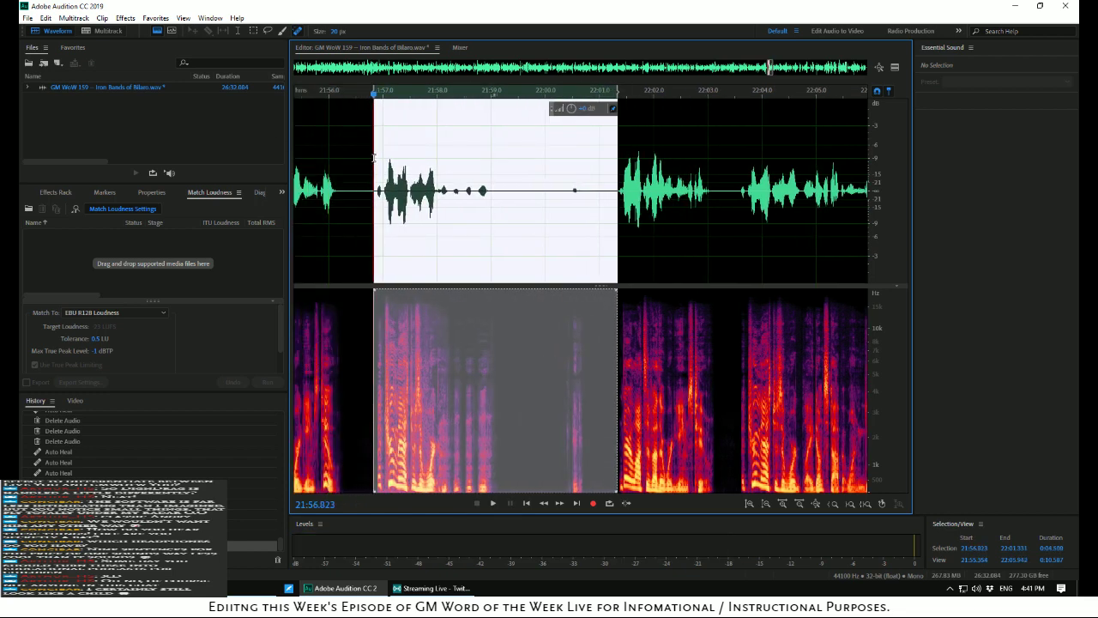
key(Delete)
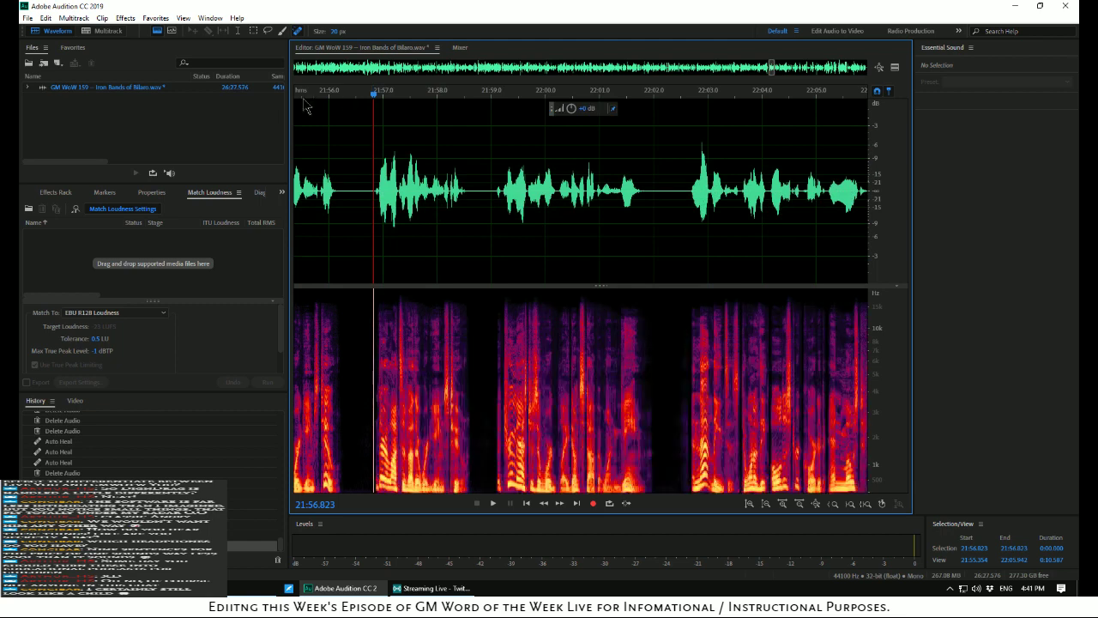
Compare the repeated phrases by playing from 21:54.997 and 21:53.508, then delete the first take from 21:54.395 to 21:56.823
key(space)
key(space)
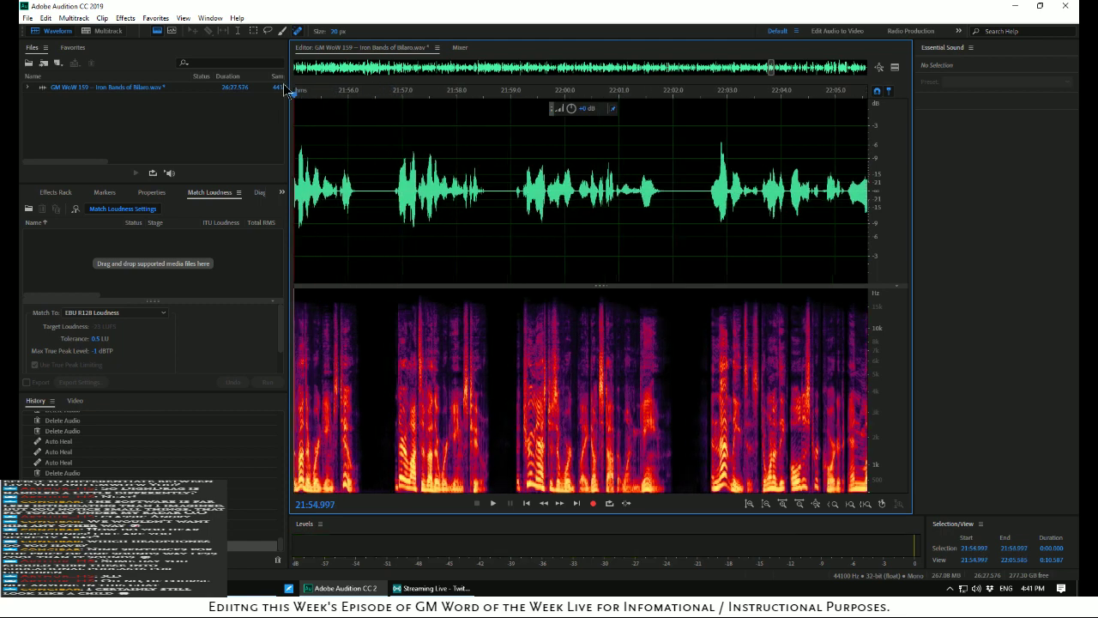
key(space)
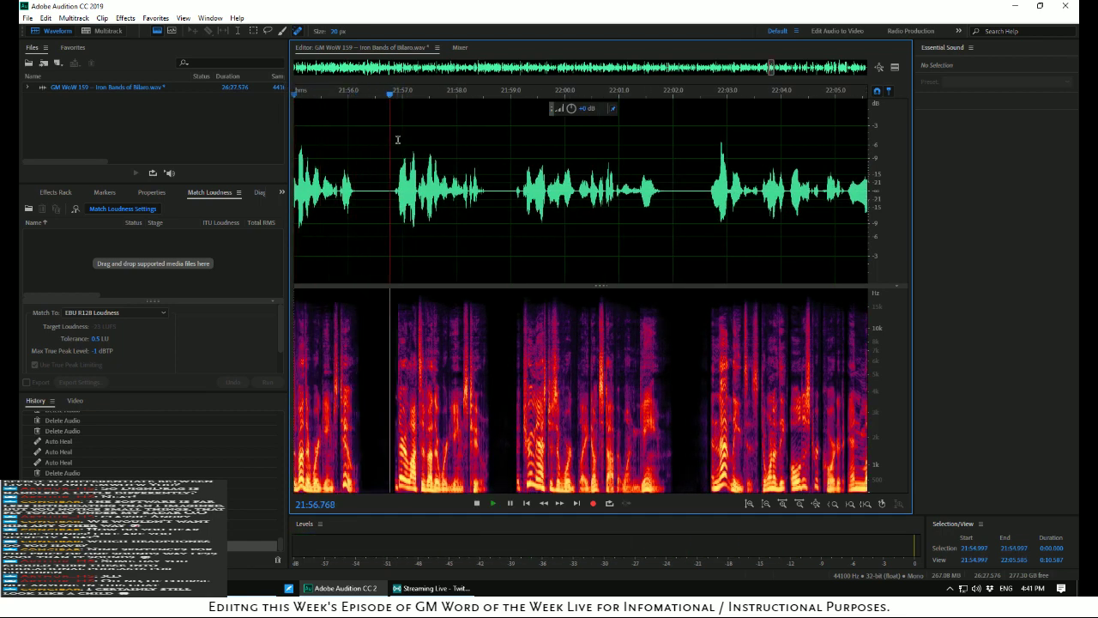
key(space)
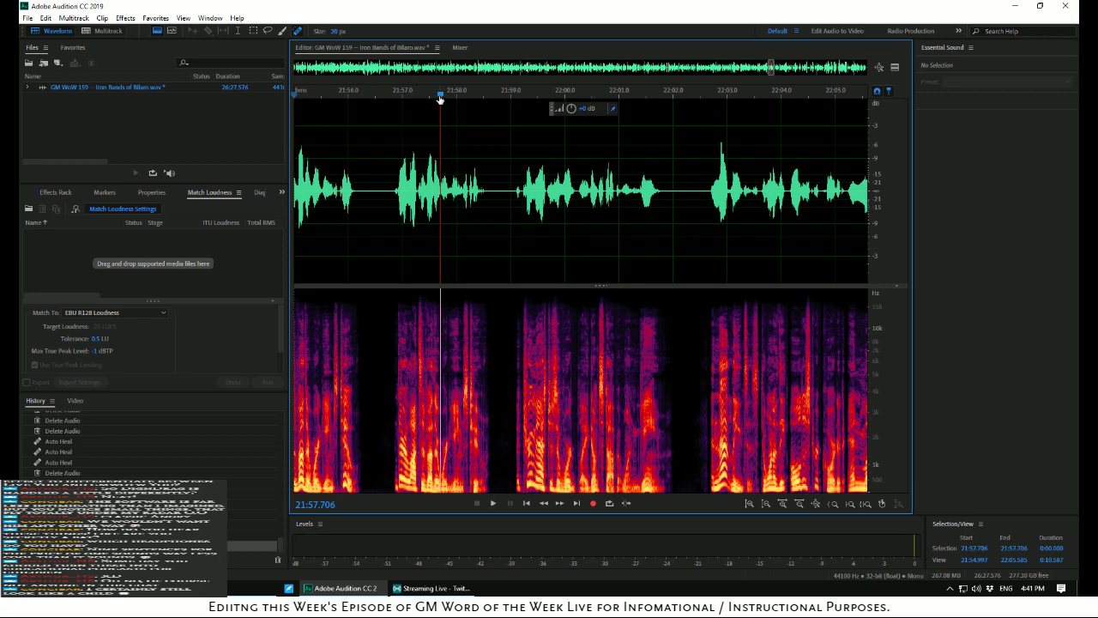
drag(331, 89, 308, 89)
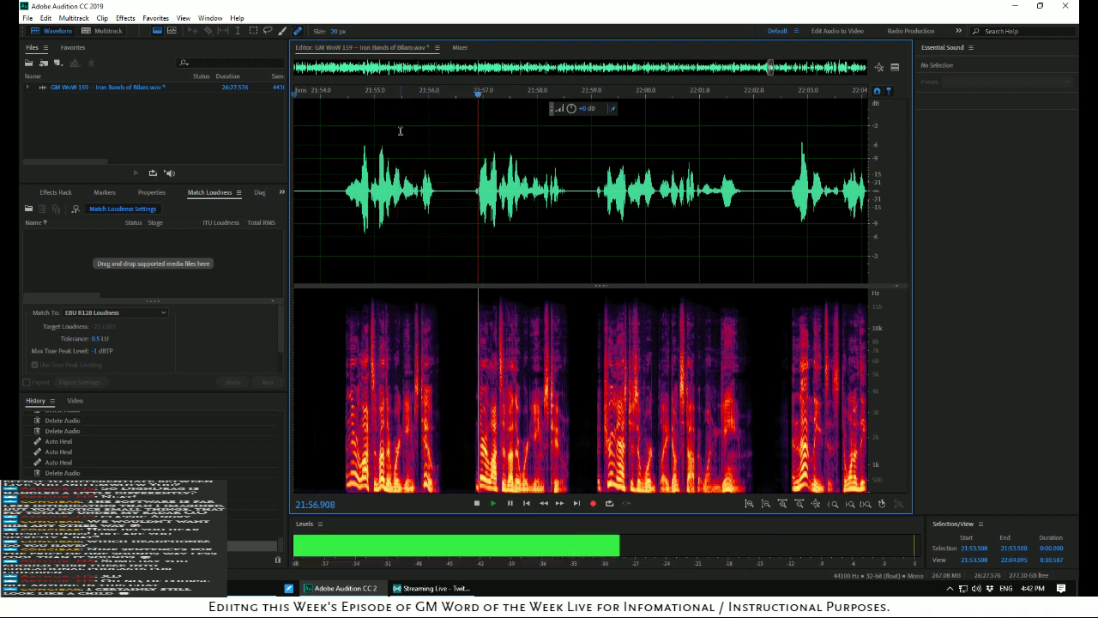
key(space)
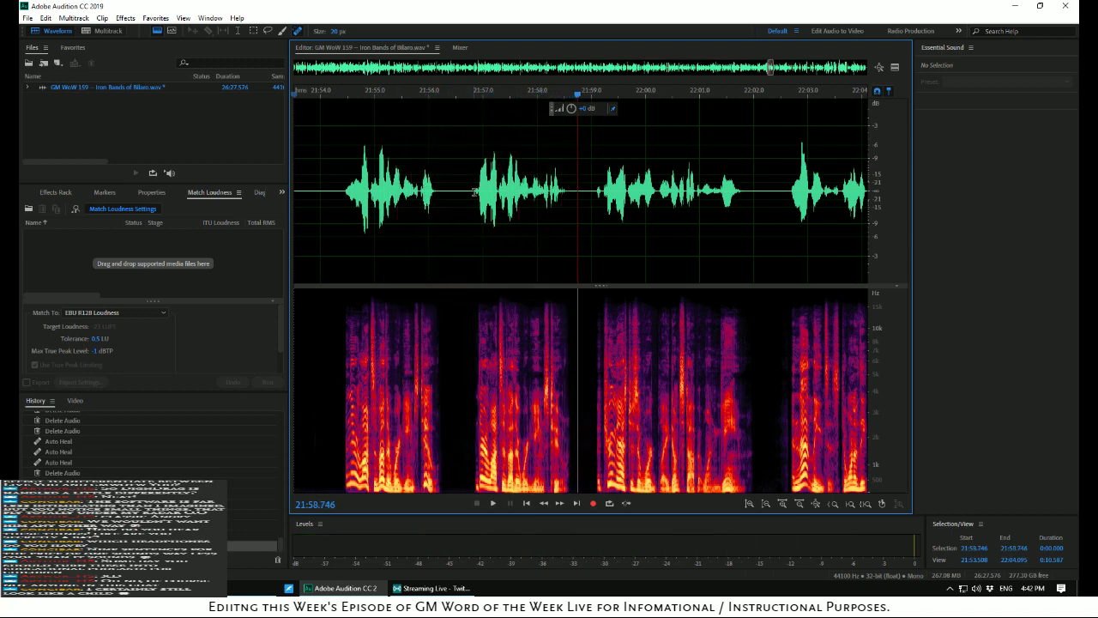
drag(475, 192, 345, 180)
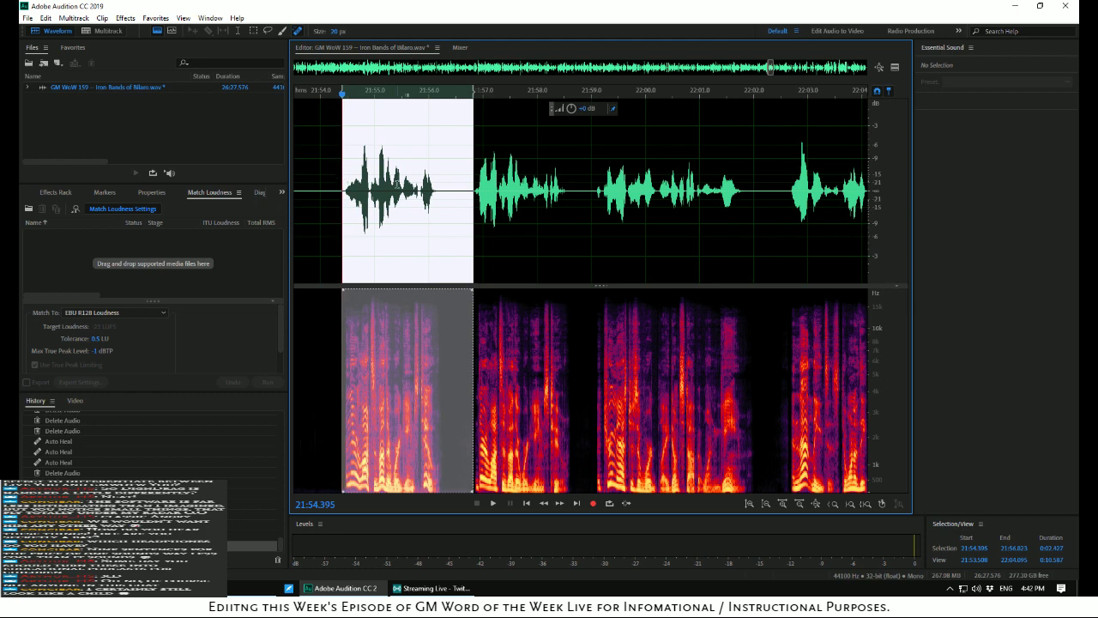
key(Delete)
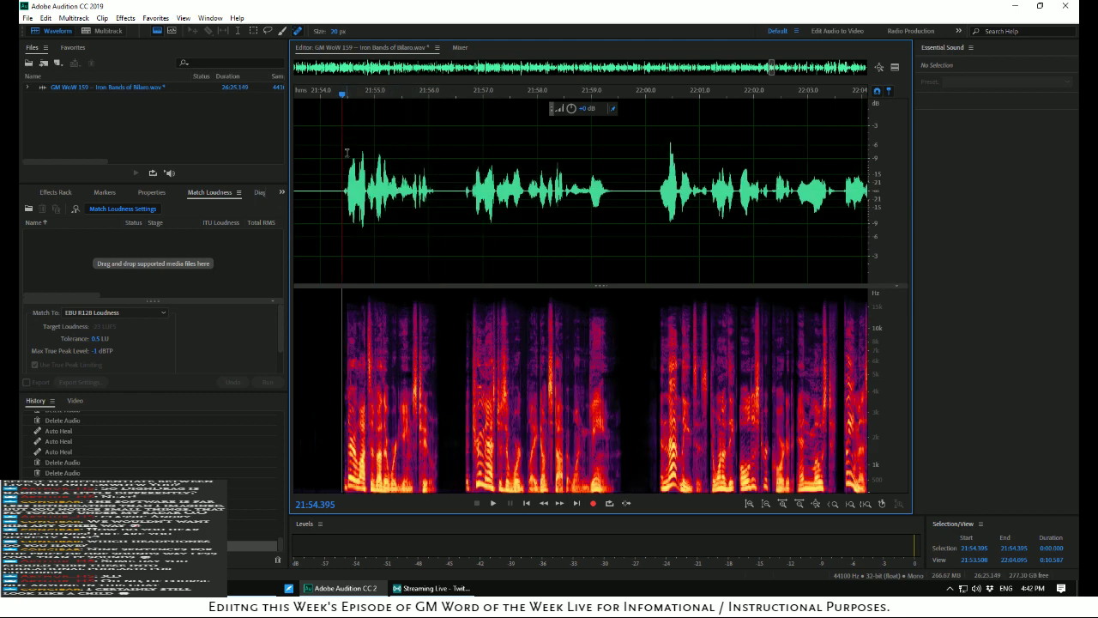
Listen across the join from 21:49.999, then shorten the pause by deleting 21:53.620 to 21:54.089
drag(343, 96, 294, 96)
key(space)
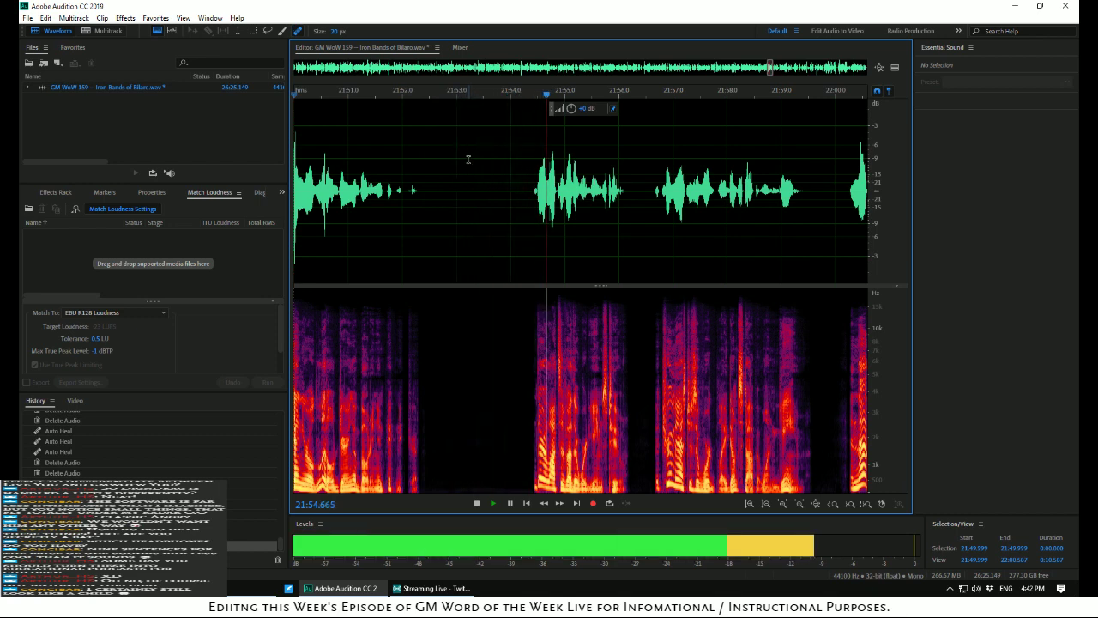
key(space)
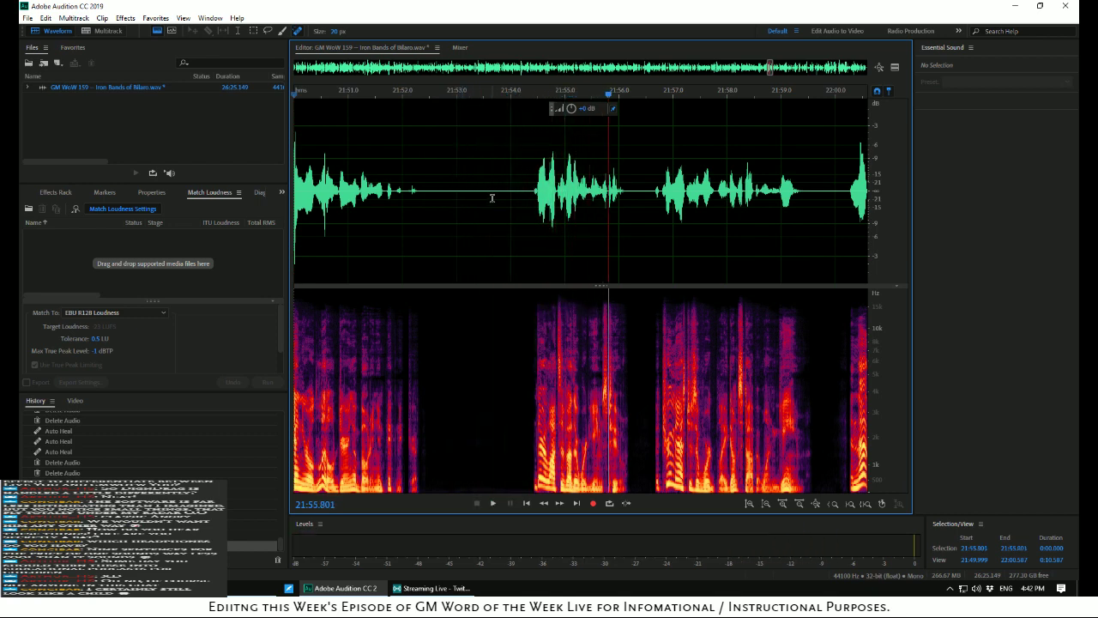
drag(492, 198, 515, 207)
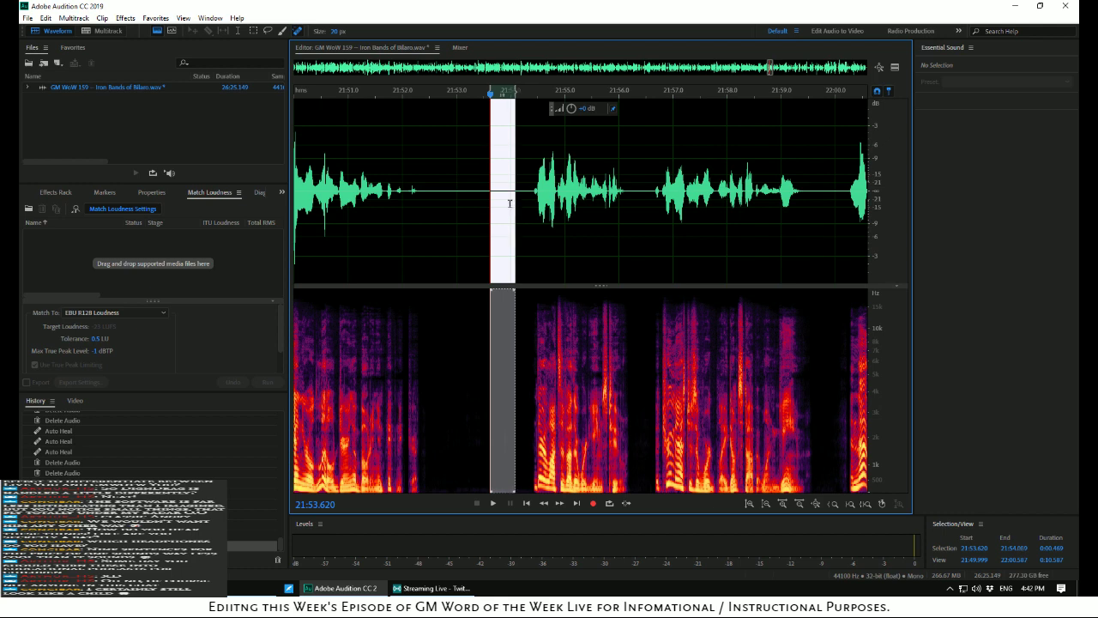
key(Delete)
Play across the shortened pause, then auto-heal the click at the next word's onset from 21:54.026 to 21:54.033
scroll(497, 195, up, 5)
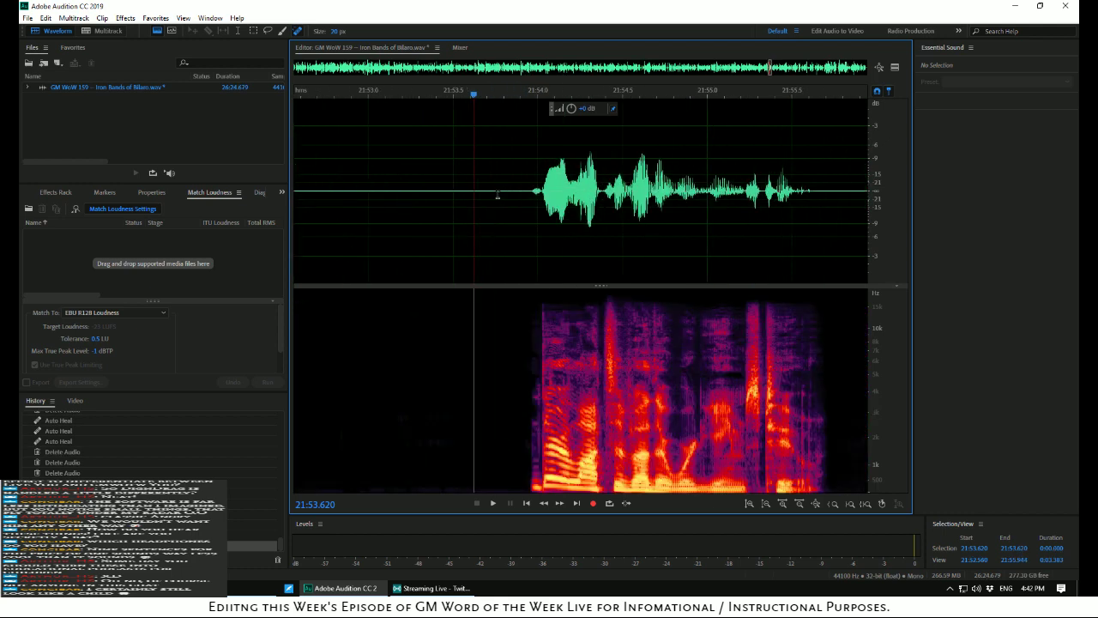
scroll(498, 195, down, 1)
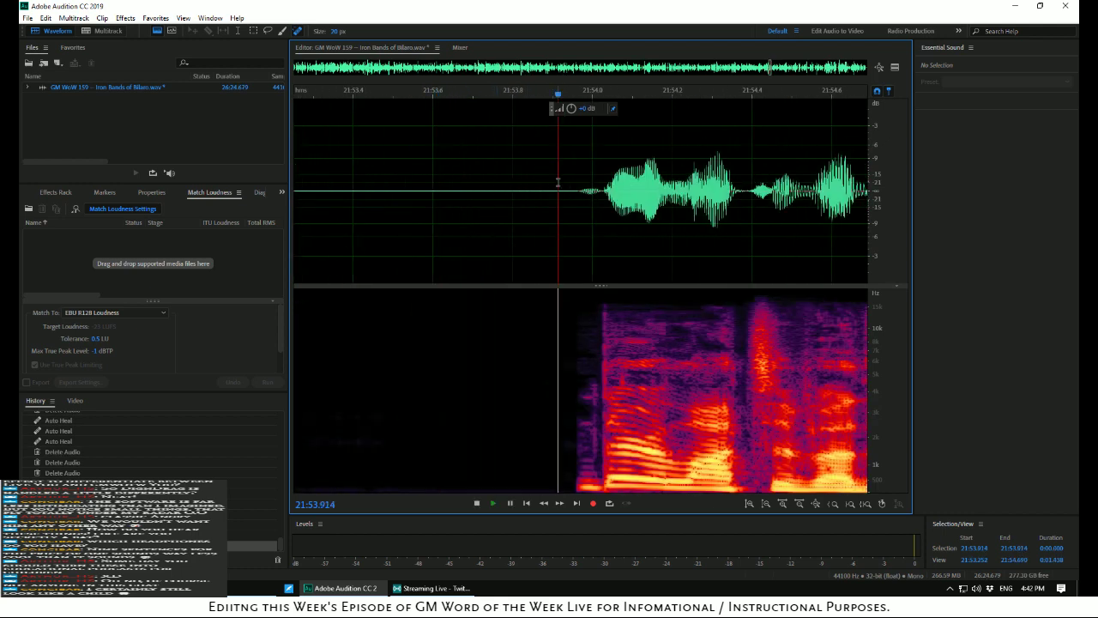
key(space)
scroll(610, 191, up, 3)
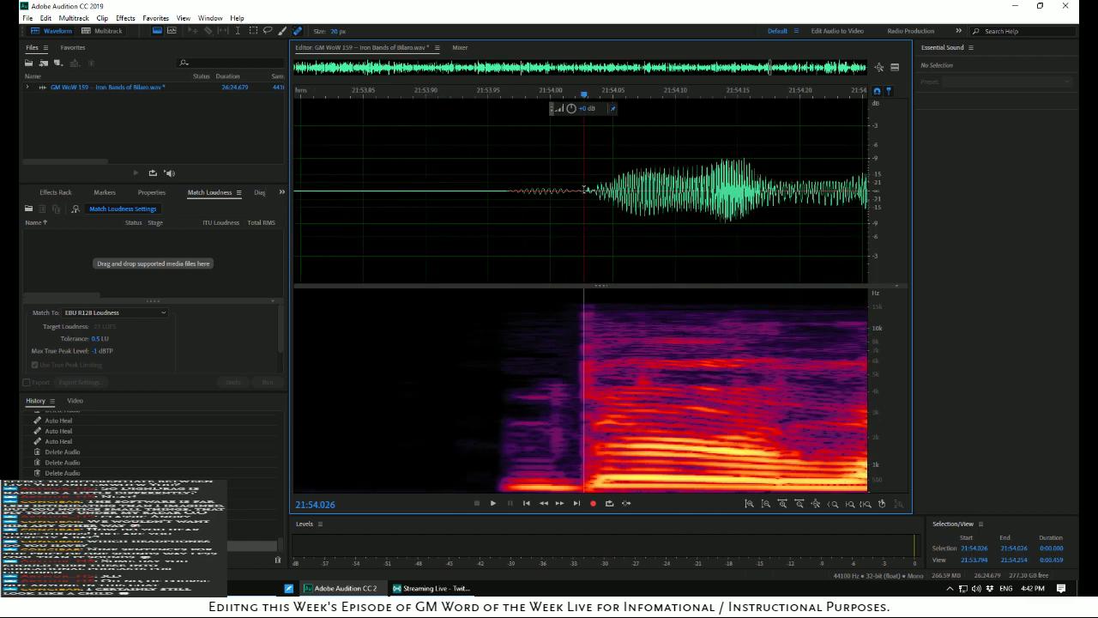
drag(585, 189, 592, 196)
right_click(587, 196)
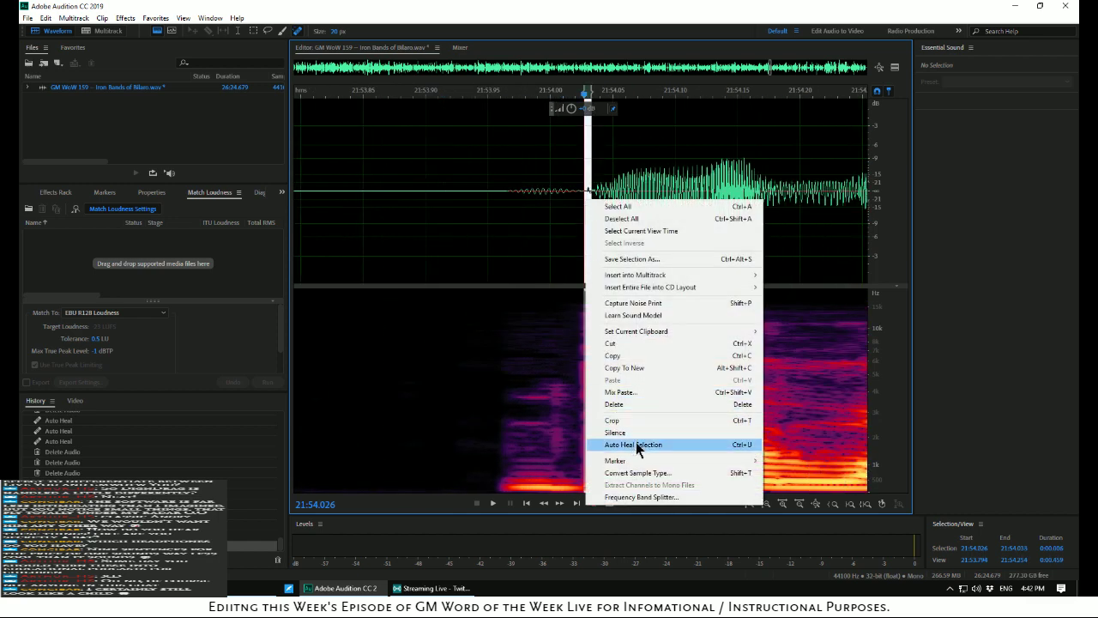
click(635, 443)
Listen on from about 21:51 to 22:20.807, then delete the flubbed take and gap from 22:17.338 to 22:21.775
scroll(596, 320, down, 8)
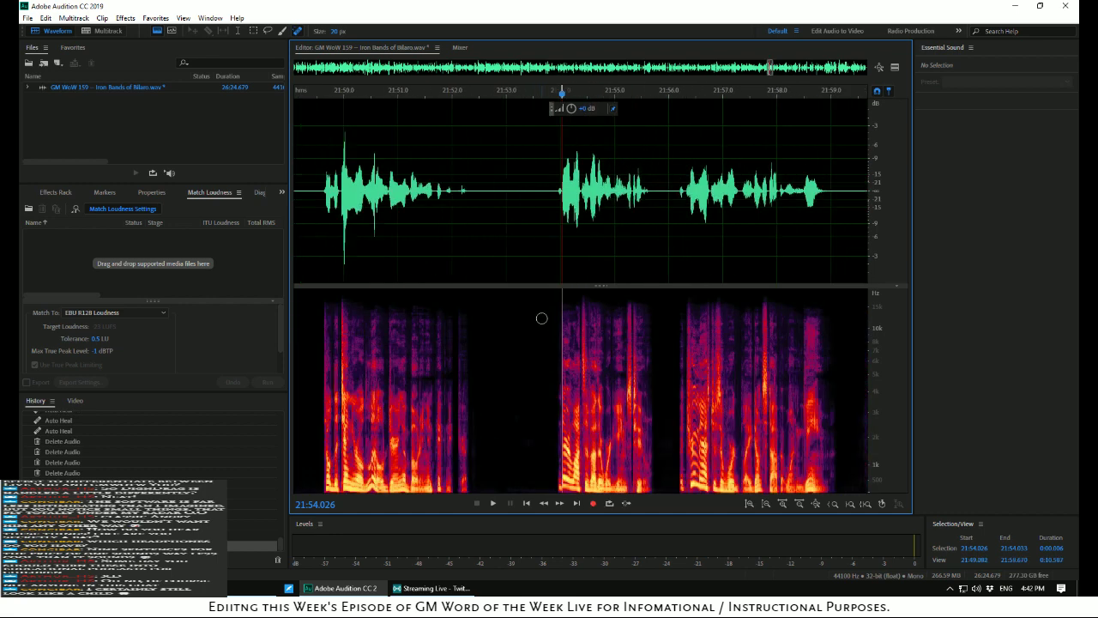
click(401, 210)
key(space)
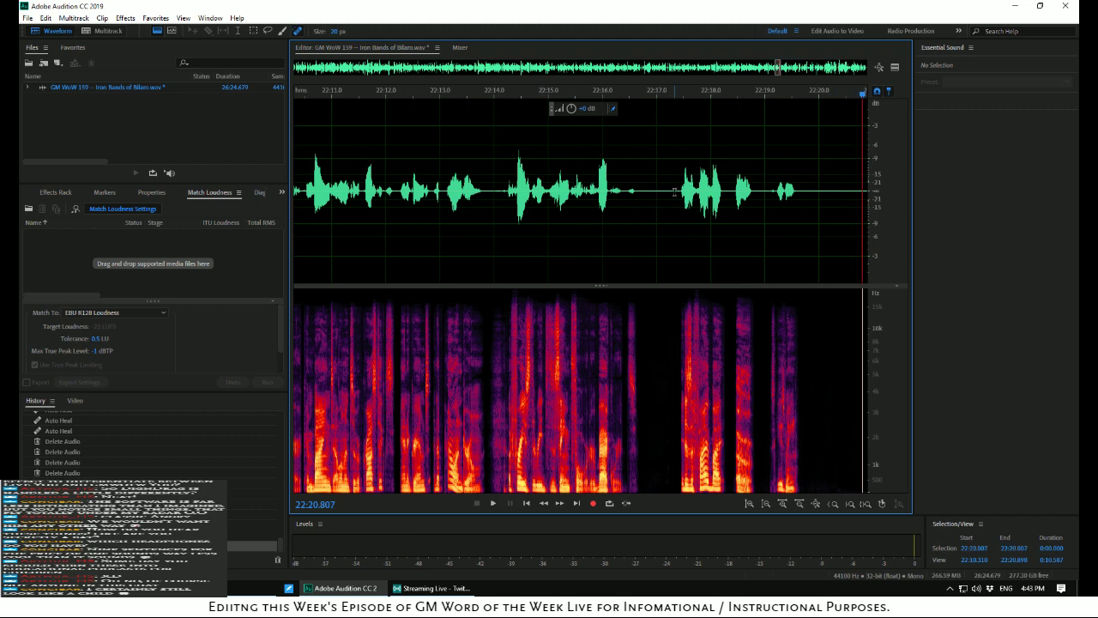
mouse_move(675, 192)
mouse_down()
mouse_move(866, 192)
mouse_move(749, 196)
mouse_move(661, 181)
mouse_up()
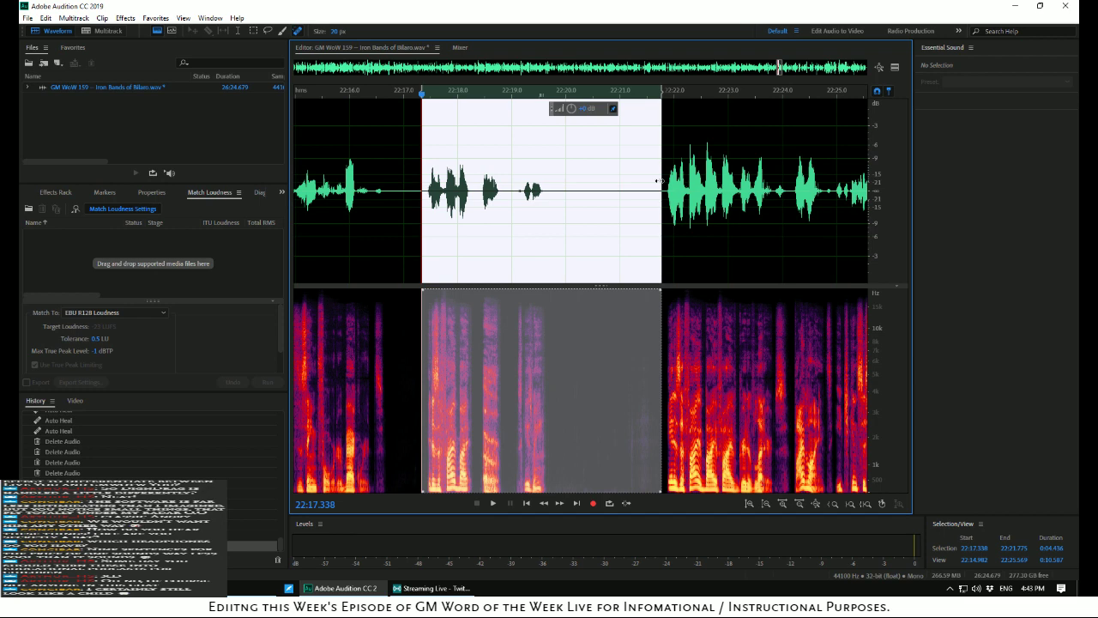
key(Delete)
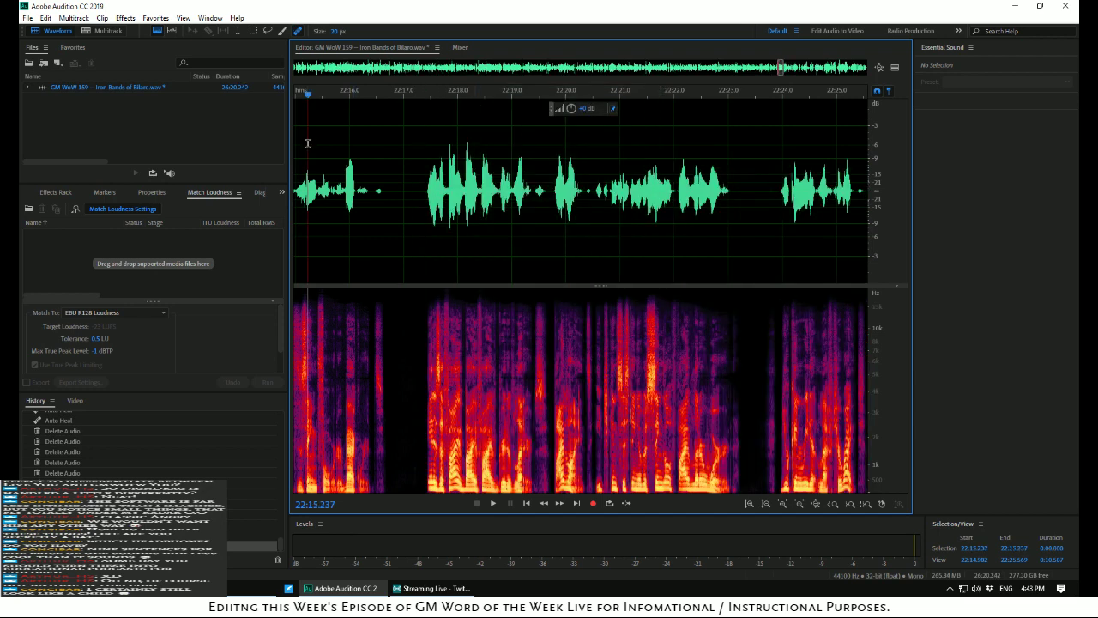
Listen on from 22:15.237 to 22:36.489, then delete the repeated first take from 22:33.191 to 22:35.843
key(space)
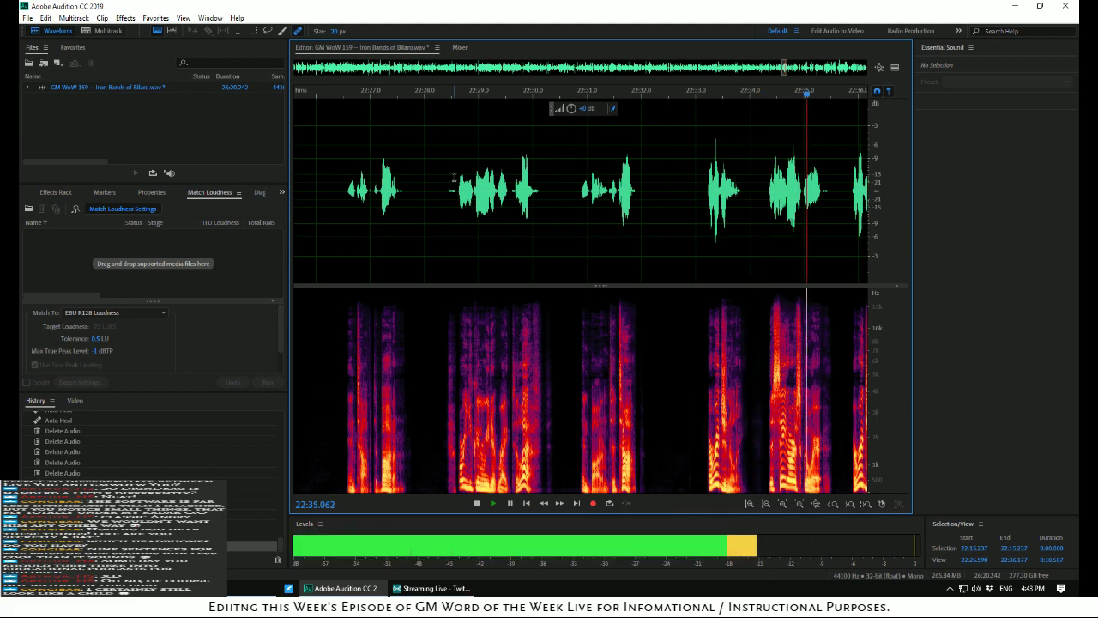
key(space)
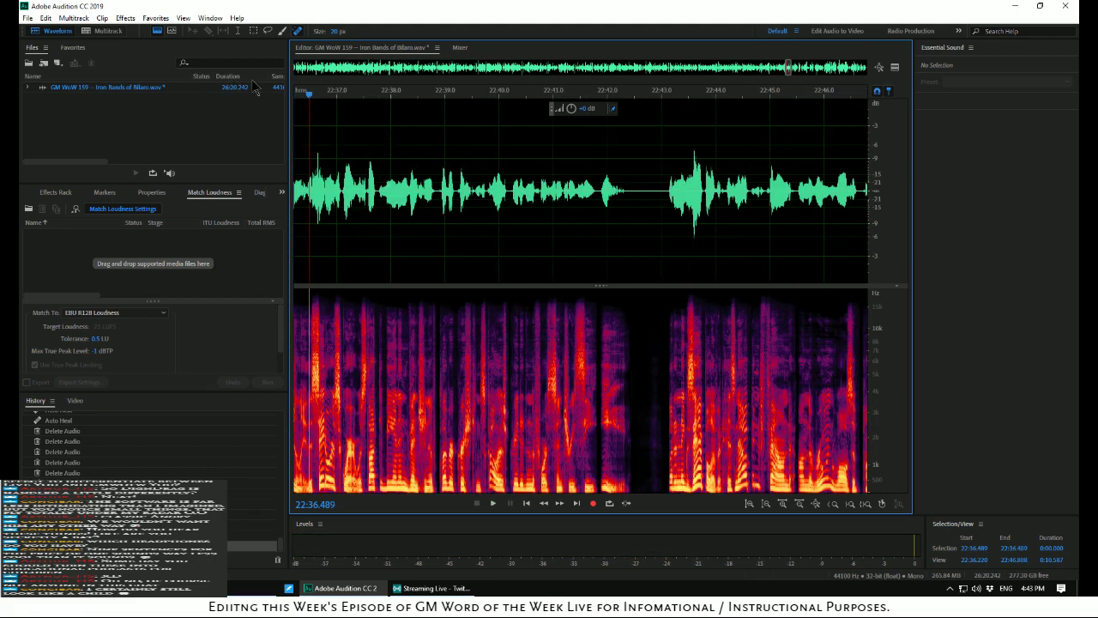
drag(311, 95, 474, 94)
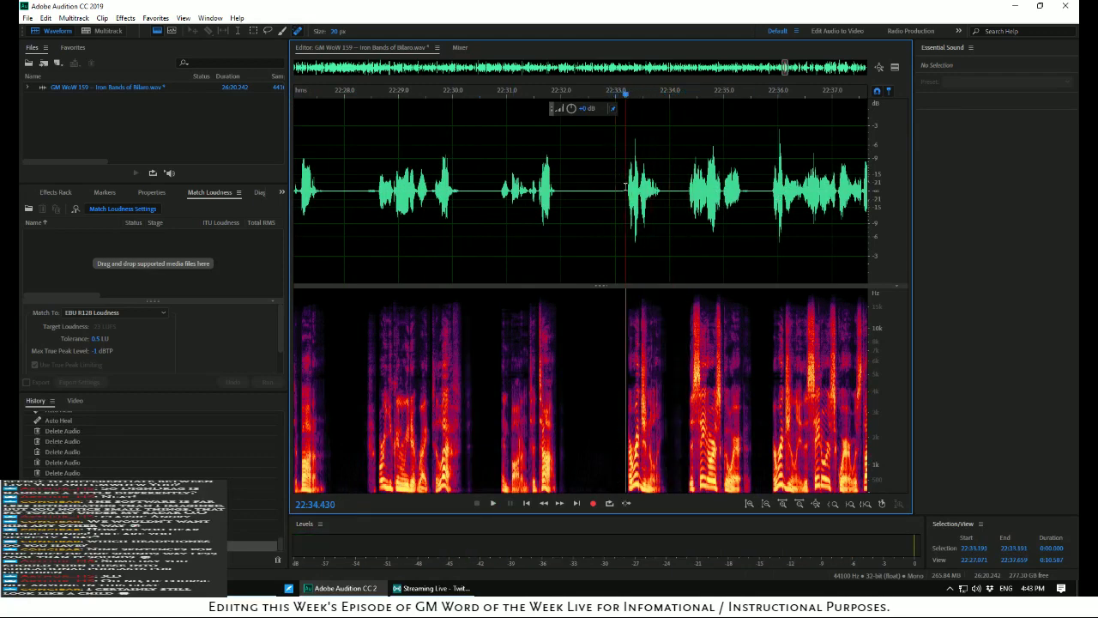
drag(625, 185, 769, 232)
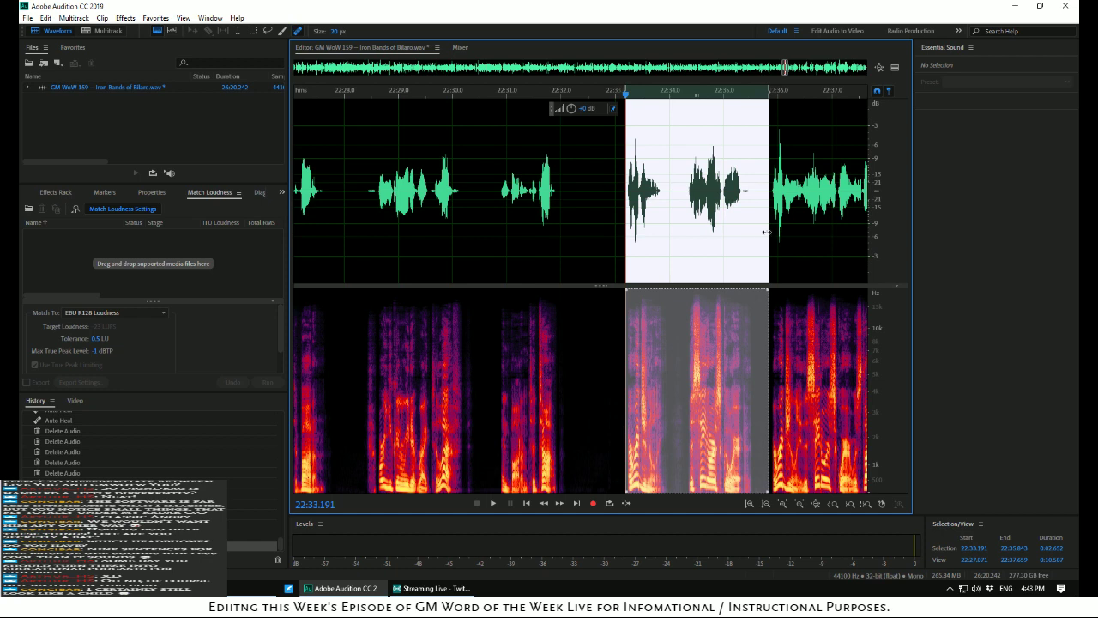
key(Delete)
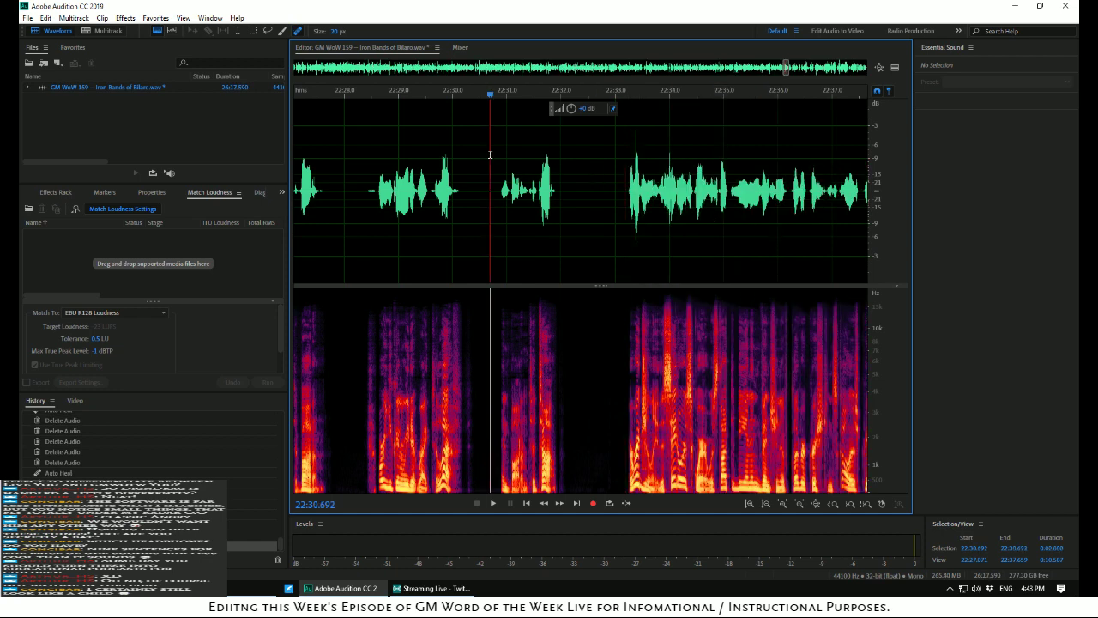
Listen on from 22:30.692 to 22:52.245, then delete the flubbed take and gap from 22:45.834 to 22:51.291
key(space)
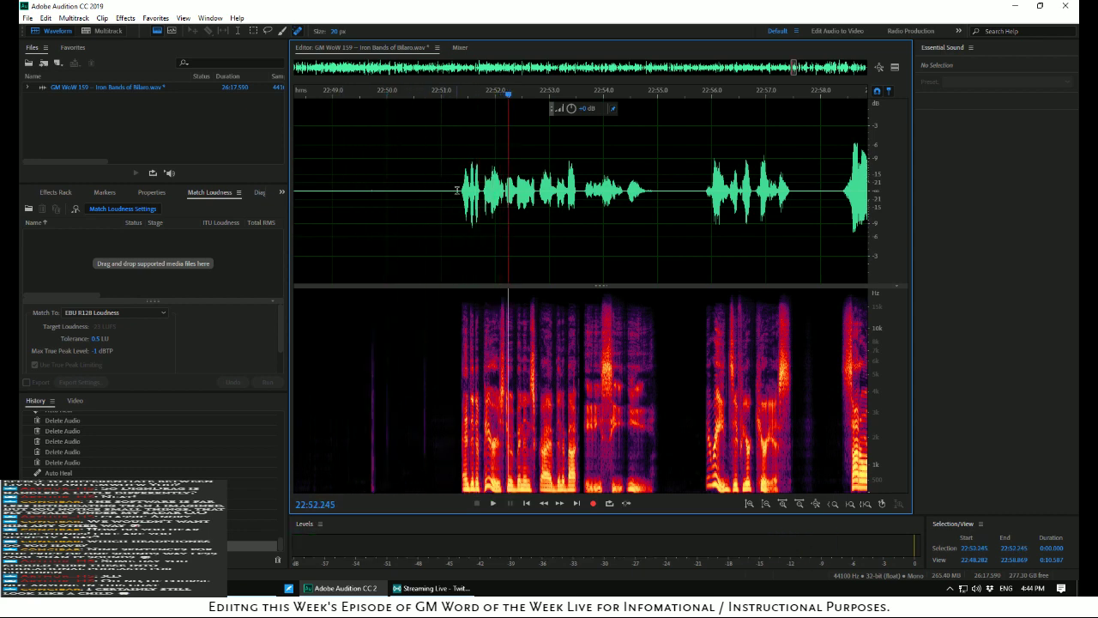
drag(457, 163, 490, 213)
key(space)
key(space)
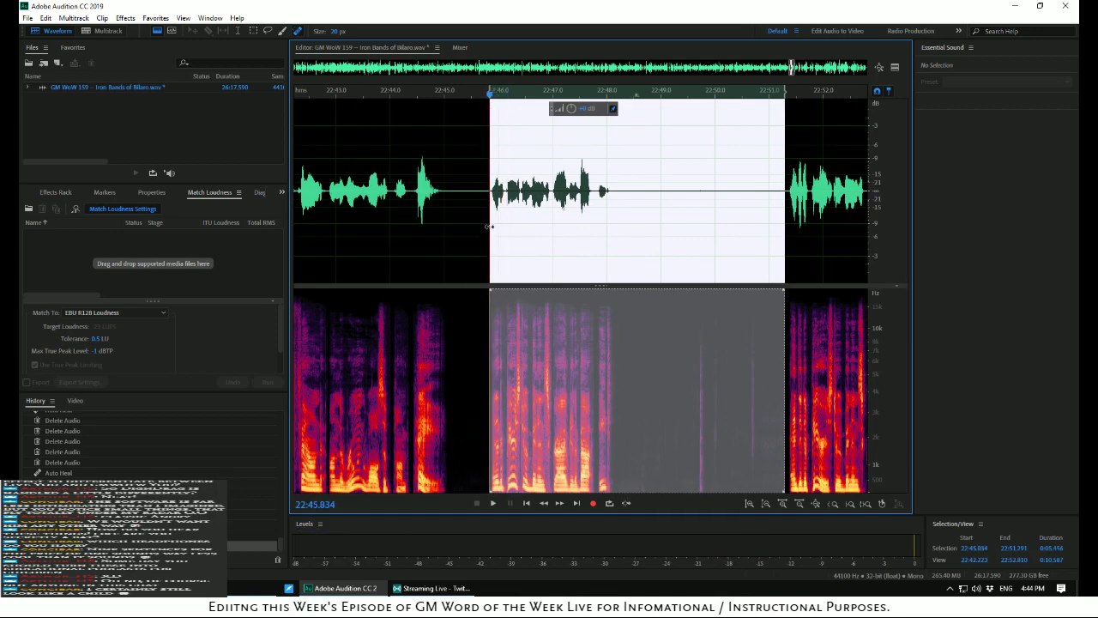
key(Delete)
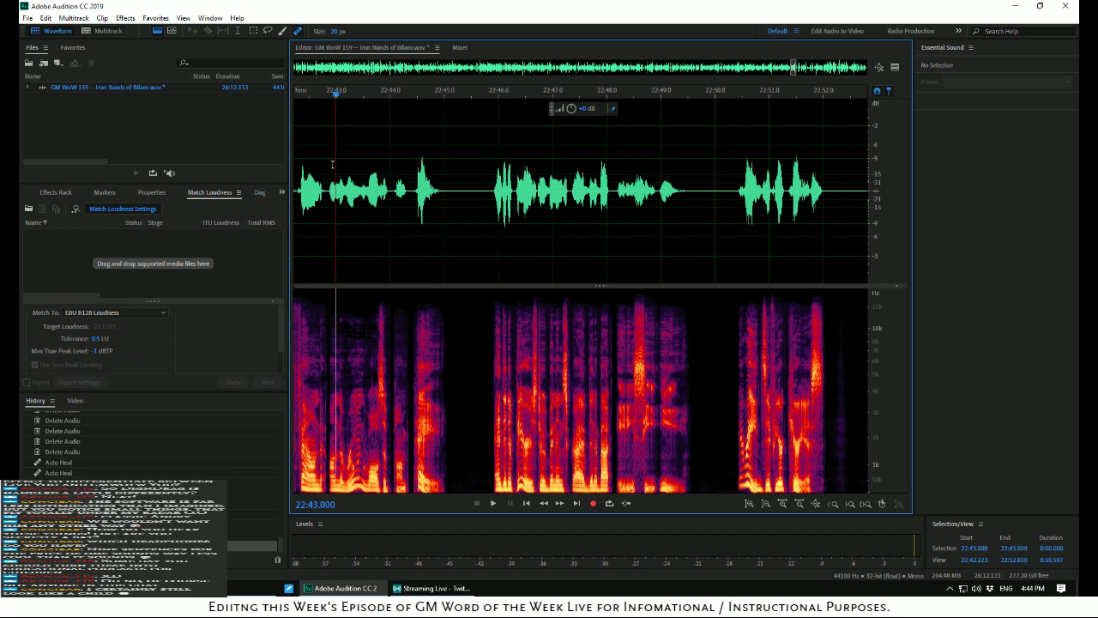
Listen across the new join from 22:43.000, then sample the following audio from 22:53.771 to 22:54.551
key(space)
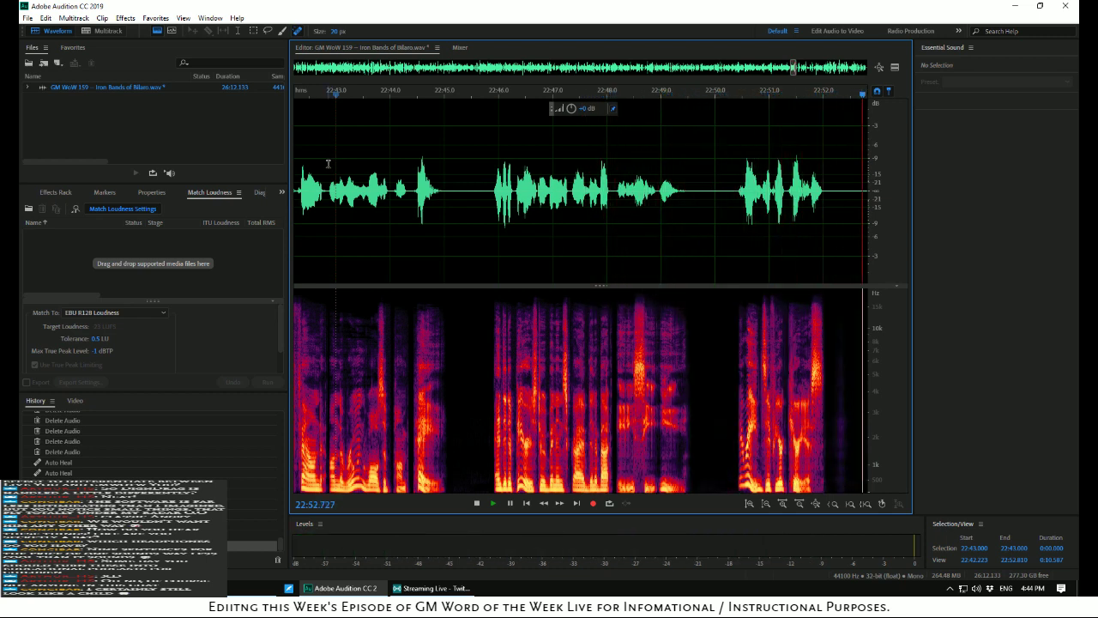
key(space)
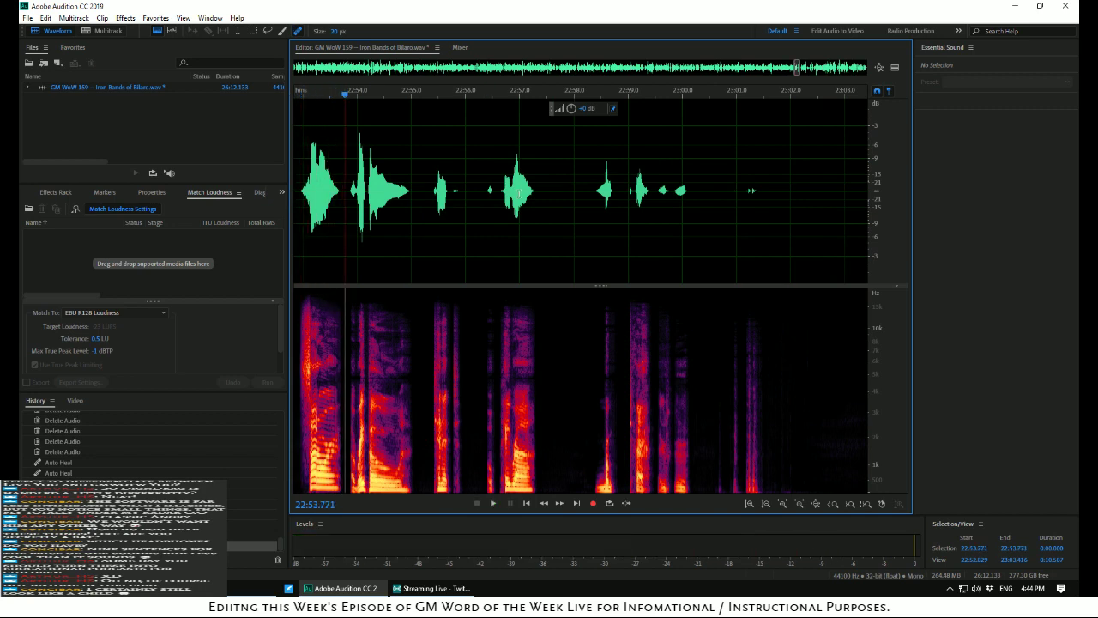
key(space)
key(space)
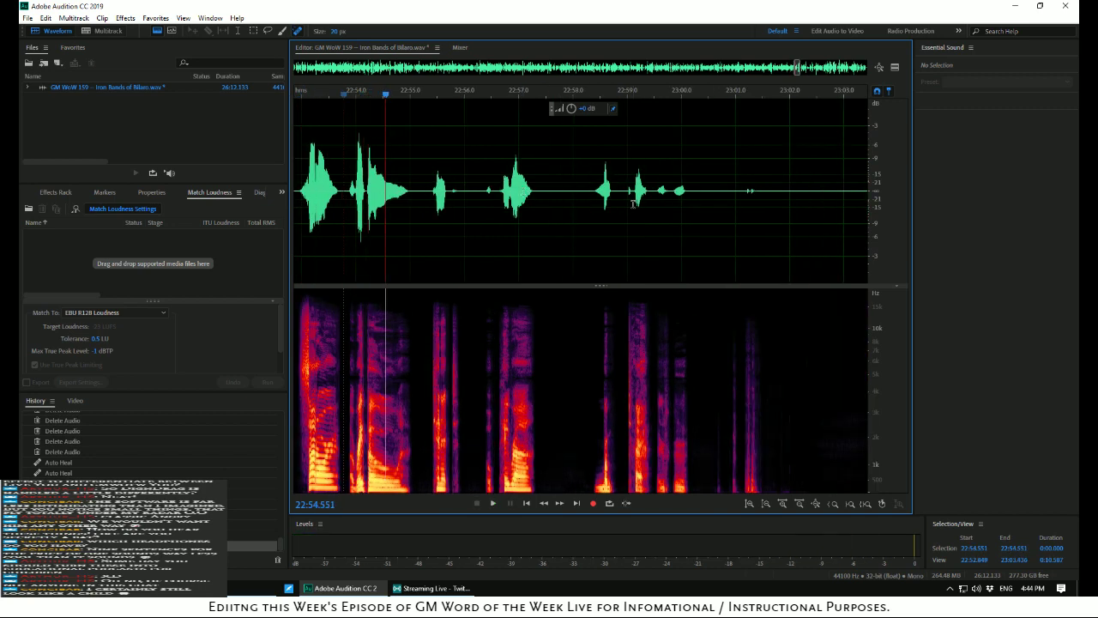
Sample the retakes from 23:03.604, 23:11.542 and about 23:17, then delete the superseded takes from 22:50.361 to 23:17.018
scroll(634, 203, down, 5)
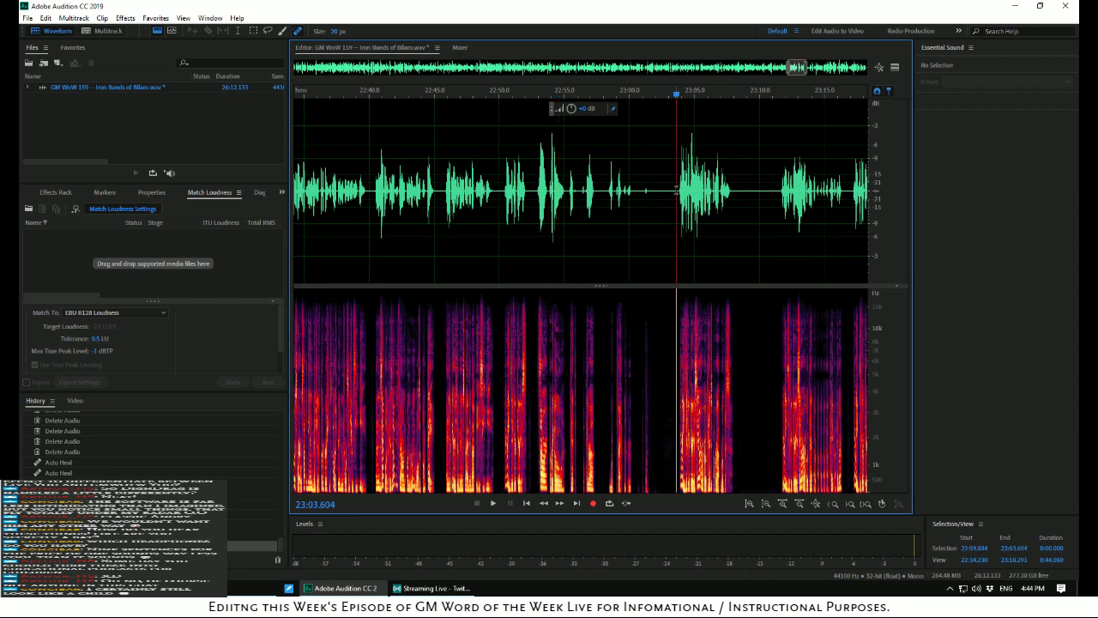
key(space)
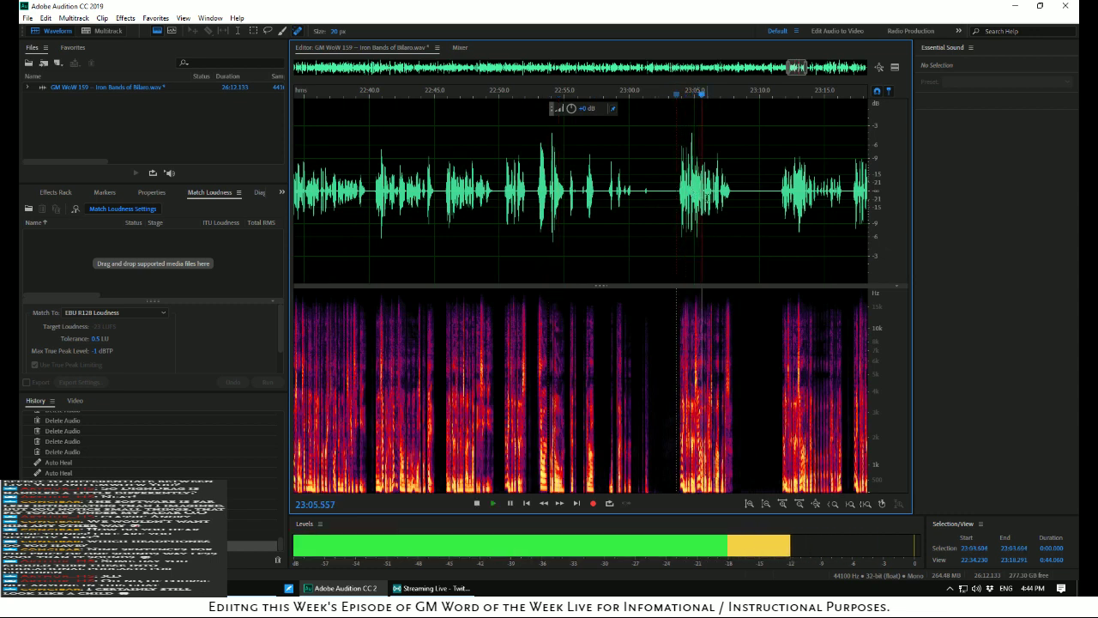
key(space)
key(space)
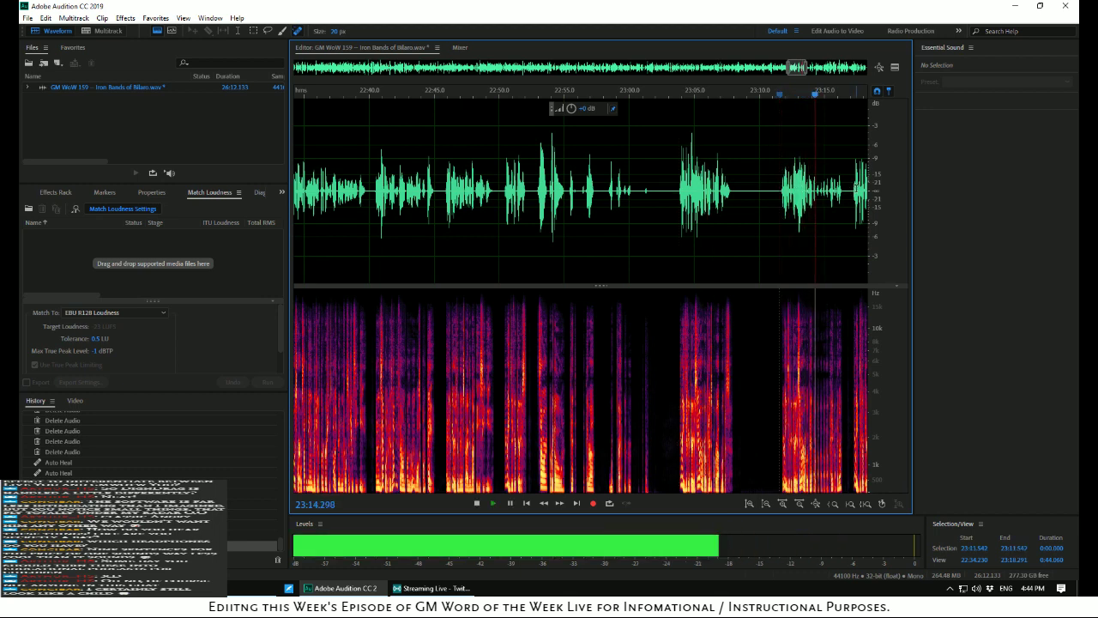
click(850, 190)
key(space)
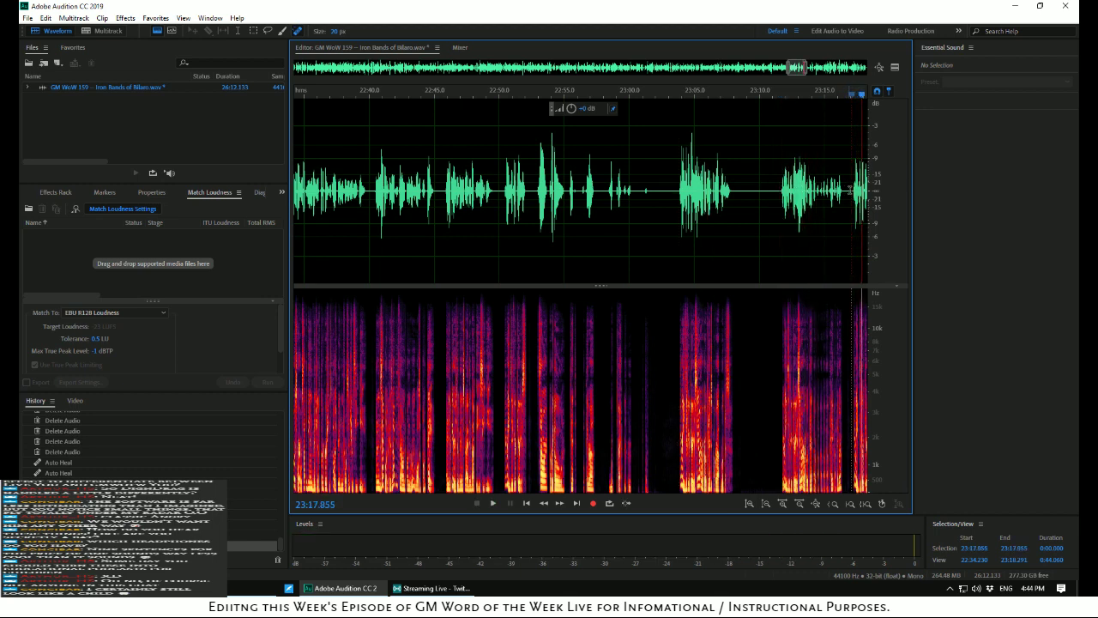
drag(852, 189, 504, 160)
key(space)
key(space)
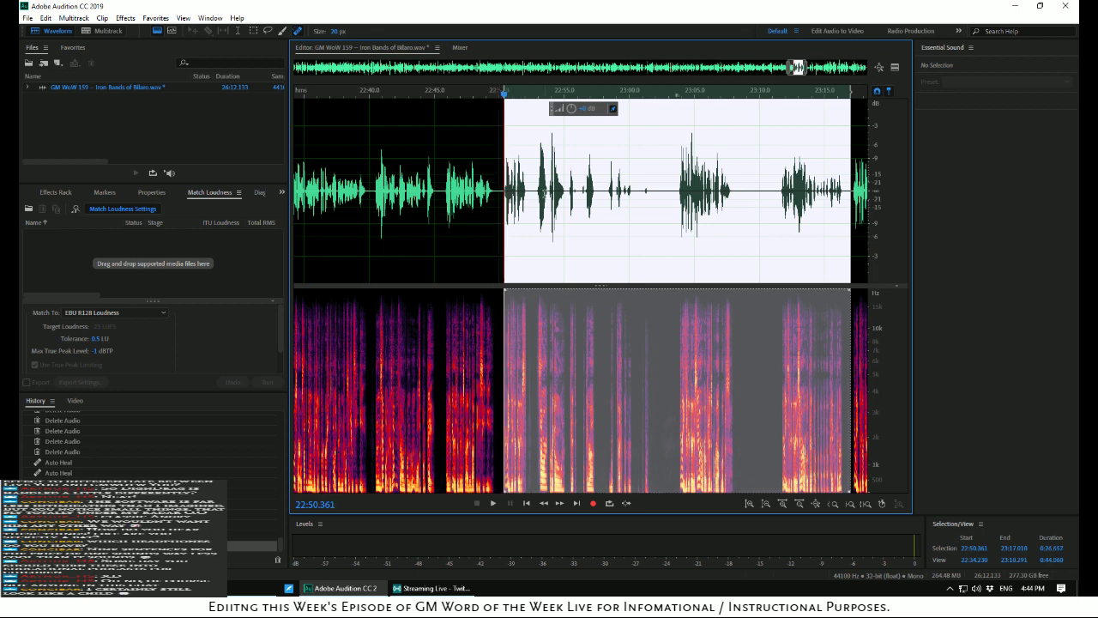
key(Delete)
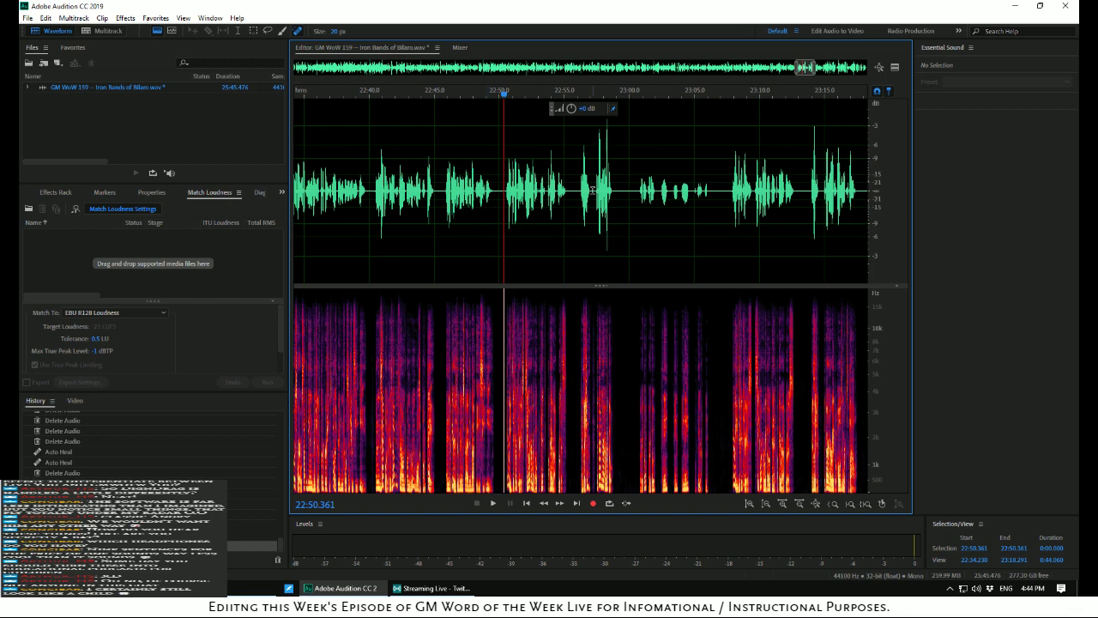
Sample the following takes from about 23:00.6 and 23:07.425, then delete the discarded takes from 22:50.446 to 23:07.722
click(636, 196)
key(space)
key(space)
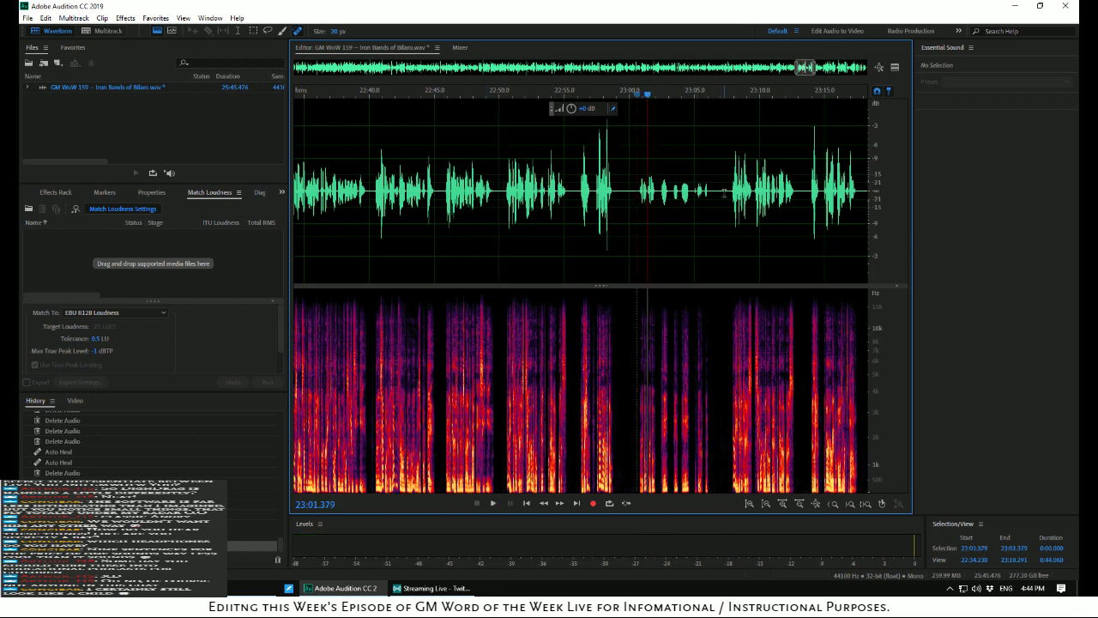
key(space)
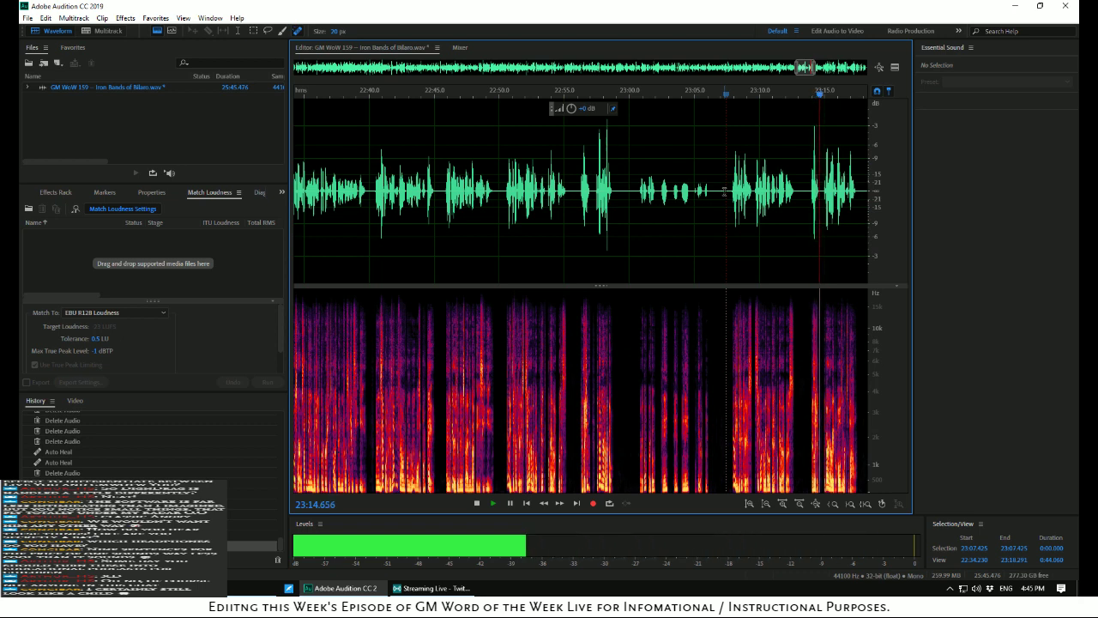
key(space)
drag(730, 191, 504, 179)
key(space)
key(space)
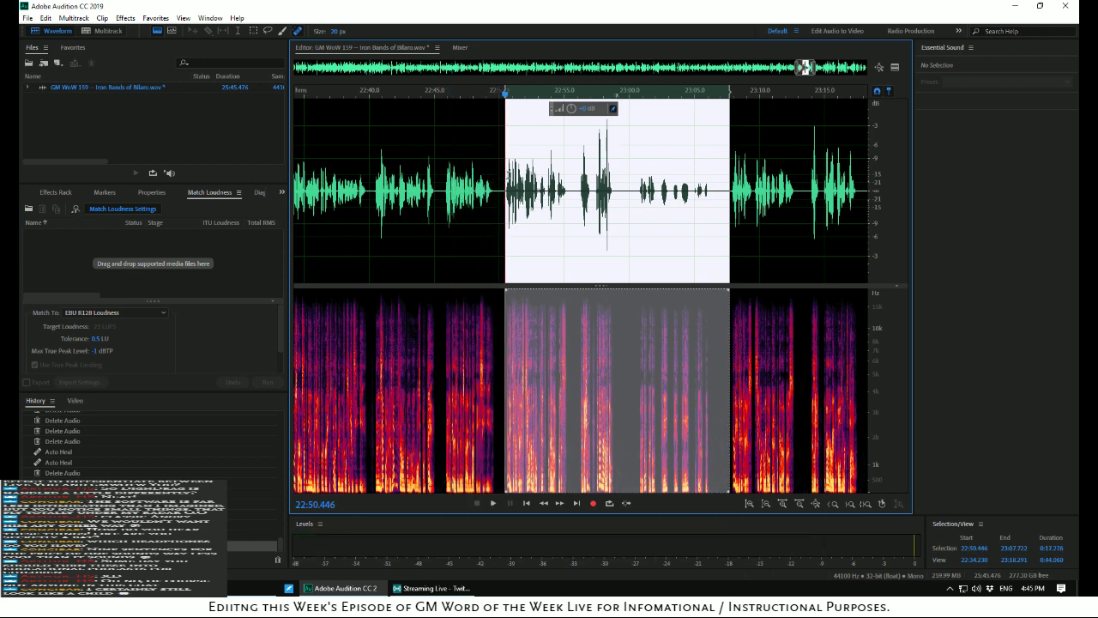
key(Delete)
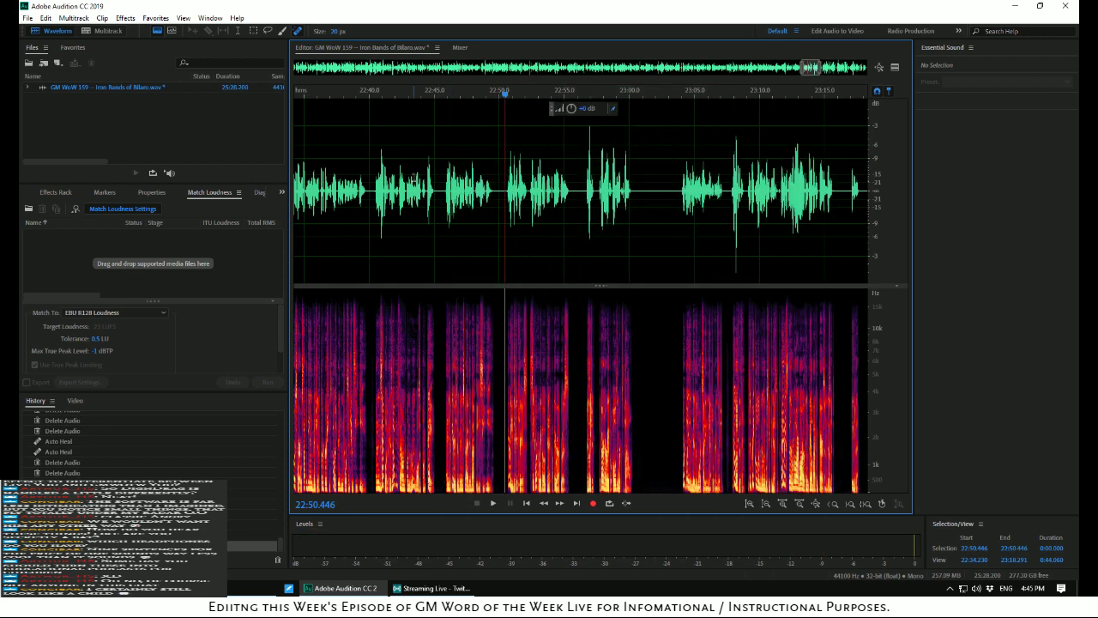
Listen across the join from 22:43.569 to 23:03.844, then shorten the pause by deleting about 1.7 s from 23:01.652
click(416, 175)
key(space)
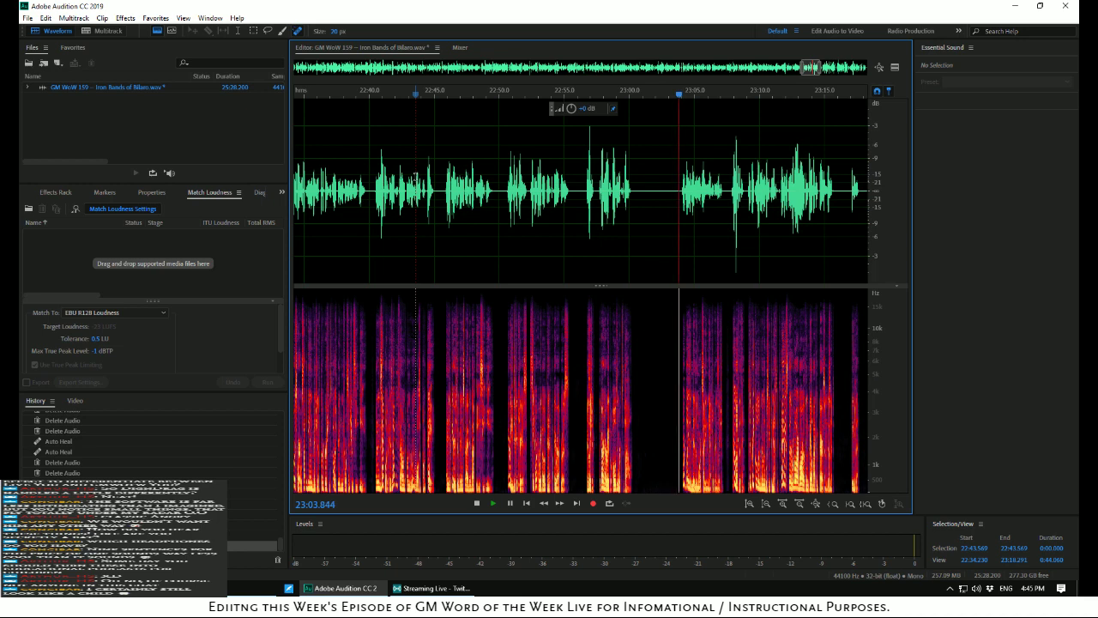
drag(651, 196, 673, 217)
key(Delete)
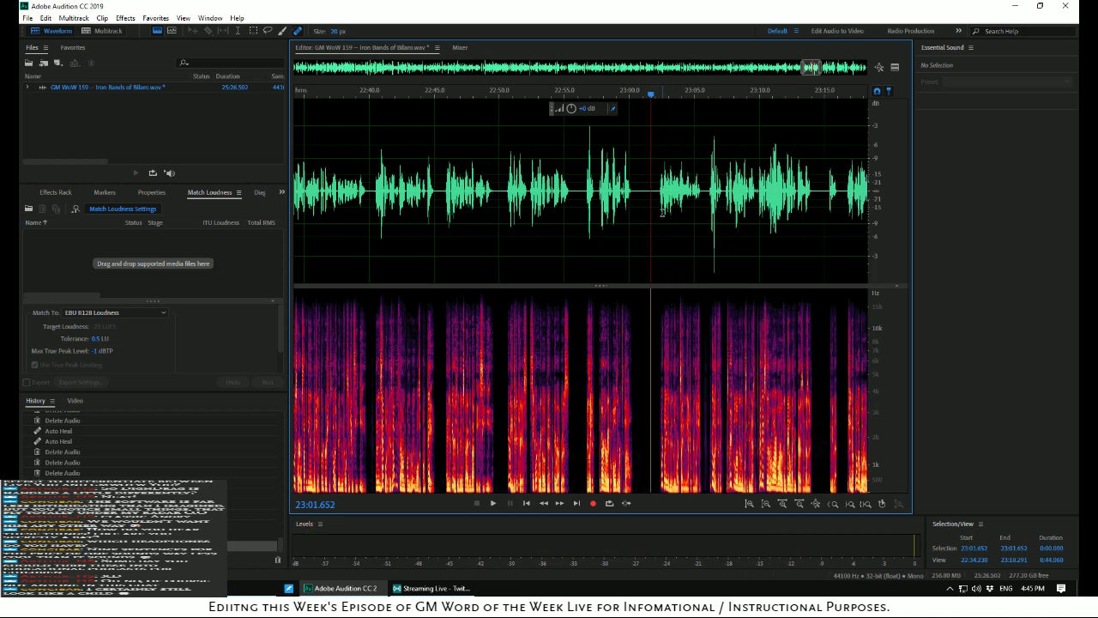
Replay the shortened pause up to 23:02.498, then tighten it further by deleting about 0.7 s from 23:00.803
key(space)
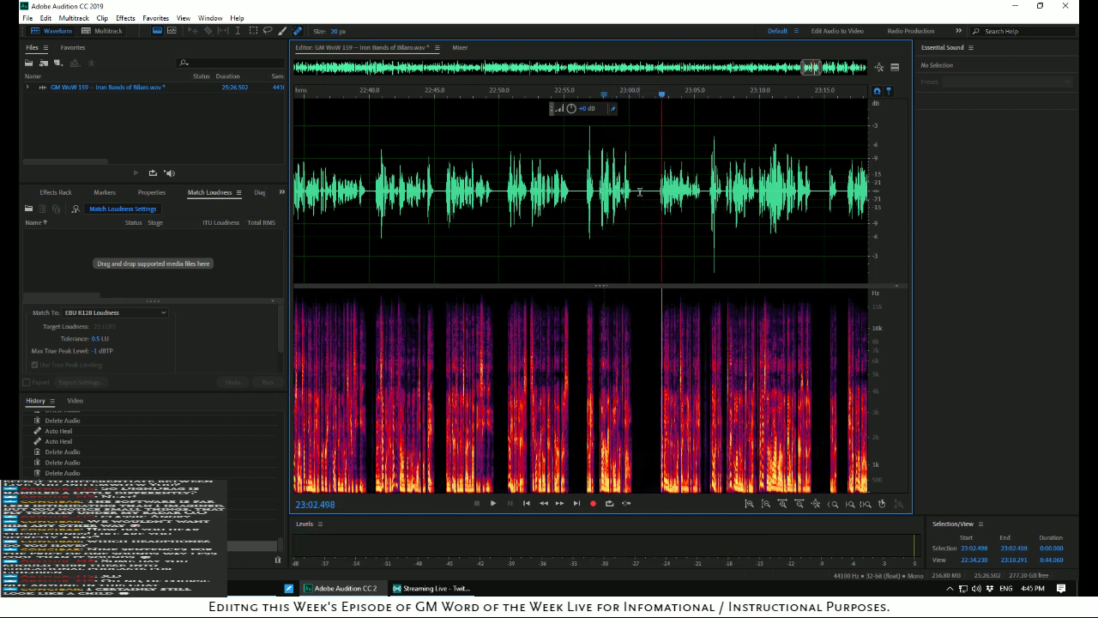
drag(640, 192, 648, 202)
key(Delete)
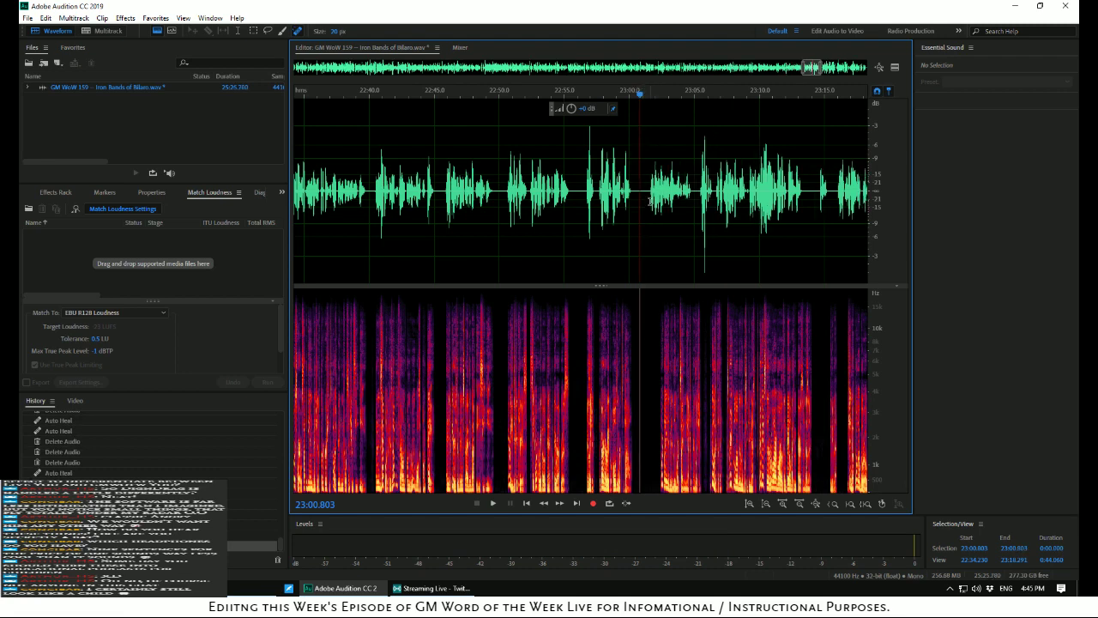
Listen on from 22:58.850, sample the retake near 23:27, then delete the superseded take from 23:14.393 to 23:26.915
key(space)
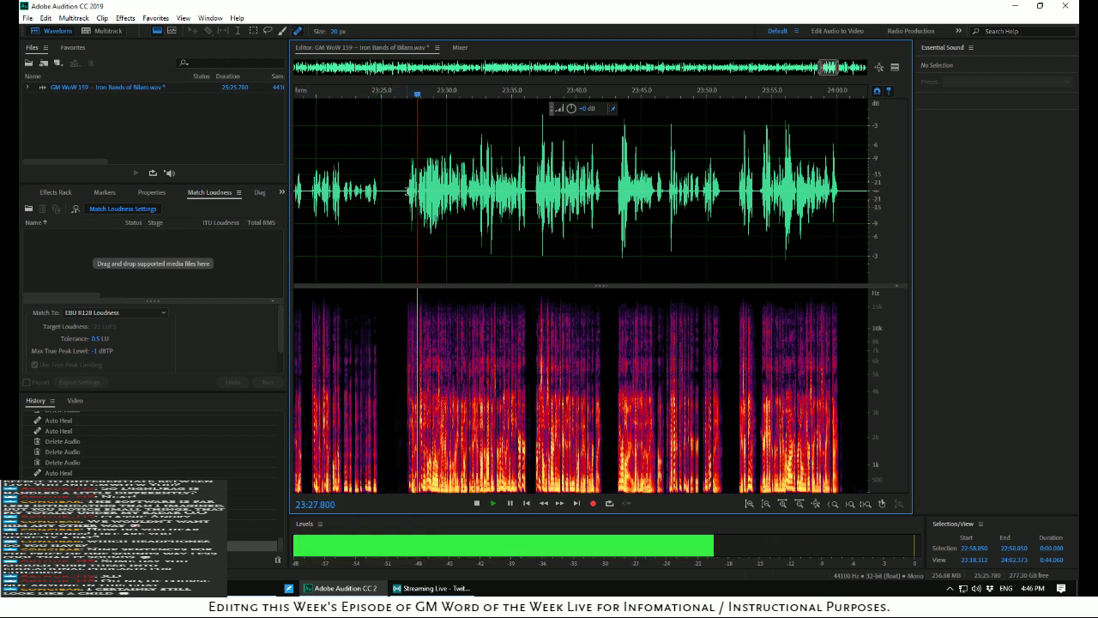
key(space)
scroll(403, 192, up, 3)
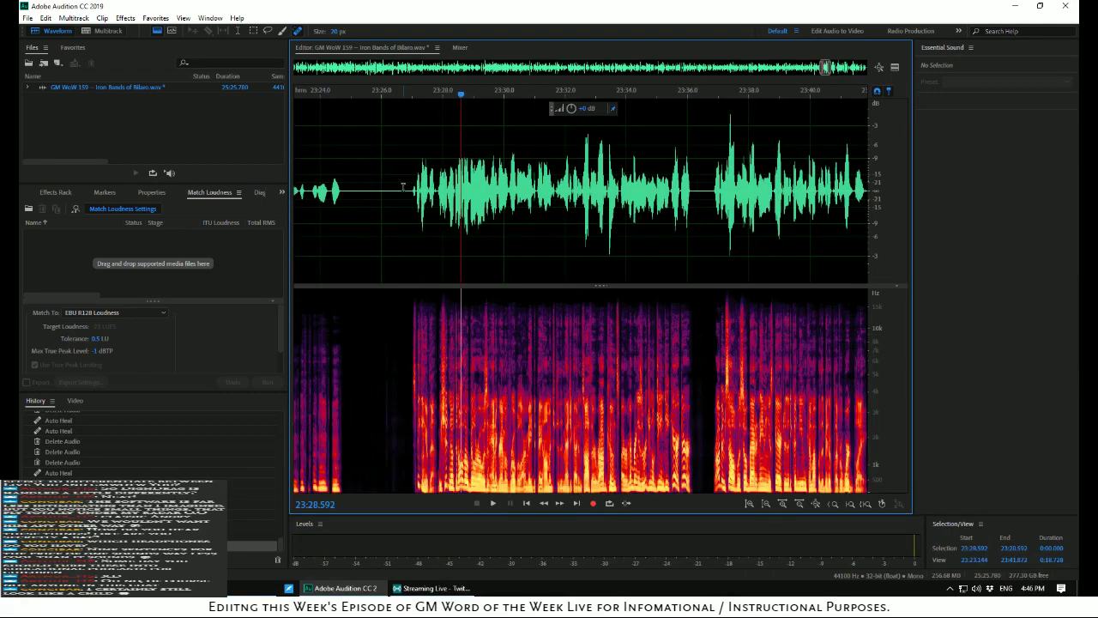
drag(407, 191, 779, 232)
key(space)
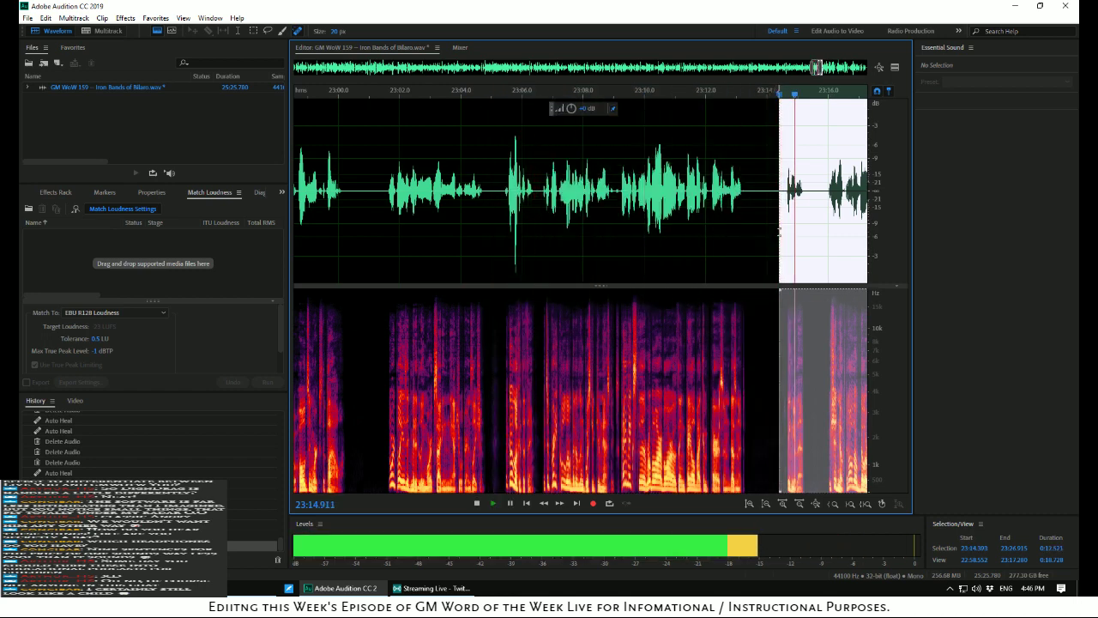
key(space)
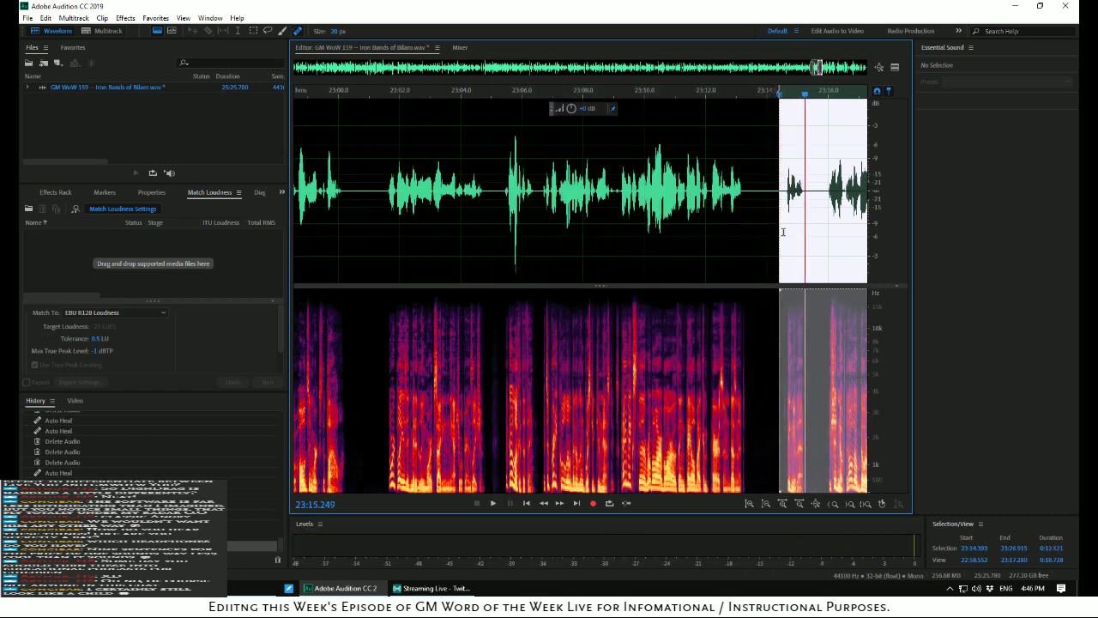
key(Delete)
Listen across the join from 23:10.000, then shorten the long pause by deleting about 2.4 s from 23:48.990
click(642, 182)
key(space)
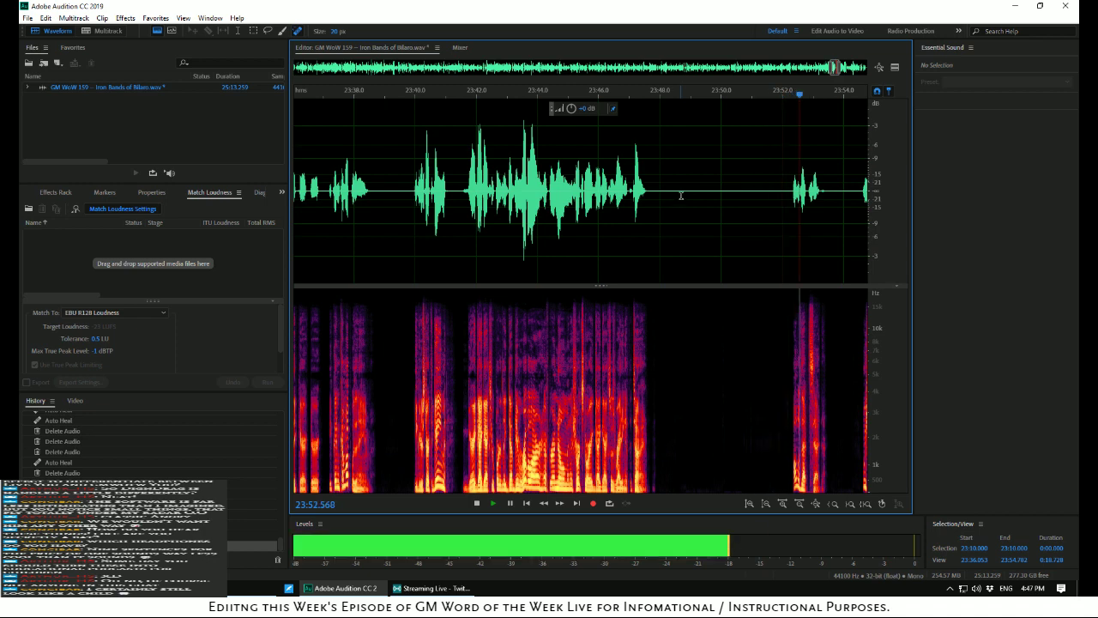
drag(691, 204, 761, 212)
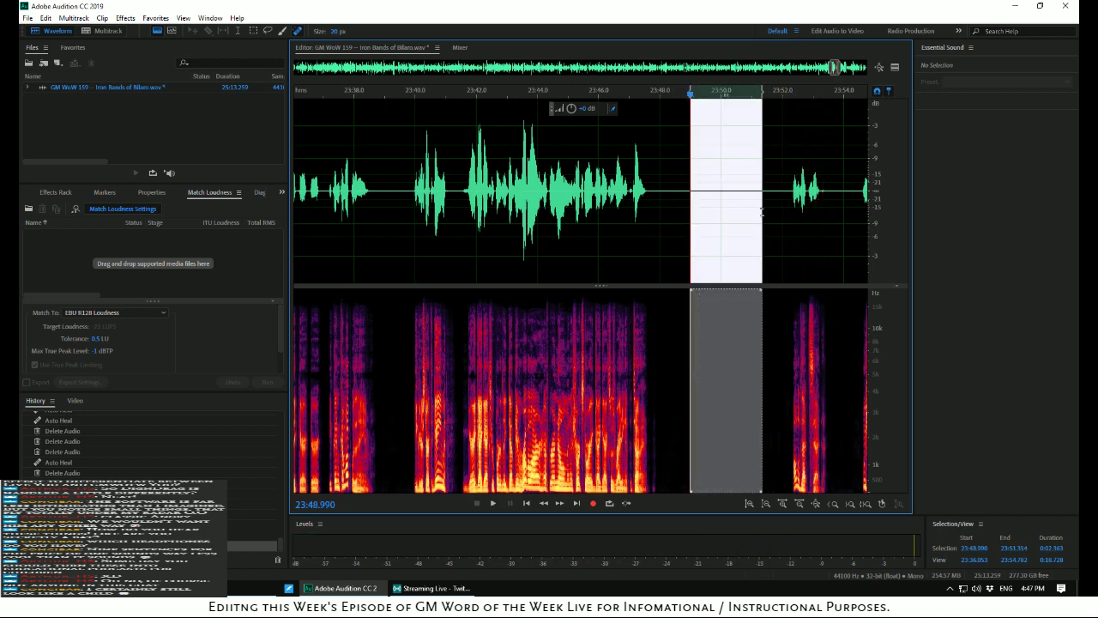
key(Delete)
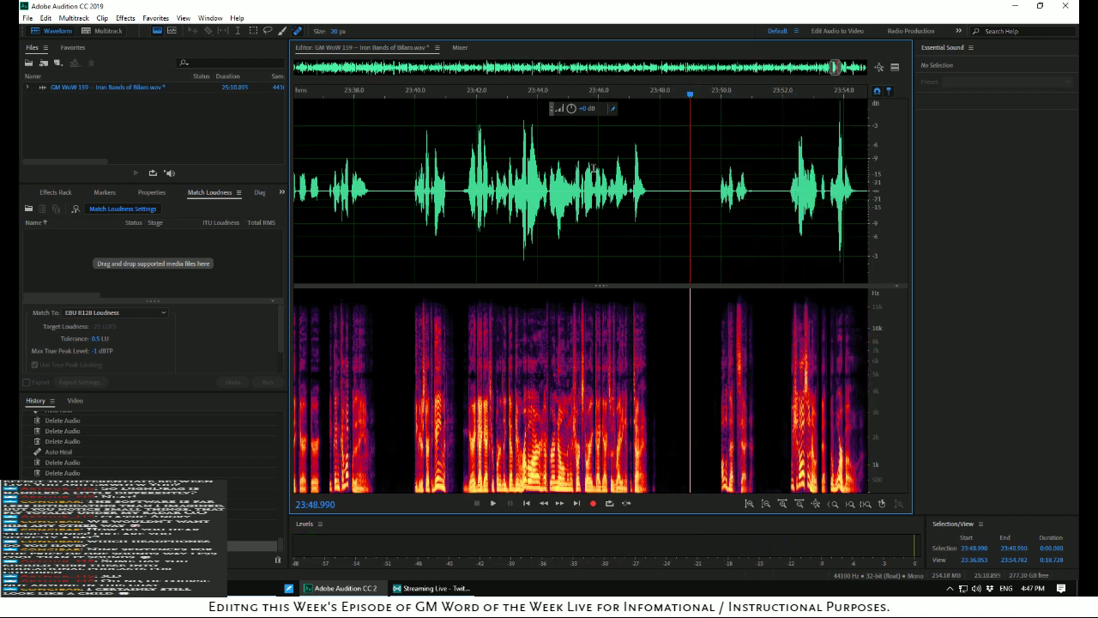
Listen from 23:45.724 through the following passage, then delete the false start of about 1.8 s from 24:24.784
click(591, 168)
key(space)
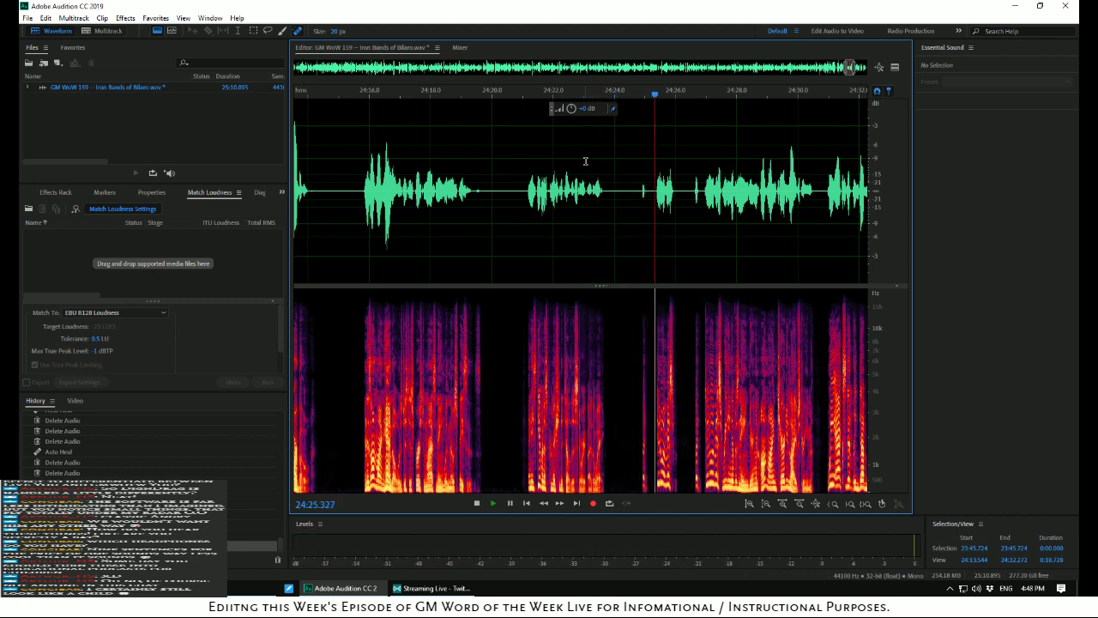
key(space)
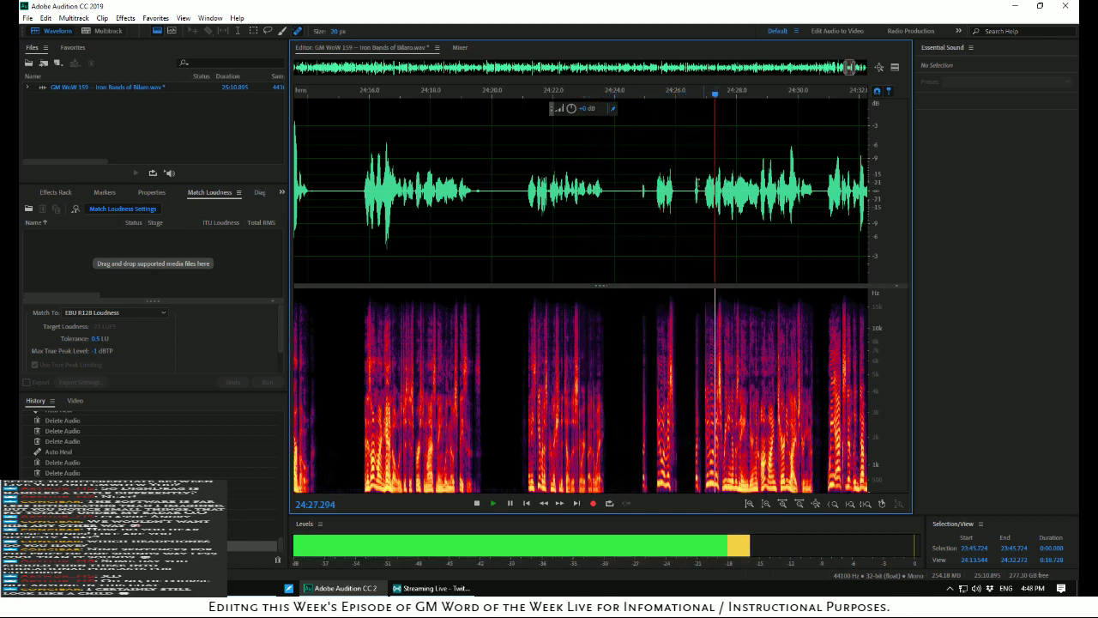
drag(693, 187, 638, 227)
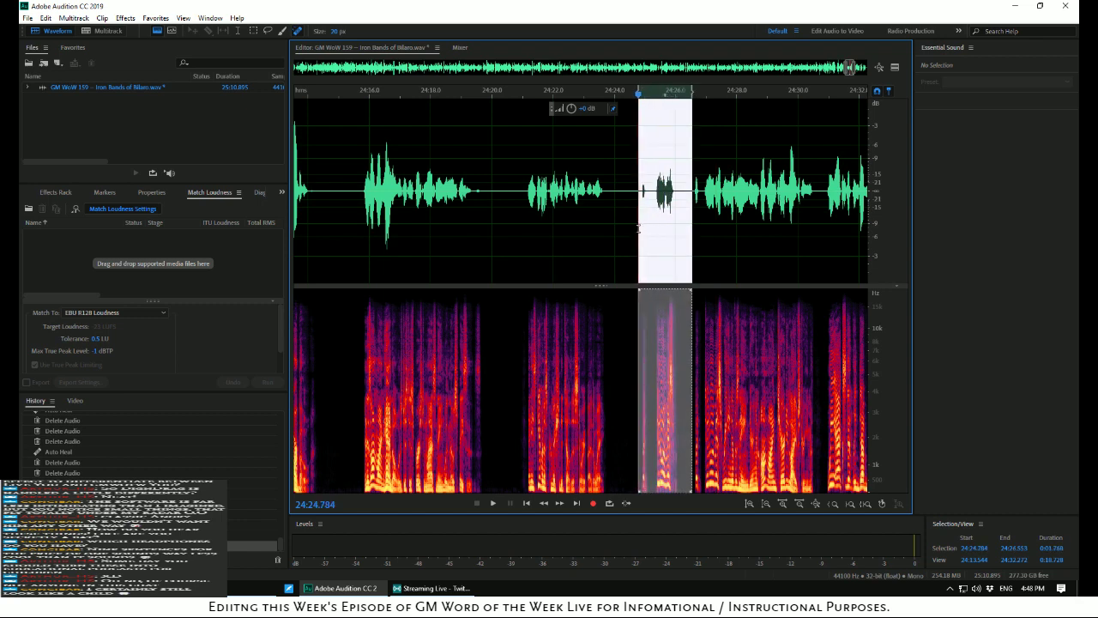
key(Delete)
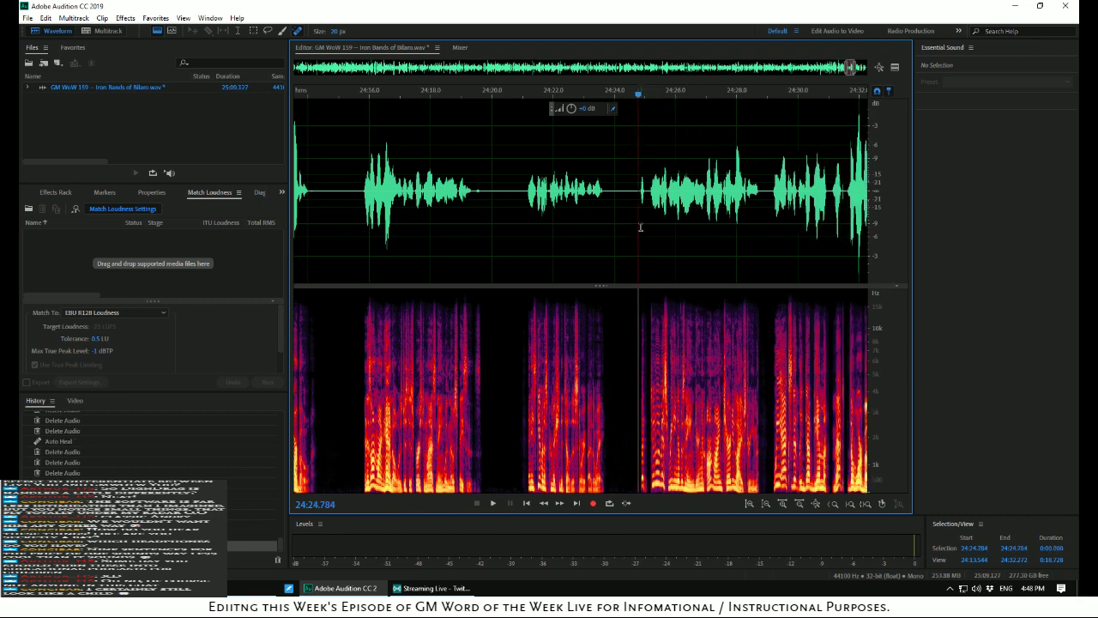
Listen across the cut from 24:22.276, then delete 10 s of discarded takes starting at 24:42.000
click(562, 201)
key(space)
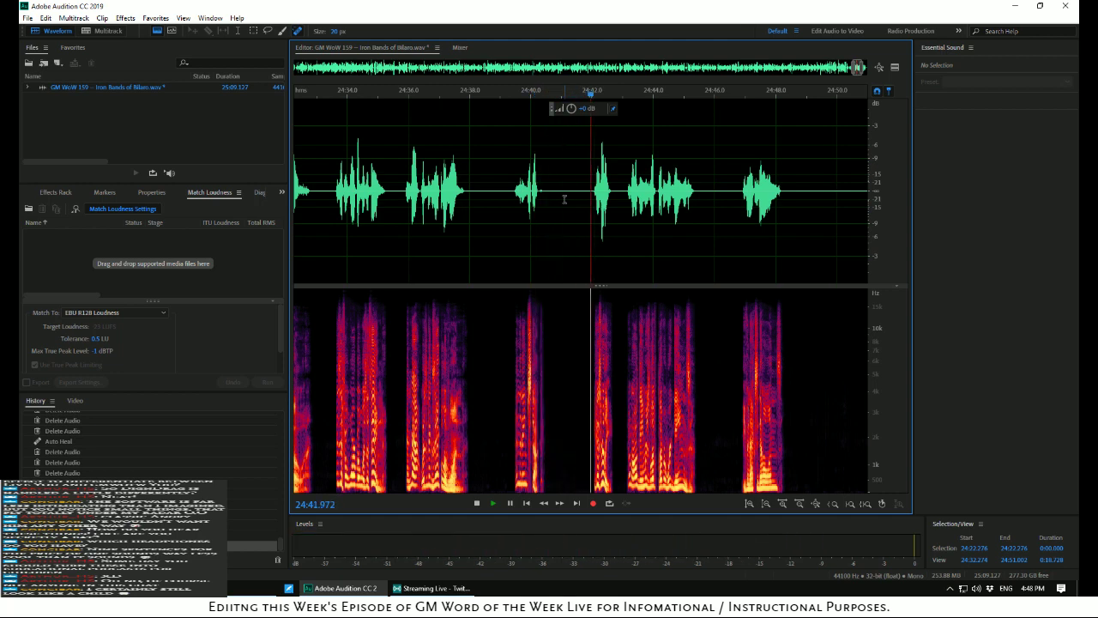
key(space)
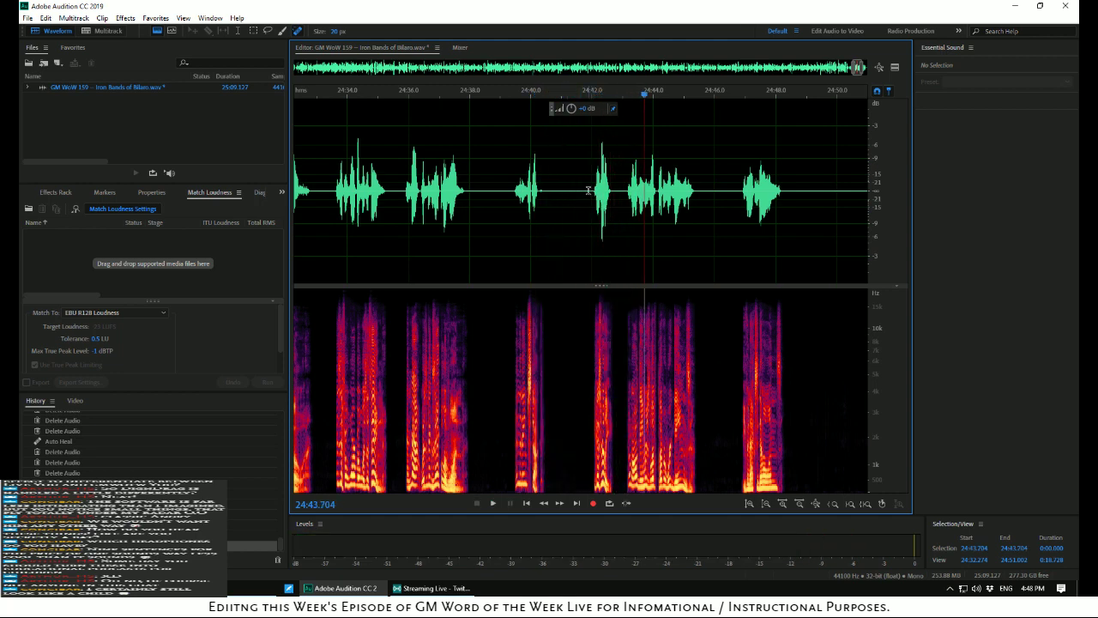
drag(589, 190, 863, 228)
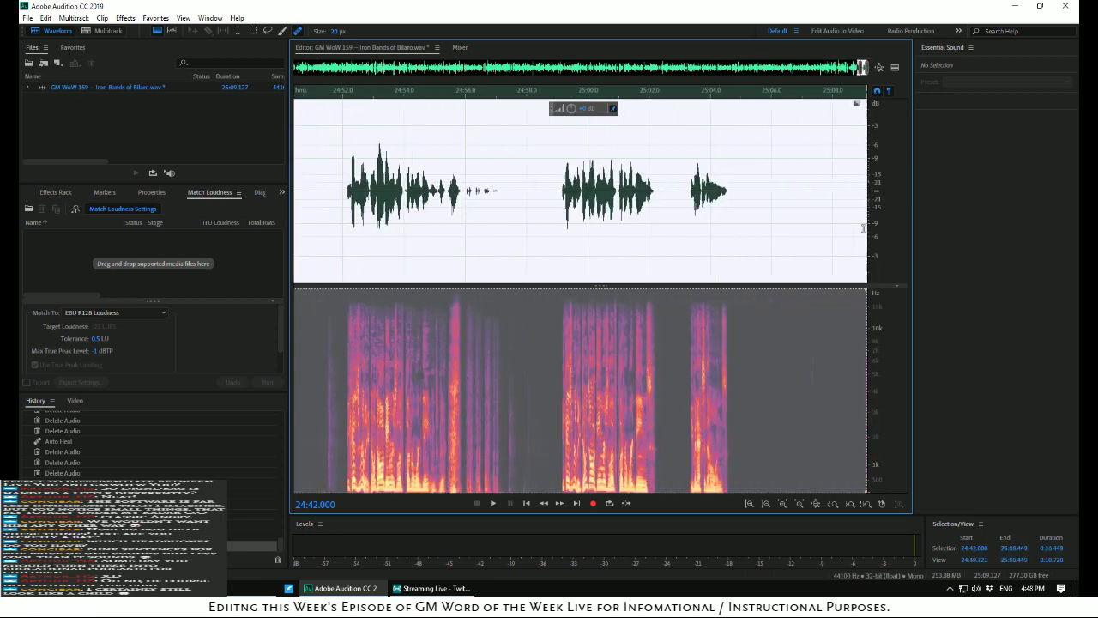
drag(1045, 271, 326, 153)
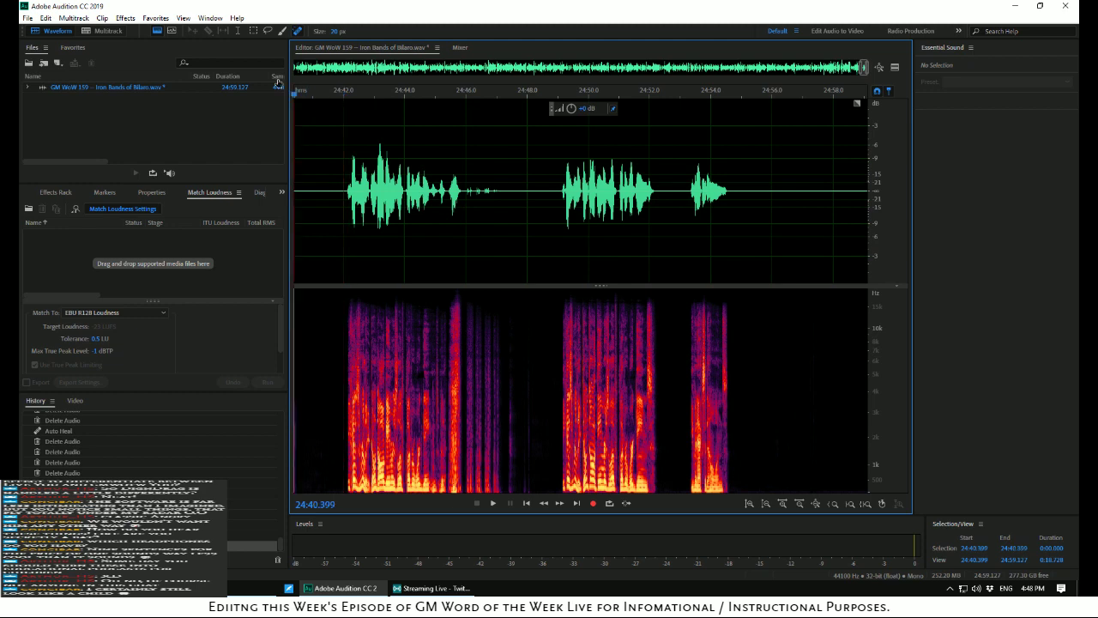
Replay the join from 24:39.156, then tighten the pause by deleting about 0.85 s from 24:40.886
key(space)
click(437, 140)
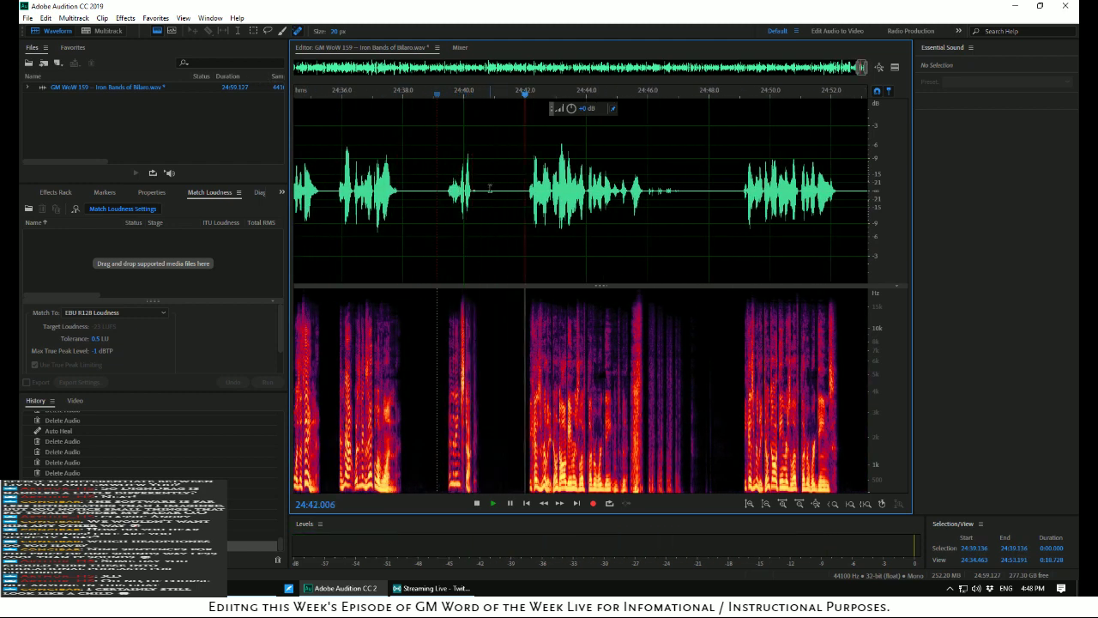
drag(490, 191, 515, 201)
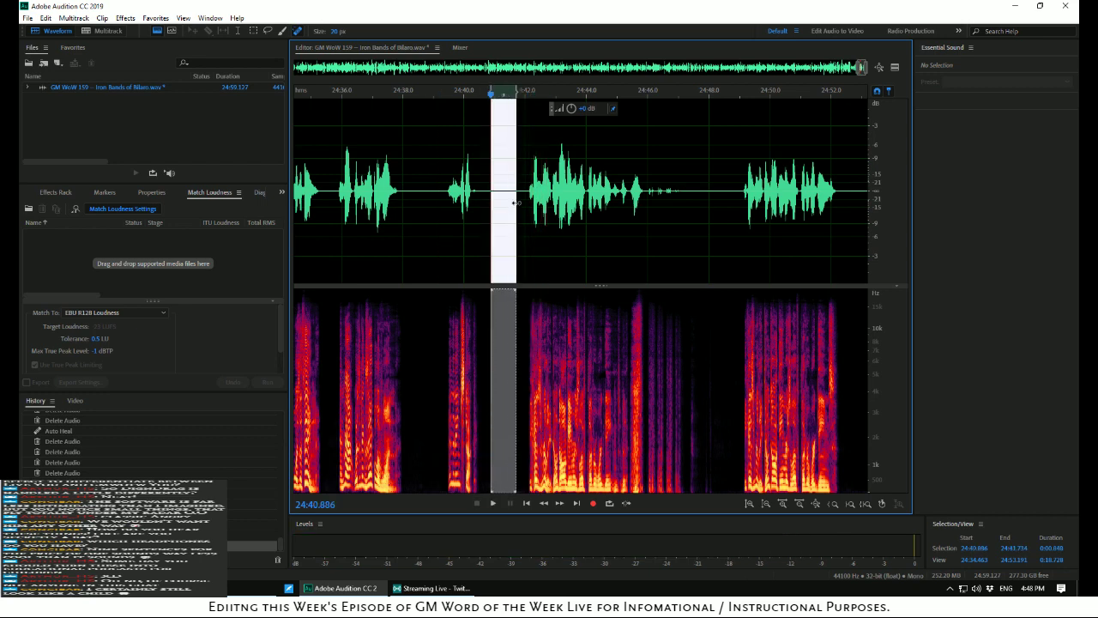
key(Delete)
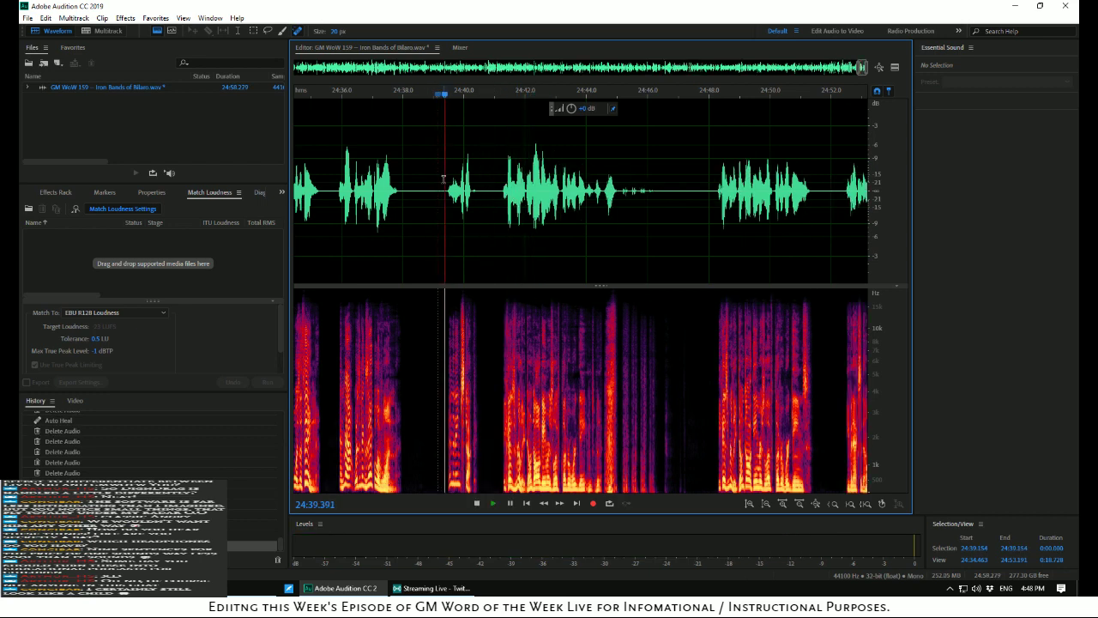
Replay from 24:39.154, then delete the flubbed closing take of about 7.1 s starting at 24:41.175
key(space)
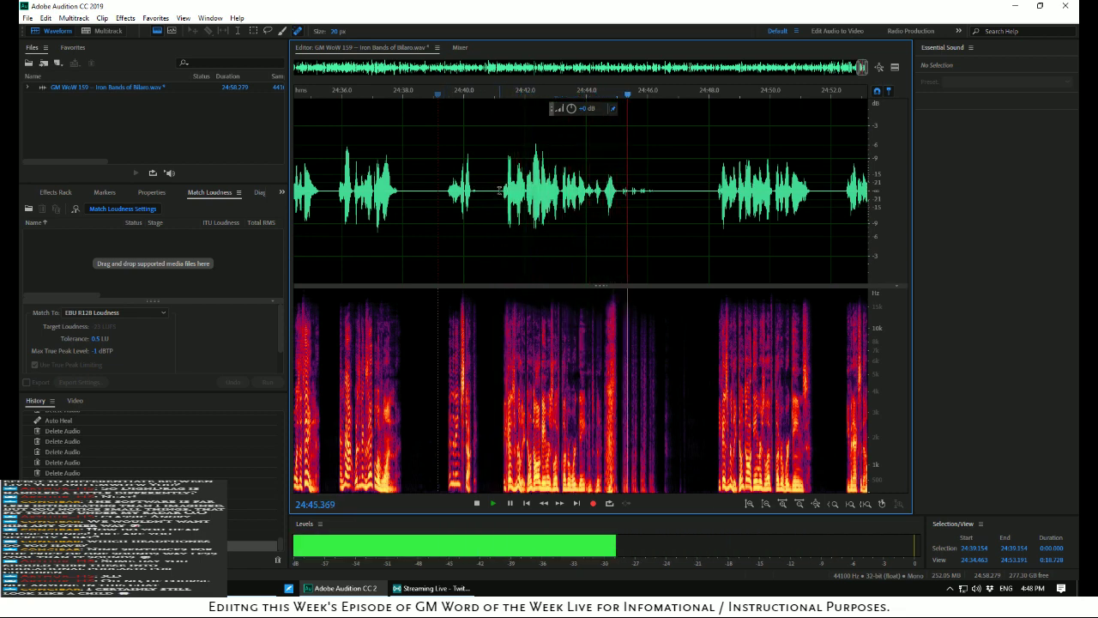
key(space)
drag(499, 191, 716, 217)
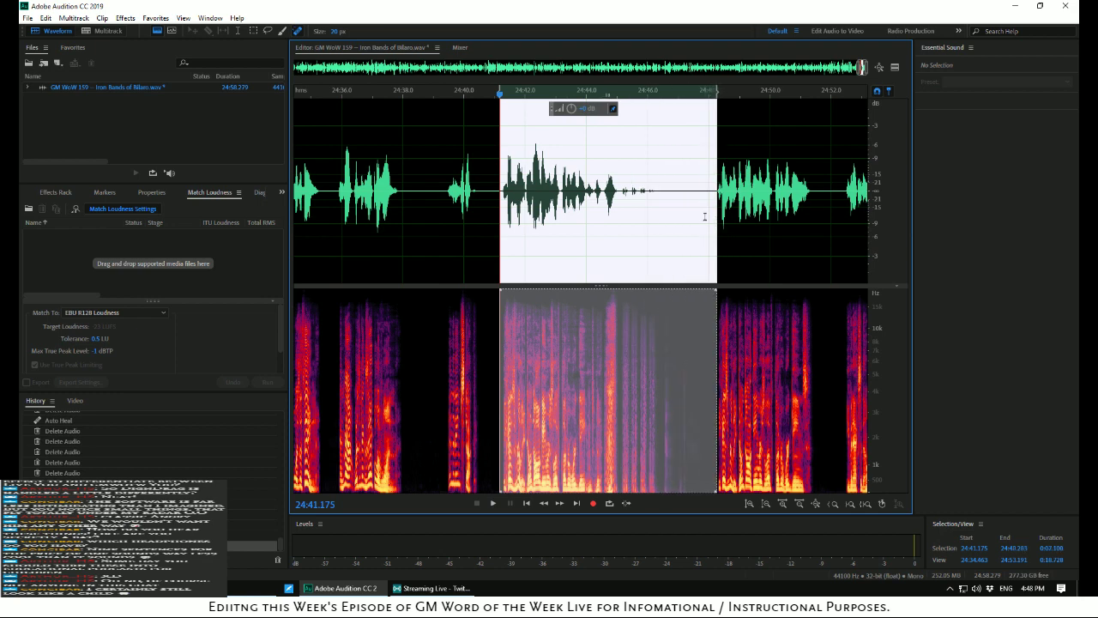
key(Delete)
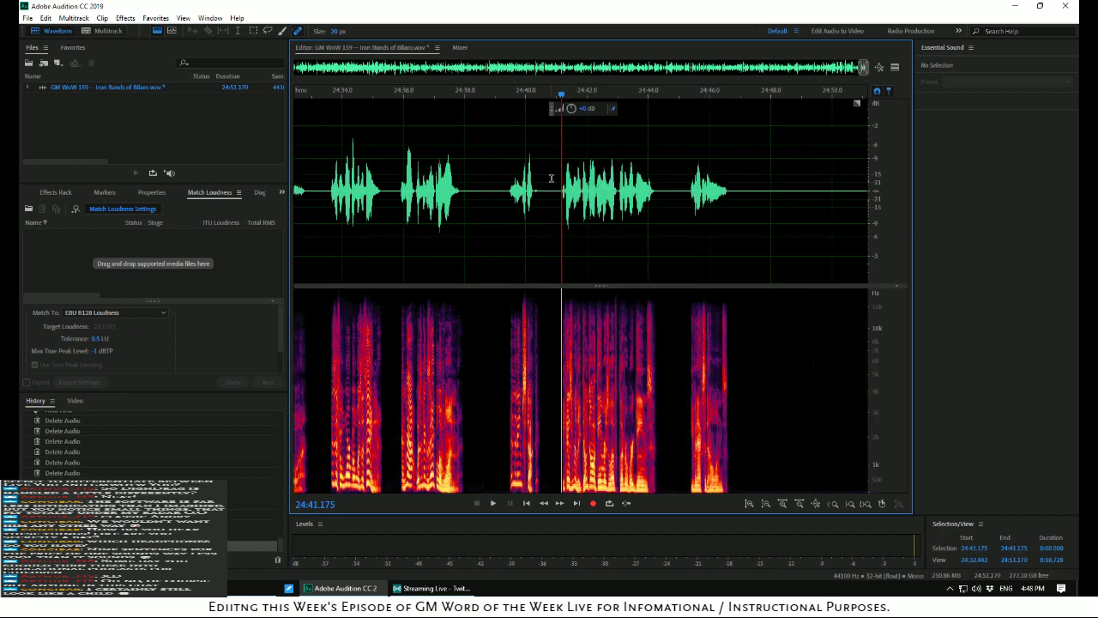
Listen to the closing line, delete the trailing silence from 24:46.966 to the end, and save the recording
key(space)
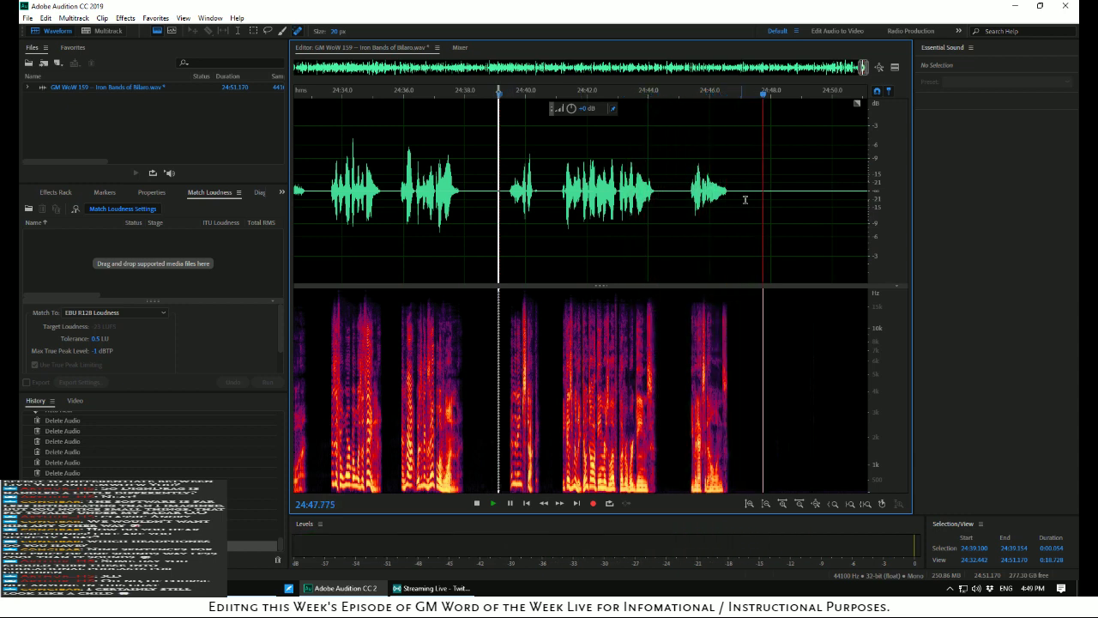
drag(738, 190, 1053, 235)
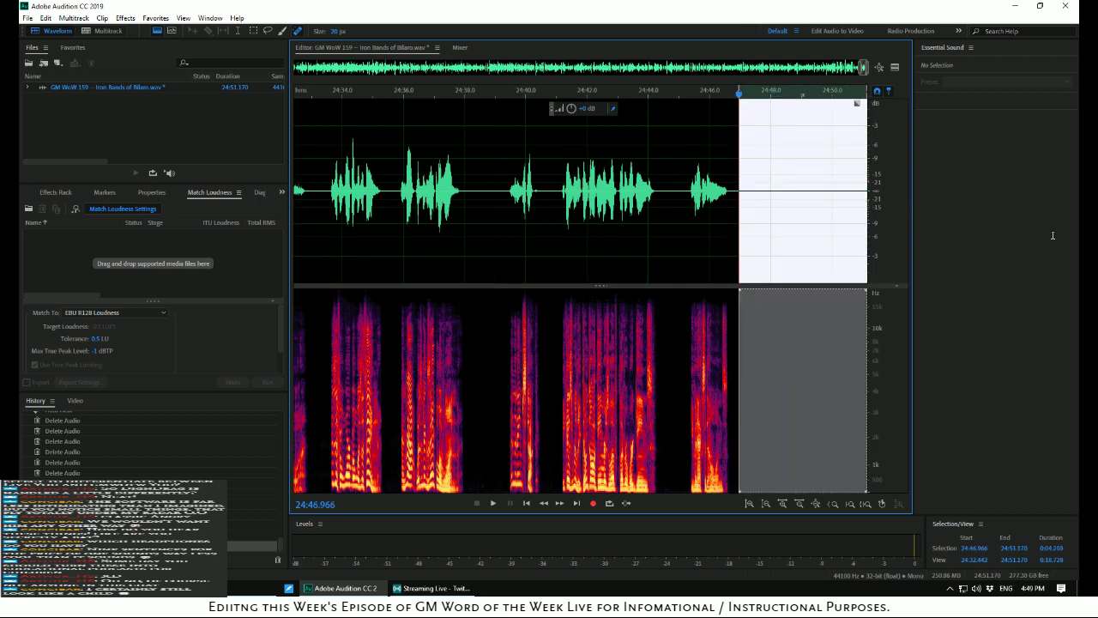
key(Delete)
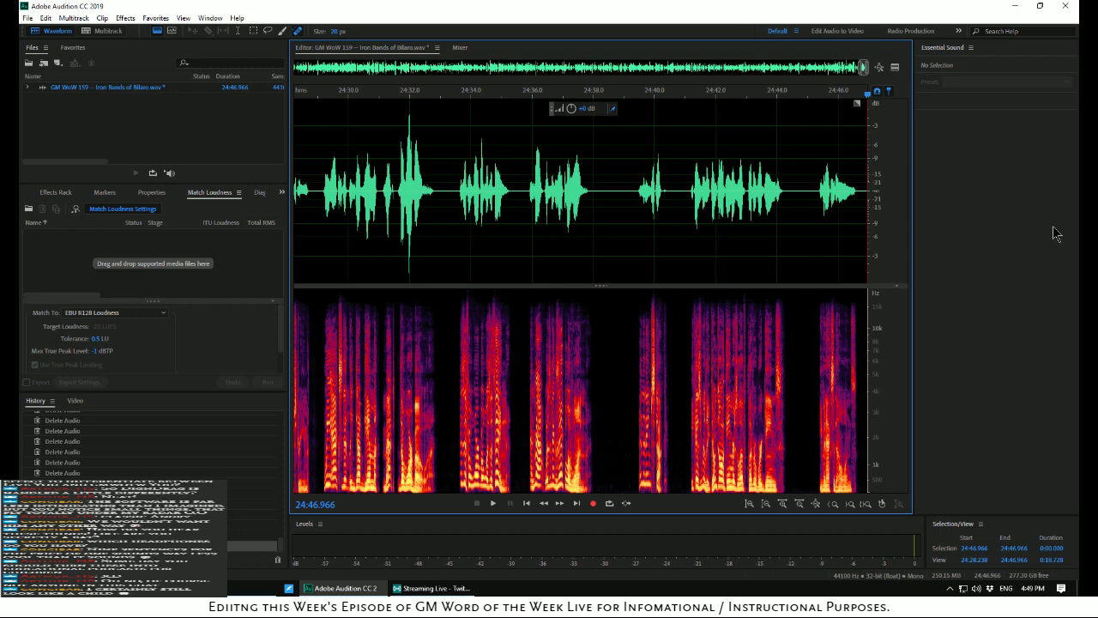
click(877, 69)
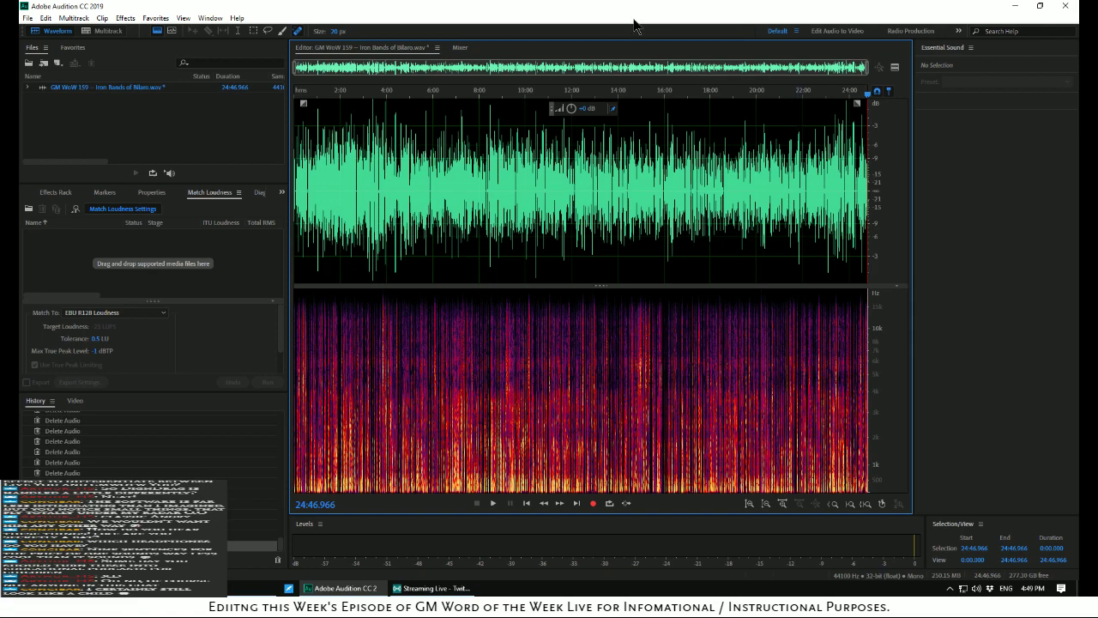
click(28, 17)
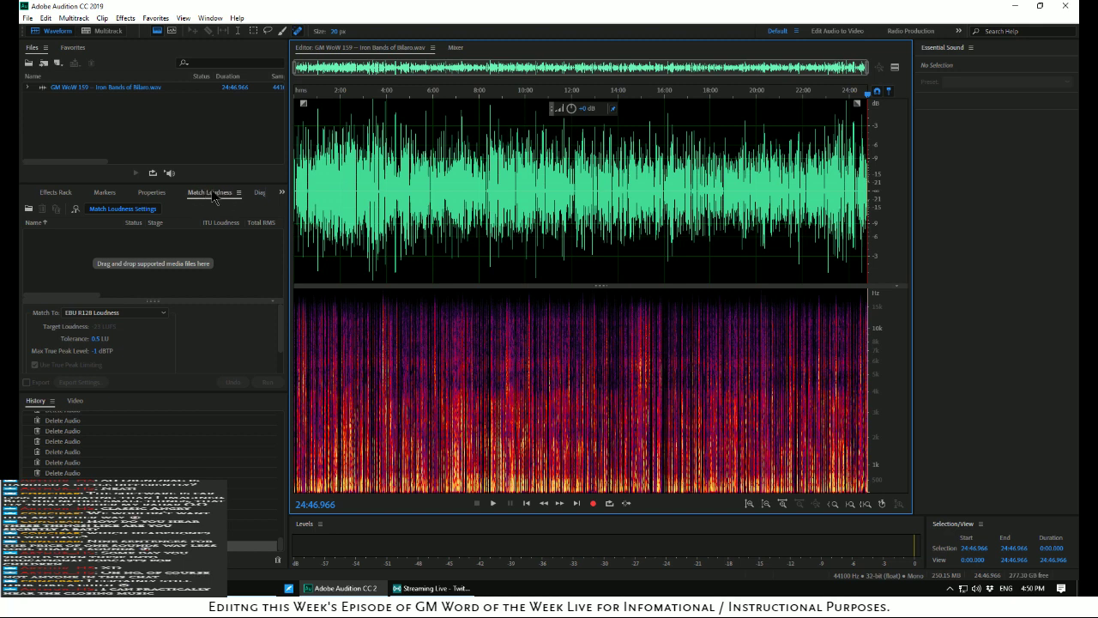
Add the episode recording to Match Loudness and run it with the EBU R128 Loudness standard
click(44, 89)
drag(43, 89, 103, 259)
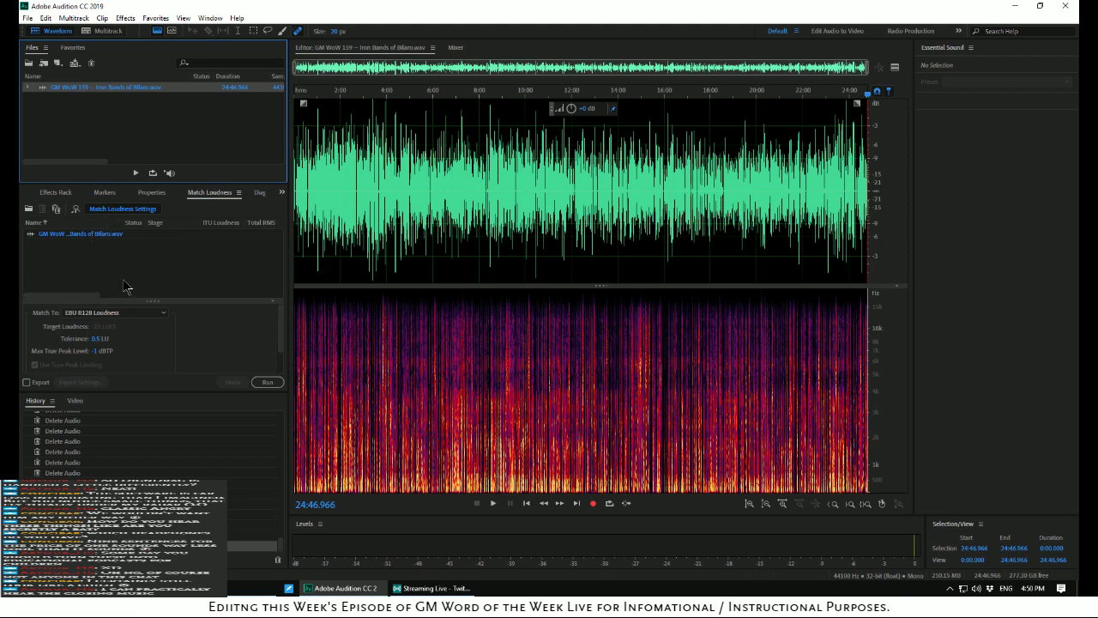
click(142, 316)
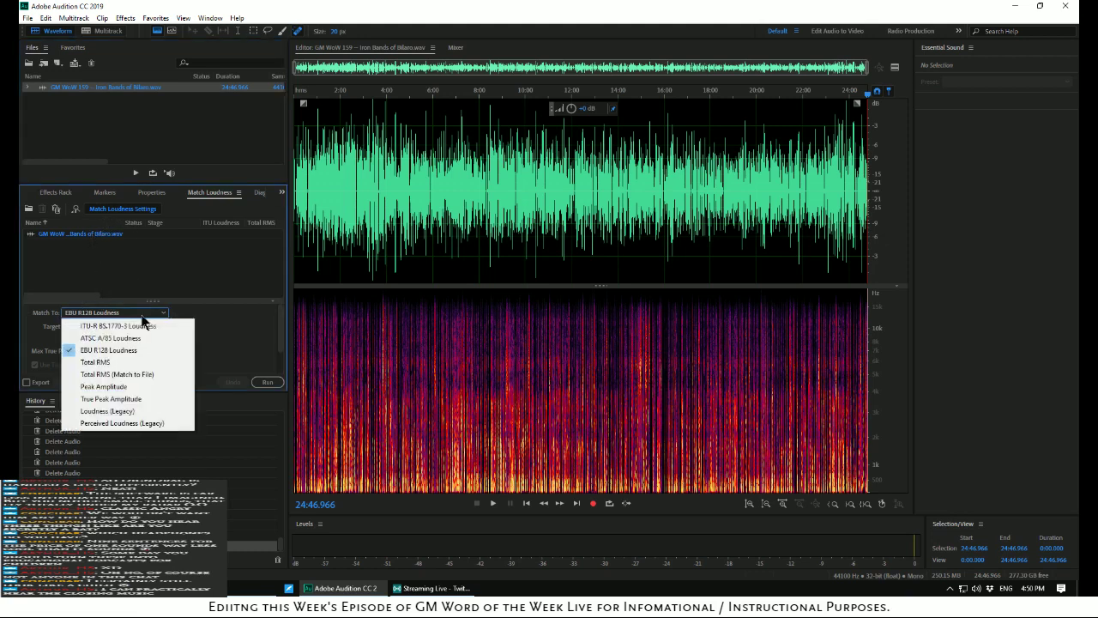
click(189, 298)
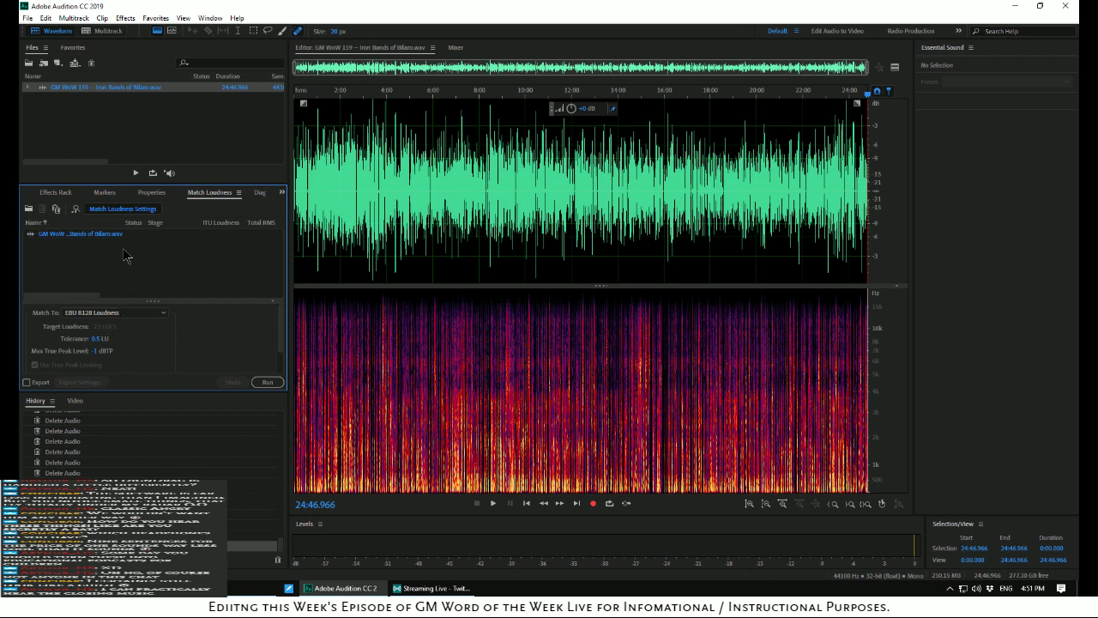
click(268, 383)
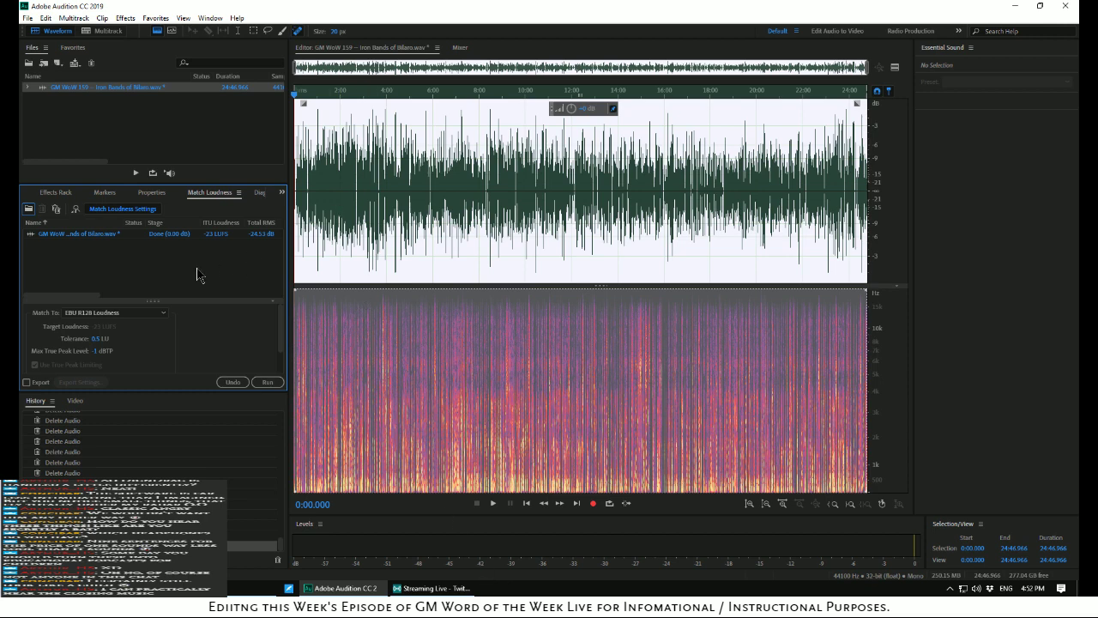
Review the remaining loudness and peak columns for the processed recording, then save the file
drag(91, 292, 156, 289)
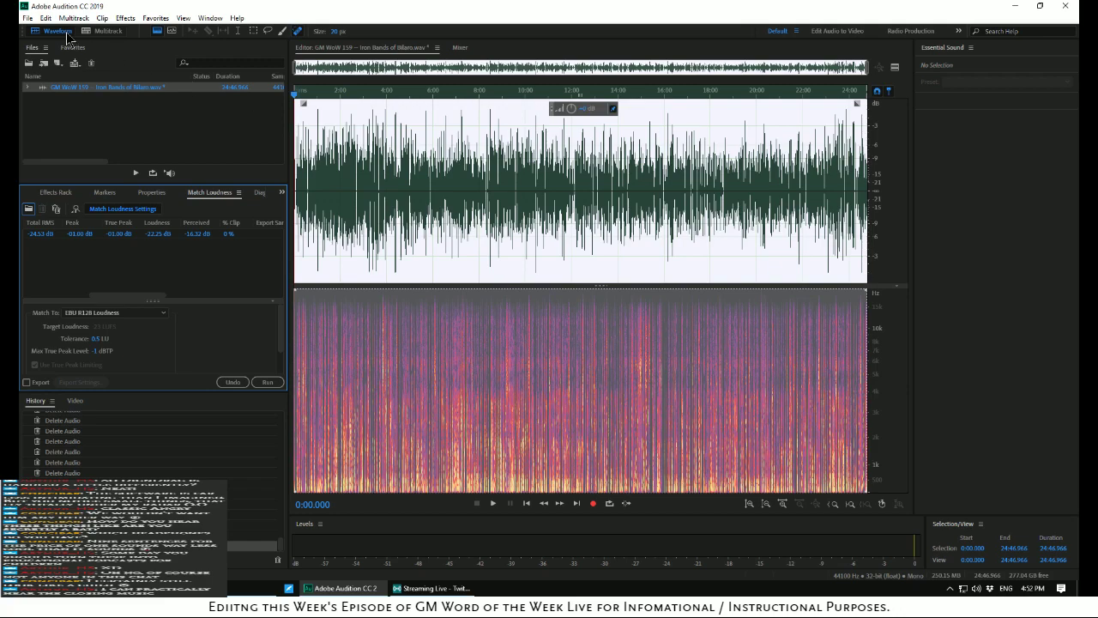
click(28, 17)
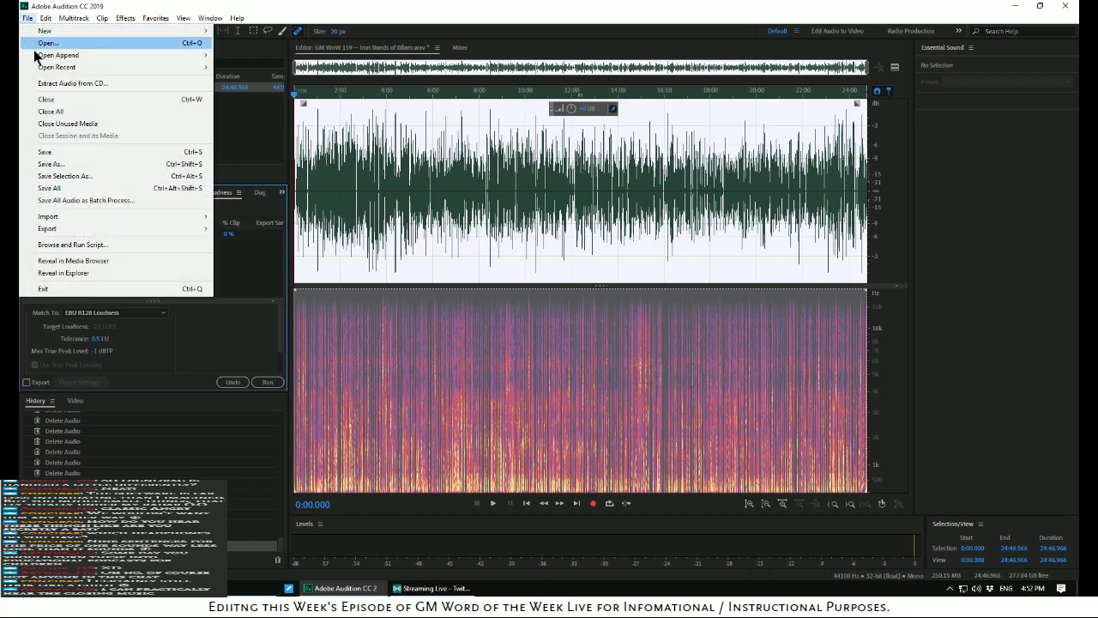
click(68, 151)
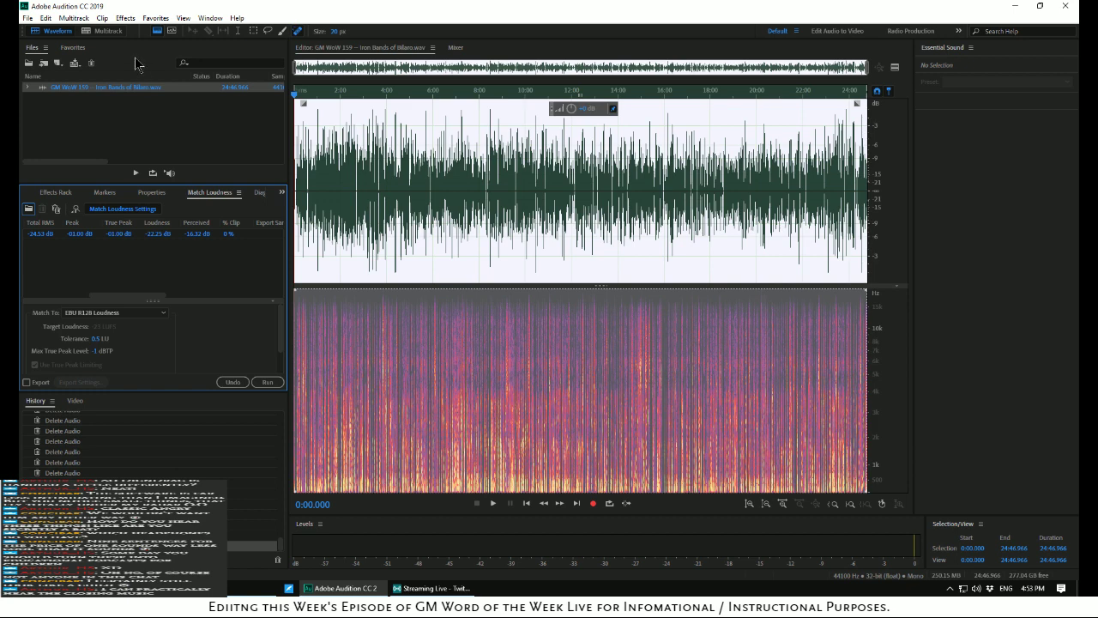
Create a 44100 Hz, 24-bit stereo multitrack session named "GM WoW 159 -- Iron Bands of Bilaro" without a template
click(108, 30)
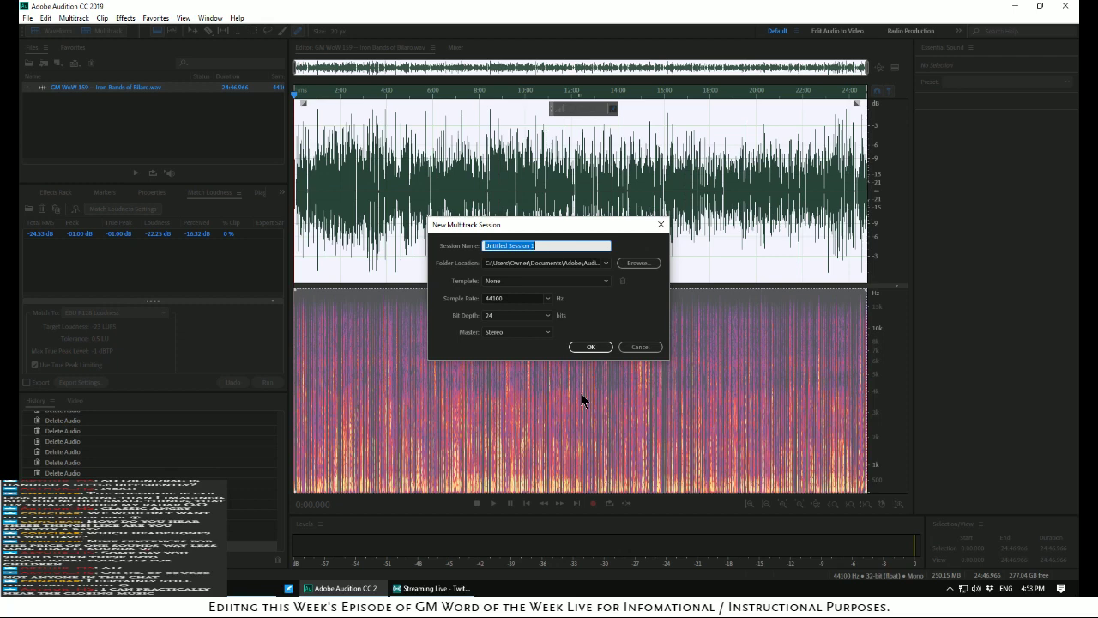
text(GM-Wow)
key(BackSpace)
text(W 159 -- Iron Bands of)
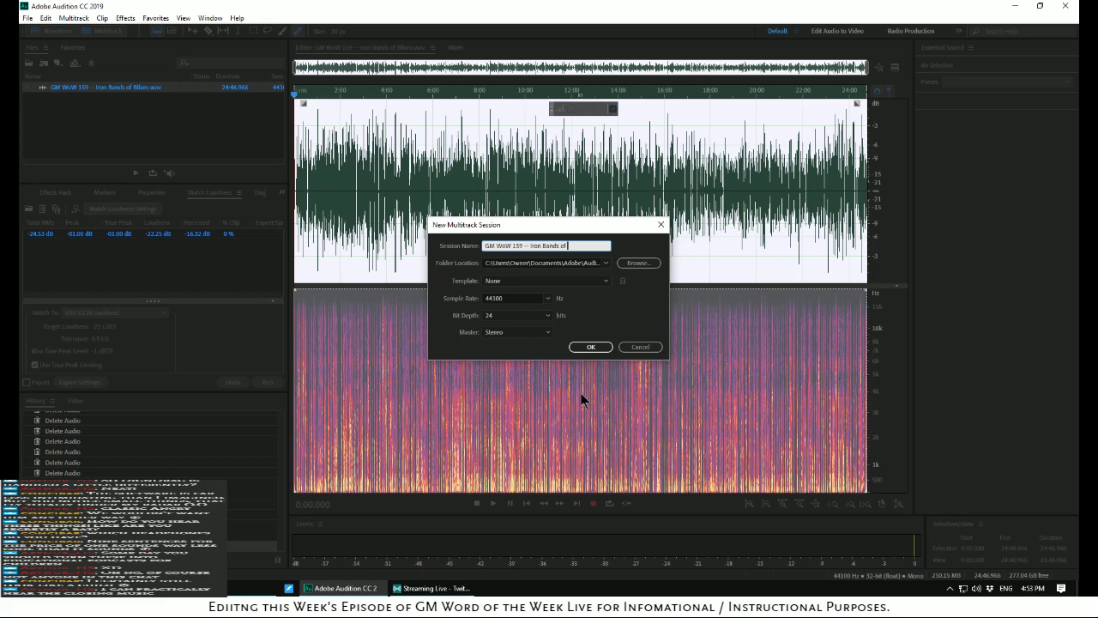
text( Bilam)
click(590, 348)
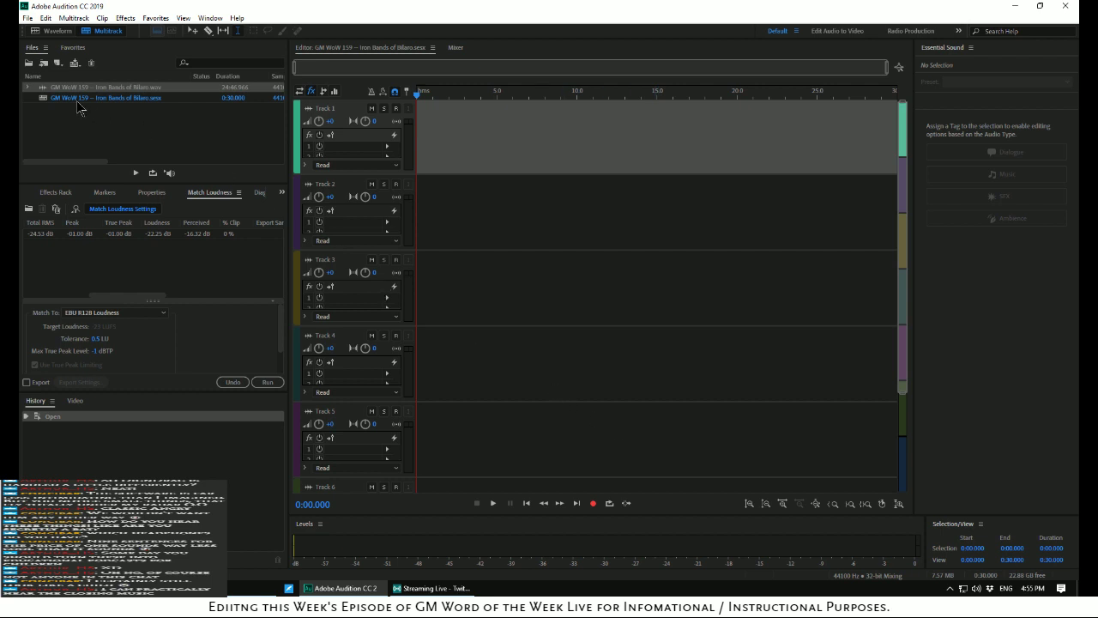
Rename the first track Bumps, the second with the host's first name, and the third Music
click(328, 109)
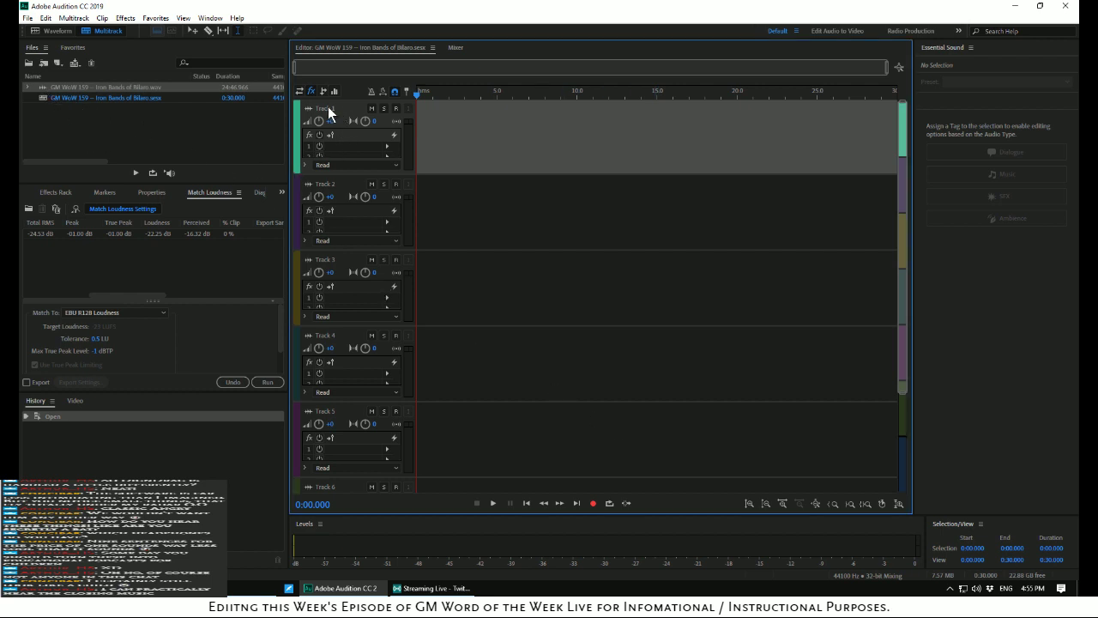
click(328, 109)
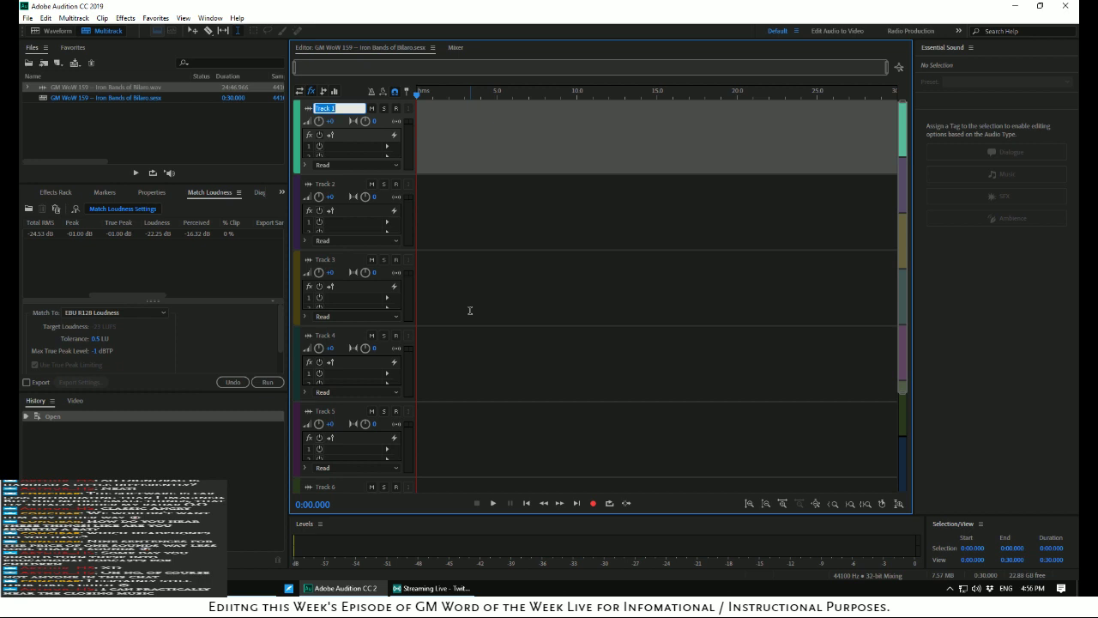
text(Bumps)
key(Return)
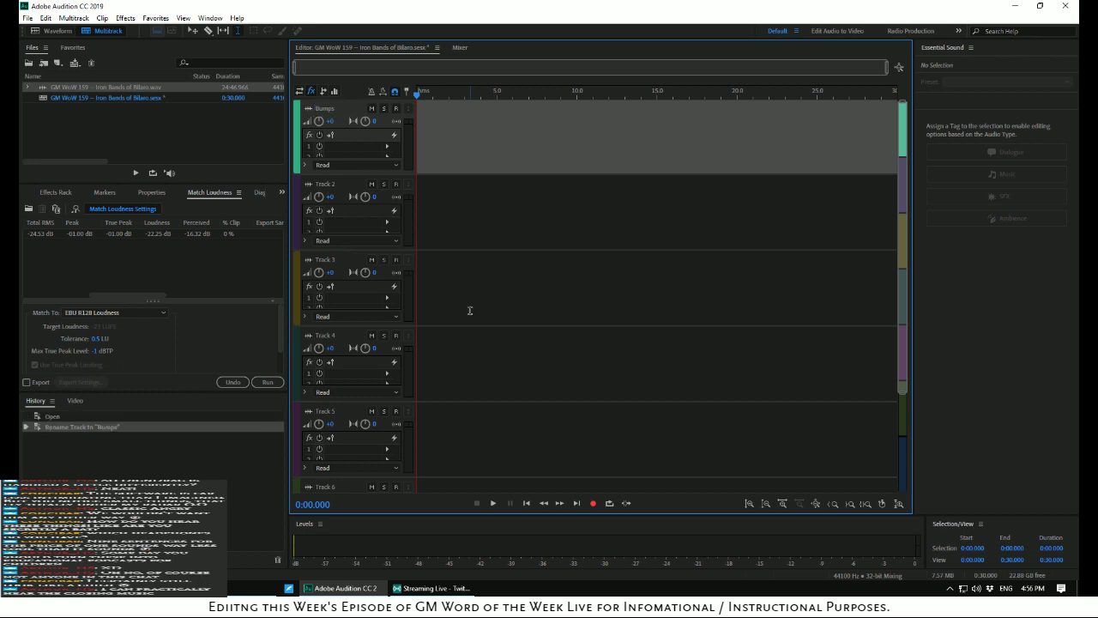
click(330, 185)
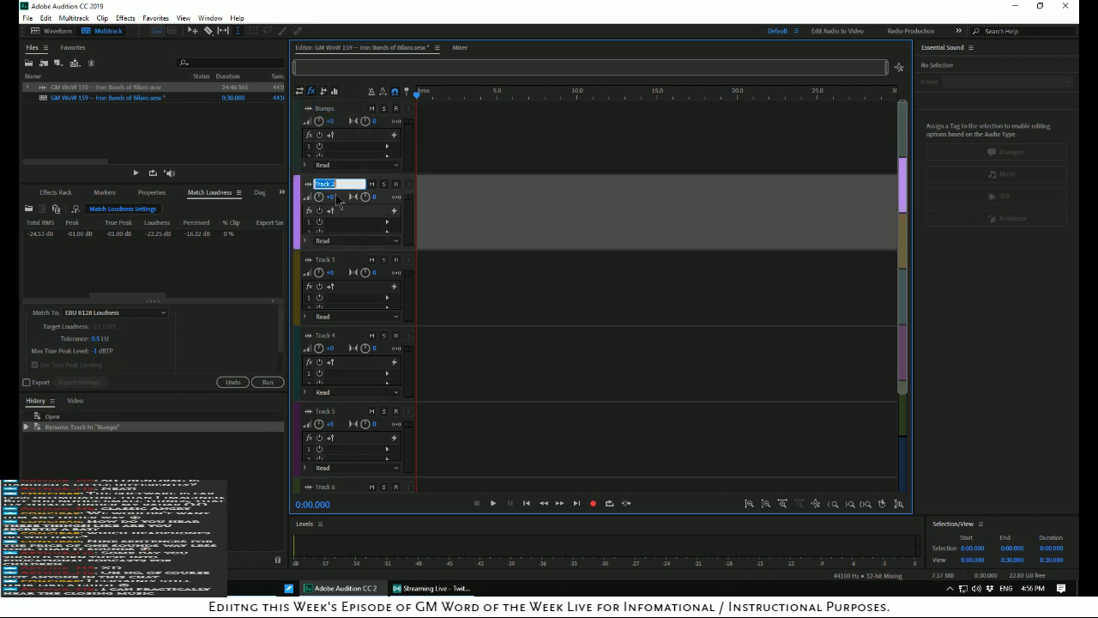
text(Brian)
key(Return)
click(330, 260)
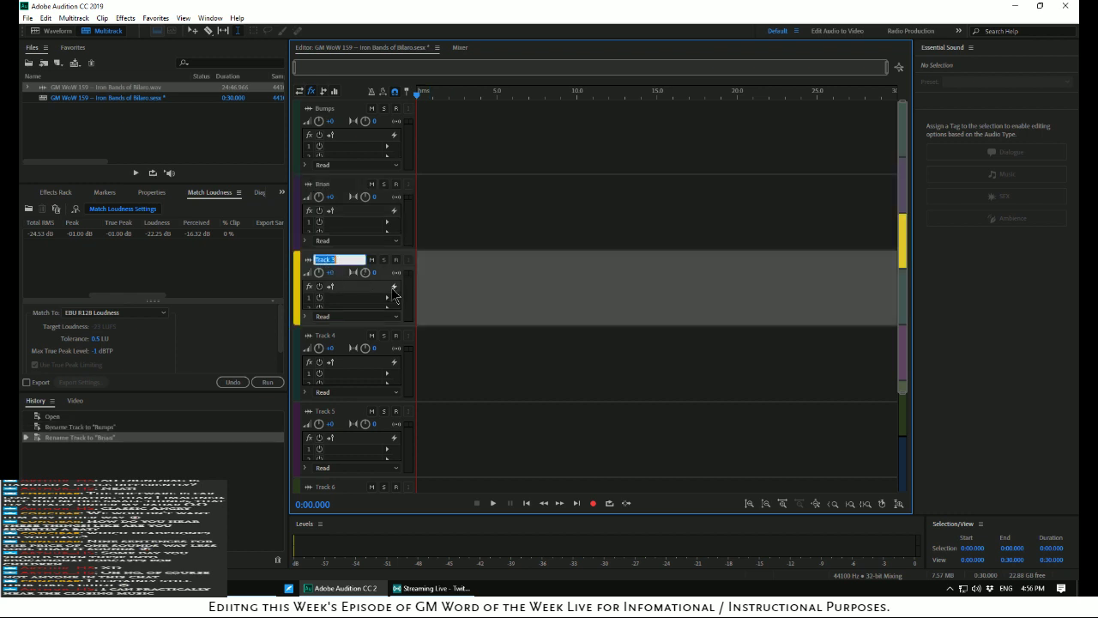
text(Music)
click(479, 216)
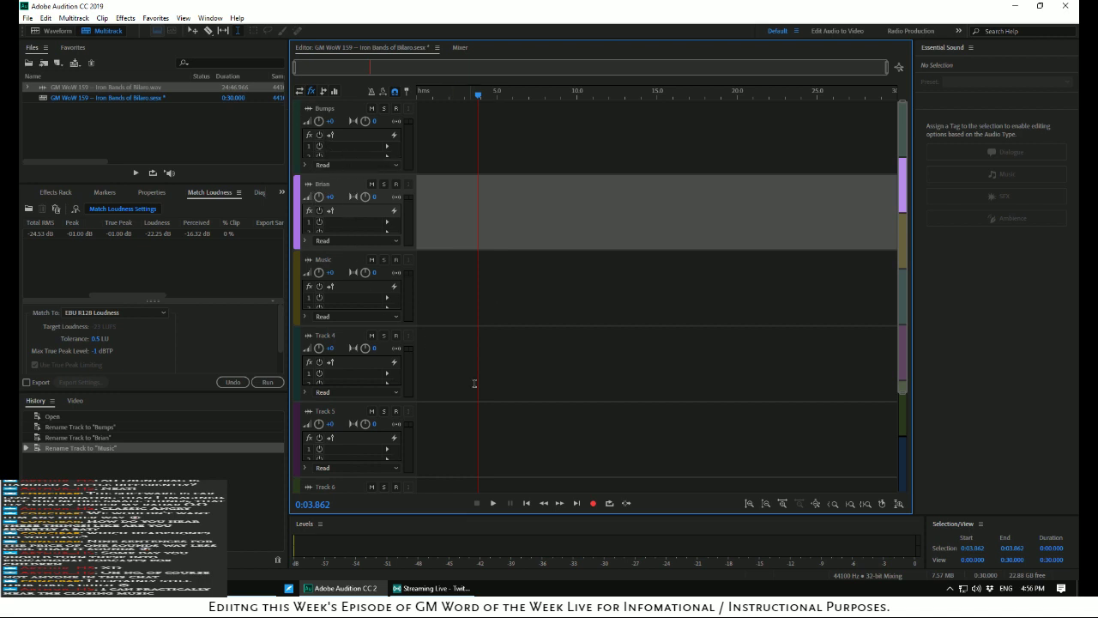
Delete the unused Tracks 6, 5 and 4 from the session
scroll(557, 341, down, 3)
click(550, 391)
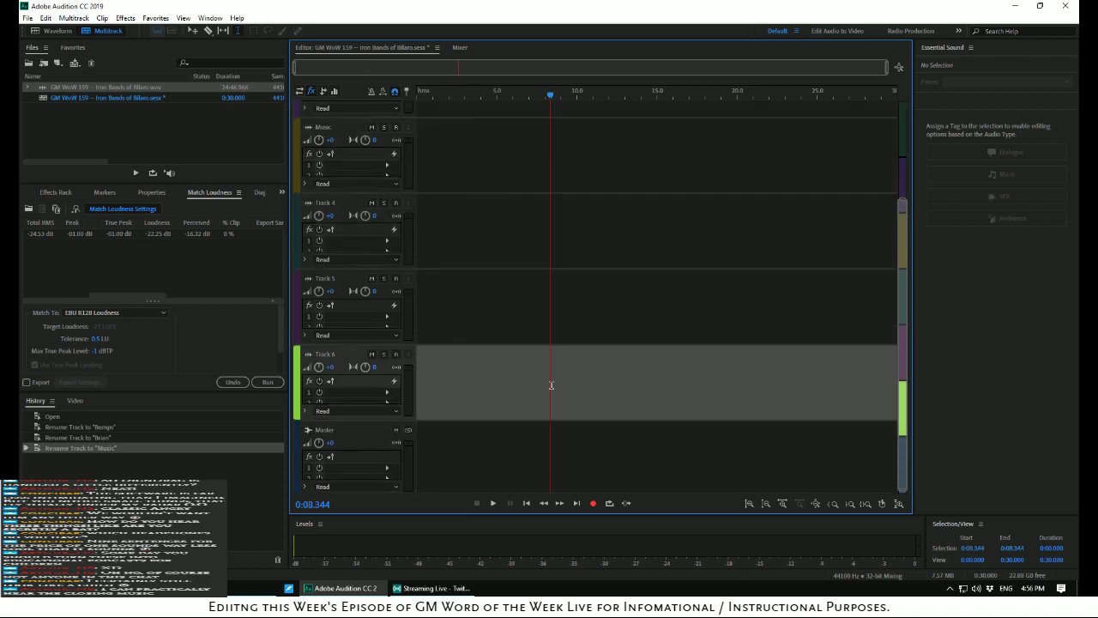
right_click(550, 387)
mouse_move(599, 453)
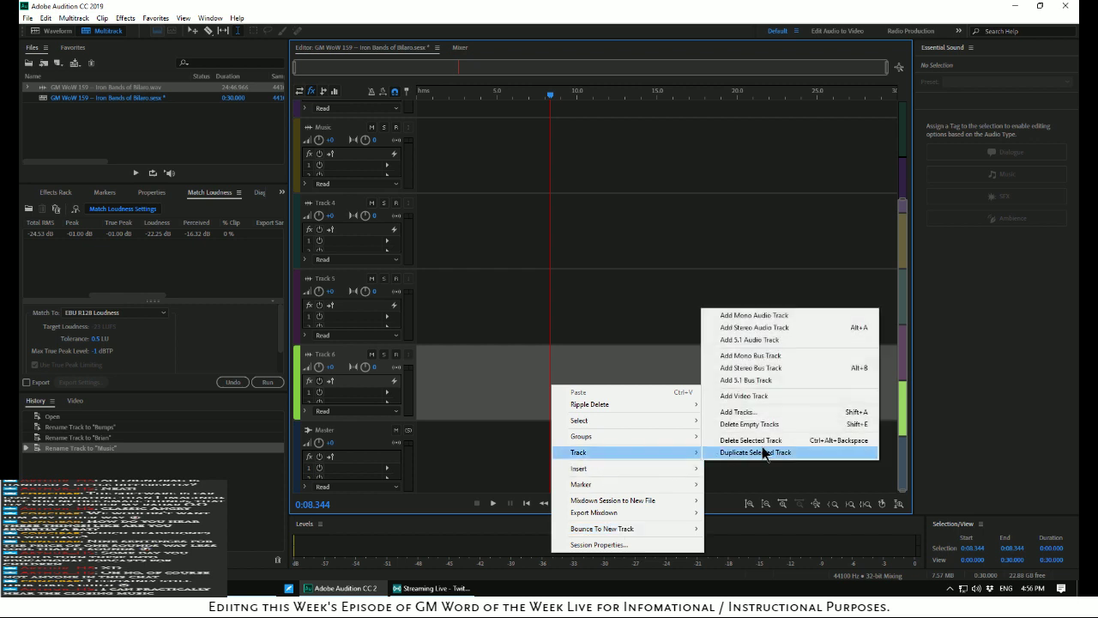
click(754, 440)
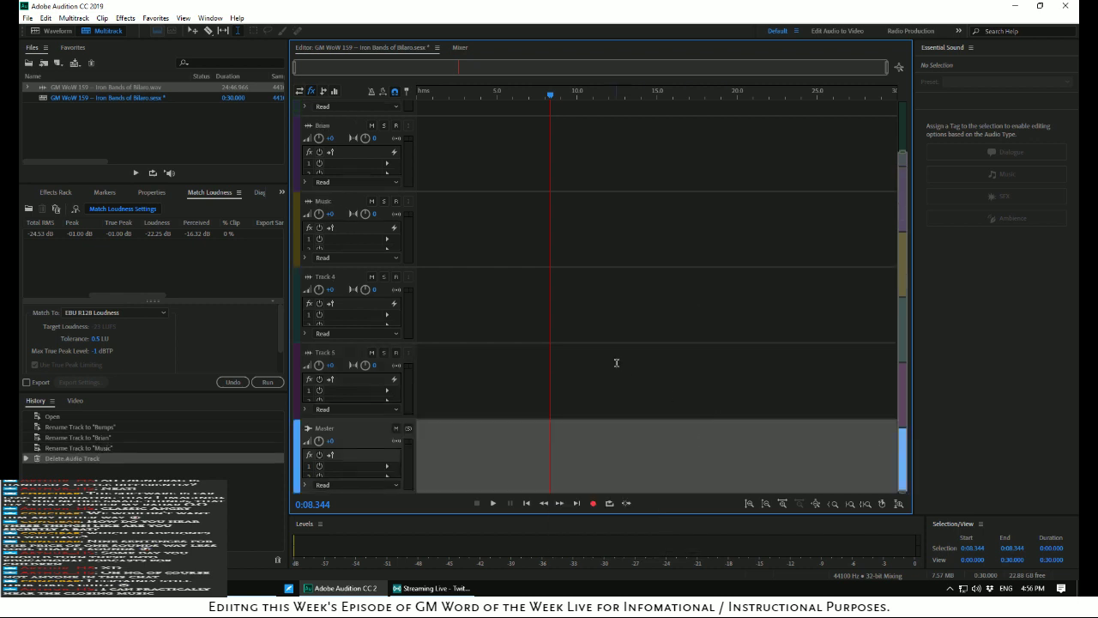
click(614, 366)
right_click(613, 369)
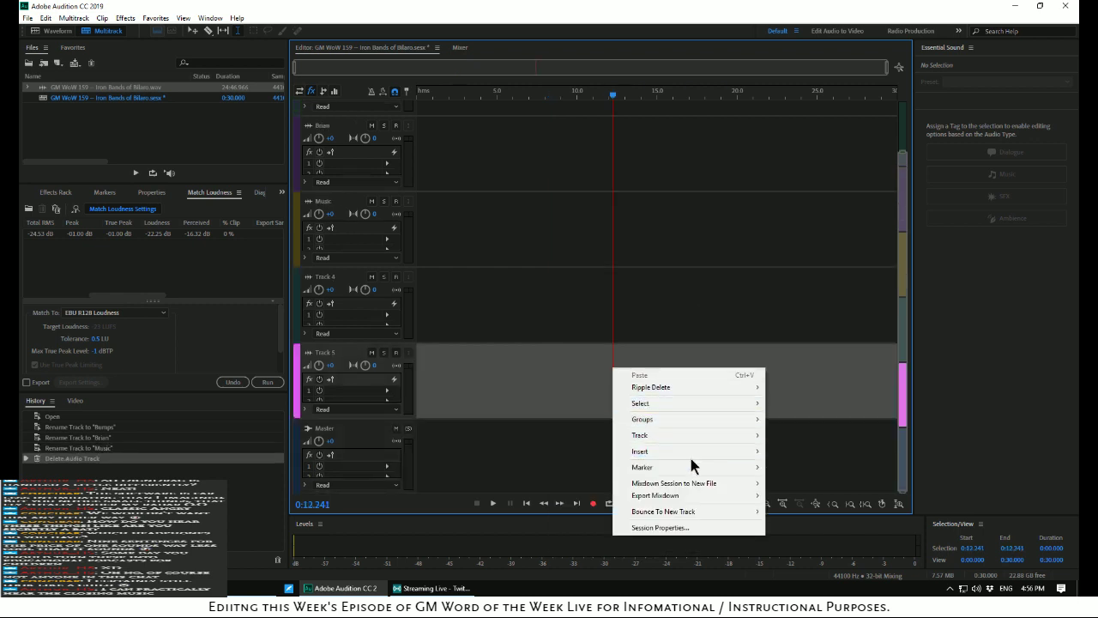
mouse_move(691, 437)
click(794, 559)
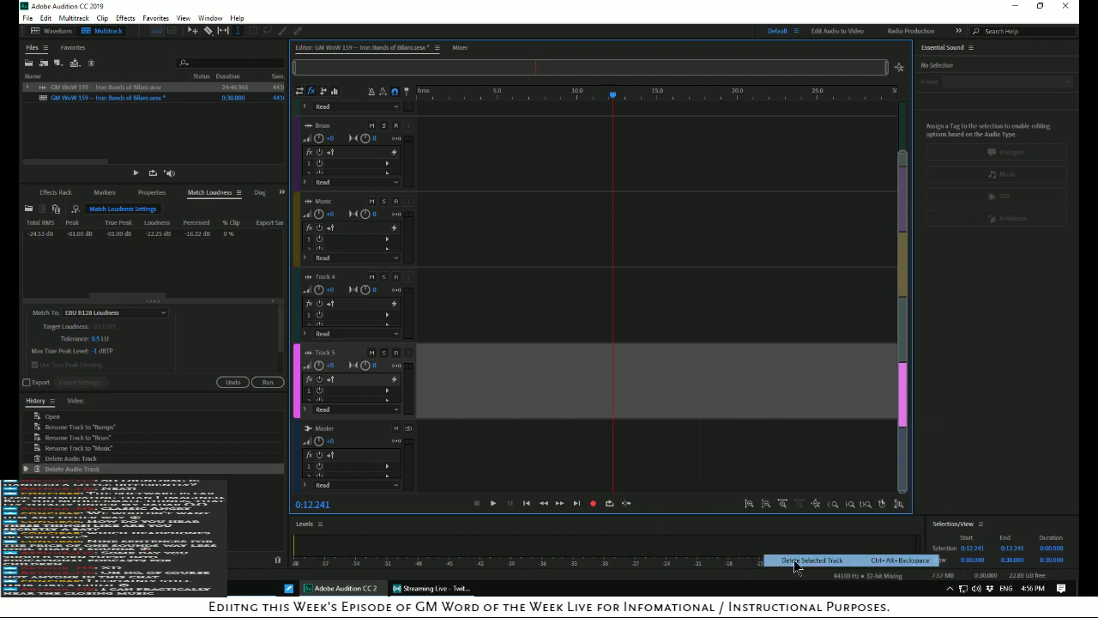
click(492, 366)
right_click(491, 366)
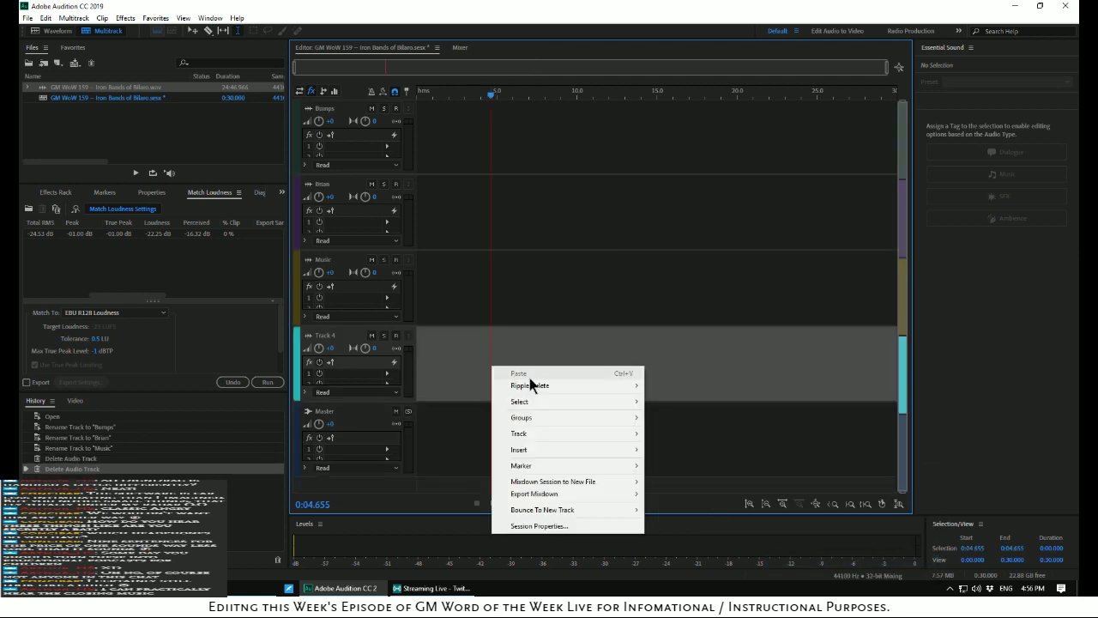
mouse_move(591, 432)
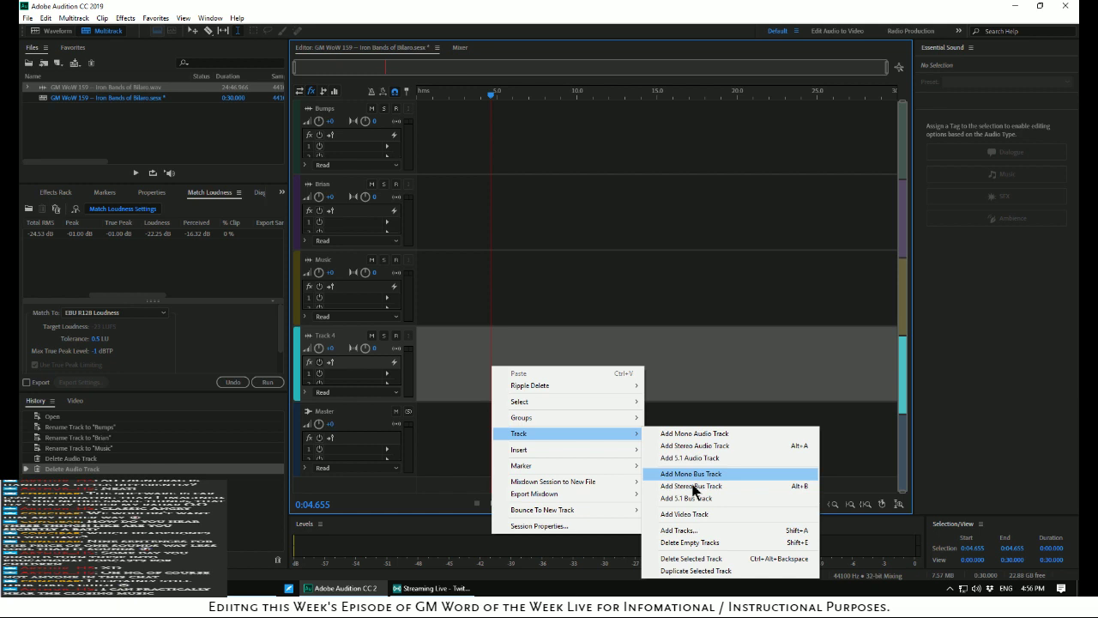
click(689, 558)
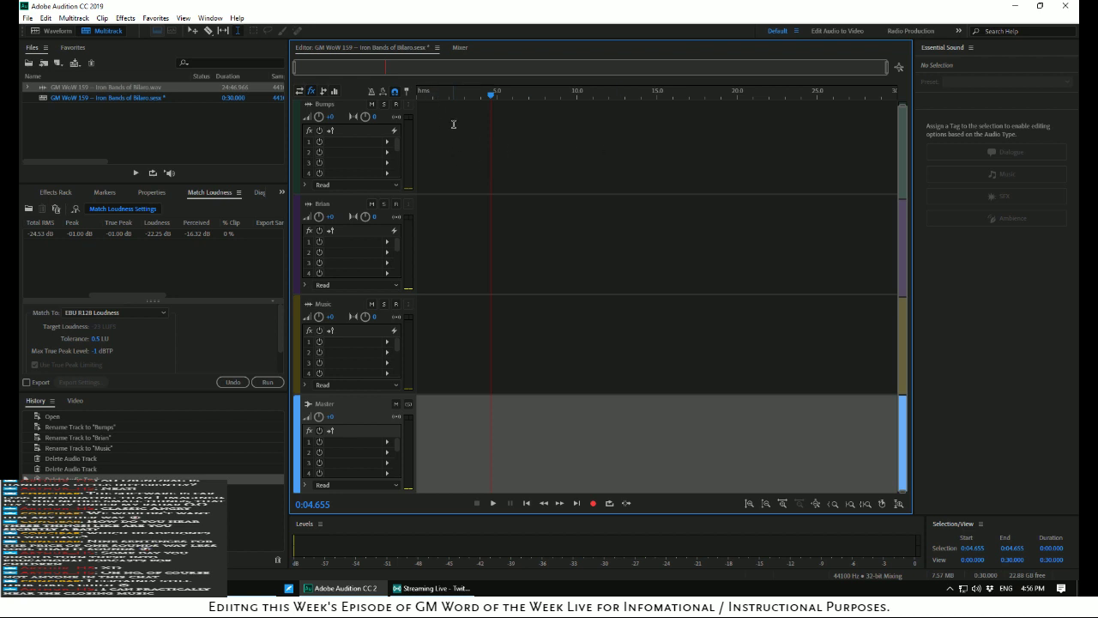
Add a Graphic Equalizer (10 Bands) with the host's voice preset to the first effect slot of the host's track
click(454, 125)
click(461, 244)
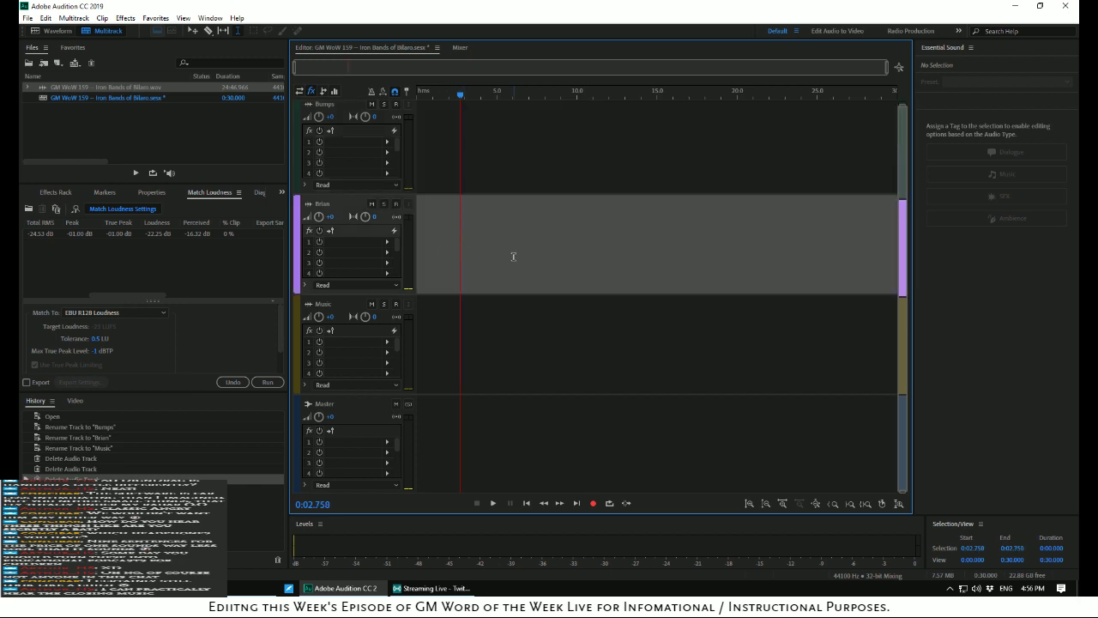
click(388, 242)
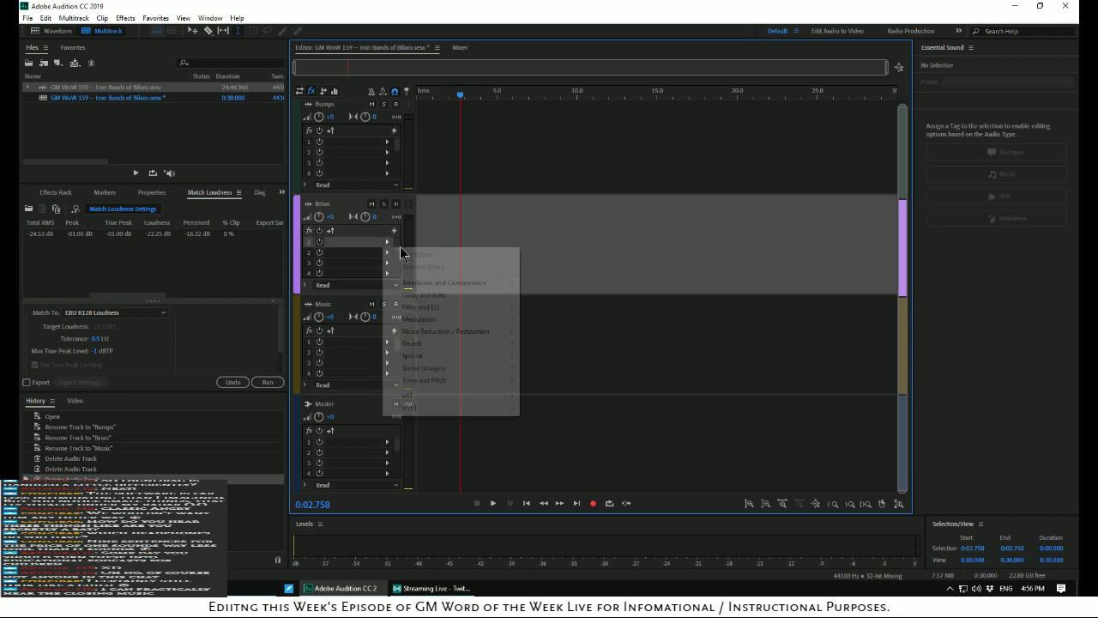
mouse_move(479, 307)
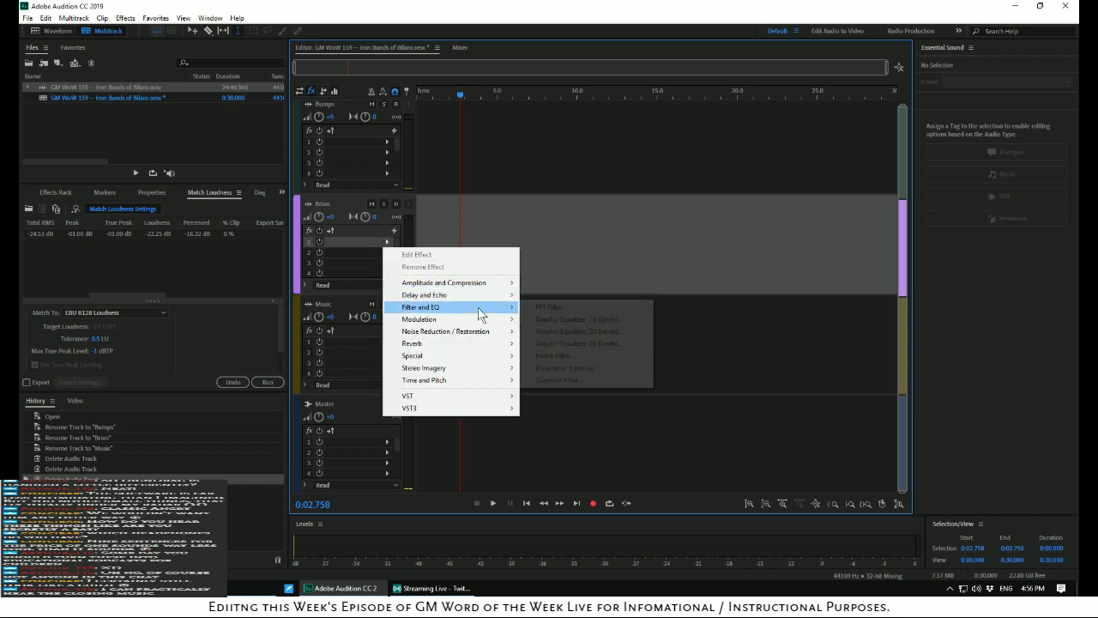
click(577, 319)
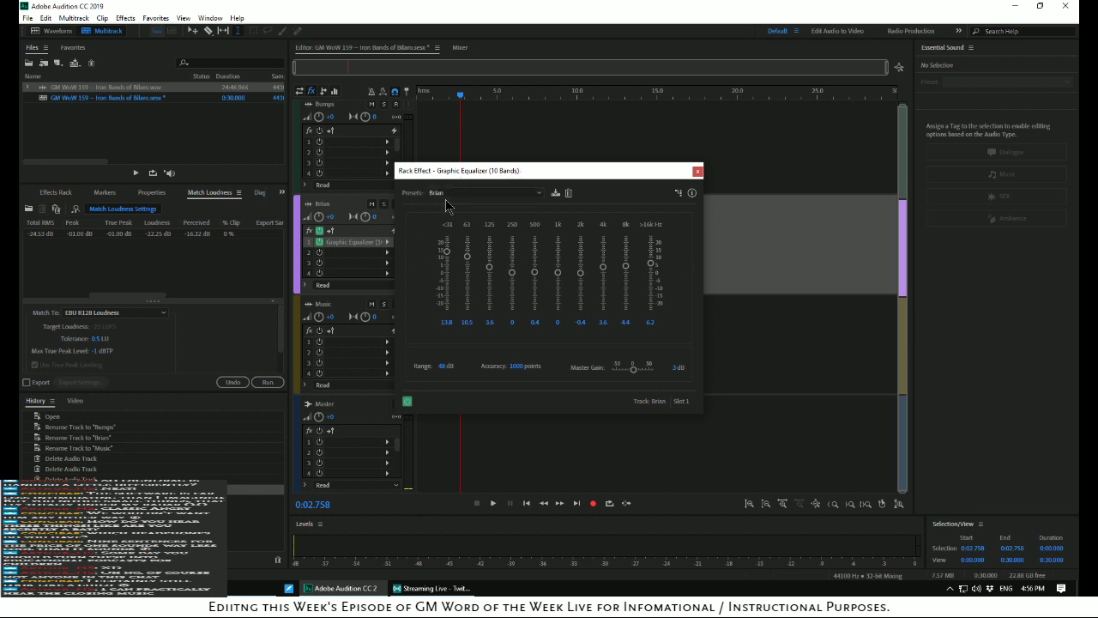
click(697, 171)
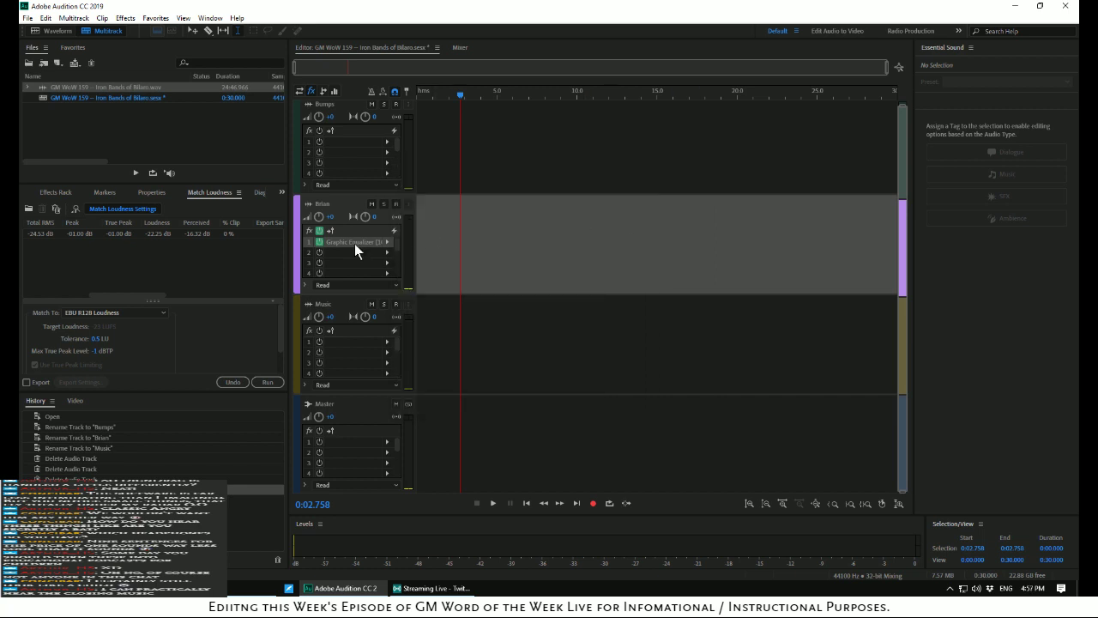
click(359, 250)
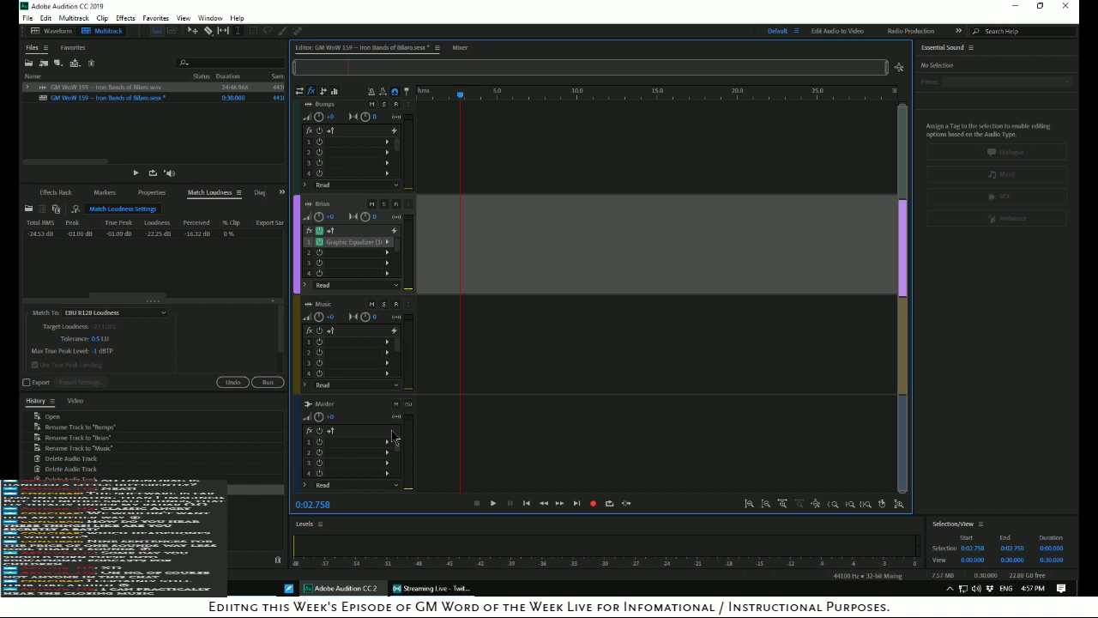
Set the Music track volume to -6 dB and add a Hard Limiter with the "Limit to -6dB" preset to the Master track
click(332, 316)
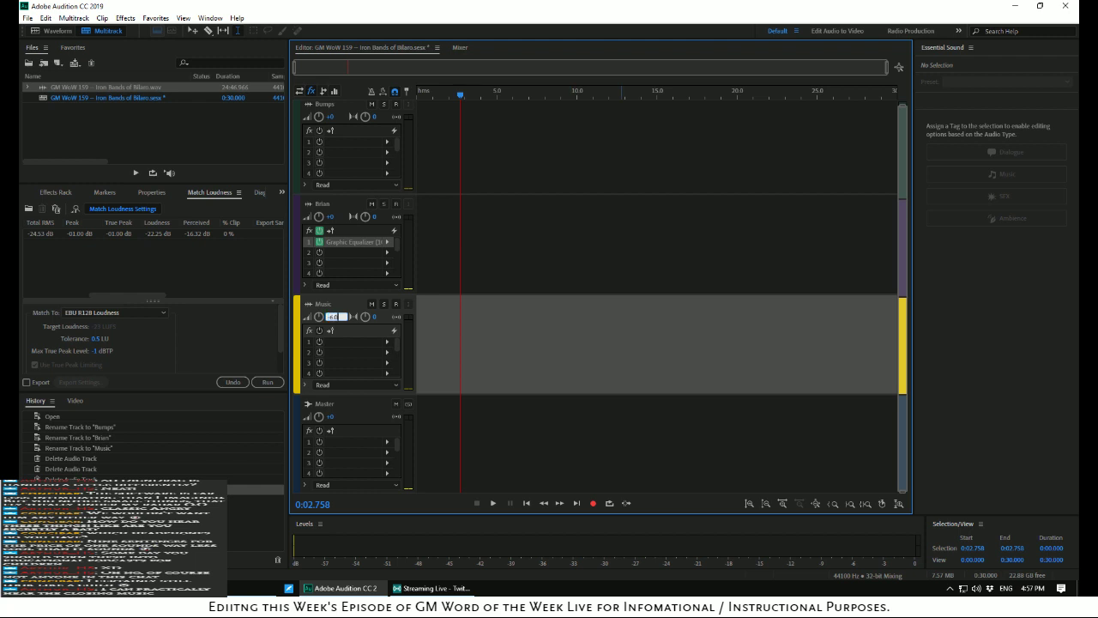
key(Return)
click(388, 441)
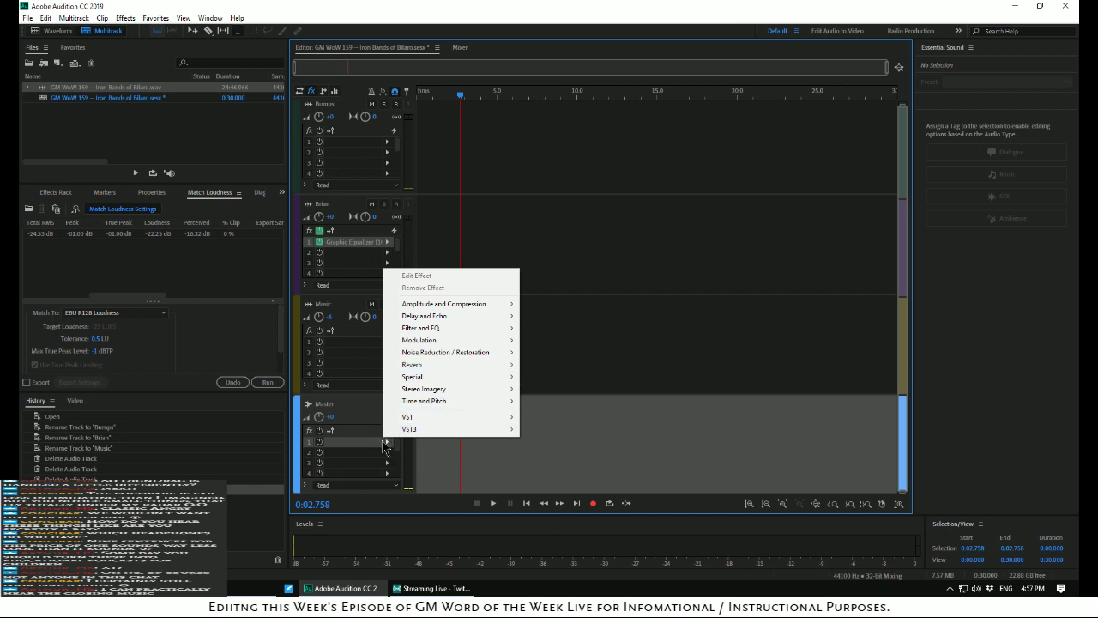
mouse_move(498, 306)
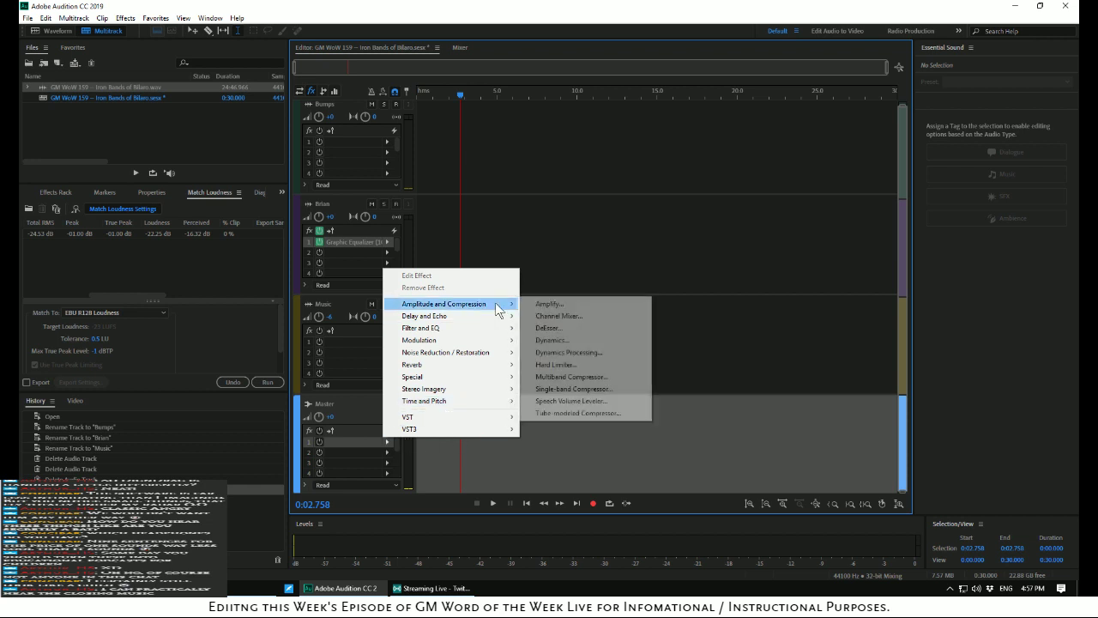
click(564, 373)
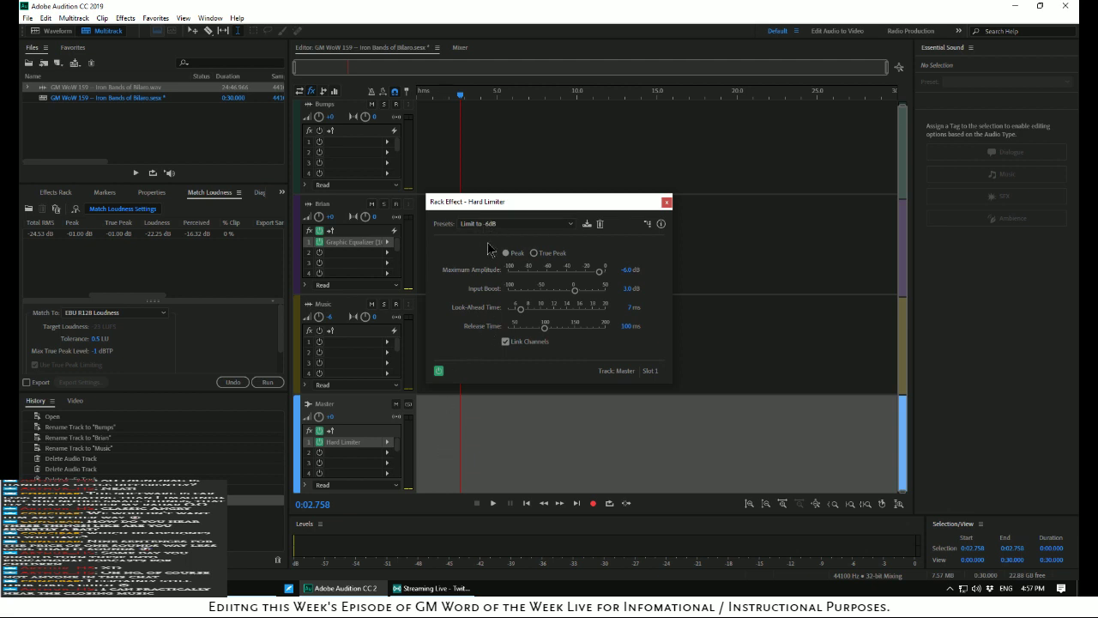
click(666, 200)
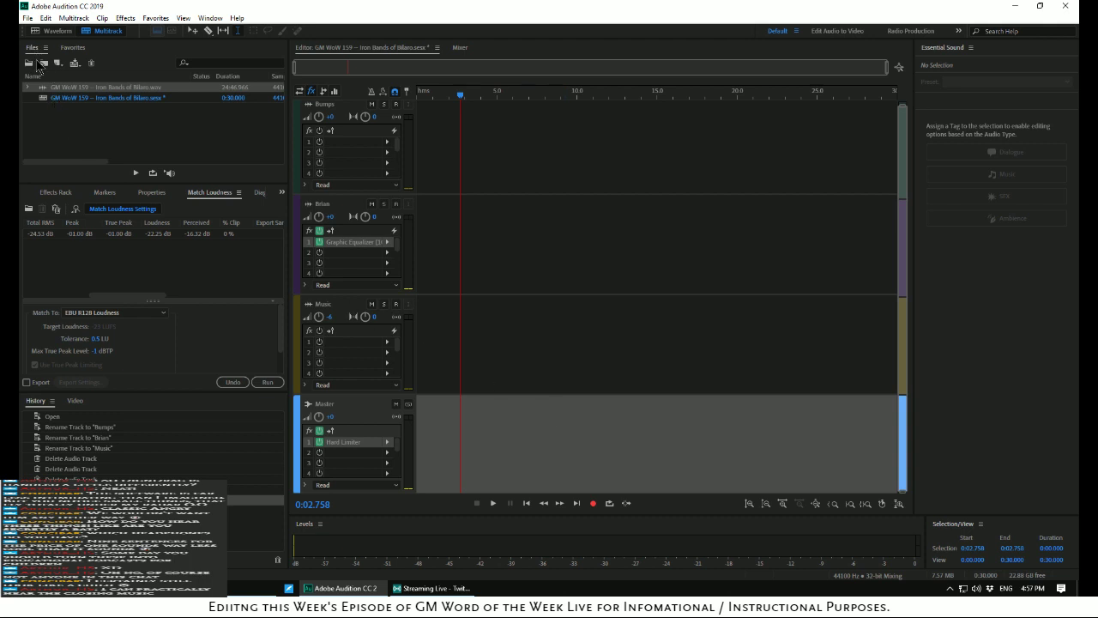
Import GMWoW Intro Good.mp3 and GMWoW Outro Good.mp3 from the GM Word of the Week Production Audio folder
click(41, 64)
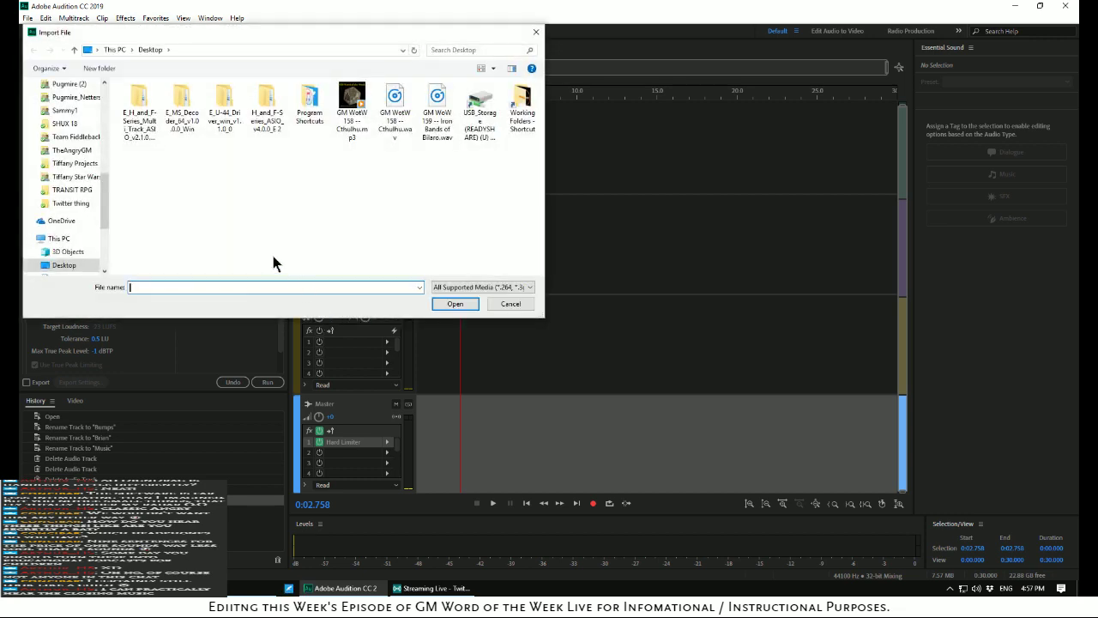
double_click(522, 107)
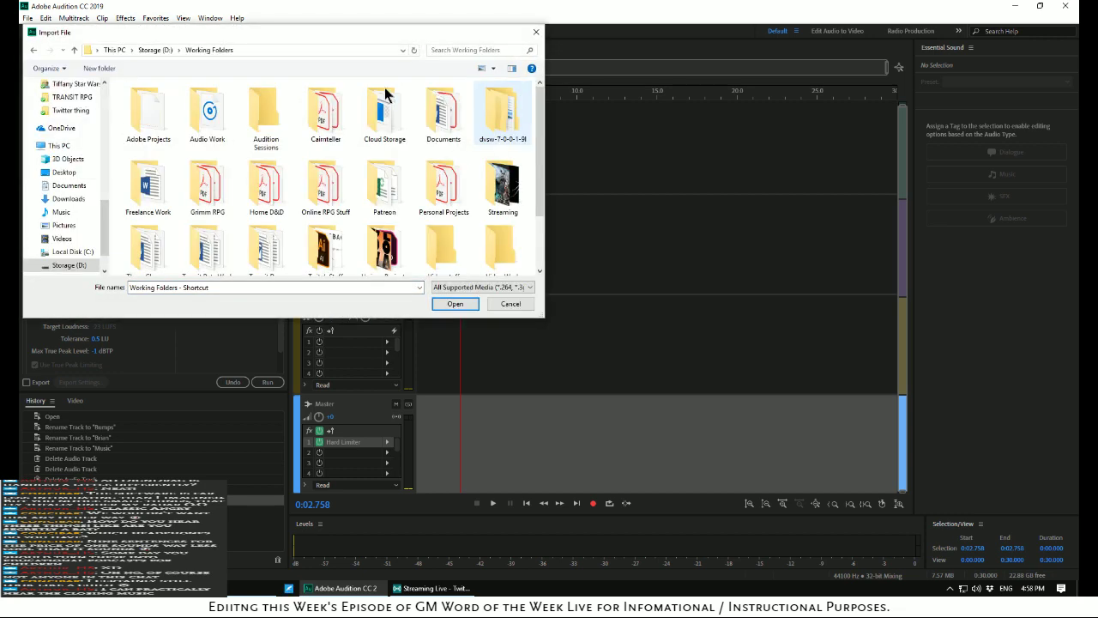
double_click(207, 97)
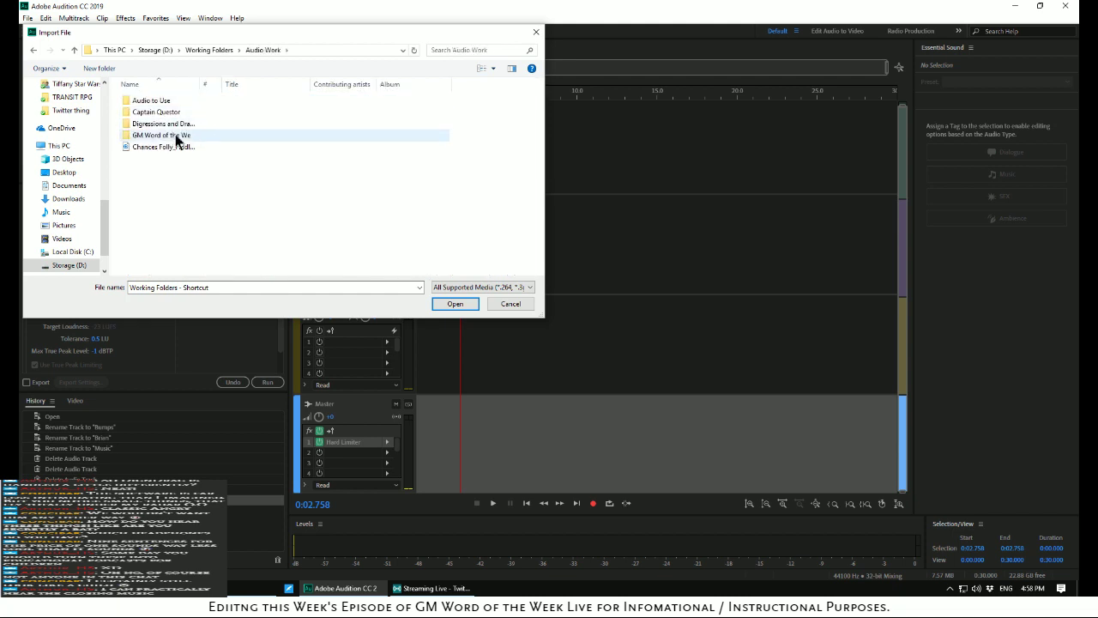
double_click(175, 135)
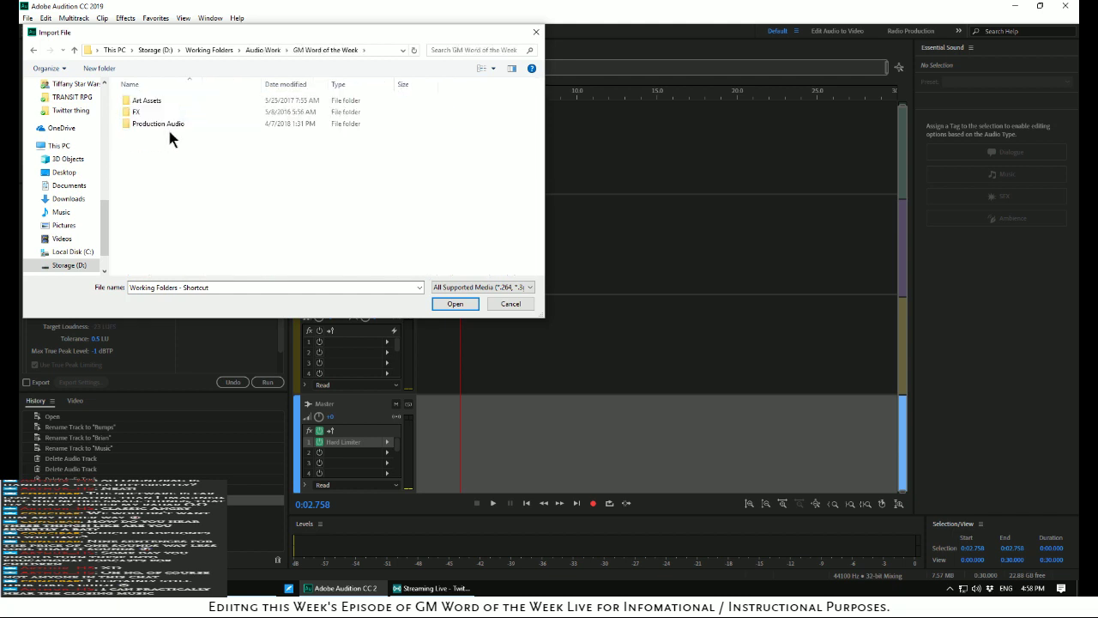
double_click(161, 125)
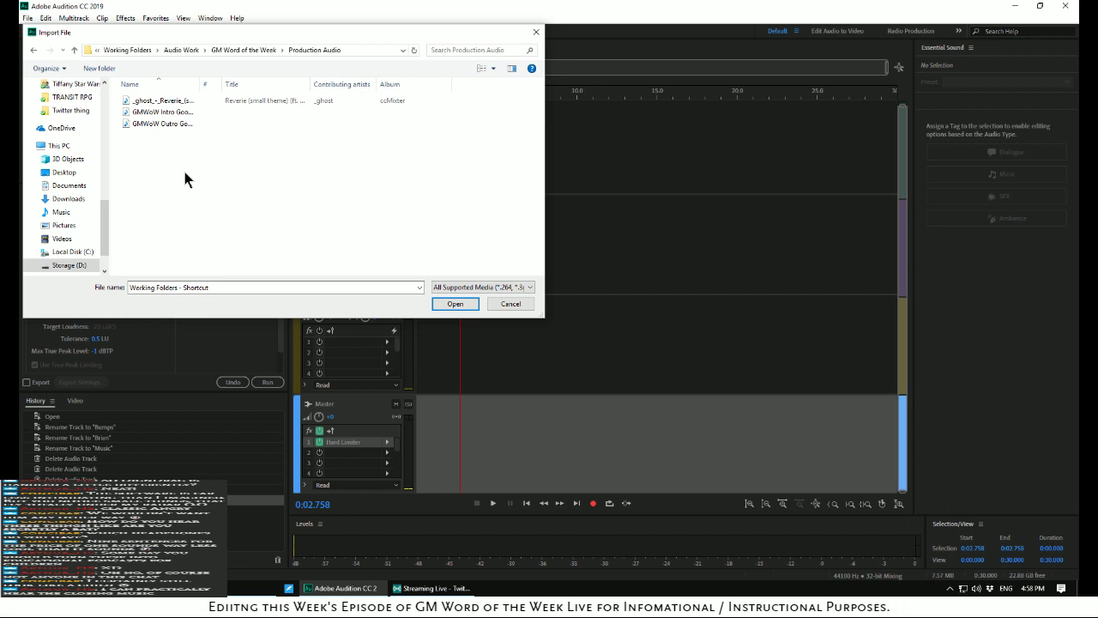
click(167, 115)
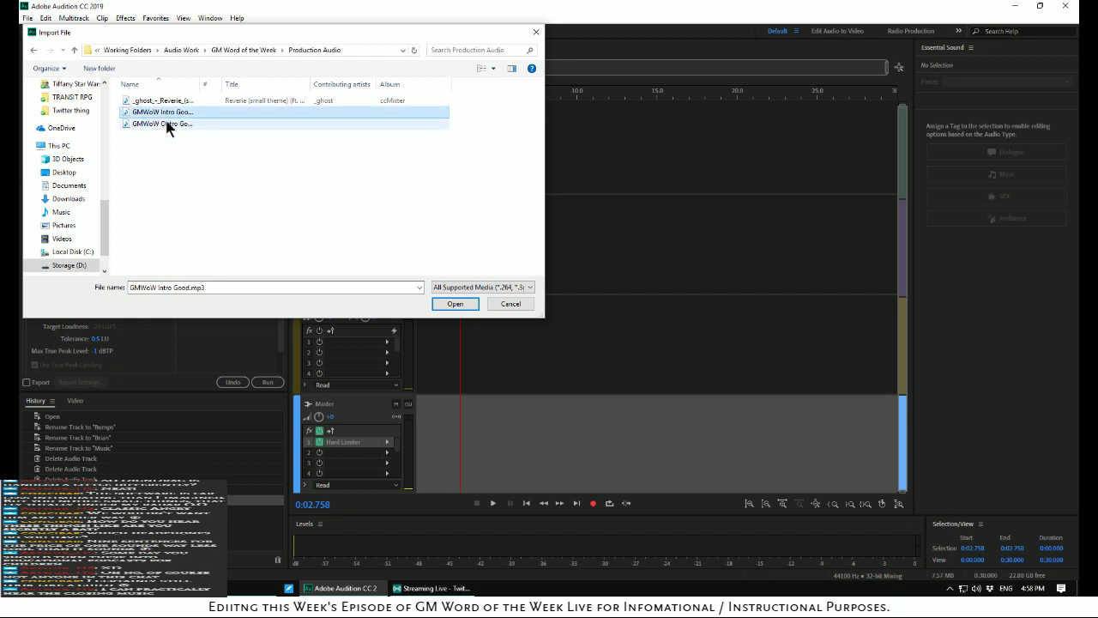
ctrl+click(169, 126)
click(454, 304)
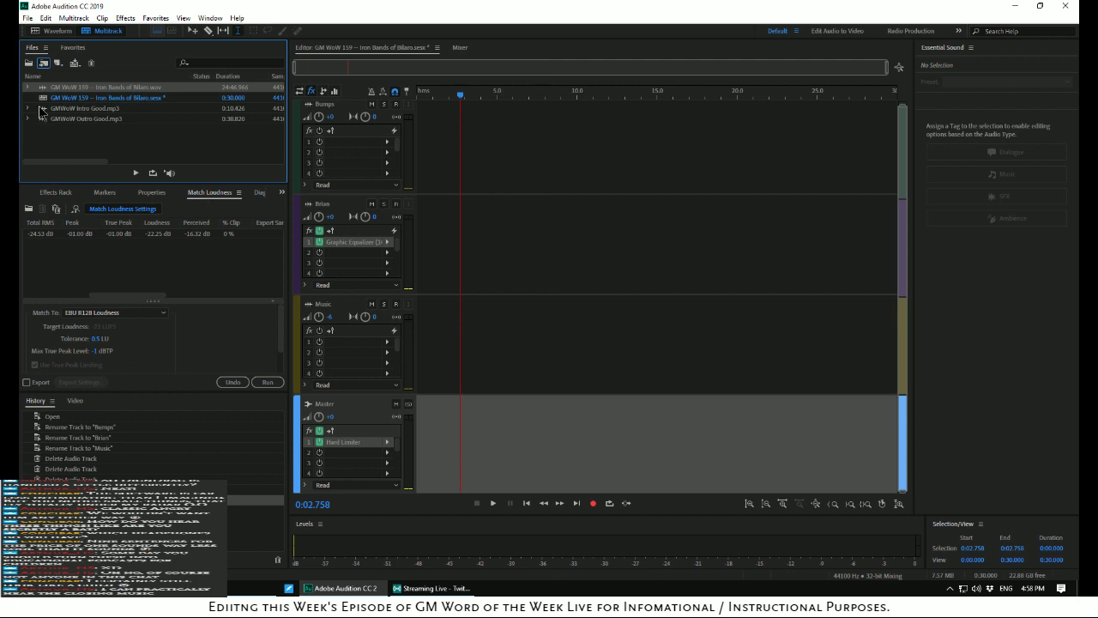
Place GMWoW Intro Good.mp3 at the very start of the Bumps track and play it through
drag(44, 114, 388, 172)
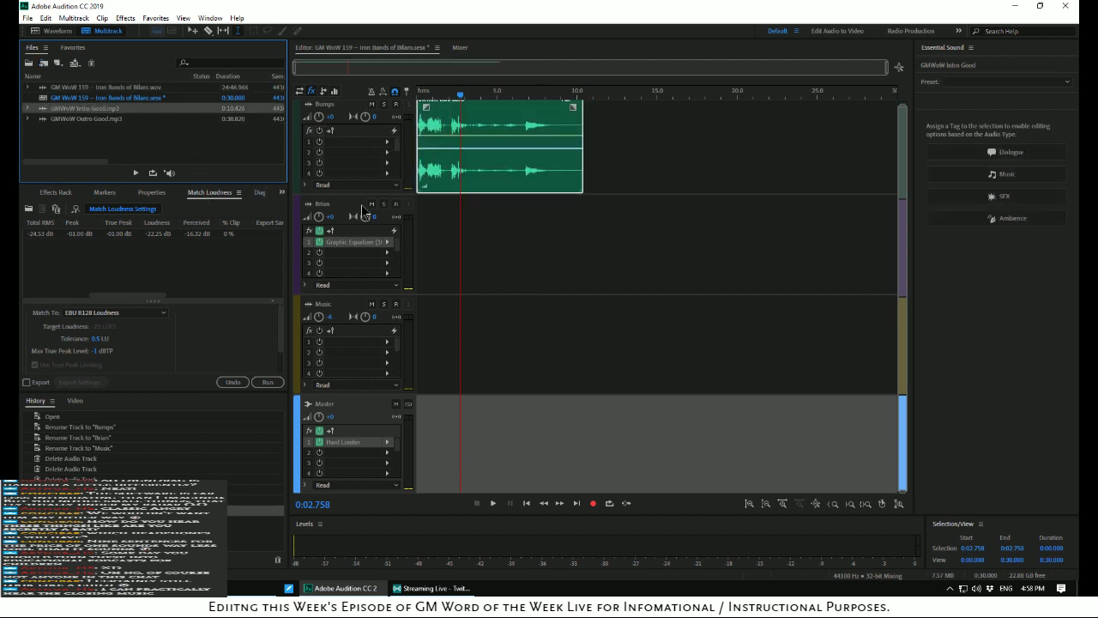
drag(460, 96, 418, 93)
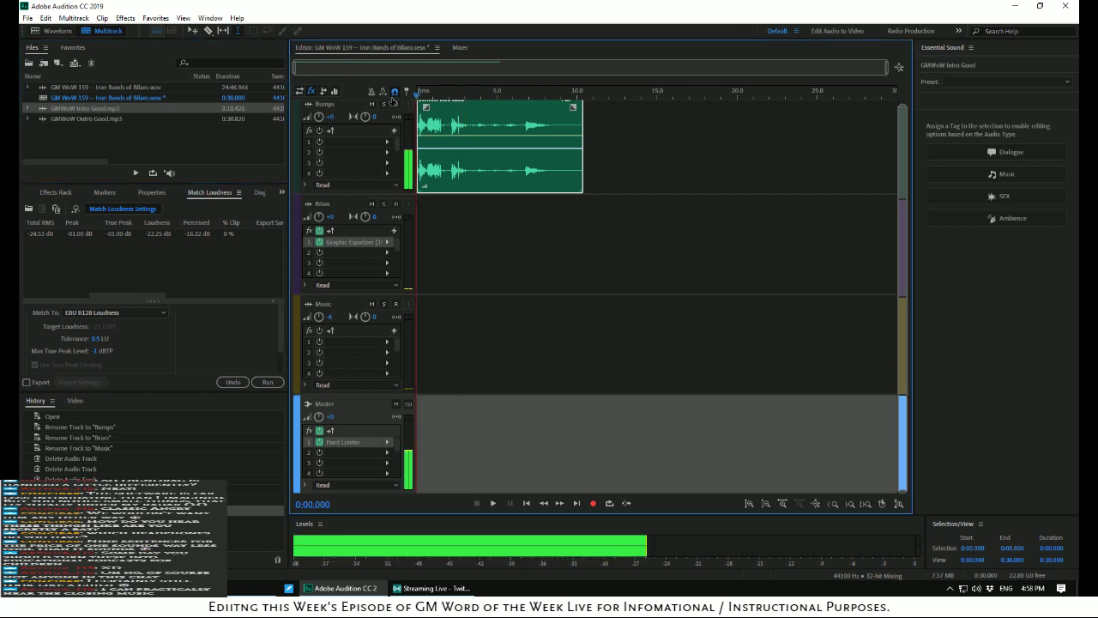
click(493, 504)
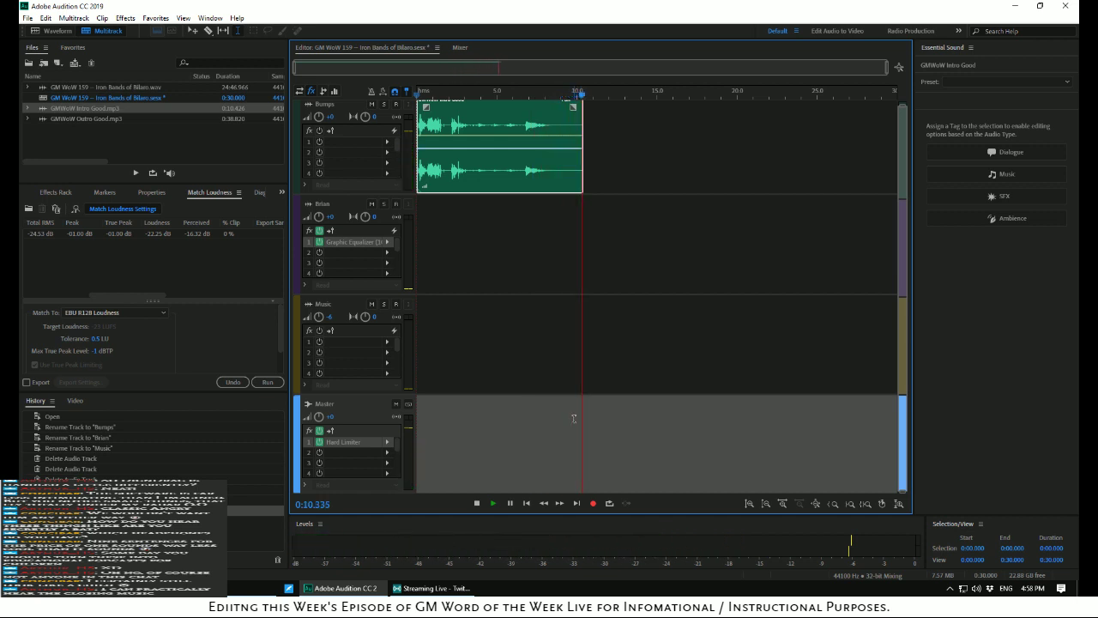
key(space)
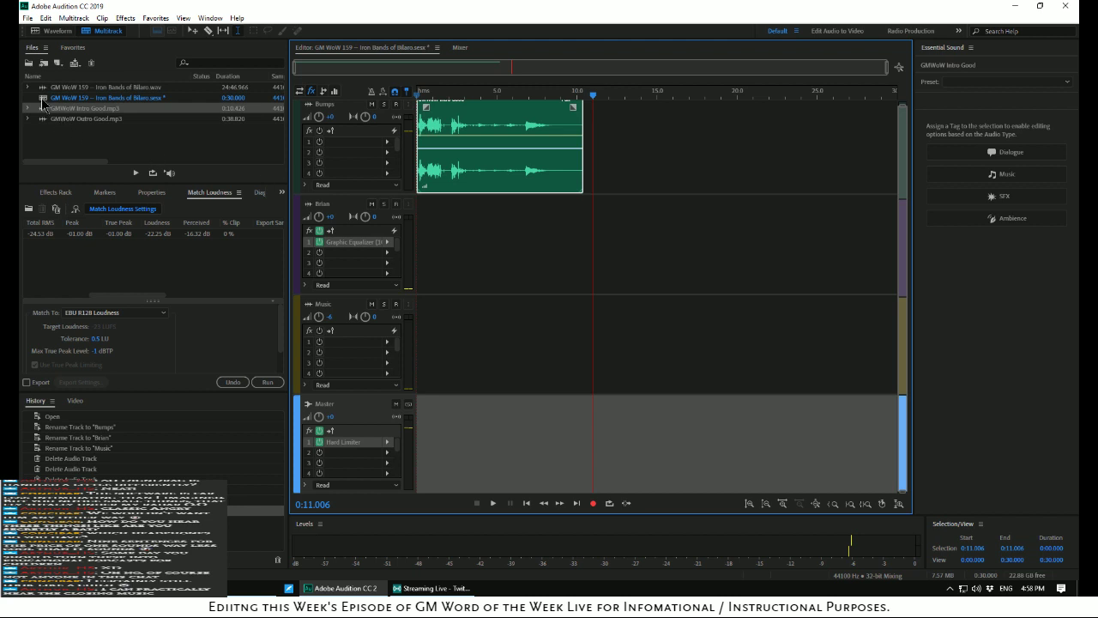
Place the GM WoW 159 -- Iron Bands of Bilaro.wav recording on the host's track, starting at about 5 seconds under the intro
drag(43, 91, 512, 284)
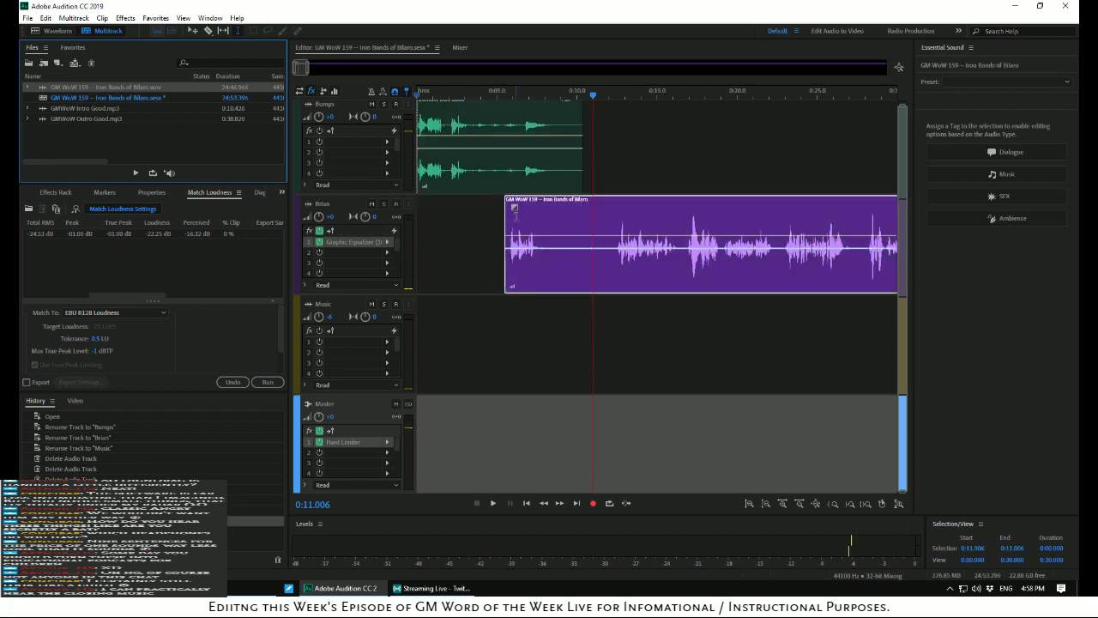
drag(591, 98, 562, 132)
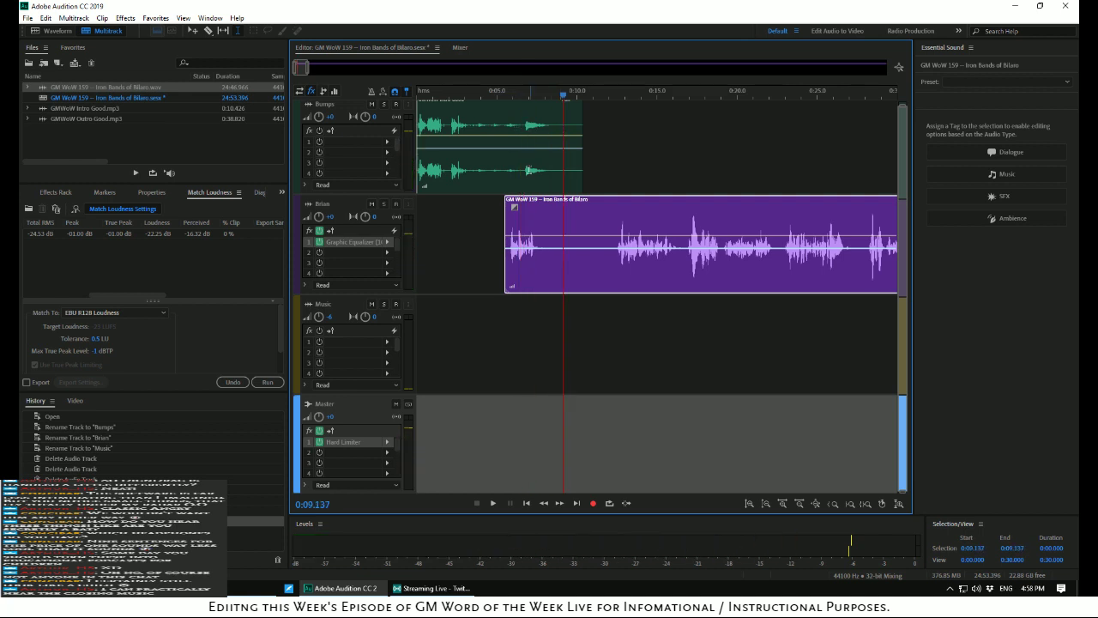
drag(540, 202, 539, 207)
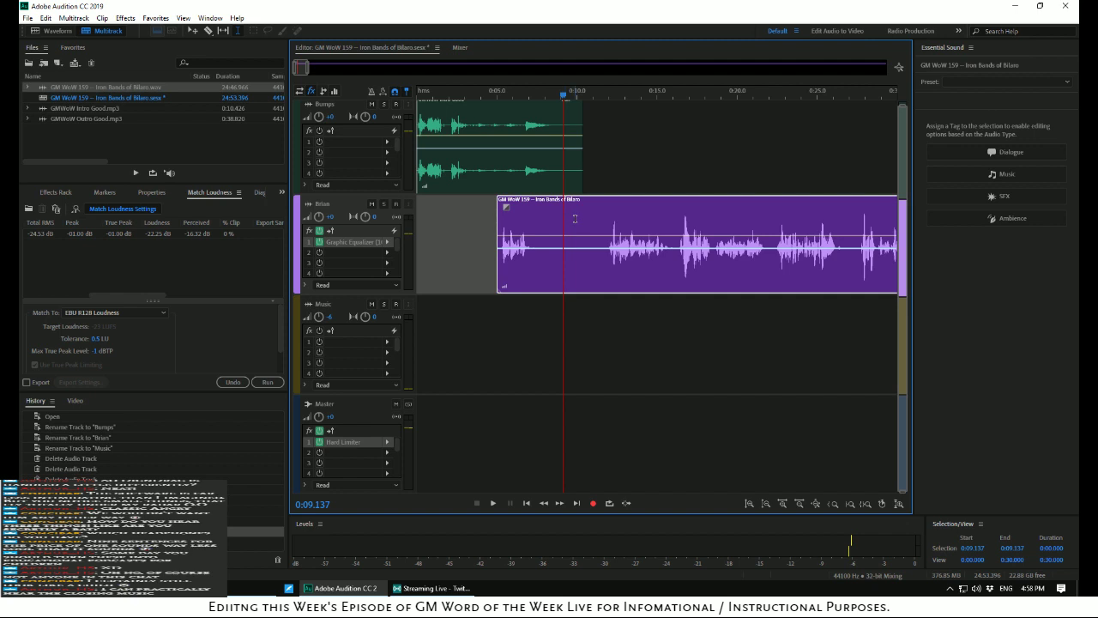
Play back the session opening several times to check the overlap between the intro bump and the voice recording
drag(563, 96, 489, 96)
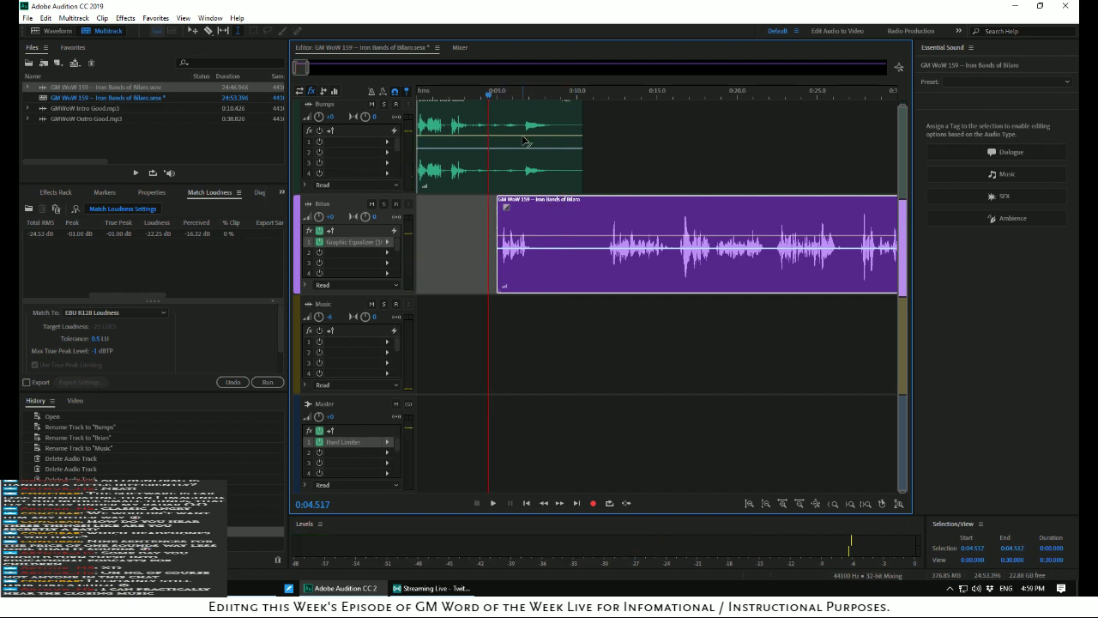
key(space)
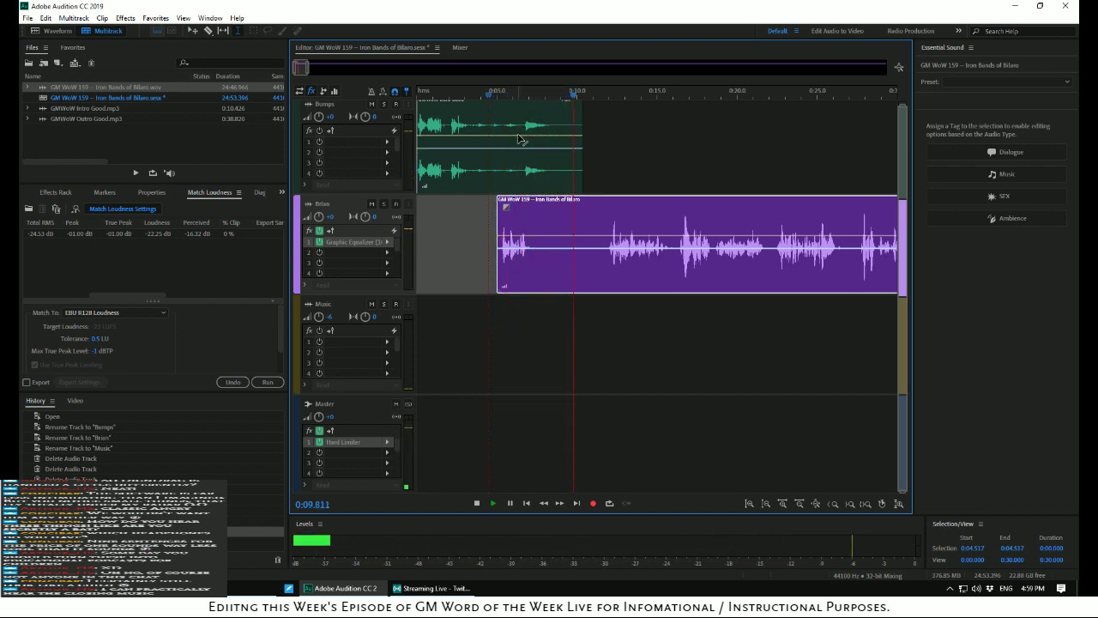
key(space)
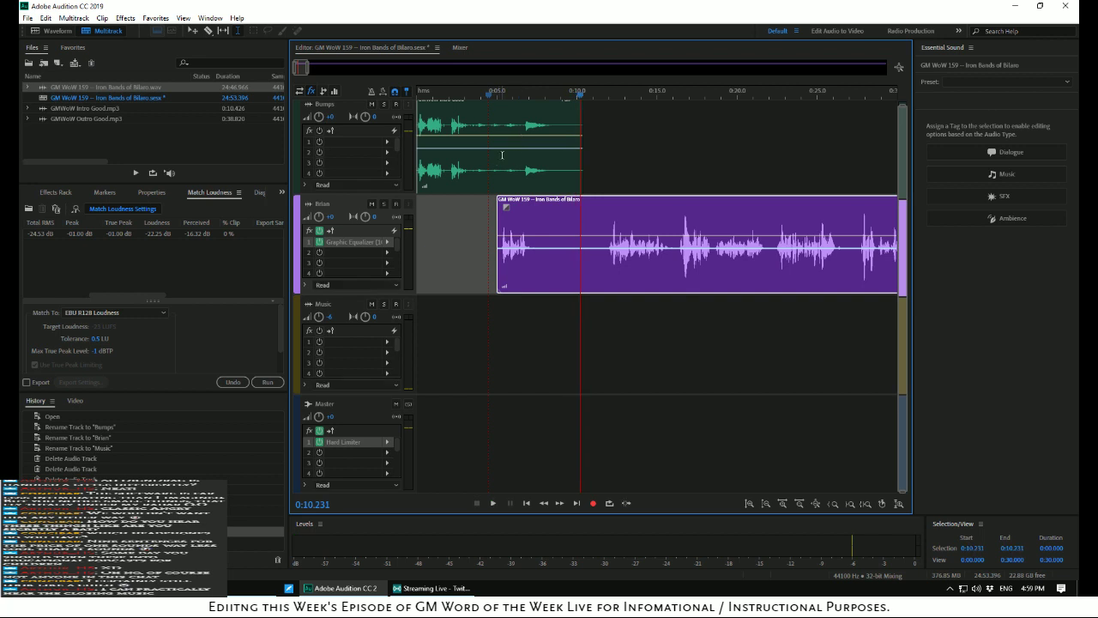
click(502, 156)
key(space)
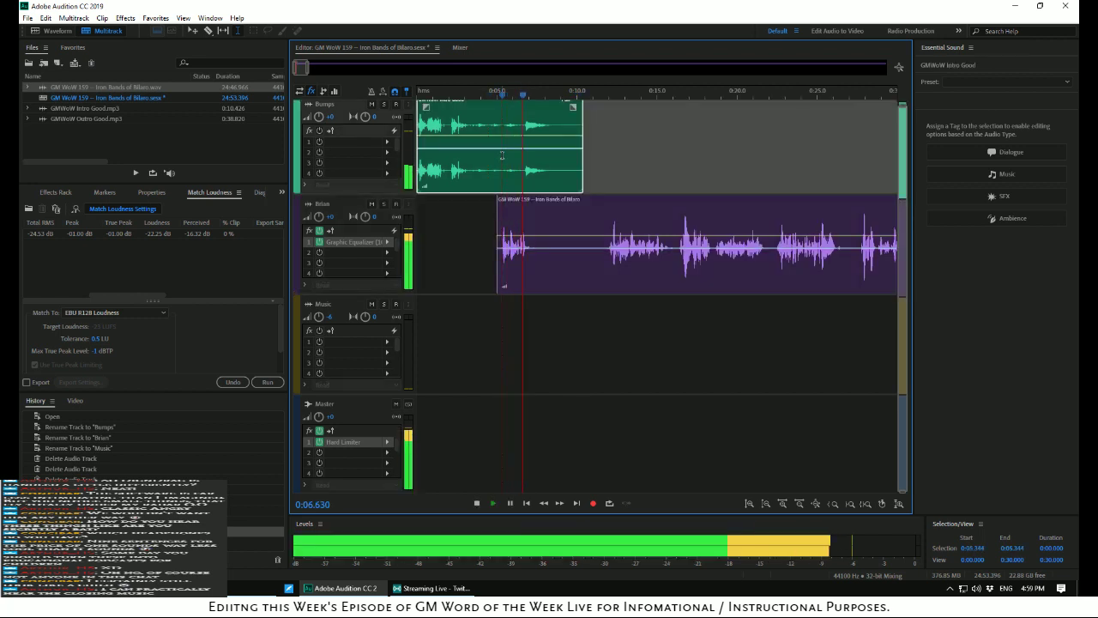
key(space)
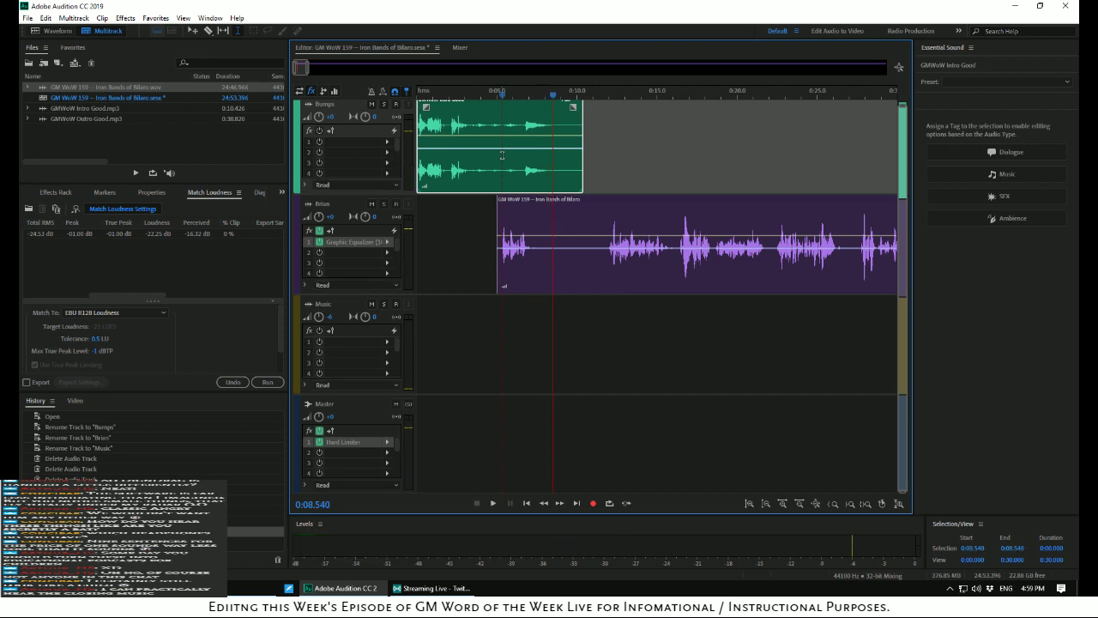
key(space)
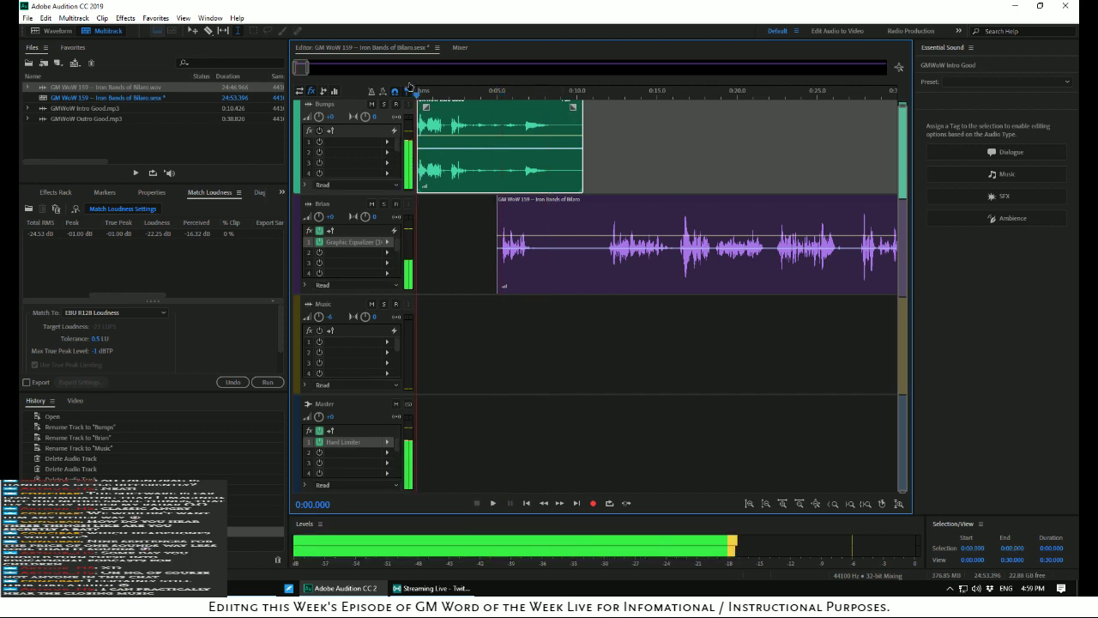
key(space)
key(Home)
key(space)
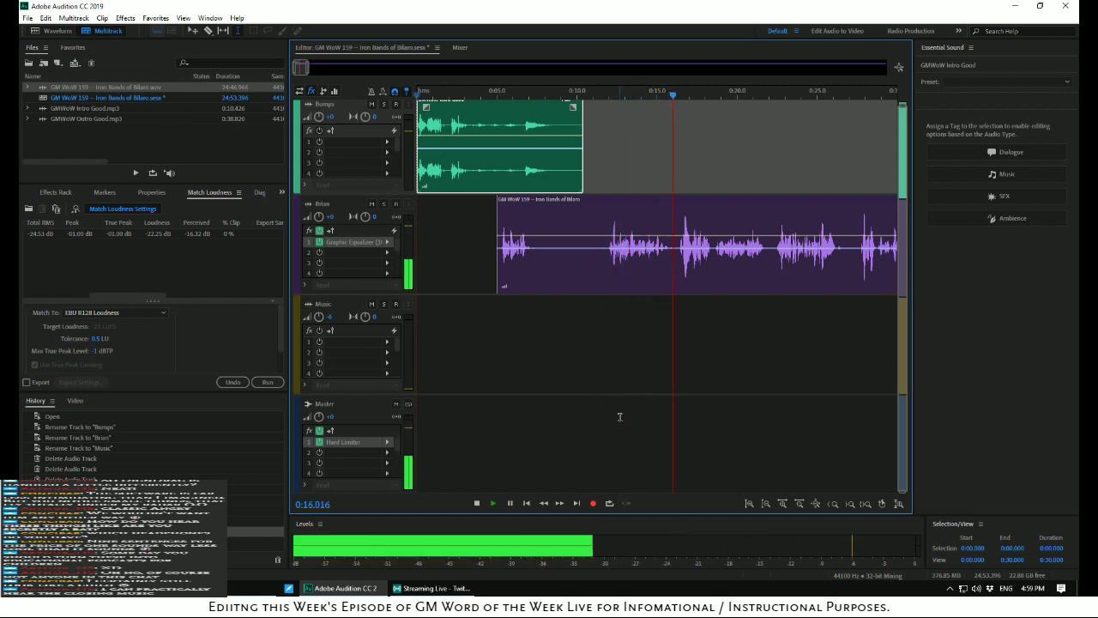
key(space)
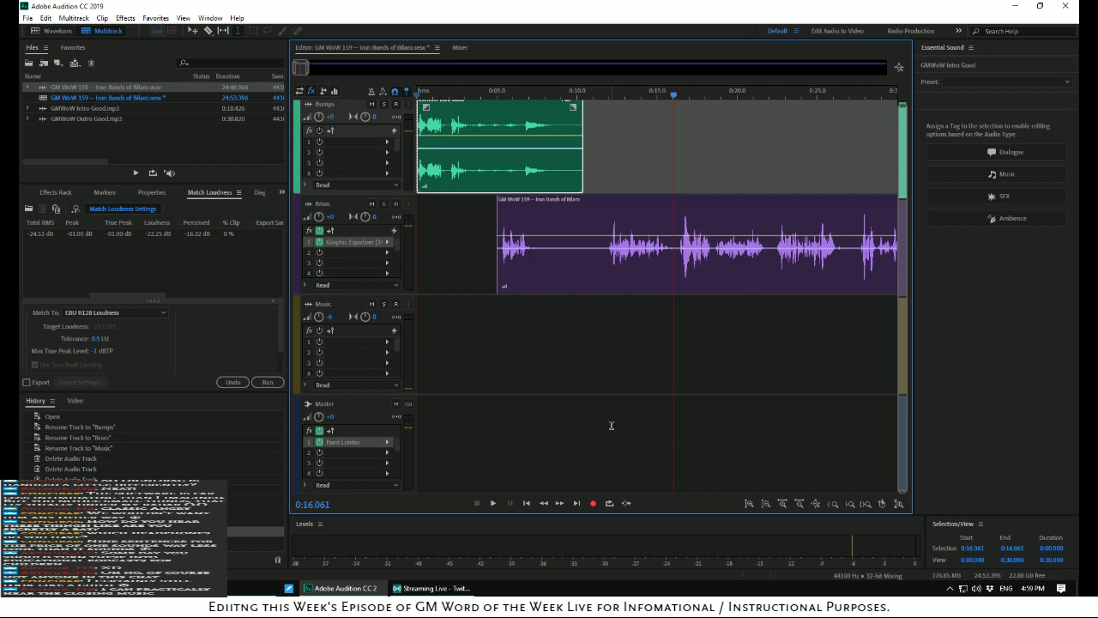
key(space)
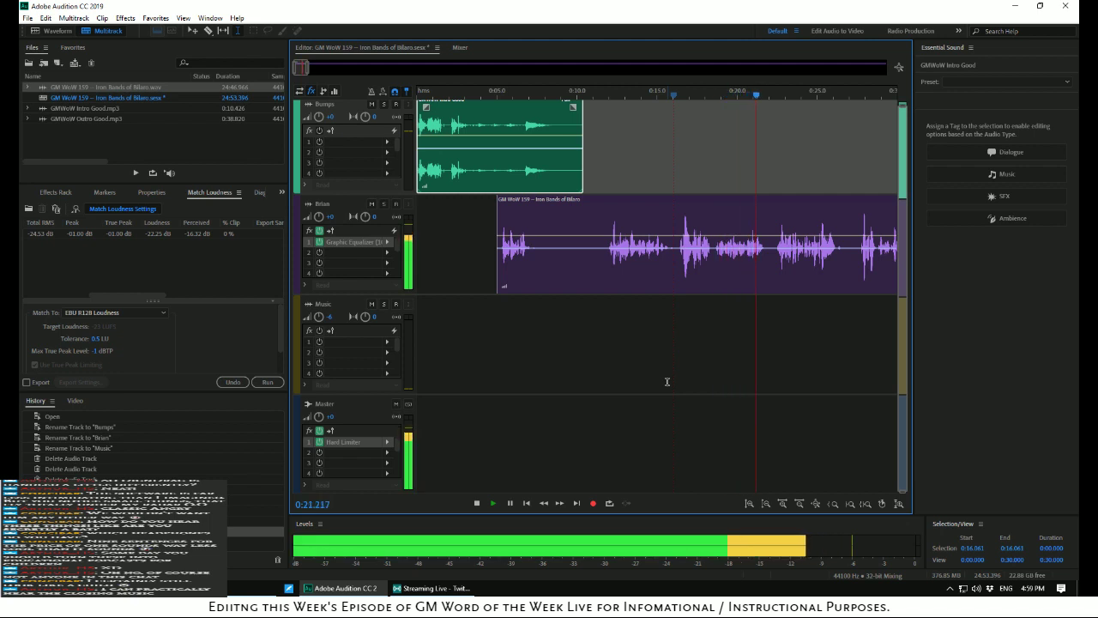
key(space)
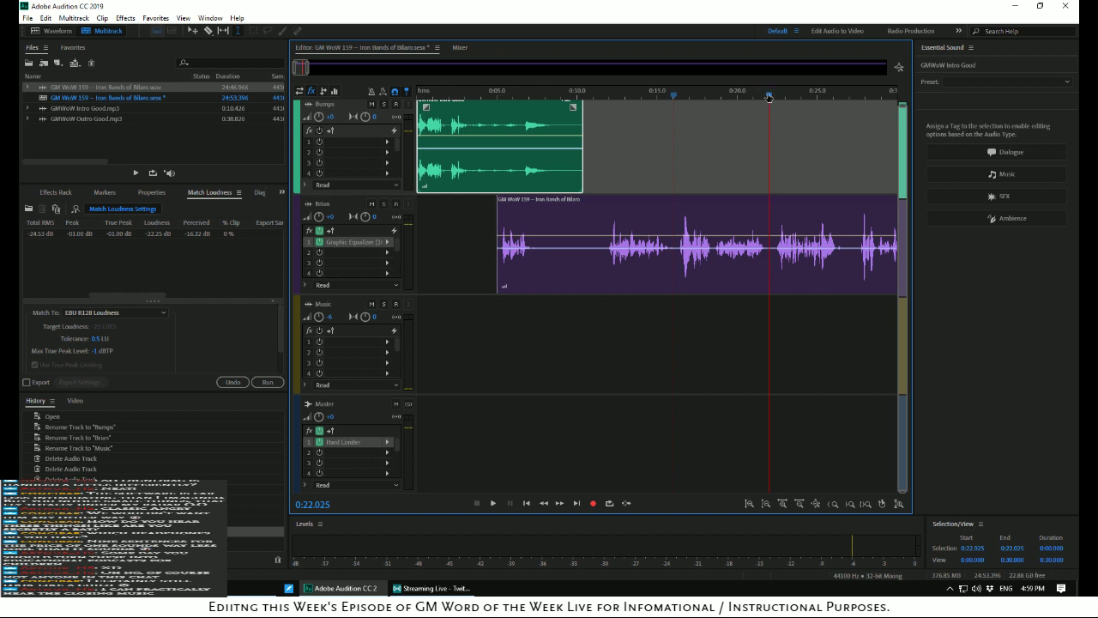
drag(769, 95, 555, 118)
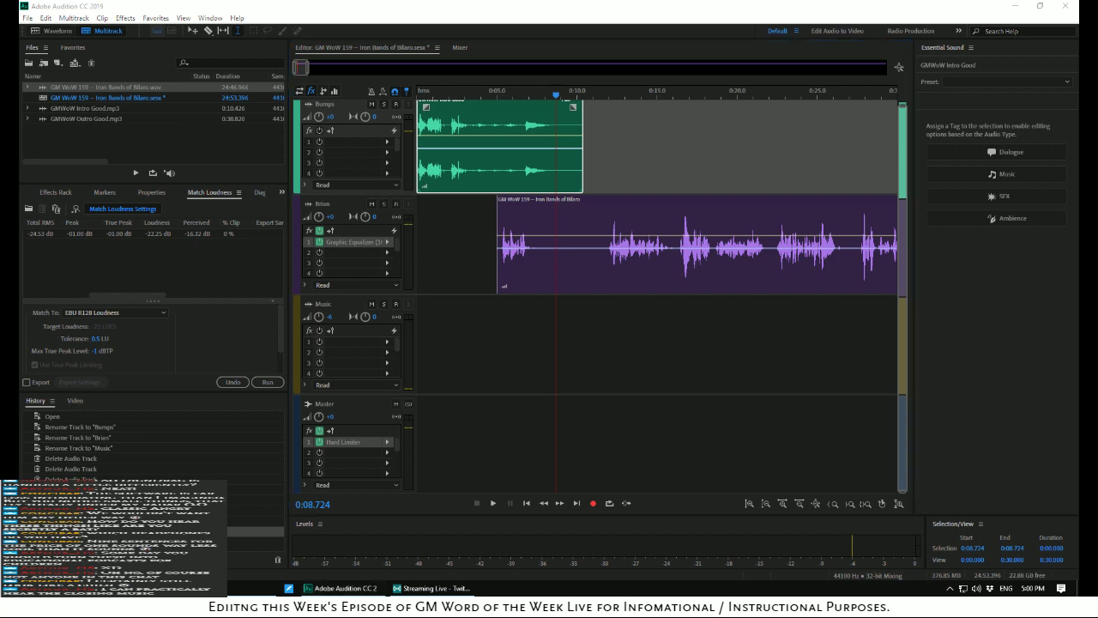
Switch to the web browser, search for sessions.blue and open the Blue Dot Sessions music site
right_click(125, 588)
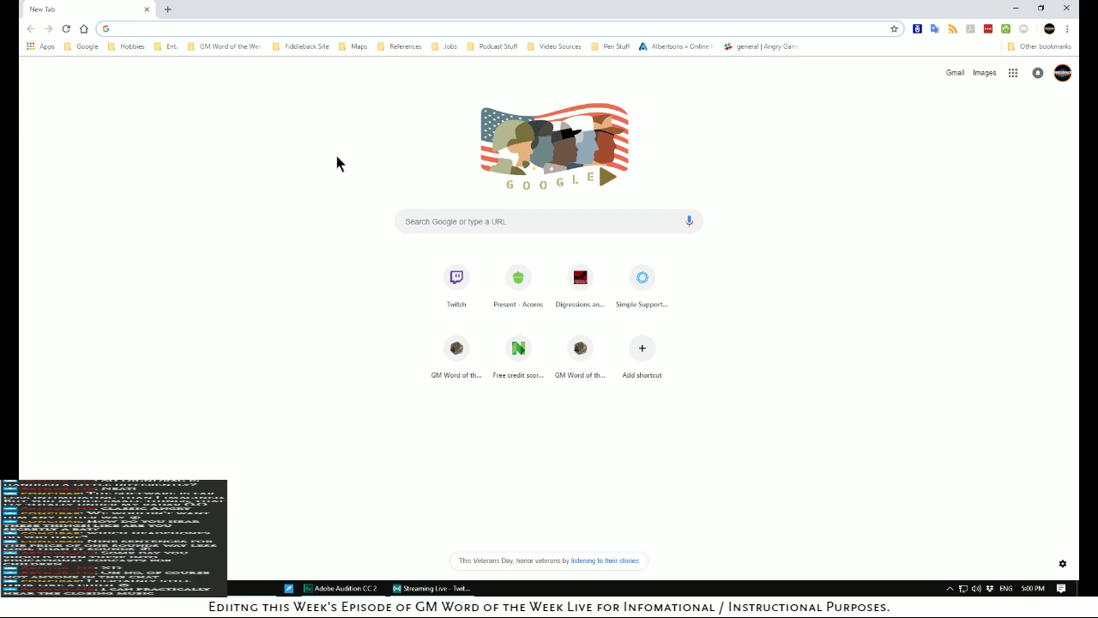
text(sessio)
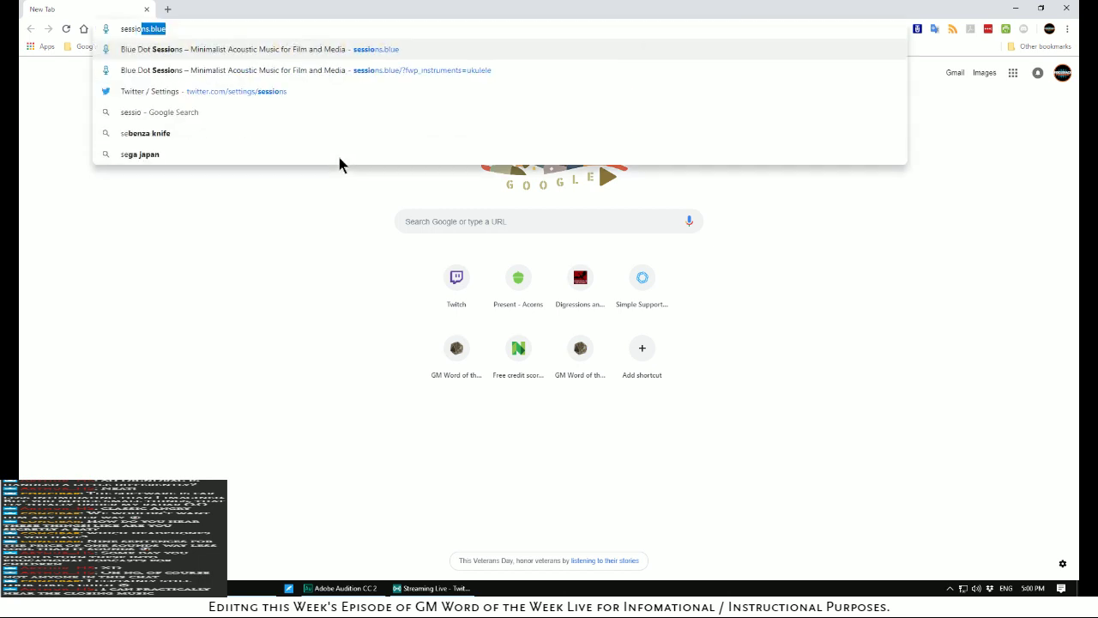
text(ns.bluew)
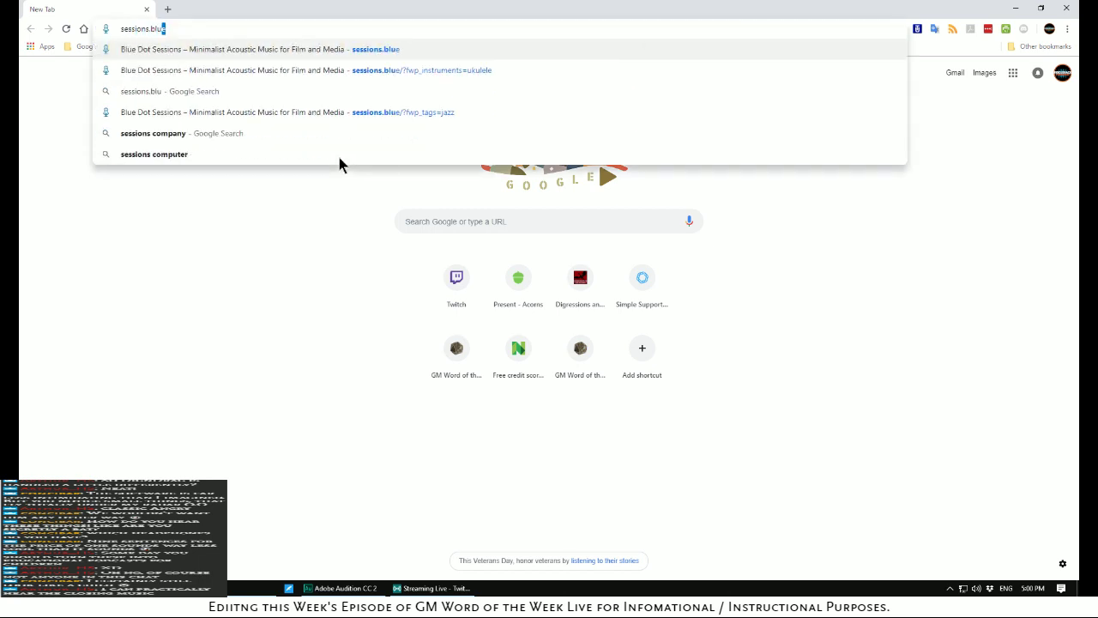
key(Return)
click(176, 225)
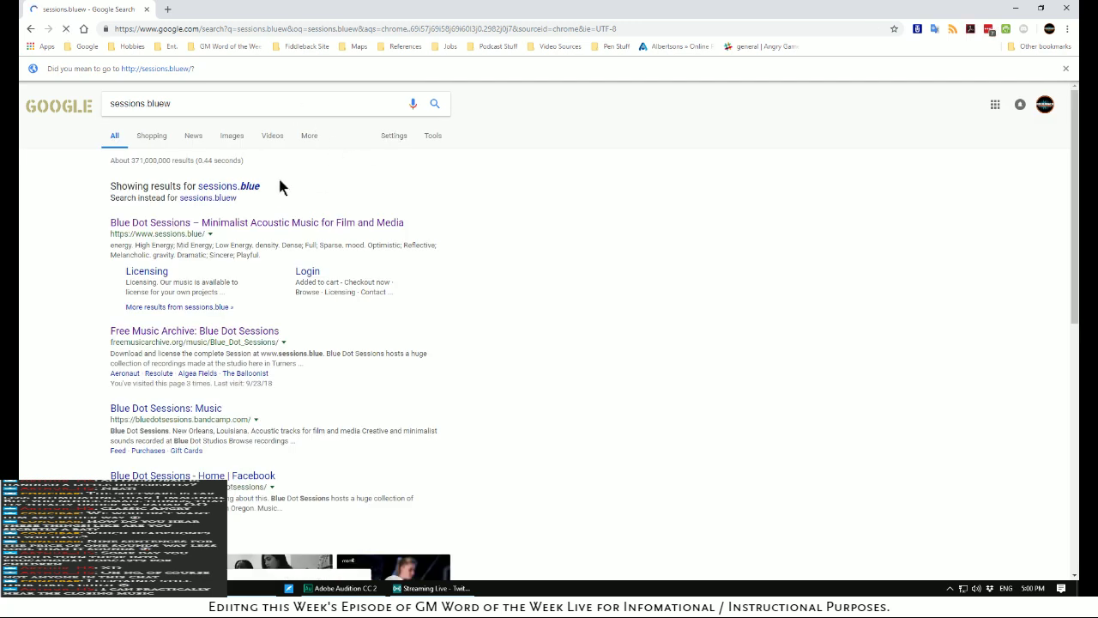
click(248, 222)
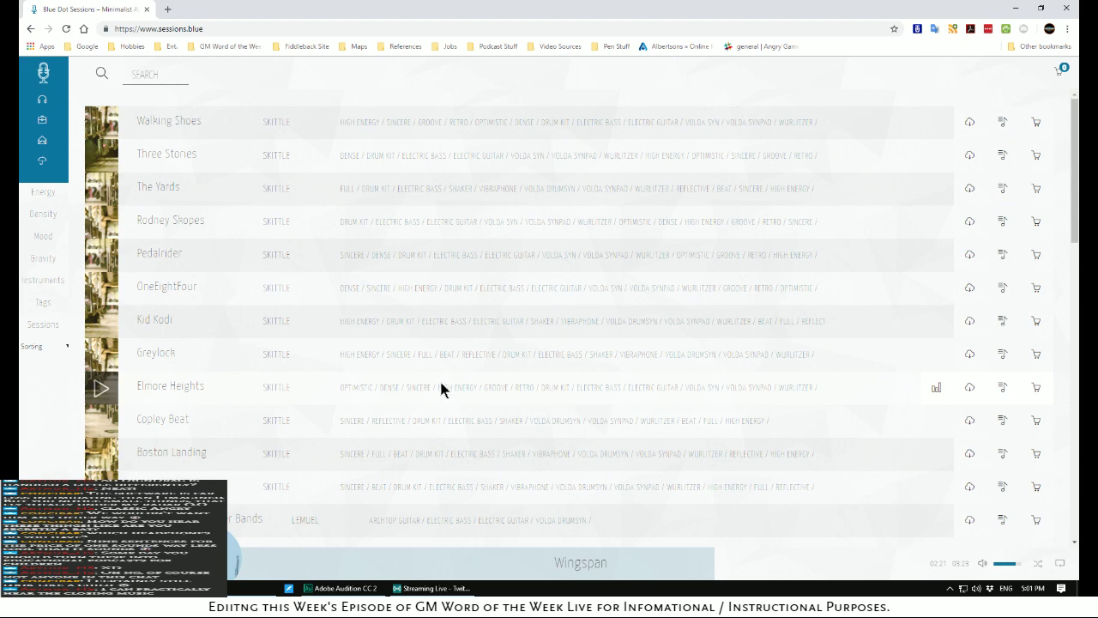
Filter the music library by Optimistic mood and Mid Energy, and preview the track Lakal
mouse_move(42, 235)
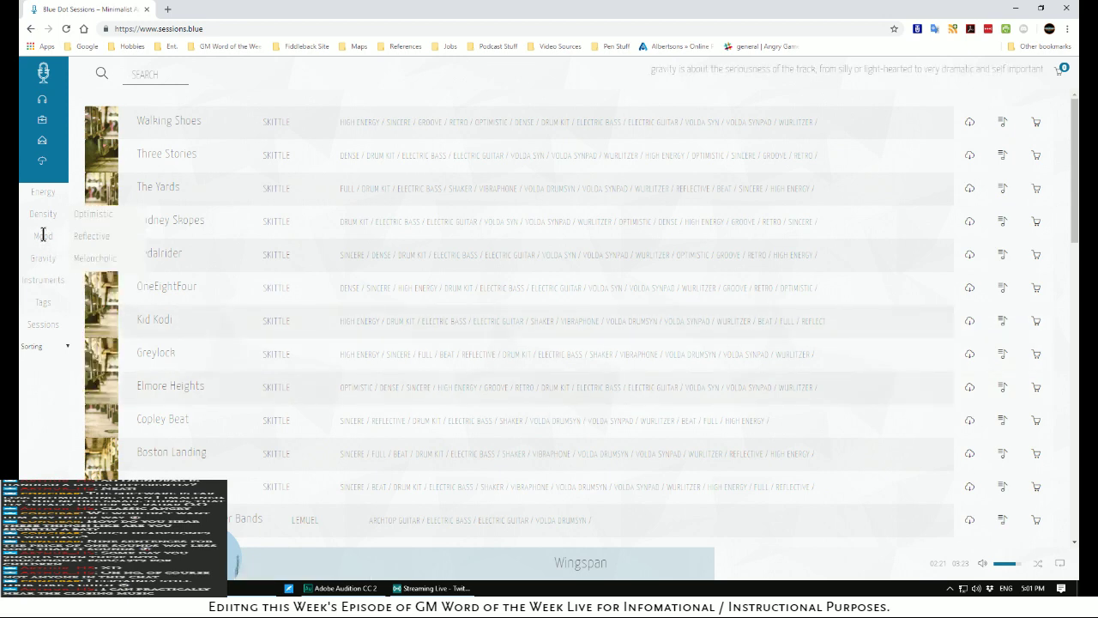
click(98, 215)
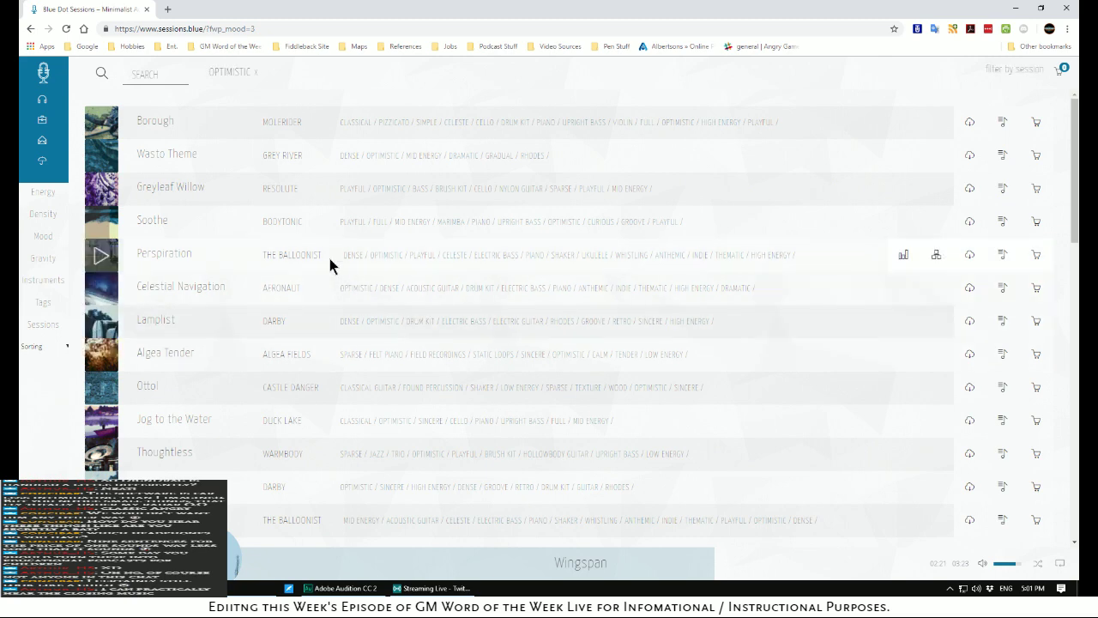
mouse_move(58, 194)
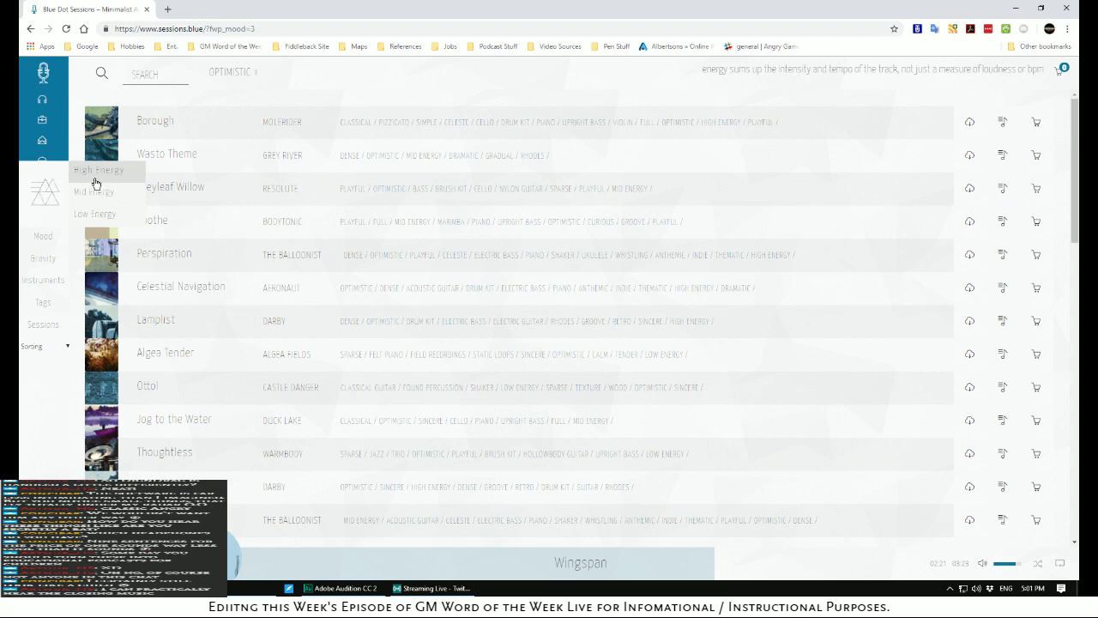
click(90, 193)
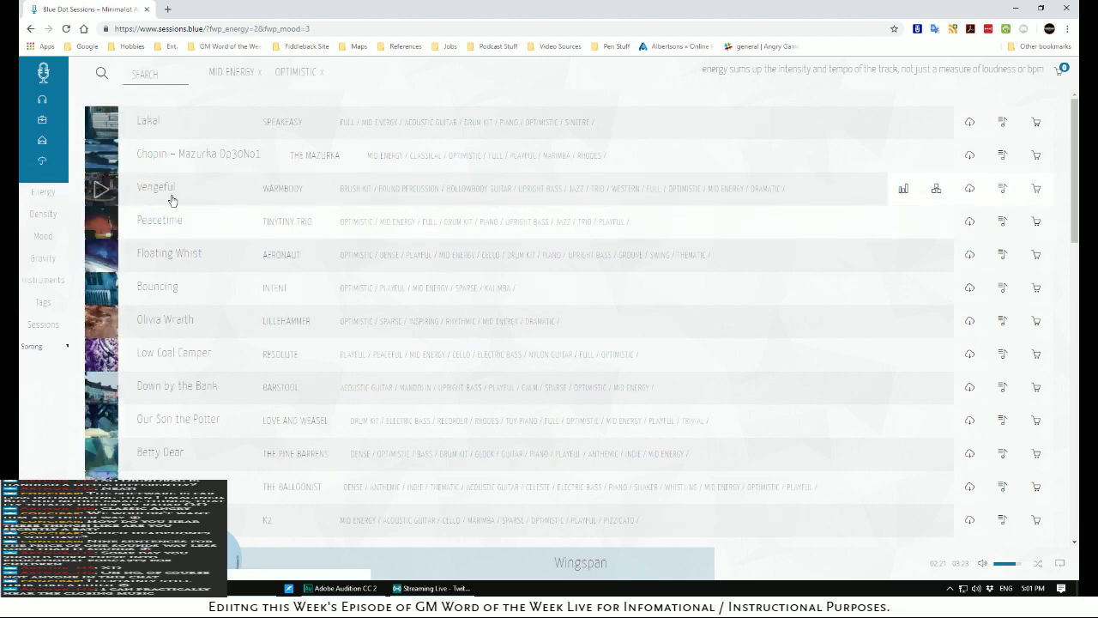
click(101, 121)
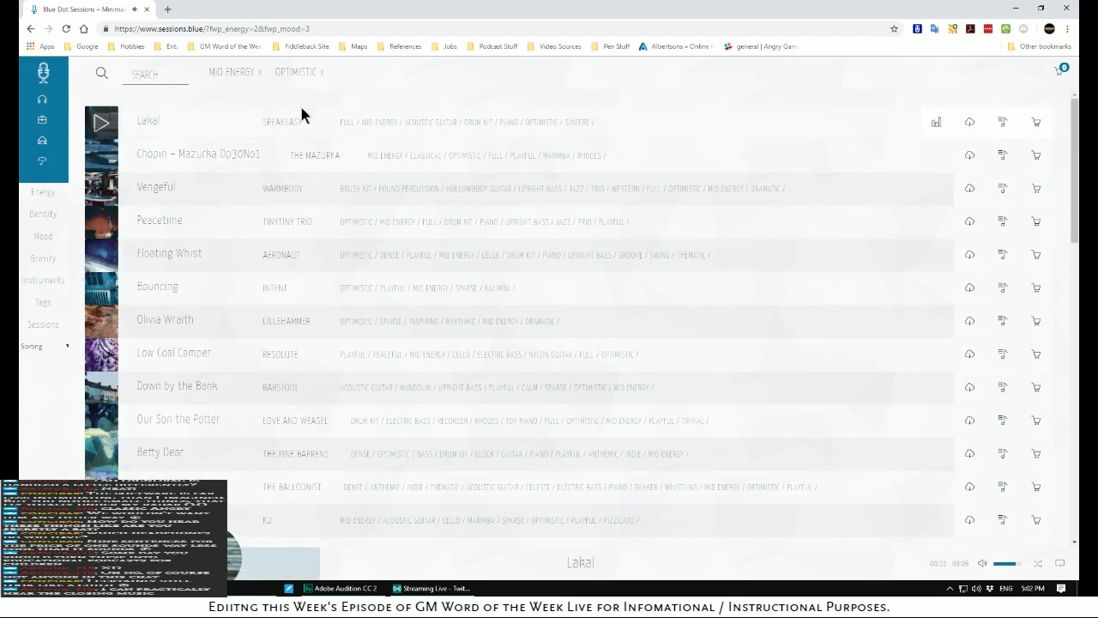
Replace the Mid Energy filter with High Energy and preview the track Lord Weasel
click(258, 75)
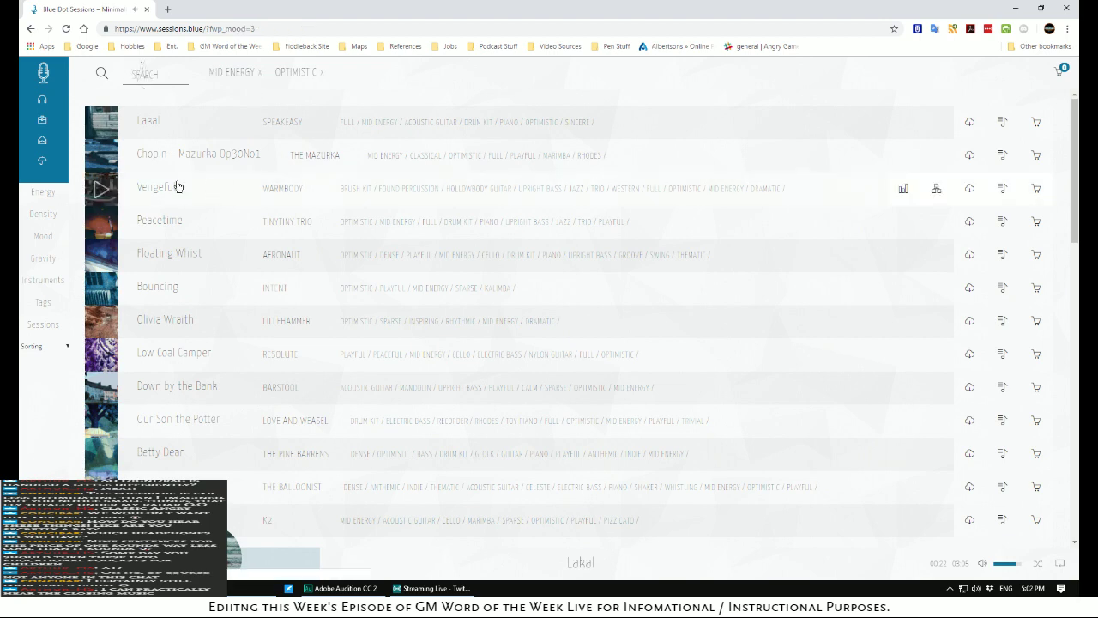
mouse_move(54, 207)
mouse_move(33, 185)
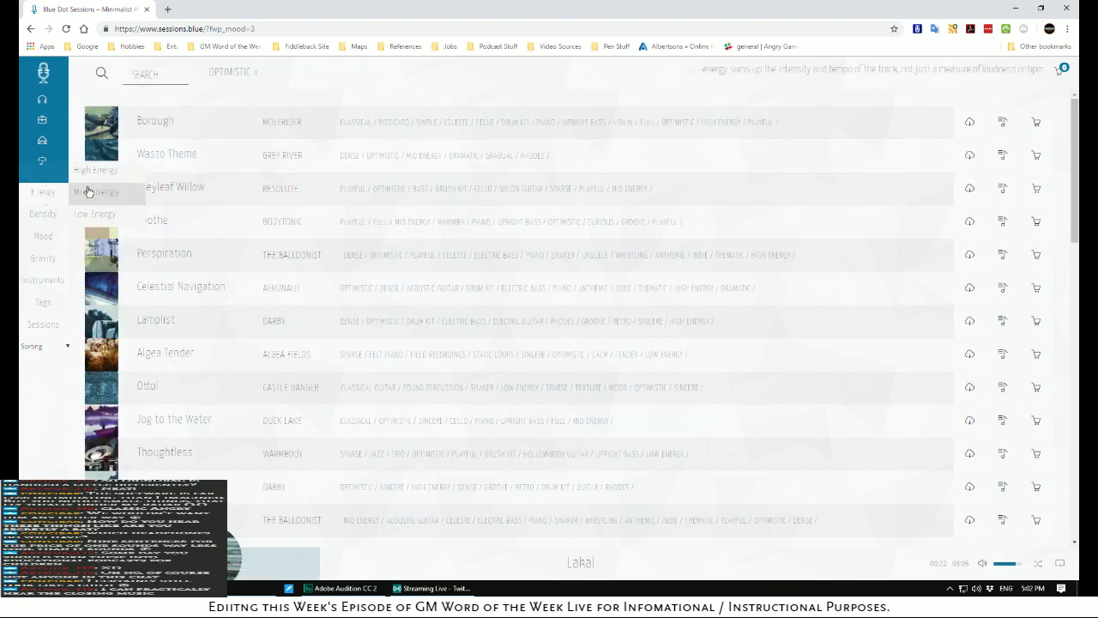
click(96, 174)
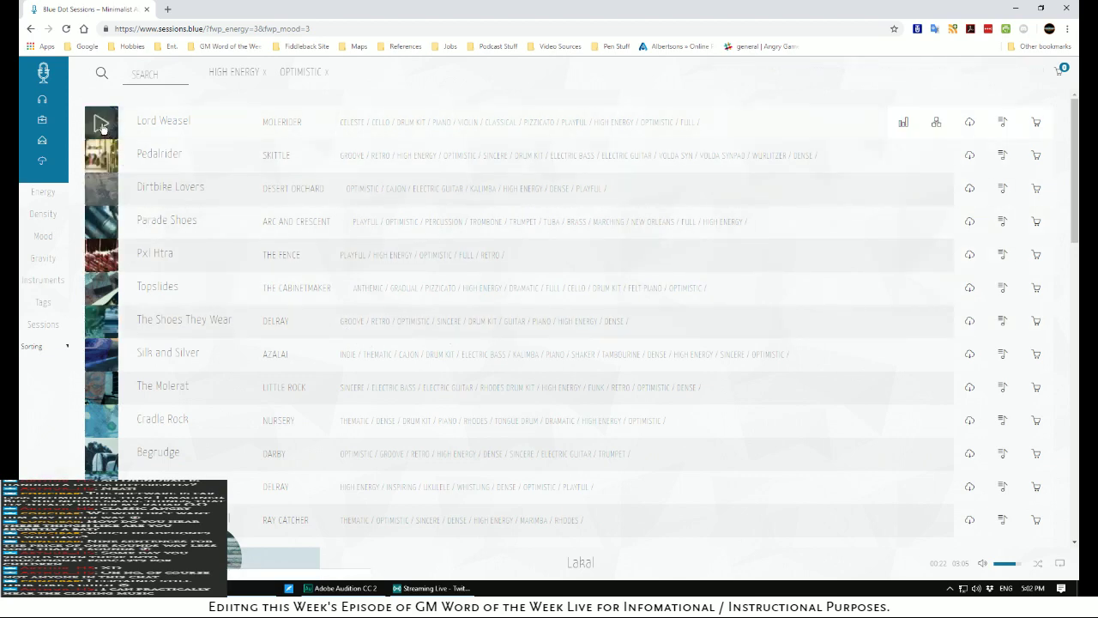
click(177, 131)
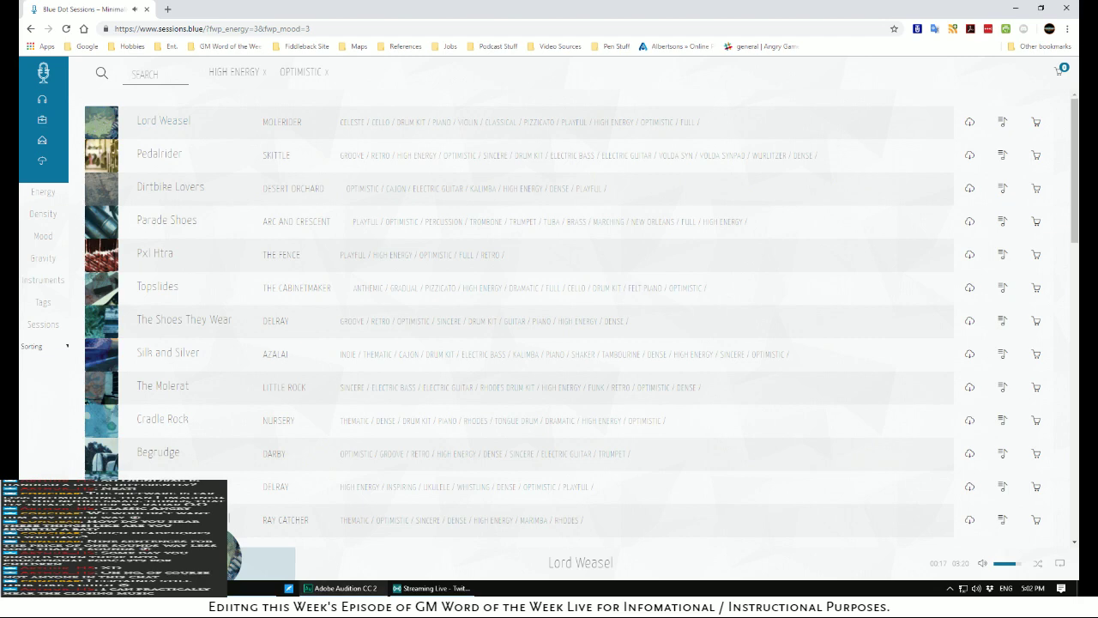
Switch to File Explorer, browse Working Folders > Audio Work > Audio to Use > Blue Dot Session > Blue_Dot_Sessions_-_Molerider, and select the Lord Weasel file
mouse_move(343, 588)
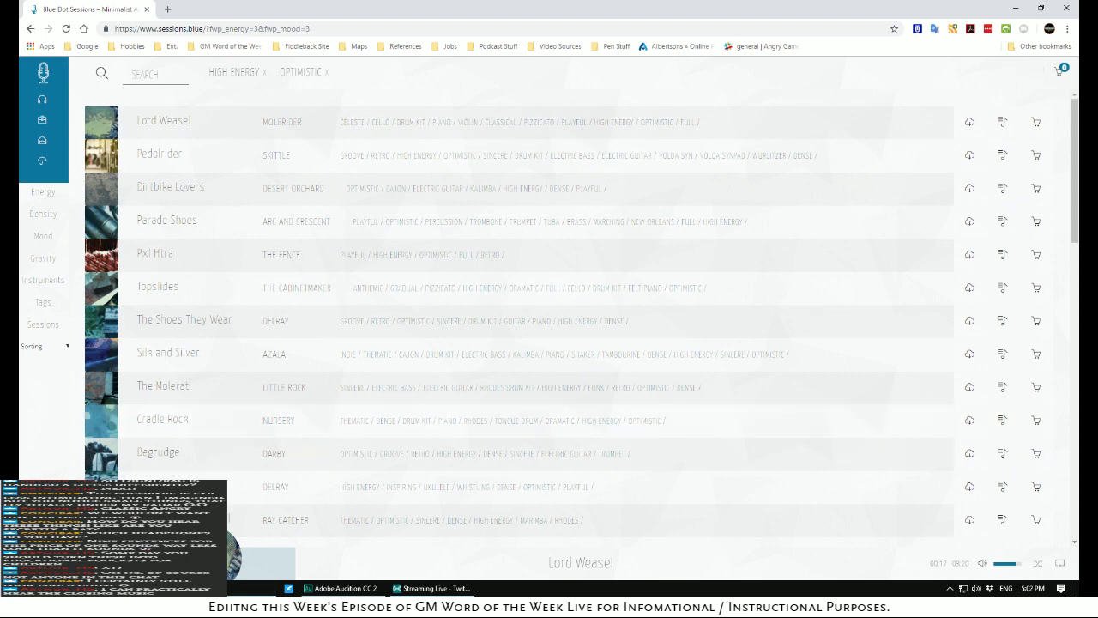
key(super+e)
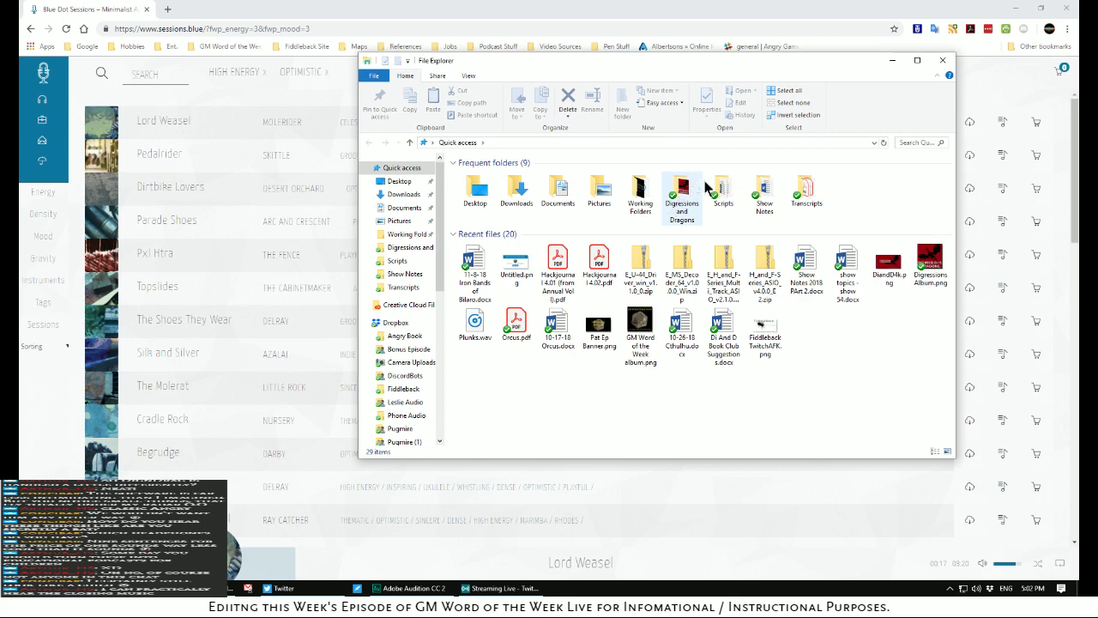
double_click(652, 190)
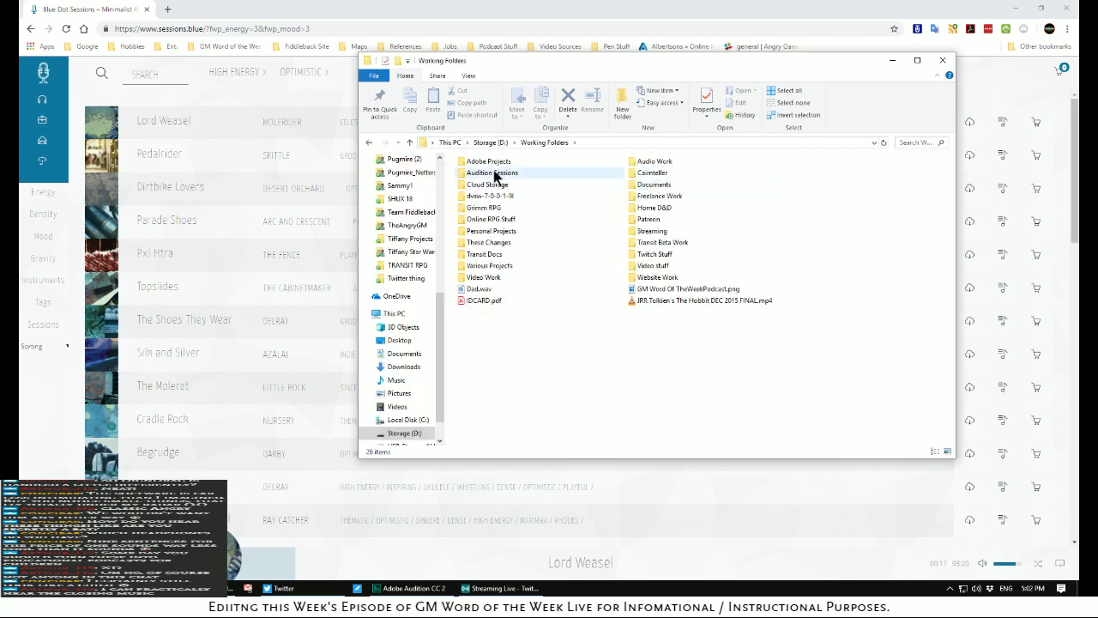
double_click(652, 163)
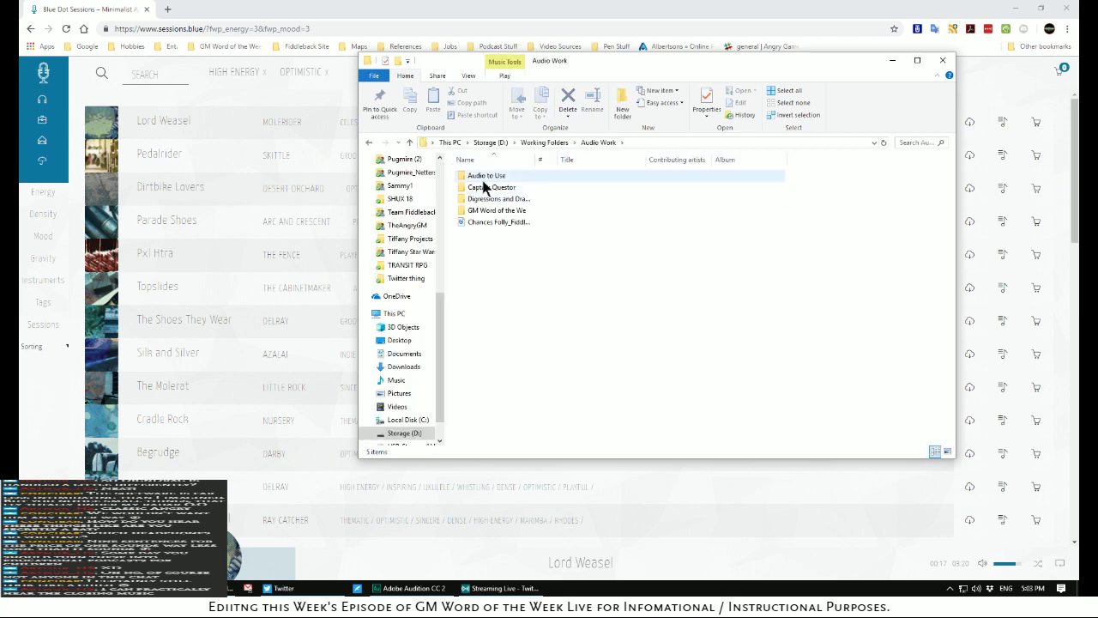
double_click(482, 175)
double_click(483, 175)
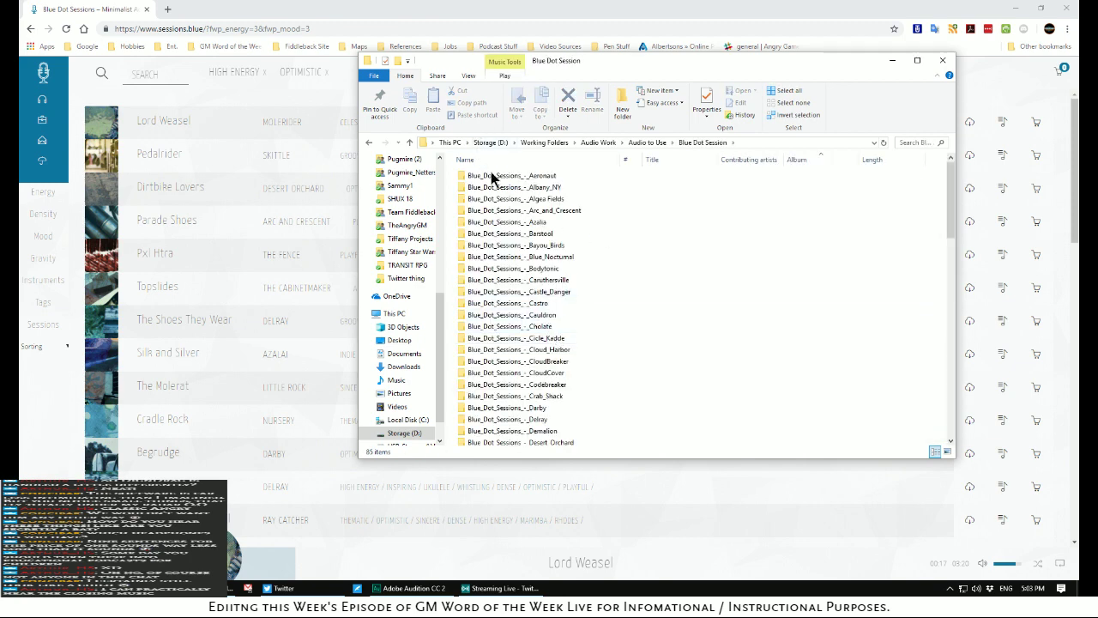
scroll(669, 239, down, 15)
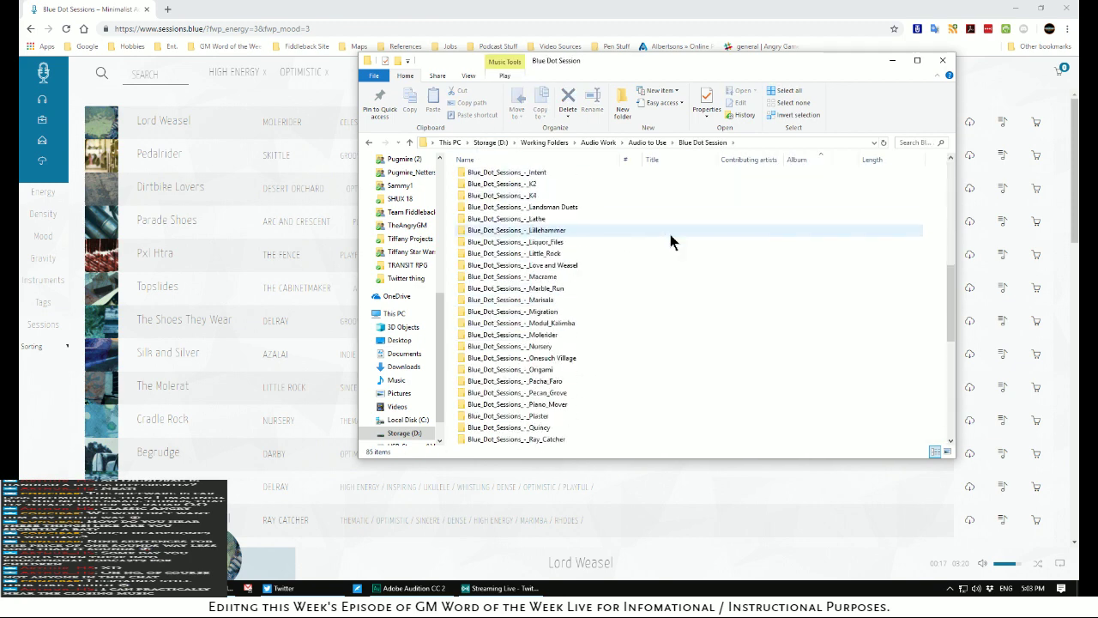
scroll(671, 241, up, 1)
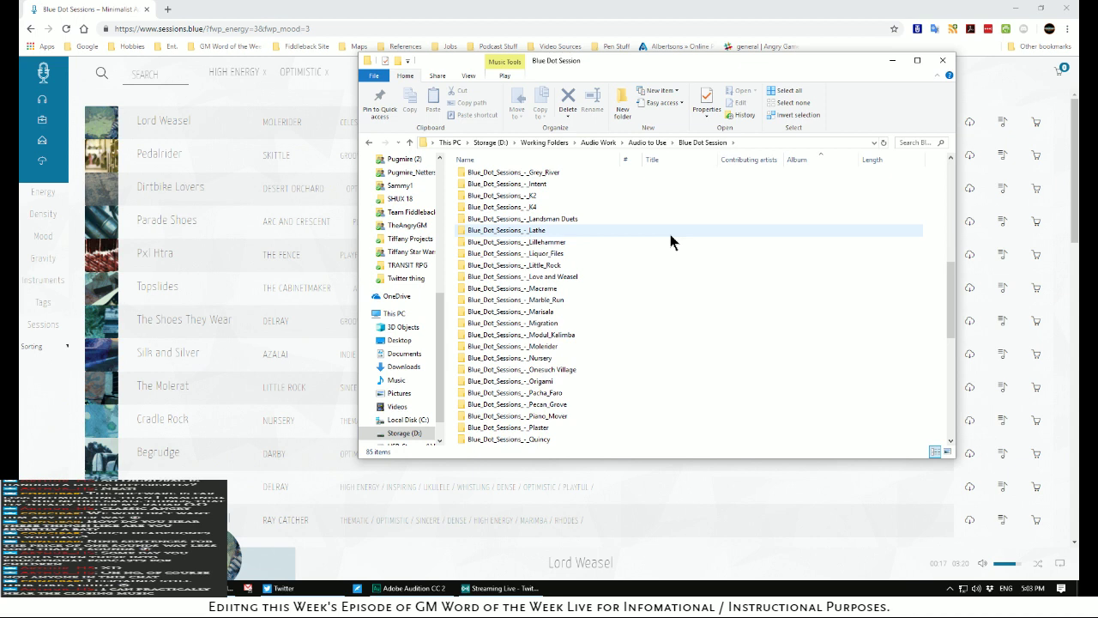
double_click(528, 346)
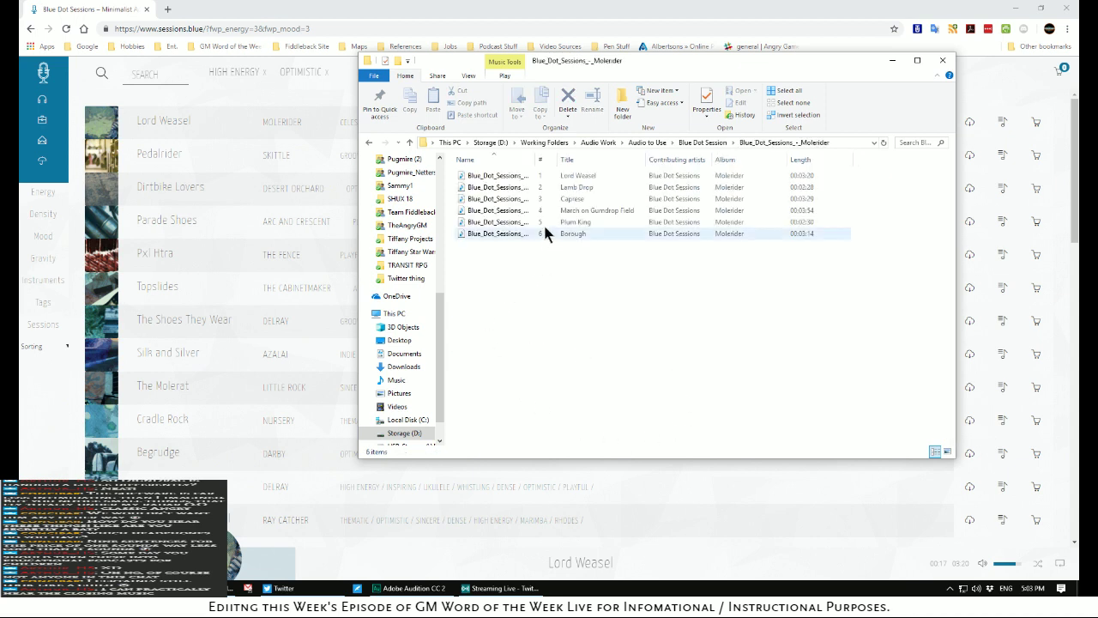
click(571, 178)
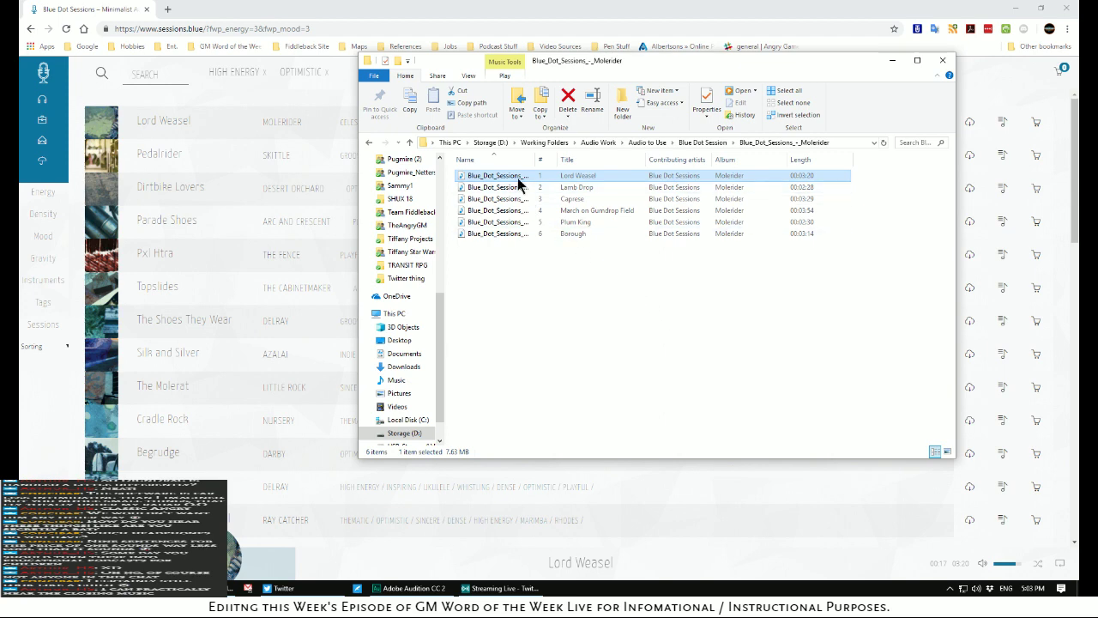
Switch to Adobe Audition and import the Lord Weasel track from the Blue Dot Session library's Molerider folder
click(390, 588)
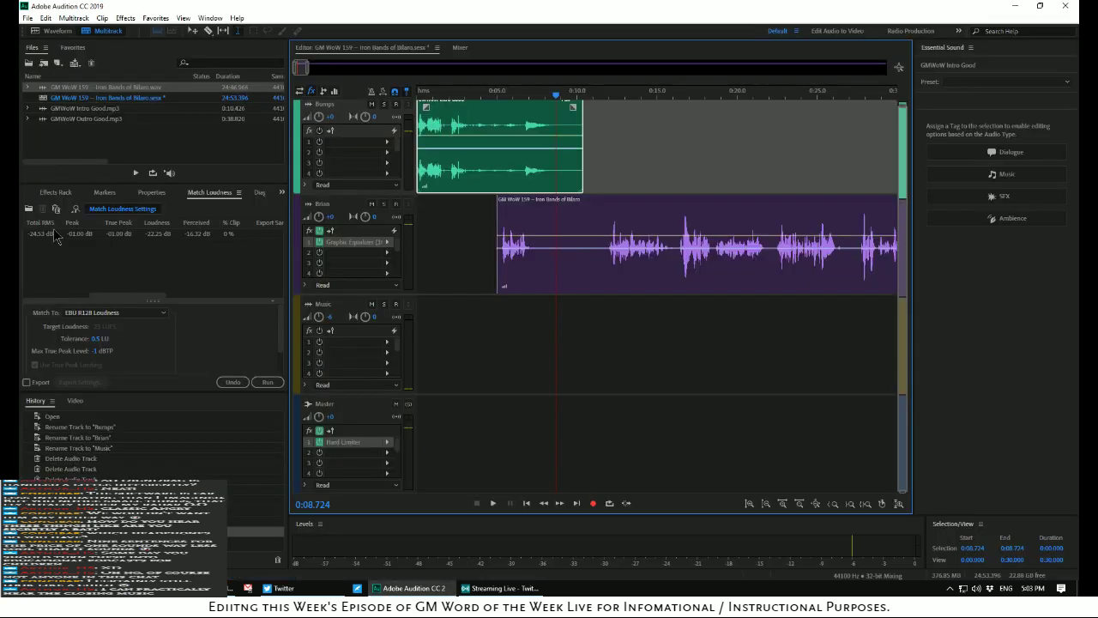
click(43, 64)
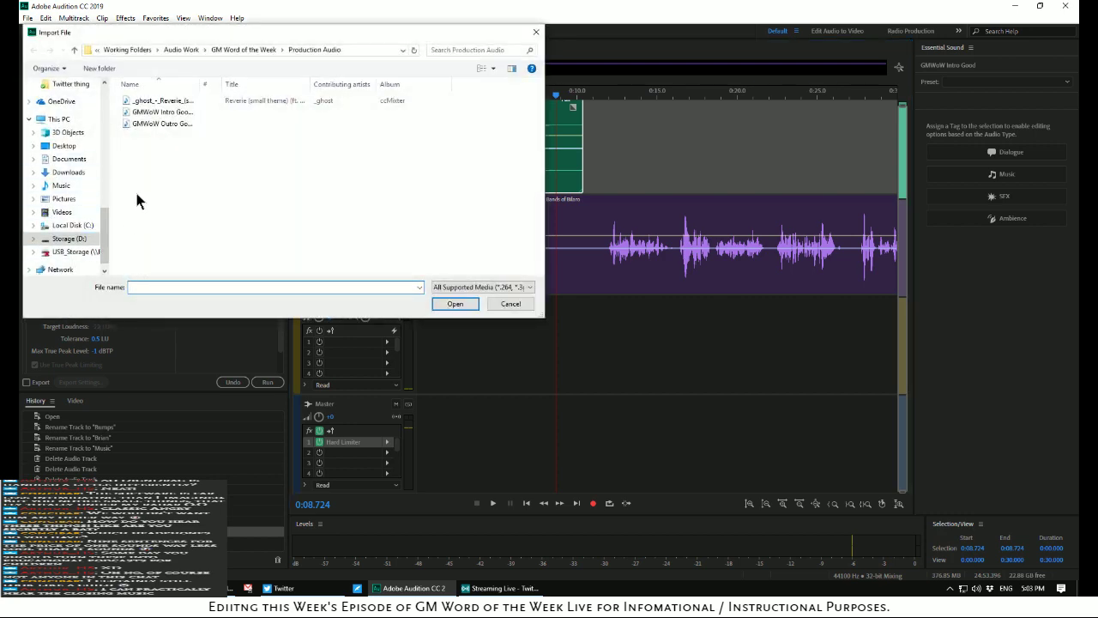
click(181, 49)
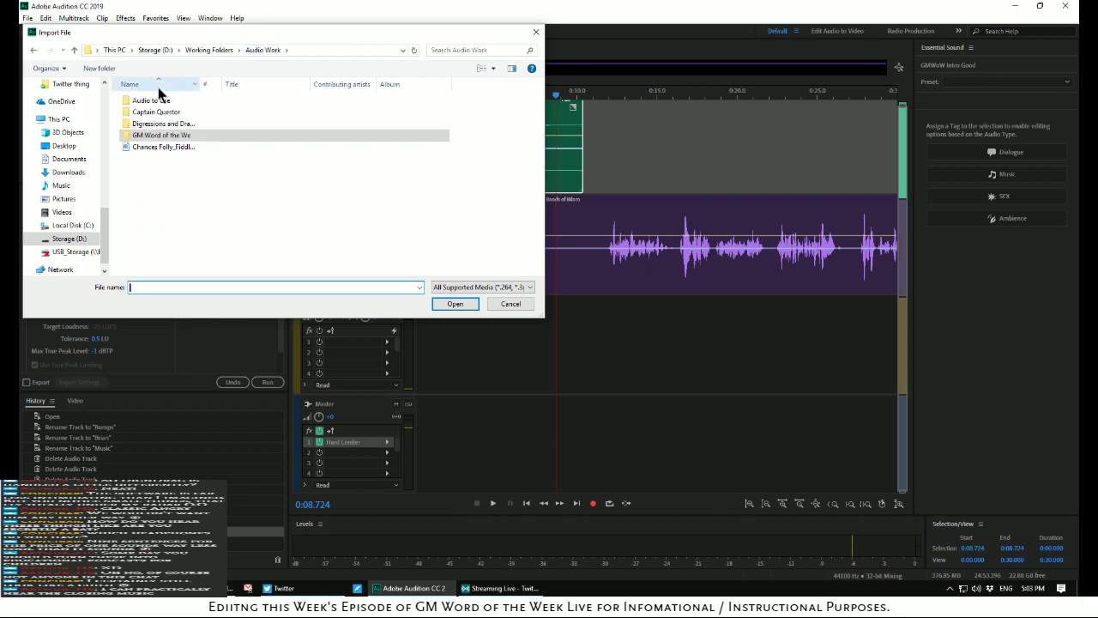
double_click(151, 104)
double_click(151, 101)
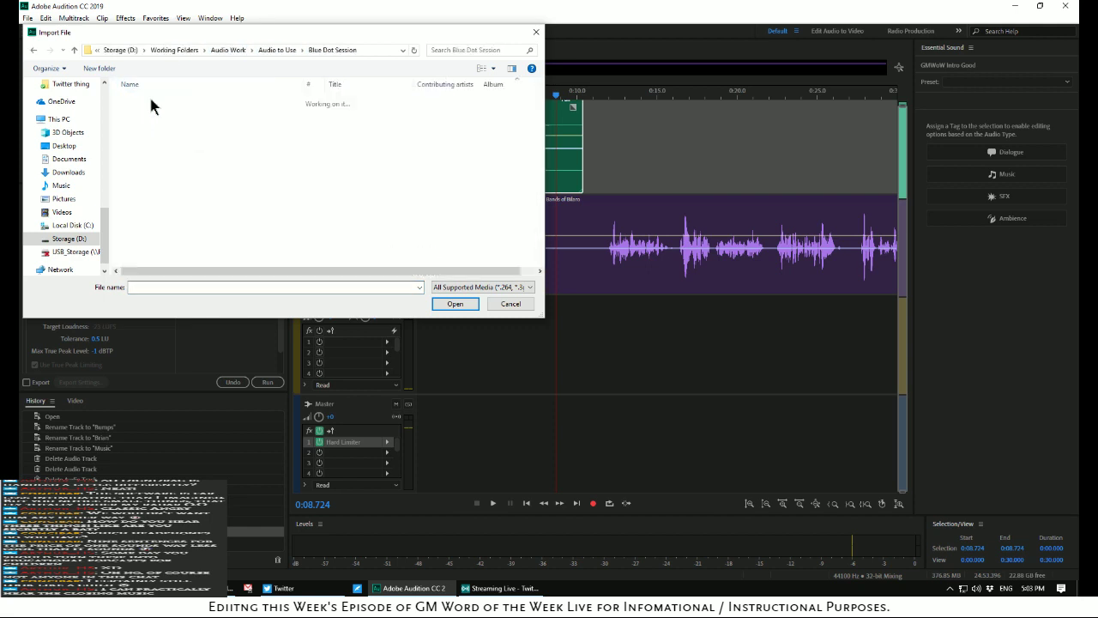
scroll(207, 167, down, 3)
scroll(207, 167, down, 8)
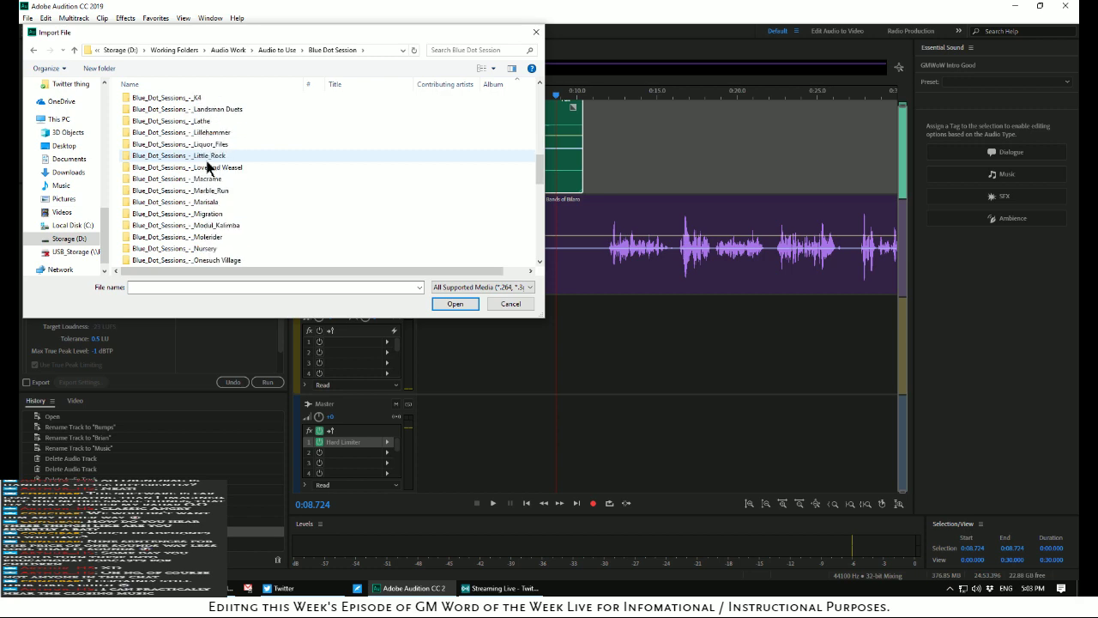
double_click(172, 247)
click(160, 102)
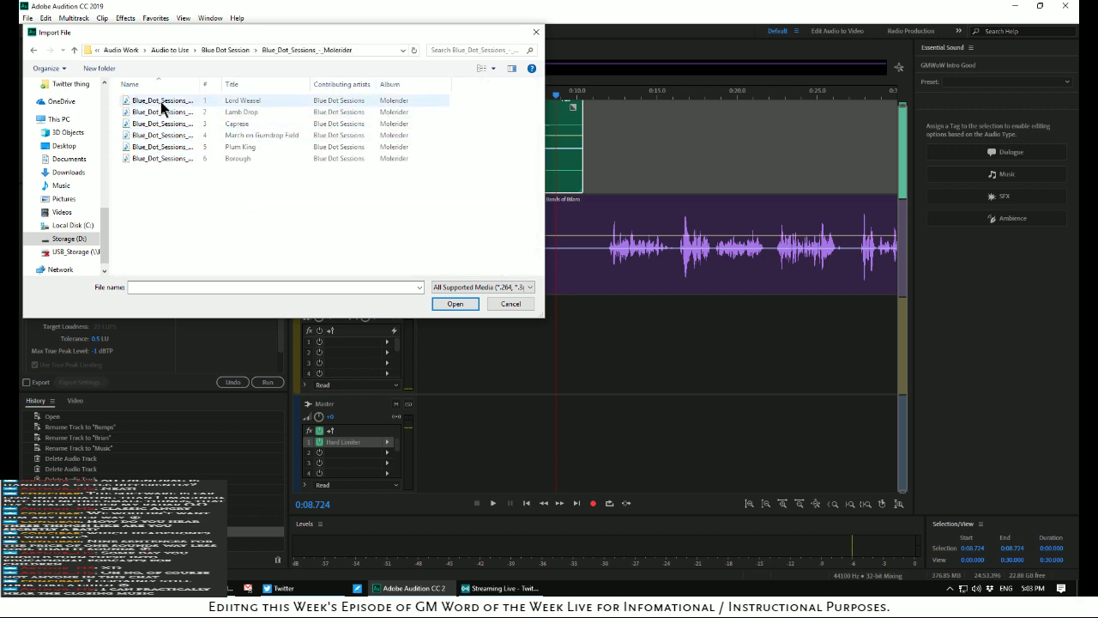
click(451, 305)
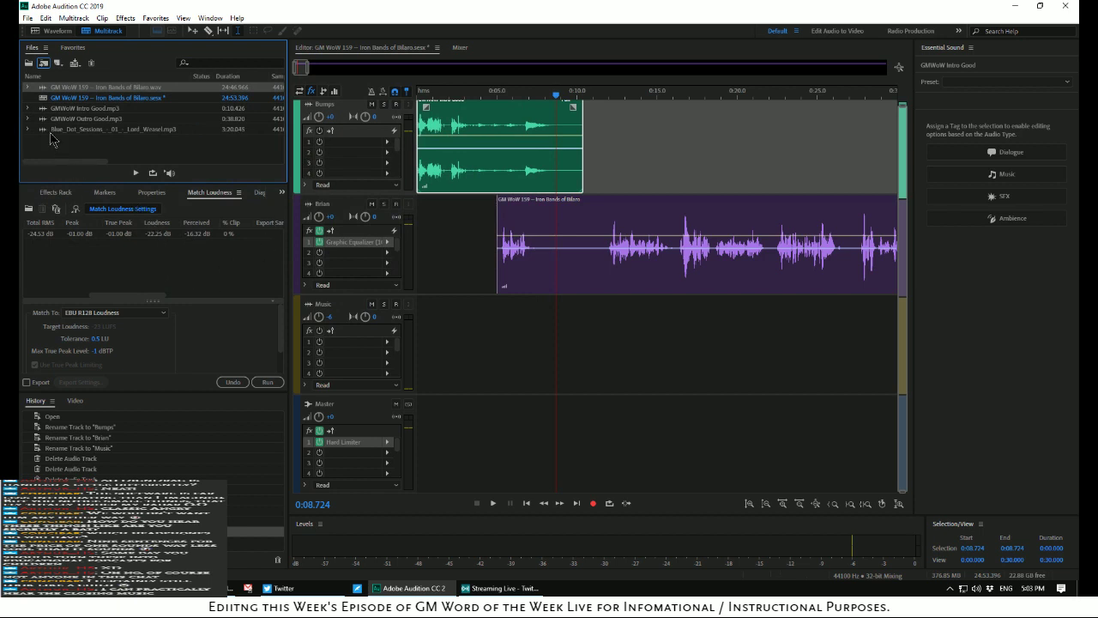
Place the Lord Weasel clip on the Music track at about 0:07.5 and tag it as Music with the Balanced Background Music preset
drag(41, 131, 543, 385)
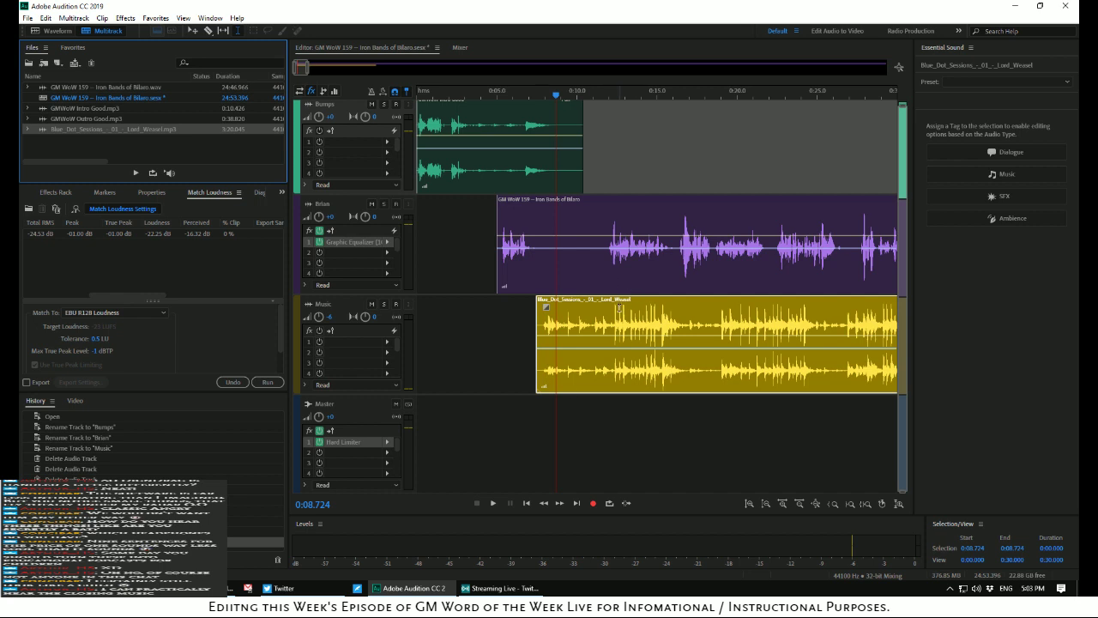
click(624, 305)
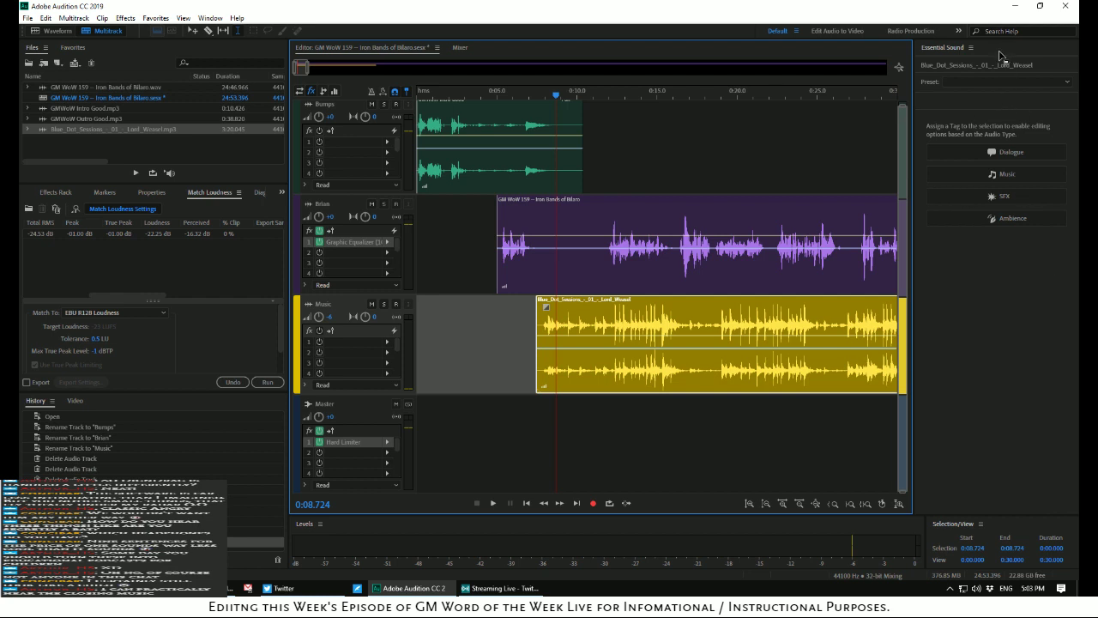
click(1036, 178)
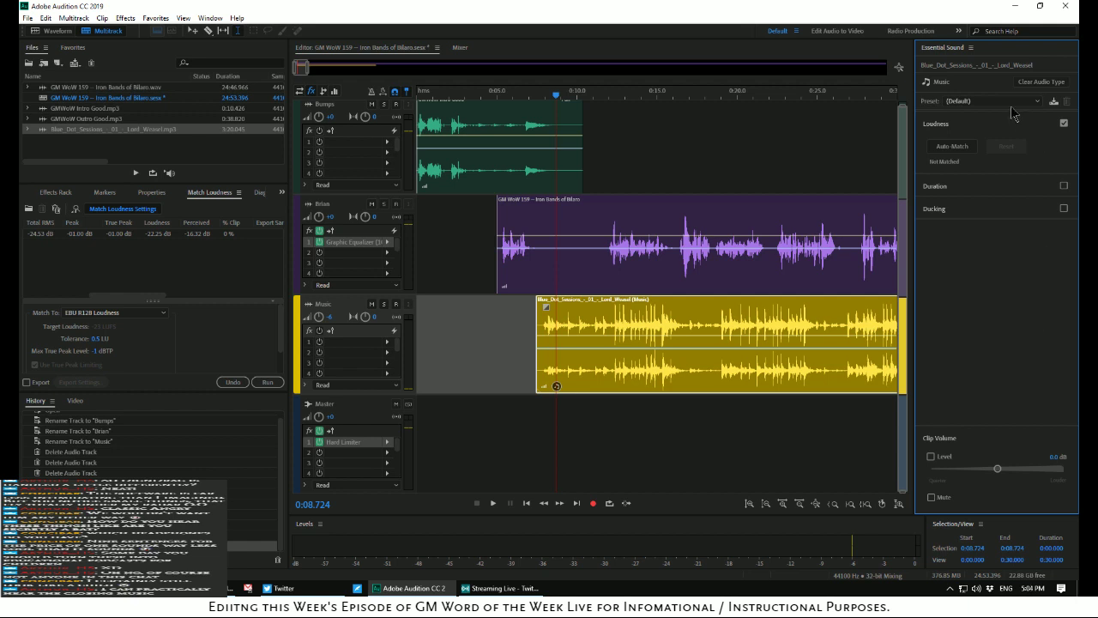
click(1011, 101)
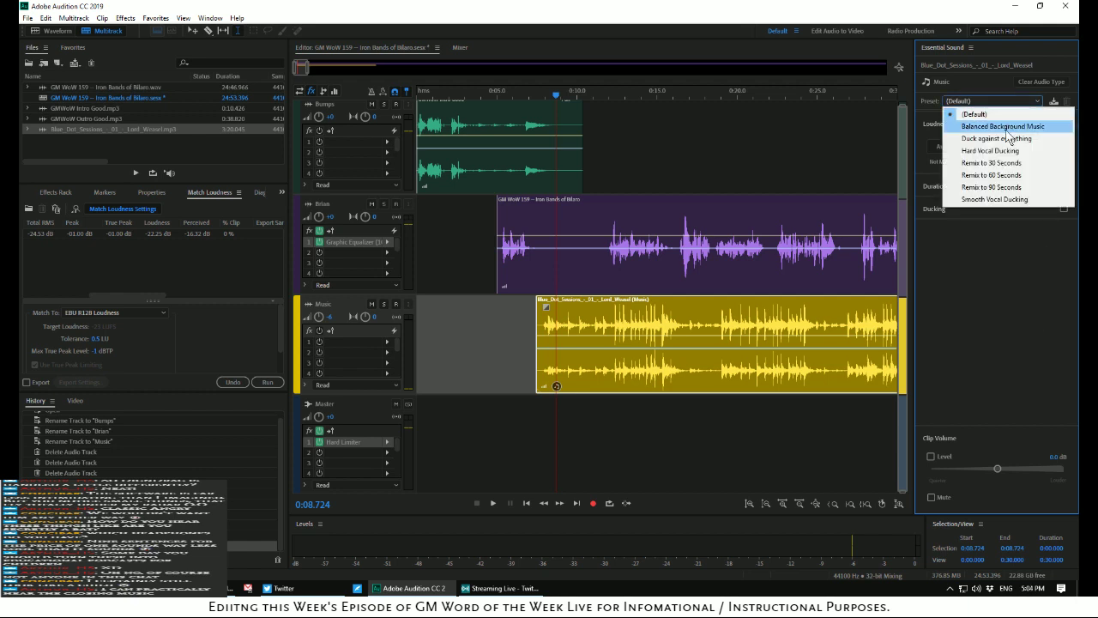
click(1009, 129)
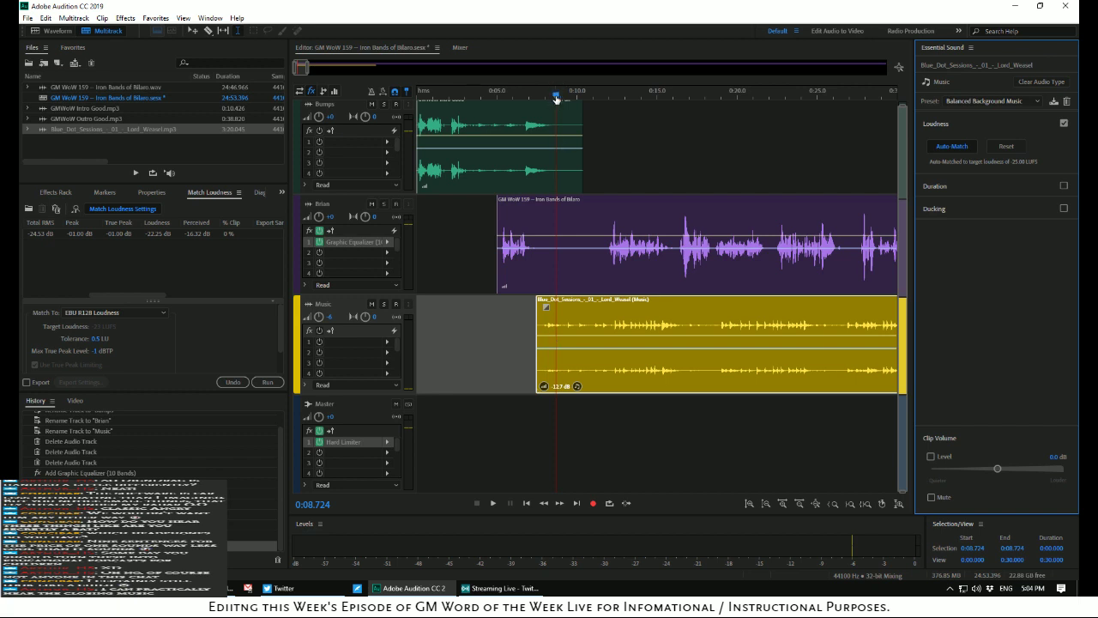
Play the session from the beginning to near the end of the Lord Weasel clip to check the music under the voice
drag(556, 97, 392, 93)
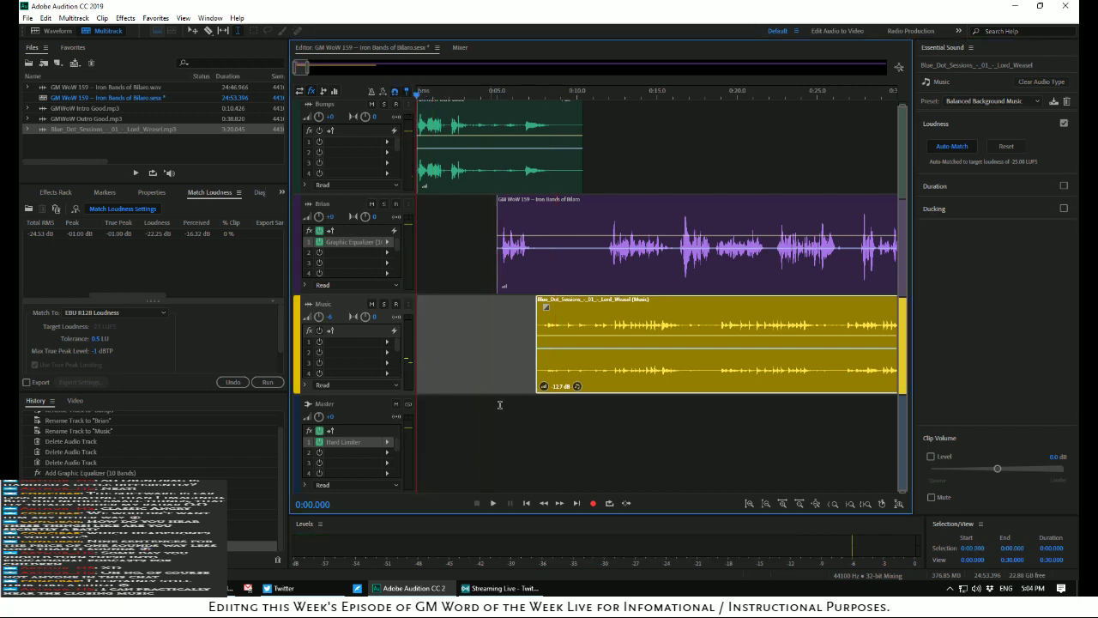
key(space)
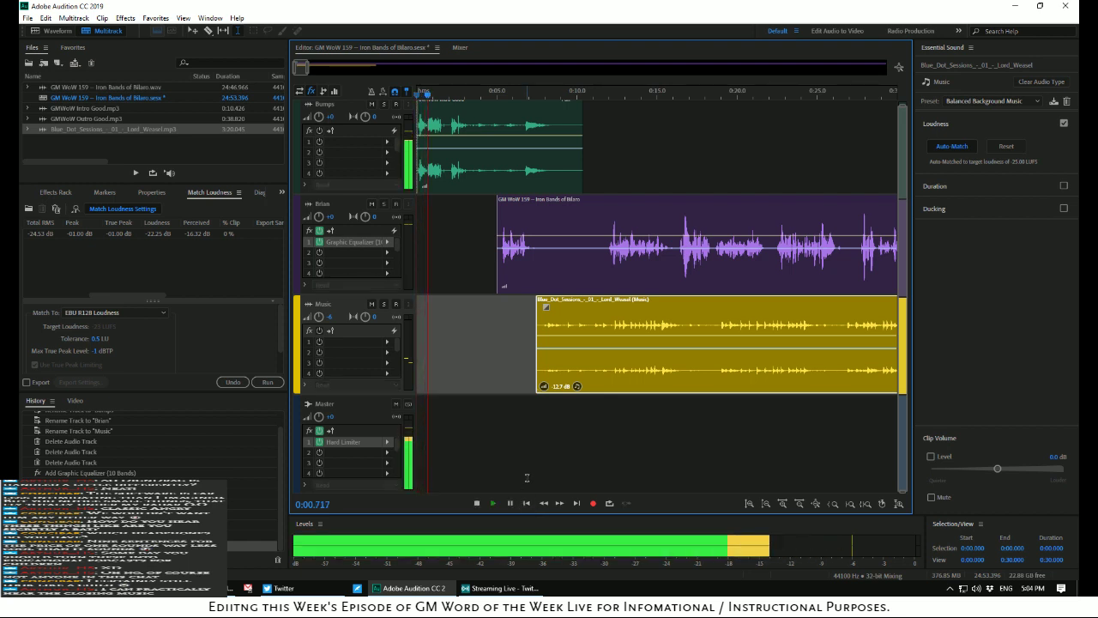
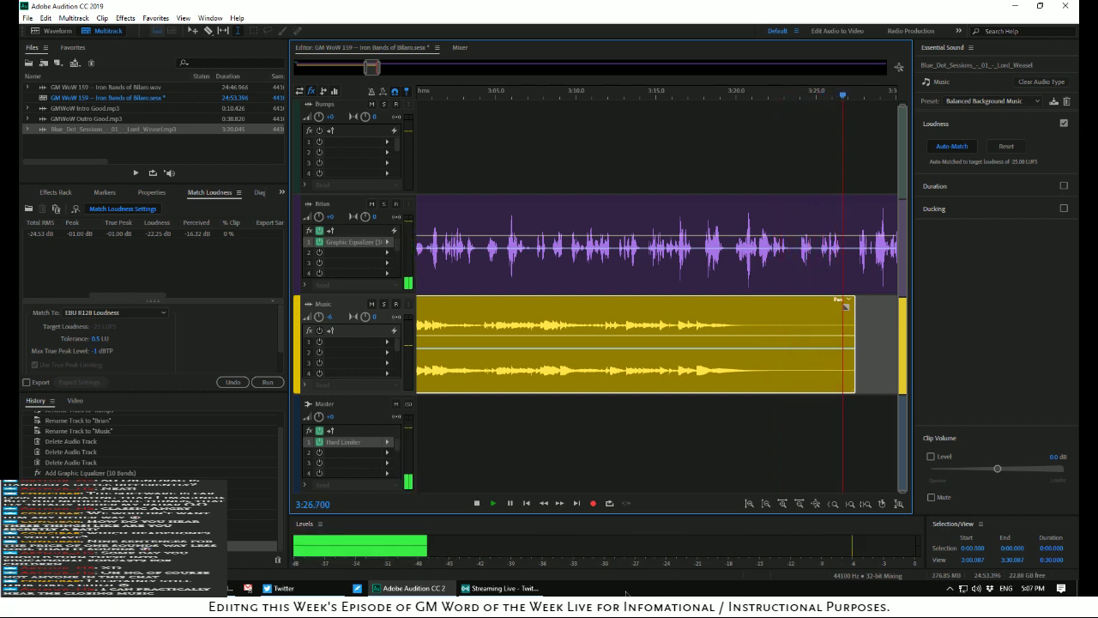
key(space)
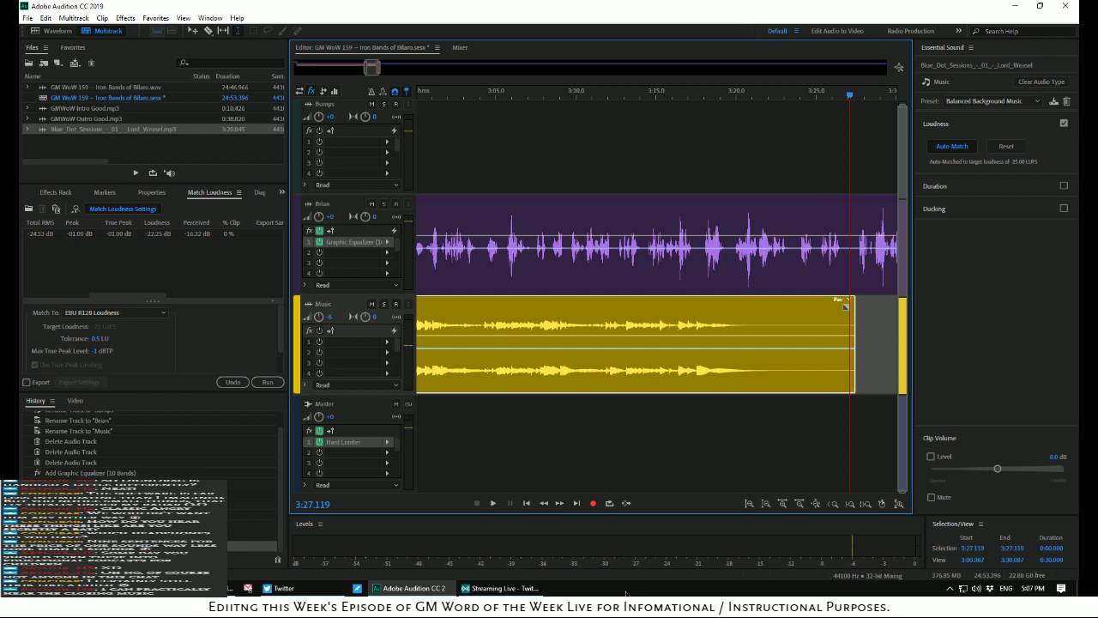
Continue playback past the end of the music clip and replay the voice pause near 3:44, leaving the playhead there
key(space)
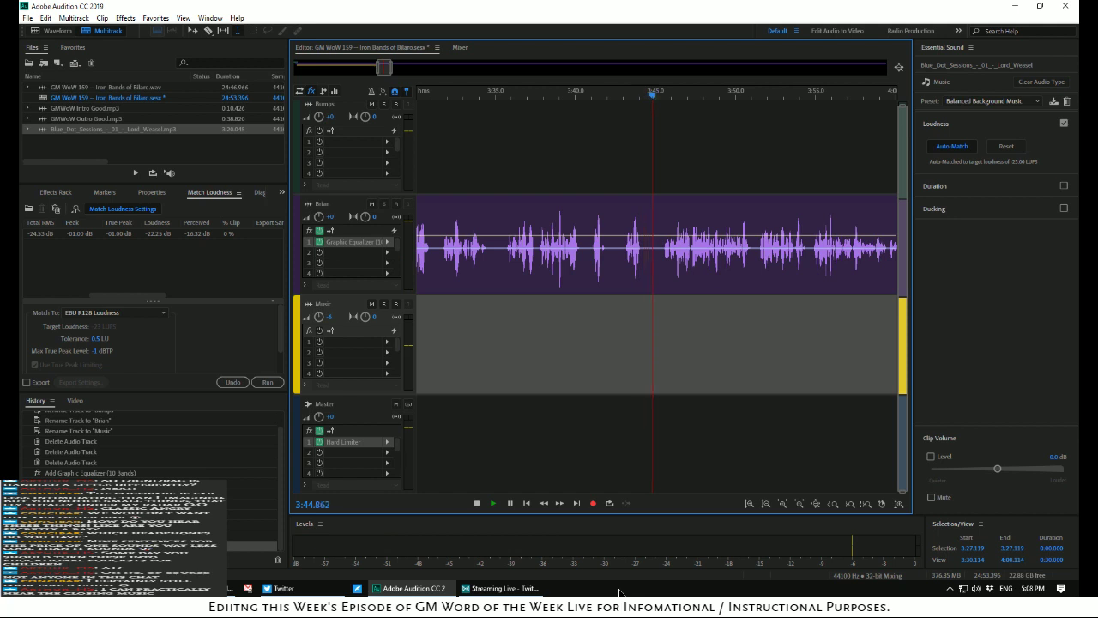
key(space)
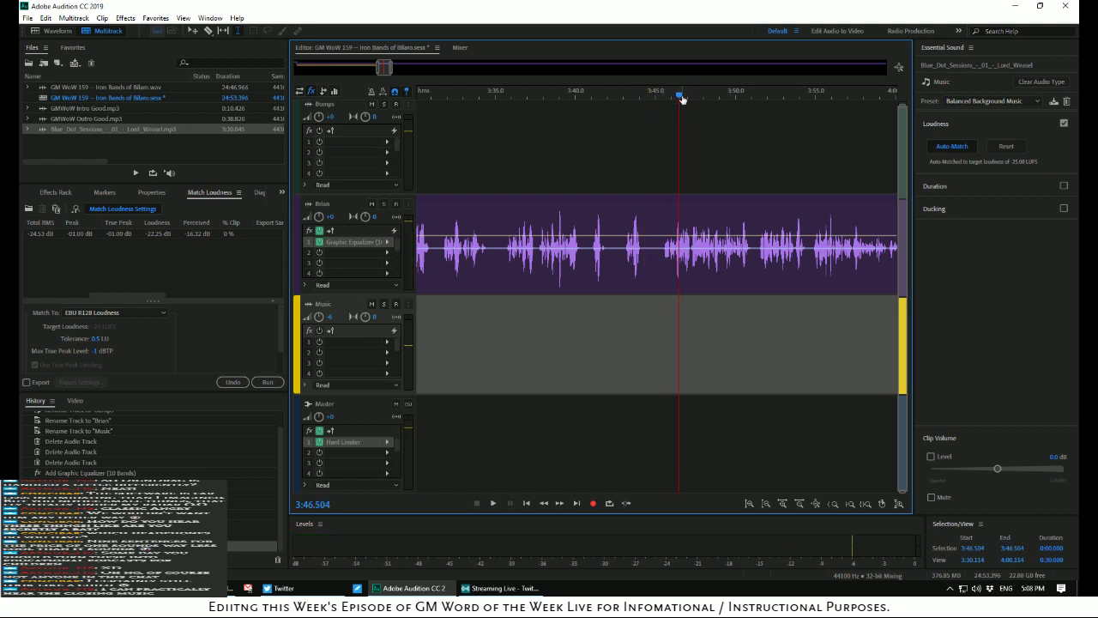
drag(677, 97, 634, 95)
key(space)
key(space)
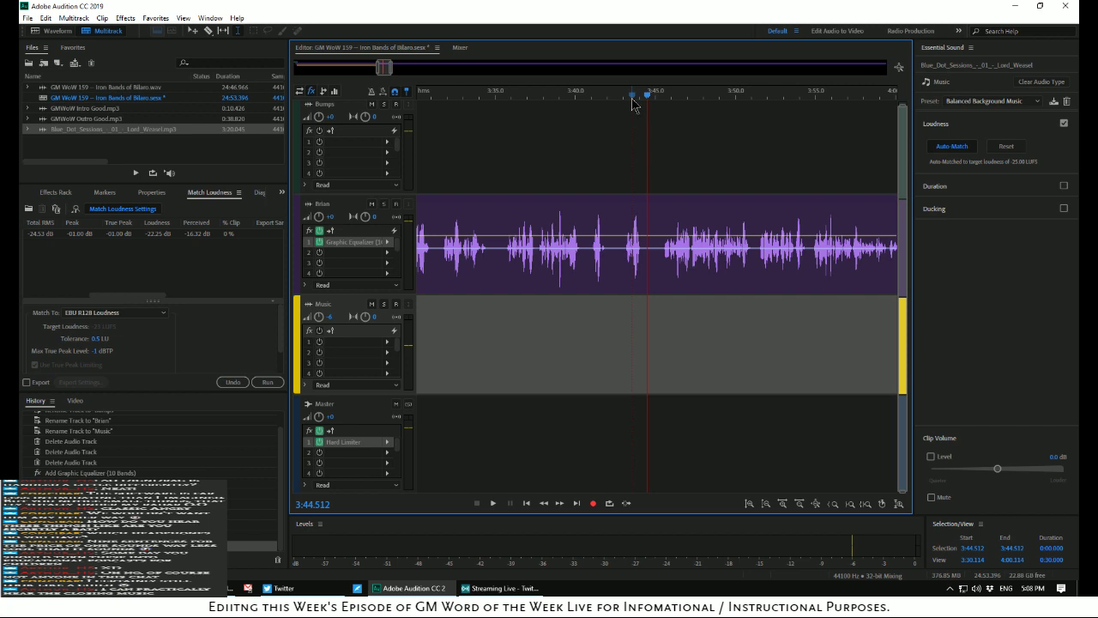
drag(620, 92, 642, 97)
Switch back to the web browser with the High Energy, Optimistic track list on the Blue Dot Sessions site
click(233, 588)
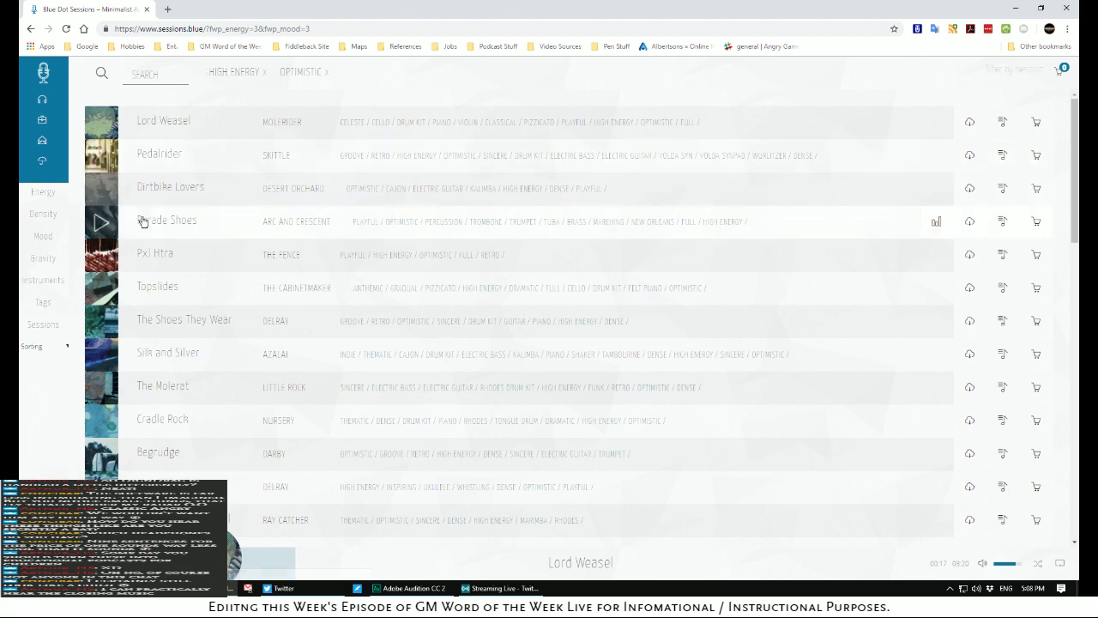
Replace the Optimistic mood filter with Reflective while keeping the High Energy filter on the track list
mouse_move(53, 239)
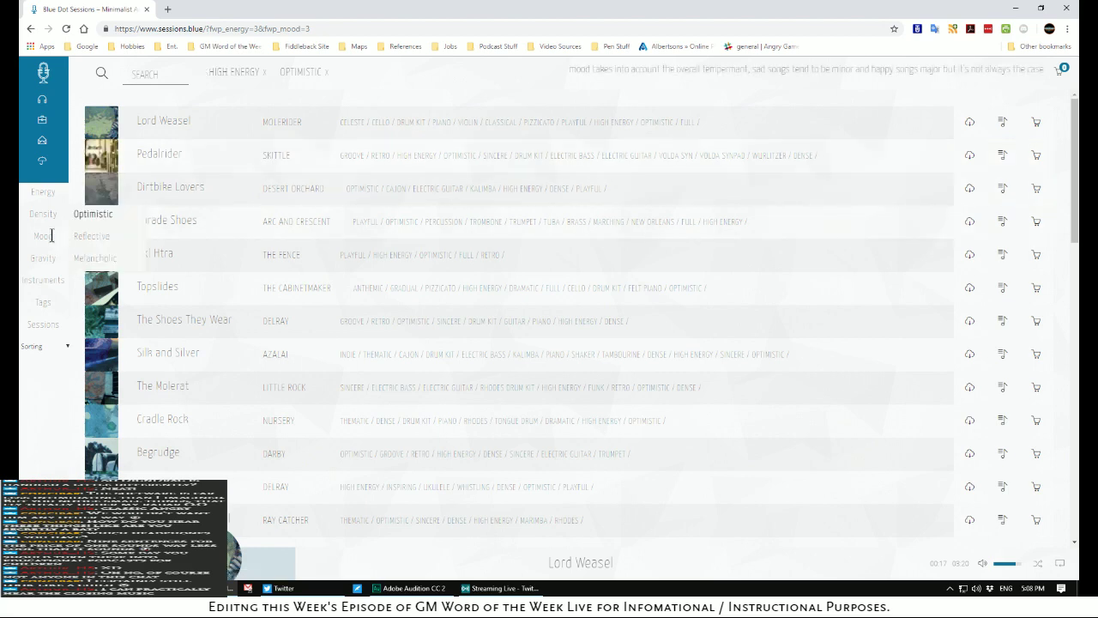
click(89, 237)
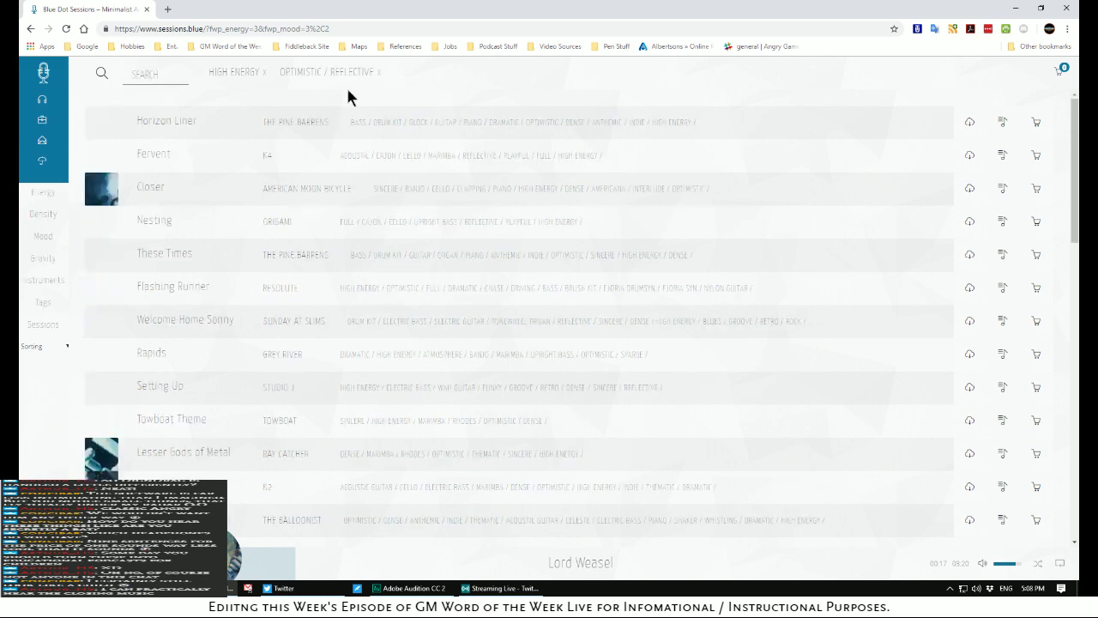
click(378, 74)
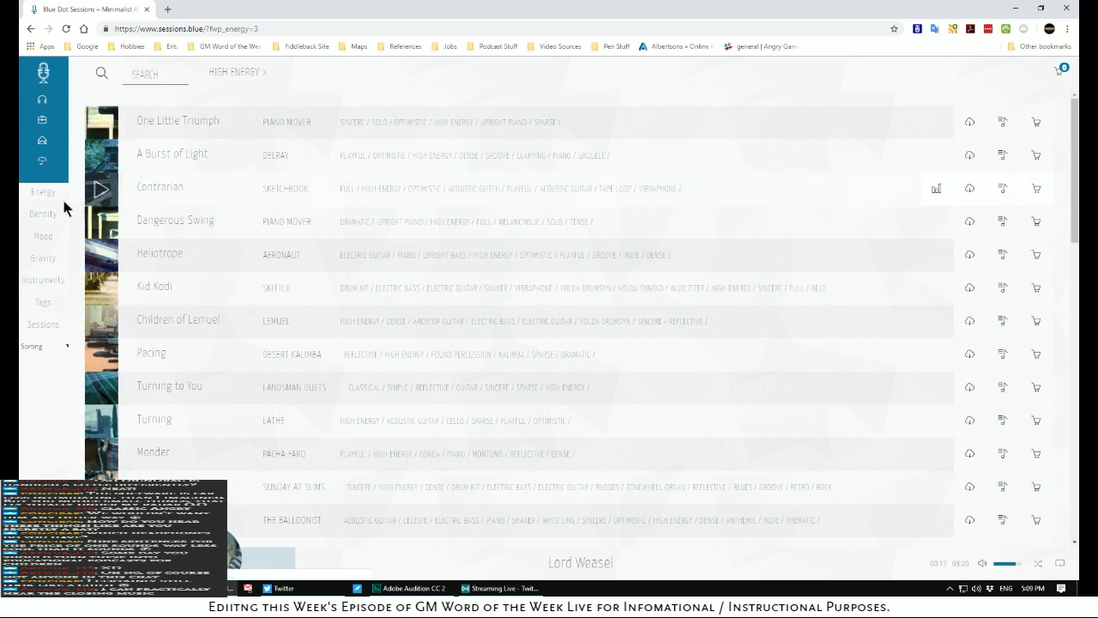
mouse_move(40, 237)
click(84, 240)
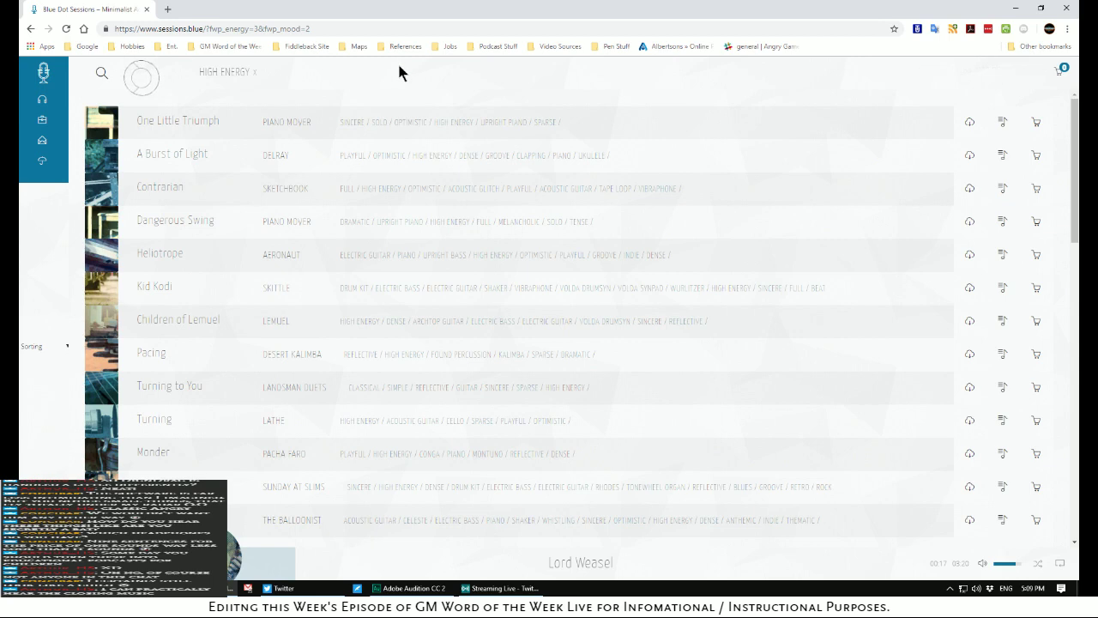
mouse_move(259, 122)
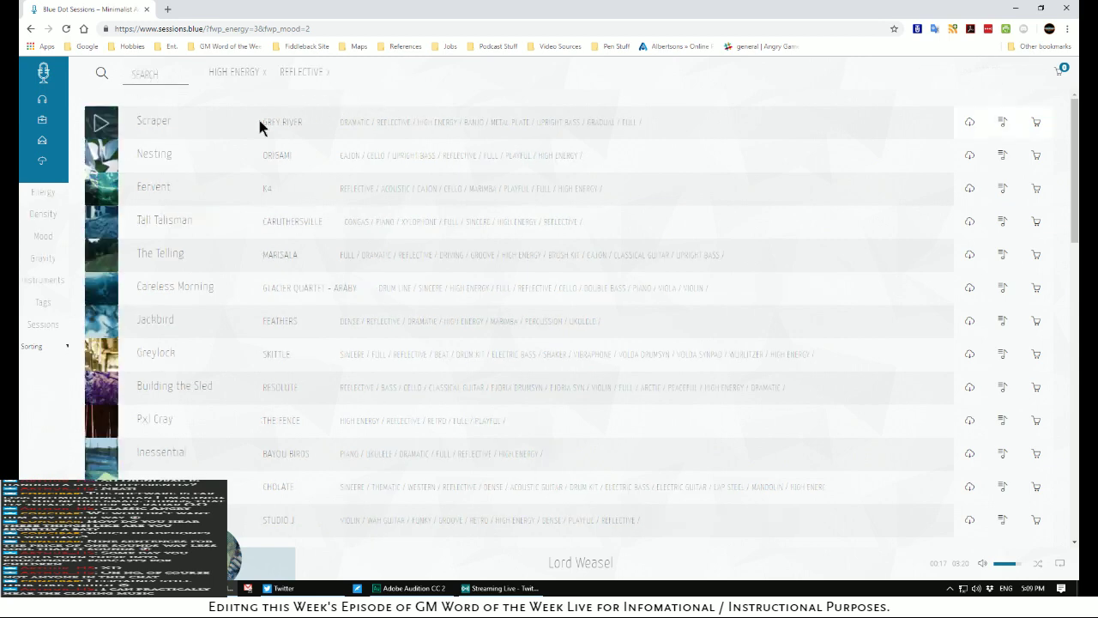
Preview the tracks Scraper, Nesting, Fervent, Tall Talisman and The Telling one after another
click(100, 125)
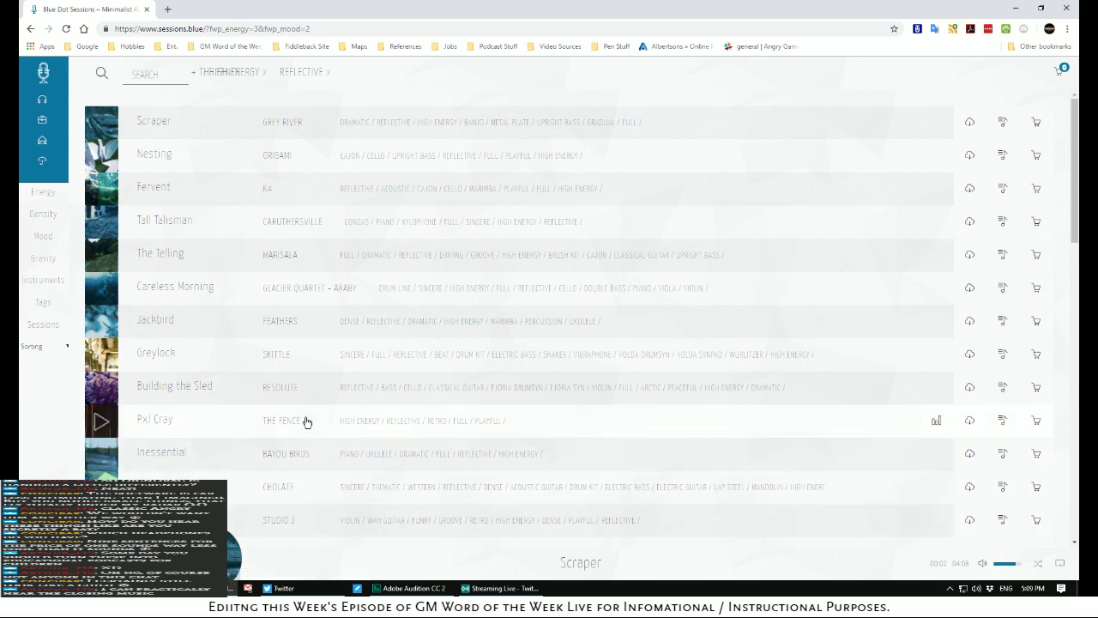
click(101, 158)
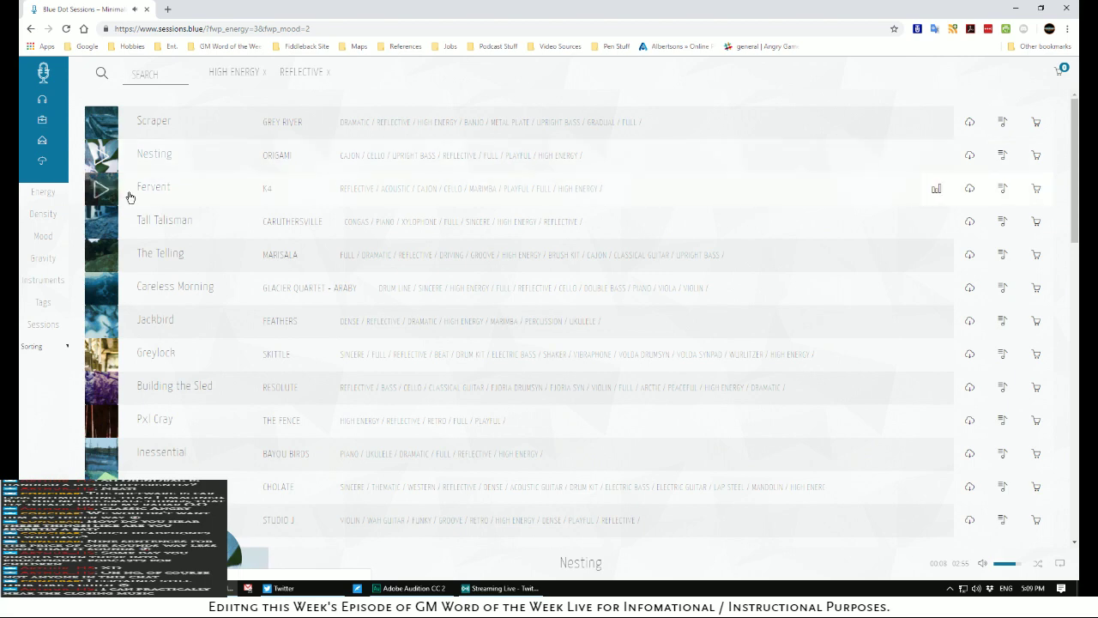
click(103, 190)
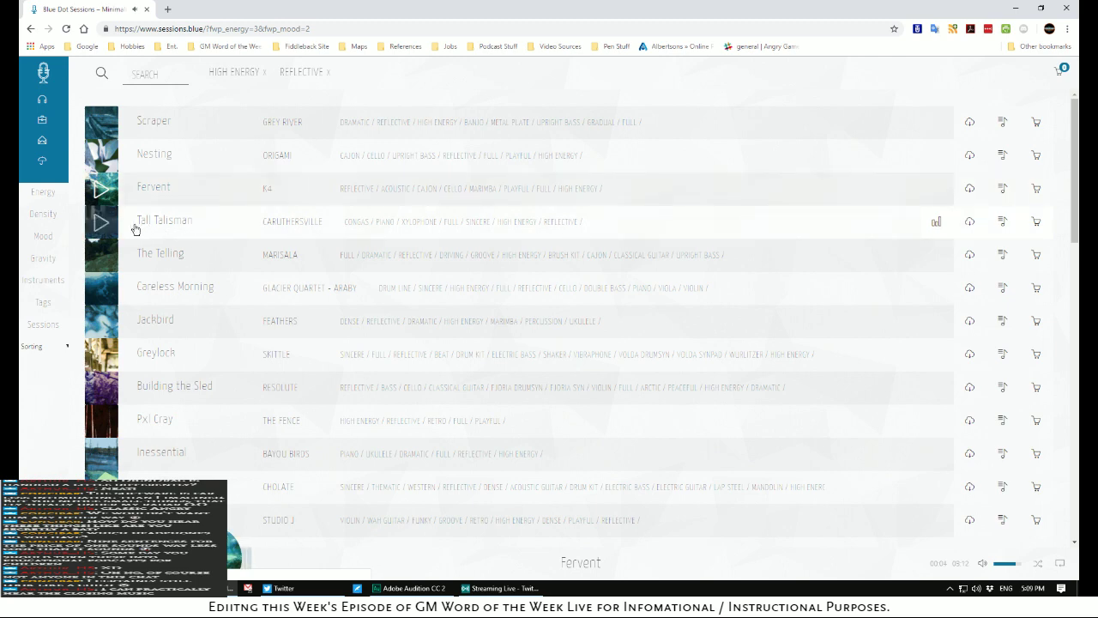
click(101, 224)
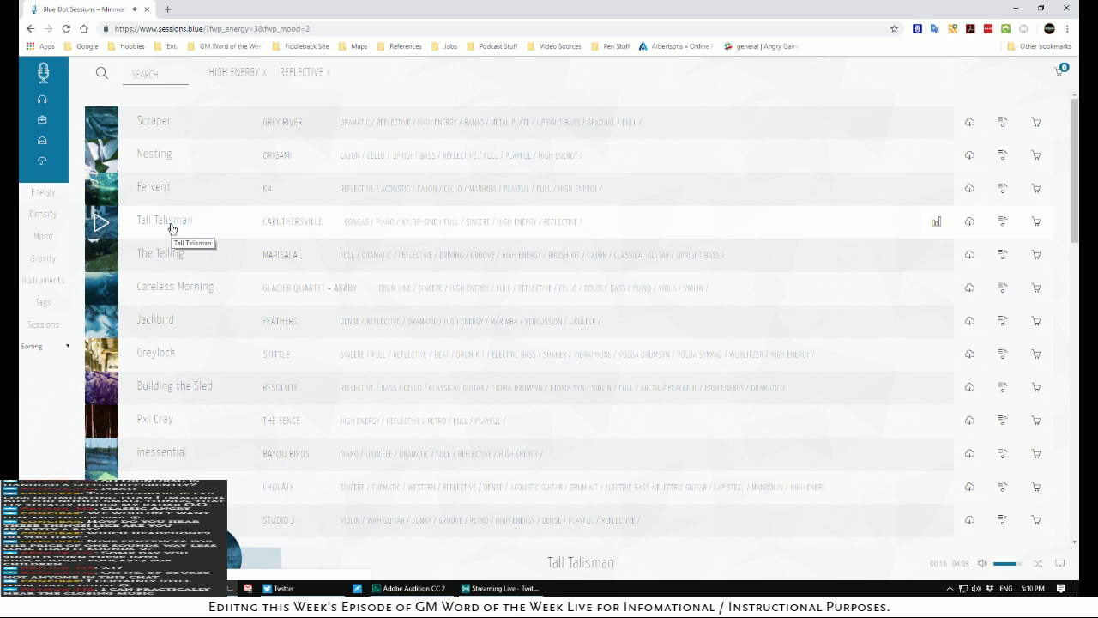
click(101, 258)
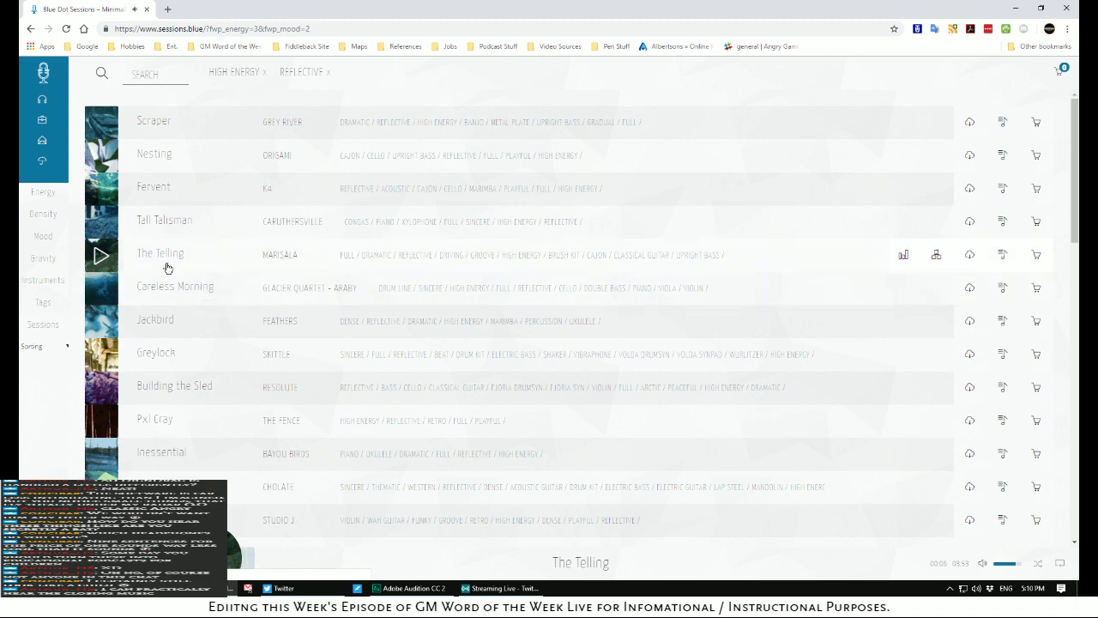
Play Building the Sled and sample it at several points through to near its end
click(174, 386)
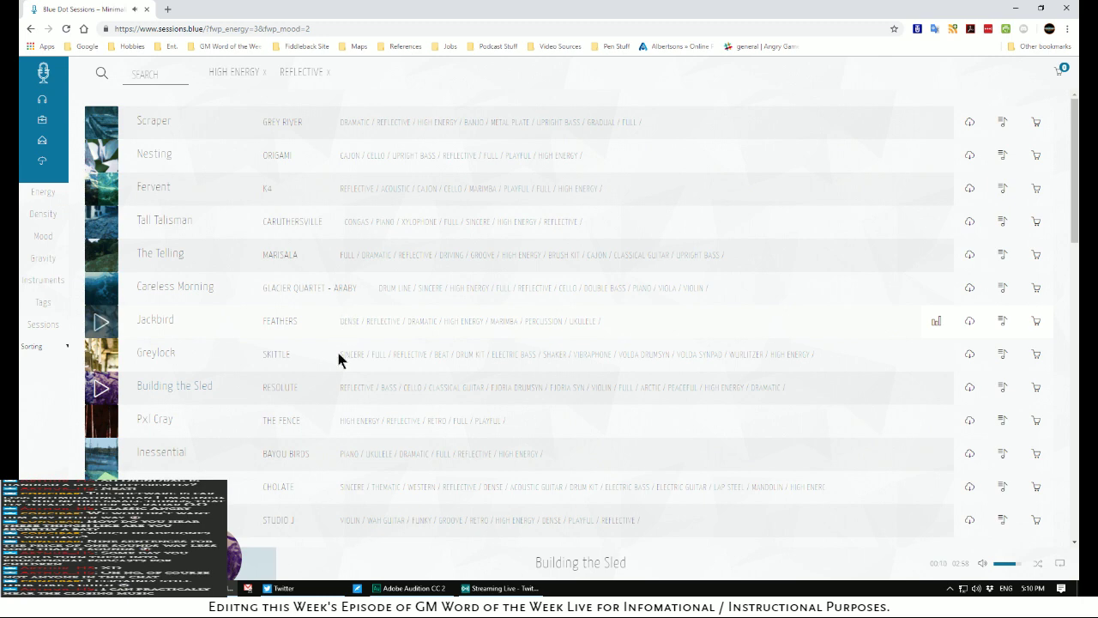
click(376, 570)
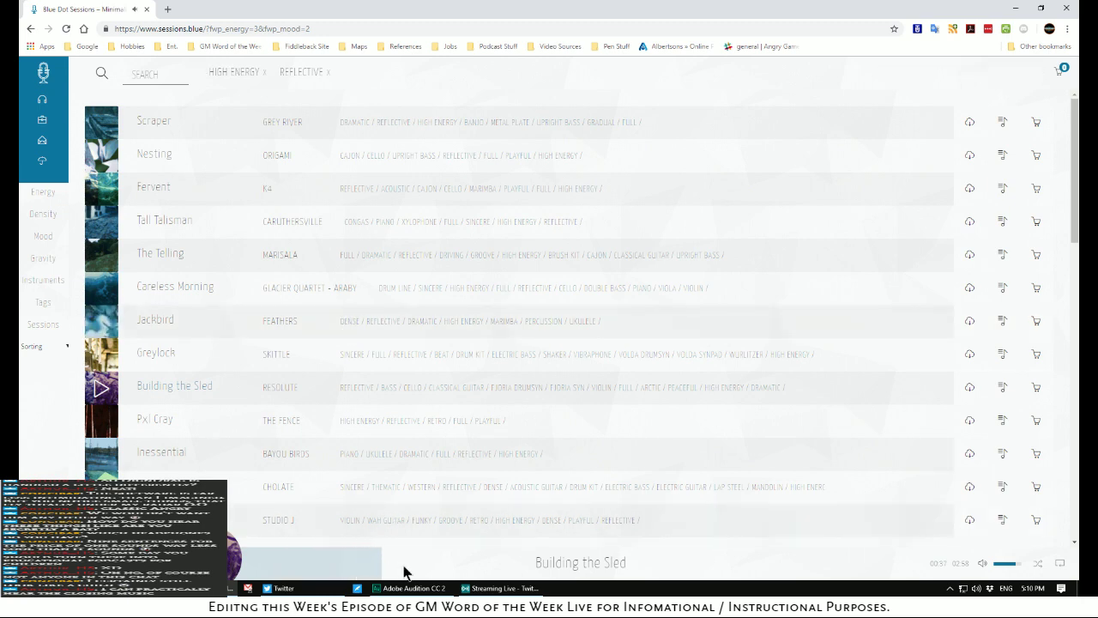
click(618, 568)
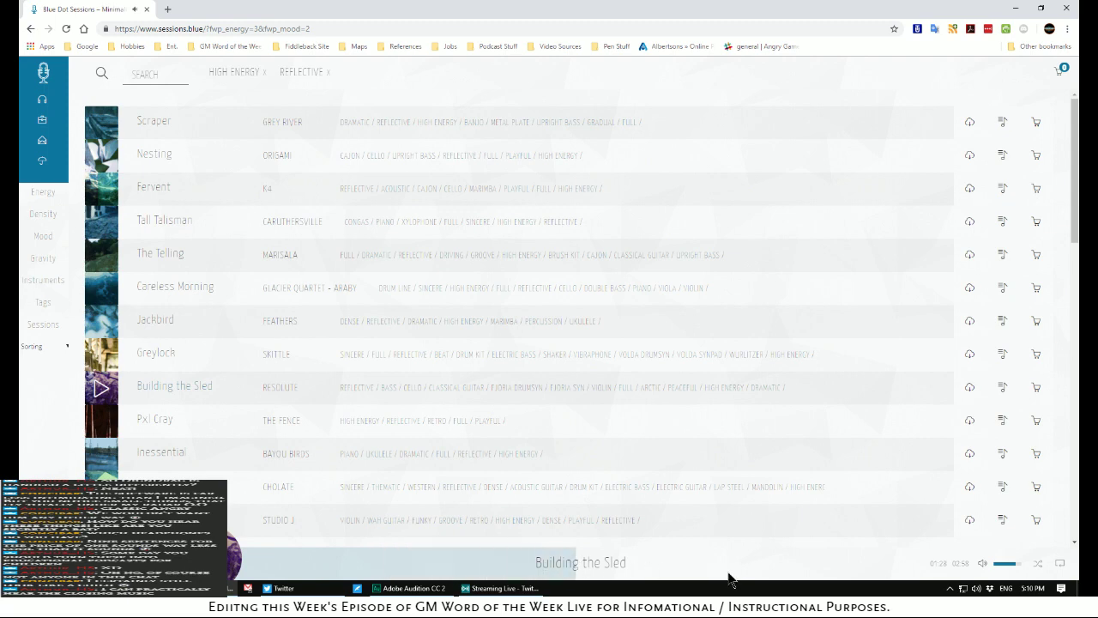
click(777, 568)
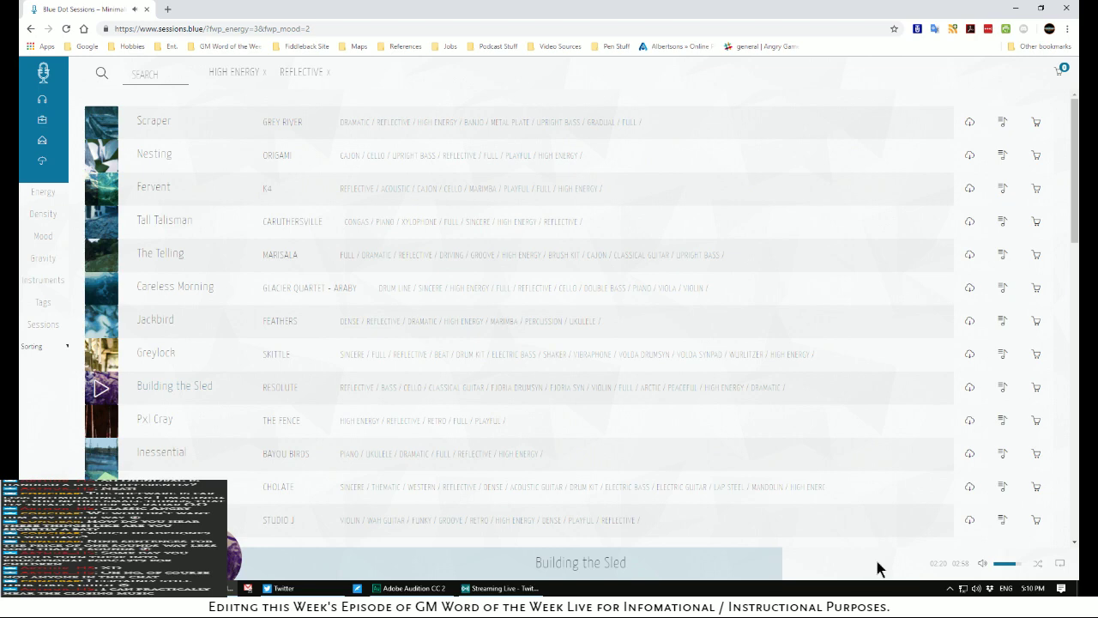
click(879, 564)
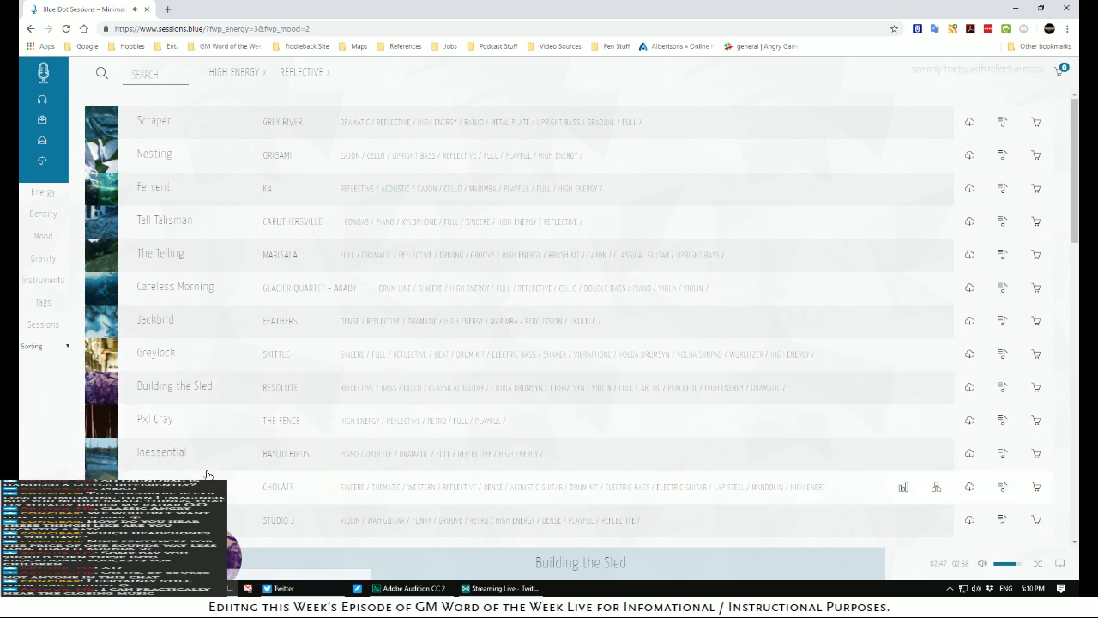
Switch to File Explorer and look through the Blue_Dot_Sessions_-_Feathers folder within the Blue Dot Session folder
key(alt+Tab)
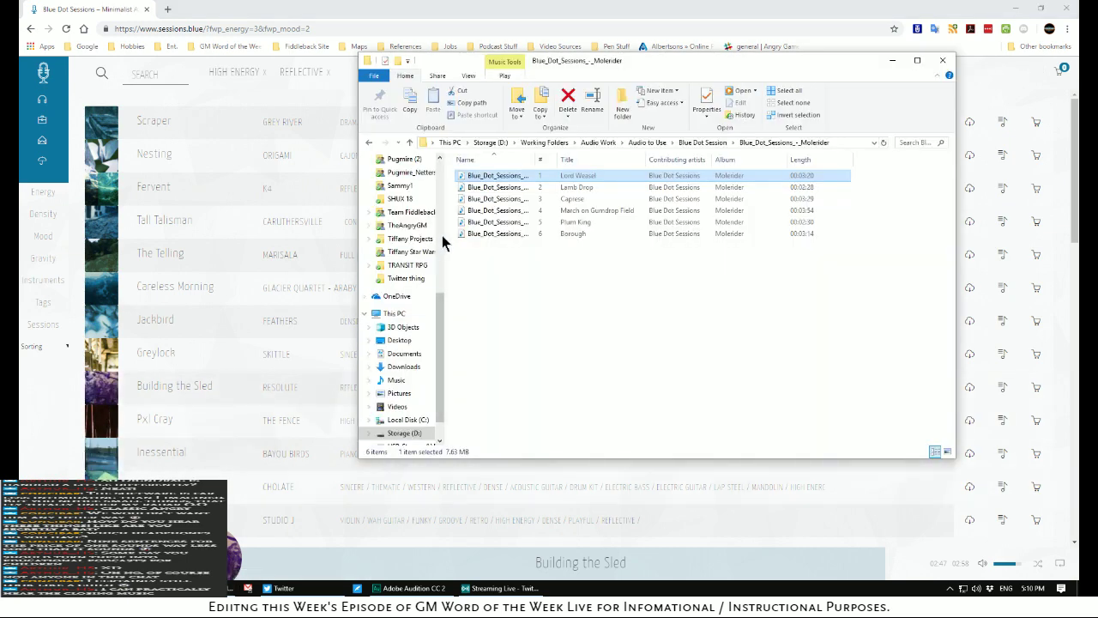
click(370, 143)
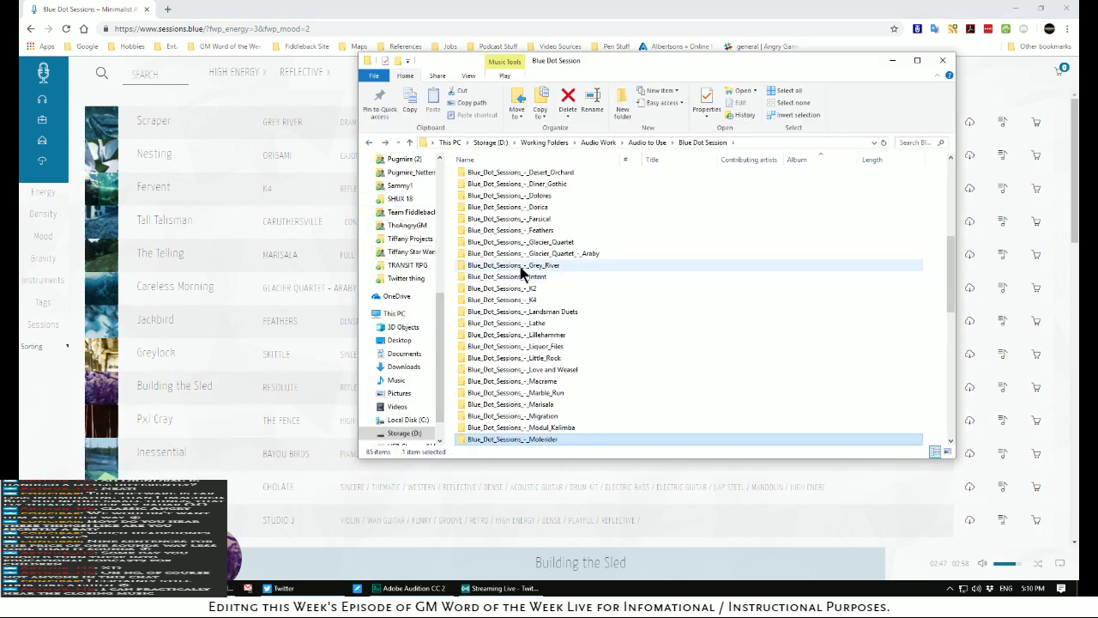
double_click(525, 230)
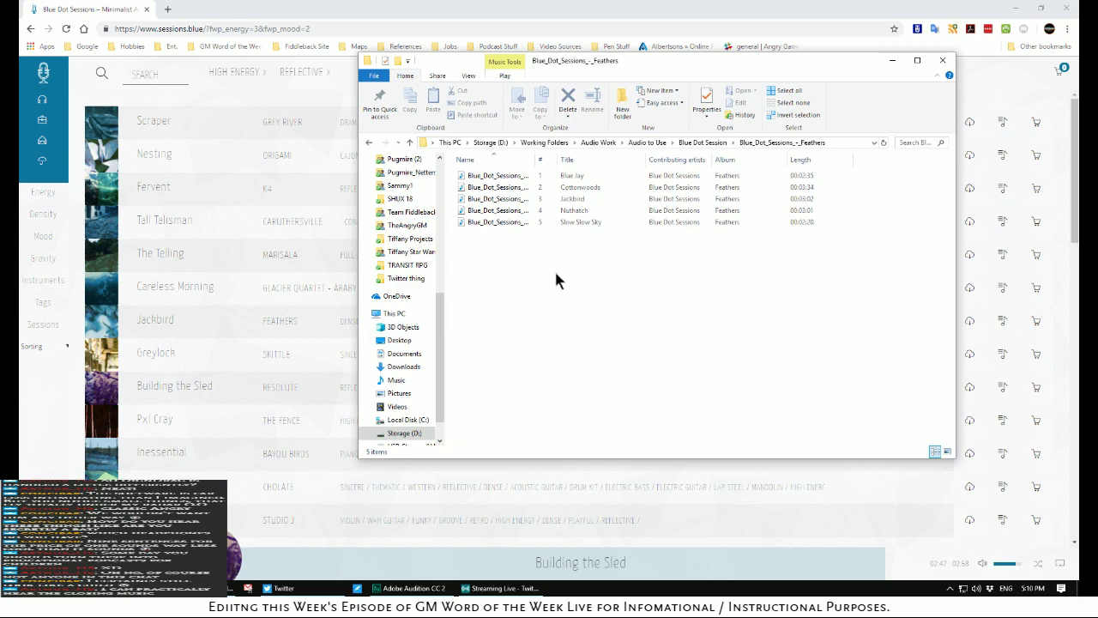
Return to the music site in the browser and download Building the Sled to the Desktop as Building-the-Sled.mp3
click(39, 398)
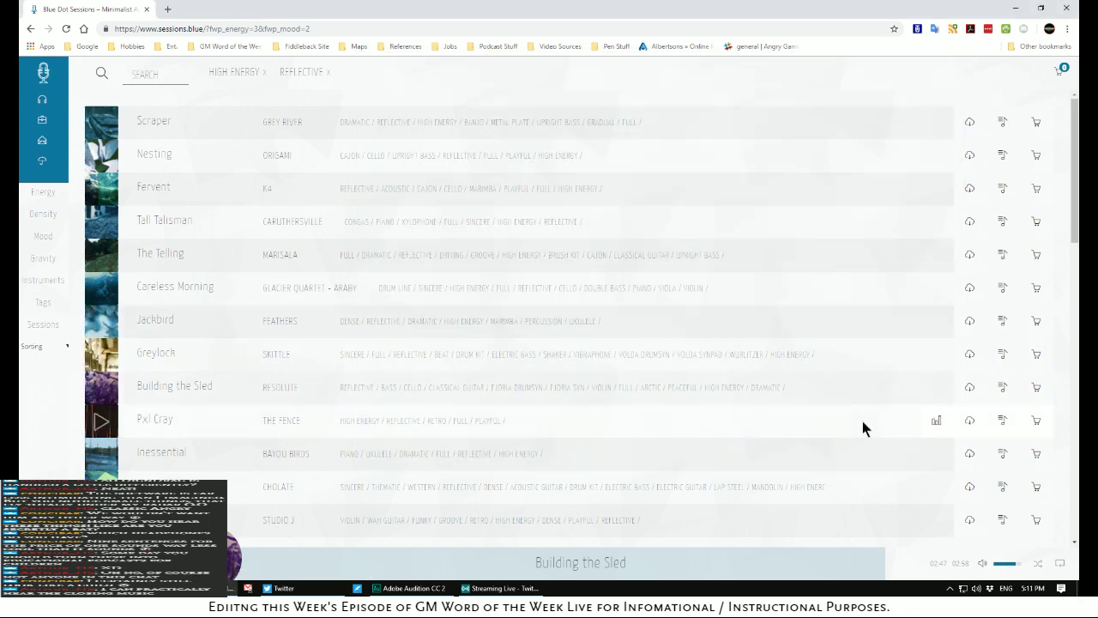
click(967, 387)
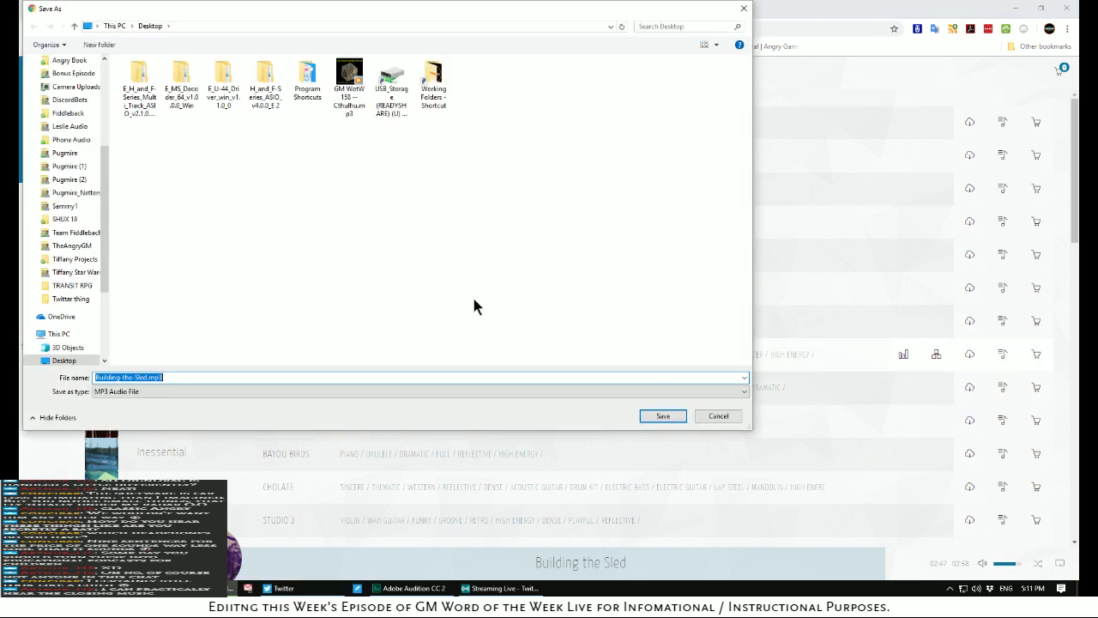
click(663, 415)
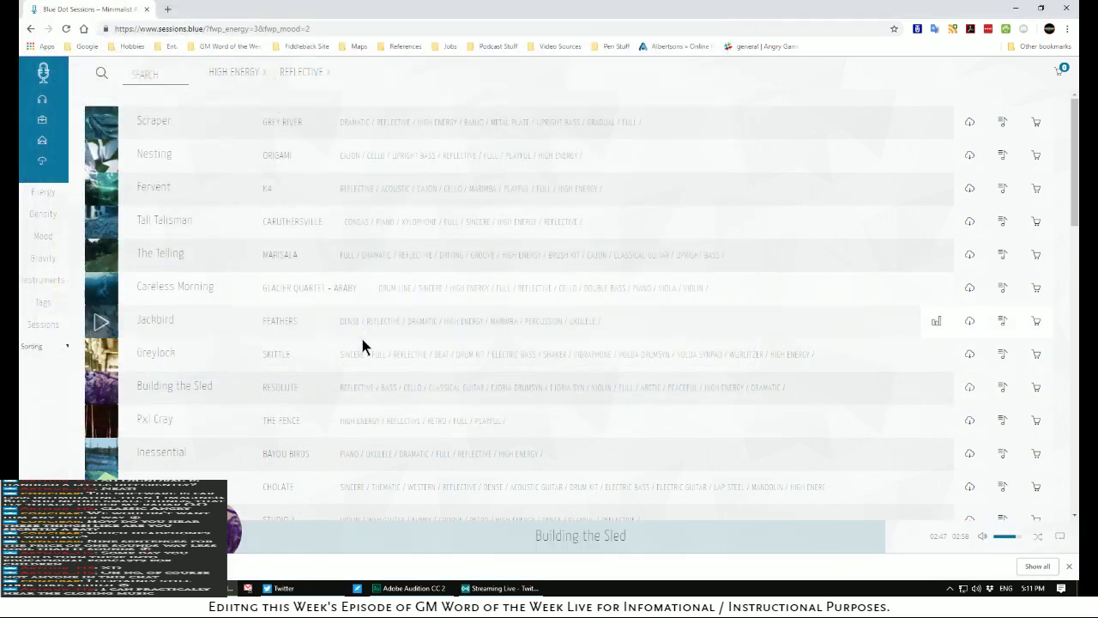
Switch to Adobe Audition and import Building-the-Sled.mp3 from the Desktop
click(411, 587)
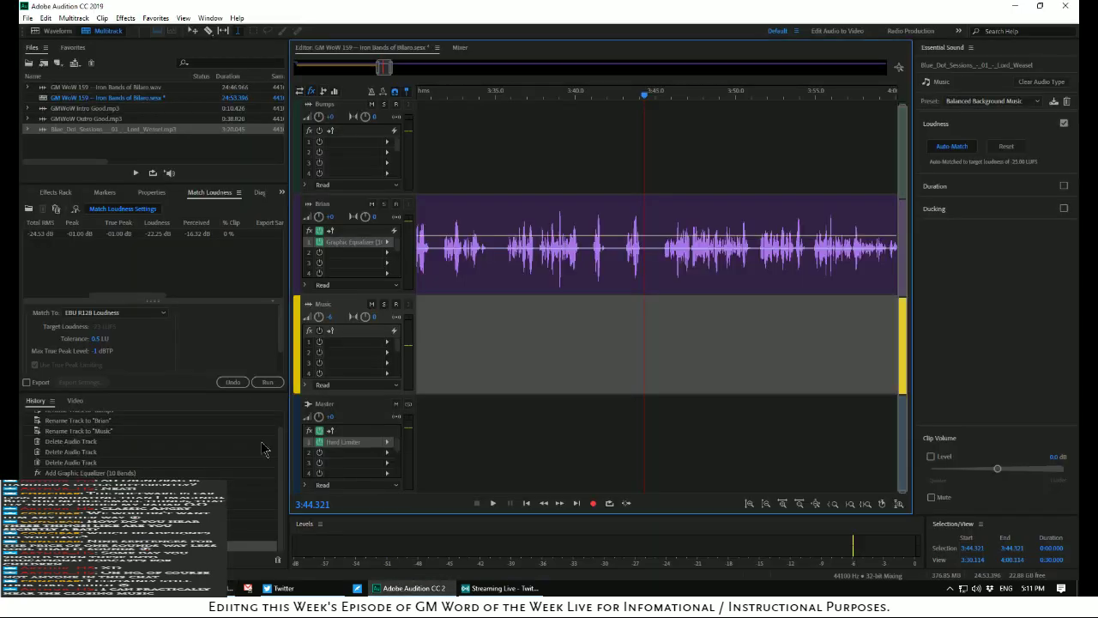
click(43, 63)
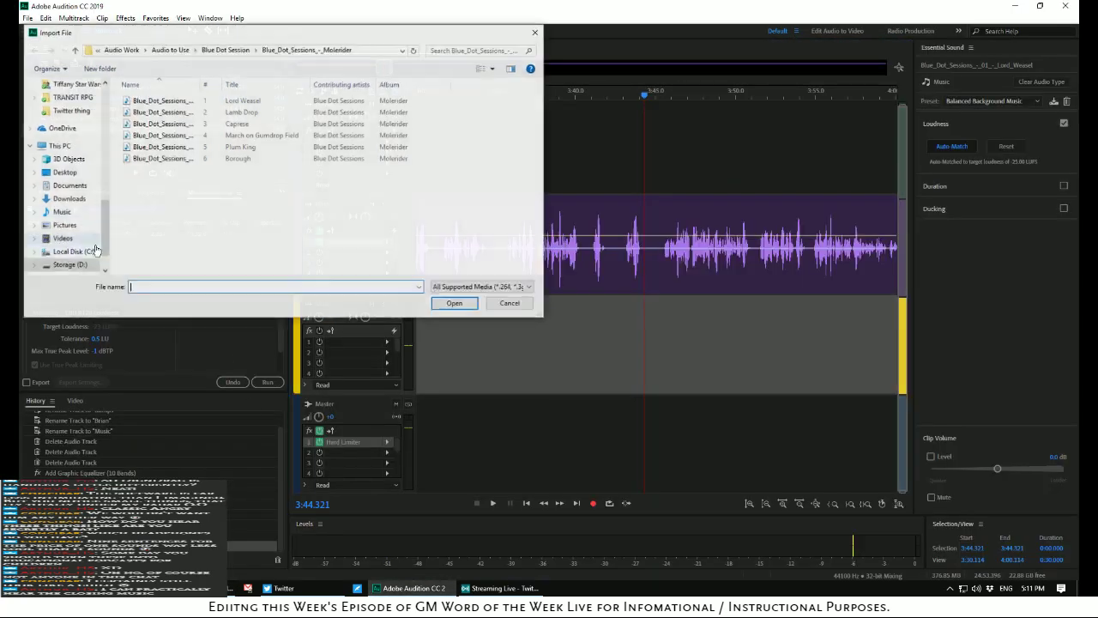
click(89, 173)
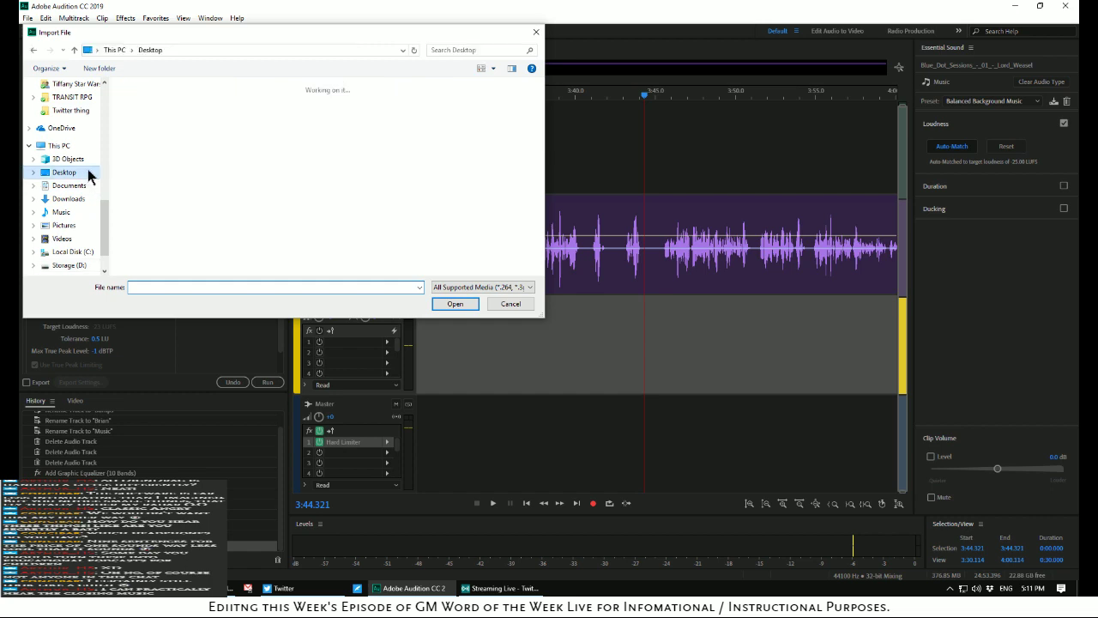
click(352, 107)
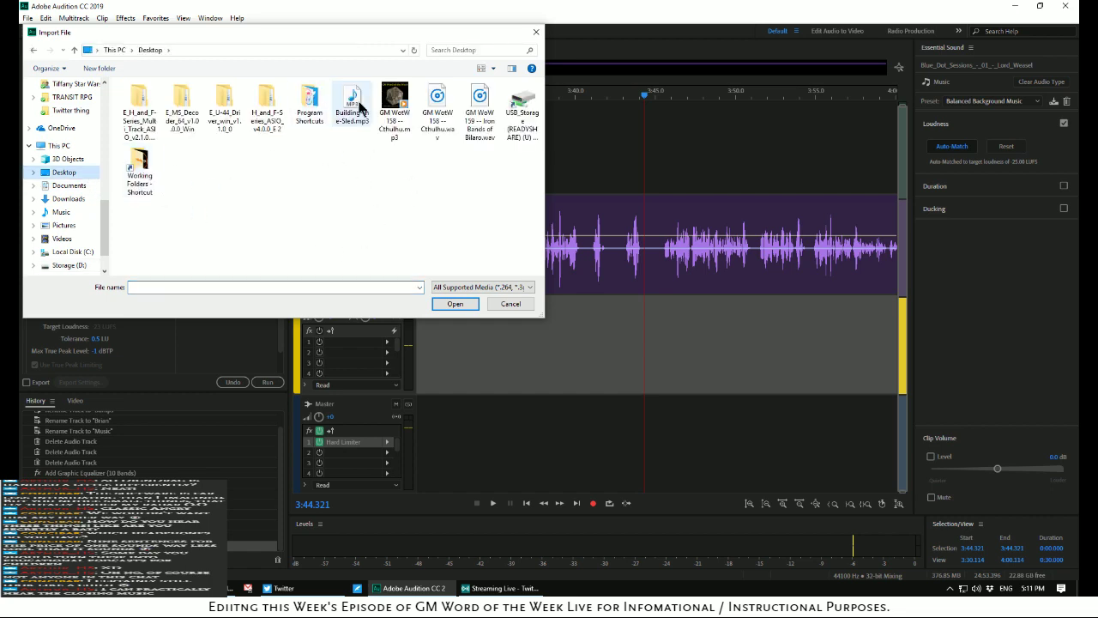
click(455, 304)
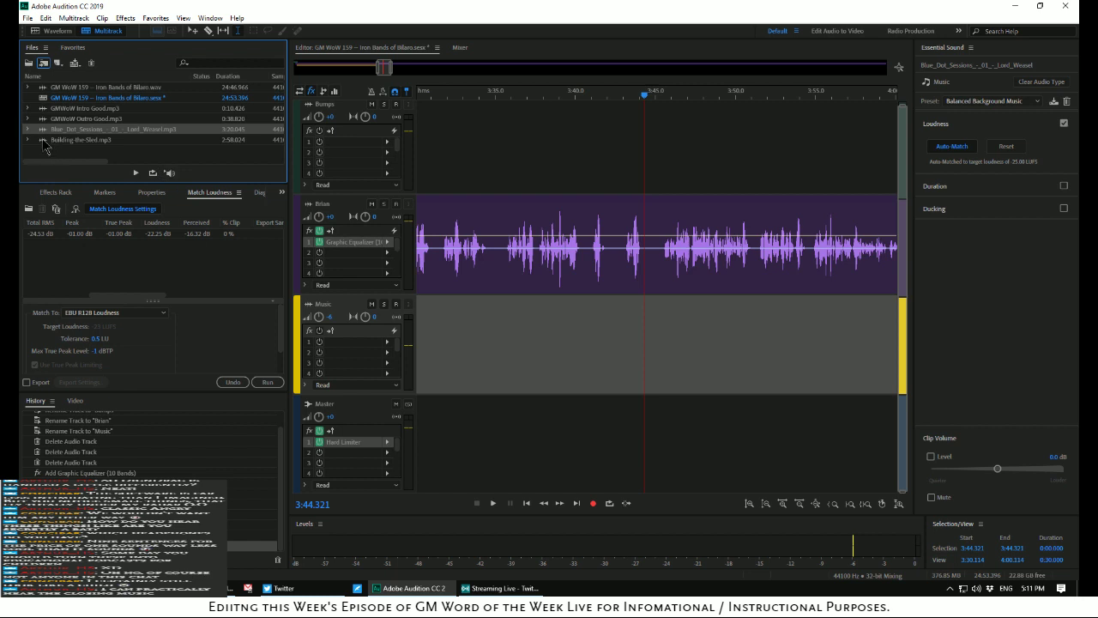
Place Building-the-Sled.mp3 on the Music track at 3:44.321 and tag it as Music with the Balanced Background Music preset
drag(43, 142, 643, 351)
click(707, 307)
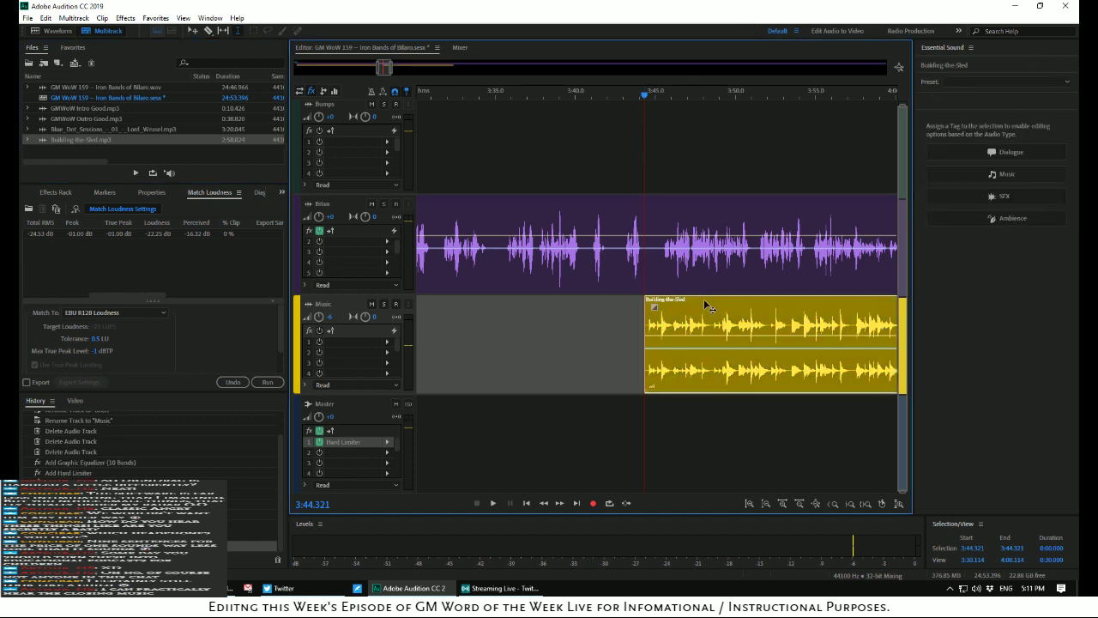
click(982, 176)
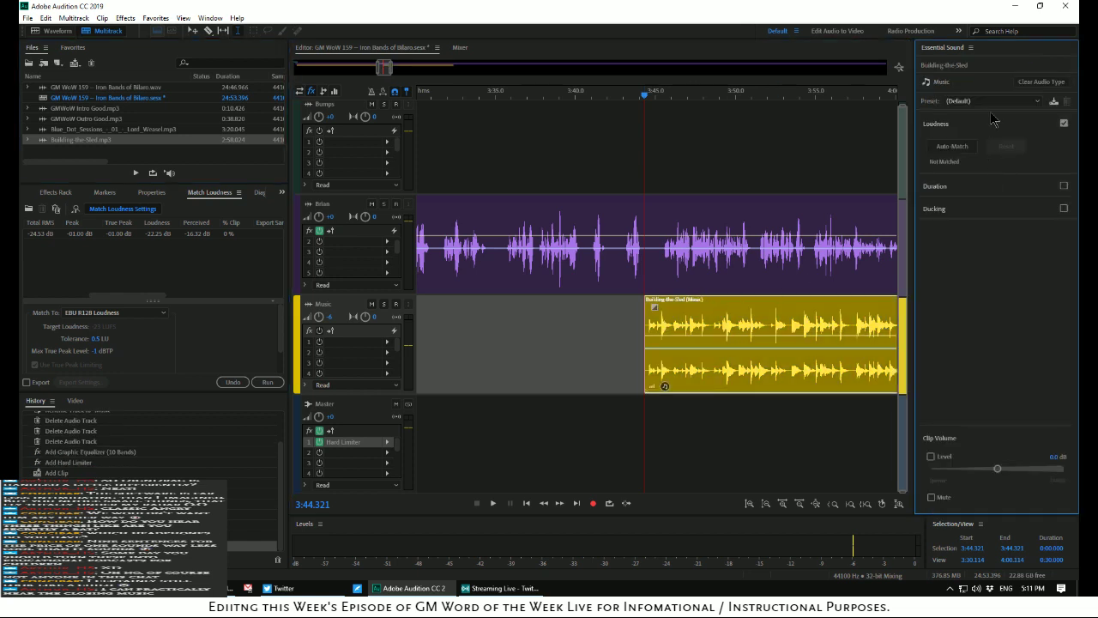
click(993, 101)
click(995, 126)
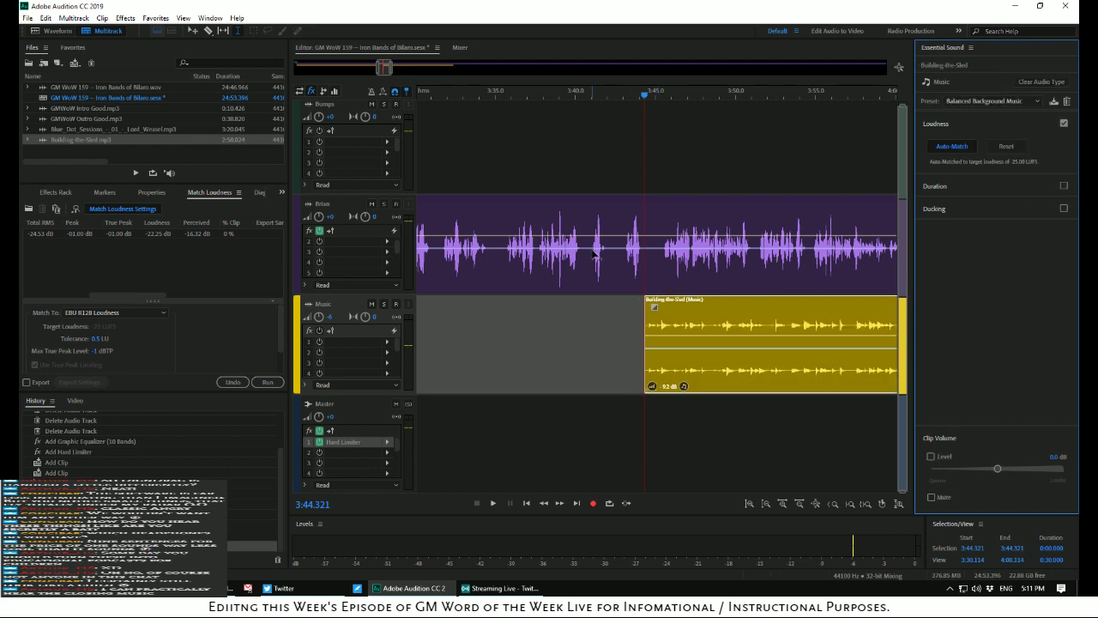
Play the mix from about 3:40 to about 6:40 to review the narration over the new music clip
click(580, 168)
key(space)
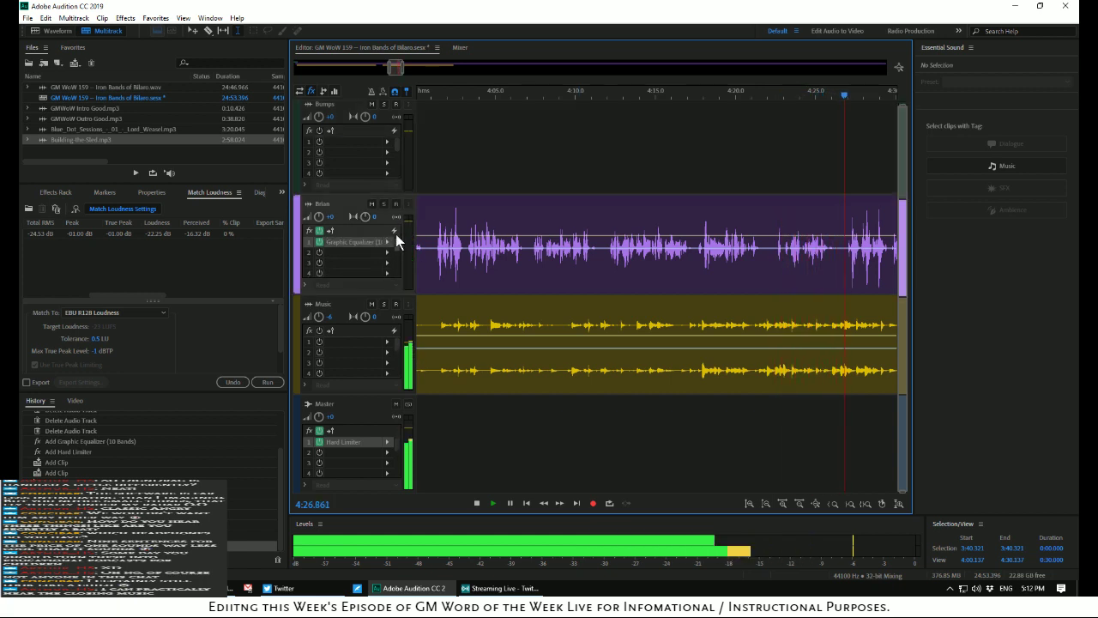
click(410, 225)
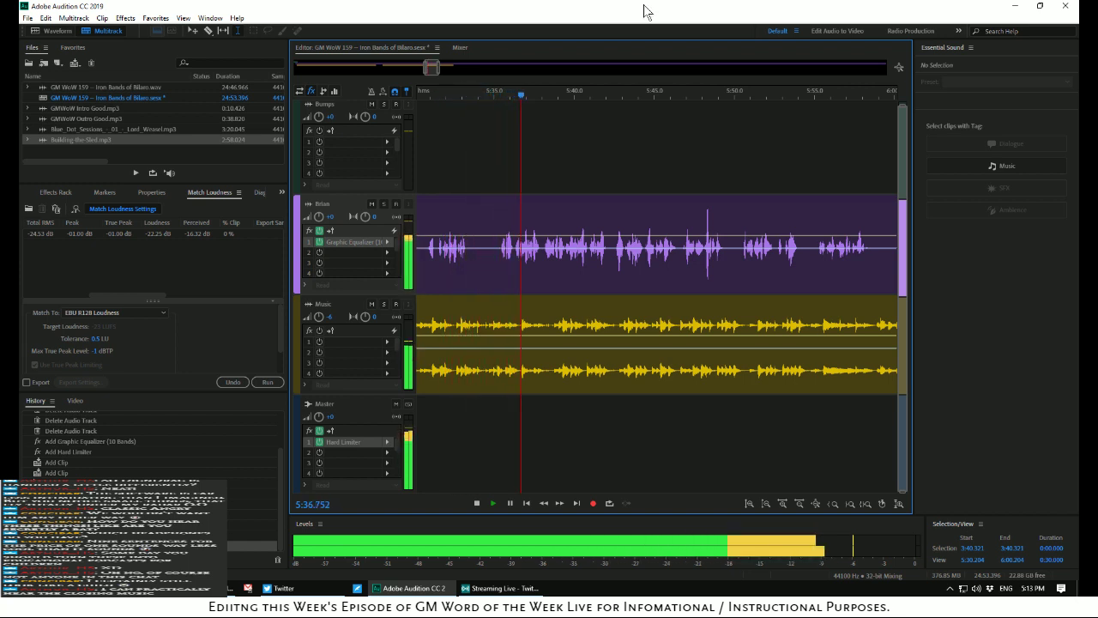
right_click(644, 12)
click(613, 15)
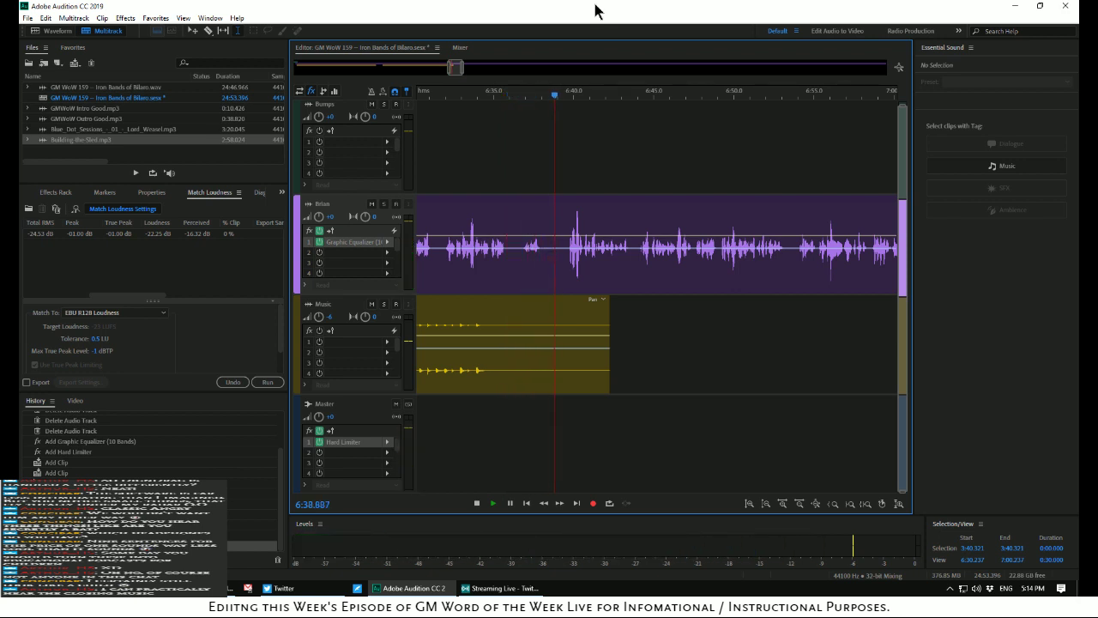
key(space)
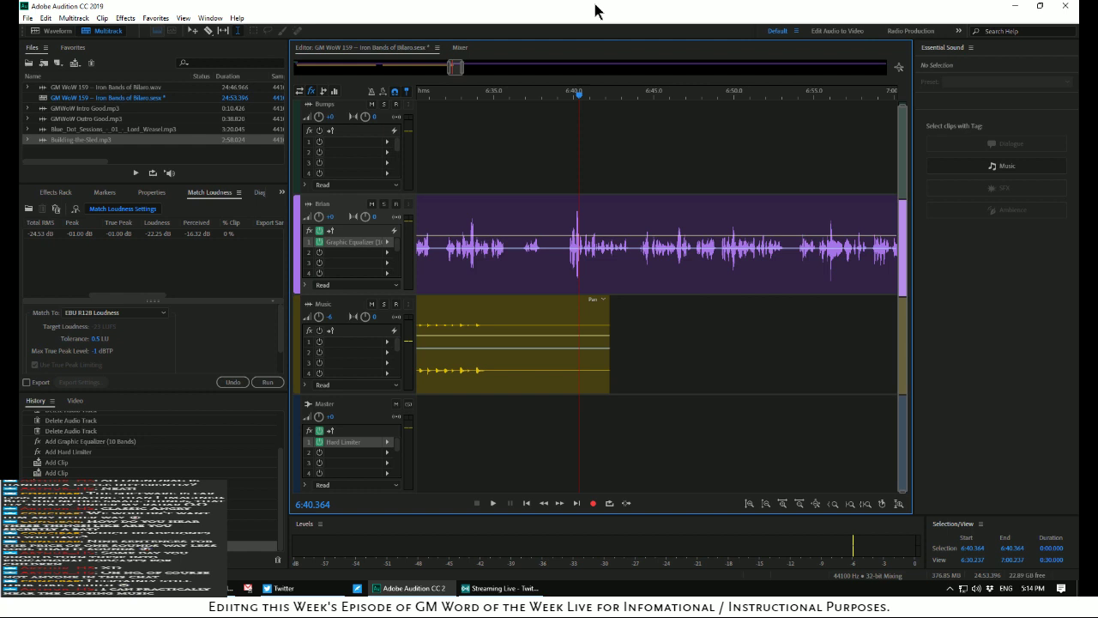
Play the session from about 6:32 and stop at about 7:37 in the narration past the end of the music
click(453, 157)
key(space)
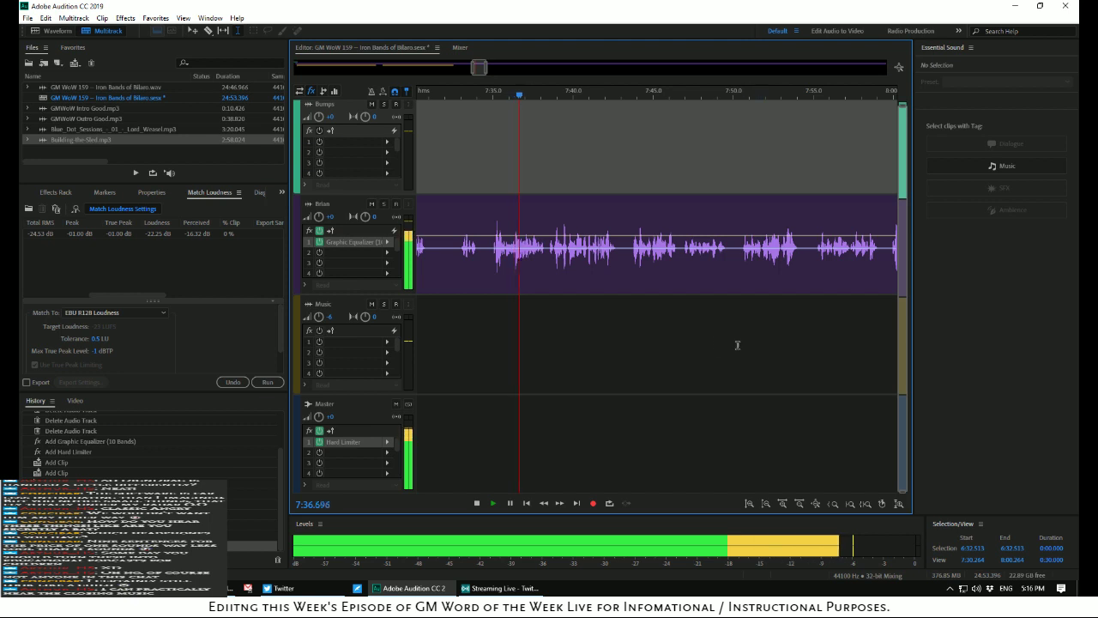
key(space)
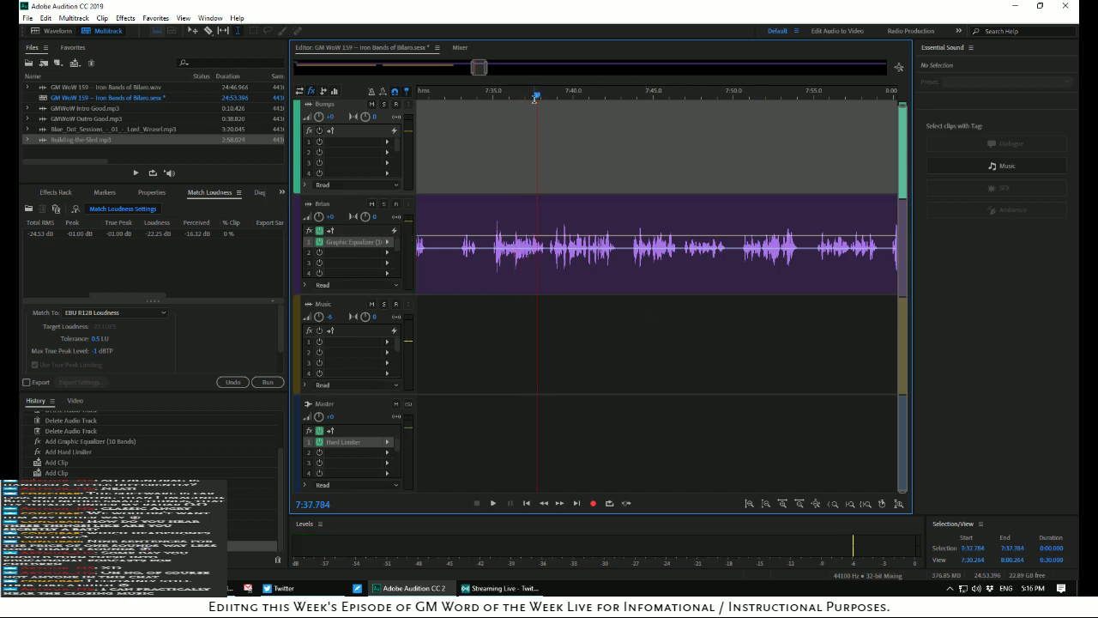
Play the narration from about 7:22 and stop at about 8:21
drag(537, 98, 532, 99)
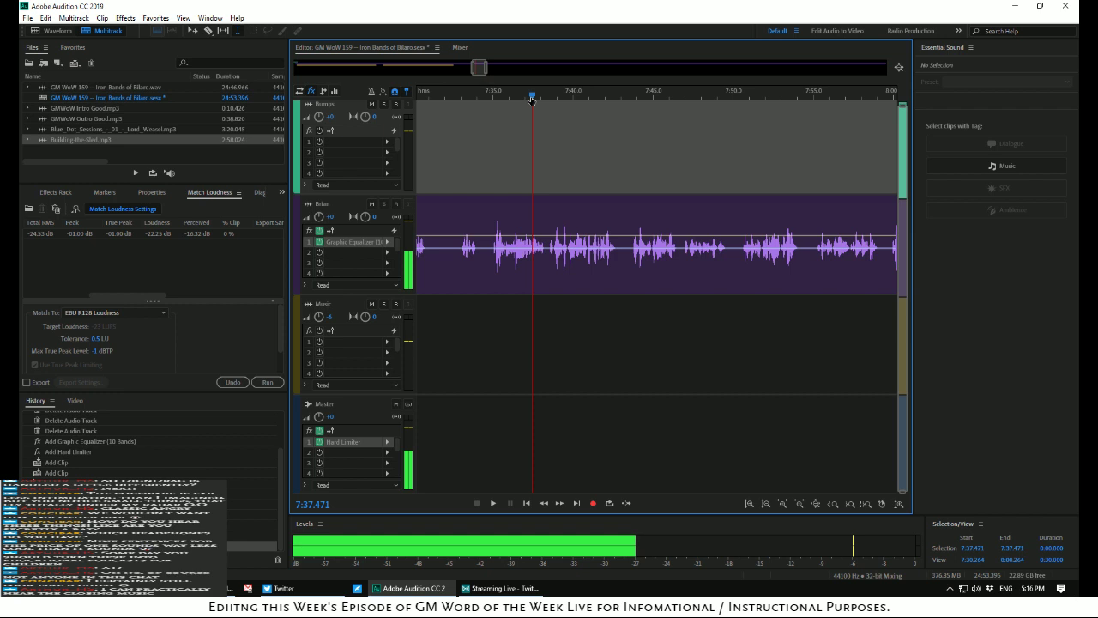
drag(532, 99, 484, 98)
key(space)
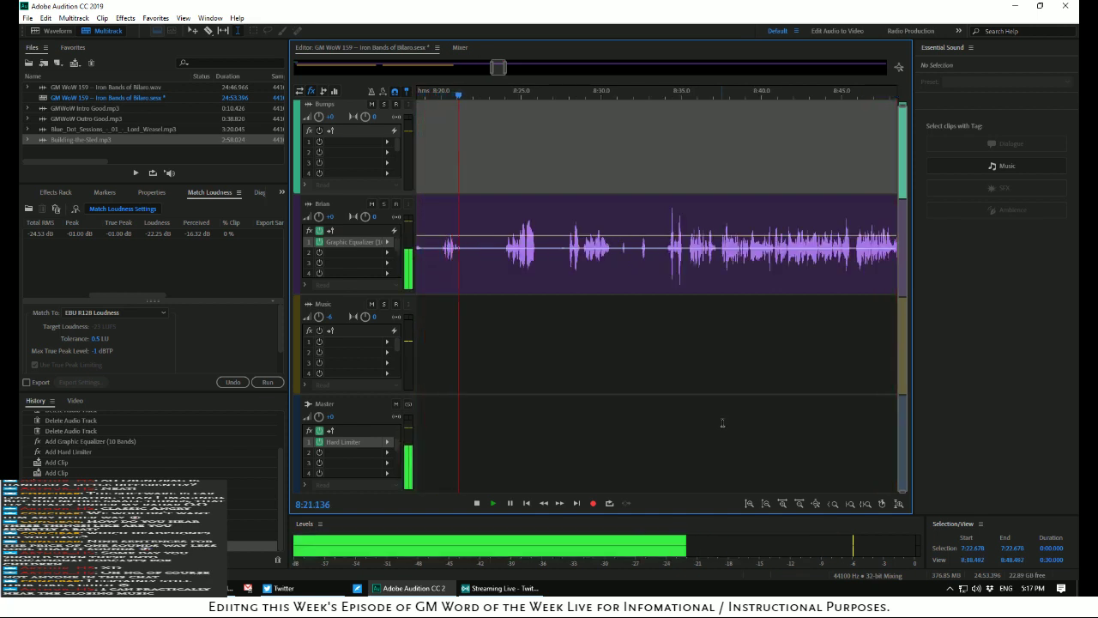
key(space)
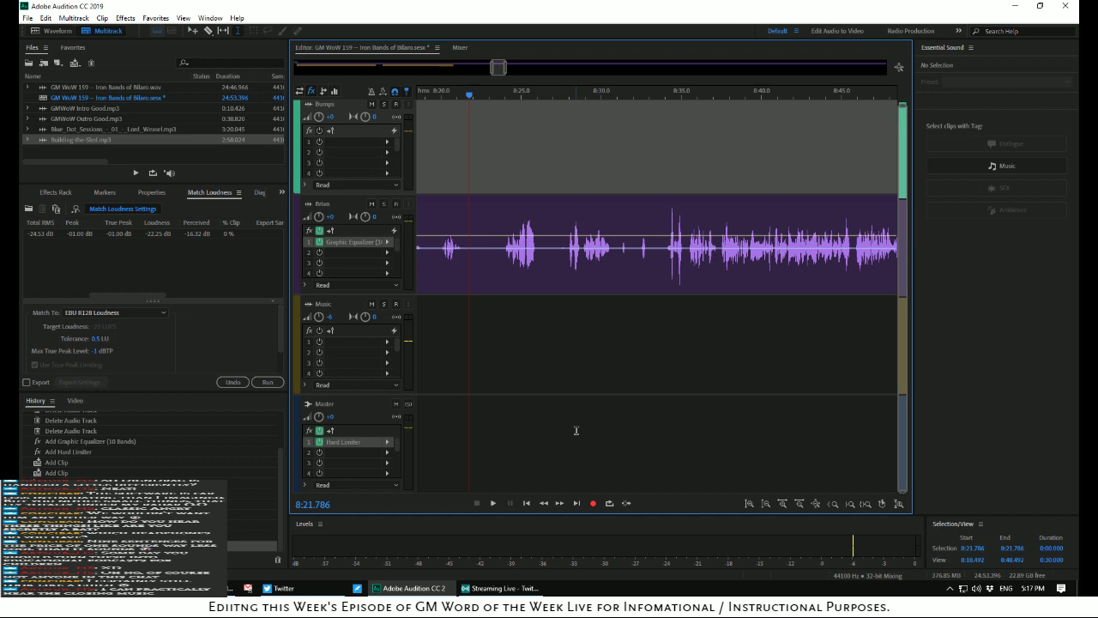
Replay the short narration passage from 8:20 and park the playhead at about 8:21.9
key(space)
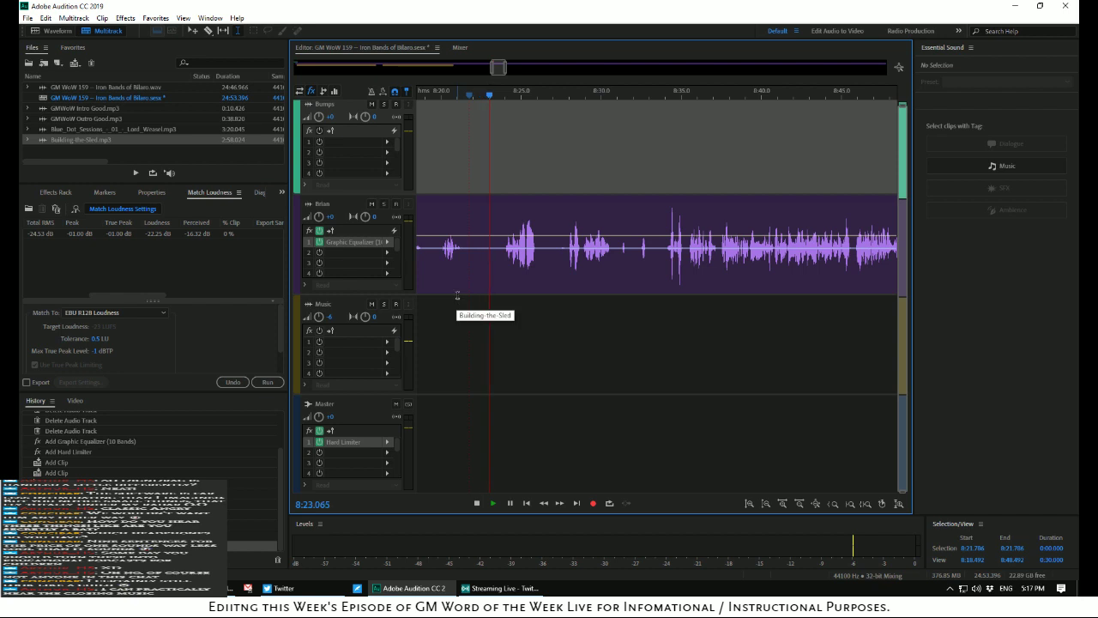
key(space)
click(440, 226)
key(space)
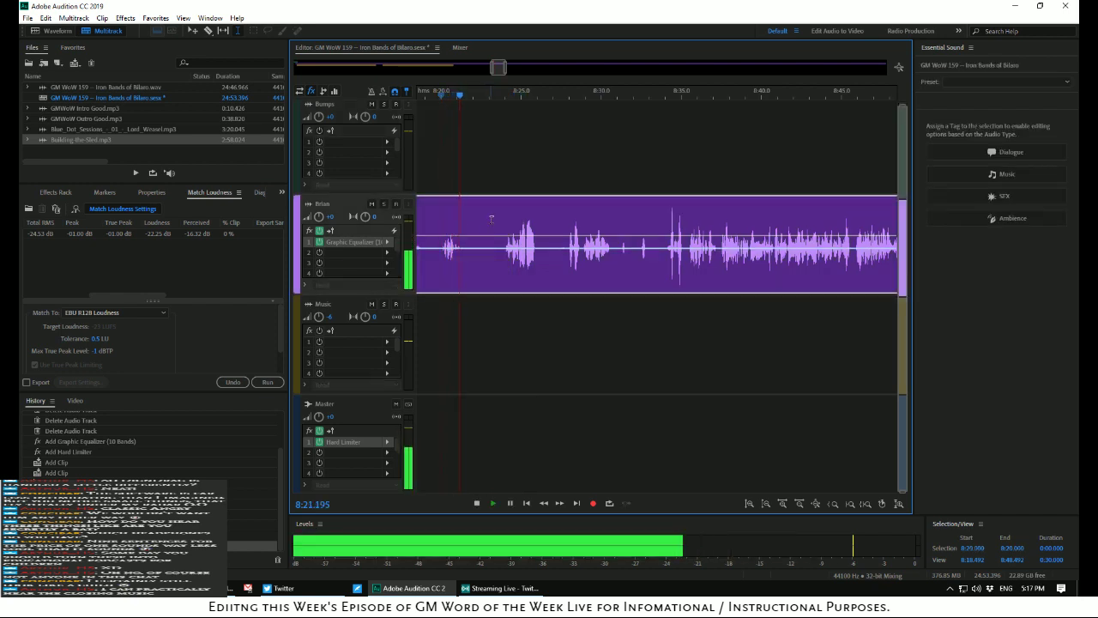
key(space)
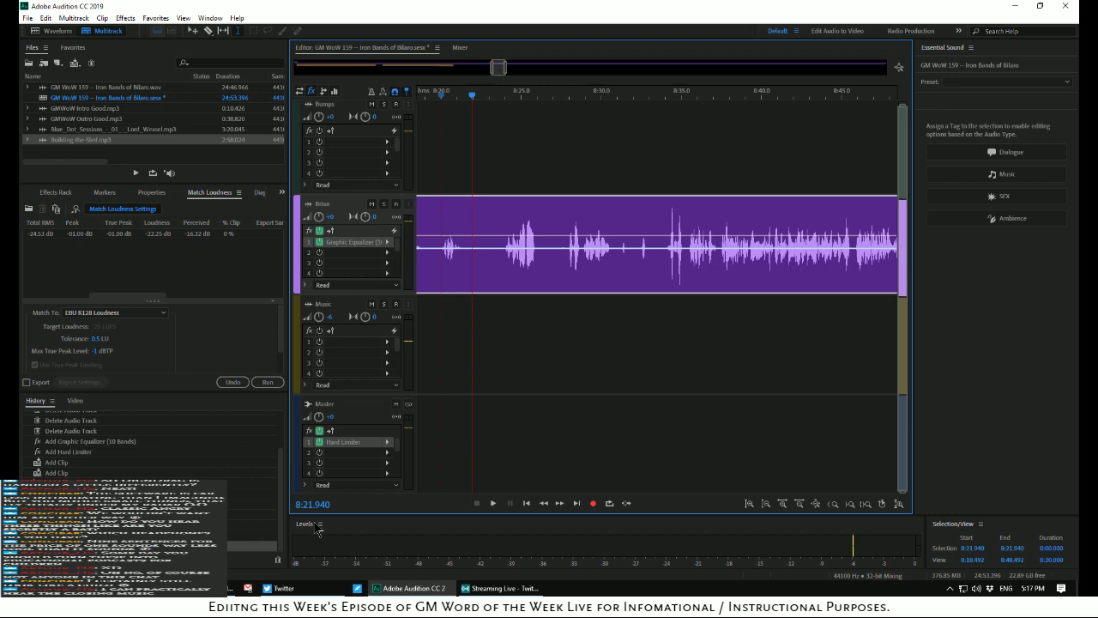
Switch to the Blue Dot Sessions site in the browser and replace the Reflective mood filter with Optimistic, keeping High Energy
key(alt+Tab)
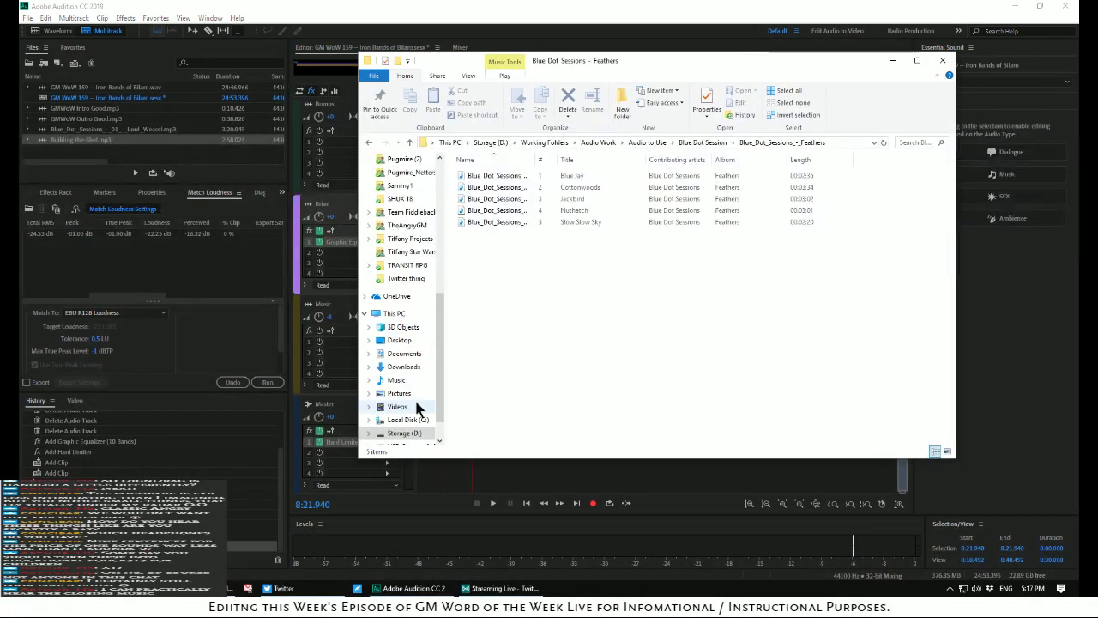
click(233, 588)
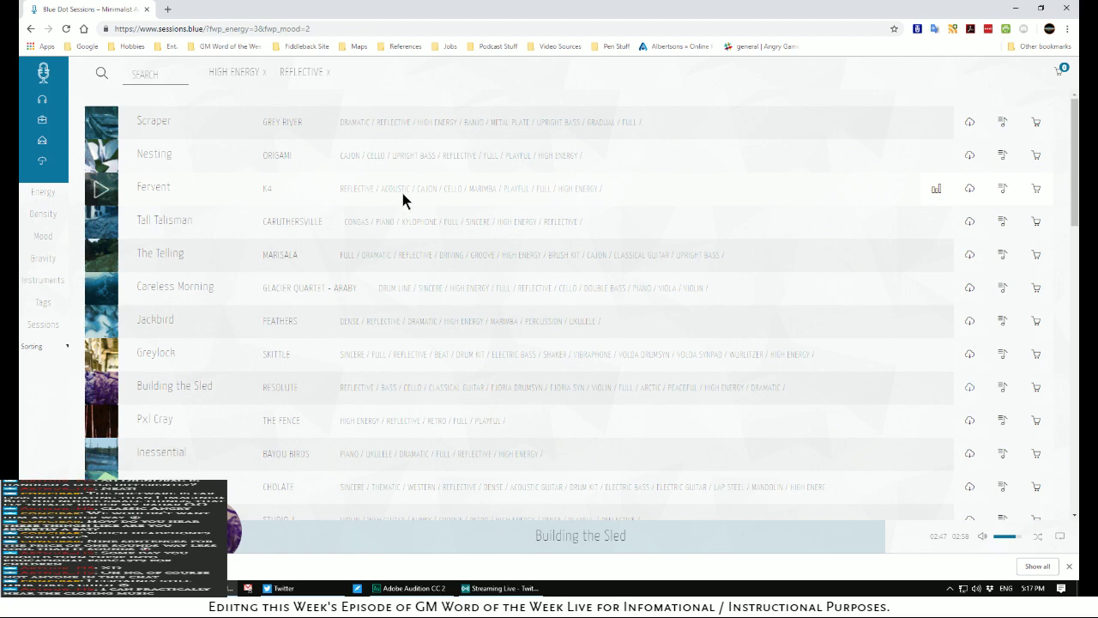
click(327, 73)
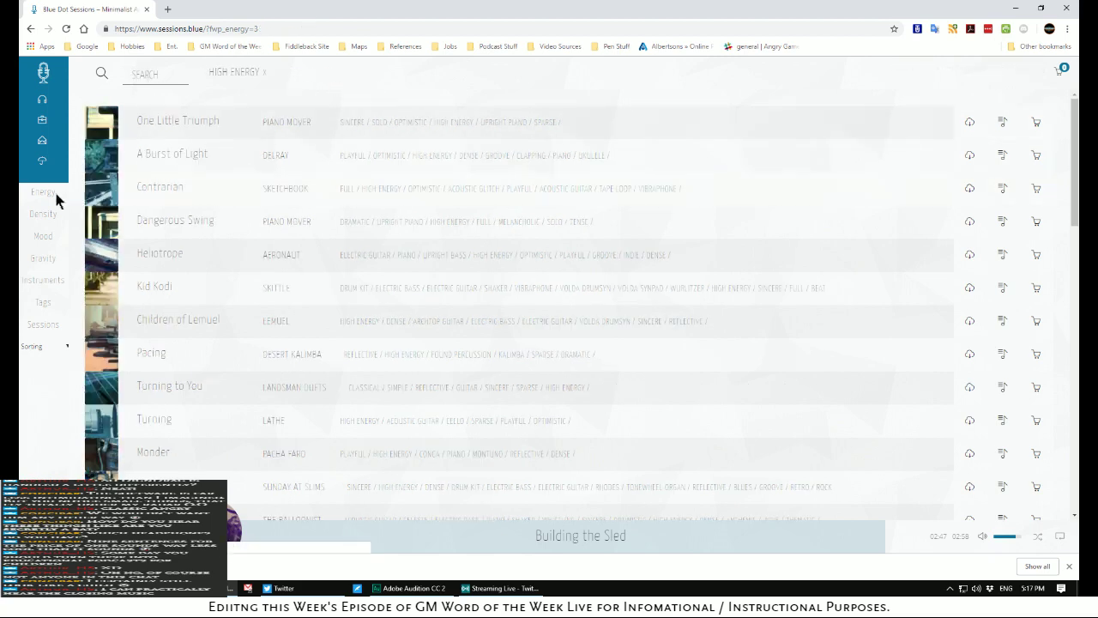
mouse_move(42, 235)
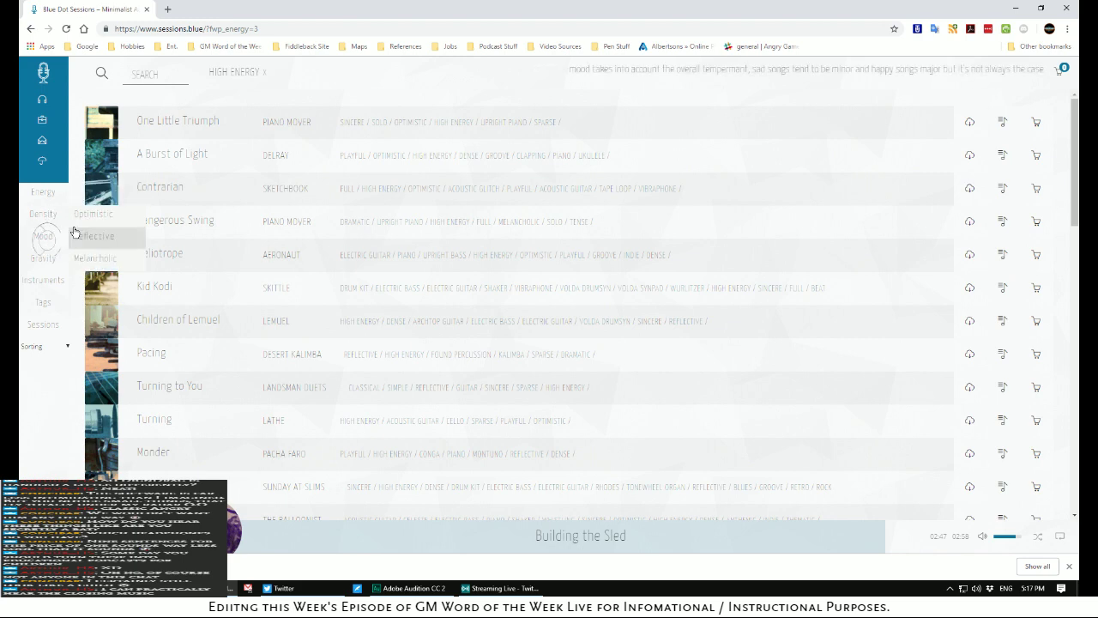
mouse_move(44, 258)
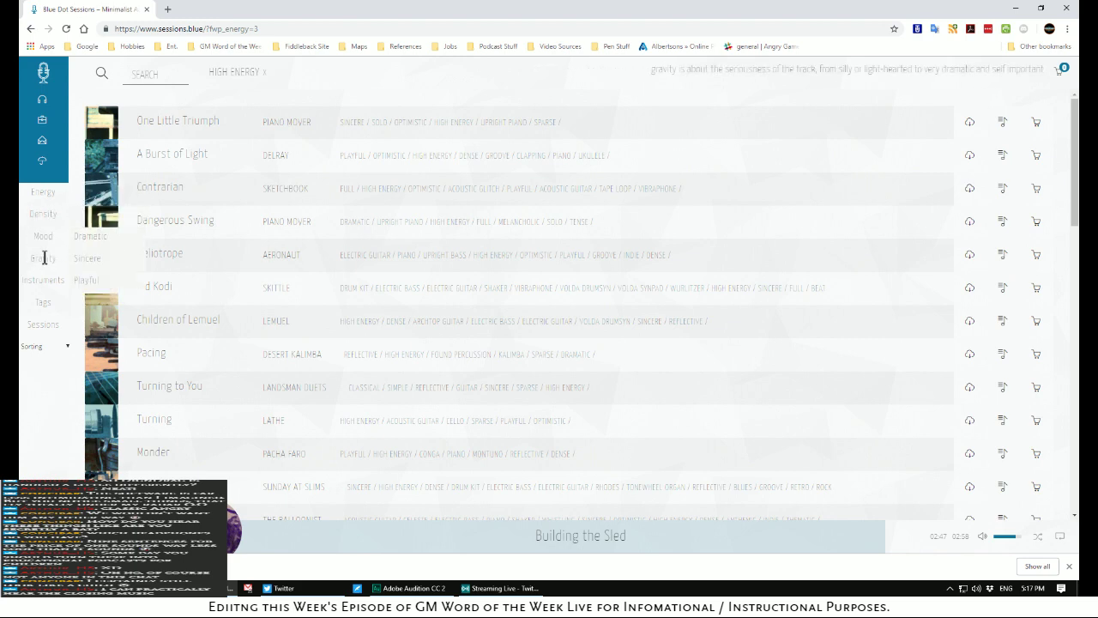
click(44, 237)
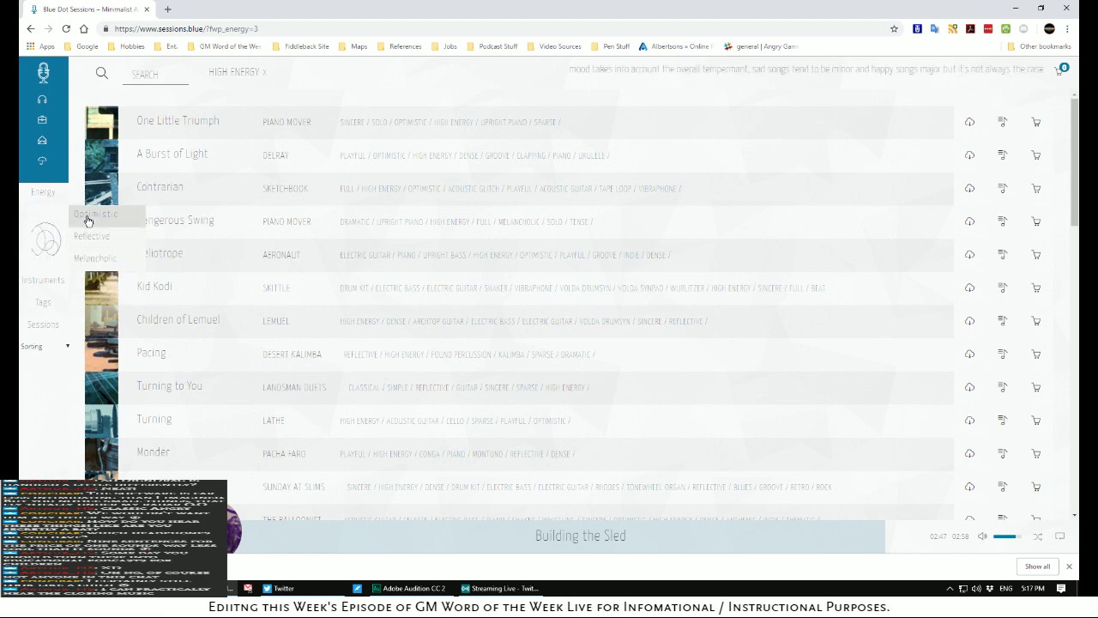
click(89, 215)
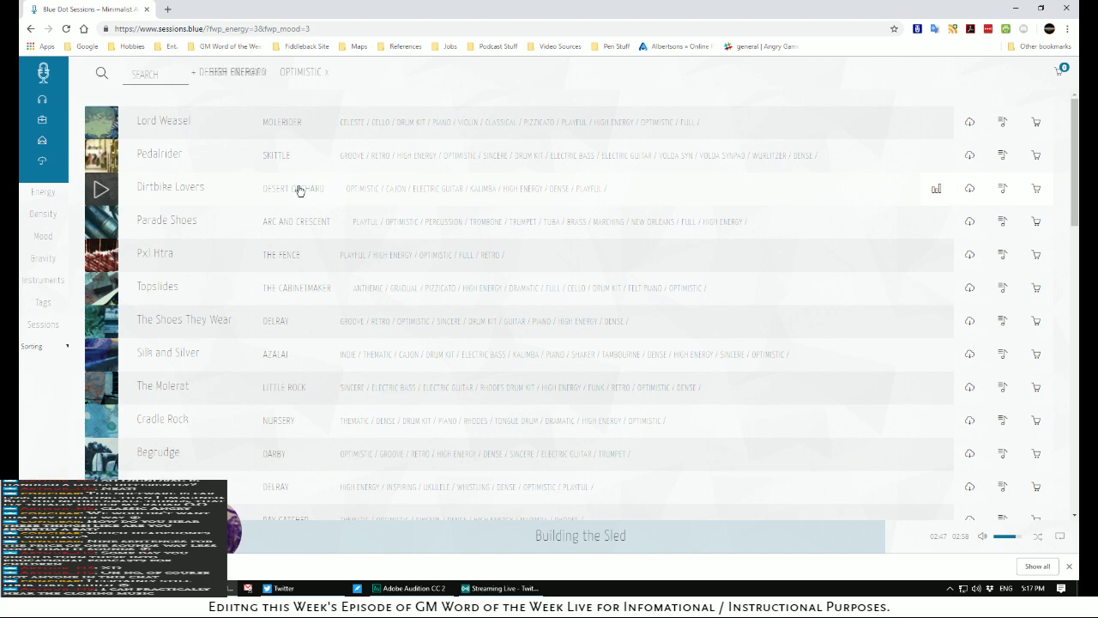
Preview the high-energy optimistic tracks, including Pedalrider, Parade Shoes, Pxl Htra, Topslides, The Shoes They Wear and The Molerat
click(101, 160)
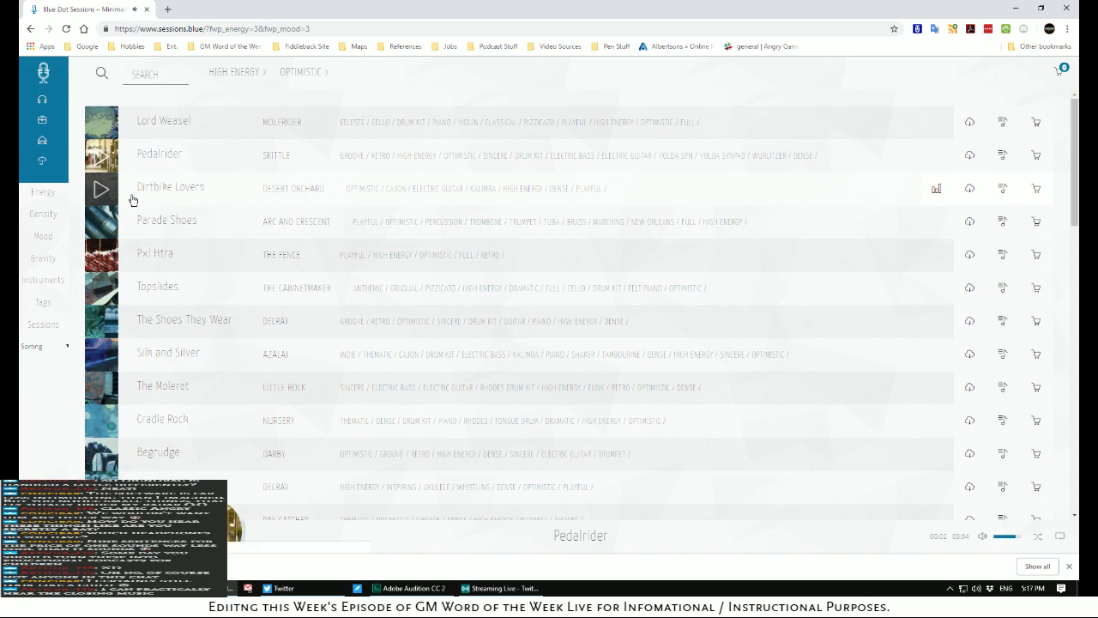
click(100, 221)
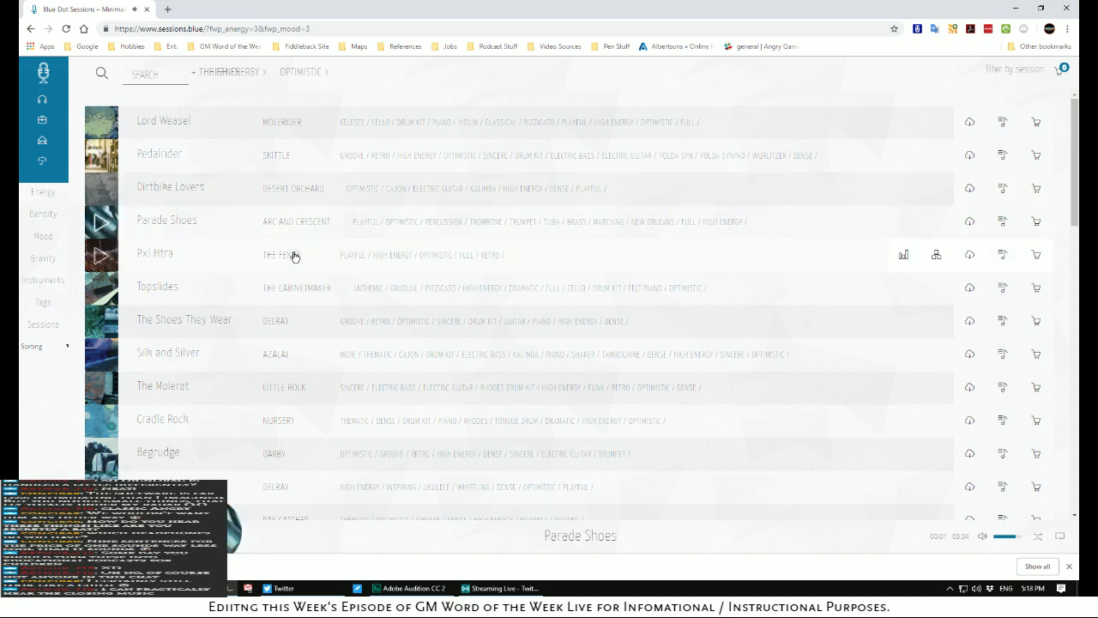
click(104, 256)
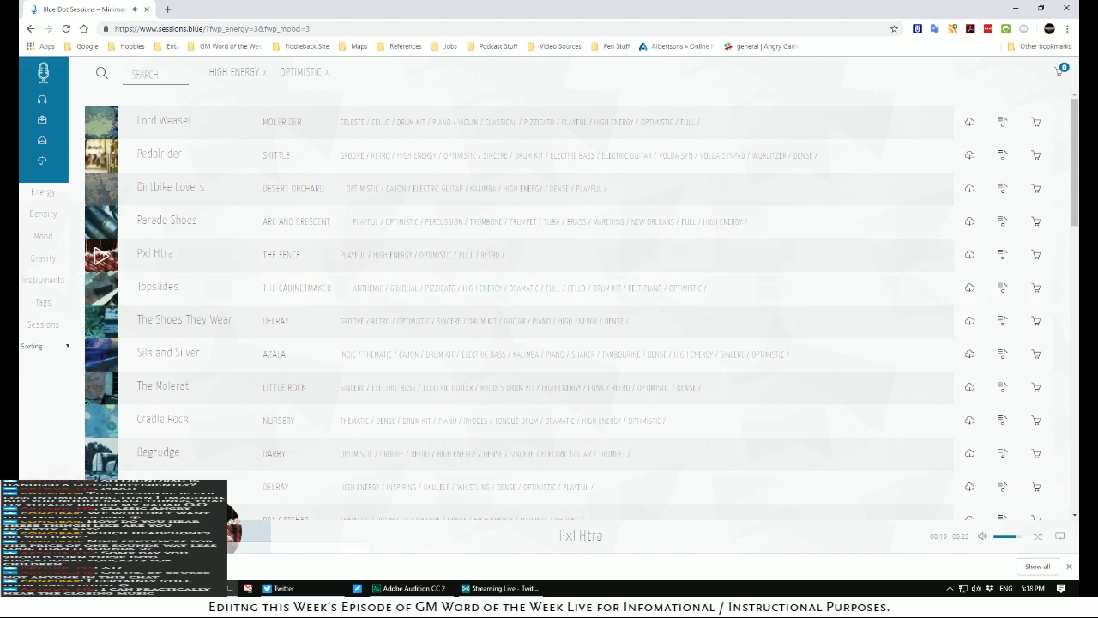
click(1069, 571)
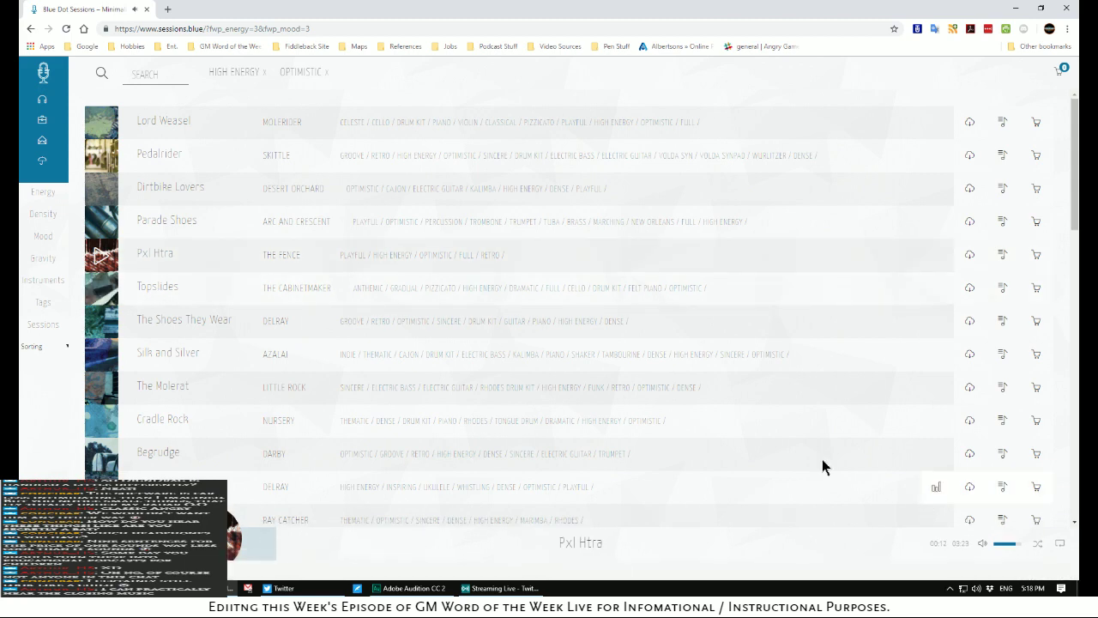
click(101, 290)
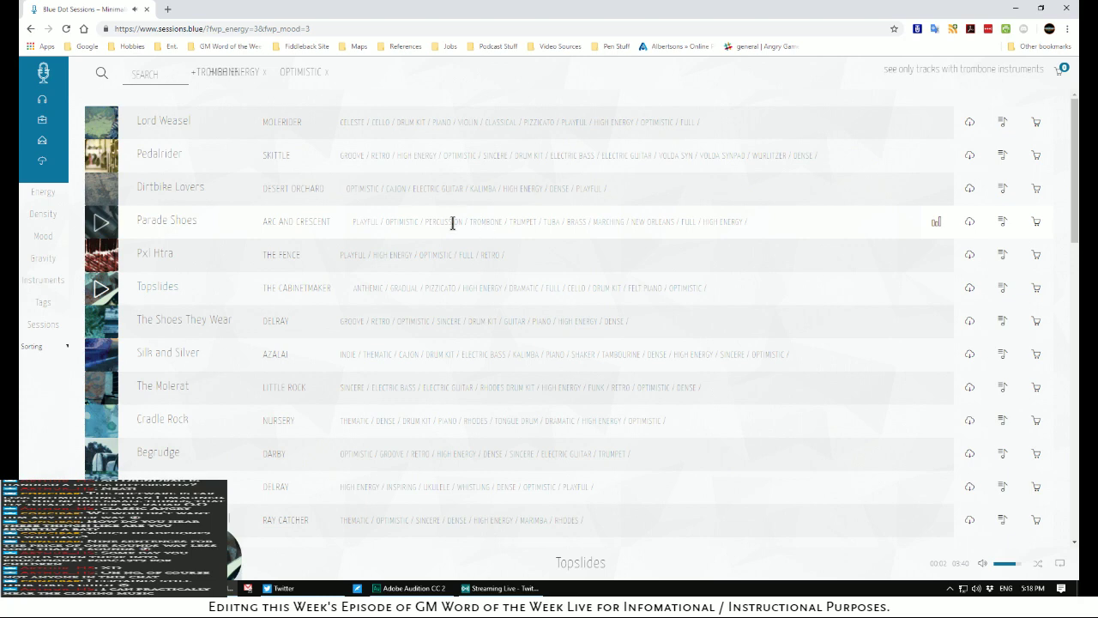
click(101, 321)
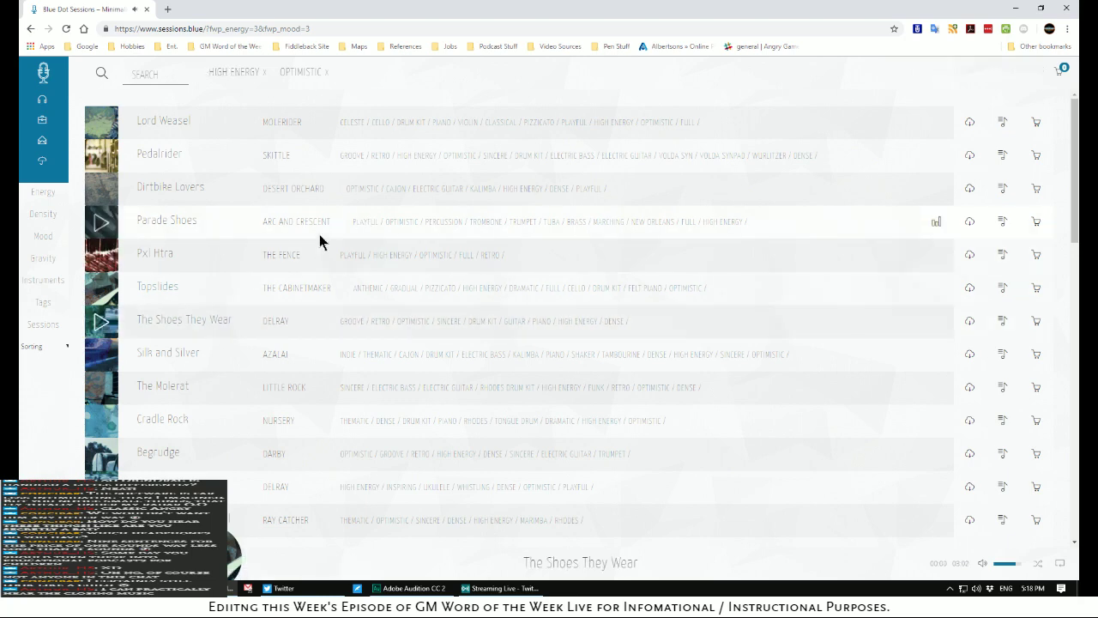
scroll(319, 234, down, 3)
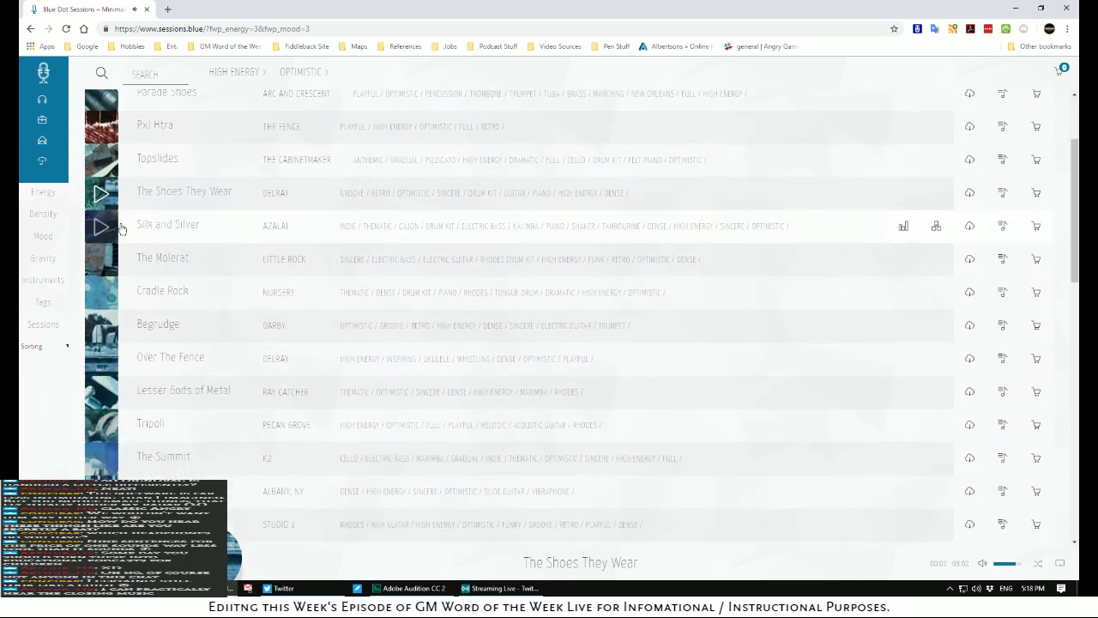
click(118, 227)
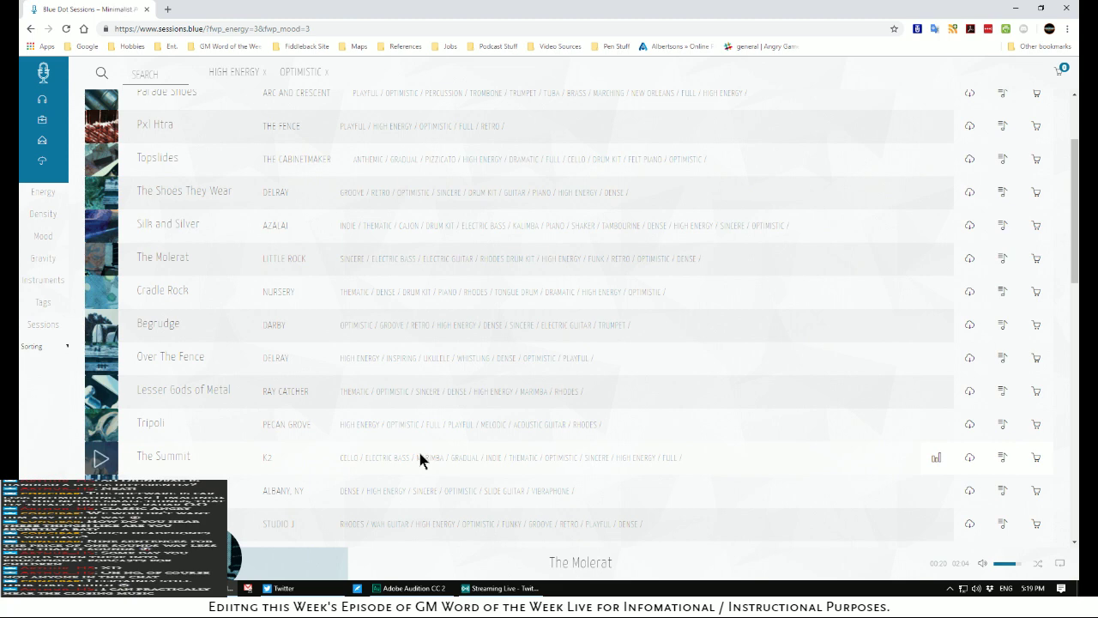
click(574, 568)
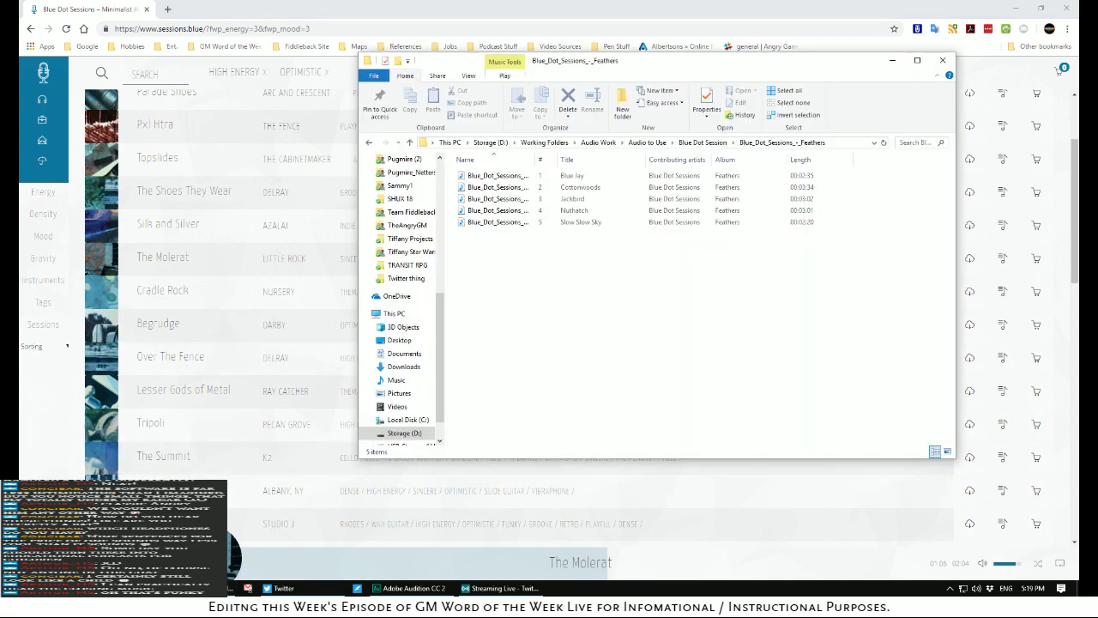
Open the Blue_Dot_Sessions_-_Little_Rock album folder in File Explorer to check for The Molerat, and return to Adobe Audition
key(alt+Tab)
click(368, 142)
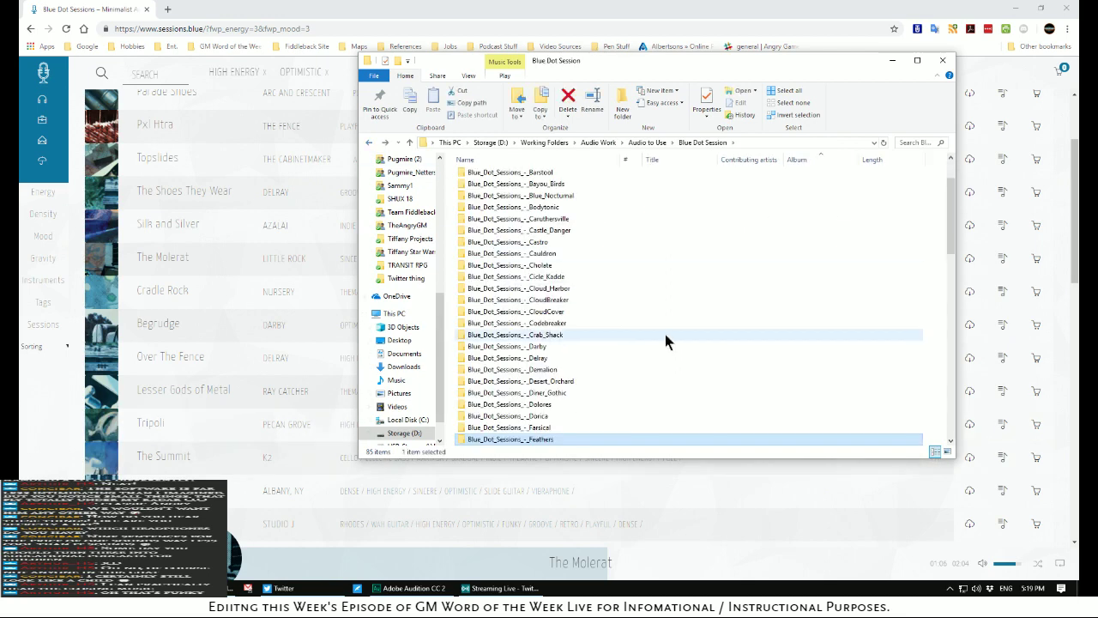
scroll(586, 305, down, 3)
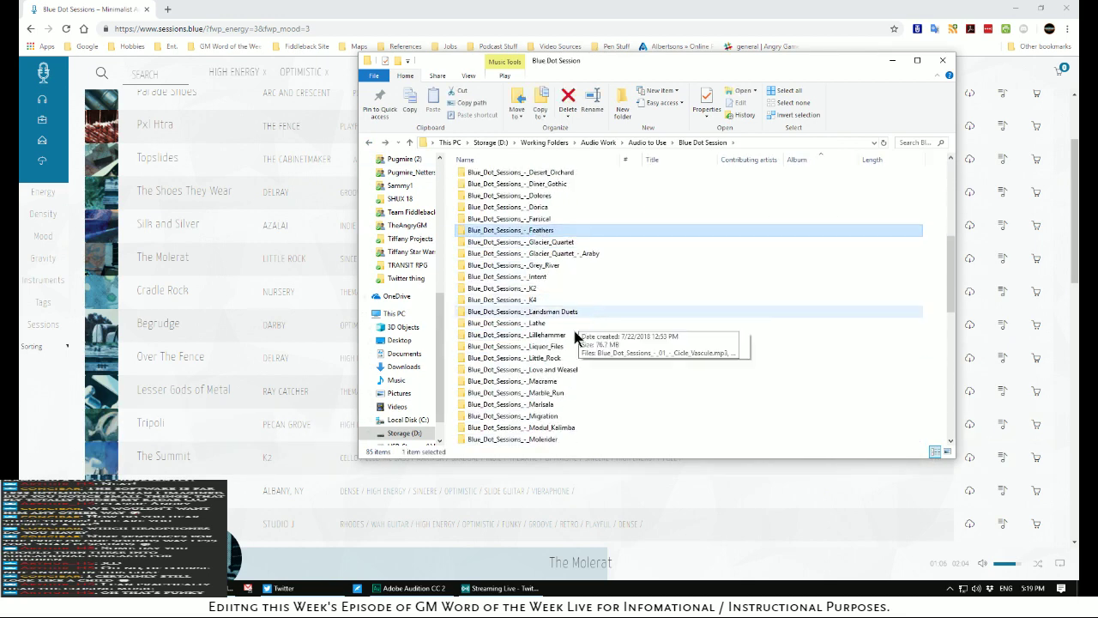
double_click(523, 356)
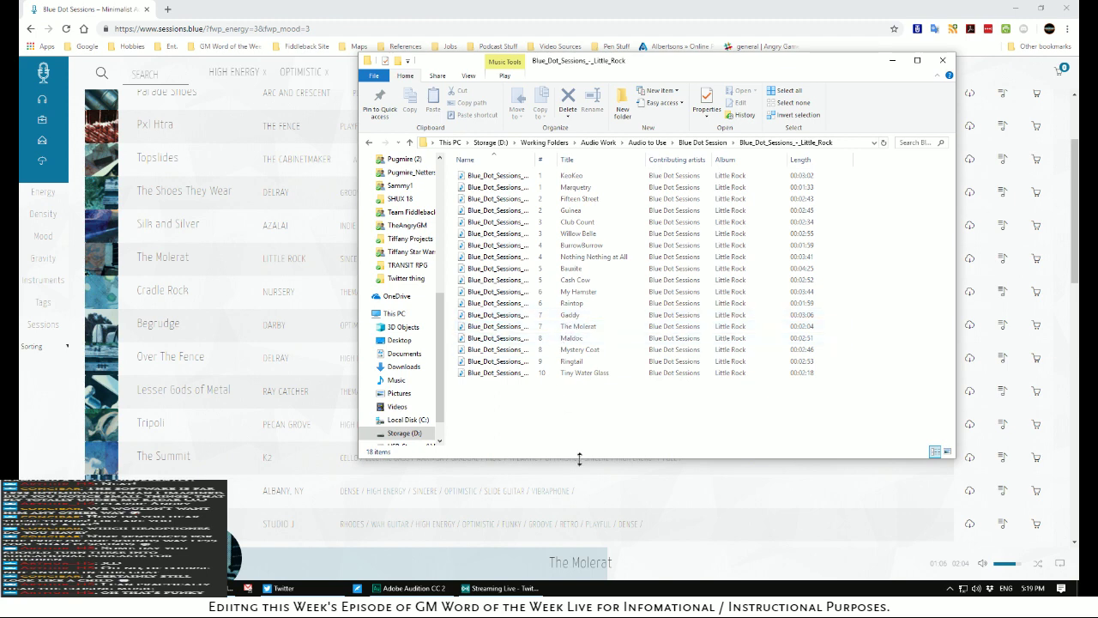
click(404, 589)
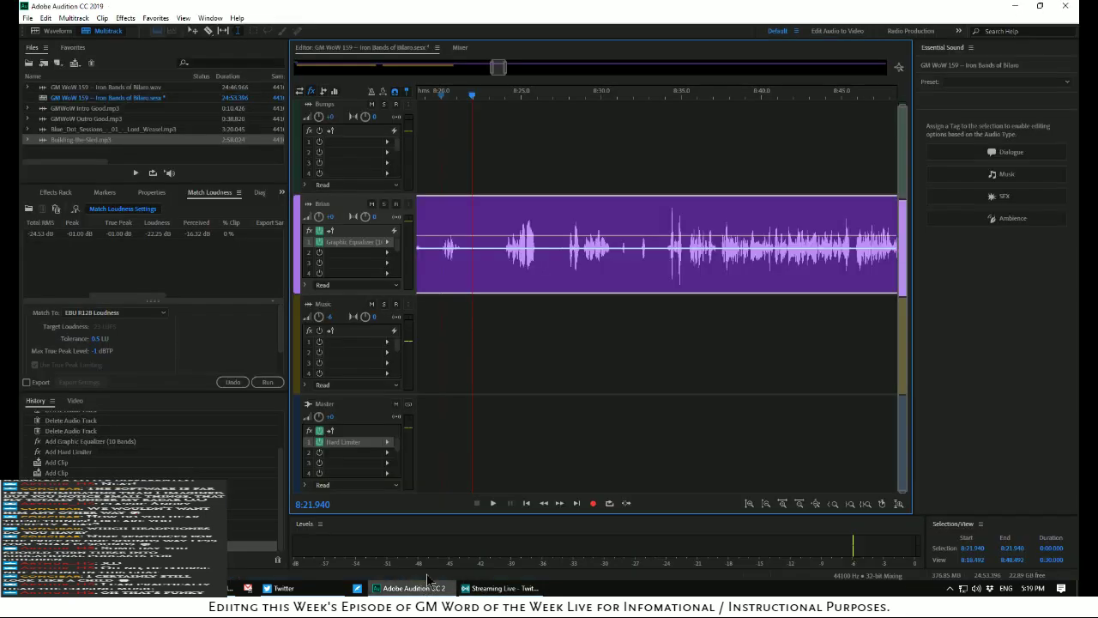
click(44, 63)
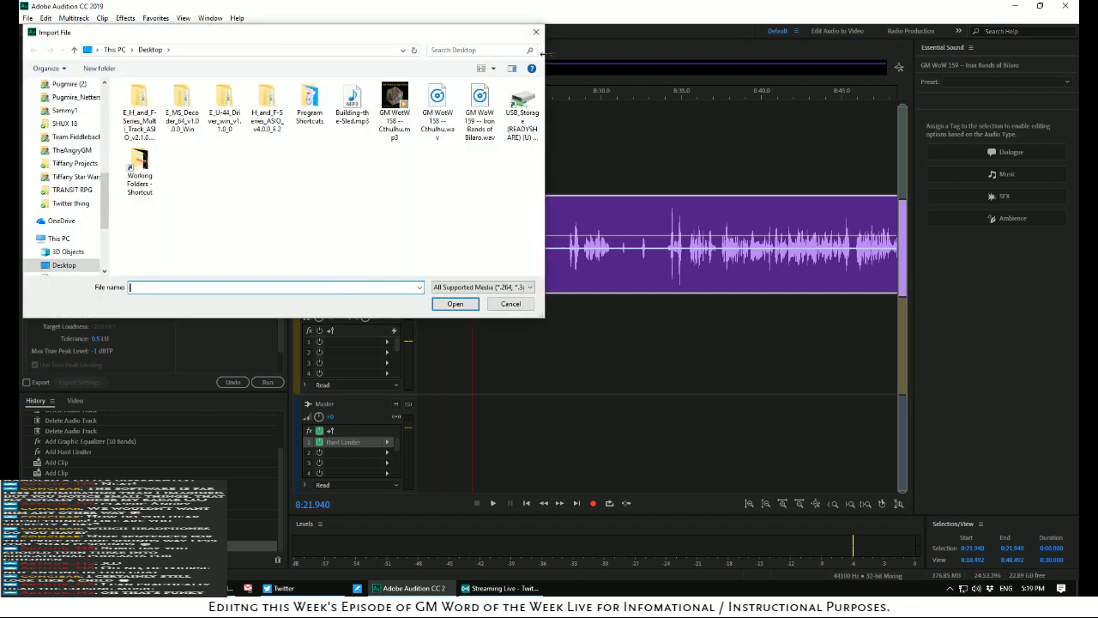
click(537, 33)
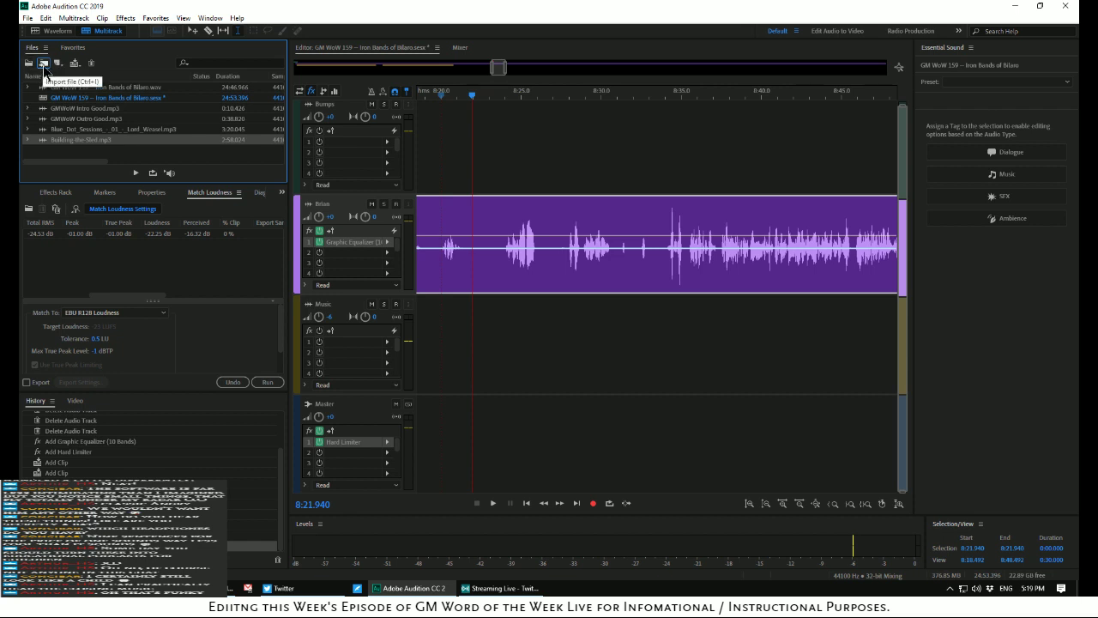
click(27, 18)
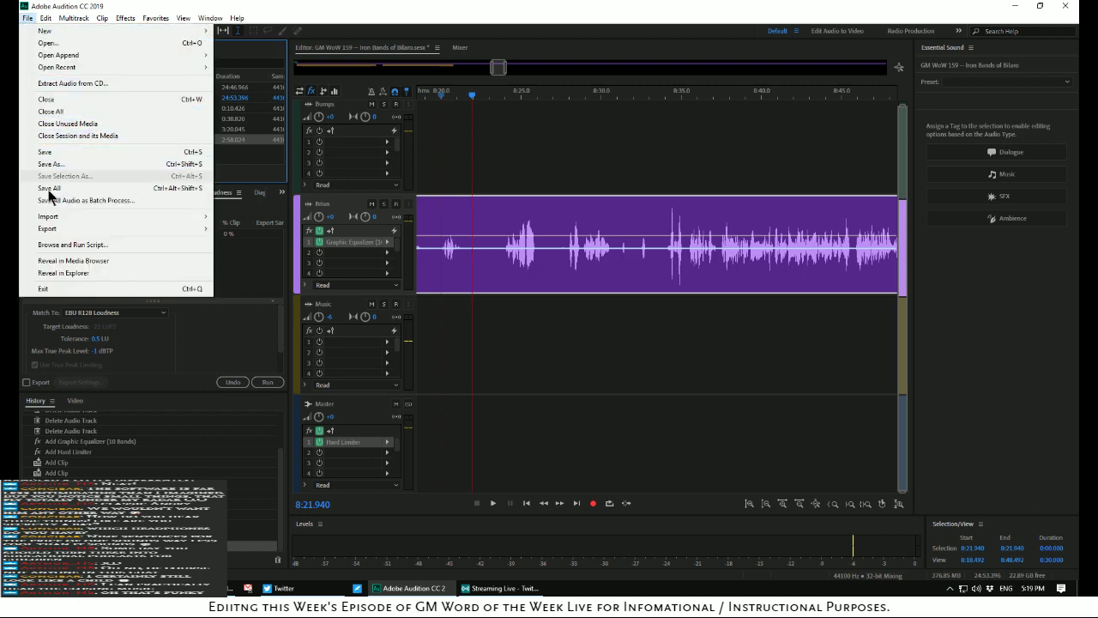
mouse_move(53, 223)
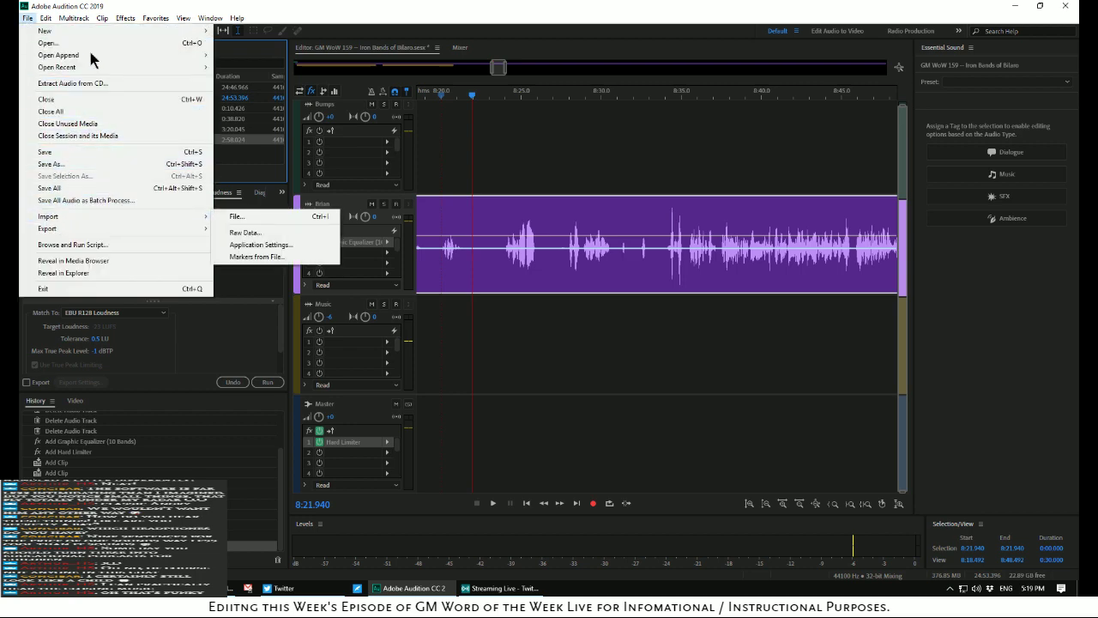
Import Blue_Dot_Sessions_-_07_-_The_Molerat.mp3 from the Blue_Dot_Sessions_-_Little_Rock folder into the session
mouse_move(237, 18)
click(43, 65)
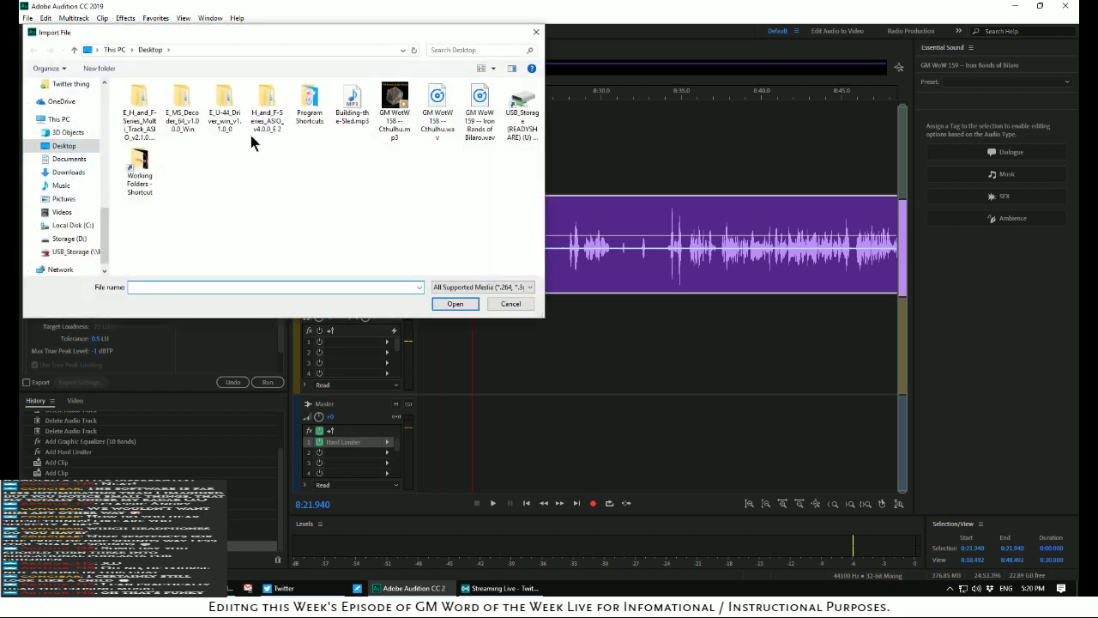
double_click(150, 175)
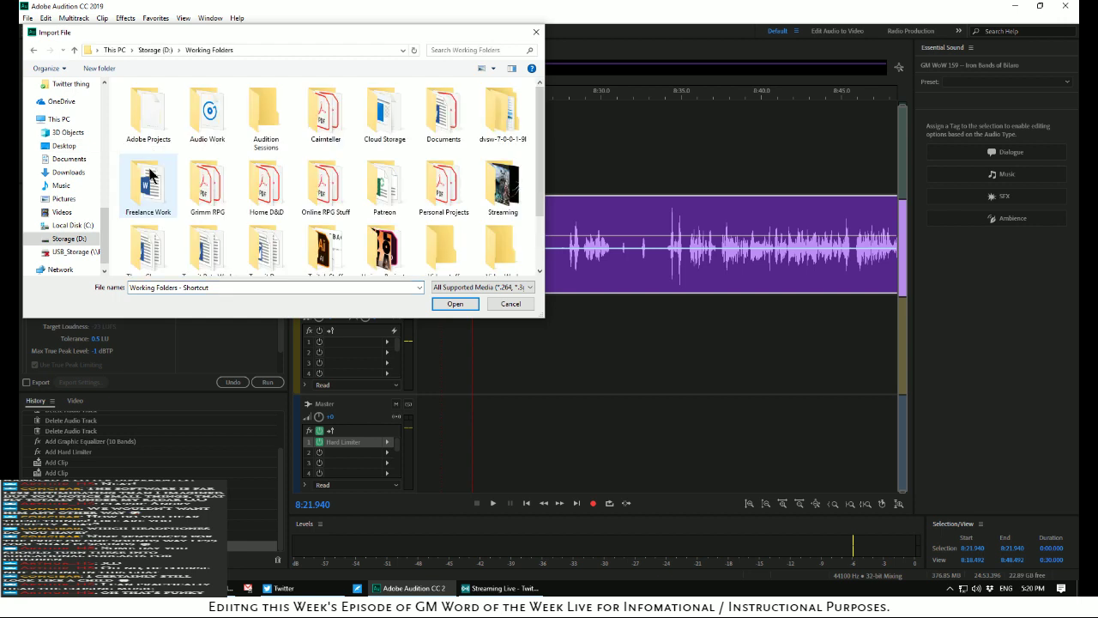
double_click(214, 125)
double_click(137, 103)
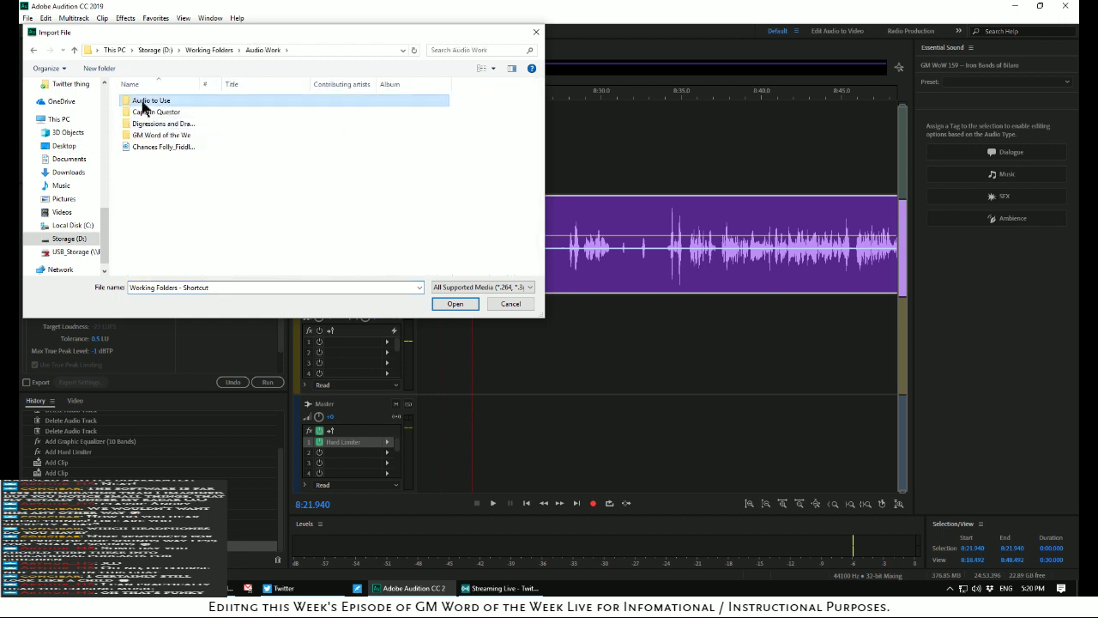
double_click(152, 101)
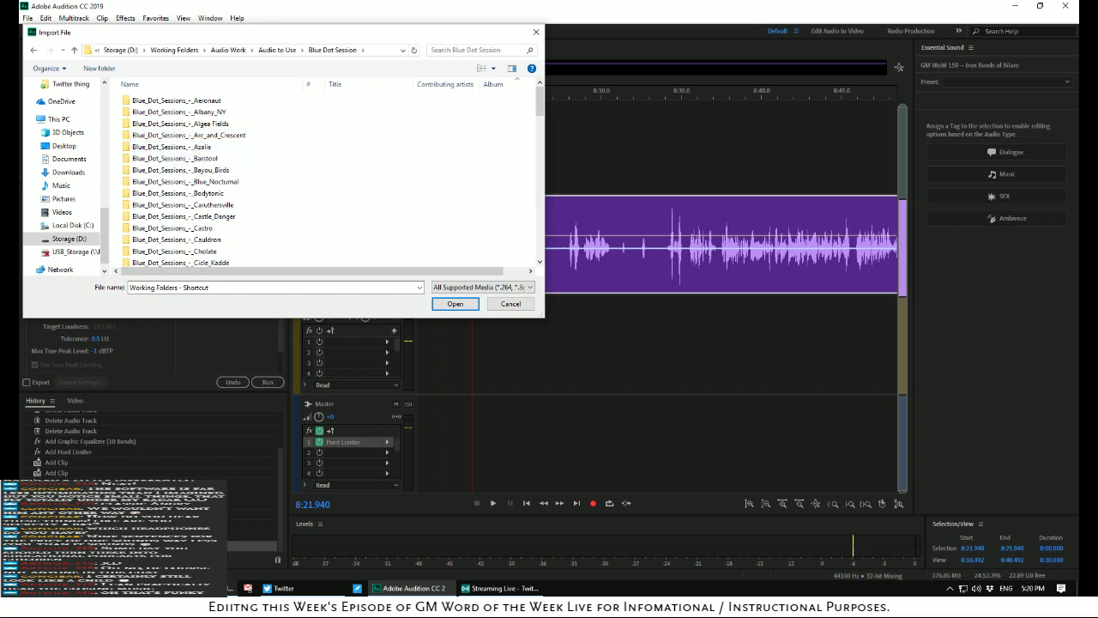
key(alt+Tab)
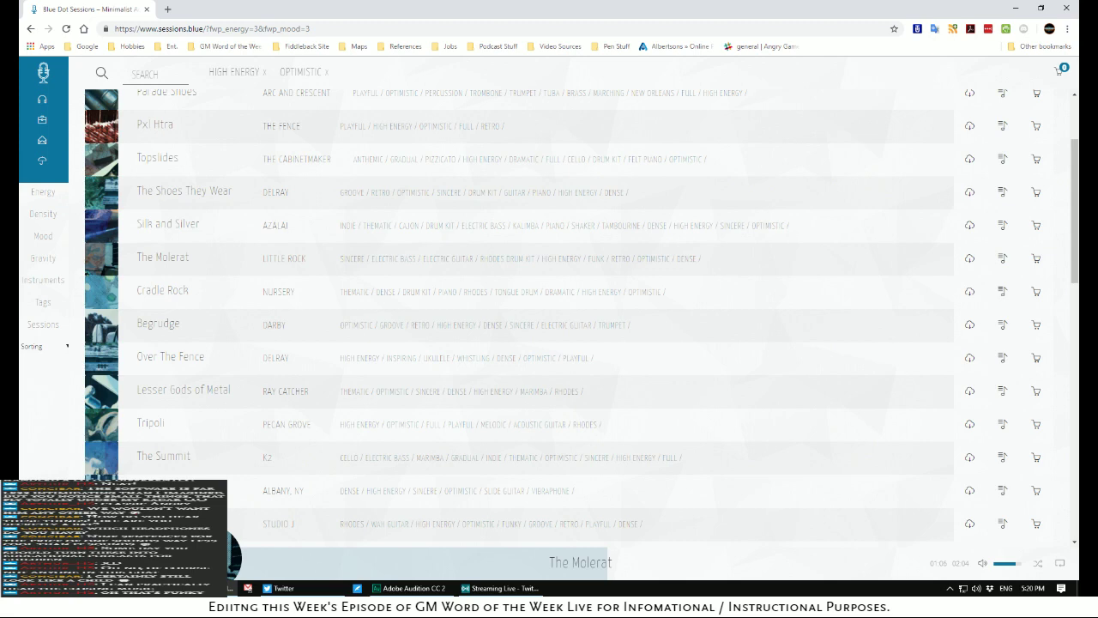
click(412, 587)
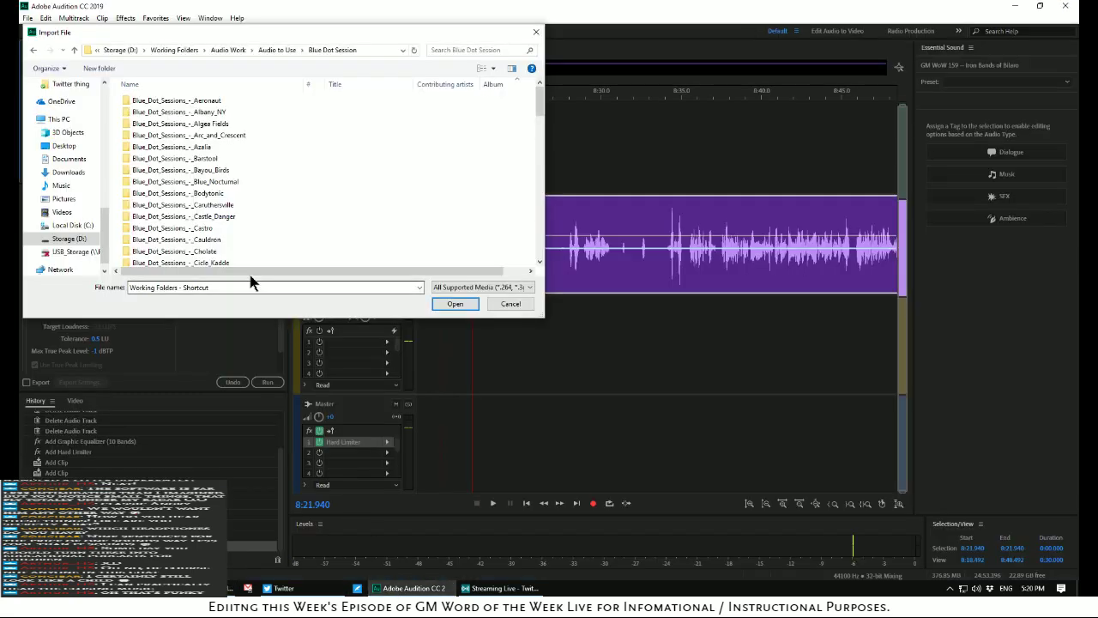
scroll(230, 137, down, 15)
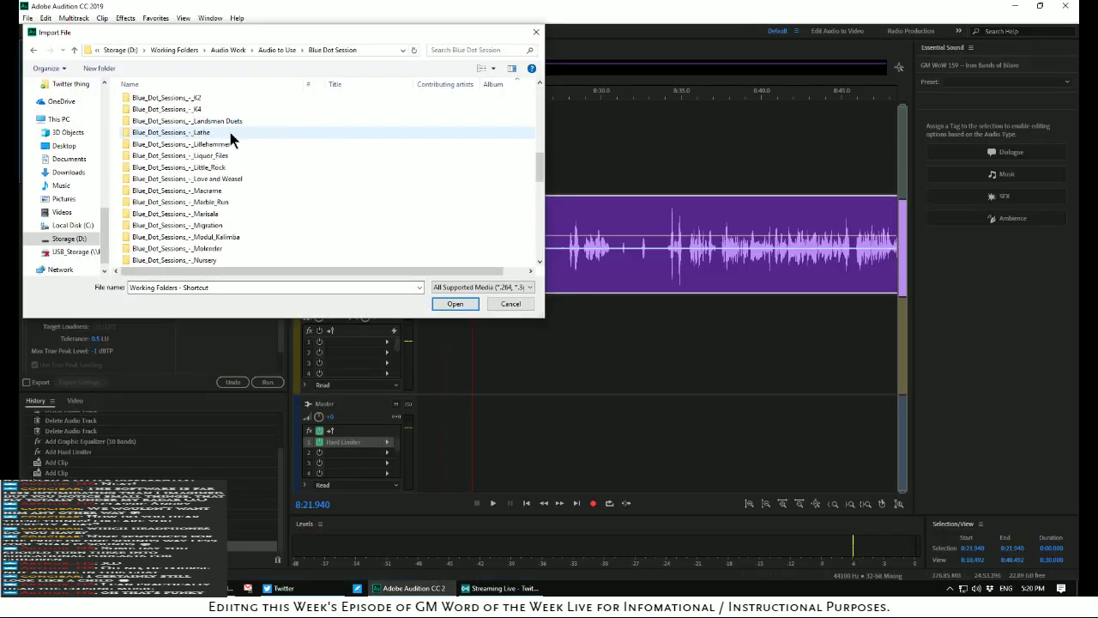
double_click(212, 168)
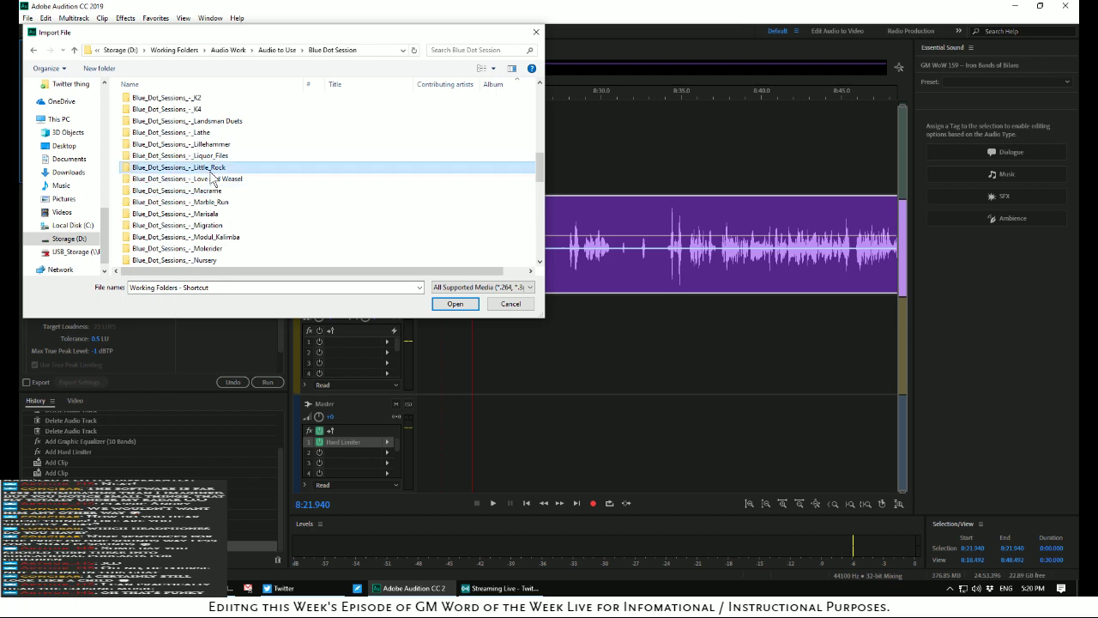
click(228, 251)
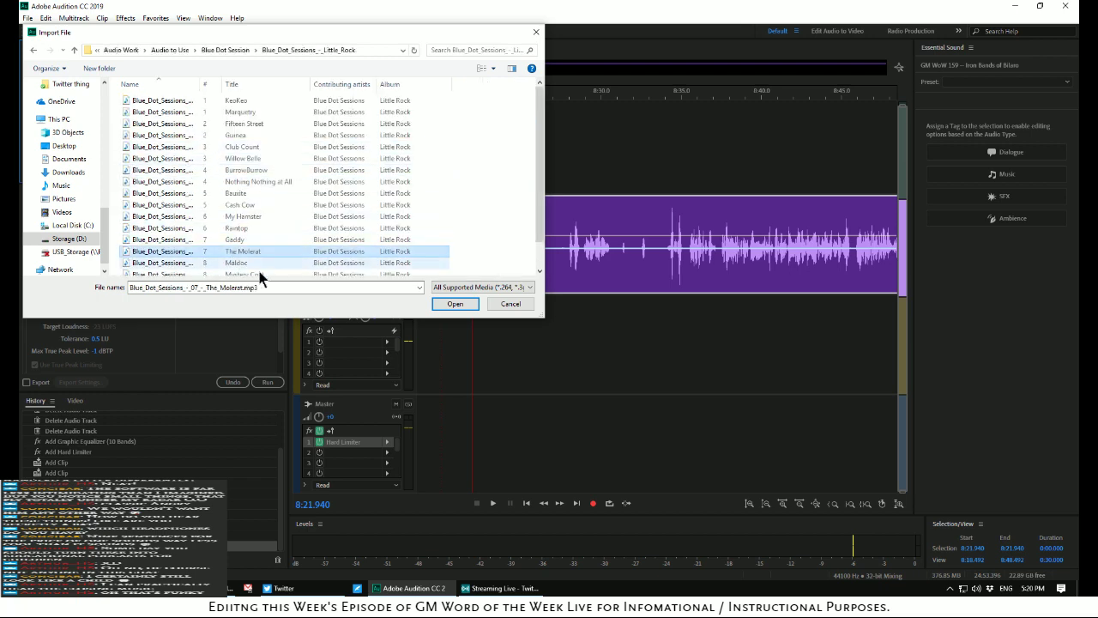
click(458, 303)
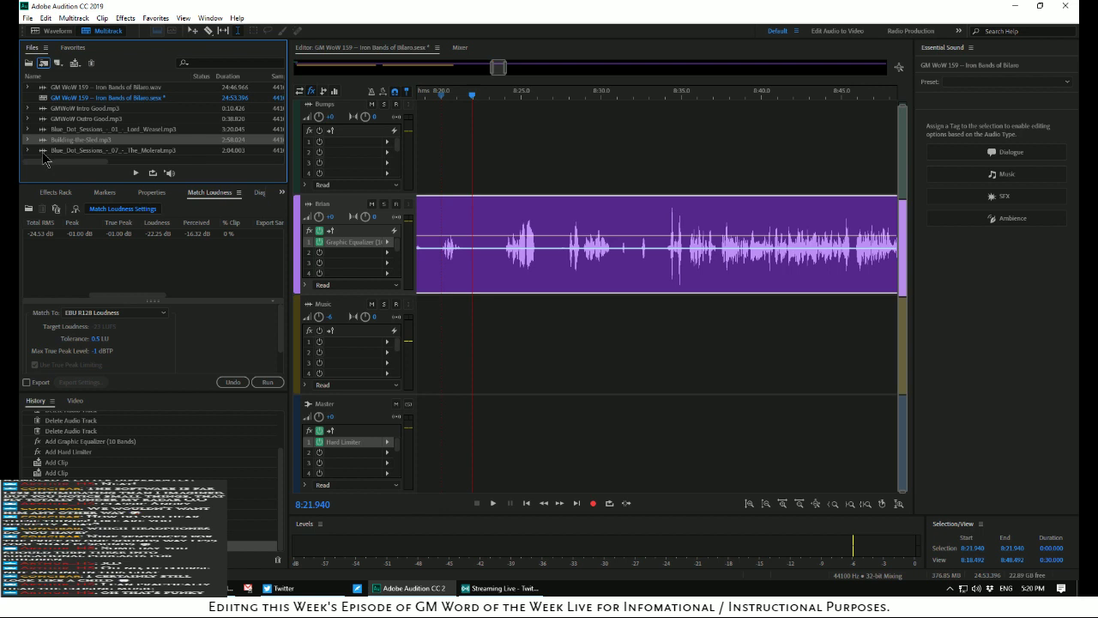
Place The Molerat on the Music track at about 8:20 and tag it as Music with the Balanced Background Music preset
drag(114, 184, 444, 387)
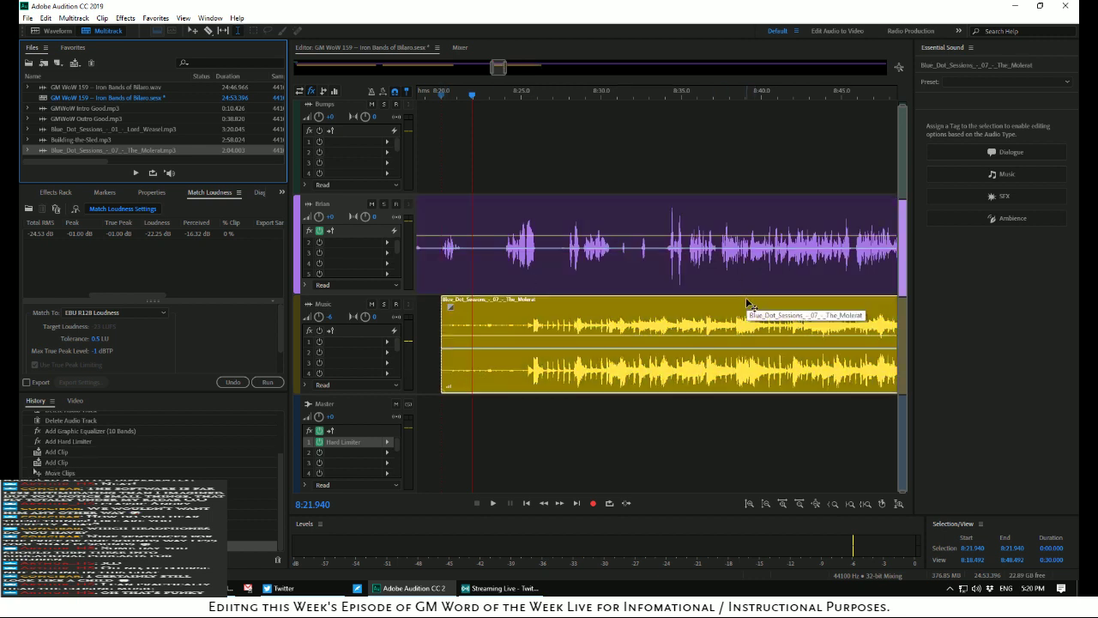
click(755, 314)
click(968, 176)
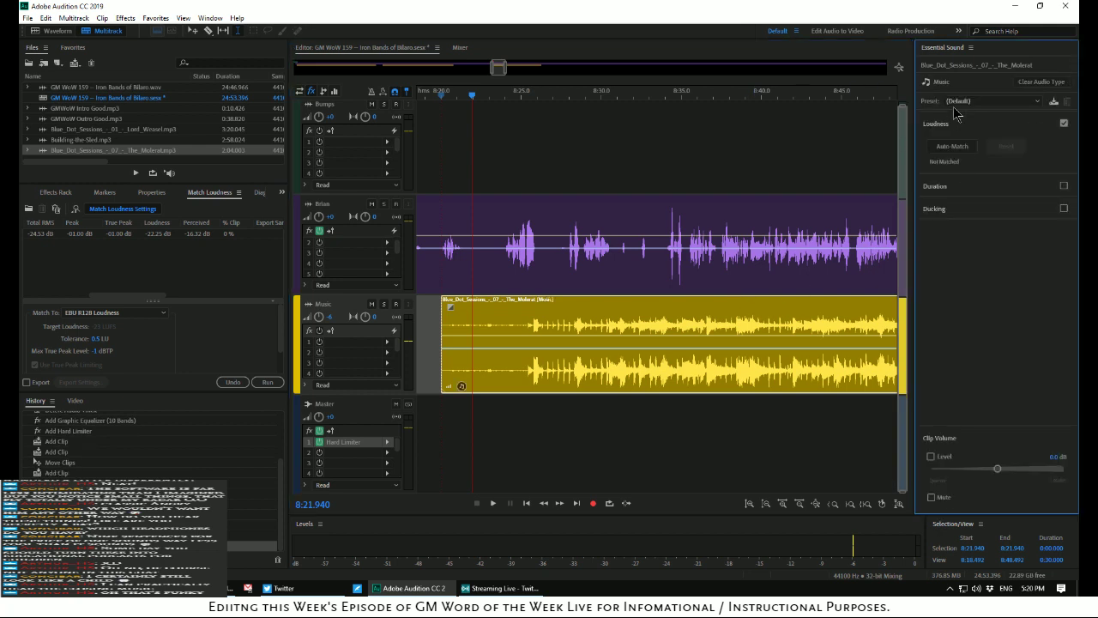
click(956, 103)
click(969, 127)
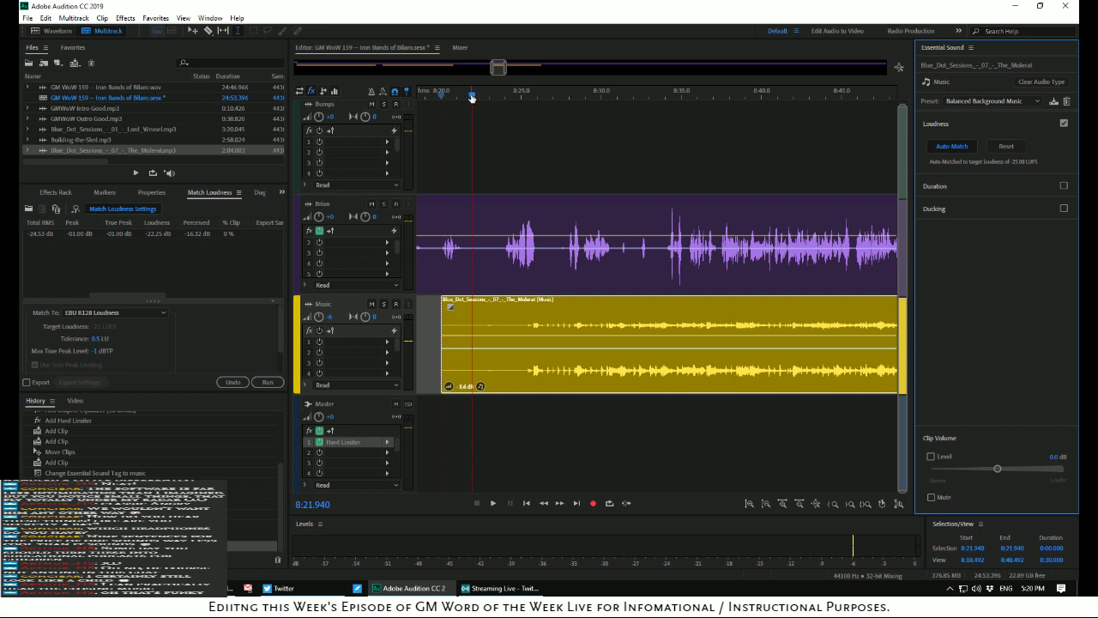
Play the mix from about 8:17 past the end of The Molerat, and fade the clip out from about 10:07 to its end
drag(471, 97, 709, 126)
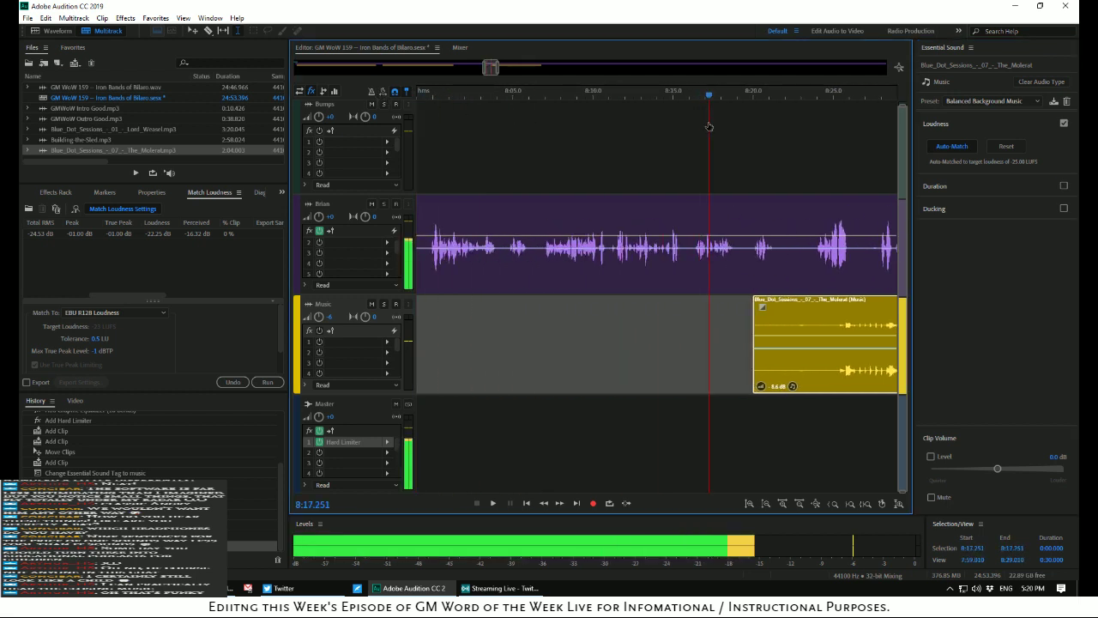
key(space)
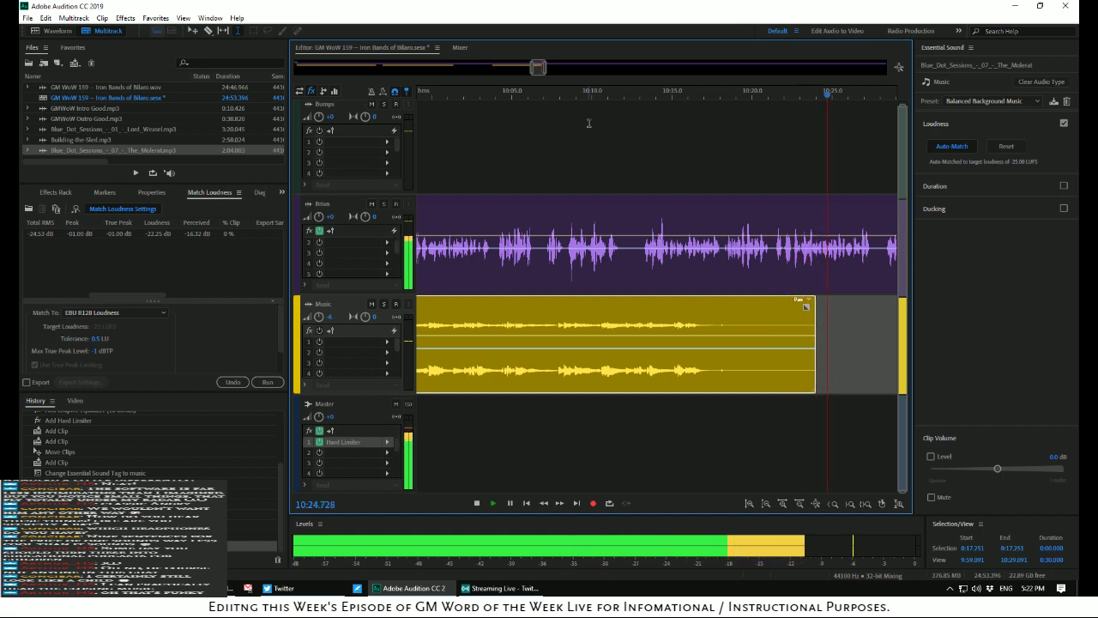
key(space)
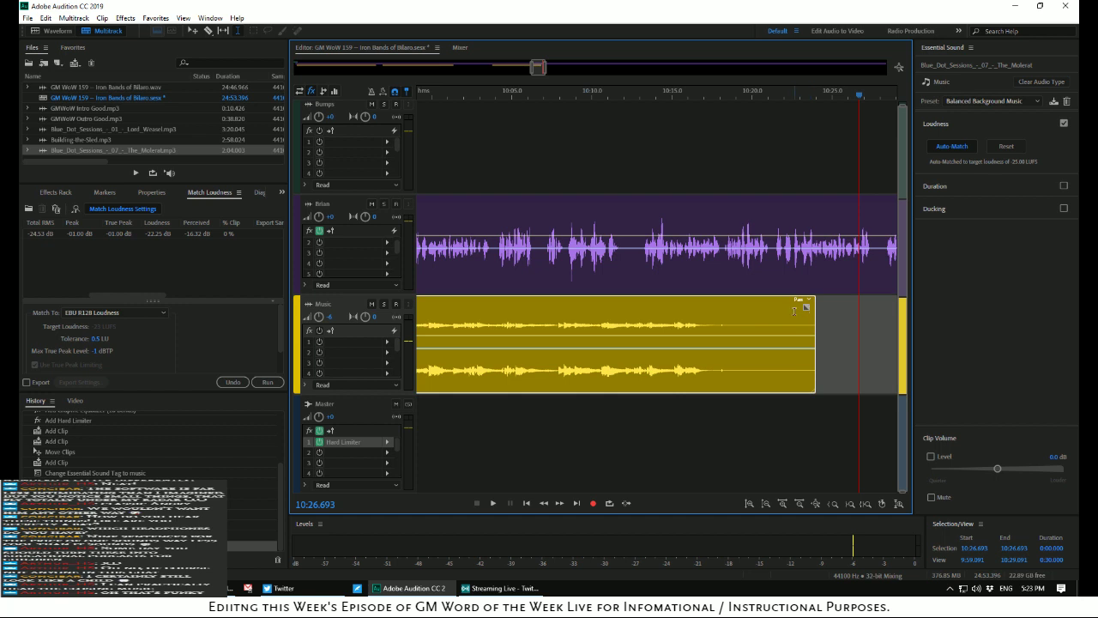
mouse_move(806, 307)
mouse_down()
mouse_move(788, 331)
mouse_move(797, 316)
mouse_move(781, 327)
mouse_move(722, 323)
mouse_move(631, 302)
mouse_move(614, 317)
mouse_move(612, 289)
mouse_move(609, 365)
mouse_move(618, 328)
mouse_move(576, 361)
mouse_move(549, 344)
mouse_move(510, 341)
mouse_move(524, 327)
mouse_move(544, 343)
mouse_up()
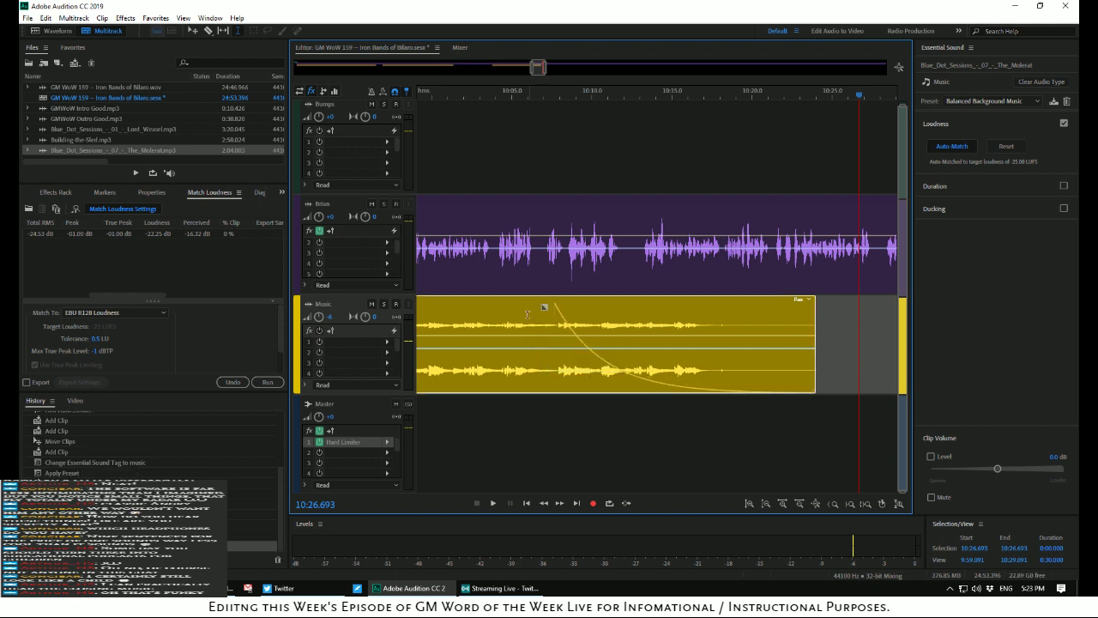
Listen to the mix from about 10:02 and park the playhead at the narration pause at about 12:11.7
click(466, 158)
key(space)
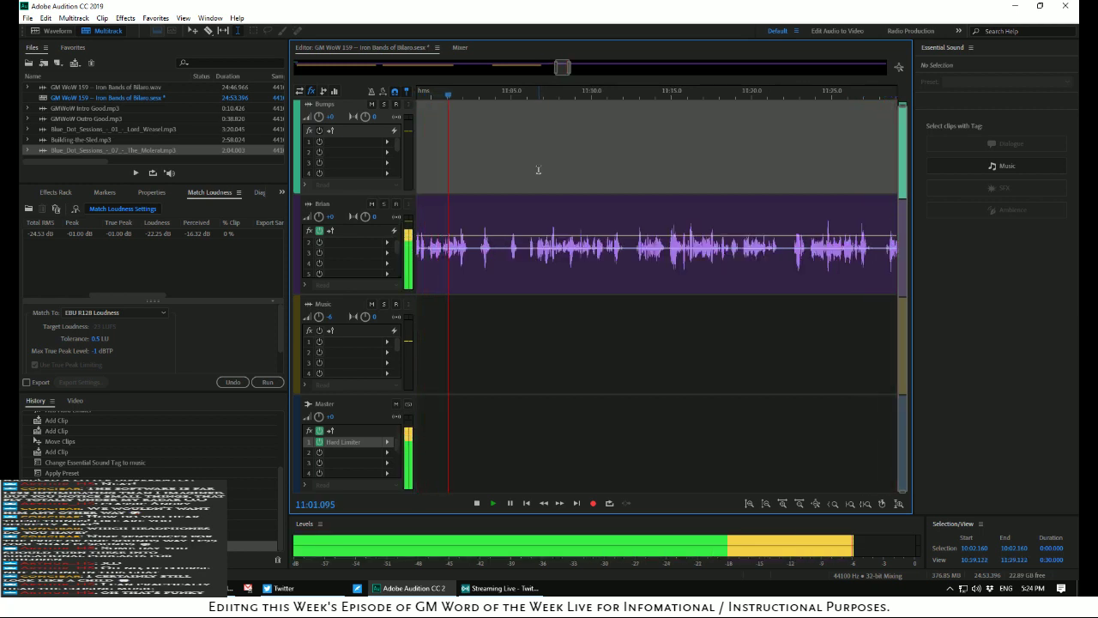
key(space)
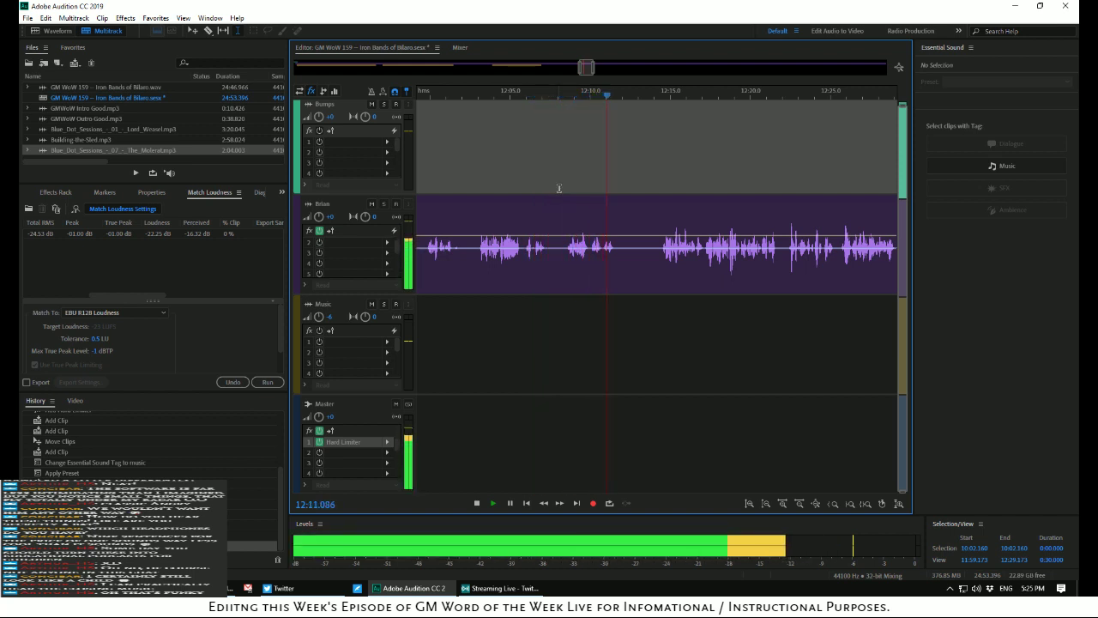
key(space)
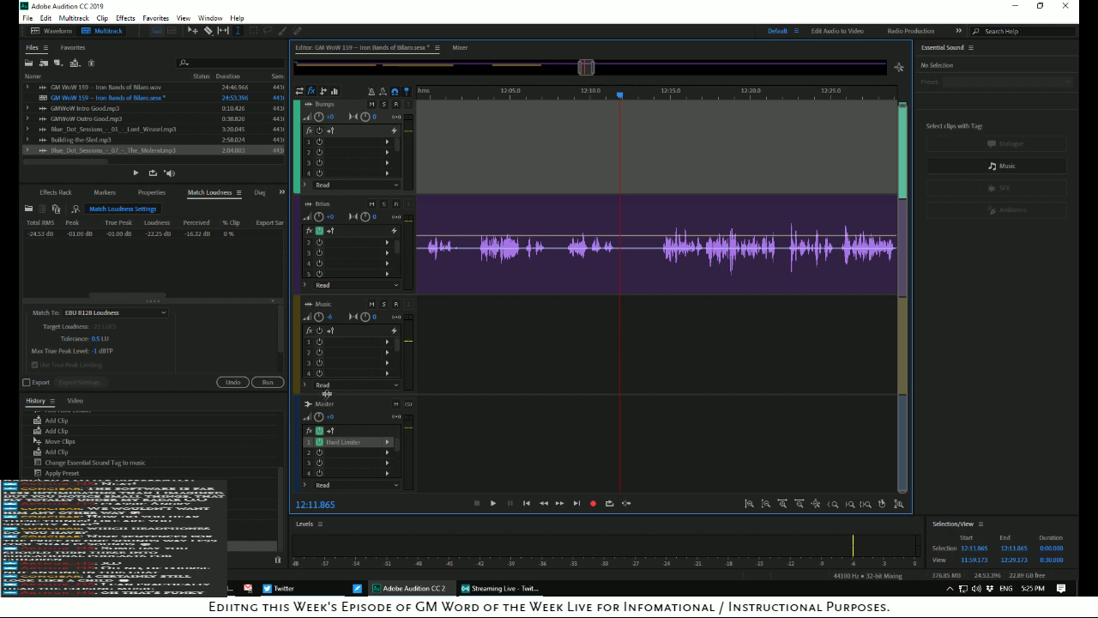
key(space)
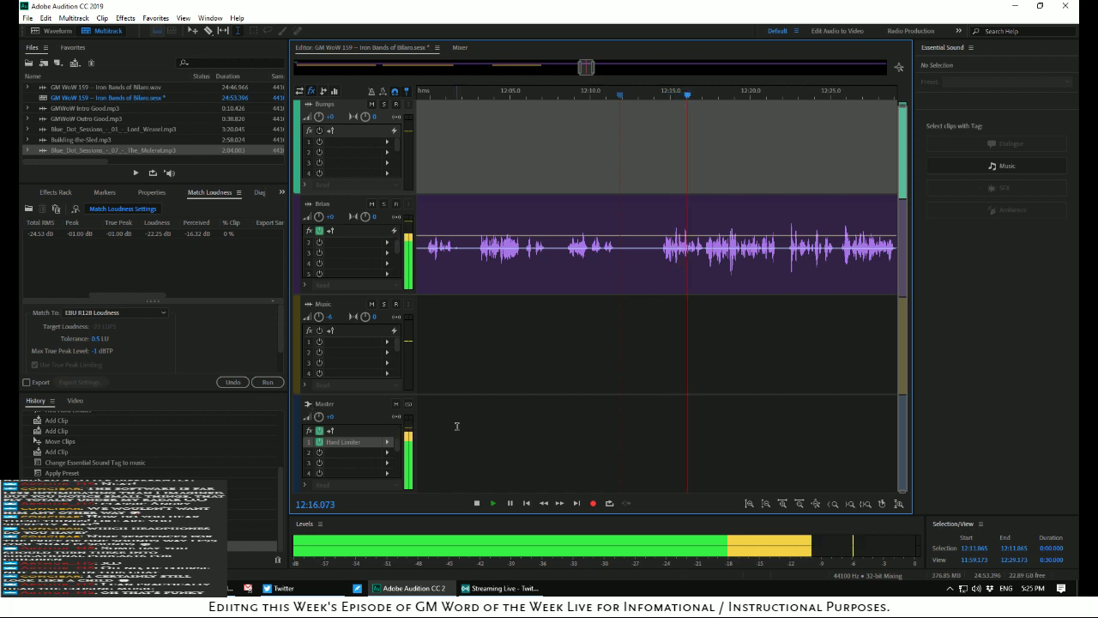
key(space)
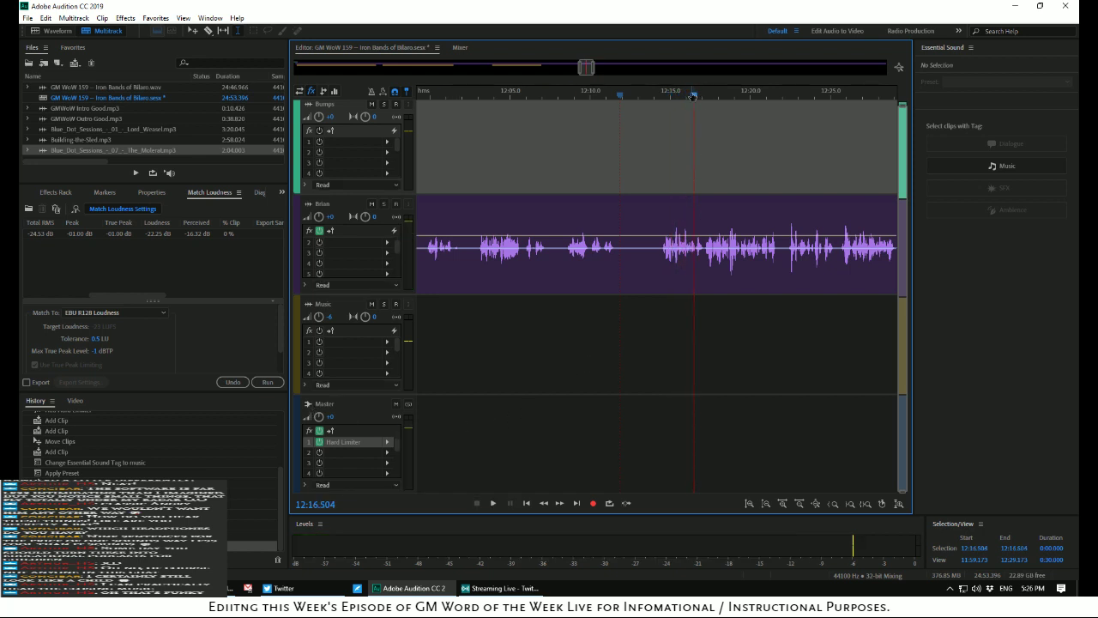
click(612, 110)
key(space)
key(space)
click(617, 98)
Switch to the Blue Dot Sessions site in the browser and preview Cradle Rock, Begrudge and Over The Fence
key(alt+Tab)
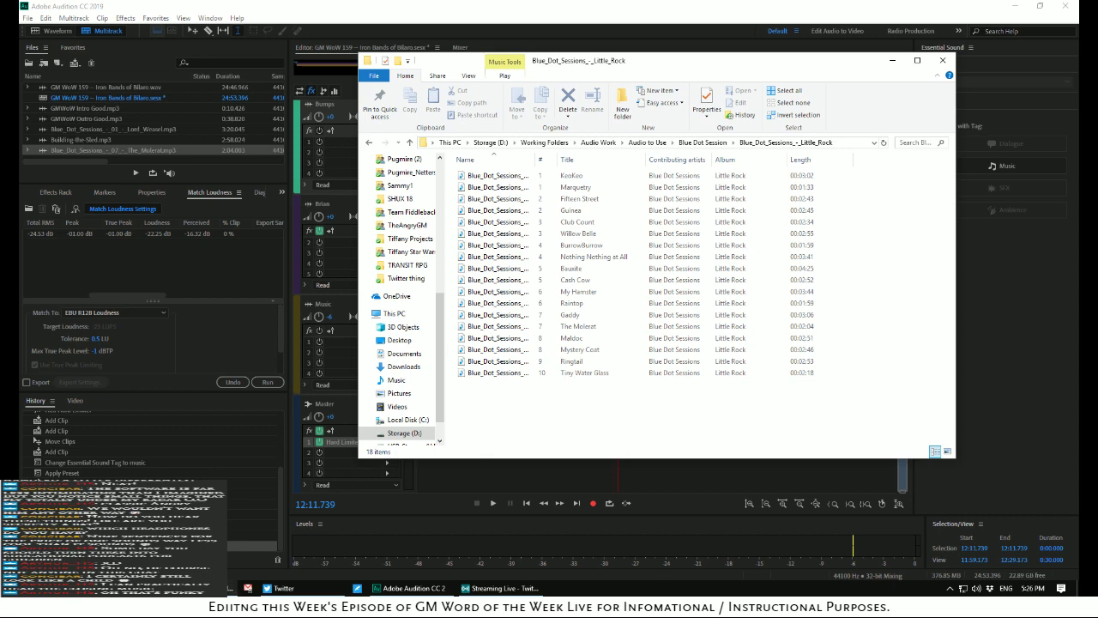
key(alt+Tab)
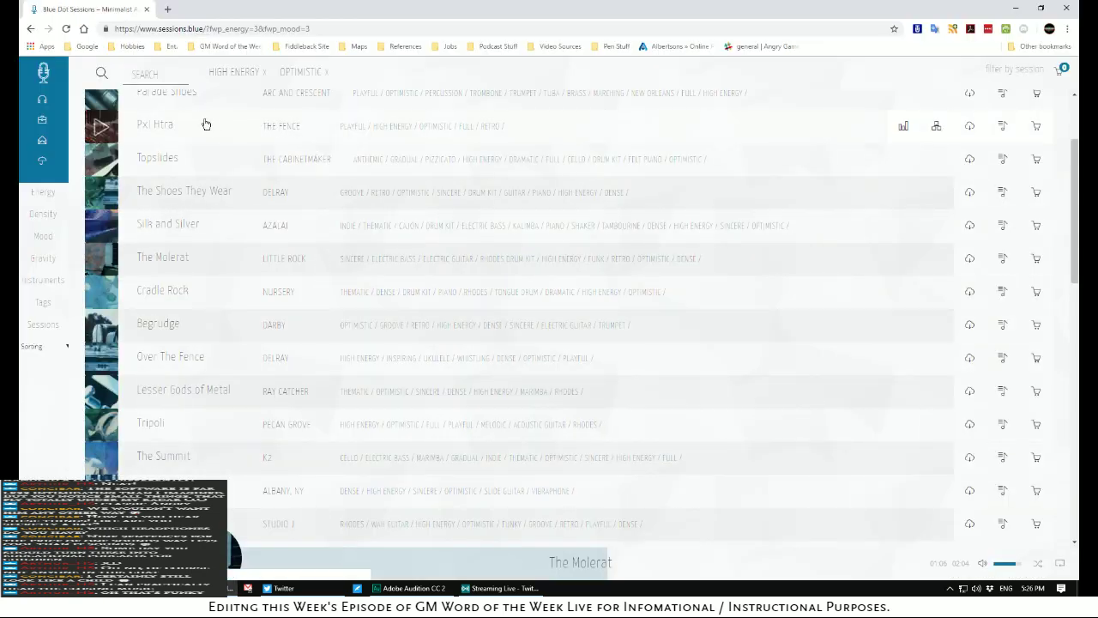
scroll(194, 125, down, 1)
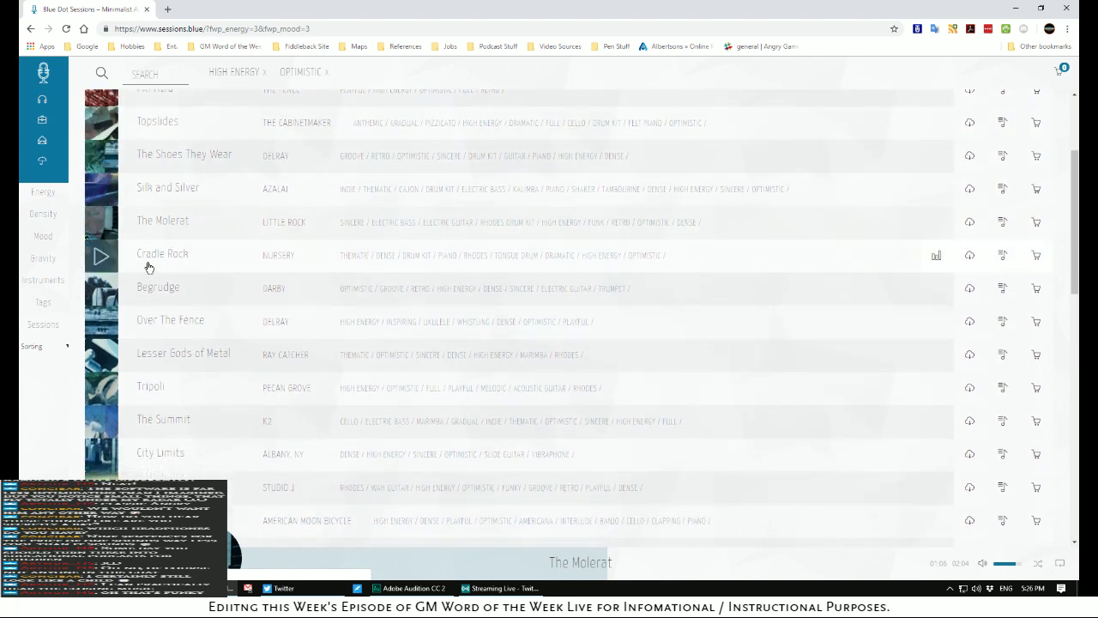
click(101, 259)
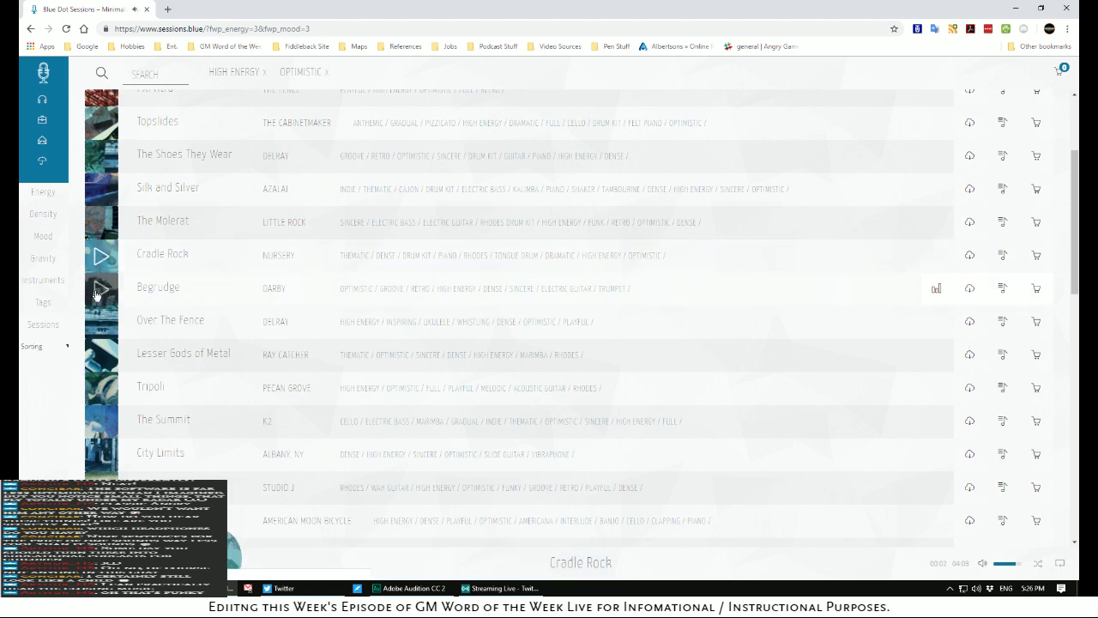
click(95, 296)
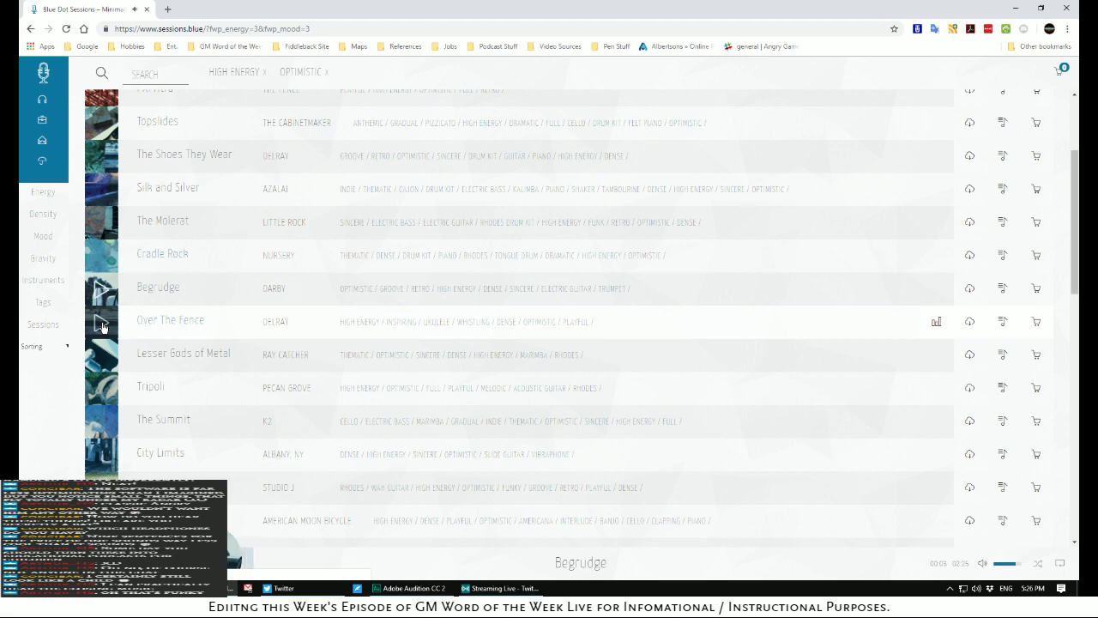
click(102, 325)
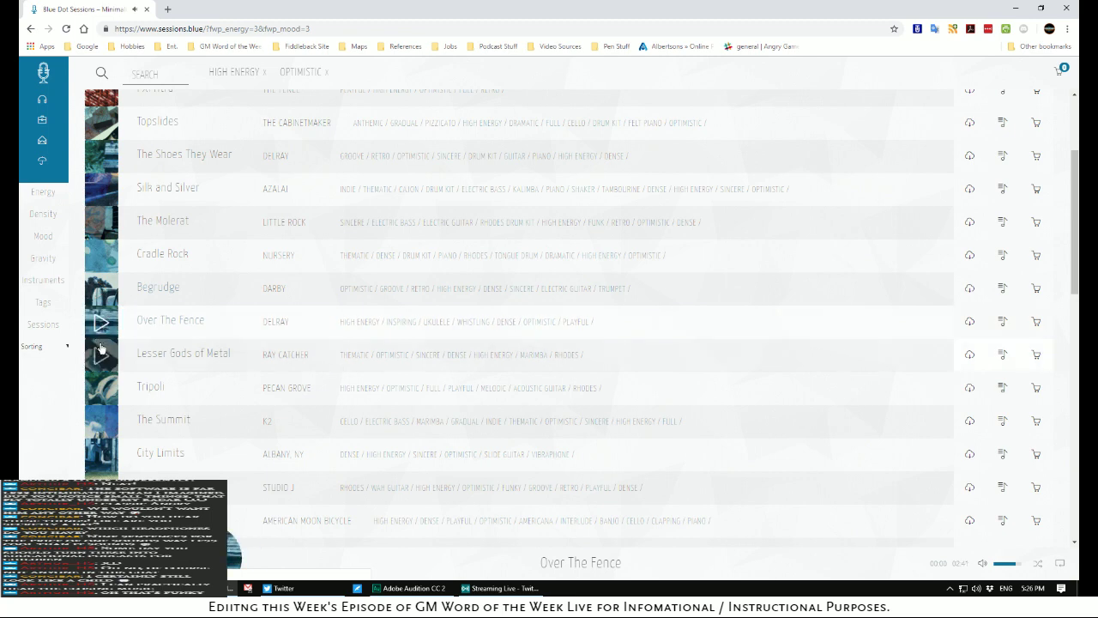
Preview Lesser Gods of Metal, skipping ahead to several points in the track
click(103, 357)
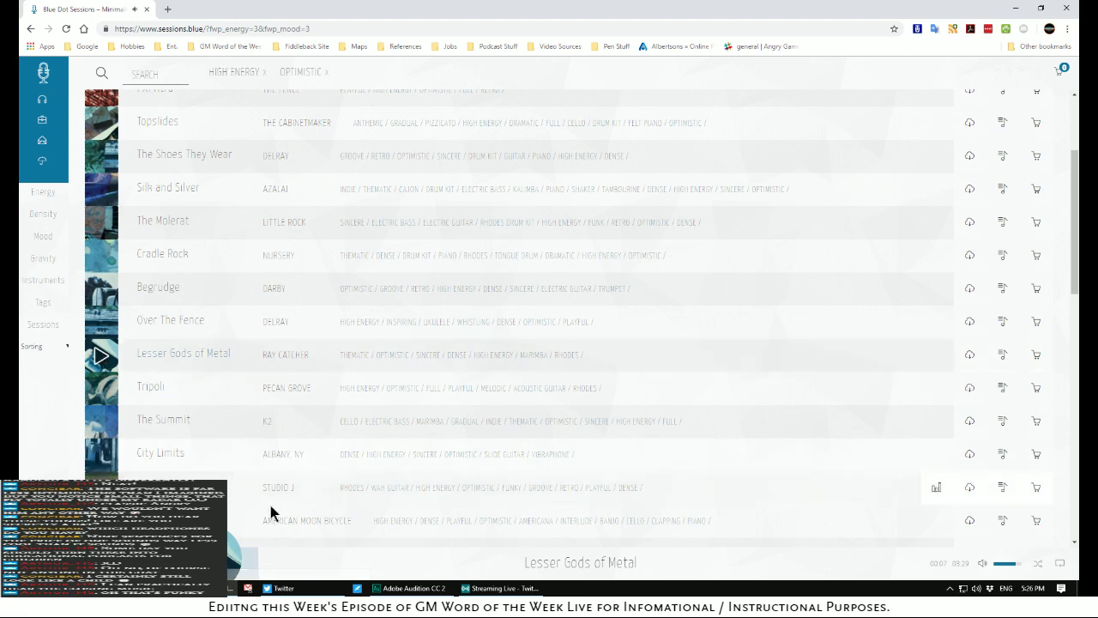
click(303, 567)
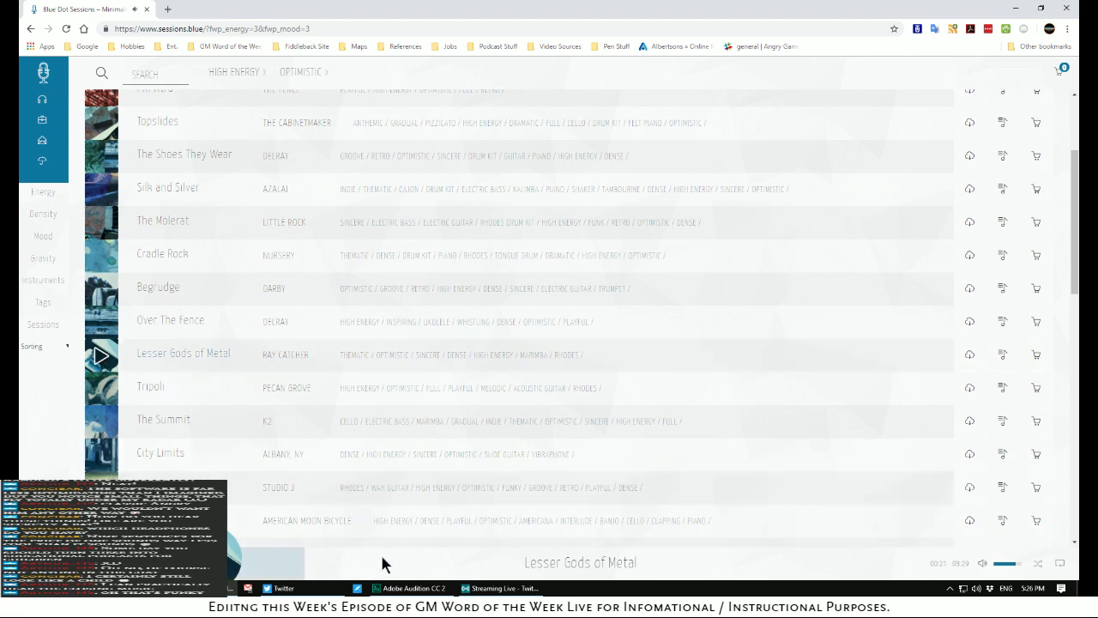
click(382, 562)
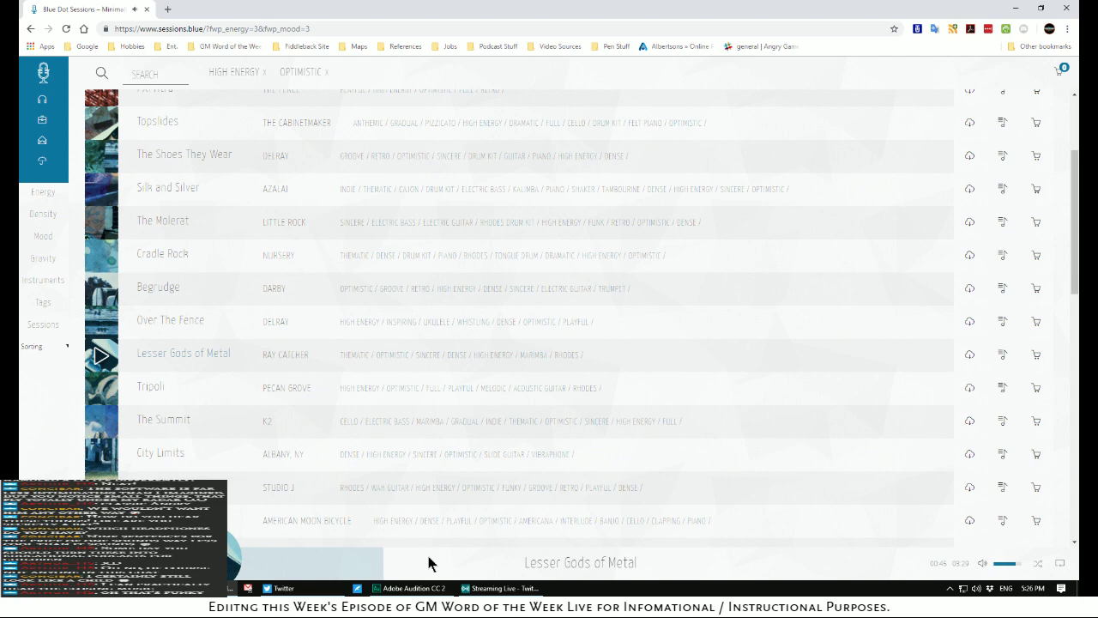
click(529, 562)
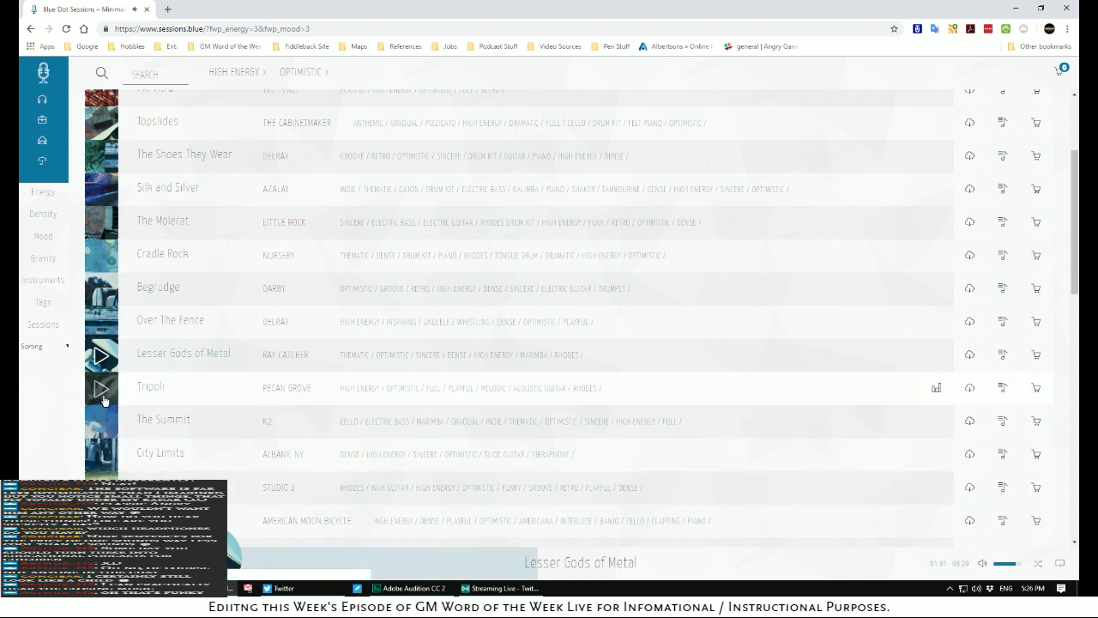
Preview the tracks Tripoli, The Summit and City Limits
click(102, 396)
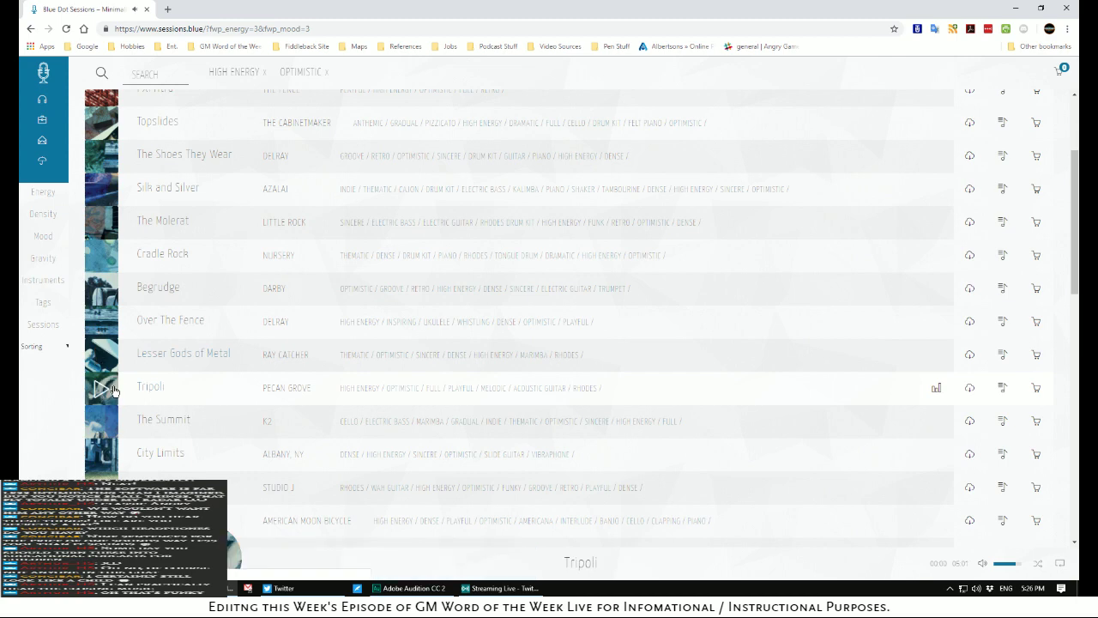
scroll(112, 392, down, 3)
scroll(112, 392, down, 3)
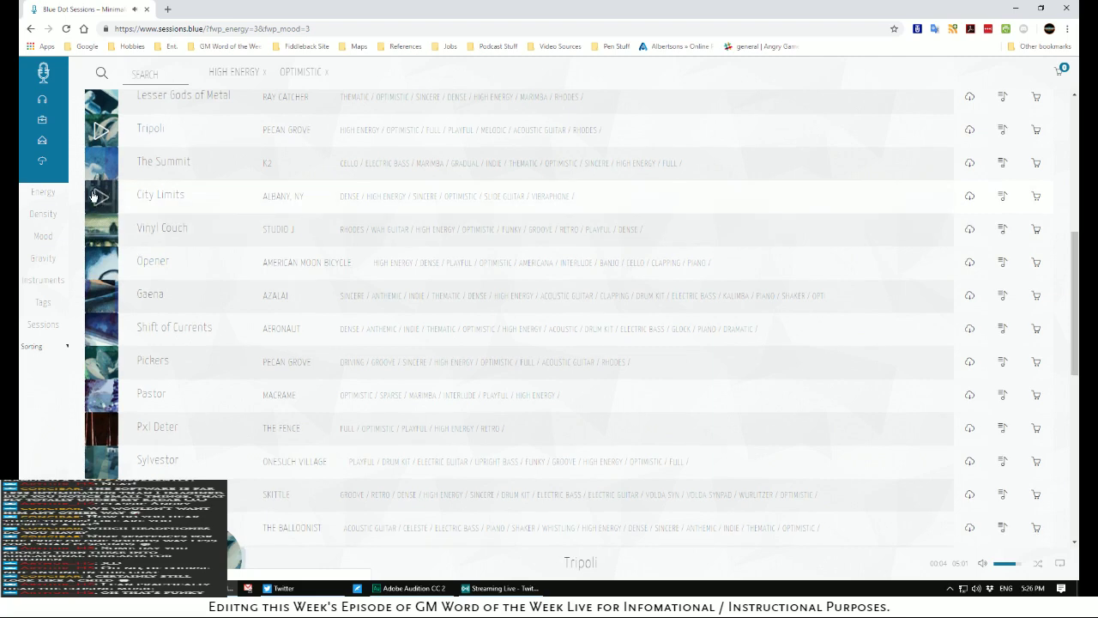
click(99, 164)
click(94, 200)
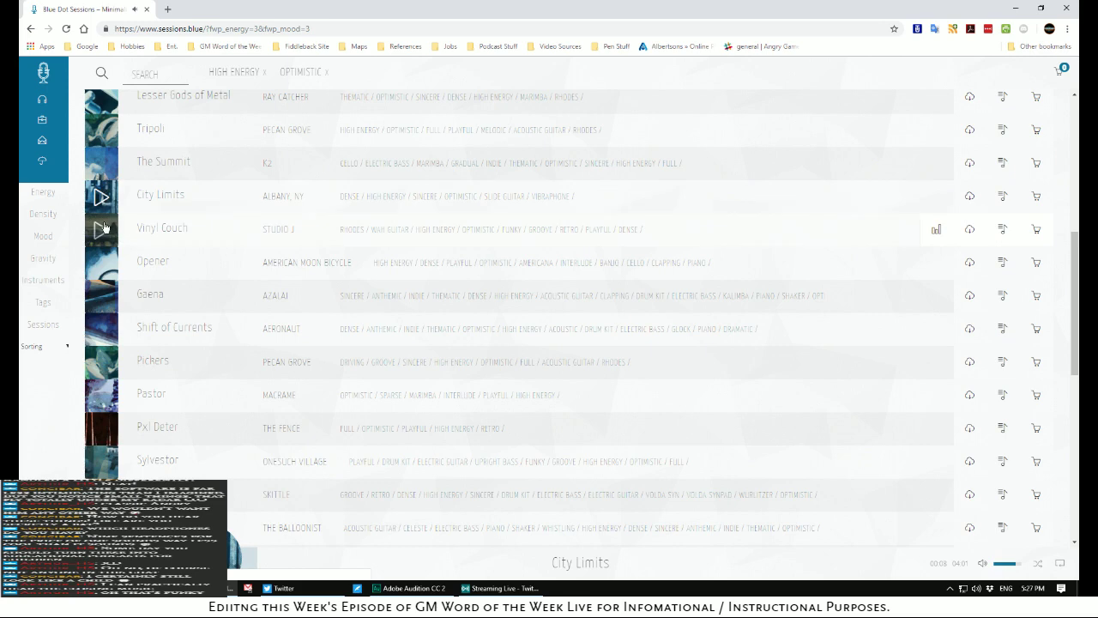
Preview the tracks Vinyl Couch, Opener and Gaena
click(101, 227)
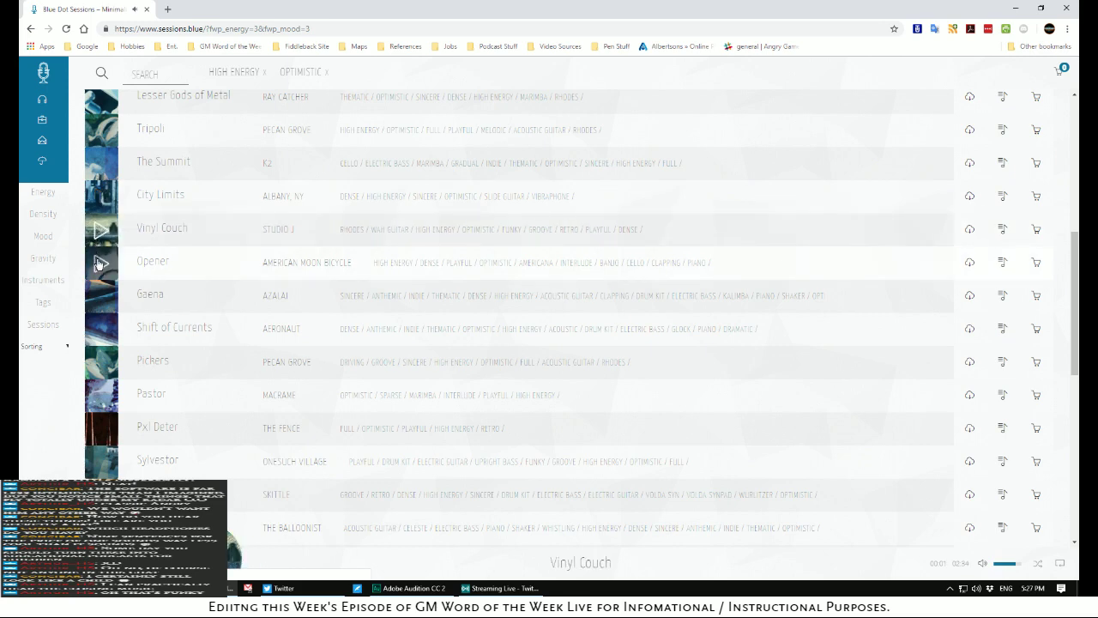
click(99, 264)
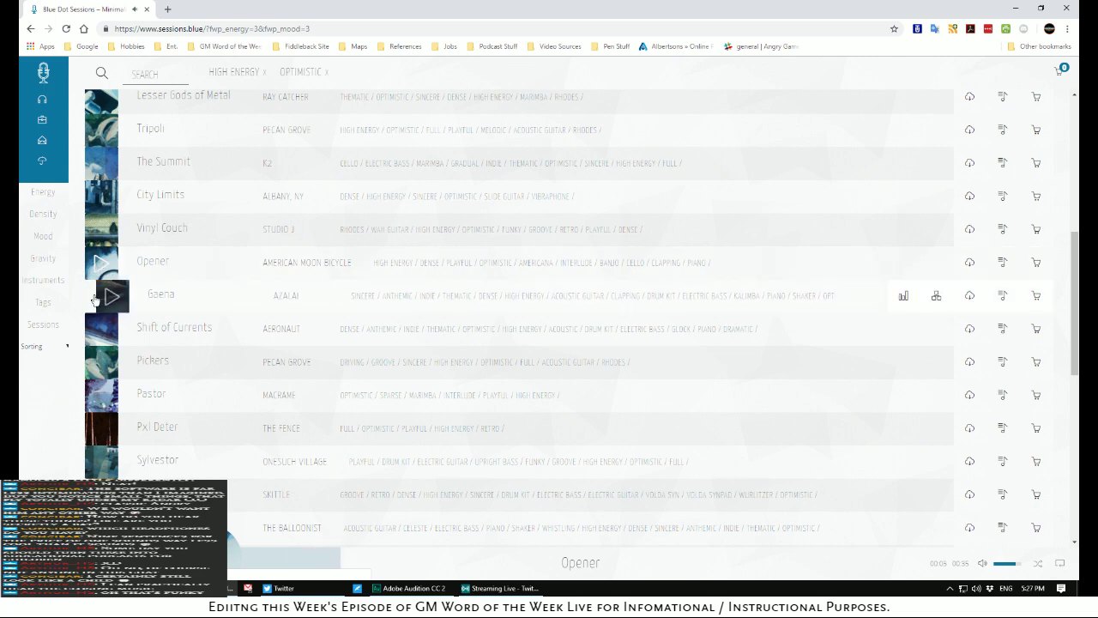
click(99, 300)
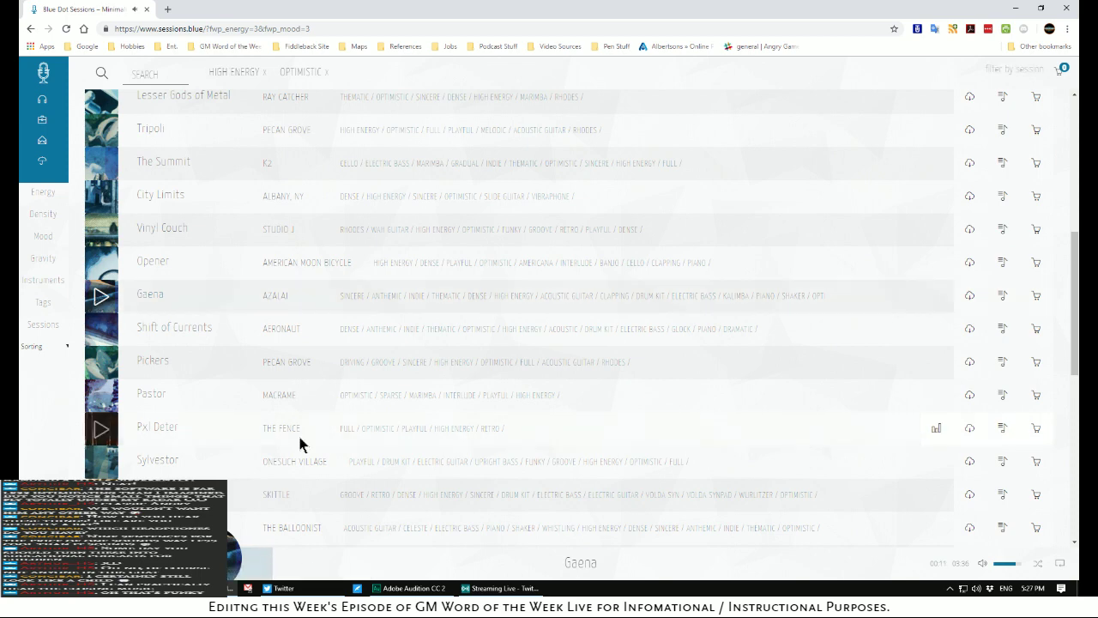
Preview Shift of Currents and Pickers, skipping ahead to a further point in each track
click(101, 327)
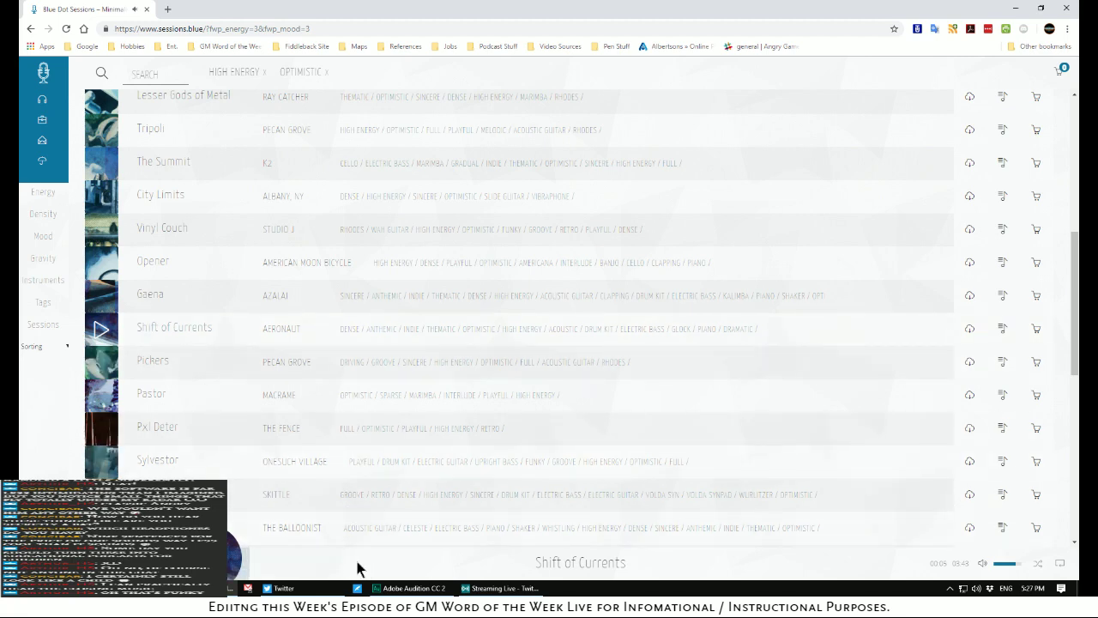
click(533, 566)
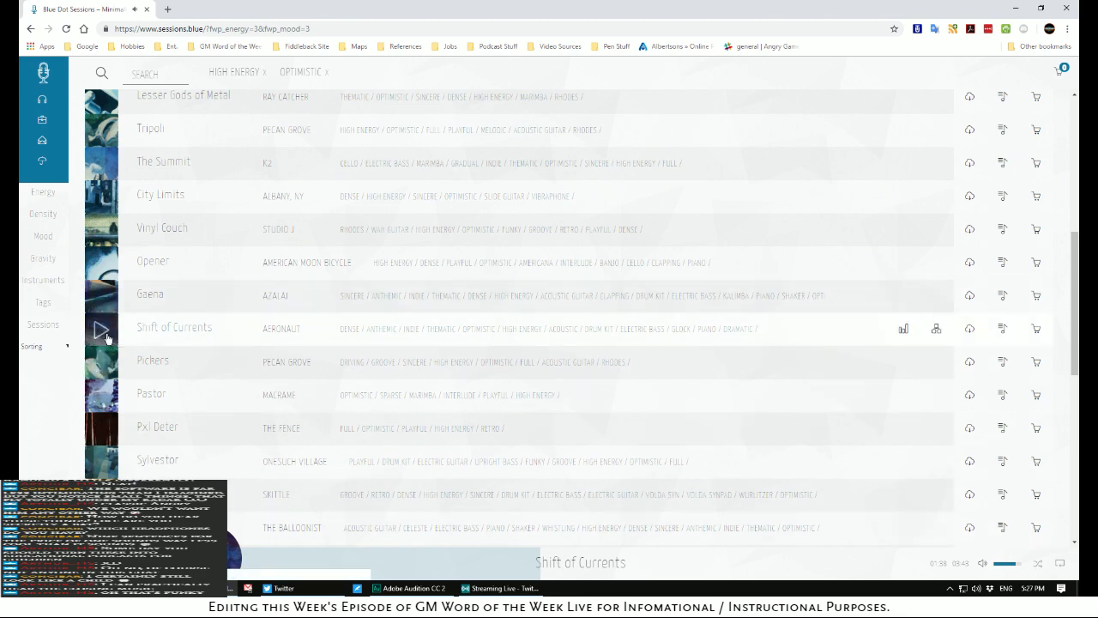
click(100, 362)
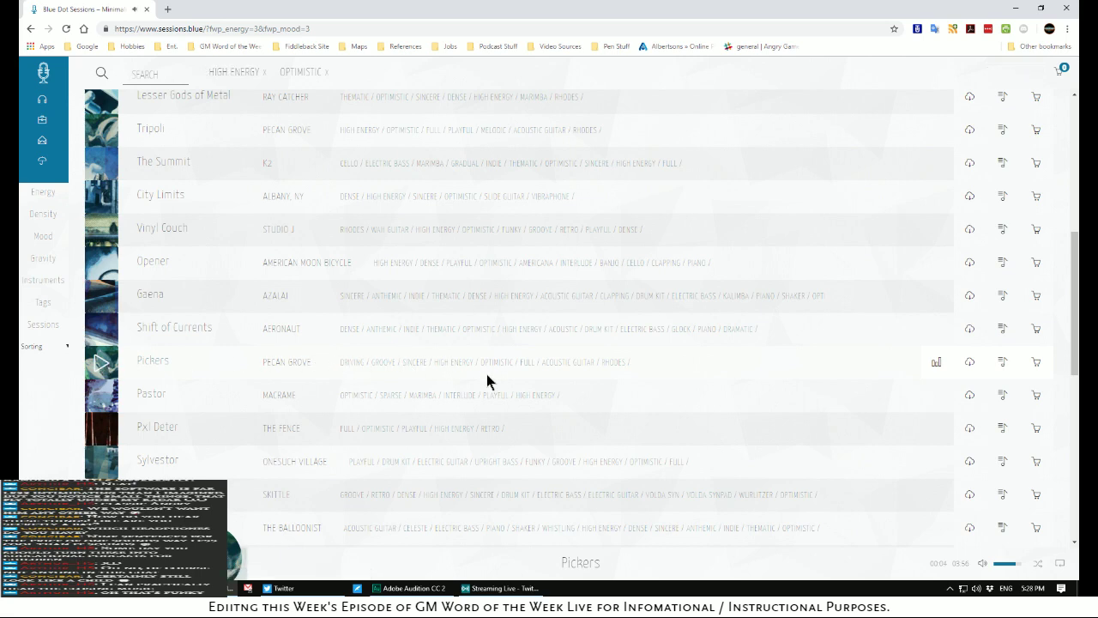
mouse_move(428, 590)
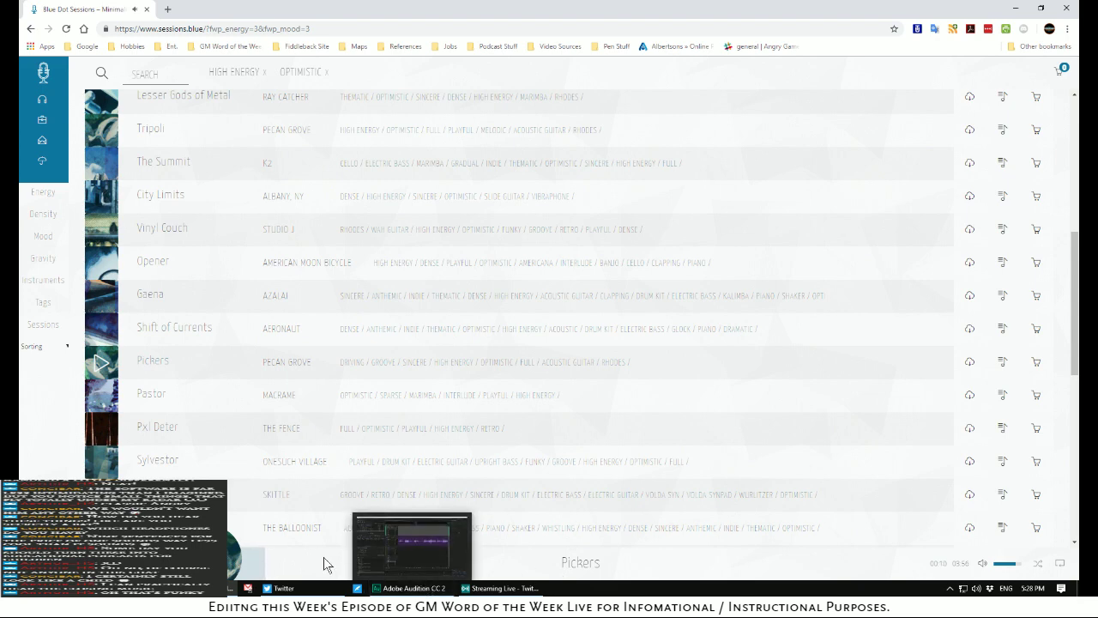
click(520, 563)
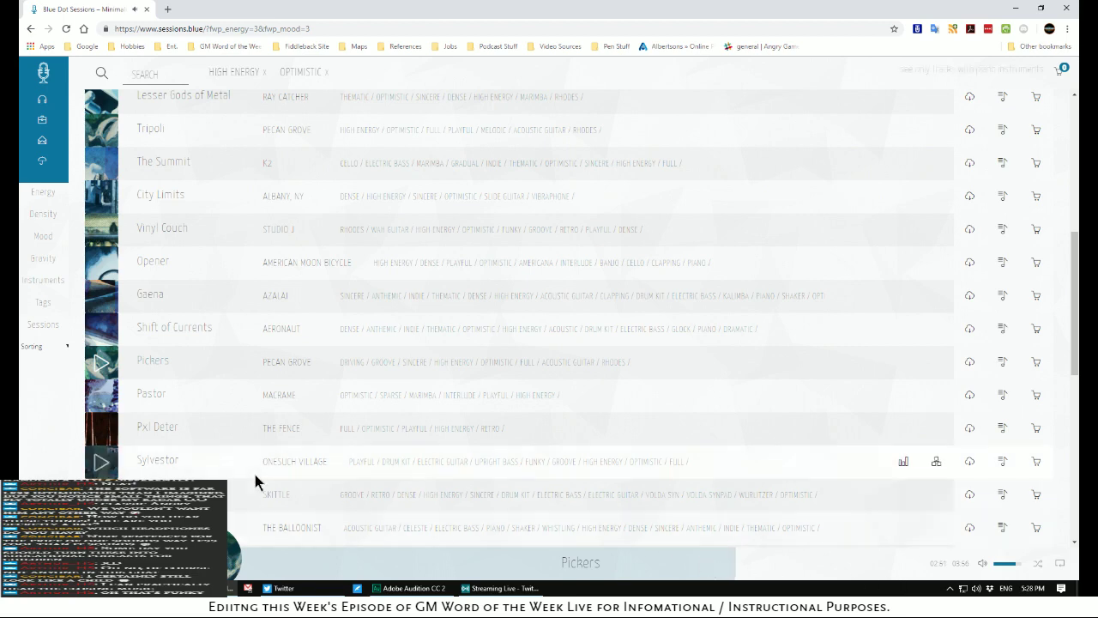
Preview Pastor and Pxl Deter, skipping ahead to several points in Pxl Deter
click(101, 395)
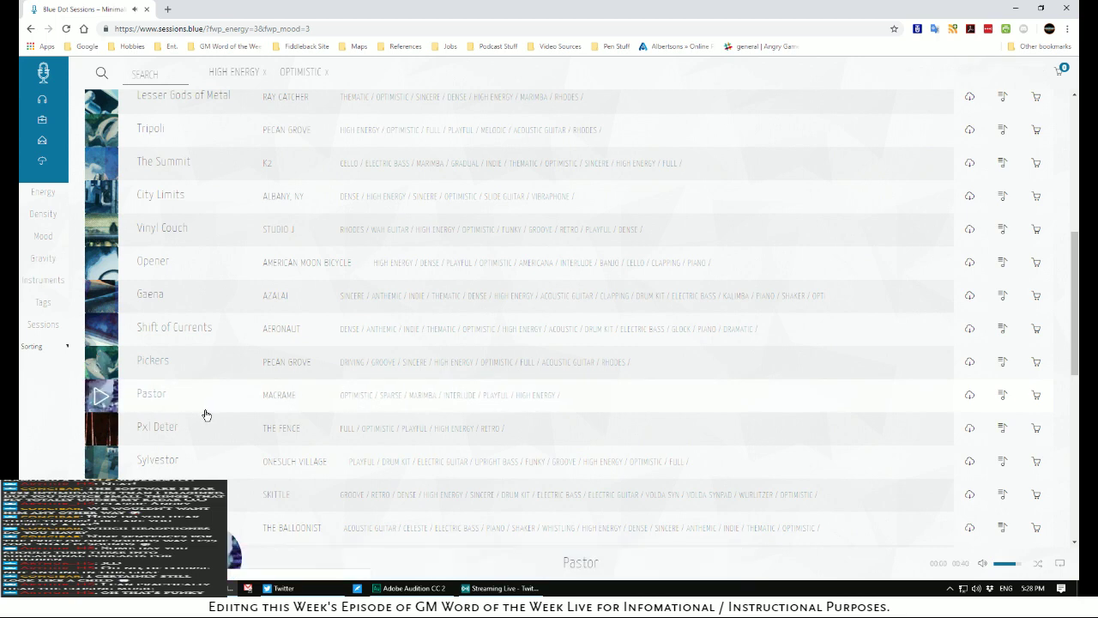
click(101, 429)
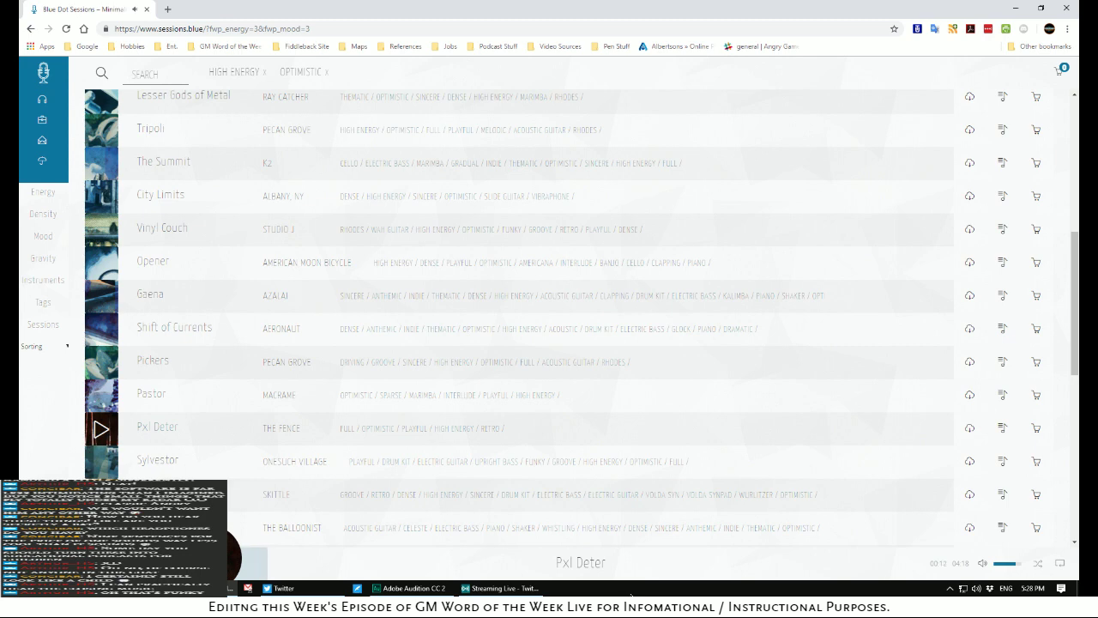
click(322, 561)
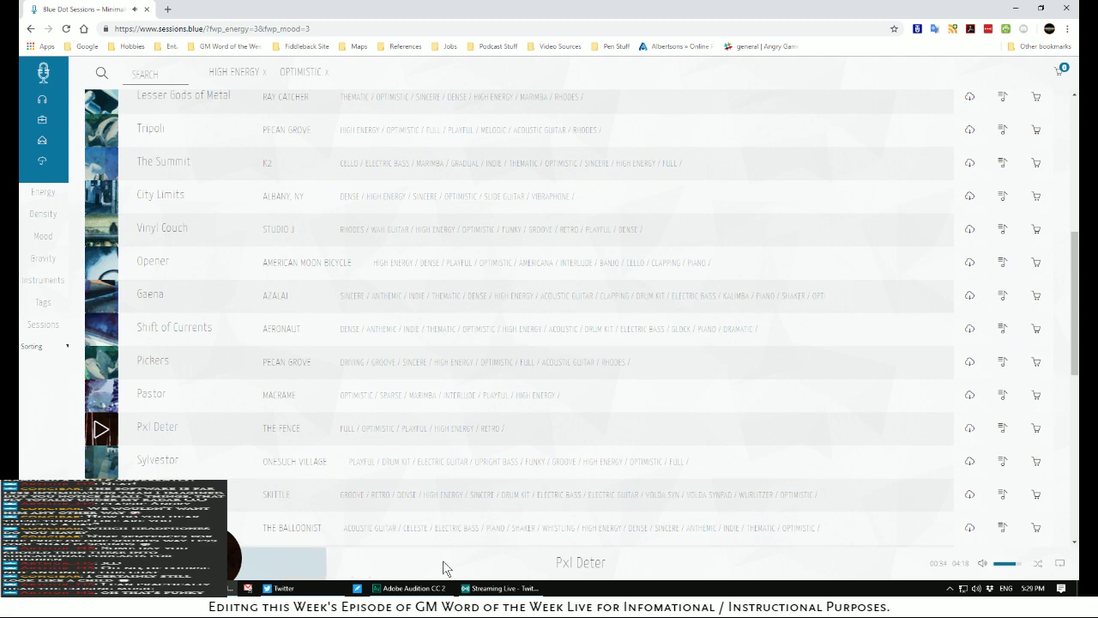
click(443, 562)
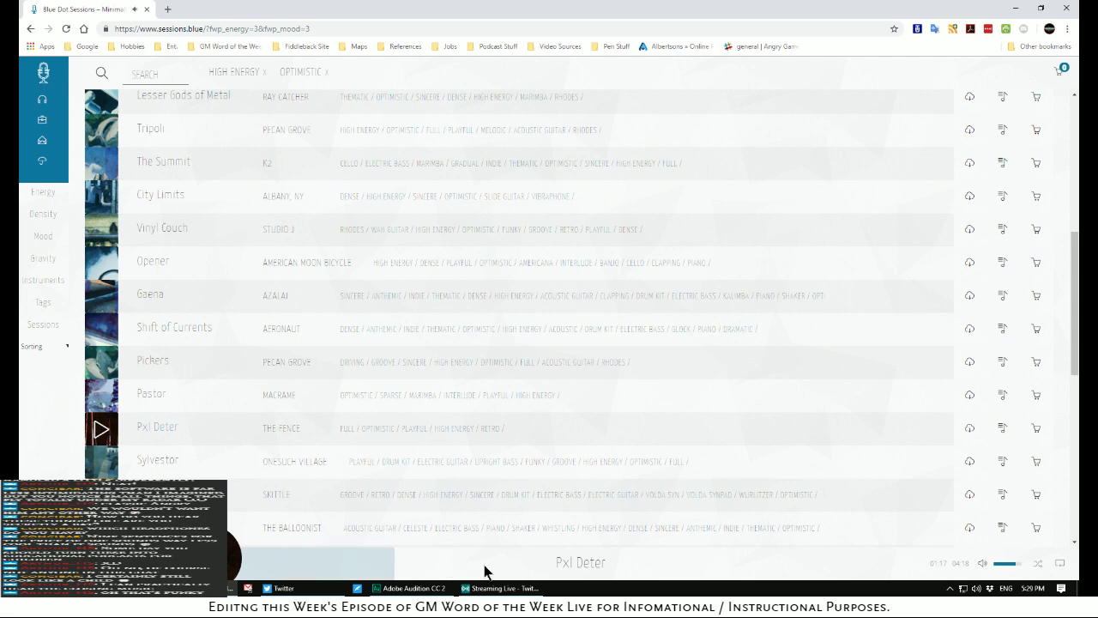
click(564, 562)
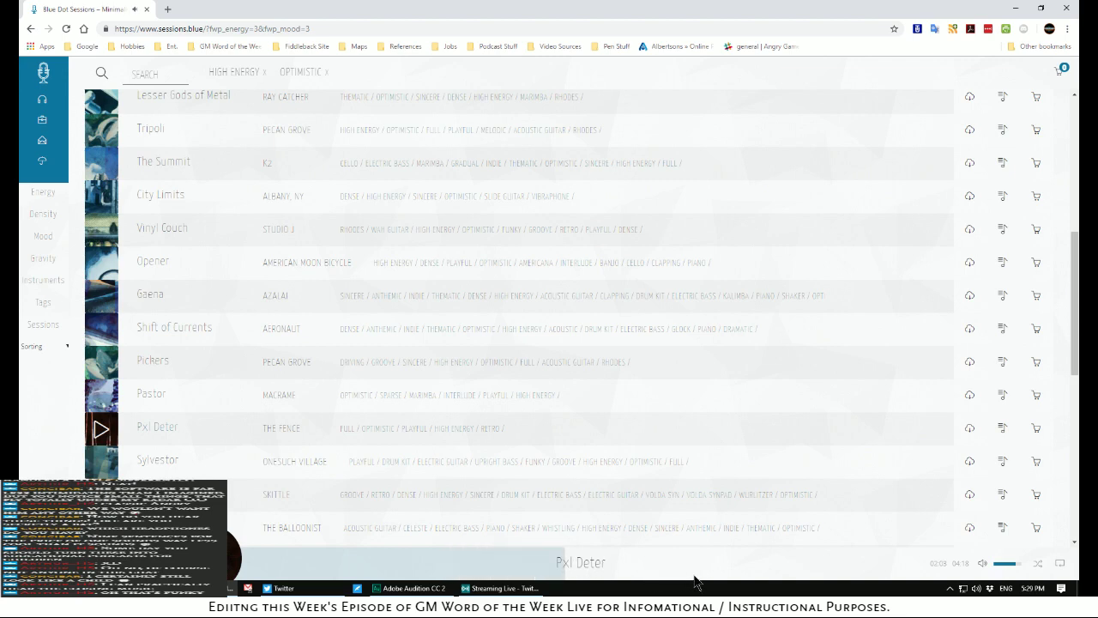
click(743, 563)
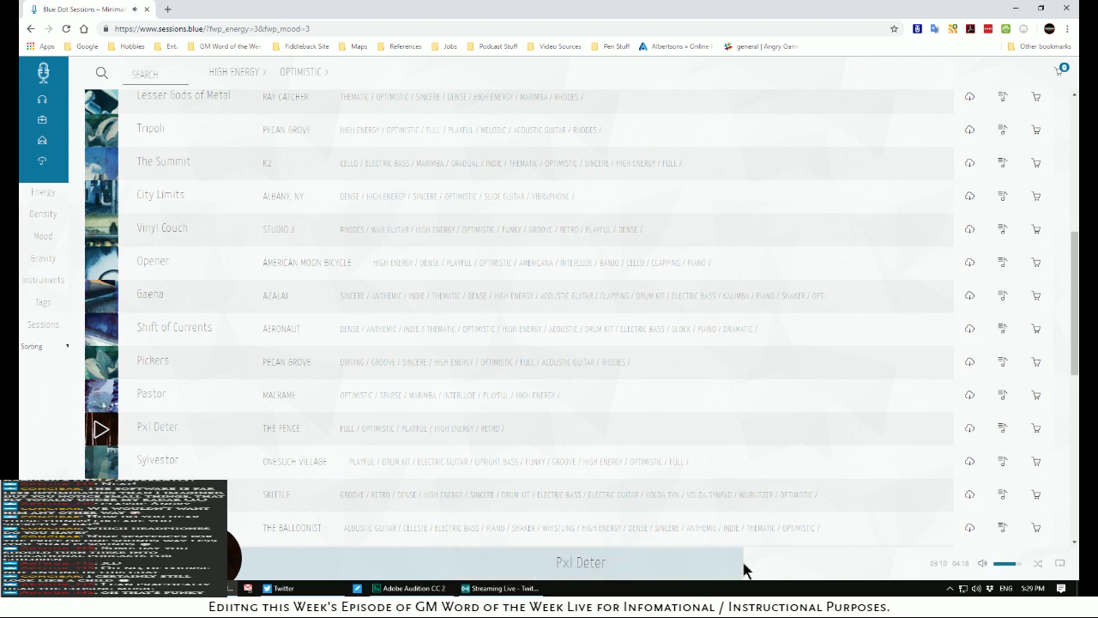
Preview the tracks Sylvestor, OneEightFour and Skyway
click(101, 468)
scroll(390, 411, down, 2)
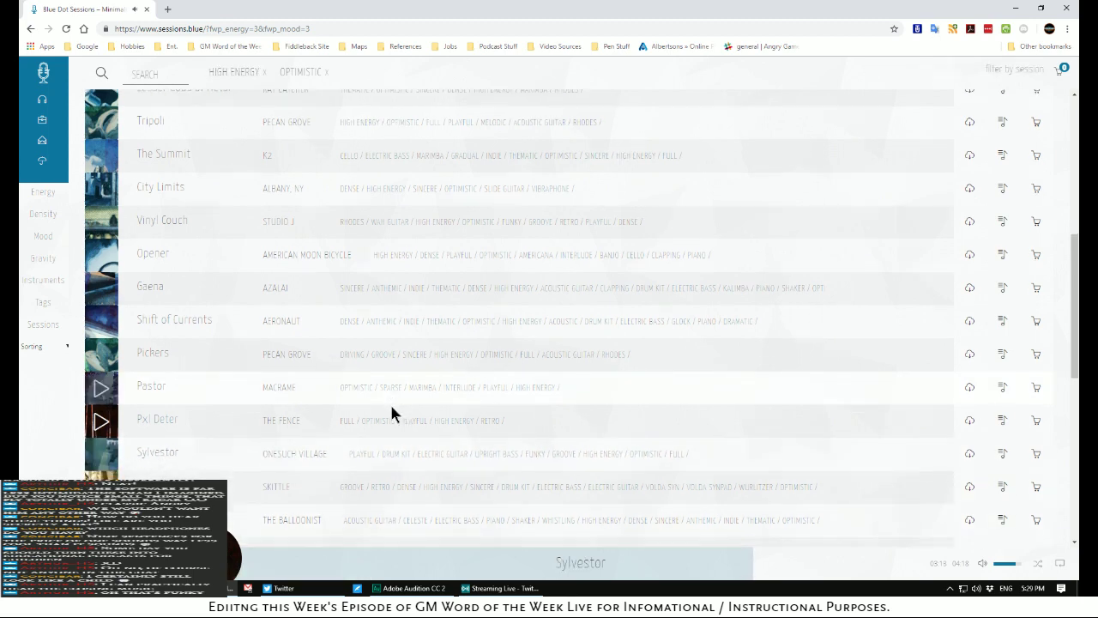
scroll(390, 413, down, 1)
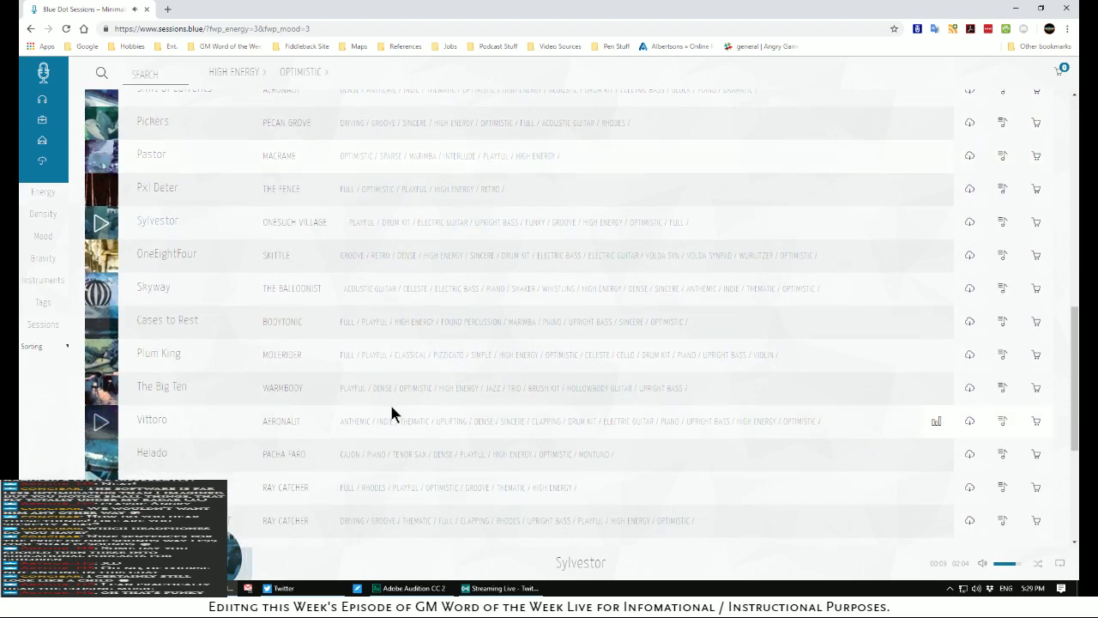
click(103, 265)
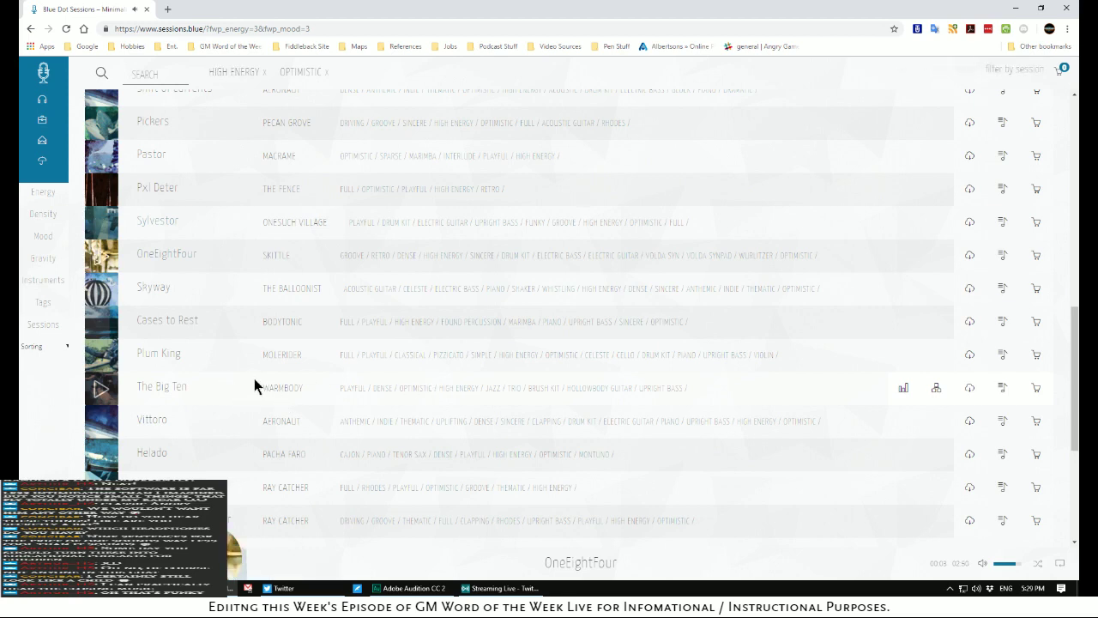
click(99, 290)
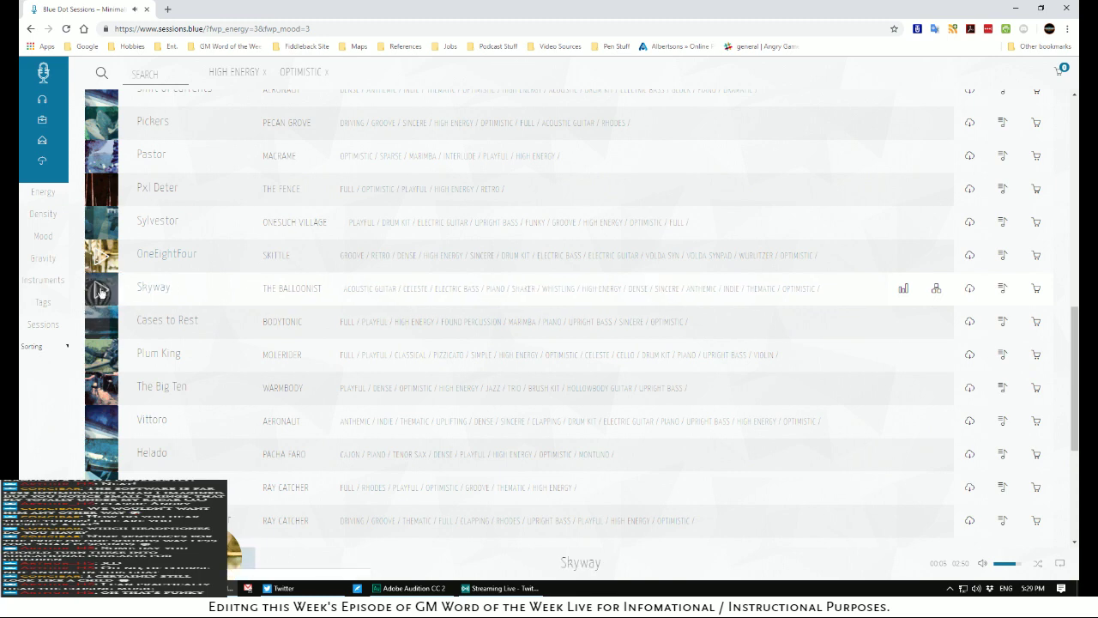
click(99, 293)
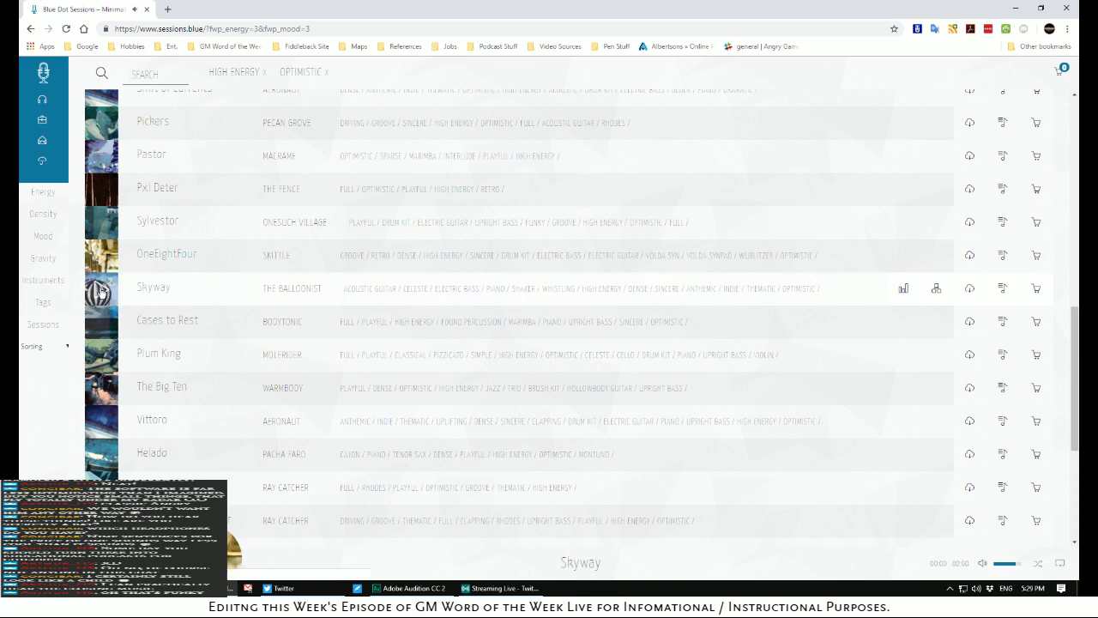
Preview the tracks Cases to Rest, Plum King and The Big Ten
click(101, 321)
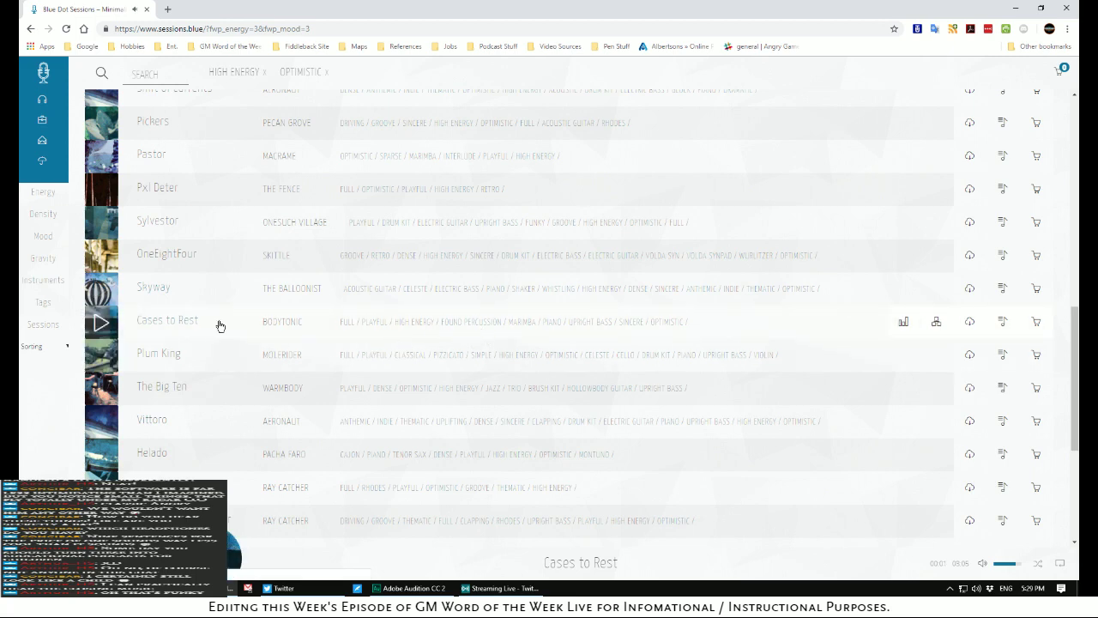
click(99, 356)
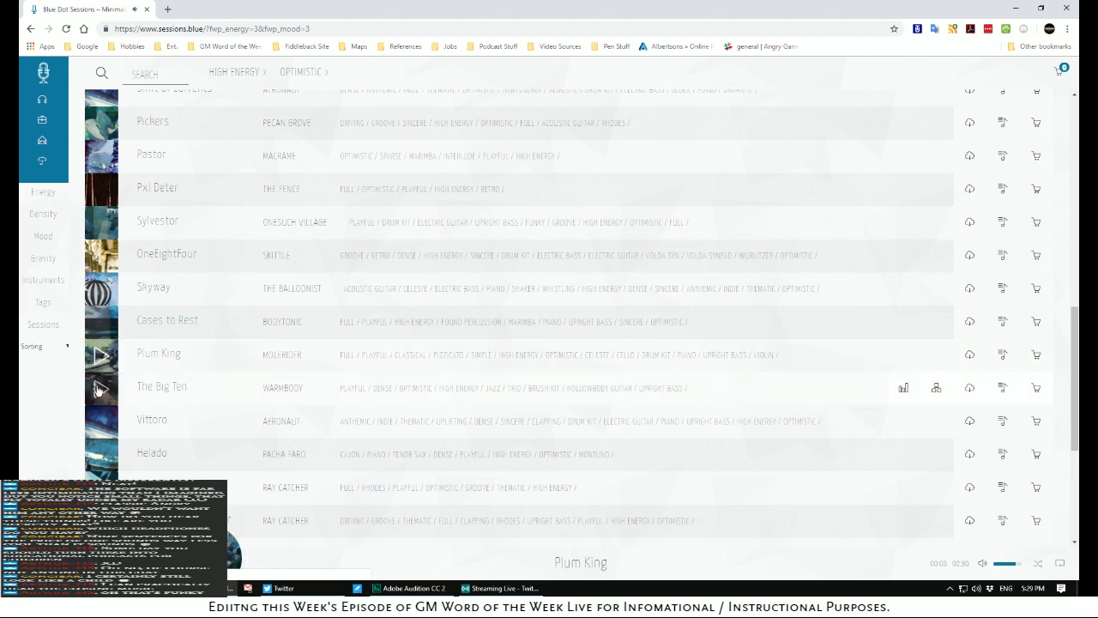
click(101, 390)
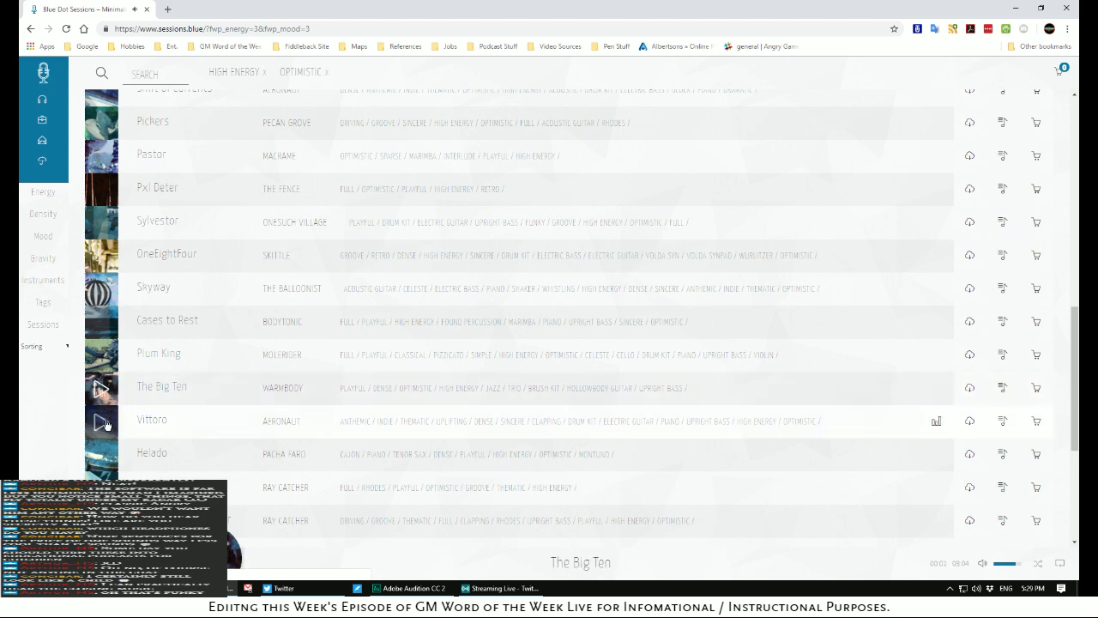
Preview Vittoro, skipping ahead to two further points in the track
click(103, 422)
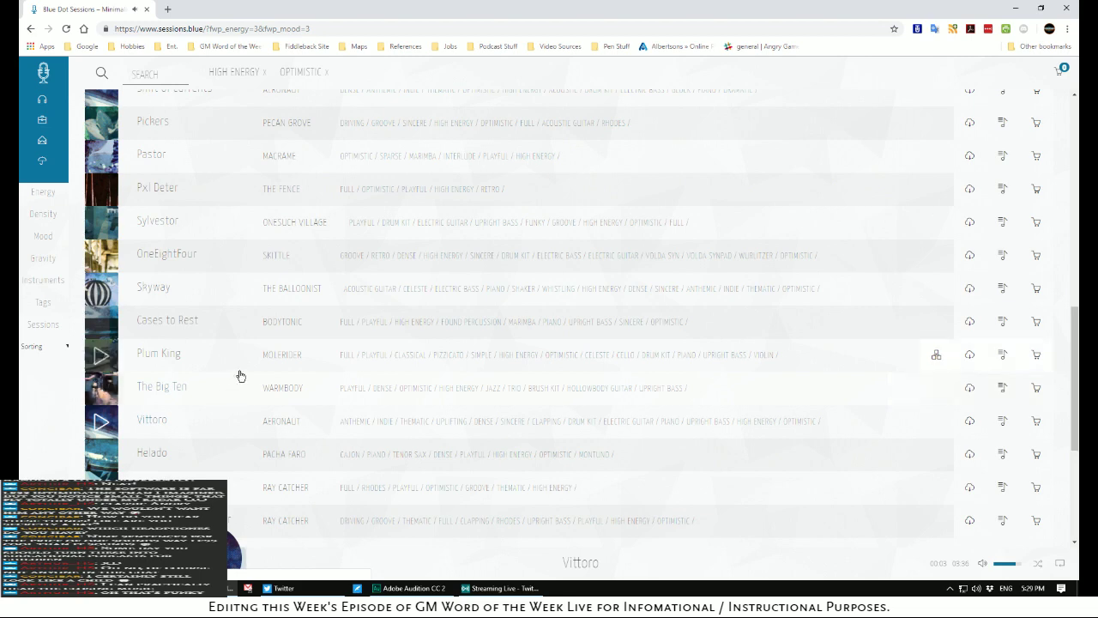
scroll(295, 358, down, 1)
scroll(299, 367, down, 1)
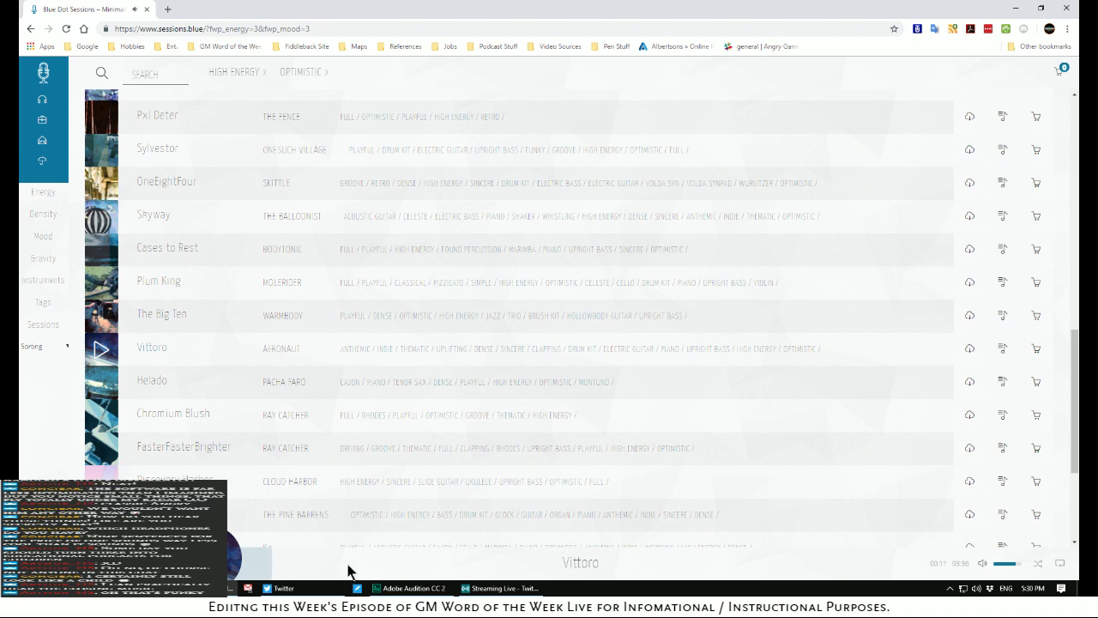
click(347, 570)
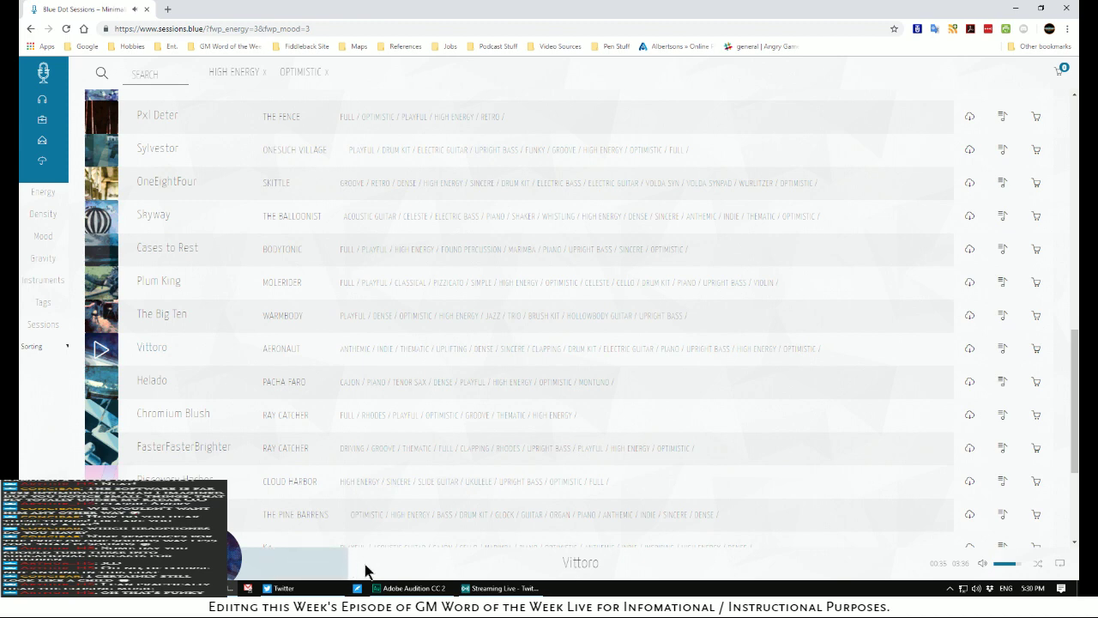
click(442, 570)
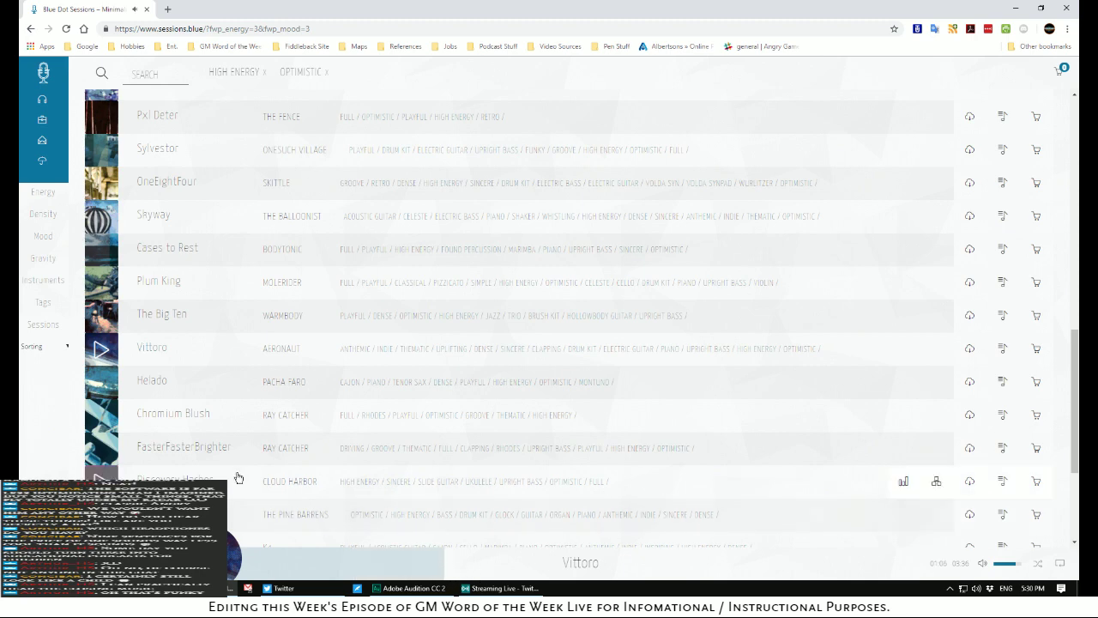
Preview the tracks Helado, FasterFasterBrighter and Discovery Harbor
click(101, 384)
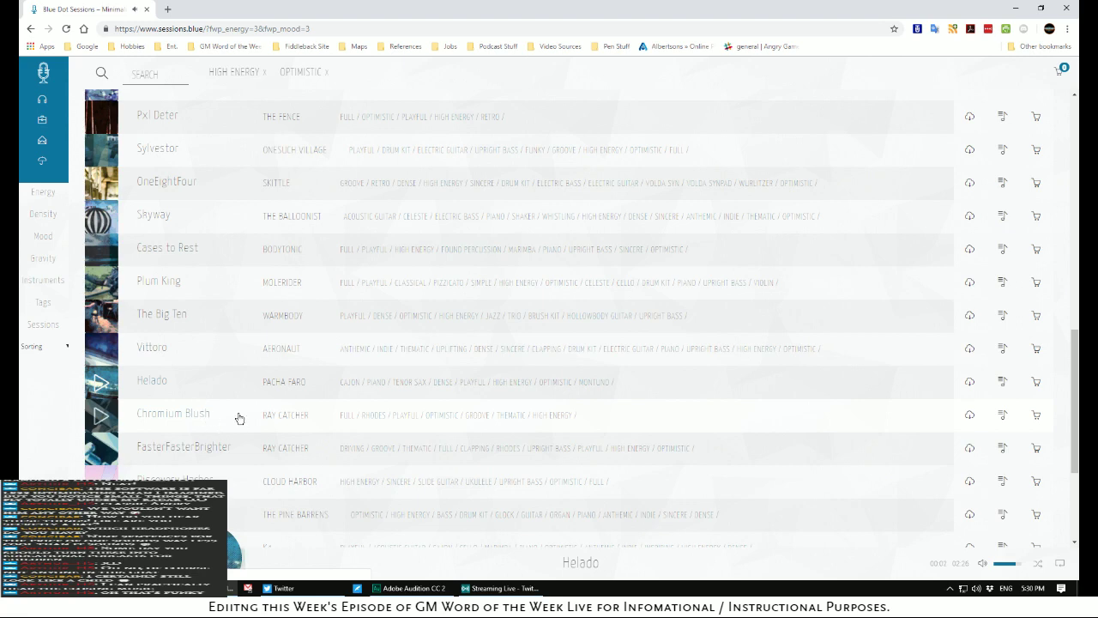
click(113, 450)
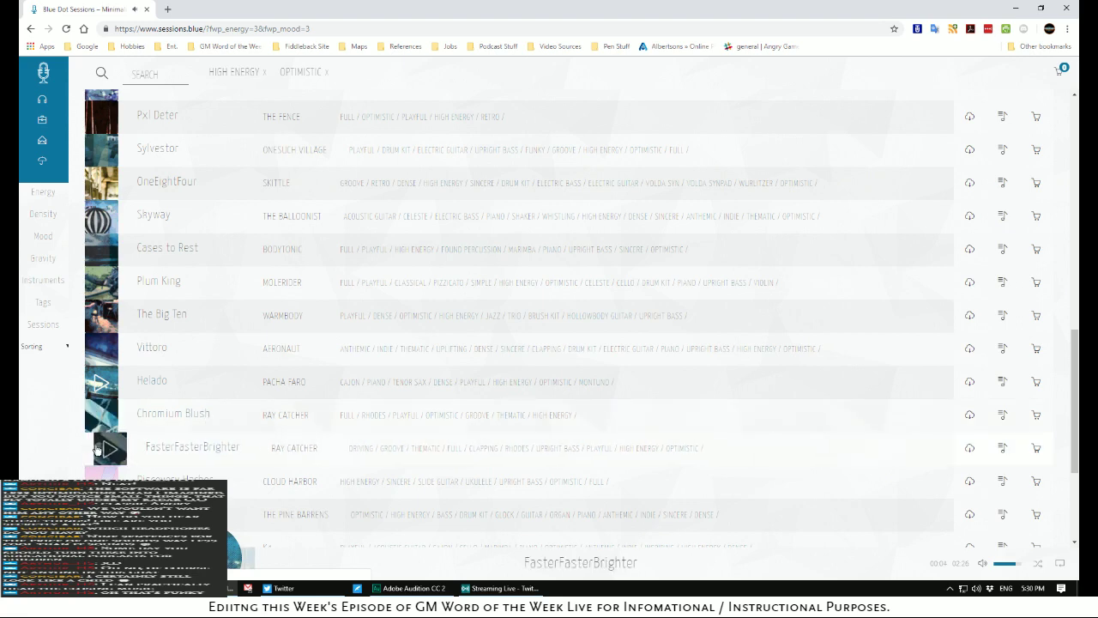
scroll(182, 429, down, 3)
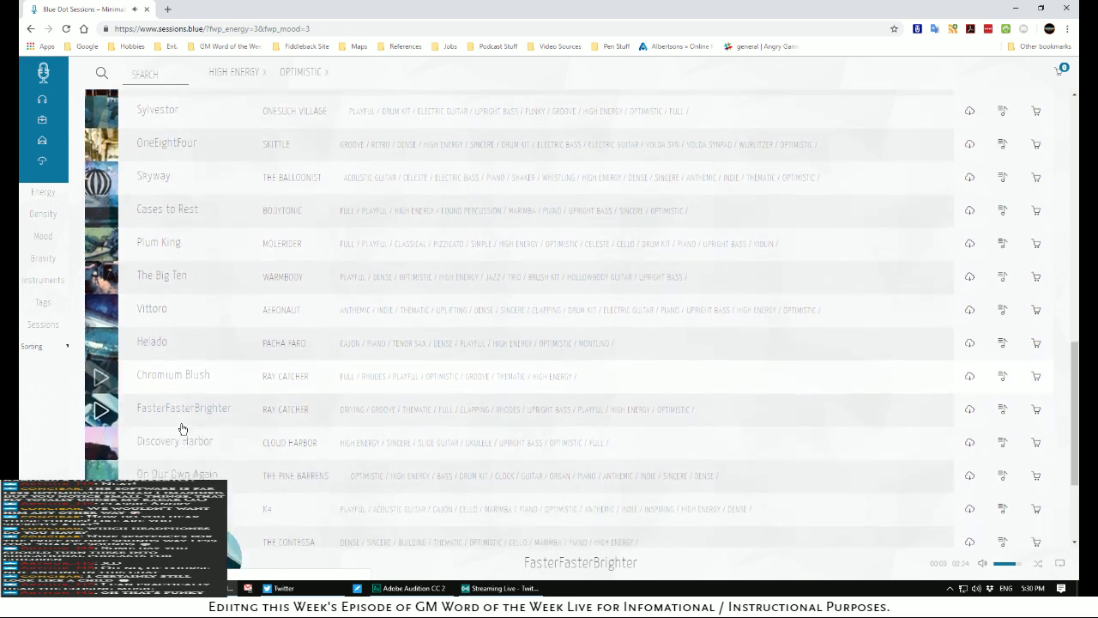
scroll(182, 429, down, 1)
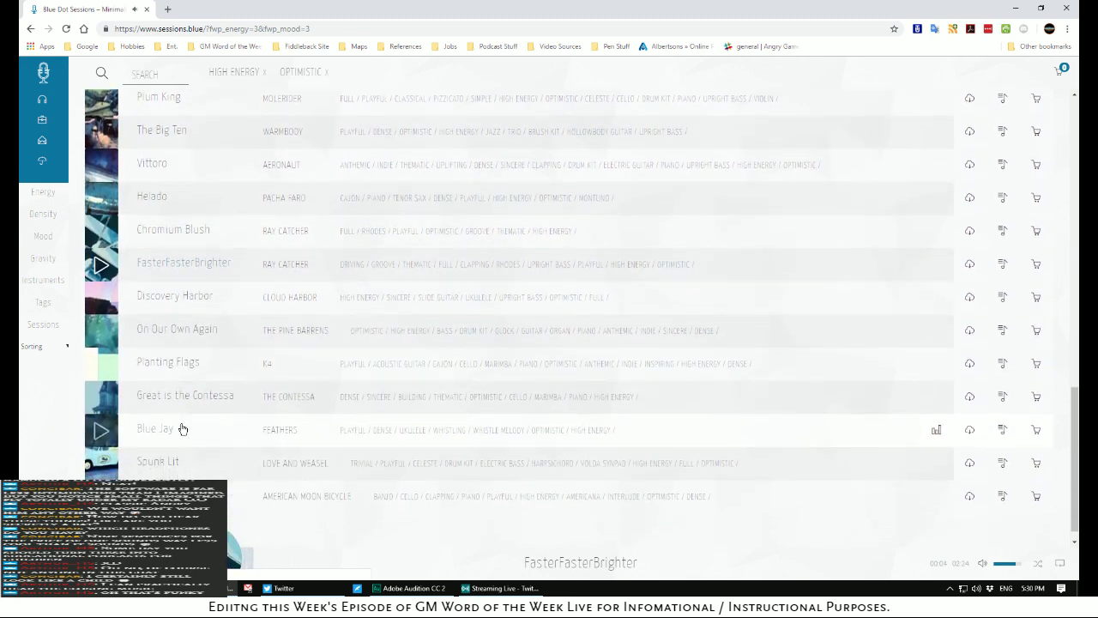
click(100, 298)
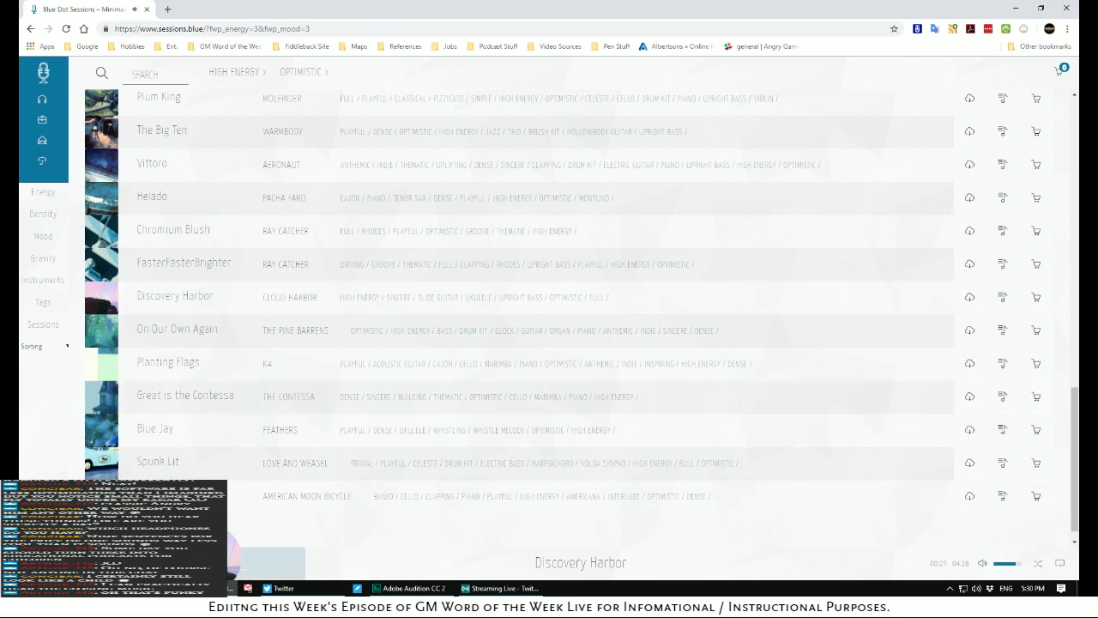
Switch to Adobe Audition and import the Discovery Harbor track from the Blue_Dot_Sessions_-_Cloud_Harbor folder
mouse_move(403, 589)
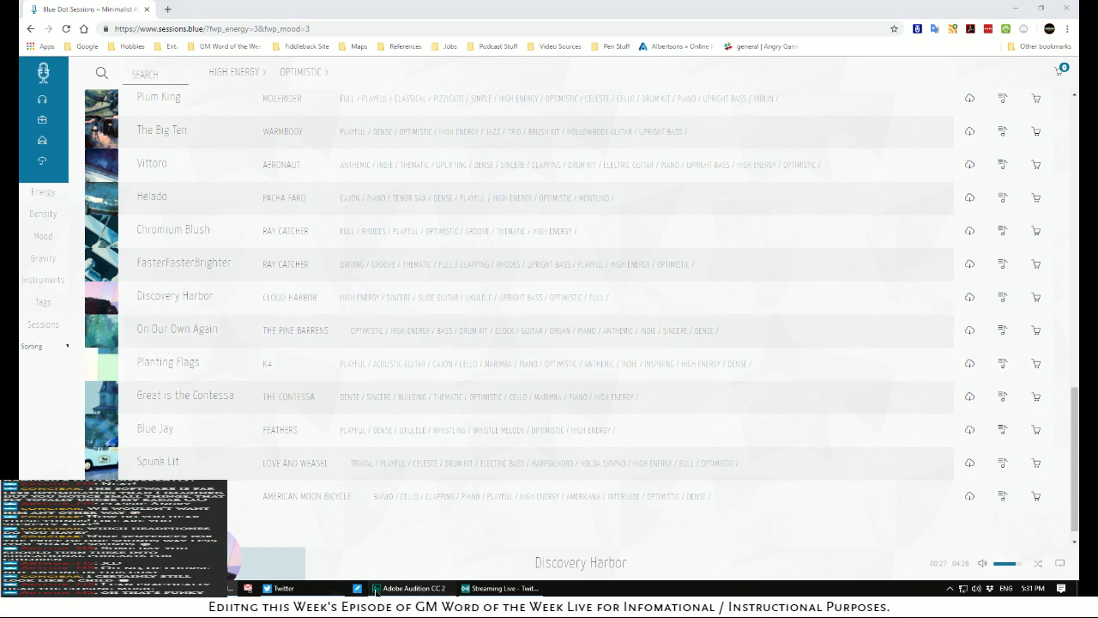
click(410, 589)
click(44, 64)
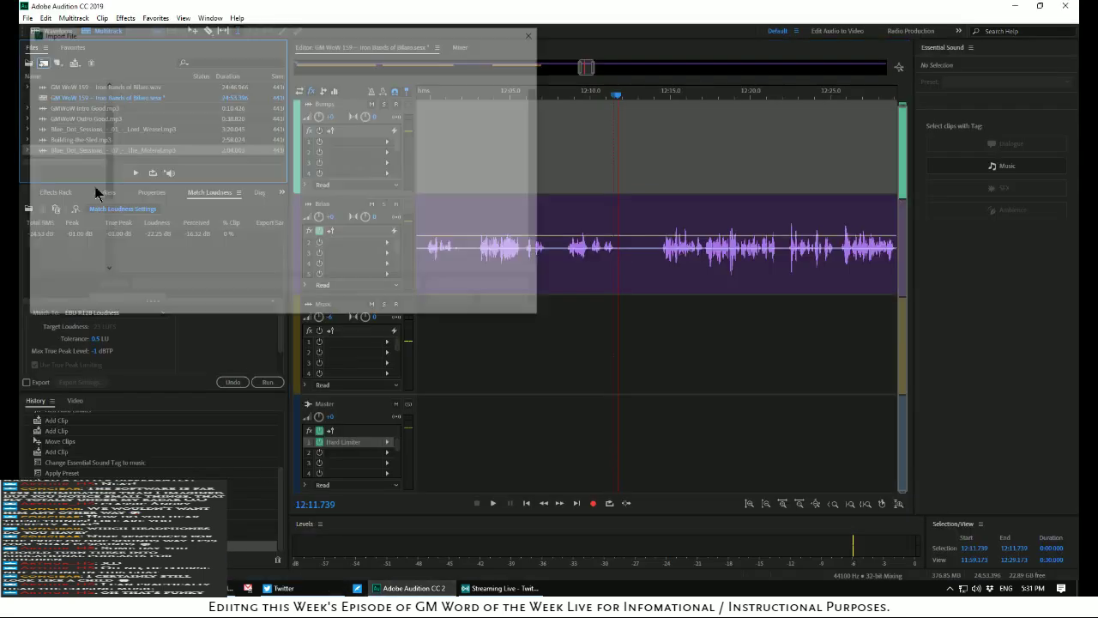
click(73, 50)
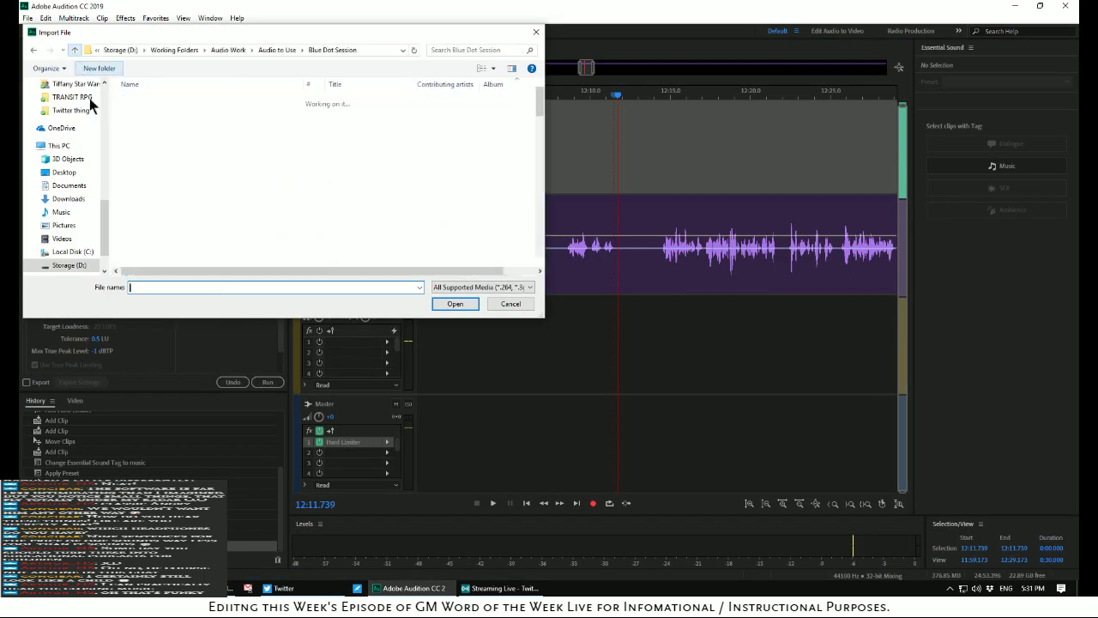
scroll(220, 169, up, 4)
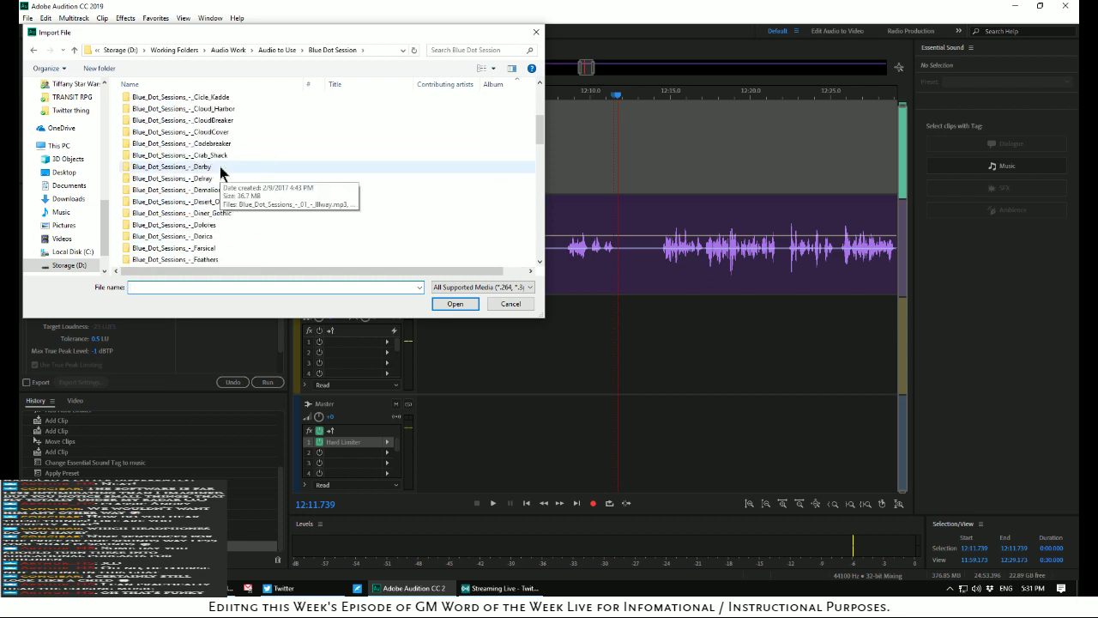
click(224, 110)
double_click(224, 109)
click(222, 110)
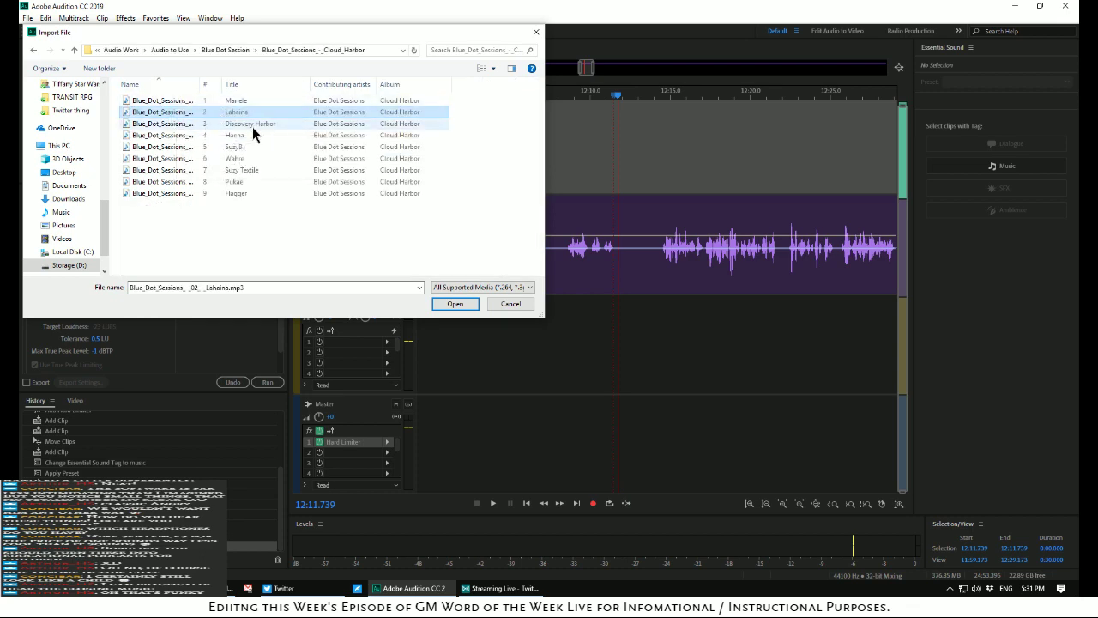
click(250, 124)
double_click(251, 125)
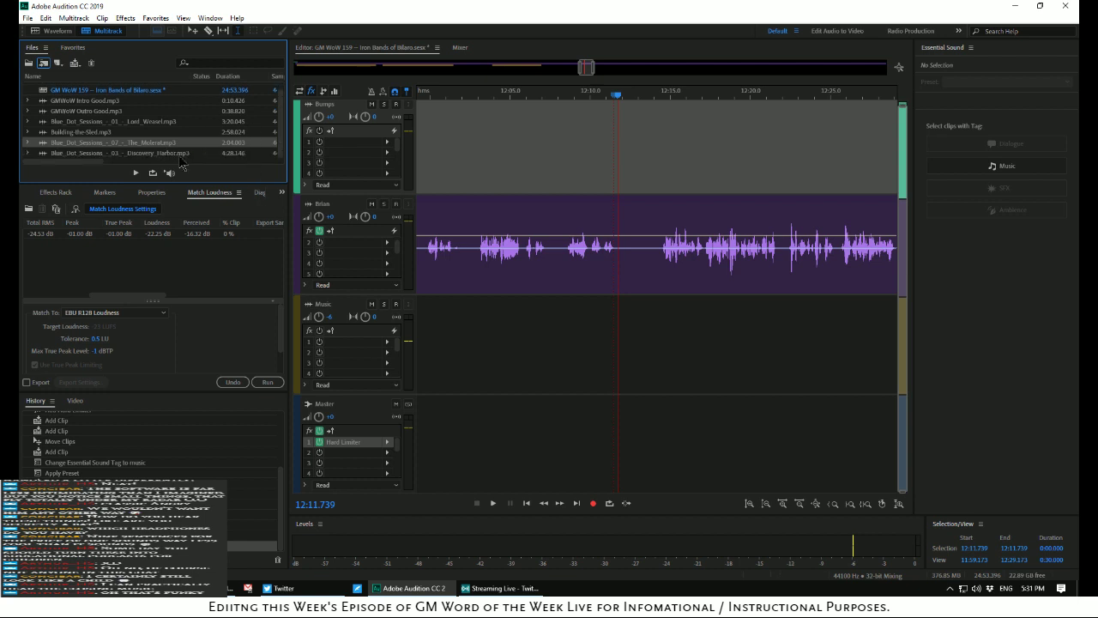
Place Discovery Harbor on the Music track at 12:11.739, tag it as Music and apply the Balanced Background Music preset
drag(44, 155, 619, 367)
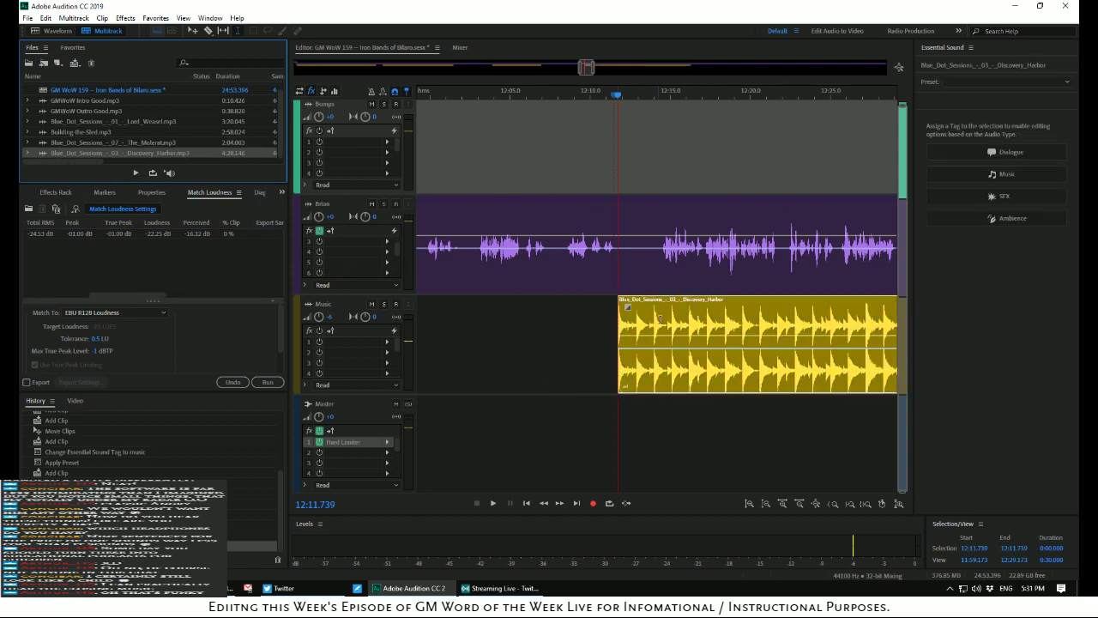
click(684, 307)
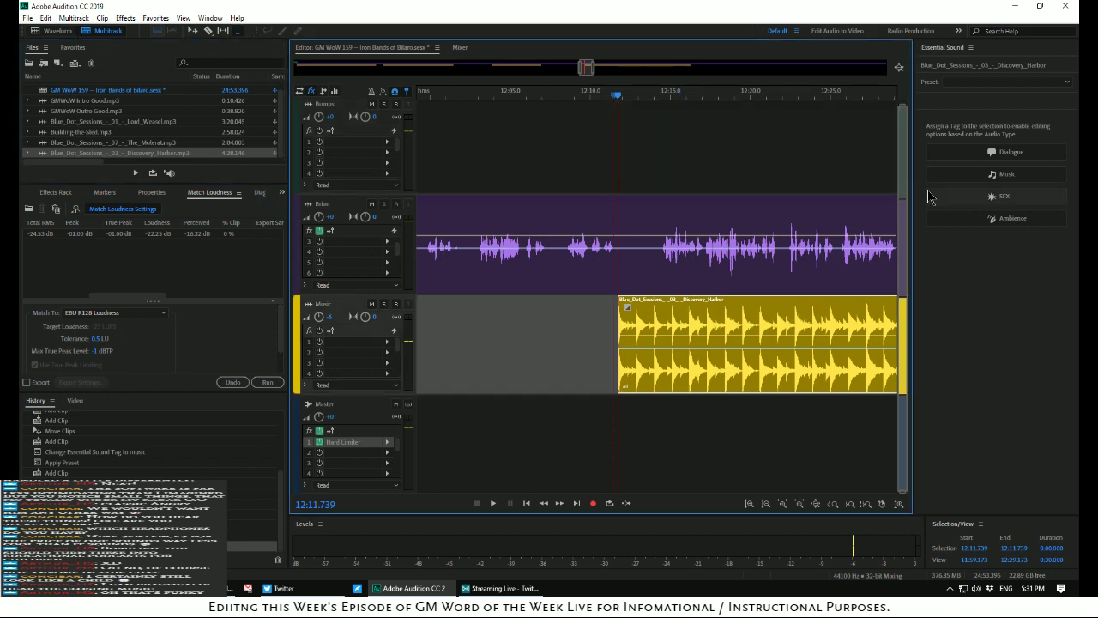
click(964, 176)
click(973, 101)
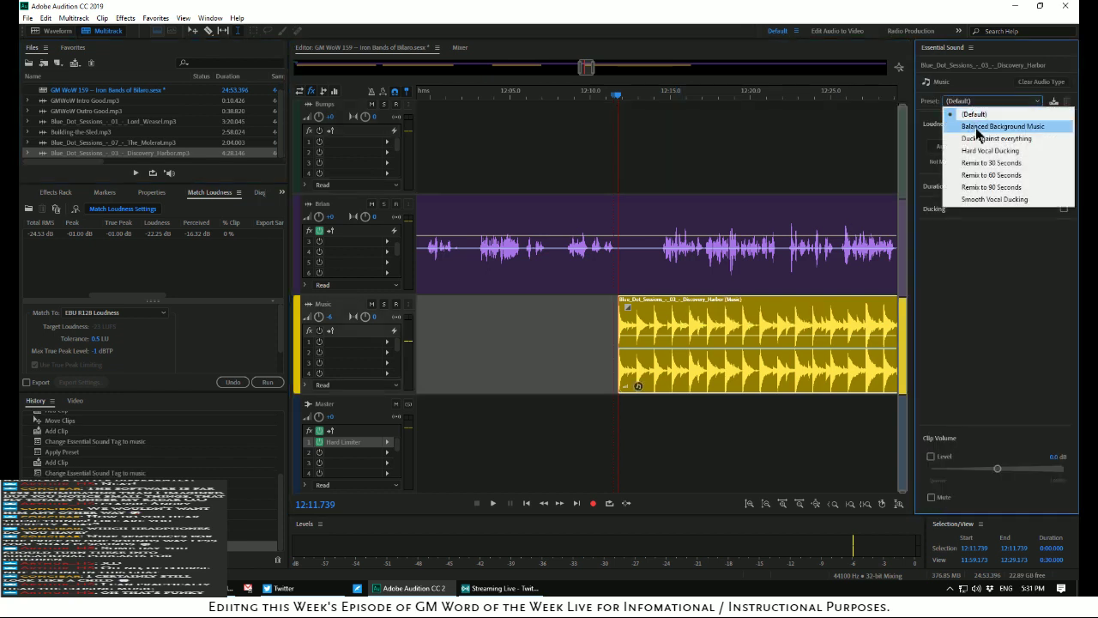
click(976, 128)
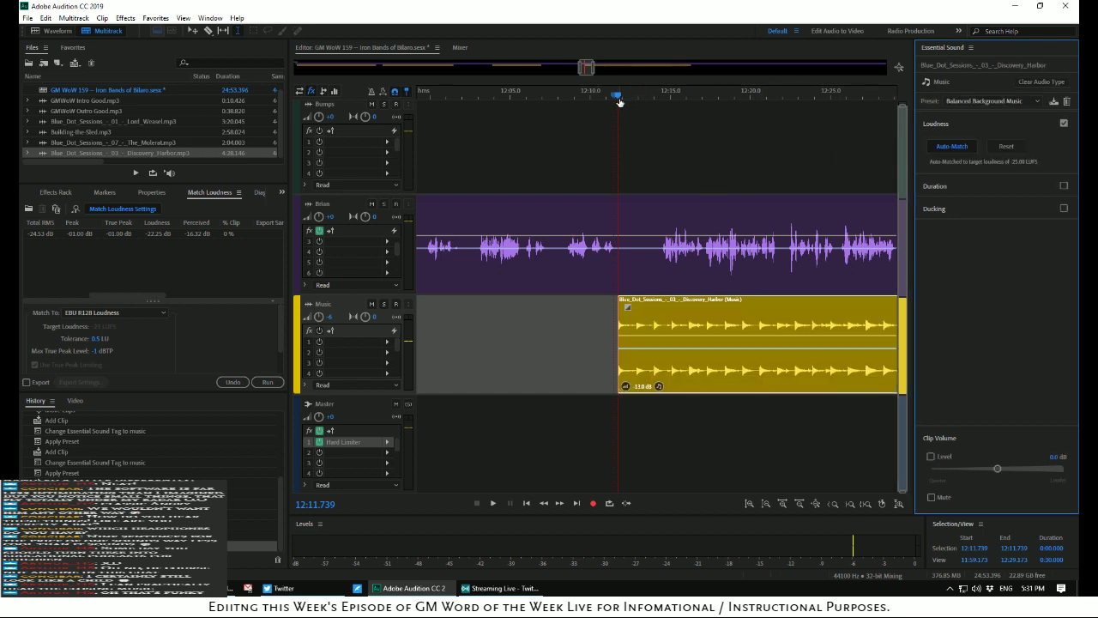
Play the session from about 12:05 to 16:23 to check the new music under the narration
drag(618, 97, 518, 78)
key(space)
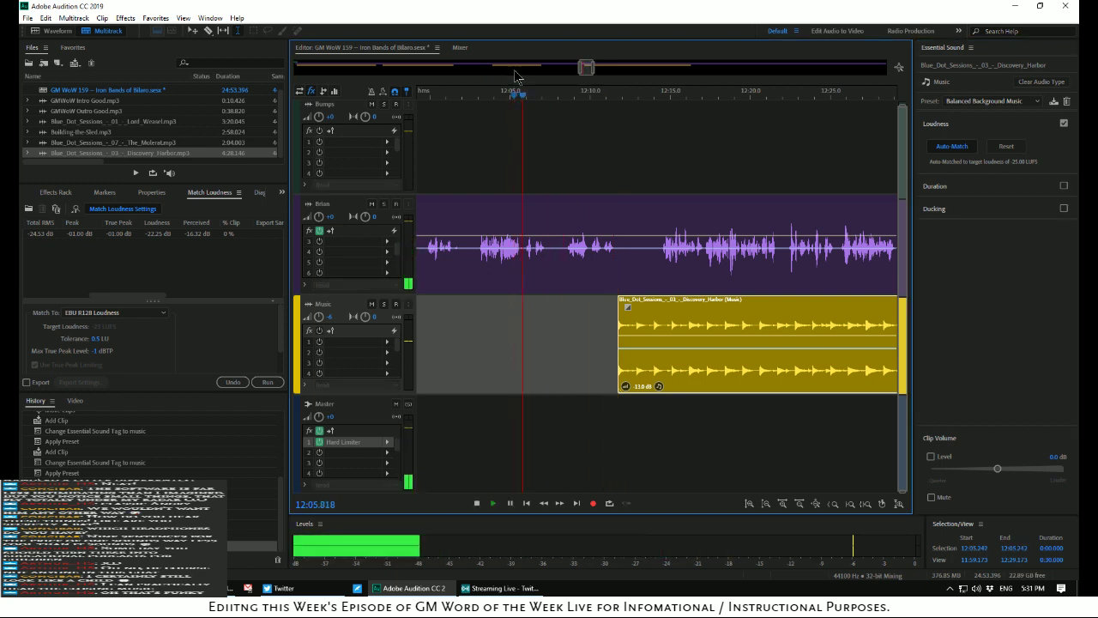
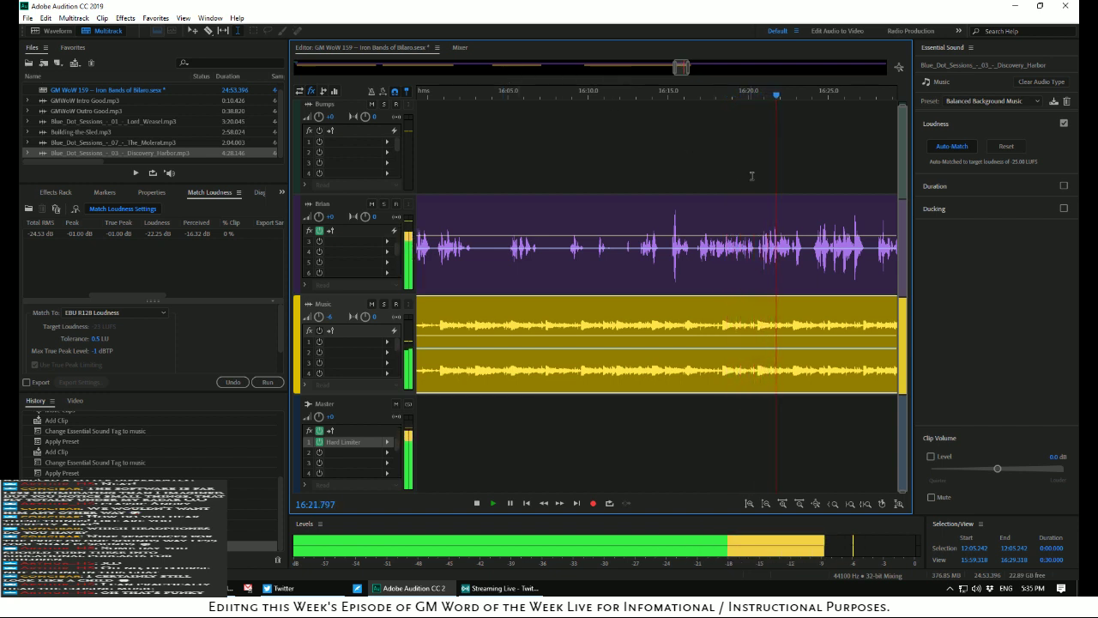
key(space)
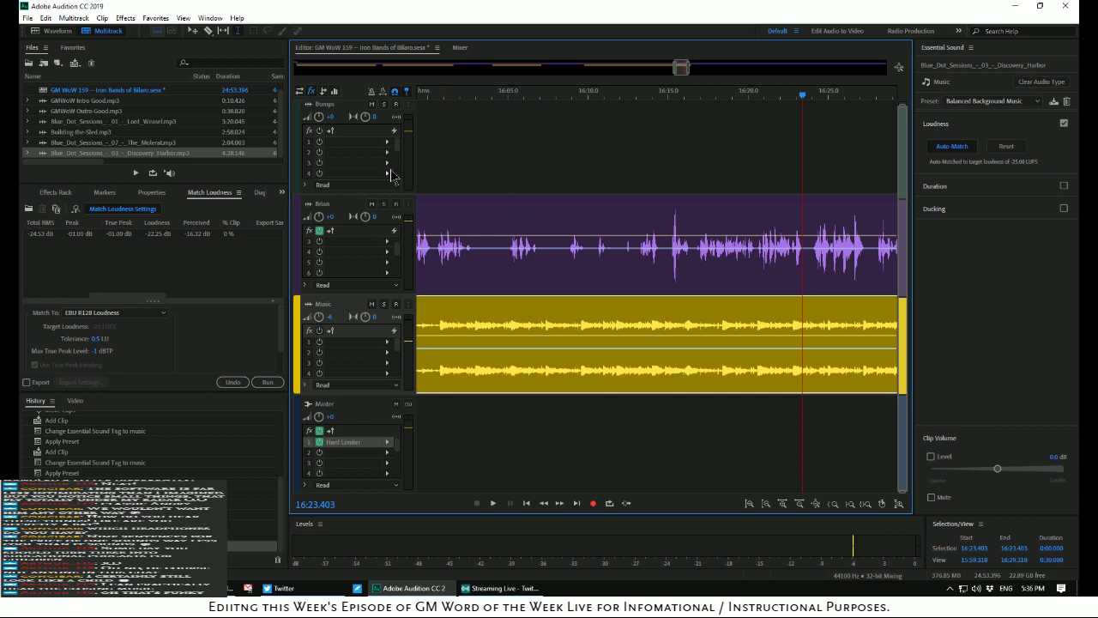
Replay the narration from about 16:01 and set the playhead at 16:10.559 as the end point for the music
click(451, 166)
key(space)
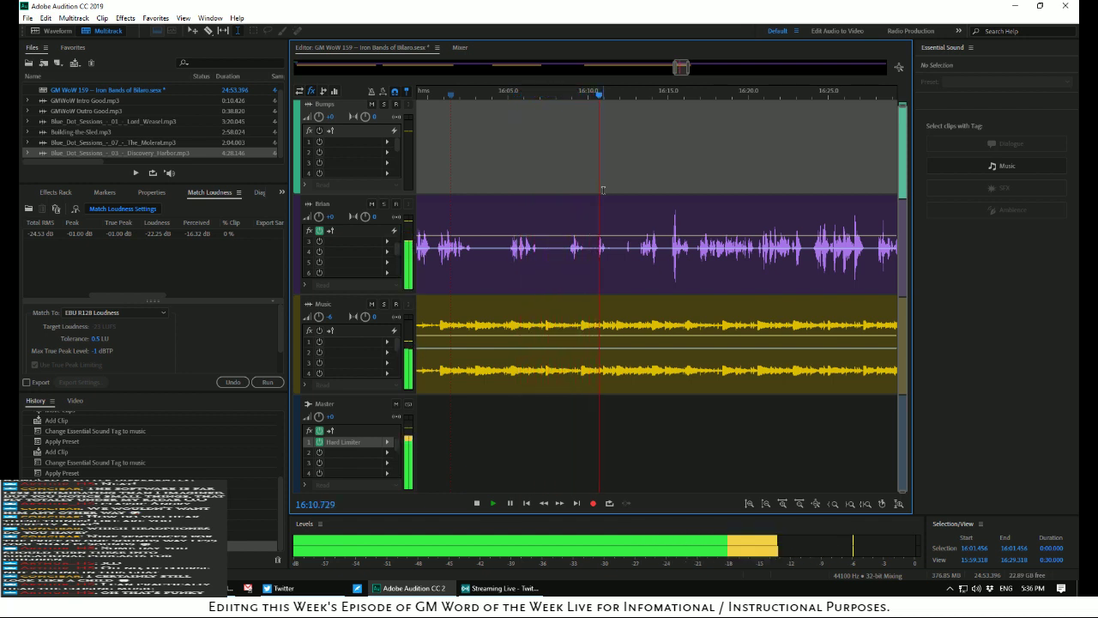
key(space)
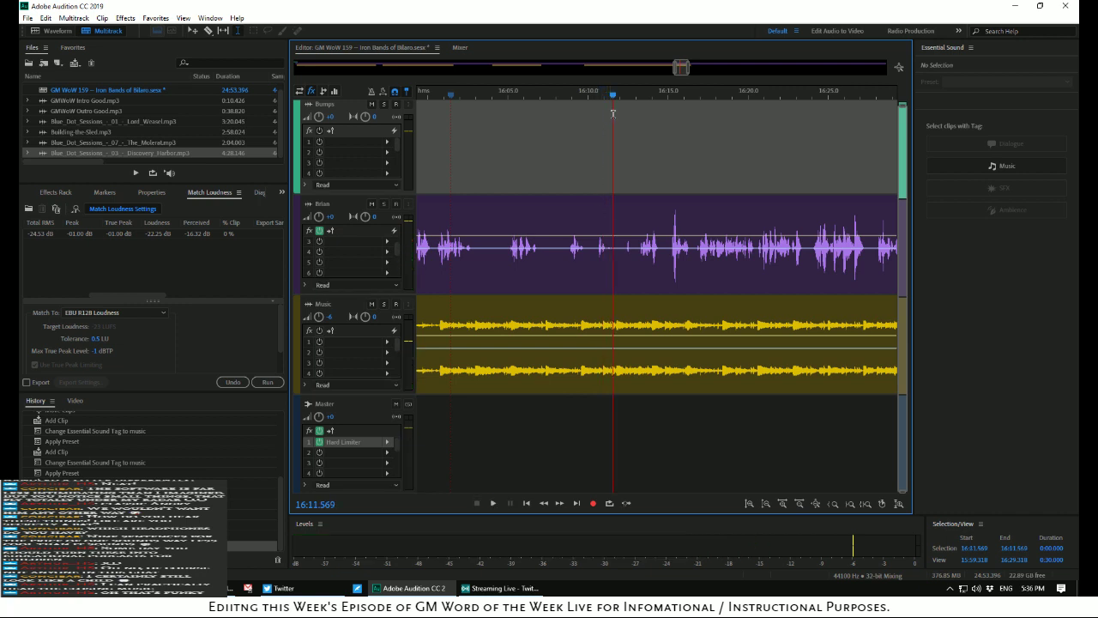
drag(613, 98, 580, 107)
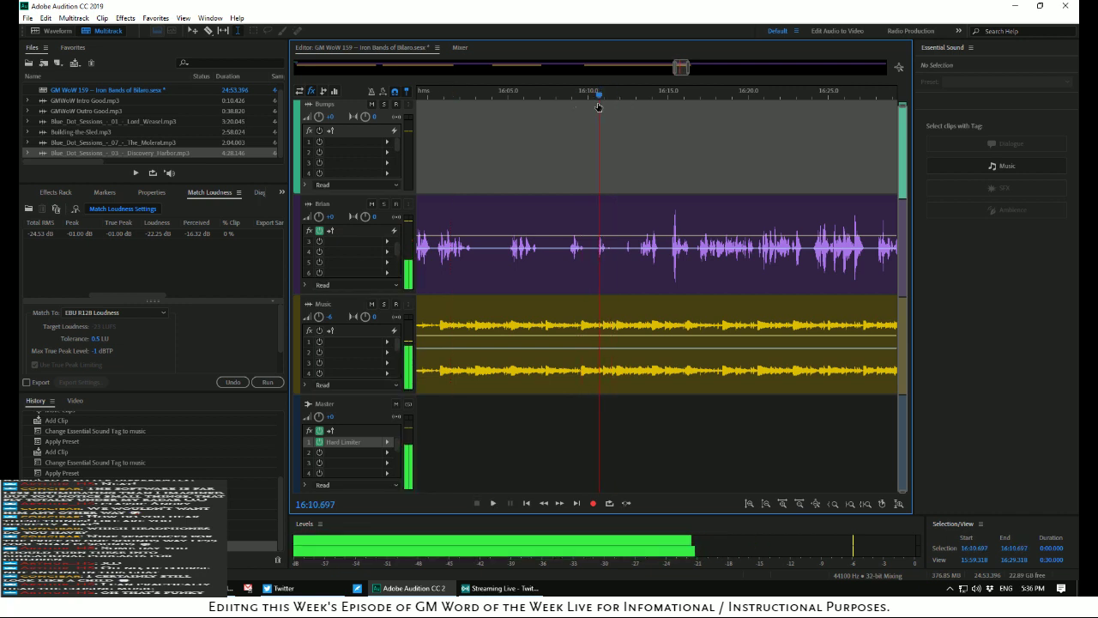
key(space)
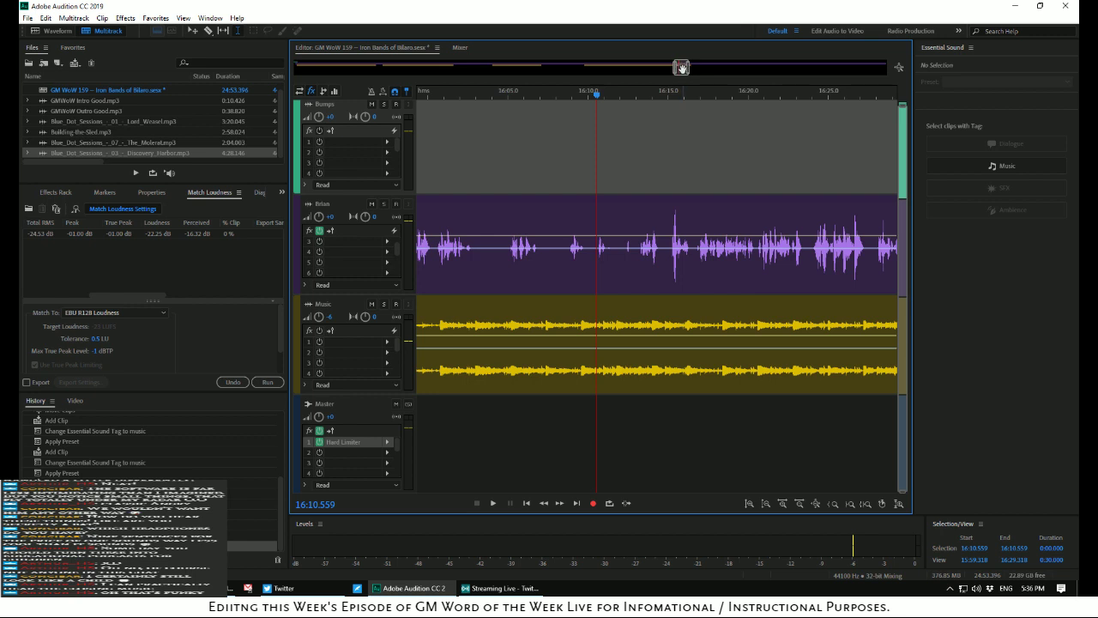
Trim the end of the Discovery Harbor clip back to the playhead at 16:10.559
drag(680, 67, 685, 67)
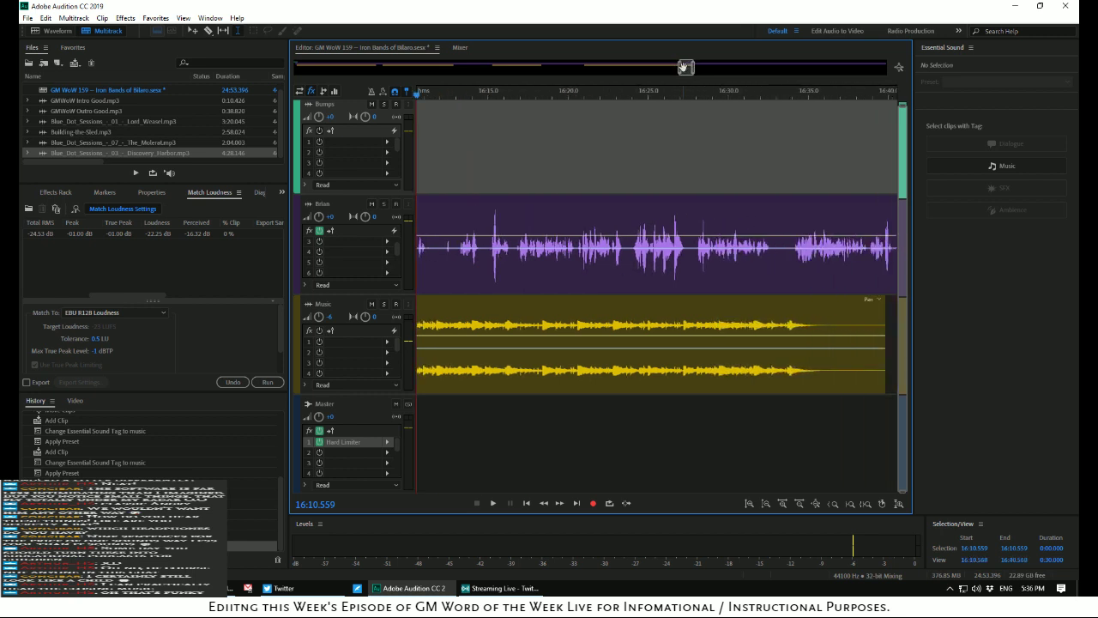
click(885, 314)
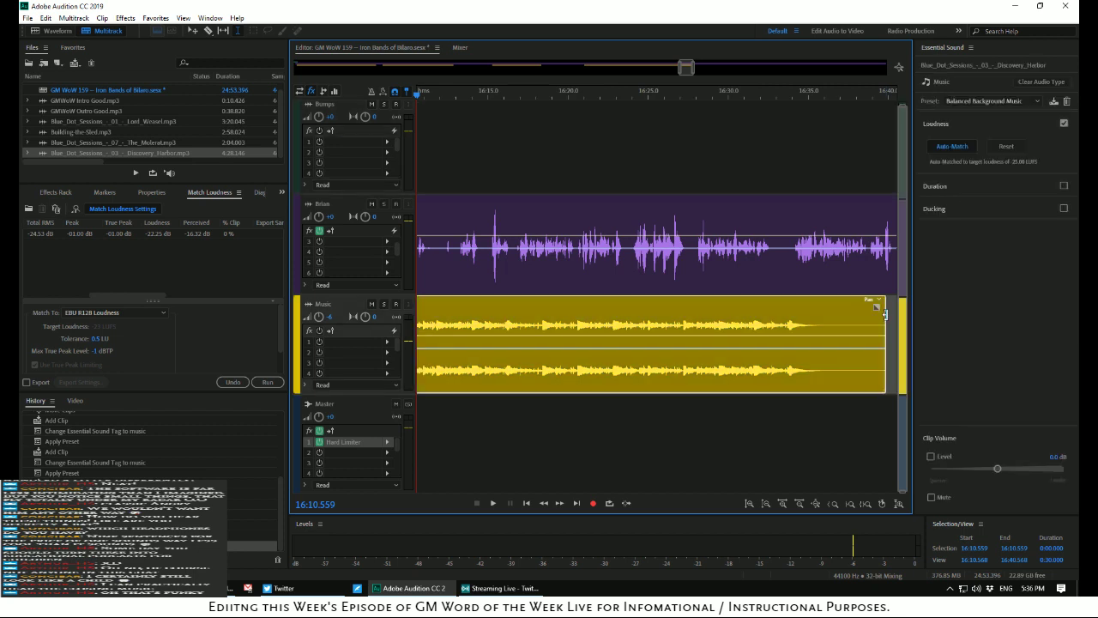
drag(885, 314, 451, 314)
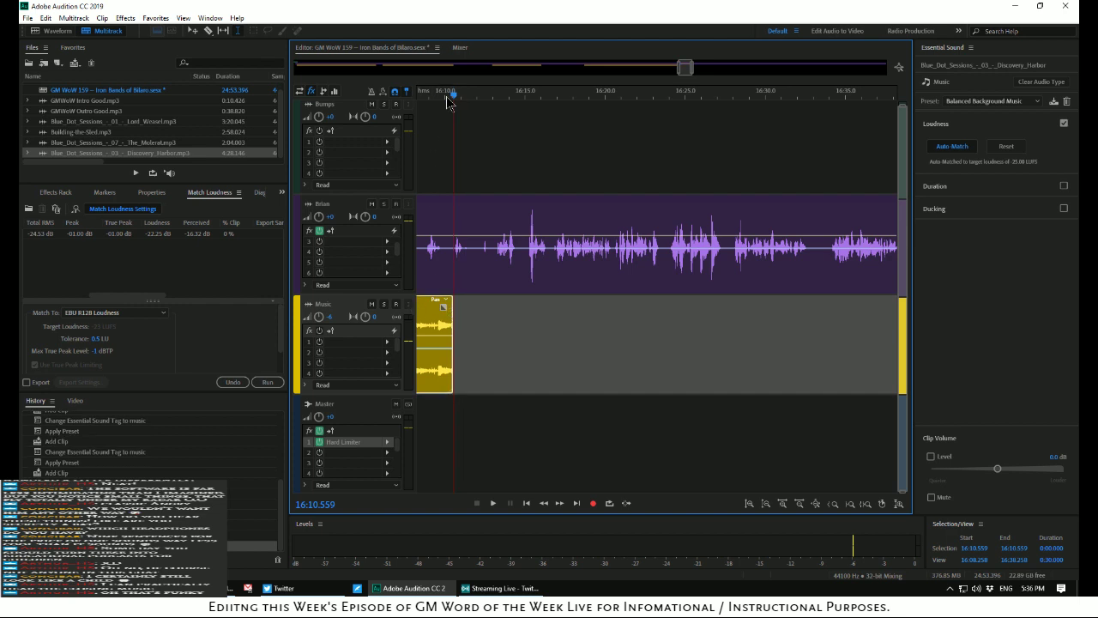
Play from 16:07.396 across the trimmed end of the music clip to check the cut
mouse_move(454, 93)
mouse_down()
mouse_move(421, 93)
mouse_move(468, 93)
mouse_up()
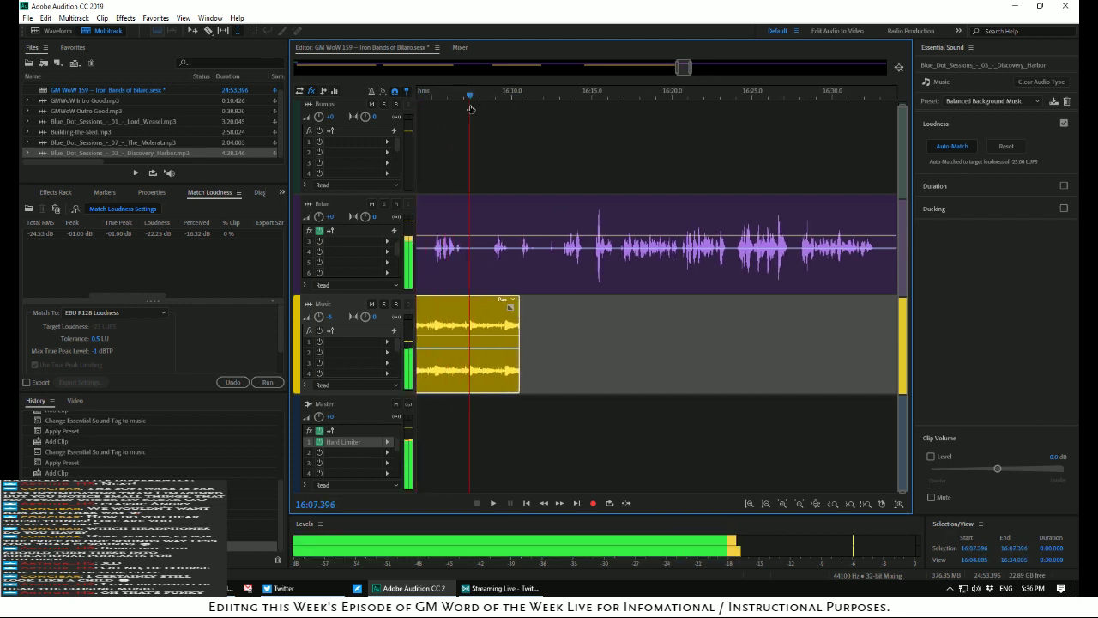
key(space)
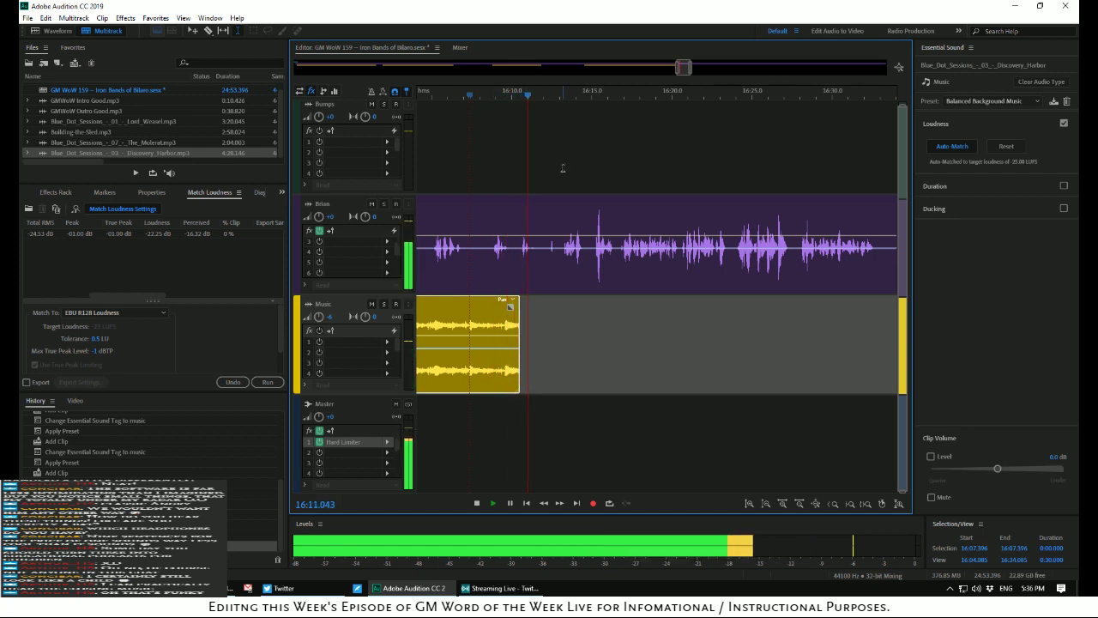
key(space)
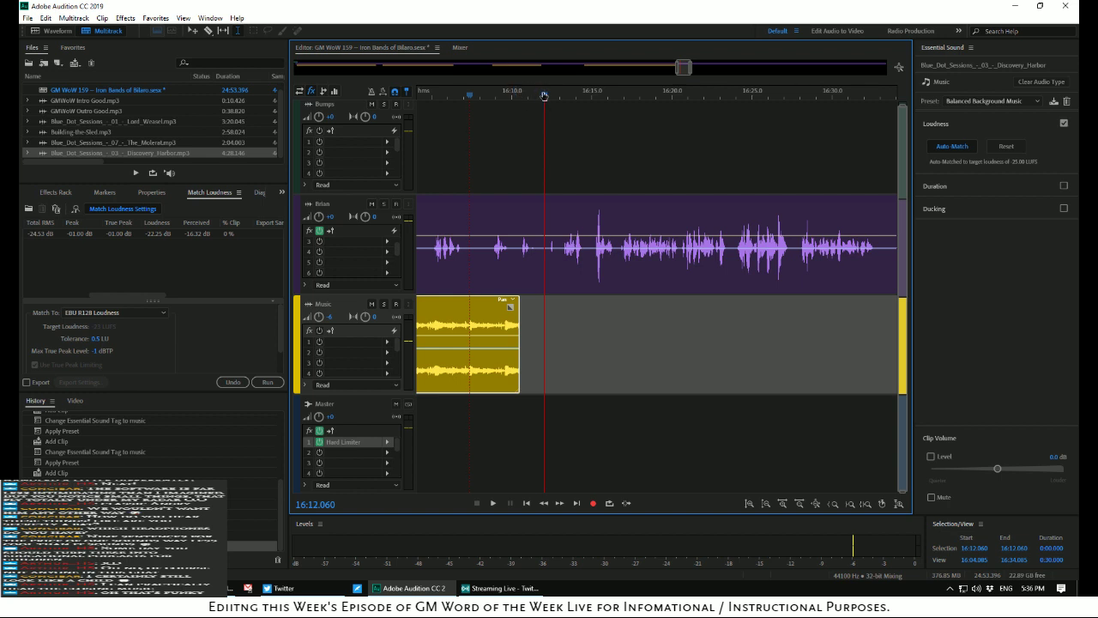
Add a fade-out about 5 seconds long to the end of the Discovery Harbor clip, with a linear value of -41
drag(543, 95, 880, 176)
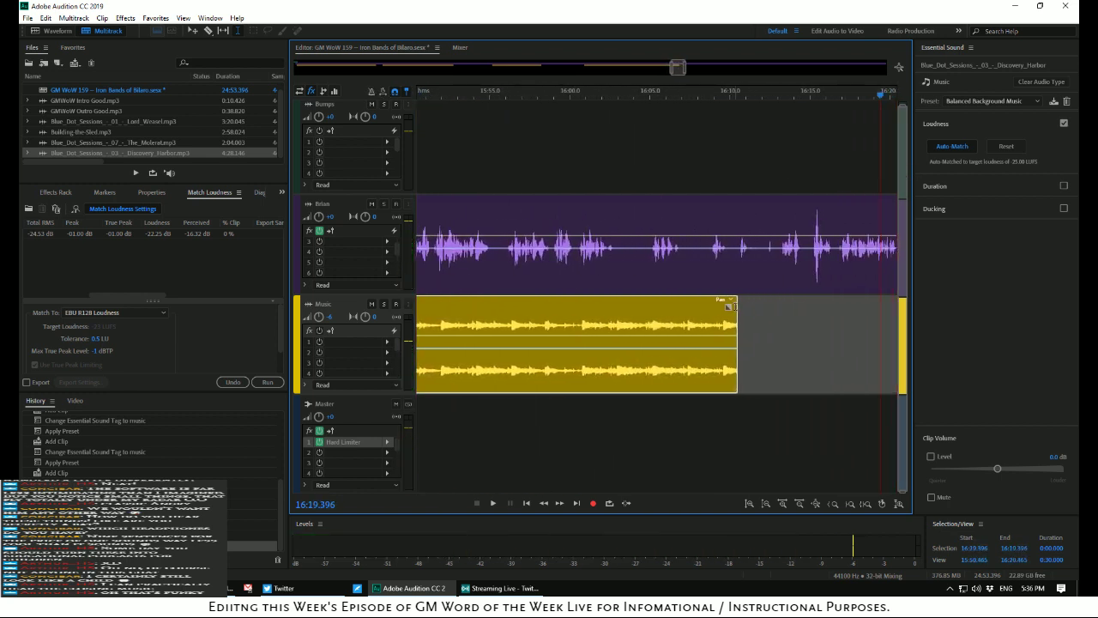
mouse_move(728, 307)
mouse_down()
mouse_move(656, 309)
mouse_move(645, 341)
mouse_up()
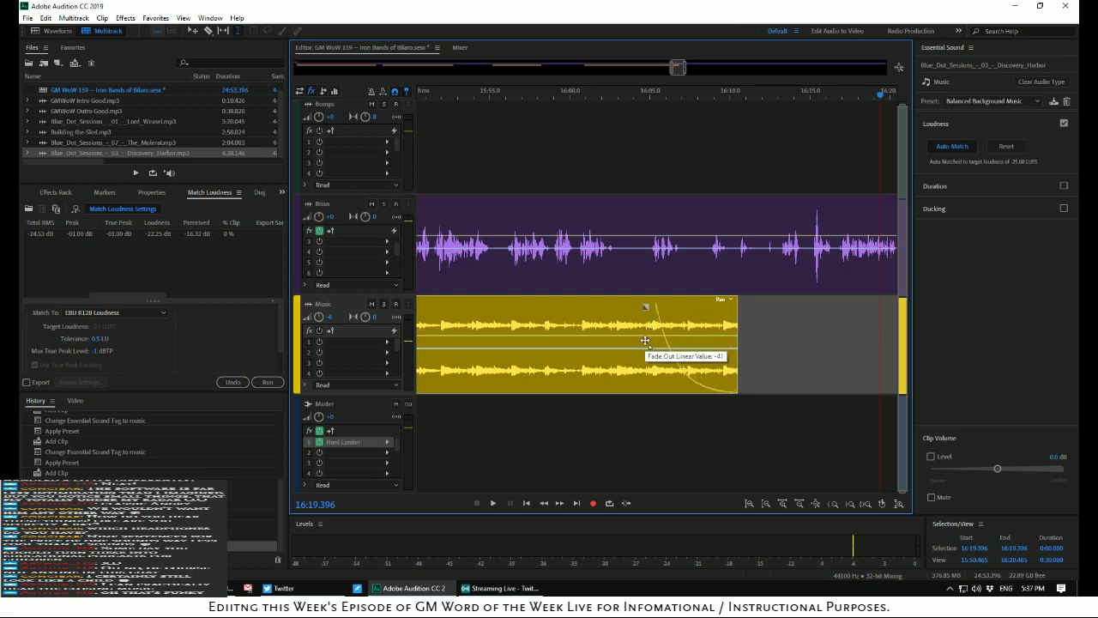
drag(645, 342, 645, 339)
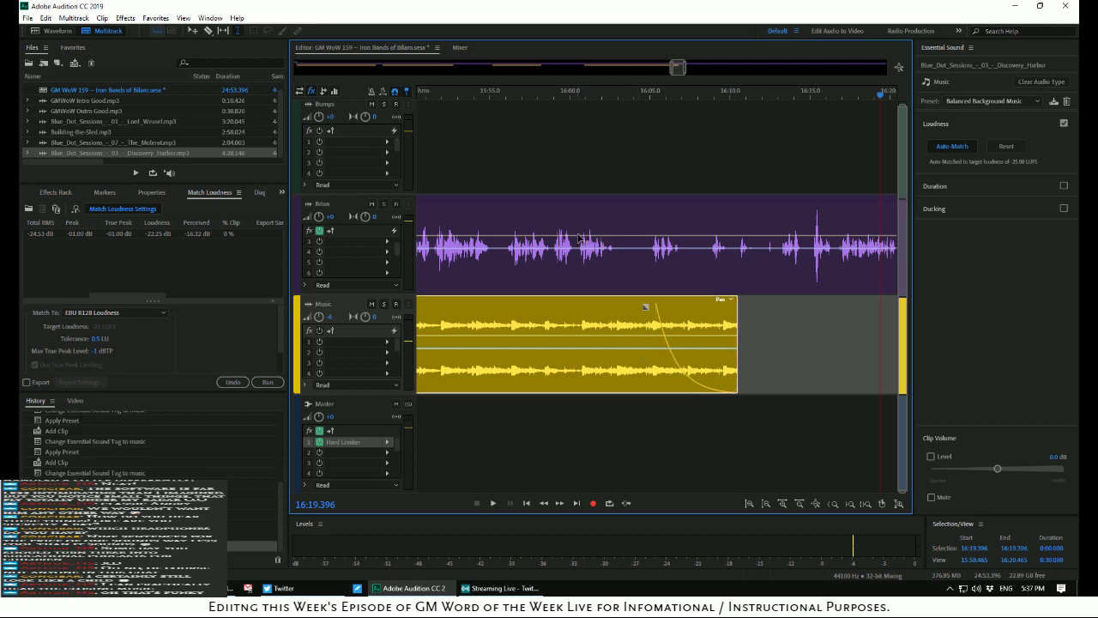
Play the session from about 16:01 through the music fade-out and on into the narration at about 16:52
click(594, 99)
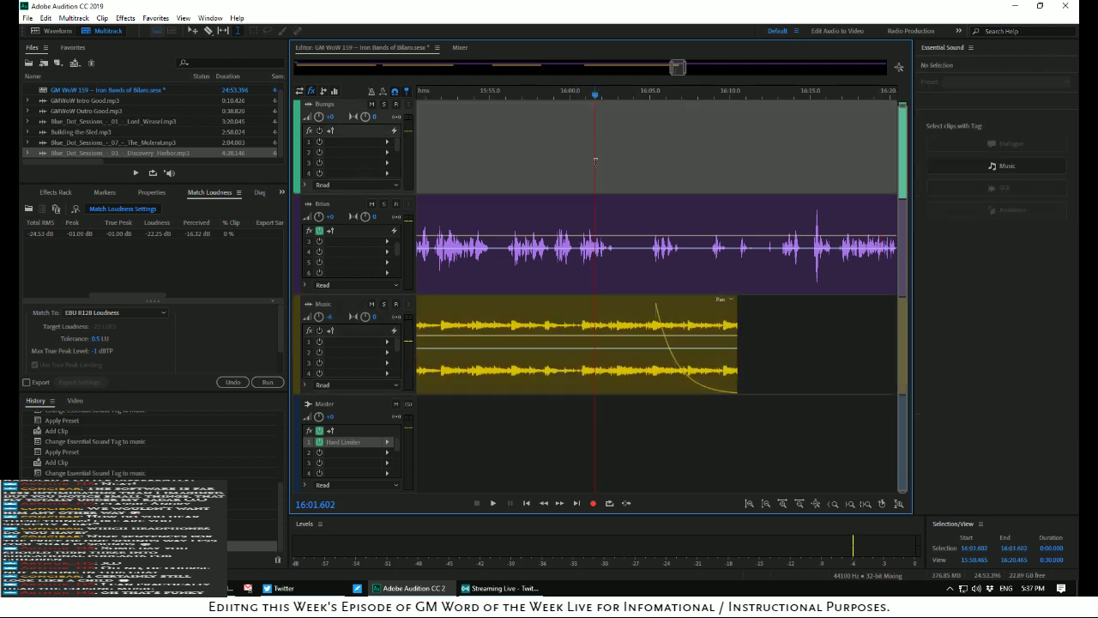
key(space)
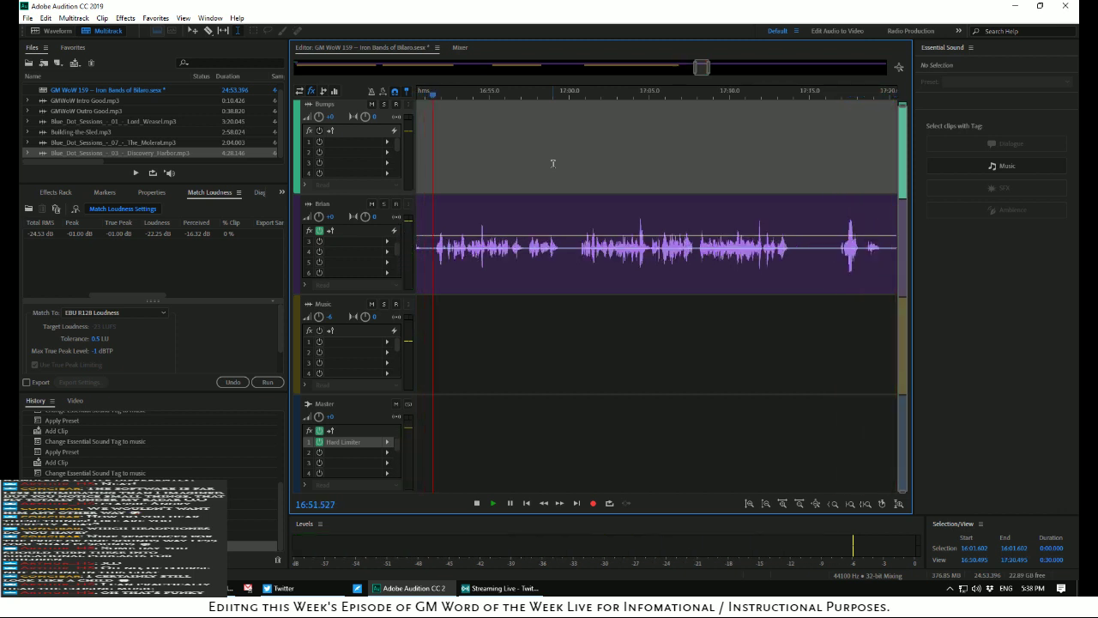
key(space)
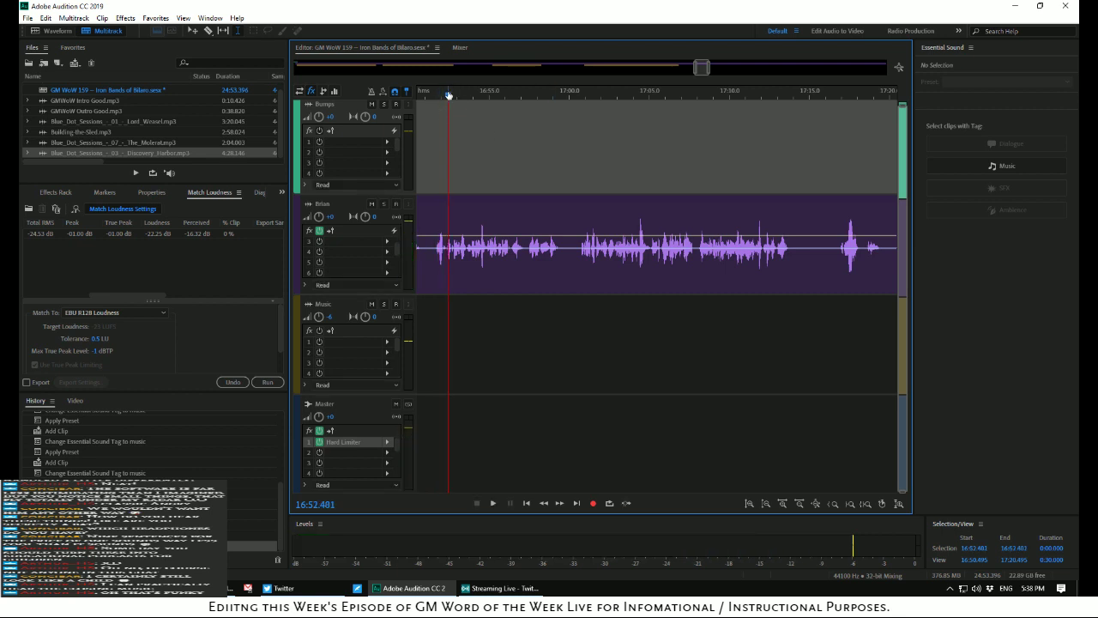
Replay the narration from about 16:24 and set the playhead at 16:32.081, near the pause in the speech
mouse_move(447, 96)
mouse_down()
mouse_move(403, 103)
mouse_move(429, 103)
mouse_up()
key(space)
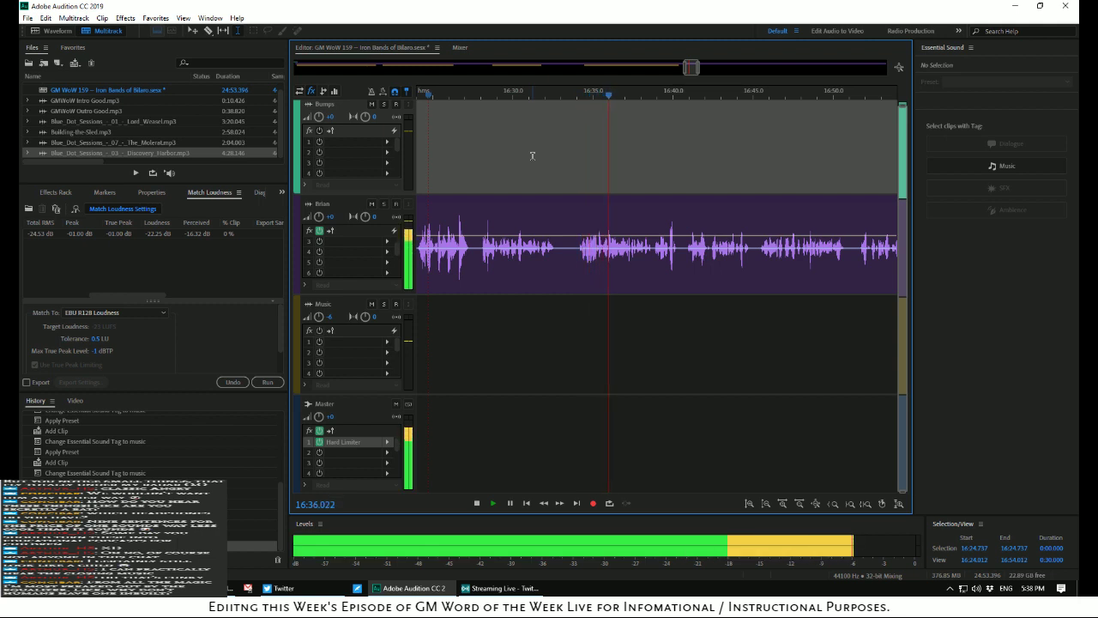
key(space)
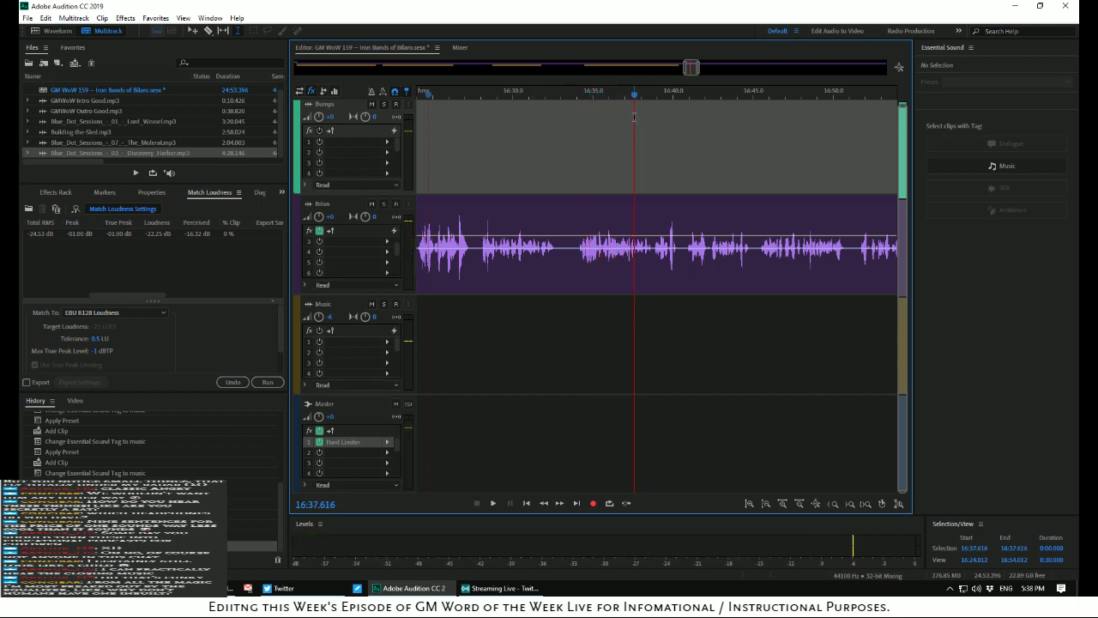
drag(635, 97, 545, 93)
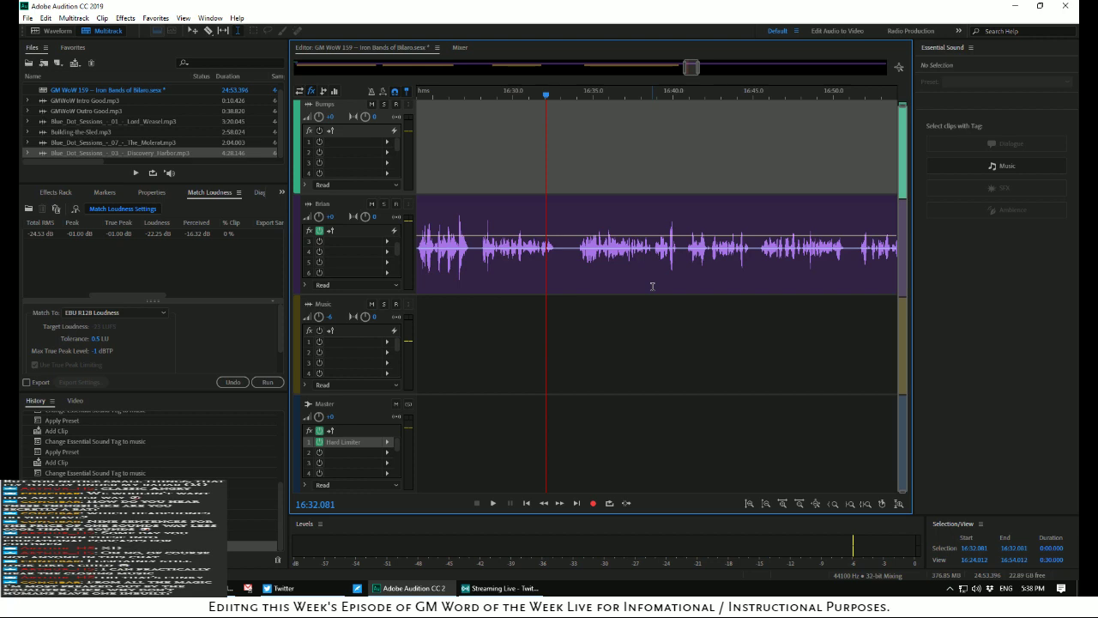
Switch to the Blue Dot Sessions page in the browser and preview On Our Own Again, Planting Flags and Great is the Contessa
click(231, 588)
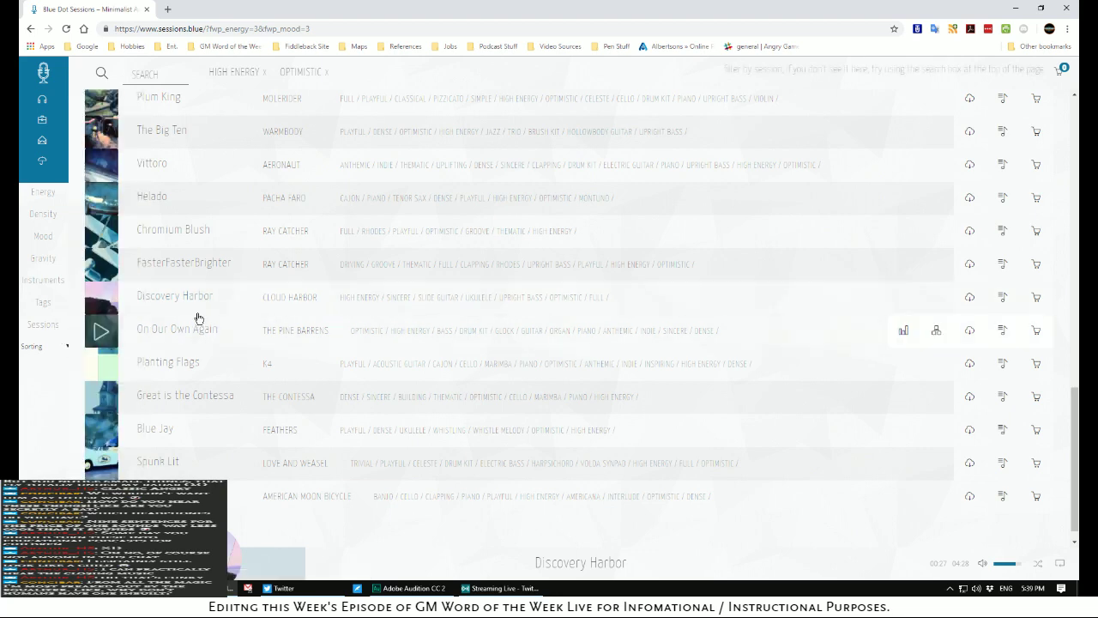
click(103, 329)
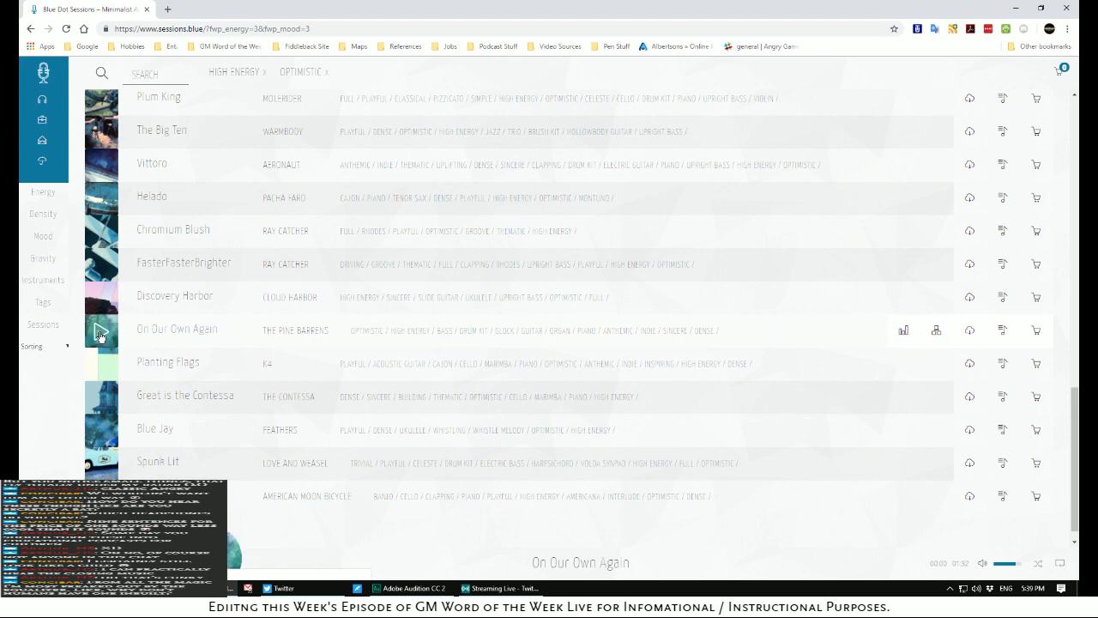
click(102, 367)
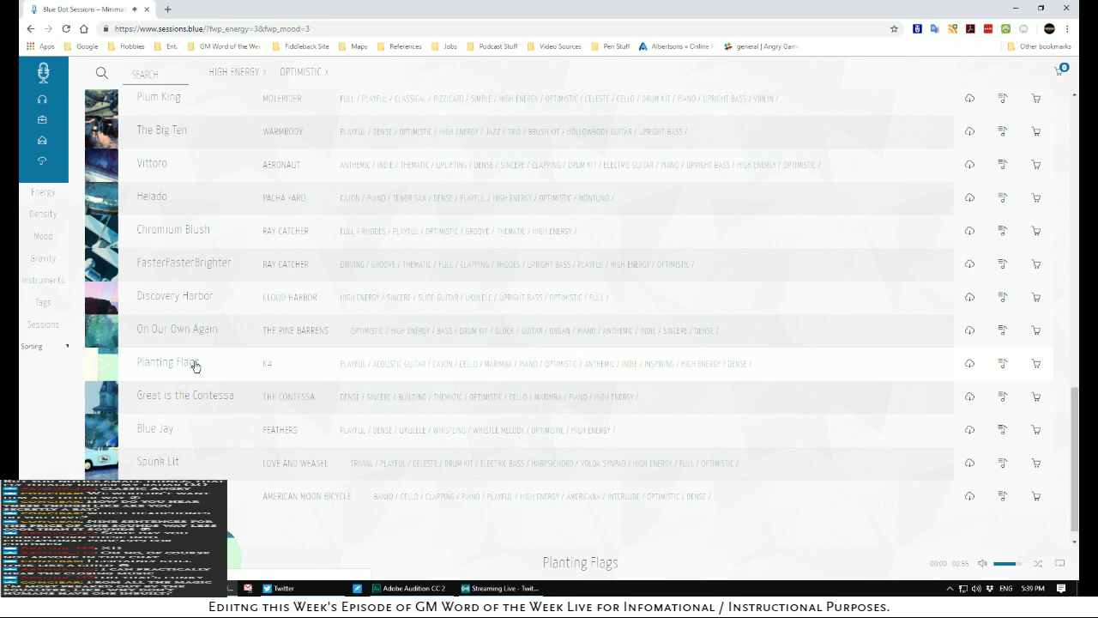
click(101, 396)
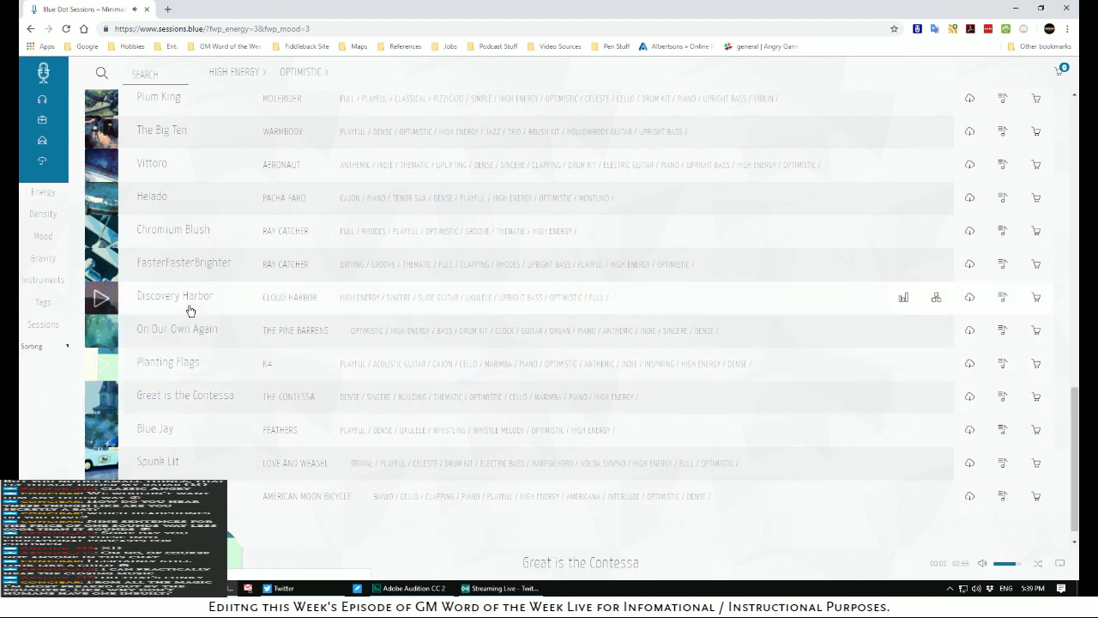
Sample Great is the Contessa further in, skipping ahead to about 1:30, 2:10 and 2:55
scroll(190, 311, down, 1)
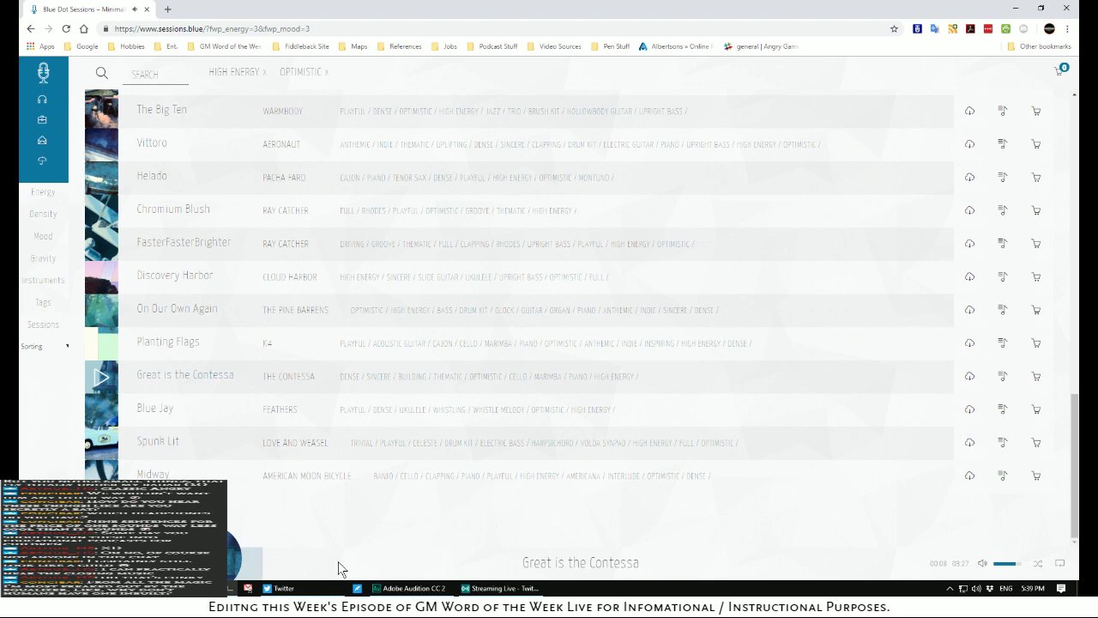
click(505, 572)
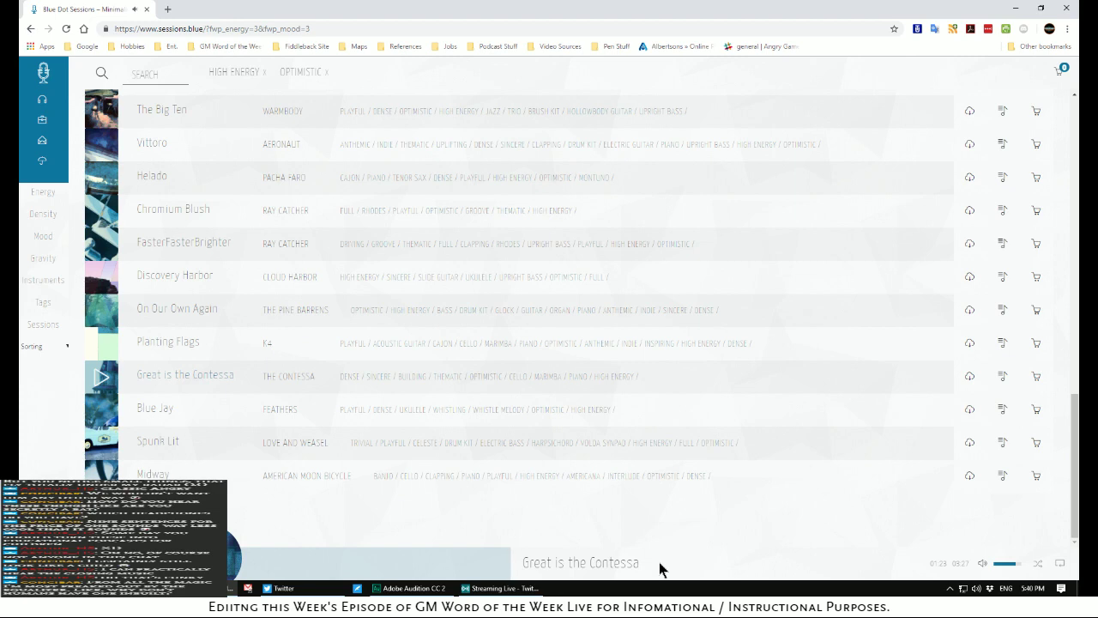
click(659, 566)
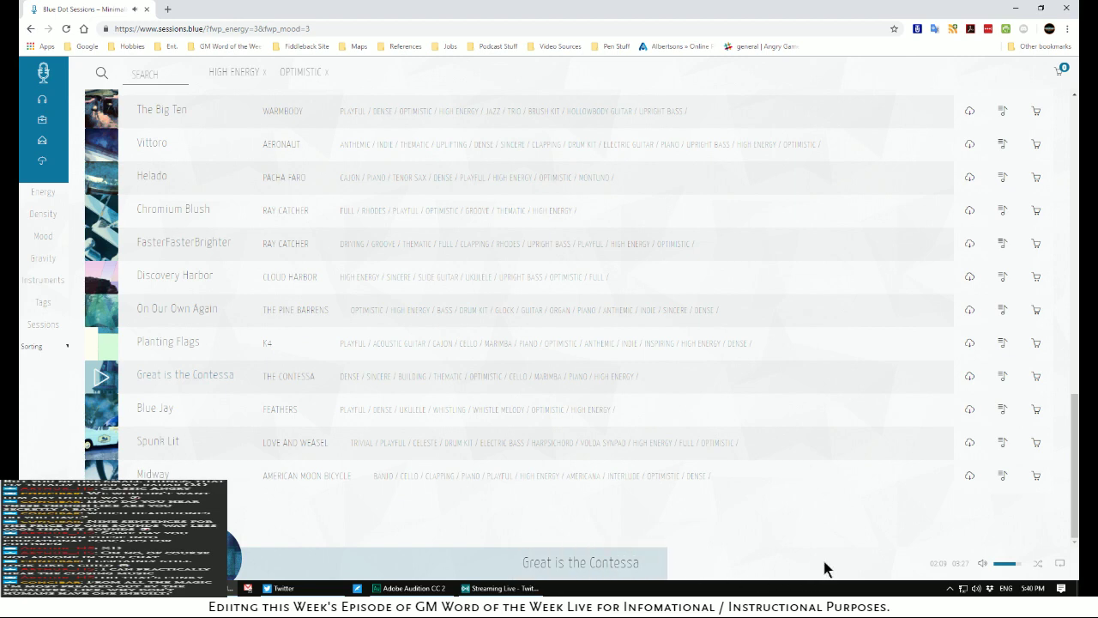
click(823, 566)
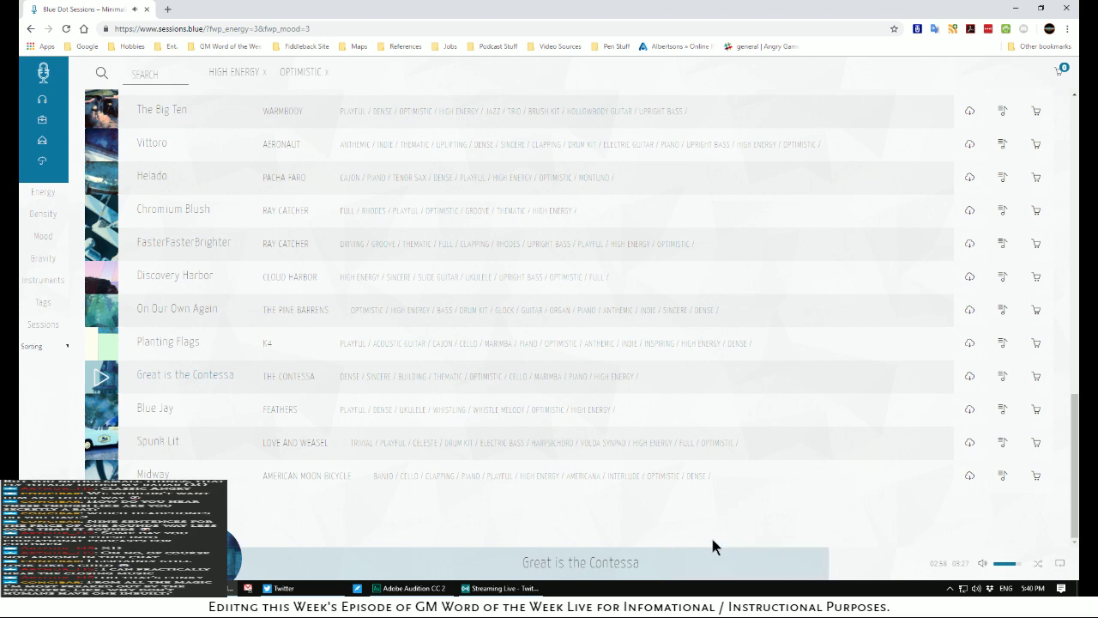
Preview Blue Jay, Spunk Lit and Midway from the high-energy, optimistic track list
click(258, 415)
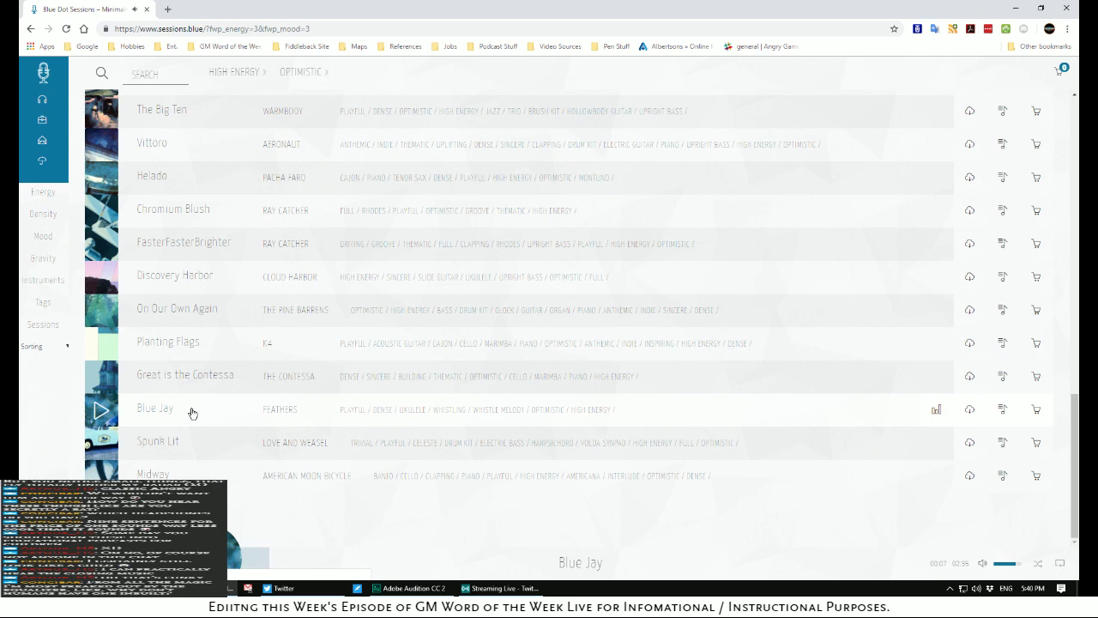
click(102, 444)
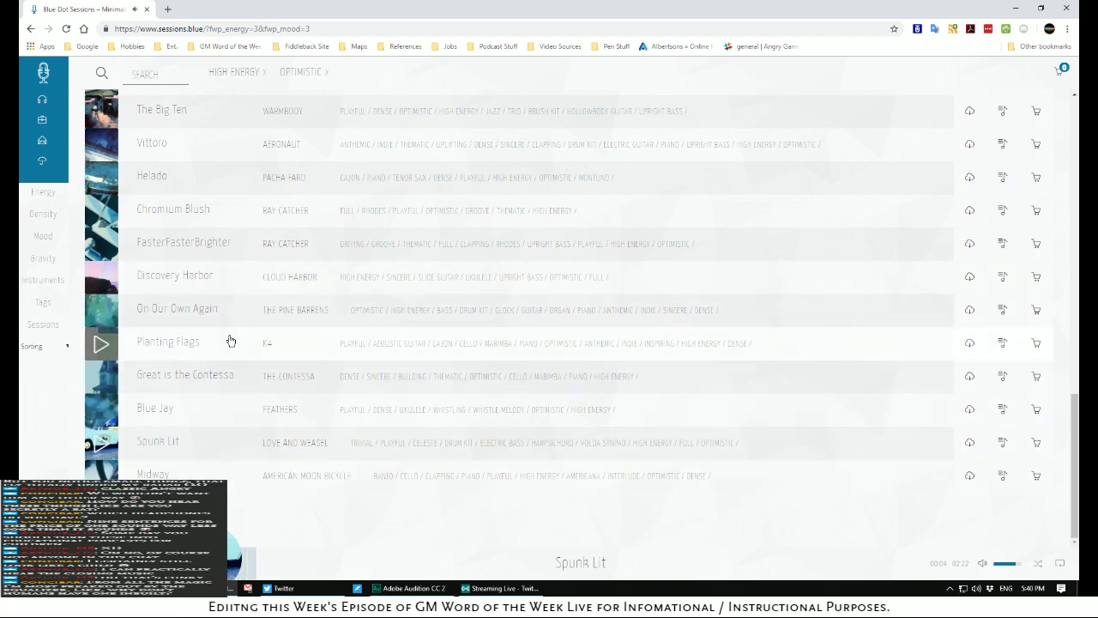
click(107, 469)
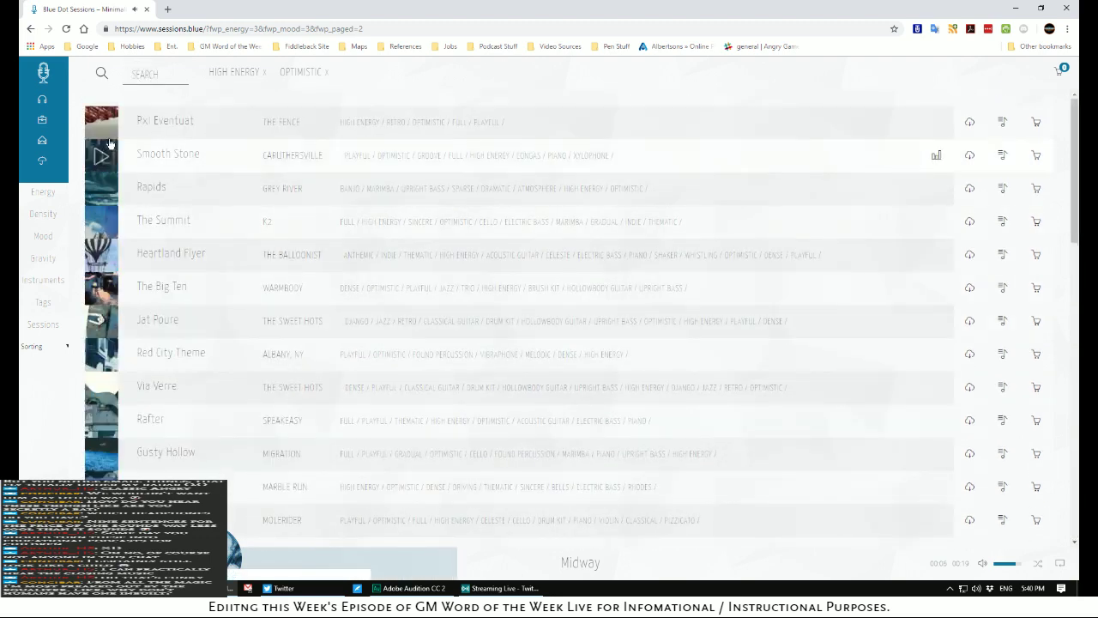
Preview Smooth Stone from the second page of results, including a section from about 2:15
click(194, 119)
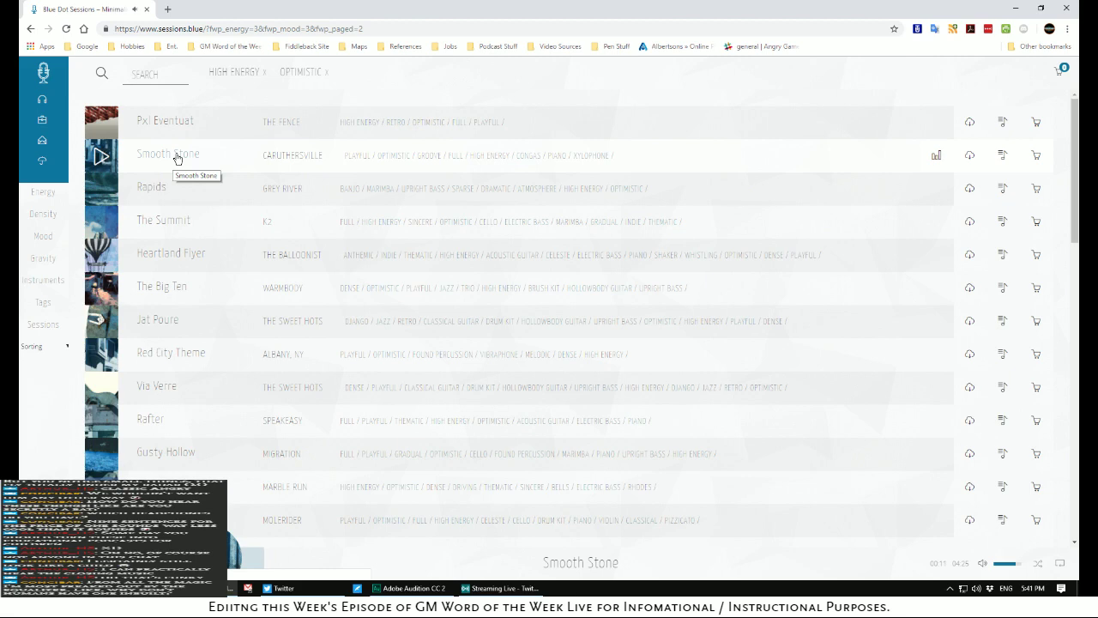
click(441, 592)
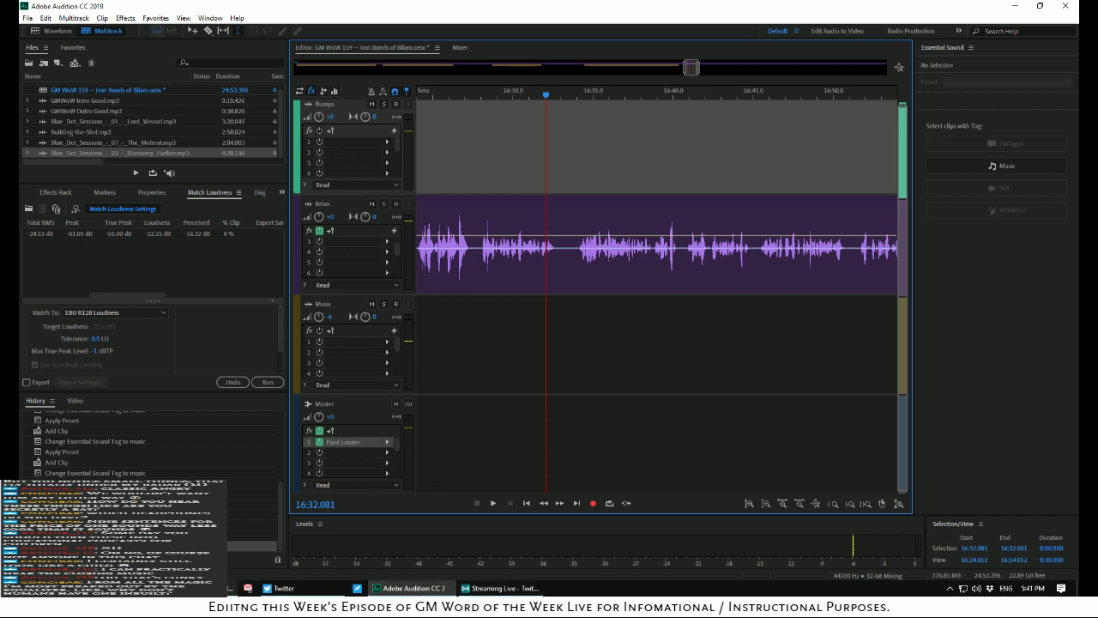
click(210, 589)
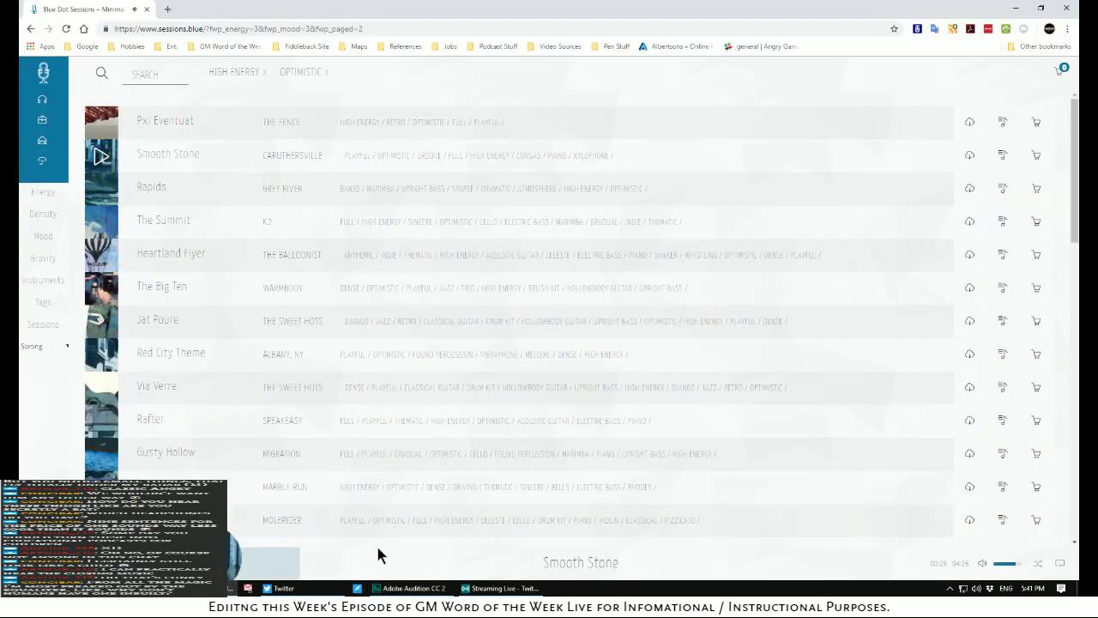
click(550, 562)
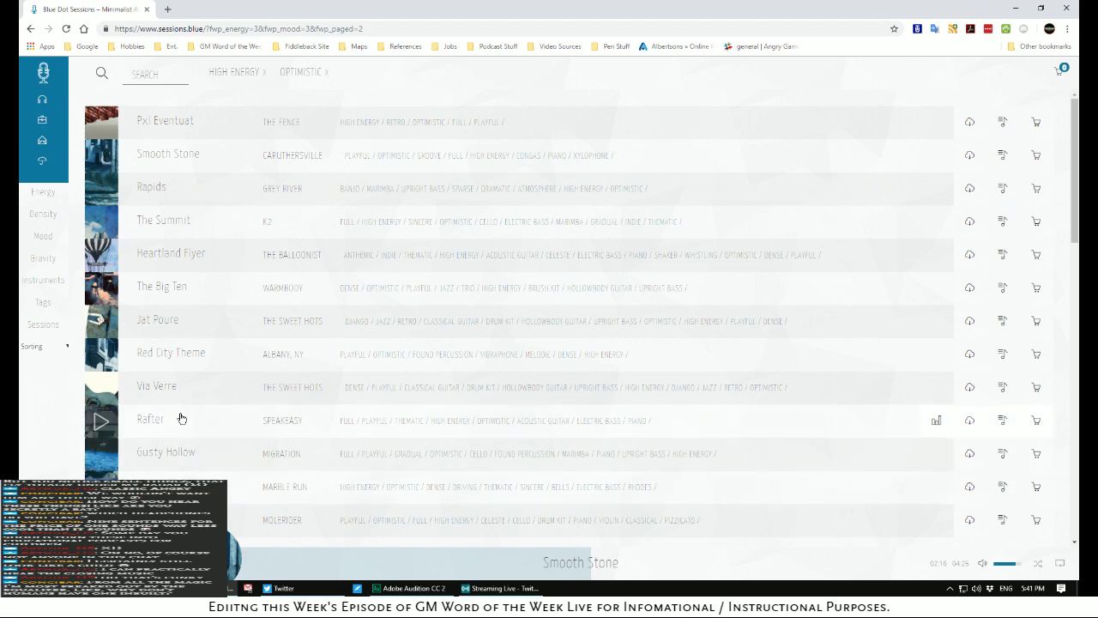
Preview Rapids while looking through the available instrument filters for the track list
click(97, 188)
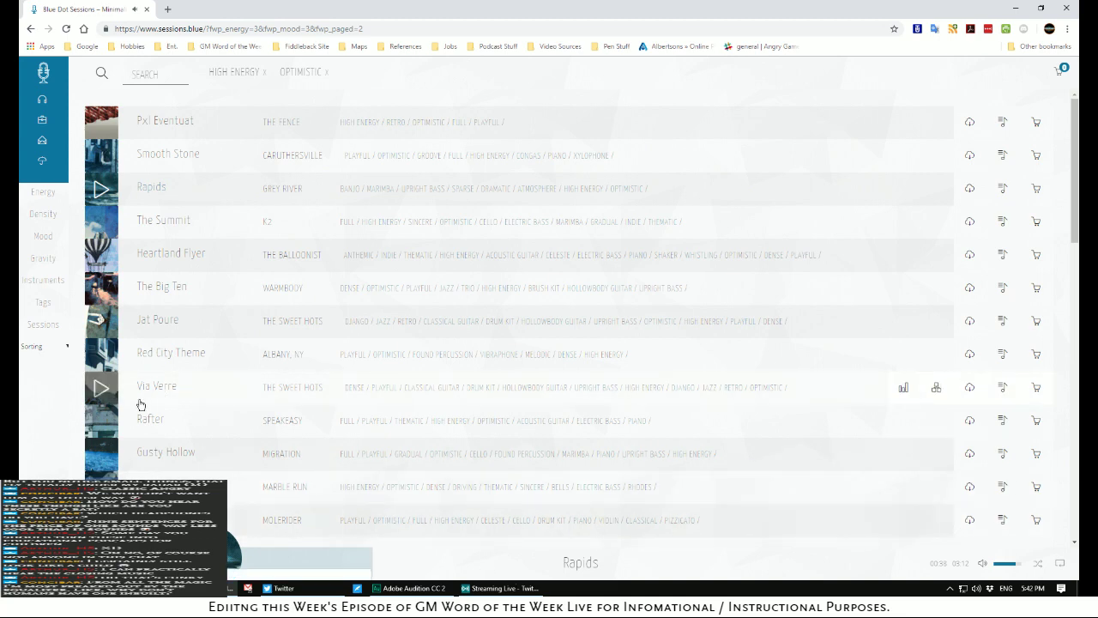
mouse_move(67, 290)
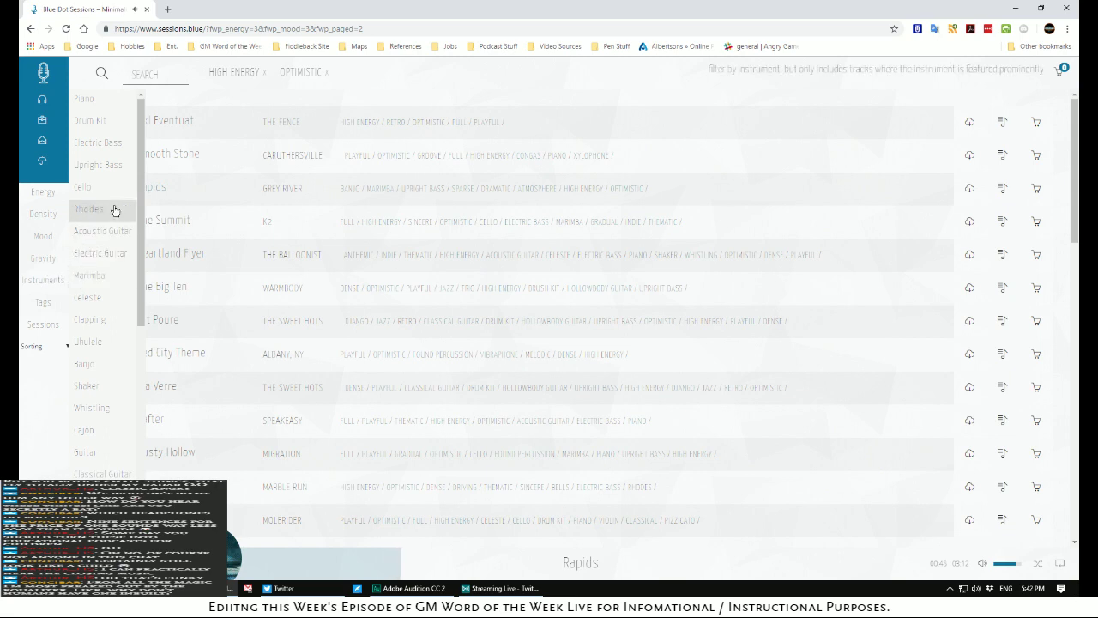
scroll(114, 210, down, 3)
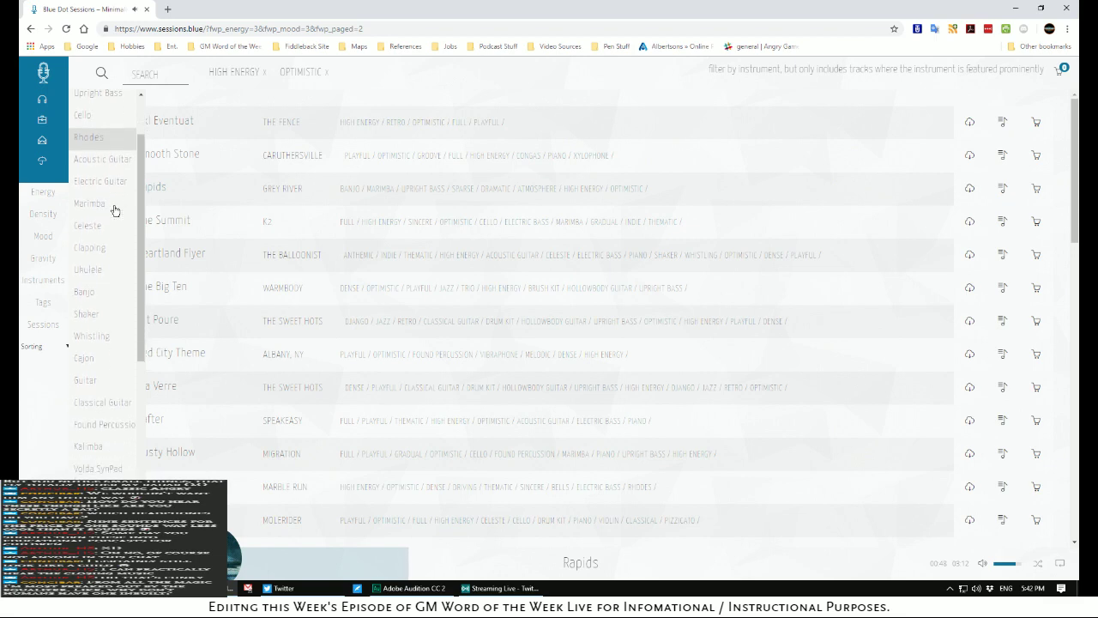
scroll(114, 210, down, 3)
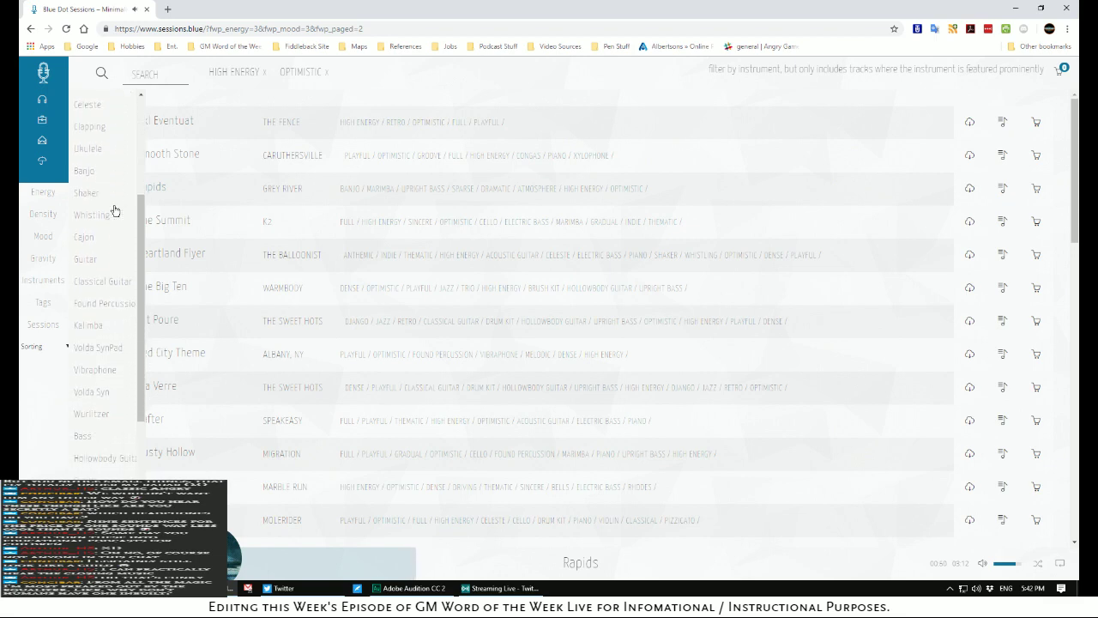
scroll(114, 210, down, 3)
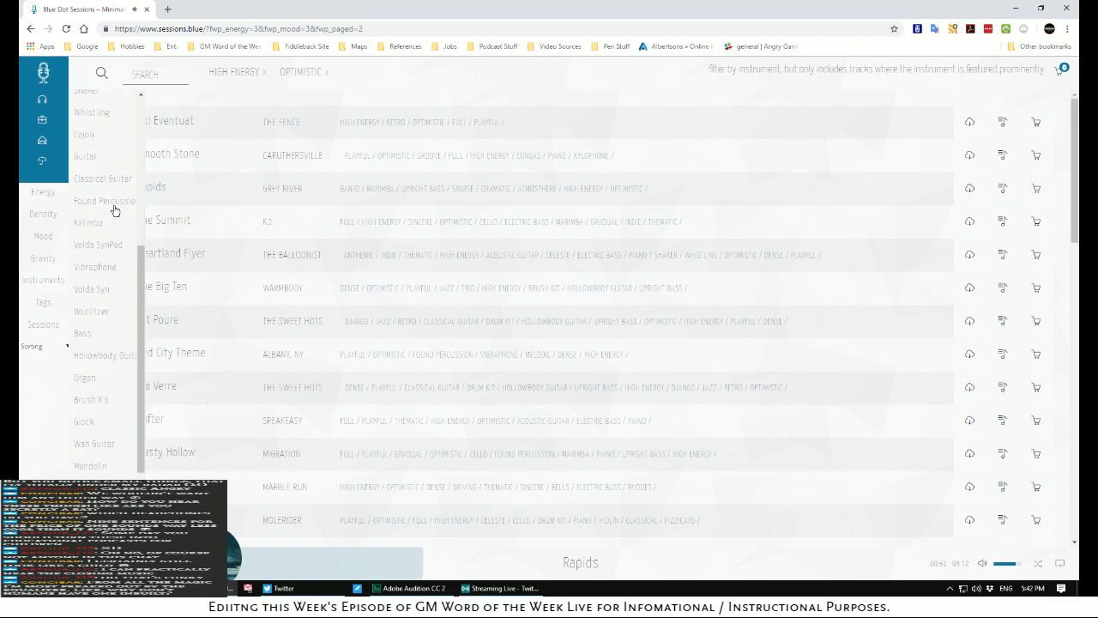
scroll(110, 206, down, 3)
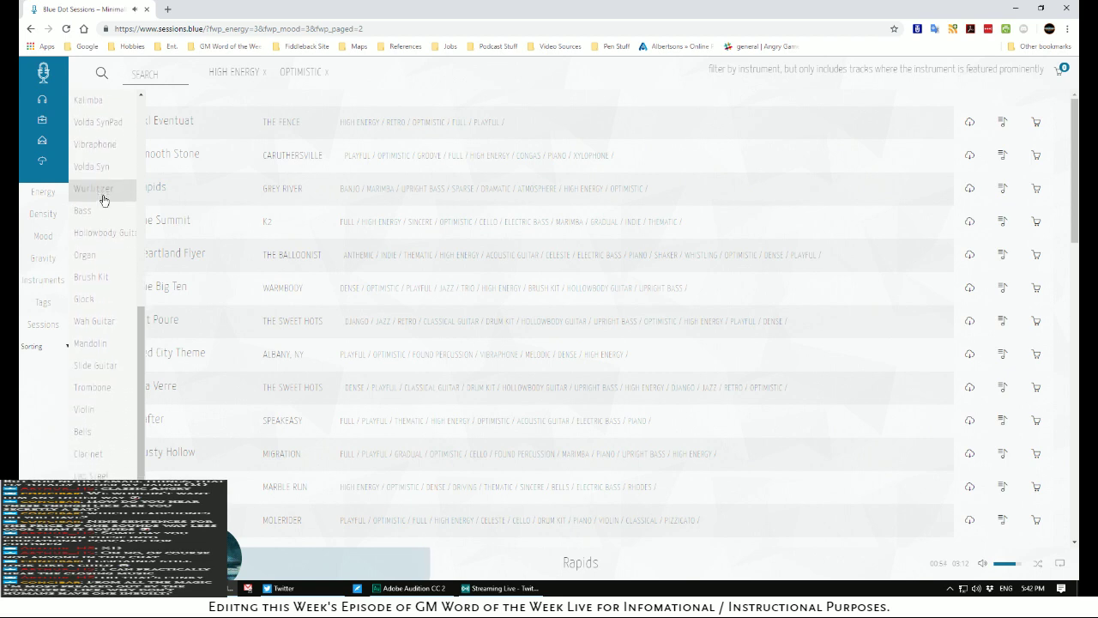
scroll(103, 201, up, 3)
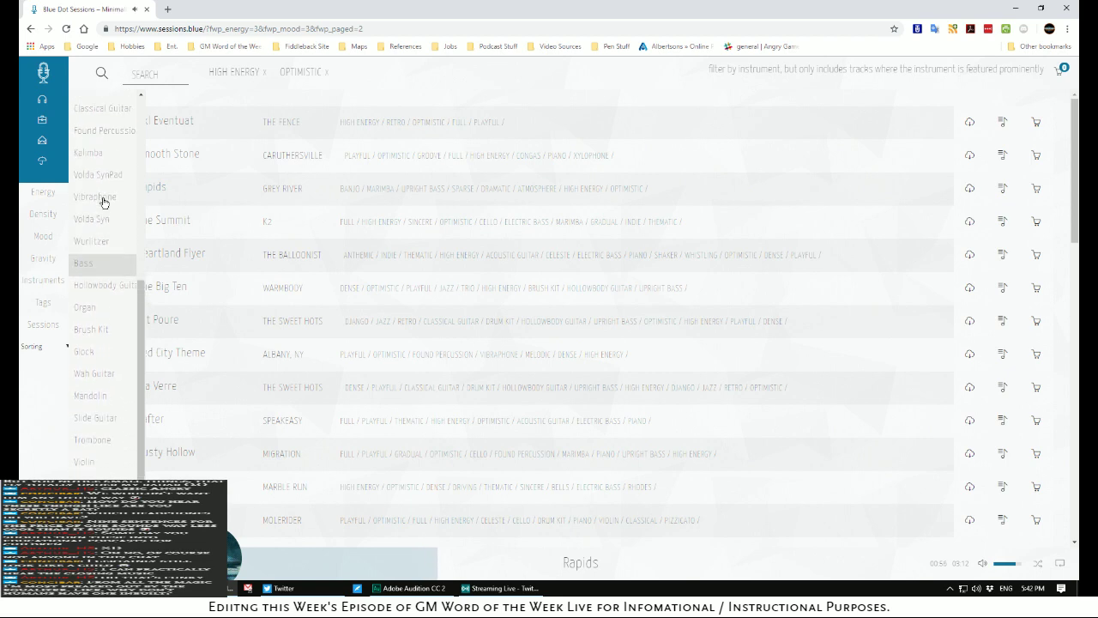
scroll(103, 203, up, 9)
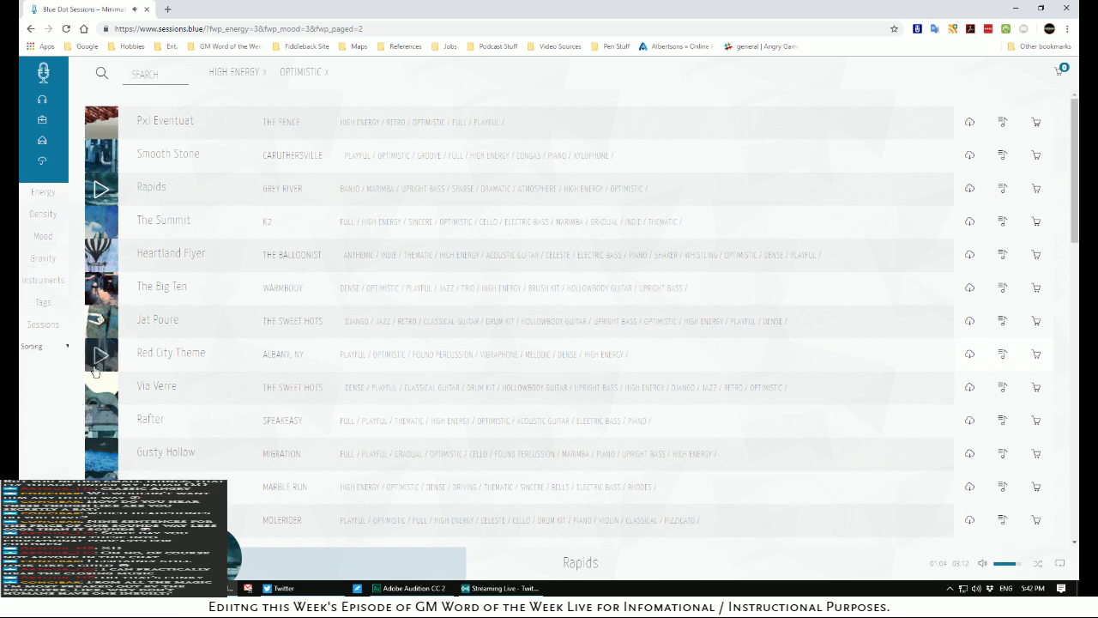
Preview The Summit, Heartland Flyer and The Big Ten in turn
click(102, 223)
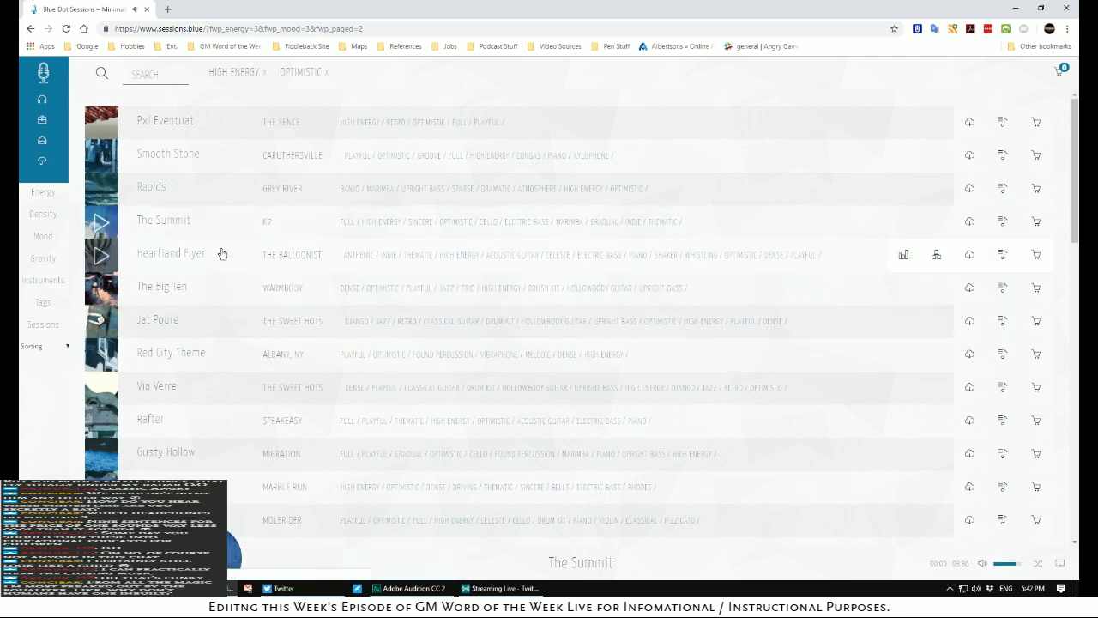
click(100, 256)
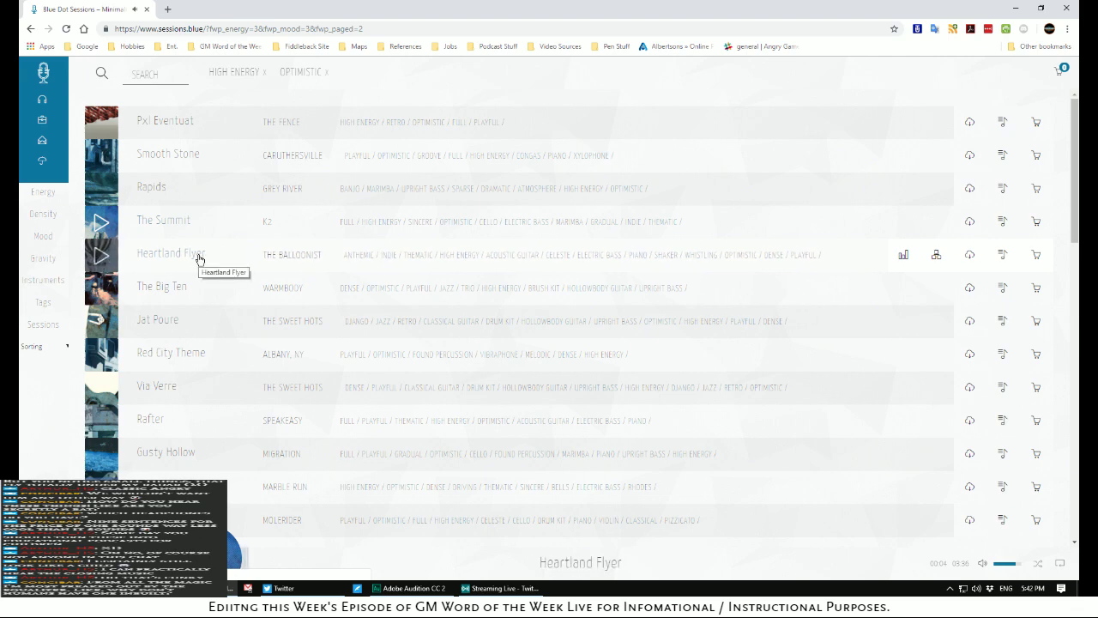
click(100, 256)
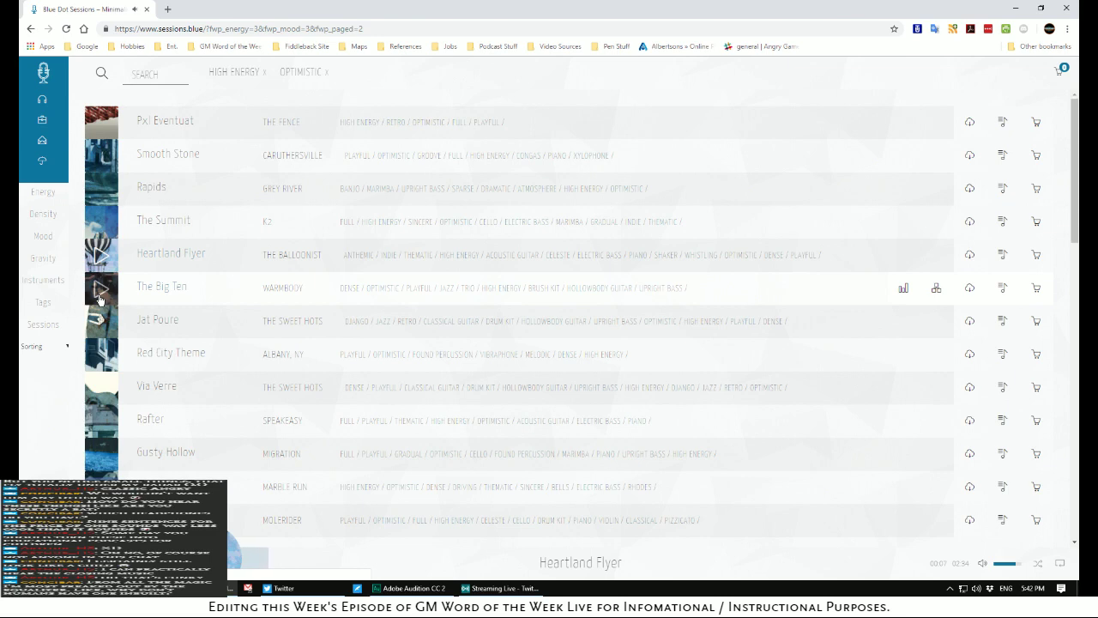
click(100, 296)
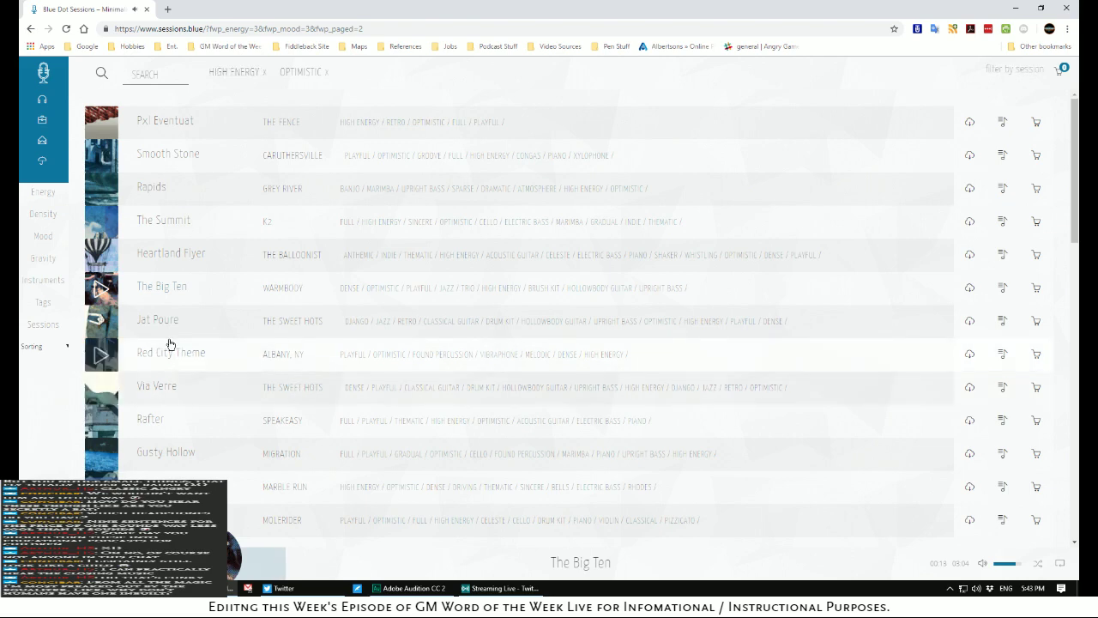
Preview Jat Poure and Red City Theme, and return to playing Jat Poure
click(107, 322)
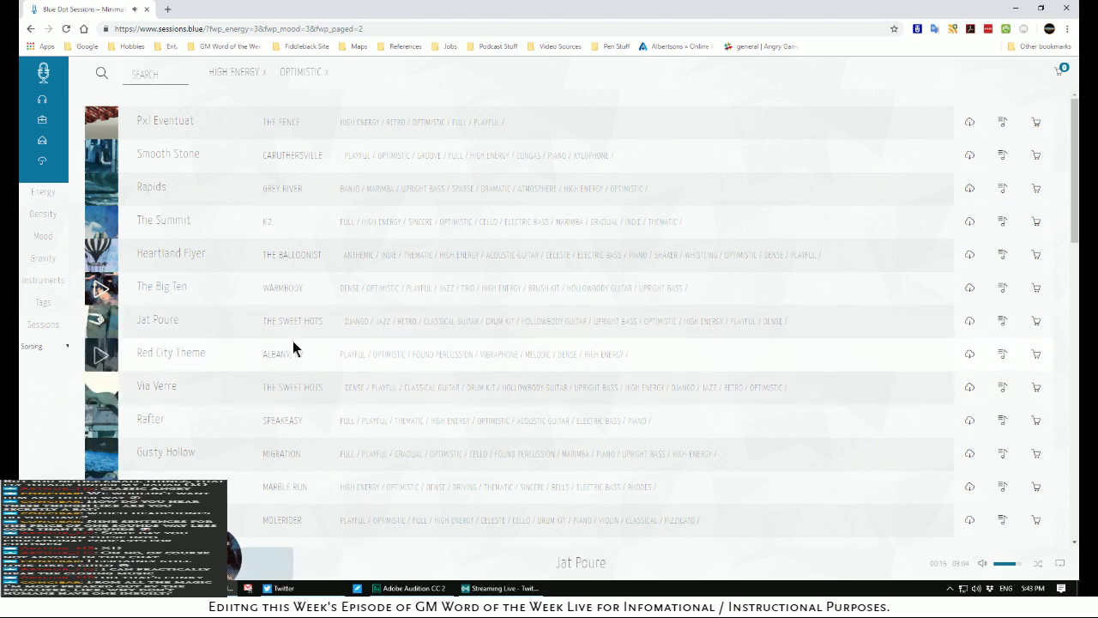
click(230, 319)
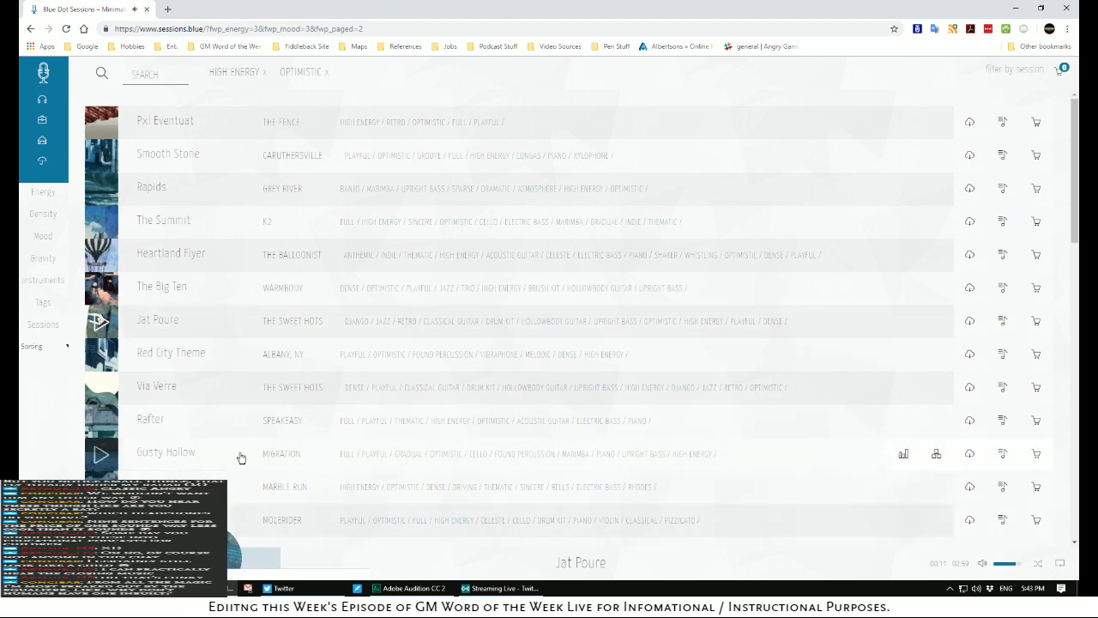
click(98, 356)
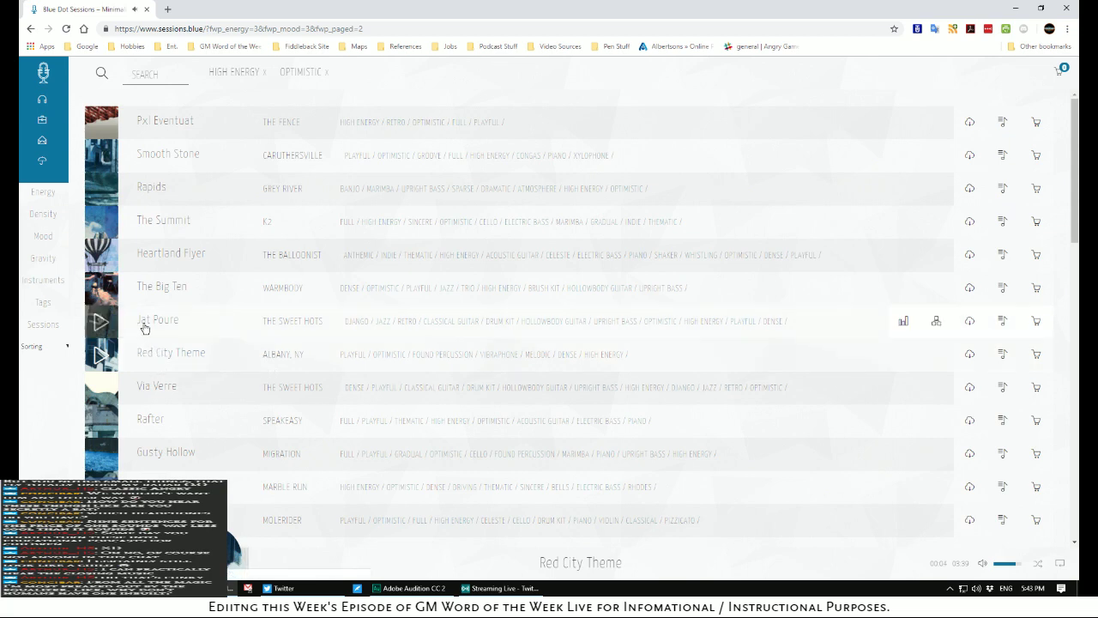
click(110, 326)
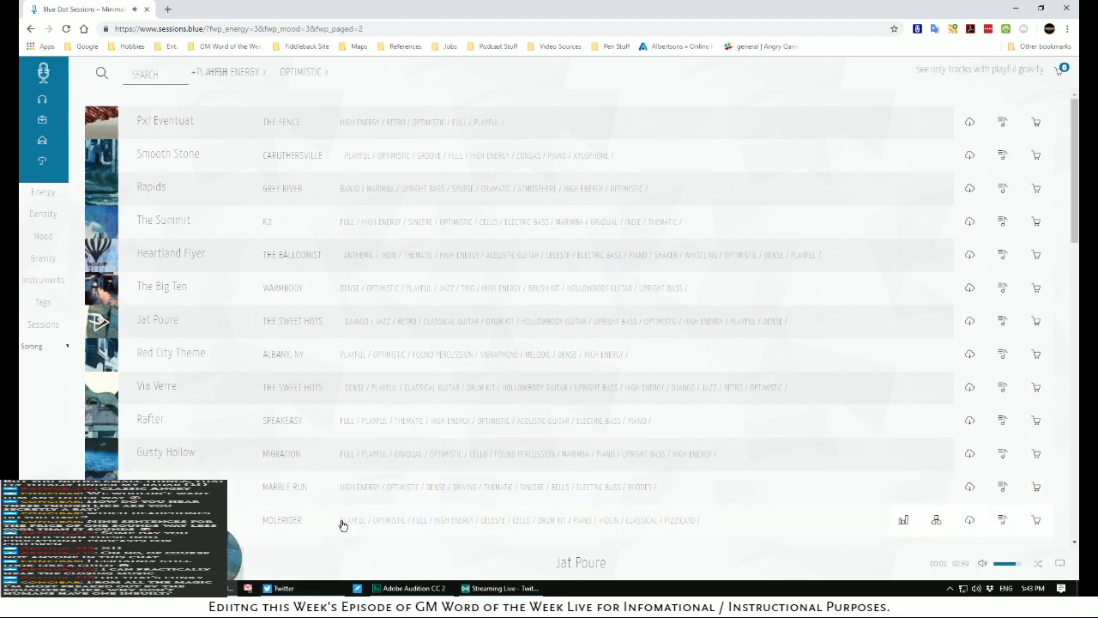
Switch to File Explorer and open the Blue_Dot_Sessions_-_The_Sweet_Hots folder inside Blue Dot Session to find Jat Poure
key(alt+Tab)
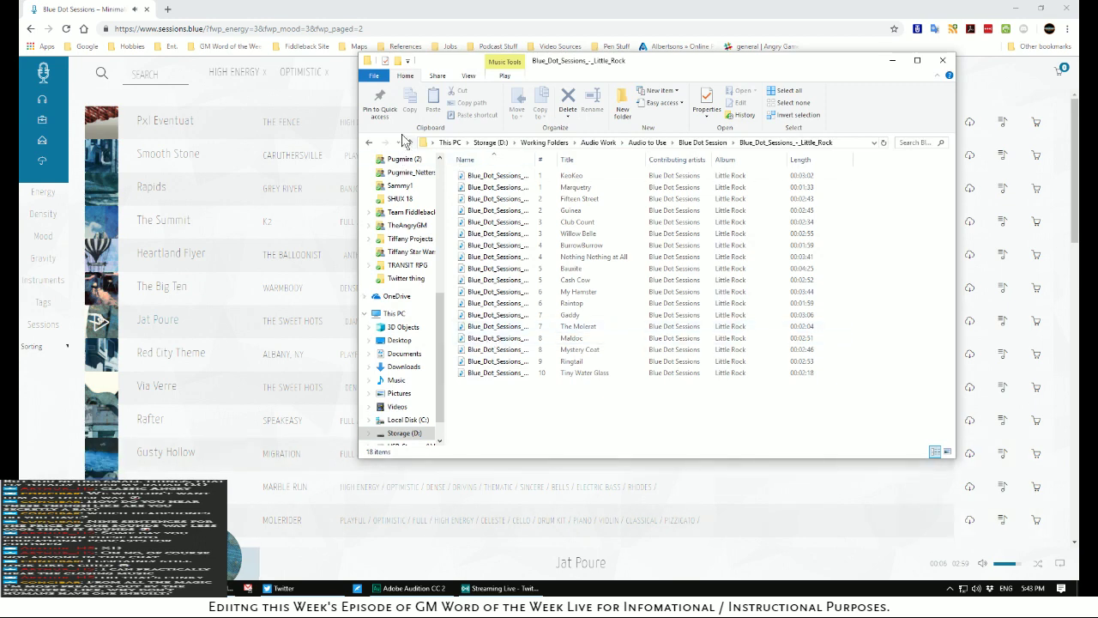
click(411, 143)
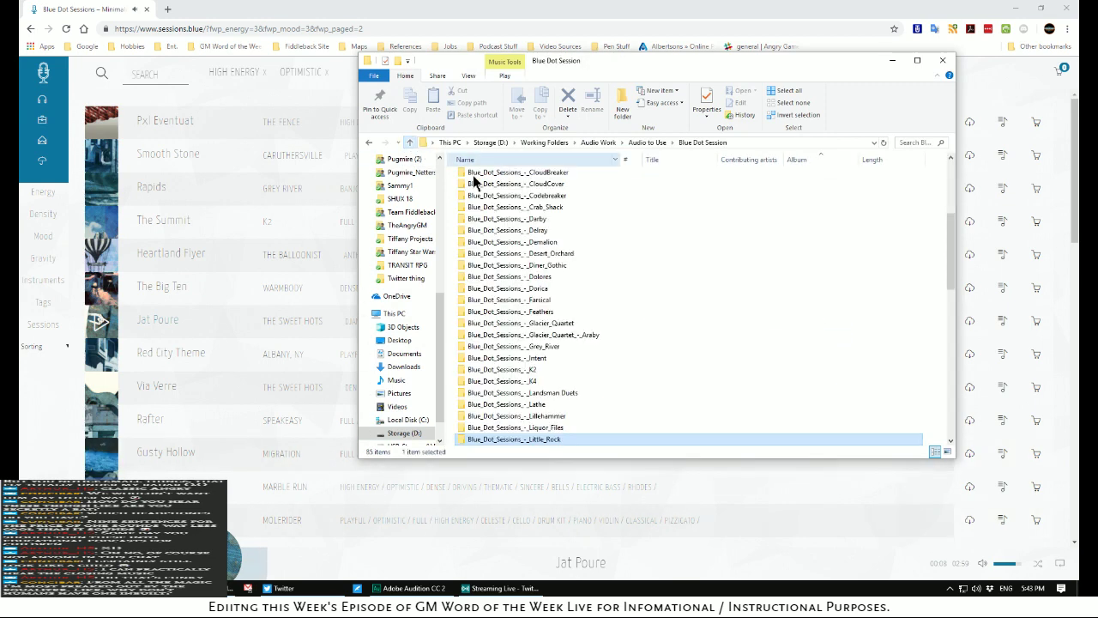
scroll(574, 283, down, 10)
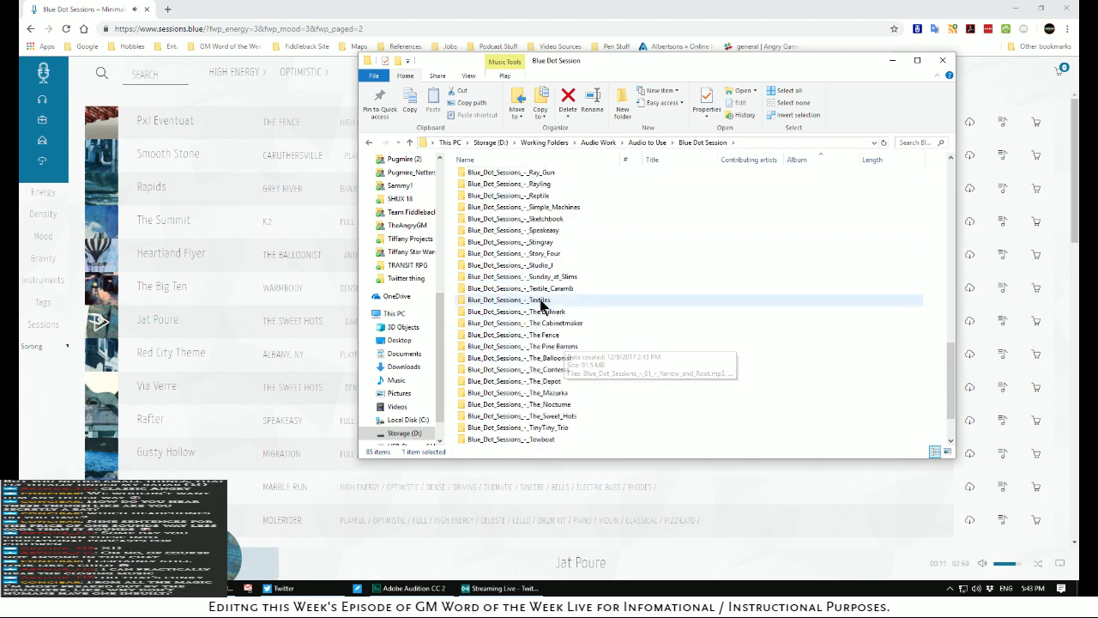
double_click(532, 416)
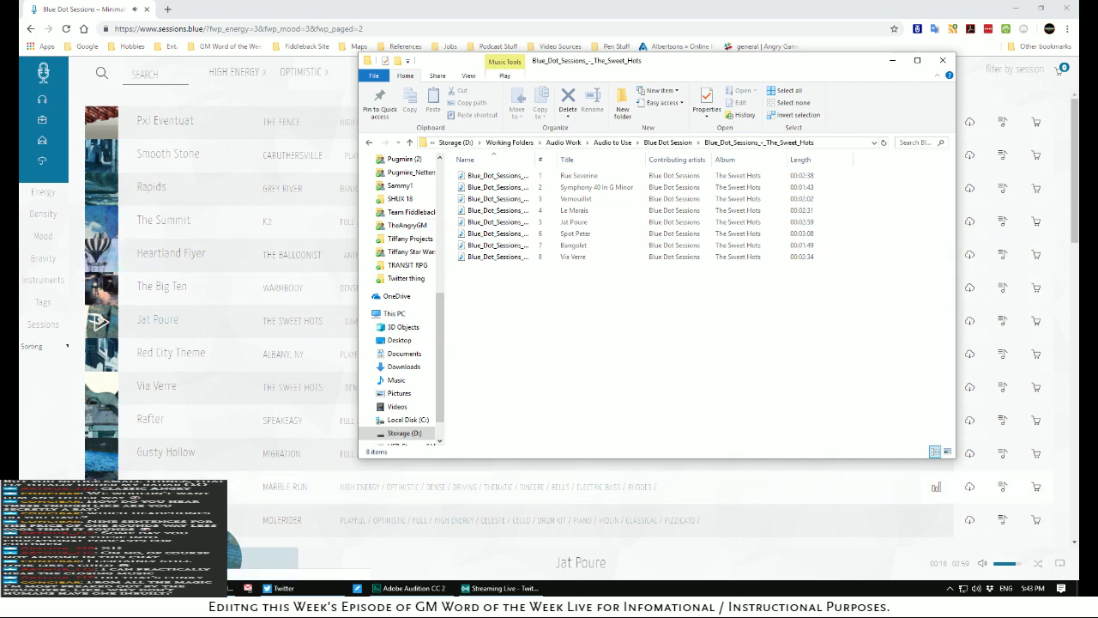
Switch to Adobe Audition and import Jat Poure from the Blue_Dot_Sessions_-_The_Sweet_Hots folder inside Blue Dot Session
click(172, 589)
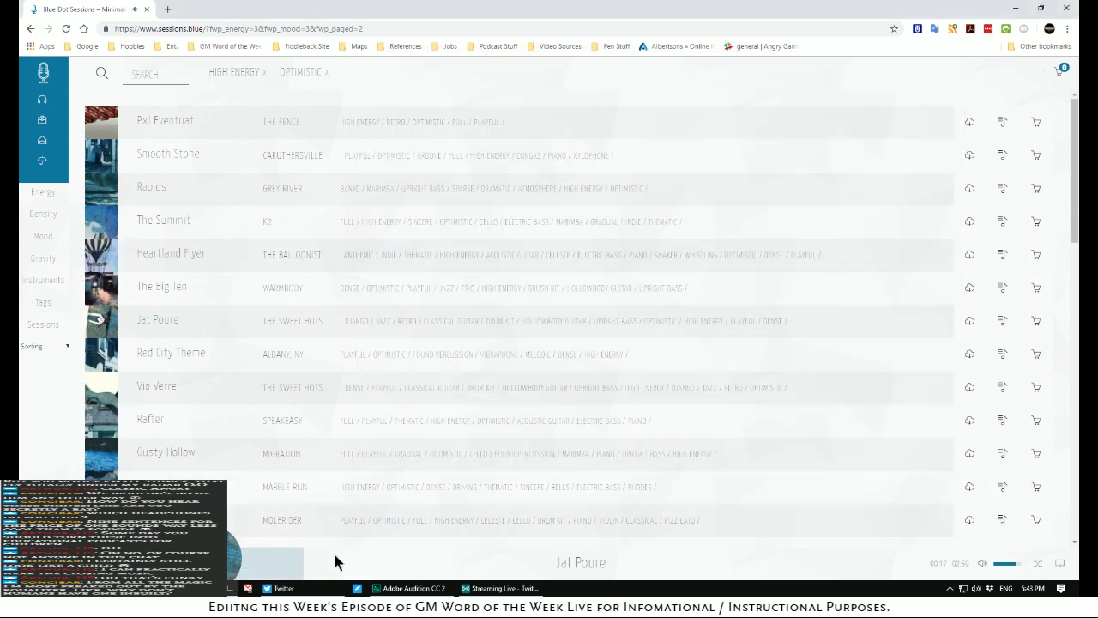
click(393, 588)
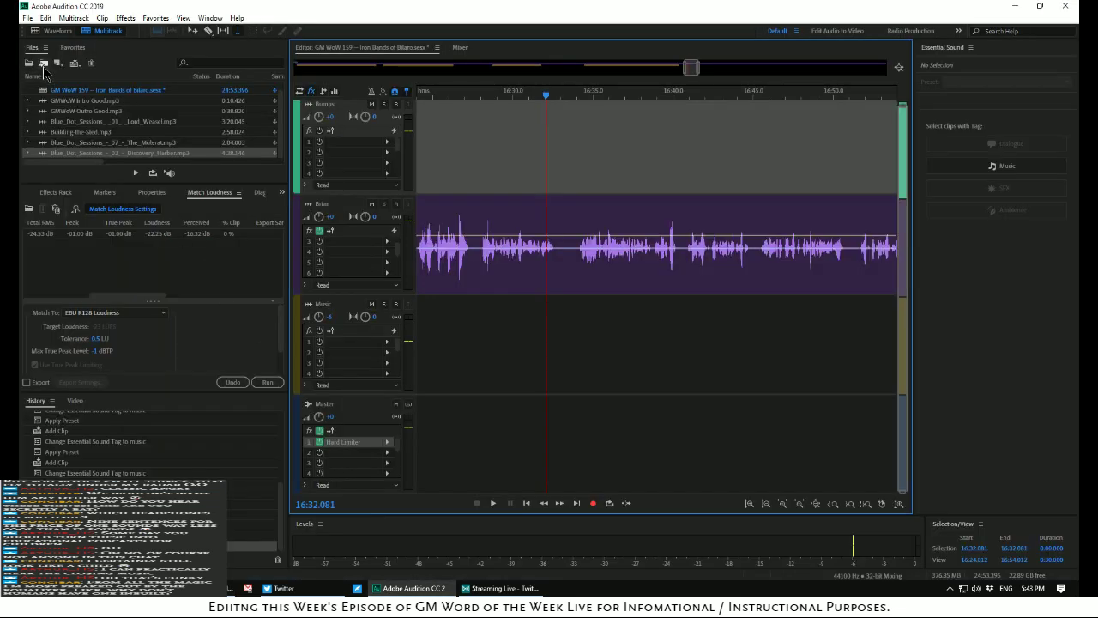
click(43, 65)
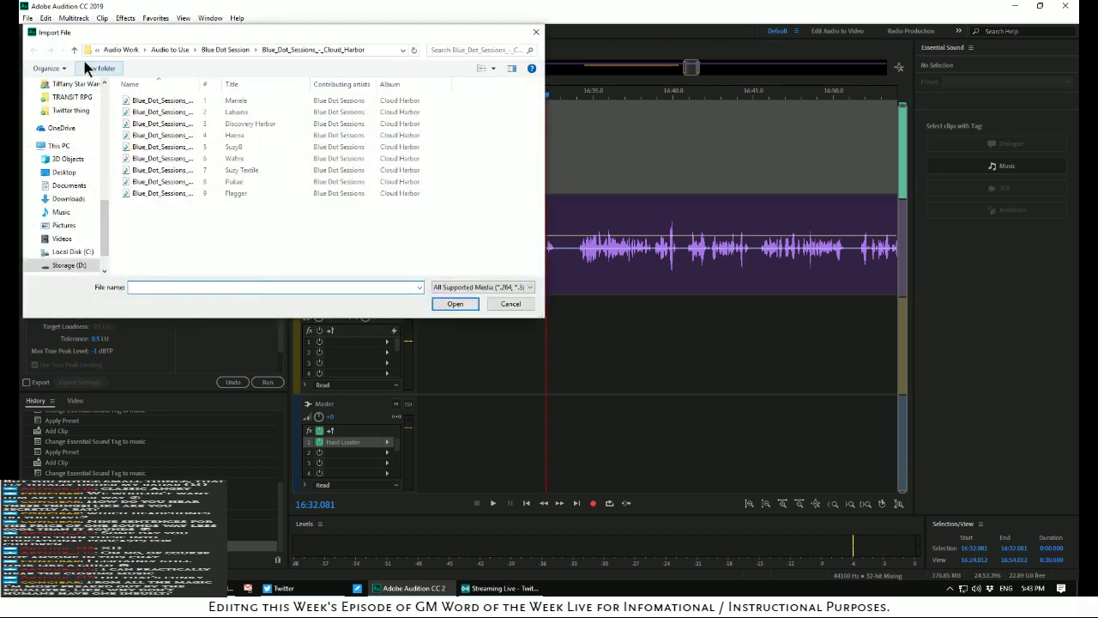
click(74, 50)
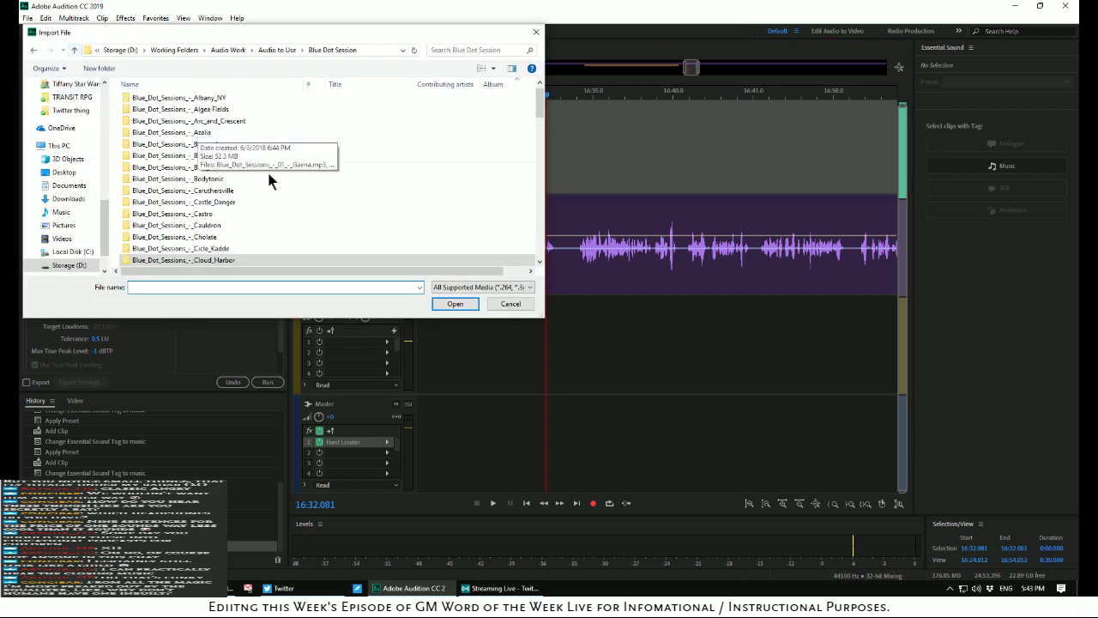
scroll(258, 166, down, 7)
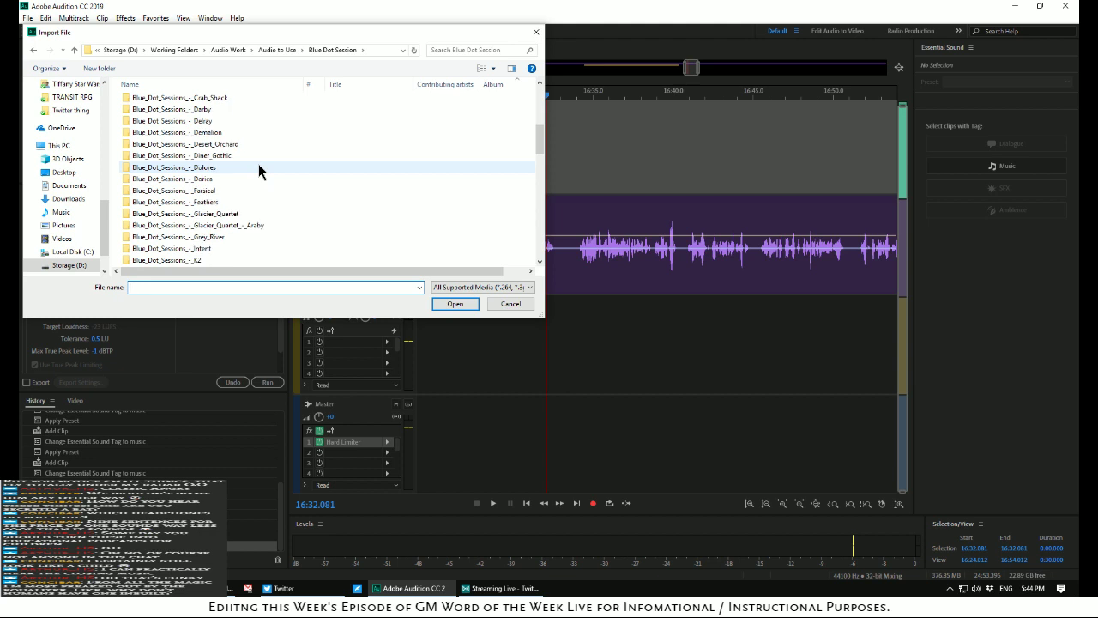
scroll(258, 170, down, 10)
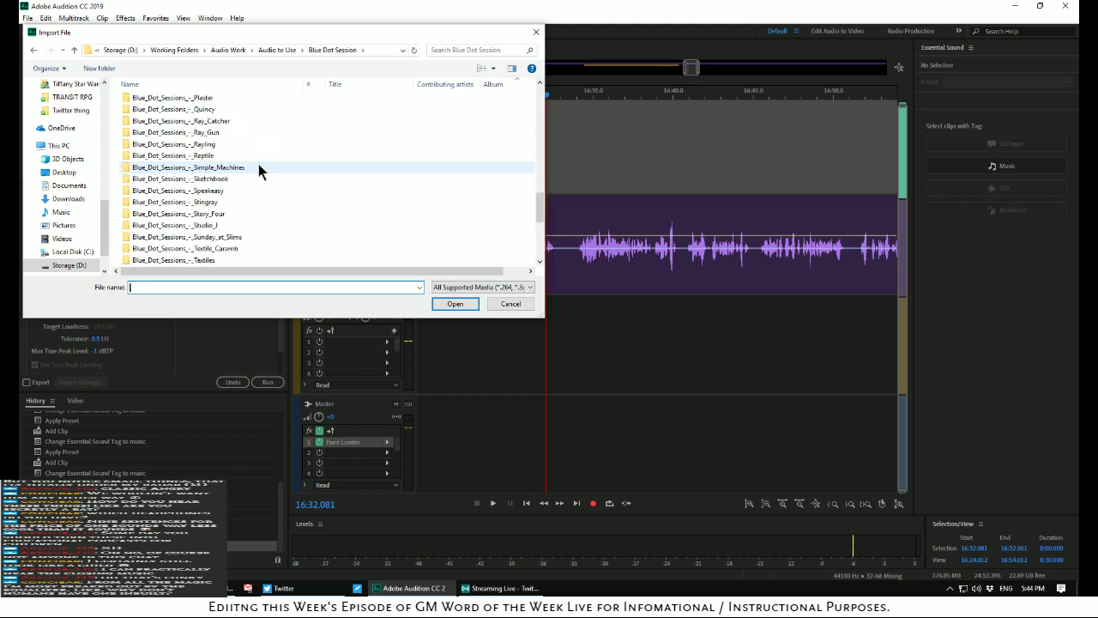
scroll(258, 164, down, 7)
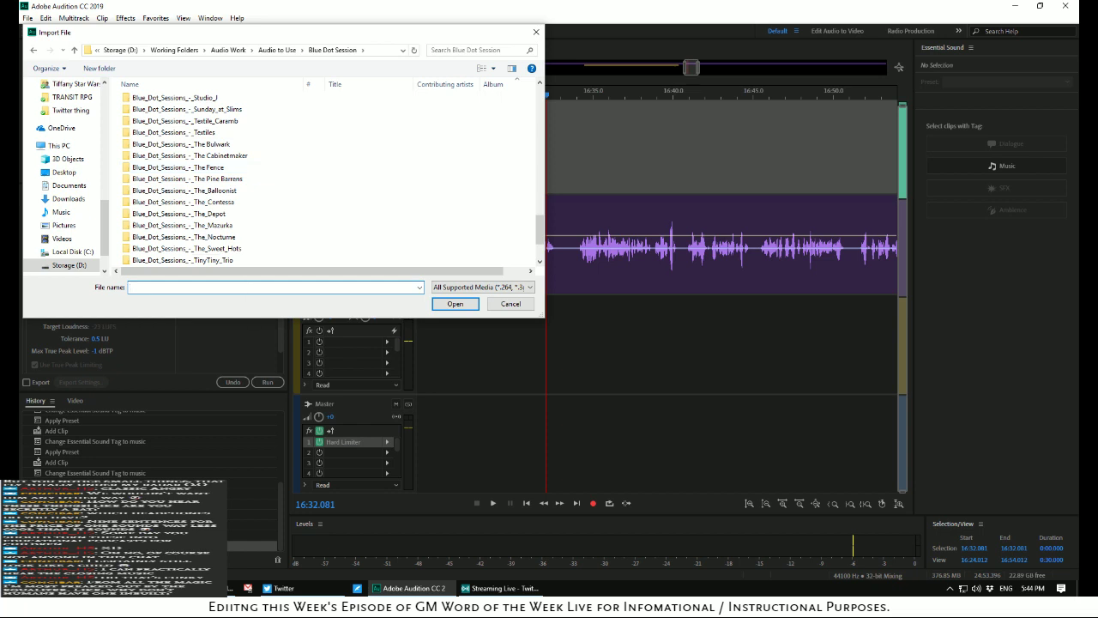
key(alt+Tab)
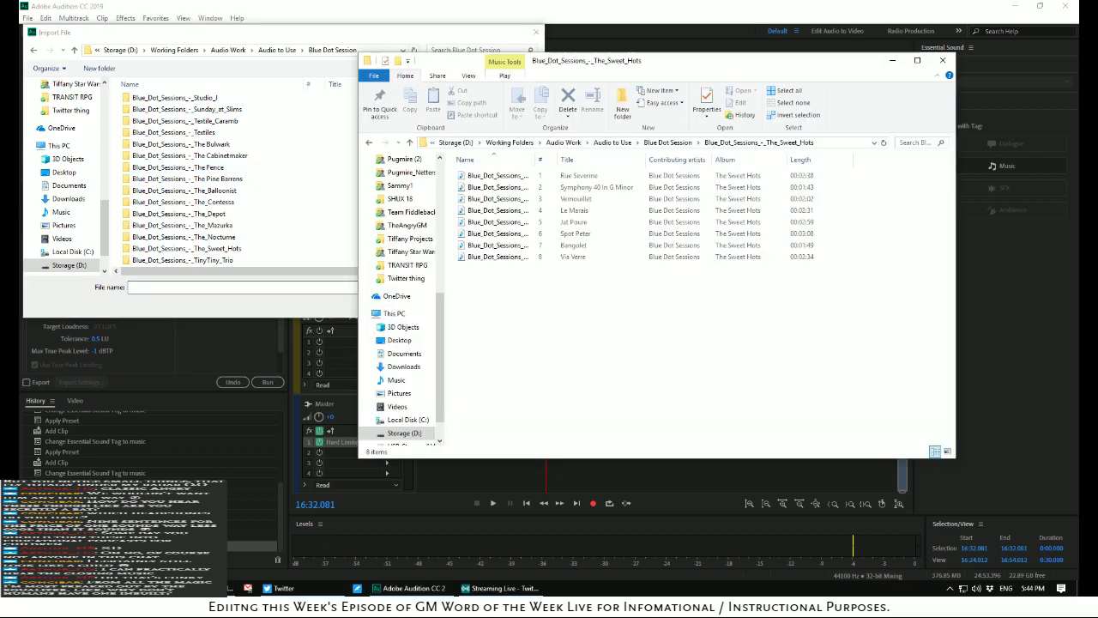
double_click(204, 249)
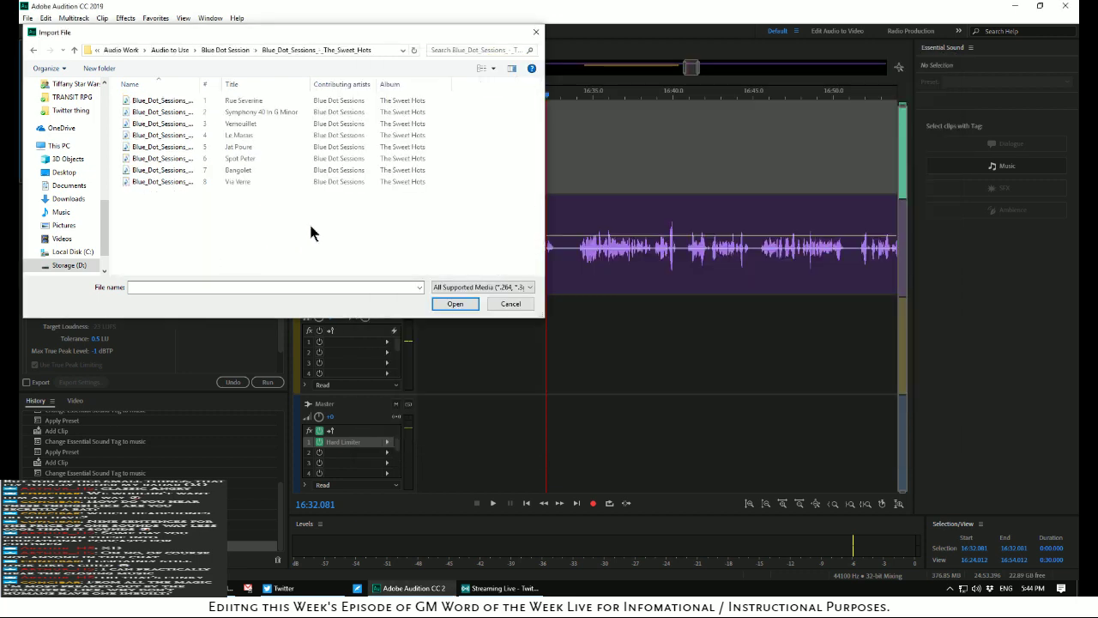
click(243, 149)
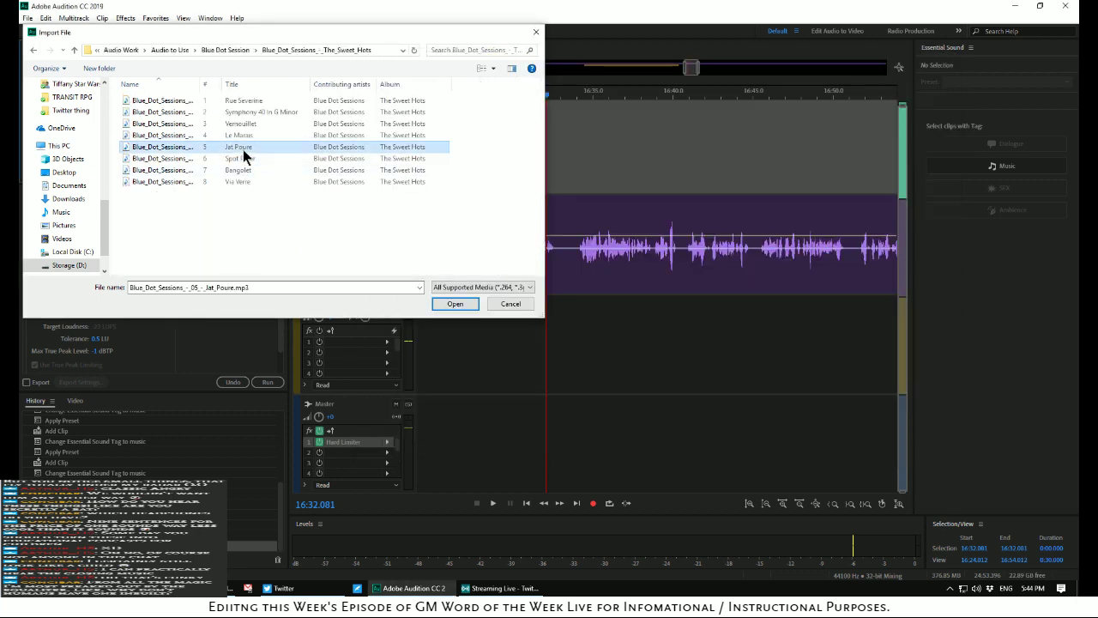
click(452, 305)
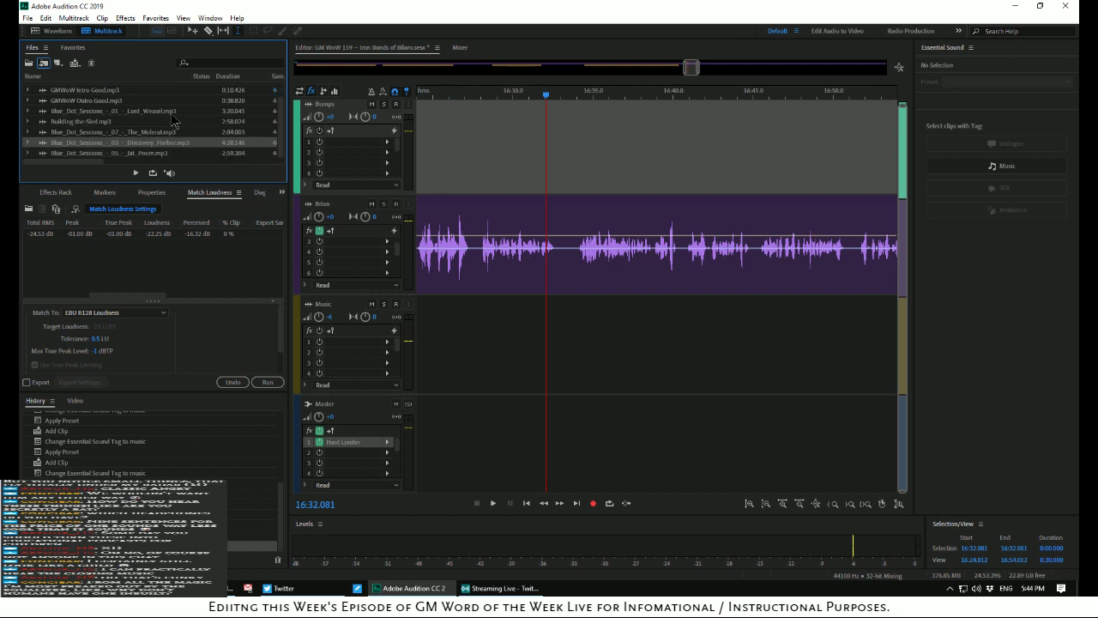
Place the Jat Poure clip on the Music track at about 16:32 and tag it as Music with the Balanced Background Music preset
drag(45, 157, 542, 395)
click(659, 306)
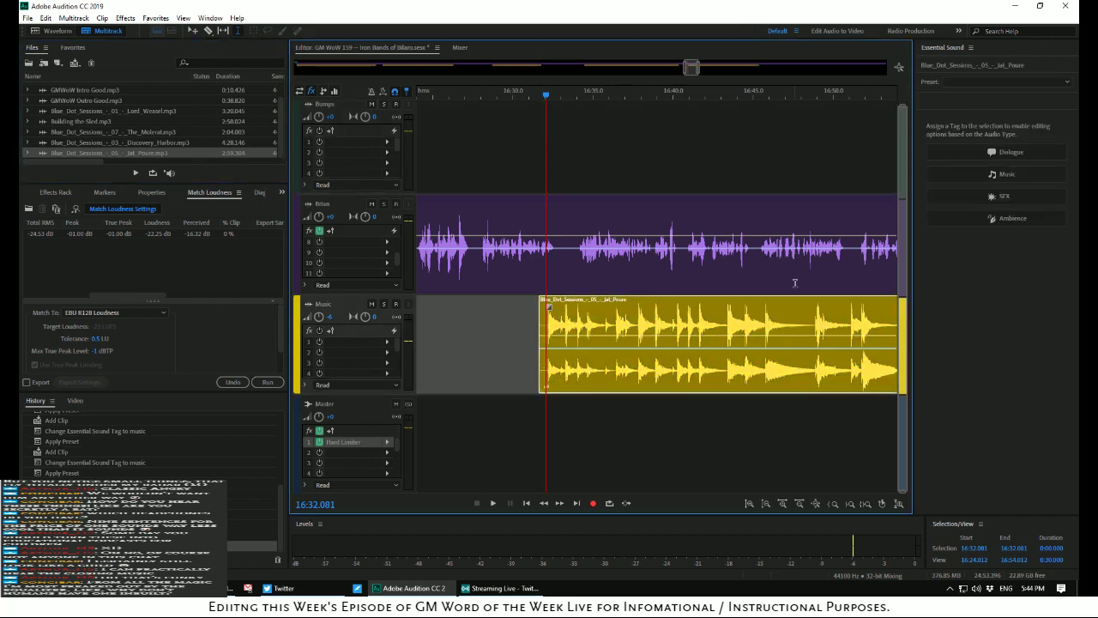
click(1005, 174)
click(970, 101)
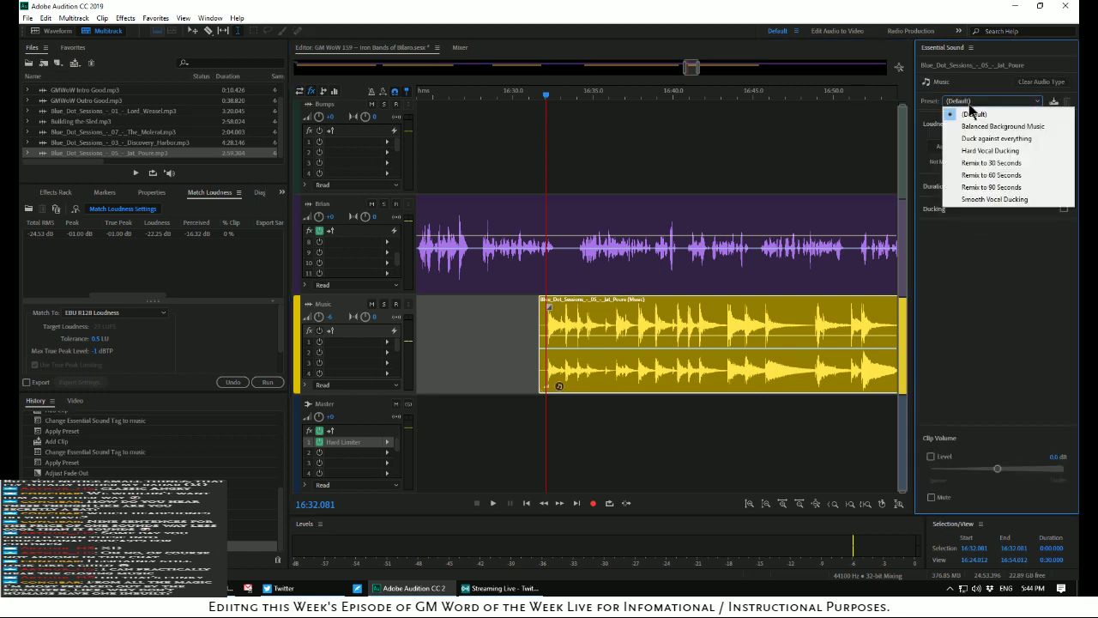
click(1002, 126)
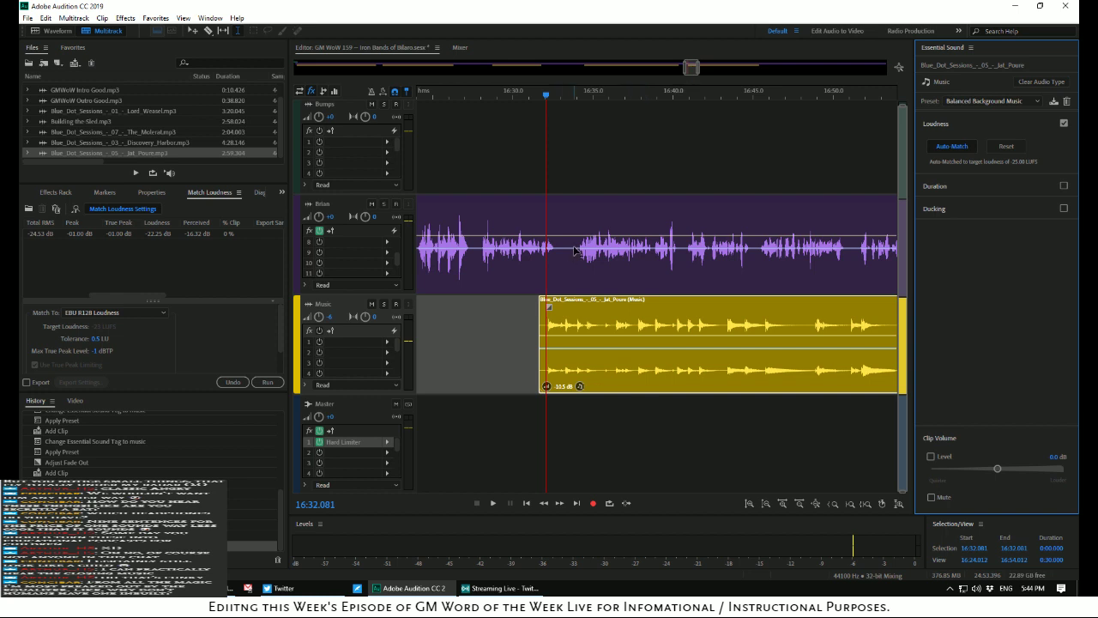
Play the session from about 15:57 to 19:53 to check the narration with the Jat Poure music
drag(545, 100, 454, 94)
key(space)
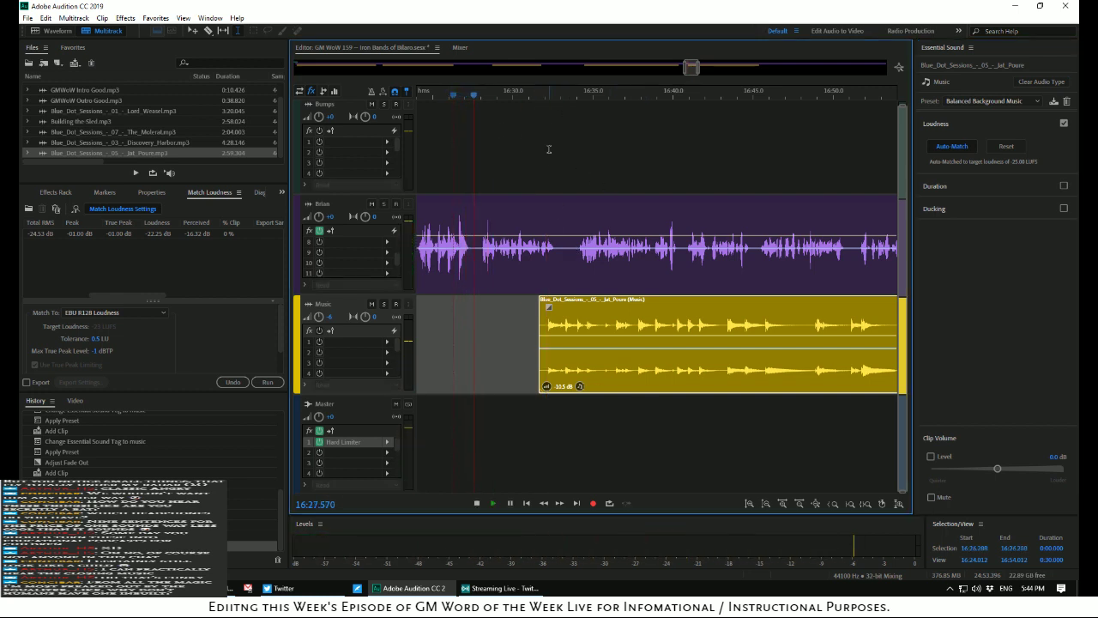
key(space)
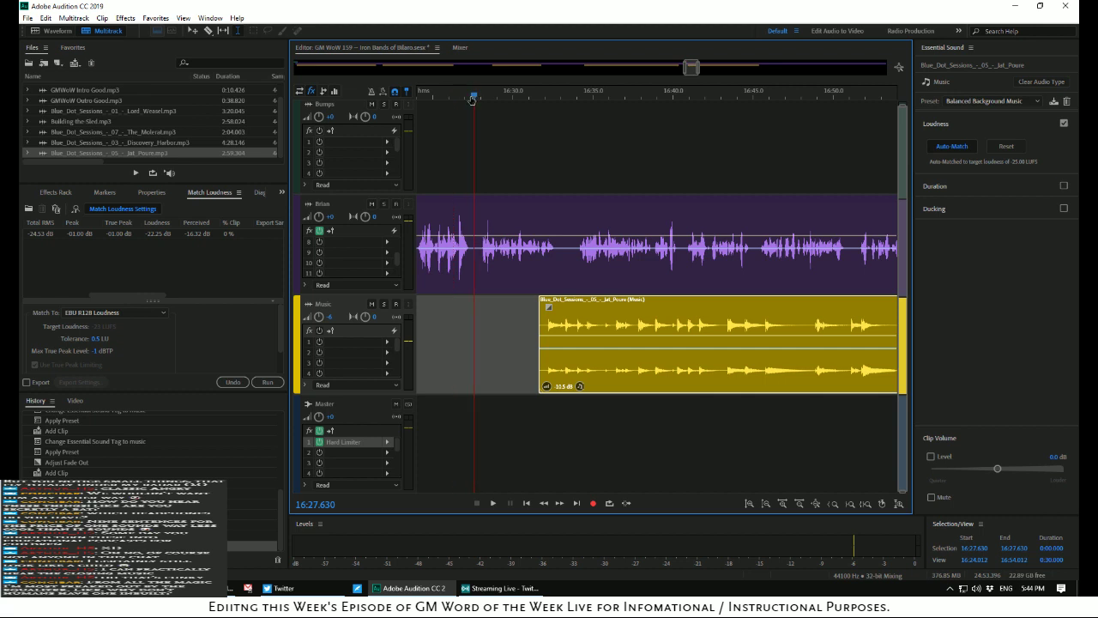
drag(472, 100, 417, 96)
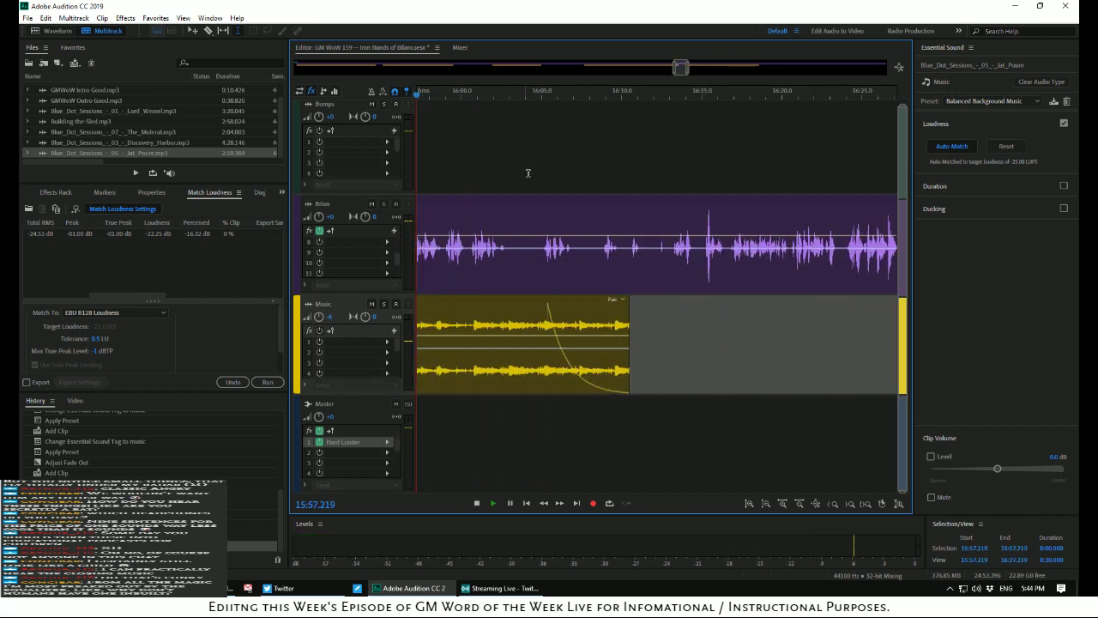
key(space)
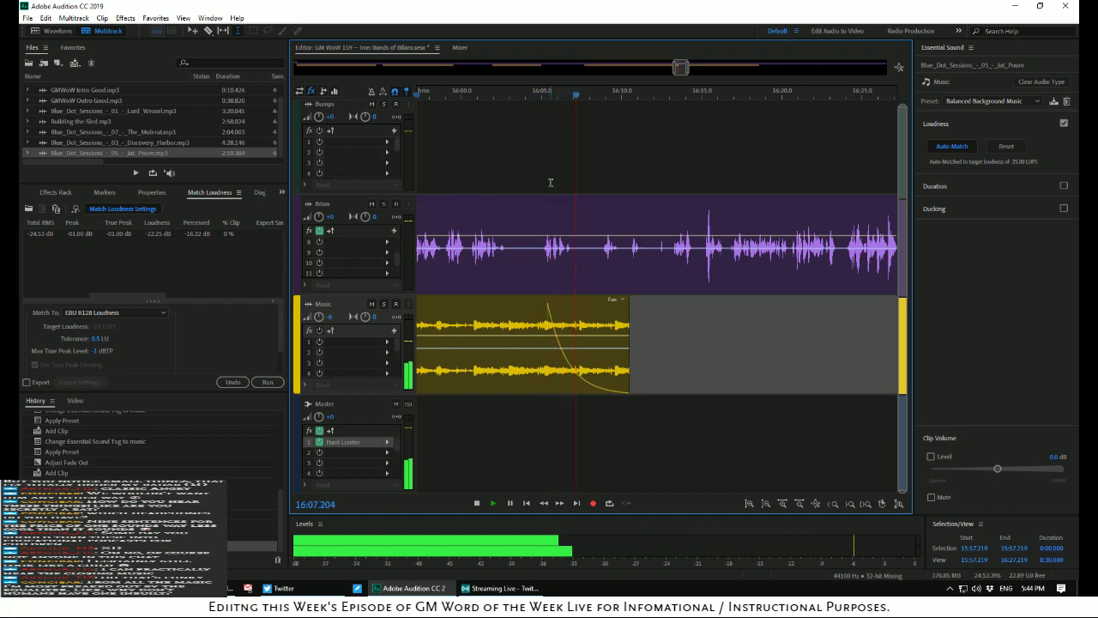
right_click(552, 183)
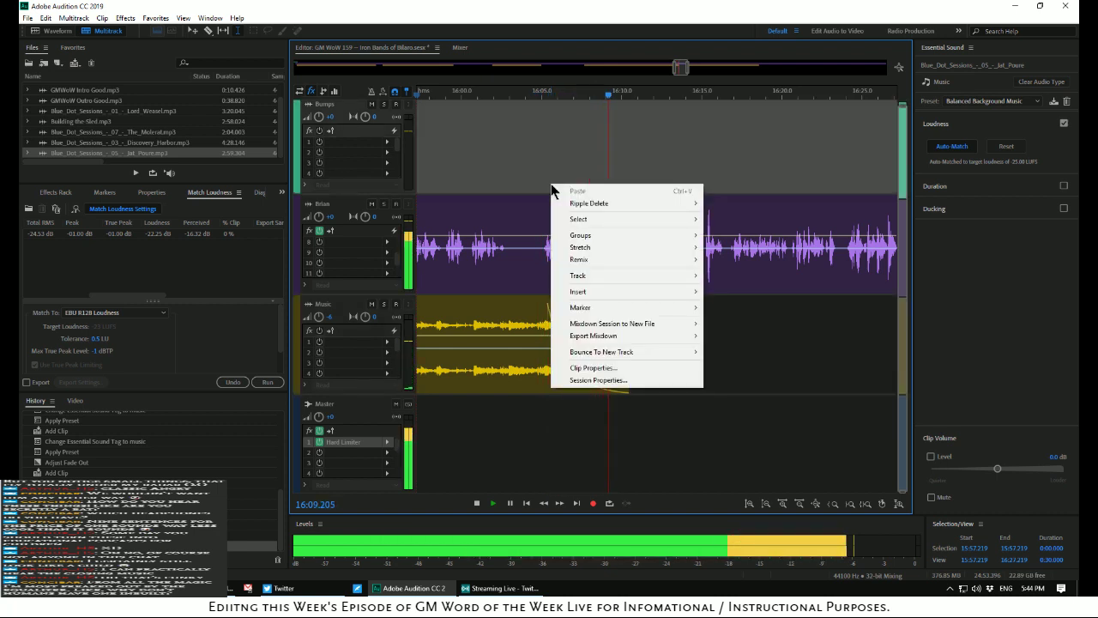
click(525, 17)
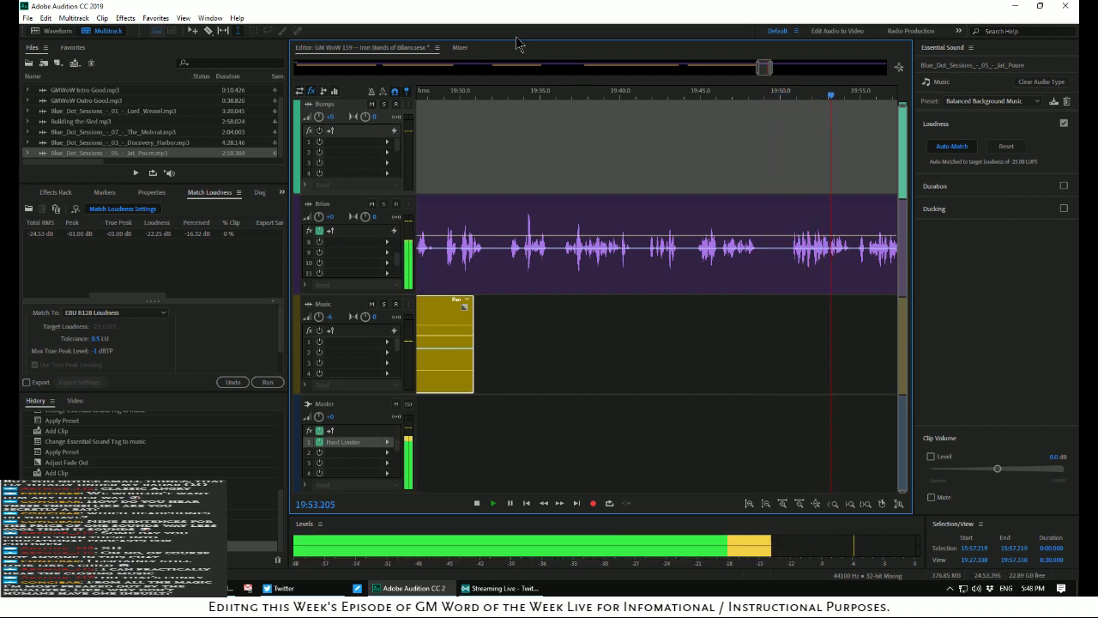
key(space)
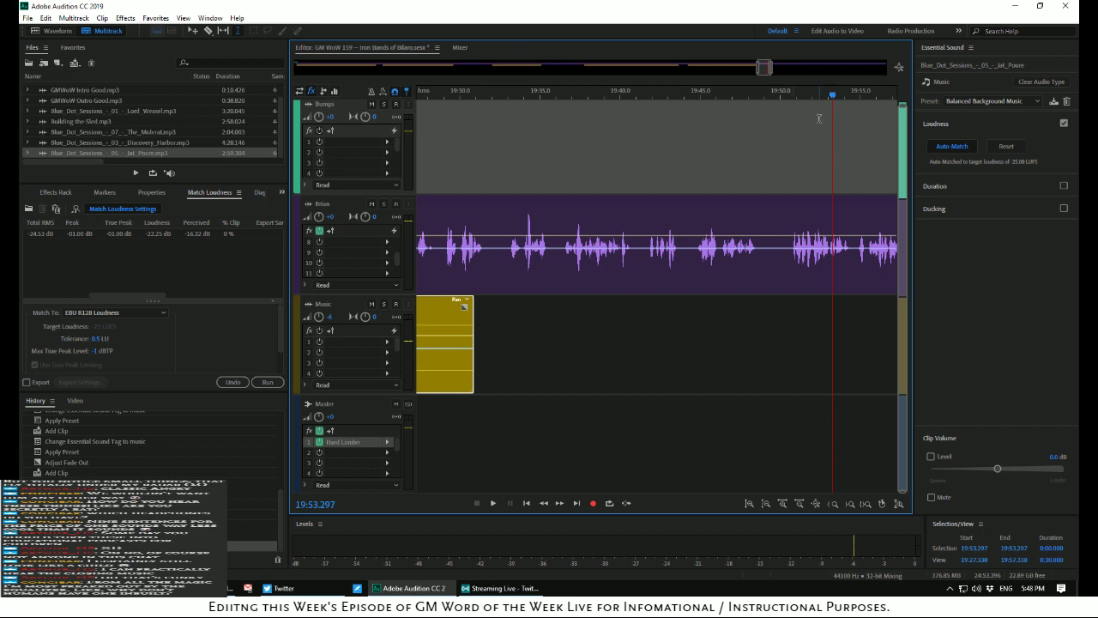
Continue playback from 19:53 and place the playhead in the narration pause at about 20:15
key(space)
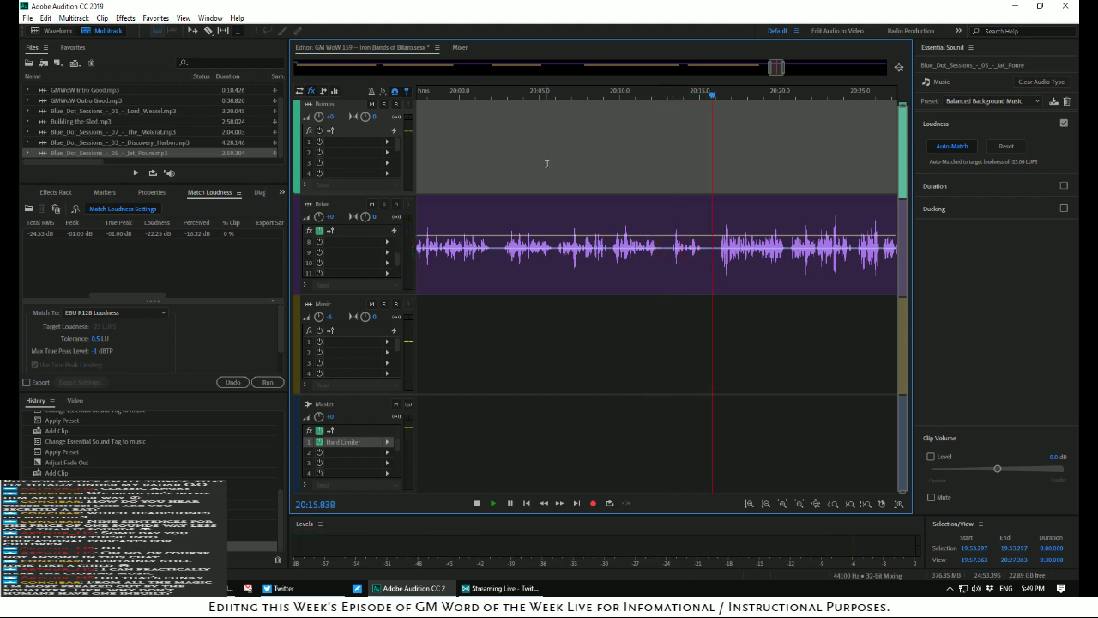
key(space)
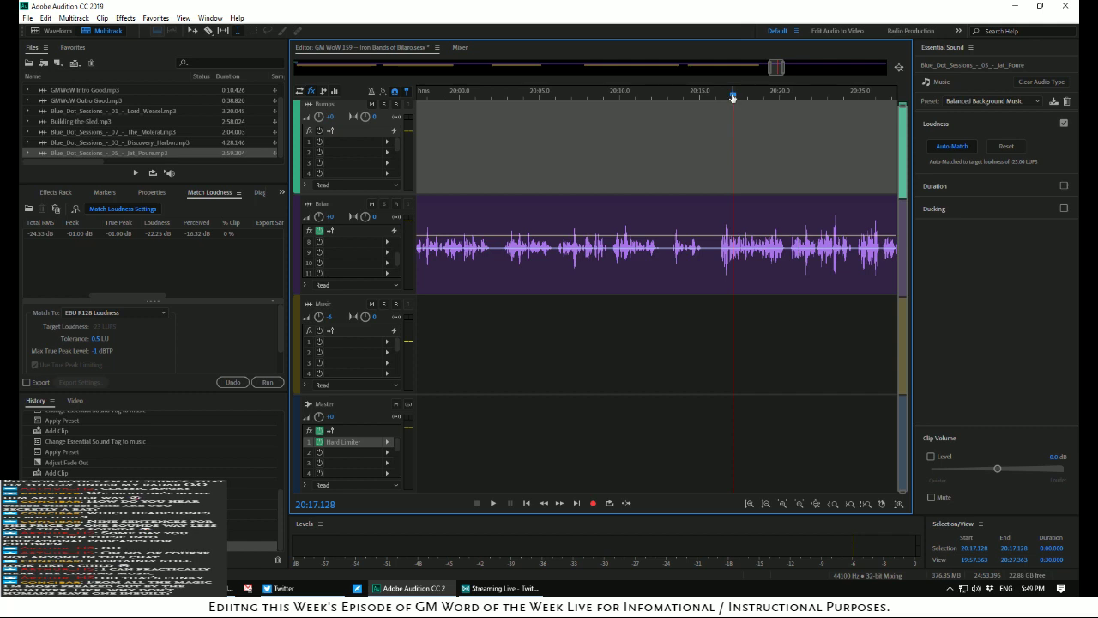
drag(732, 97, 704, 114)
Switch to the Blue Dot Sessions site in Chrome and preview Via Verre, Rafter, Gusty Hollow and Glass Runner
click(233, 589)
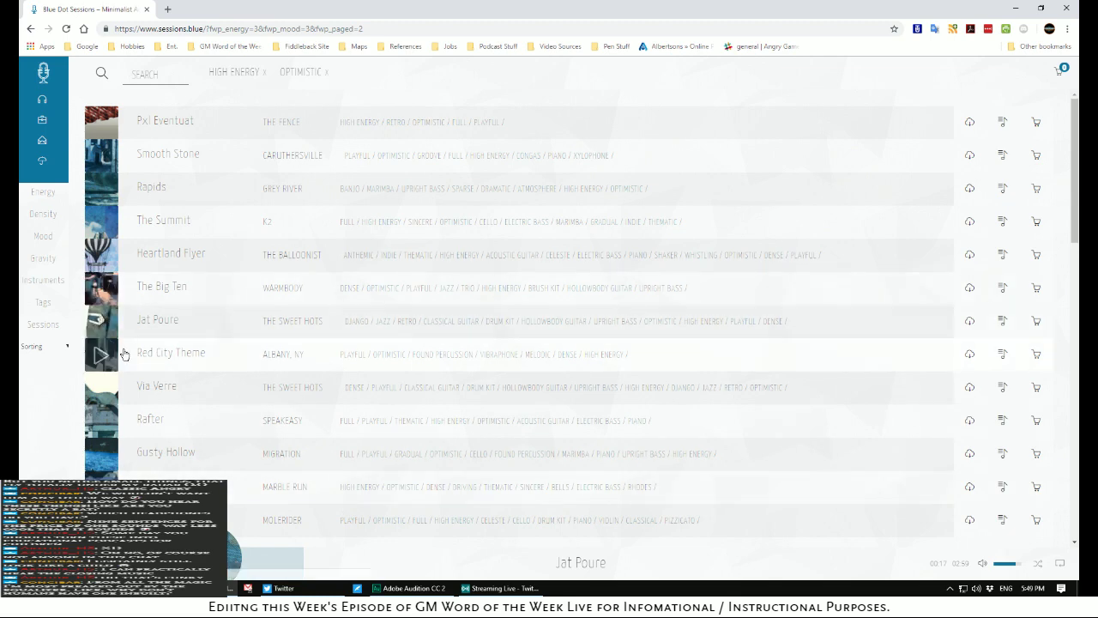
click(103, 393)
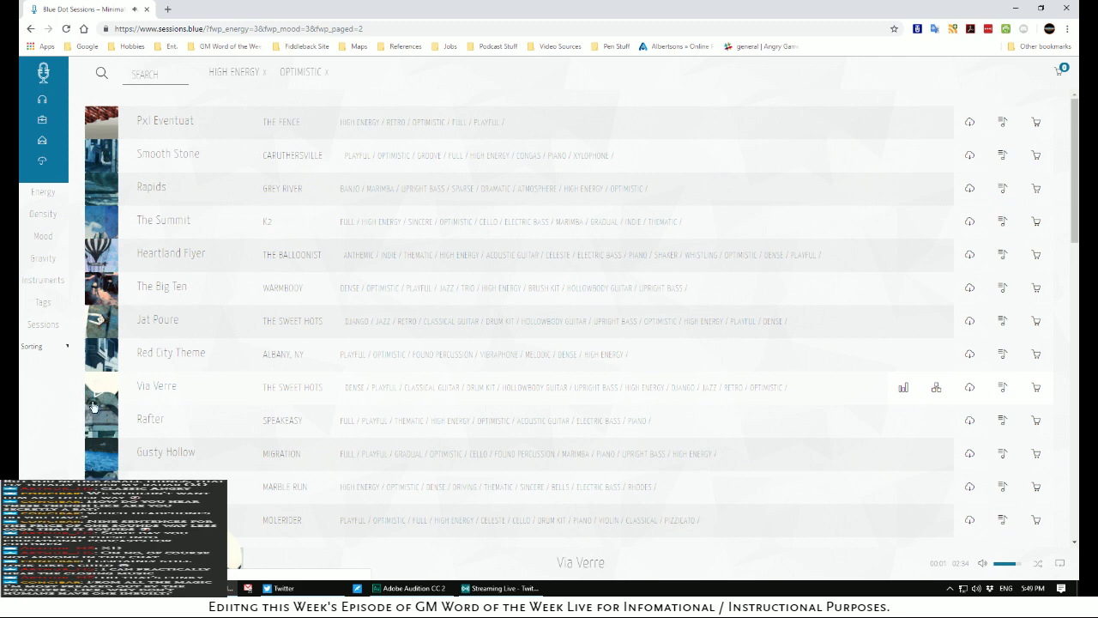
click(97, 423)
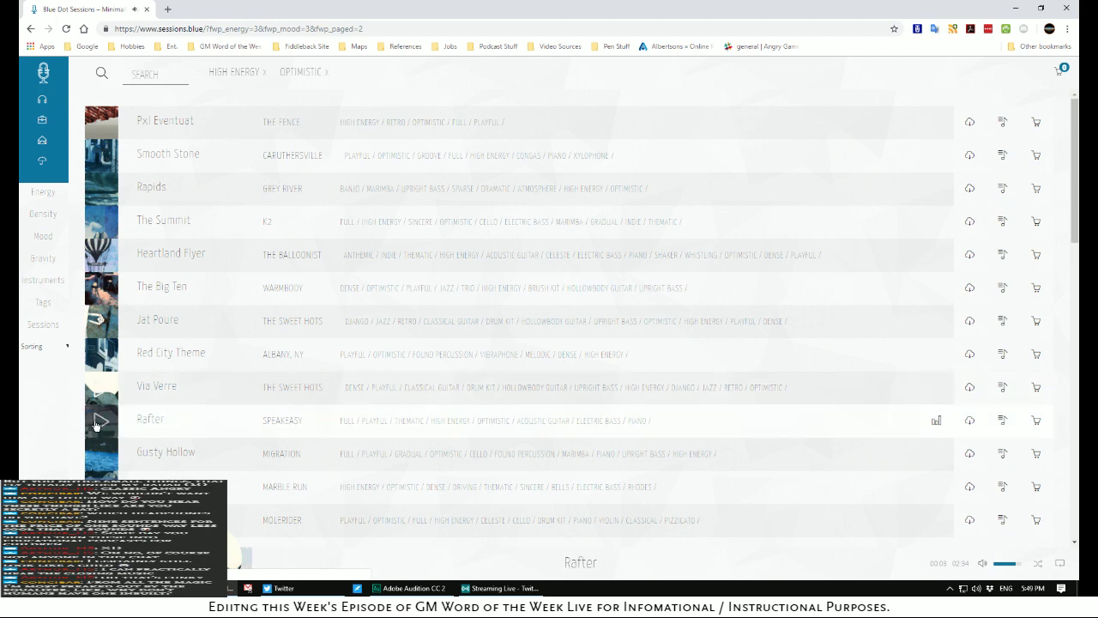
click(97, 422)
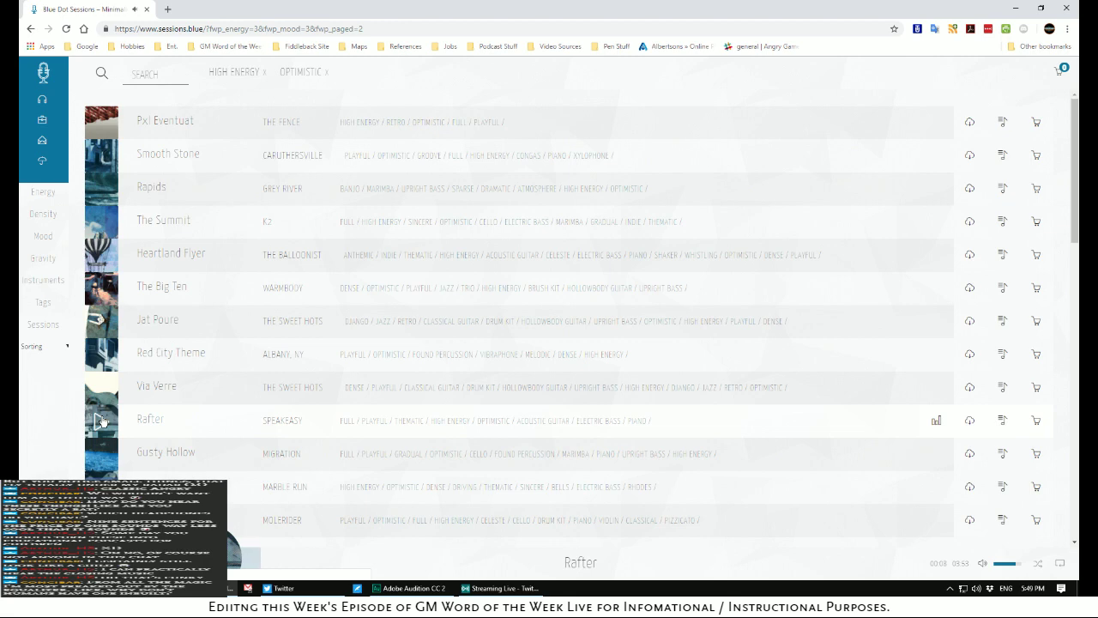
click(101, 457)
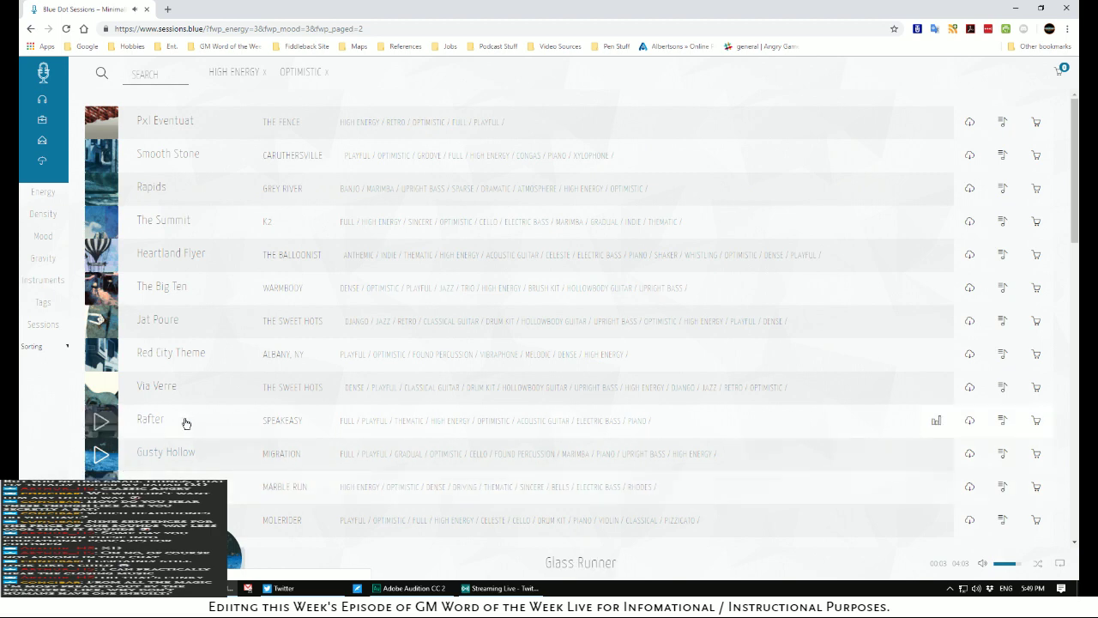
Preview Wax Paper Jewel, Planting Flags, Trivial Call and Flagger in turn
scroll(216, 369, down, 2)
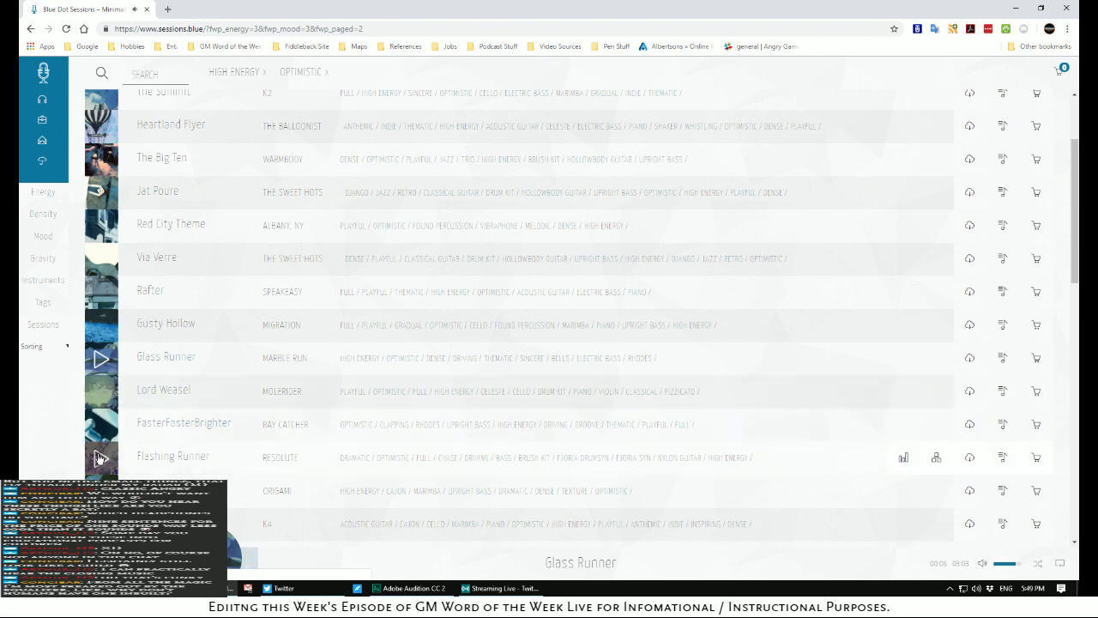
scroll(100, 459, down, 2)
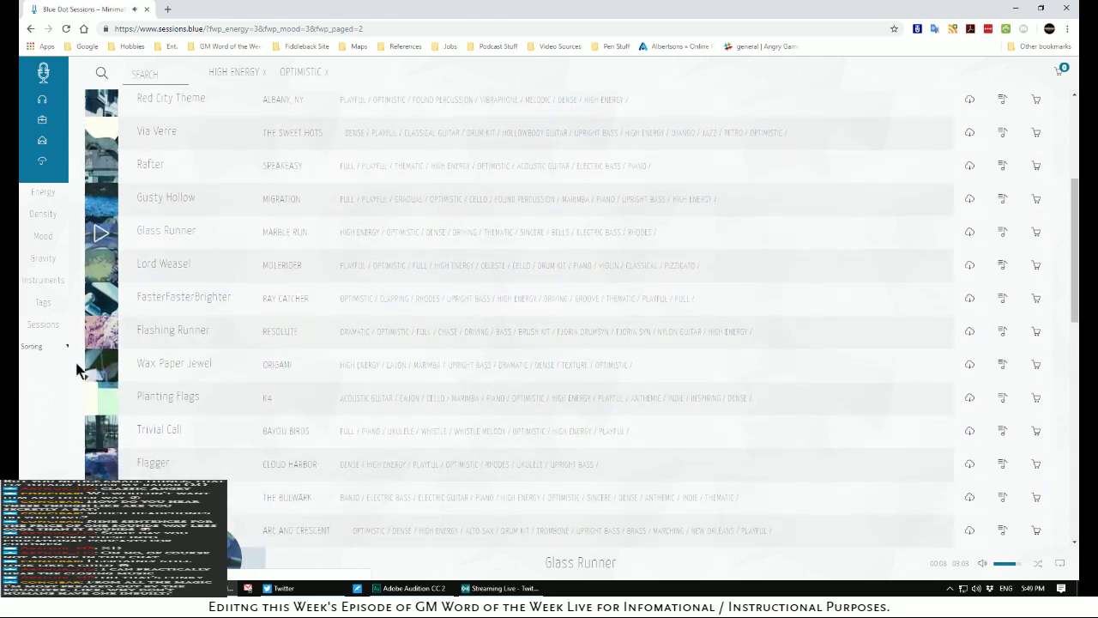
click(99, 369)
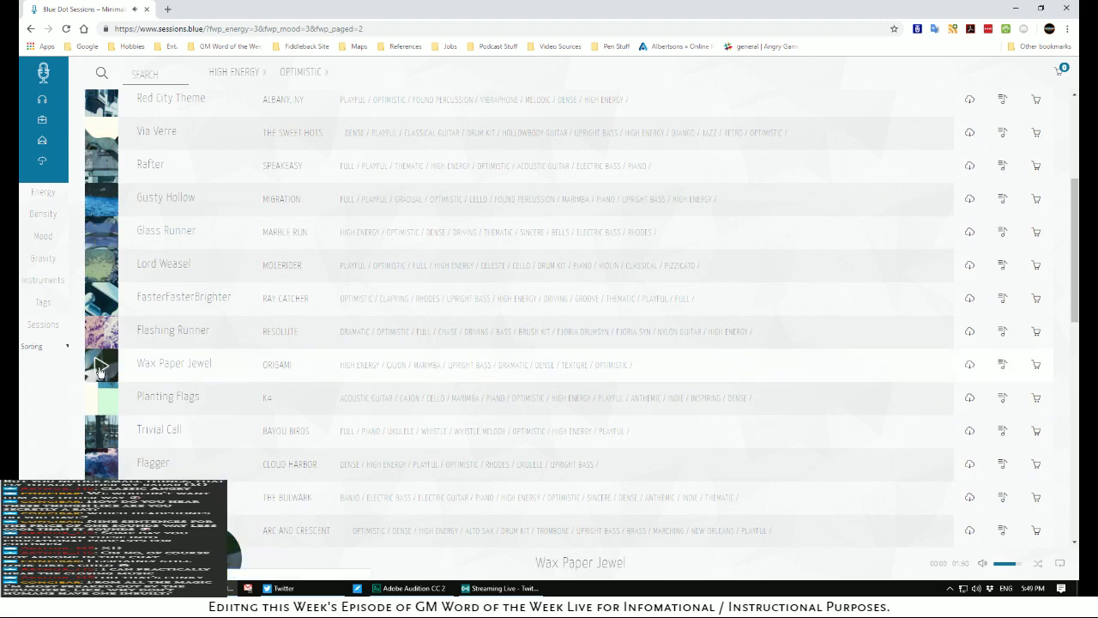
click(100, 400)
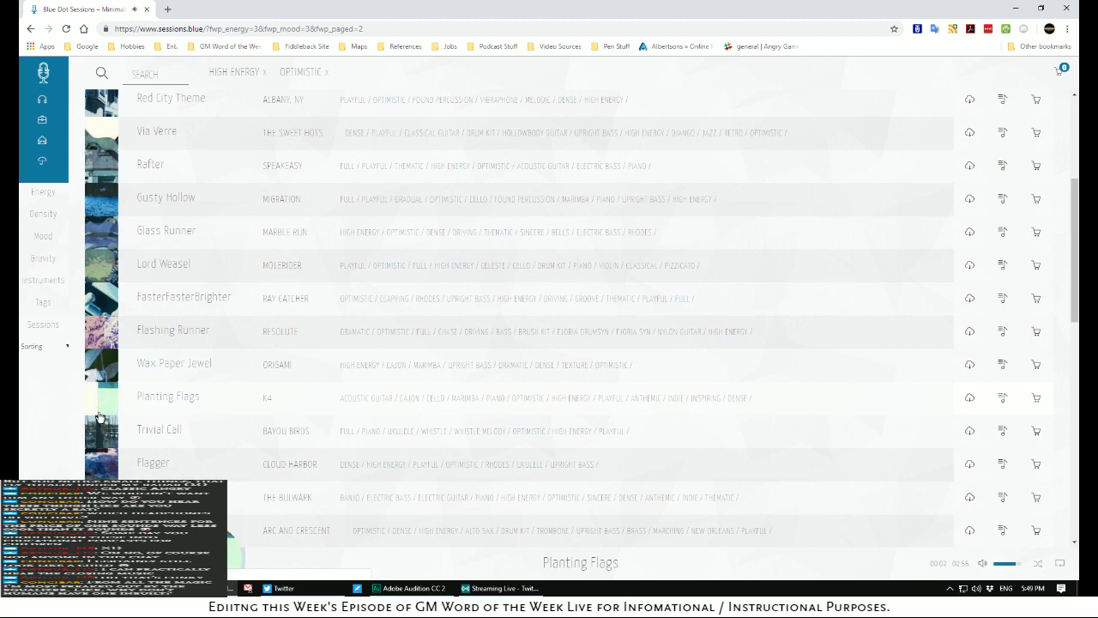
click(100, 429)
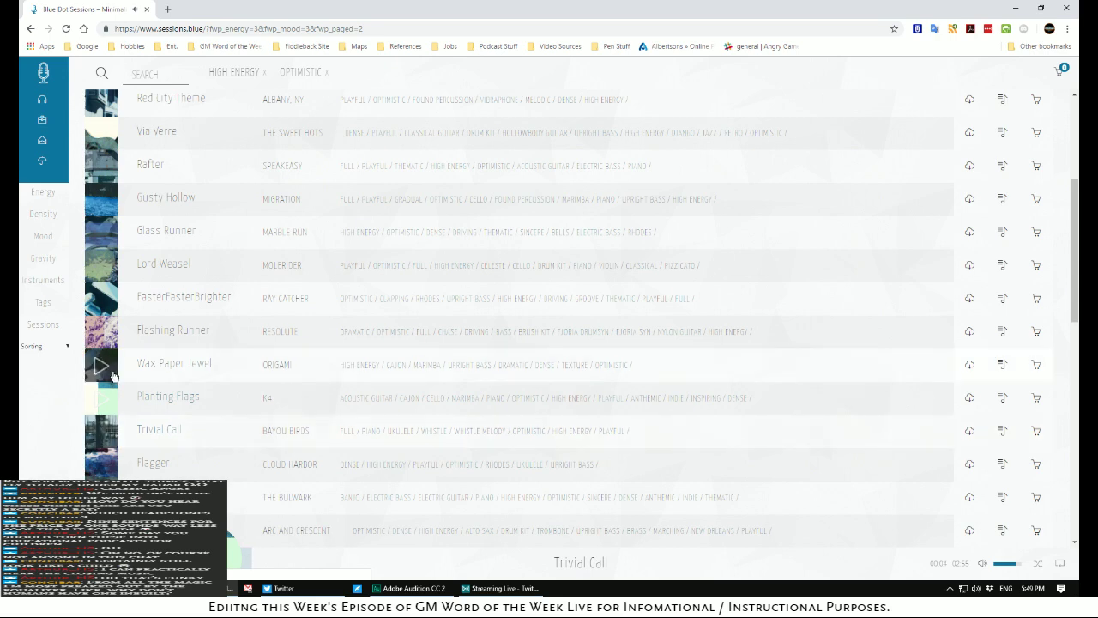
scroll(111, 386, down, 2)
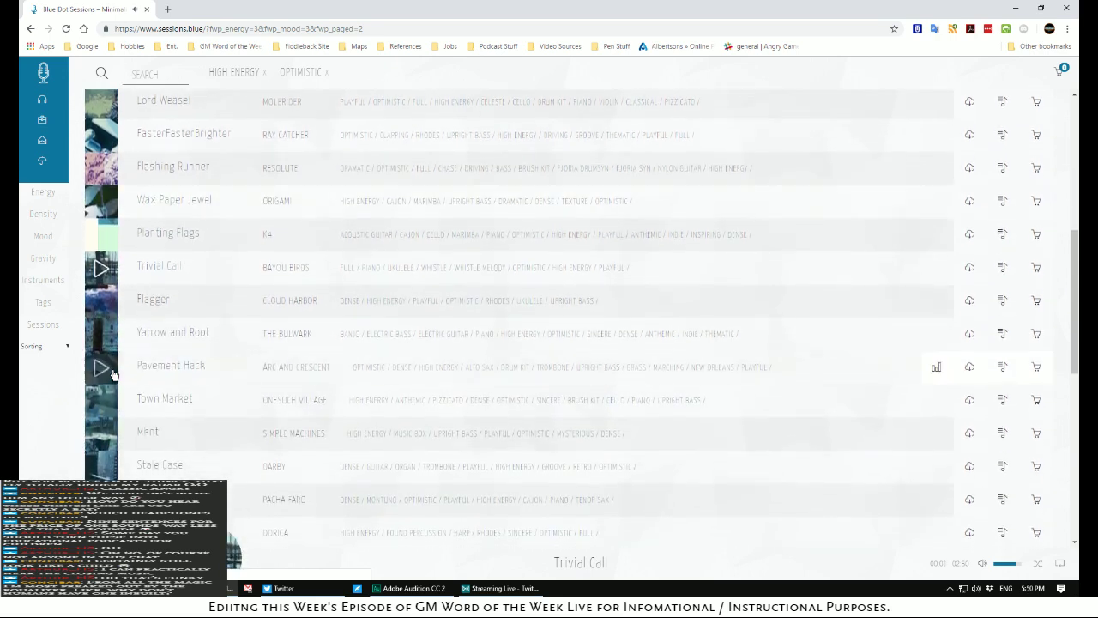
click(100, 300)
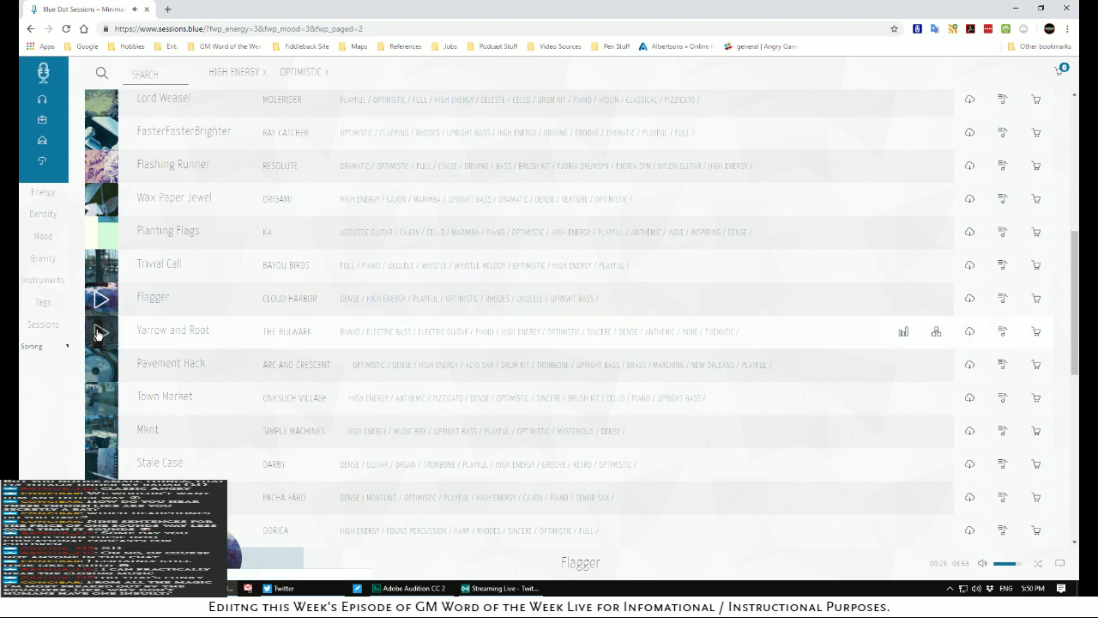
Preview Yarrow and Root and Pavement Hack, and check the local Blue_Dot_Sessions_-_Arc_and_Crescent folder in File Explorer for Pavement Hack
click(97, 334)
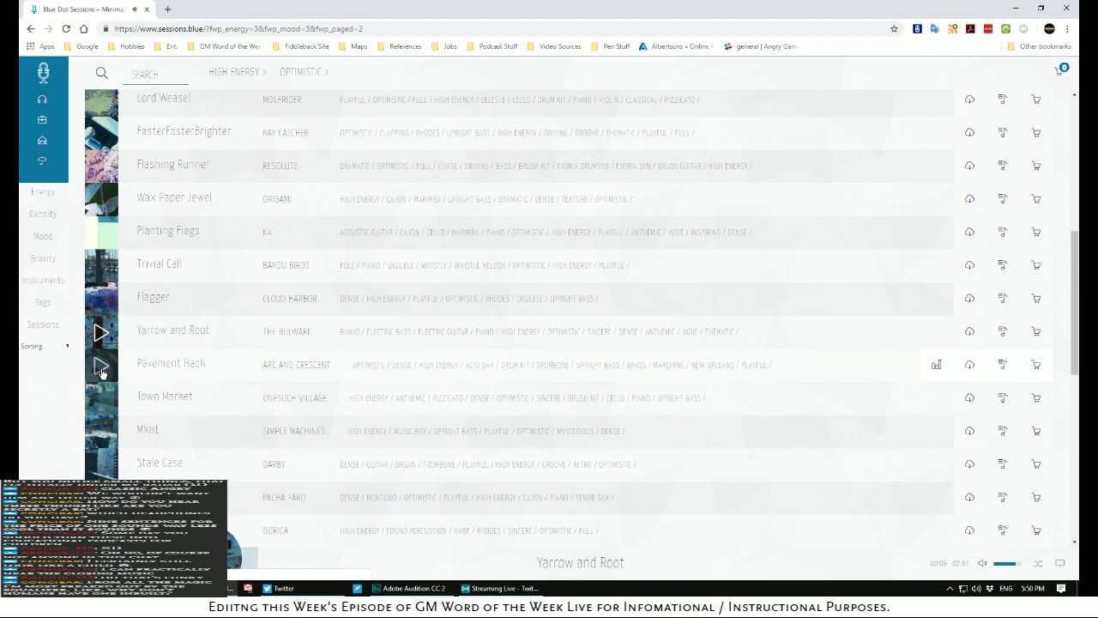
click(101, 369)
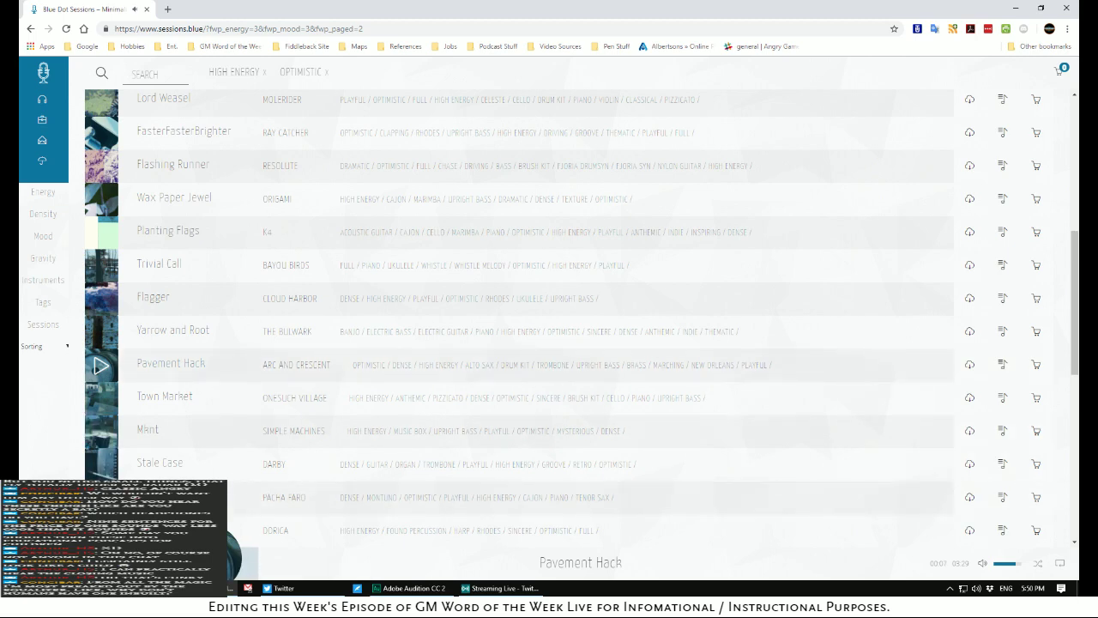
click(237, 588)
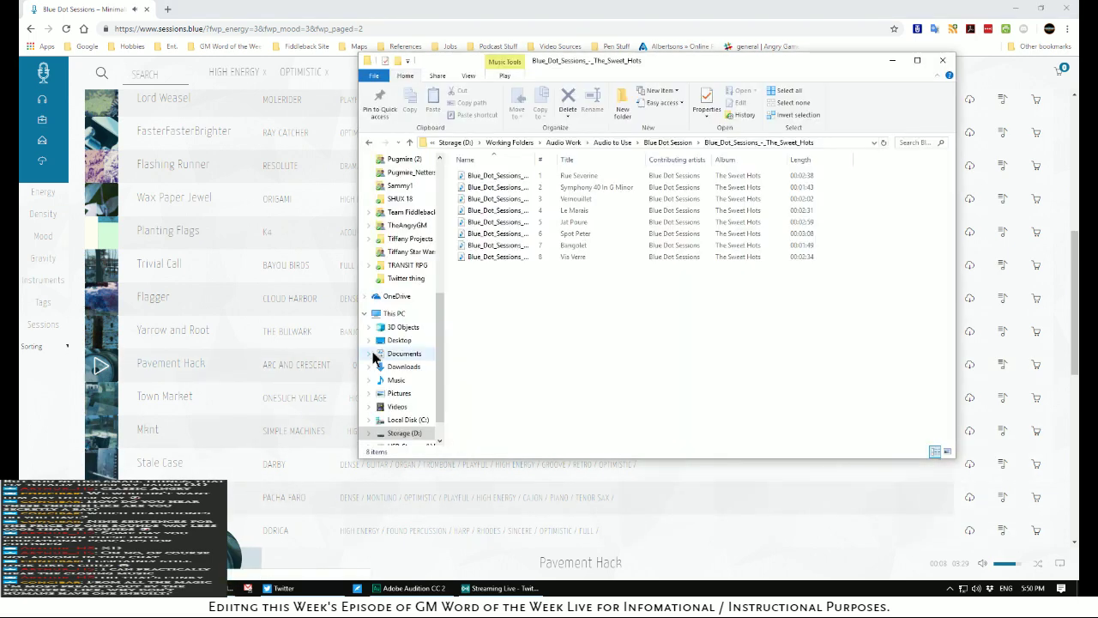
click(410, 142)
scroll(584, 196, up, 10)
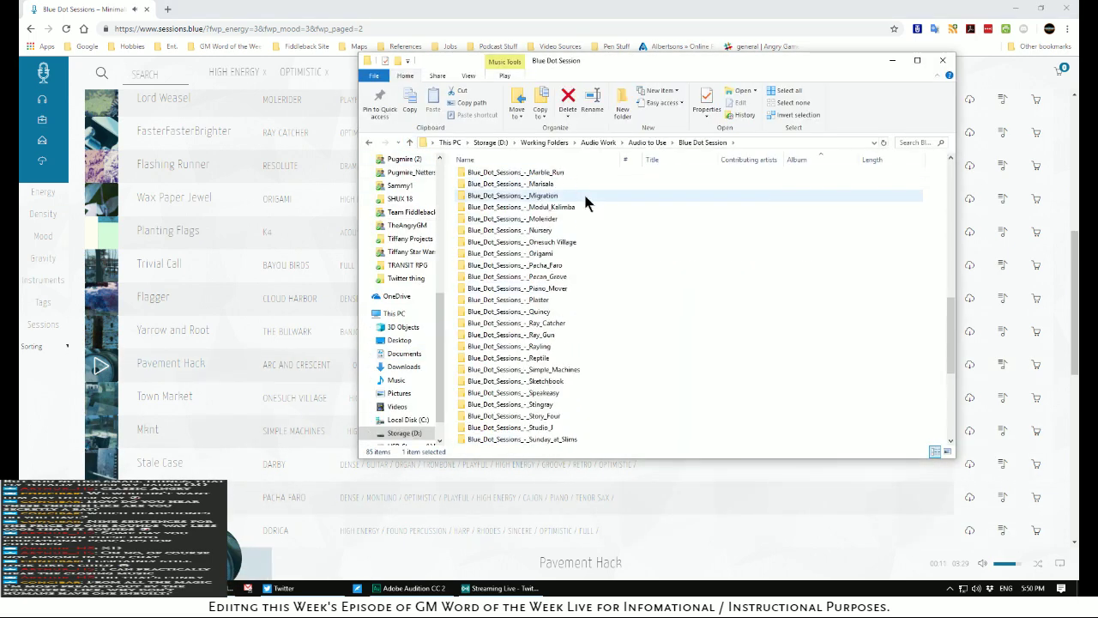
scroll(585, 200, up, 8)
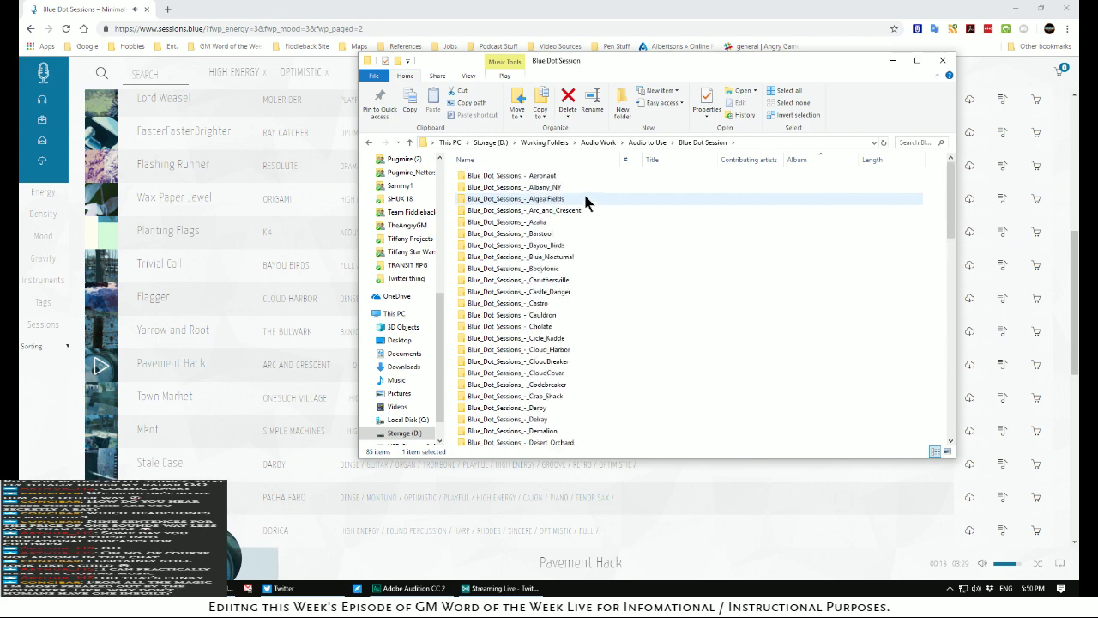
double_click(545, 212)
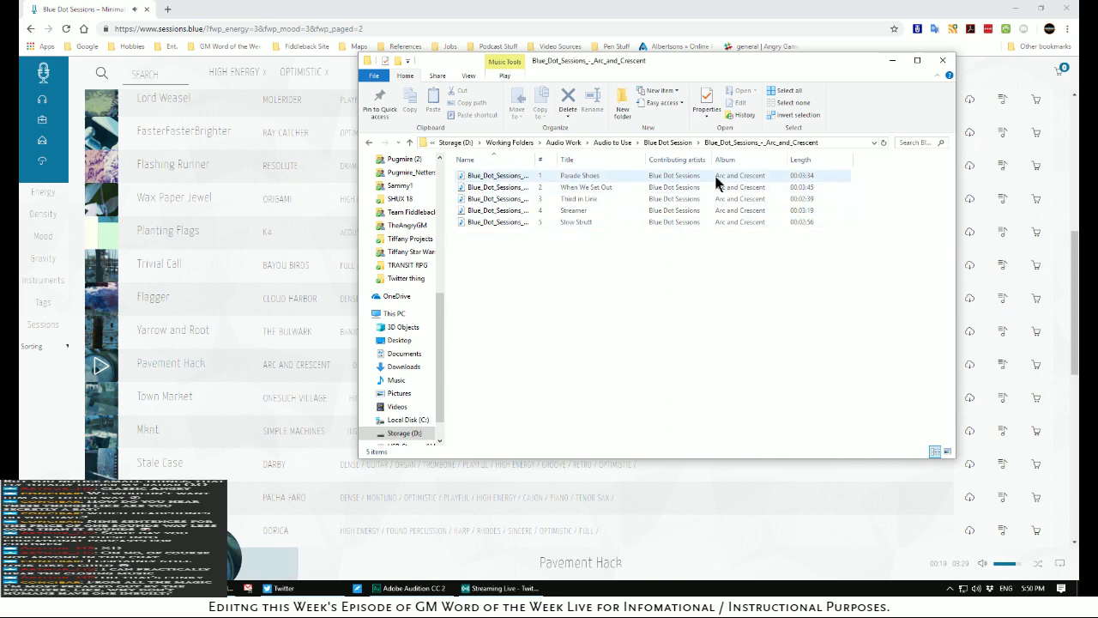
click(892, 61)
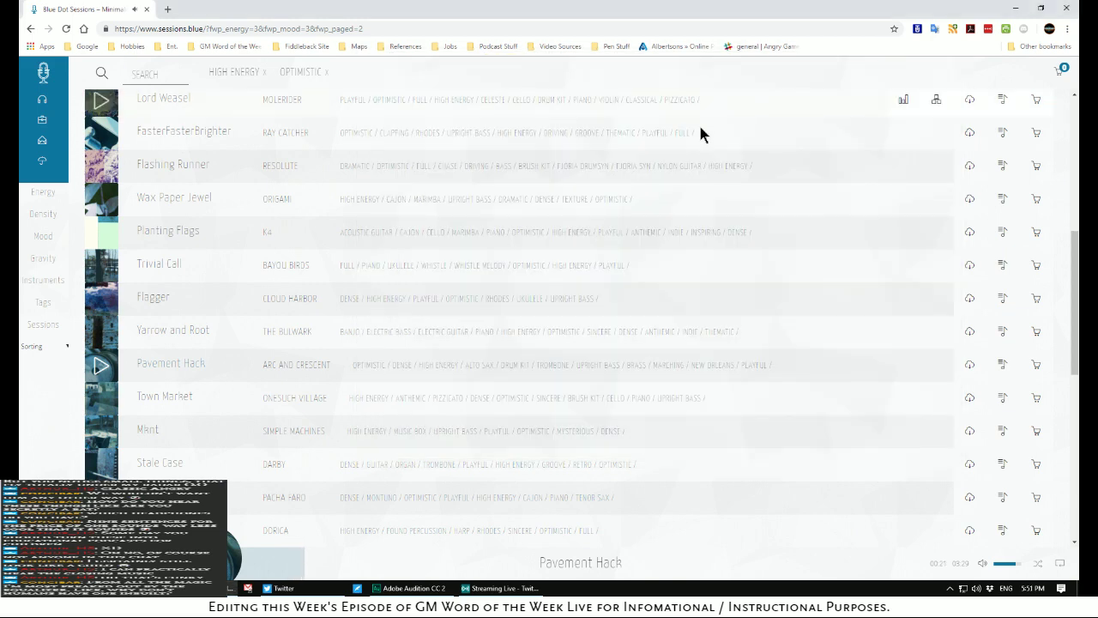
Preview Town Market from the Onesuch Village session, sampling it at several points through to near its end
click(96, 400)
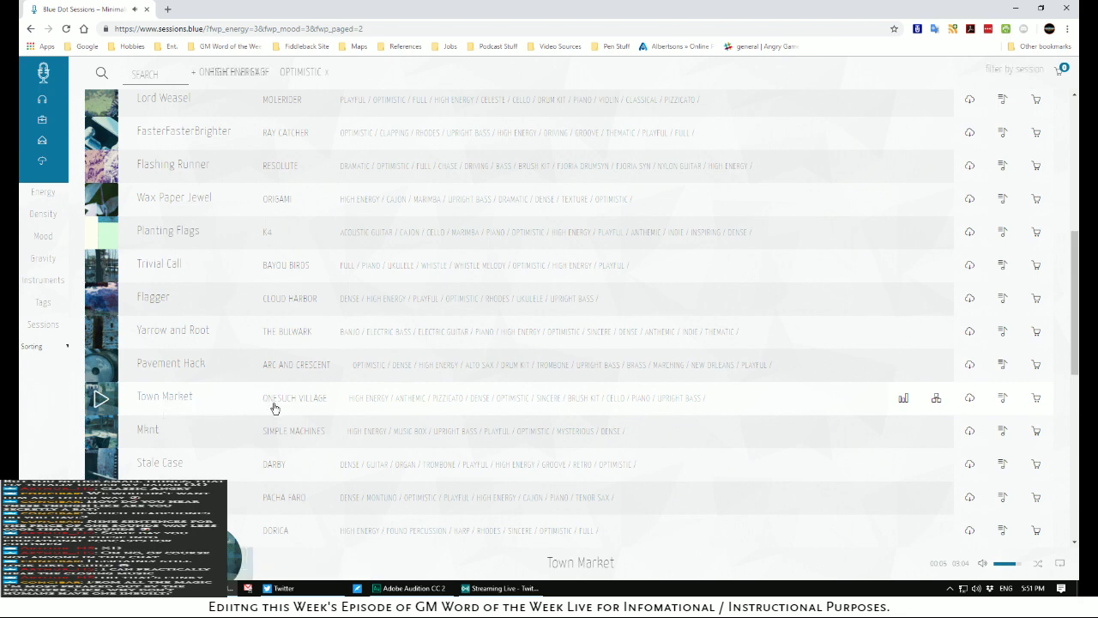
click(343, 567)
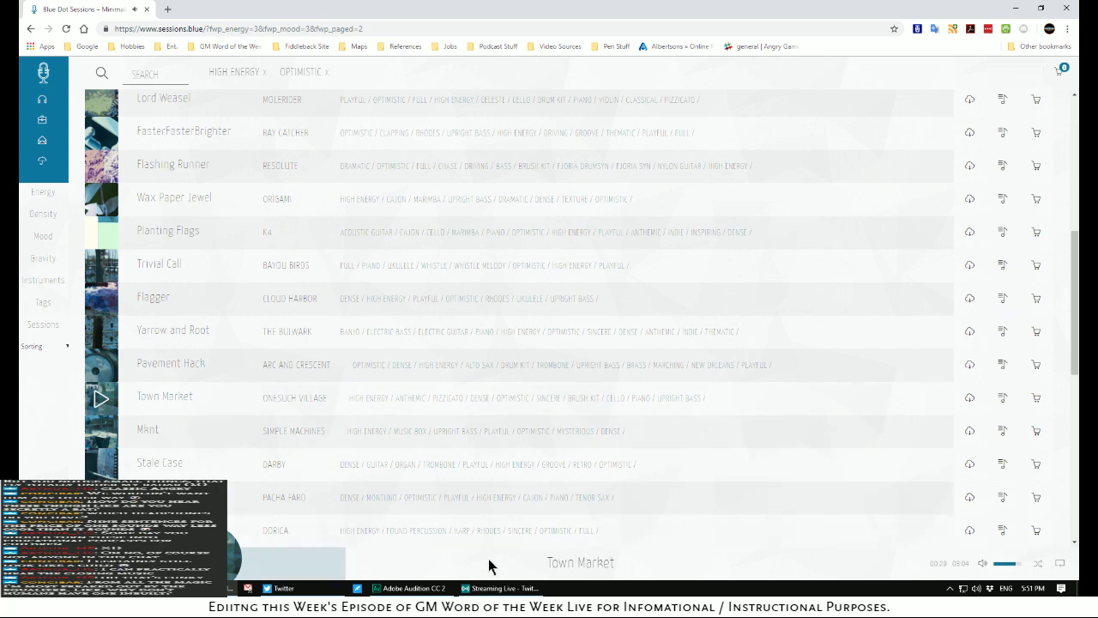
click(488, 558)
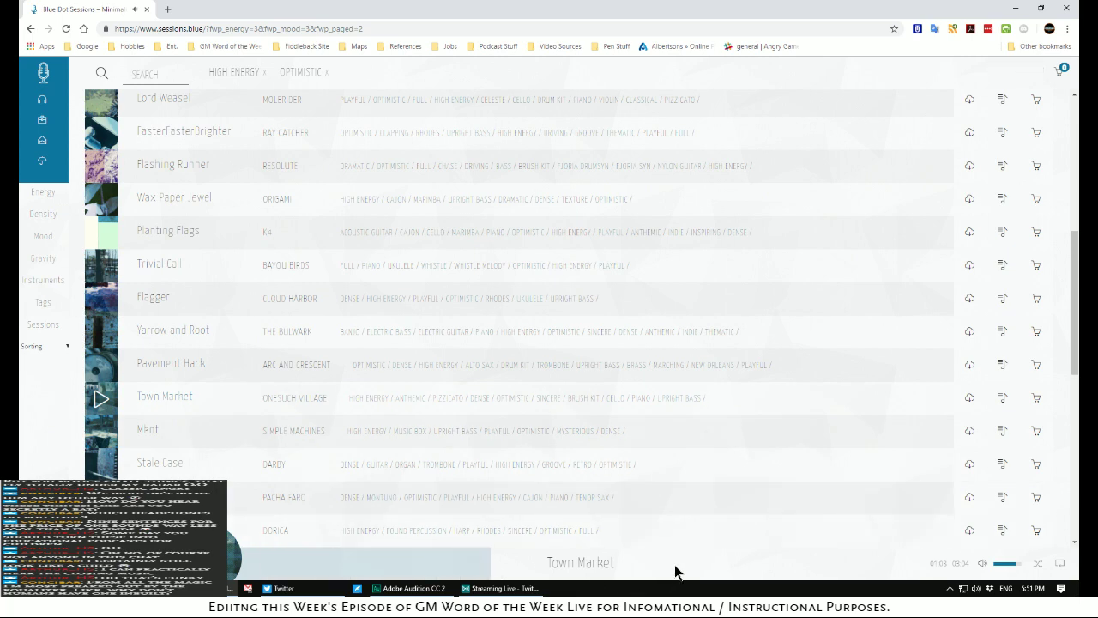
click(755, 571)
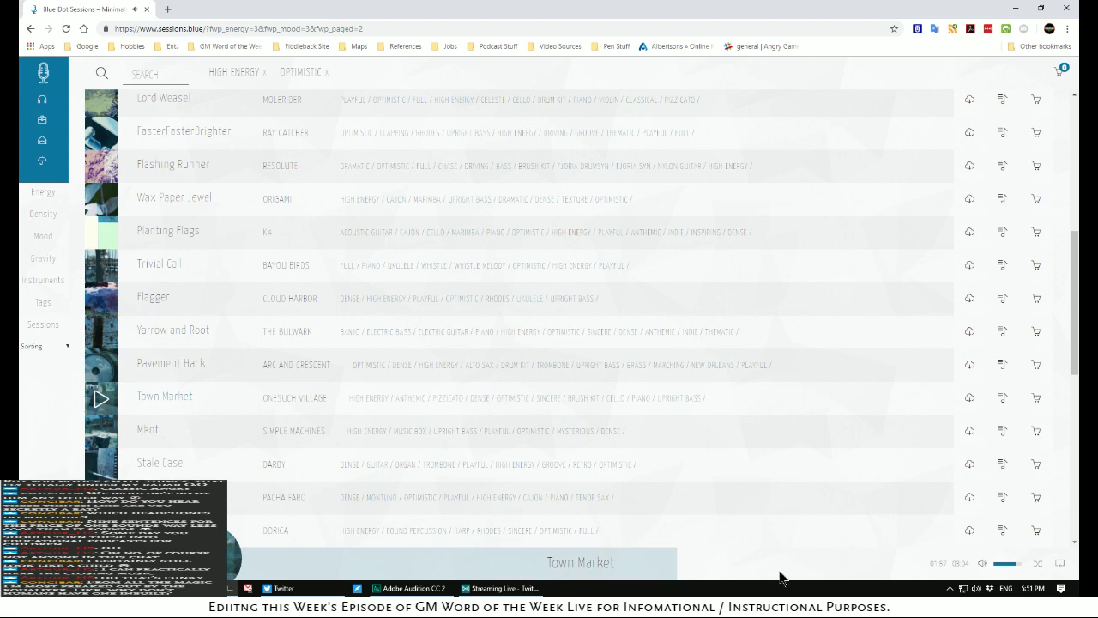
click(832, 571)
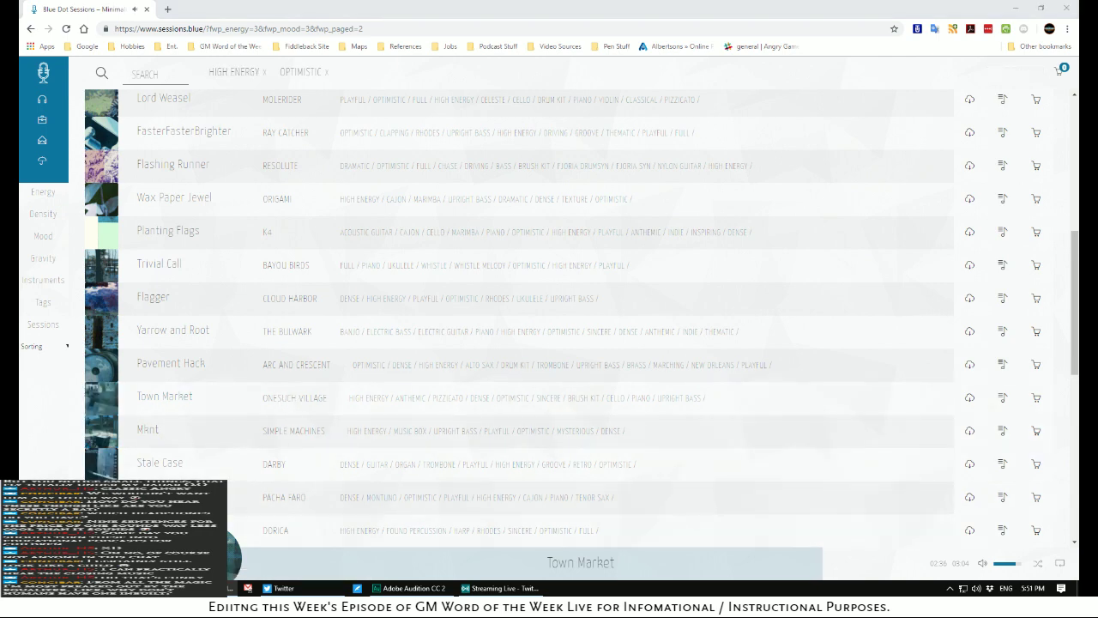
Switch to File Explorer and look for Town Market in the local Blue_Dot_Sessions_-_Onesuch Village folder
key(alt+Tab)
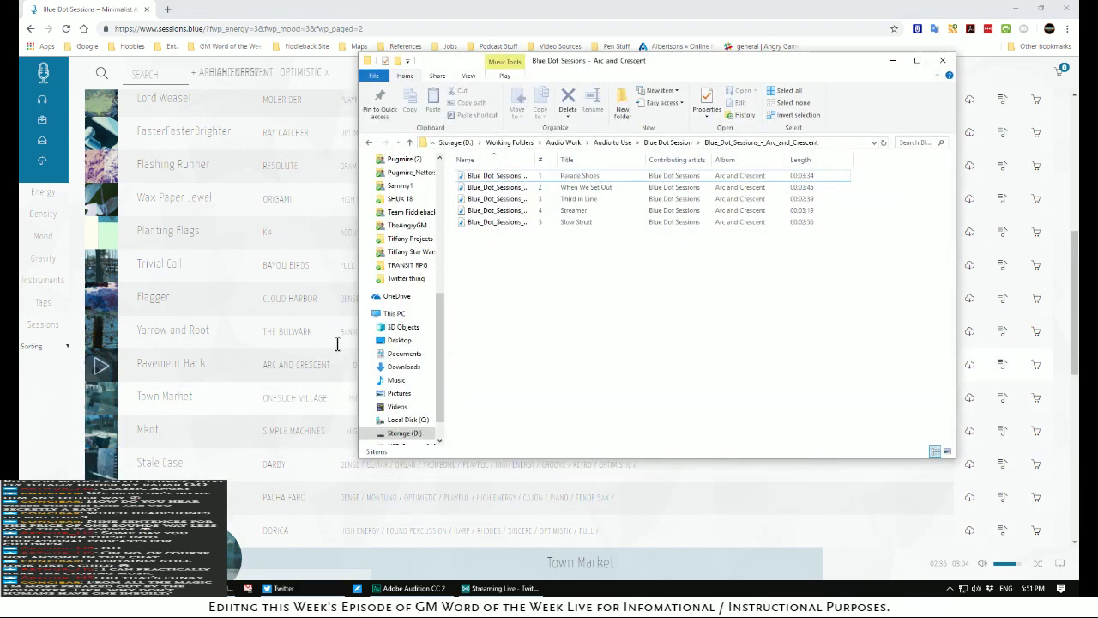
click(409, 142)
scroll(554, 204, down, 15)
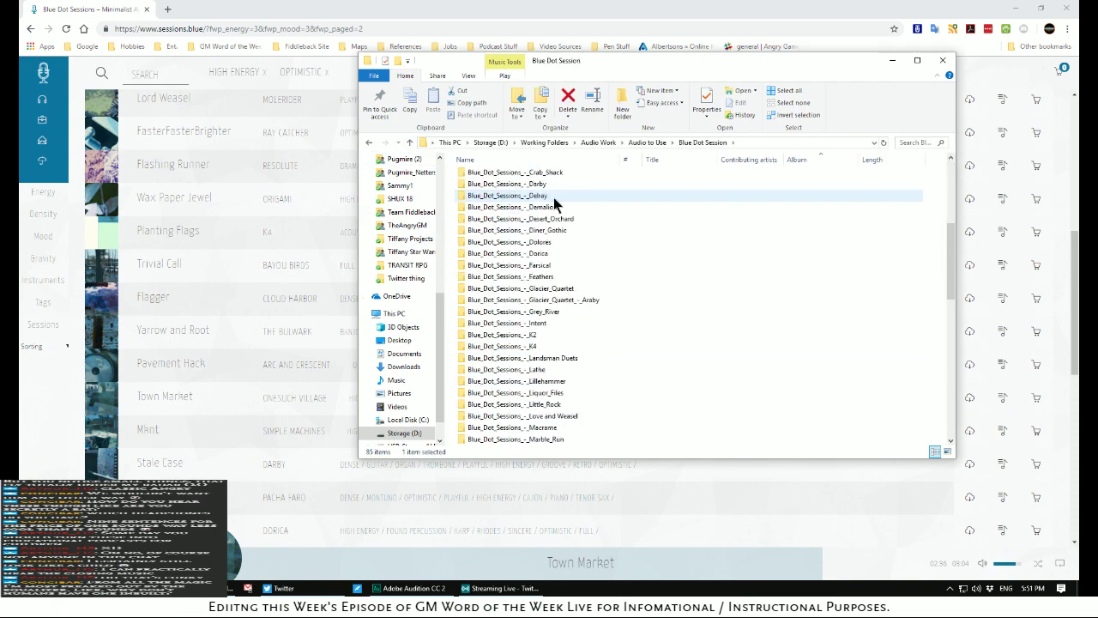
click(557, 324)
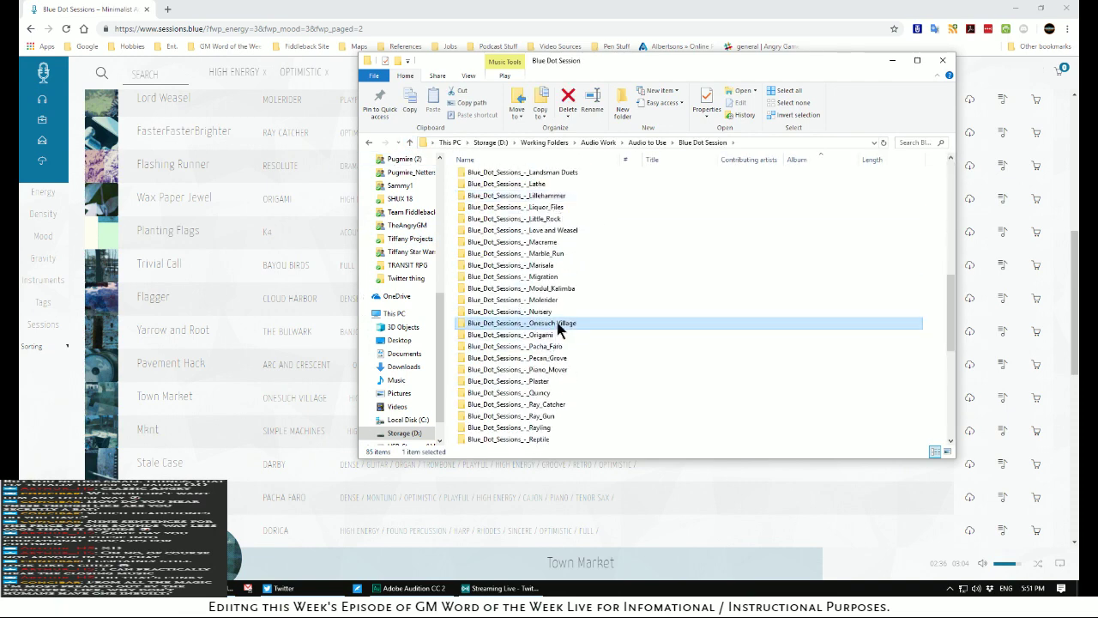
double_click(558, 324)
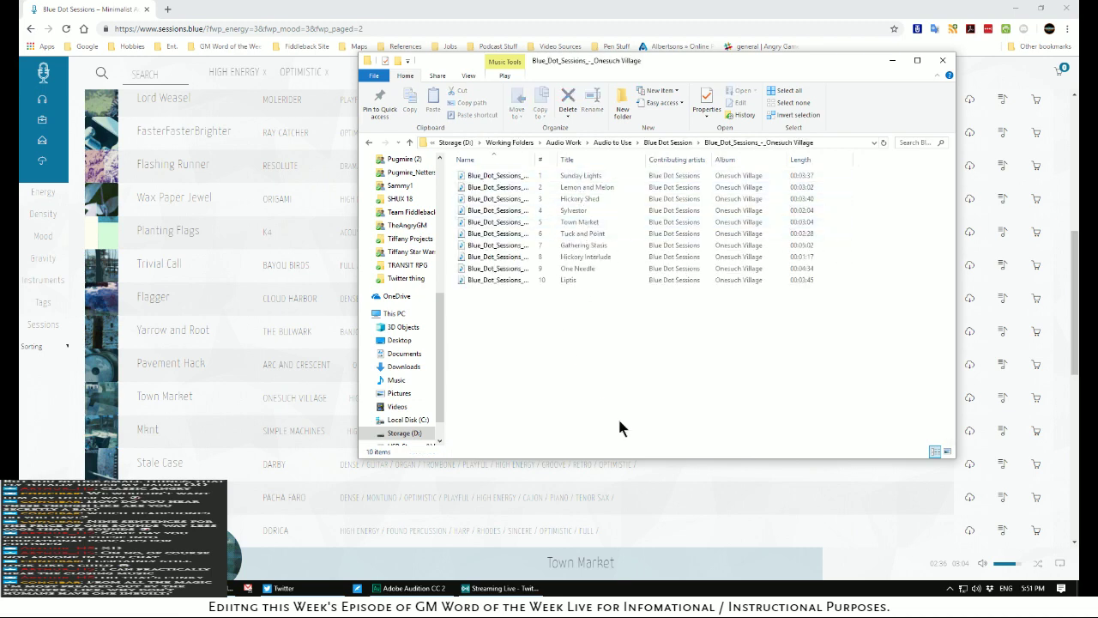
Switch to Adobe Audition and import Town Market from the Blue_Dot_Sessions_-_Onesuch Village folder
click(410, 588)
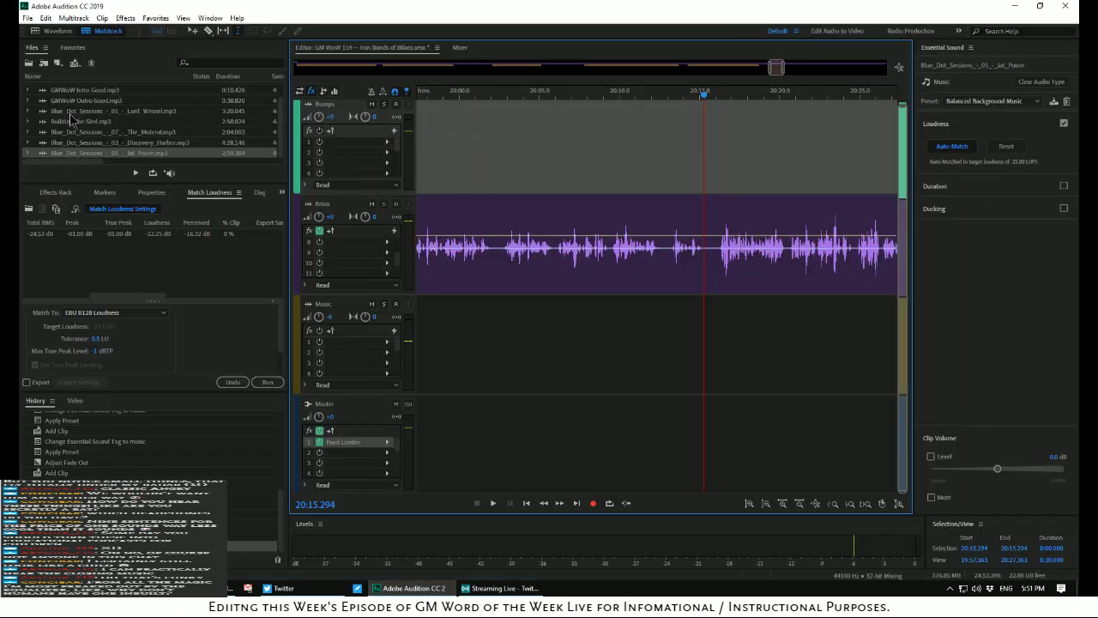
click(43, 64)
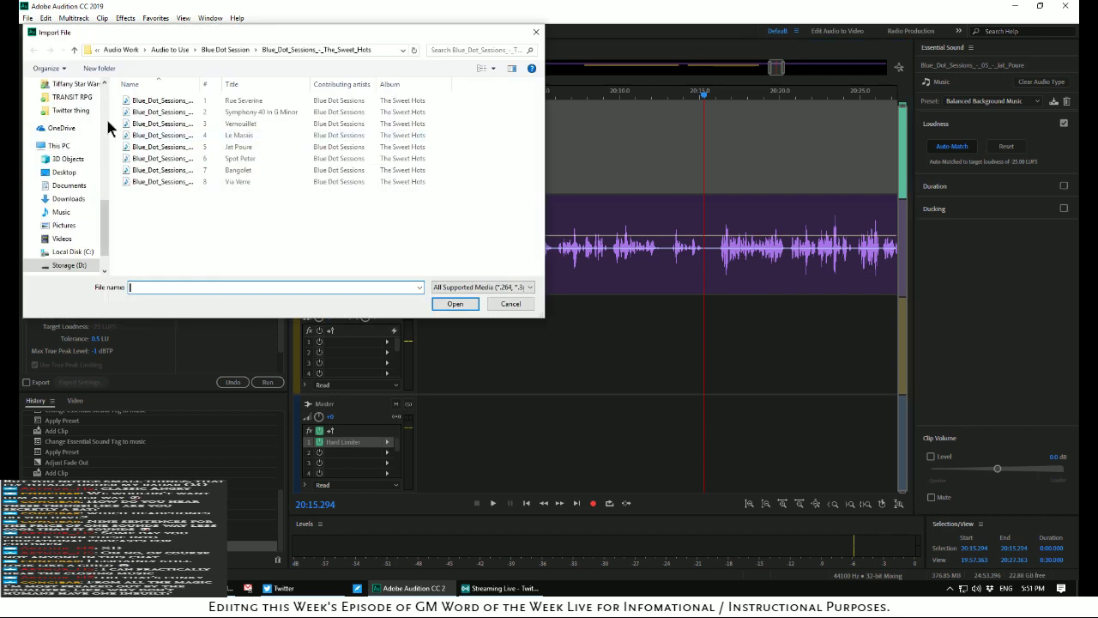
click(74, 50)
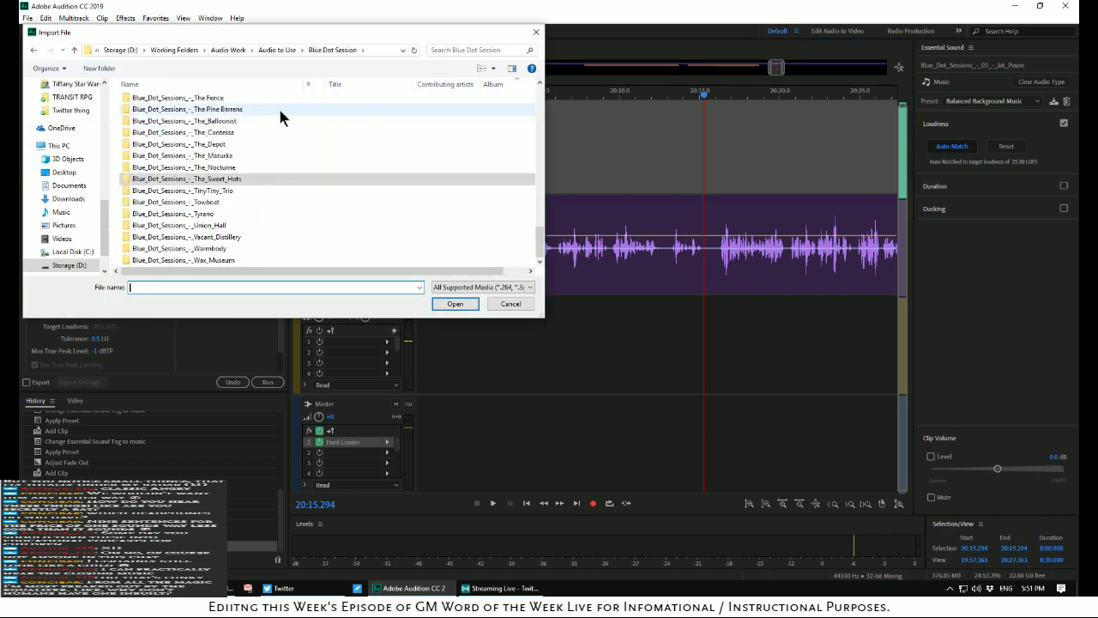
scroll(269, 105, up, 12)
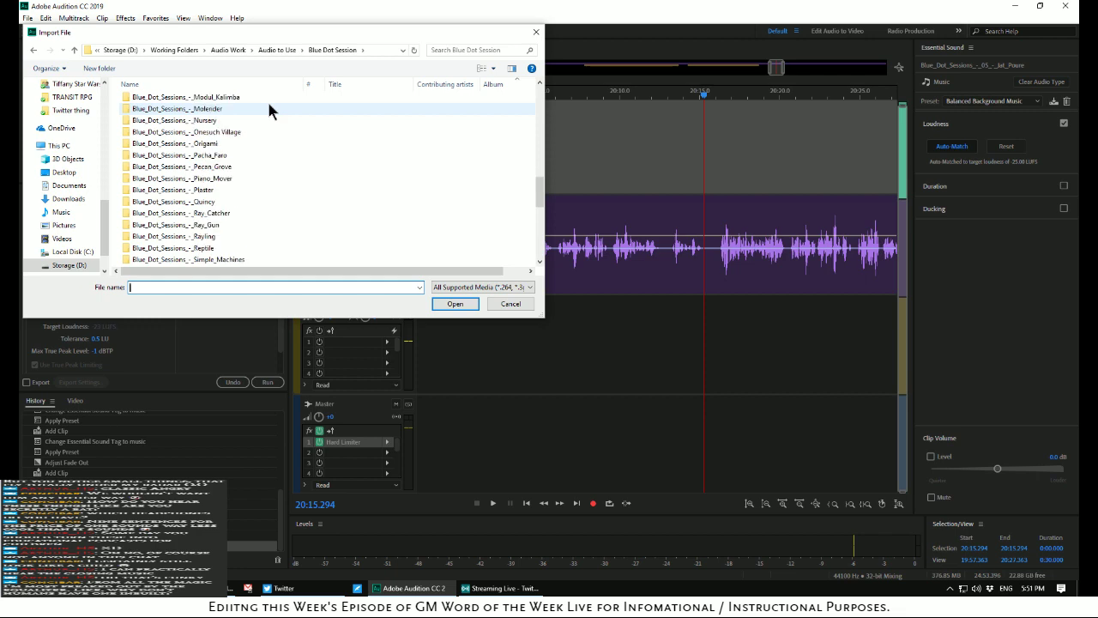
double_click(238, 142)
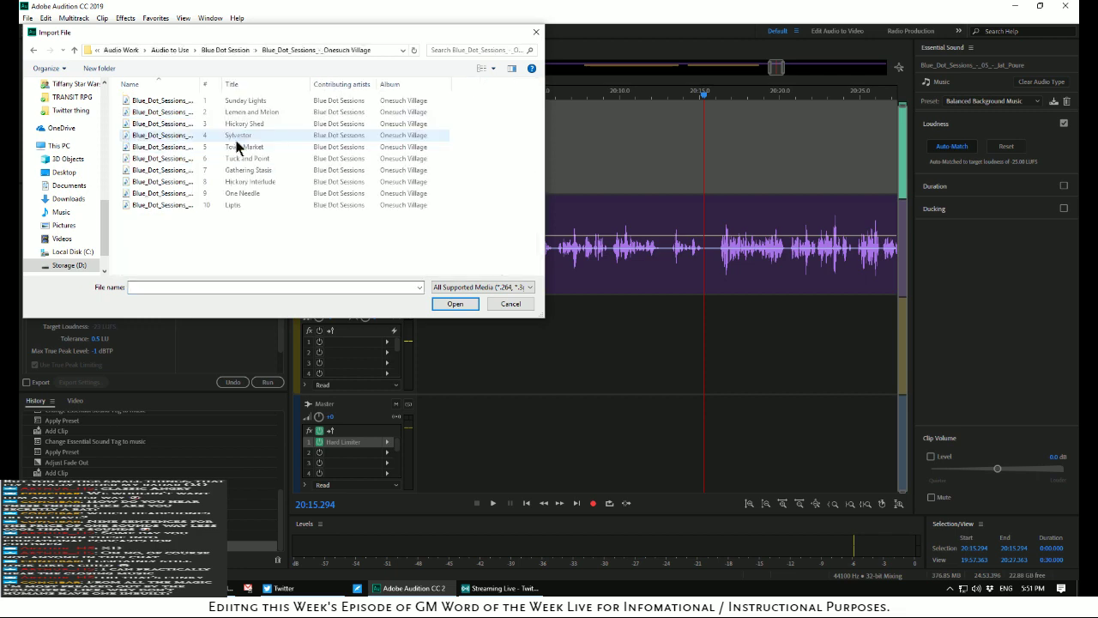
double_click(252, 148)
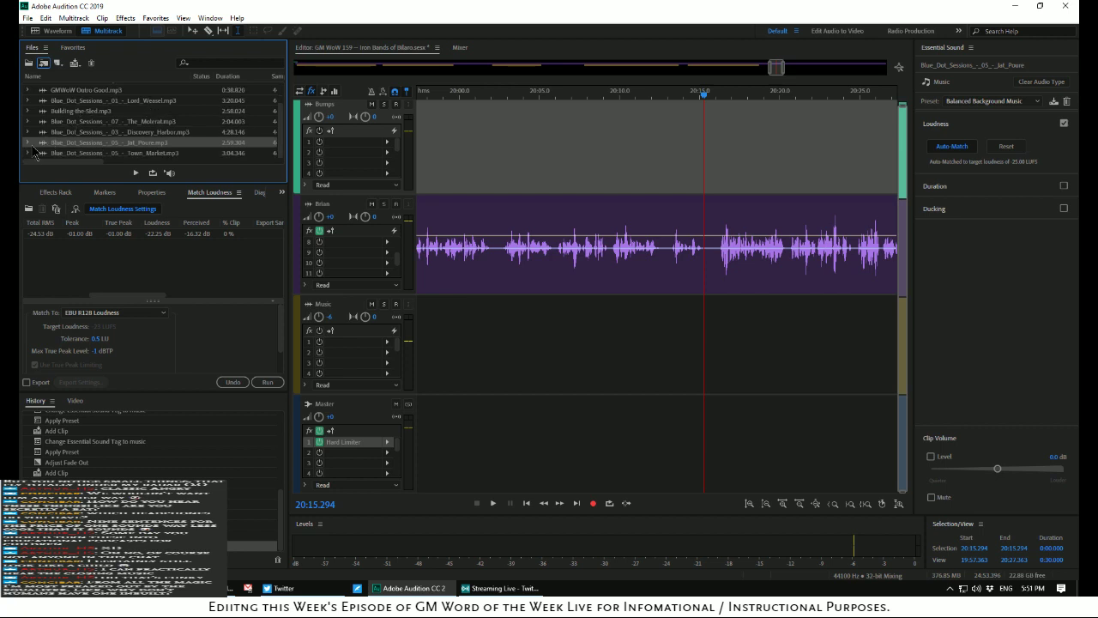
Place the Town Market clip on the Music track at about 20:15 and tag it as Music with the Balanced Background Music preset
drag(46, 159, 702, 386)
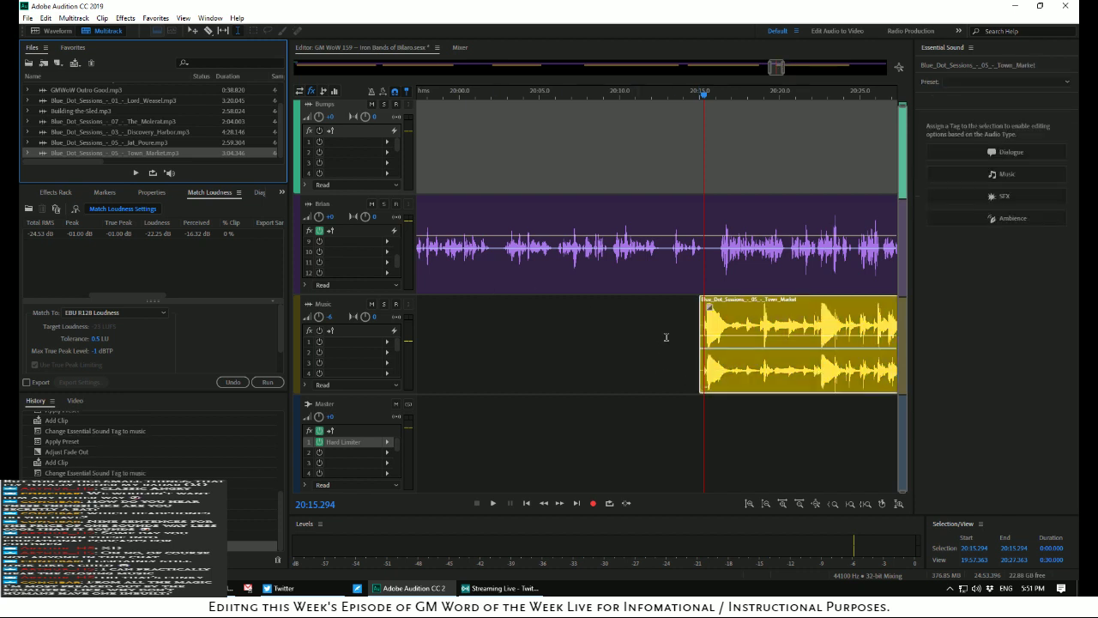
click(737, 302)
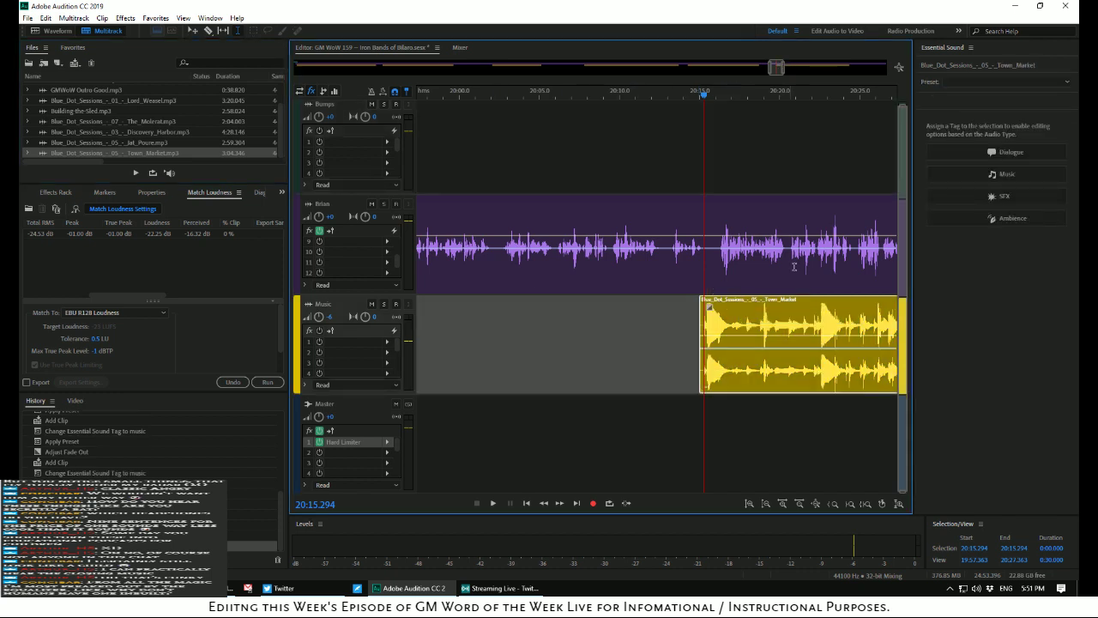
click(978, 175)
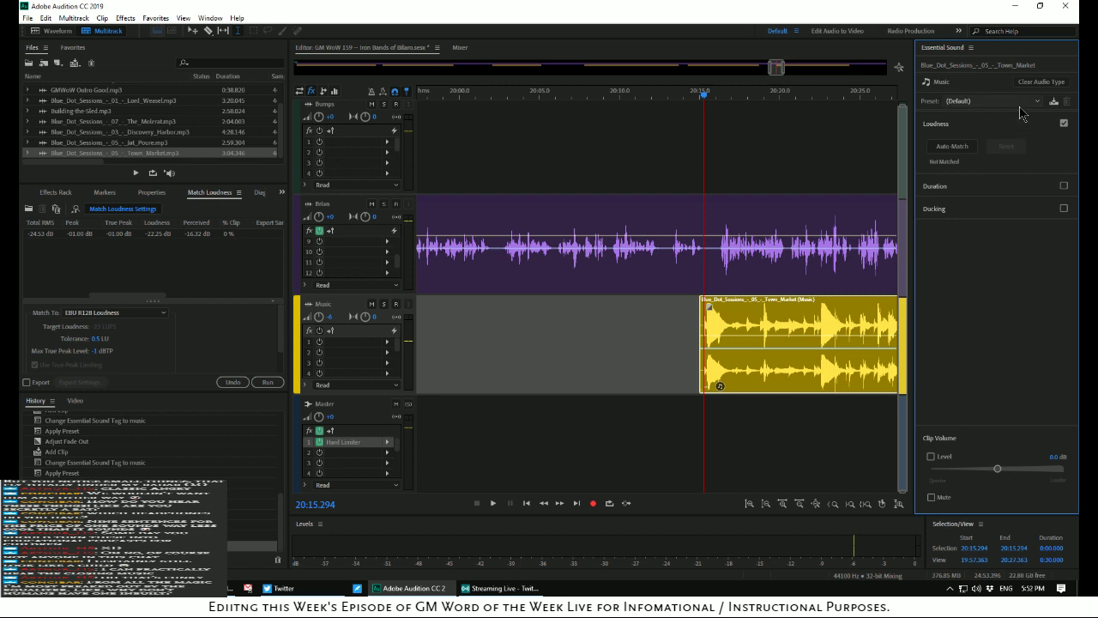
click(1026, 101)
click(1015, 126)
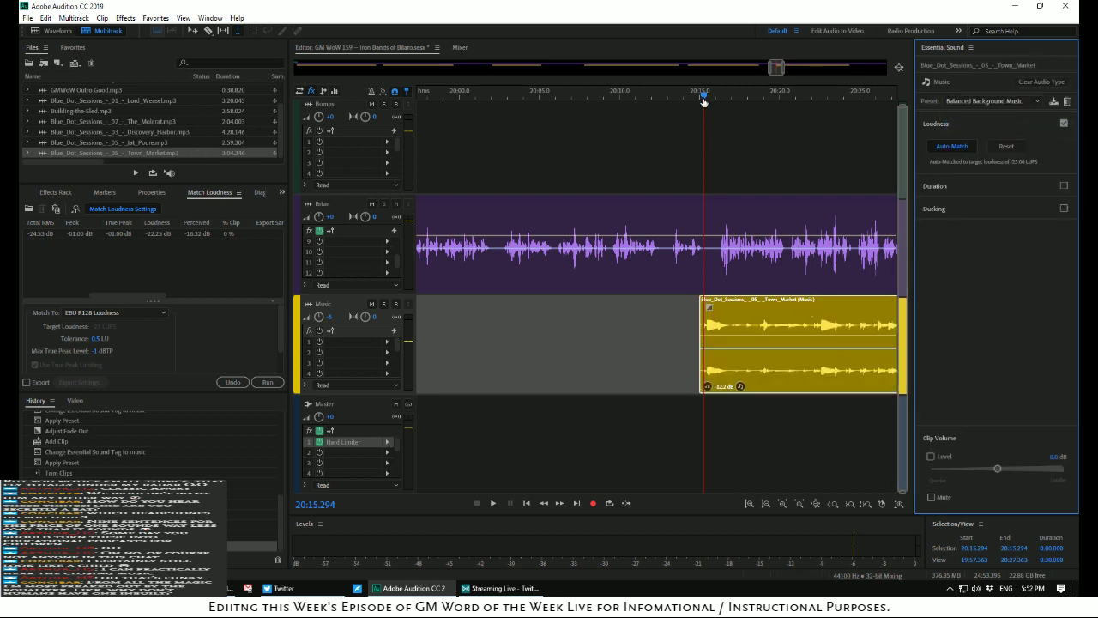
Play the session from about 20:10 to 23:56 to check the narration with the Town Market music
click(614, 97)
key(space)
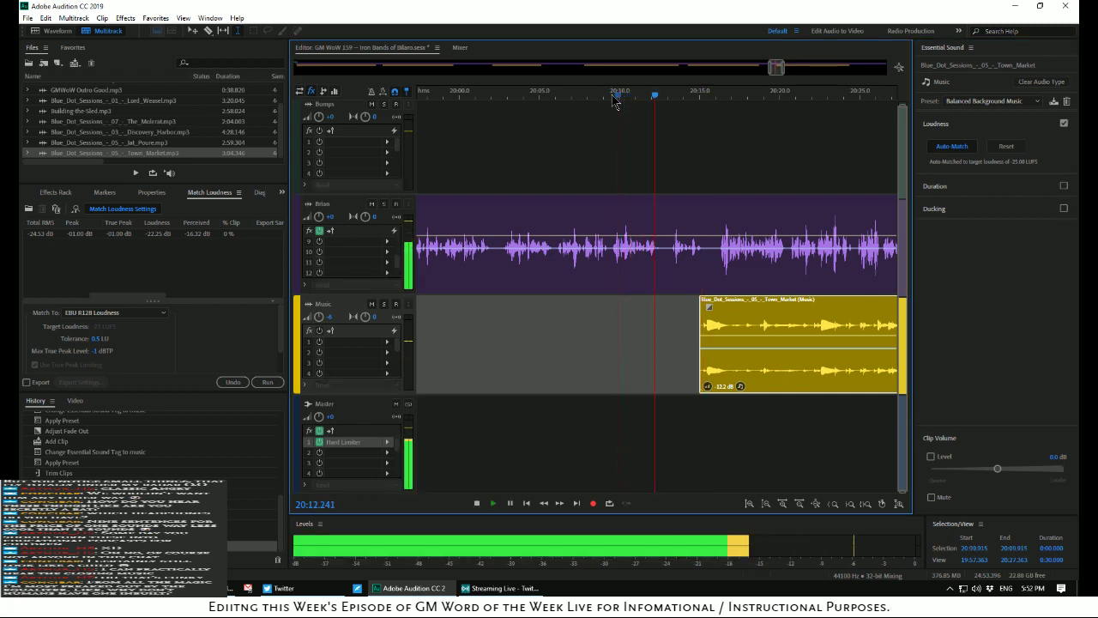
key(space)
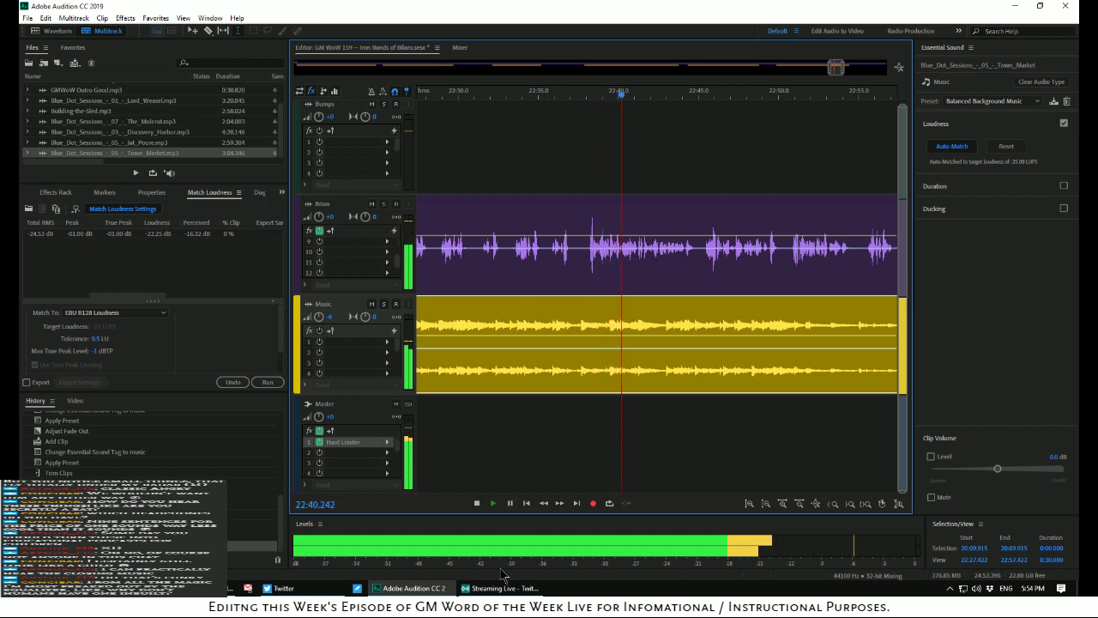
mouse_move(502, 587)
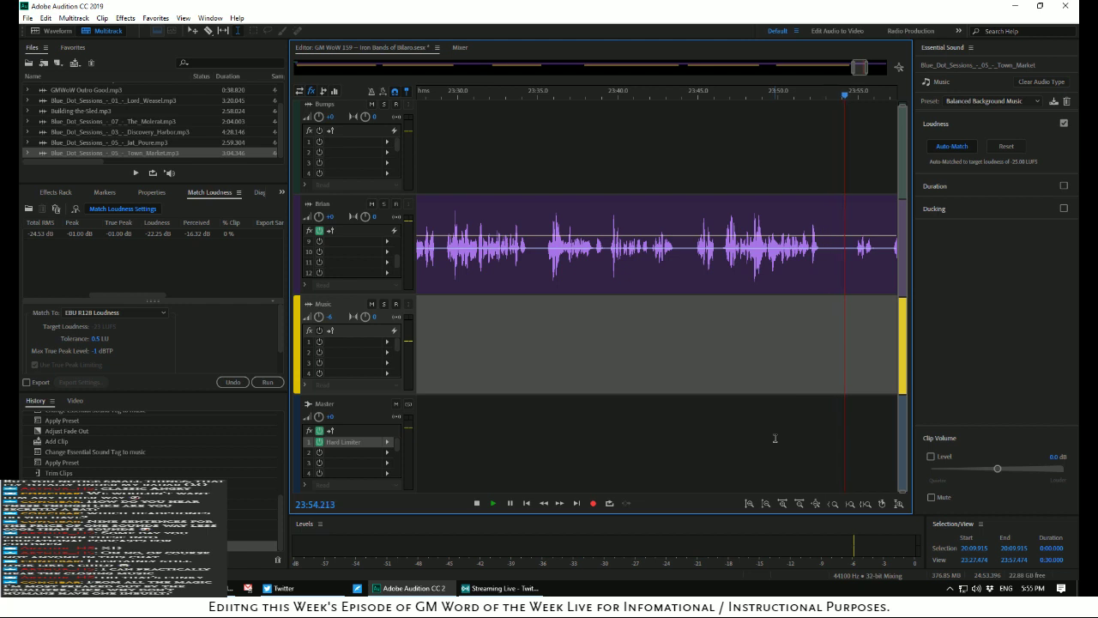
key(space)
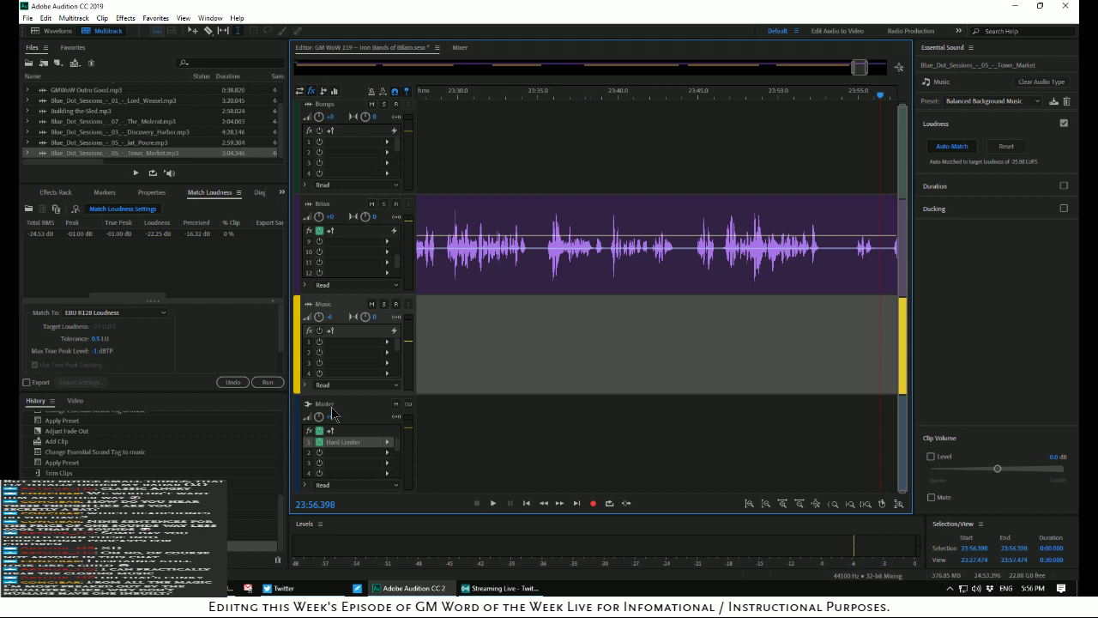
Switch to the Blue Dot Sessions website, browse the High Energy, Optimistic tracks and go back to the first results page
key(alt+Tab)
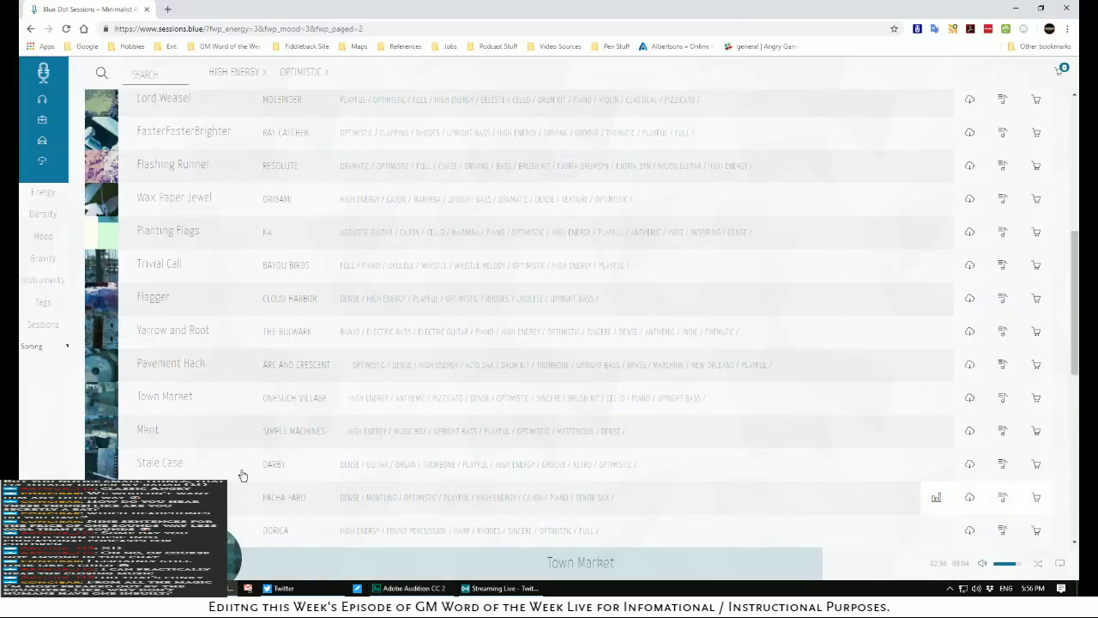
scroll(413, 384, up, 4)
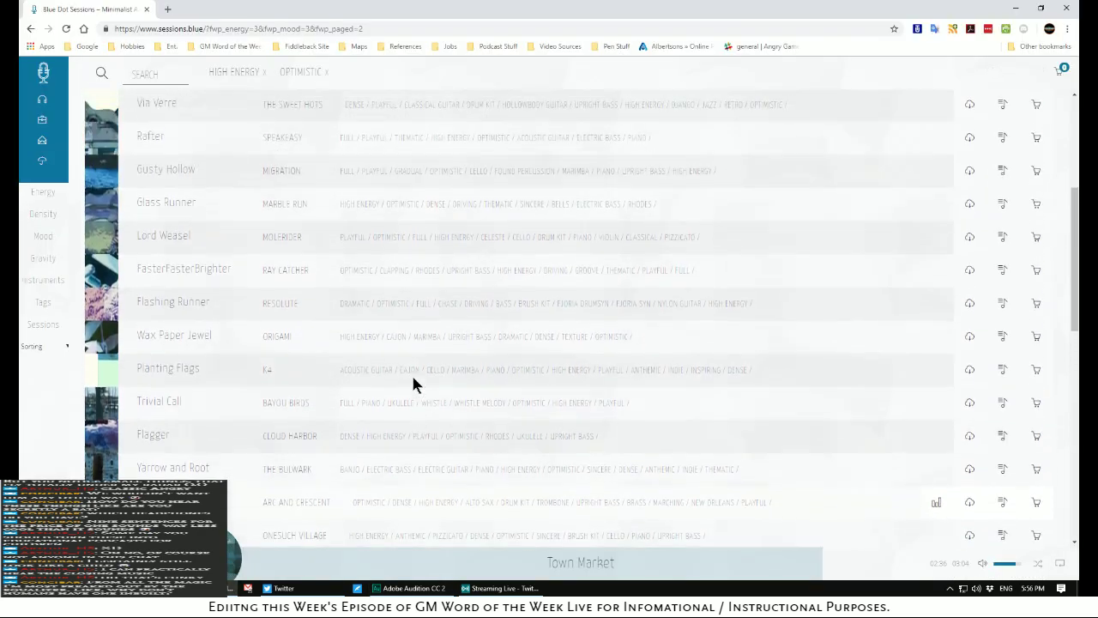
scroll(413, 384, down, 6)
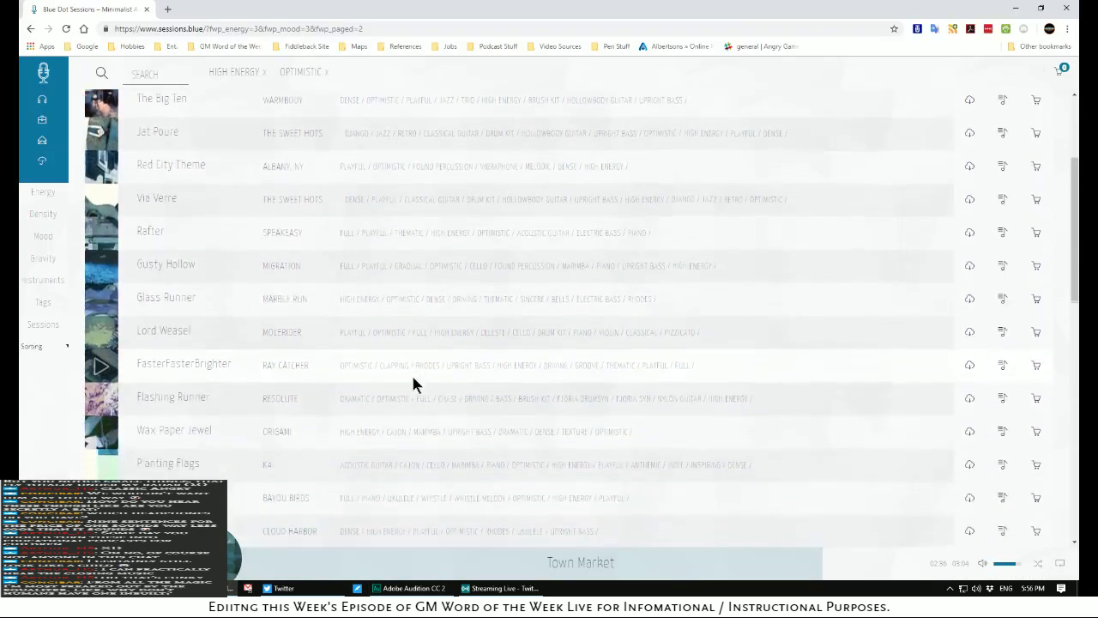
scroll(412, 383, down, 4)
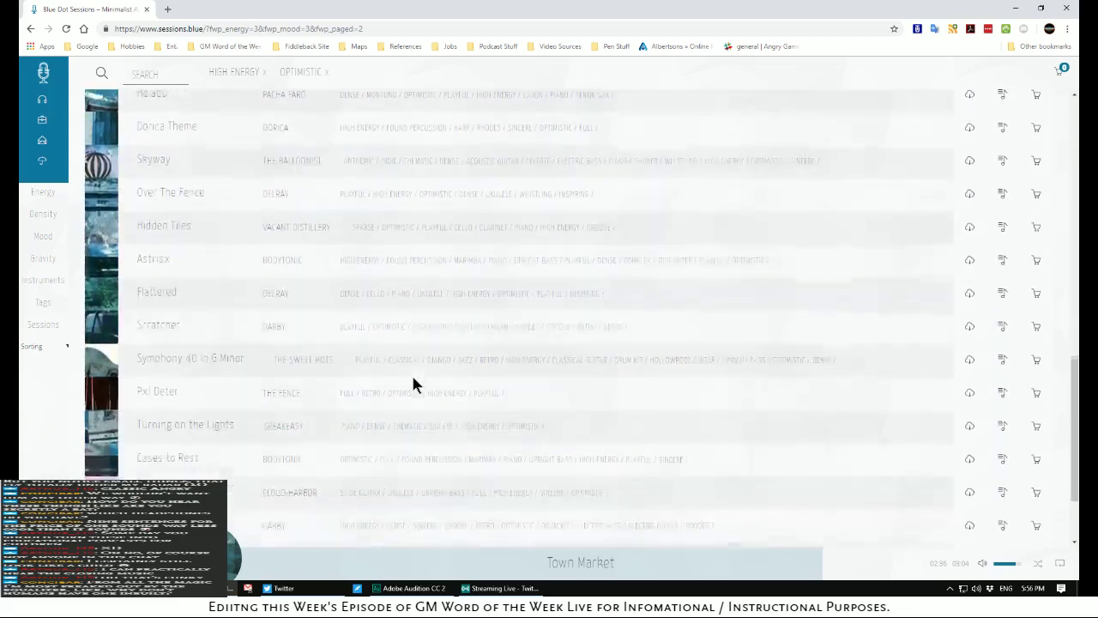
scroll(413, 384, down, 1)
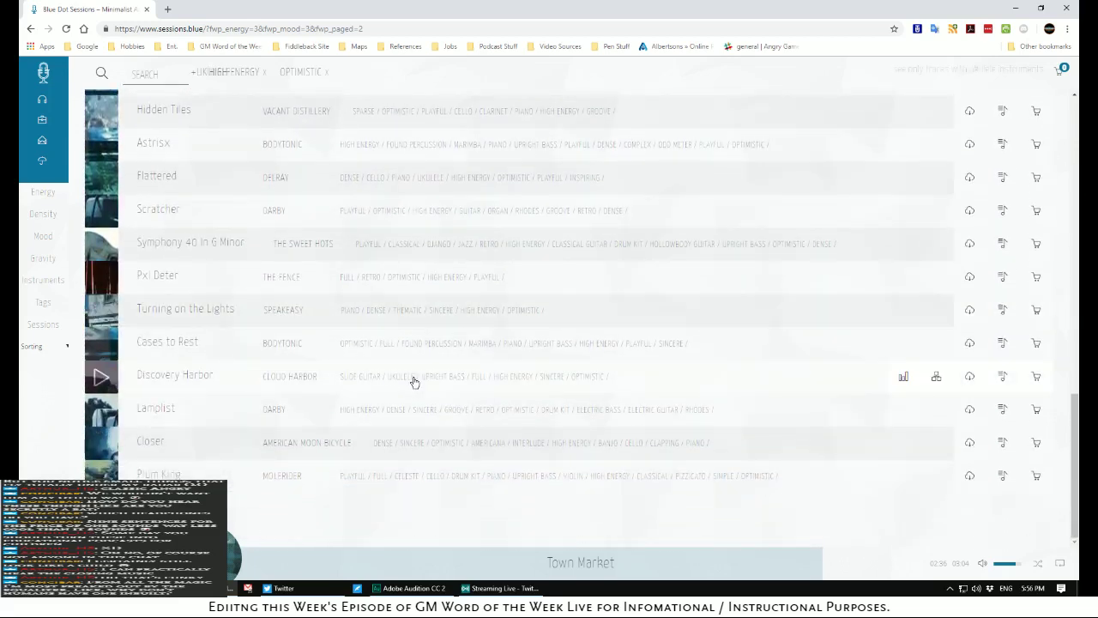
mouse_move(38, 302)
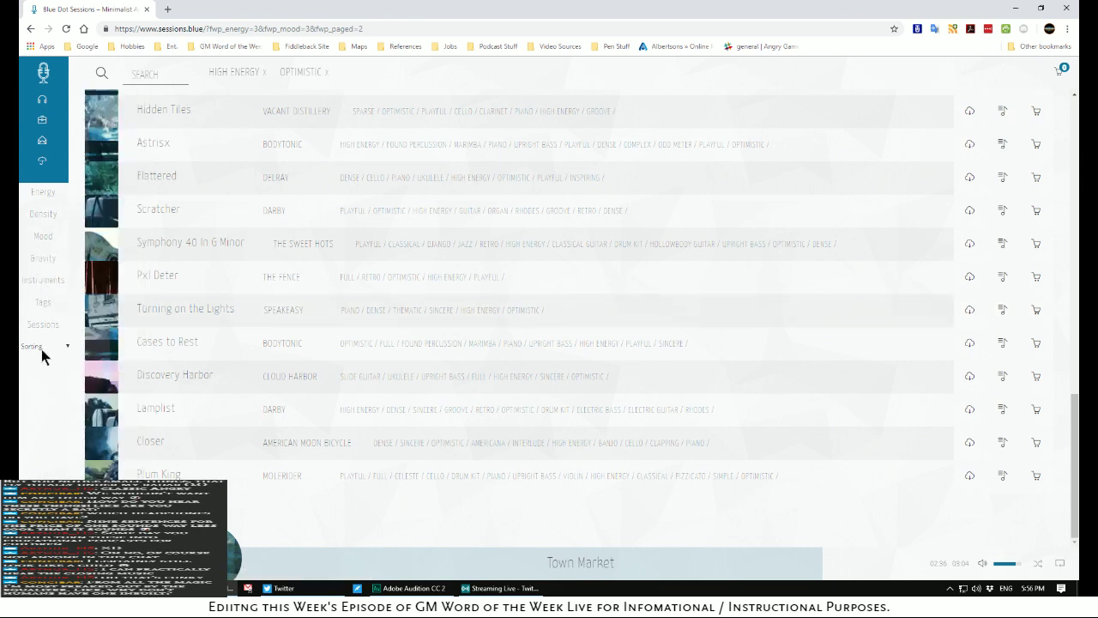
click(66, 346)
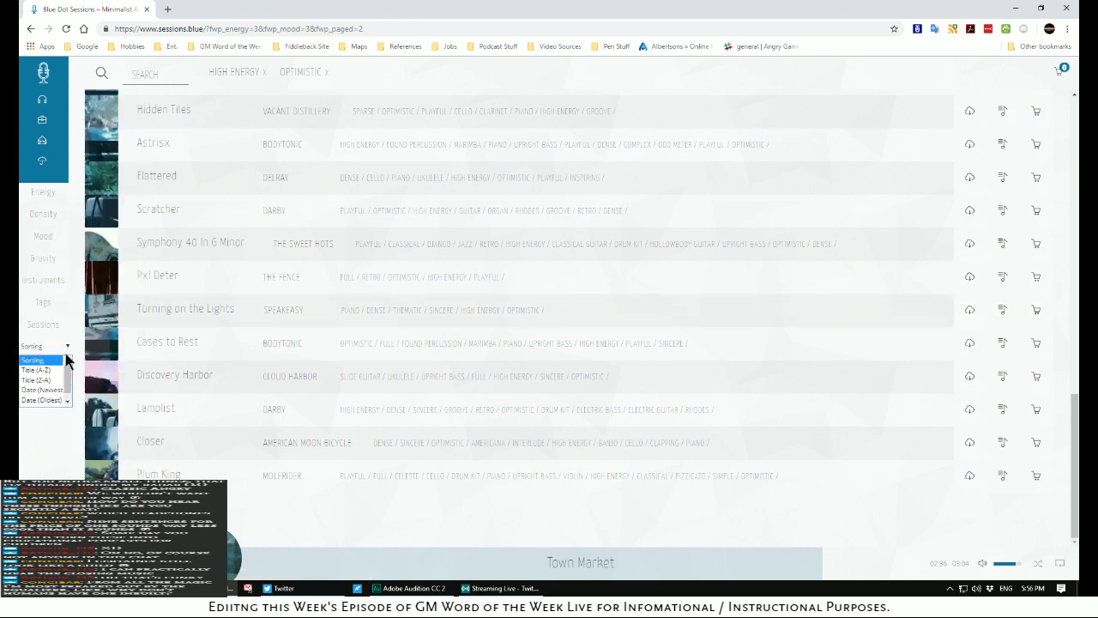
mouse_move(69, 380)
mouse_down()
mouse_move(69, 391)
mouse_move(67, 376)
mouse_up()
click(61, 452)
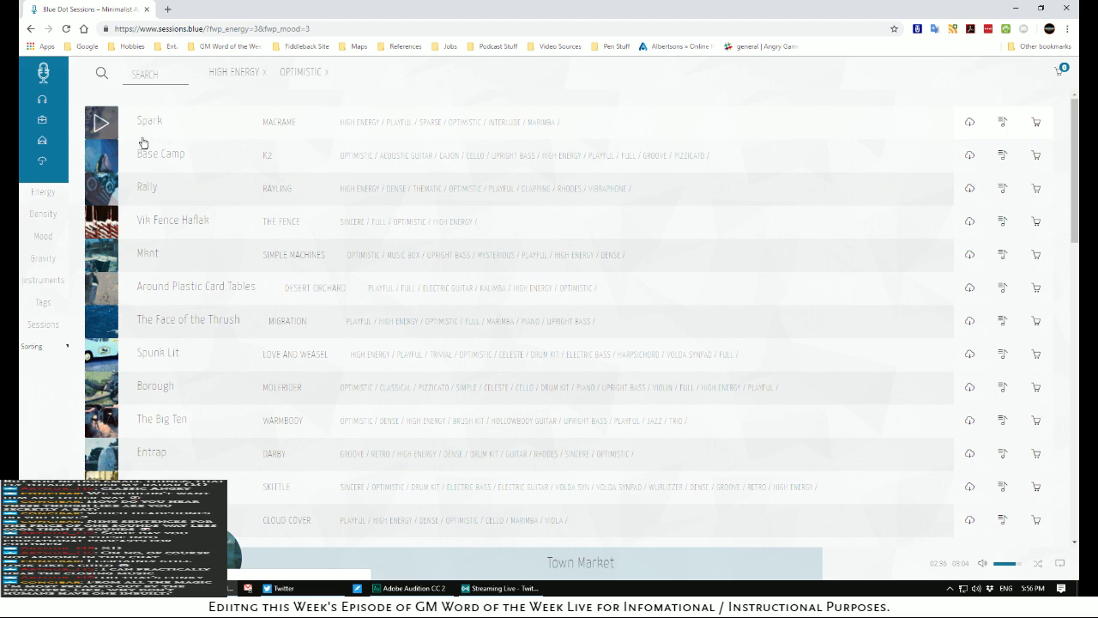
Preview the tracks from Vik Fence Haflak down through Mknt, Around Plastic Card Tables, Spunk Lit, Borough and The Big Ten to Entrap
scroll(160, 134, down, 2)
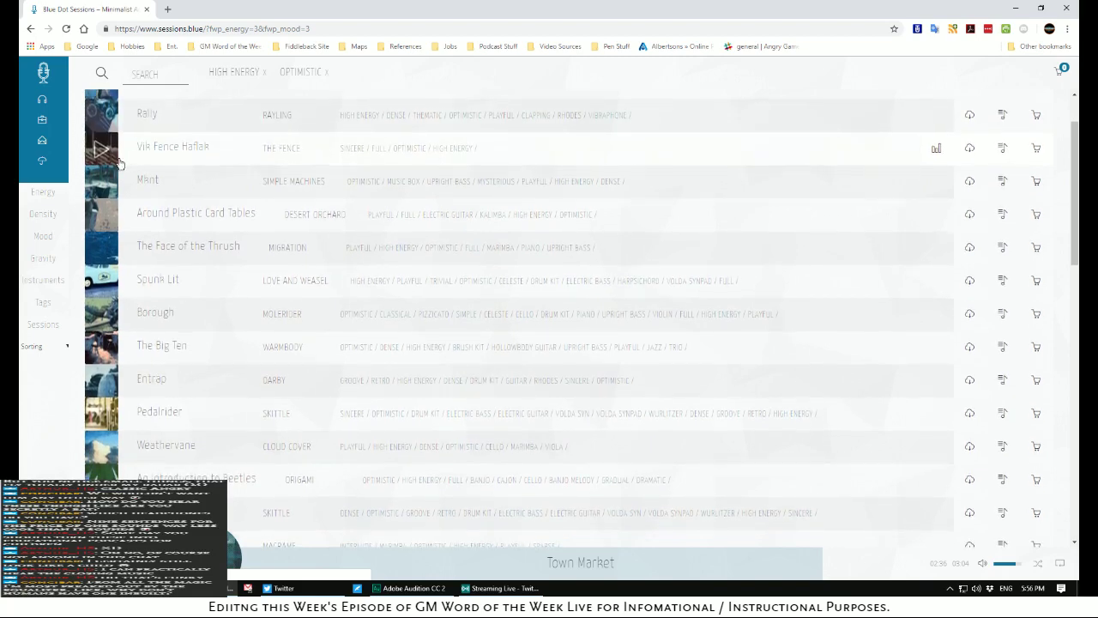
click(110, 161)
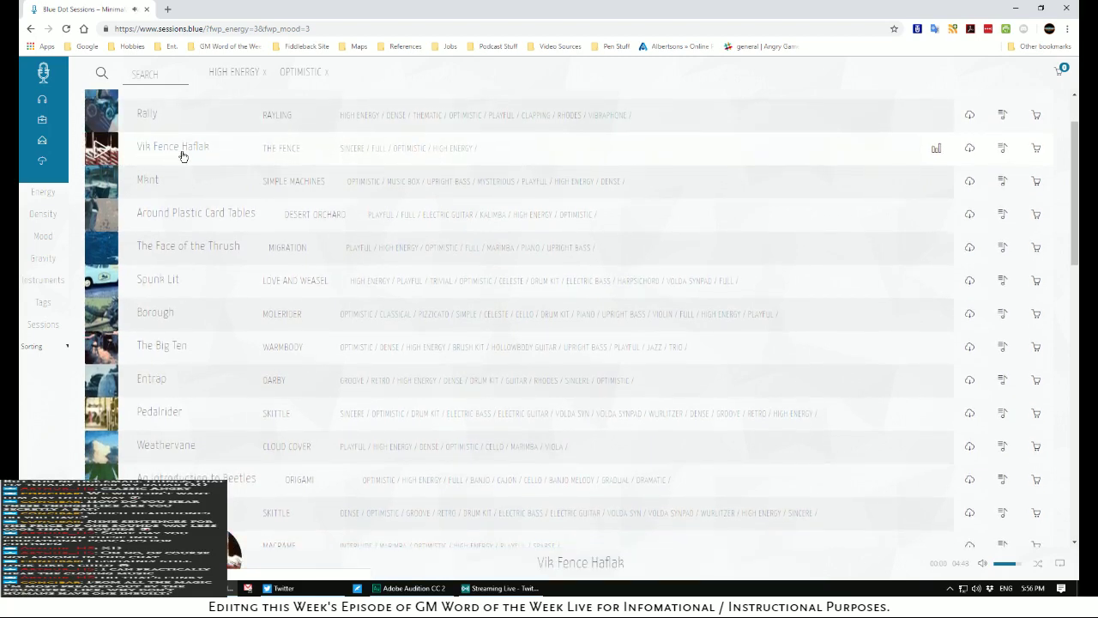
click(100, 188)
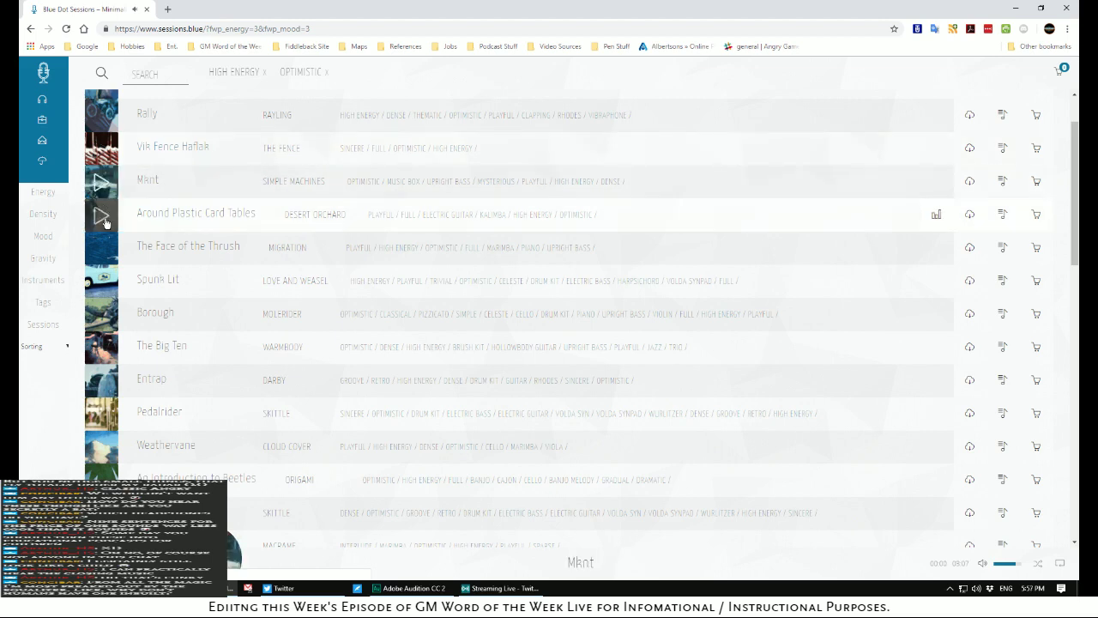
click(102, 219)
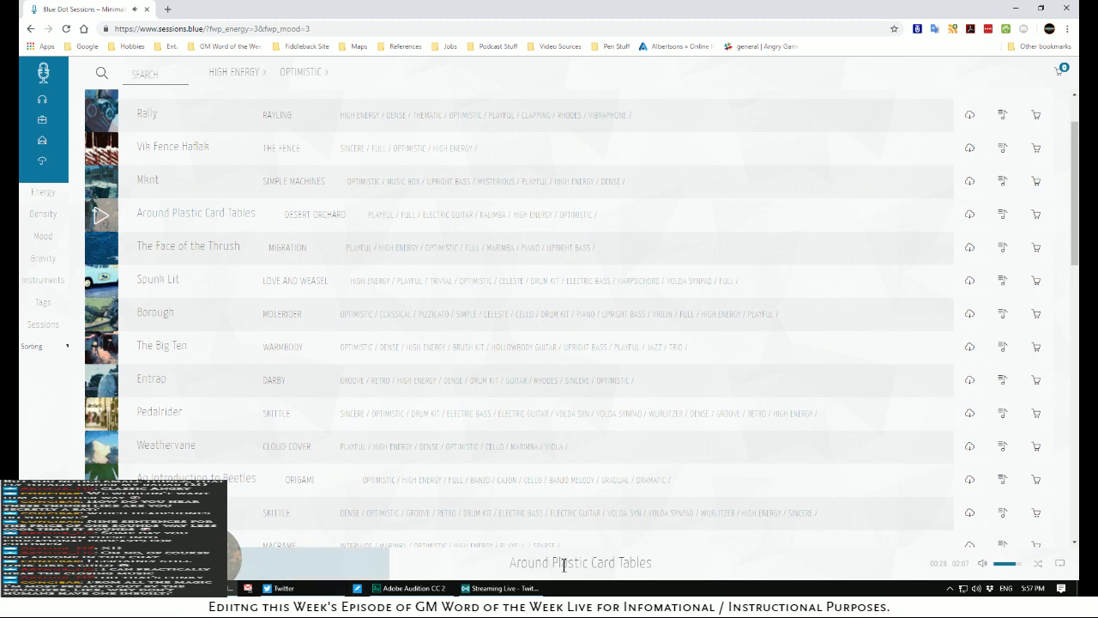
click(98, 253)
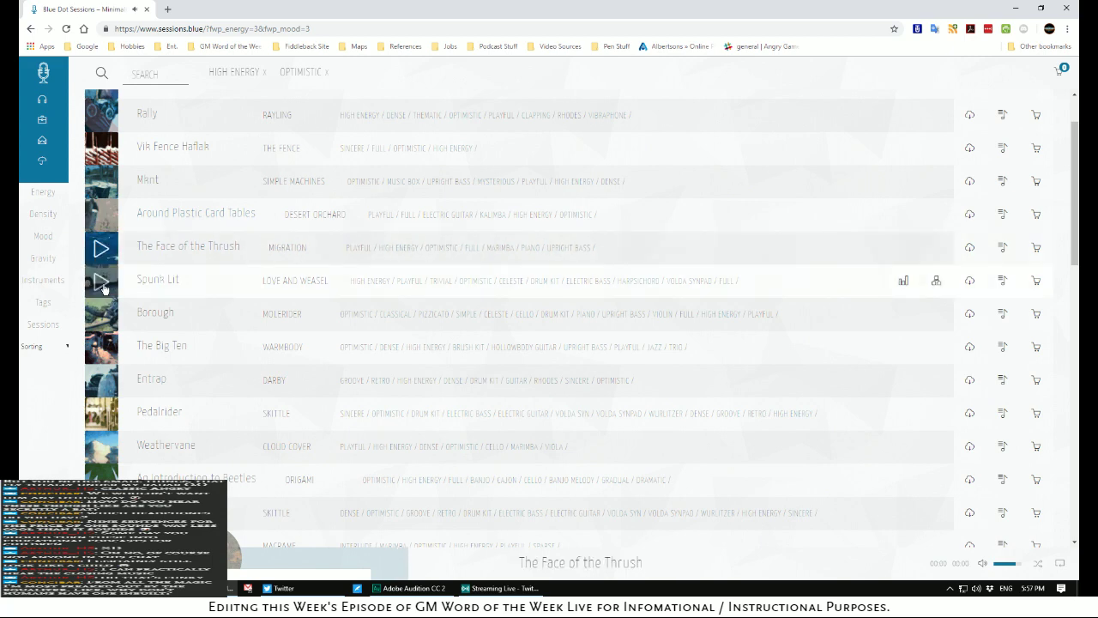
click(101, 283)
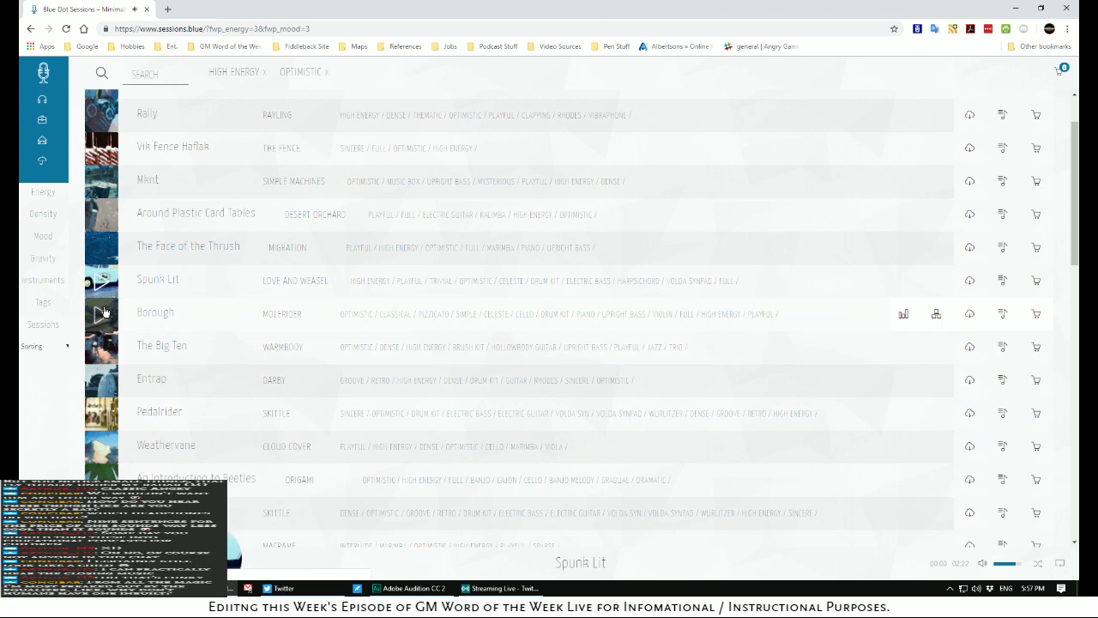
click(103, 311)
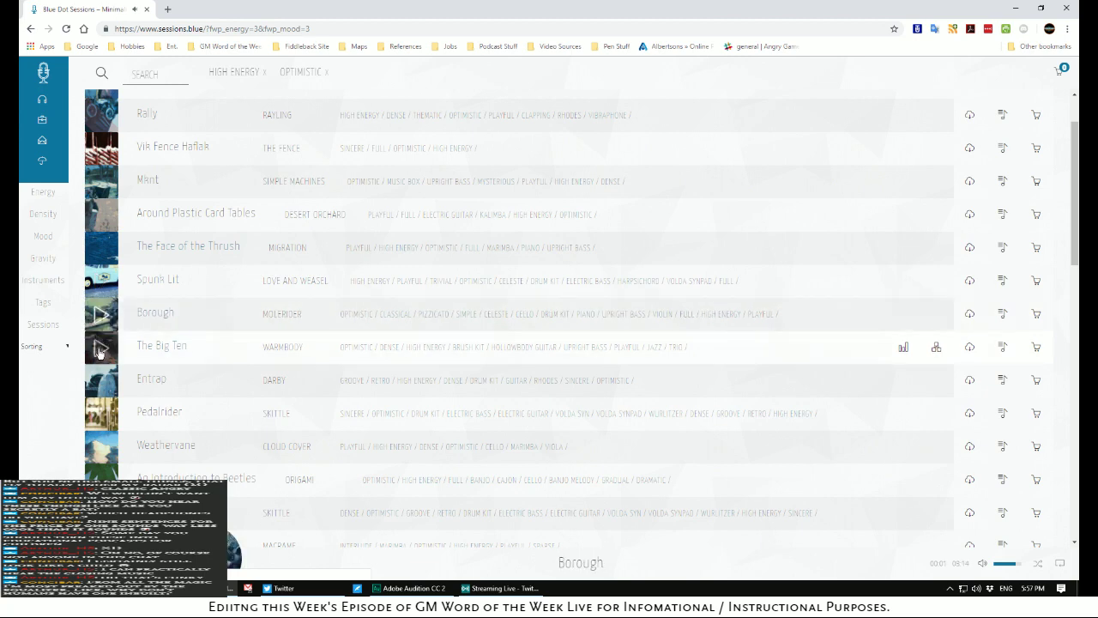
click(99, 349)
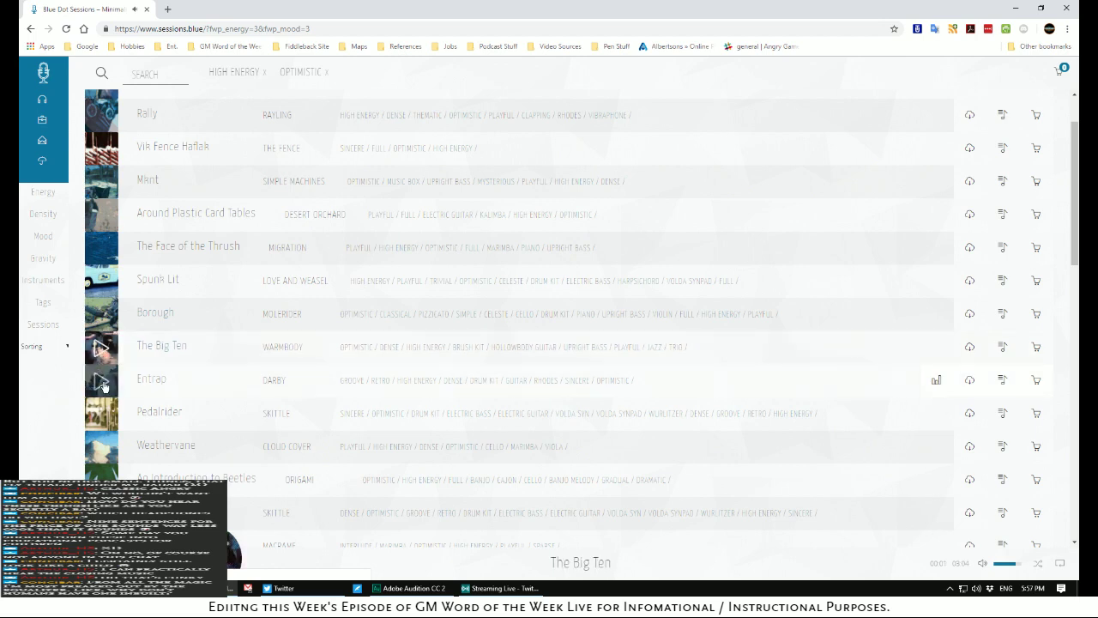
click(103, 385)
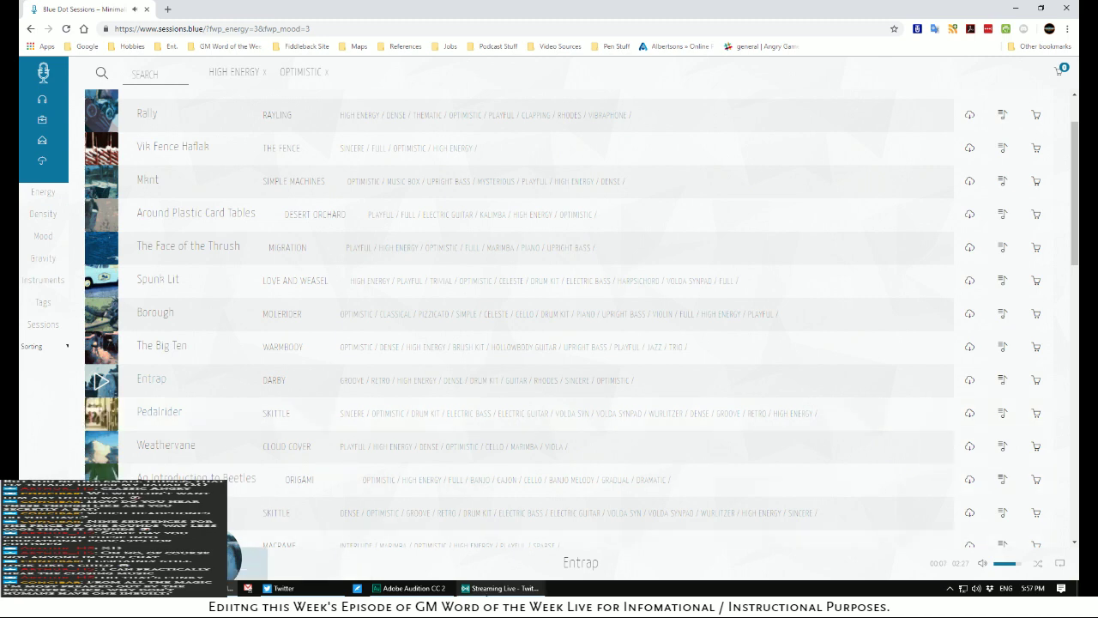
Switch to Adobe Audition to review the imported music files, and return to the Blue Dot Sessions website to listen further to Entrap
click(502, 588)
click(388, 589)
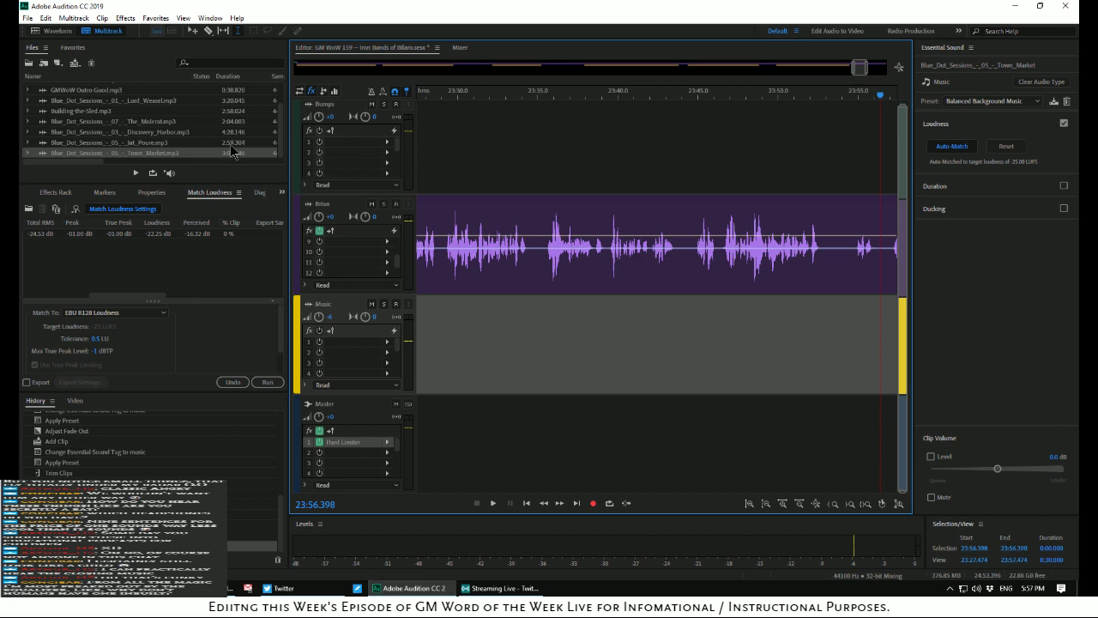
scroll(227, 121, up, 3)
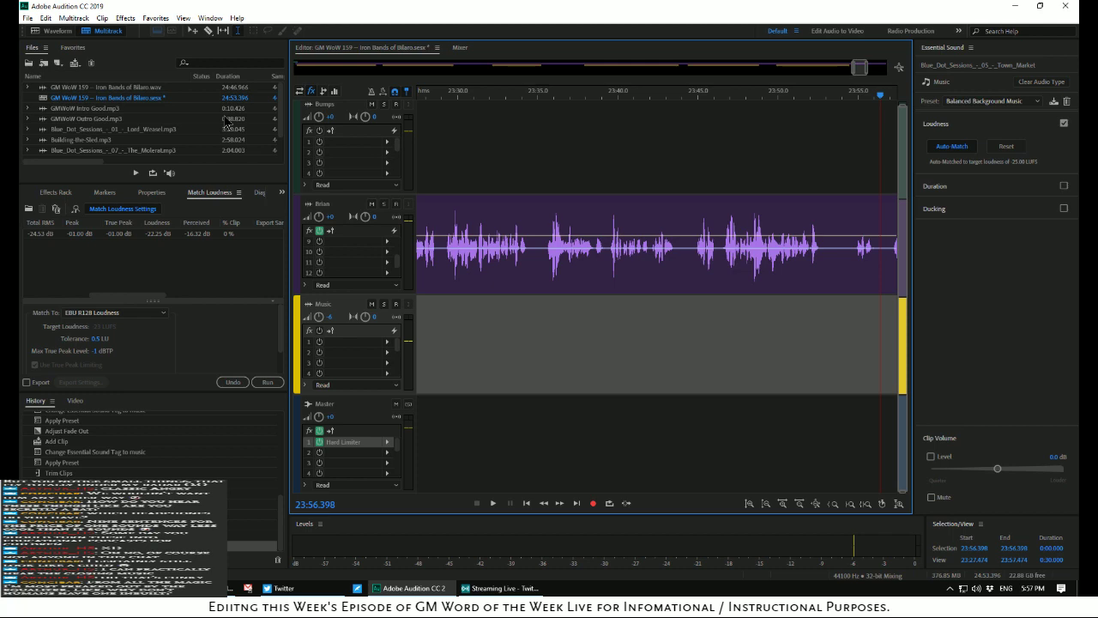
scroll(228, 122, down, 3)
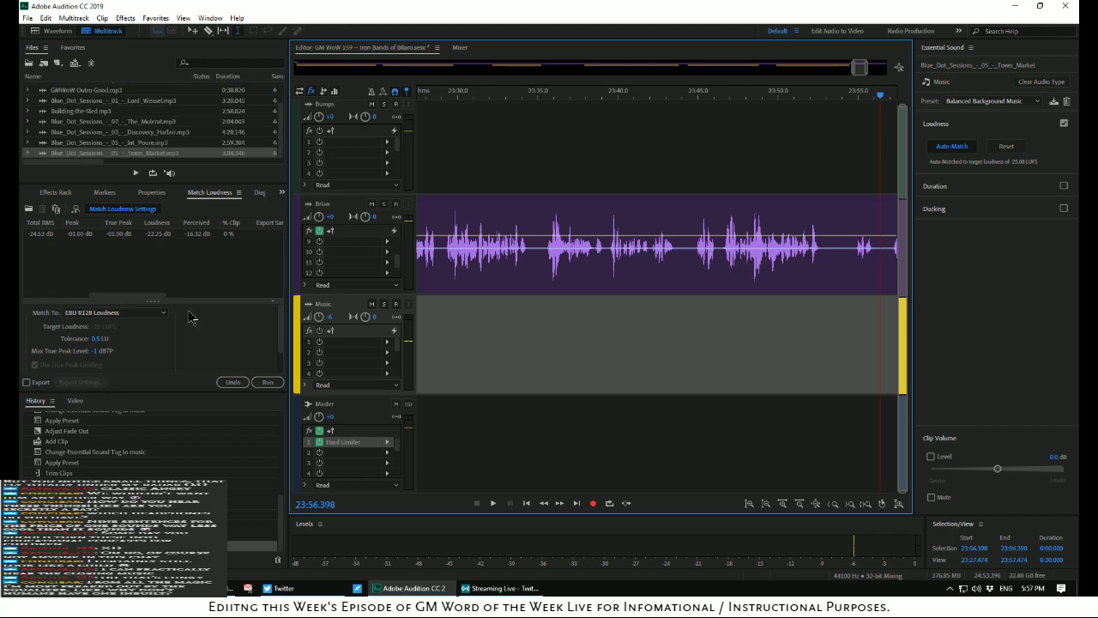
click(233, 589)
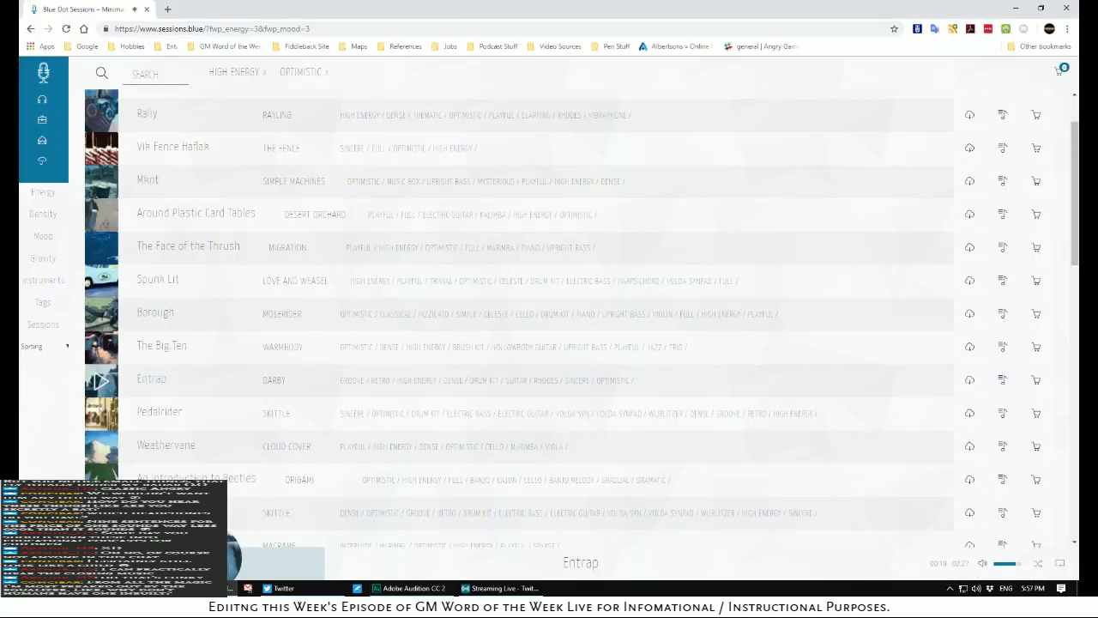
mouse_move(172, 452)
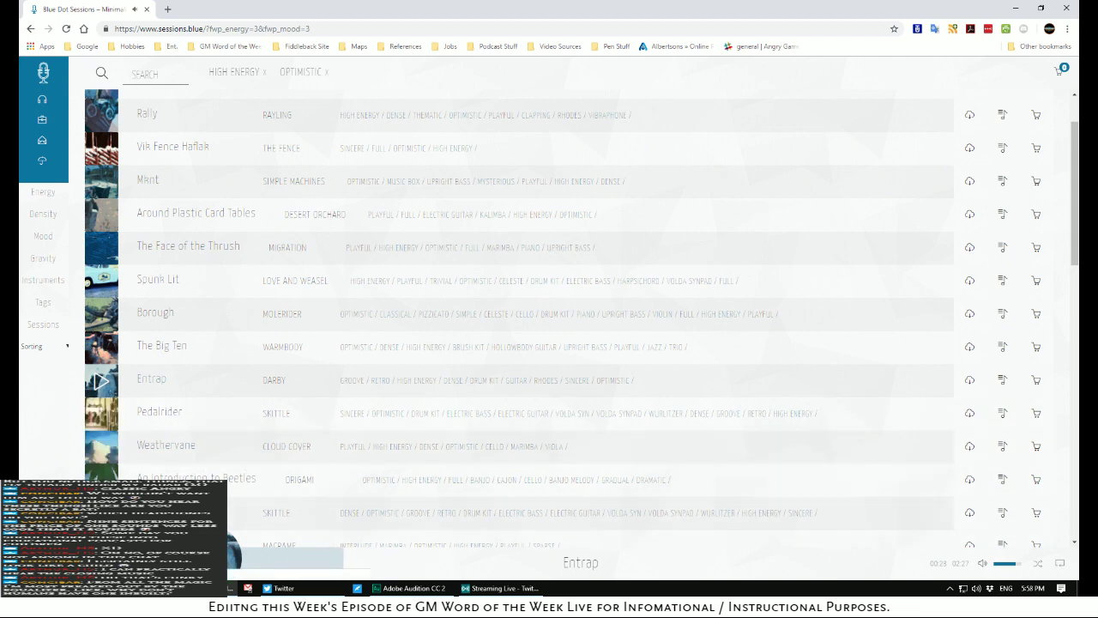
Switch to File Explorer and look for Entrap in the local Blue_Dot_Sessions_-_Darby folder
key(alt+Tab)
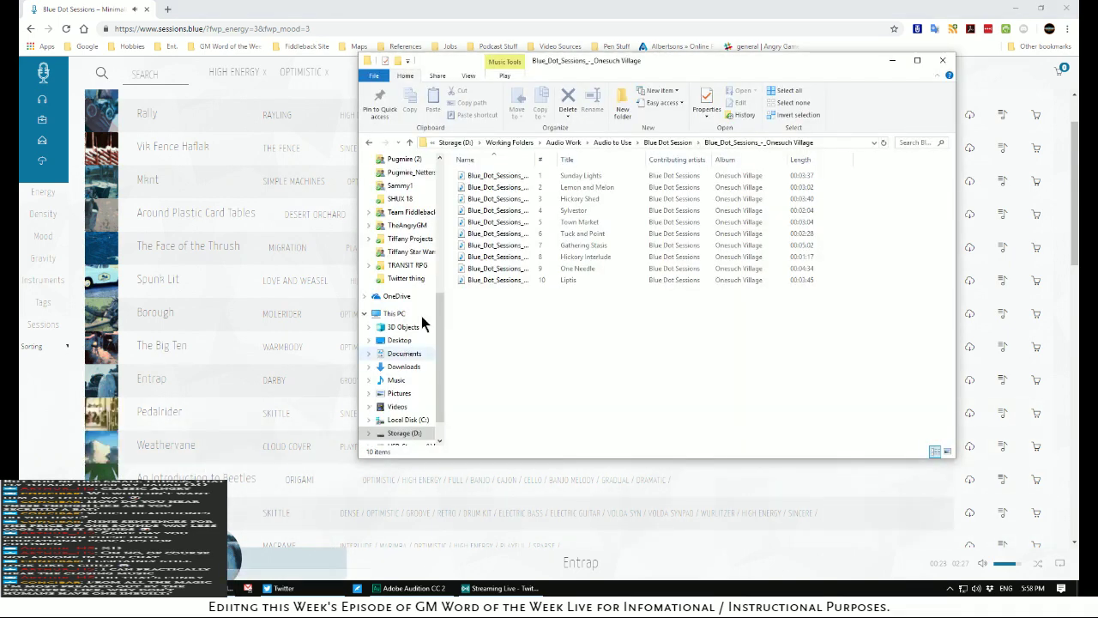
click(409, 143)
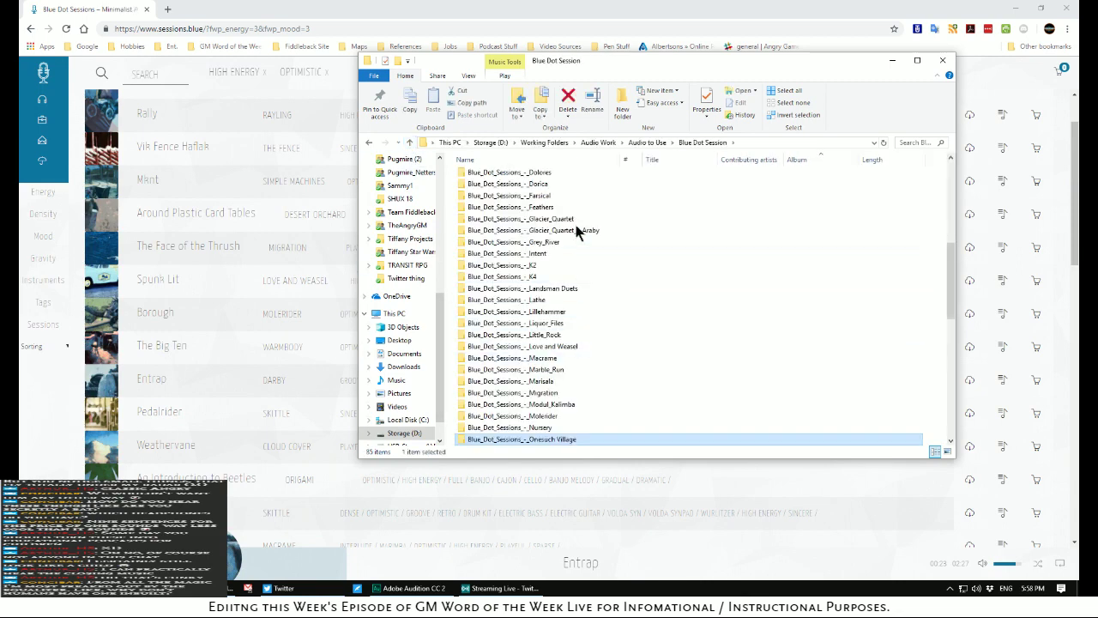
scroll(512, 236, up, 2)
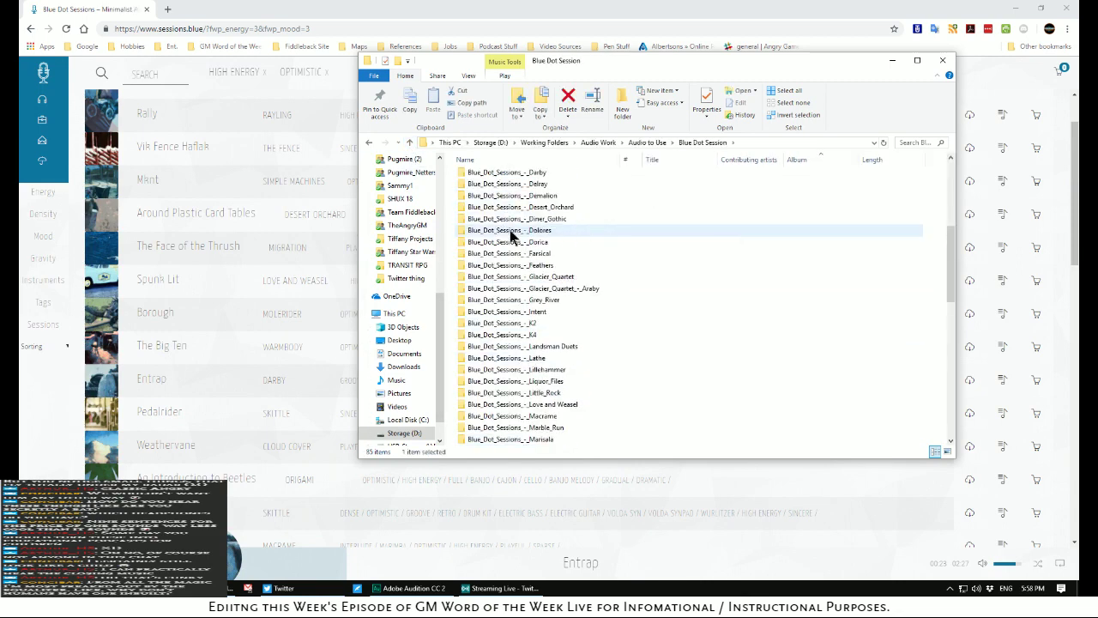
scroll(513, 236, up, 2)
double_click(512, 197)
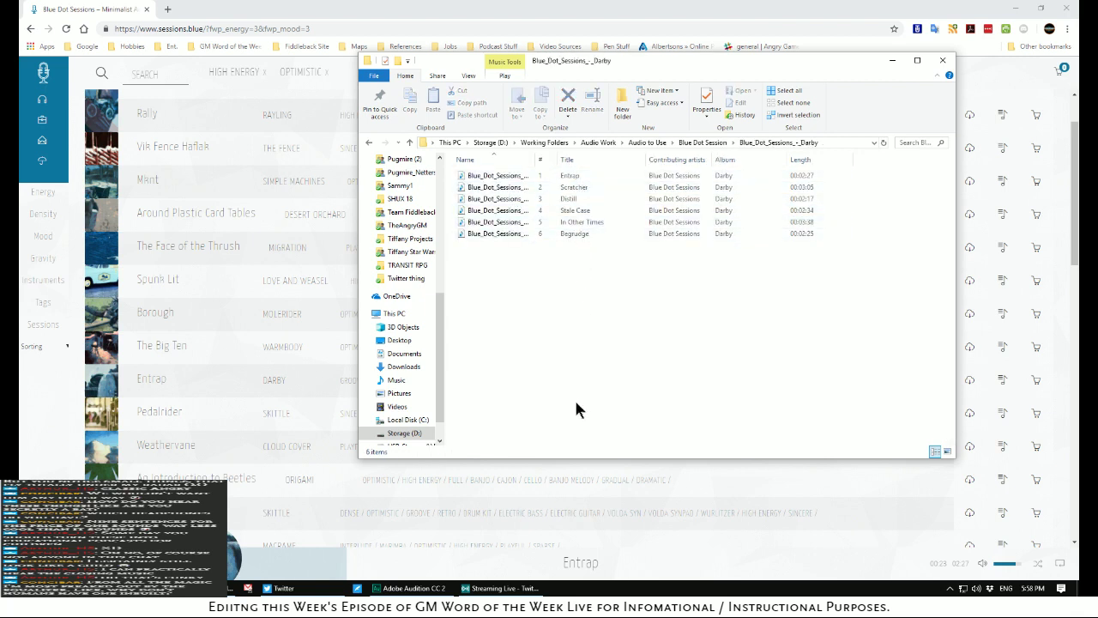
Switch to Adobe Audition and import Entrap from the Blue_Dot_Sessions_-_Darby folder
click(412, 589)
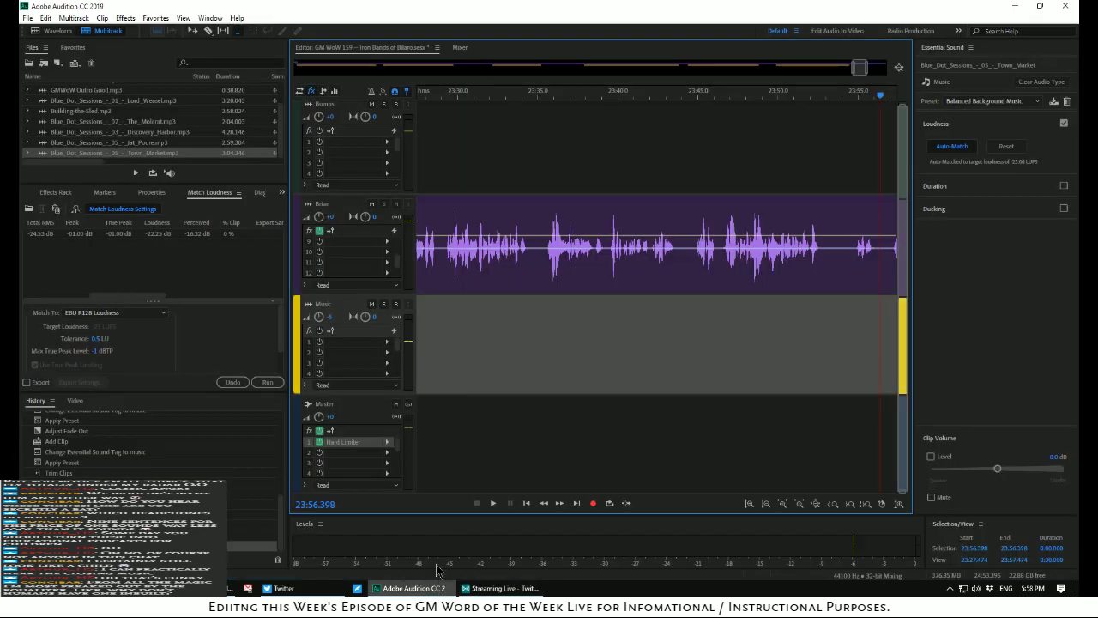
click(43, 65)
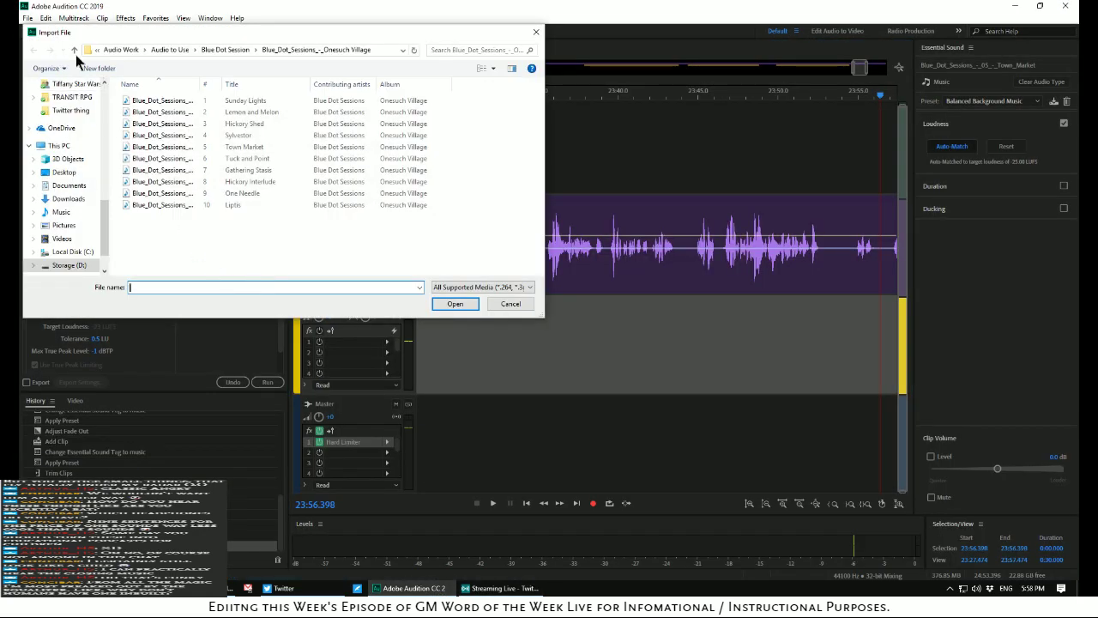
click(74, 50)
scroll(214, 208, up, 5)
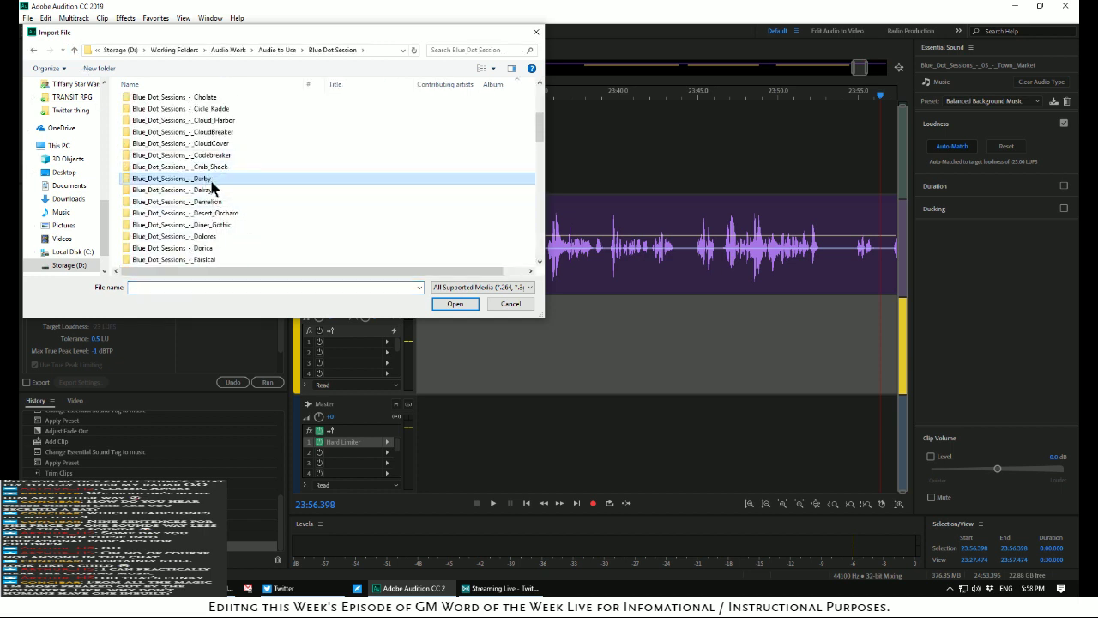
double_click(210, 180)
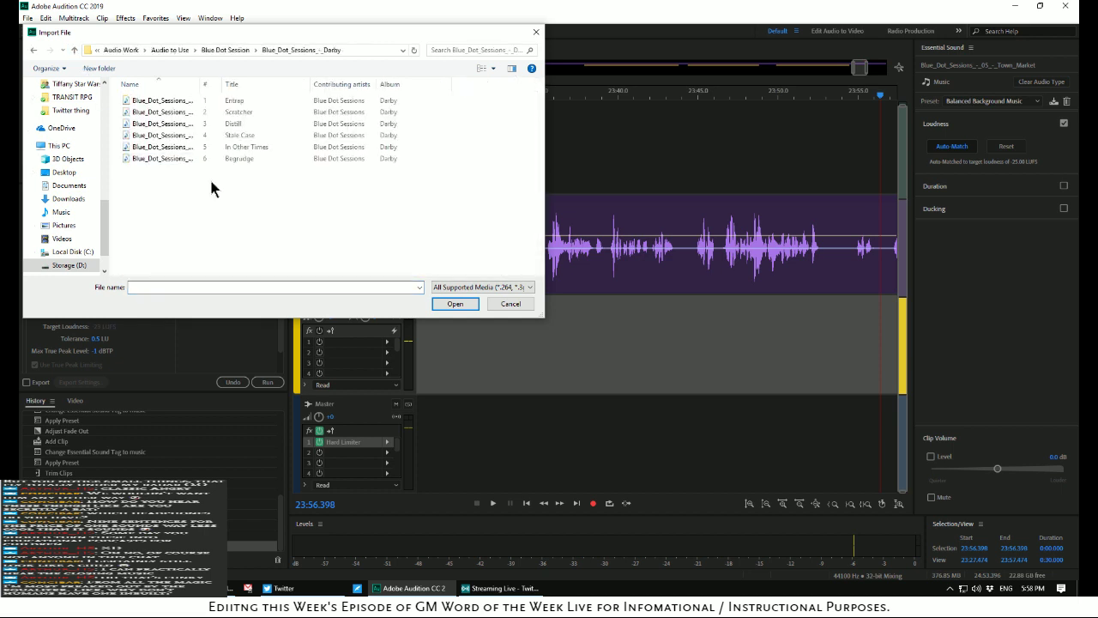
click(238, 104)
click(453, 305)
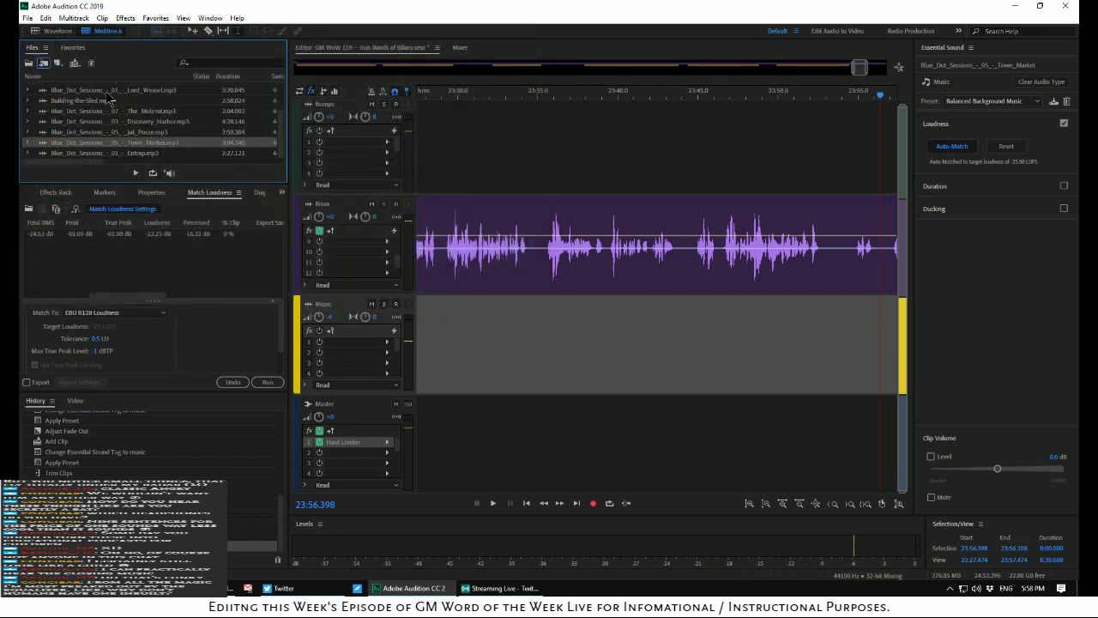
Place the Entrap clip on the Music track at about 23:54 and tag it as Music with the Balanced Background Music preset
click(43, 154)
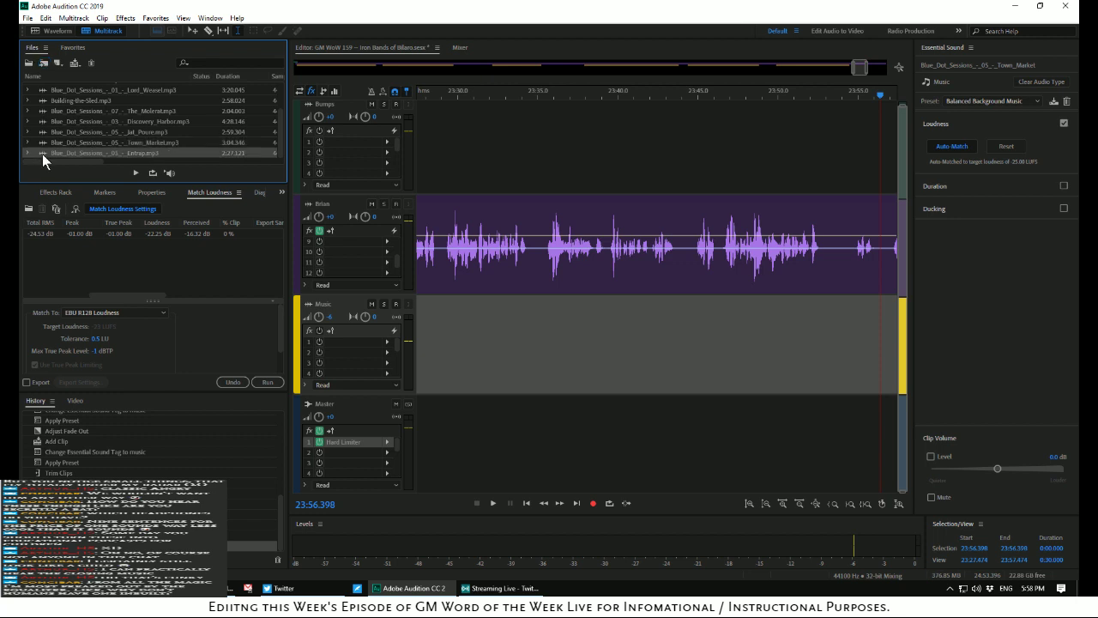
drag(380, 258, 839, 361)
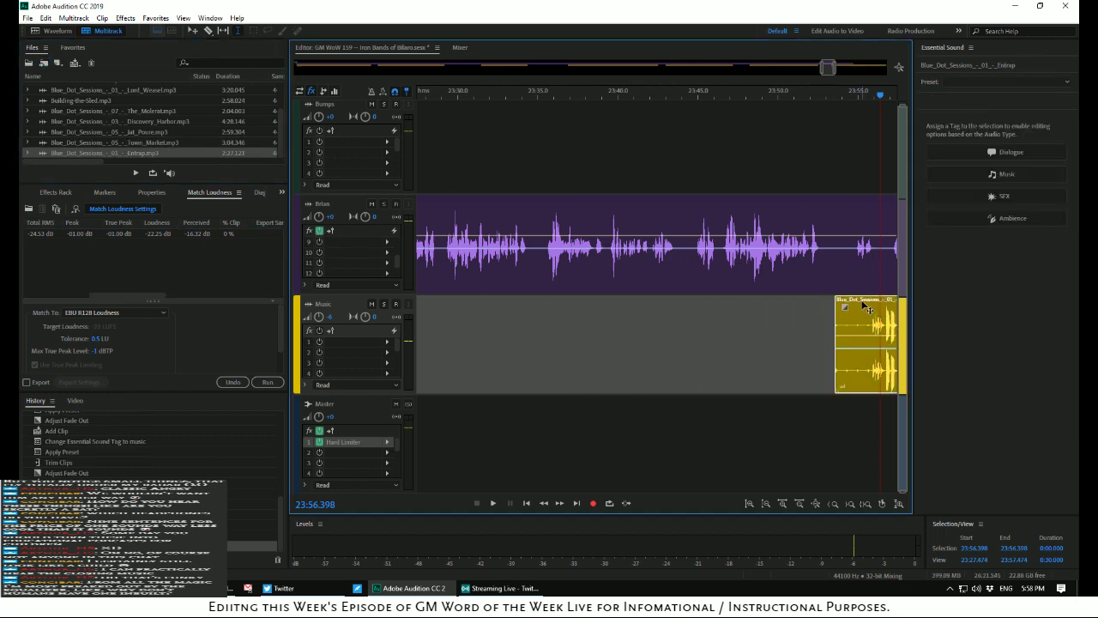
click(981, 177)
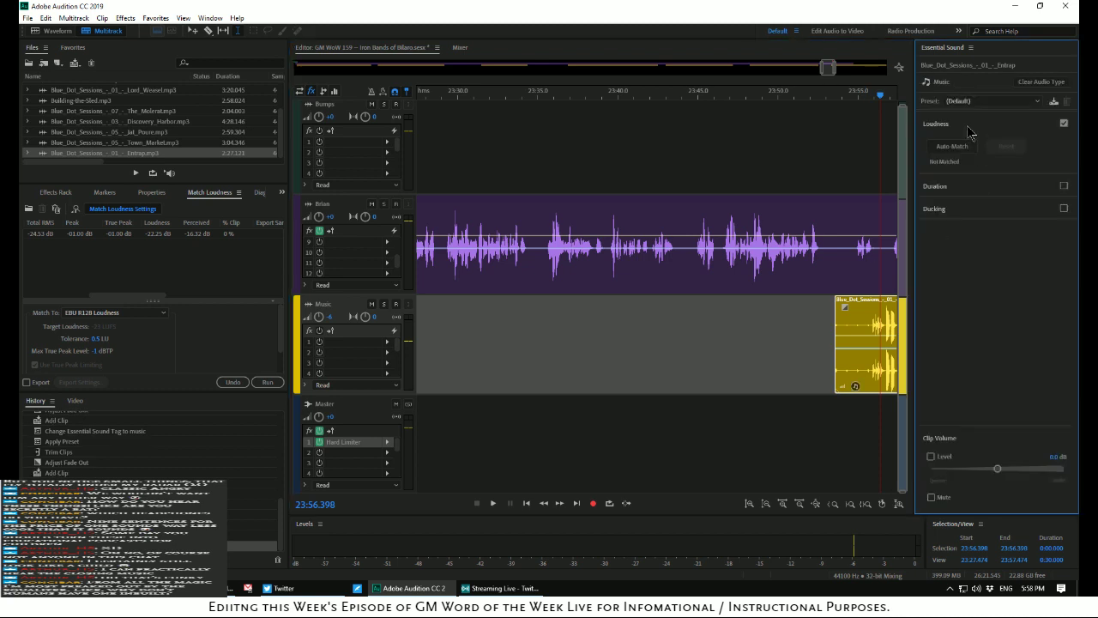
click(971, 101)
click(973, 129)
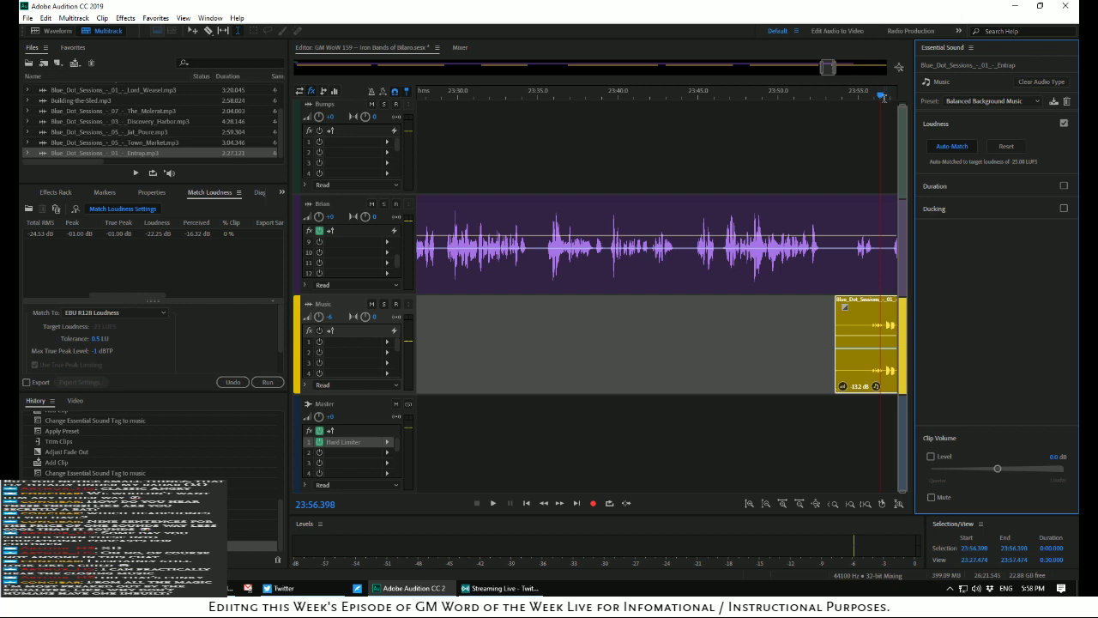
Play the Entrap section from about 23:49 and place GMWoW Outro Good.mp3 on the Bumps track at about 24:48
drag(880, 96, 767, 93)
key(space)
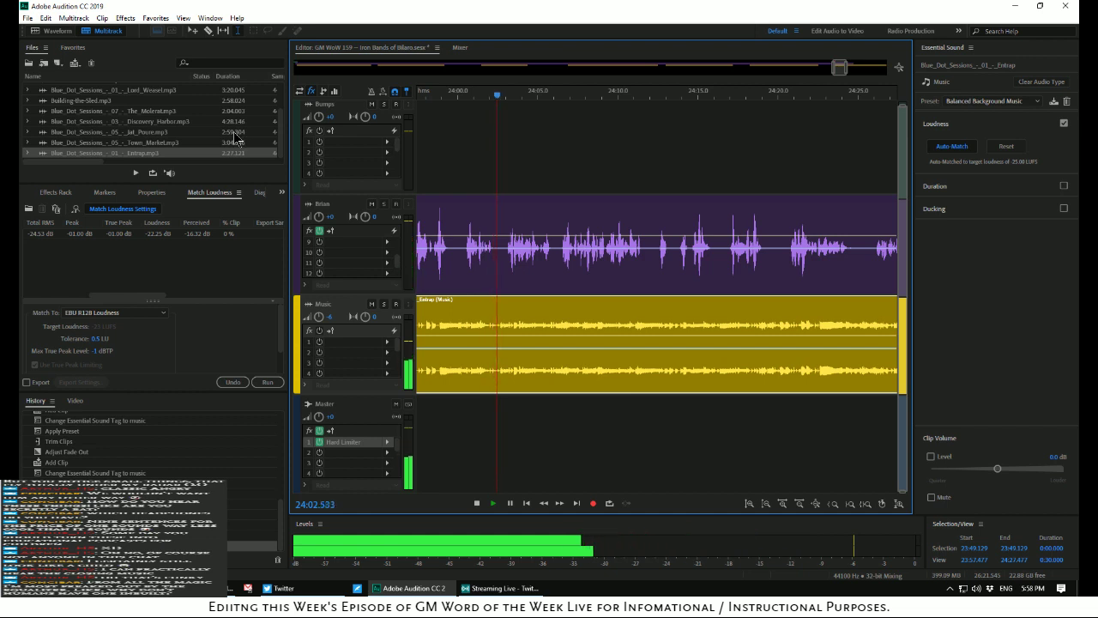
scroll(236, 137, up, 2)
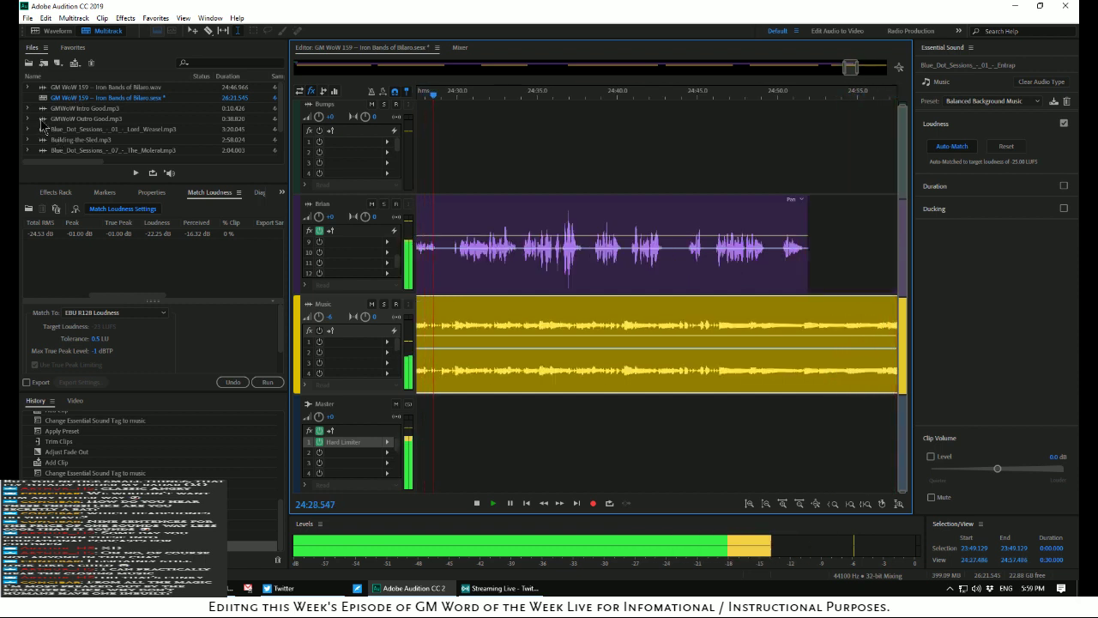
key(space)
drag(40, 120, 741, 199)
Split the Entrap clip on the Music track at about 24:56 and delete the part after the split
key(space)
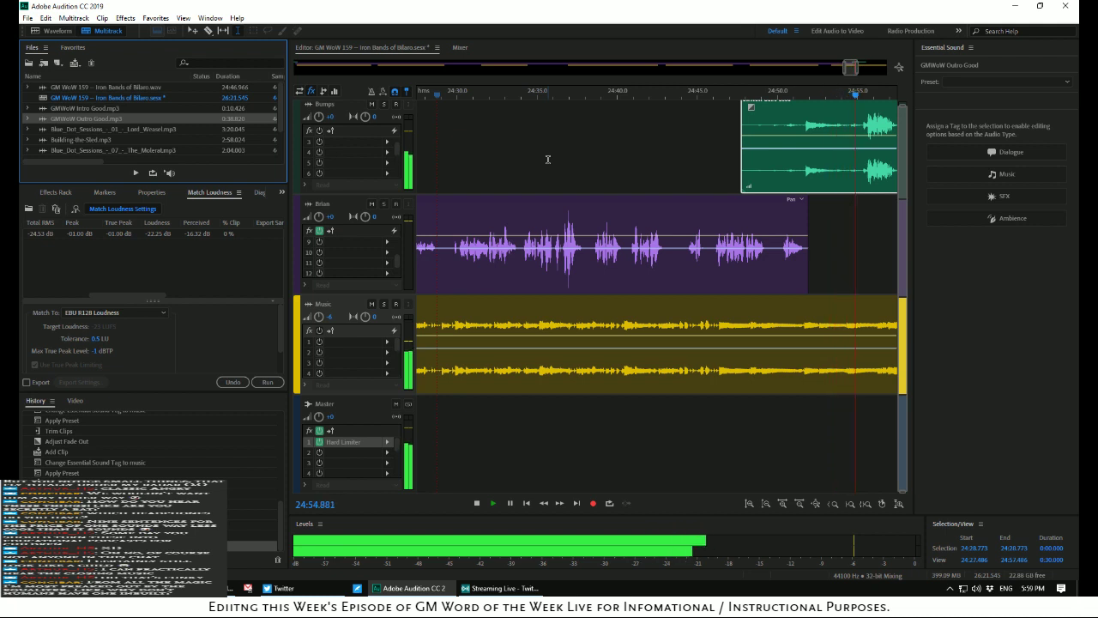
key(space)
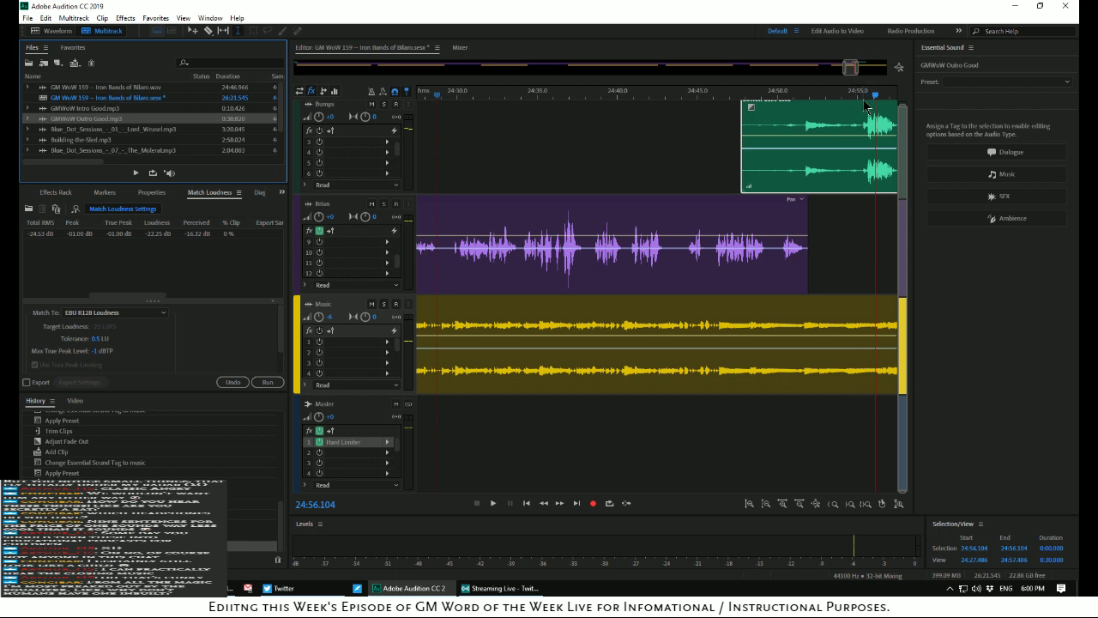
click(880, 305)
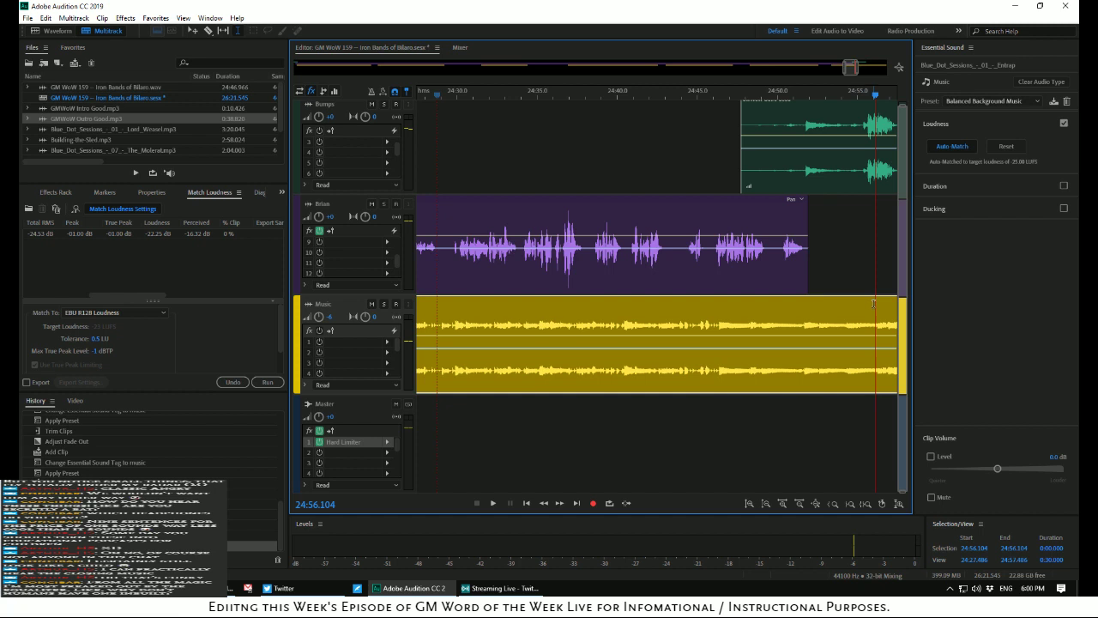
right_click(876, 307)
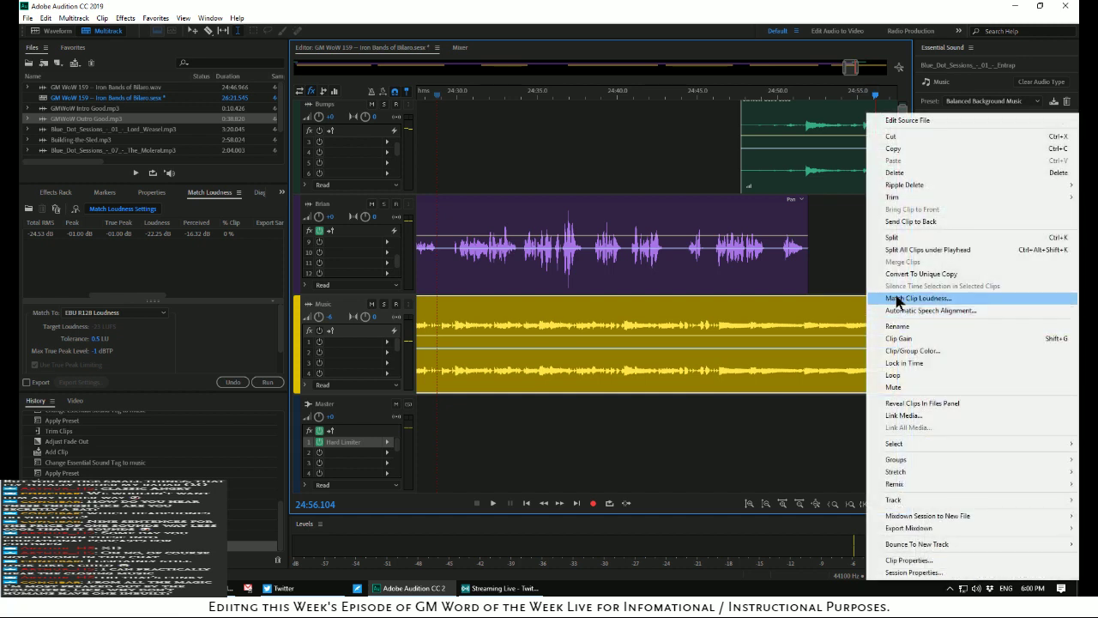
click(894, 243)
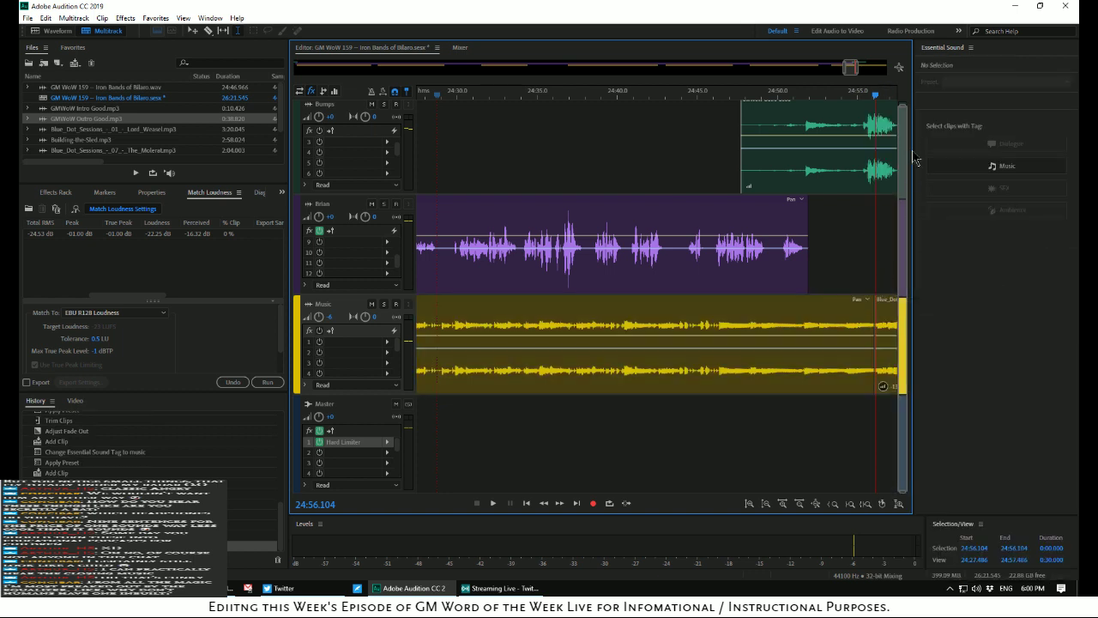
drag(875, 94, 828, 96)
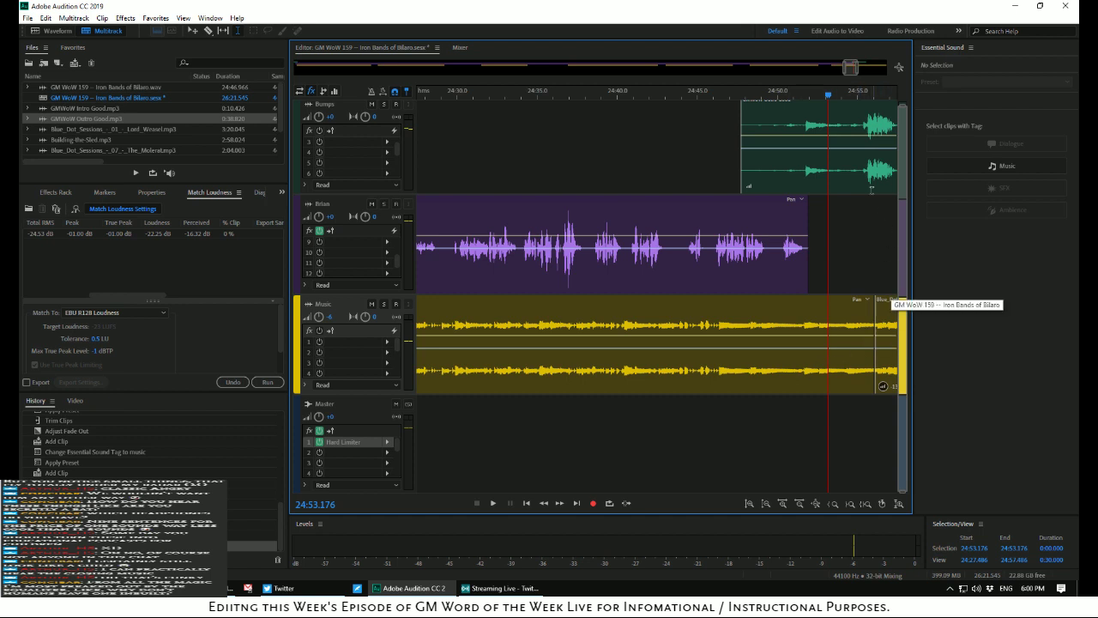
scroll(849, 68, down, 3)
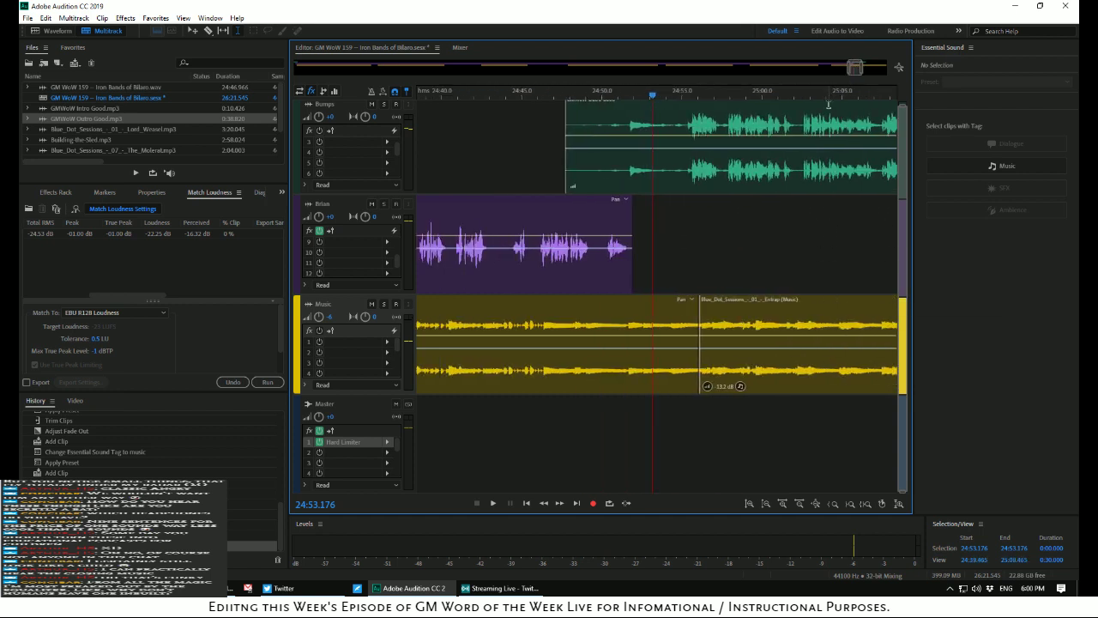
click(752, 307)
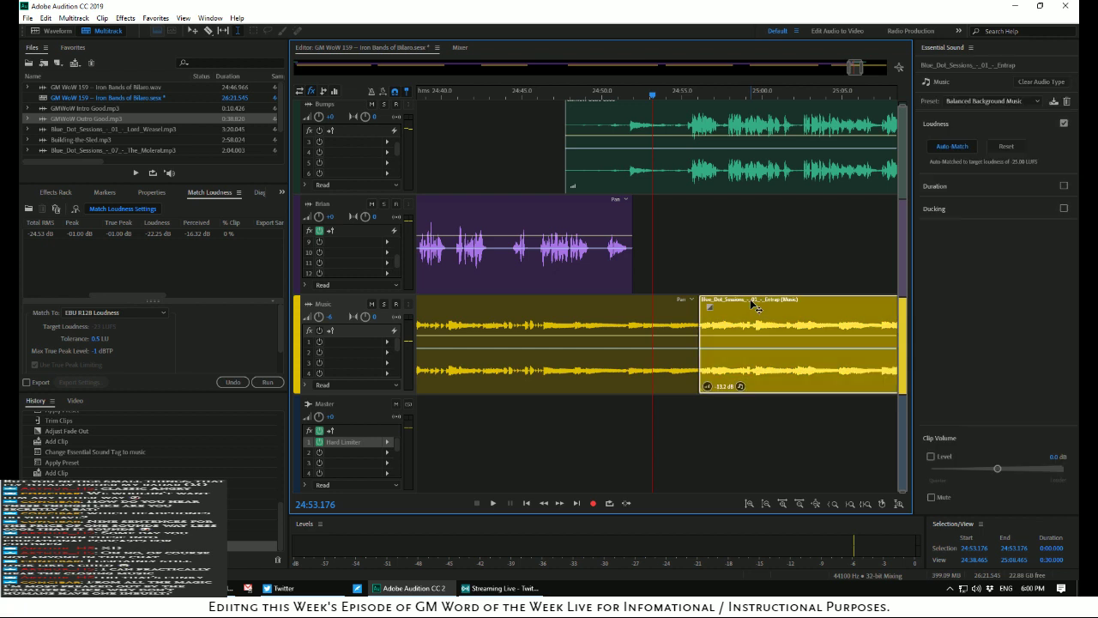
right_click(760, 307)
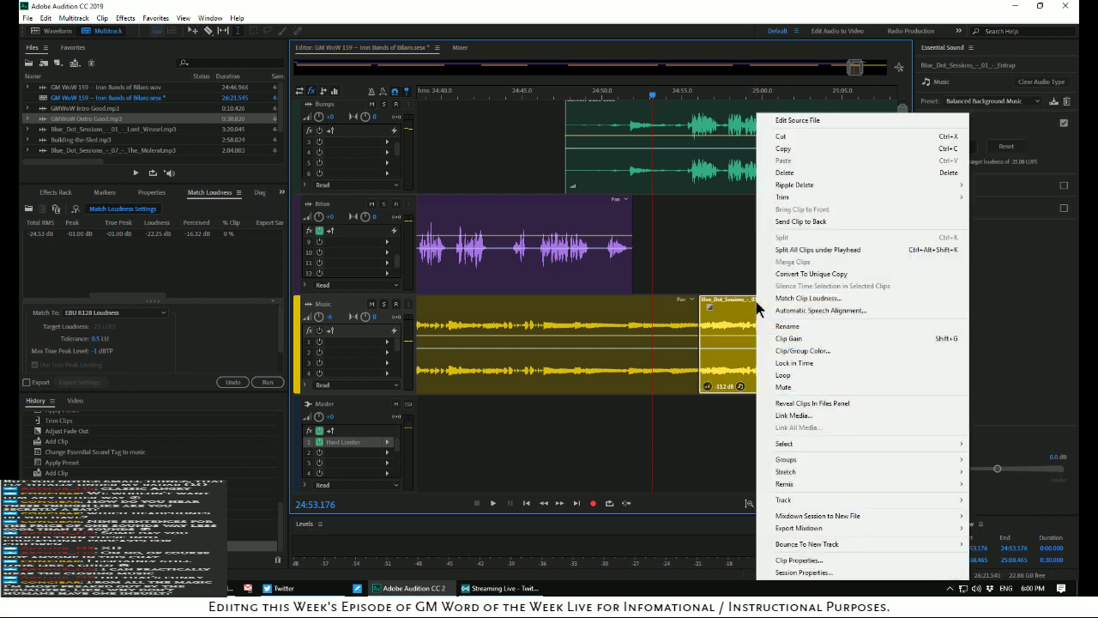
click(850, 173)
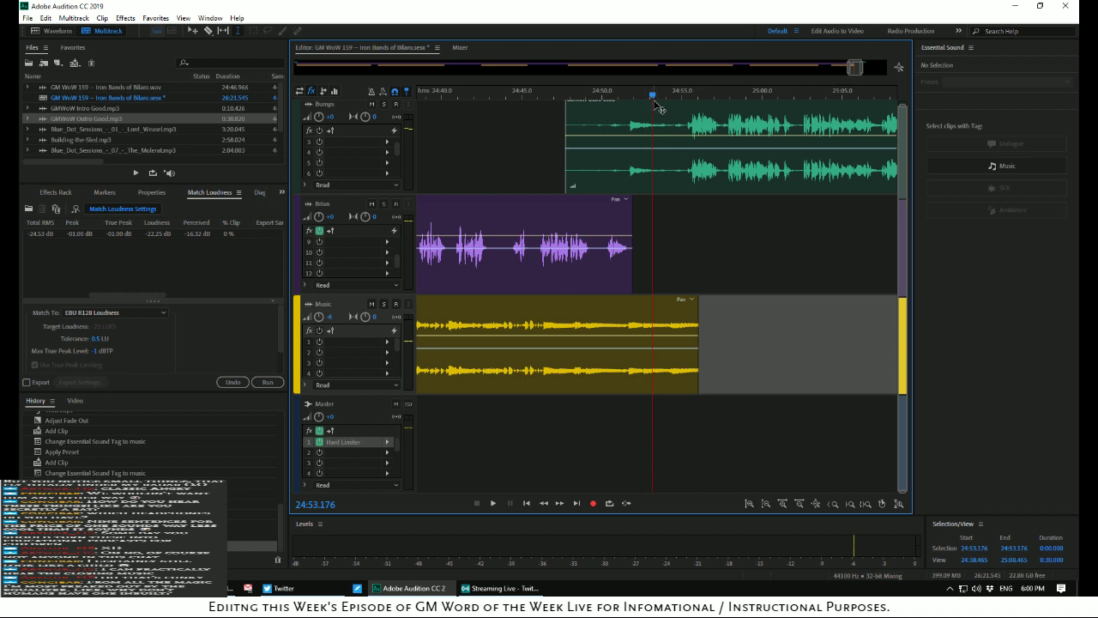
Add a fade-out about 5 seconds long to the end of the Entrap clip and play back the transition into the outro
click(592, 97)
key(space)
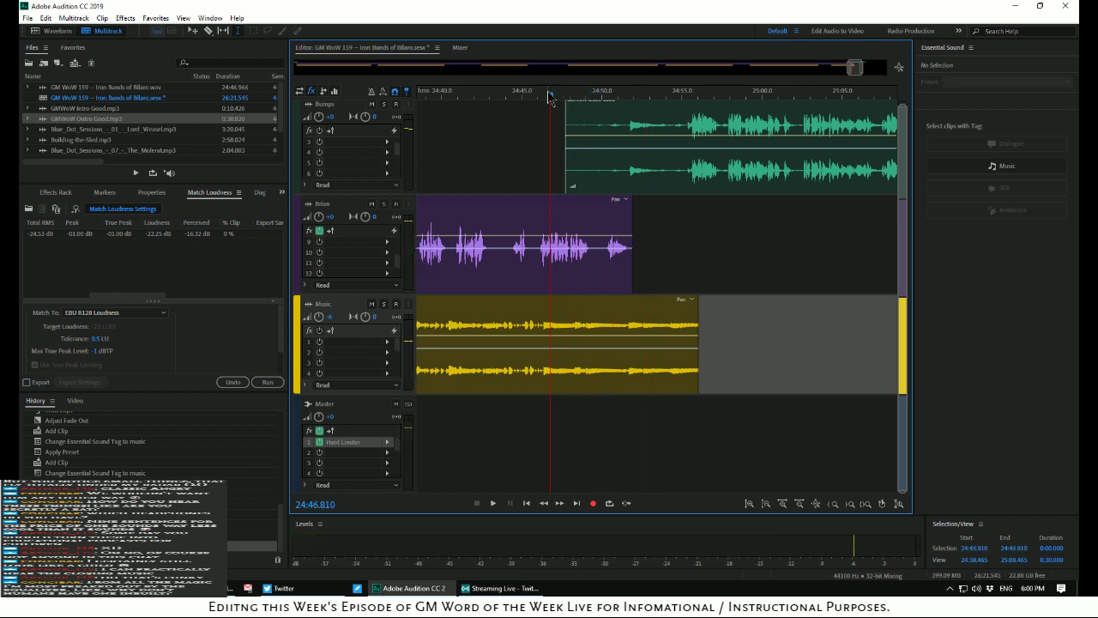
click(550, 97)
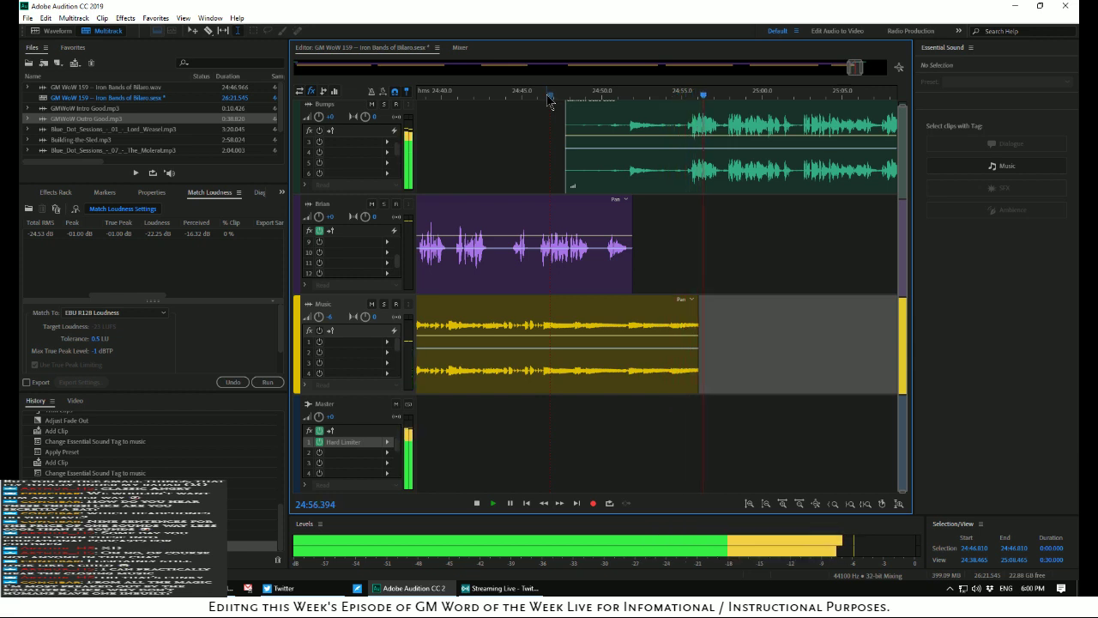
key(space)
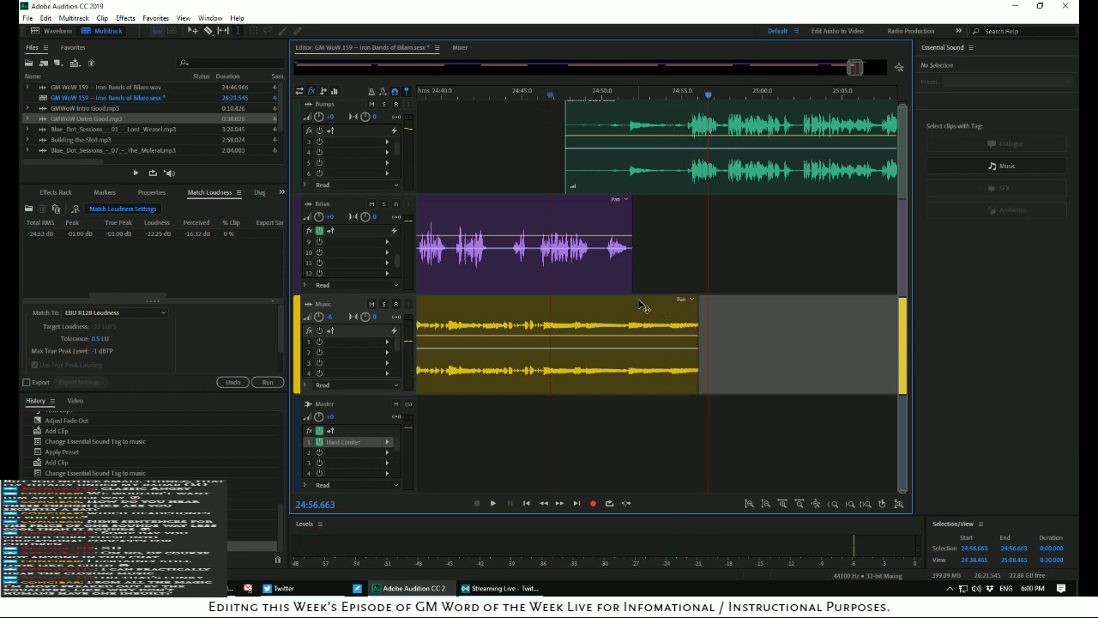
click(645, 306)
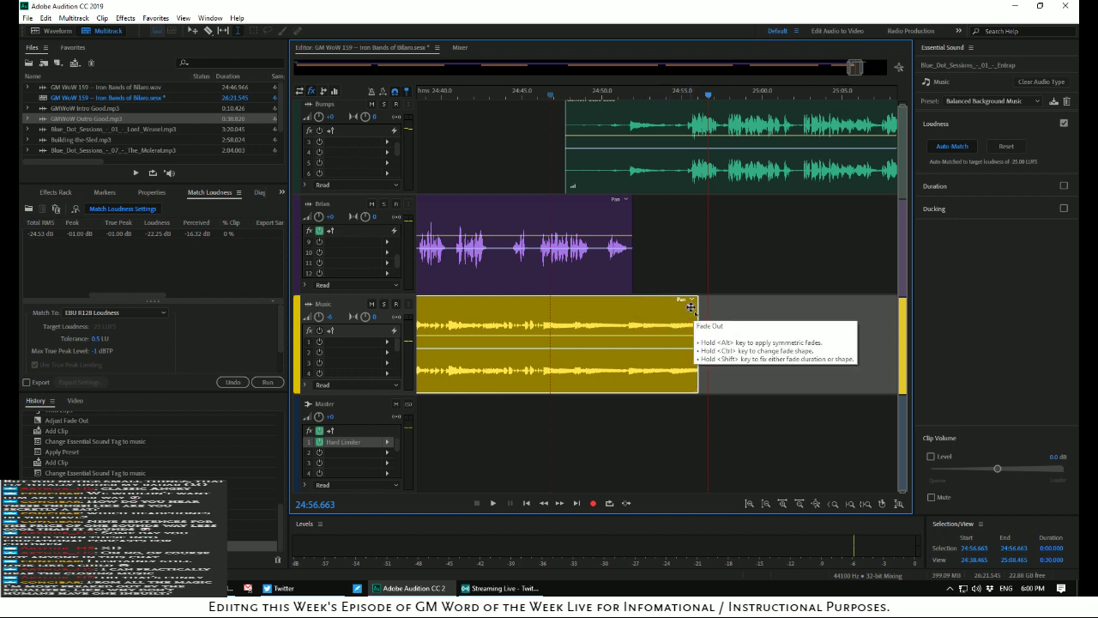
drag(691, 306, 615, 337)
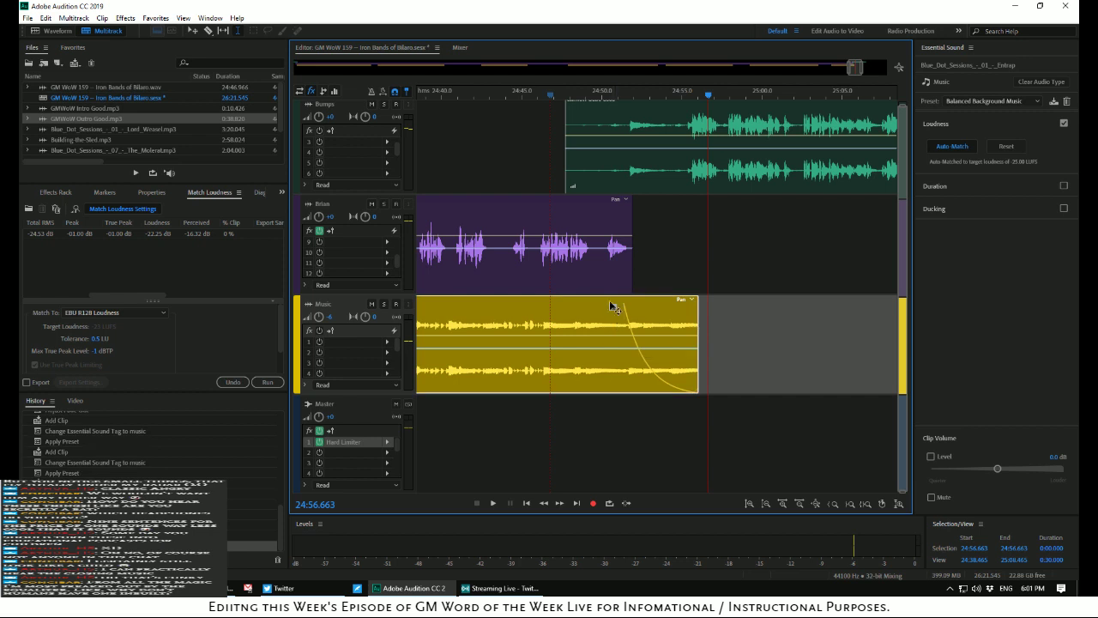
click(502, 143)
key(space)
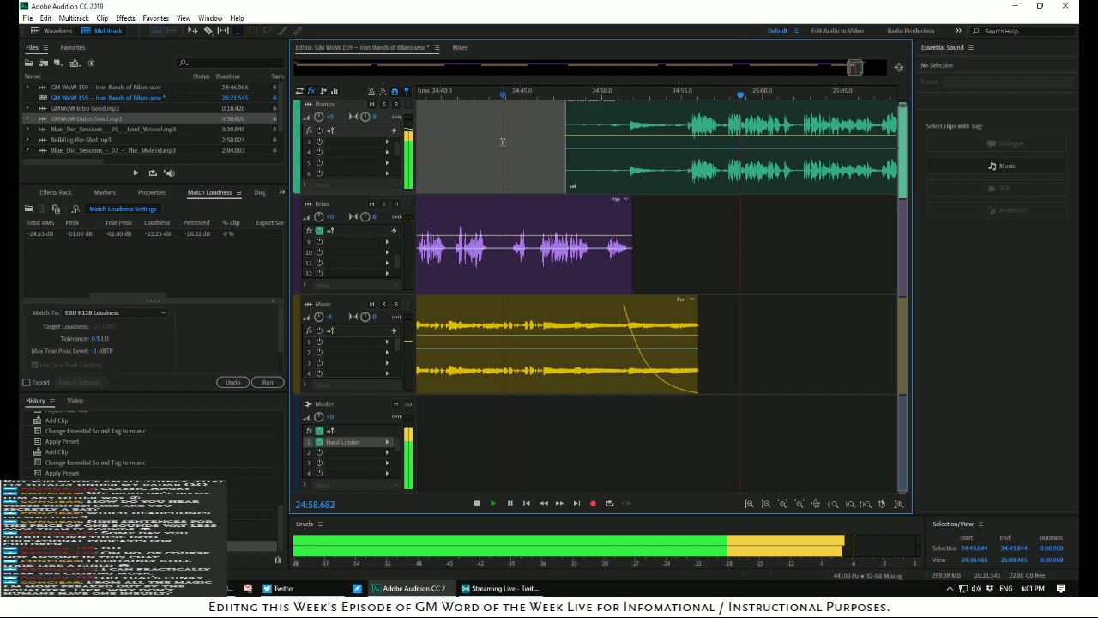
key(space)
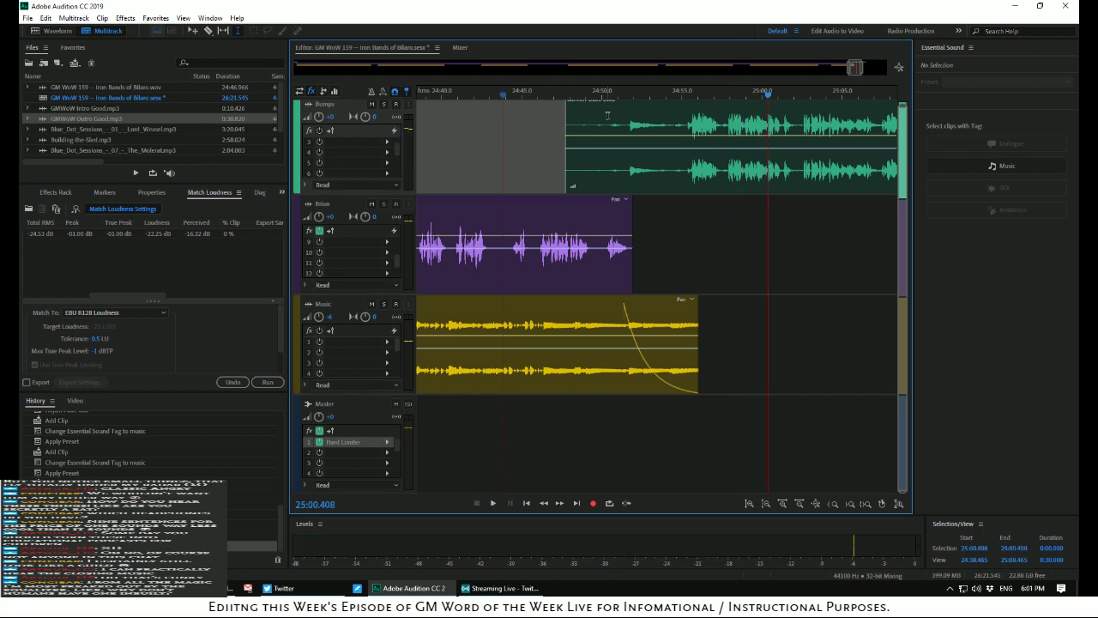
Save the multitrack session and copy the media files located outside the session folder into it
click(900, 68)
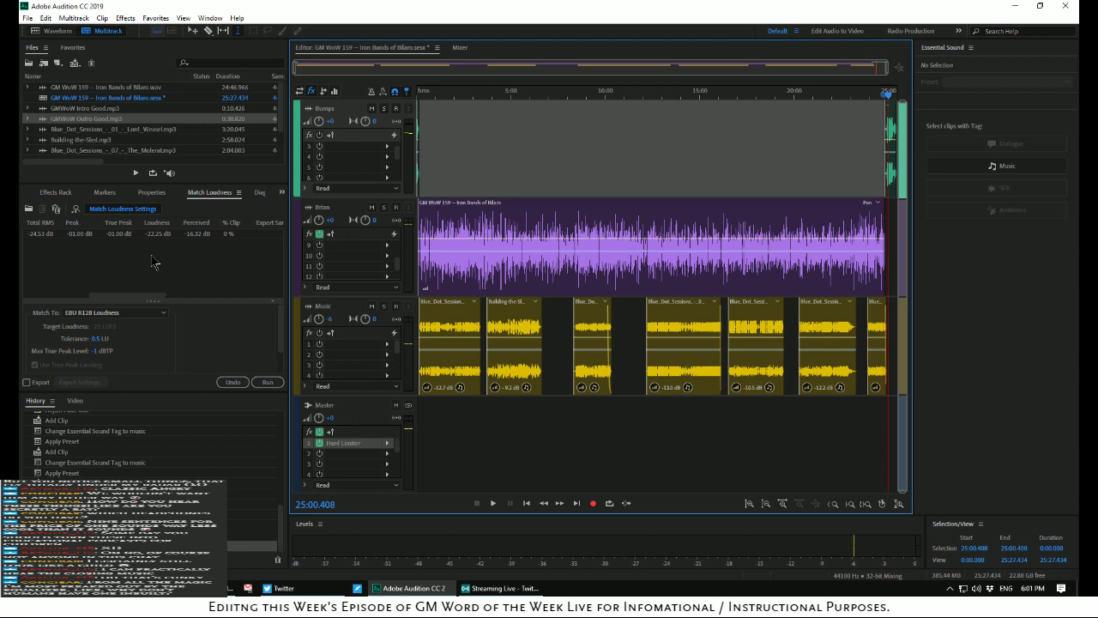
click(27, 18)
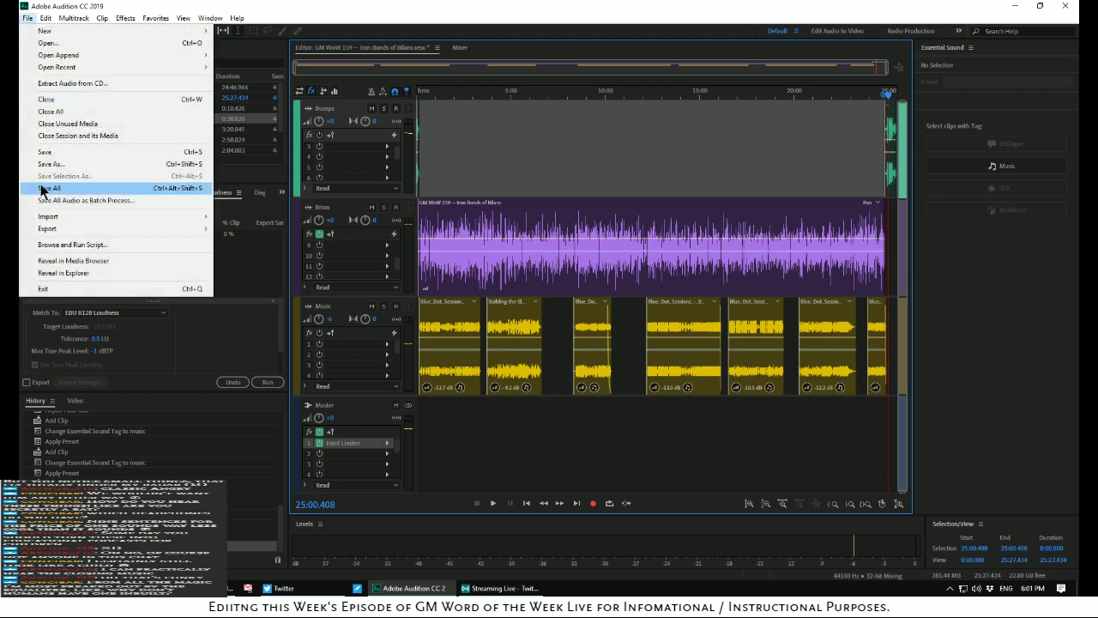
click(49, 153)
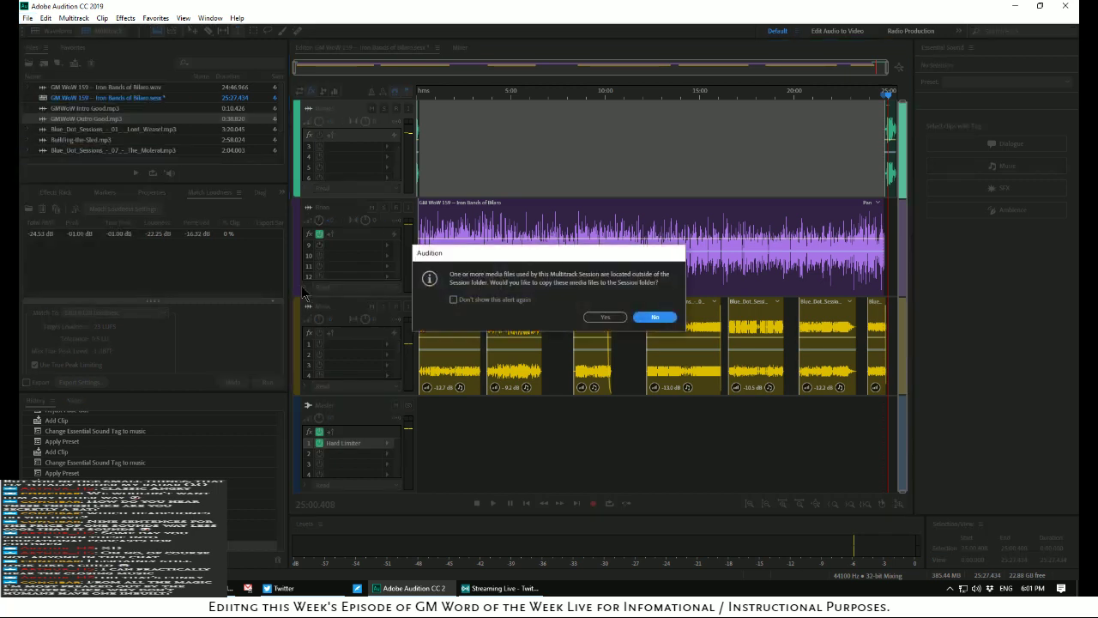
click(601, 318)
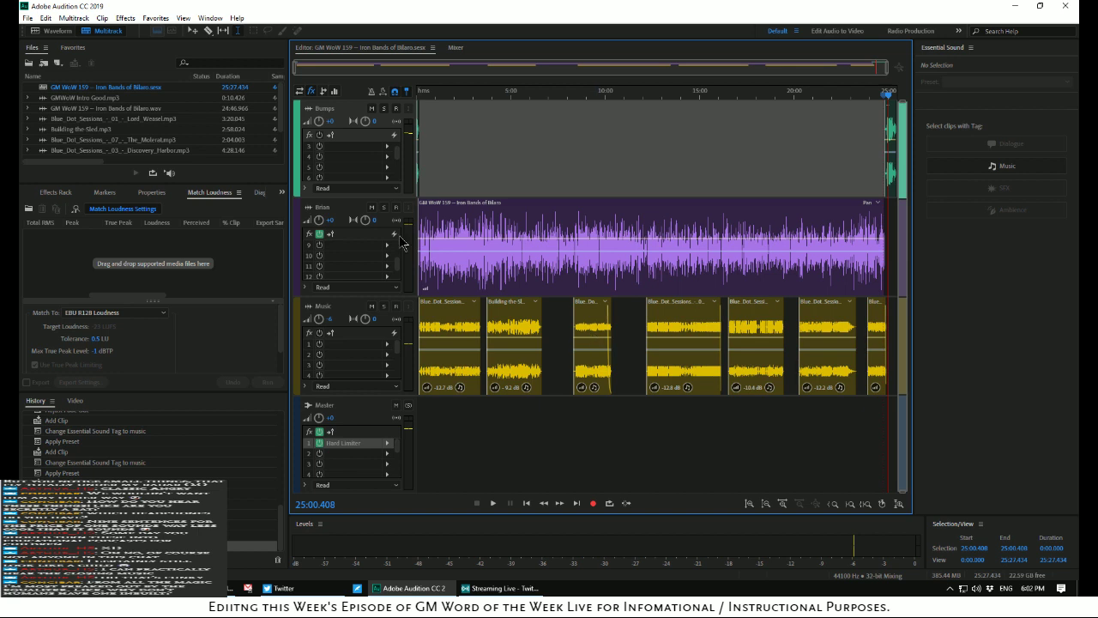
Export the session with Adobe Media Encoder to the Desktop as GM WoW 159 -- Iron Bands of Bilaro.mp3, using the MP3 128 kbps preset
click(27, 18)
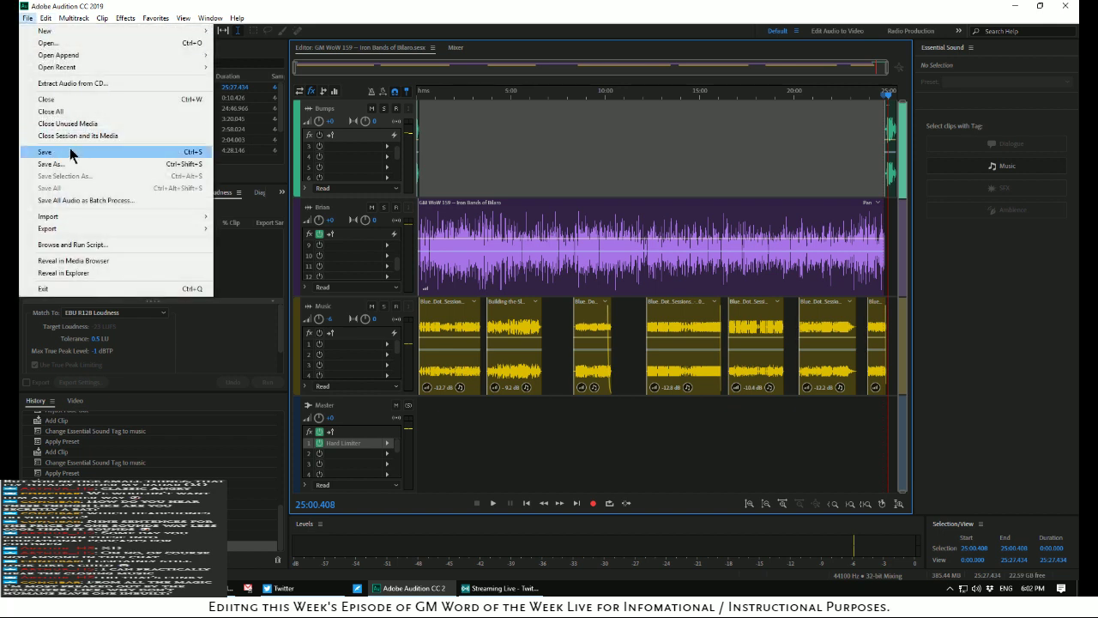
mouse_move(56, 230)
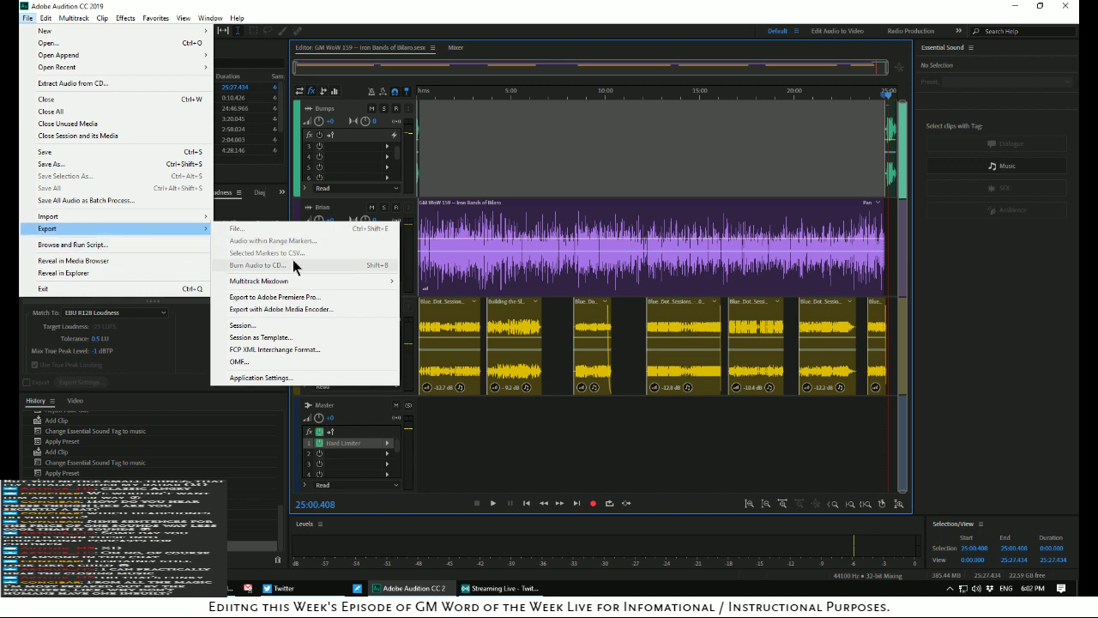
mouse_move(283, 282)
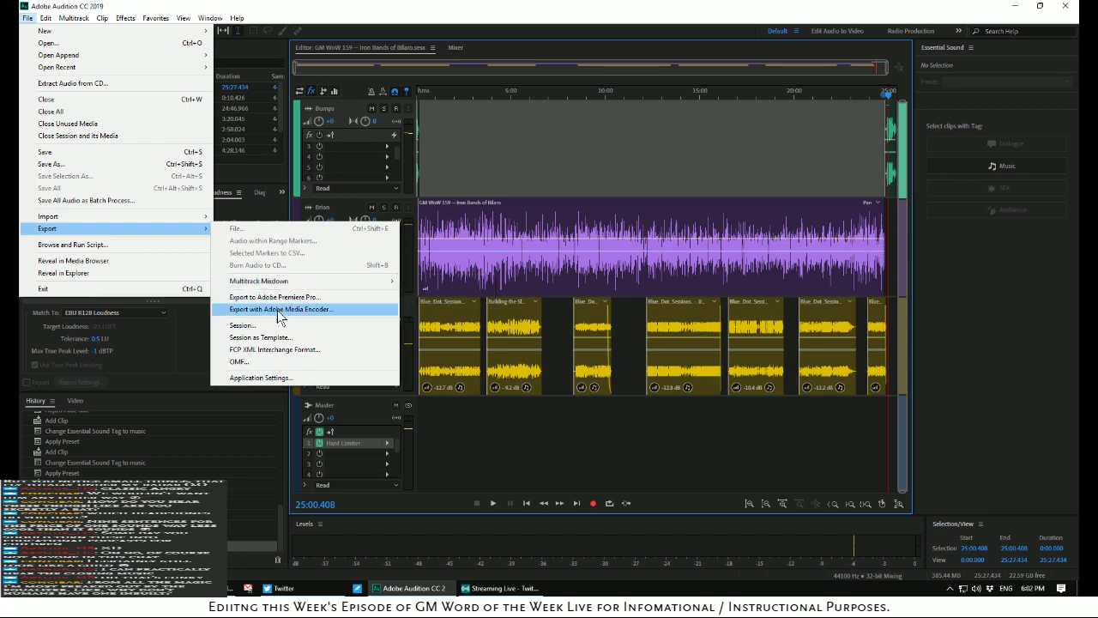
click(283, 309)
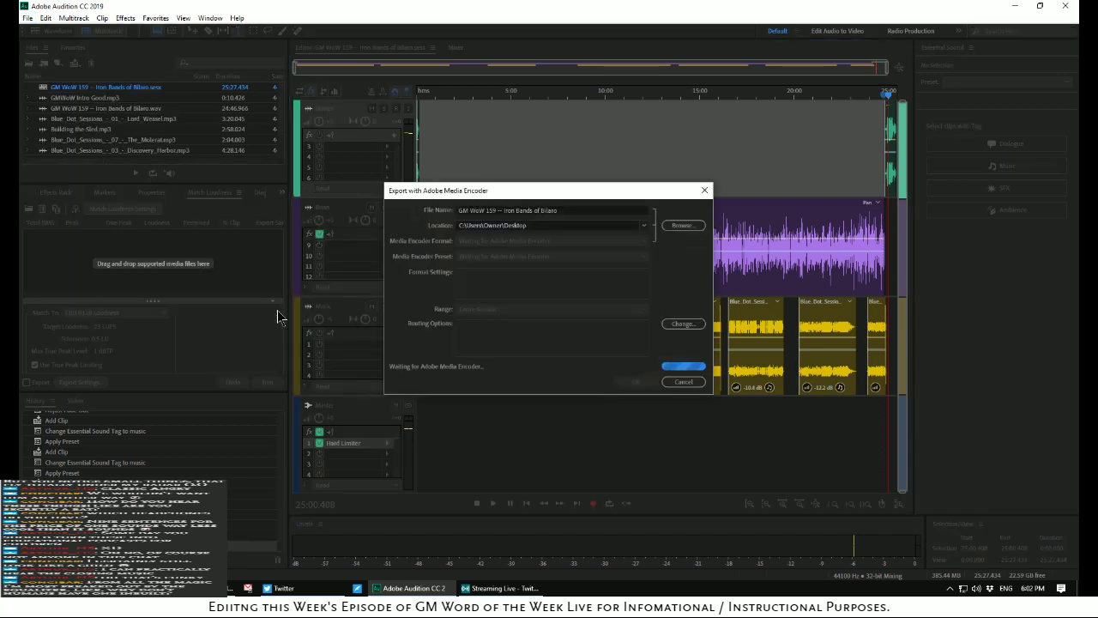
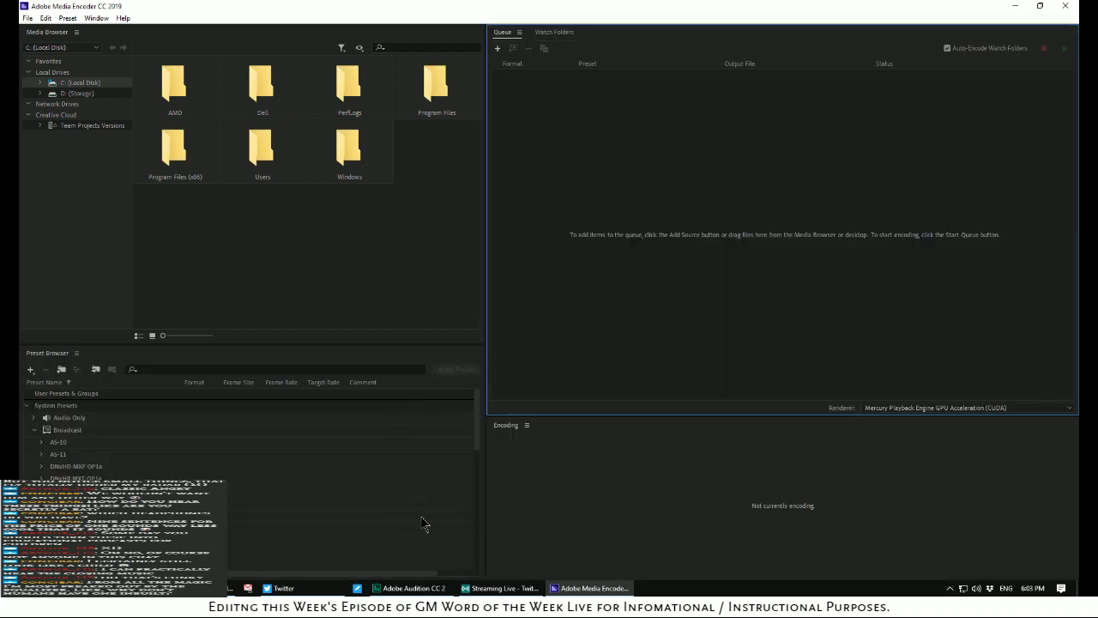
click(424, 589)
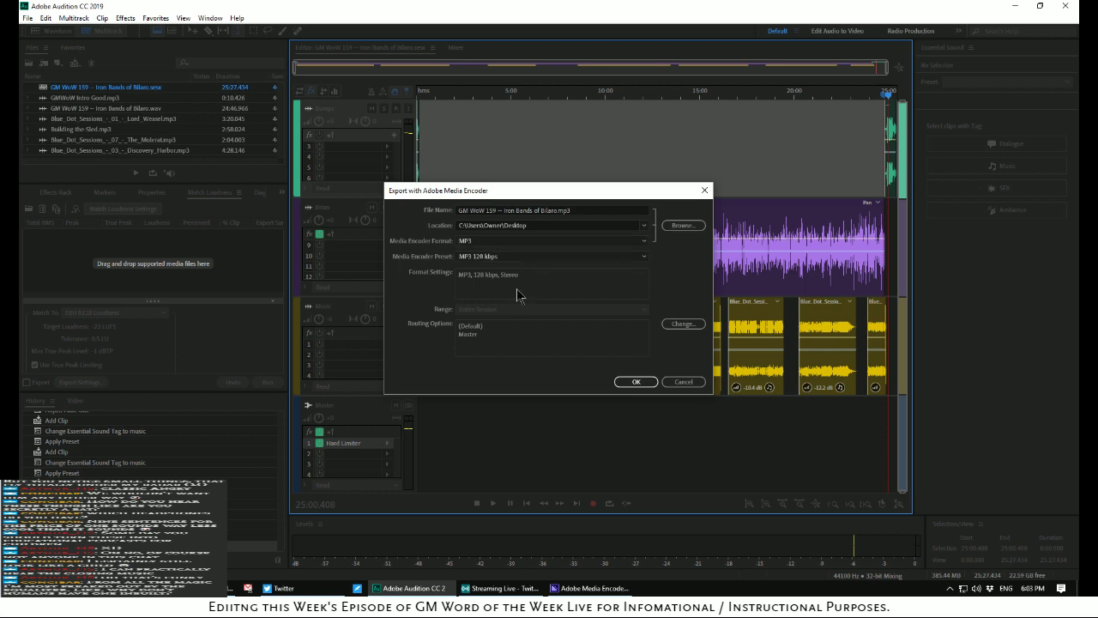
click(630, 383)
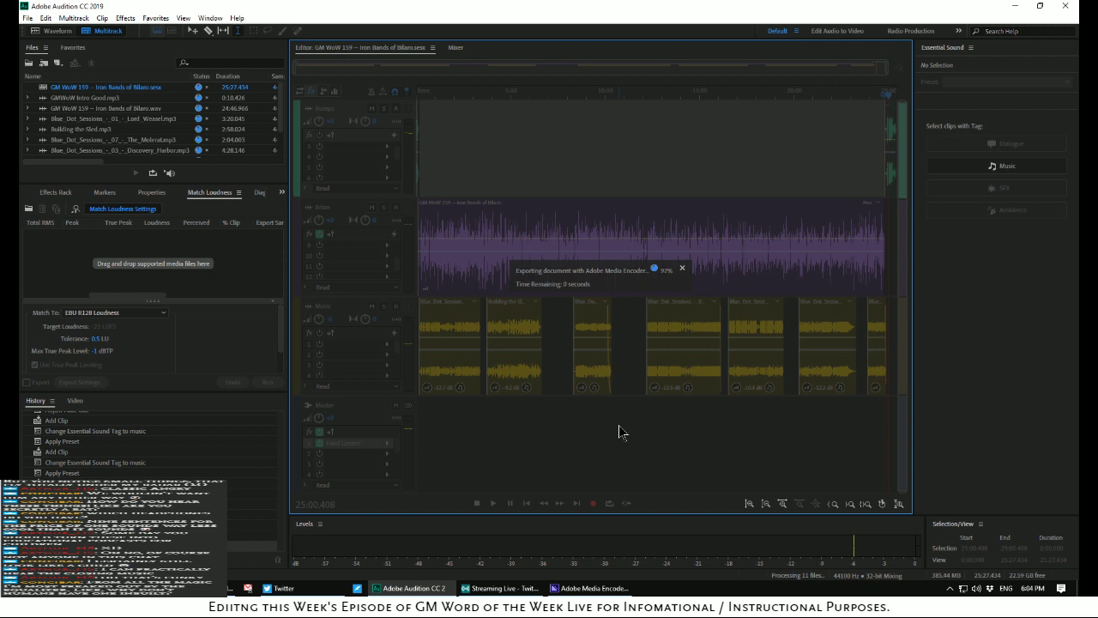
Switch to Adobe Media Encoder to check the export's status in the queue, and minimise the open windows to reveal the desktop
click(582, 592)
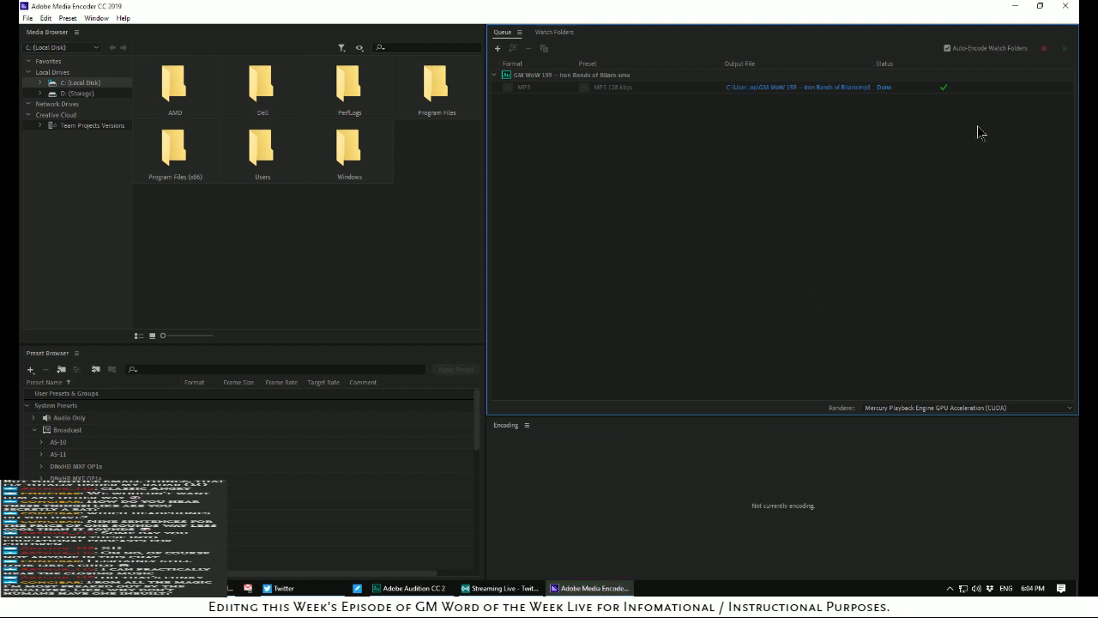
click(1015, 6)
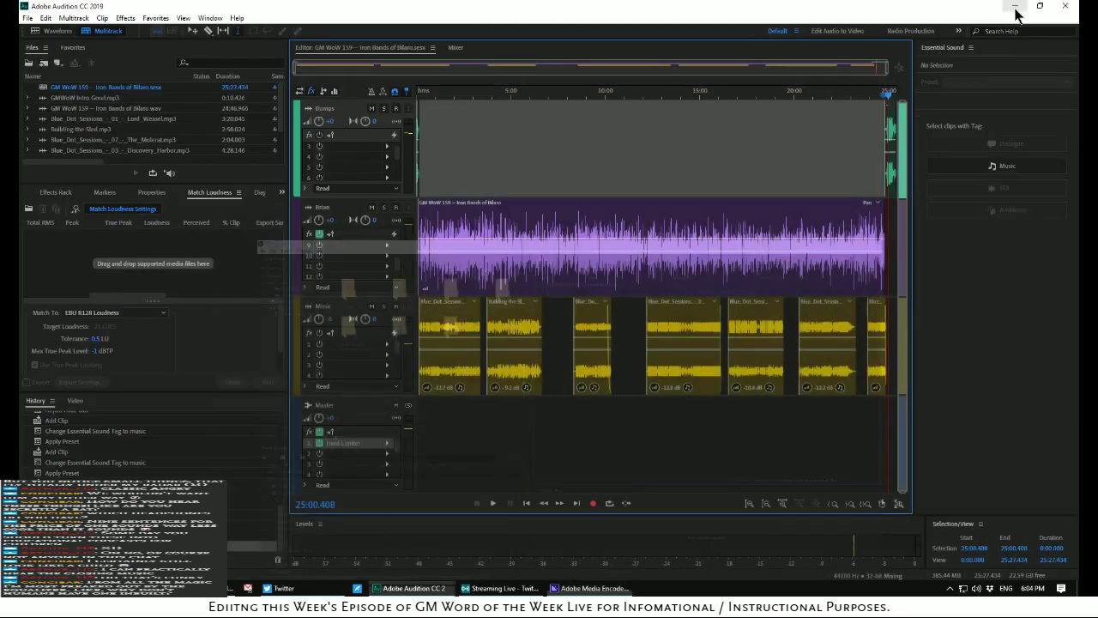
click(1015, 7)
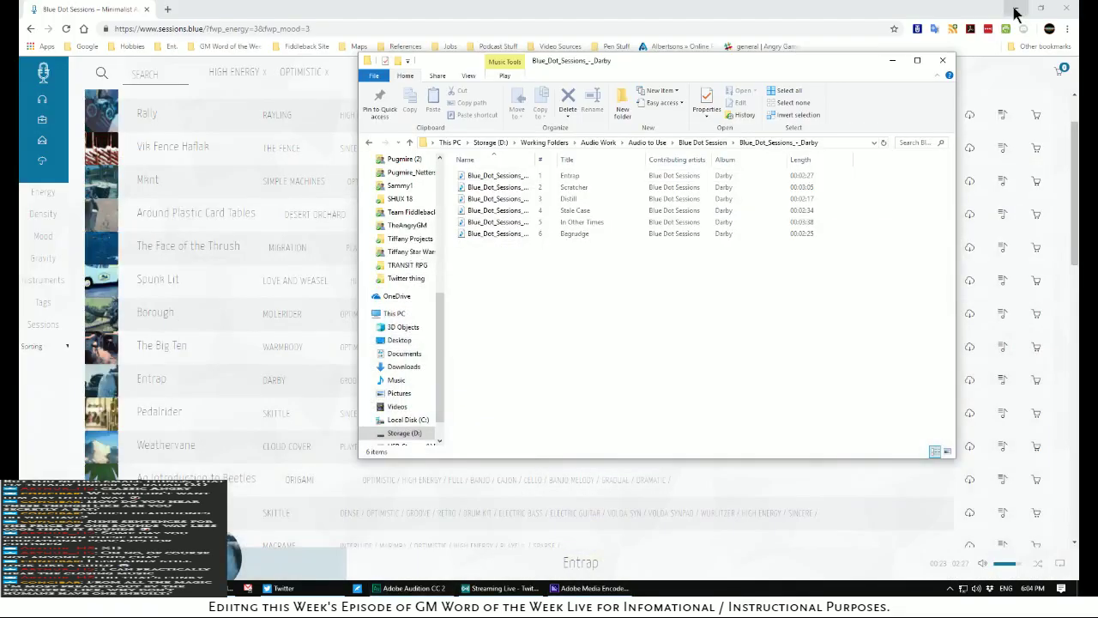
click(895, 64)
click(1015, 8)
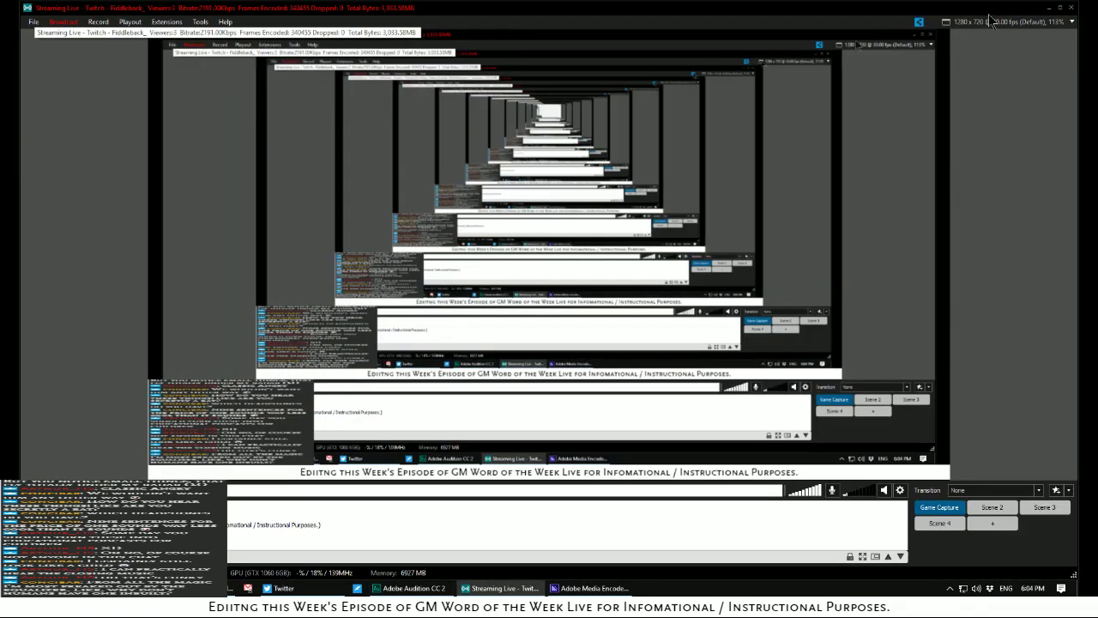
click(1048, 7)
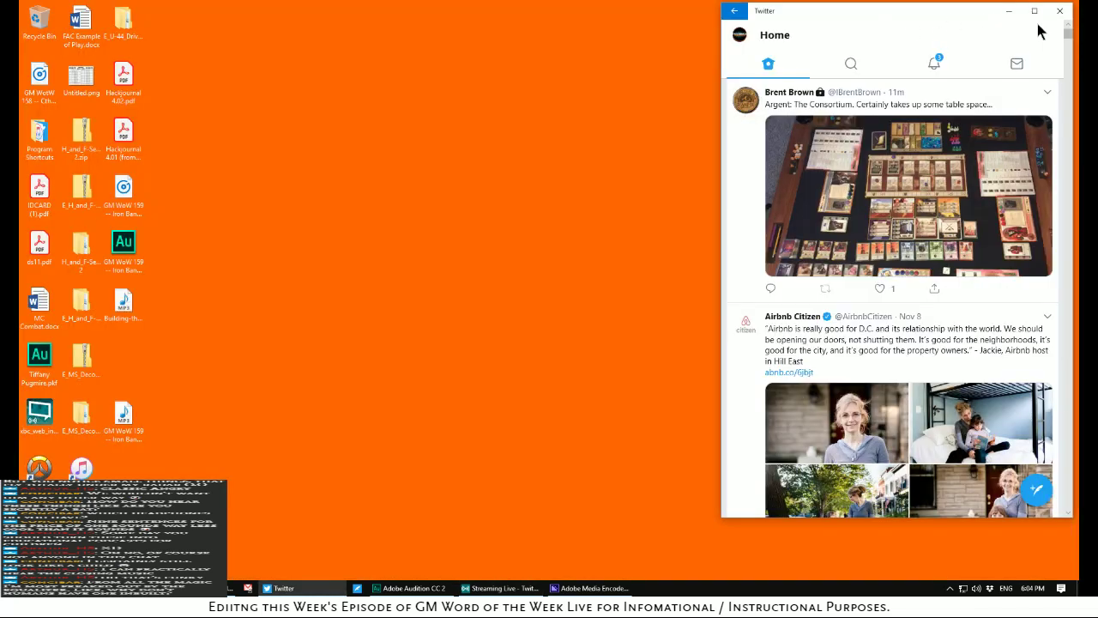
Minimise Twitter and place the GM WoW 159 and GM WotW 158 MP3 files side by side on an empty area of the desktop
click(1010, 11)
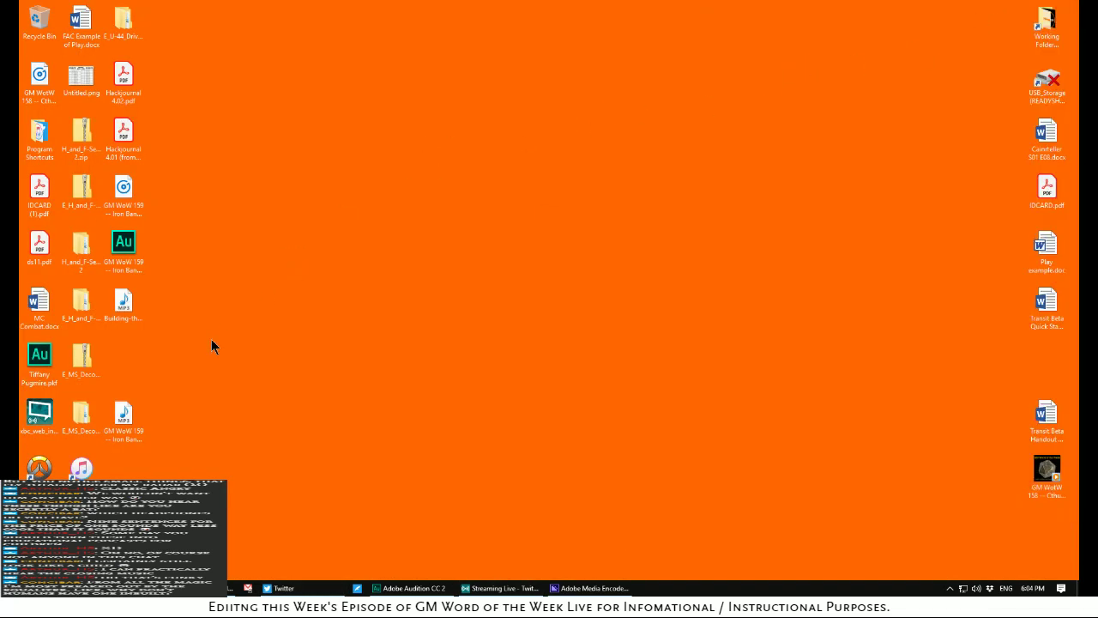
drag(124, 416, 662, 271)
drag(745, 233, 717, 242)
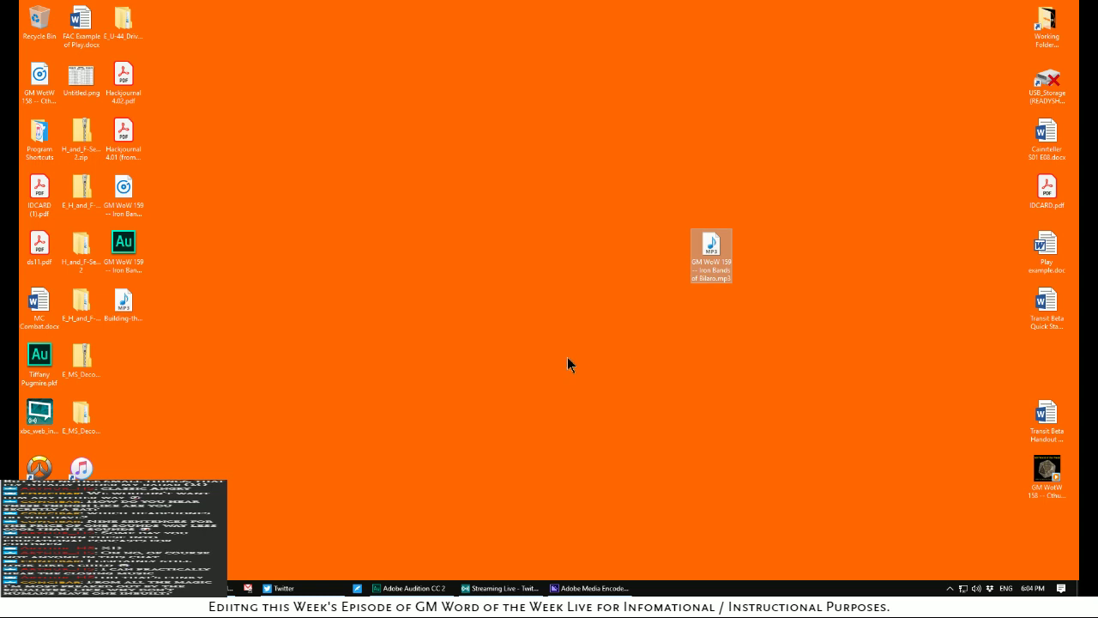
drag(1038, 472, 791, 252)
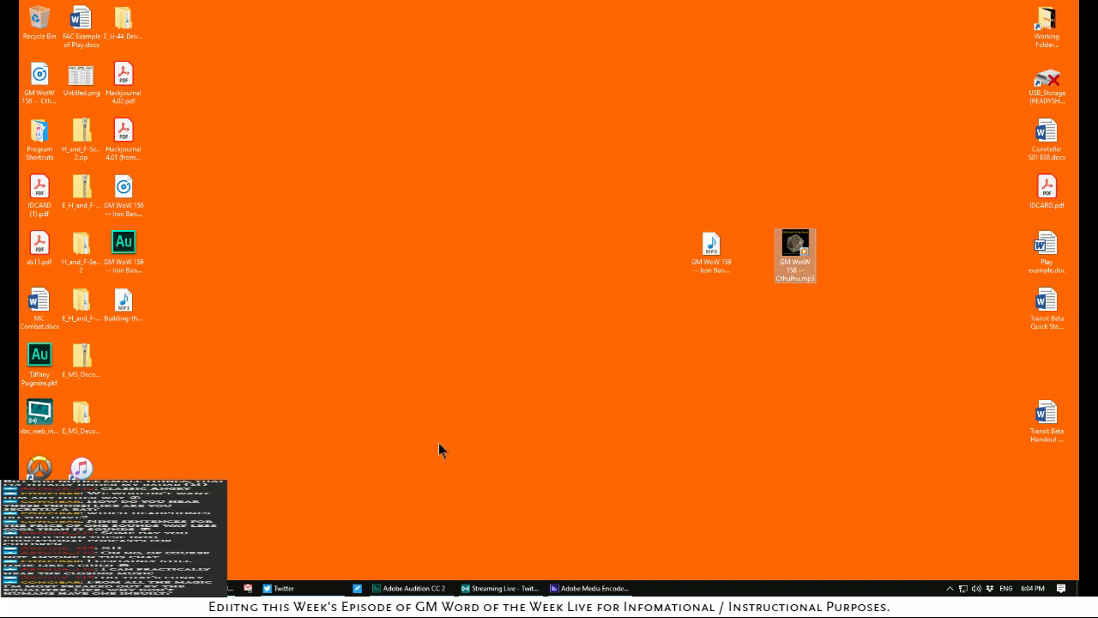
Launch ID3 Tag Editor
key(super)
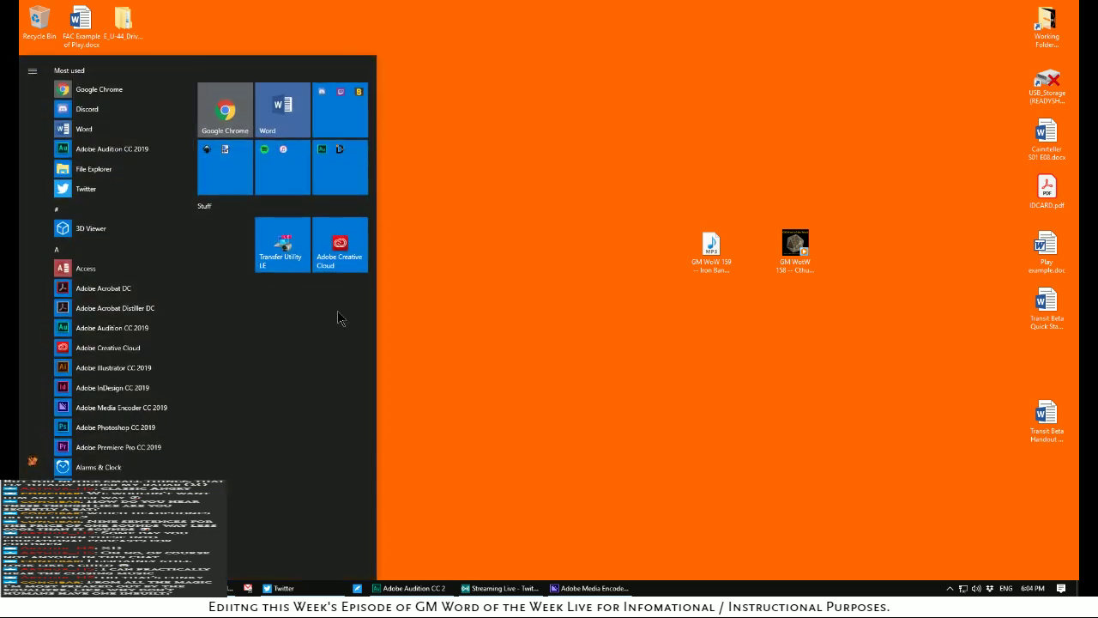
click(340, 167)
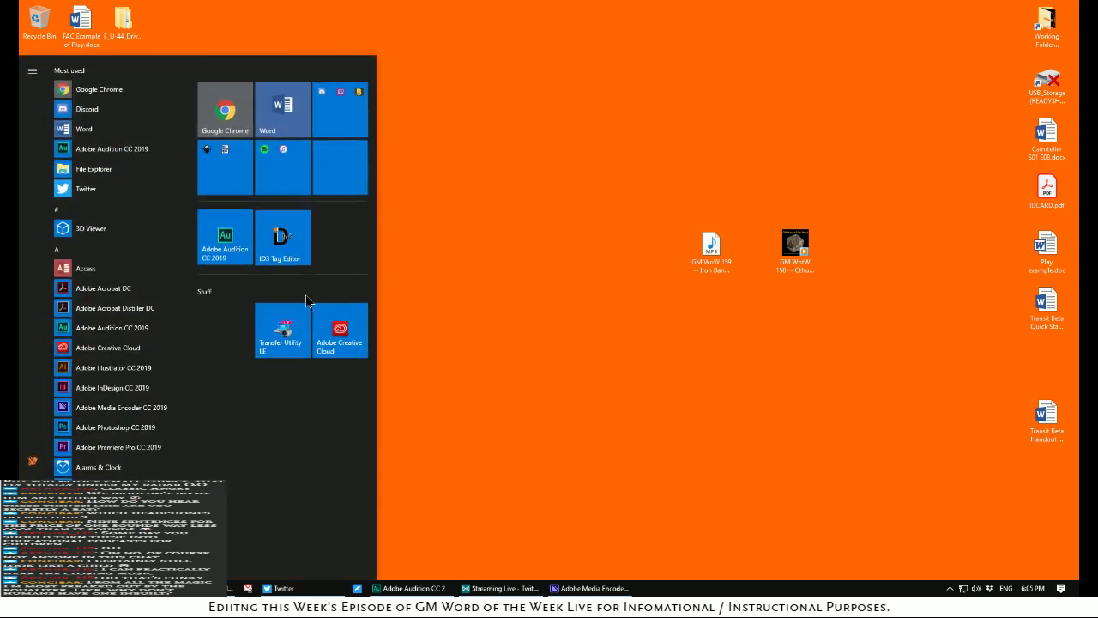
right_click(288, 228)
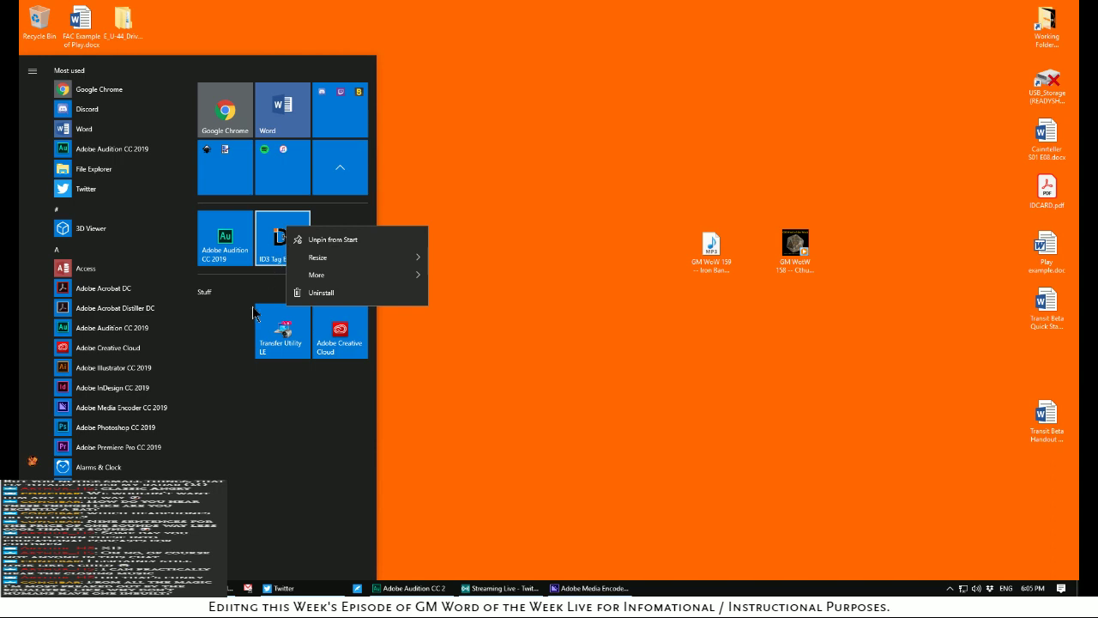
click(269, 397)
click(285, 238)
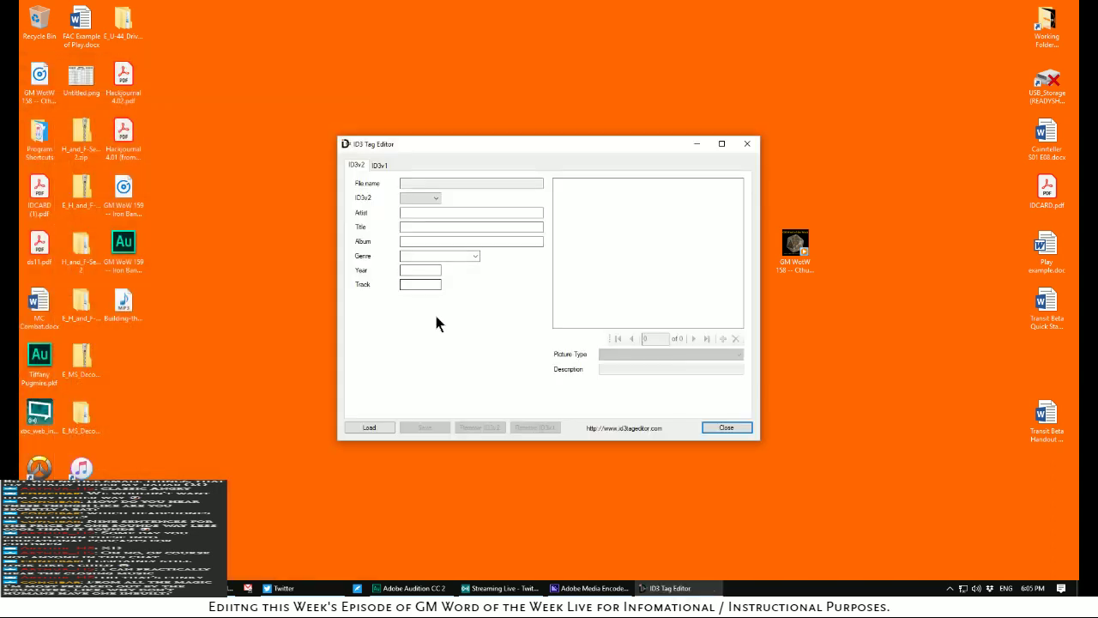
Load GM WoW 159 -- Iron Bands of Bilaro.mp3 from the Desktop for tag editing
click(360, 429)
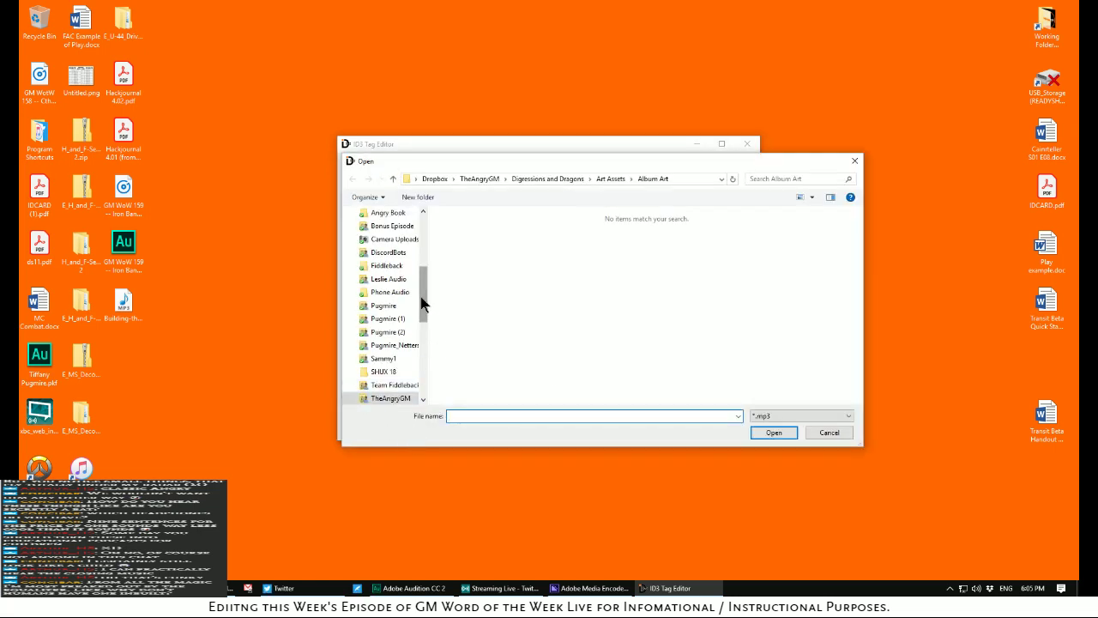
drag(422, 302, 395, 240)
click(383, 235)
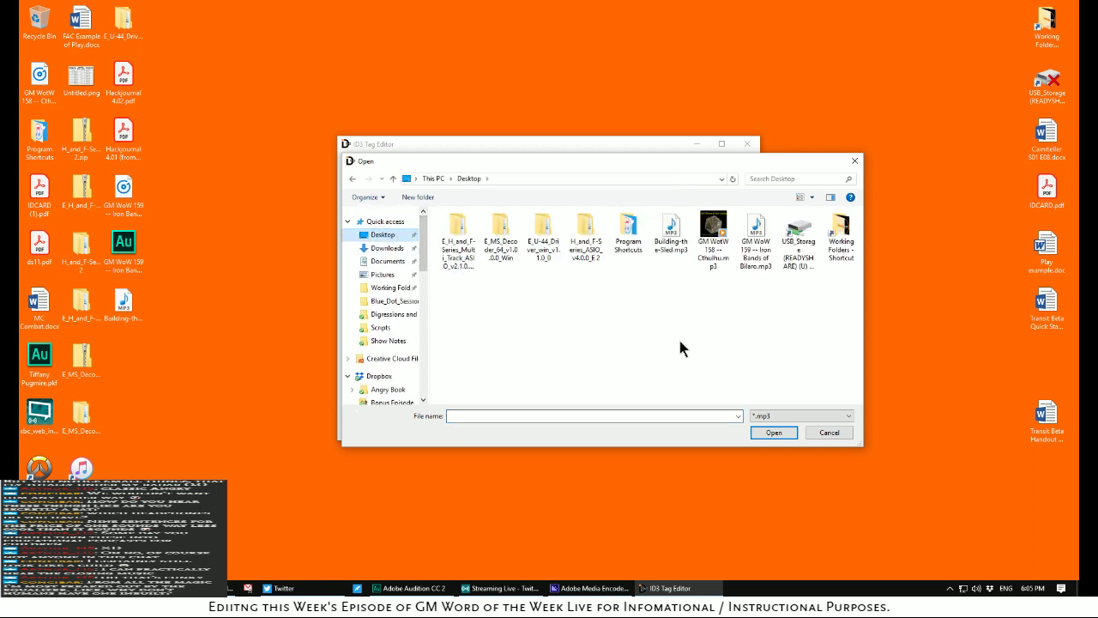
click(755, 238)
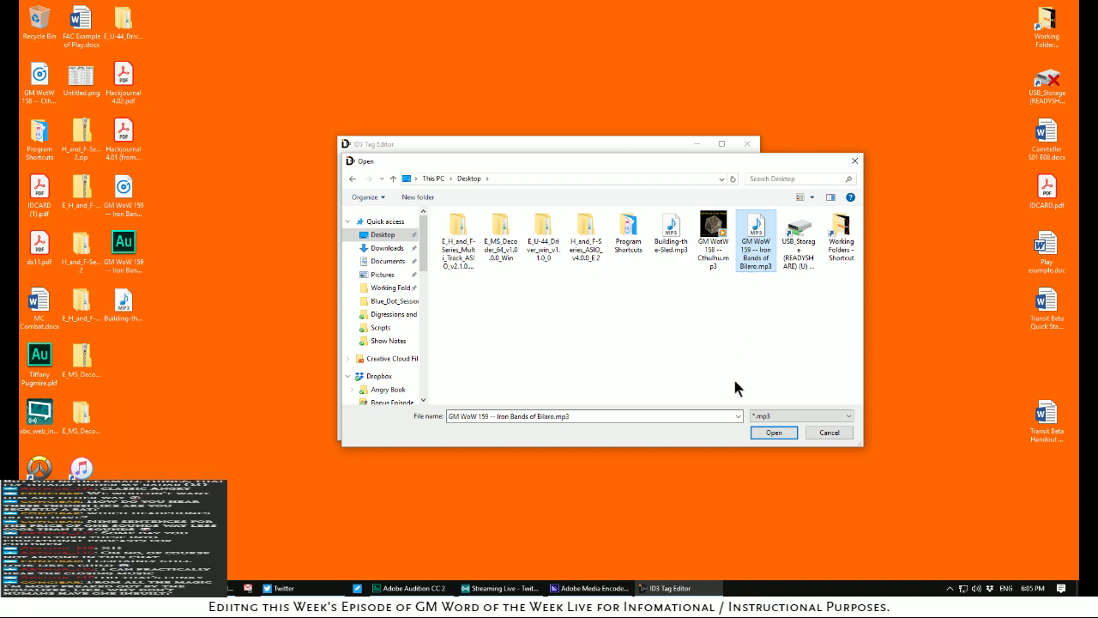
click(772, 433)
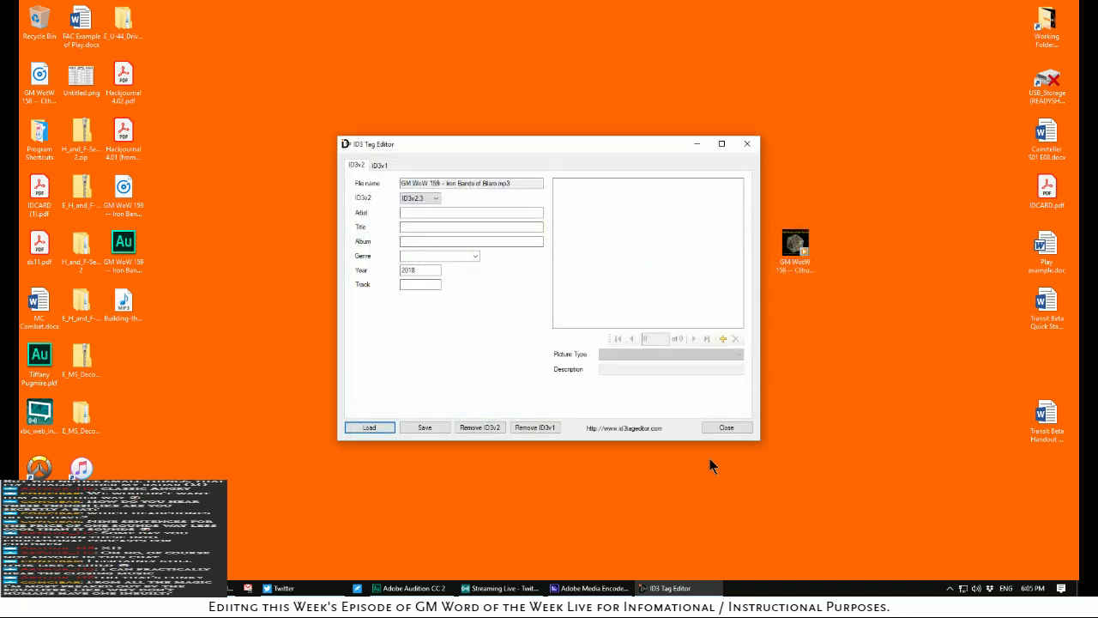
Enter the two podcast creators' full names as the artist and set the title to 159 -- Iron Bands of Bilaro
click(481, 213)
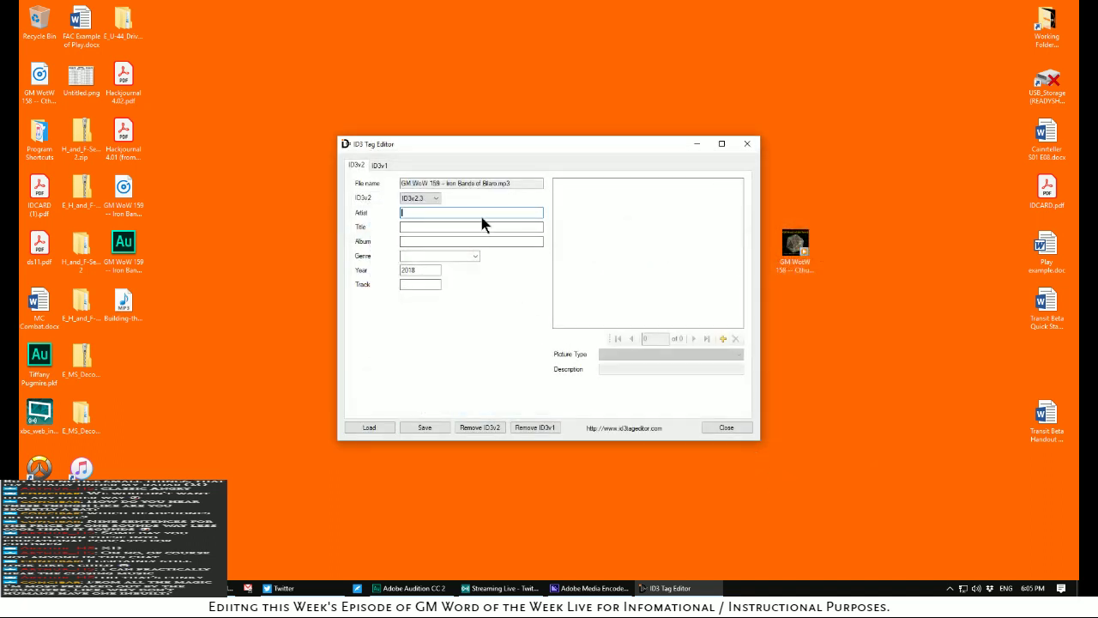
text(Biian Casey and Scott Rehm)
click(469, 226)
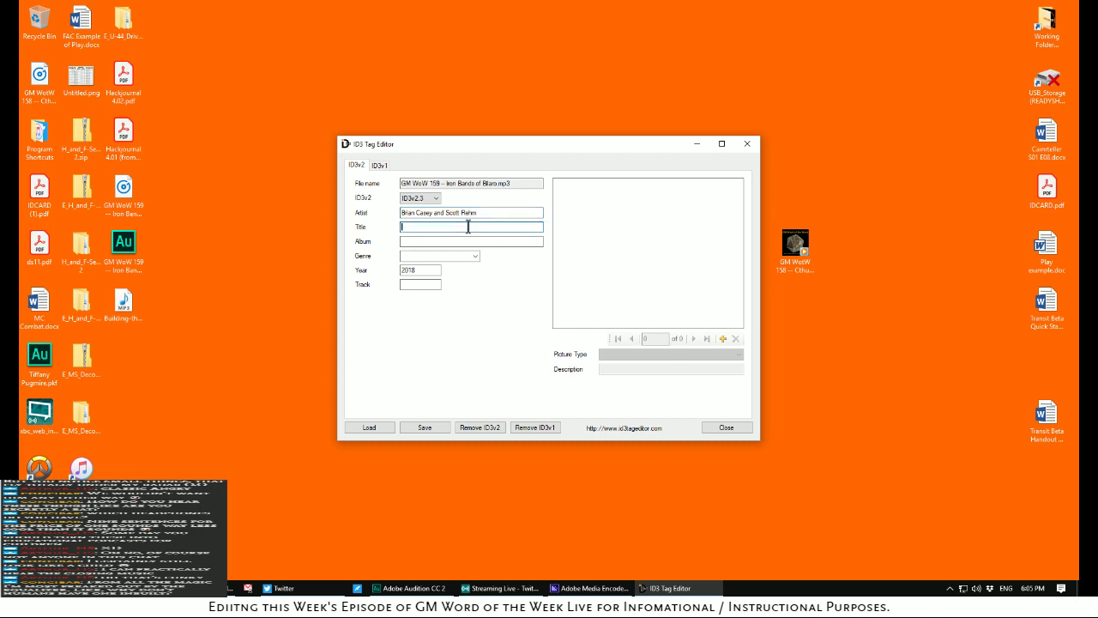
text(159 -- Iron Bands of Bilaro)
Set the album to GM Word of the Week, the genre to Podcast and the track number to 159
click(428, 242)
text(GM Wor)
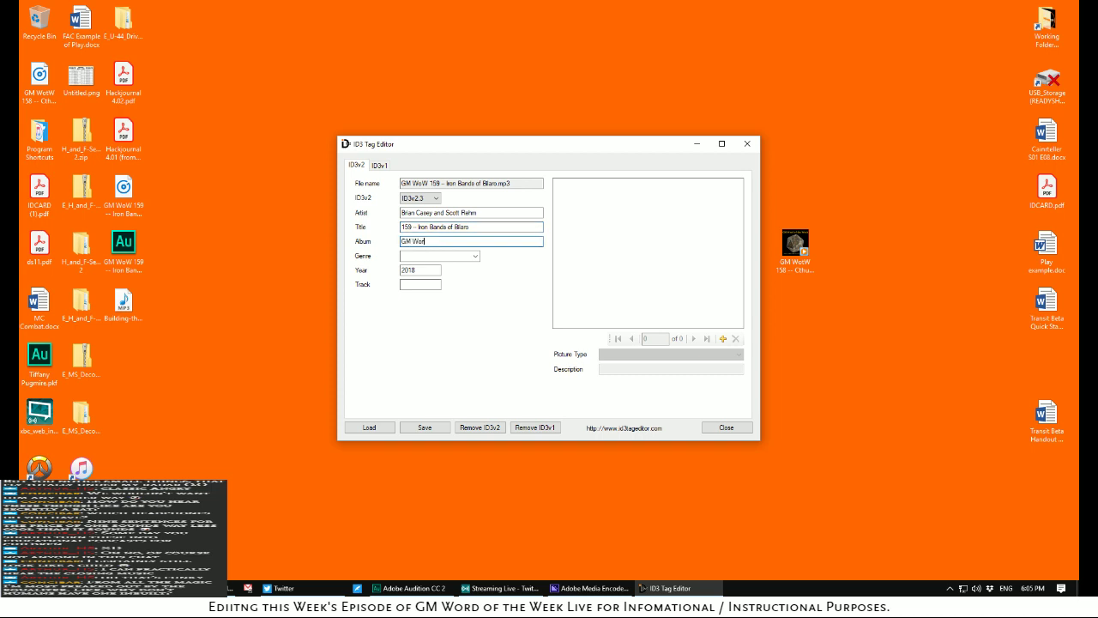
text(d of the Week)
click(404, 255)
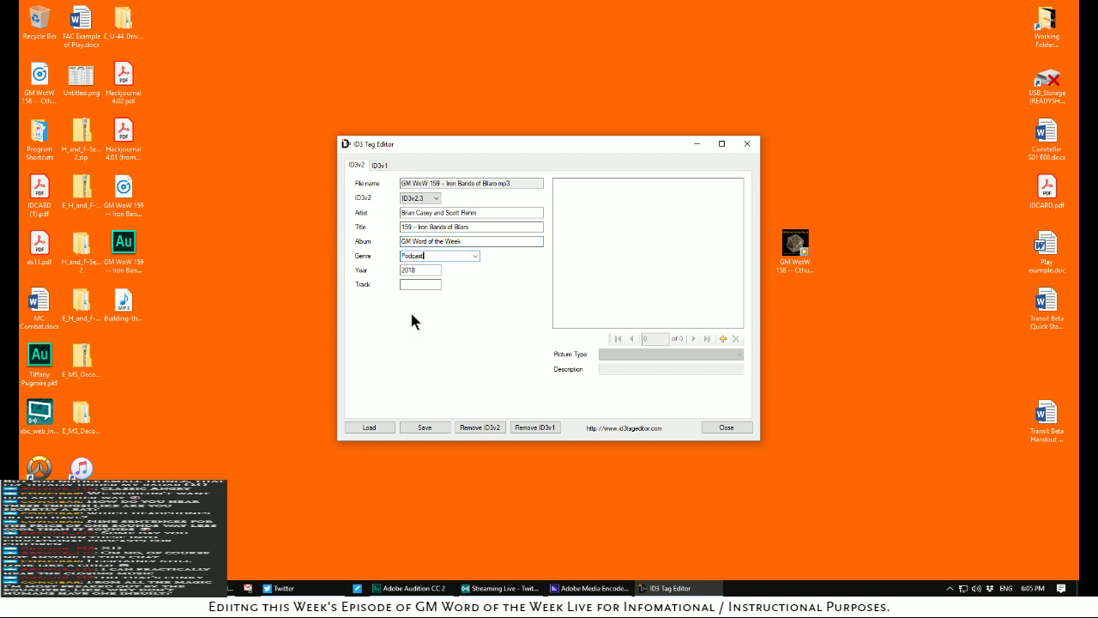
click(419, 285)
text(159)
Add GM Word of the Week album.png from the podcast's Art Assets folder as front cover, then save the tags and close the editor
click(723, 340)
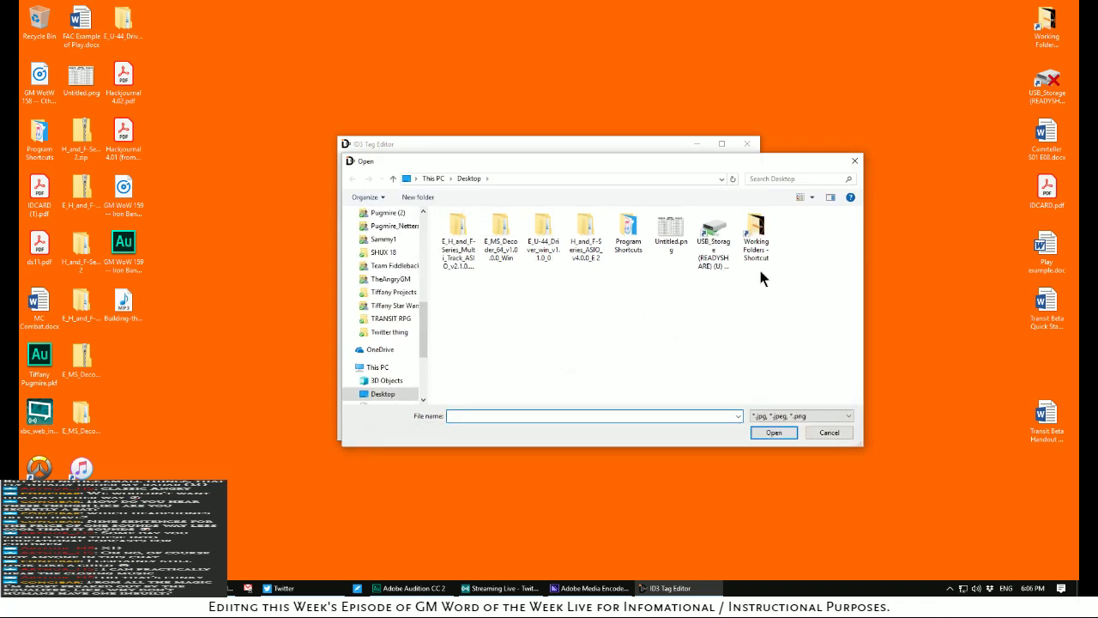
double_click(758, 240)
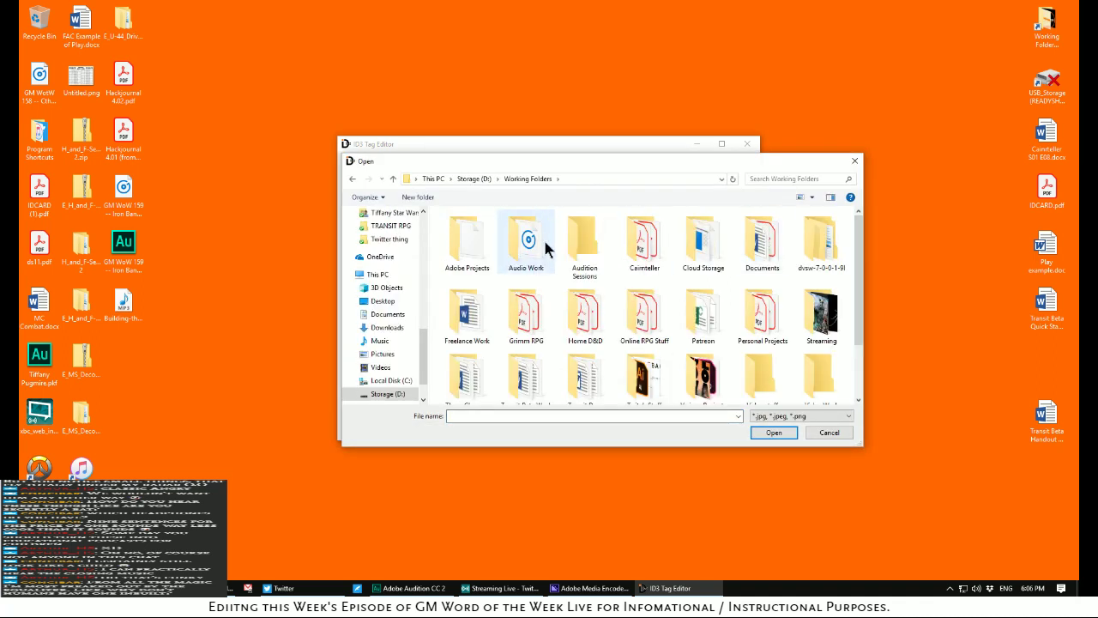
double_click(542, 245)
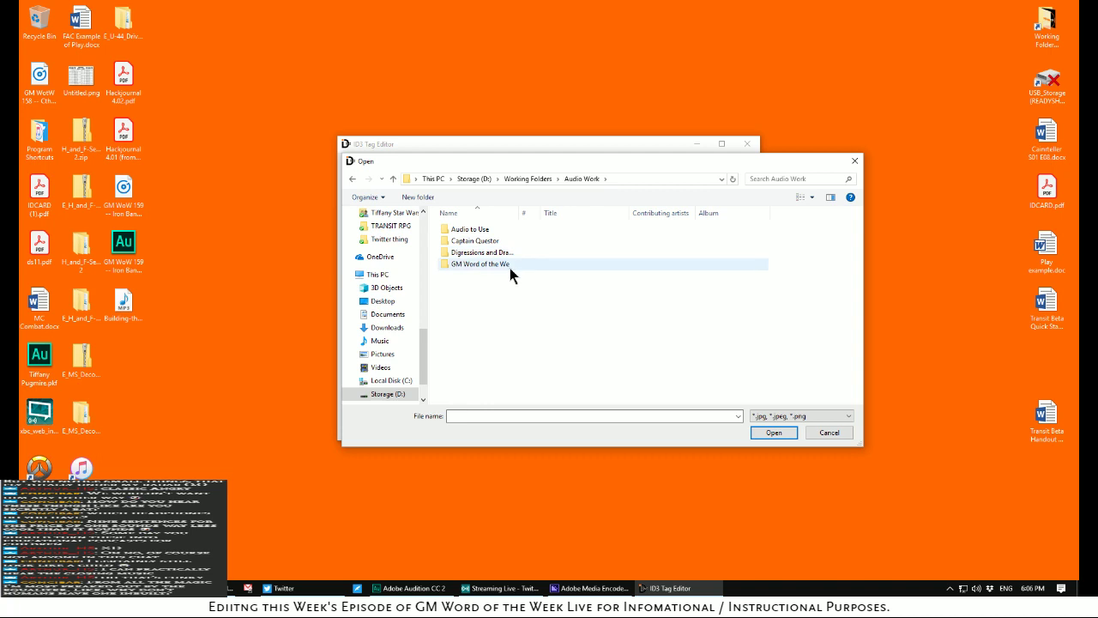
double_click(510, 264)
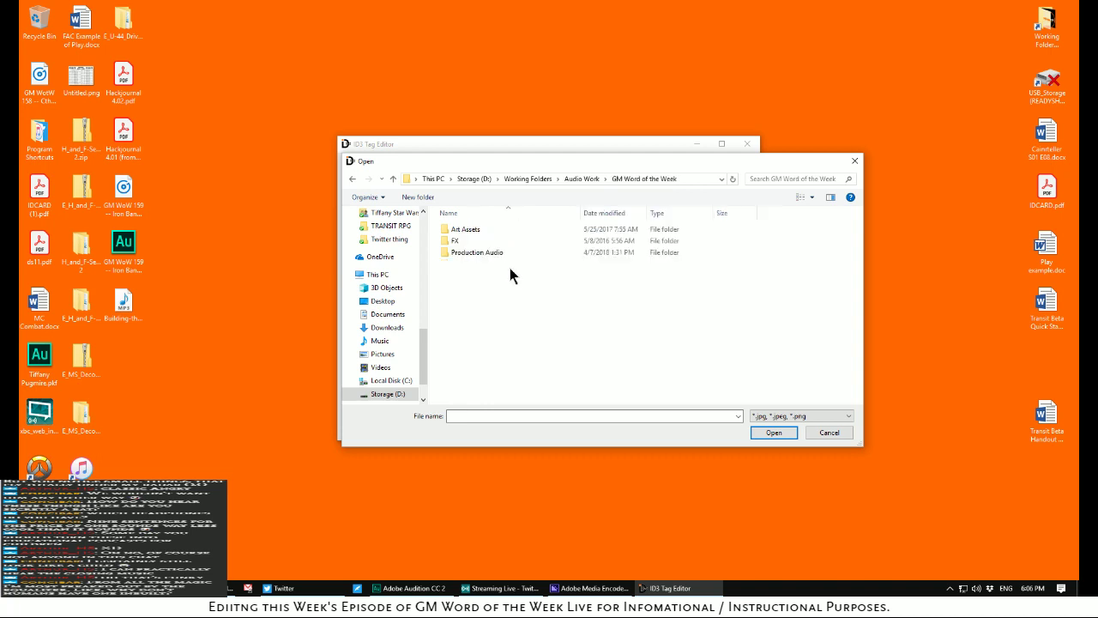
double_click(471, 230)
click(471, 233)
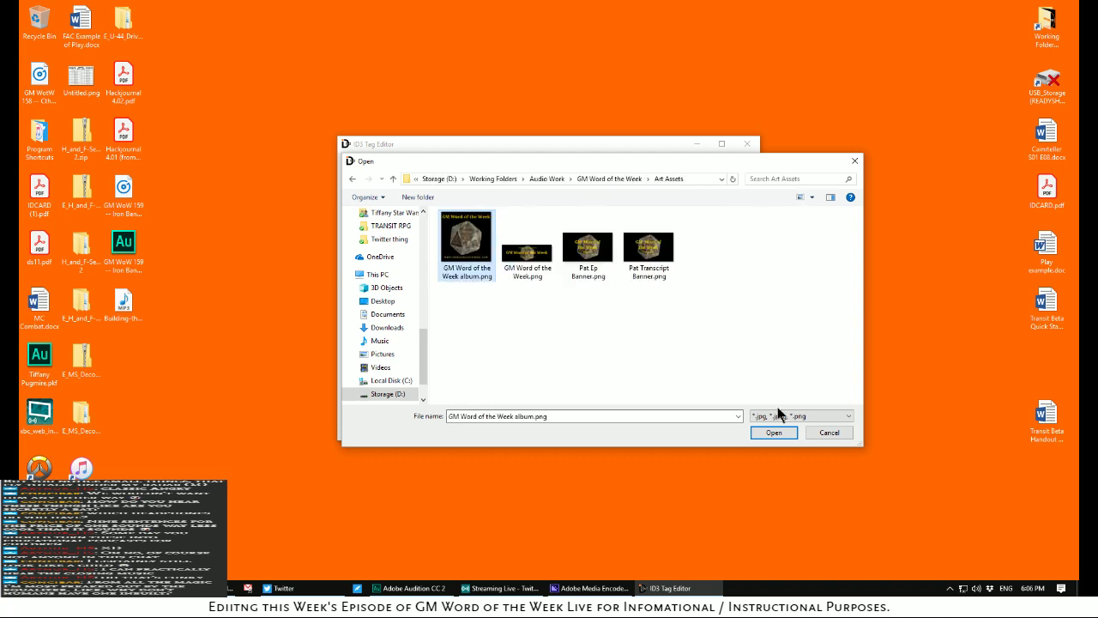
click(779, 432)
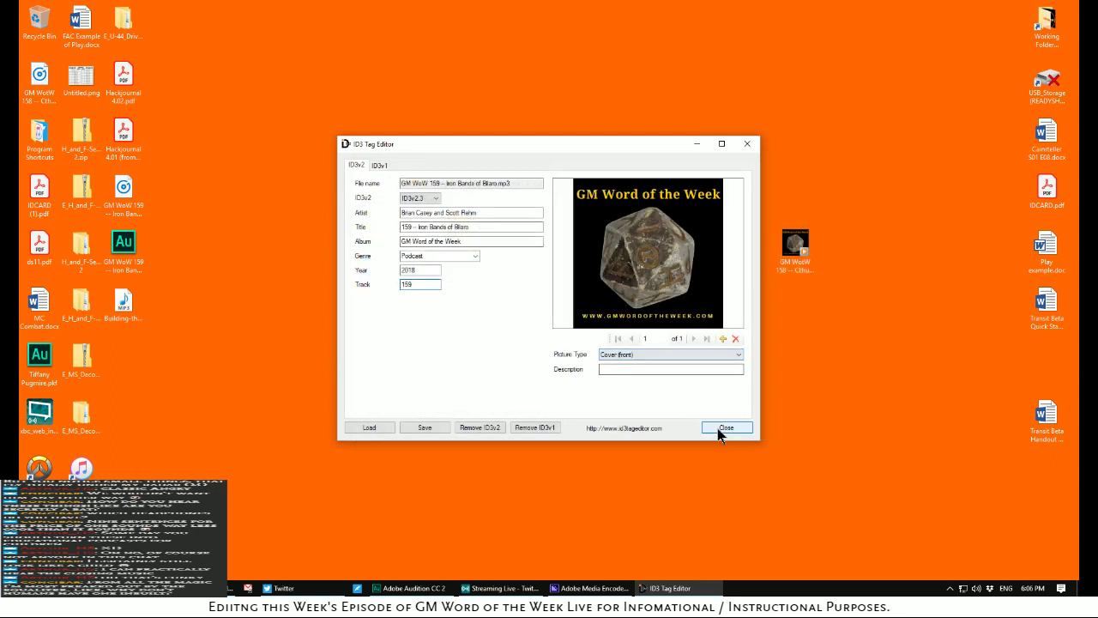
click(425, 428)
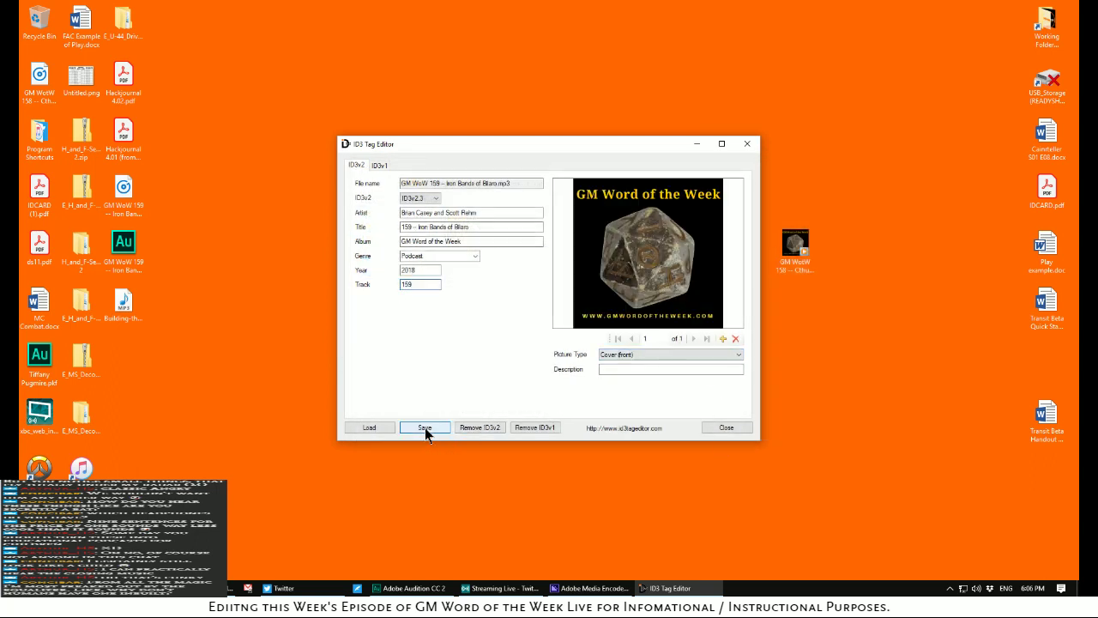
click(725, 427)
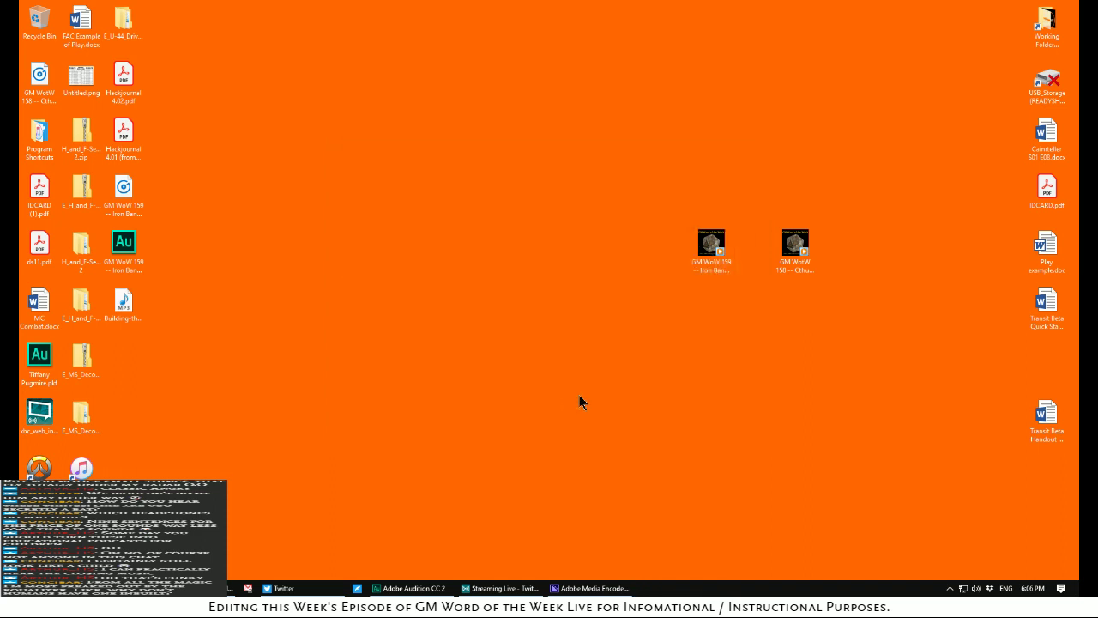
Check the saved tag details in the properties of the GM WoW 159 MP3, then close them
double_click(709, 243)
right_click(700, 447)
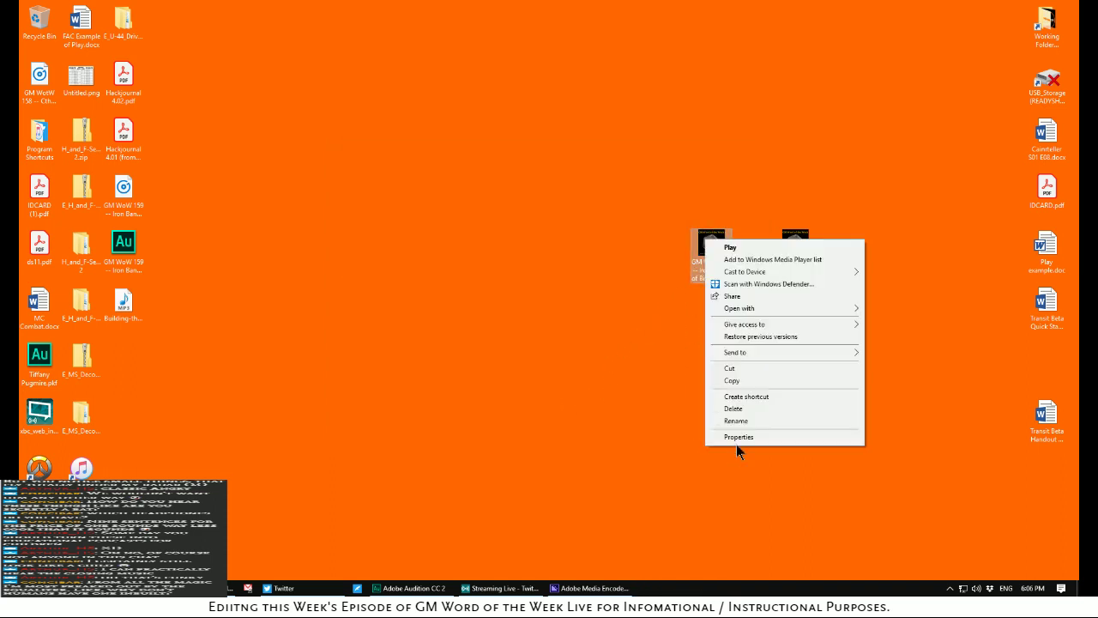
click(737, 435)
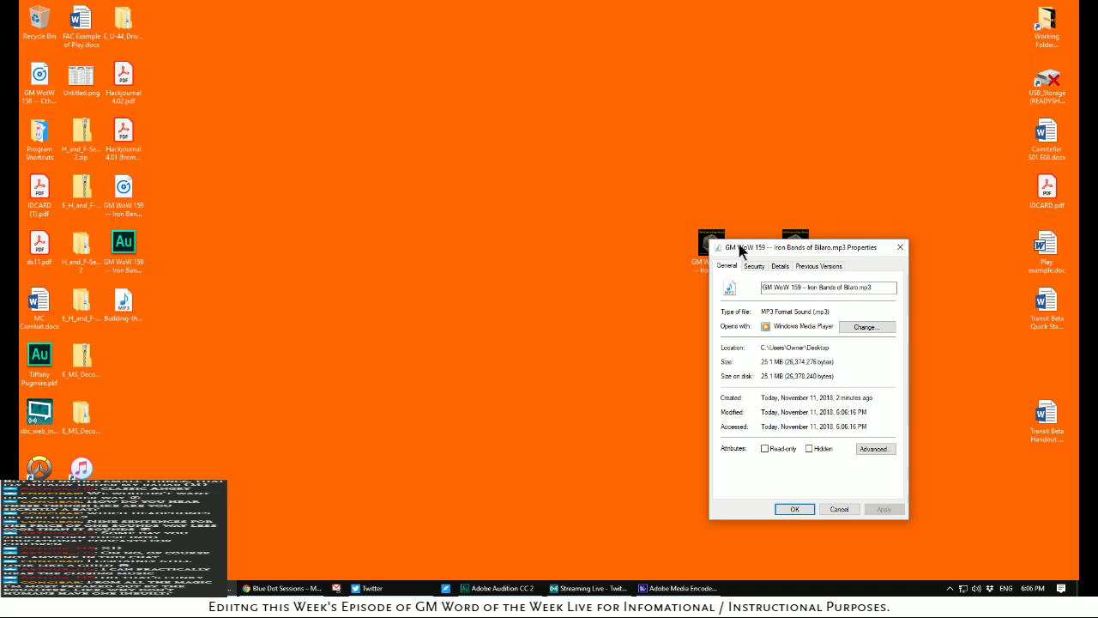
drag(743, 251, 442, 154)
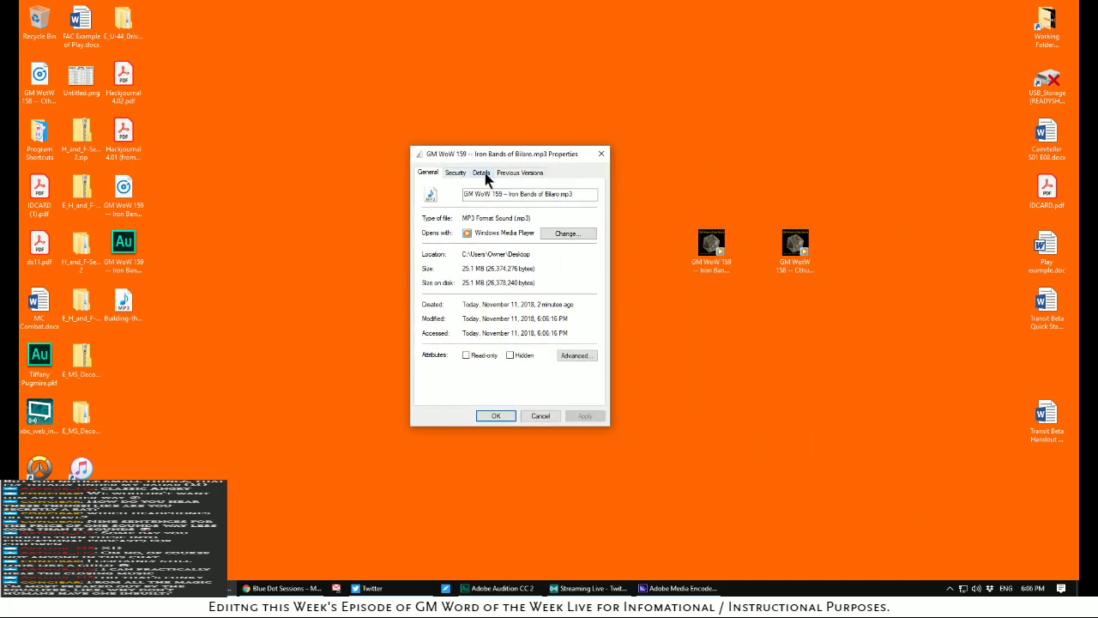
click(483, 173)
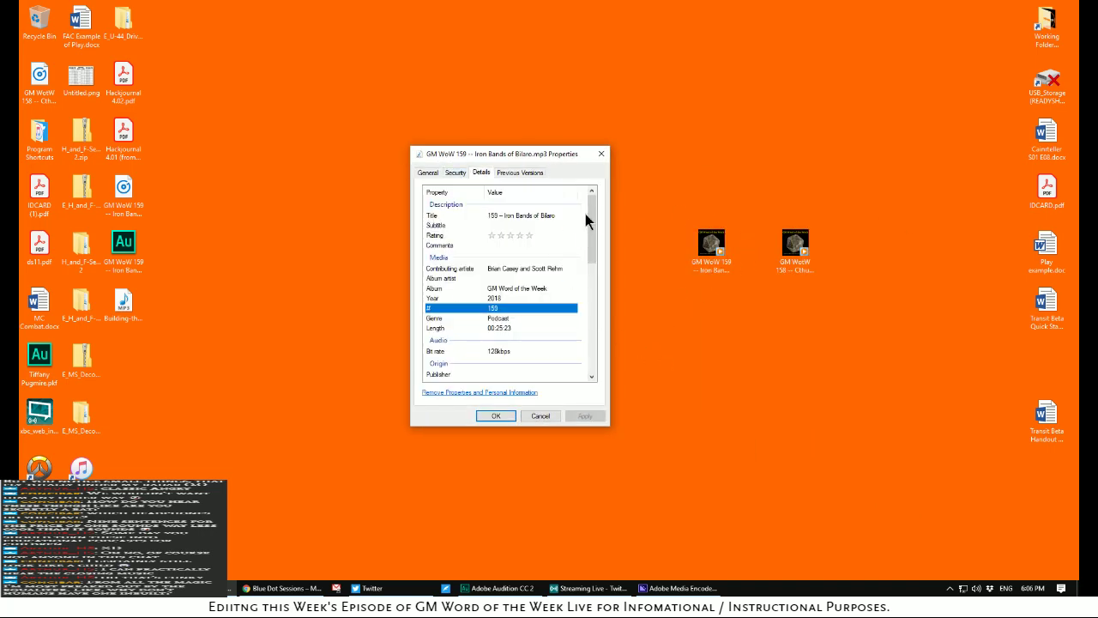
mouse_move(589, 208)
mouse_down()
mouse_move(587, 256)
mouse_move(588, 199)
mouse_up()
click(601, 154)
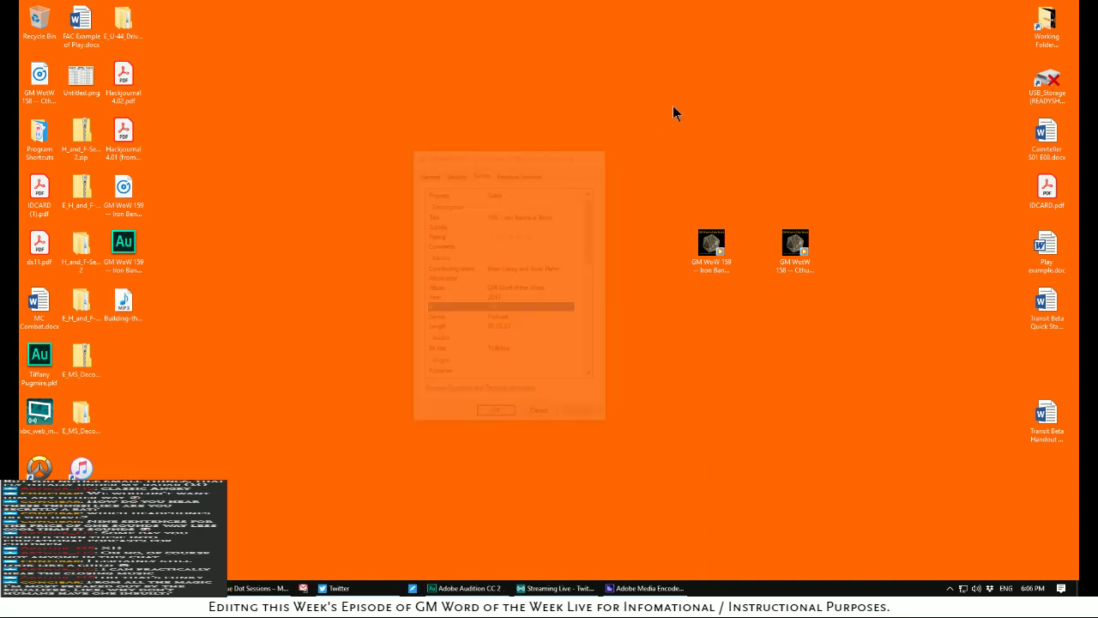
Play the finished GM WoW 159 MP3 through in a maximised Windows Media Player
click(709, 246)
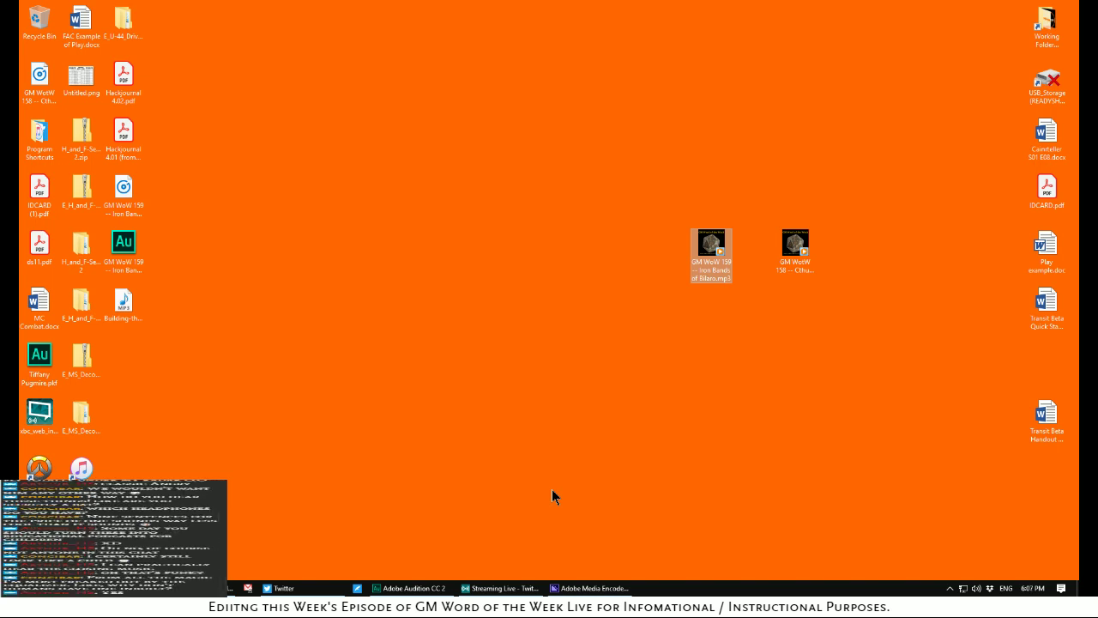
double_click(712, 247)
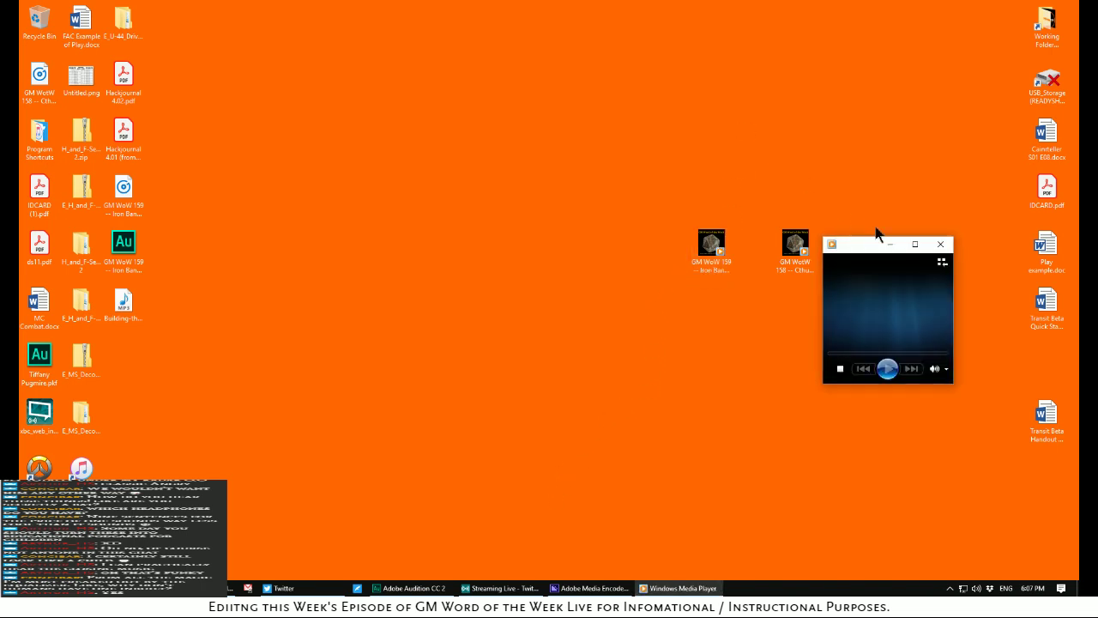
click(914, 244)
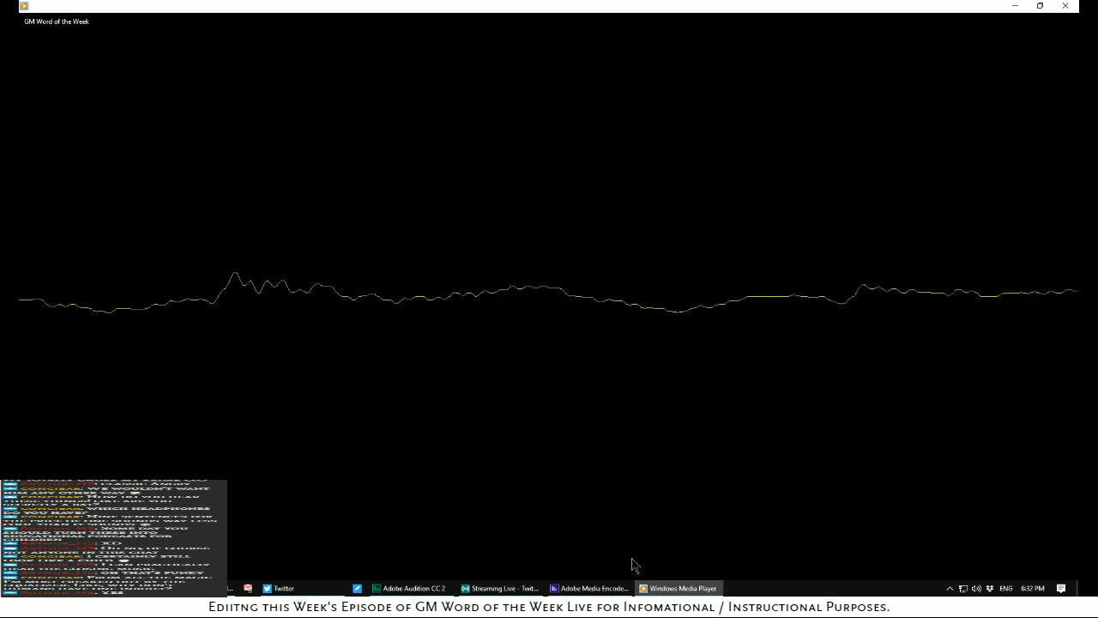
mouse_move(609, 480)
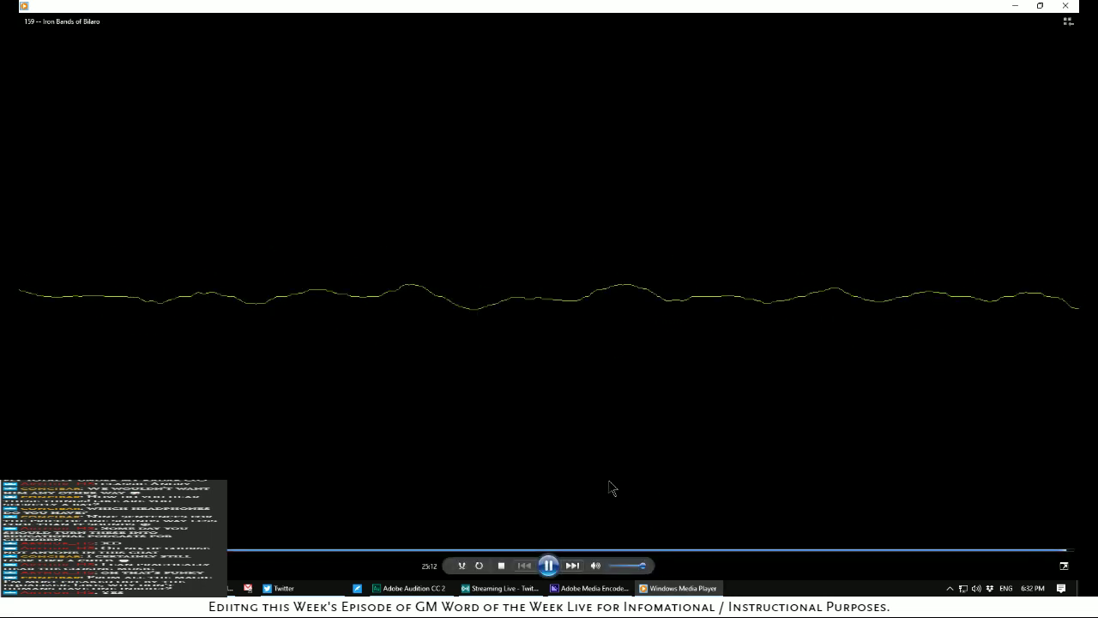
click(550, 566)
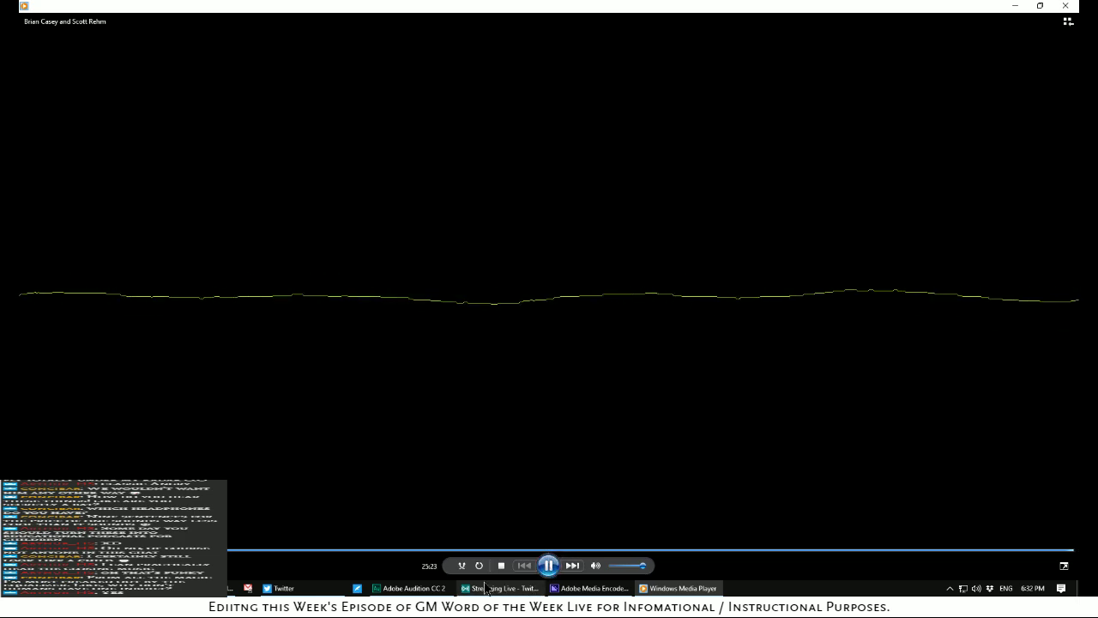
Switch to Adobe Audition and on to the live Twitch streaming program
click(414, 588)
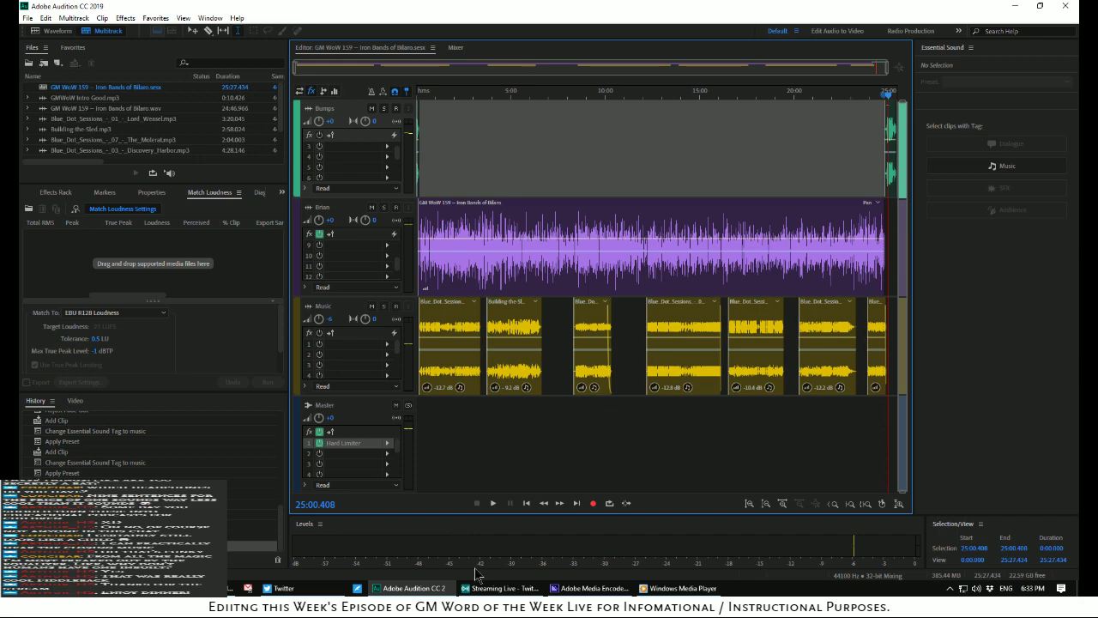
click(502, 589)
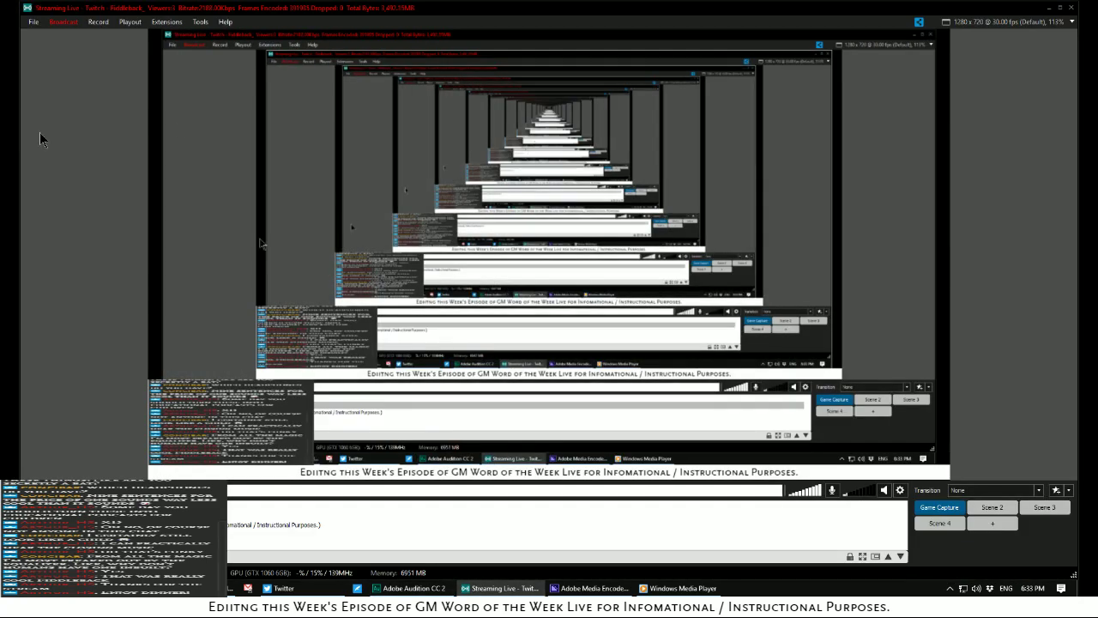